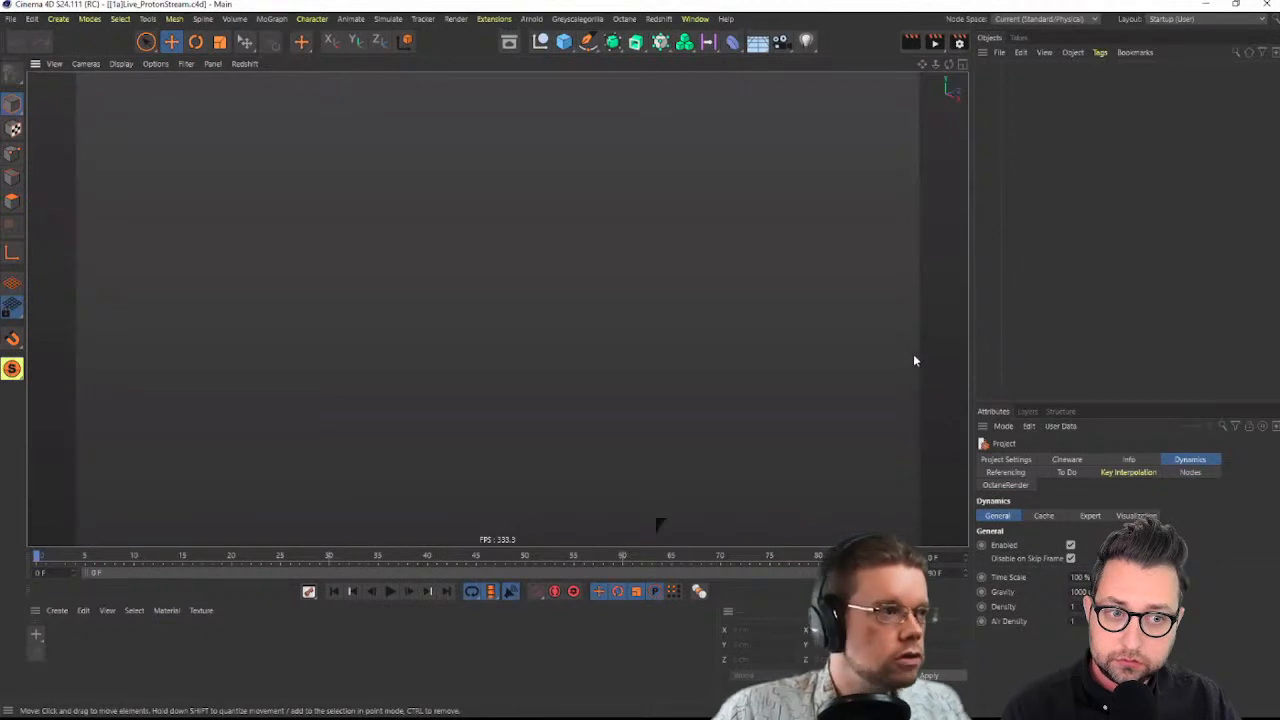
Add a cube primitive and a human figure primitive to the empty scene
left_click(565, 42)
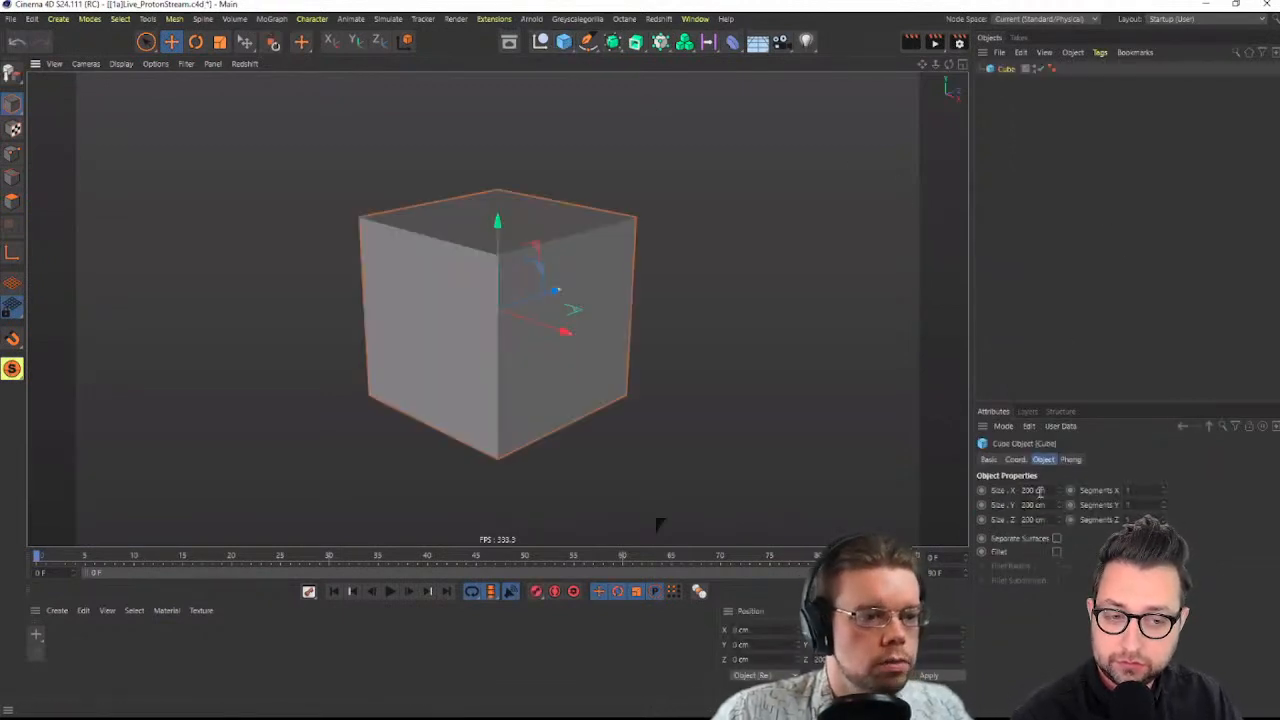
left_click(565, 42)
left_click(758, 132)
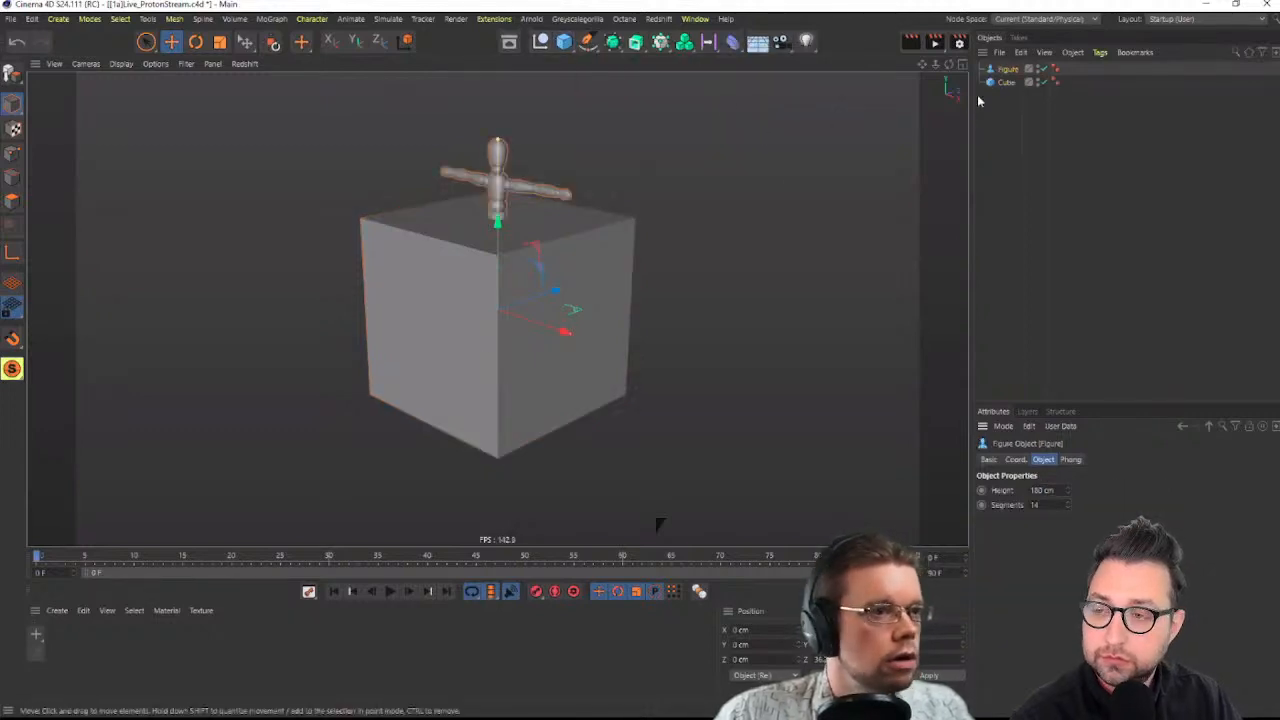
Set the cube's size to 5 cm in X, Y and Z
left_click(1006, 82)
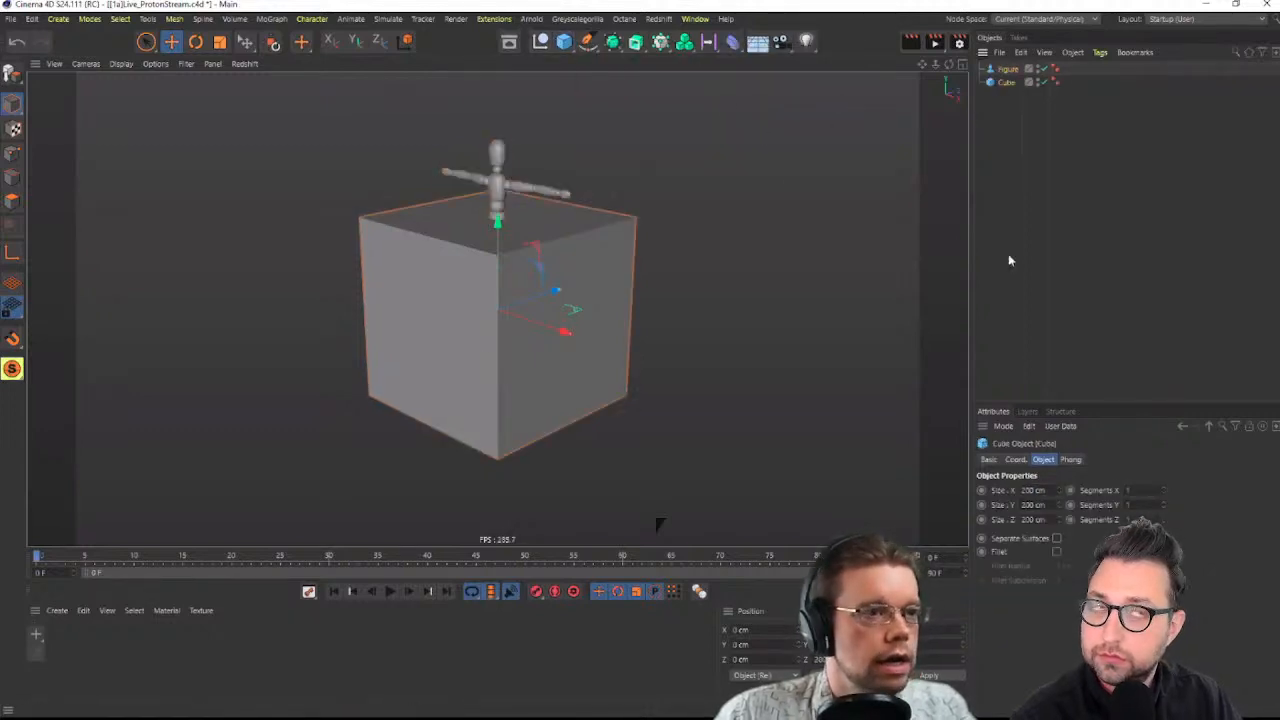
double_click(1040, 505)
type("5")
double_click(1040, 522)
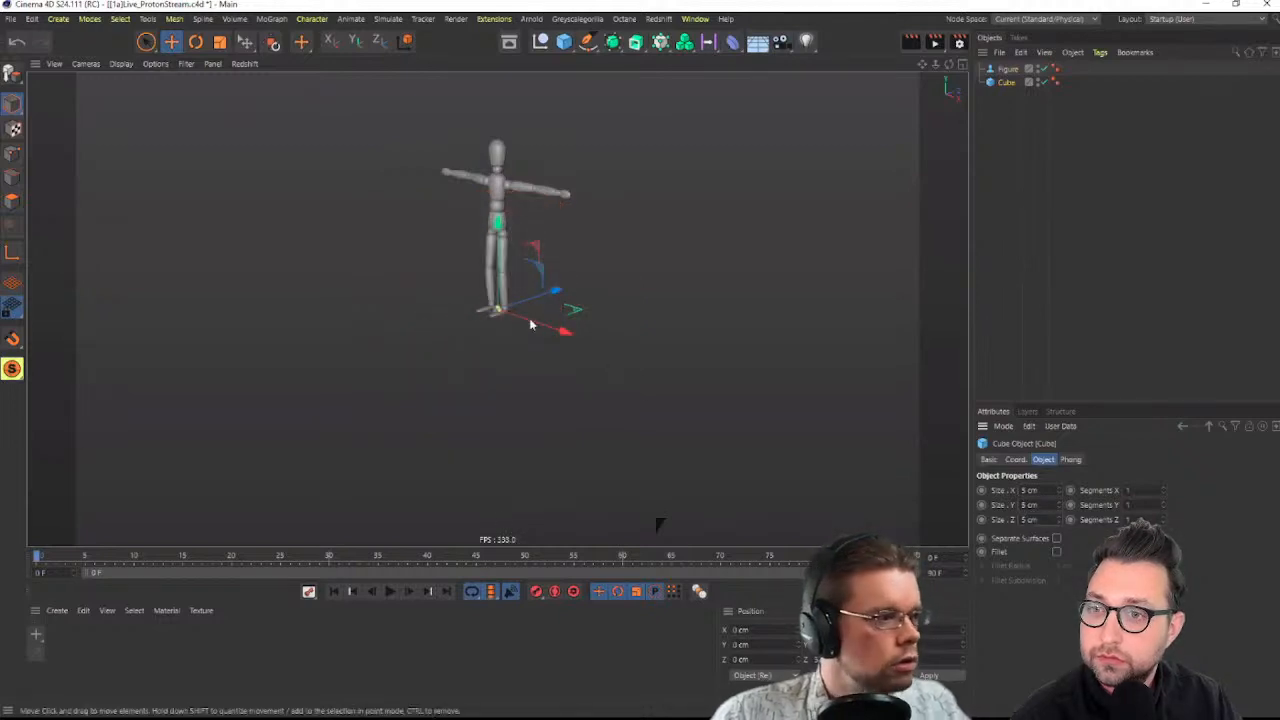
Compare the small cube with the figure's feet and disable the figure
right_click_drag(531, 322, 780, 300, "alt")
left_click_drag(549, 349, 310, 400, "alt")
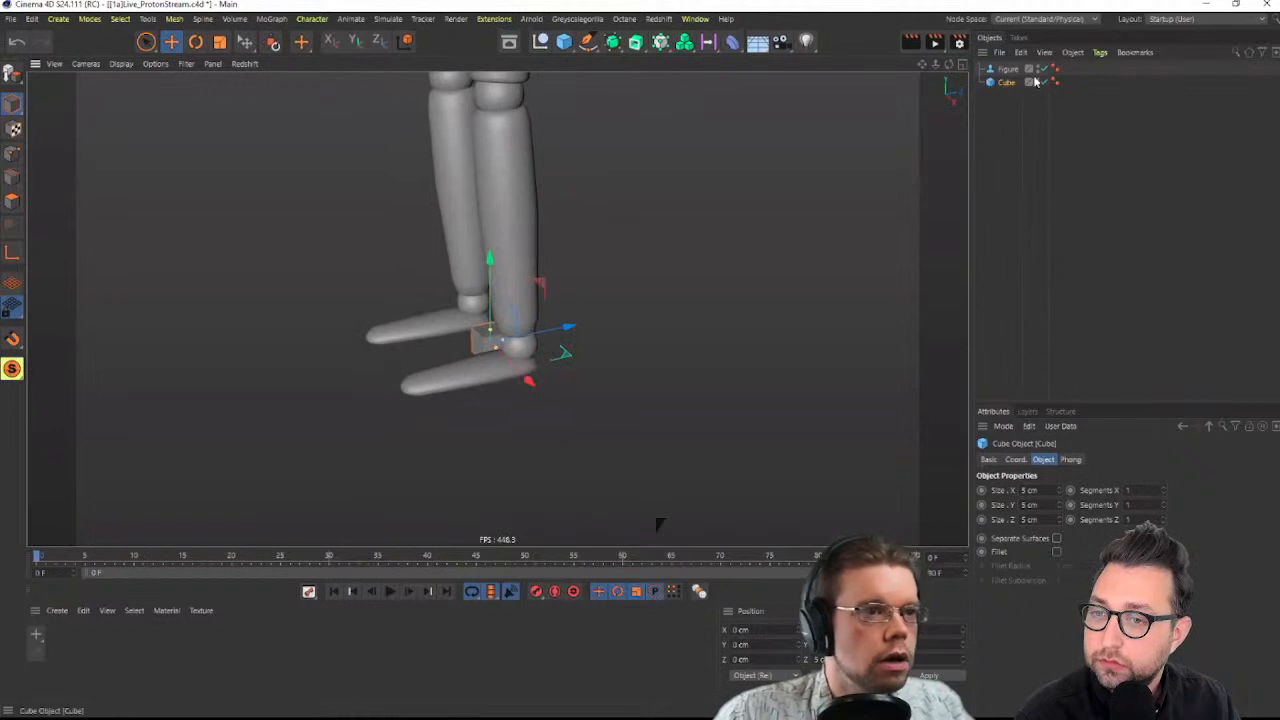
left_click(1043, 69)
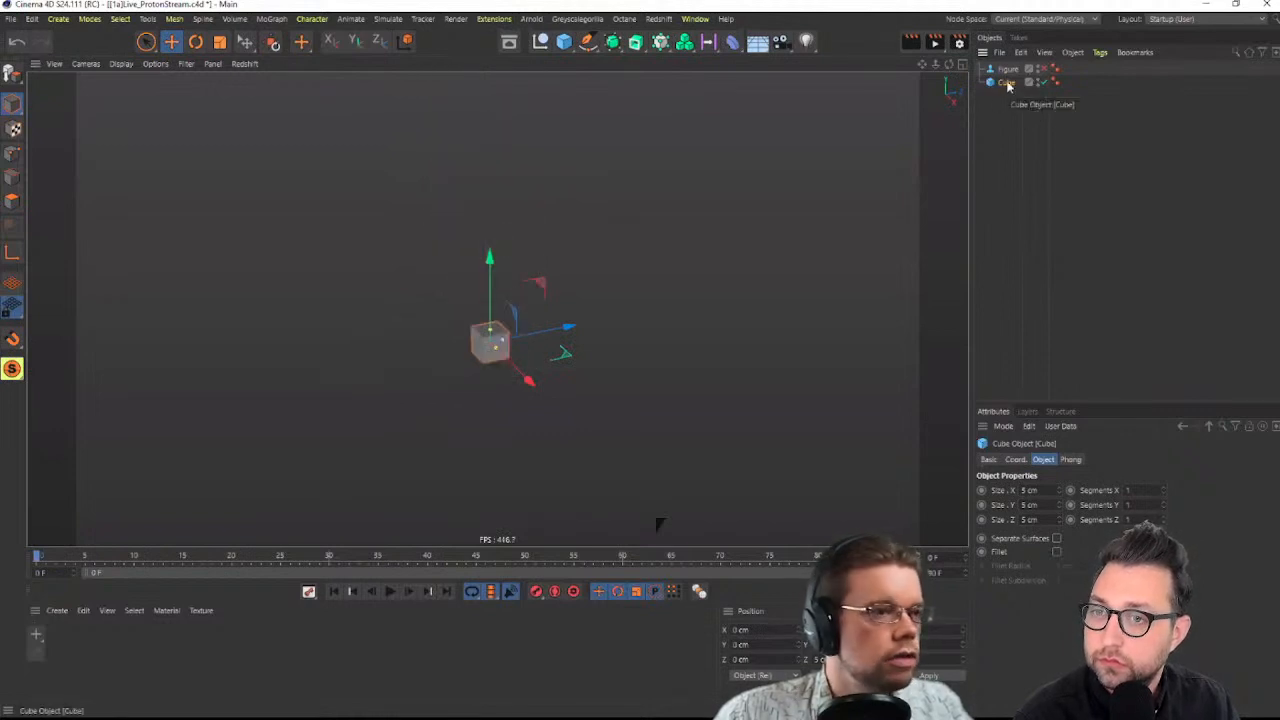
Rename the cube object as Lock
double_click(1007, 83)
type("Look")
key("Return")
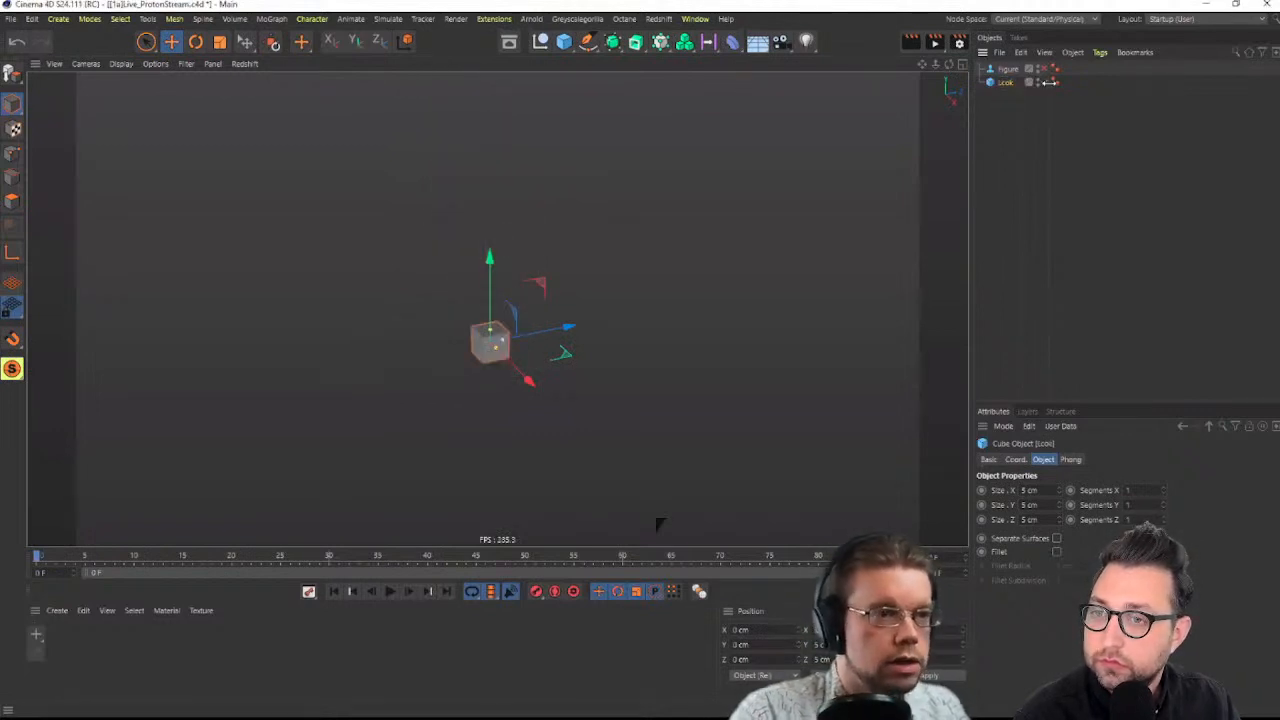
double_click(1007, 83)
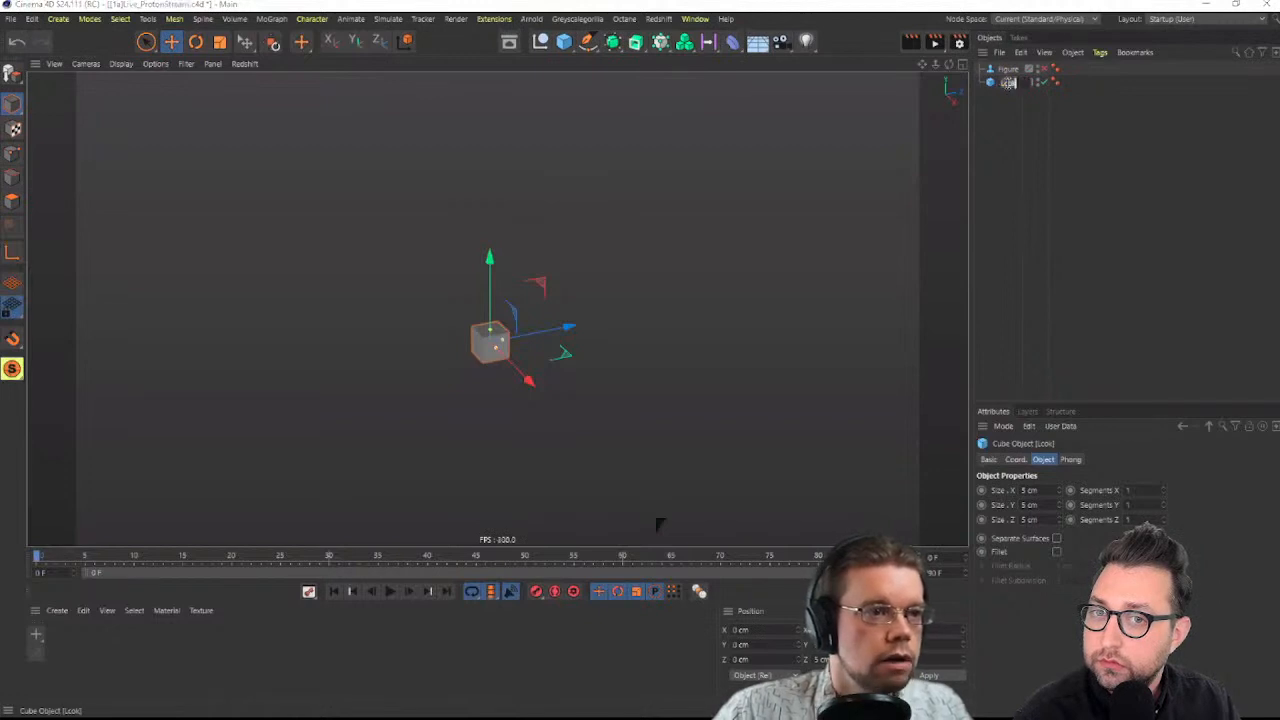
key("Return")
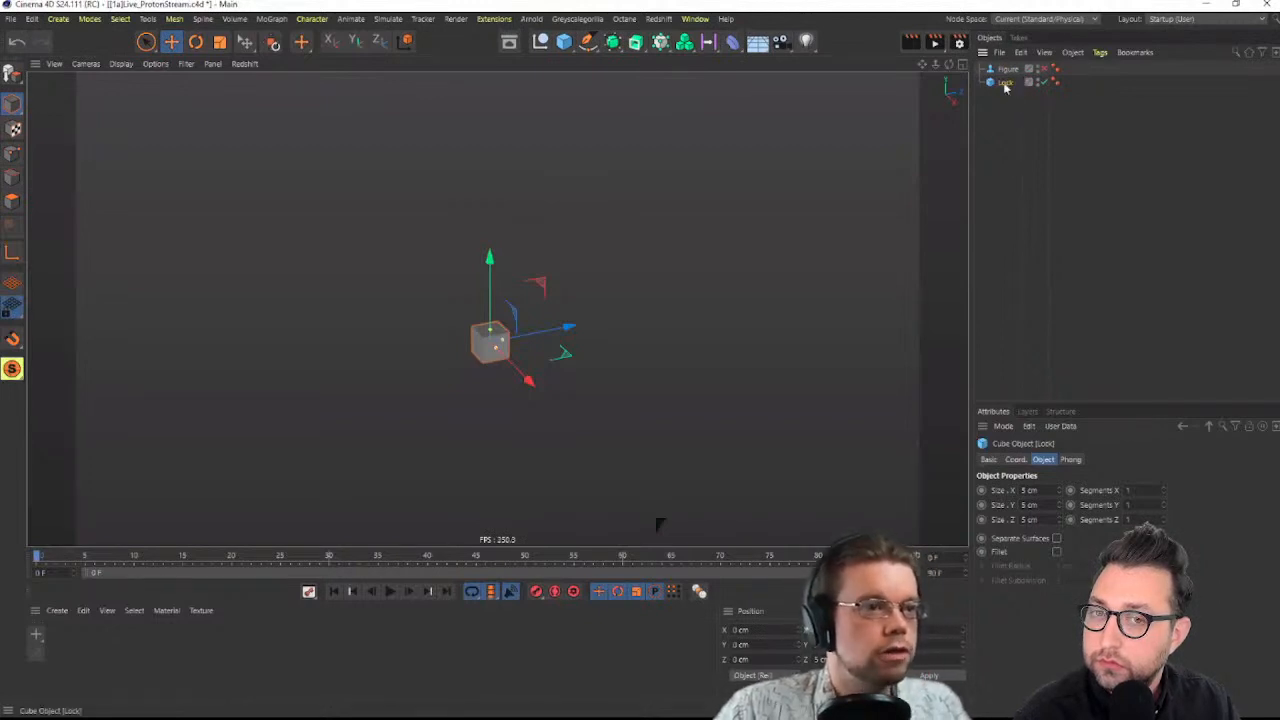
Duplicate the Lock cube and name the copy Beam
left_click_drag(1006, 88, 1008, 99, "ctrl")
double_click(1007, 96)
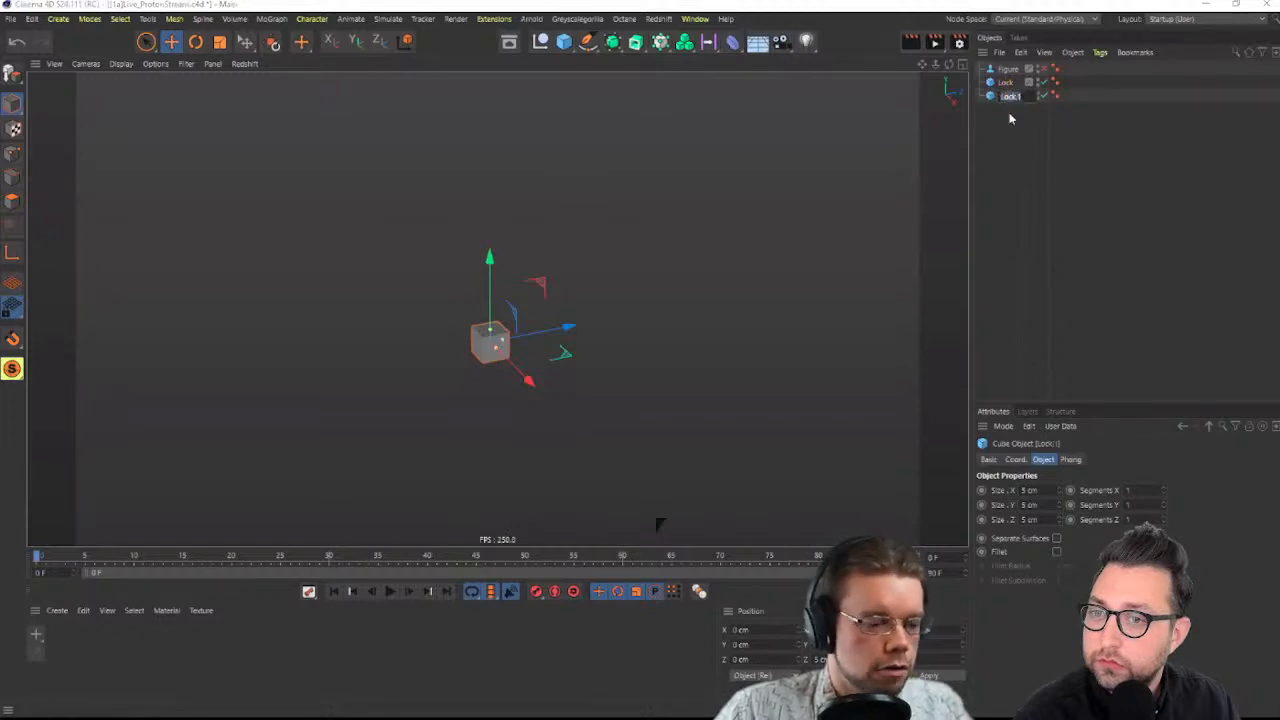
type("Cube")
key("Return")
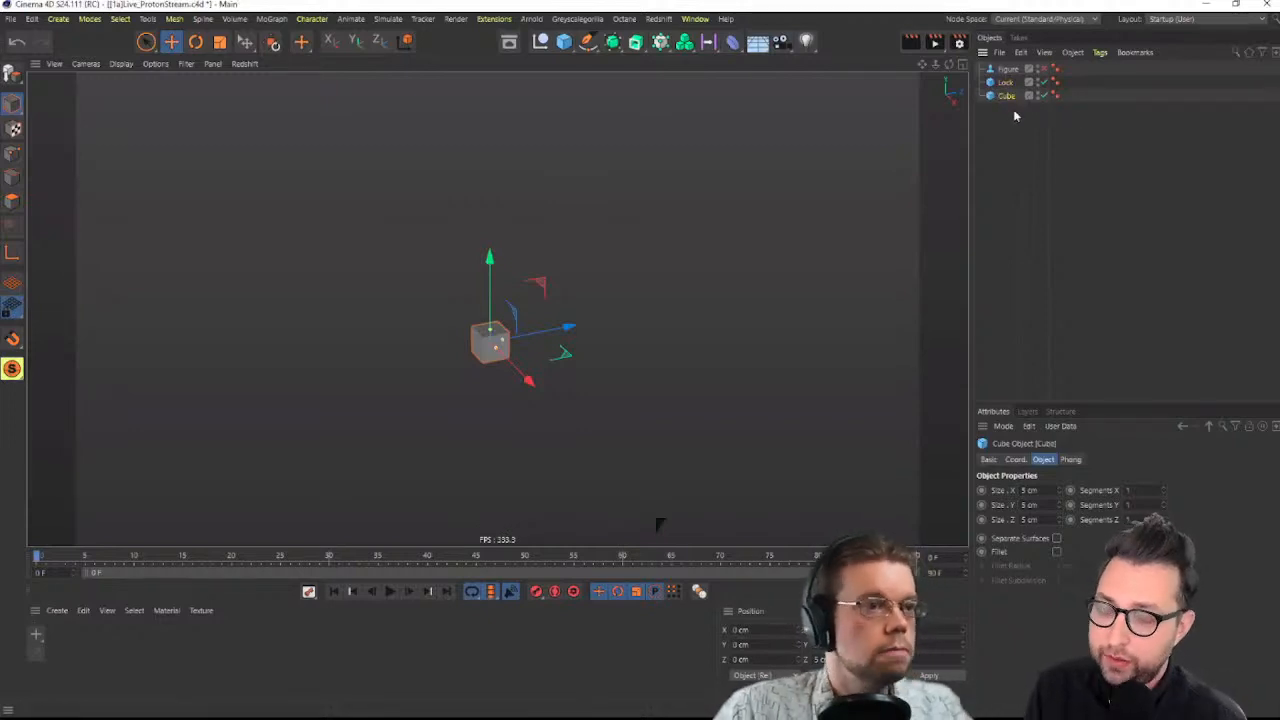
double_click(1020, 97)
type("Beam")
key("Return")
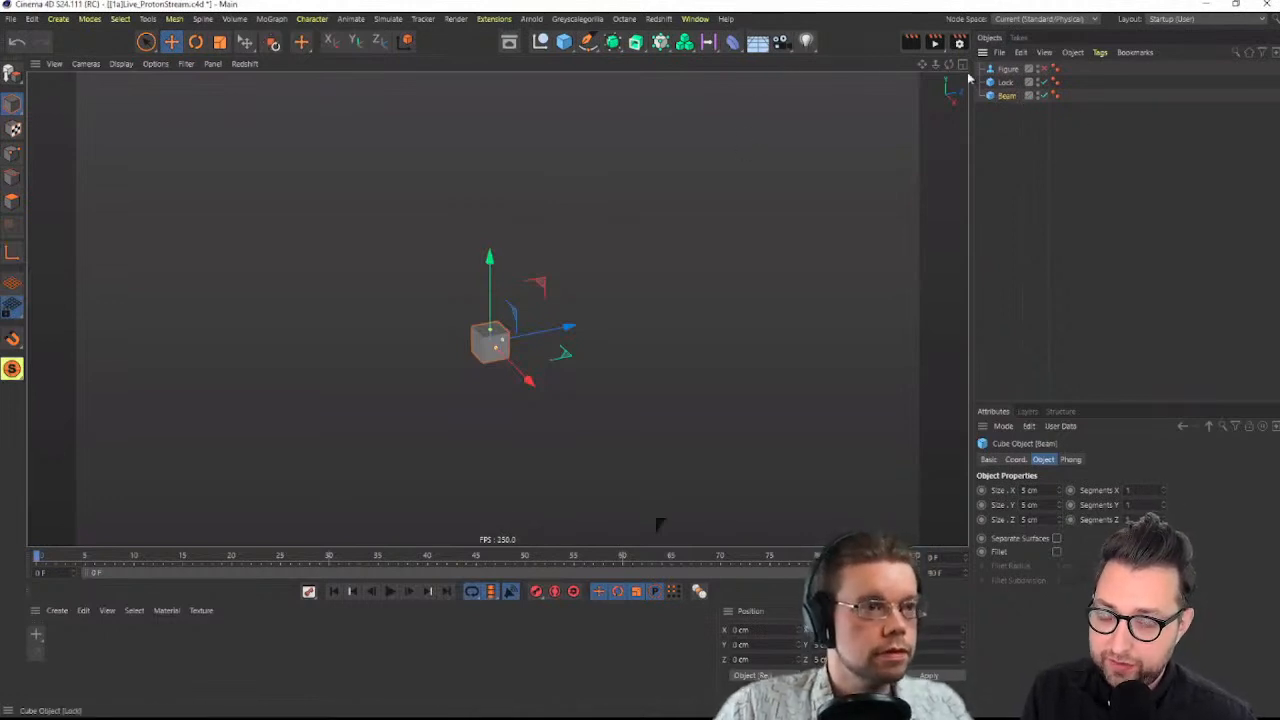
Enable the figure again and view it in full beside the small cubes to compare scale
right_click_drag(510, 287, 394, 348, "alt")
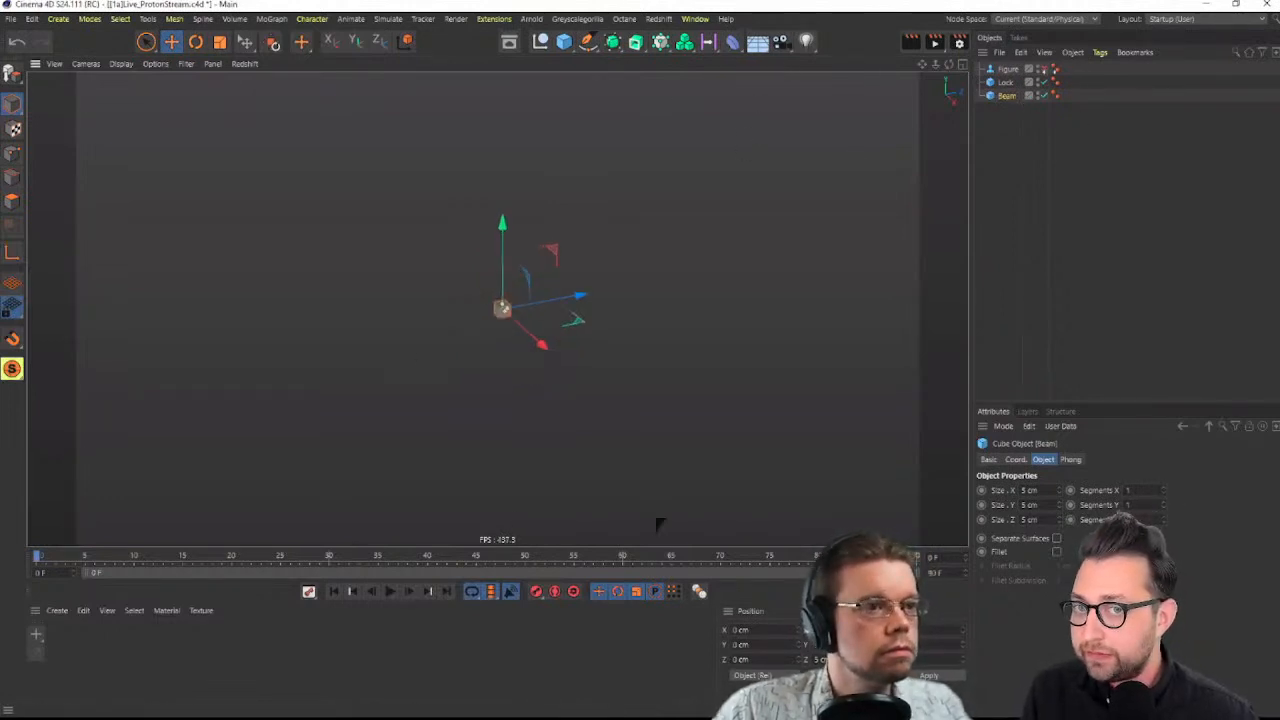
left_click(1044, 69)
middle_click_drag(523, 203, 626, 387, "alt")
left_click_drag(605, 296, 736, 370, "alt")
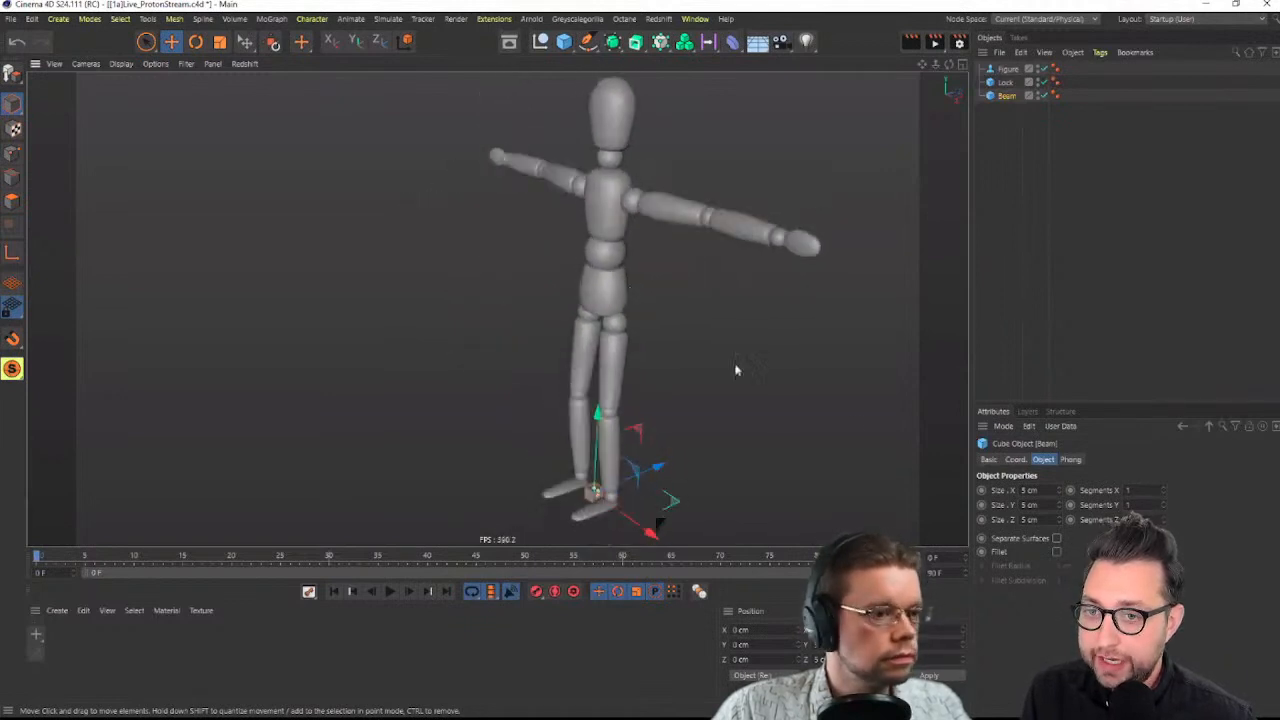
Try a height of 182.88 cm for the figure and undo the change
left_click(1007, 69)
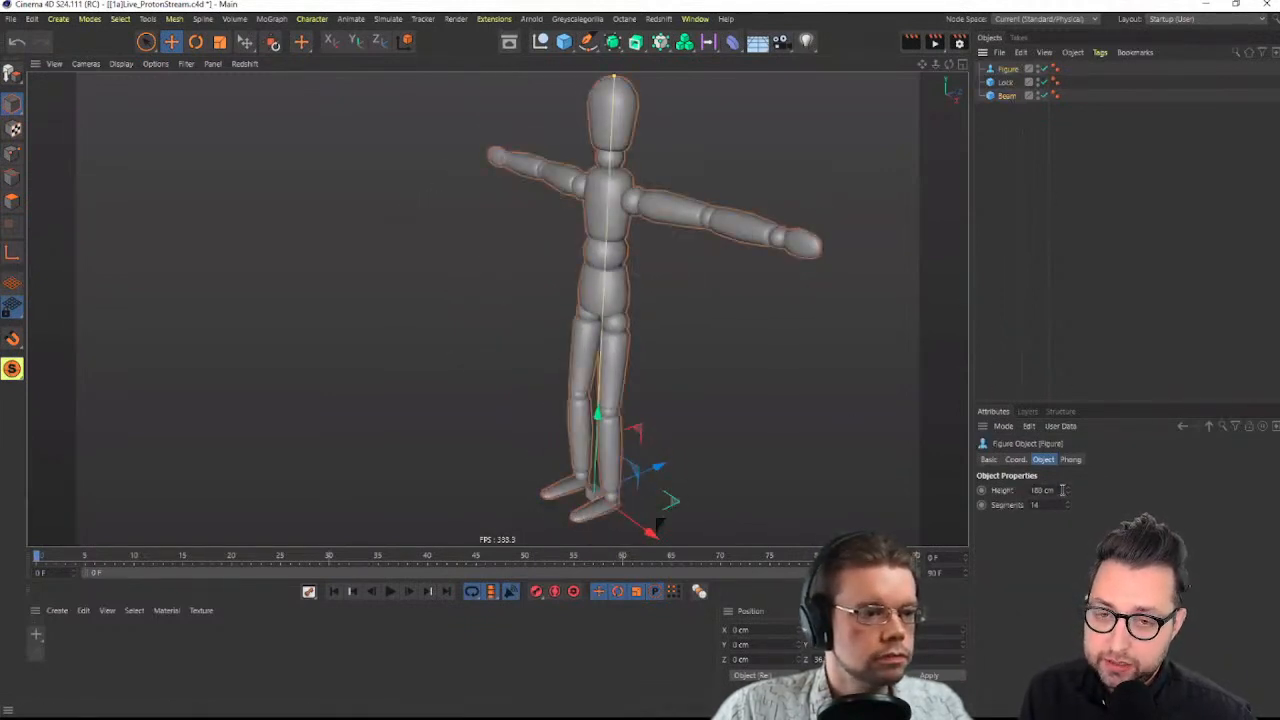
left_click_drag(629, 371, 623, 331, "alt")
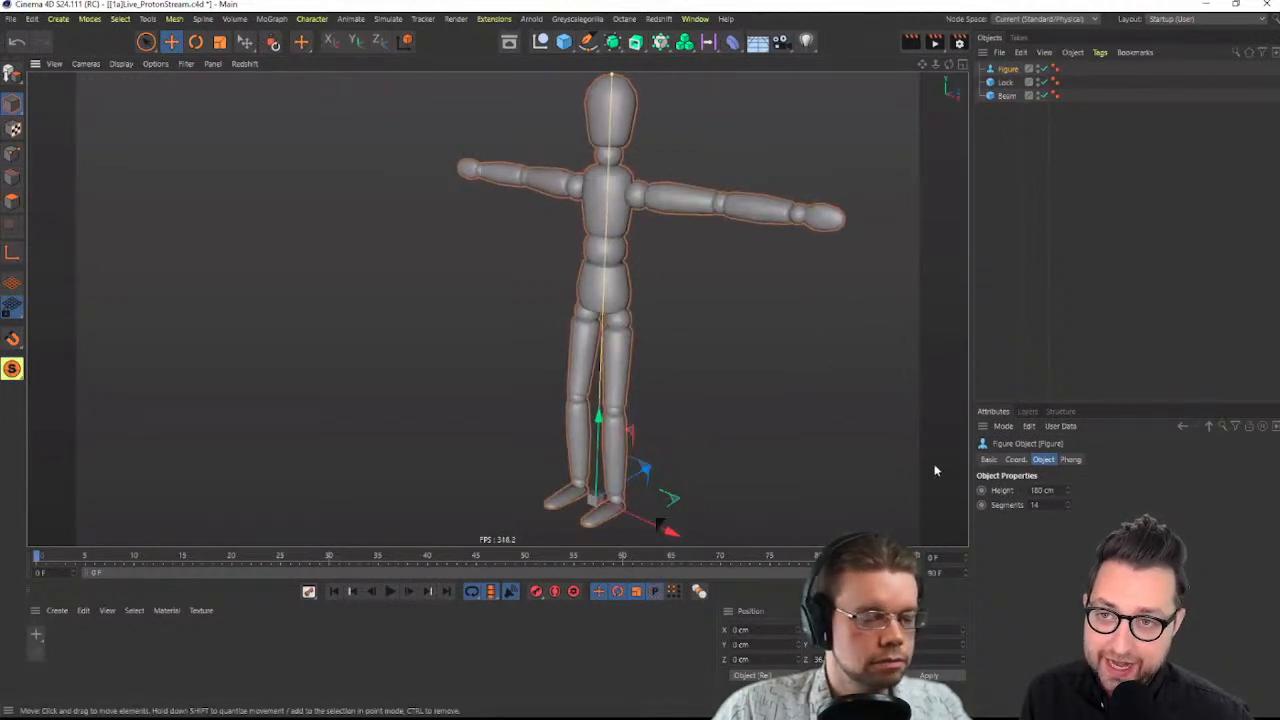
mouse_move(639, 258)
left_mouse_down("alt")
mouse_move(600, 258)
mouse_move(649, 263)
left_mouse_up("alt")
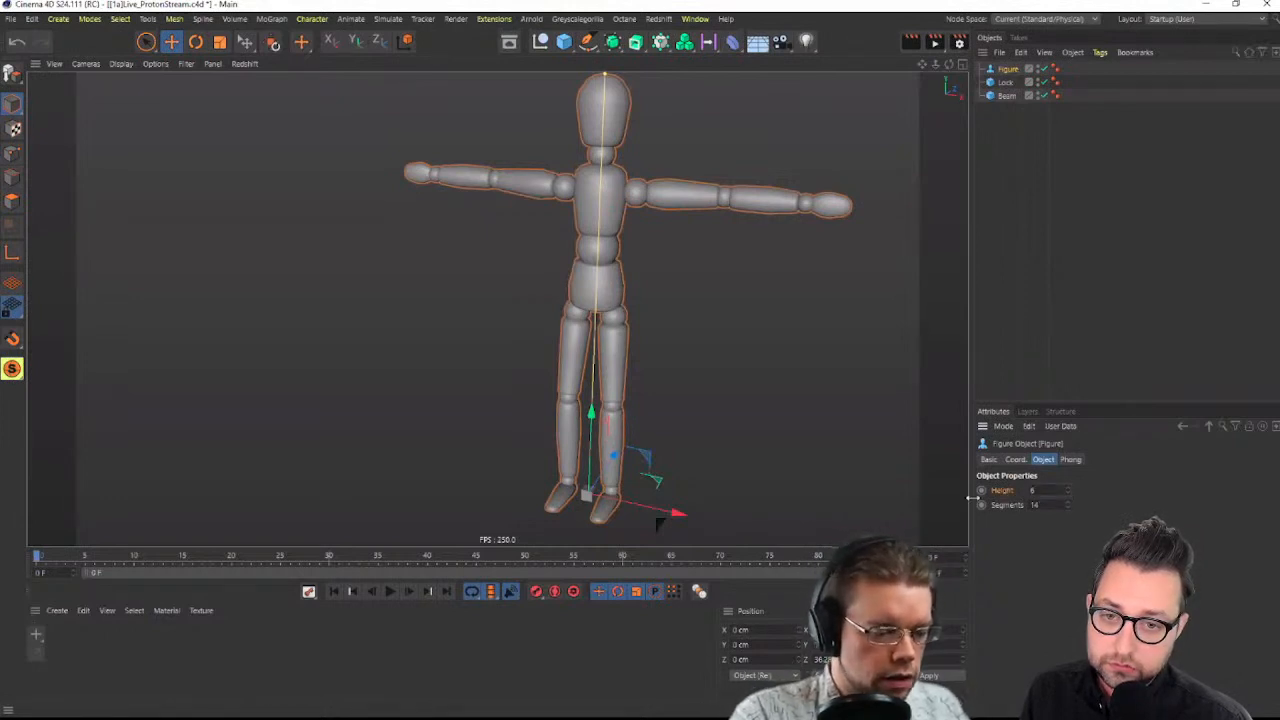
key("Return")
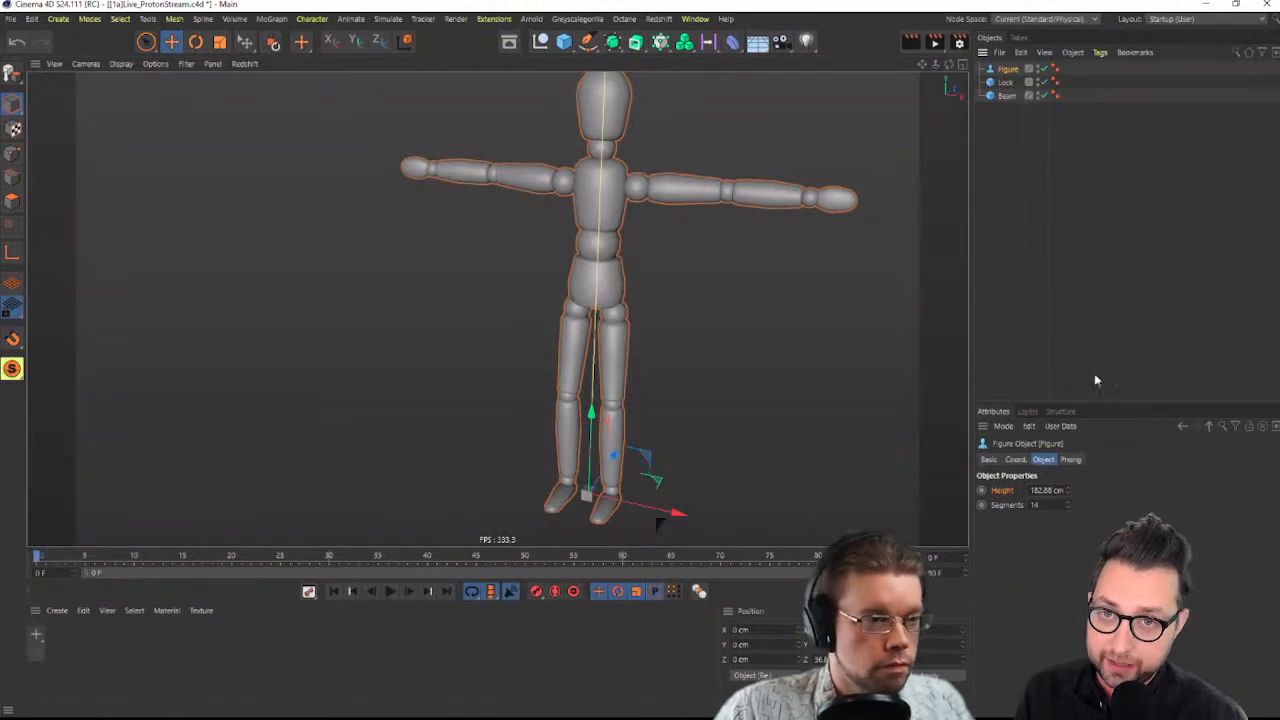
key("ctrl+z")
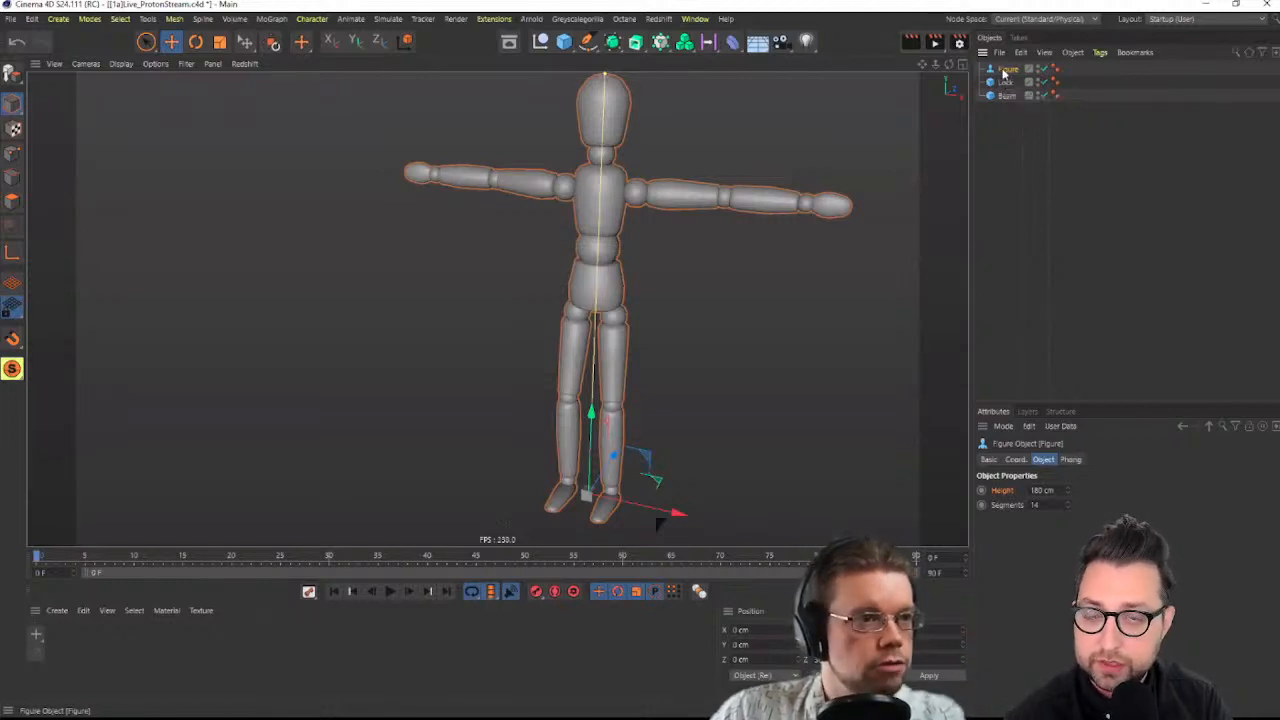
Disable the figure and add a MoGraph Cloner to the scene
left_click(1042, 68)
left_click(1006, 96)
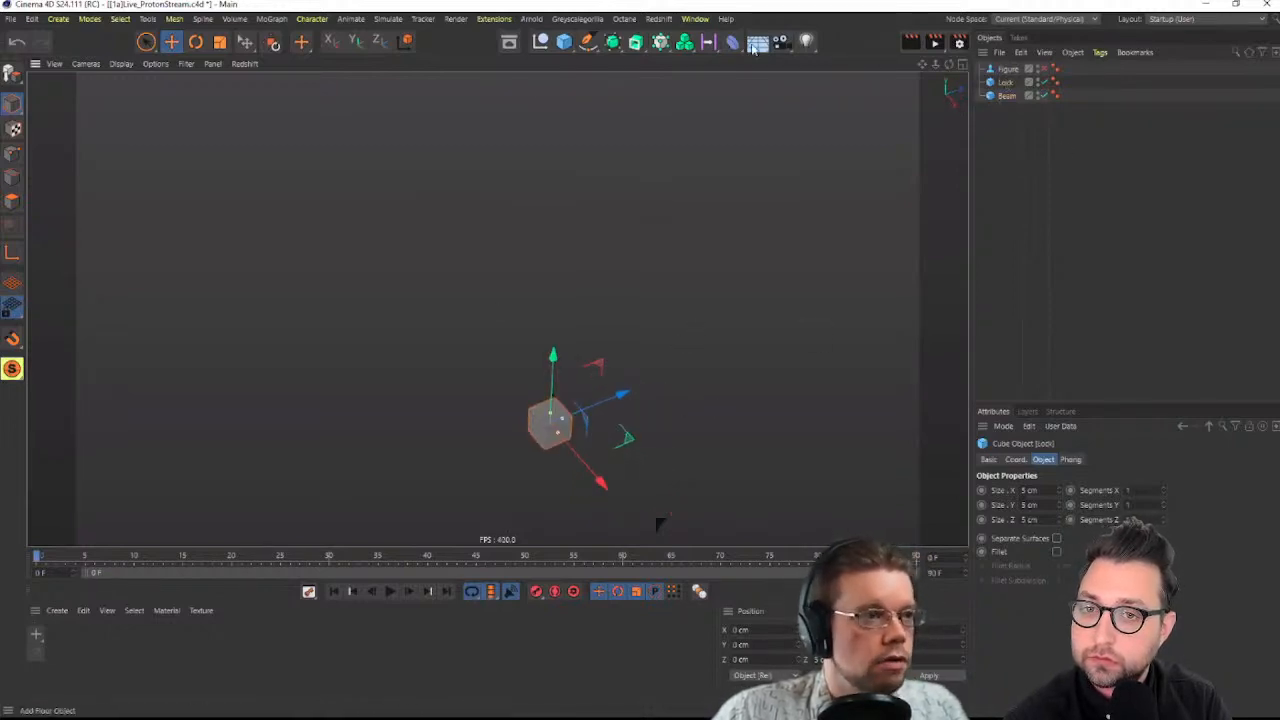
left_click_drag(658, 44, 745, 62)
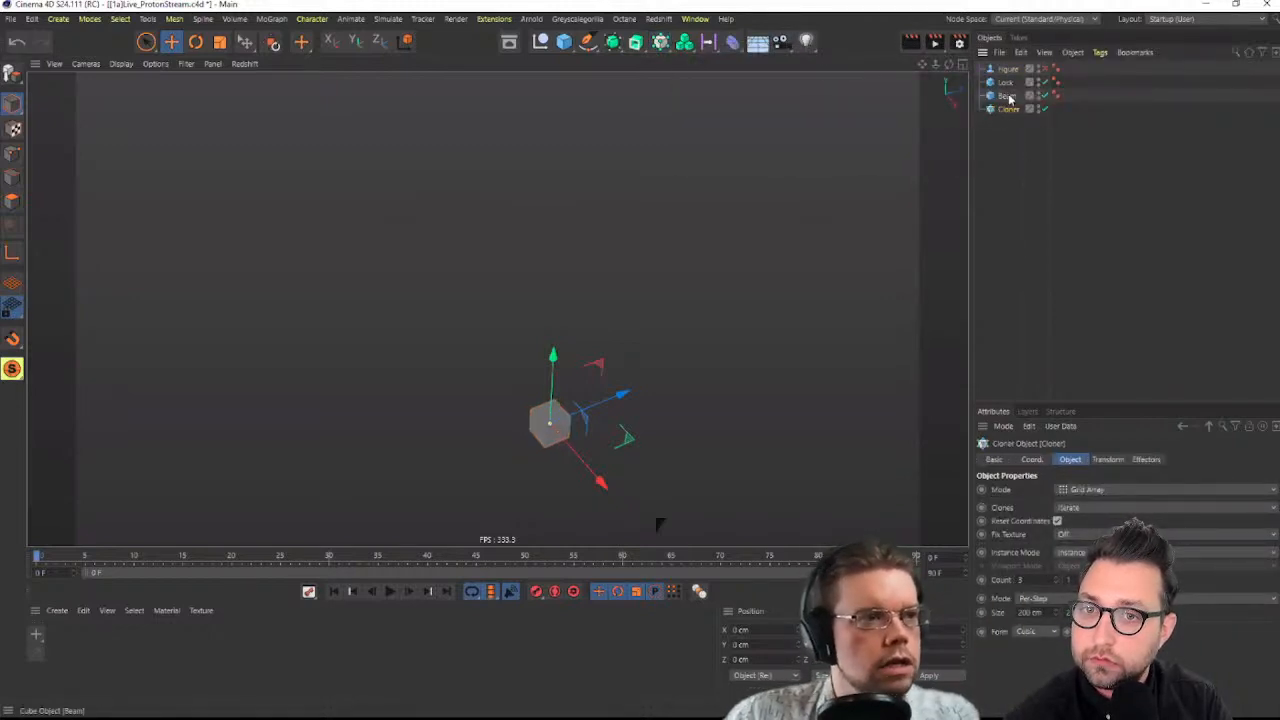
Disable the Lock cube and make the Beam cube a child of the Cloner
left_click_drag(1012, 112, 1010, 106)
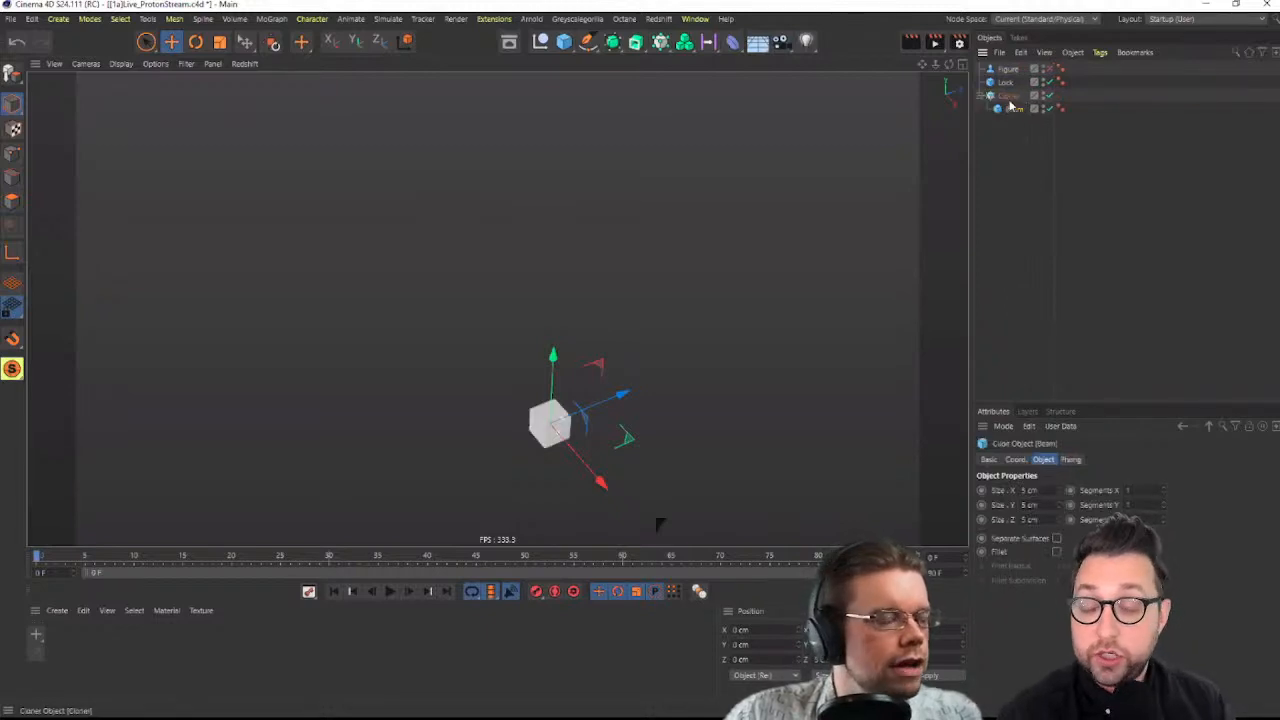
left_click(1006, 95)
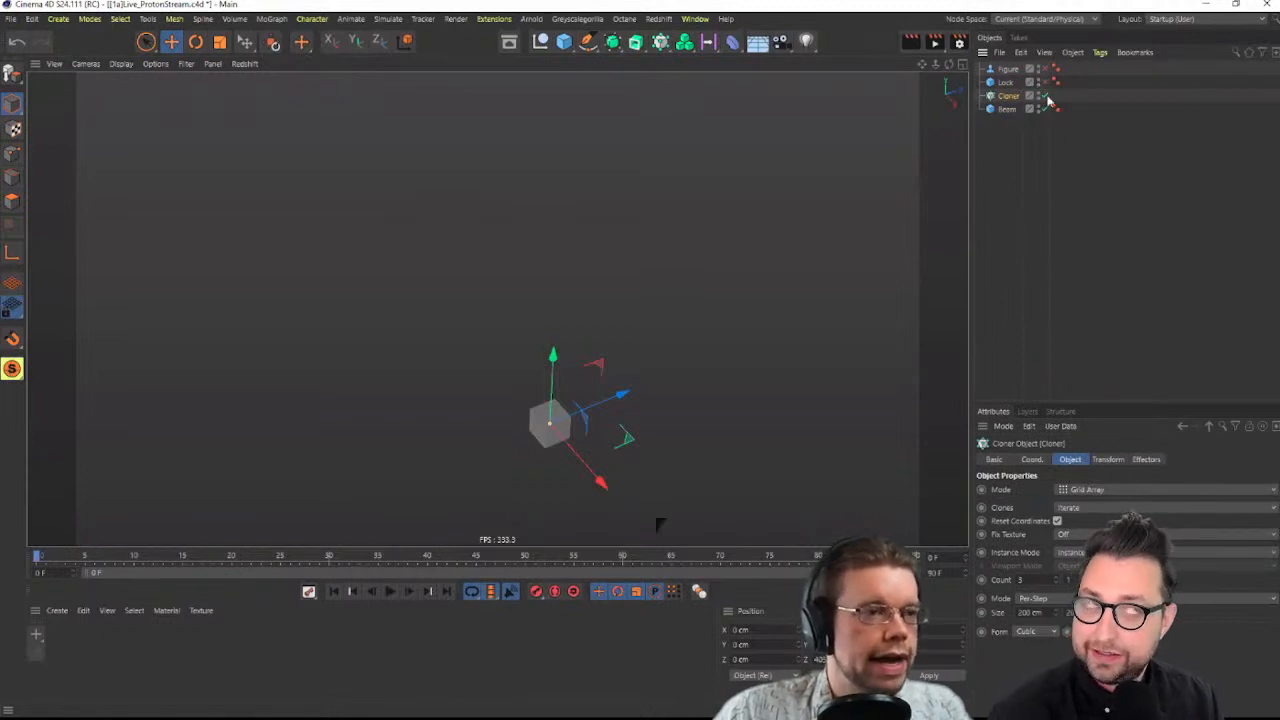
left_click(1006, 108)
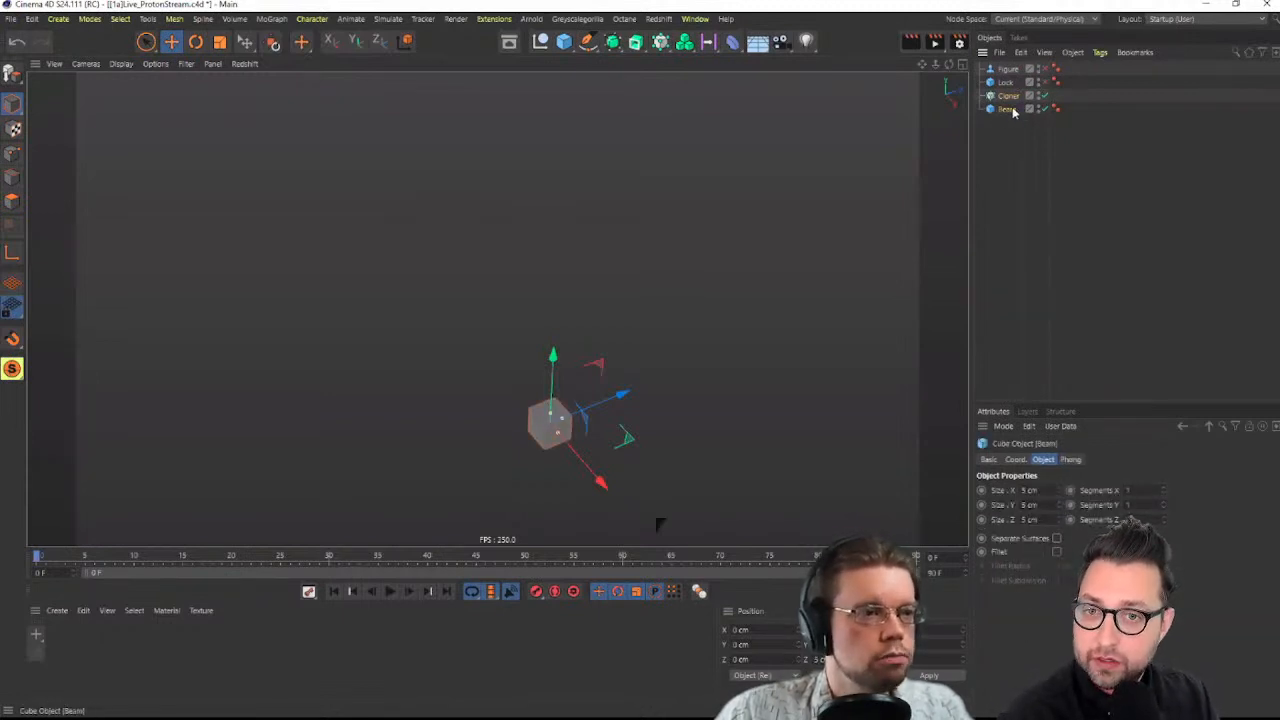
left_click_drag(1013, 112, 1008, 97)
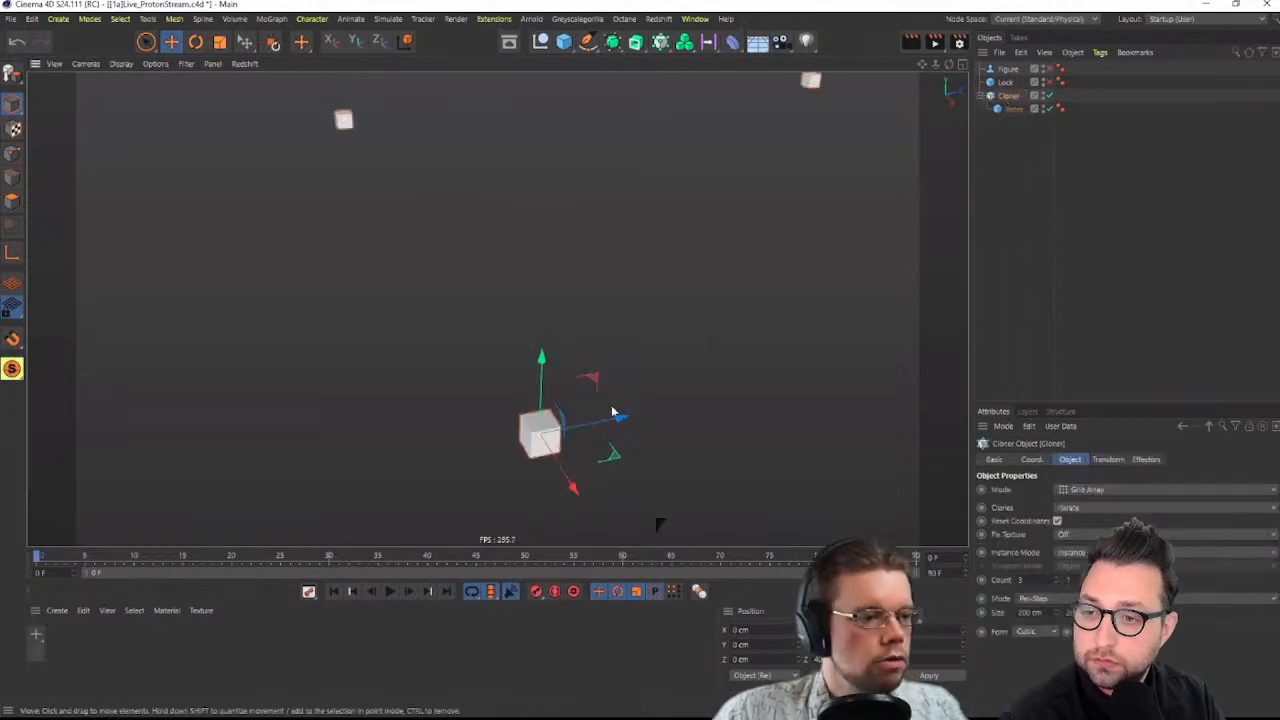
Set the Cloner's grid array to a count of 9 and a spacing of 11 cm along X and Z
middle_click_drag(612, 408, 614, 320, "alt")
right_click_drag(614, 320, 270, 404, "alt")
left_click_drag(622, 318, 562, 326, "alt")
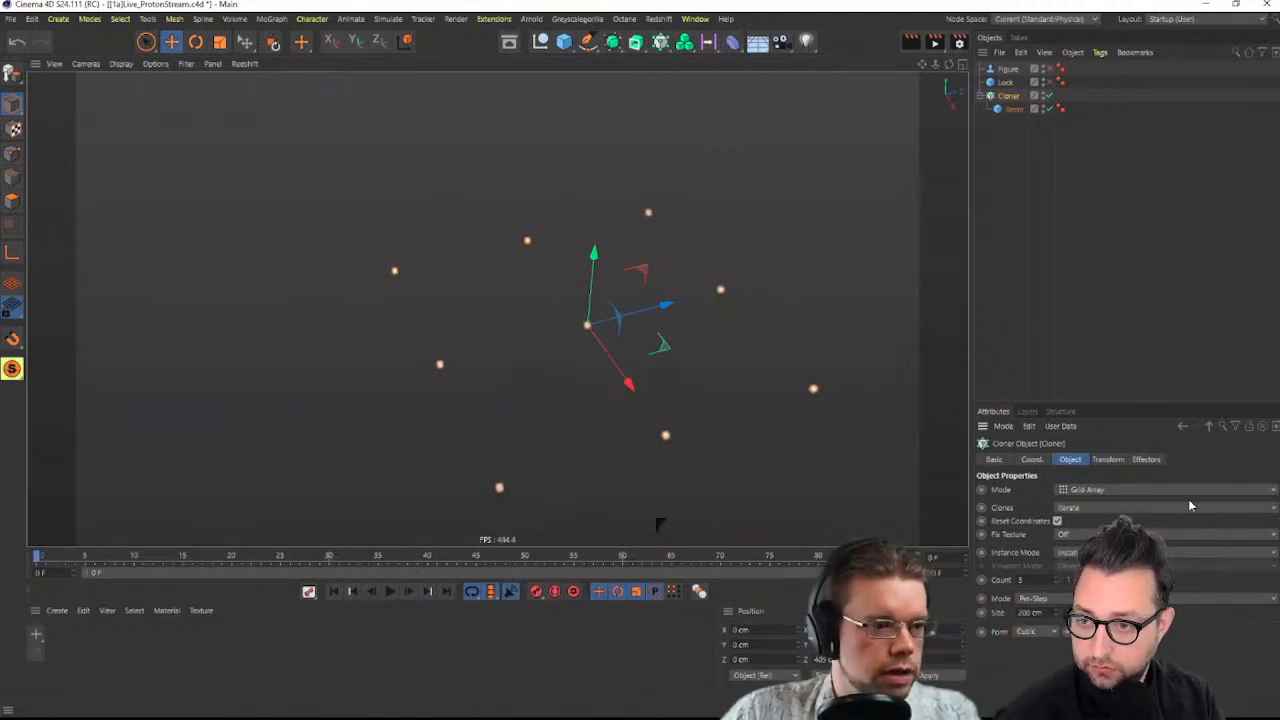
left_click_drag(1036, 581, 1049, 621)
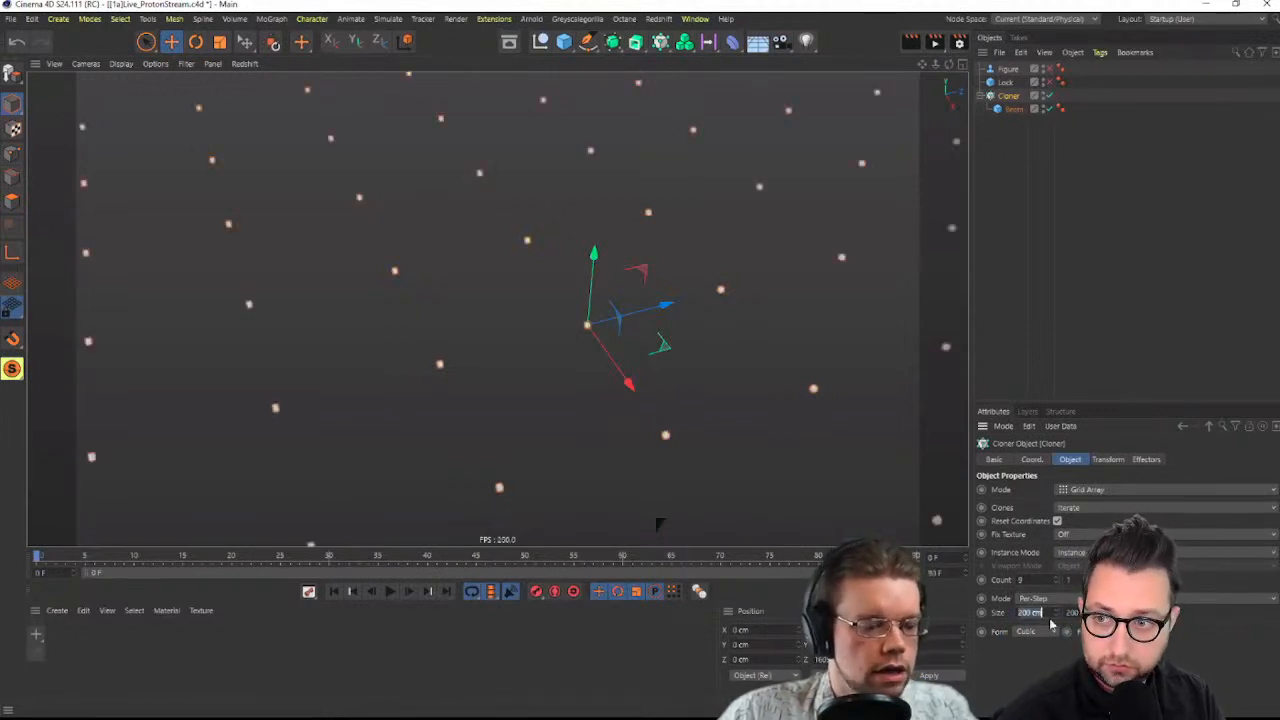
type("11")
key("Return")
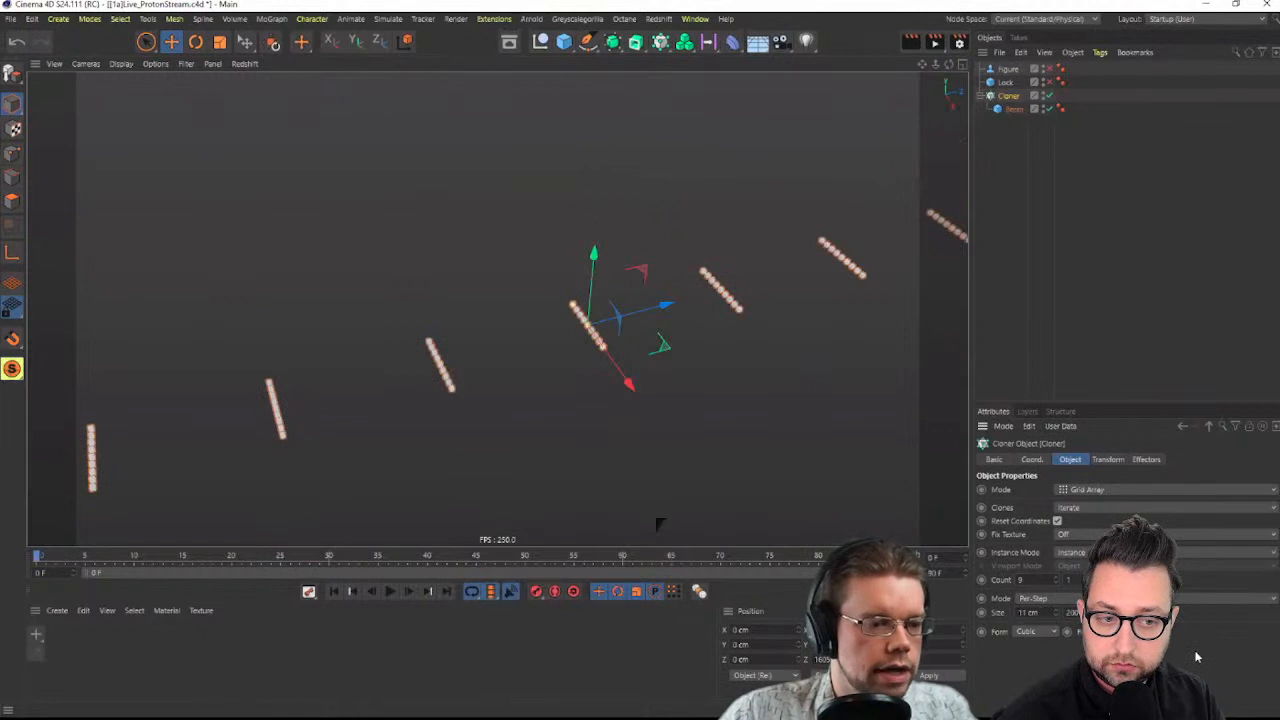
type("11")
key("Return")
right_click_drag(634, 353, 808, 297, "alt")
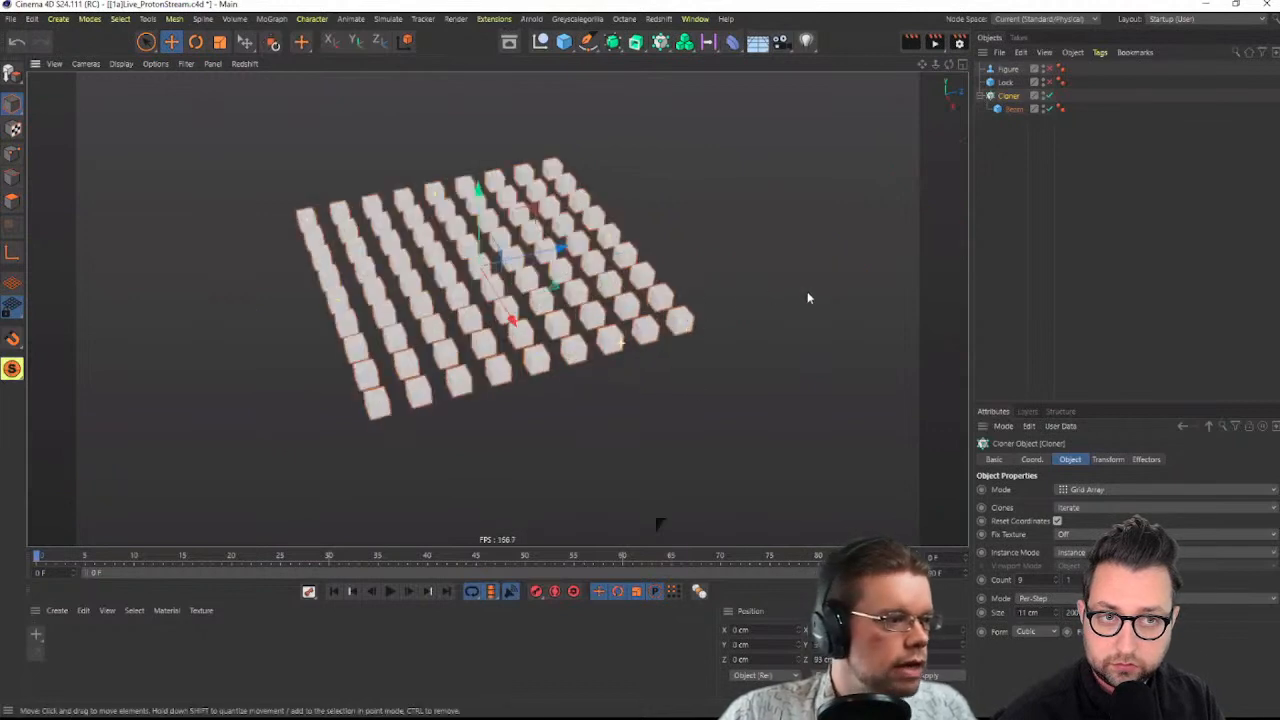
Switch the Cloner to Linear mode with a per-step offset of 0 cm in Y and 5 cm in Z
left_click(1108, 491)
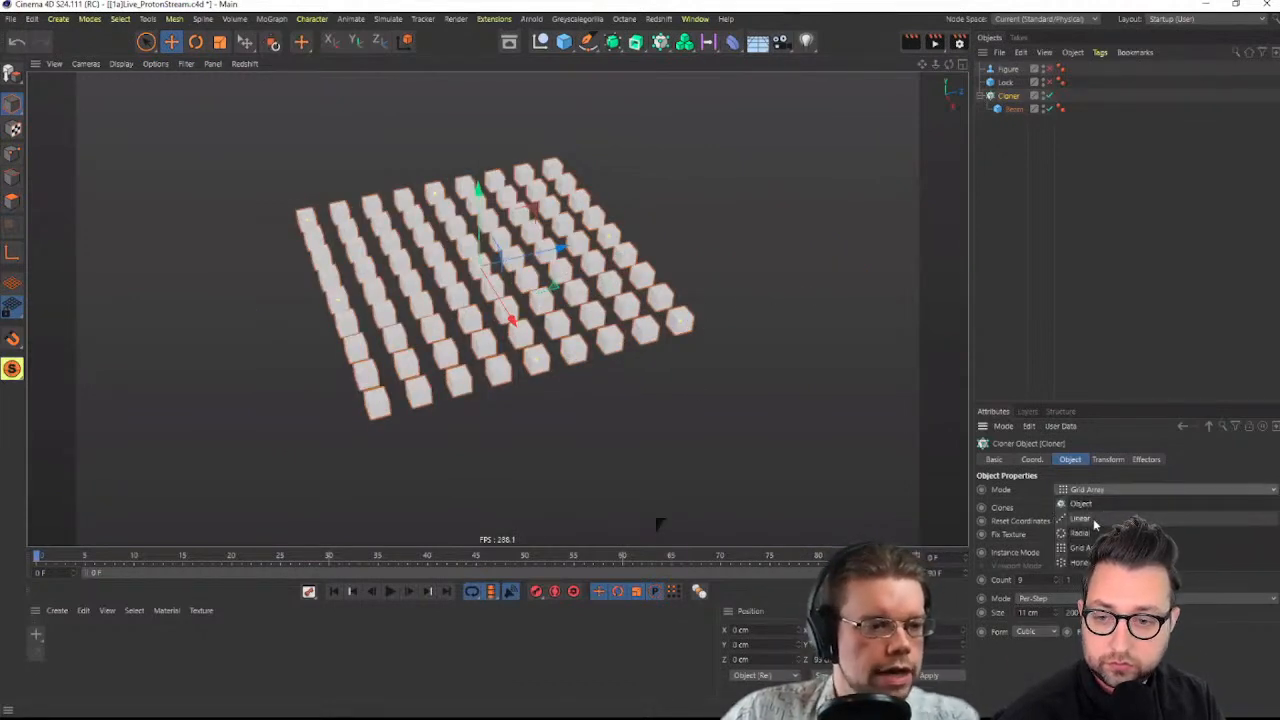
left_click(1095, 518)
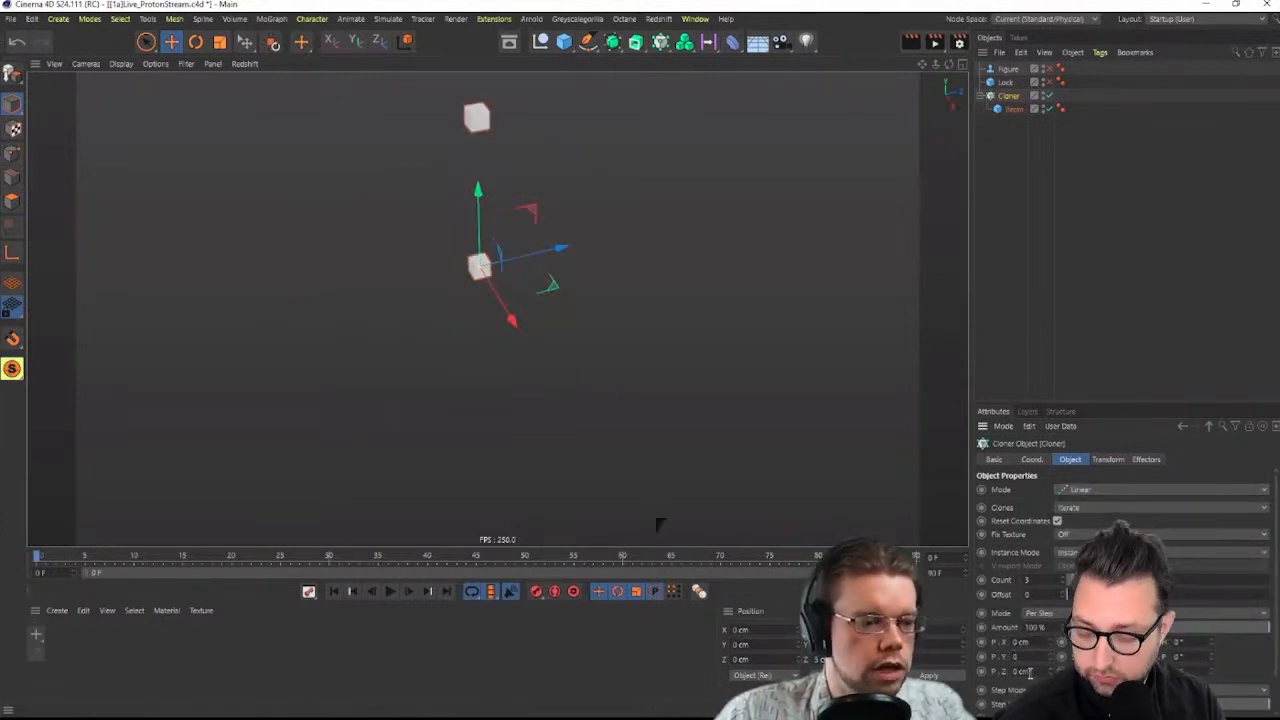
key("Tab")
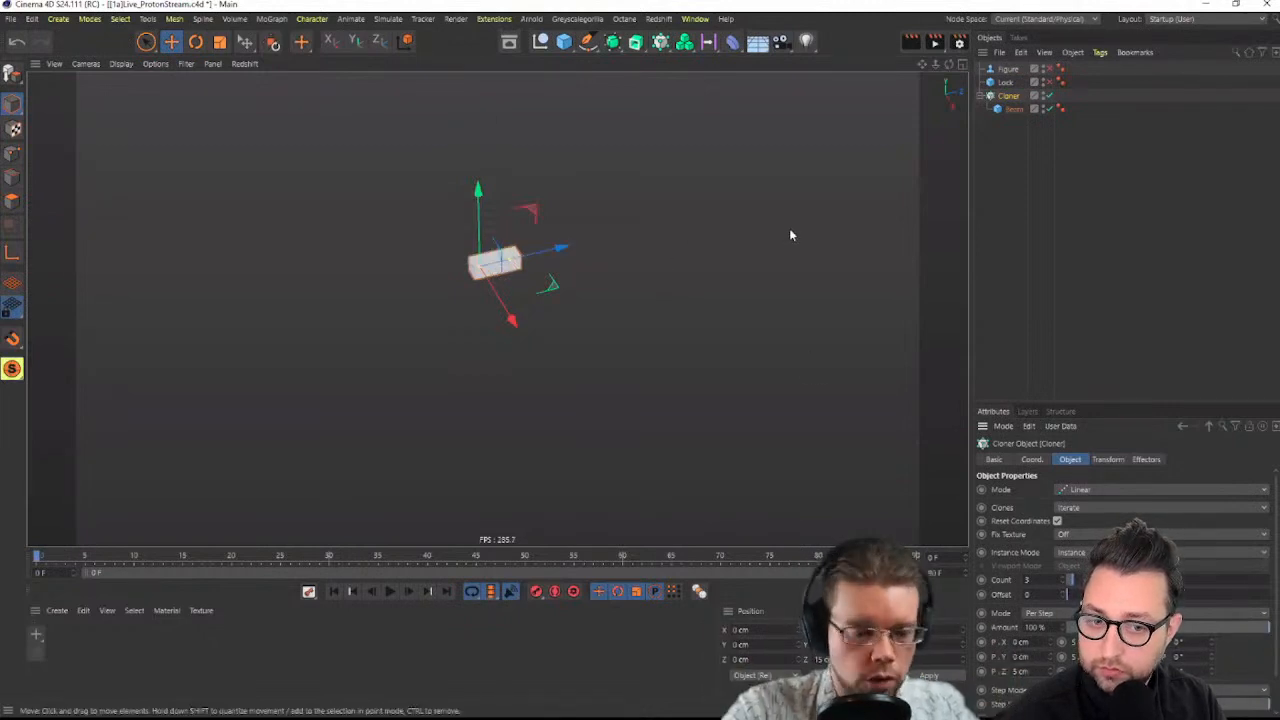
scroll(536, 253, "up", 3)
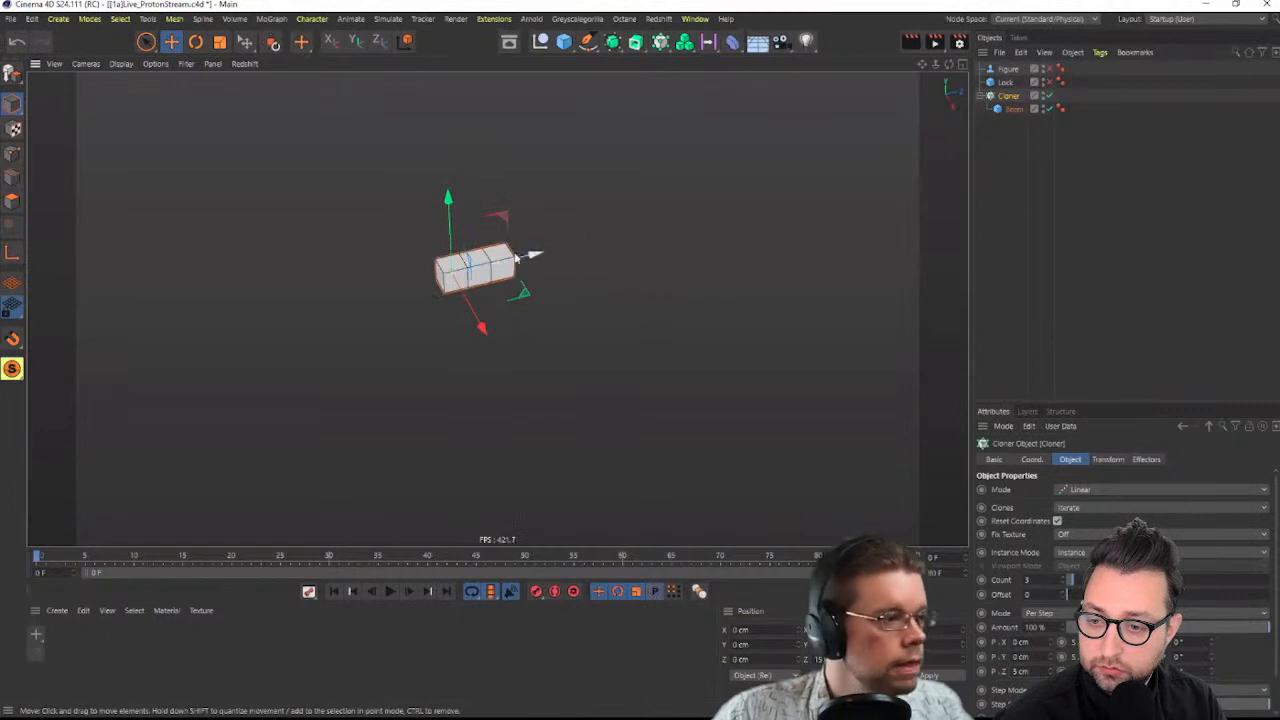
scroll(460, 276, "up", 4)
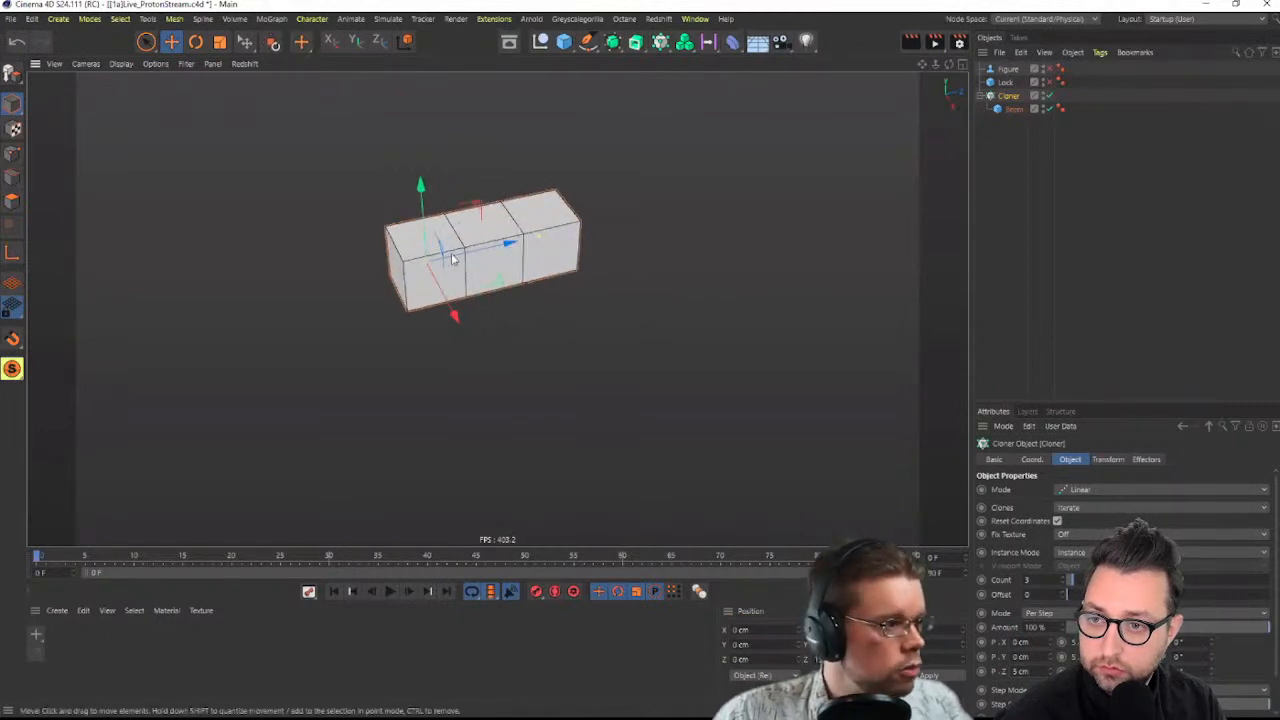
scroll(520, 230, "down", 4)
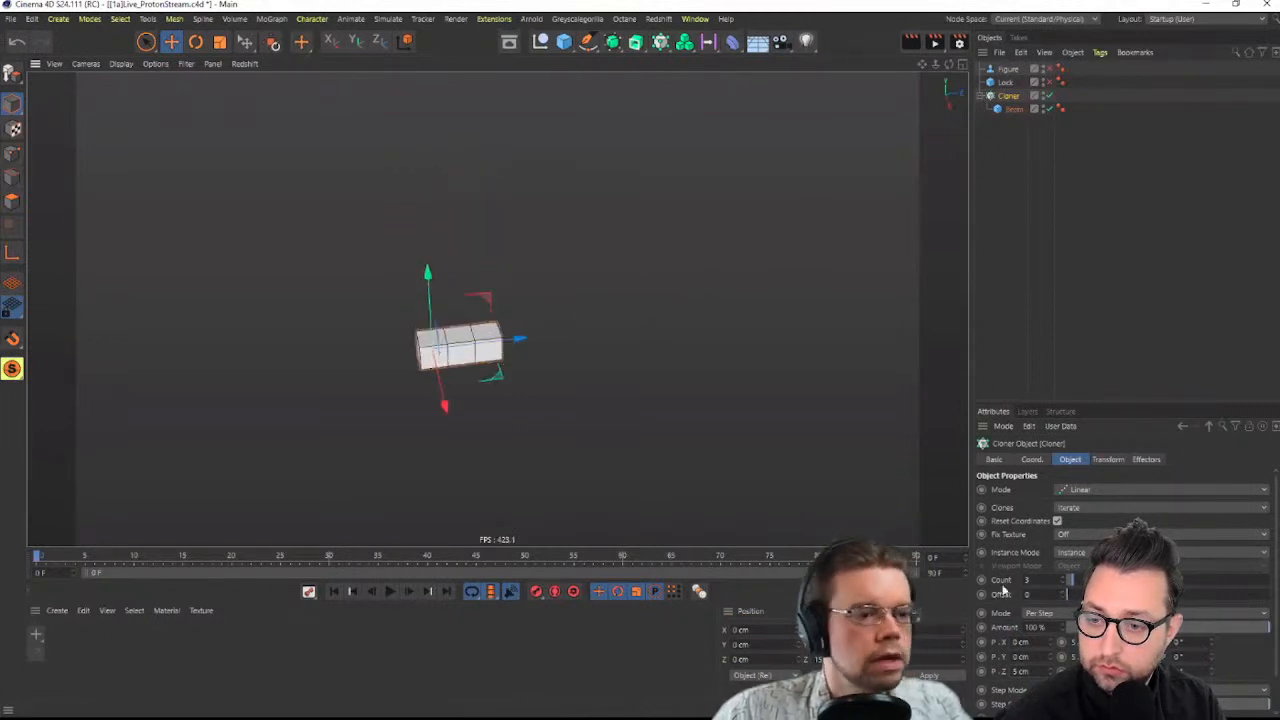
Raise the linear Cloner's count to 100 to form a long beam of cubes
left_click_drag(1078, 580, 1111, 580)
scroll(757, 306, "down", 8)
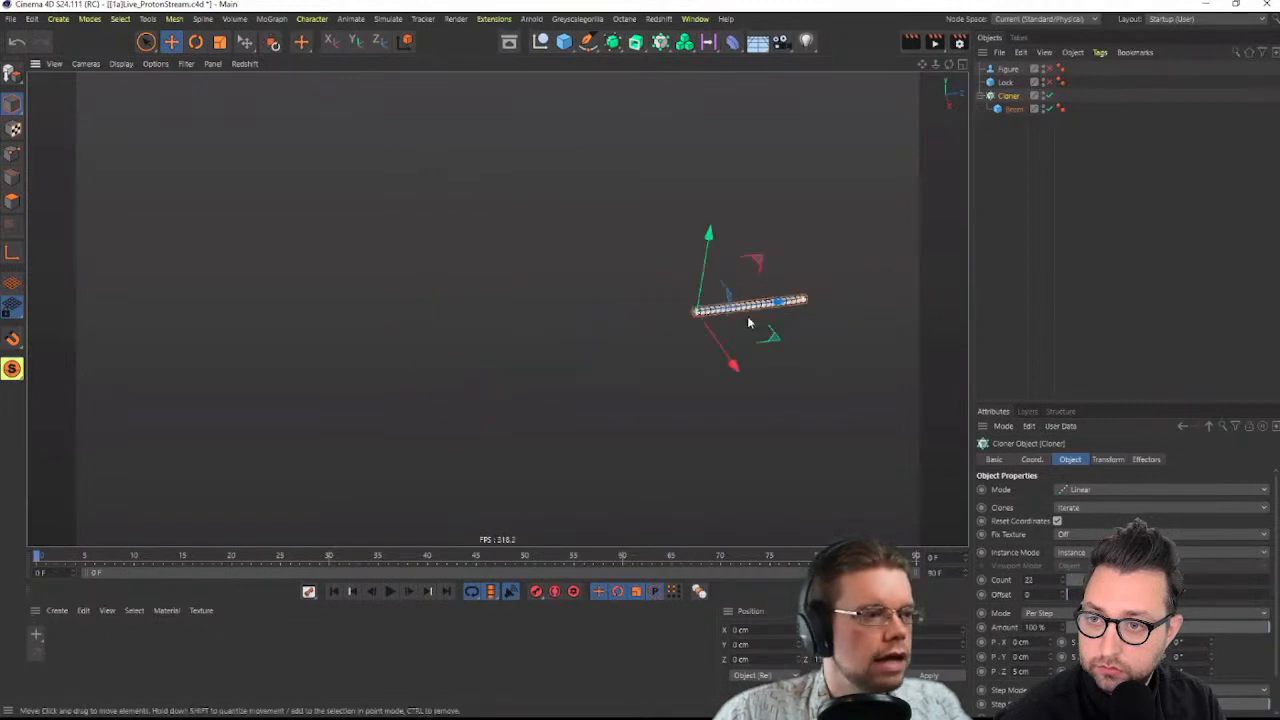
middle_click_drag(748, 317, 577, 376, "alt")
scroll(578, 376, "up", 2)
left_click_drag(1111, 581, 1272, 588)
middle_click_drag(721, 358, 582, 373, "alt")
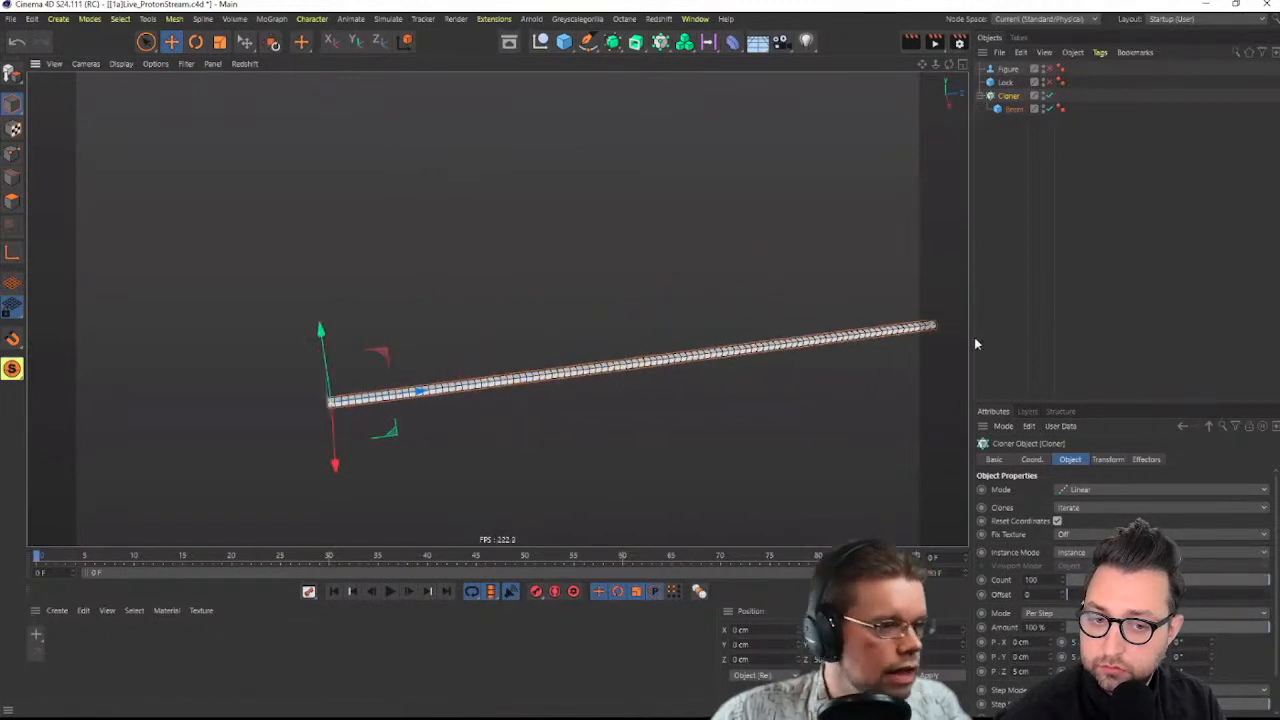
left_click_drag(422, 388, 458, 373, "alt")
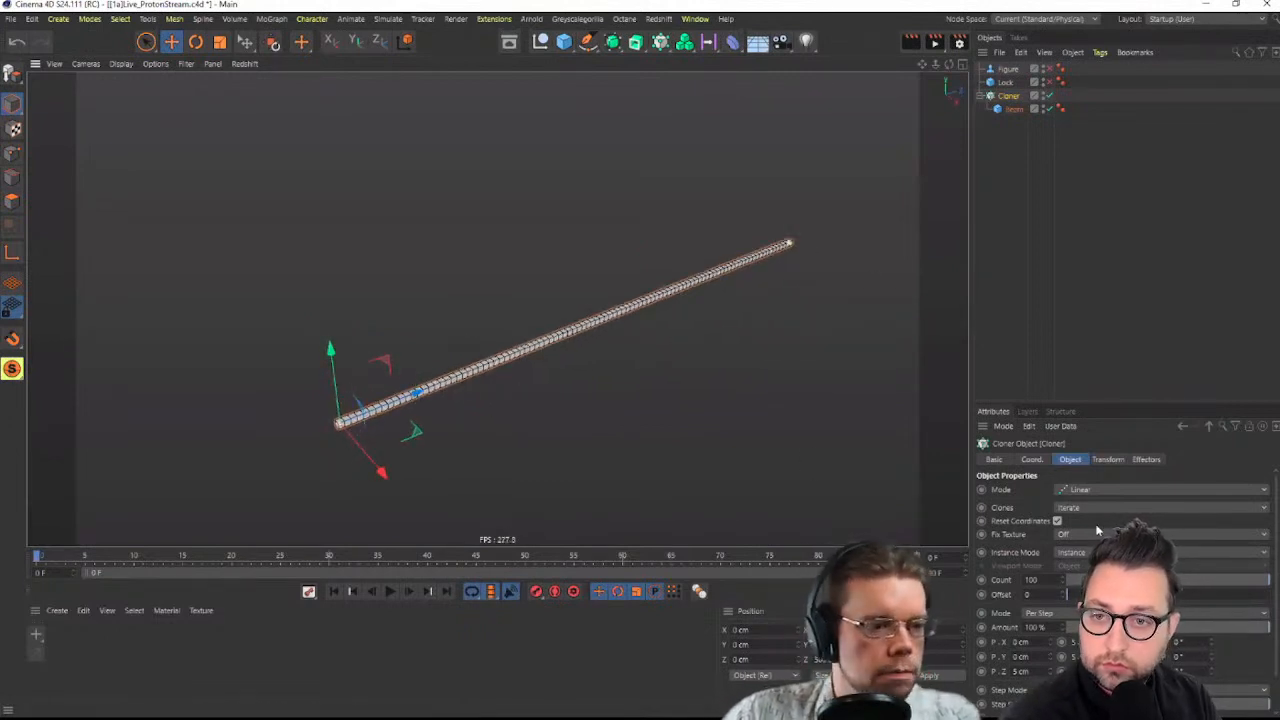
Re-enable the Lock cube and move the Cloner 5 cm along Z so the beam starts right beside it
left_click(1008, 86)
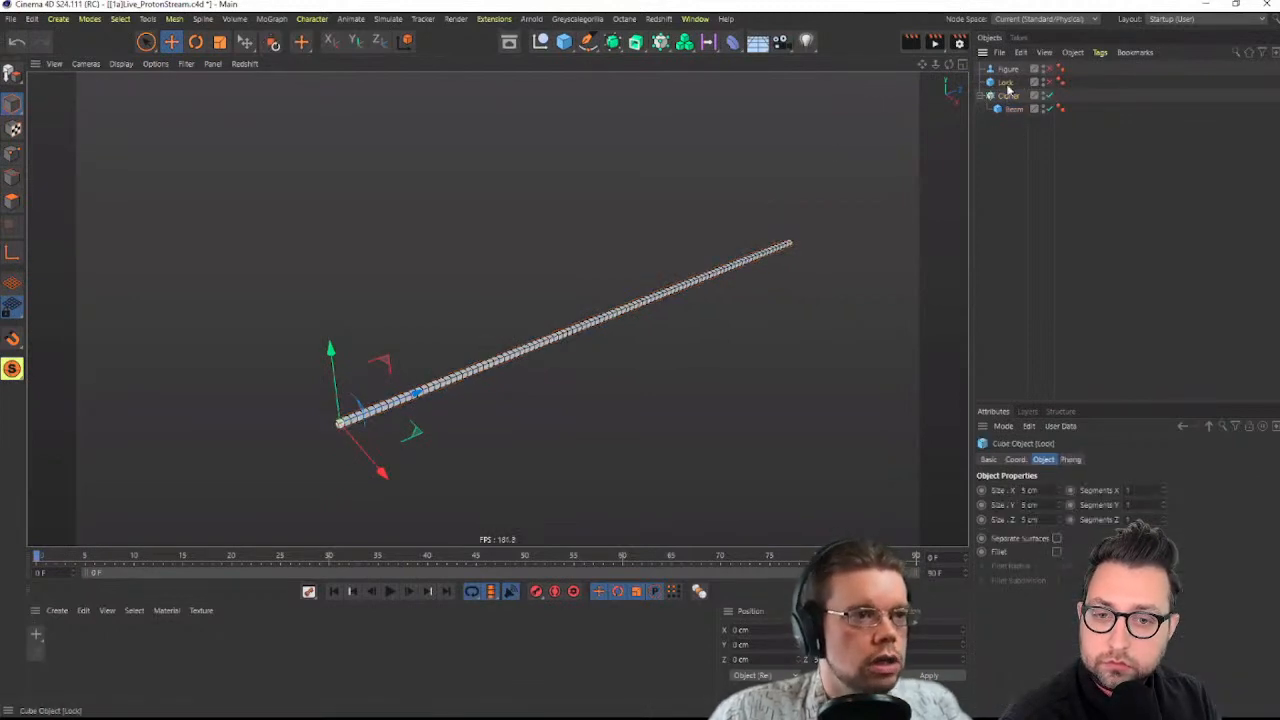
left_click(1048, 84)
right_click_drag(363, 418, 468, 387, "alt")
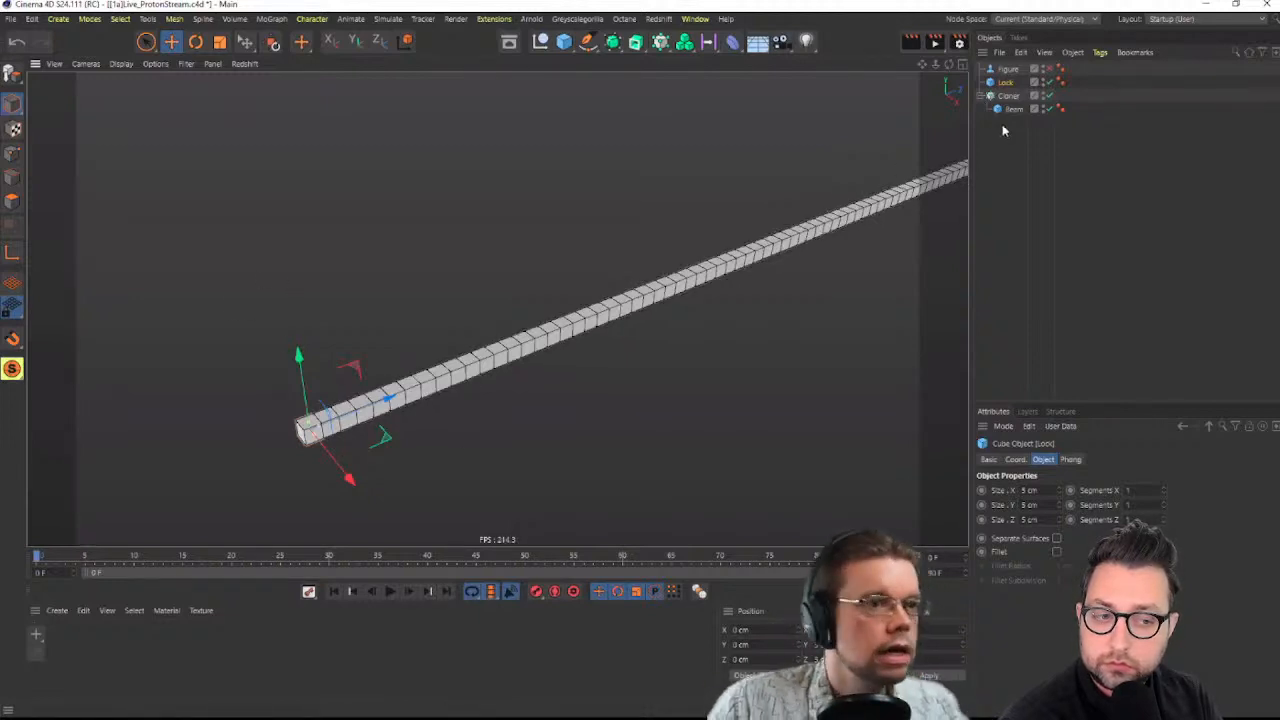
left_click(1008, 96)
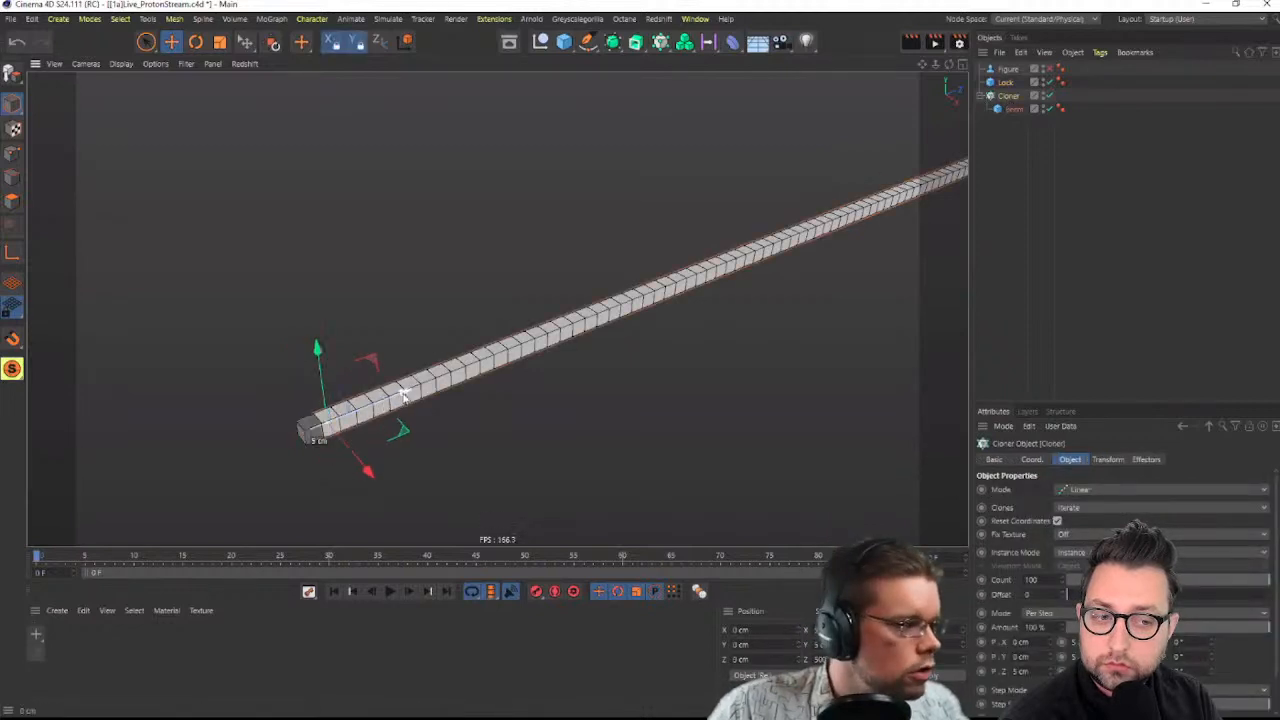
left_click_drag(405, 397, 349, 409)
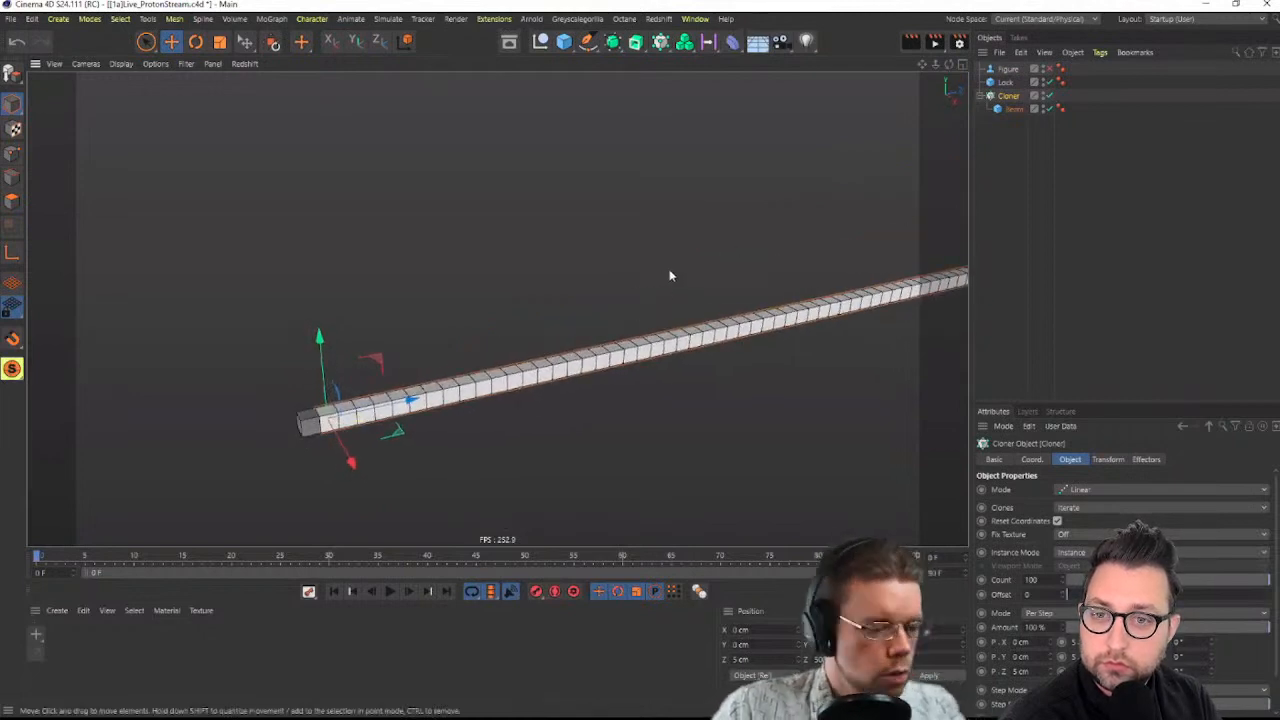
Add a Rigid Body simulation tag to the Cloner
left_click(1006, 84)
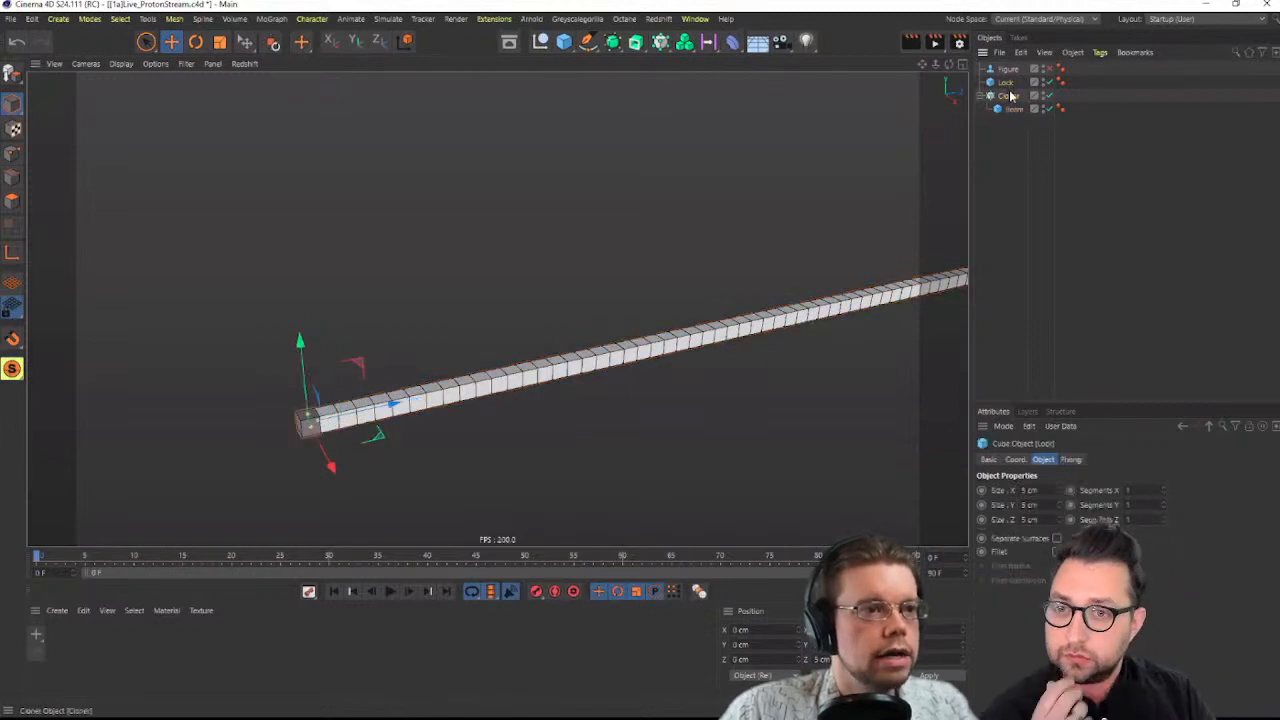
left_click(1007, 98)
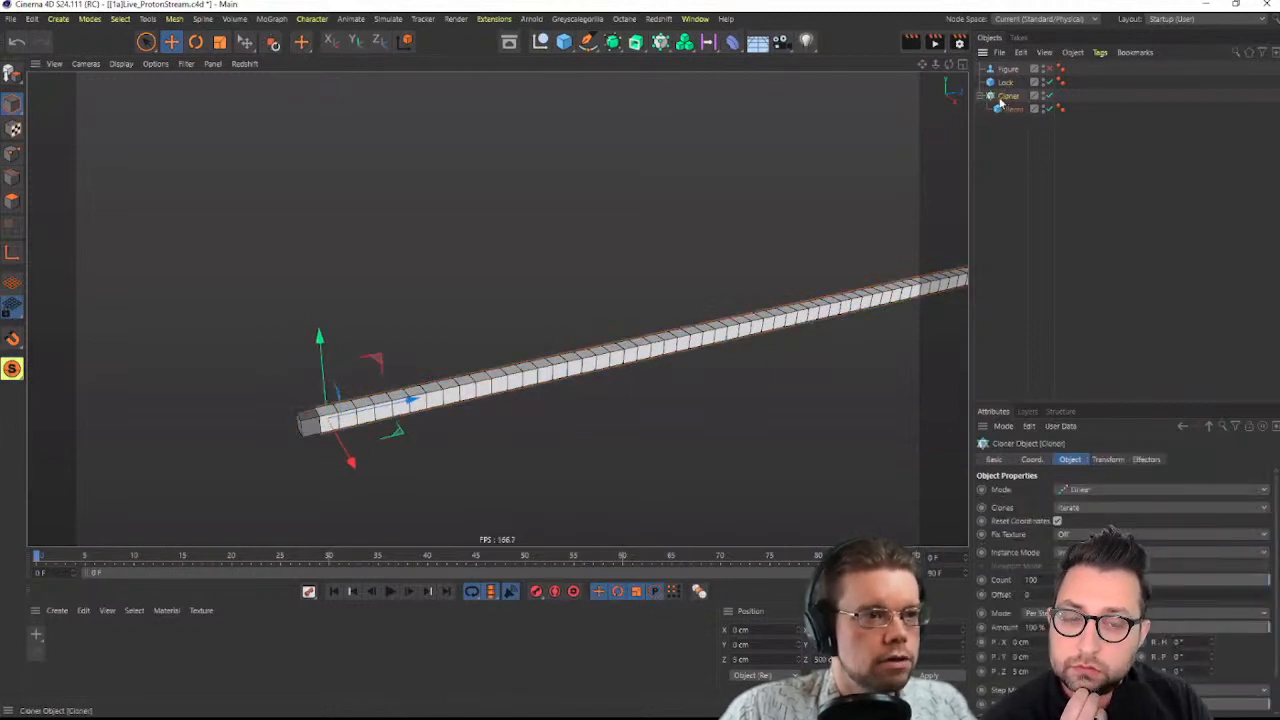
right_click(1004, 100)
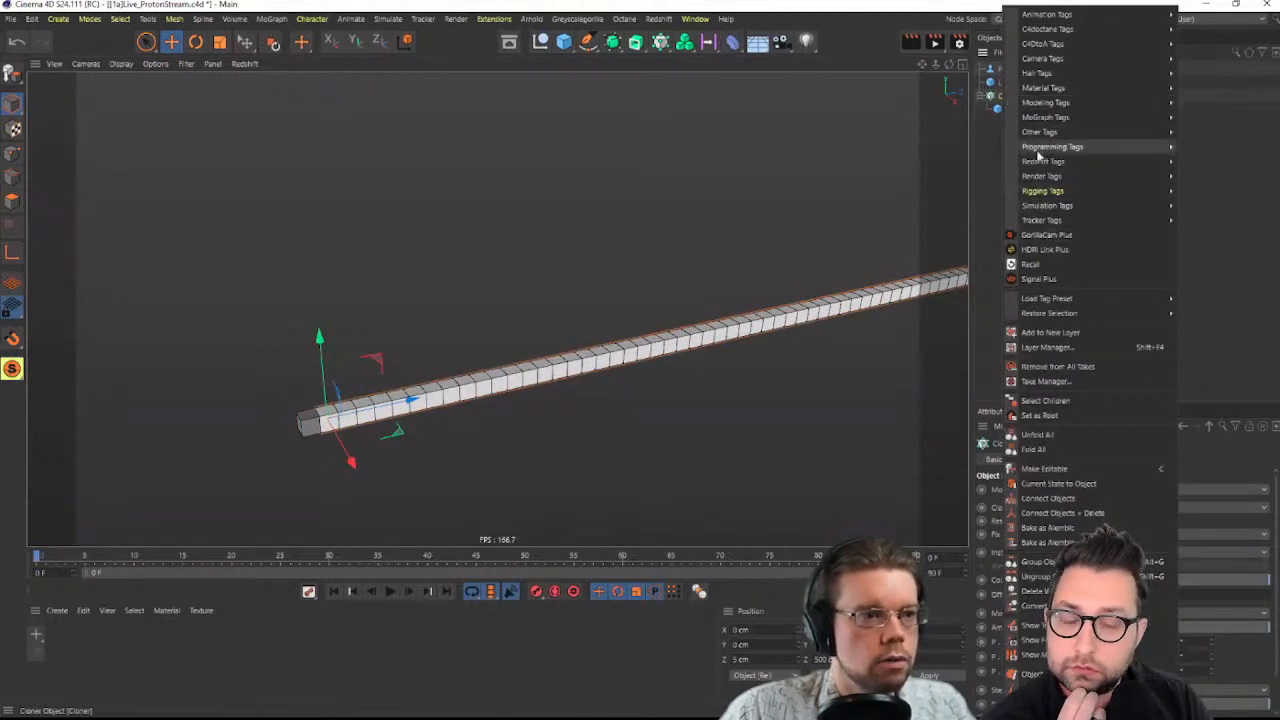
mouse_move(1043, 207)
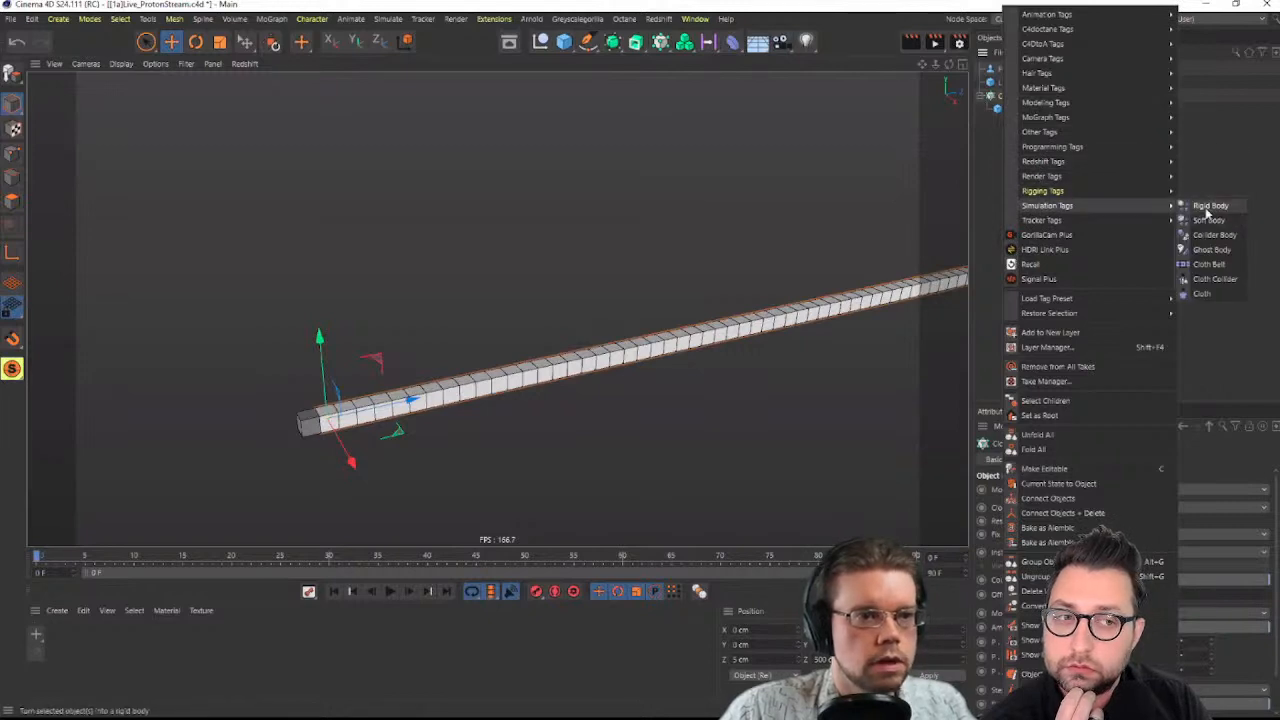
left_click(1208, 206)
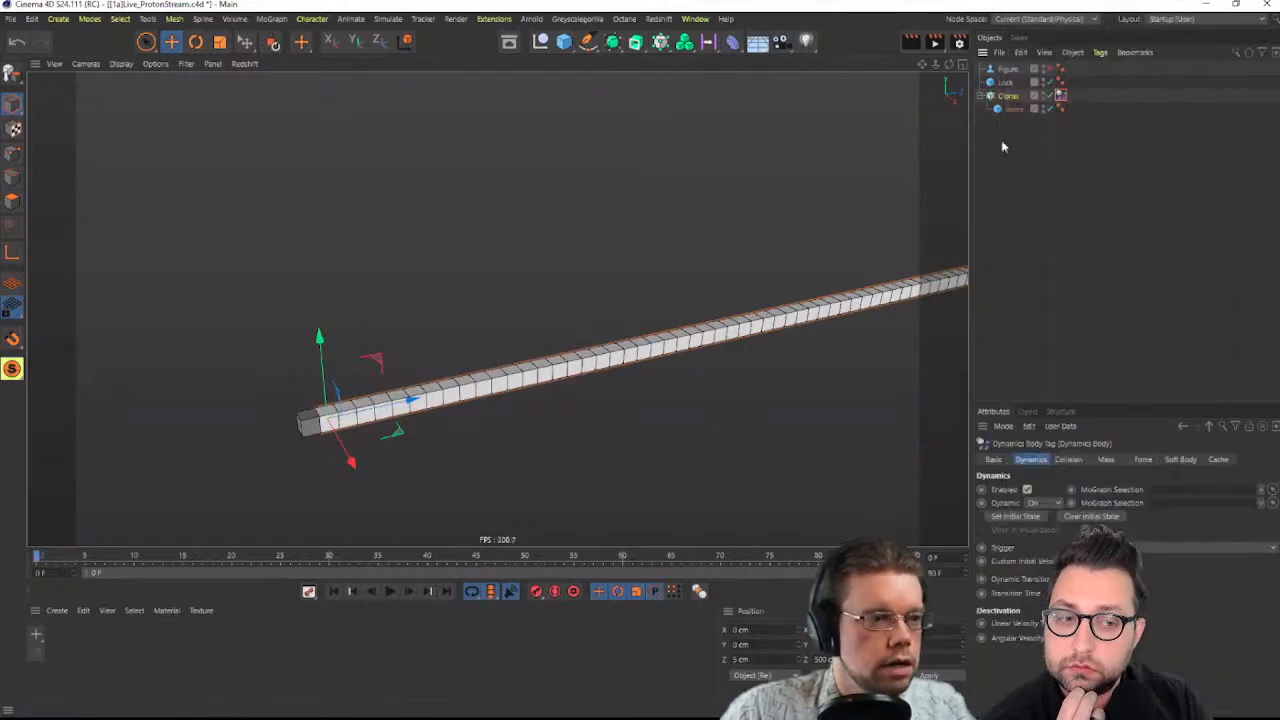
Add a Collider Body simulation tag to the Lock cube
left_click(1004, 88)
right_click(1005, 90)
mouse_move(1056, 208)
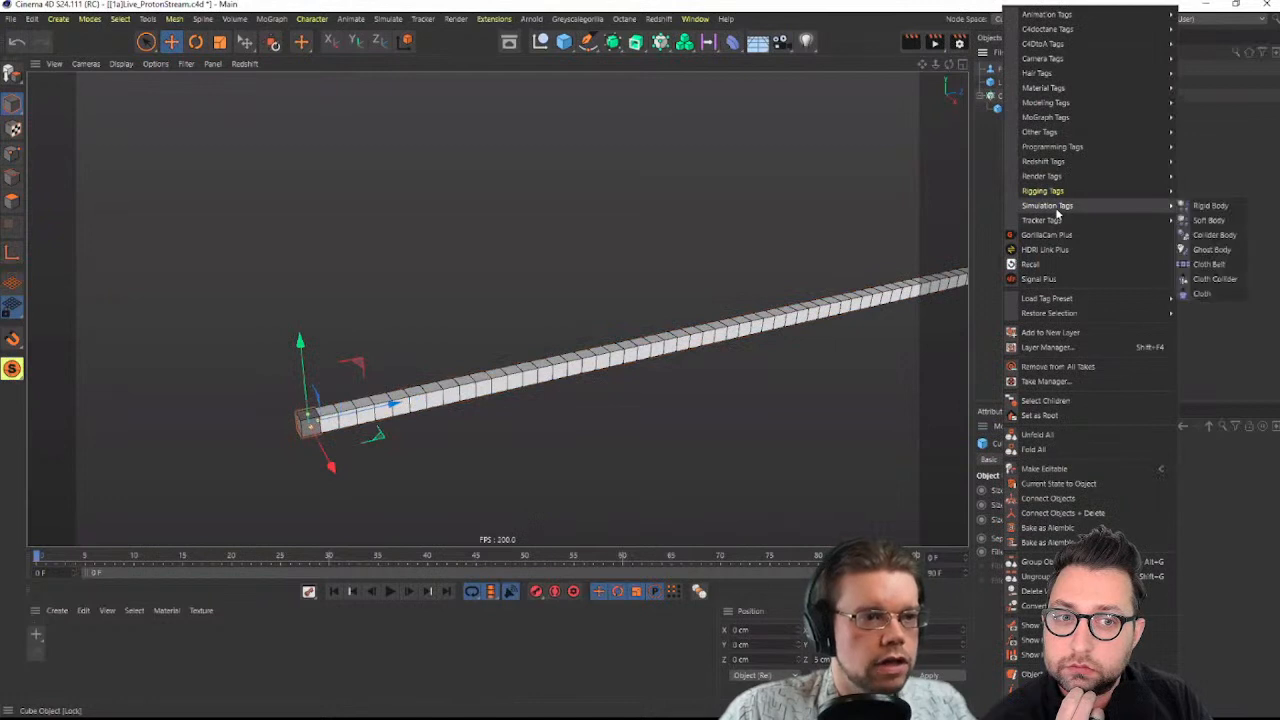
left_click(1213, 235)
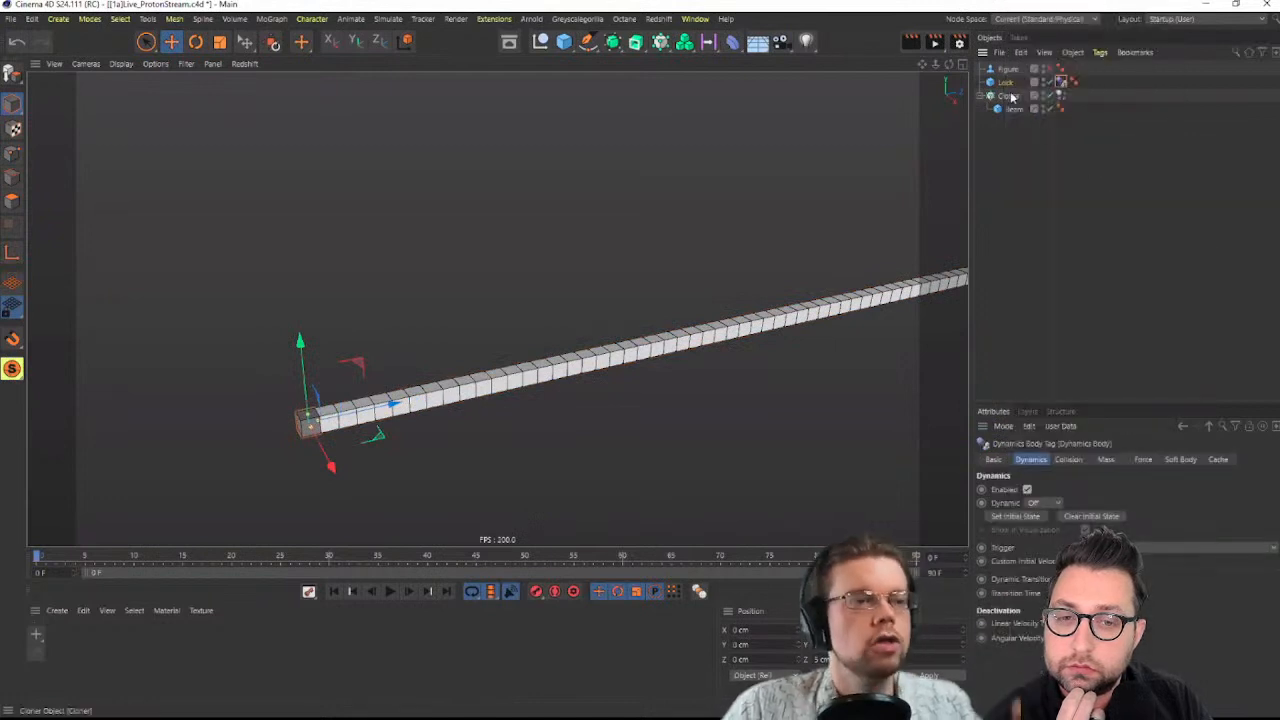
Play the dynamics simulation briefly, rewind to the first frame and open the project's Dynamics settings
scroll(640, 300, "down", 5)
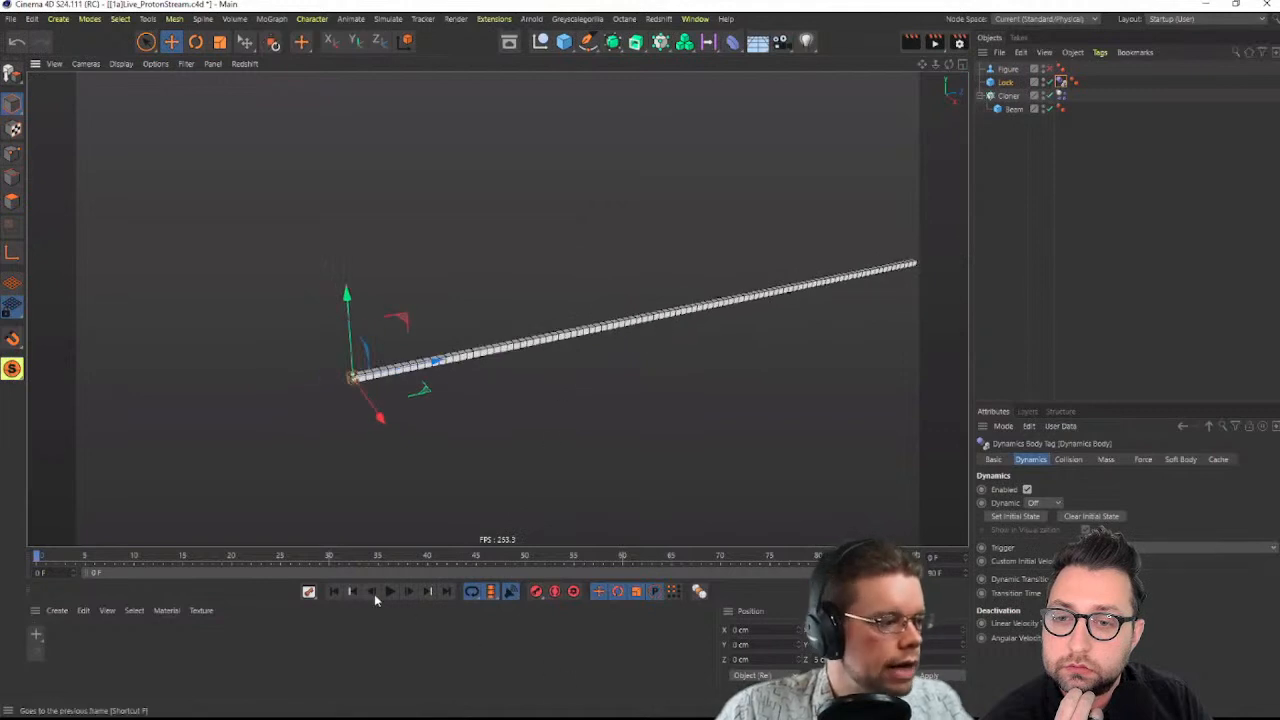
left_click(391, 593)
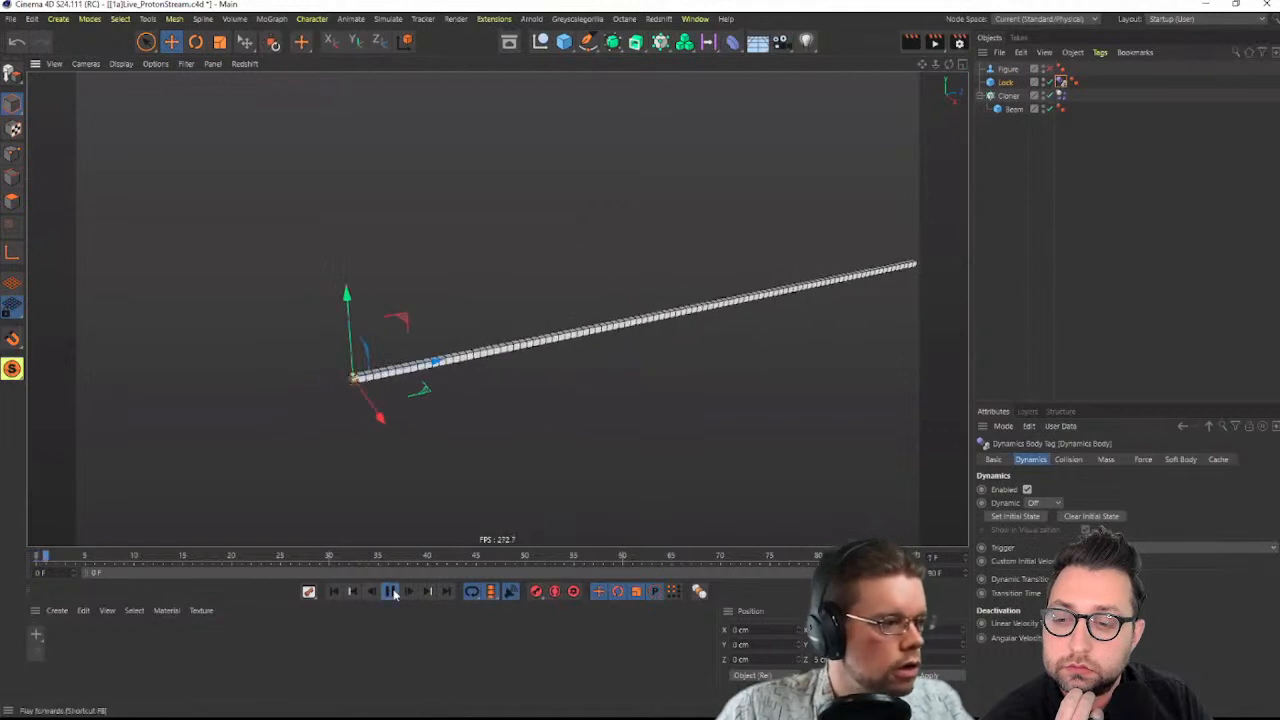
left_click(391, 593)
left_click(334, 594)
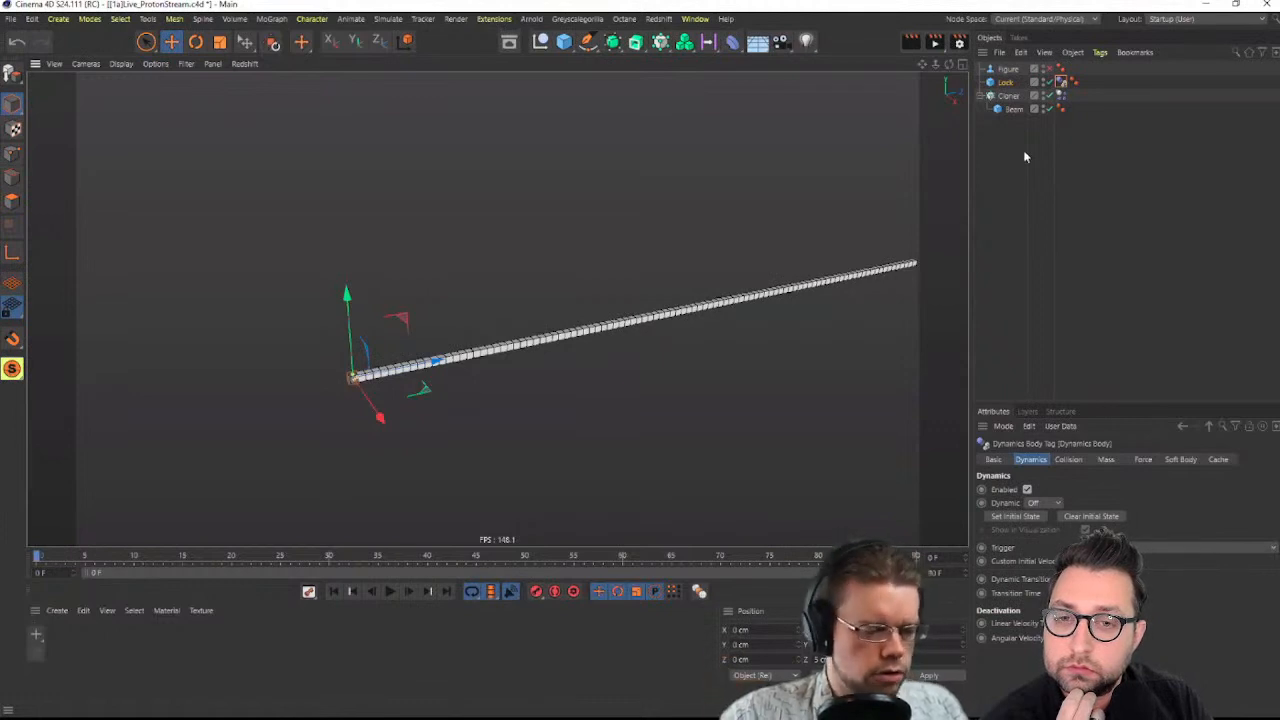
key("ctrl+d")
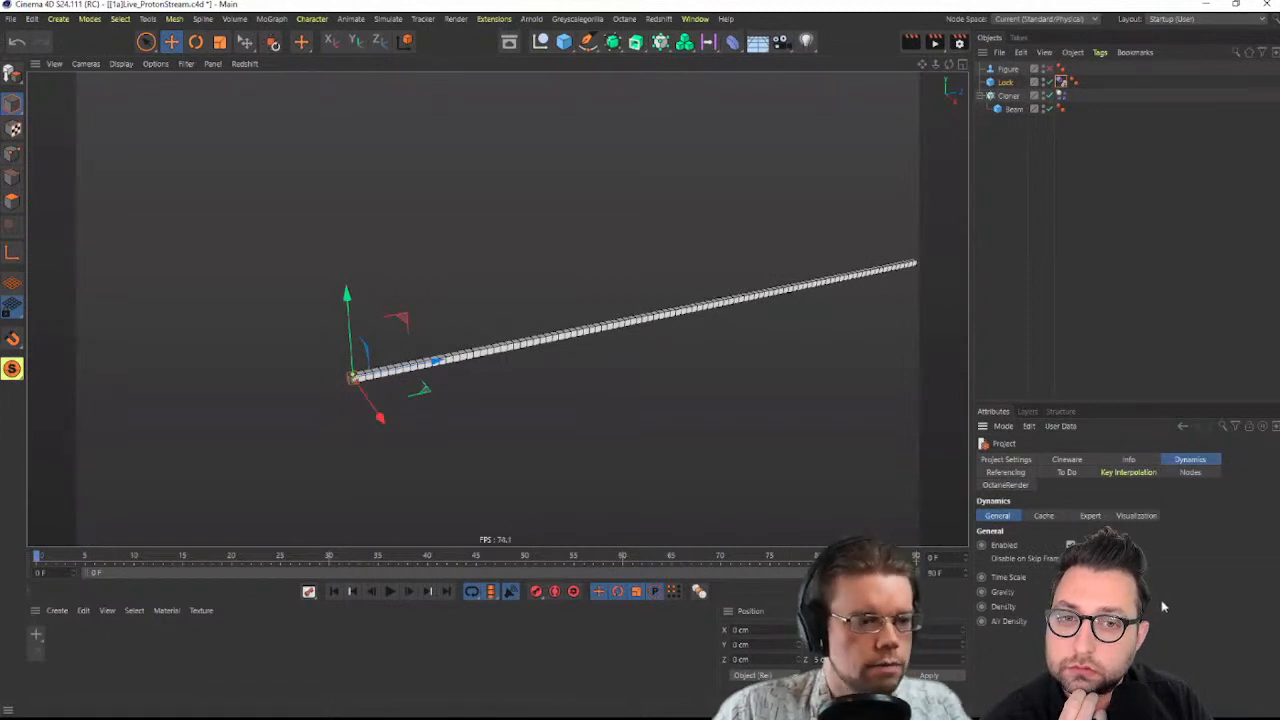
Add a Turbulence force to the scene and set its strength to 25 cm
middle_click_drag(632, 222, 568, 217, "alt")
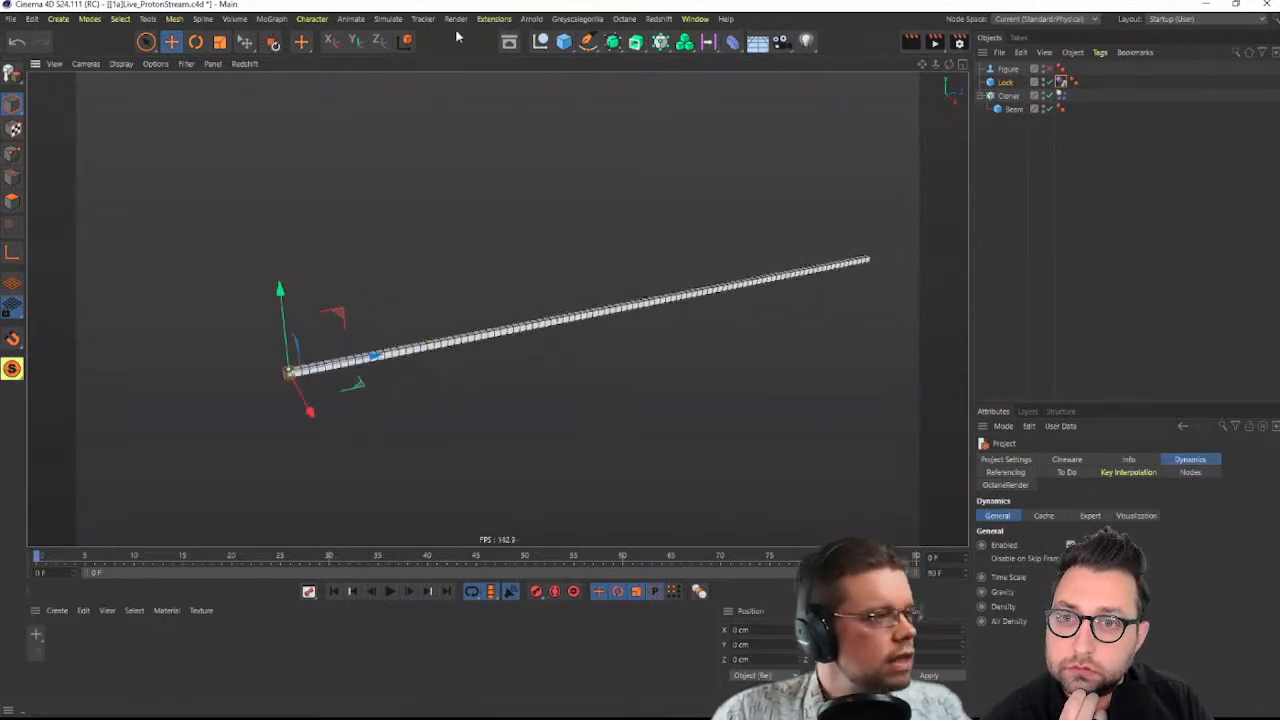
left_click(389, 19)
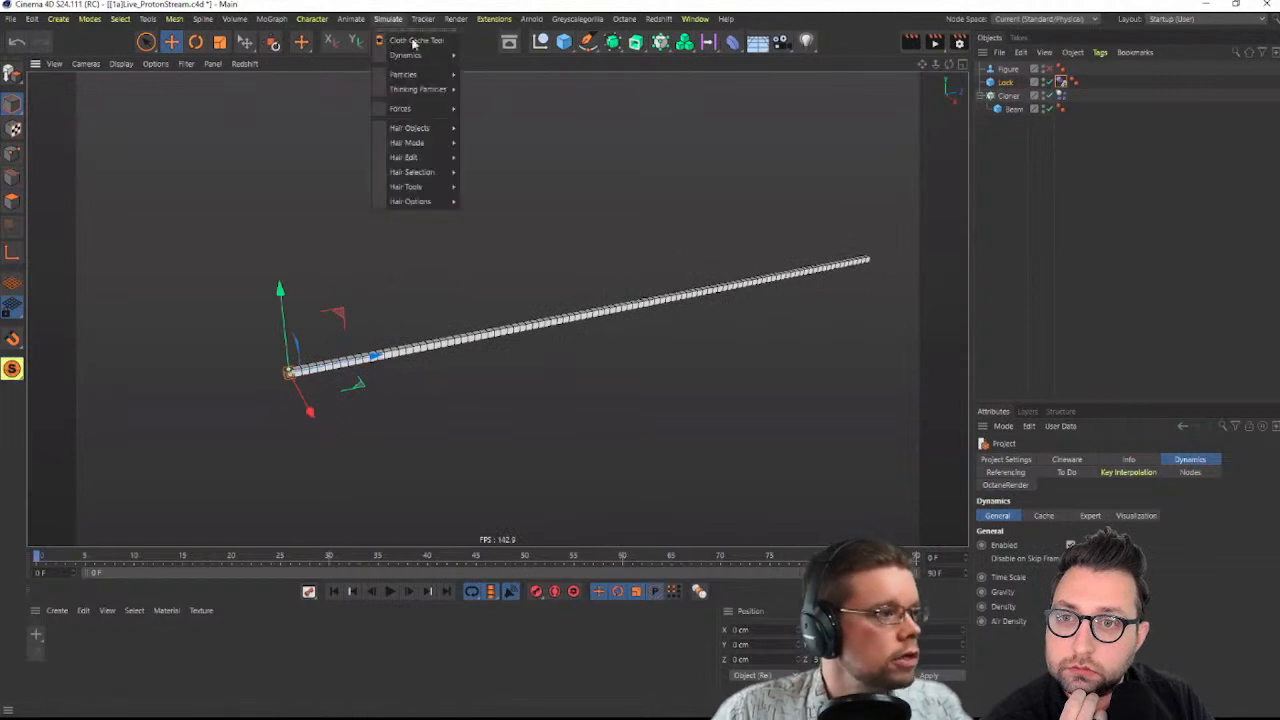
mouse_move(418, 110)
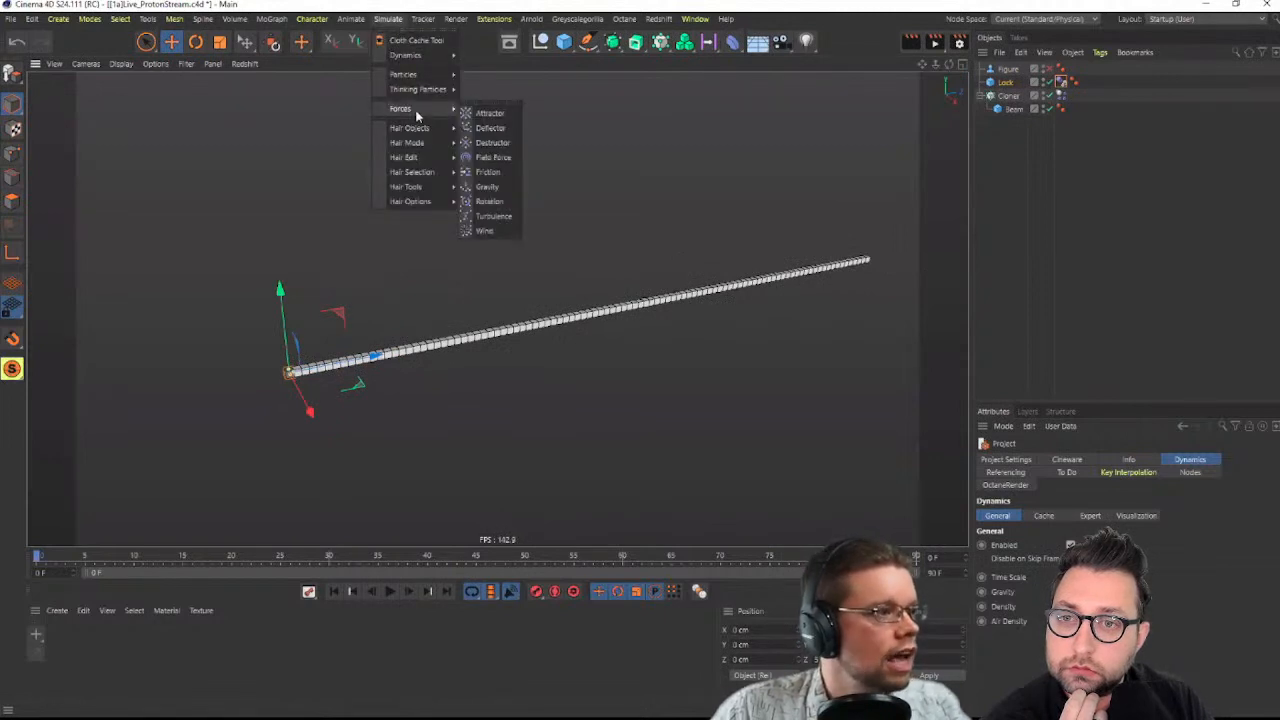
left_click(503, 224)
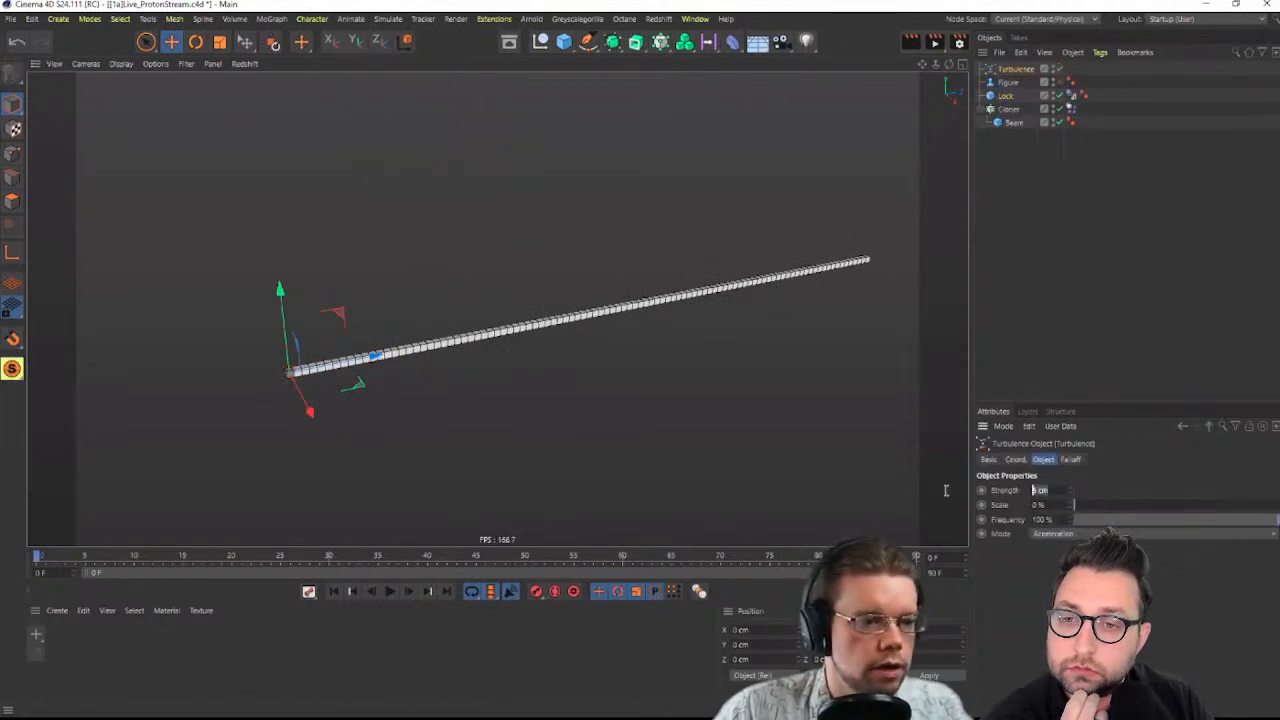
key("Return")
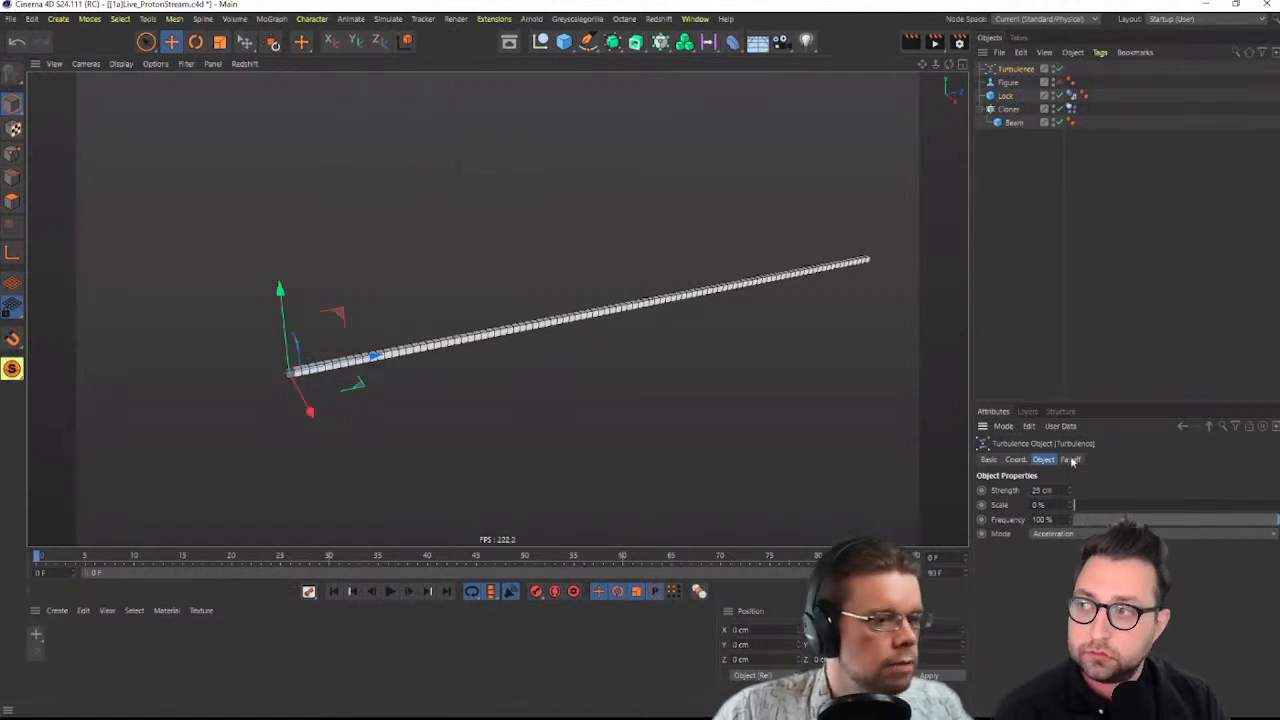
Play the simulation to check how the turbulence affects the beam cubes, and rewind to the first frame
left_click(390, 594)
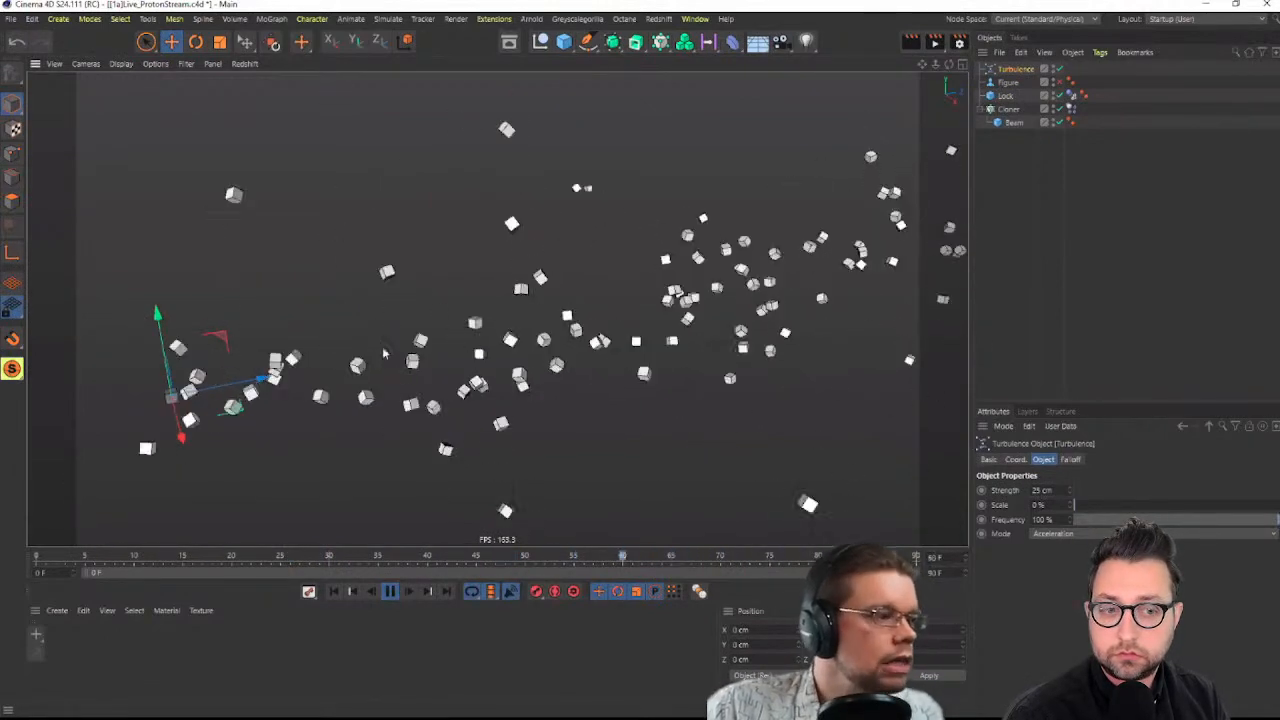
left_click(386, 592)
left_click(335, 592)
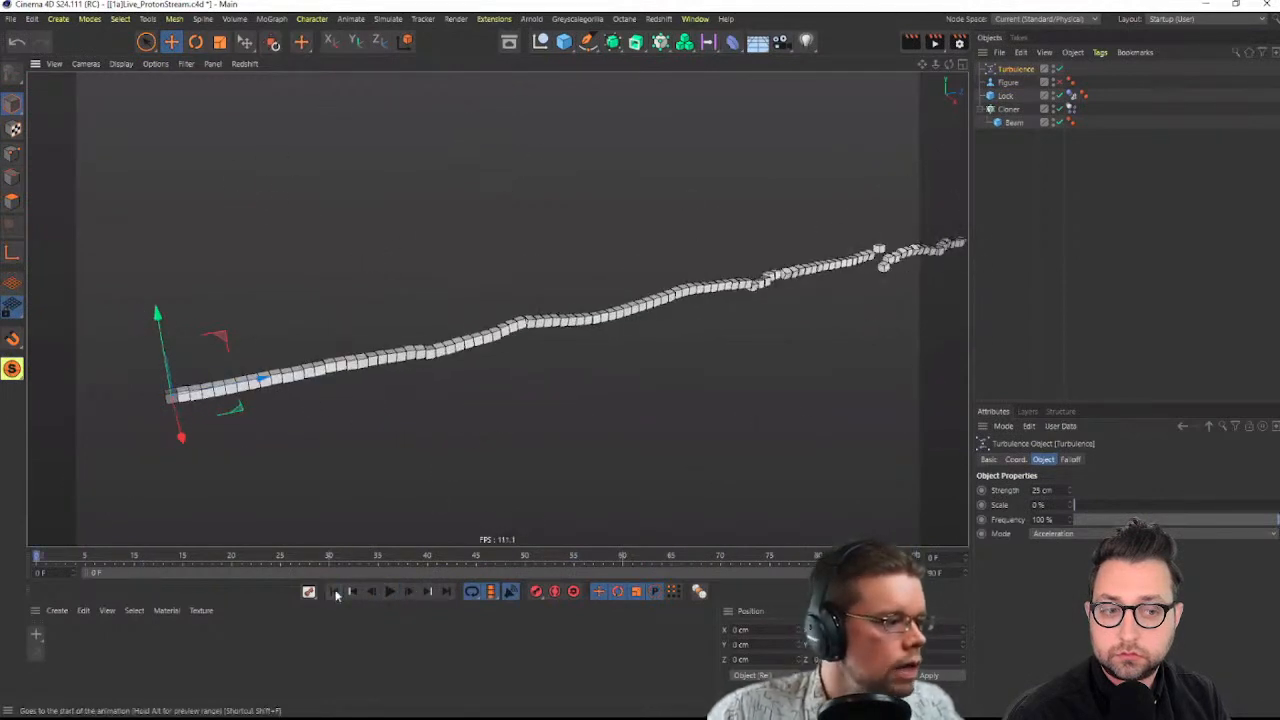
middle_click_drag(685, 288, 597, 303, "alt")
right_click_drag(597, 303, 551, 300, "alt")
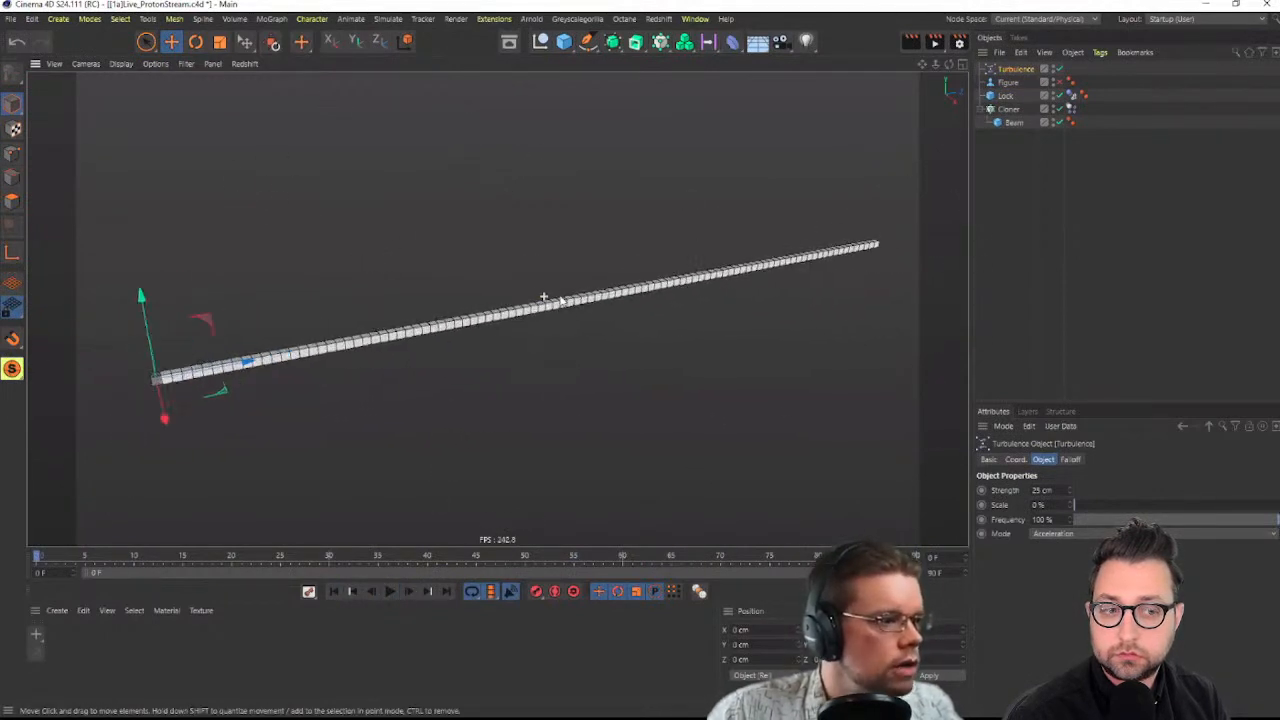
Add a dynamics Connector object to the scene
left_click(388, 20)
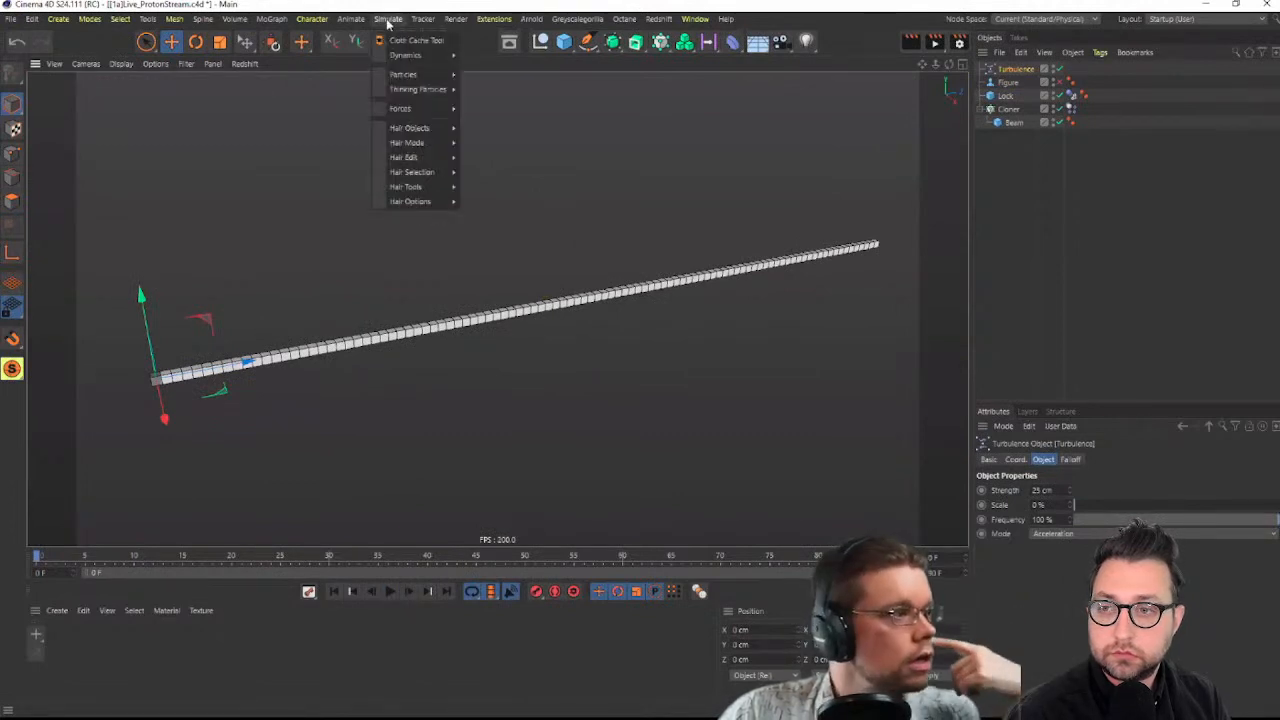
mouse_move(405, 55)
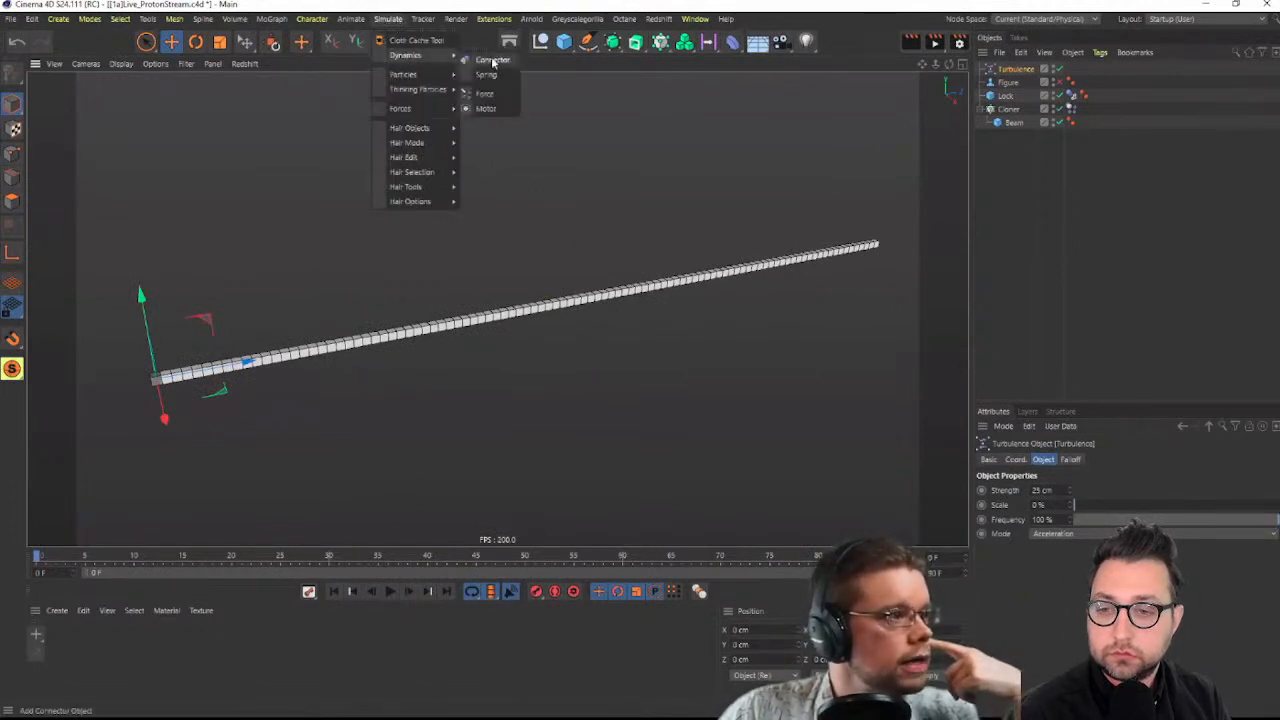
left_click(491, 61)
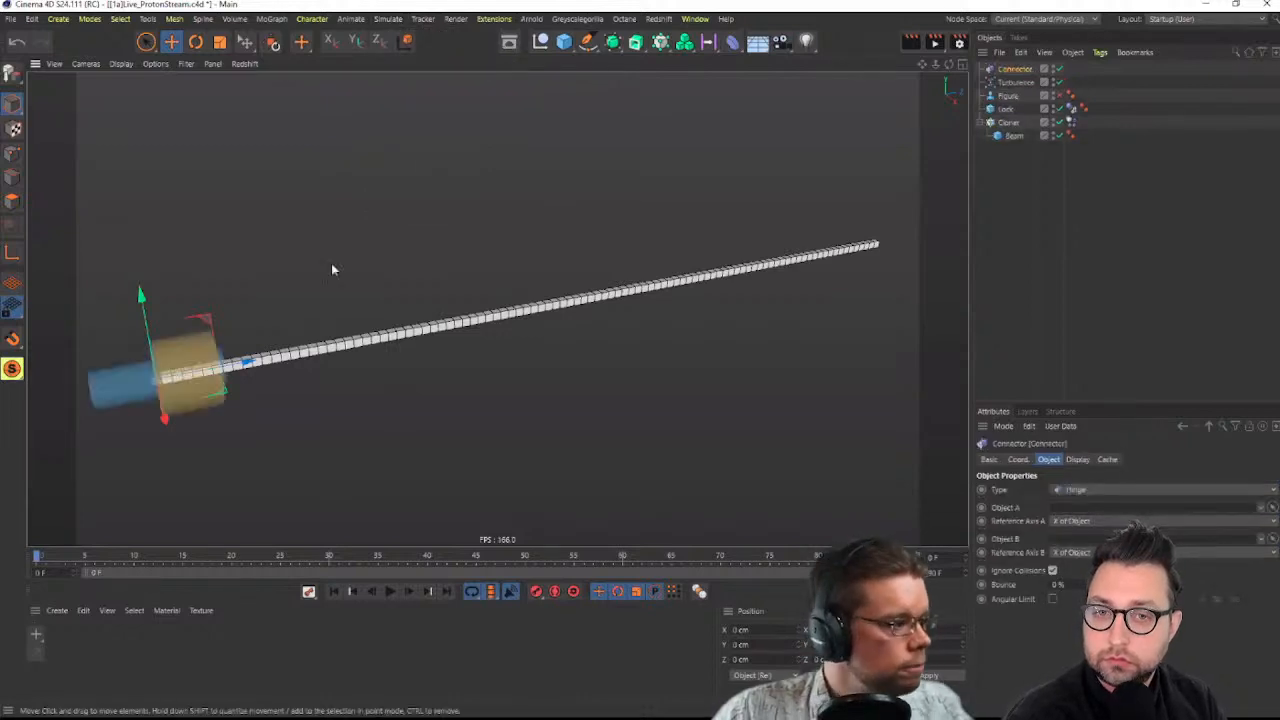
middle_click_drag(190, 387, 318, 352, "alt")
scroll(318, 350, "up", 7)
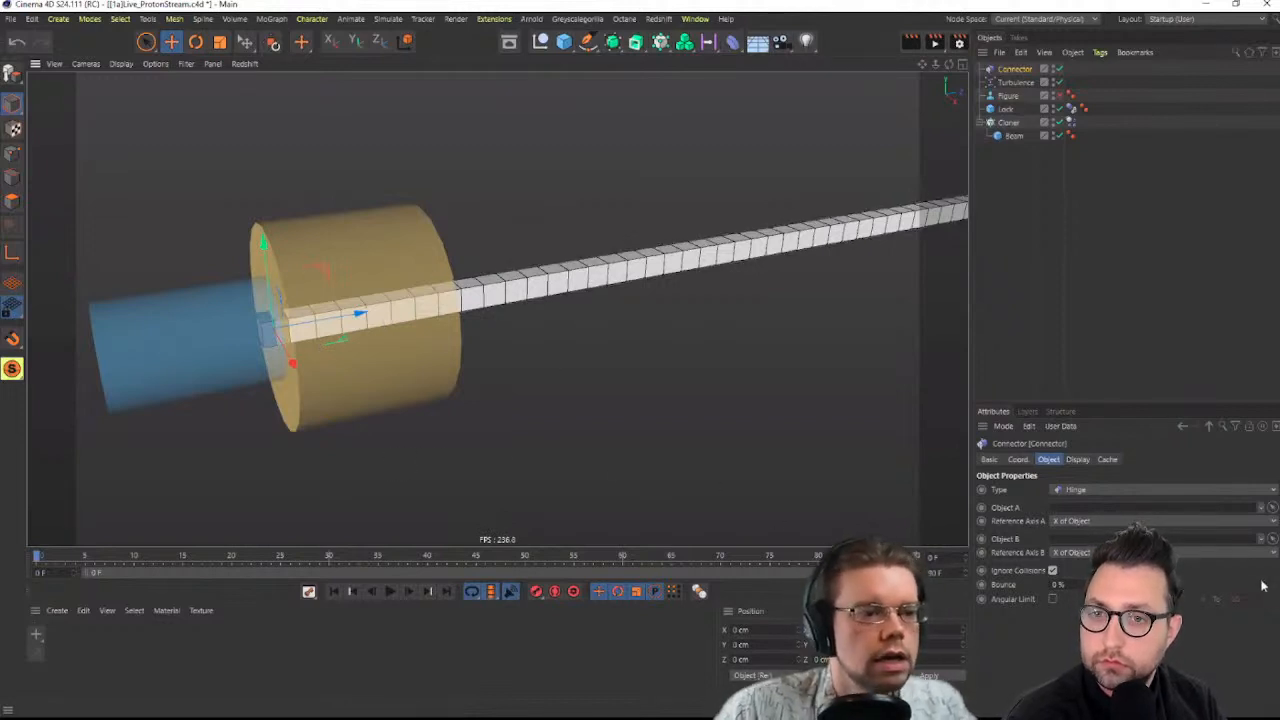
Change the Connector's type to Ragdoll and inspect its cone around the start of the beam
left_click(1097, 490)
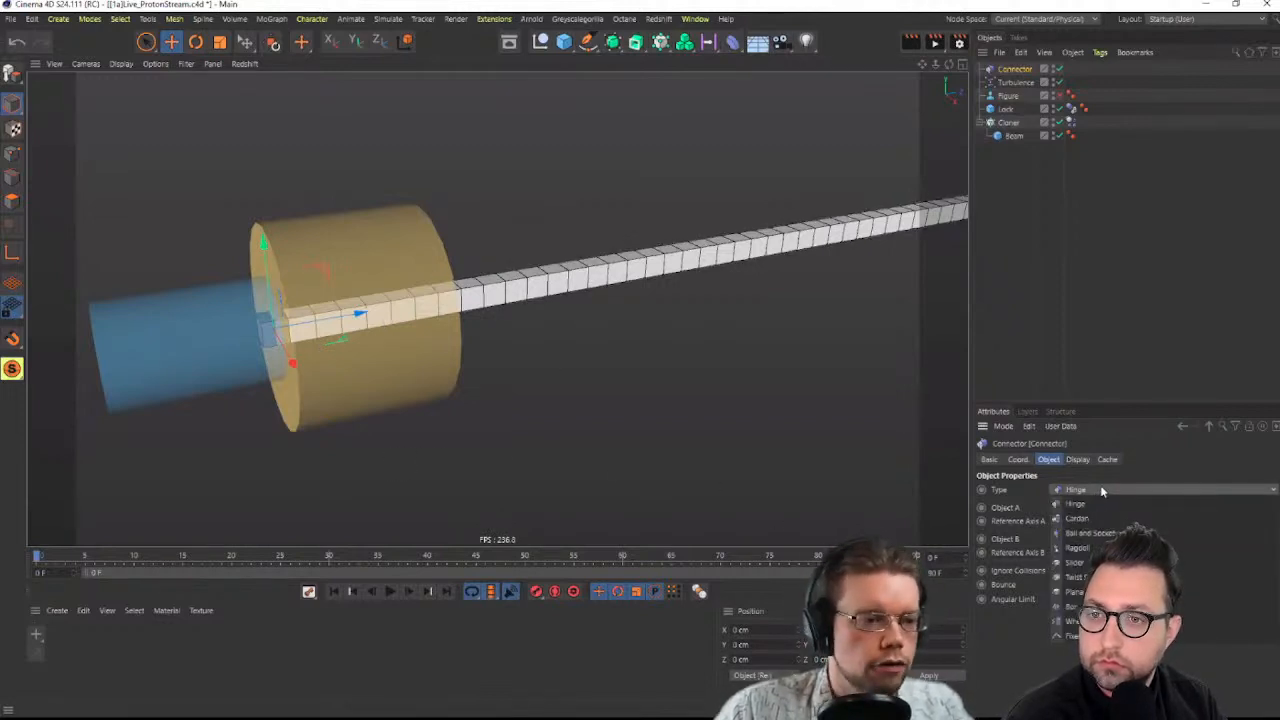
left_click(1078, 550)
left_click_drag(412, 347, 478, 204, "alt")
left_click_drag(380, 233, 462, 297, "alt")
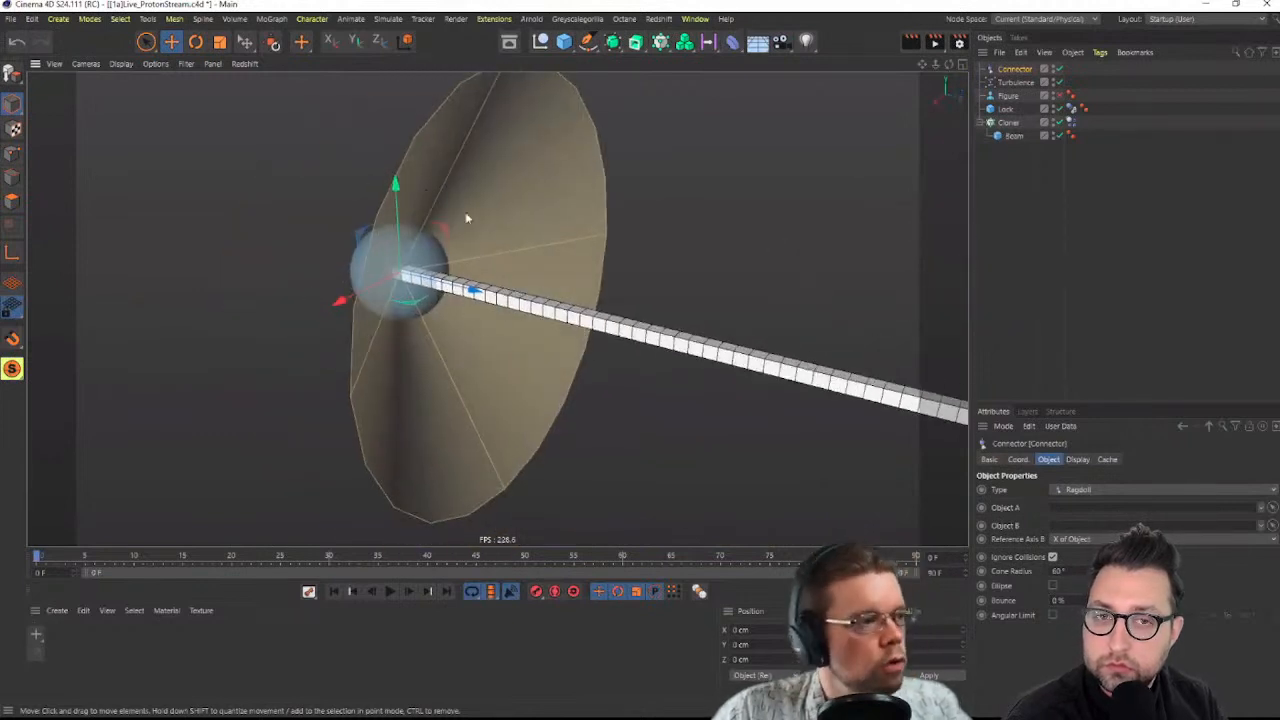
left_click_drag(520, 287, 556, 290, "alt")
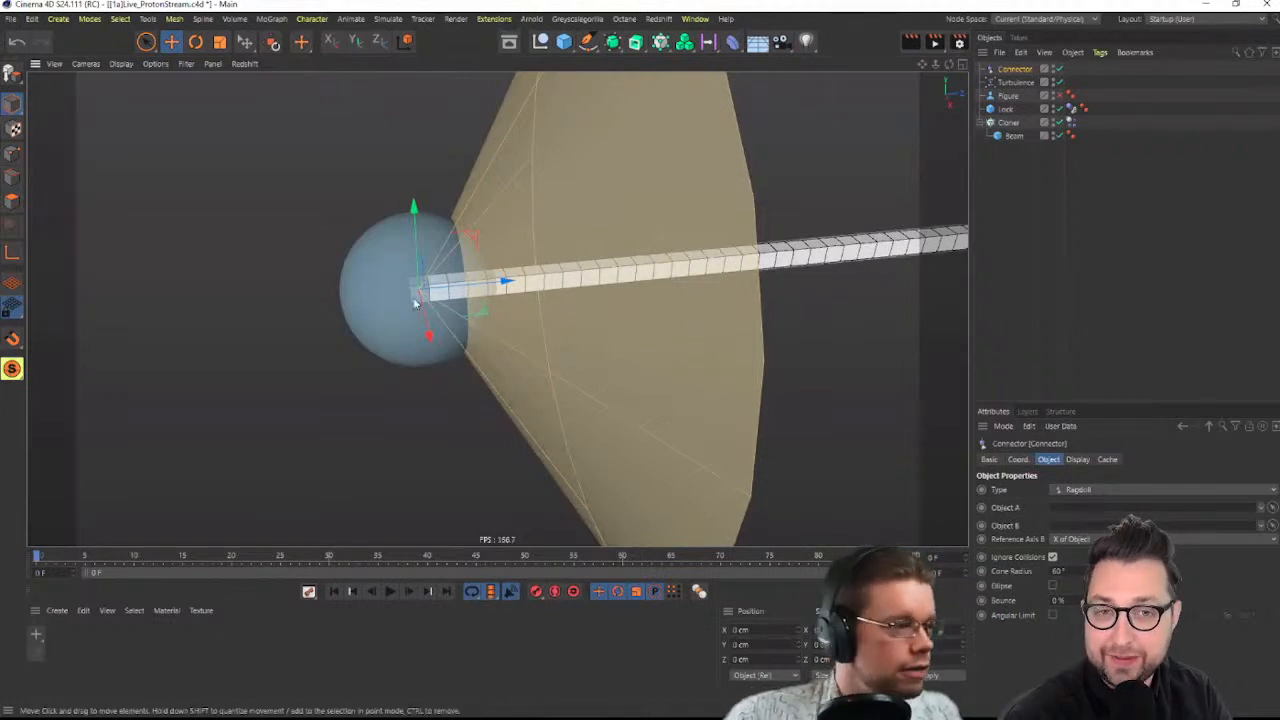
Position the Connector at 2.5 cm in Z, on the joint between the Lock cube and the first beam cube
scroll(512, 272, "up", 5)
left_click_drag(512, 272, 522, 270)
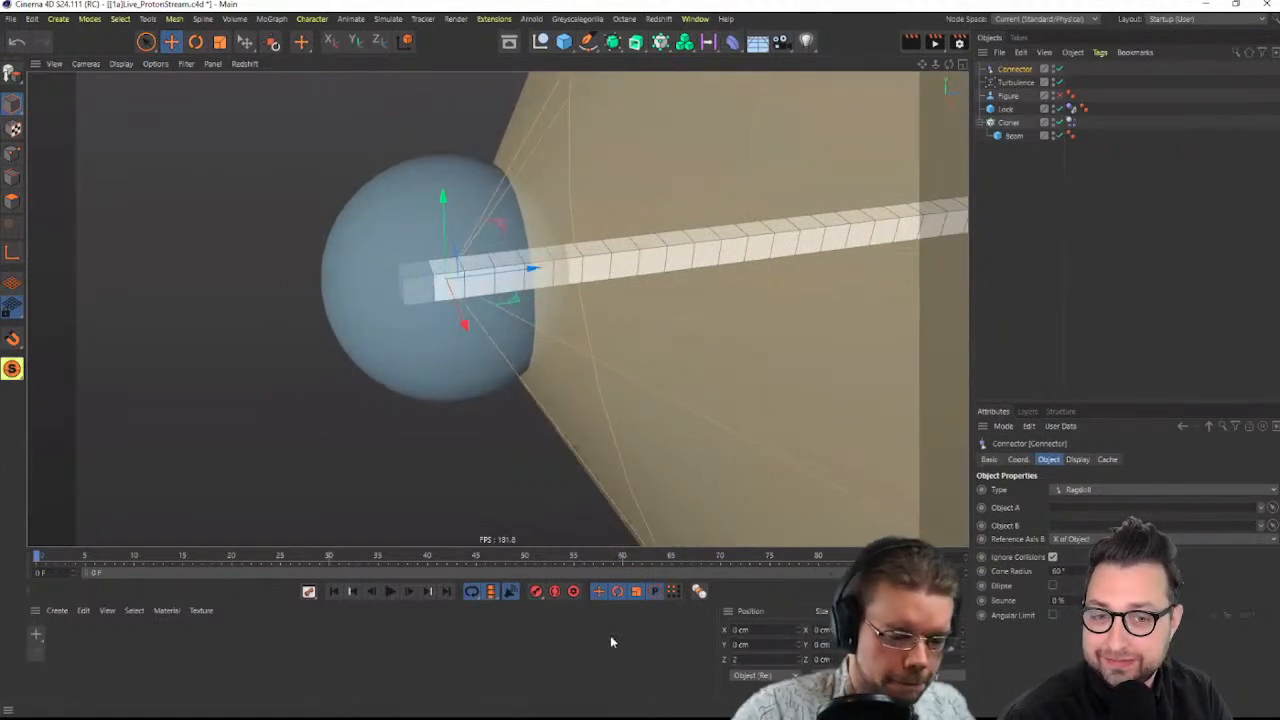
type("2.5")
key("Return")
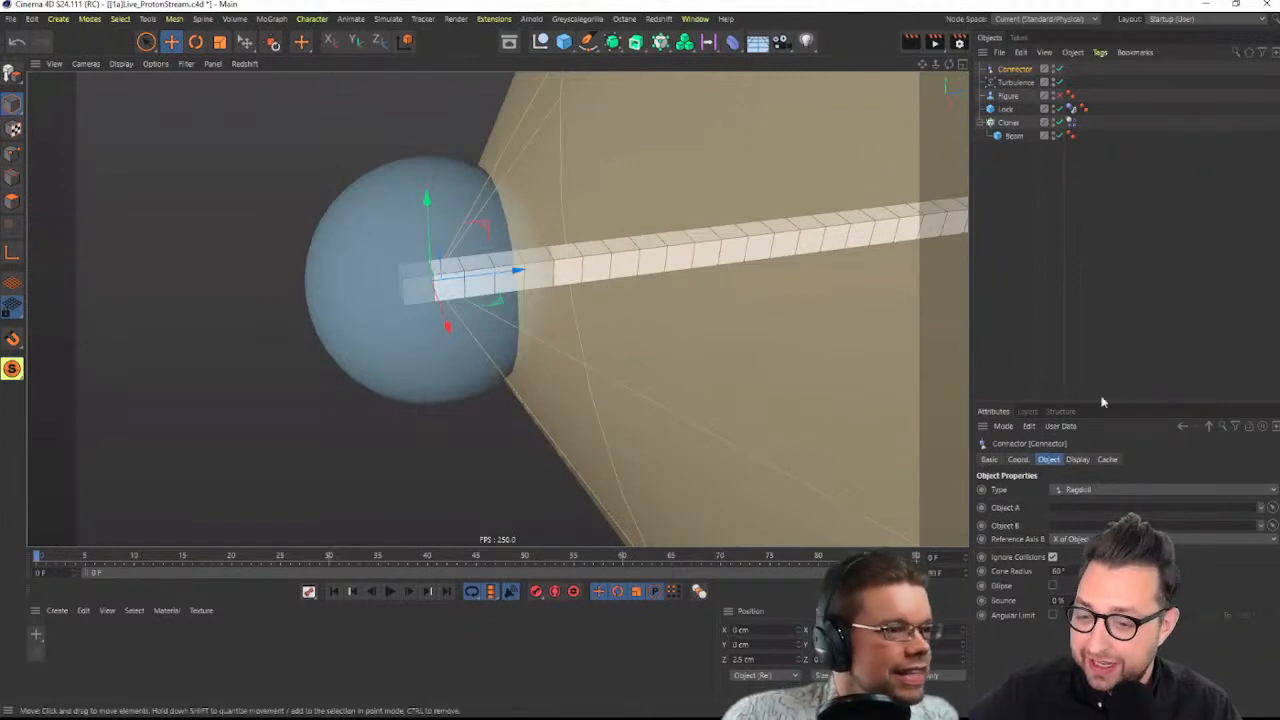
Shrink the viewport's height to give the lower panels more room, and reframe the start of the beam
left_click(1022, 82)
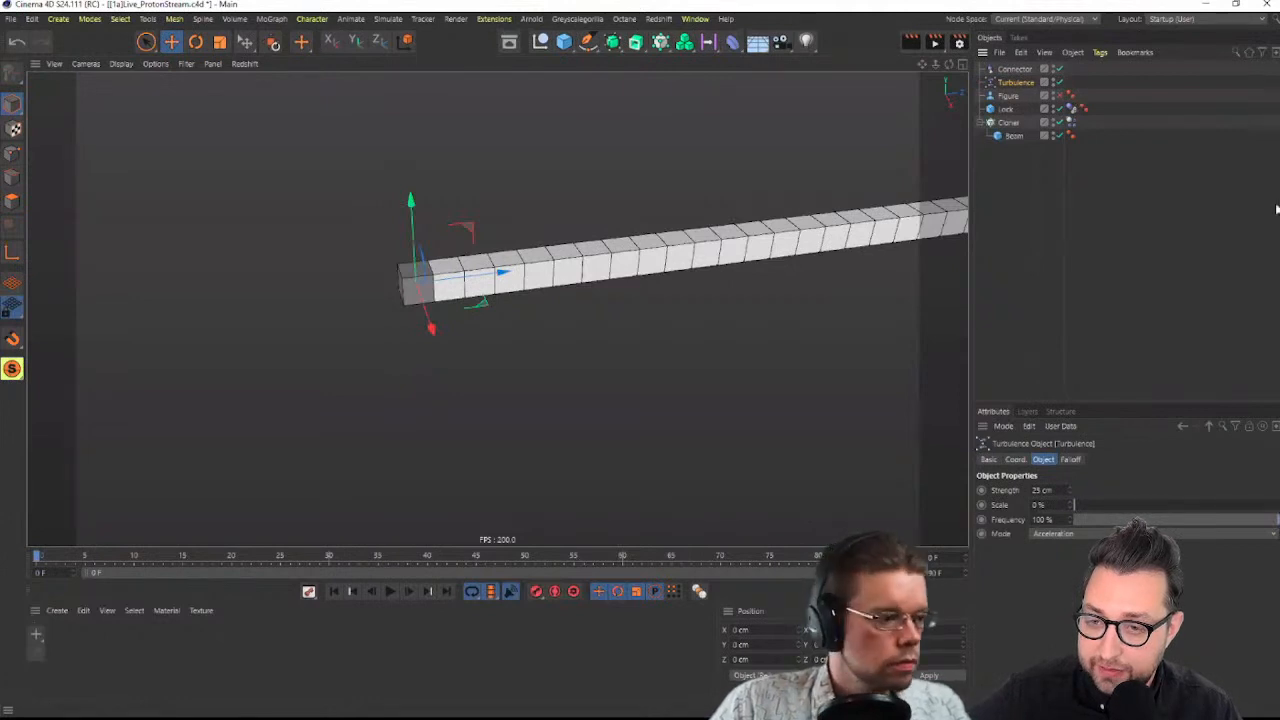
left_click_drag(654, 551, 656, 482)
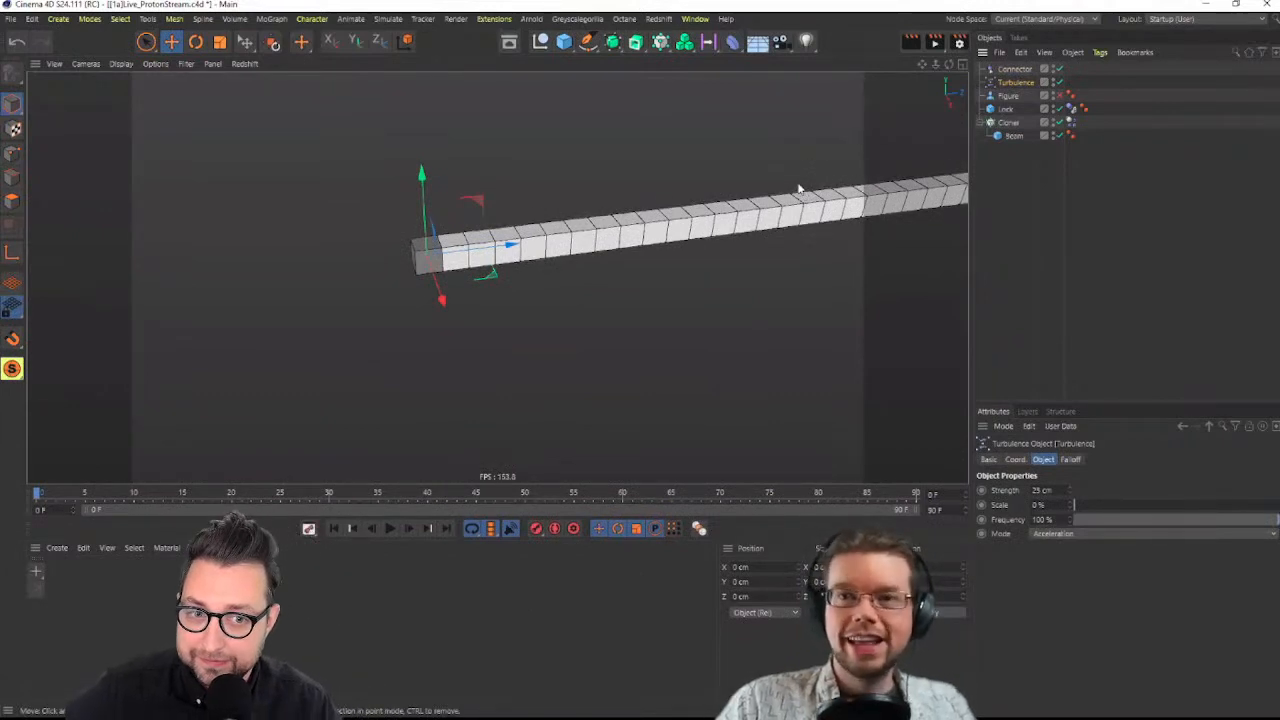
middle_click_drag(896, 181, 770, 224, "alt")
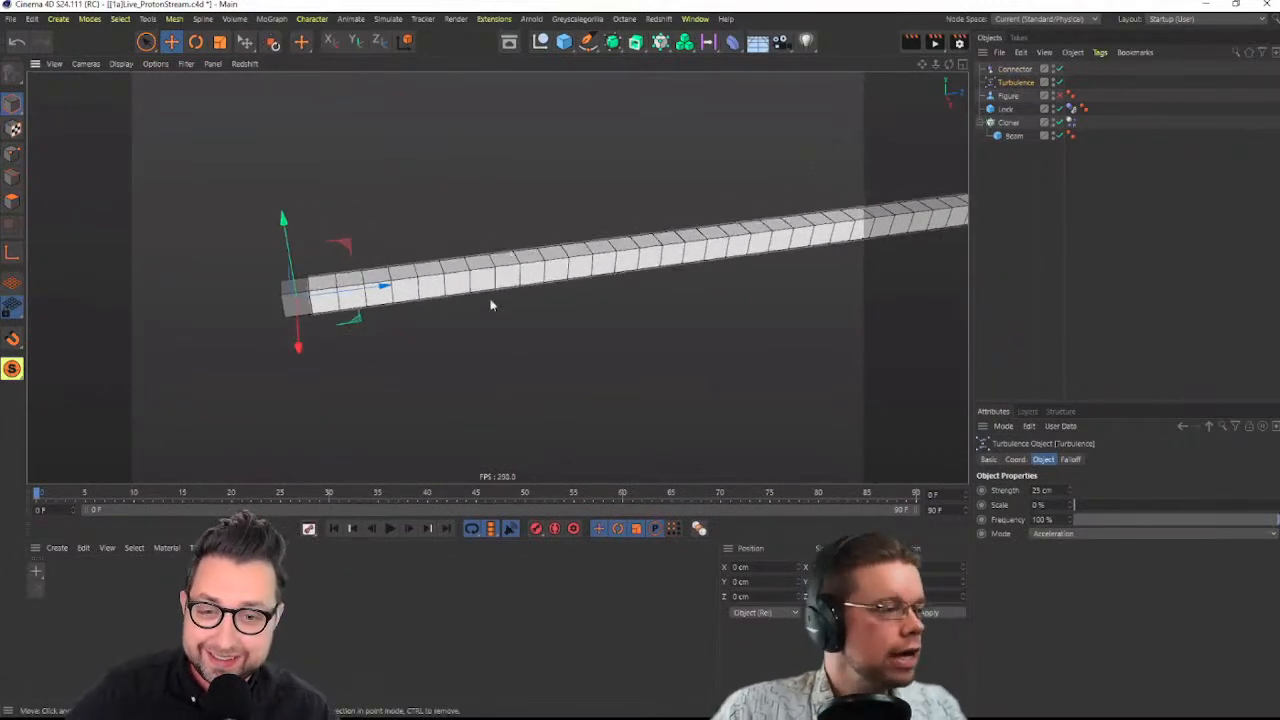
Make the Connector a child of the Lock cube, undoing the accidental nudge along Z
left_click(1015, 70)
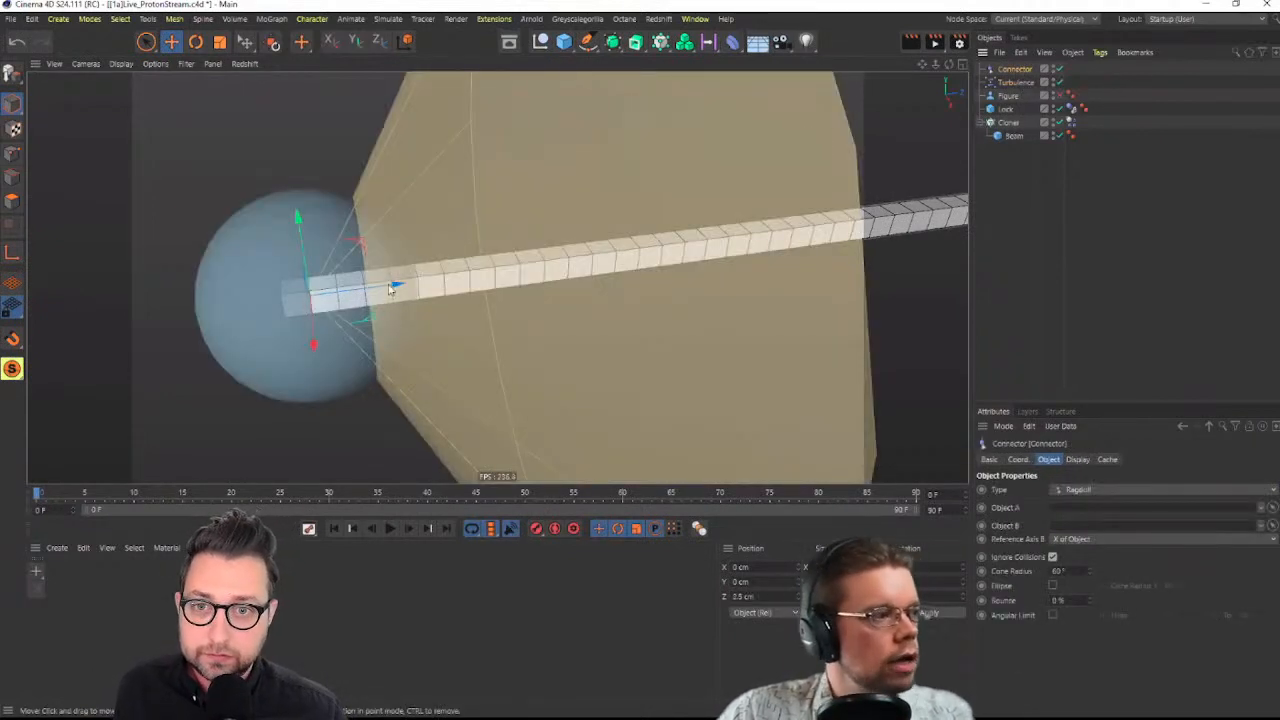
mouse_move(379, 295)
left_mouse_down()
mouse_move(365, 294)
mouse_move(383, 289)
left_mouse_up()
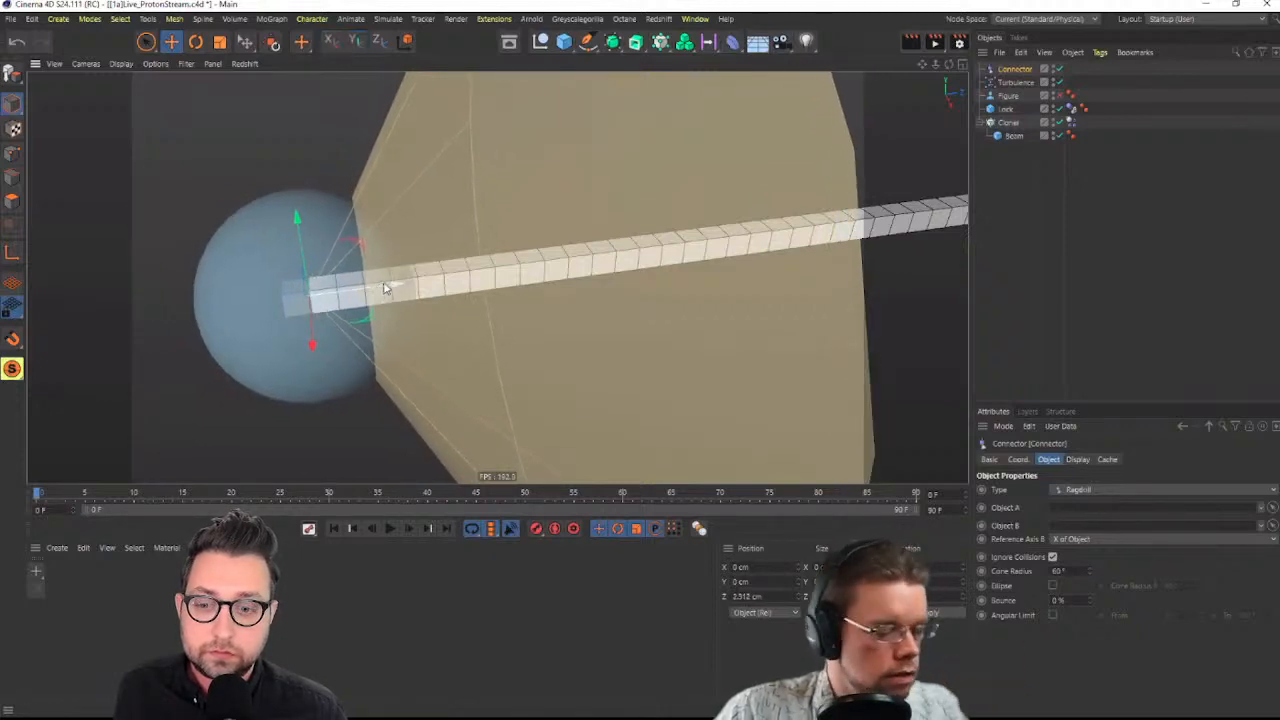
key("ctrl+z")
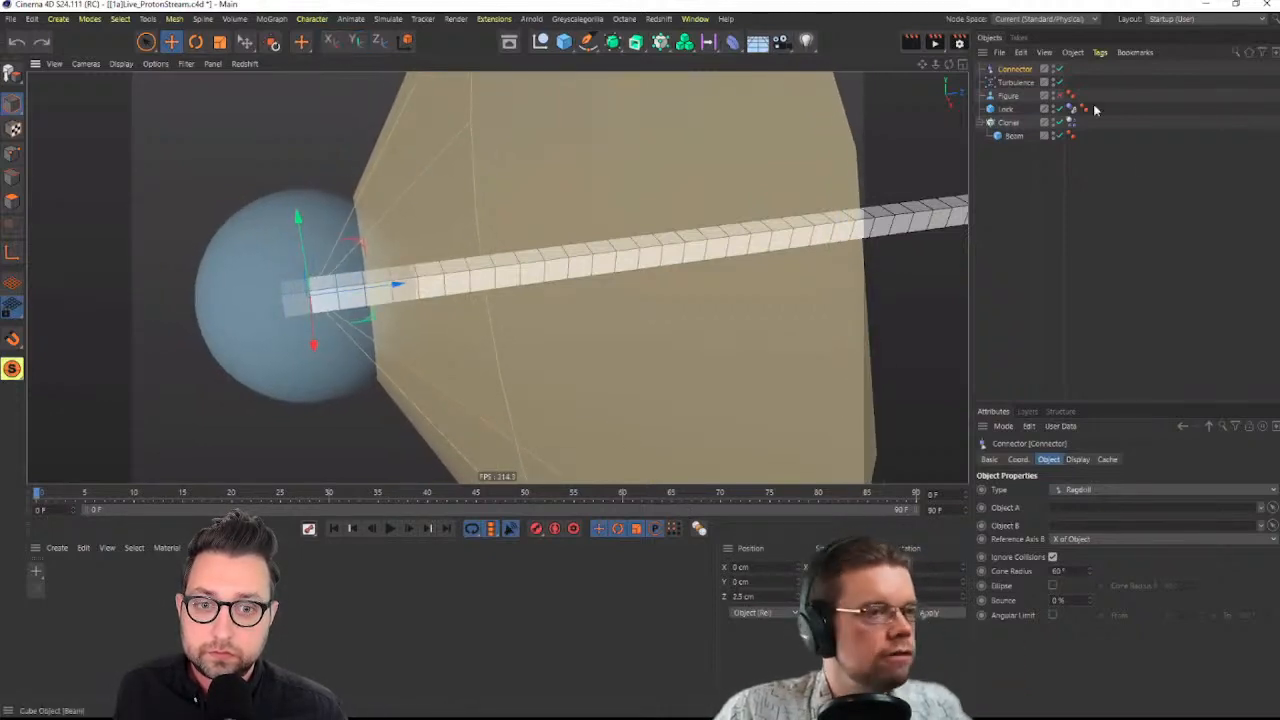
left_click_drag(1023, 104, 1016, 106)
Set the Connector's display draw size to 10 cm
left_click(1078, 460)
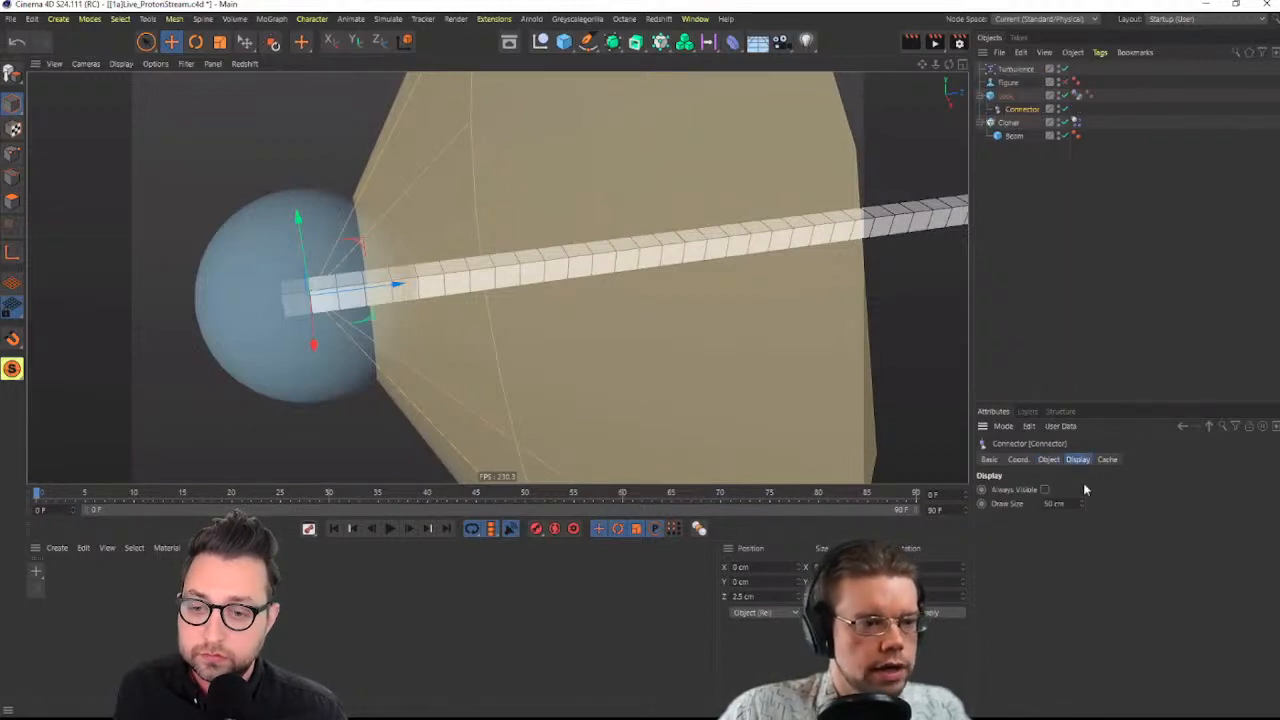
type("1")
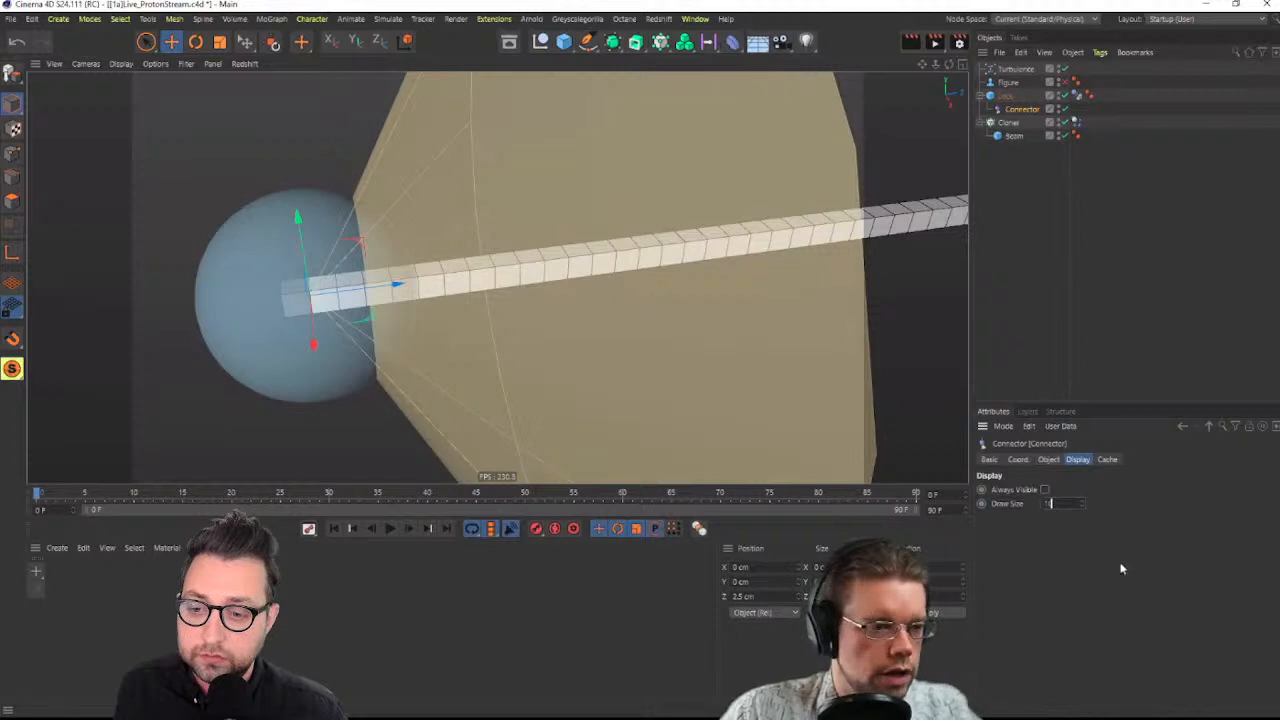
type("0")
key("Return")
mouse_move(302, 292)
left_mouse_down("alt")
mouse_move(371, 304)
mouse_move(304, 290)
left_mouse_up("alt")
scroll(304, 289, "up", 8)
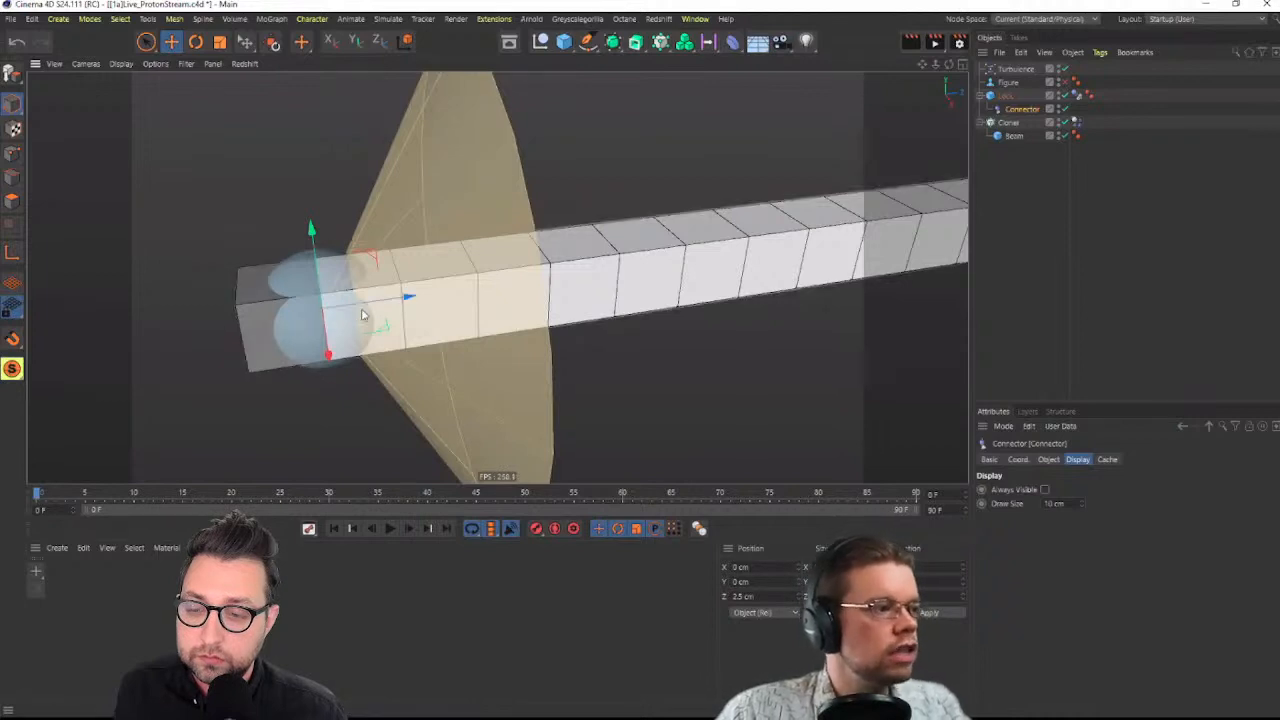
Assign the Lock cube as Object A and the Beam cube as Object B of the Connector
left_click(1049, 460)
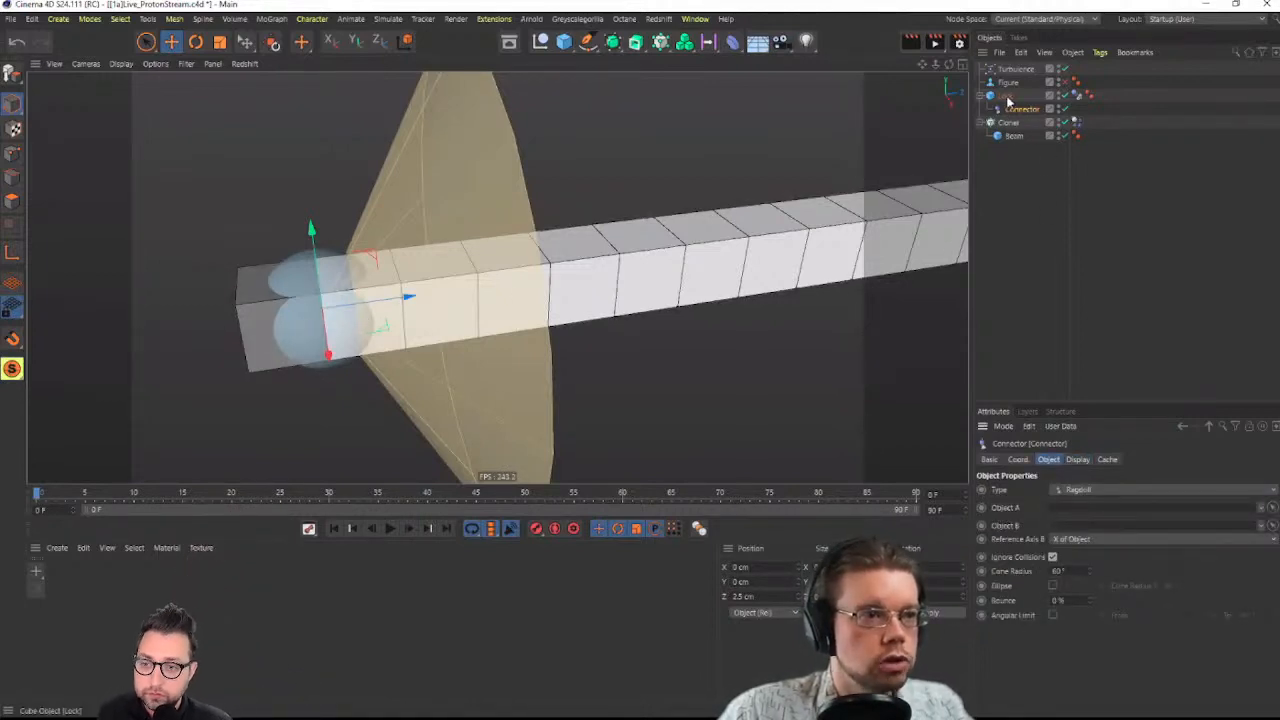
left_click_drag(1122, 470, 1077, 510)
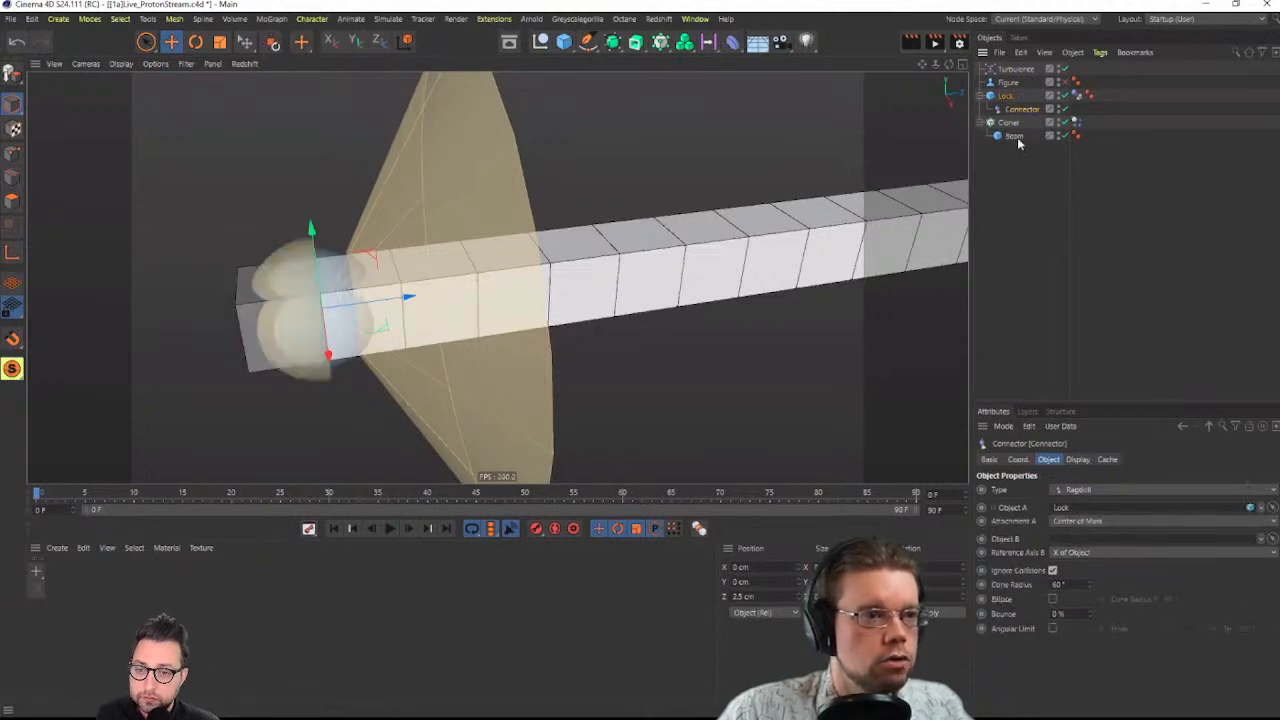
left_click_drag(1013, 138, 1075, 539)
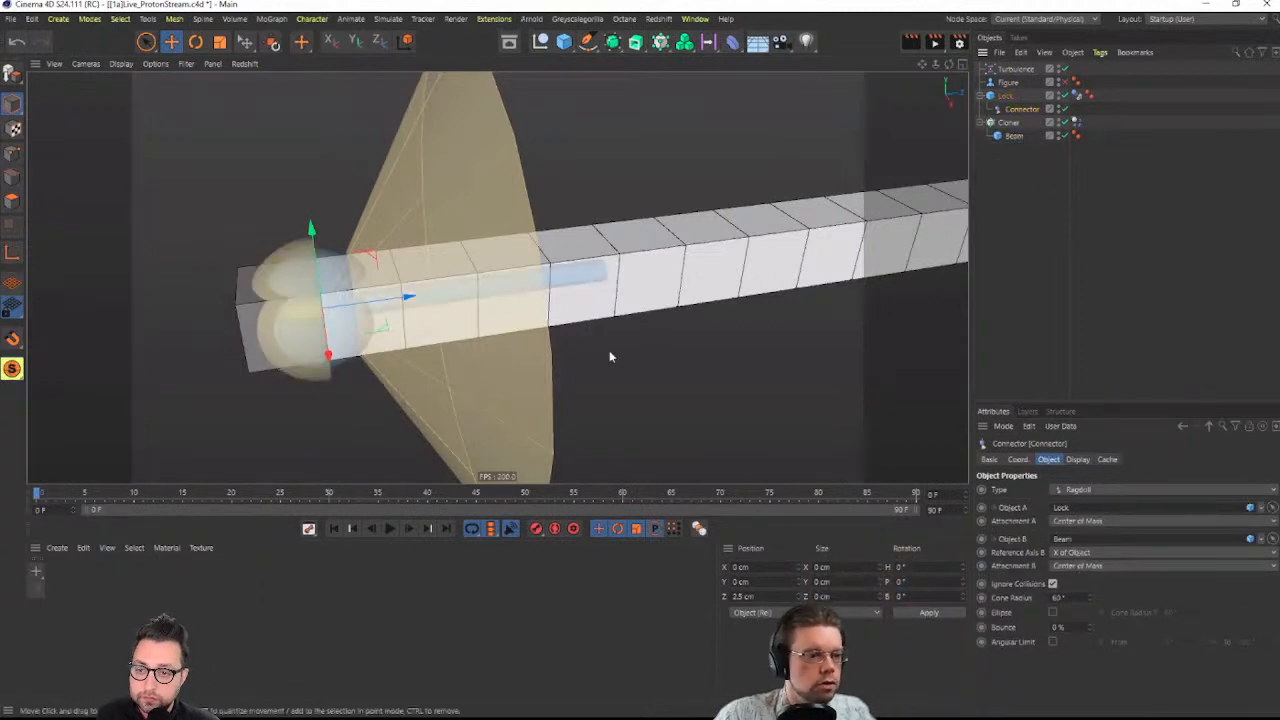
Disable the Cloner, play the simulation to check the joint between Lock and the single Beam cube, and rewind
left_click_drag(609, 350, 548, 355, "alt")
right_click_drag(548, 355, 526, 314, "alt")
middle_click_drag(526, 314, 452, 308, "alt")
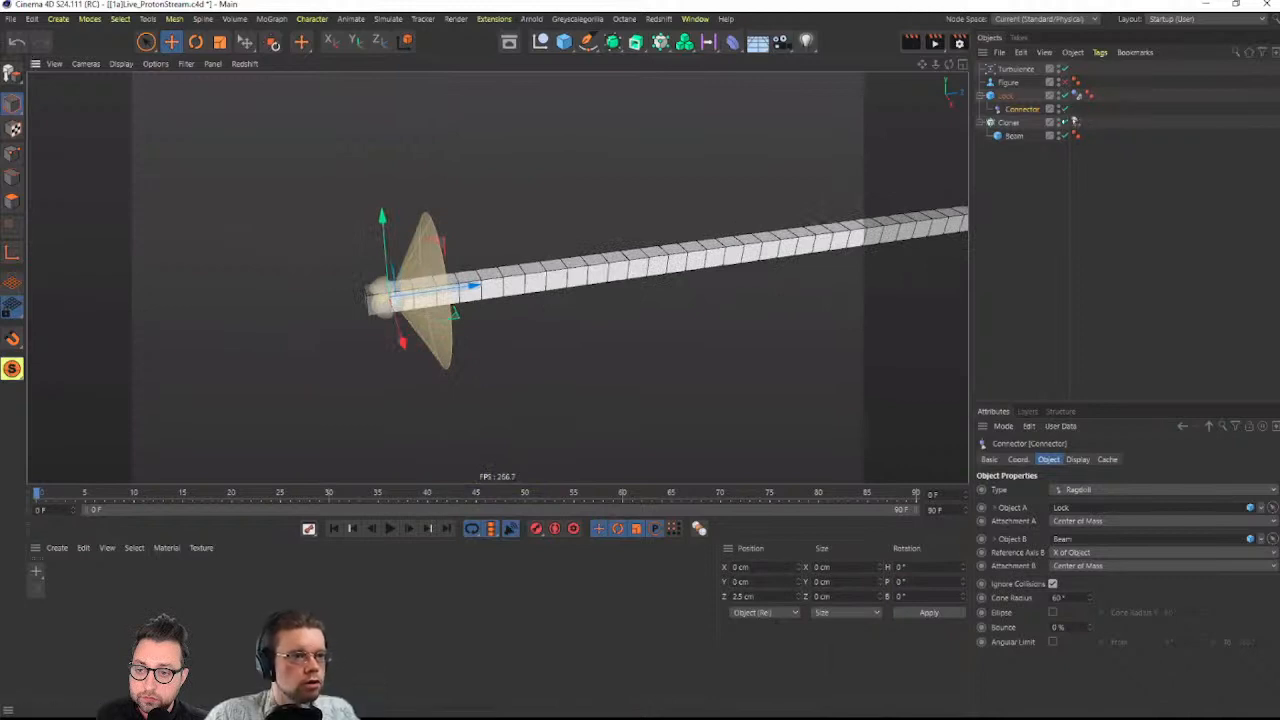
left_click(1065, 123)
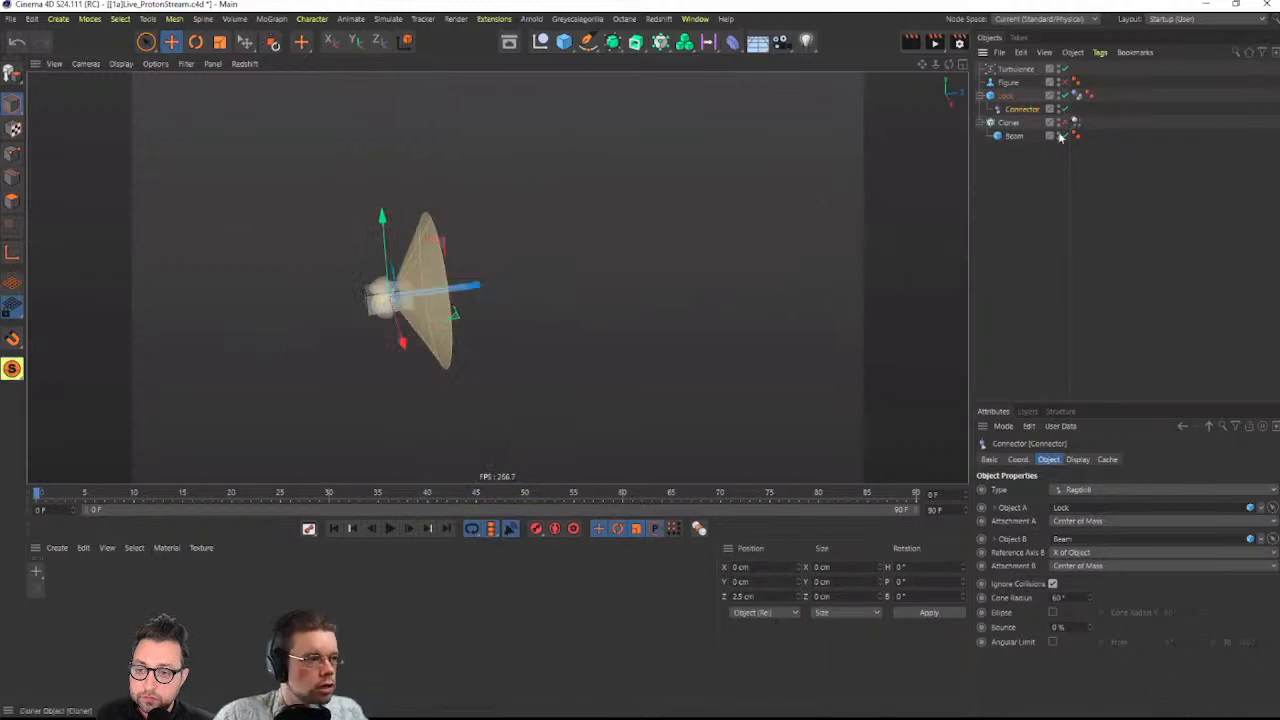
left_click(389, 528)
scroll(502, 292, "up", 3)
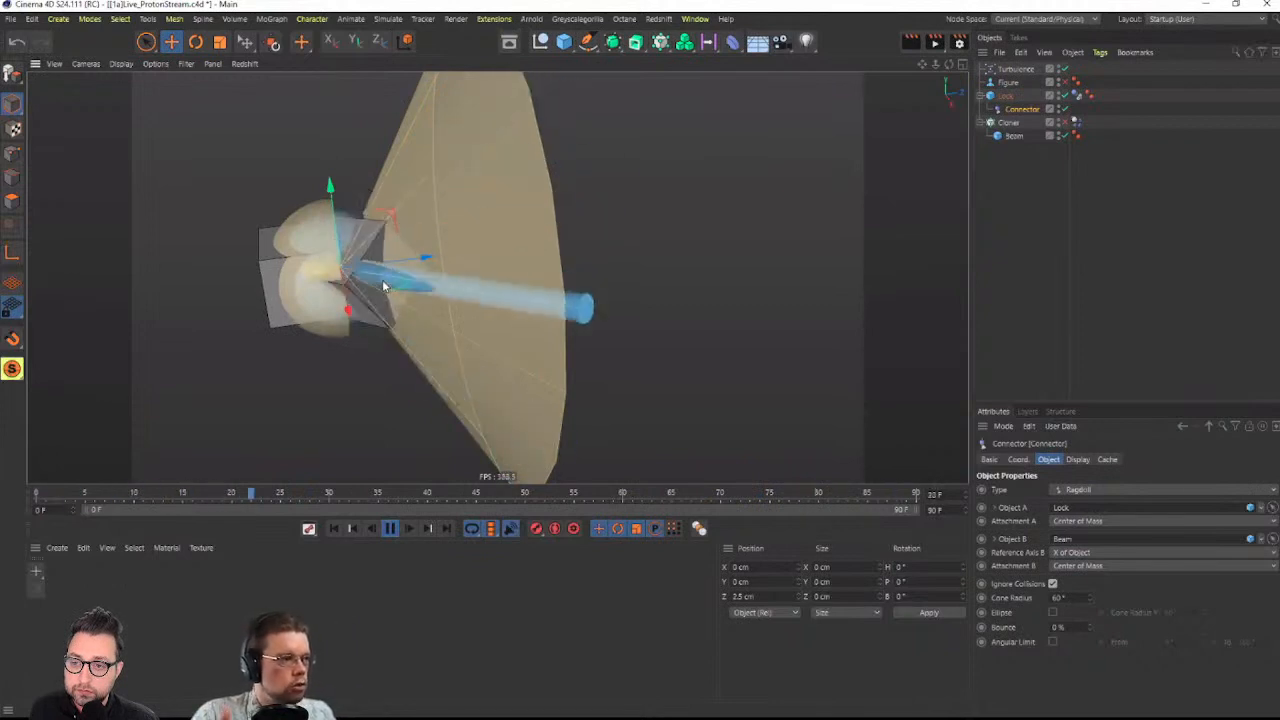
left_click(389, 528)
left_click(334, 528)
Enable the Connector's angular limit, from -2° to 2°
left_click_drag(395, 271, 534, 336, "alt")
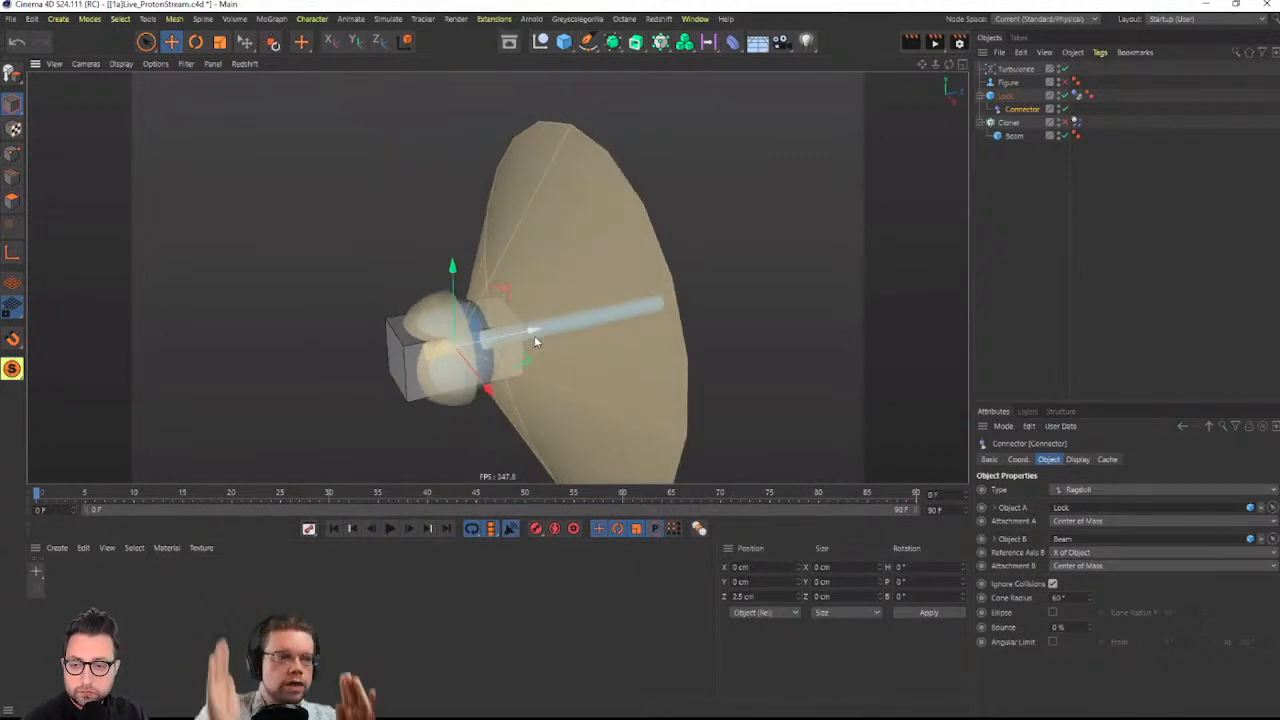
left_click(1052, 641)
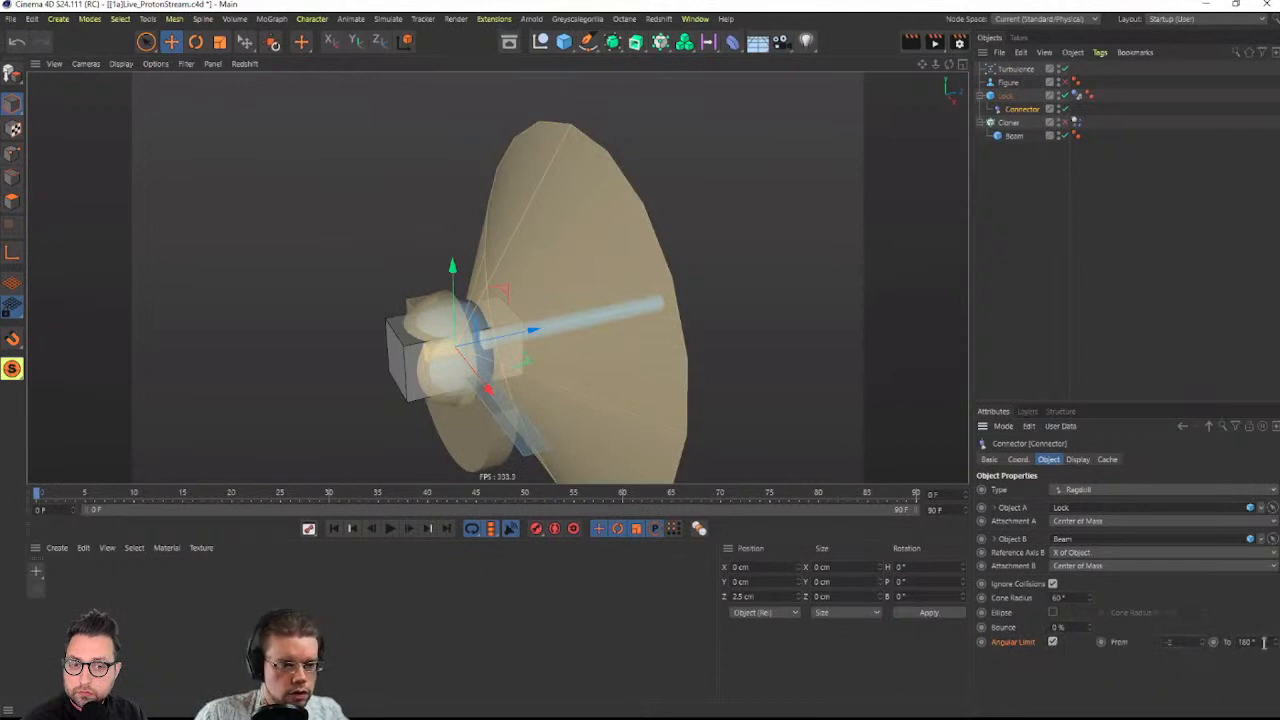
type("2")
key("Return")
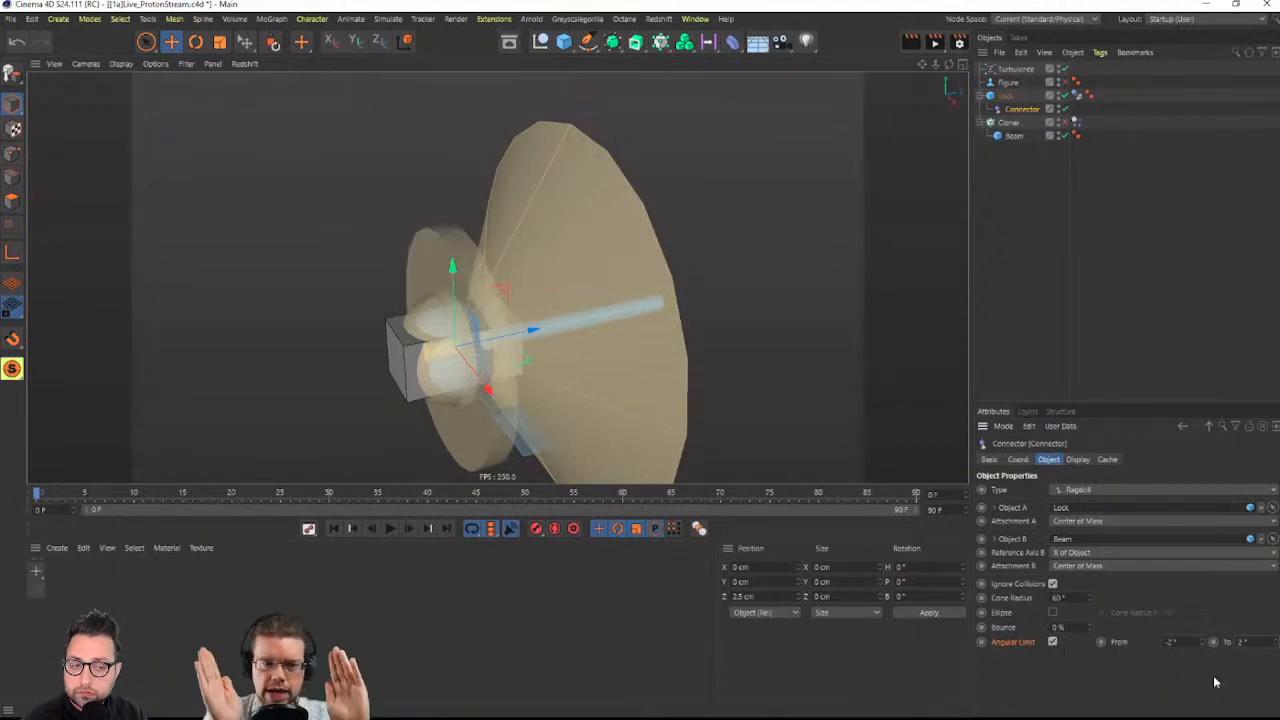
Play the simulation to check how the angular limit restricts the Beam cube's twist, and rewind to the first frame
left_click_drag(593, 360, 508, 339, "alt")
right_click_drag(508, 339, 508, 400, "alt")
left_click(387, 529)
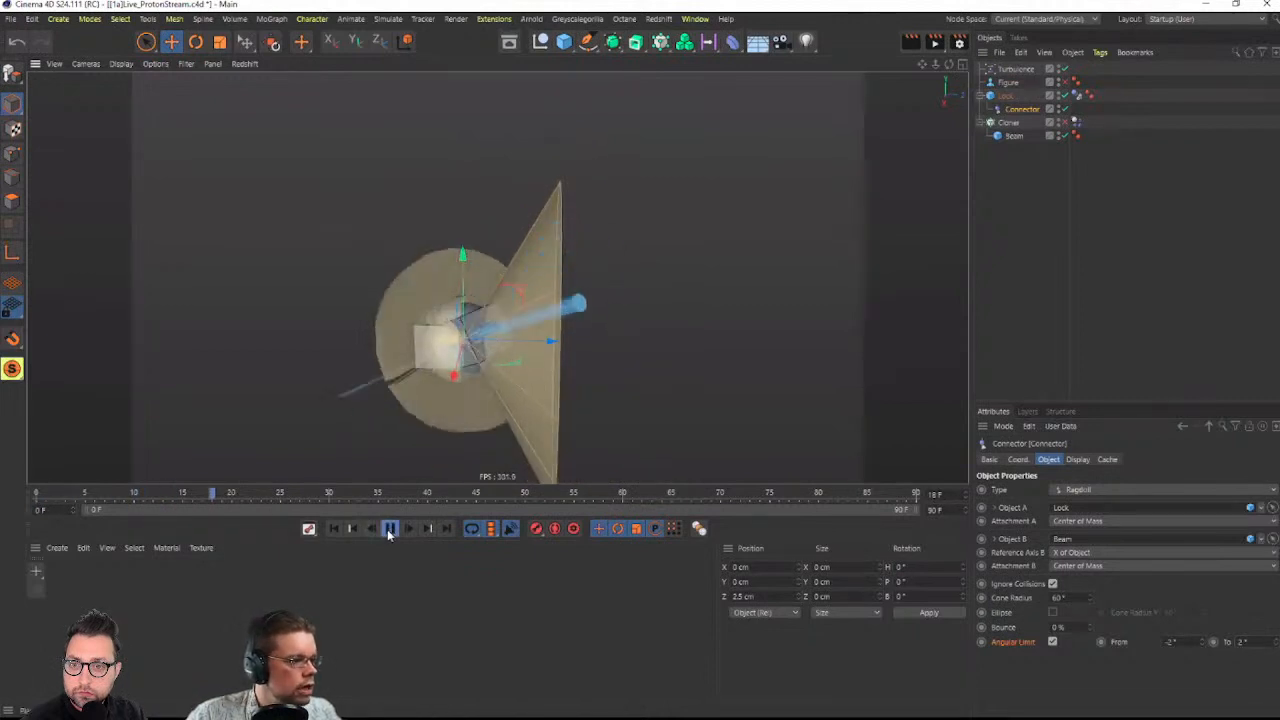
left_click(334, 529)
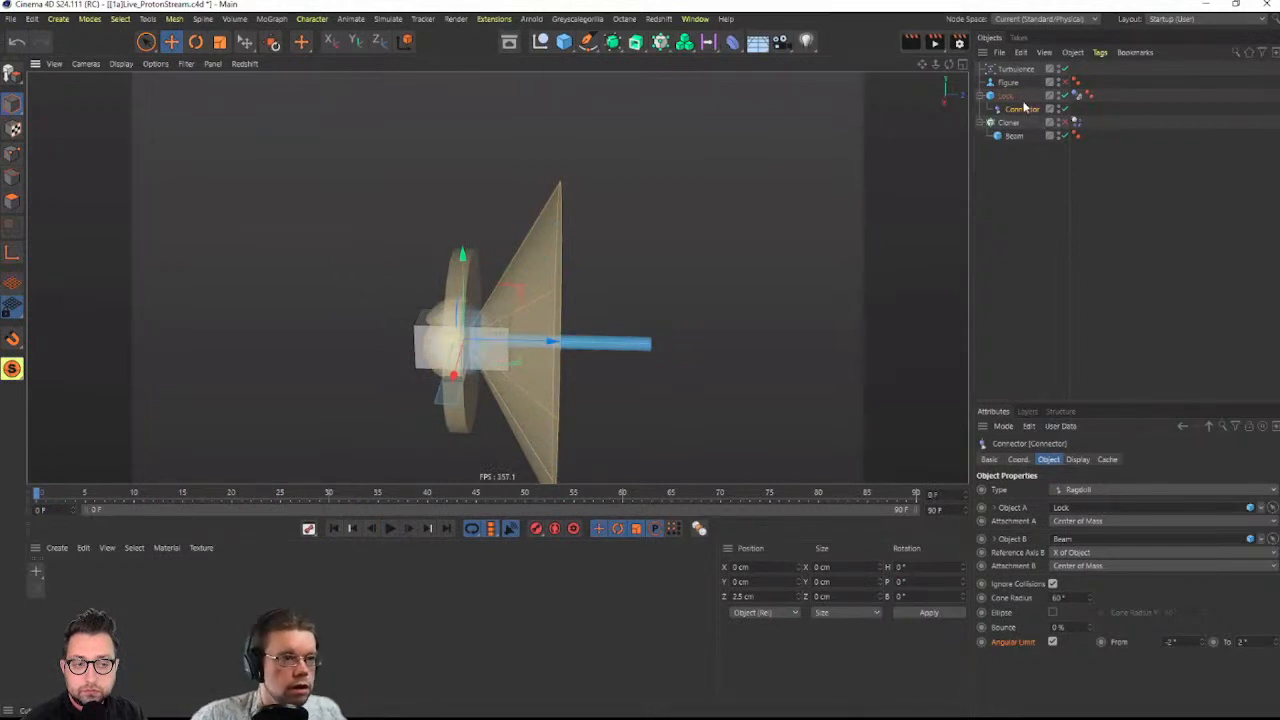
Copy the Connector as a child of the Beam cube, with Beam as Object A and Object B cleared
left_click_drag(1024, 112, 1025, 146)
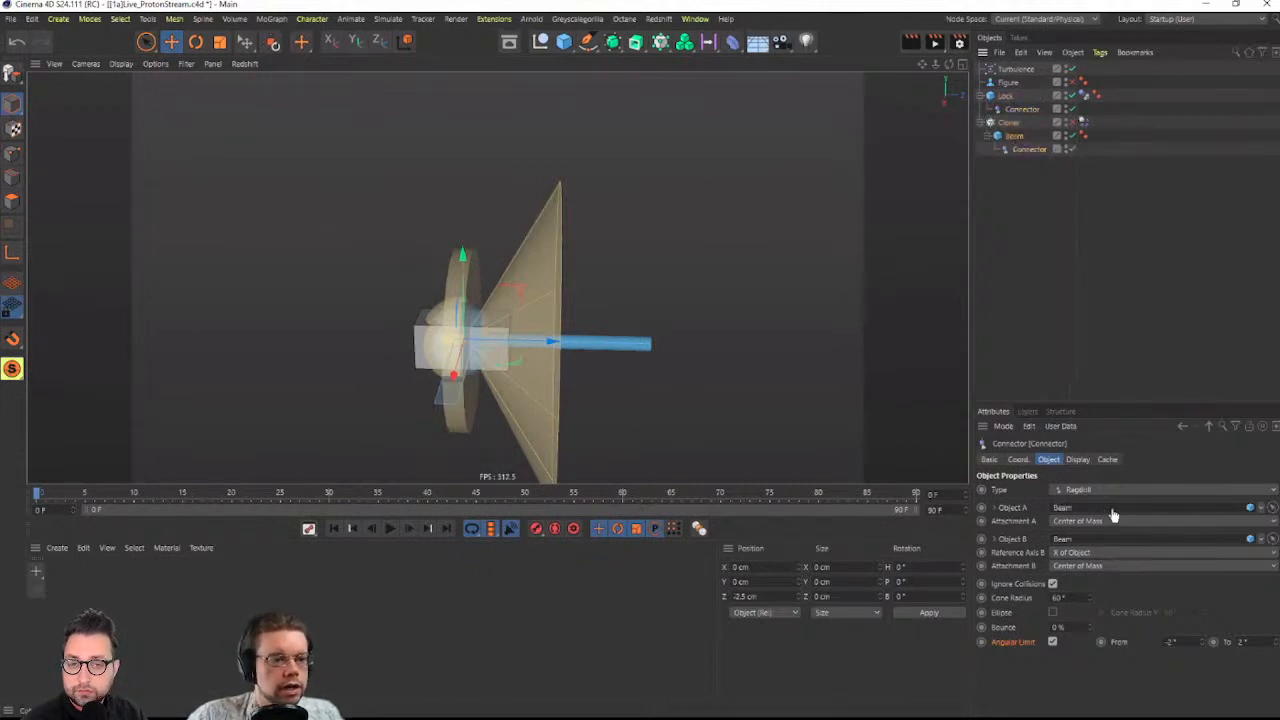
left_click(1263, 538)
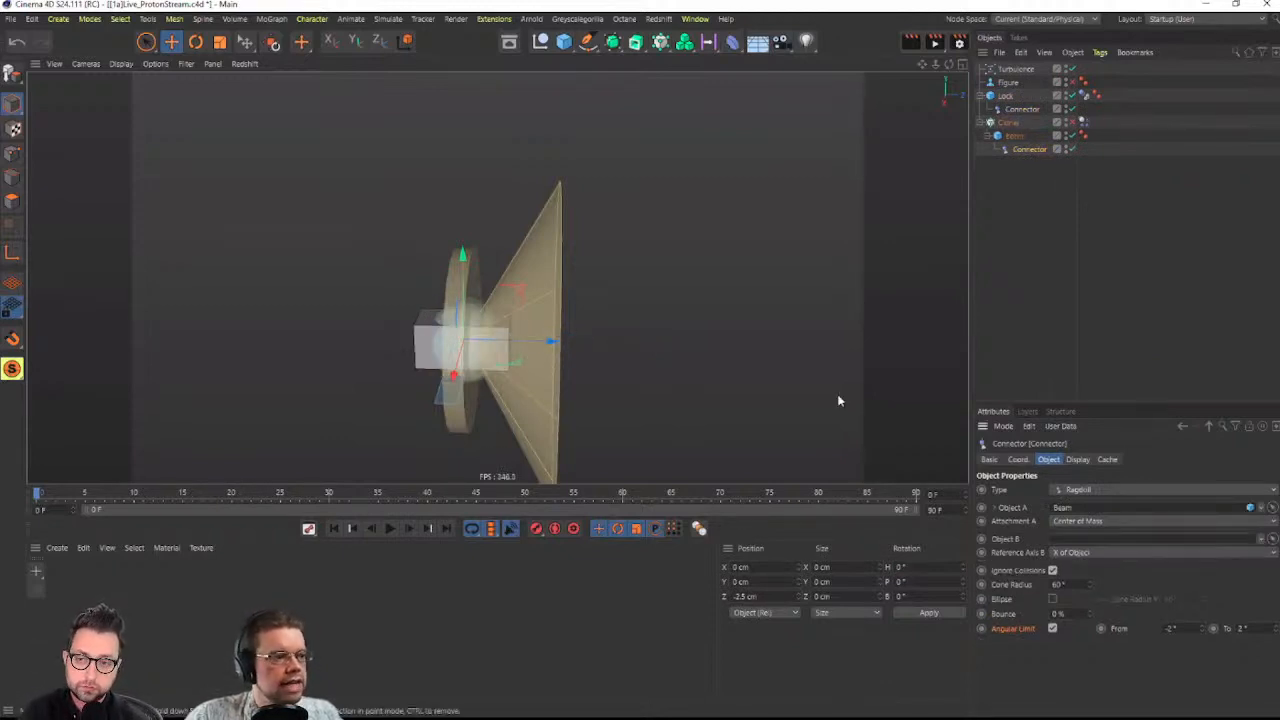
Re-enable the Cloner and make it editable, converting its clones into individual beam cubes with their own Connectors
left_click(1070, 134)
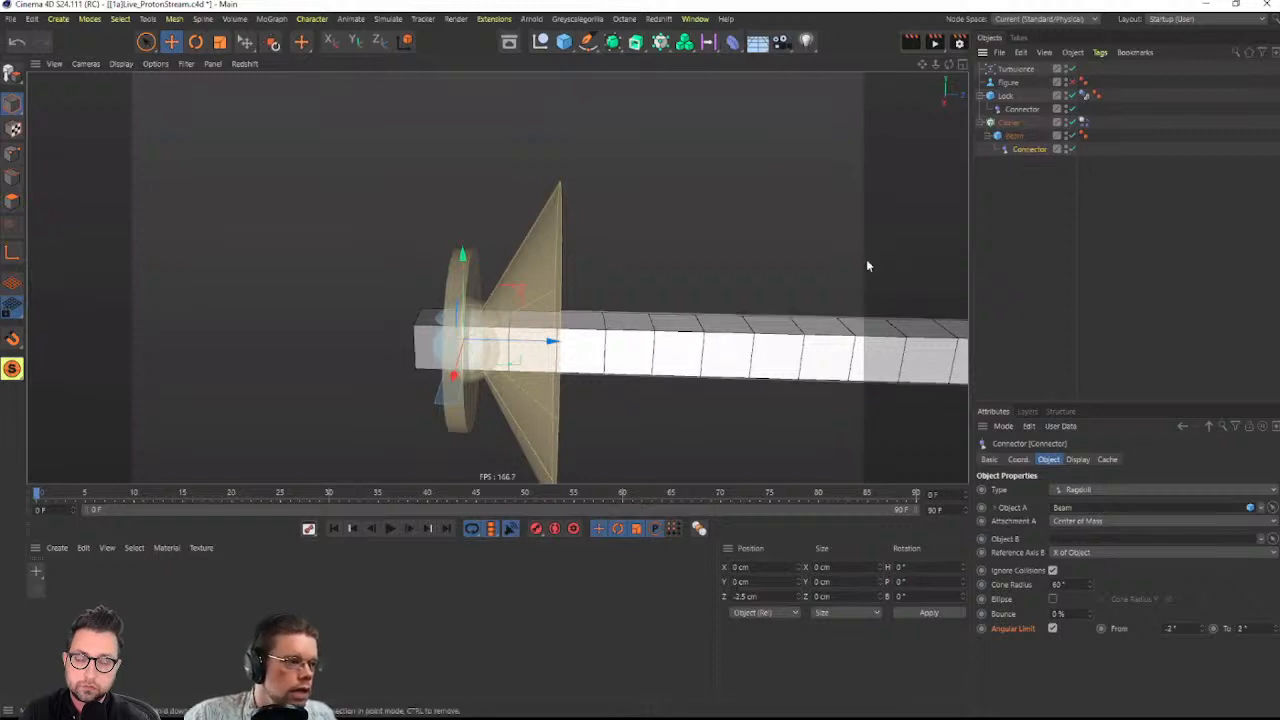
left_click(1008, 122)
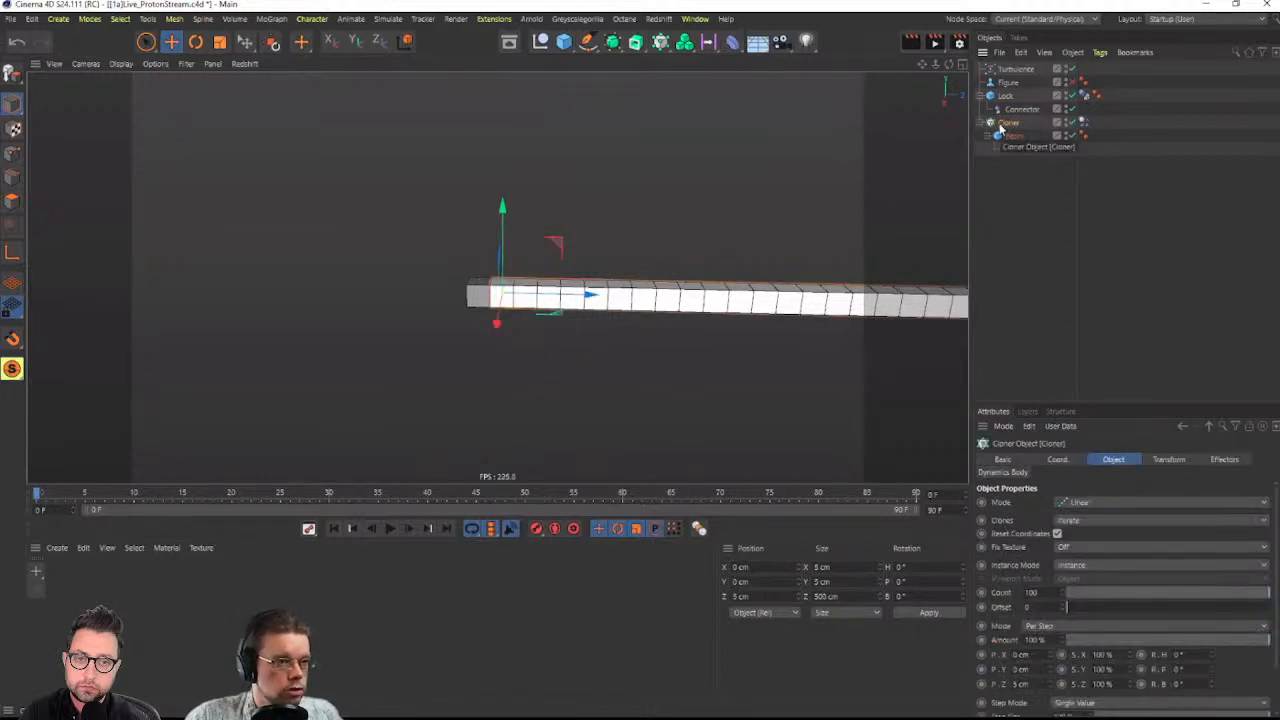
key("c")
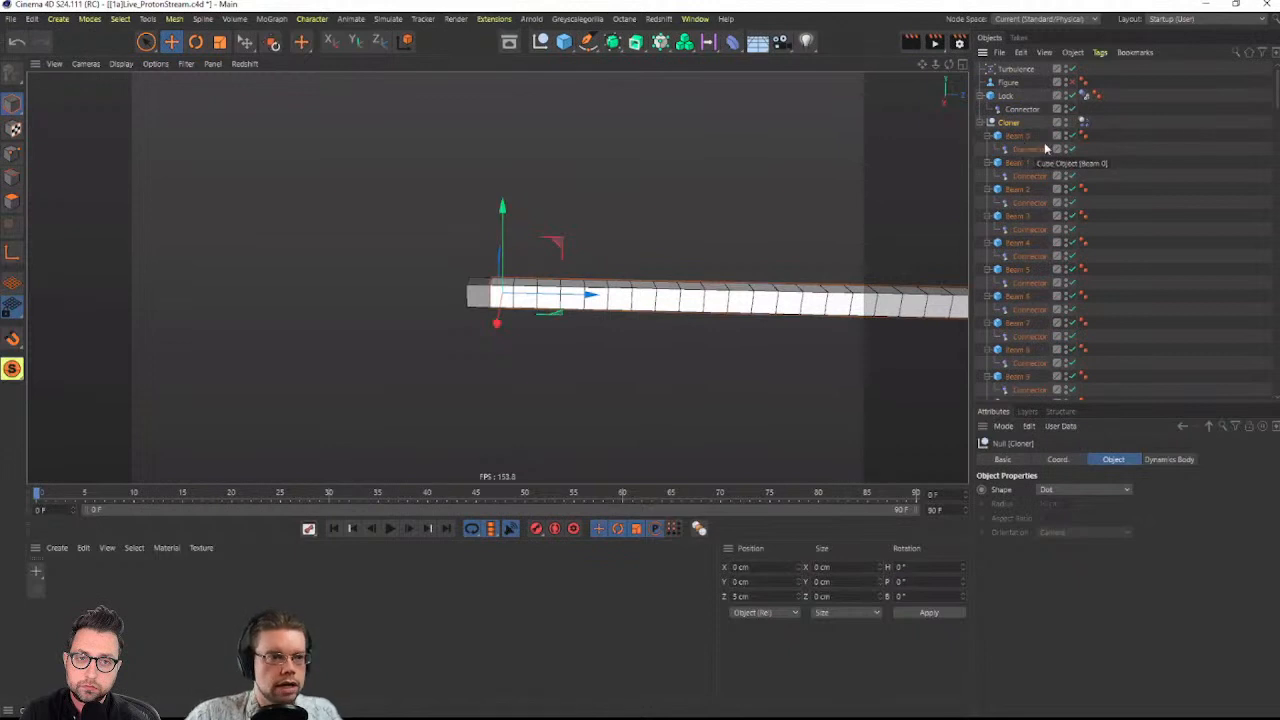
Delete all beam cubes from Beam 3 onward, keeping only Beam 0, Beam 1 and Beam 2
left_click(1030, 177)
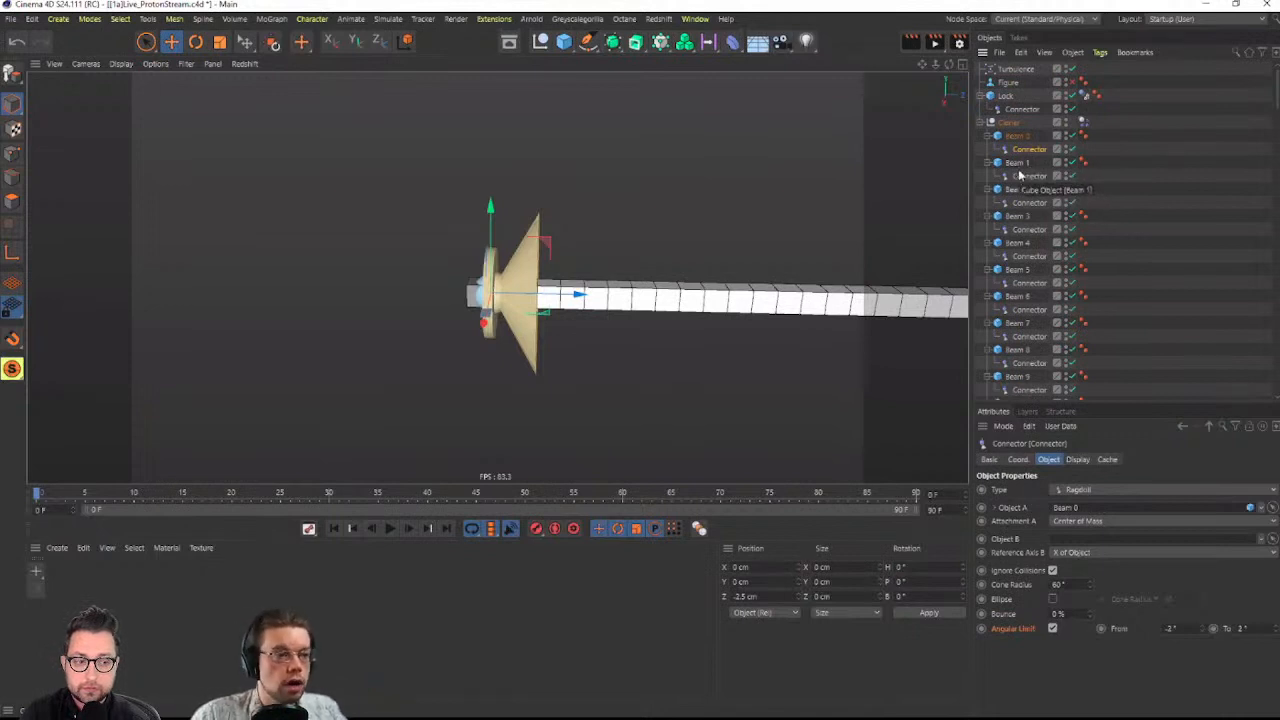
left_click(1026, 176)
left_click(1018, 189)
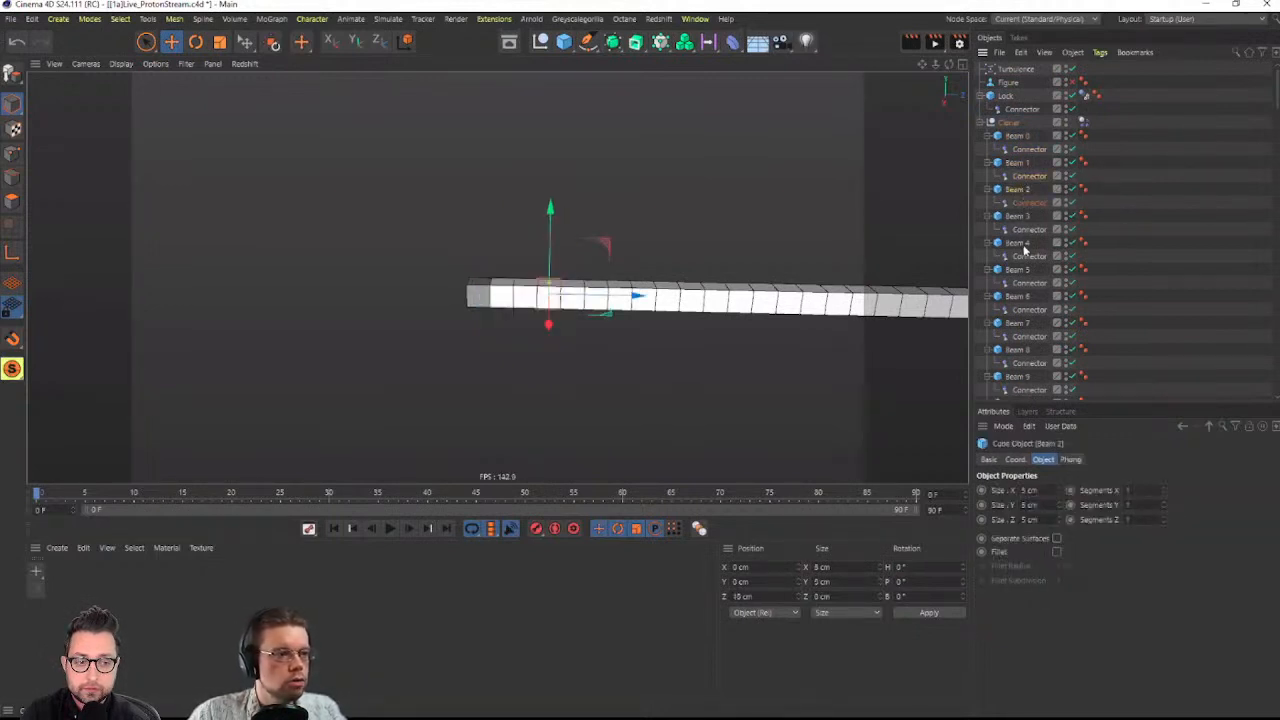
scroll(1008, 260, "down", 10)
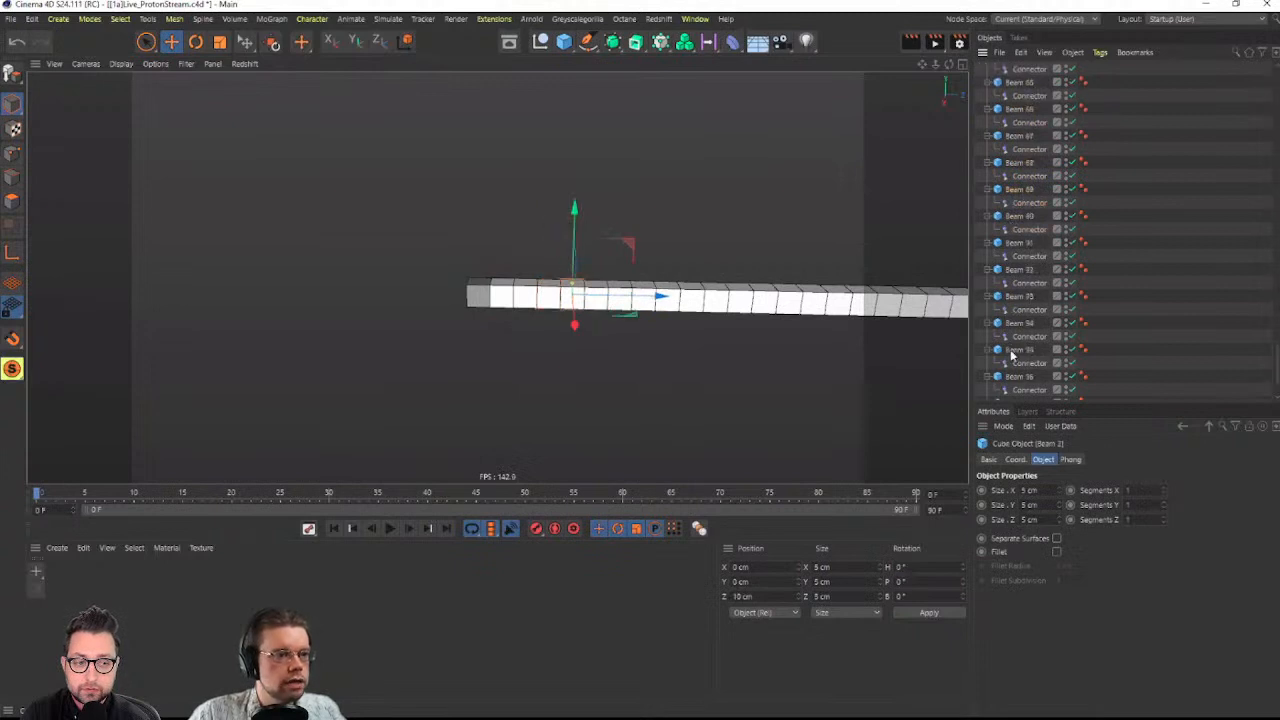
scroll(1010, 365, "down", 2)
left_click(1013, 384, "shift")
key("Delete")
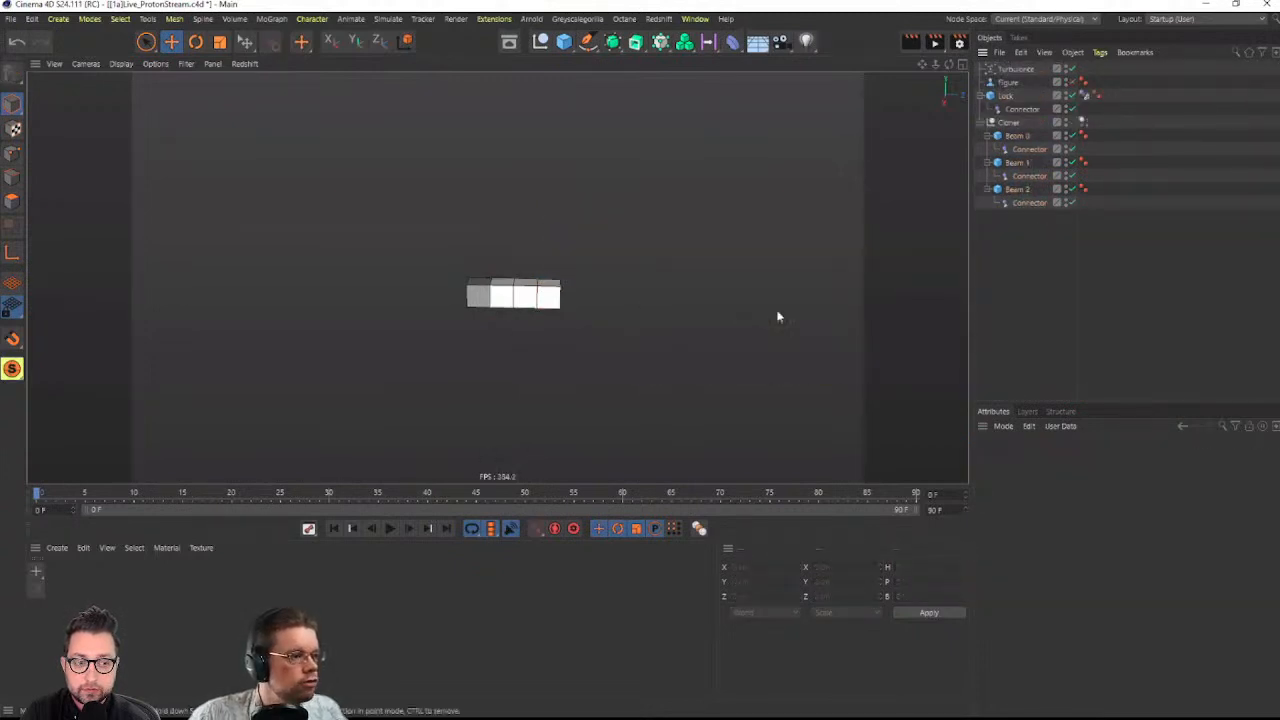
Set Object B to Beam 1 for Beam 0's Connector and to Beam 2 for Beam 1's, and disable Beam 2's Connector
left_click(1026, 150)
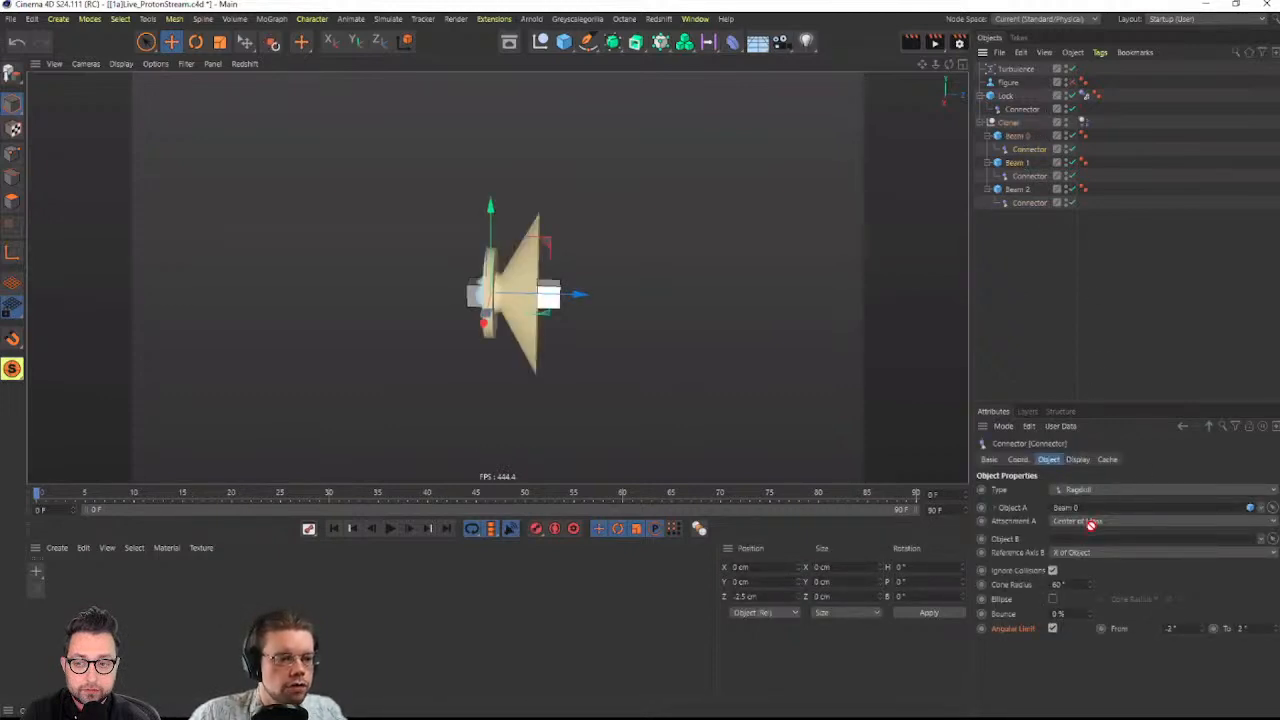
left_click_drag(1085, 541, 1084, 540)
left_click(1022, 175)
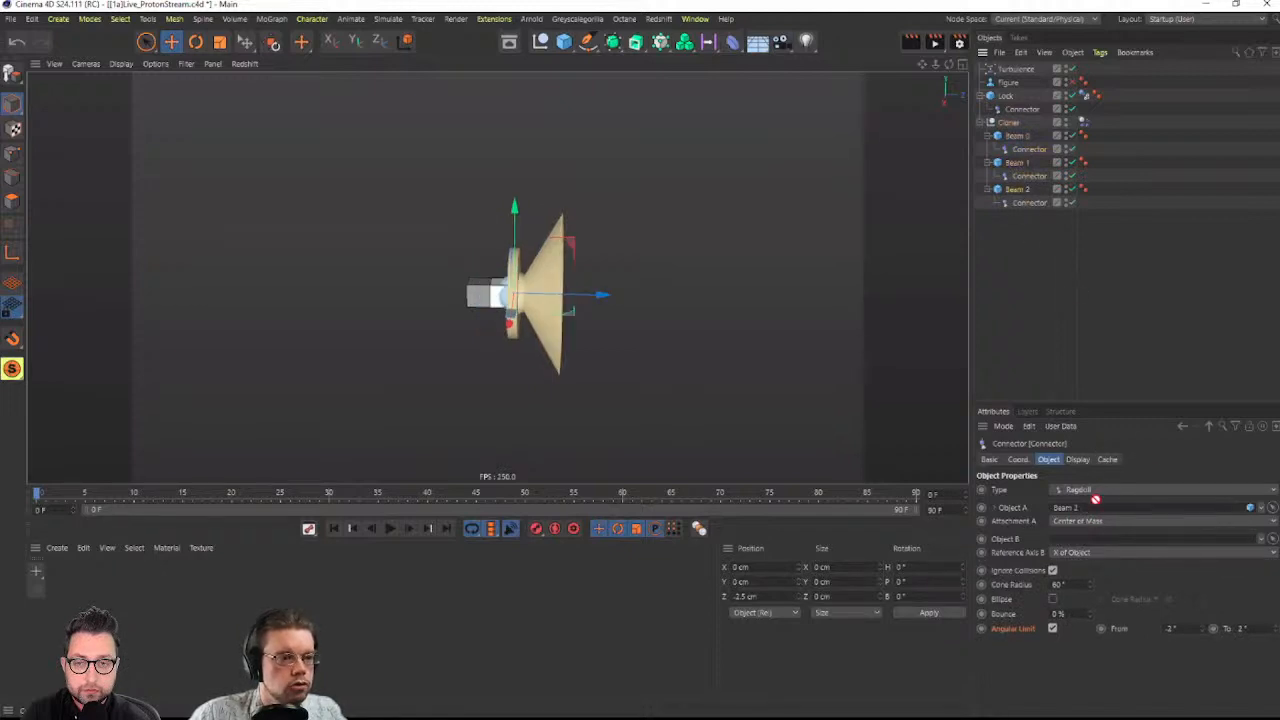
left_click(1062, 203)
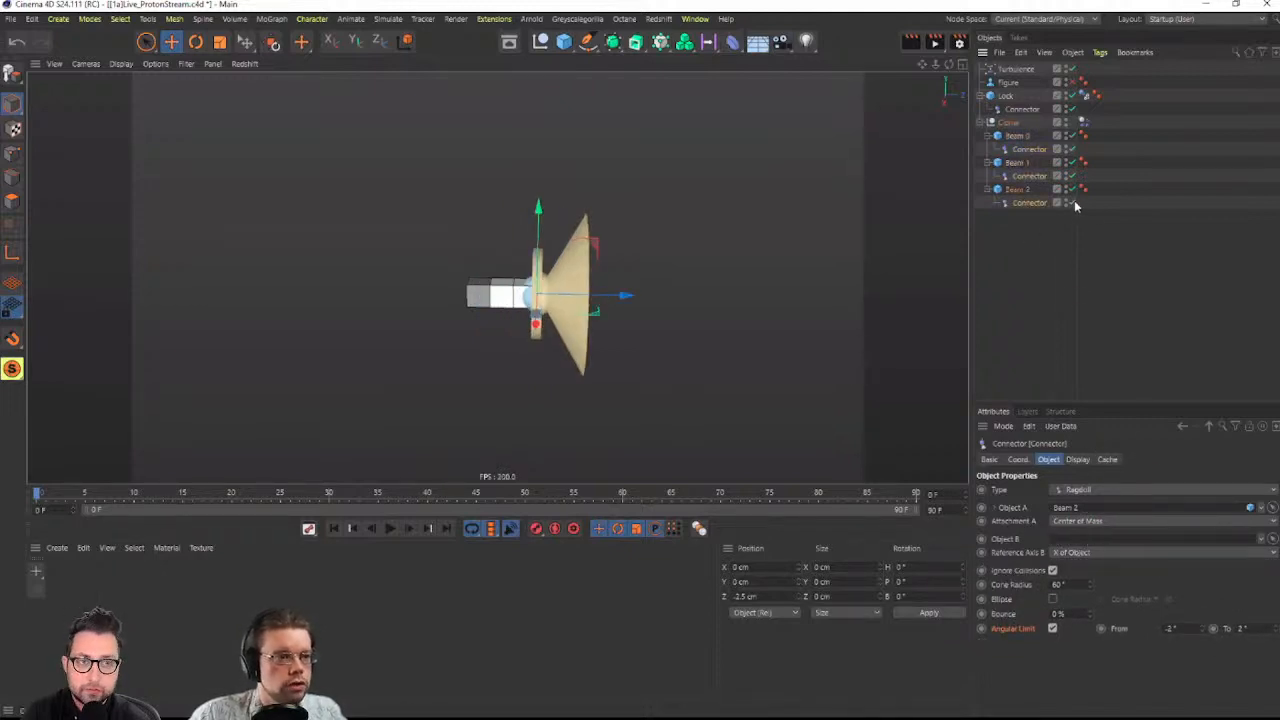
Play the simulation of the linked beam cubes, rewind, and inspect the Connectors of Beam 1 and Beam 0
left_click(391, 530)
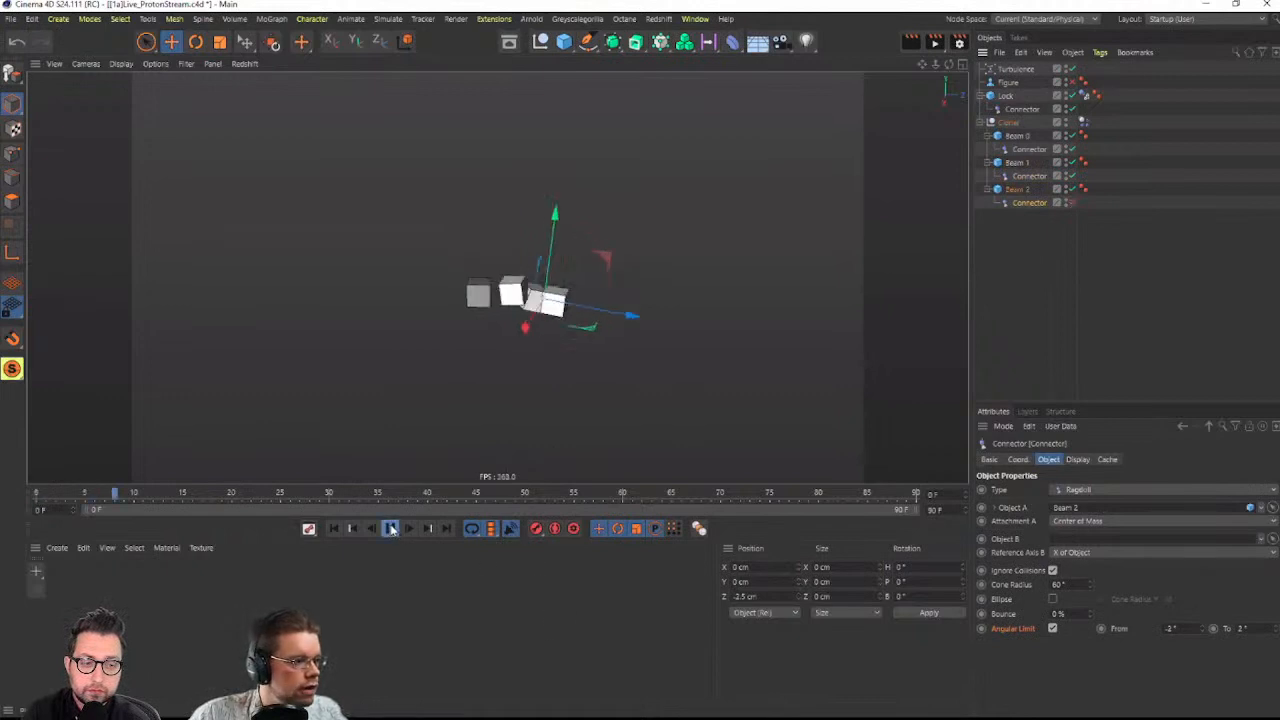
left_click(343, 529)
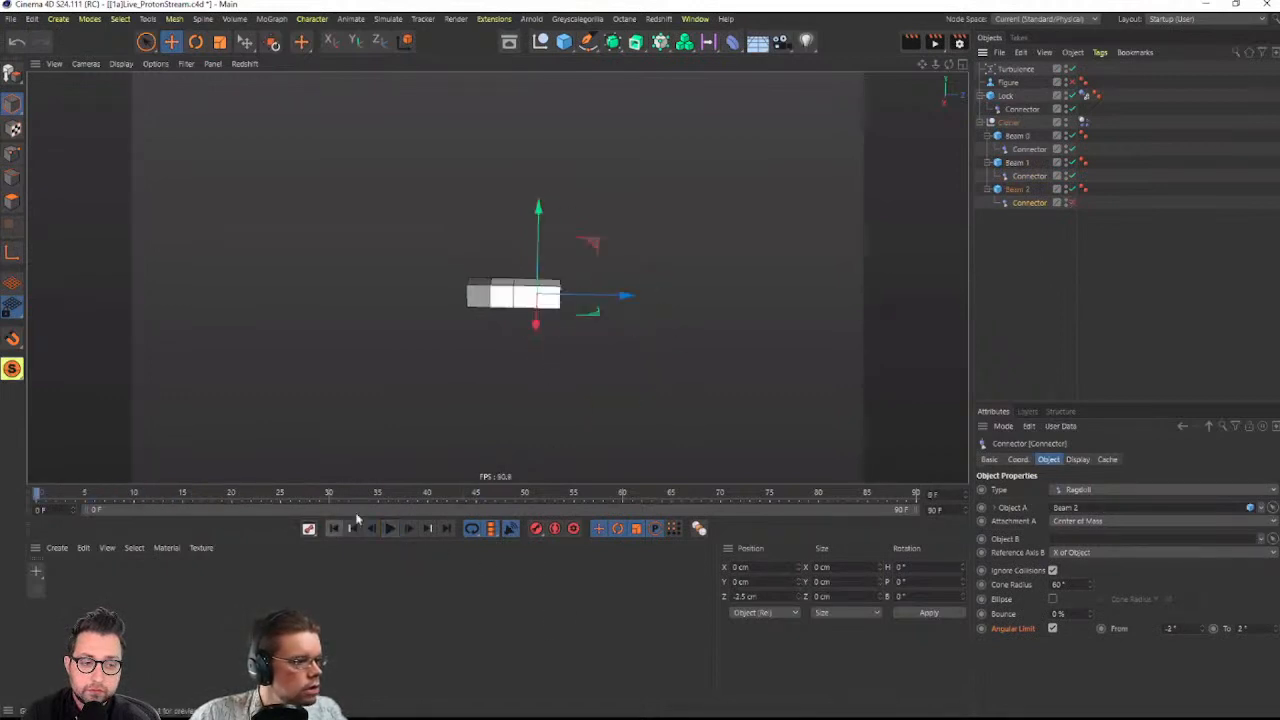
left_click(1027, 177)
left_click(1025, 151)
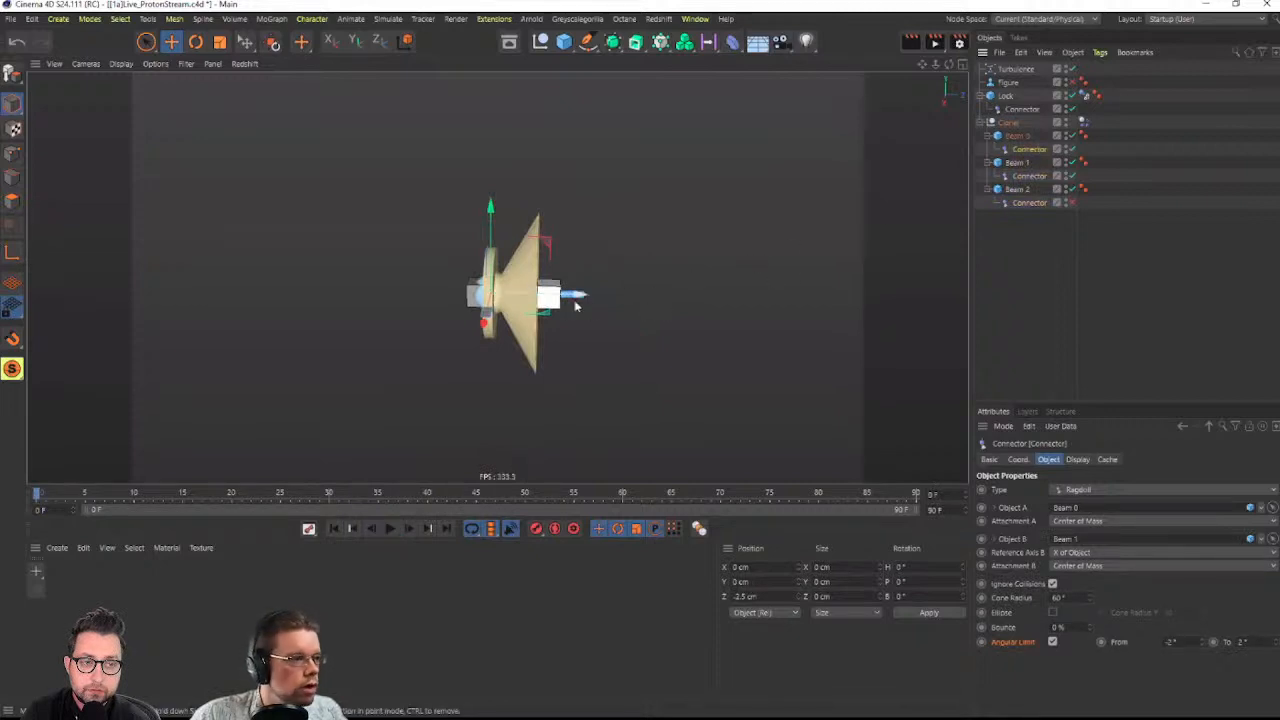
Set the Z position of the Connectors under Beam 0, Beam 1 and Beam 2 to 2.5 cm
right_click_drag(528, 303, 580, 290, "alt")
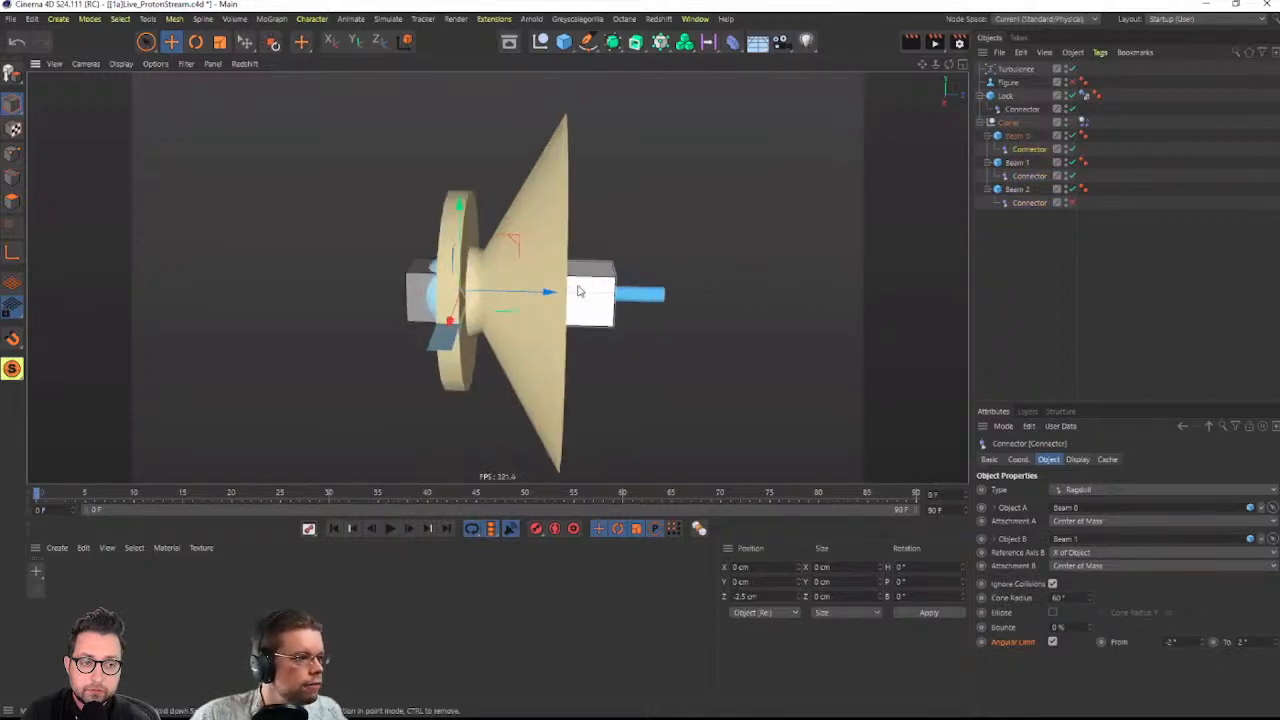
left_click_drag(580, 290, 510, 318, "alt")
left_click(1029, 202, "ctrl")
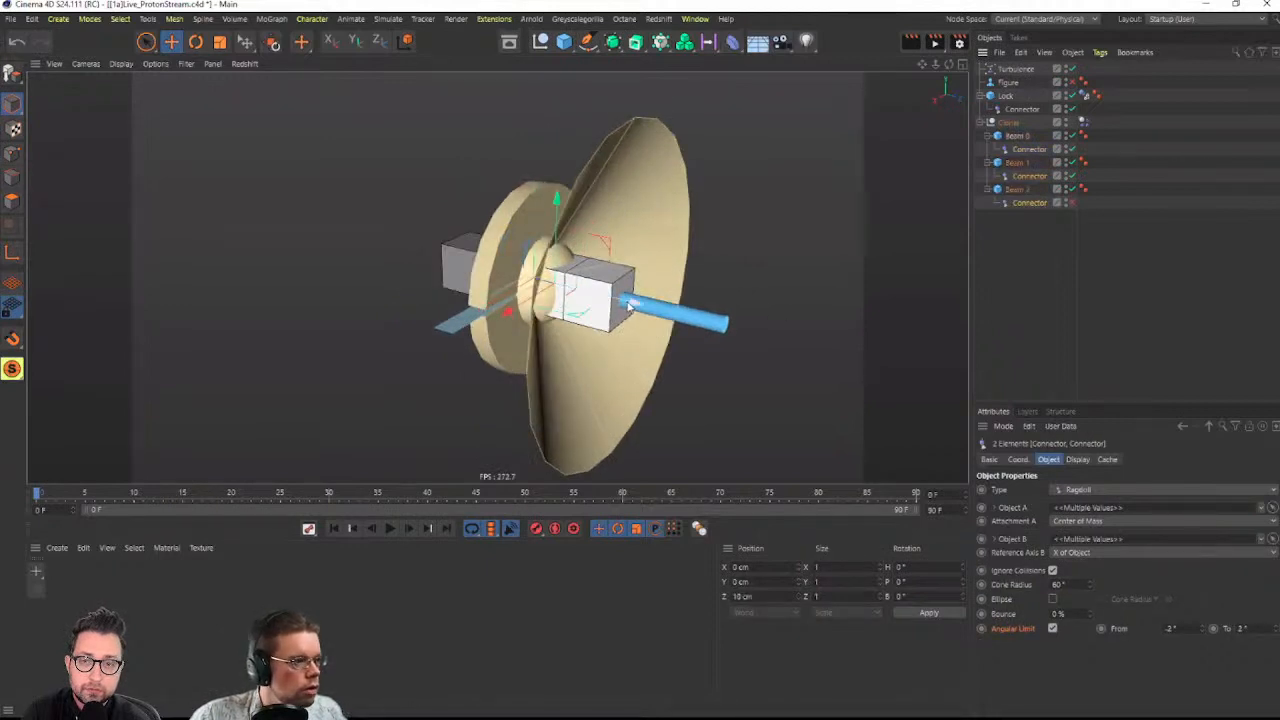
left_click(1034, 148)
left_click_drag(530, 341, 606, 297, "alt")
left_click(1029, 175, "ctrl")
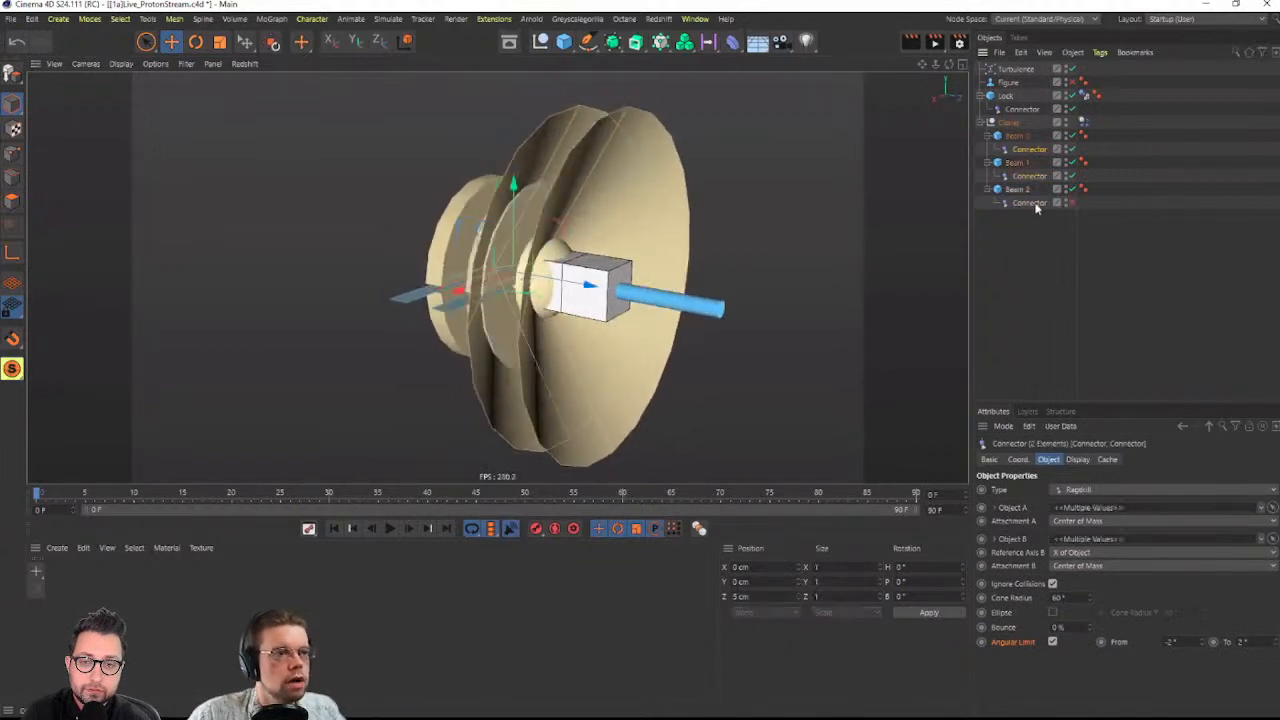
left_click(1036, 204, "ctrl")
left_click(1019, 459)
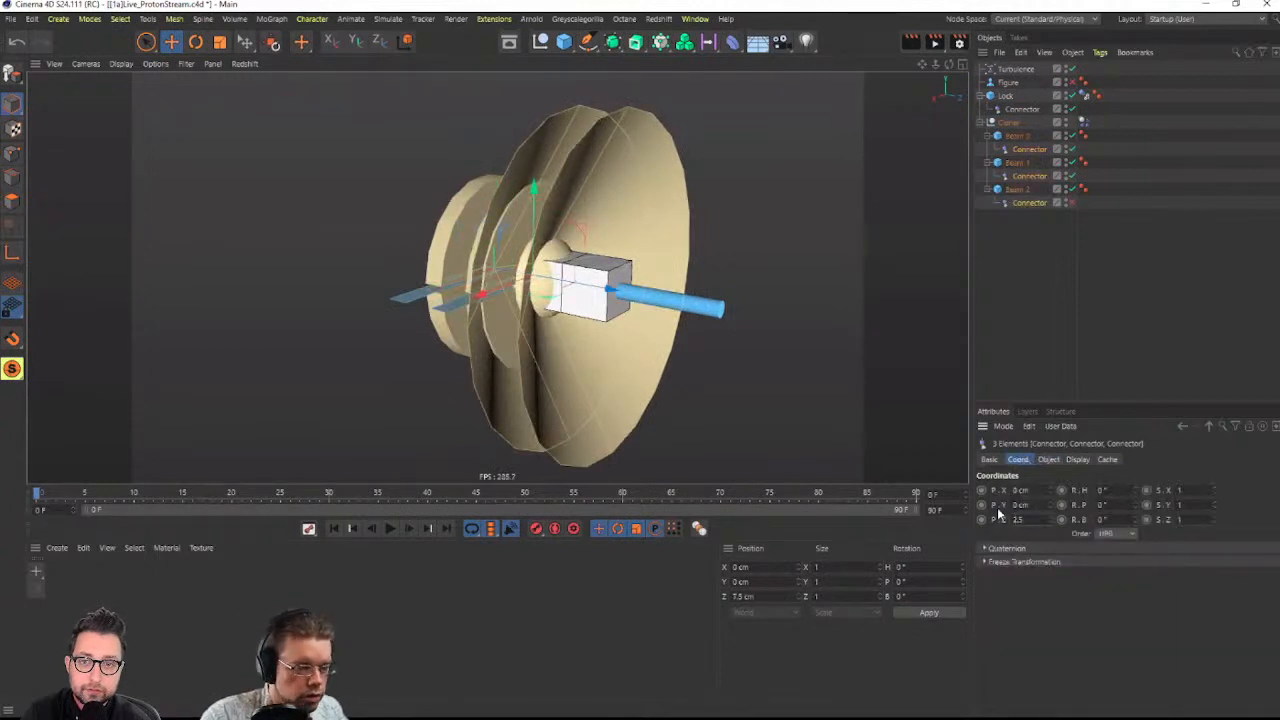
key("Return")
Play the simulation with the repositioned Connectors, rewind, and examine how the Connectors sit along the beam chain
left_click_drag(458, 285, 480, 305, "alt")
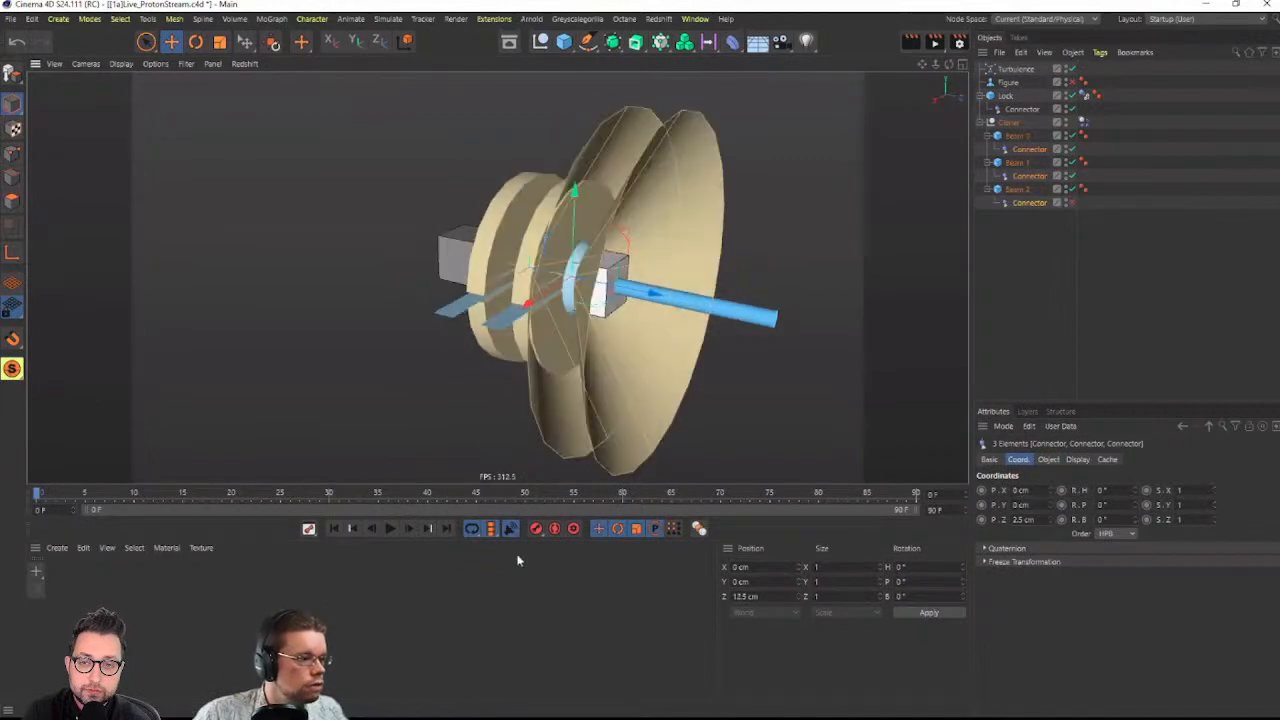
left_click(390, 528)
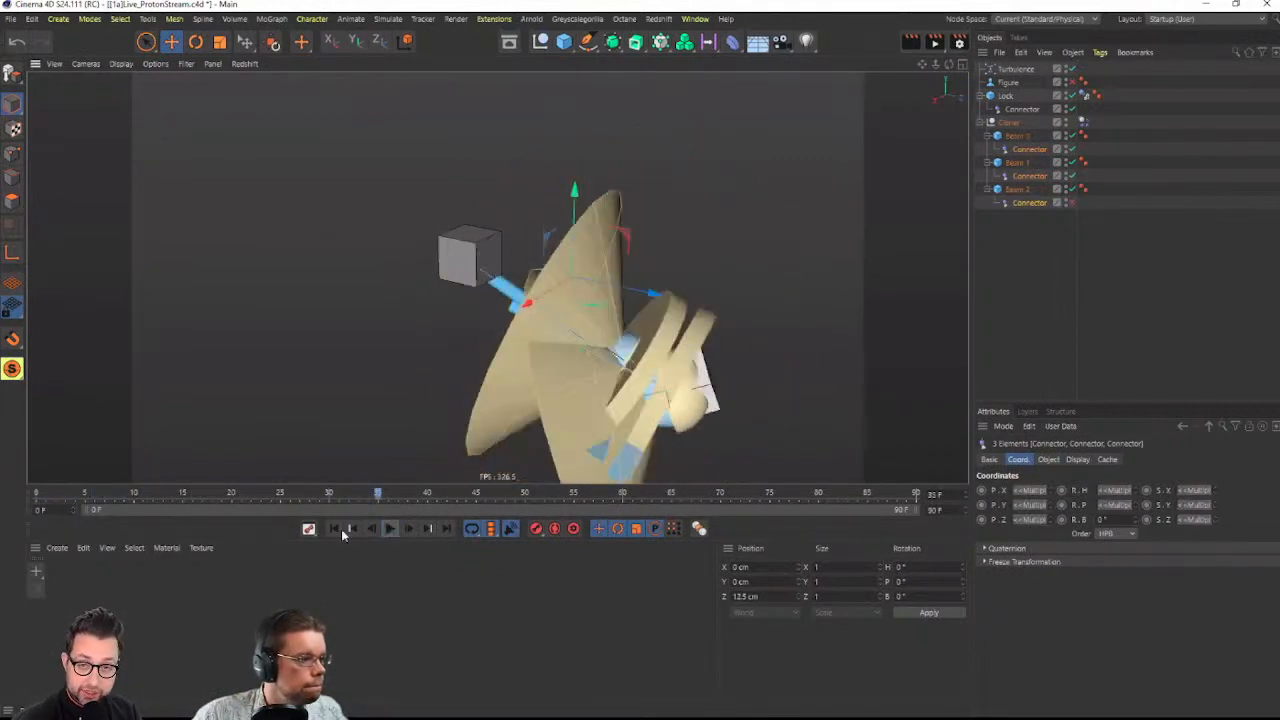
left_click(334, 528)
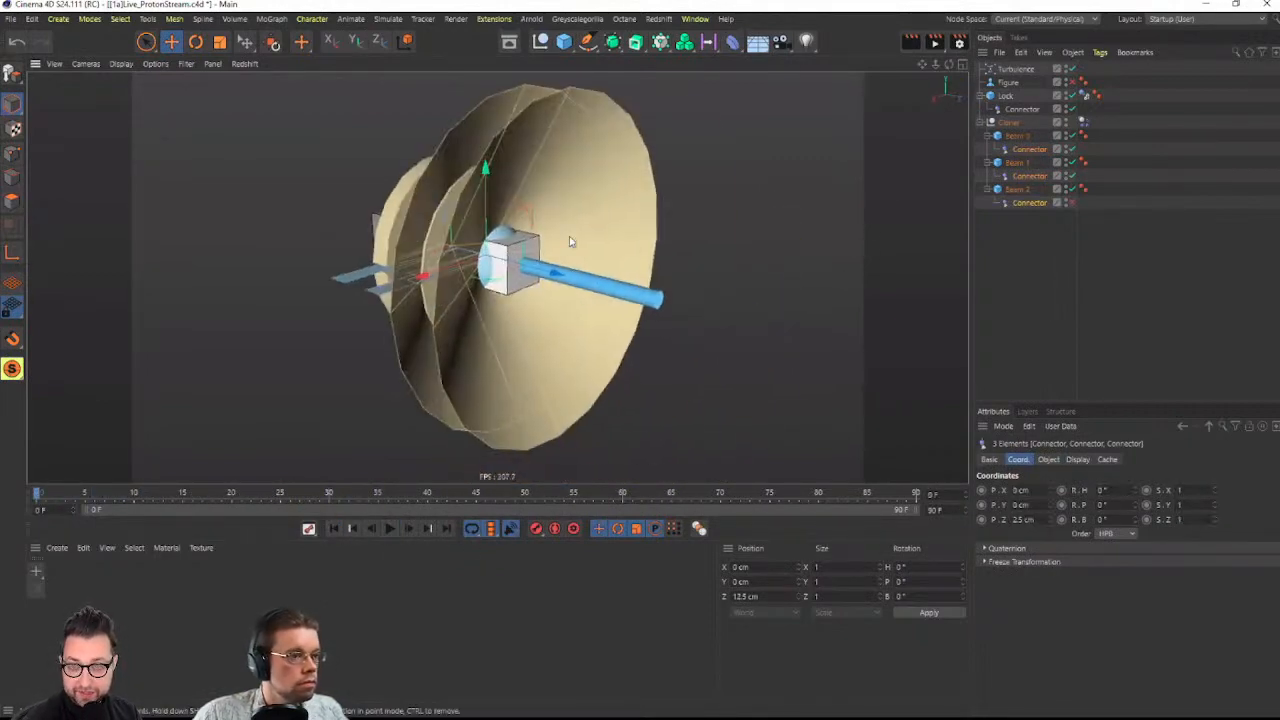
left_click(1061, 214)
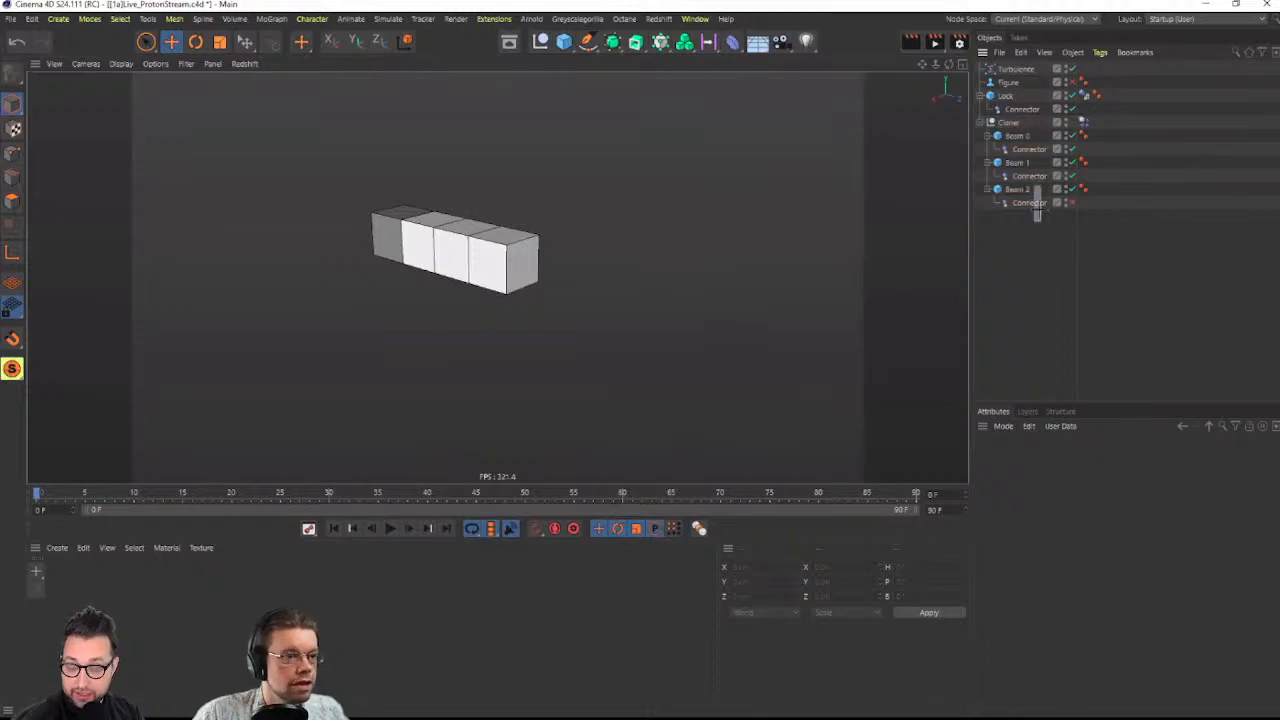
left_click_drag(1037, 212, 996, 133)
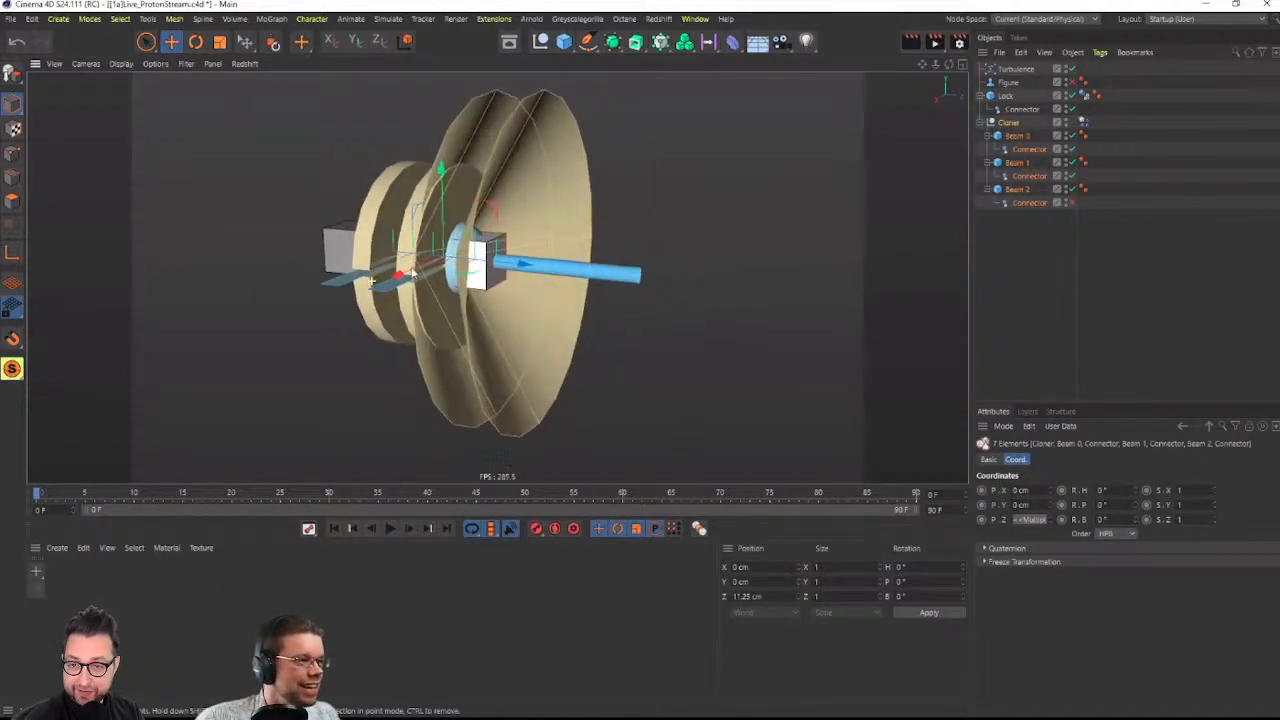
left_click_drag(357, 281, 587, 321, "alt")
left_click(1029, 150)
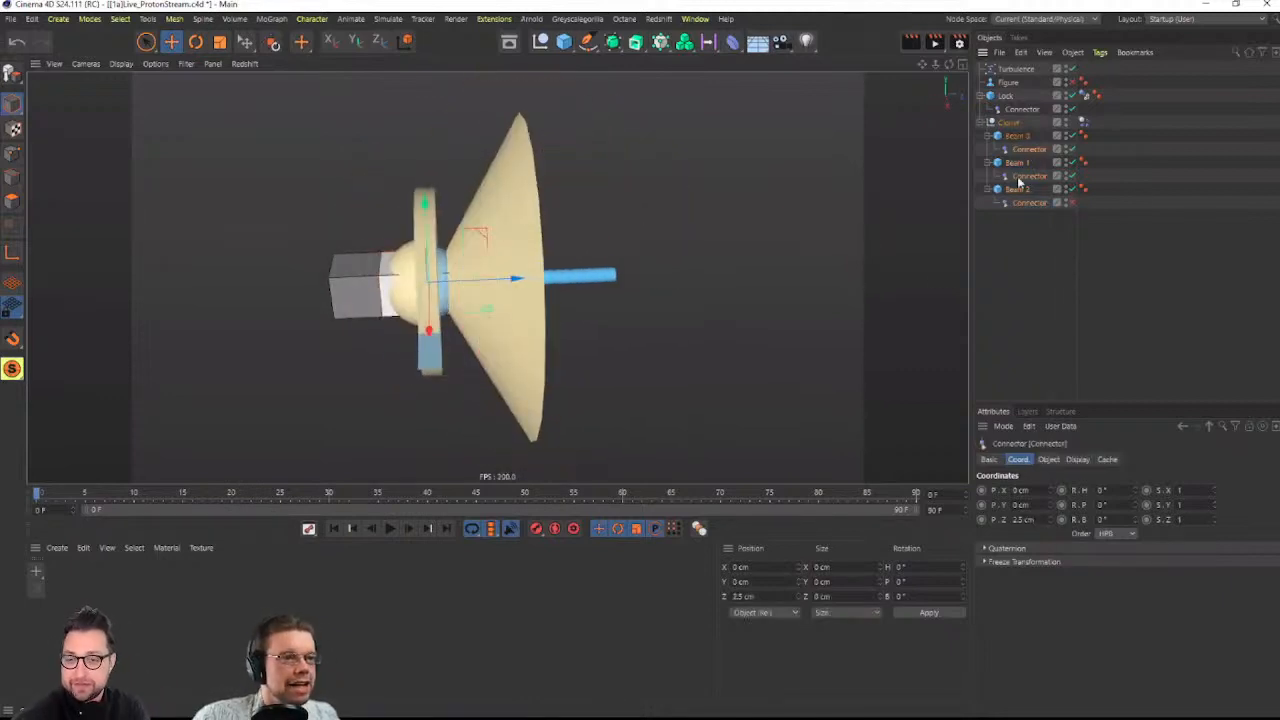
left_click_drag(473, 287, 416, 292, "alt")
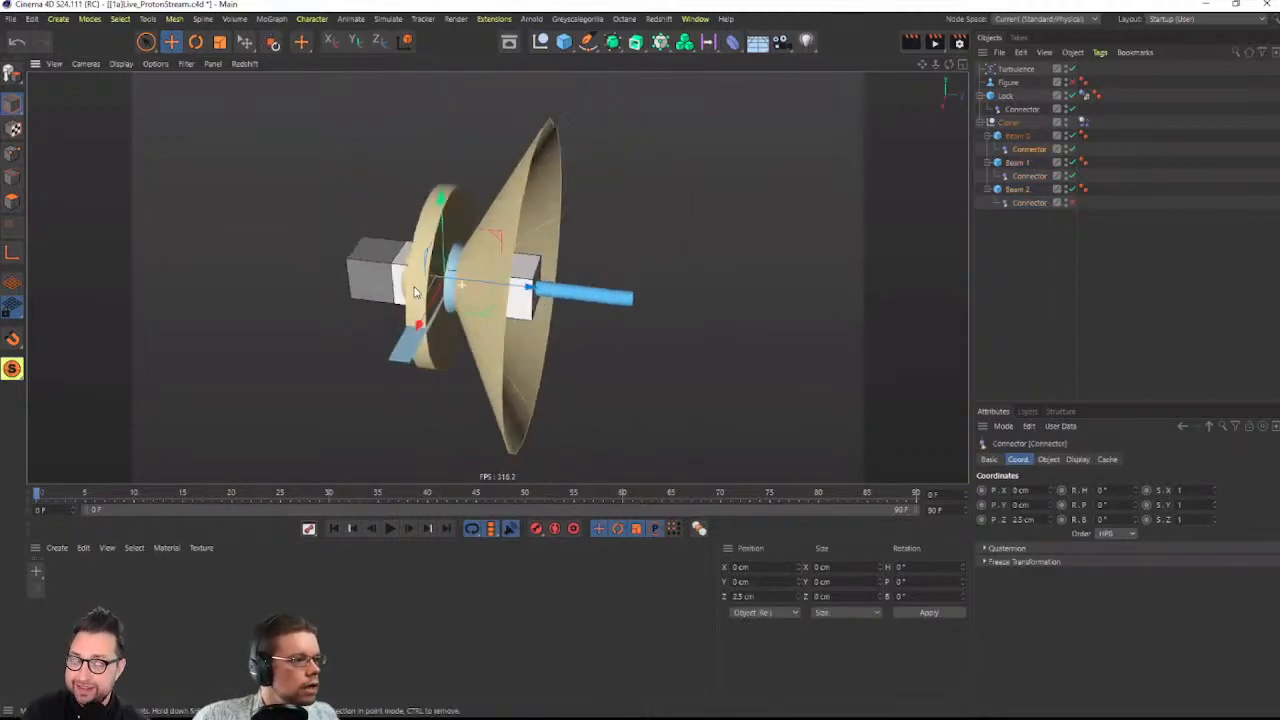
Delete Beam 1 and Beam 2 with their Connectors, and open the object properties of Beam 0's Connector
left_click(1017, 163)
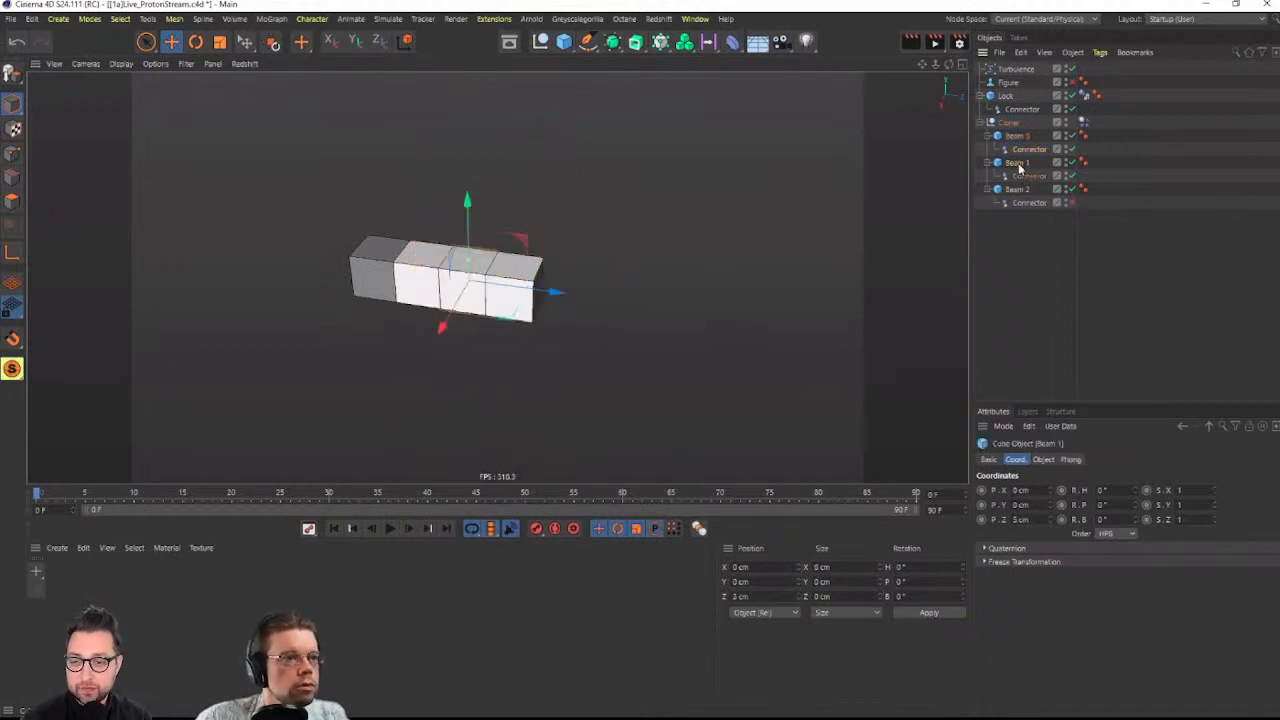
key("Delete")
left_click(1019, 165)
key("Delete")
left_click(1023, 148)
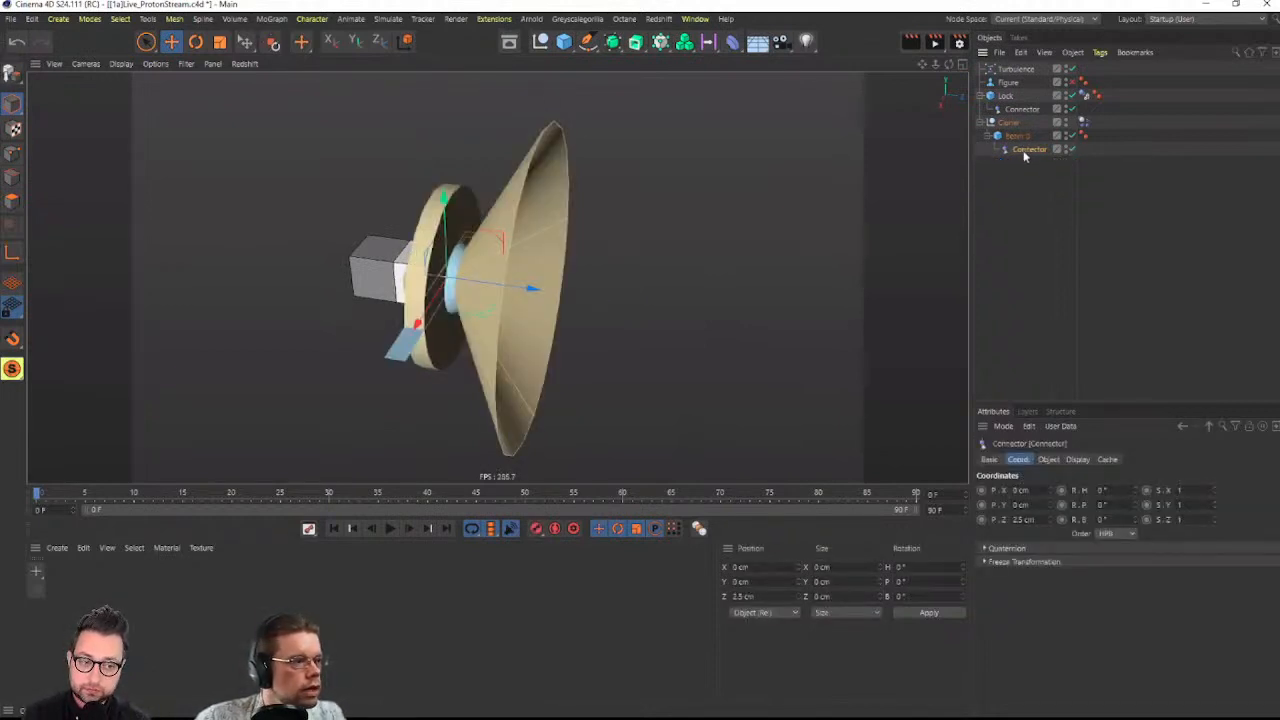
left_click(1048, 459)
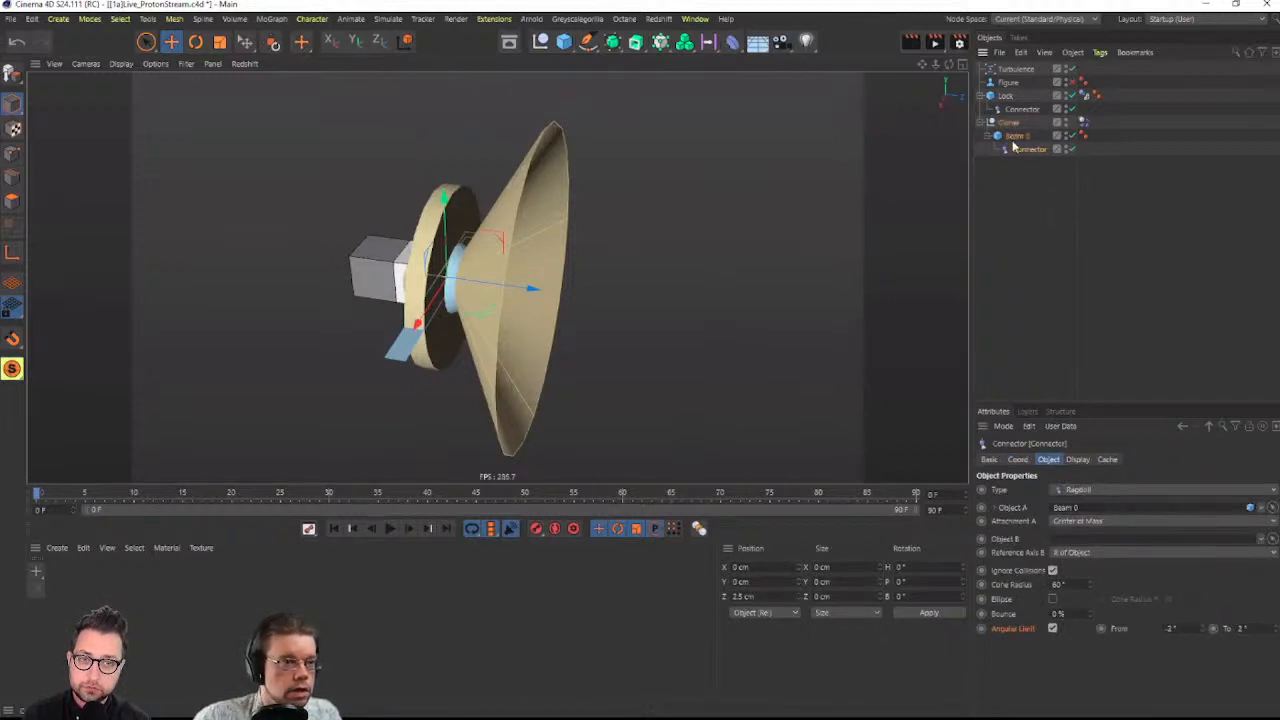
Duplicate Beam 0 outside the Cloner as the next cube along Z, and set the copy as Object B of the first cube's Connector
left_click_drag(1018, 159, 1010, 158, "ctrl")
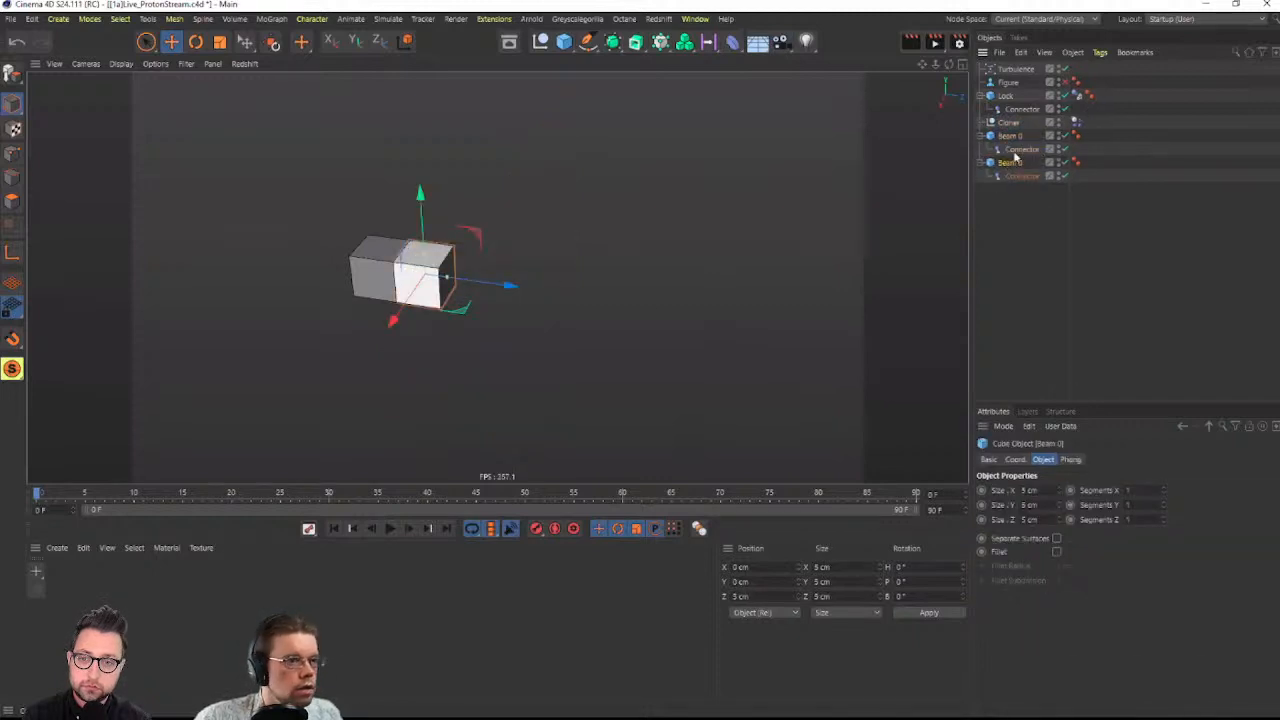
left_click(1020, 149)
left_click_drag(526, 270, 941, 205, "alt")
left_click(1010, 162)
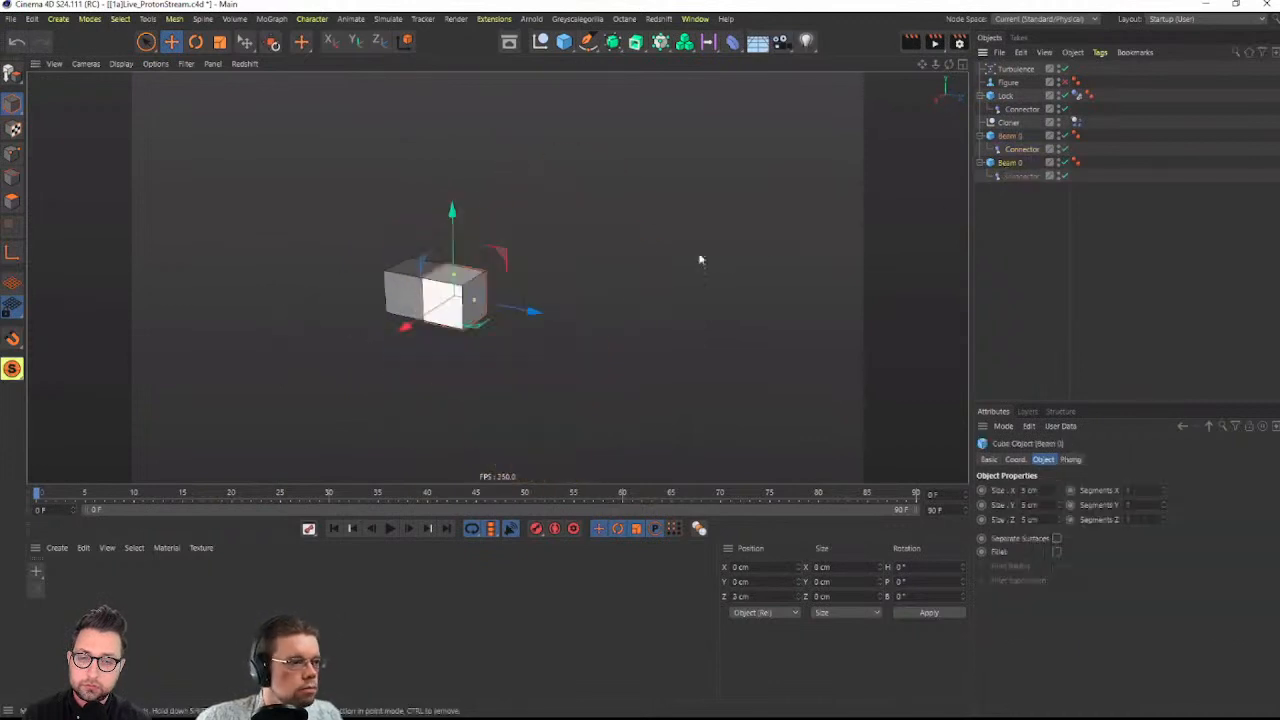
left_click(1021, 148)
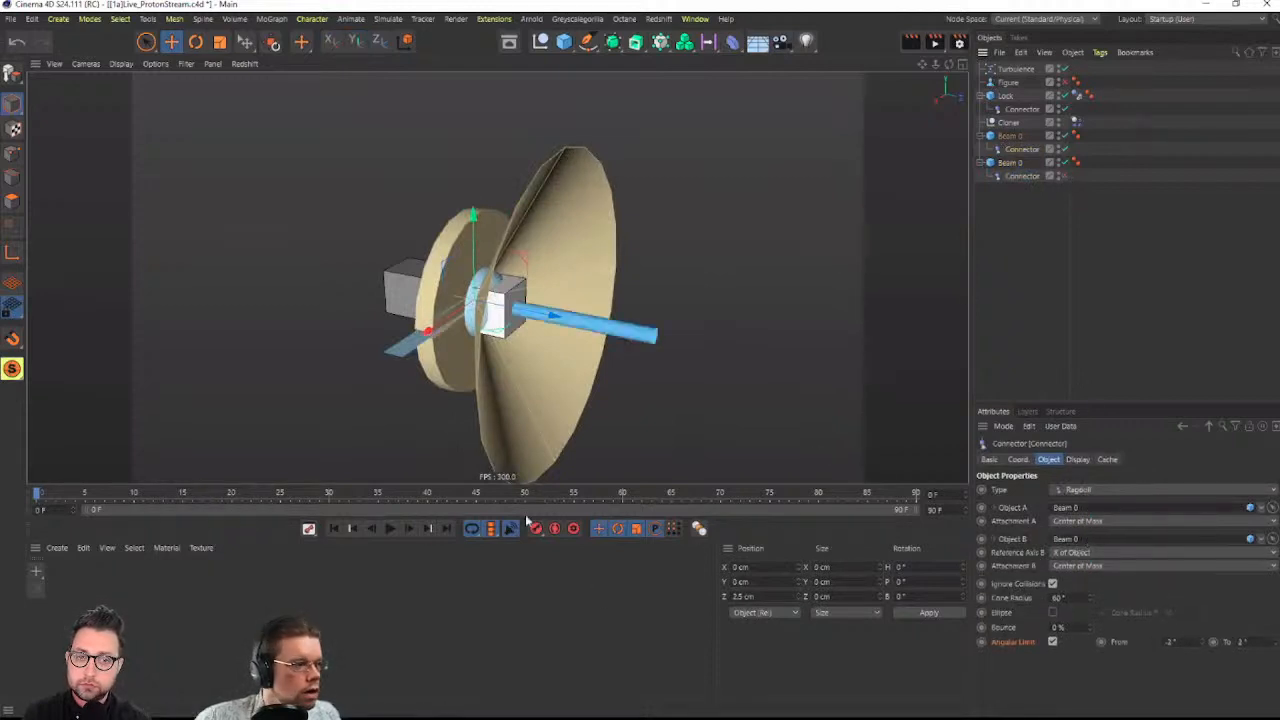
Give each Beam 0 cube its own Dynamics Body tag, and test the simulation before rewinding to the first frame
left_click(1088, 135)
left_click(1090, 162)
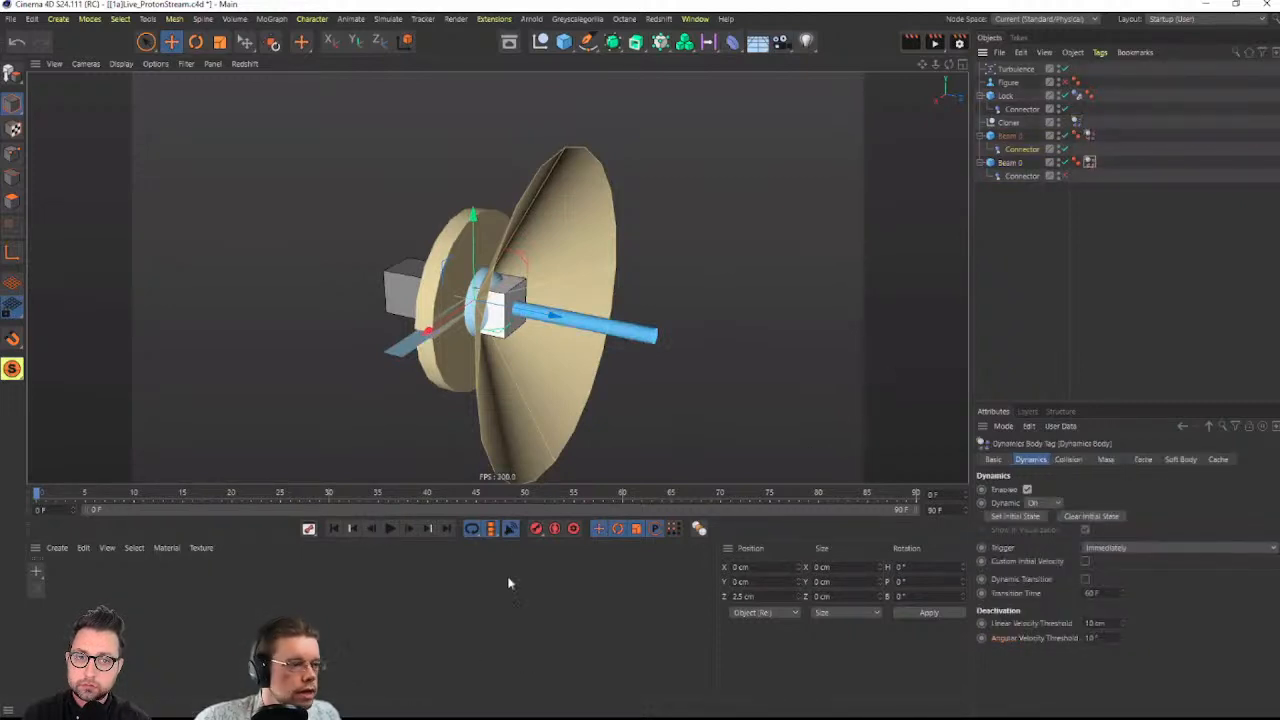
left_click(392, 529)
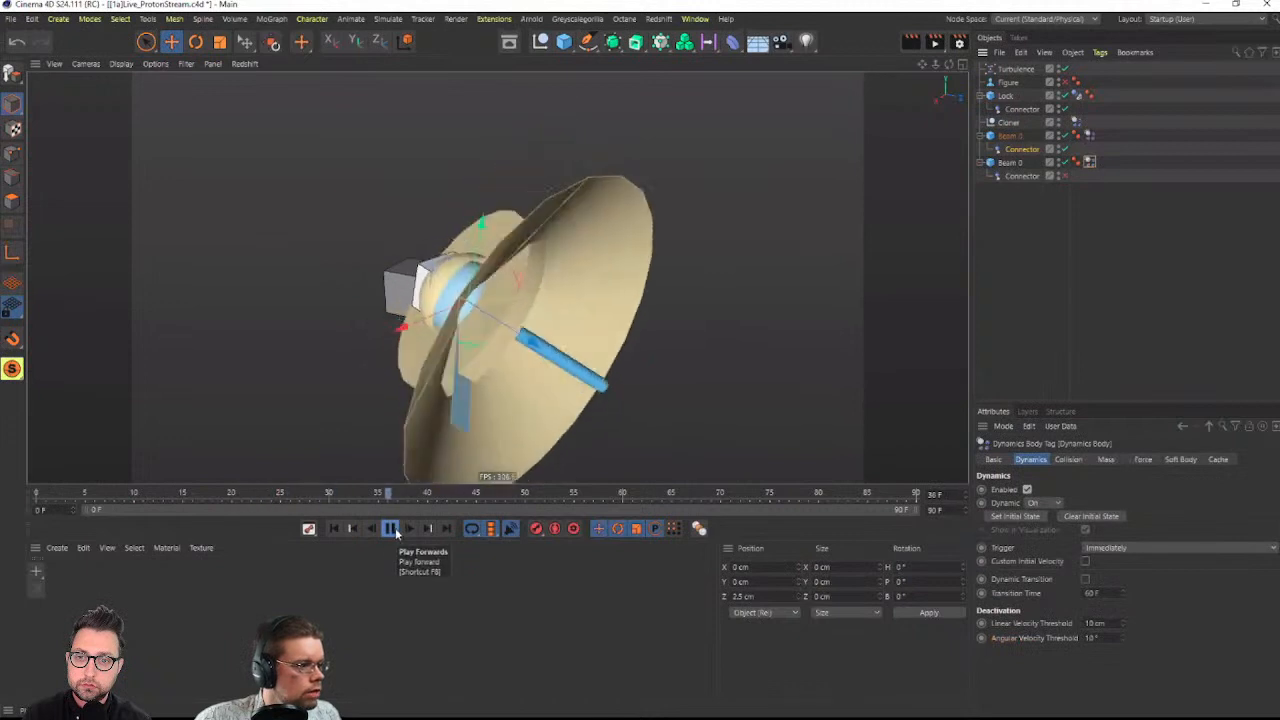
left_click(397, 532)
left_click(336, 530)
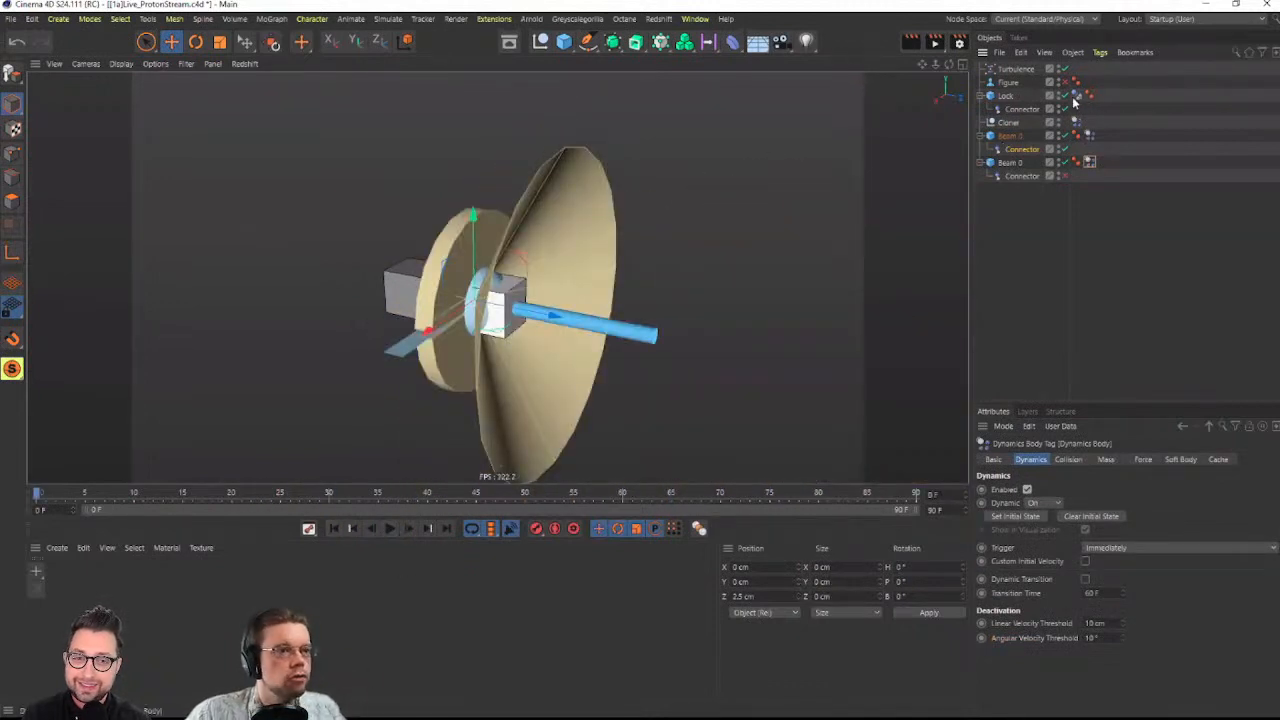
Set Object B of Lock's Connector to Beam 0, and test the linked cubes by playing and rewinding the simulation
left_click(1020, 109)
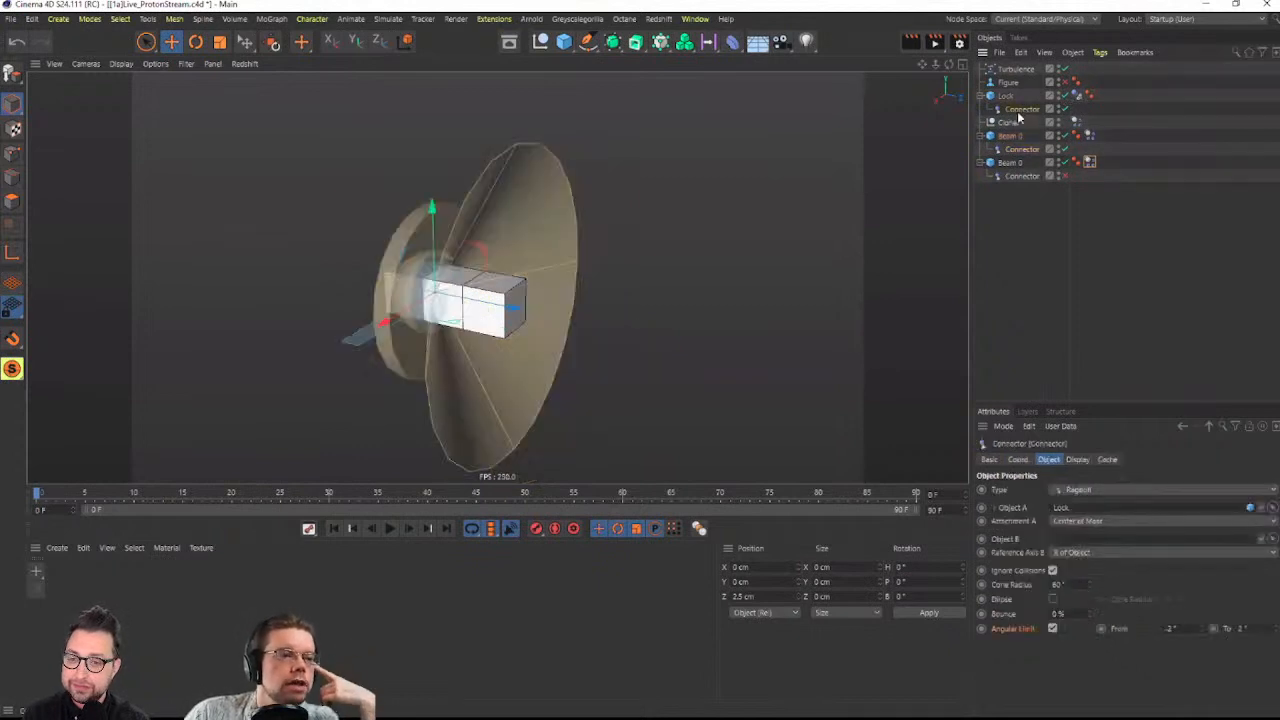
left_click_drag(1005, 163, 1070, 545)
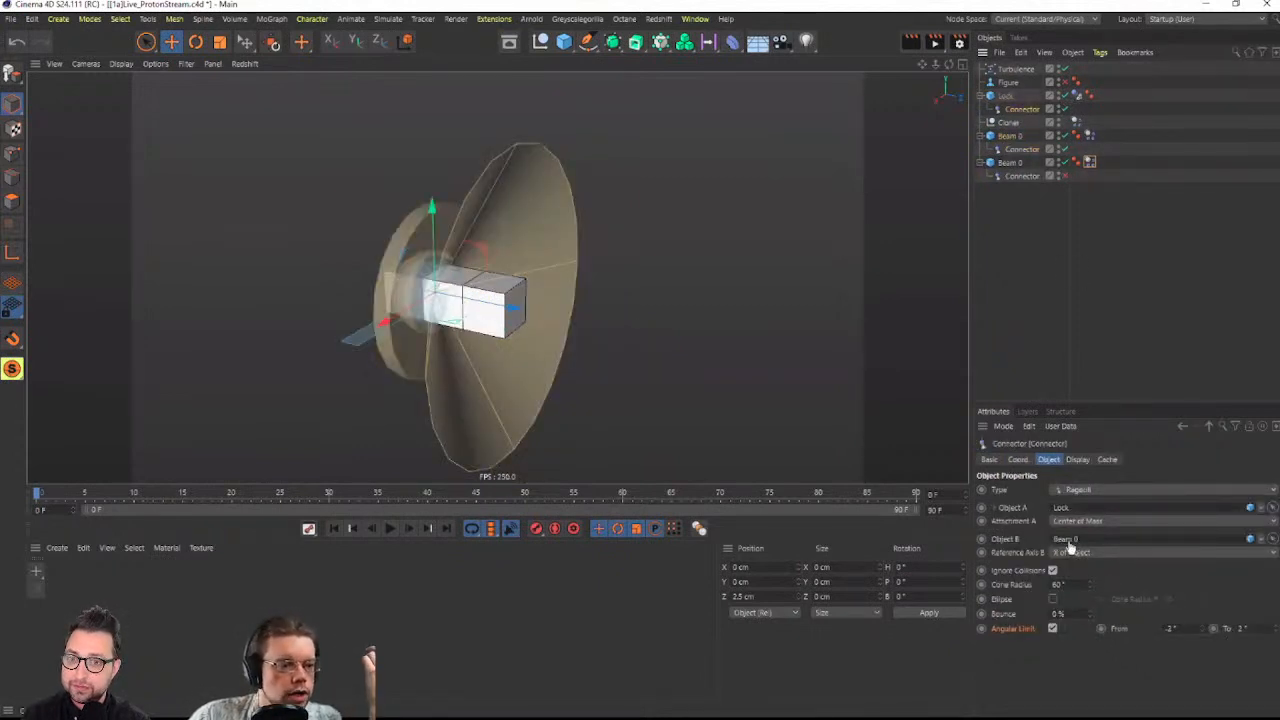
left_click(390, 529)
left_click(1023, 294)
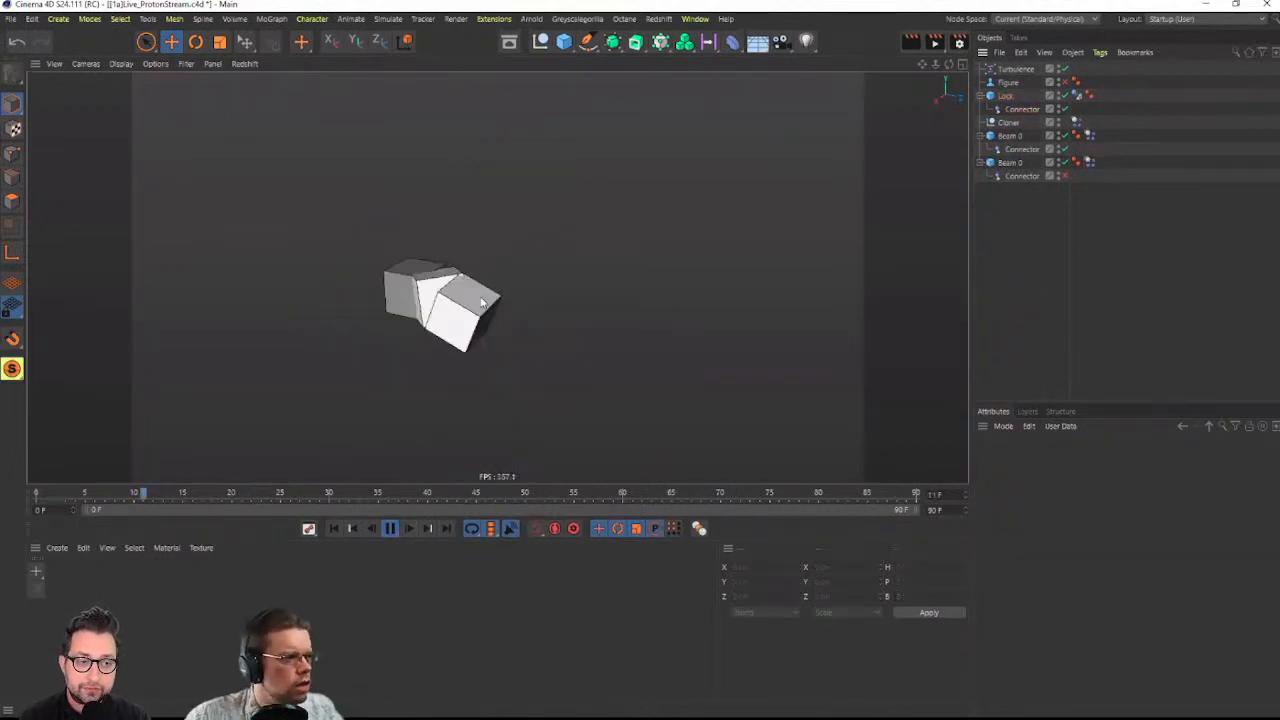
left_click(390, 529)
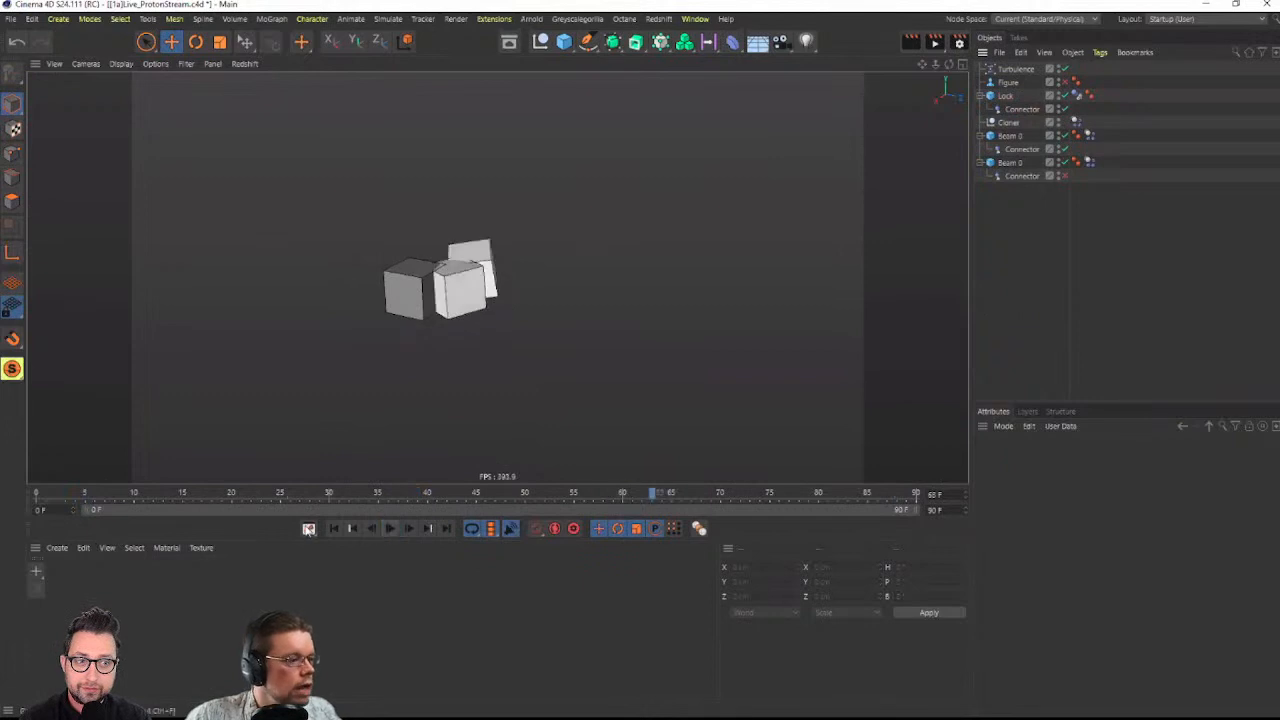
left_click(333, 528)
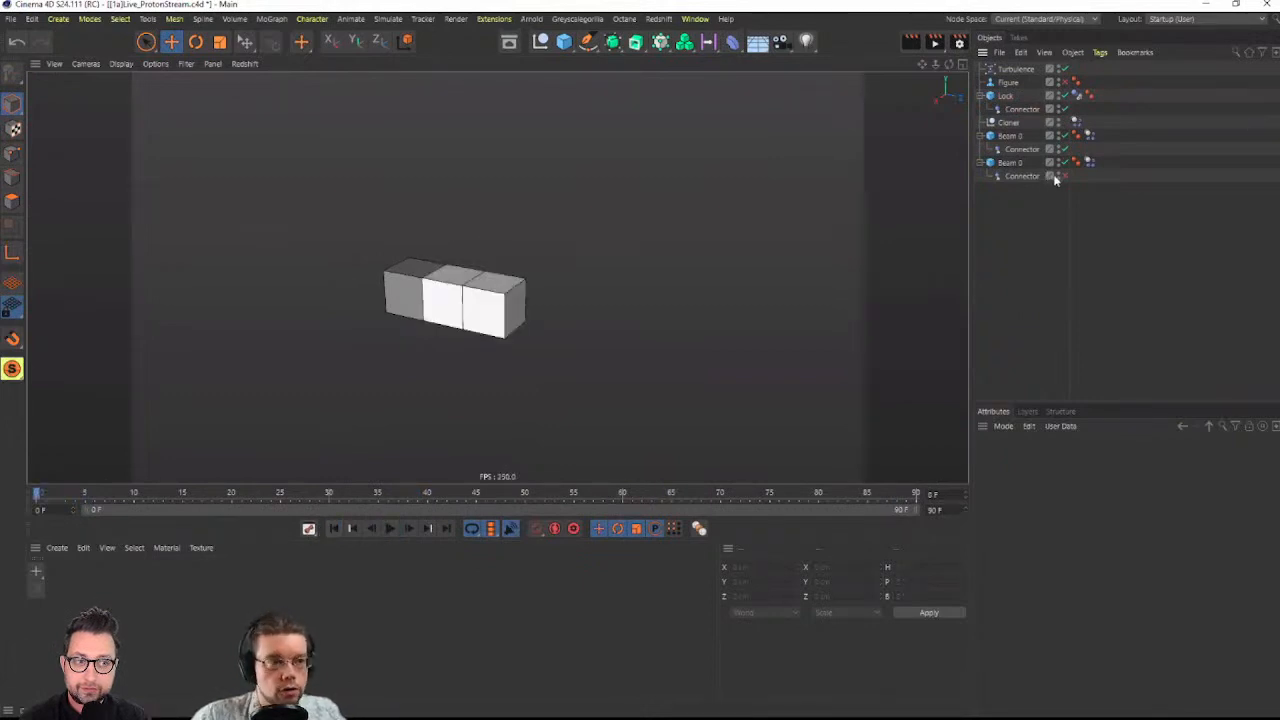
Duplicate both Beam 0 cubes with their Connectors, placing the copies below the originals in the hierarchy and at the chain's end along Z
left_click(1013, 137)
left_click(1015, 163, "ctrl")
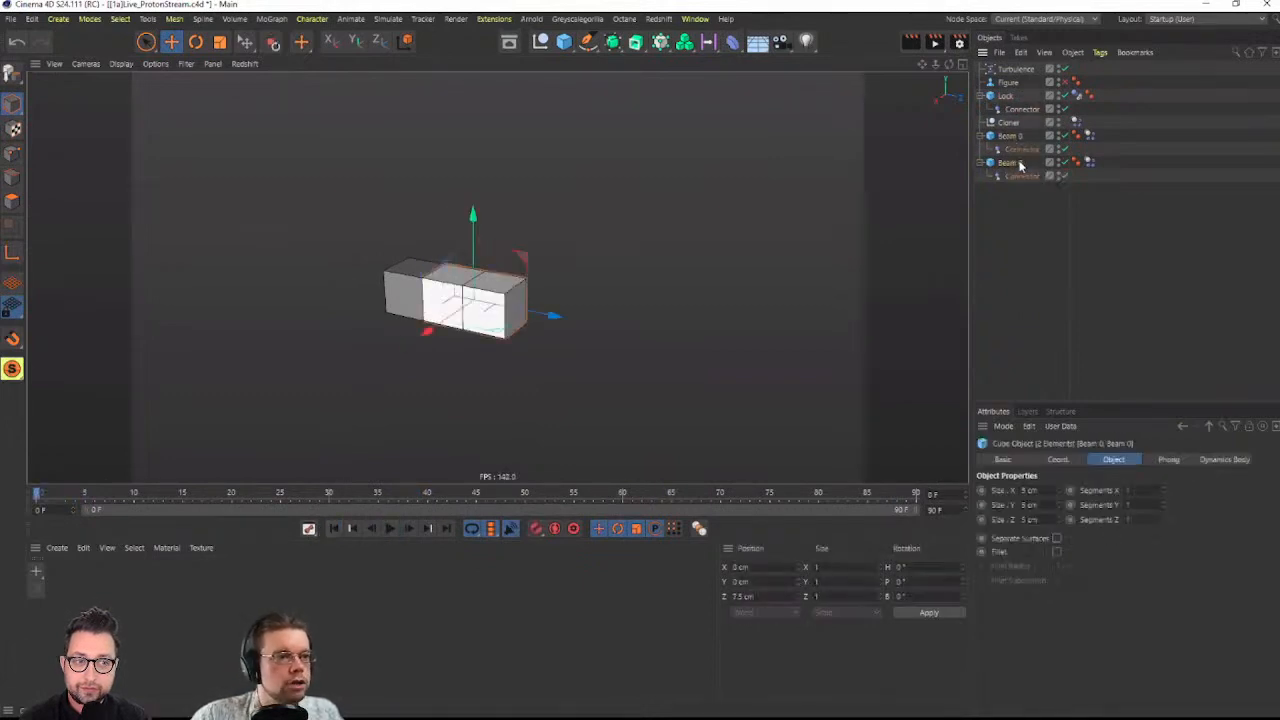
key("ctrl+c")
key("ctrl+v")
left_click_drag(1013, 99, 1000, 277)
left_click_drag(551, 317, 640, 334)
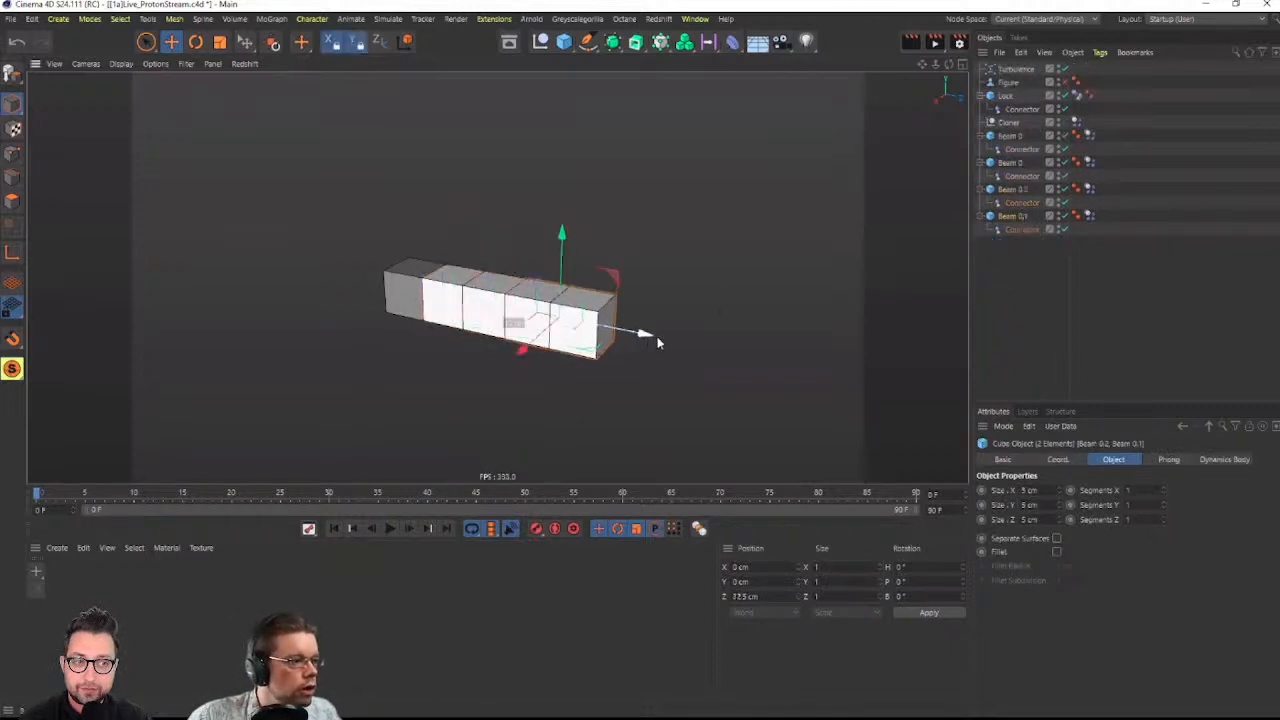
Set Object B of the second Beam 0's Connector to Beam 0.2, and test-play and rewind the simulation
left_click(1023, 175)
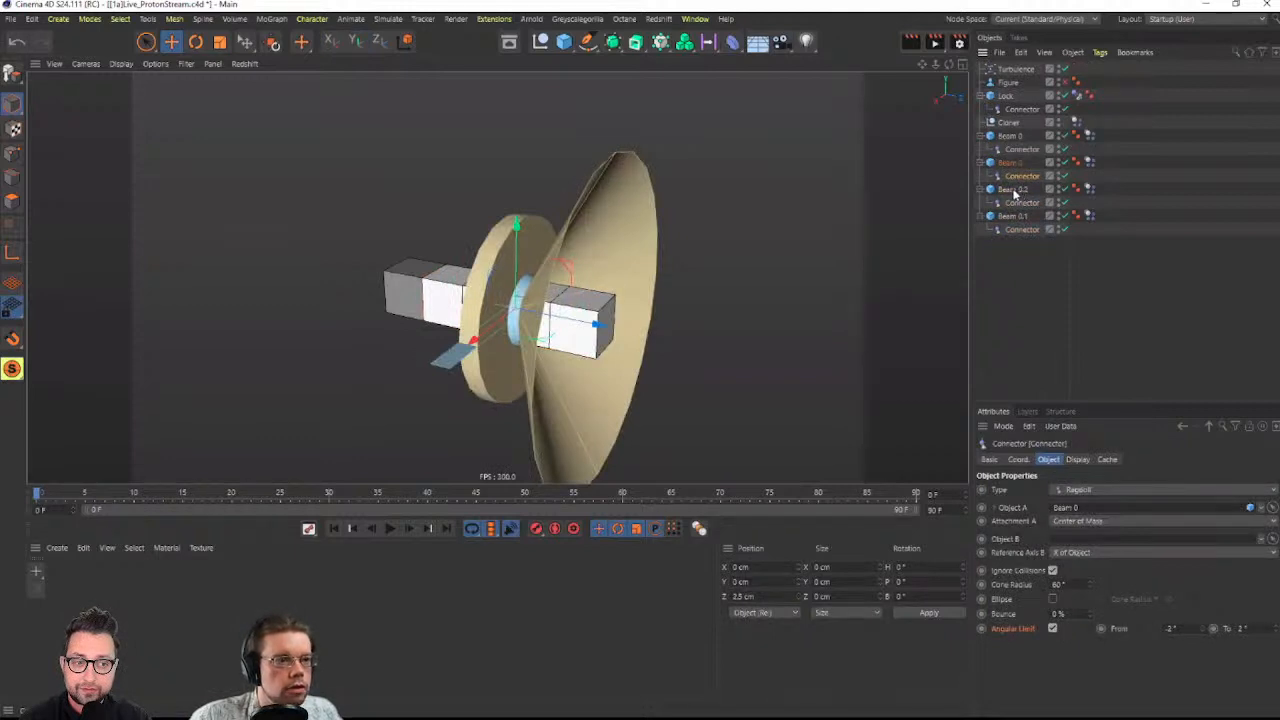
left_click_drag(1073, 543, 1073, 540)
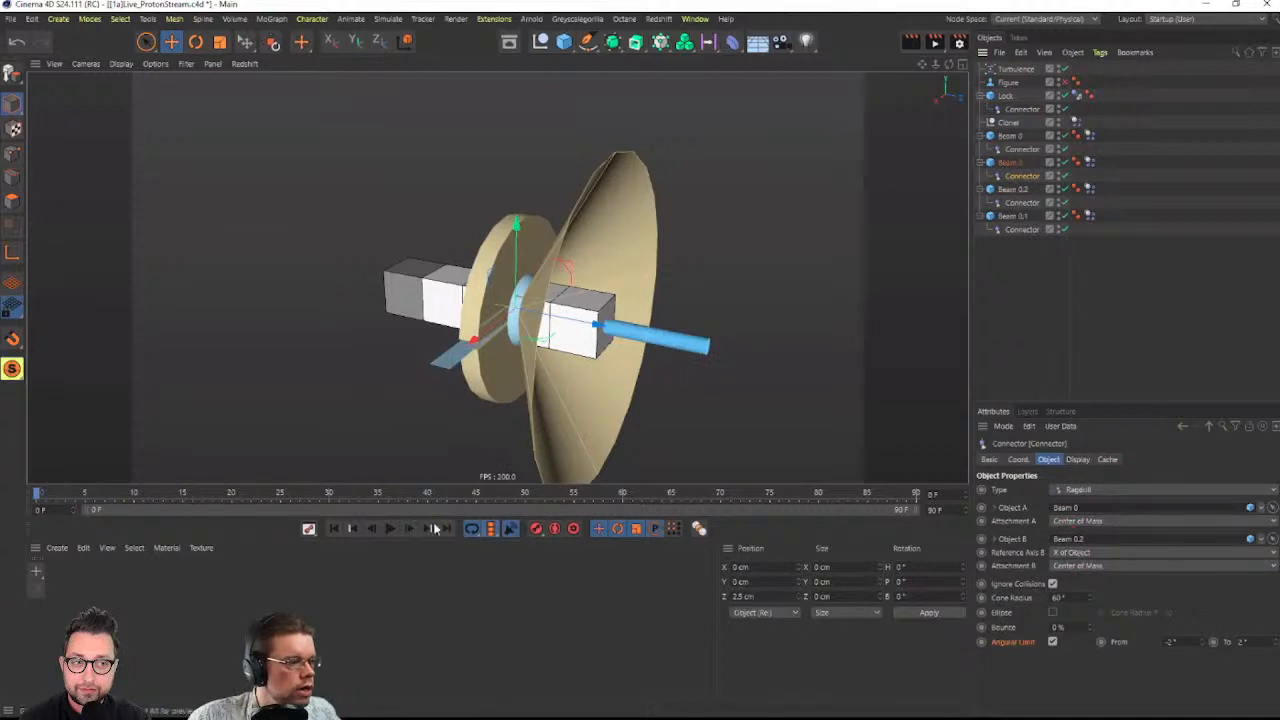
left_click(393, 528)
left_click(393, 528)
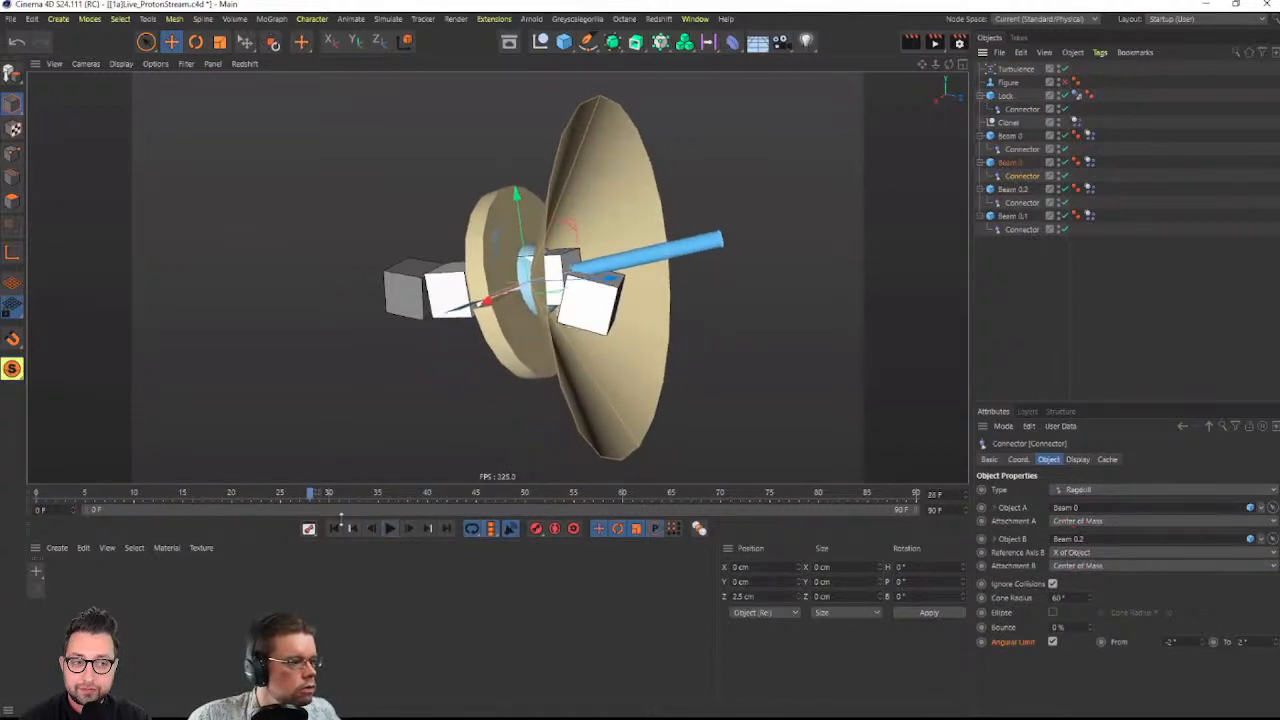
left_click(337, 527)
Disable the Connector of Beam 0.1, the last cube in the chain, and replay and rewind the simulation
left_click(1065, 229)
left_click(1022, 295)
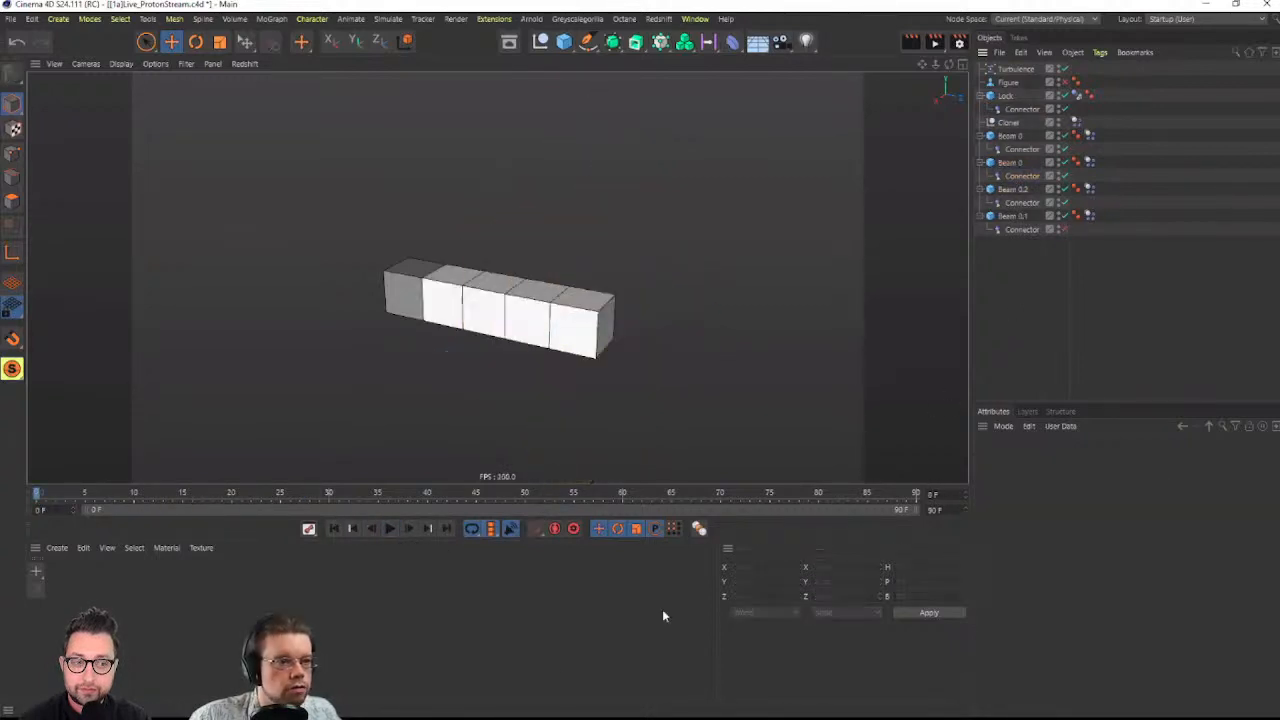
left_click(390, 528)
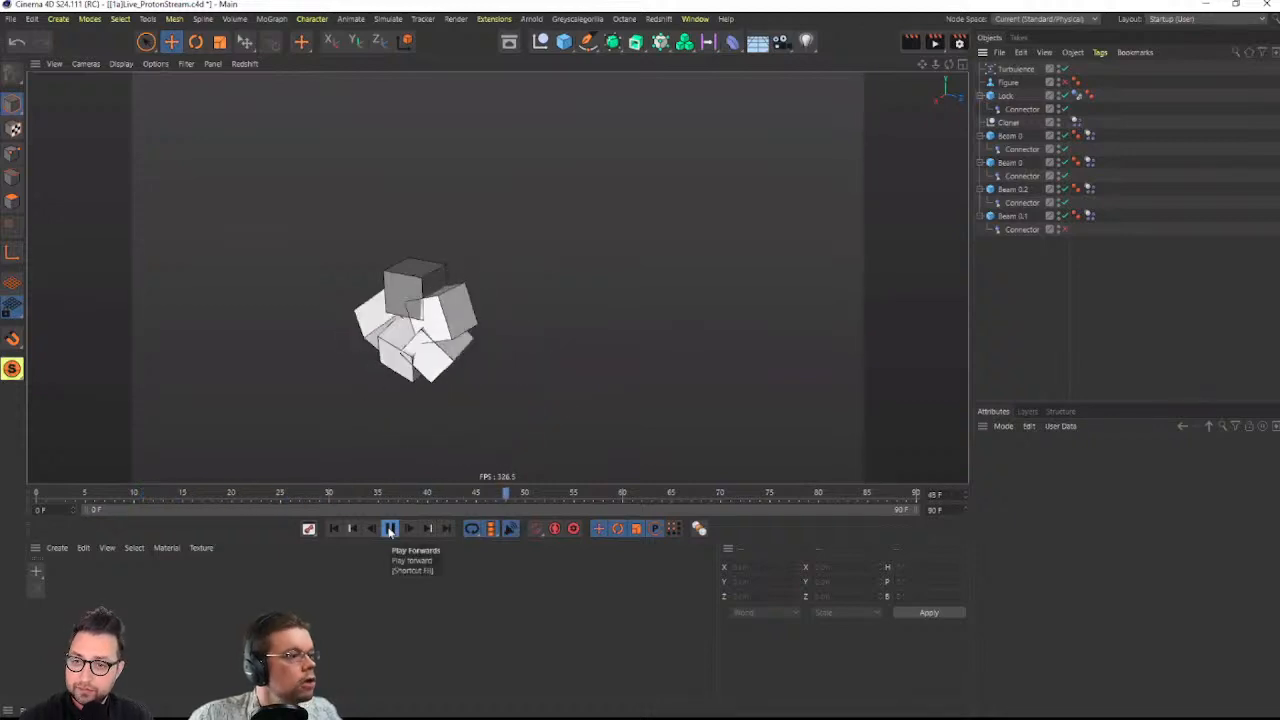
left_click(390, 528)
left_click(333, 528)
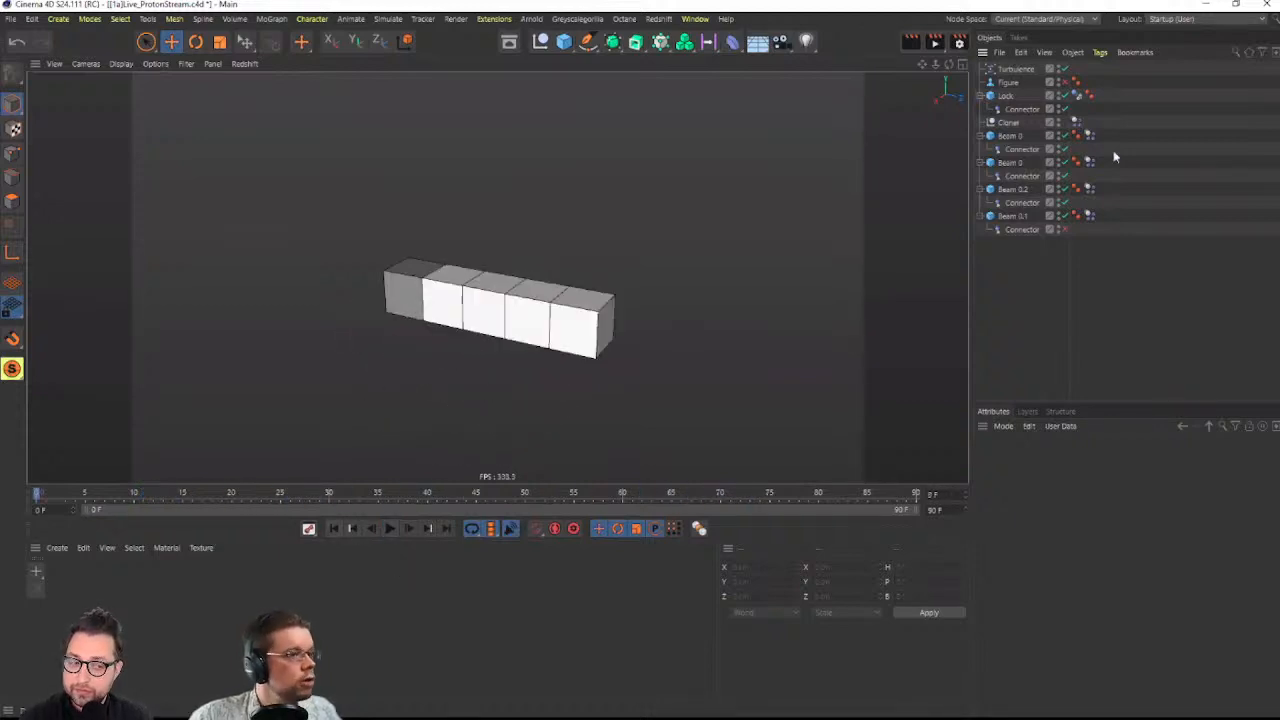
Duplicate the four beam cubes with their Connectors, placing the copies below the originals in the hierarchy and at the chain's end along Z
left_click(1008, 136)
left_click(1013, 215, "shift")
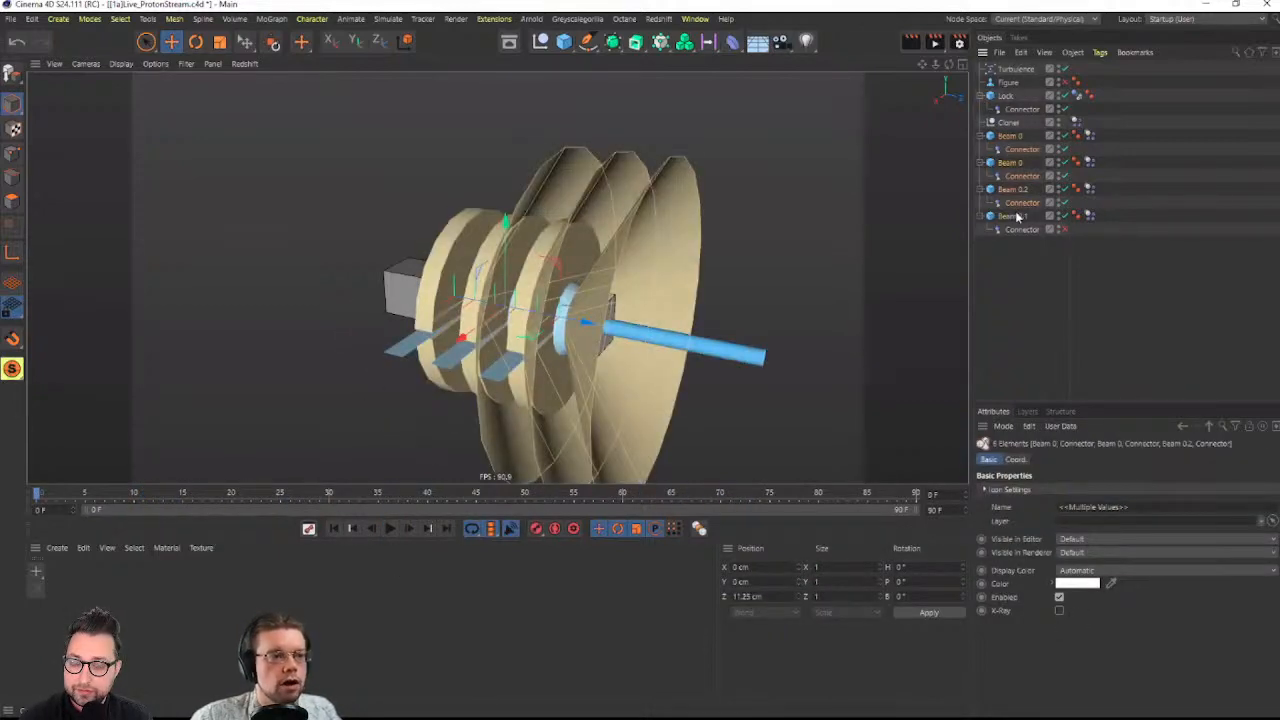
key("ctrl+c")
key("ctrl+v")
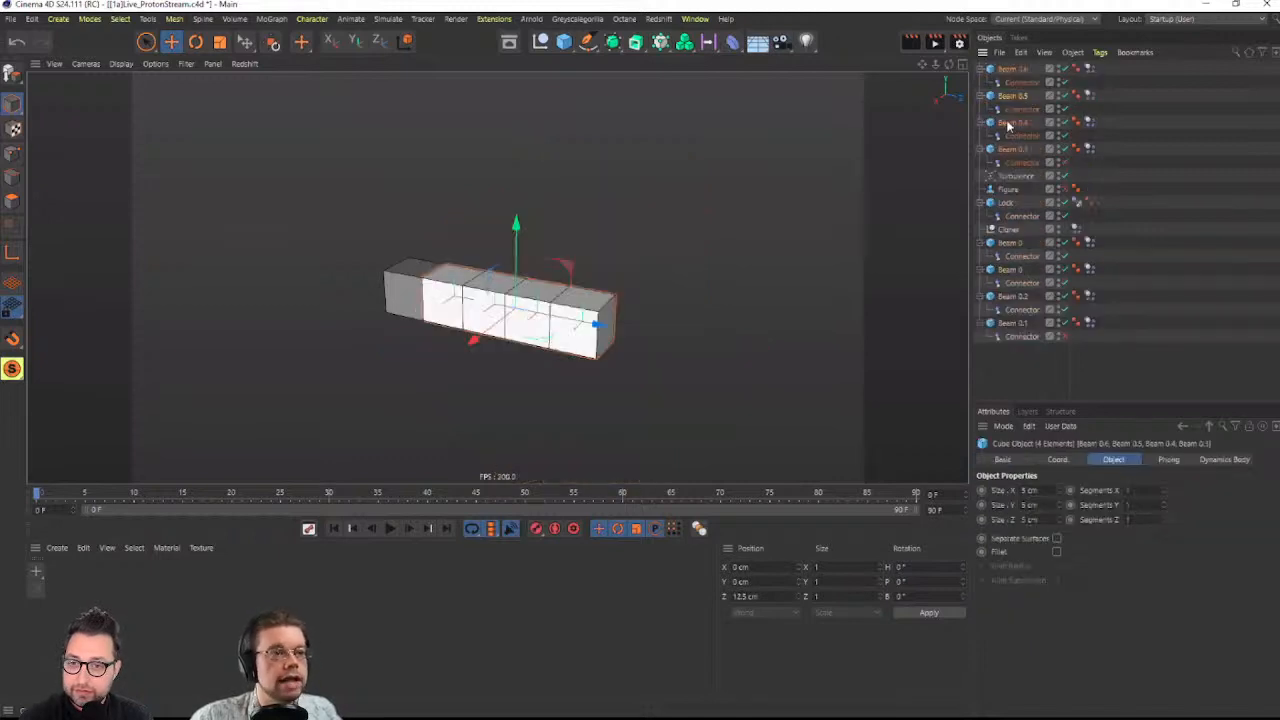
left_click_drag(596, 325, 831, 376)
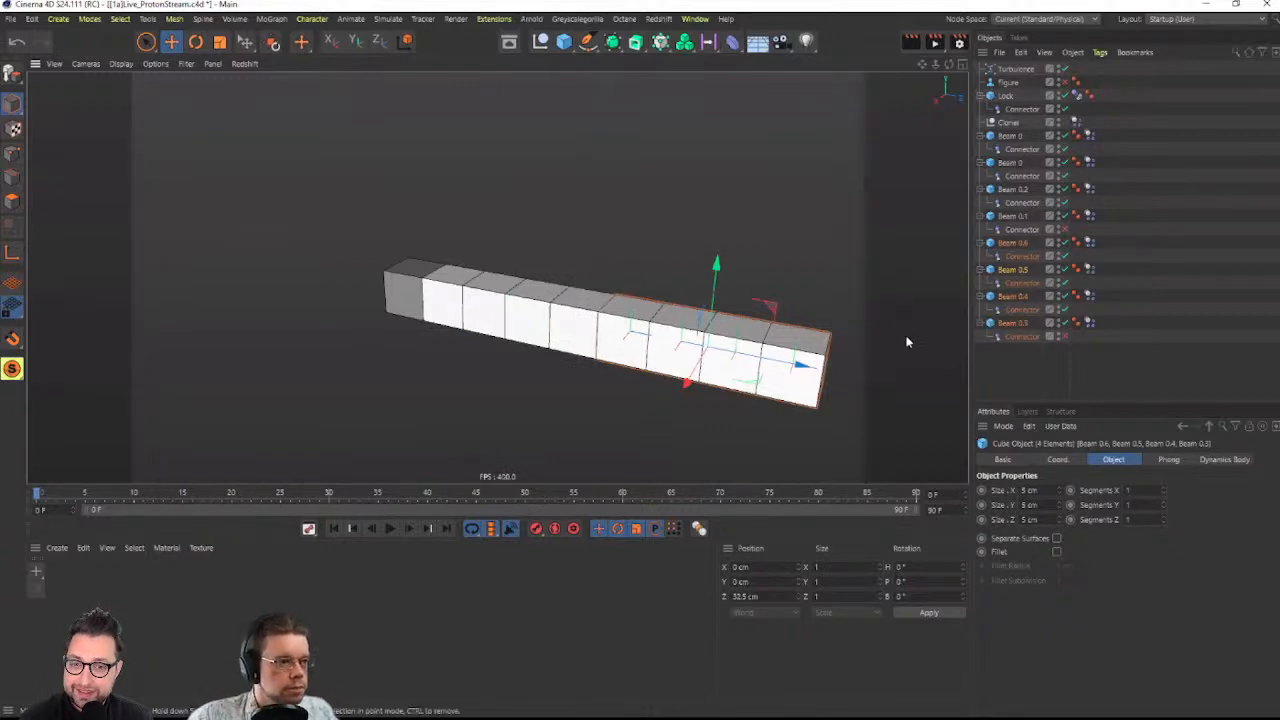
Enable Beam 0.1's Connector with Object B set to Beam 0.6, and test-play and rewind the eight-cube chain under Turbulence
left_click(1028, 228)
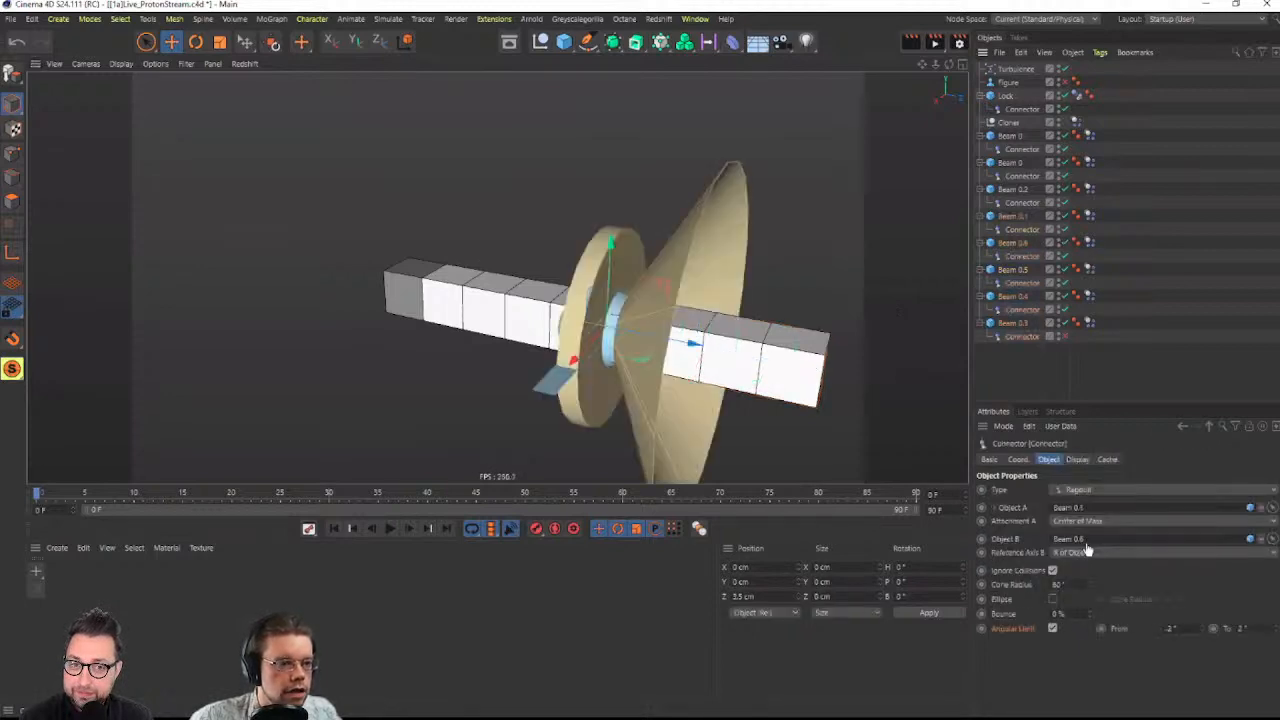
left_click(1033, 364)
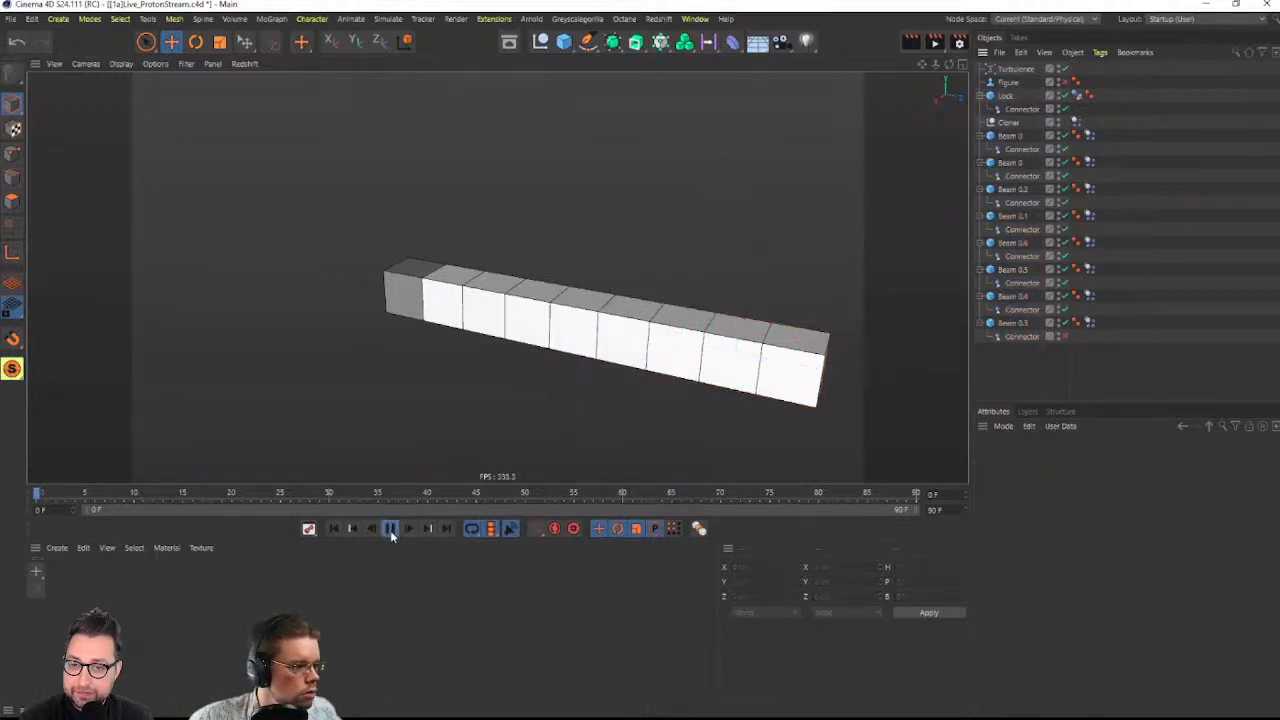
left_click(1015, 69)
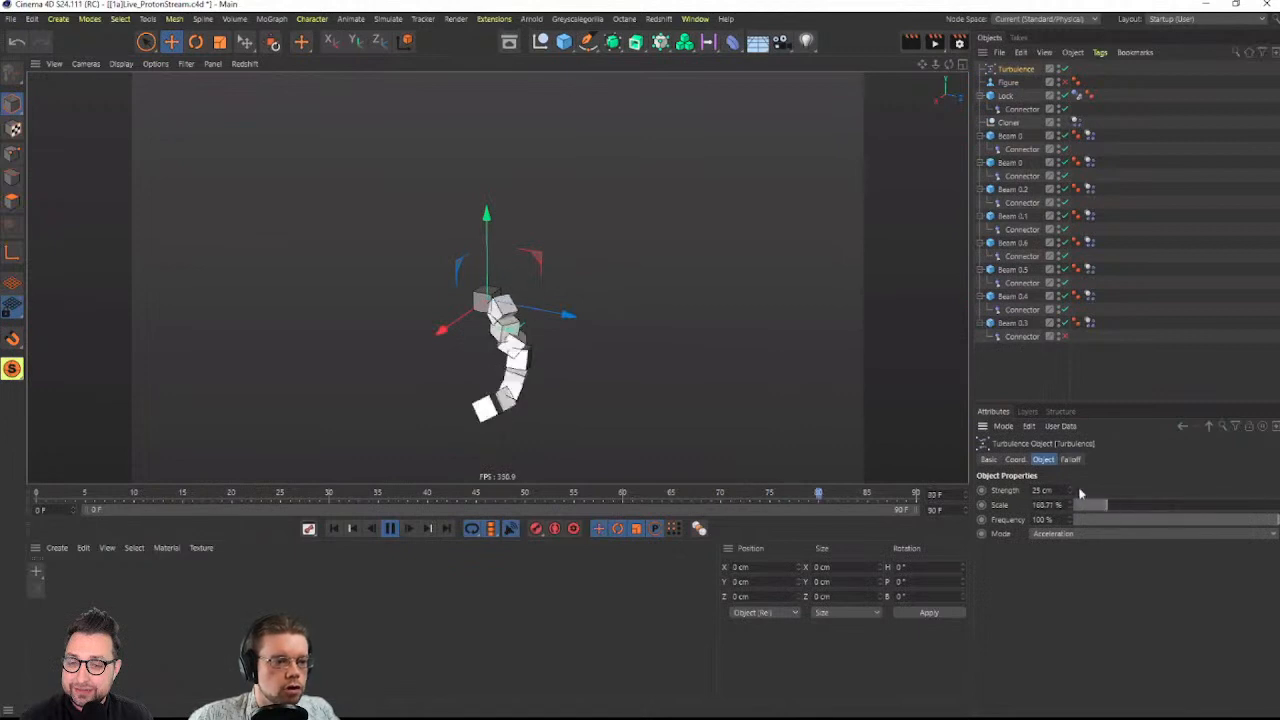
left_click_drag(1056, 490, 1031, 491)
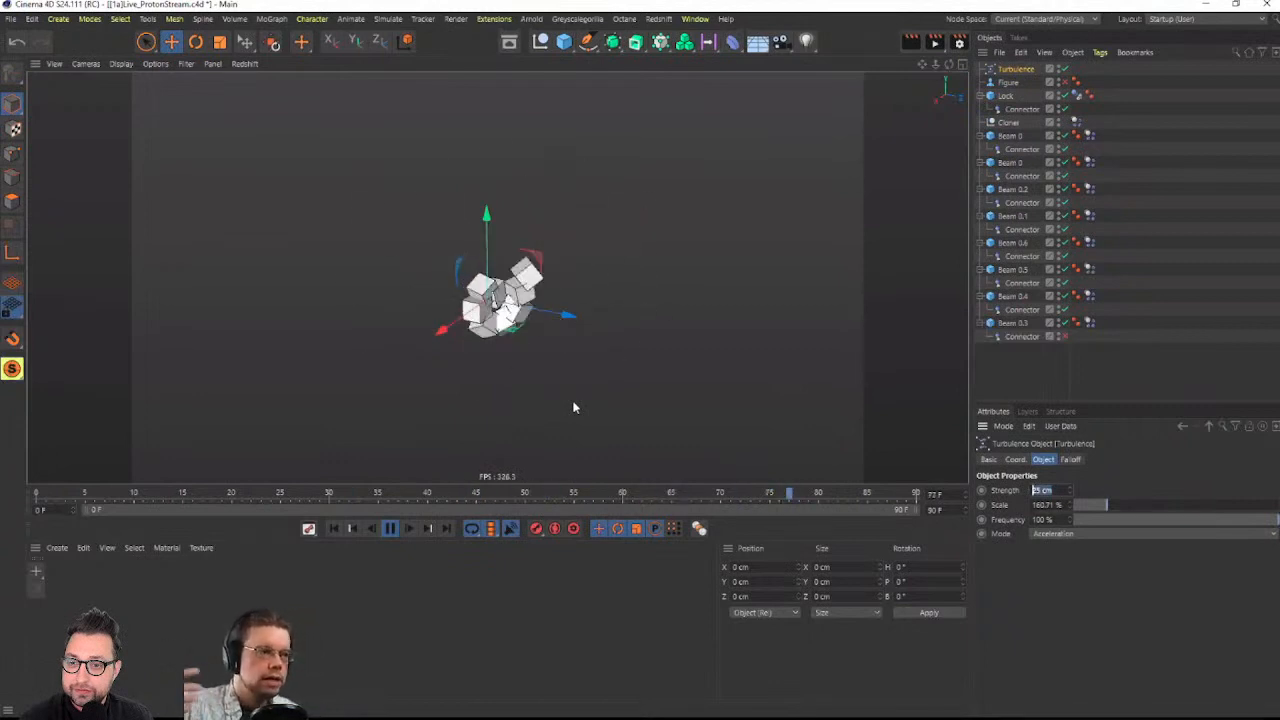
left_click(390, 532)
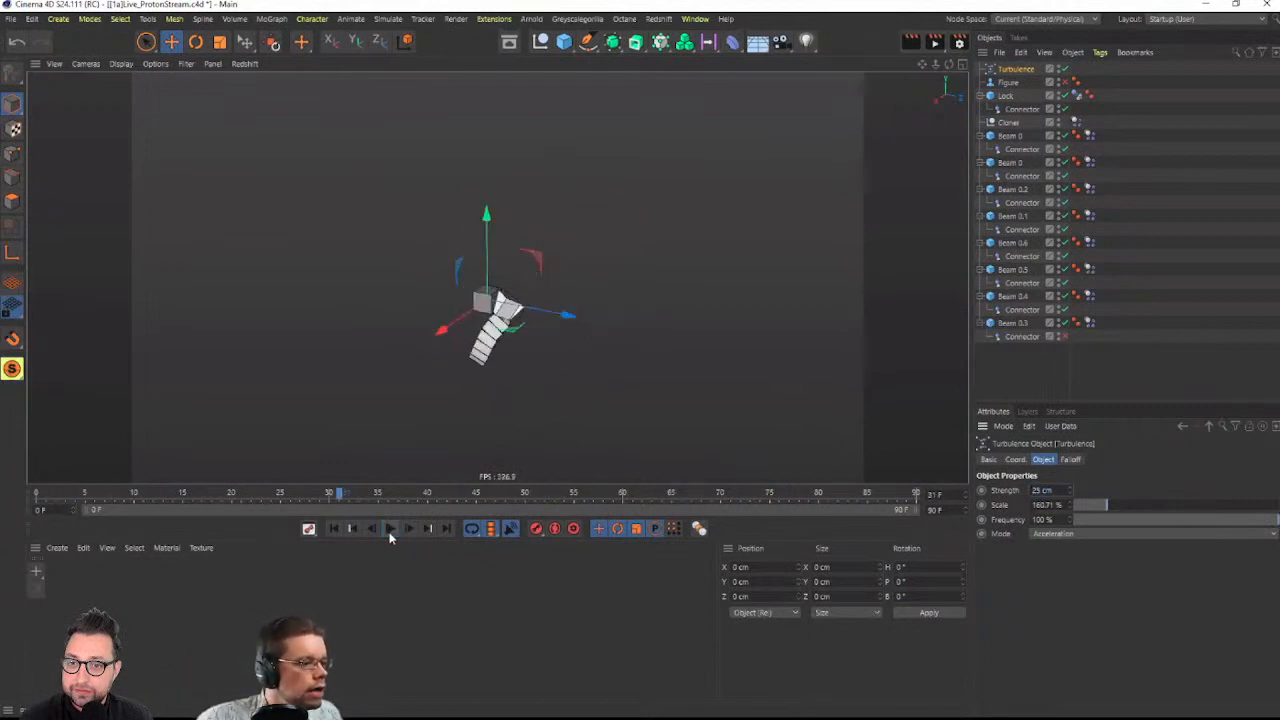
left_click(333, 529)
Delete every beam cube after the first Beam 0, together with their Connectors
left_click(1011, 162)
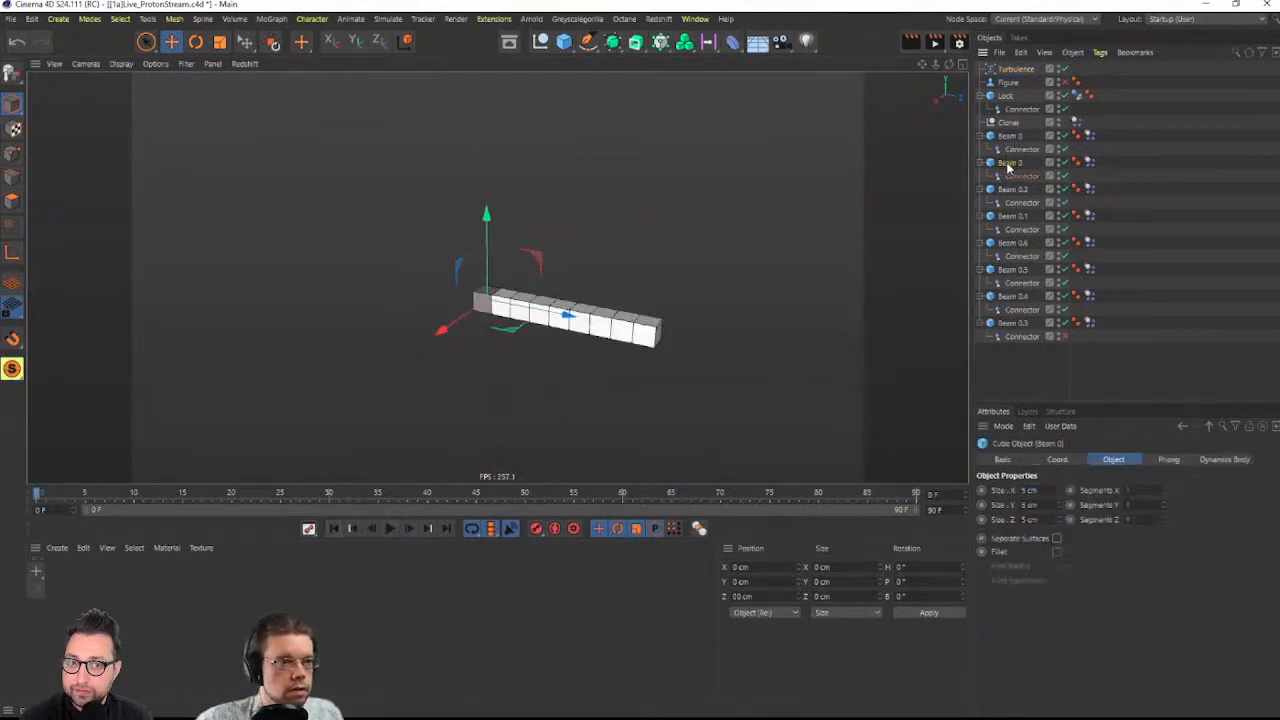
left_click(1003, 322, "shift")
key("Delete")
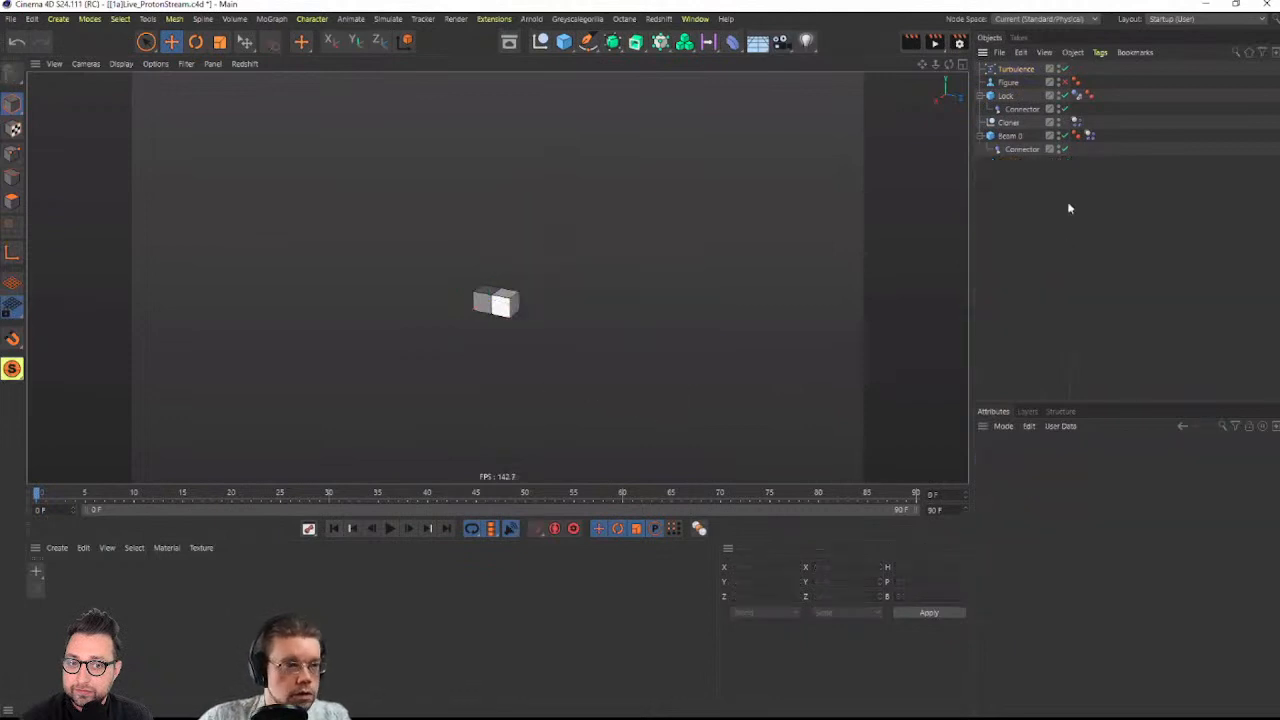
Move Beam 0 with its Connector back under the Cloner and delete its Dynamics Body tag
left_click(1005, 135)
left_click(1097, 138)
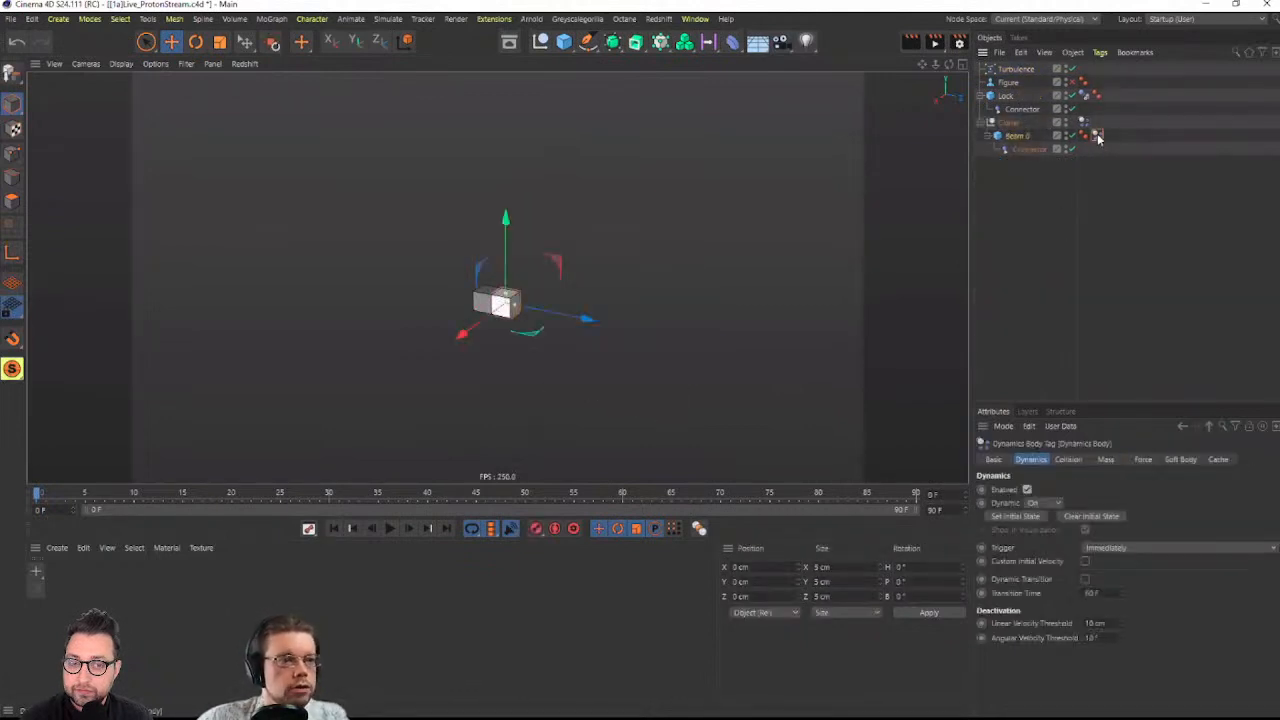
key("Delete")
left_click(1016, 136)
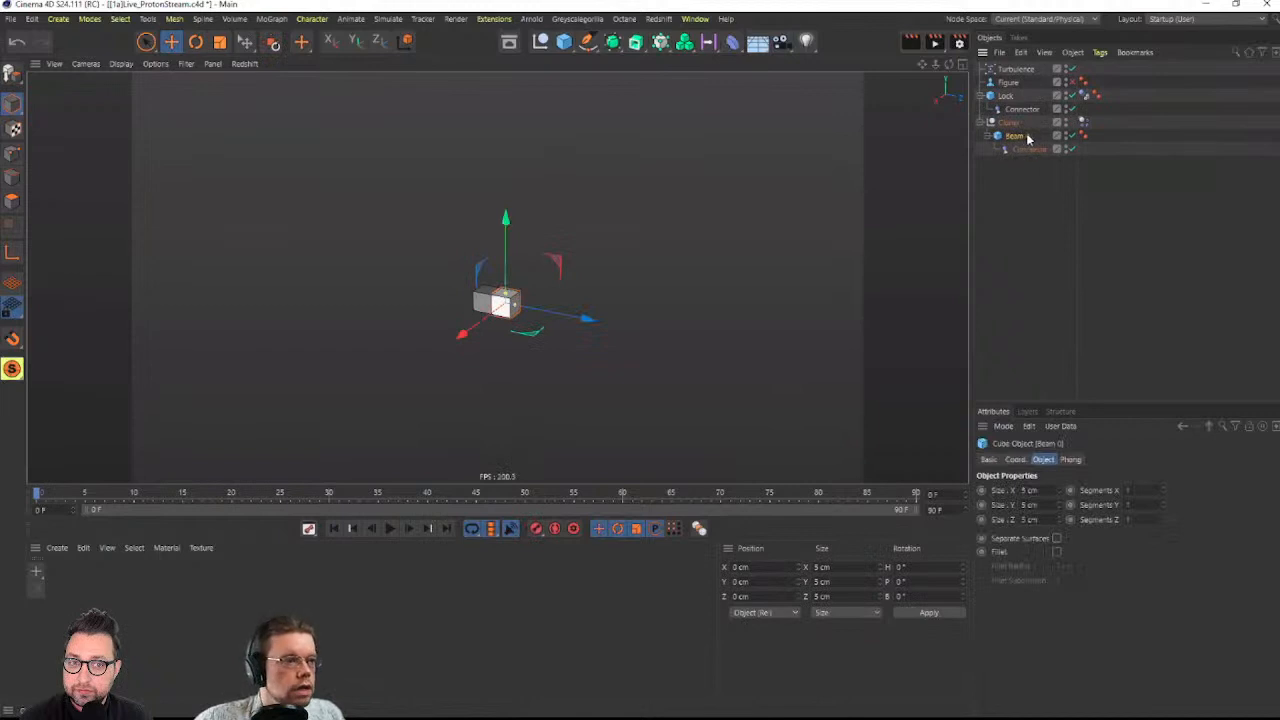
Undo the deletions and the manual chain building, back to Beam 0 sitting inside the converted Cloner with one copy outside it
key("ctrl+z")
key("ctrl+z")
key("ctrl+z")
key("ctrl+z")
key("ctrl+z")
key("ctrl+z")
key("ctrl+z")
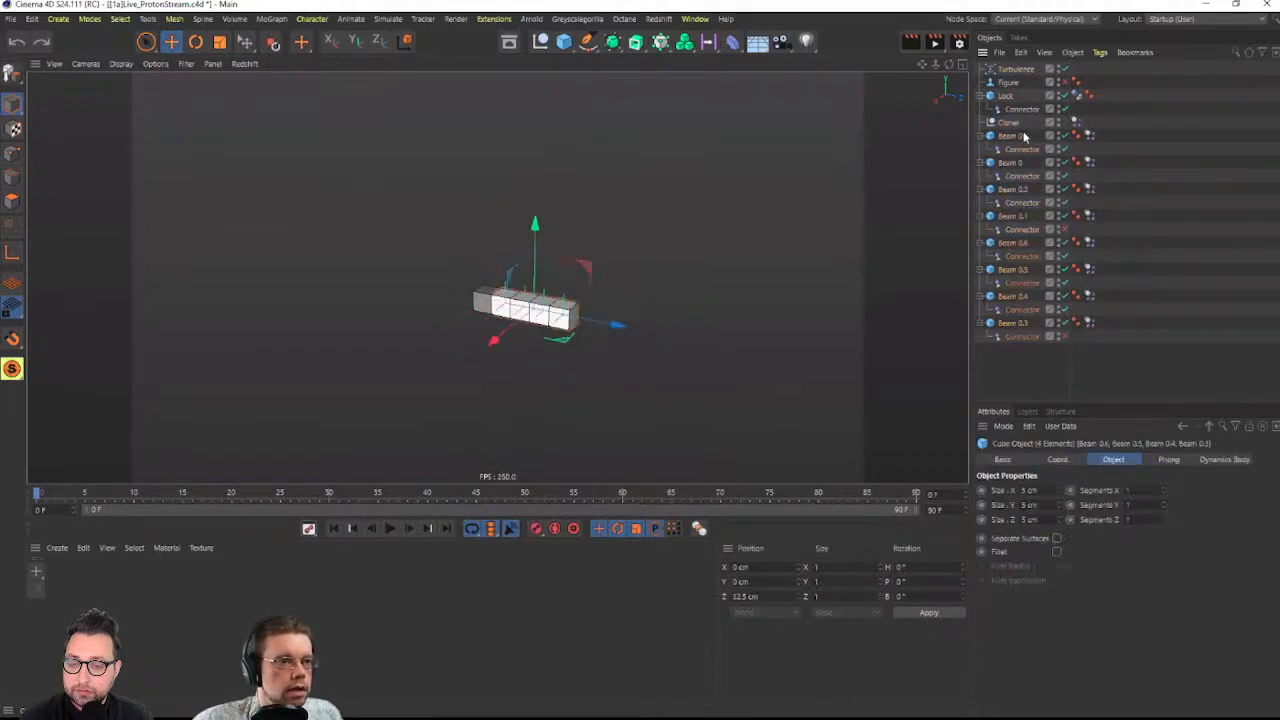
key("ctrl+z")
key("ctrl+z")
key("ctrl+z")
key("ctrl+z")
key("ctrl+z")
key("ctrl+z")
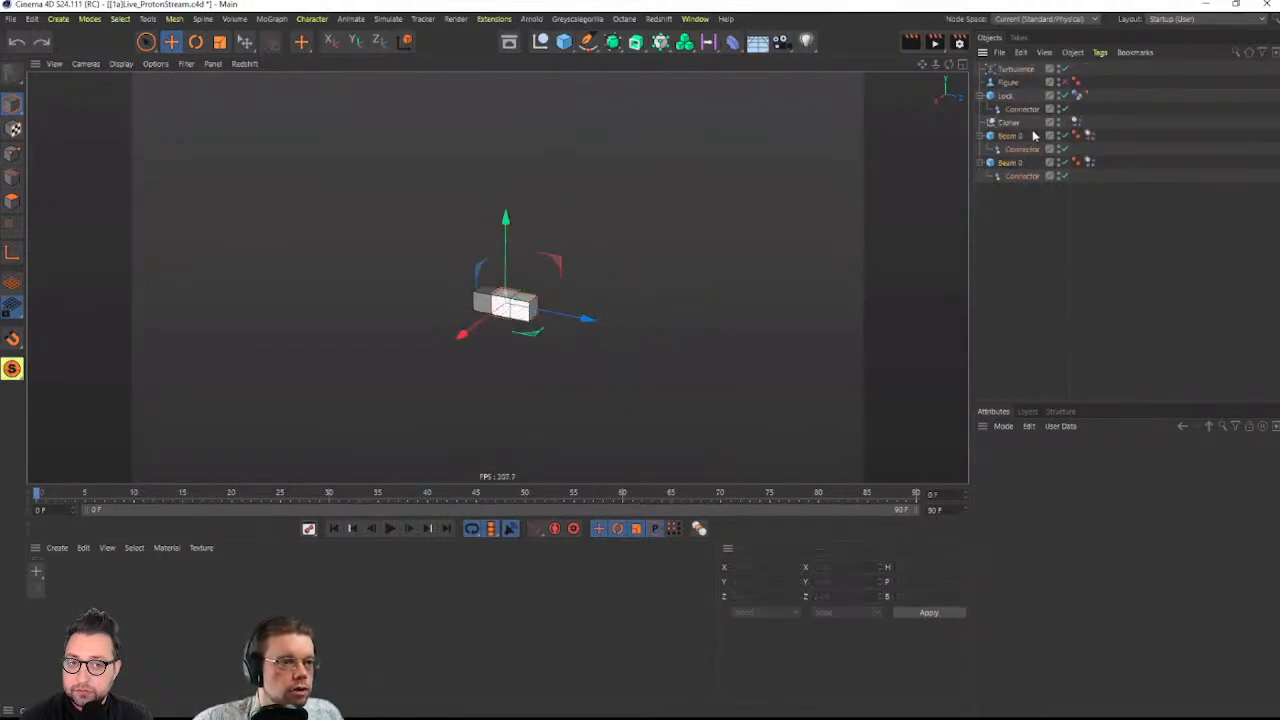
key("ctrl+z")
key("ctrl+z")
key("ctrl+z")
key("ctrl+z")
key("ctrl+z")
key("ctrl+z")
key("ctrl+z")
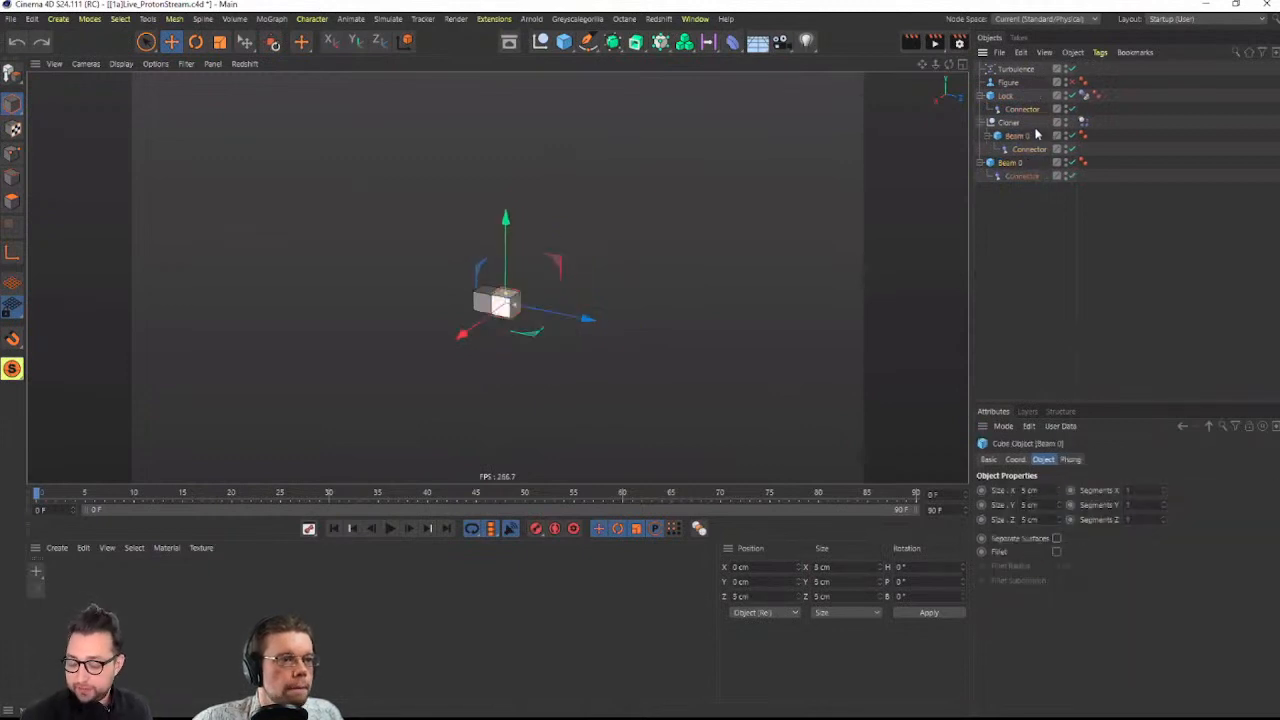
Step further back through the history until the live linear Cloner with the single Beam and its Connector is restored
key("ctrl+y")
key("ctrl+y")
key("ctrl+y")
key("ctrl+y")
key("ctrl+y")
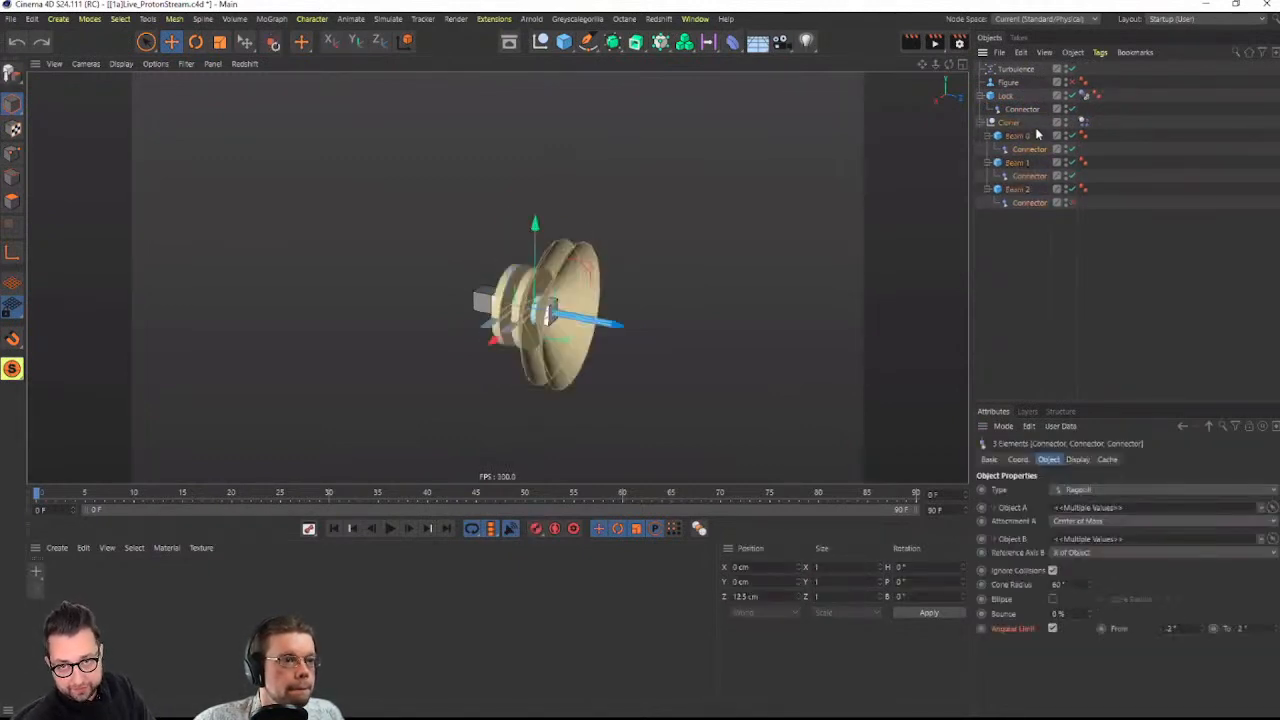
key("ctrl+y")
key("ctrl+y")
key("ctrl+y")
key("ctrl+y")
key("ctrl+y")
key("ctrl+y")
key("ctrl+y")
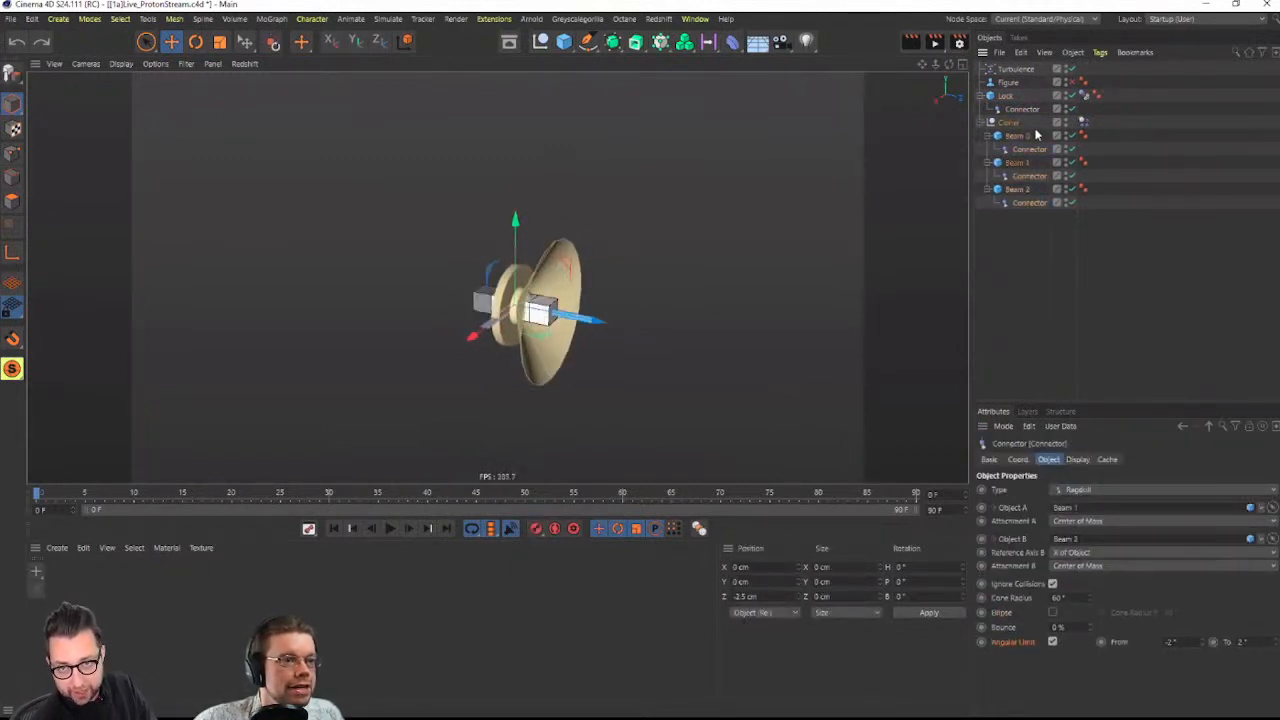
key("ctrl+z")
key("ctrl+z")
key("ctrl+z")
key("ctrl+z")
key("ctrl+z")
key("ctrl+z")
key("ctrl+z")
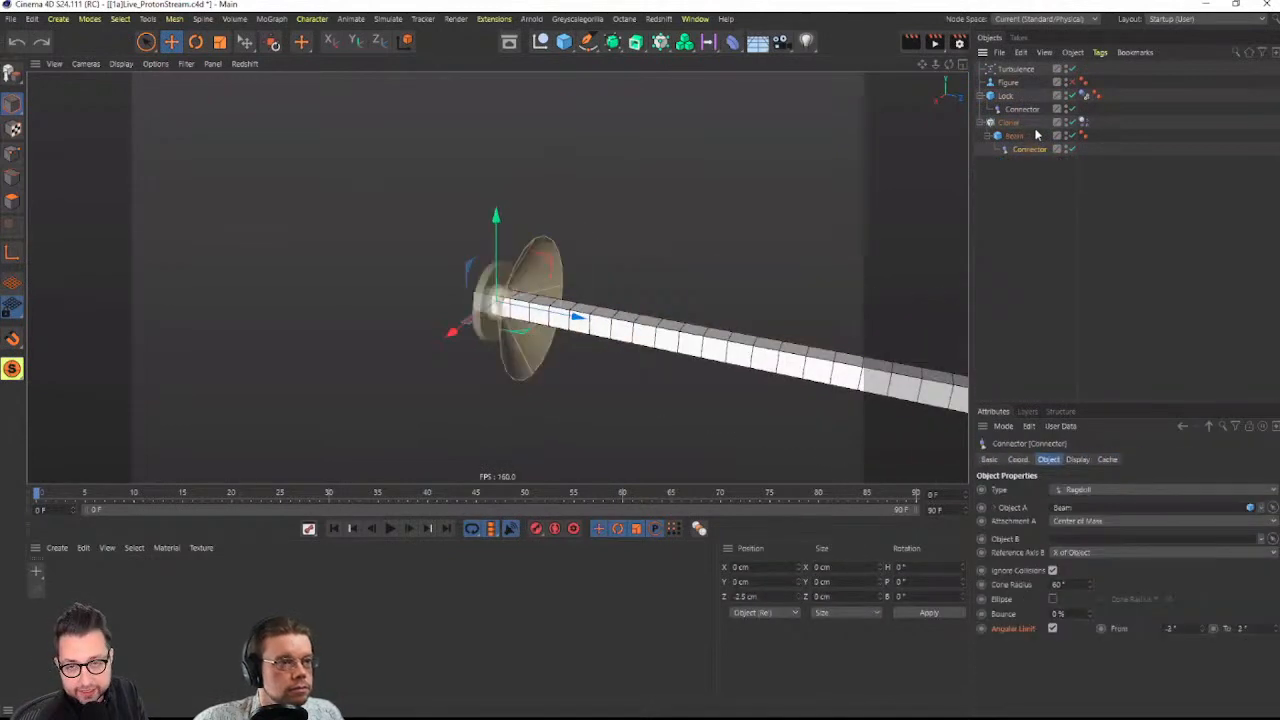
key("ctrl+z")
key("ctrl+z")
key("ctrl+z")
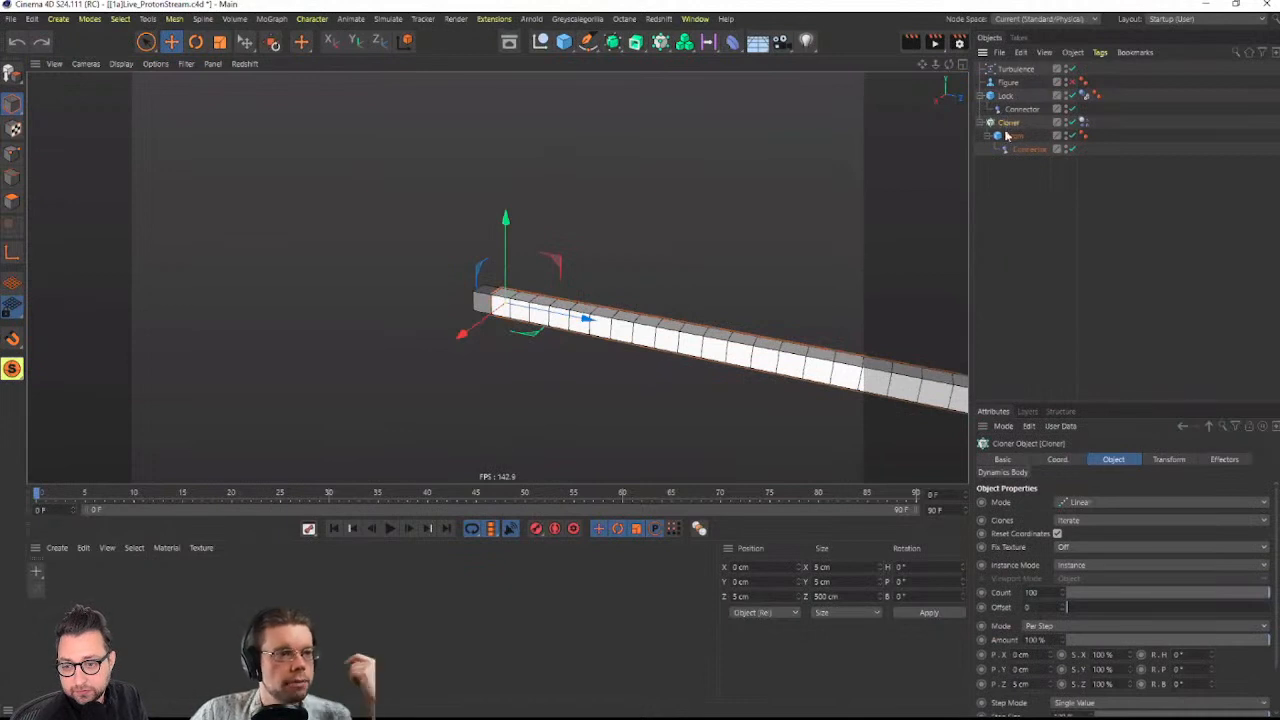
Create a Null below Lock in the hierarchy and make the Cloner its child
left_click(541, 42)
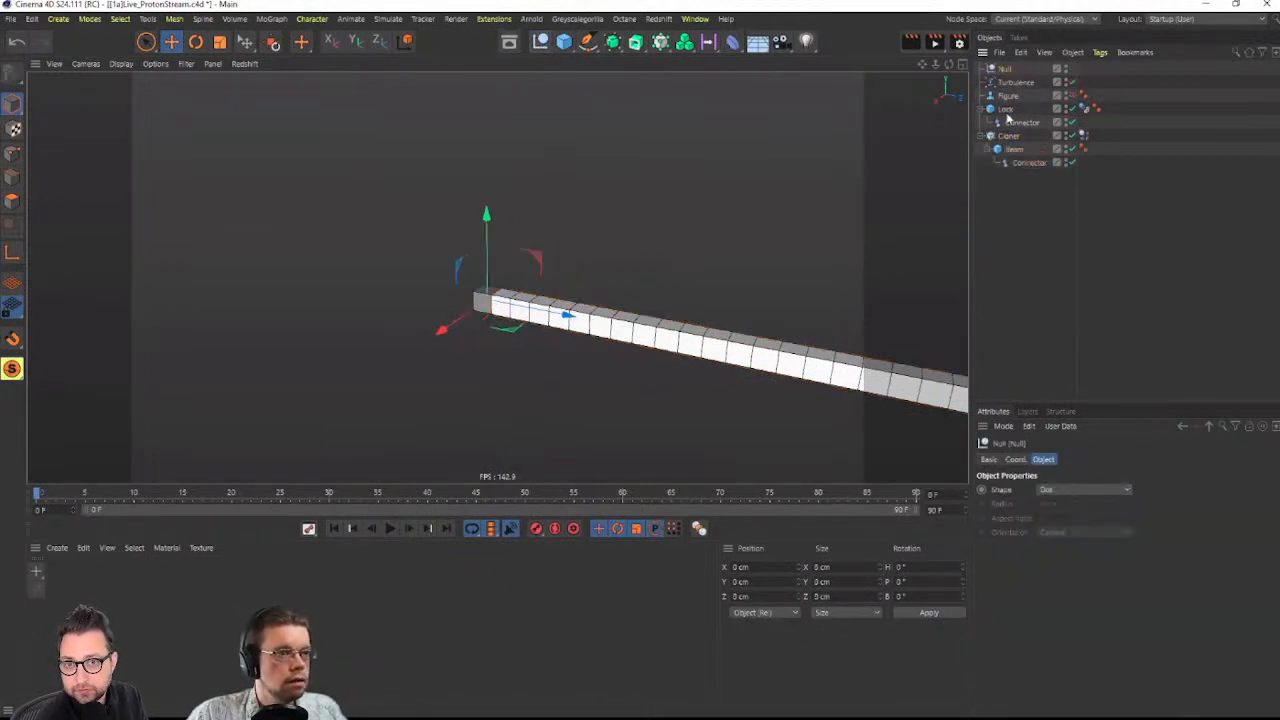
left_click_drag(1005, 57, 1005, 70)
left_click_drag(1005, 70, 997, 194)
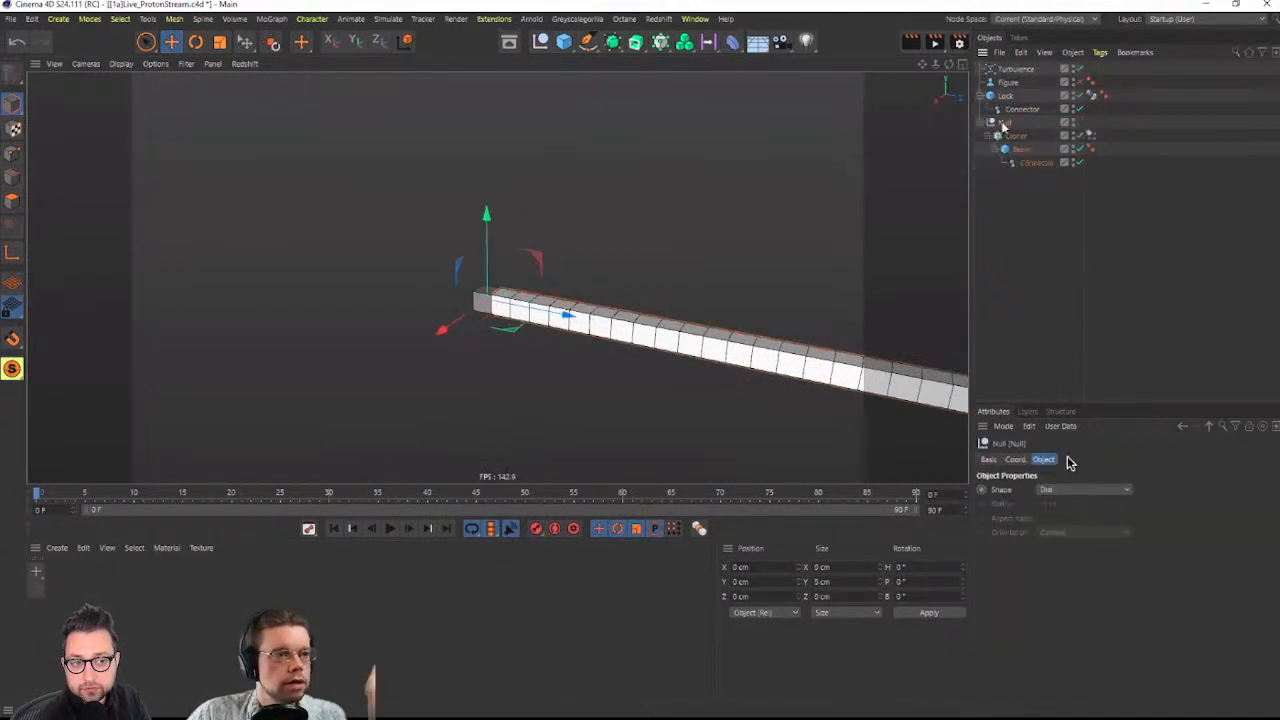
Add an XPresso tag to the Null that holds the Cloner
right_click(1003, 124)
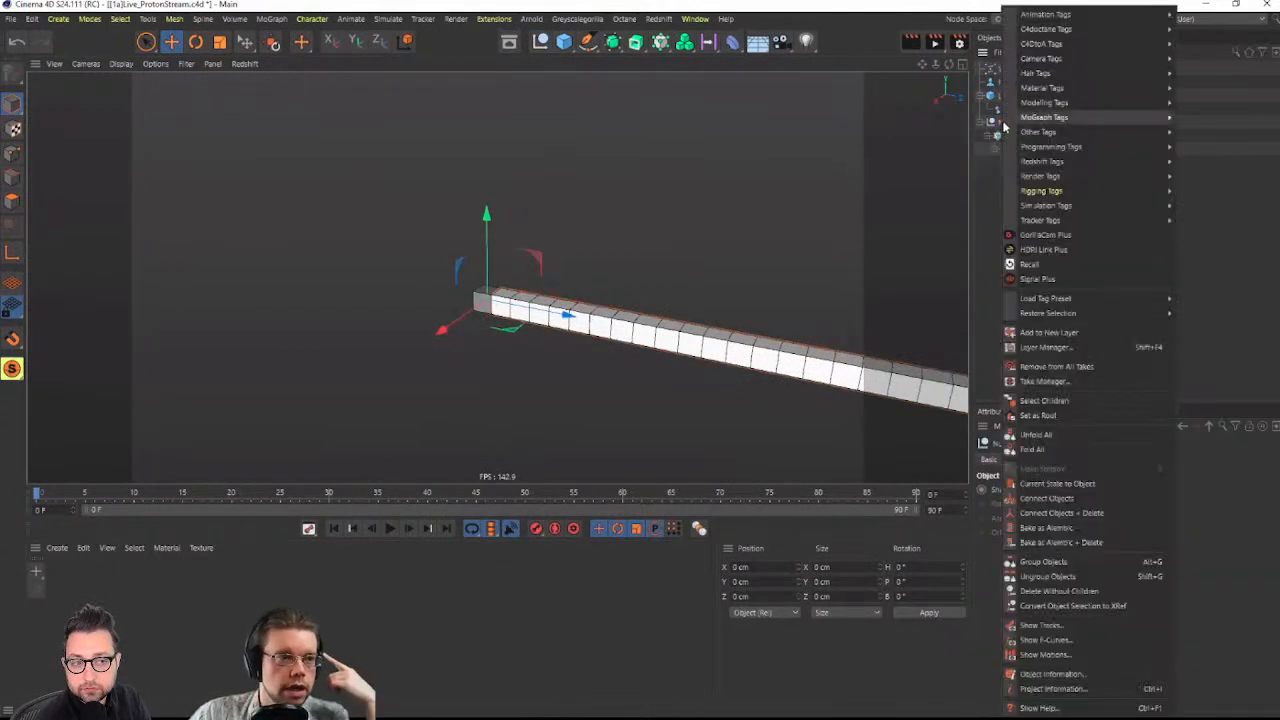
mouse_move(1078, 185)
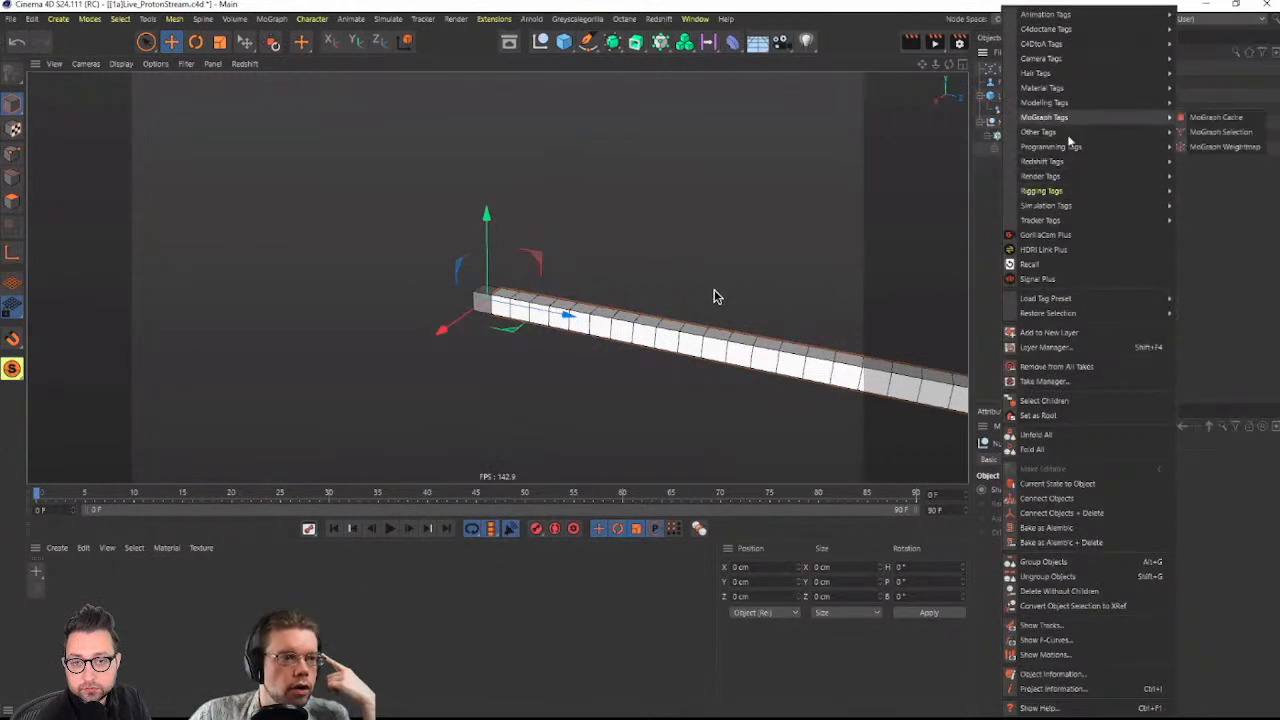
mouse_move(1070, 148)
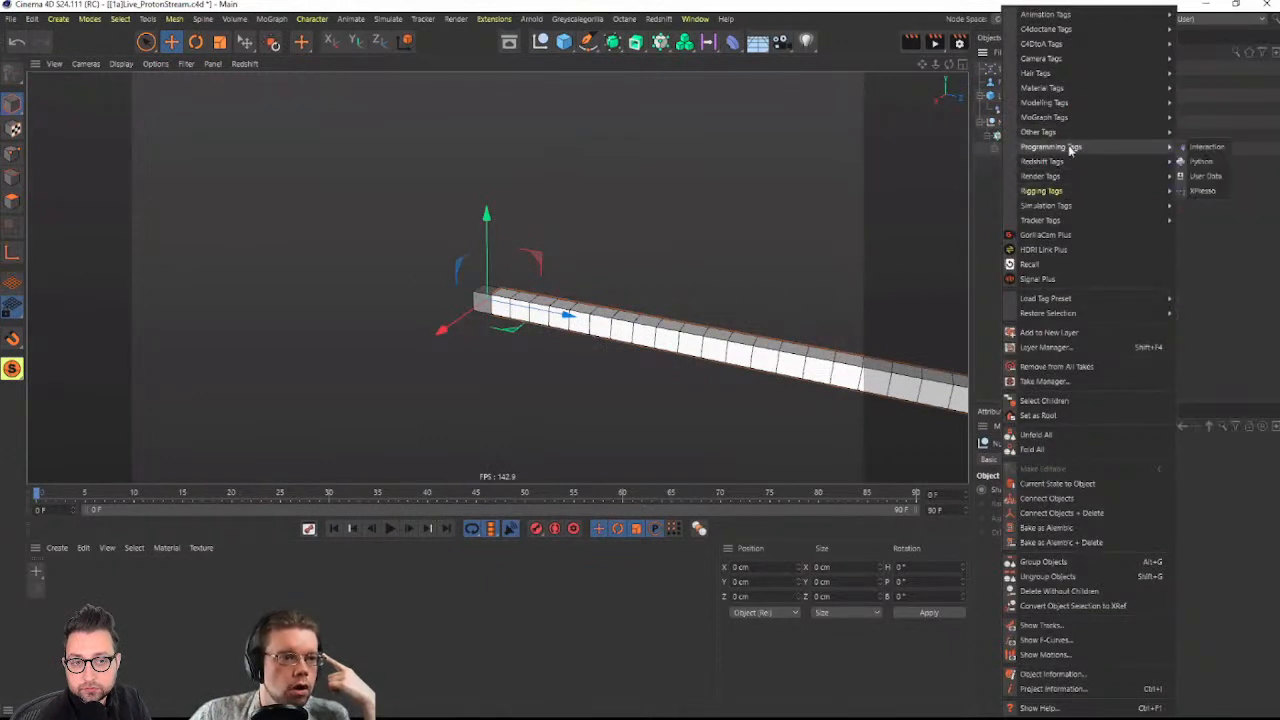
left_click(1200, 190)
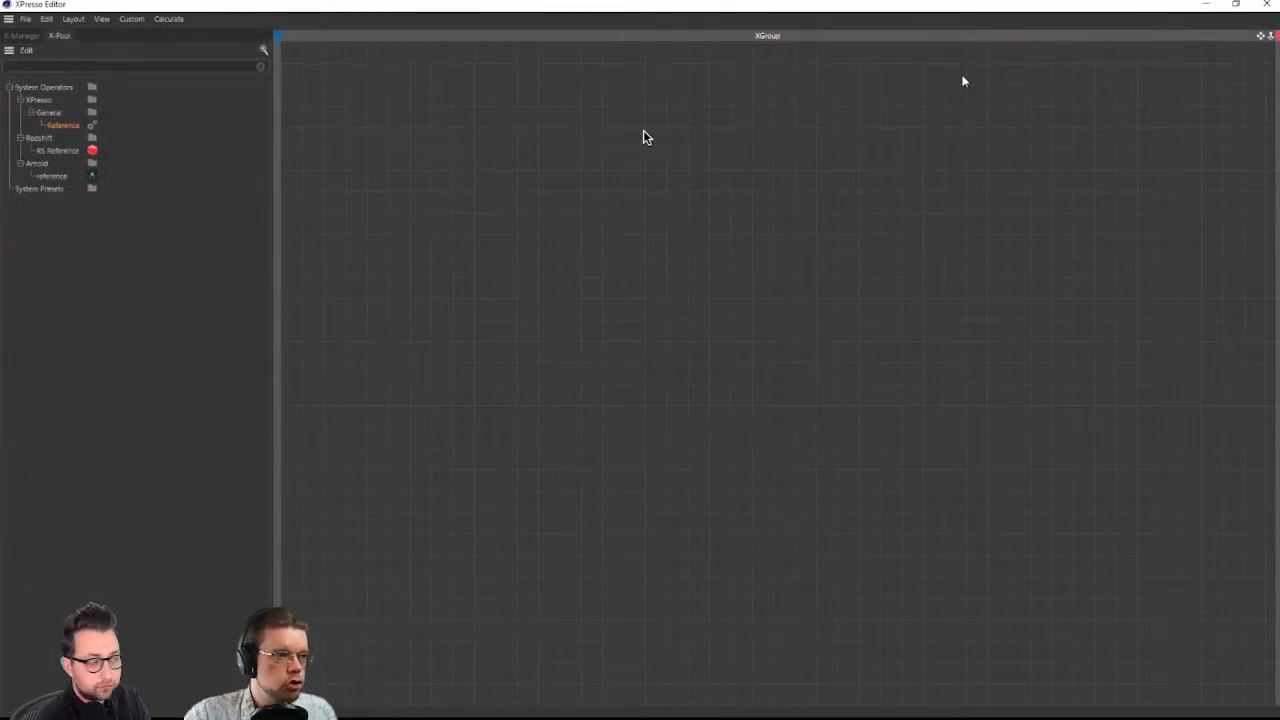
Restore the maximized XPresso Editor to a smaller window and arrange it so the object hierarchy and attributes stay accessible
double_click(909, 12)
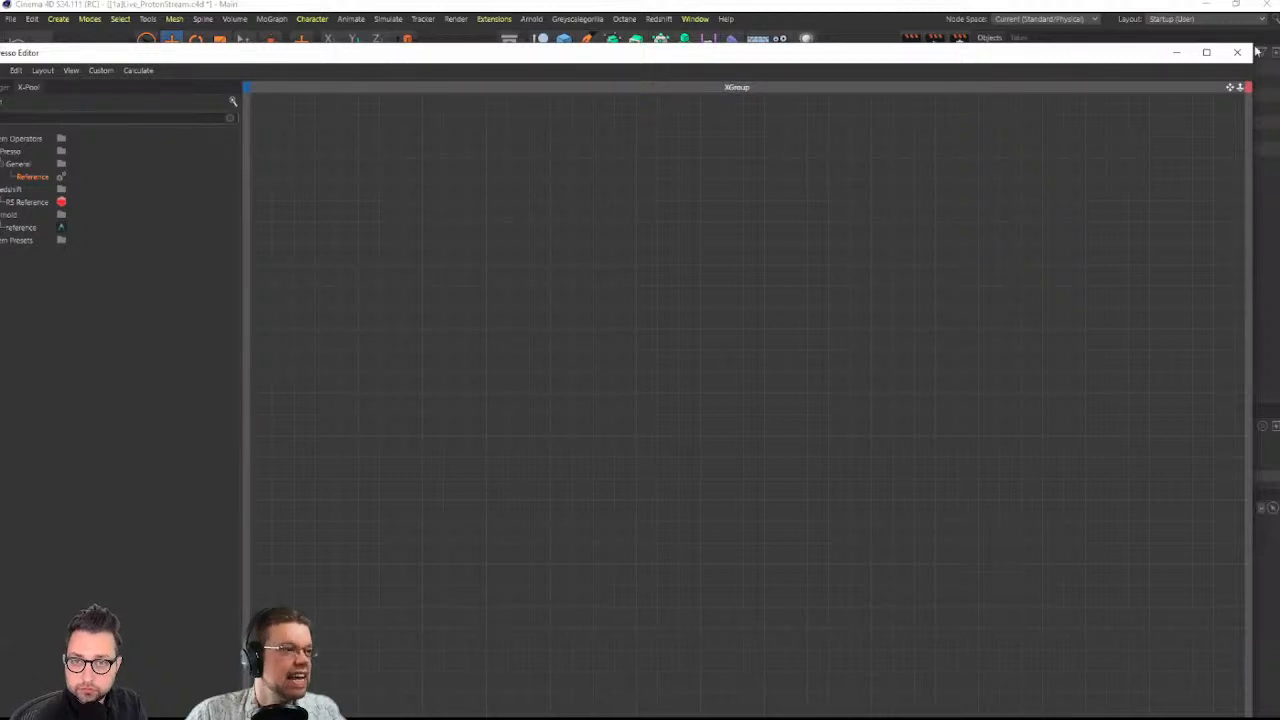
left_click_drag(1180, 52, 851, 91)
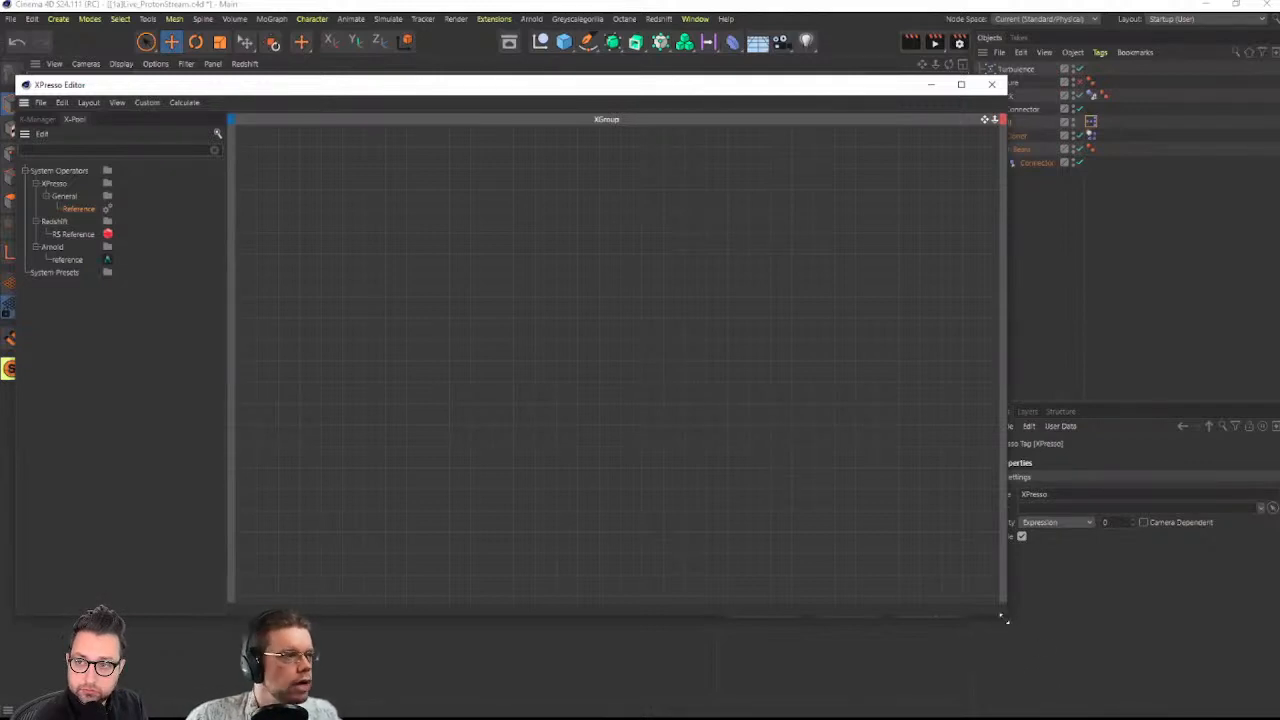
left_click_drag(1005, 620, 850, 637)
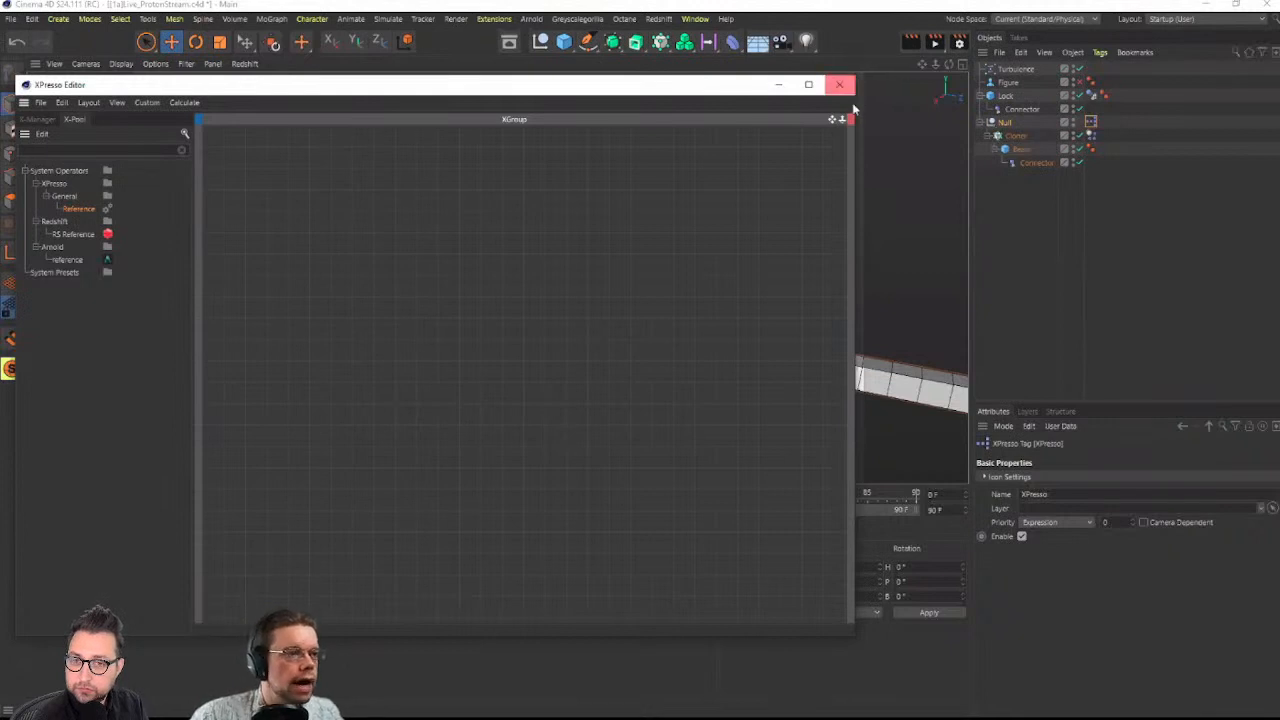
left_click_drag(857, 105, 620, 105)
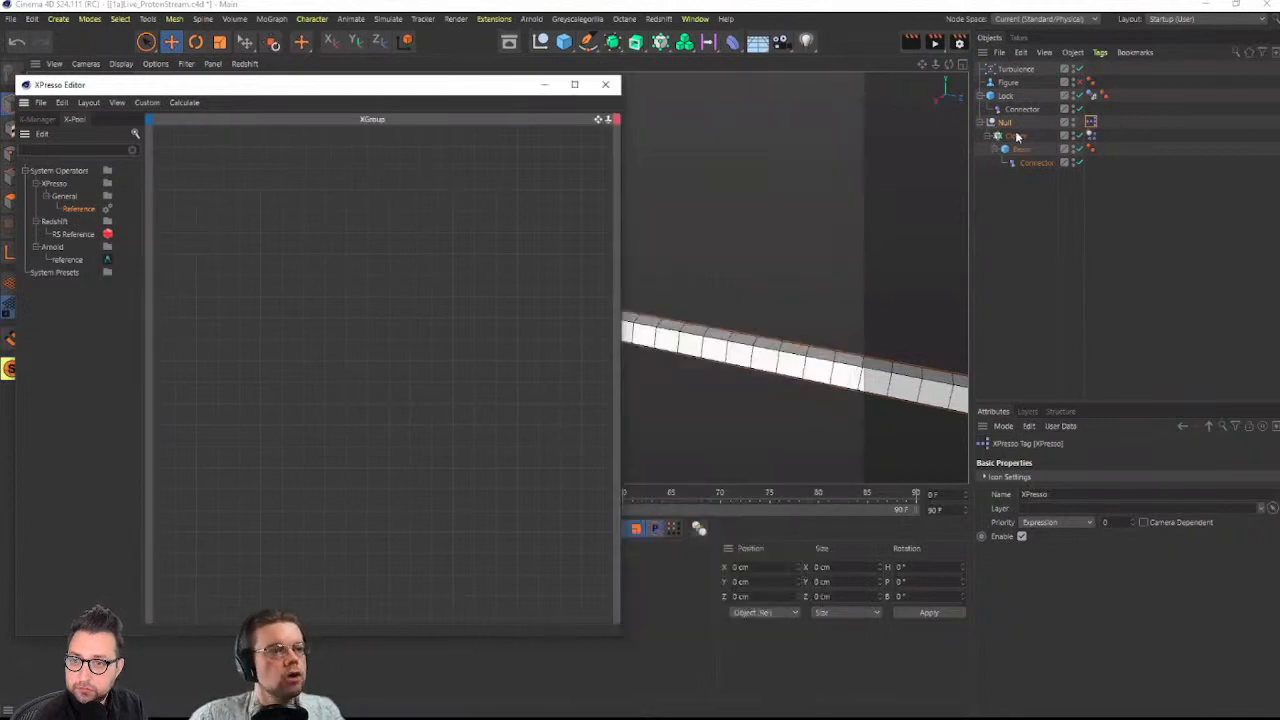
Try the Null as a node in the XPresso graph, and delete that node
left_click_drag(1005, 122, 320, 269)
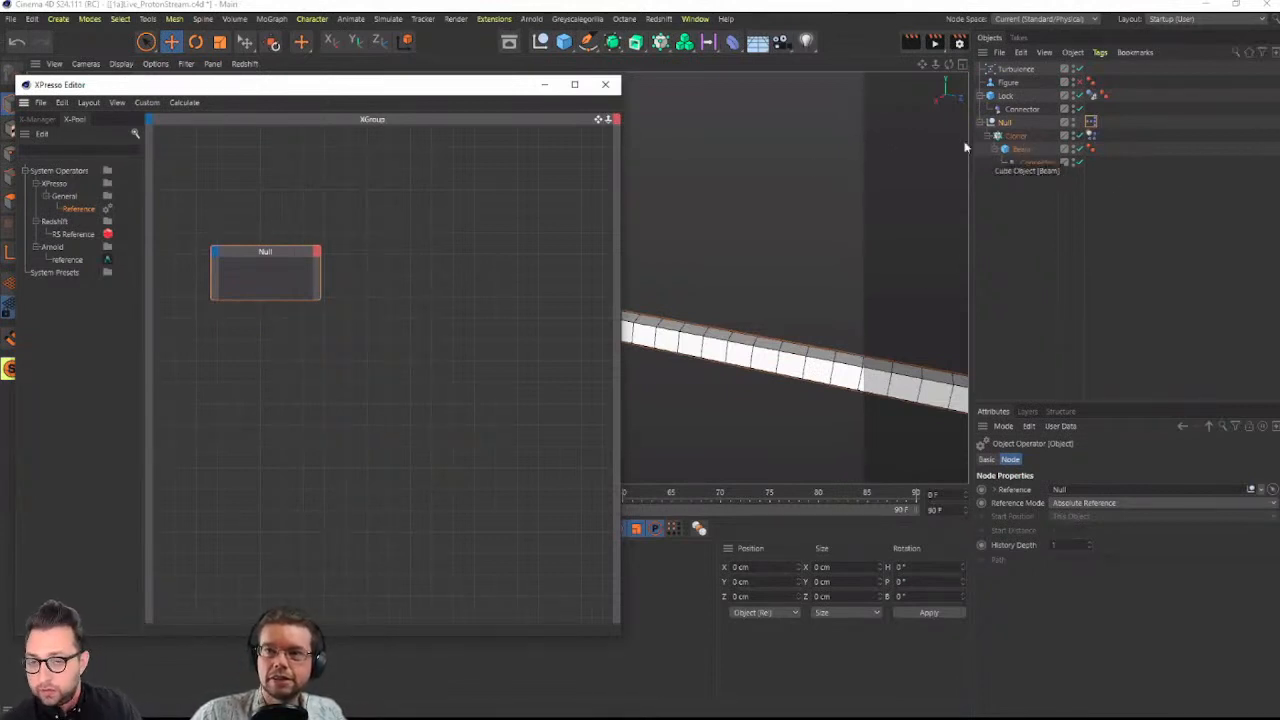
left_click(1005, 122)
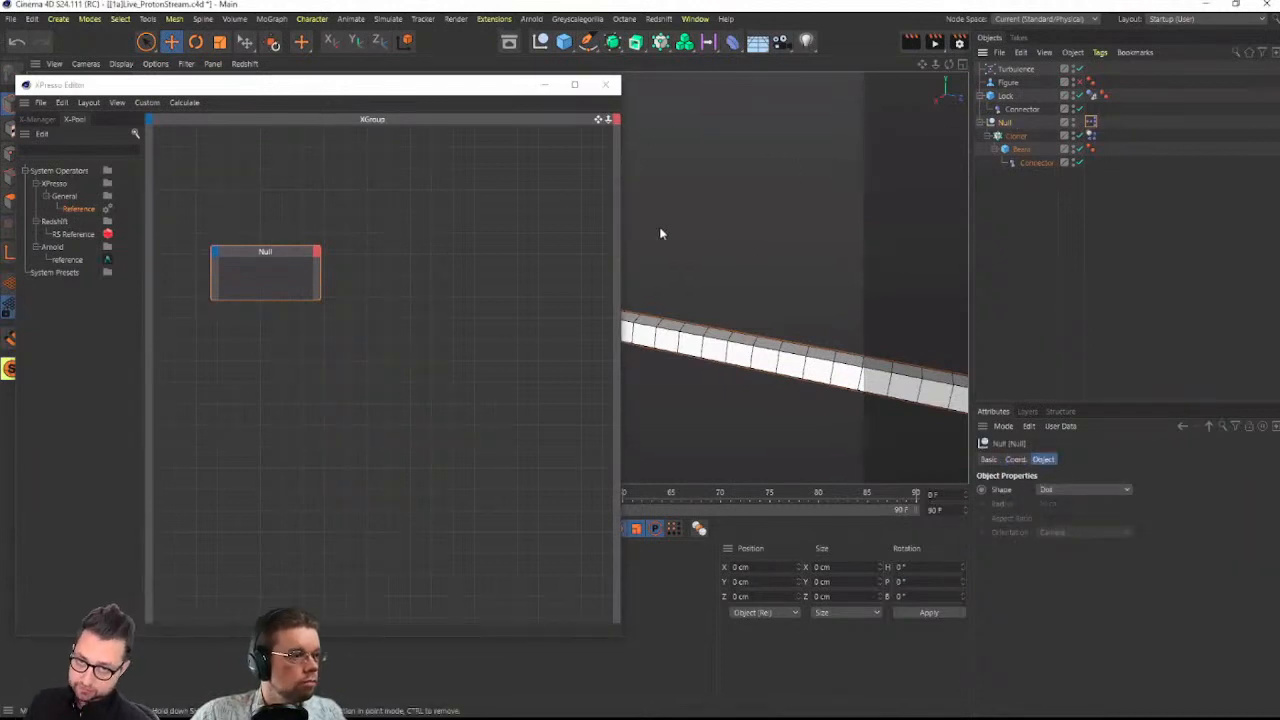
left_click(469, 88)
left_click_drag(469, 88, 453, 67)
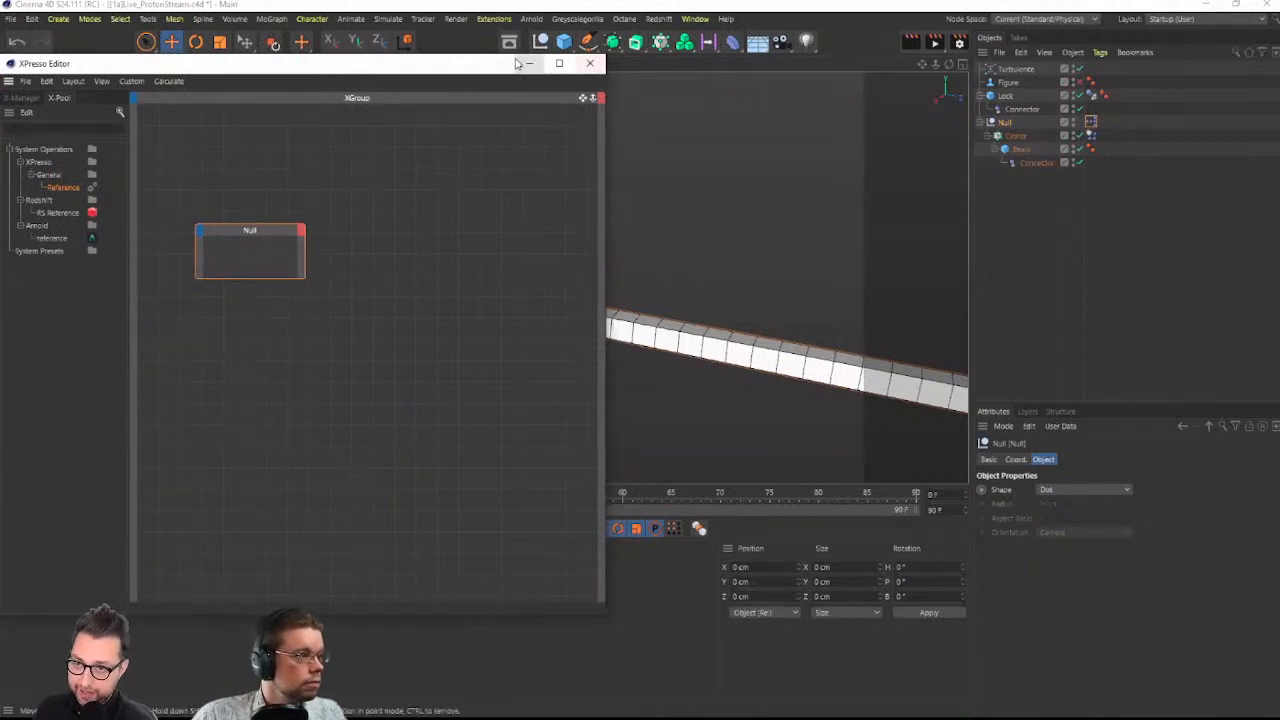
left_click_drag(250, 231, 210, 257)
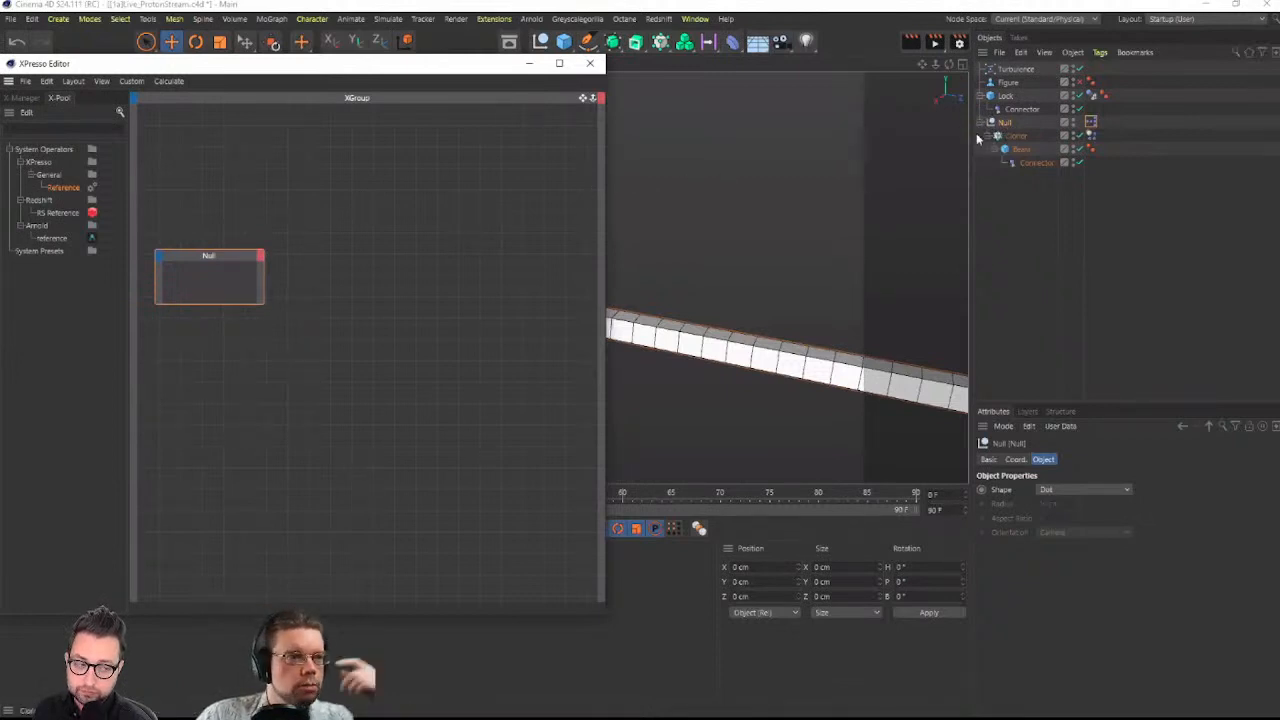
left_click(220, 296)
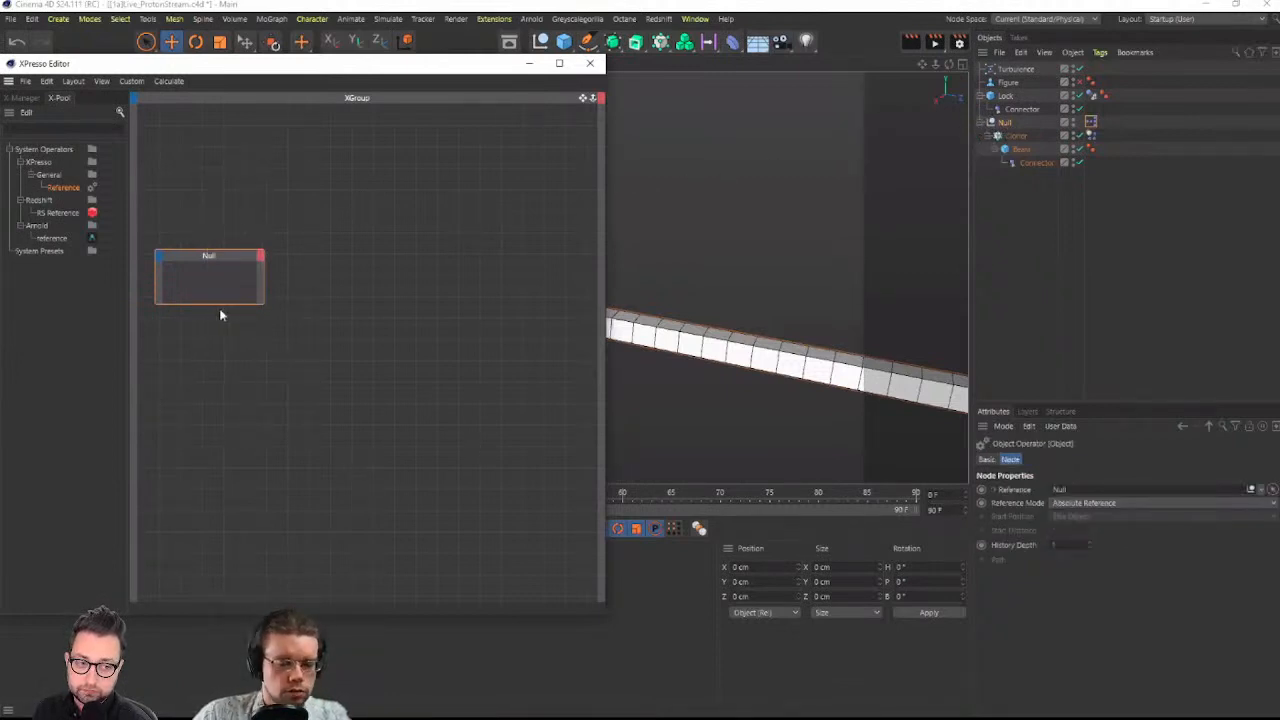
key("Delete")
Find the Hierarchy iterator among the XPresso operators and add it as a node to the empty graph
left_click(54, 129)
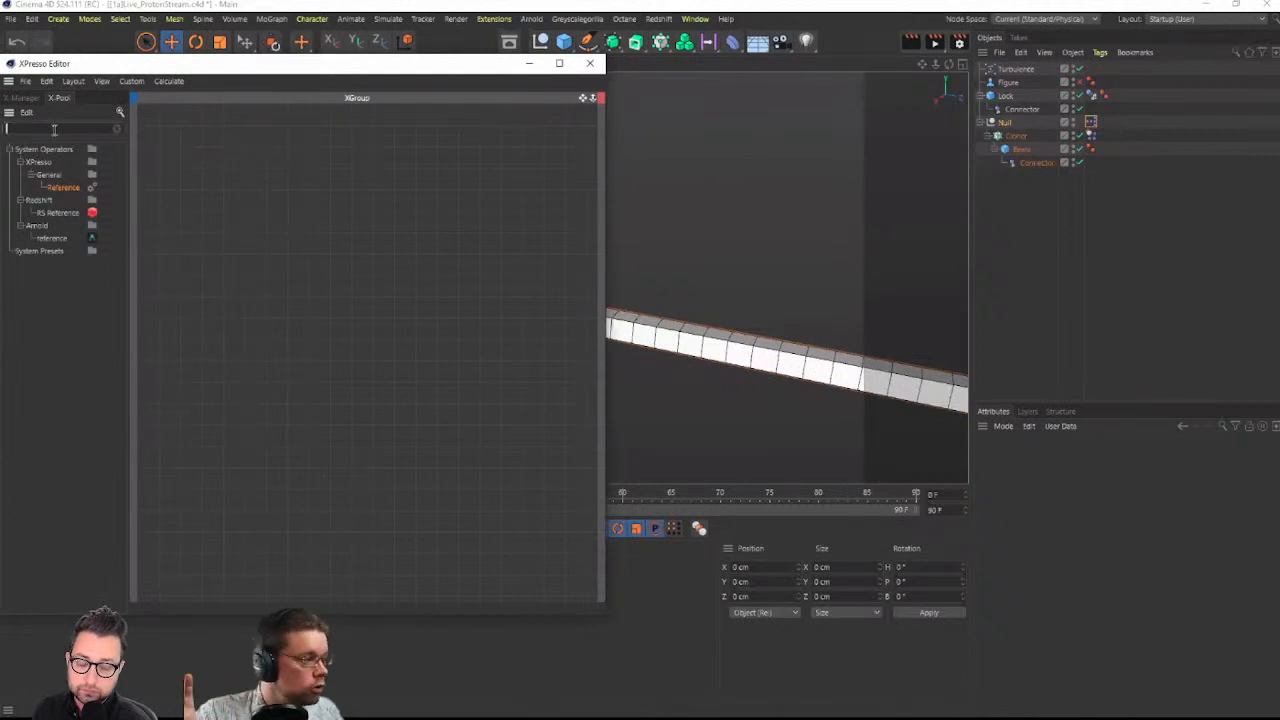
type("hi")
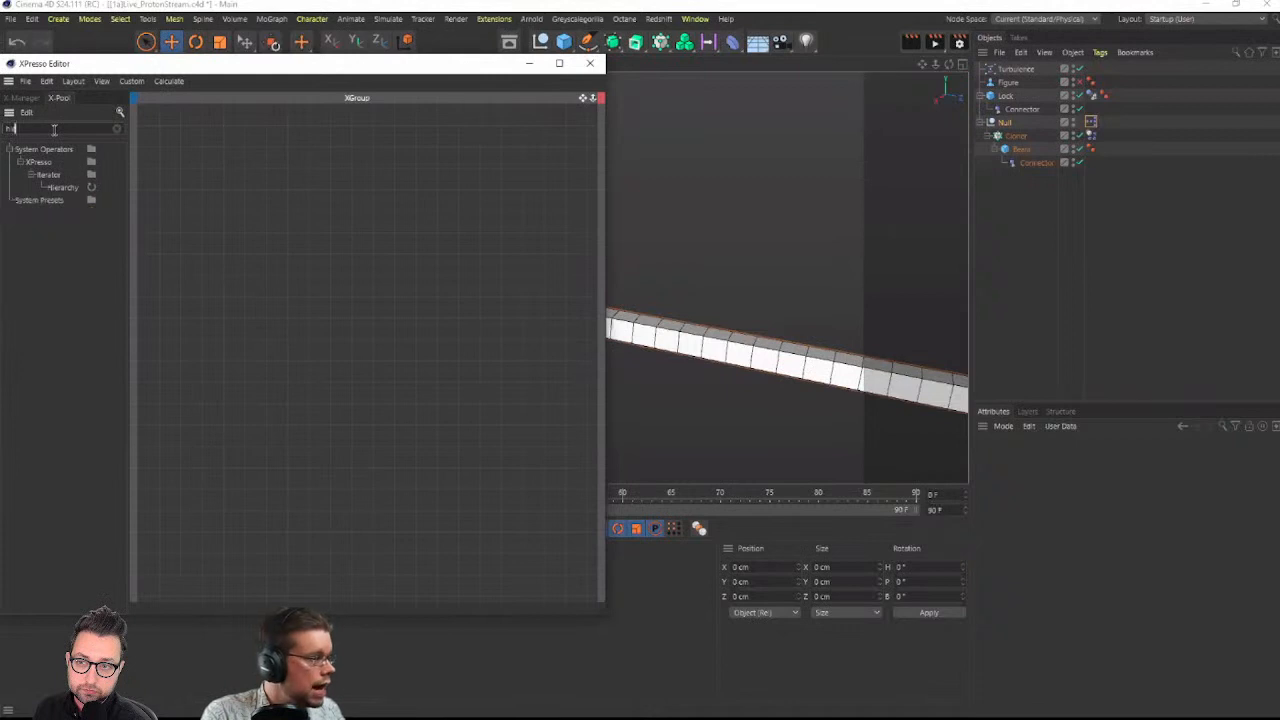
left_click_drag(61, 186, 228, 272)
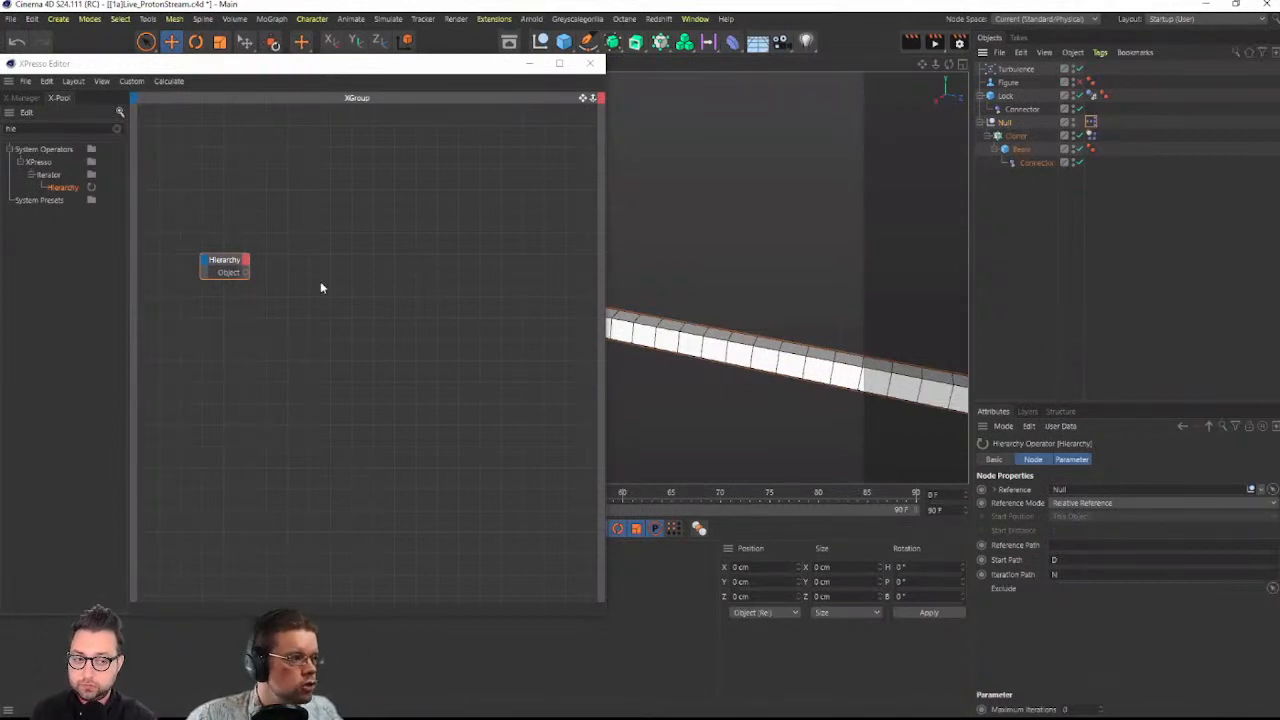
Make the Cloner editable and expand it to expose the individual beams in the hierarchy
left_click(1020, 137)
key("c")
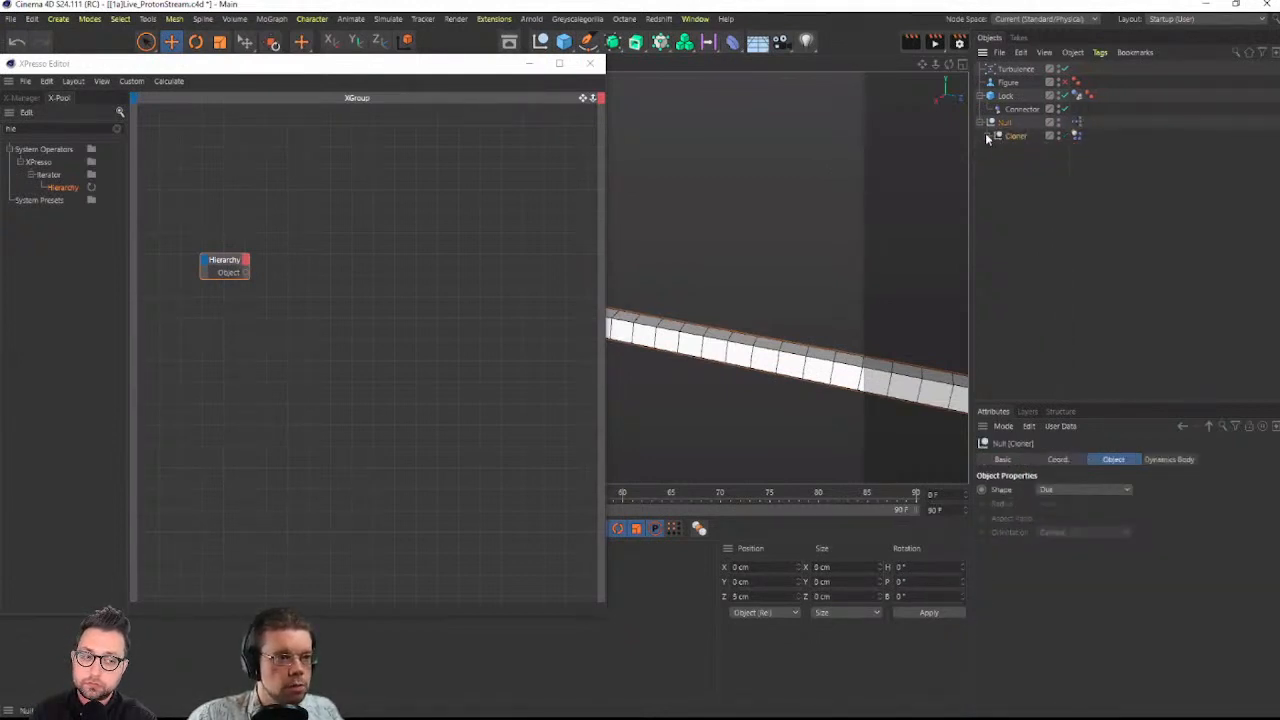
left_click(986, 136)
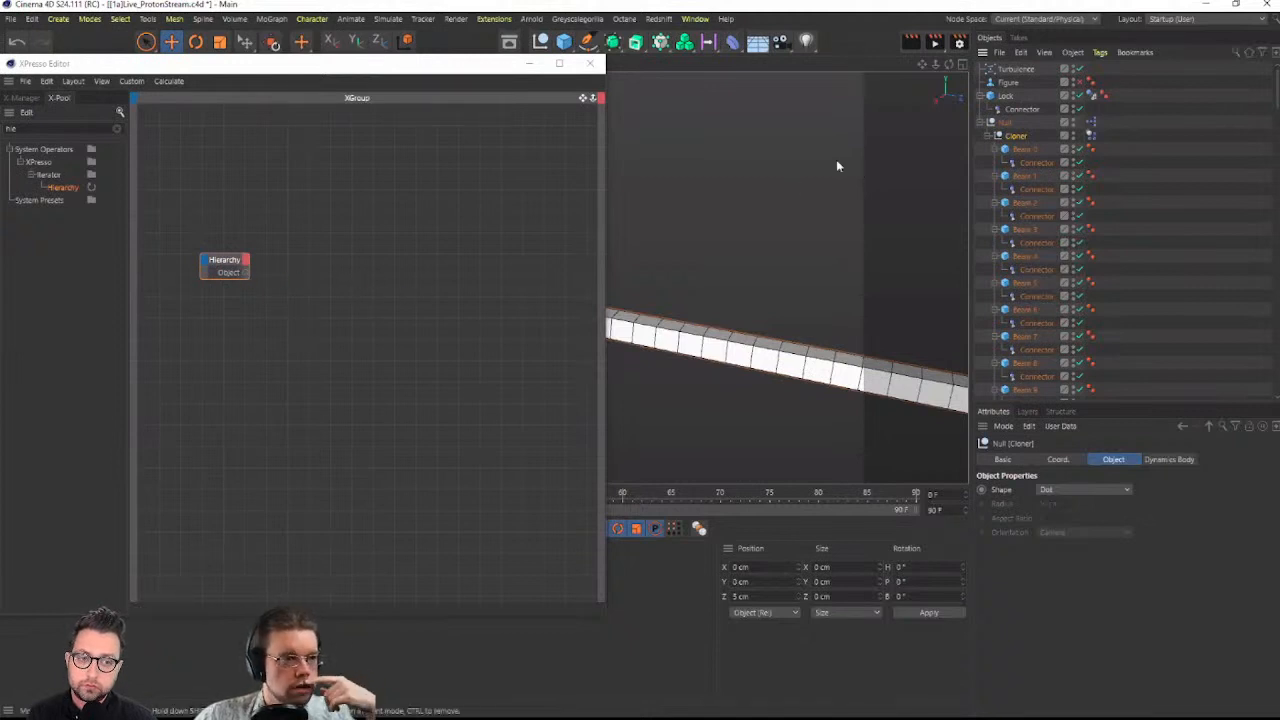
Try a Start Path of DD on the Hierarchy node, and undo it together with the Cloner's conversion
left_click(232, 259)
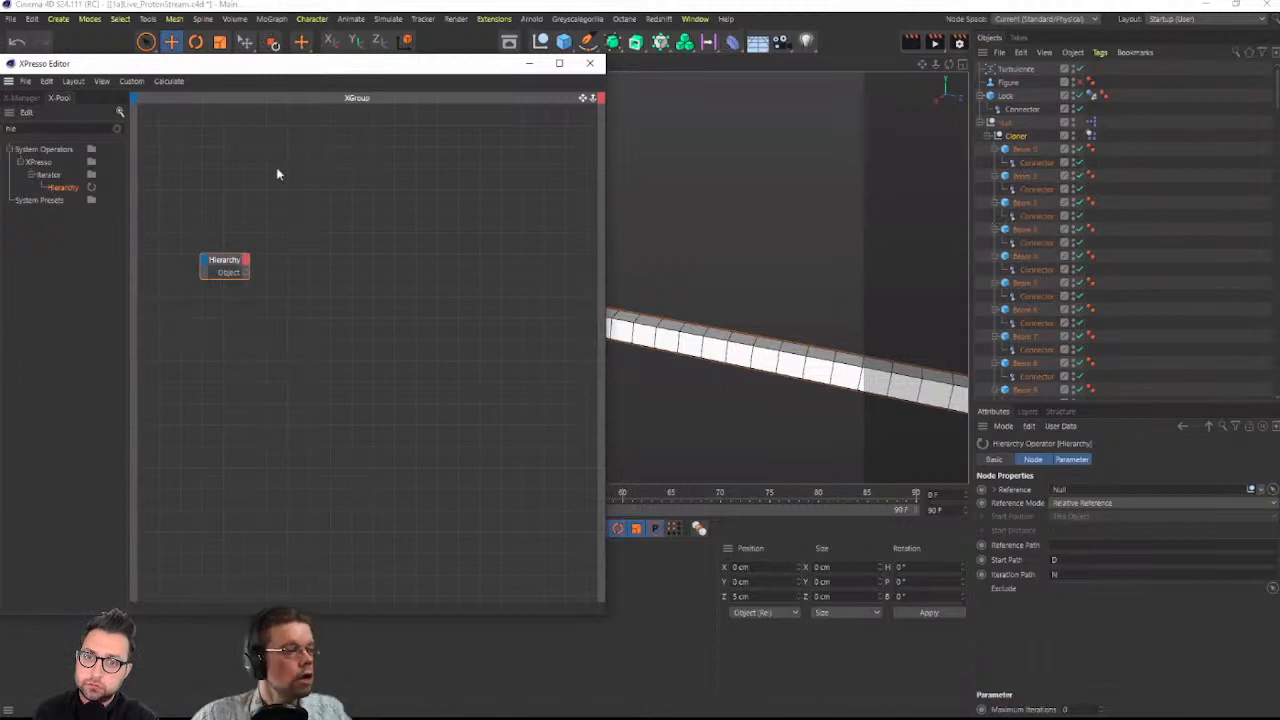
left_click(1098, 559)
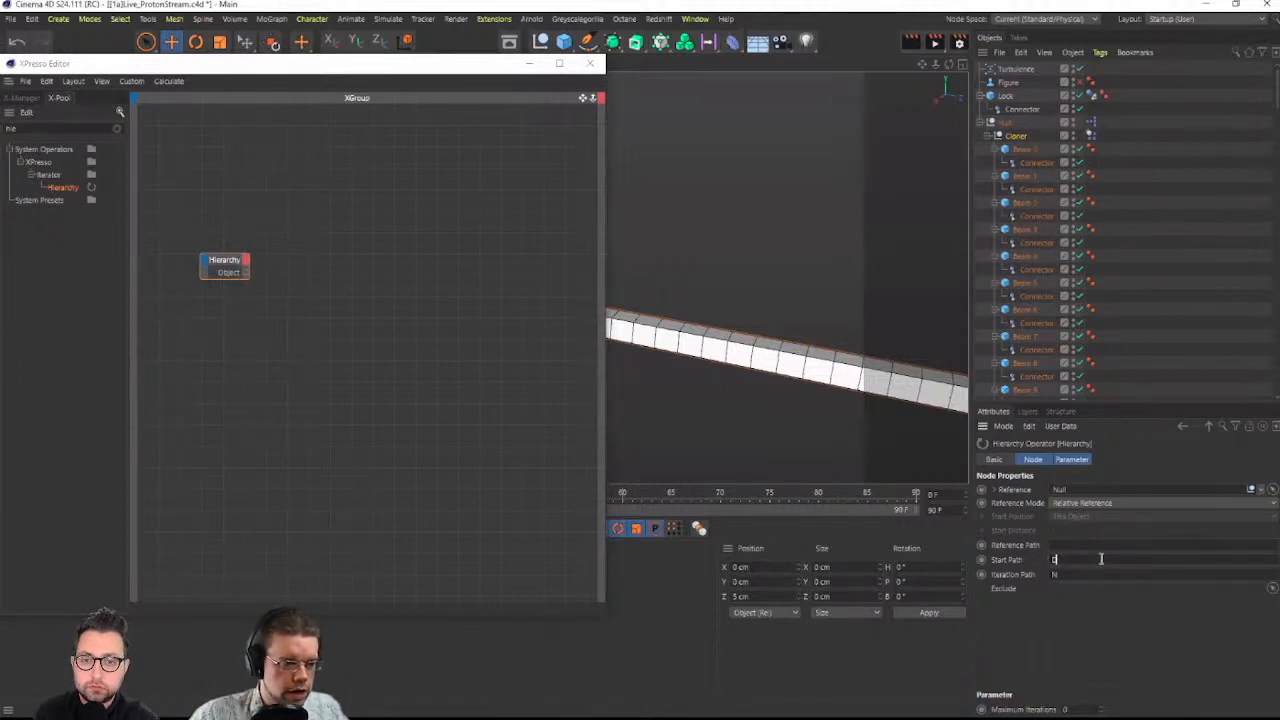
type("0")
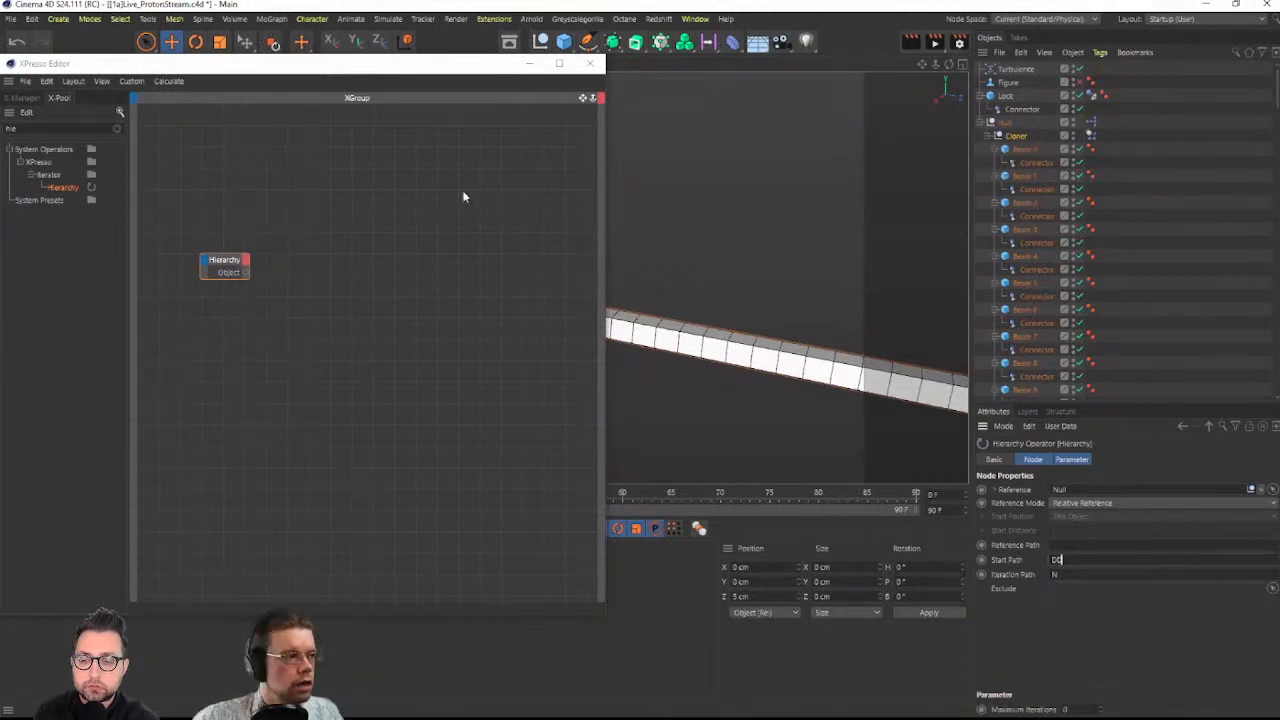
left_click(313, 236)
key("ctrl+z")
key("ctrl+z")
key("ctrl+z")
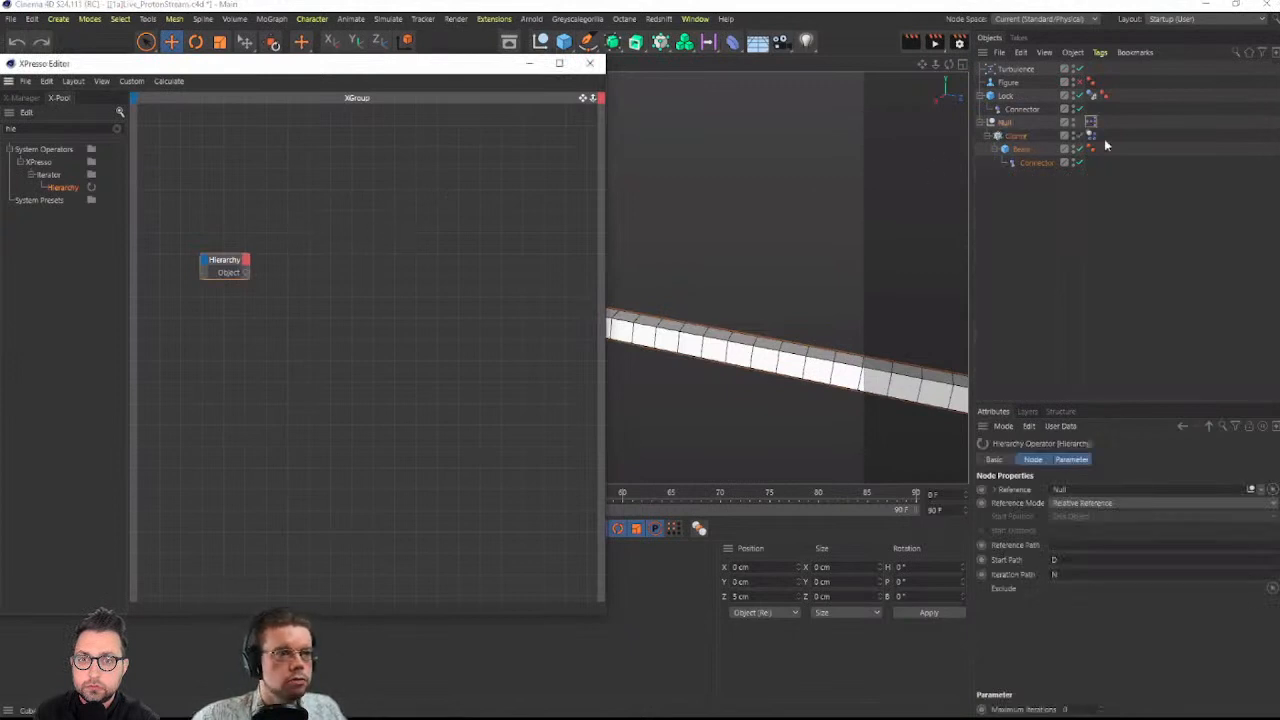
Set the Hierarchy node's Start Path to DD and enlarge the attributes area
left_click(1090, 122)
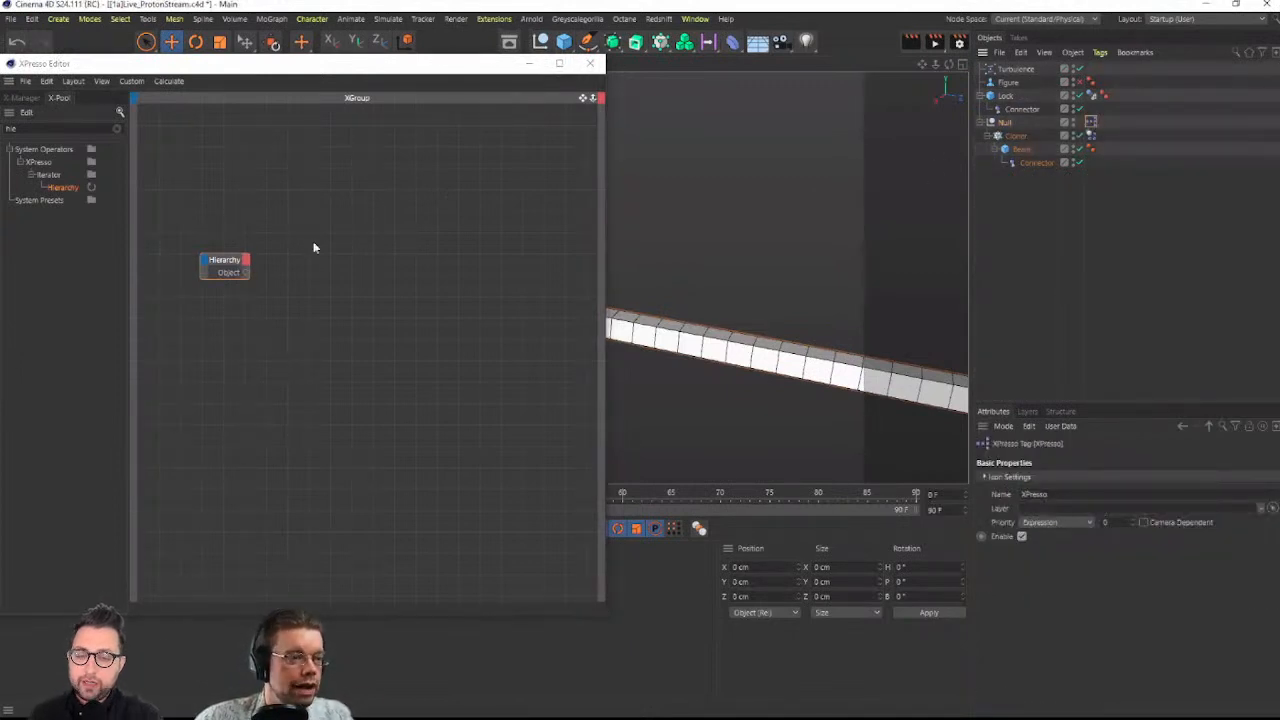
left_click(234, 264)
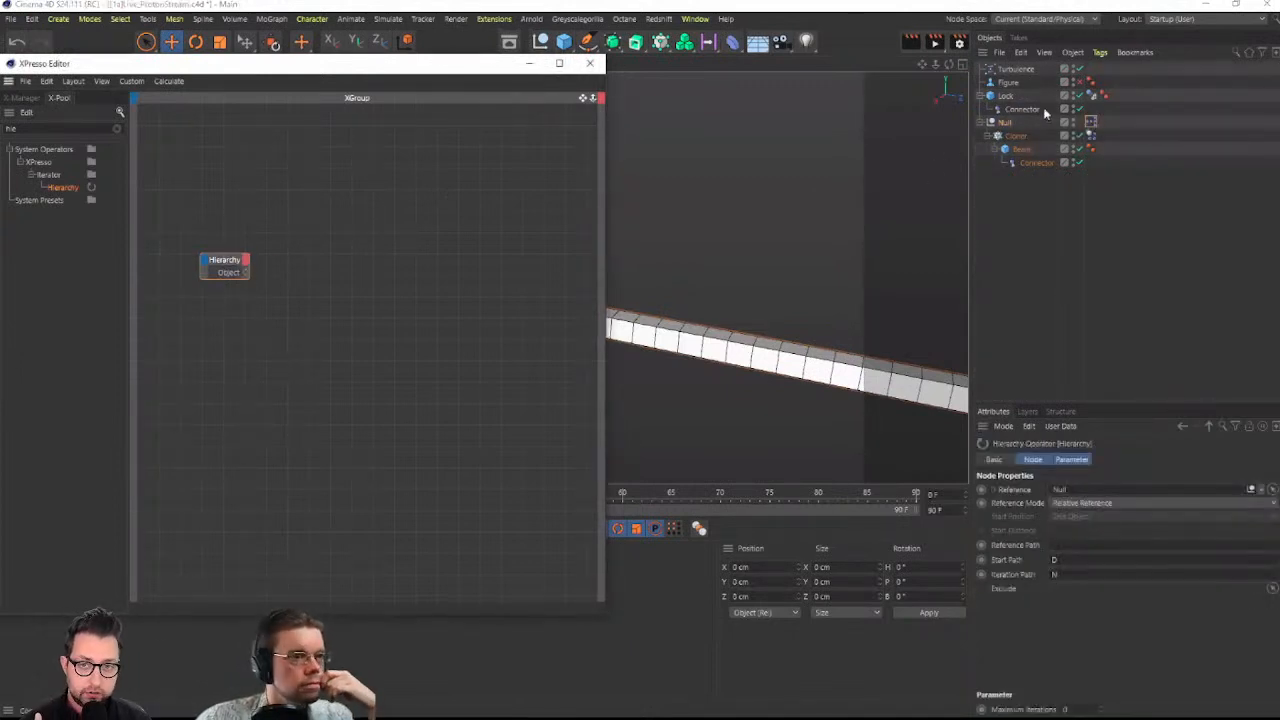
left_click(1086, 560)
type("D")
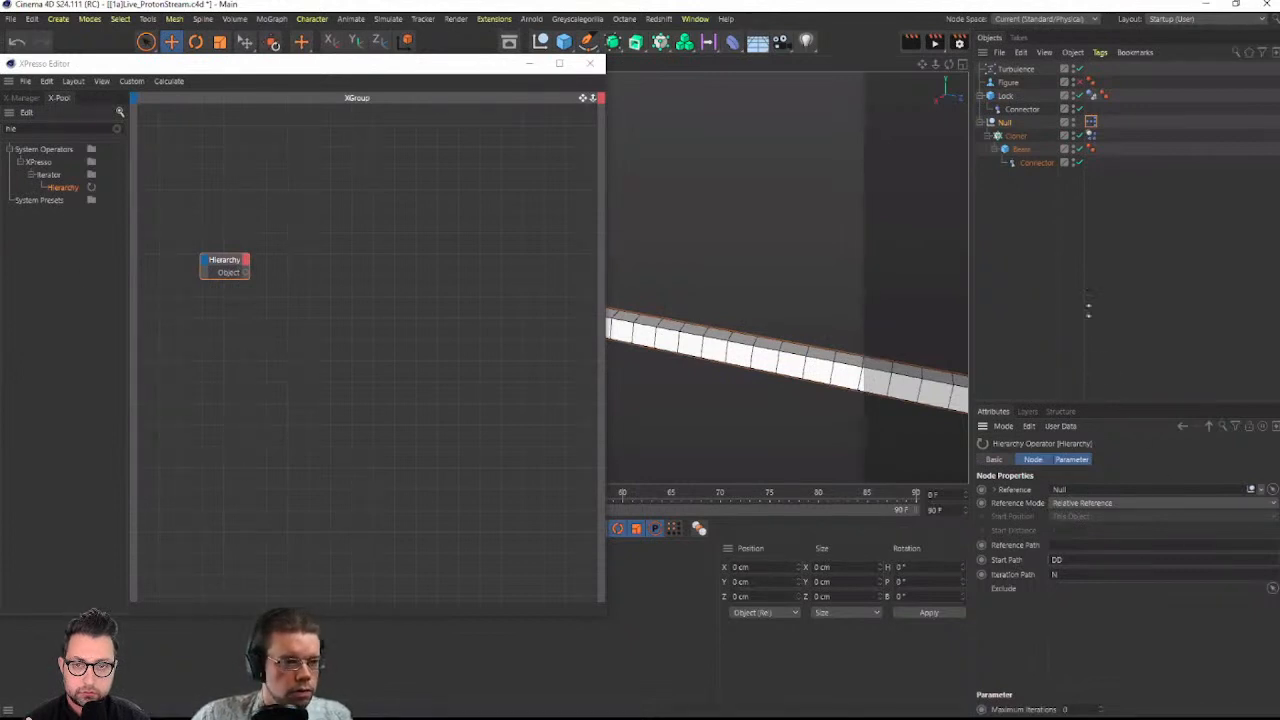
left_click_drag(1088, 310, 1090, 272)
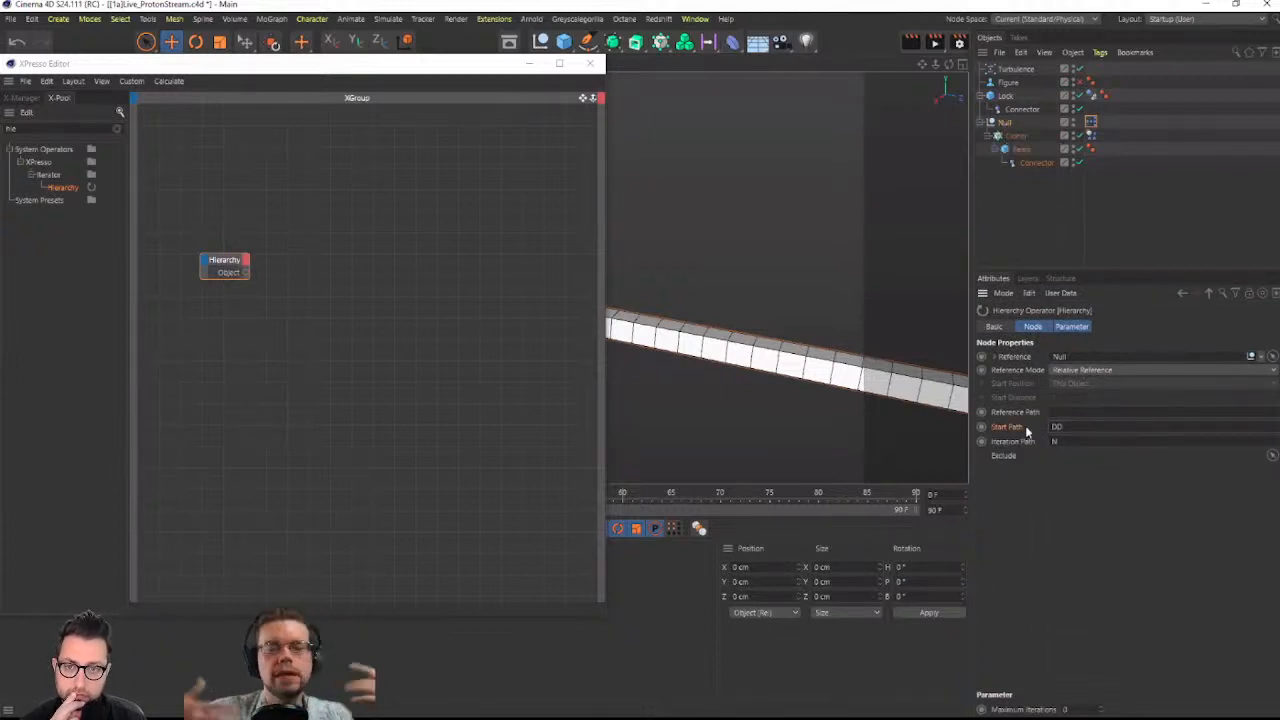
Convert the Cloner to editable objects and trace the path from the Null down to Beam 0
left_click(1014, 136)
key("c")
left_click(988, 136)
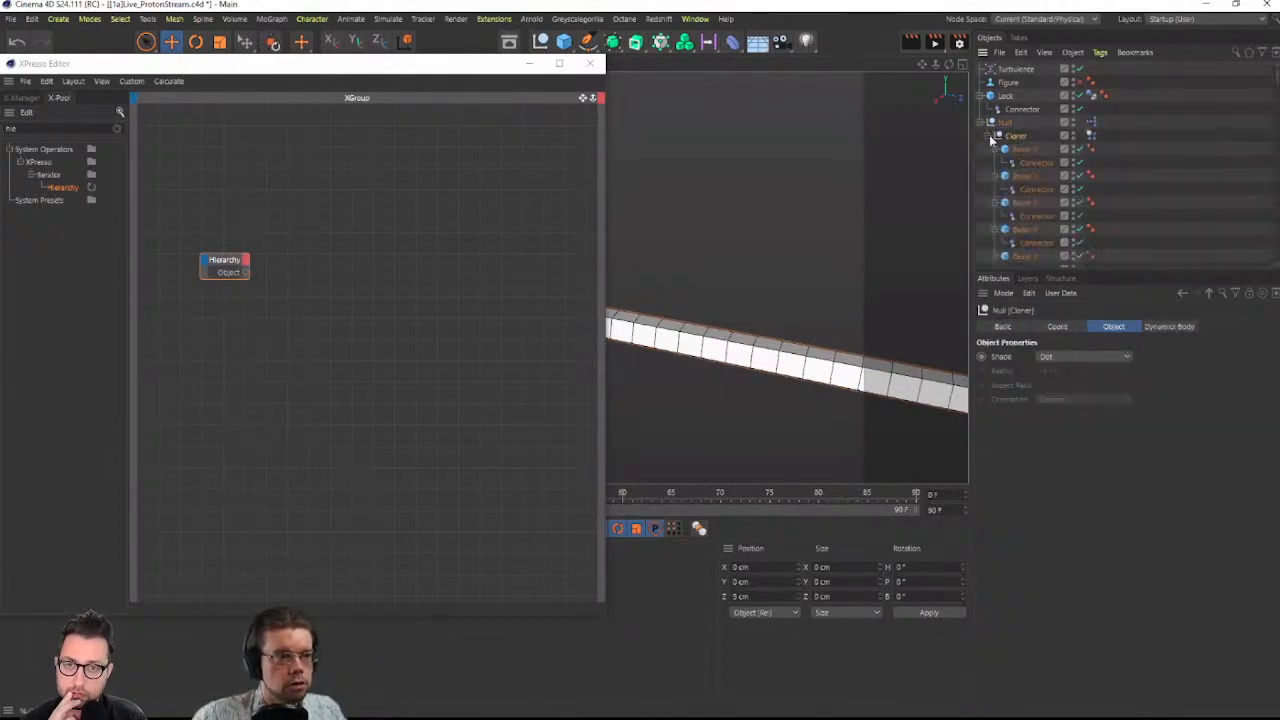
left_click(1005, 123)
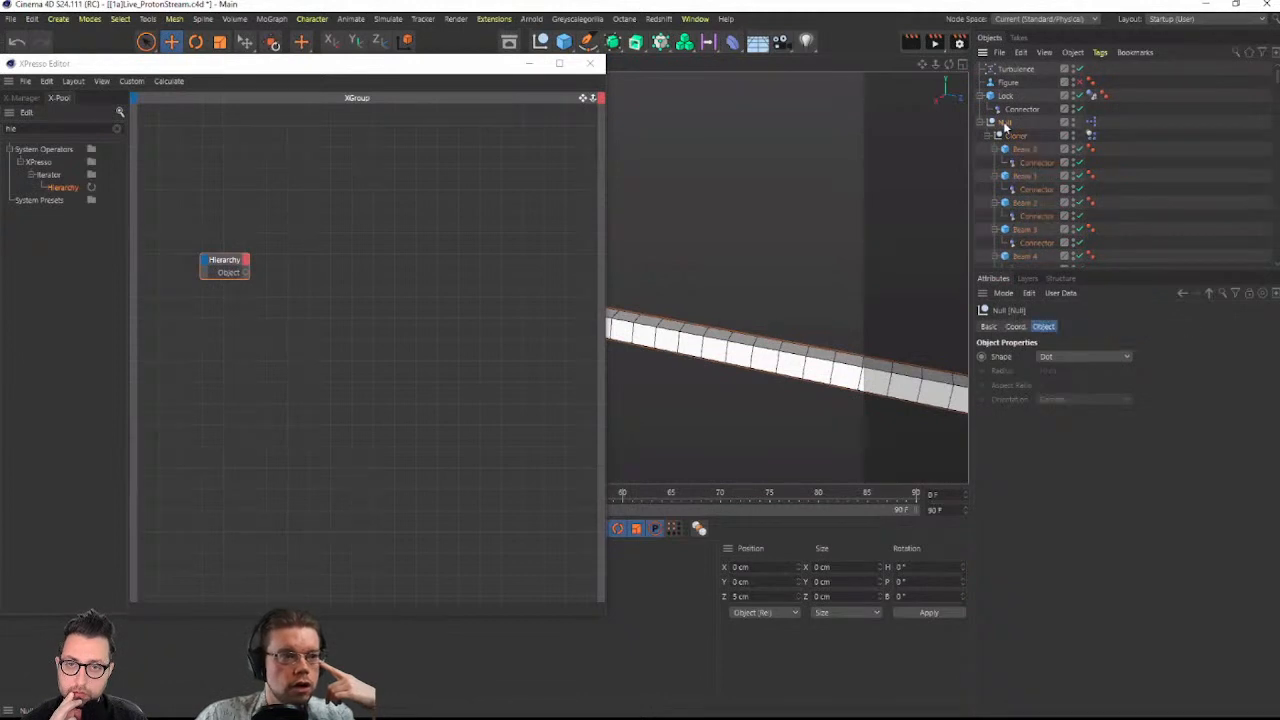
left_click(1040, 149)
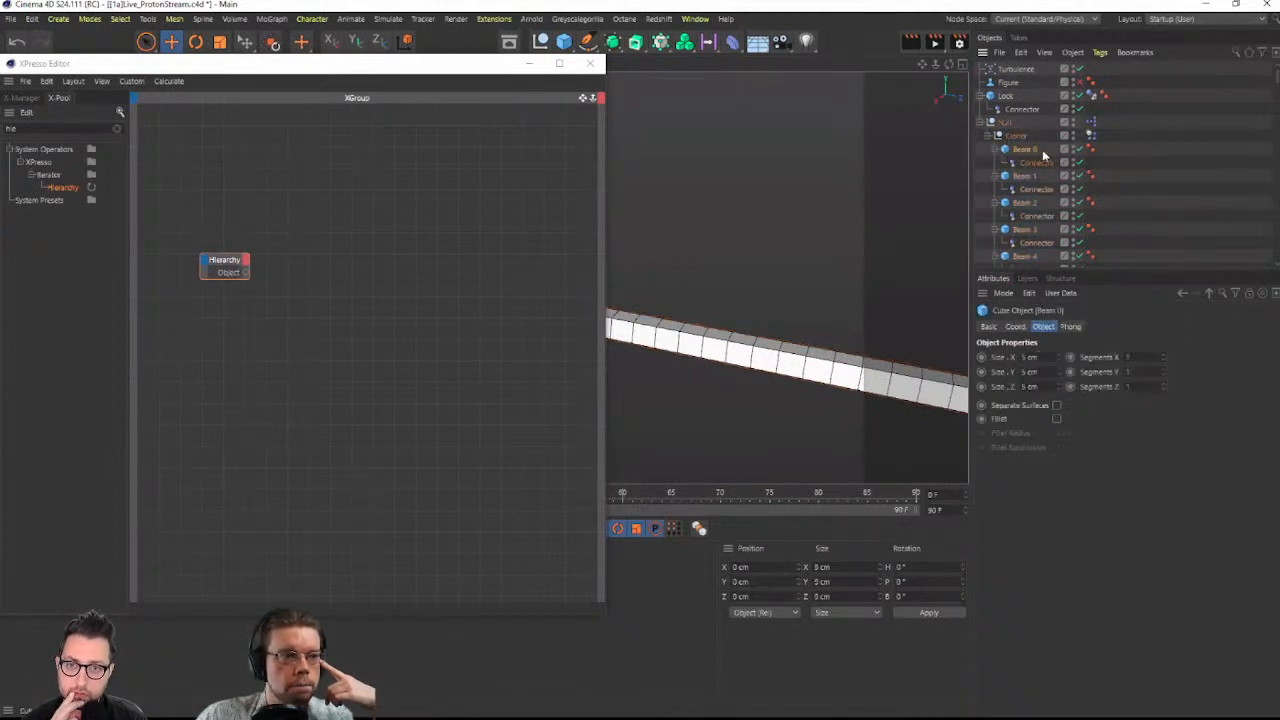
left_click(1004, 123)
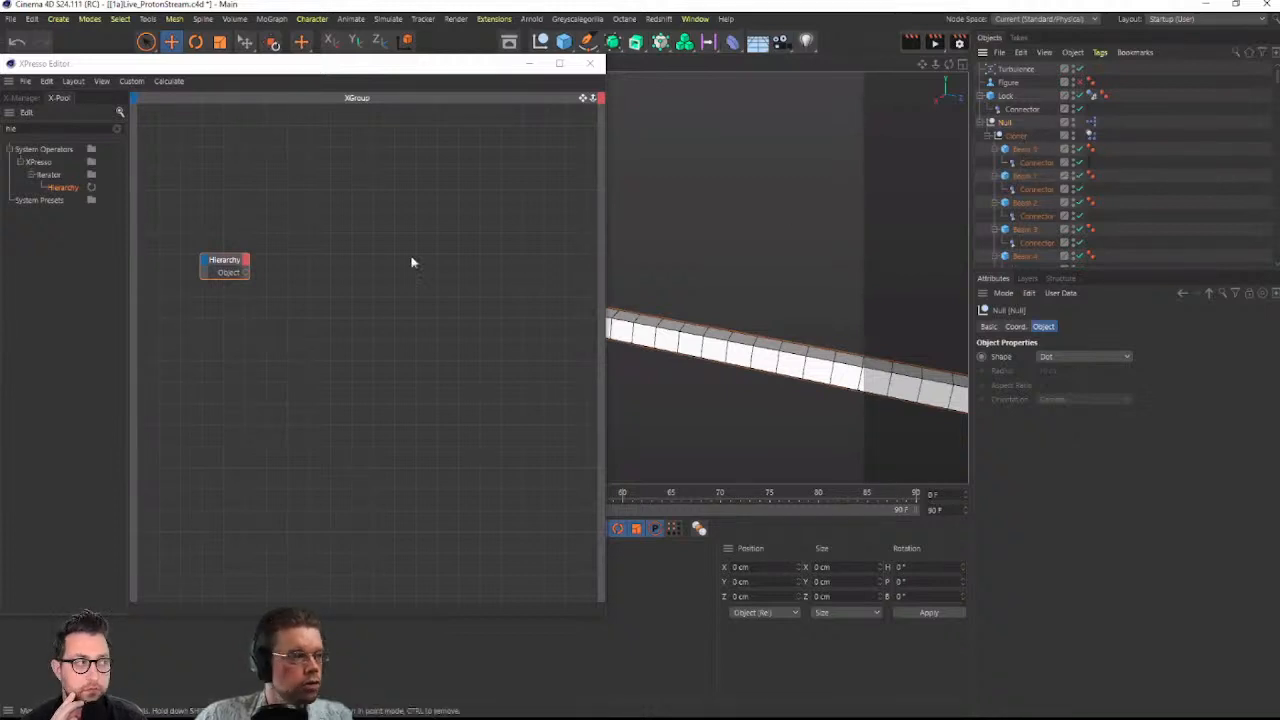
Compare the Hierarchy node's Start Path and Iteration Path with the order of the Beam objects by stepping through them
left_click(370, 393)
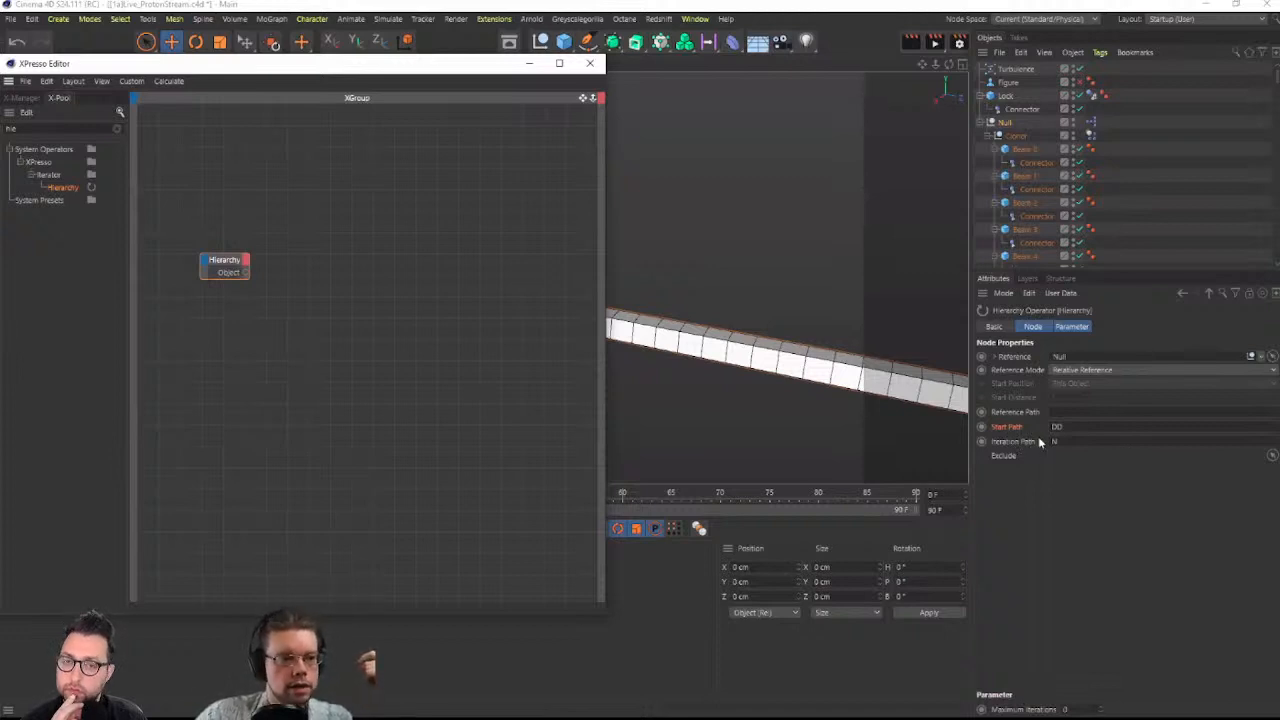
left_click(1027, 149)
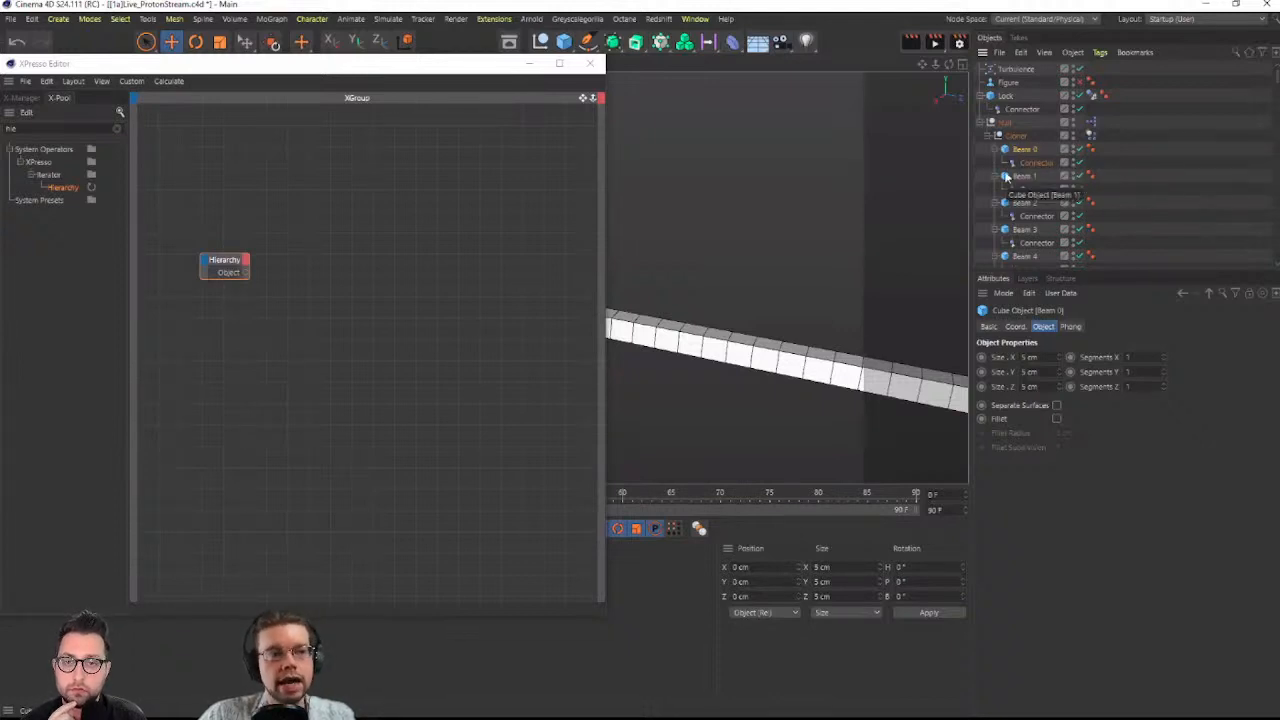
left_click(1025, 178)
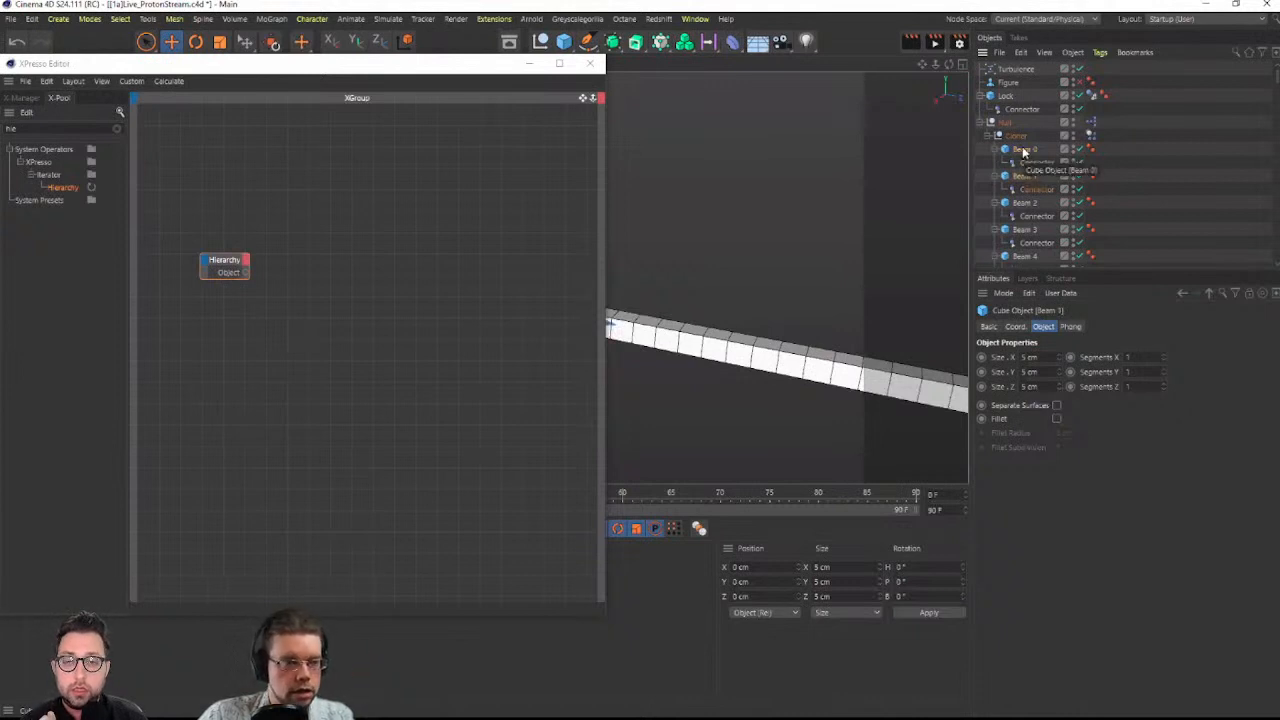
left_click(1023, 151)
left_click(1024, 178)
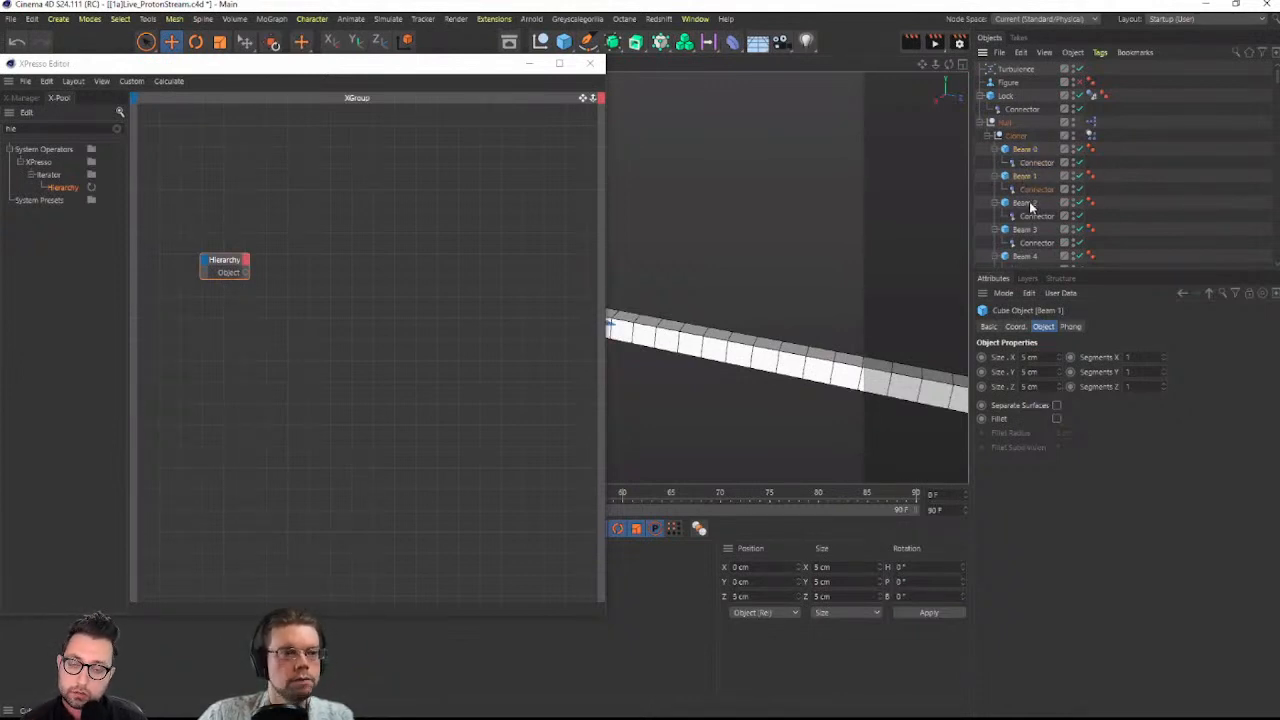
left_click(1025, 204)
left_click(1026, 231)
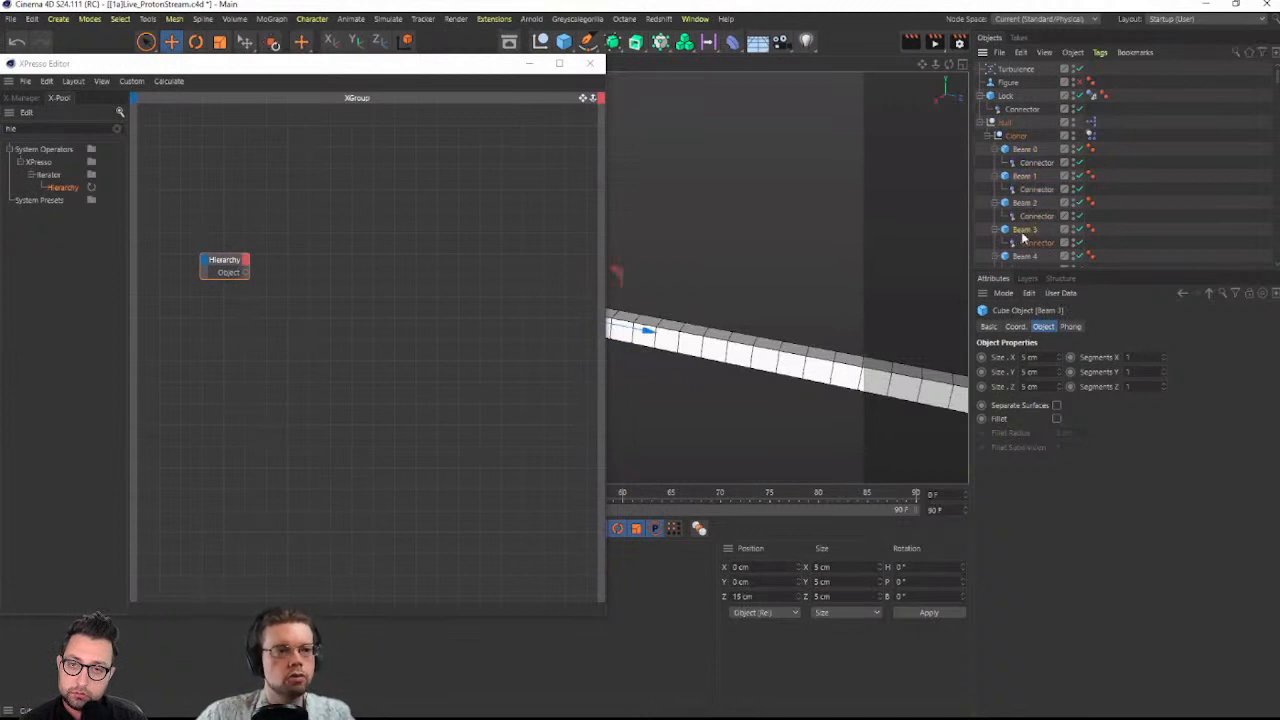
key("Up")
key("Up")
key("Up")
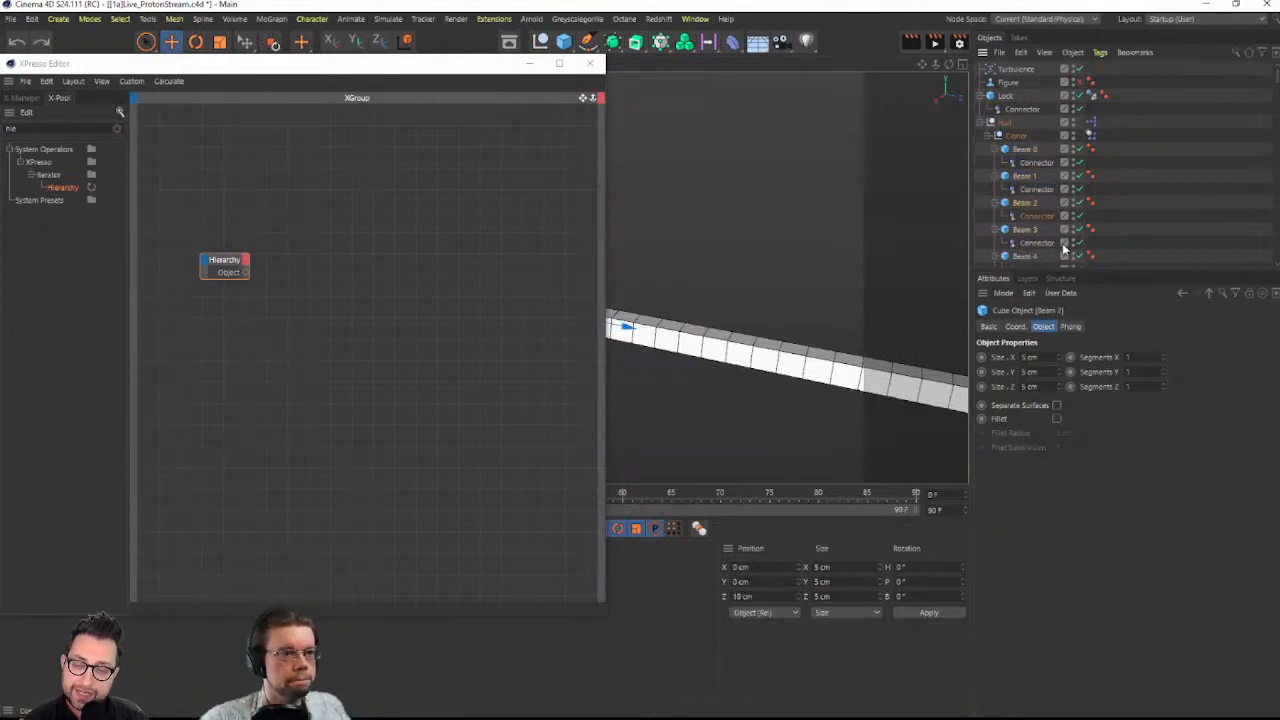
key("Down")
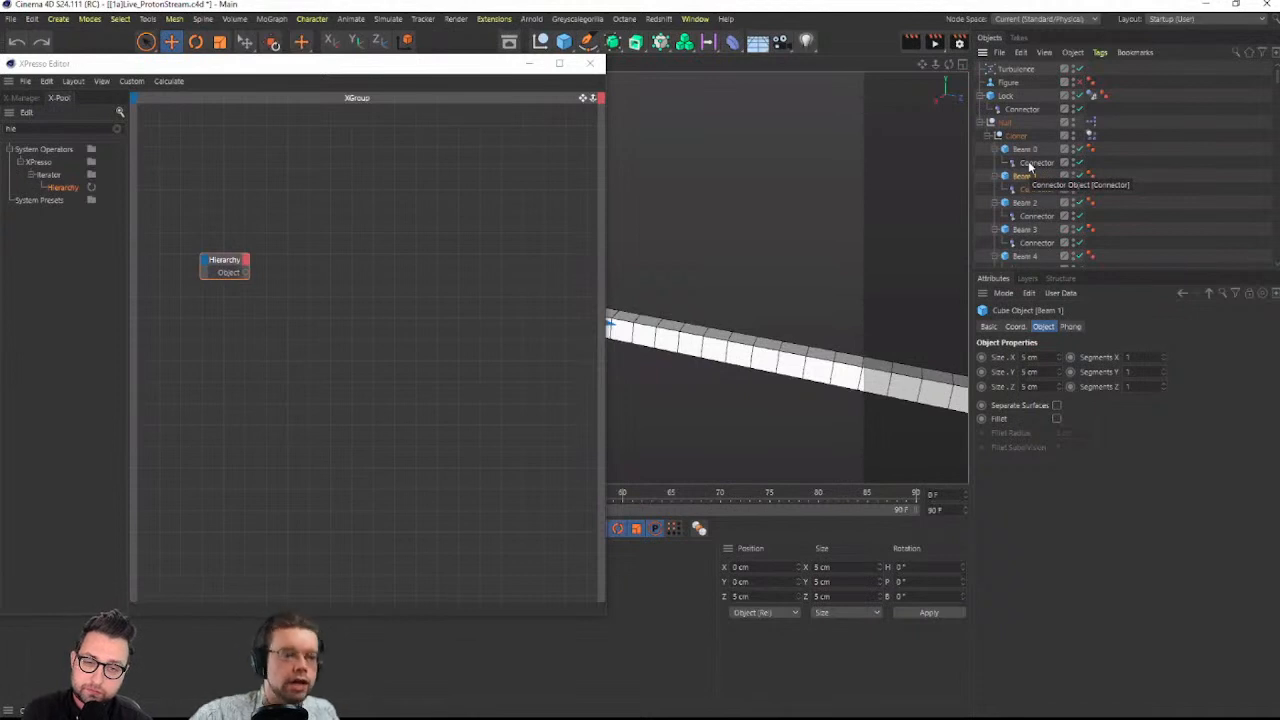
left_click(226, 262)
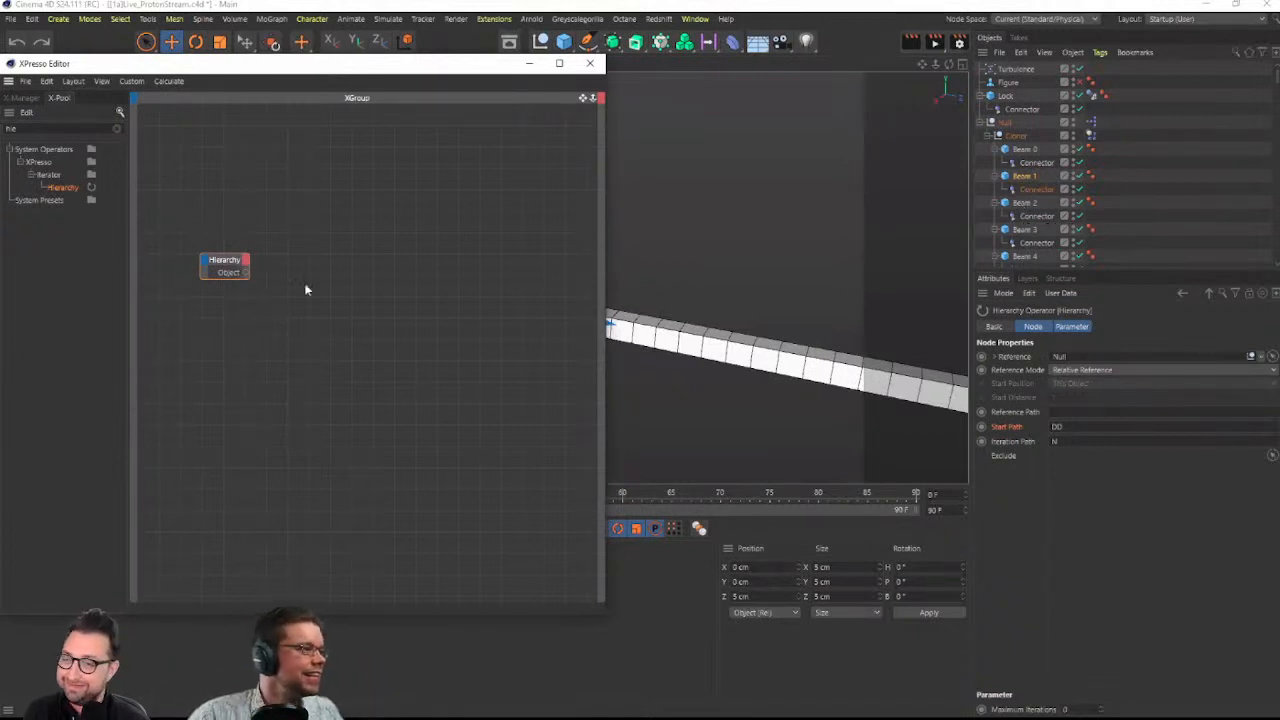
left_click(1084, 438)
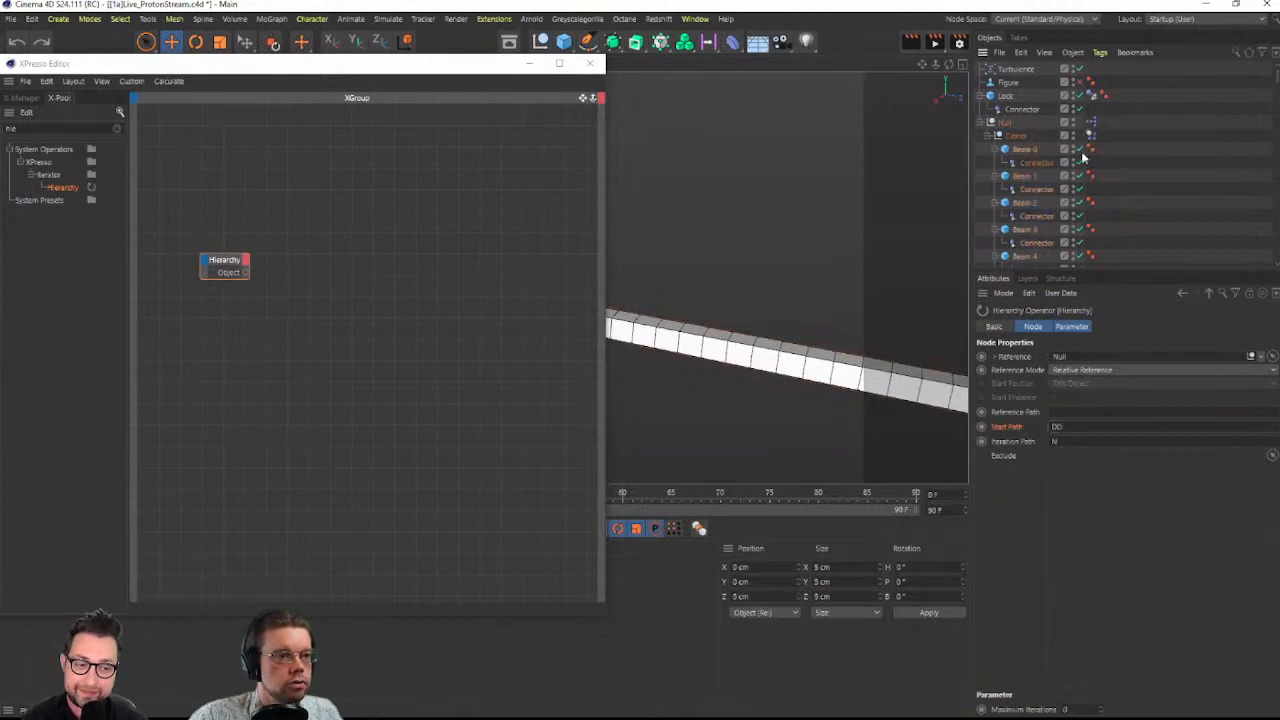
Restore the live Cloner, duplicate it outside the Null, and make the copy editable with its beams expanded
left_click(1016, 136)
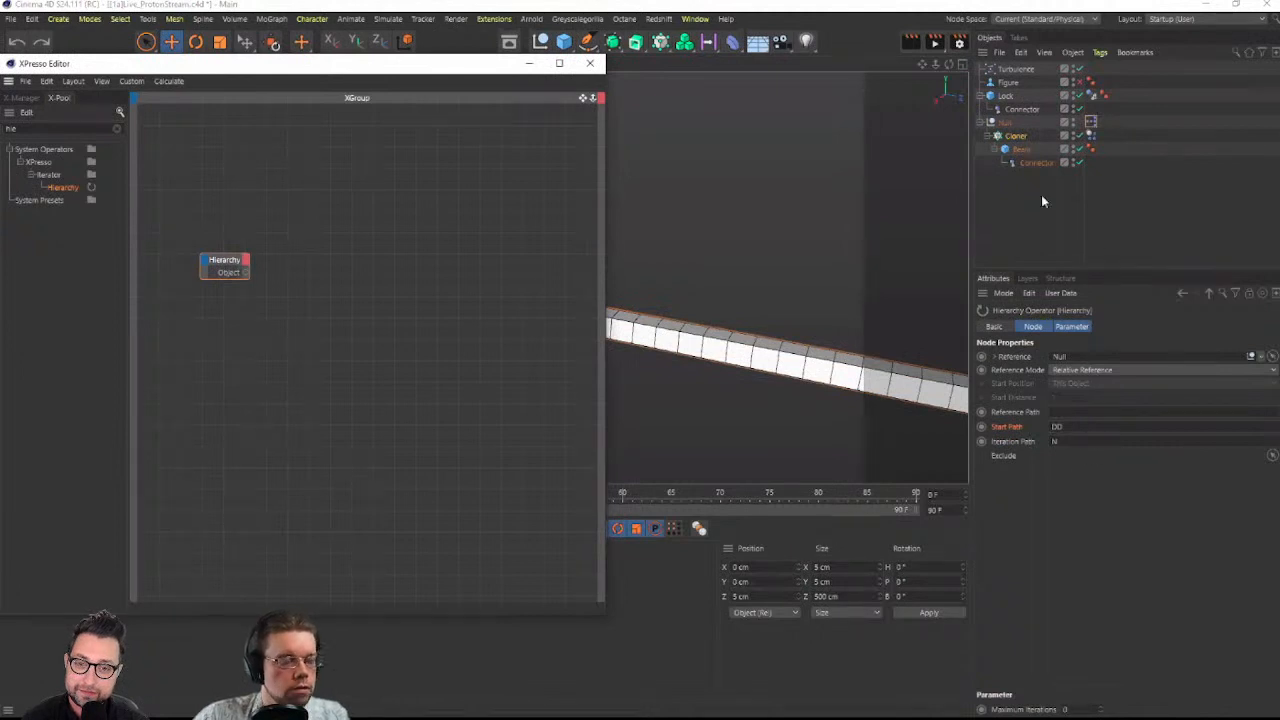
left_click_drag(1018, 137, 1024, 227, "ctrl")
key("c")
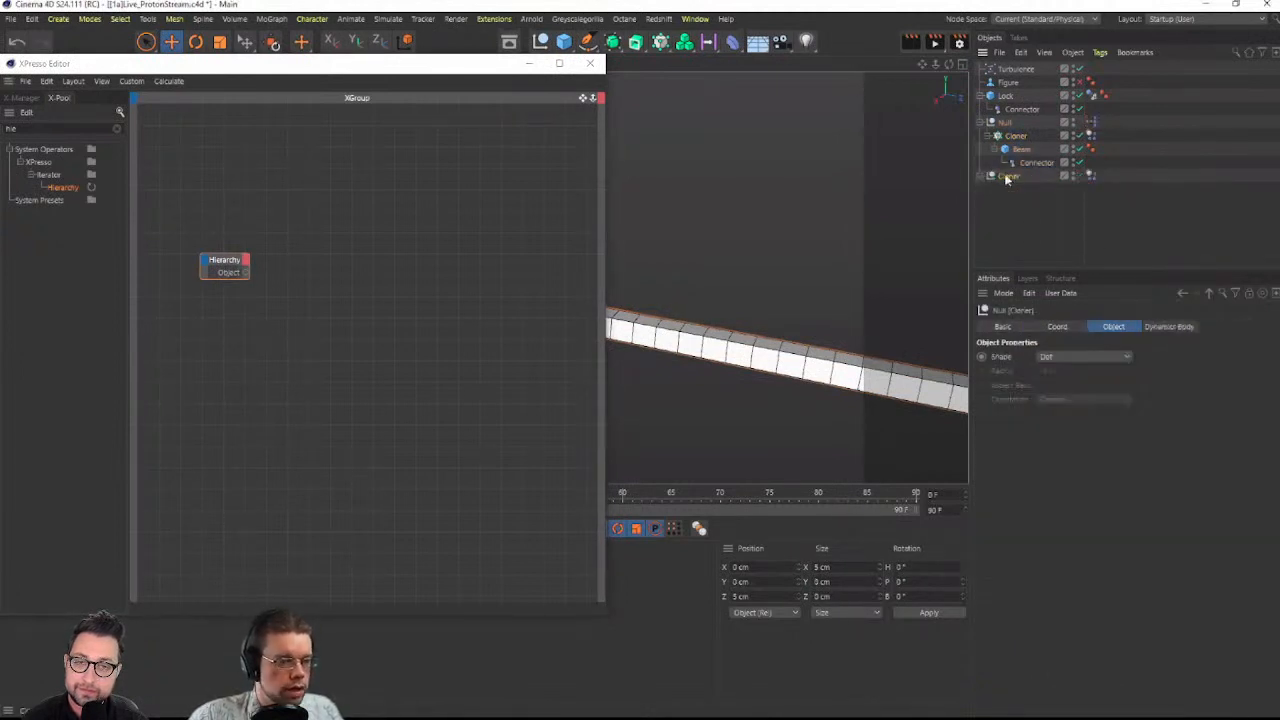
left_click(983, 176)
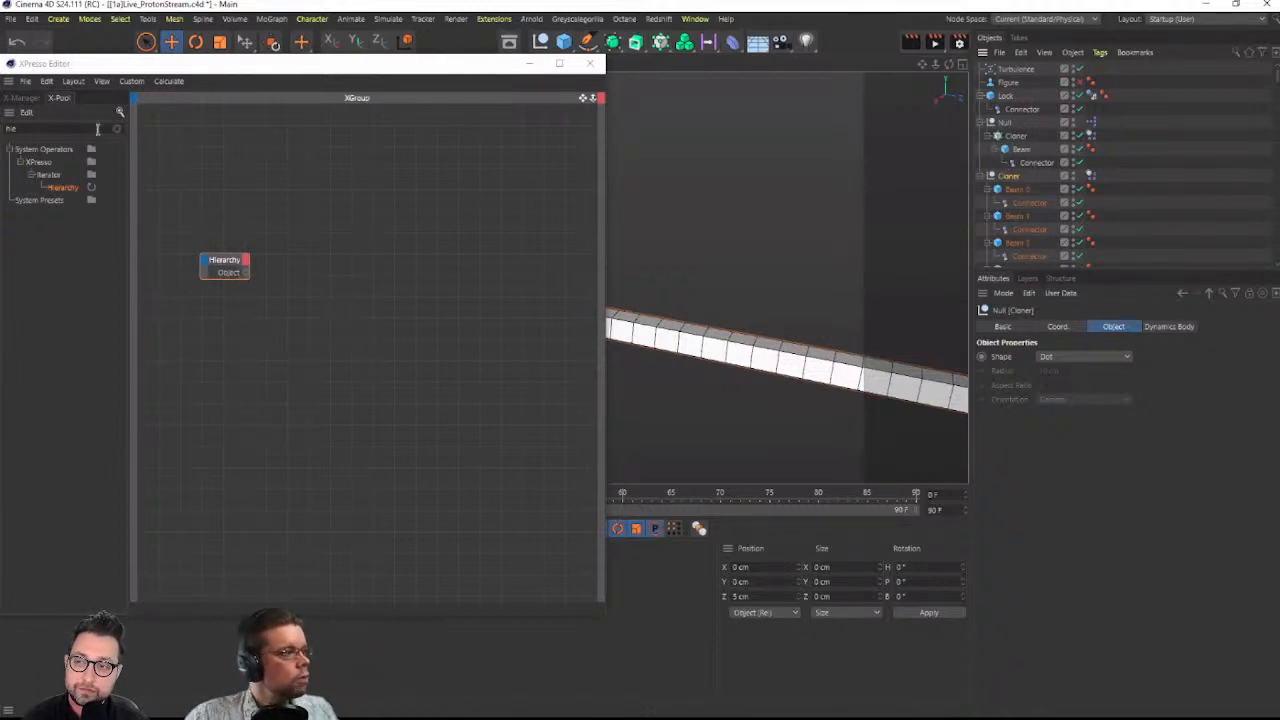
Find the general Reference operator and add it to the graph beside the Hierarchy node
left_click(50, 124)
key("BackSpace")
key("BackSpace")
key("BackSpace")
type("ref")
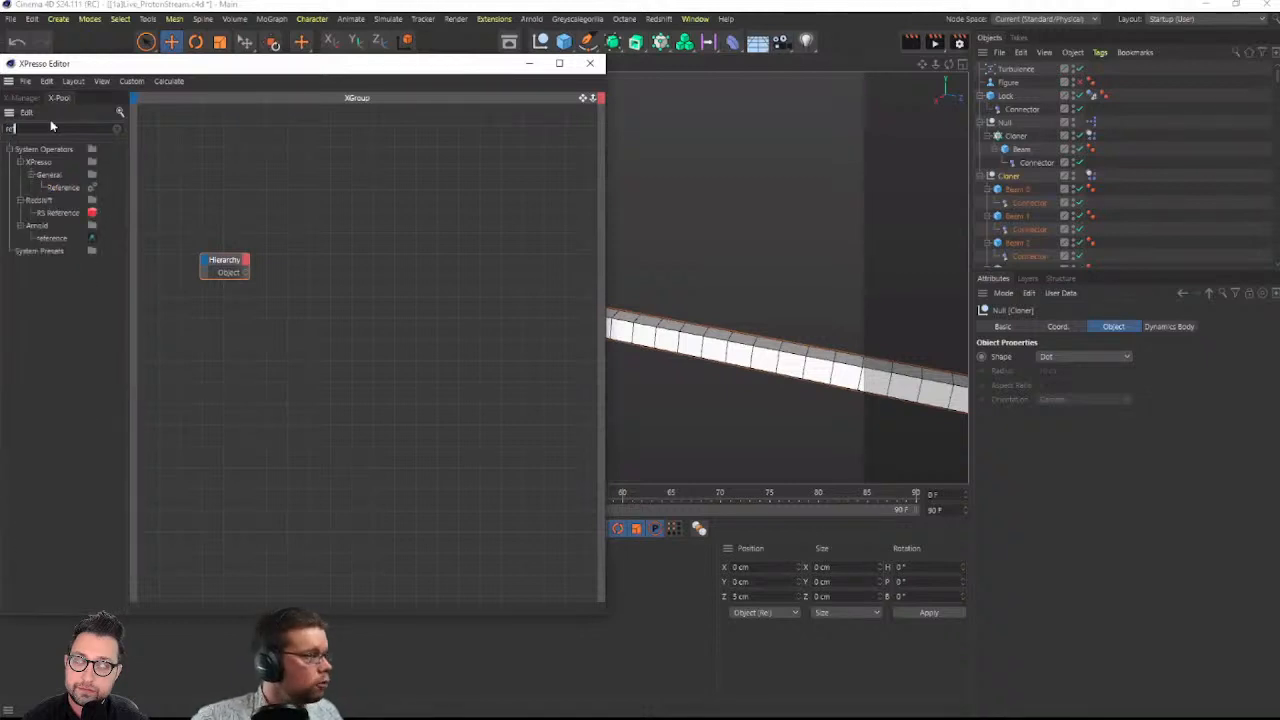
left_click_drag(288, 212, 351, 217)
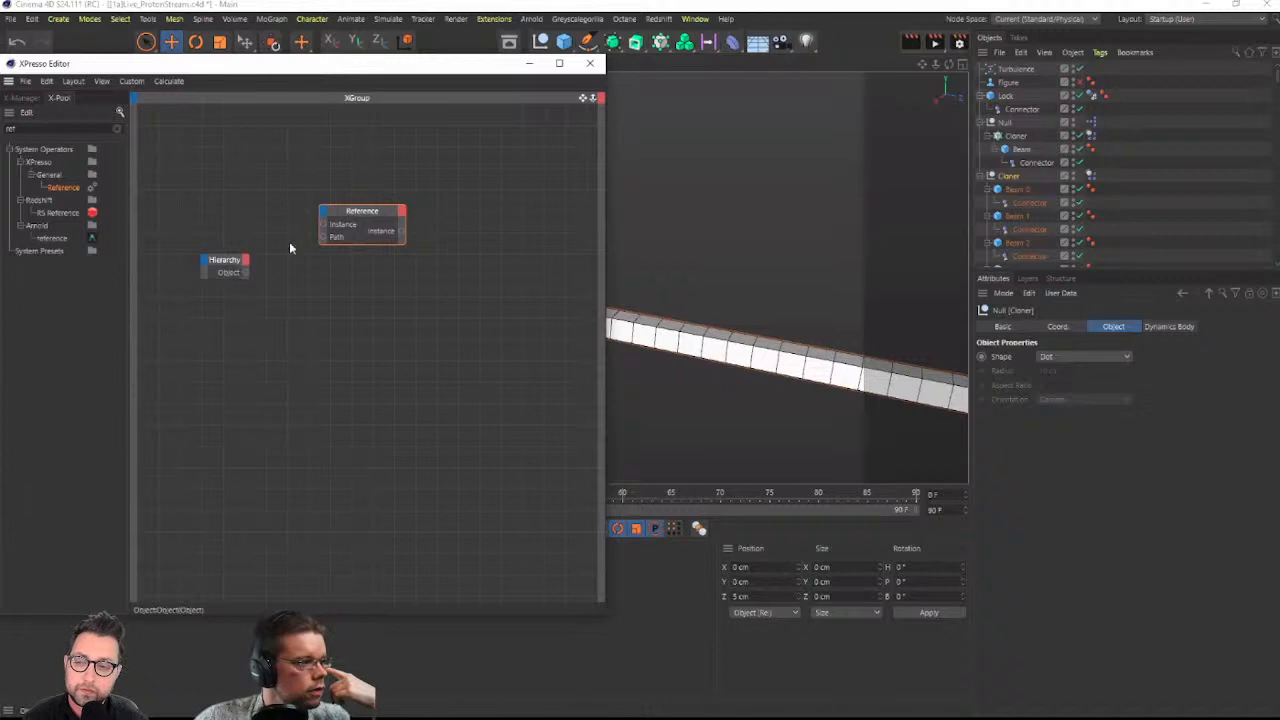
Connect the Hierarchy node's Object output to the Reference node's Instance input and set the Reference path to D
left_click_drag(245, 272, 322, 225)
left_click(355, 216)
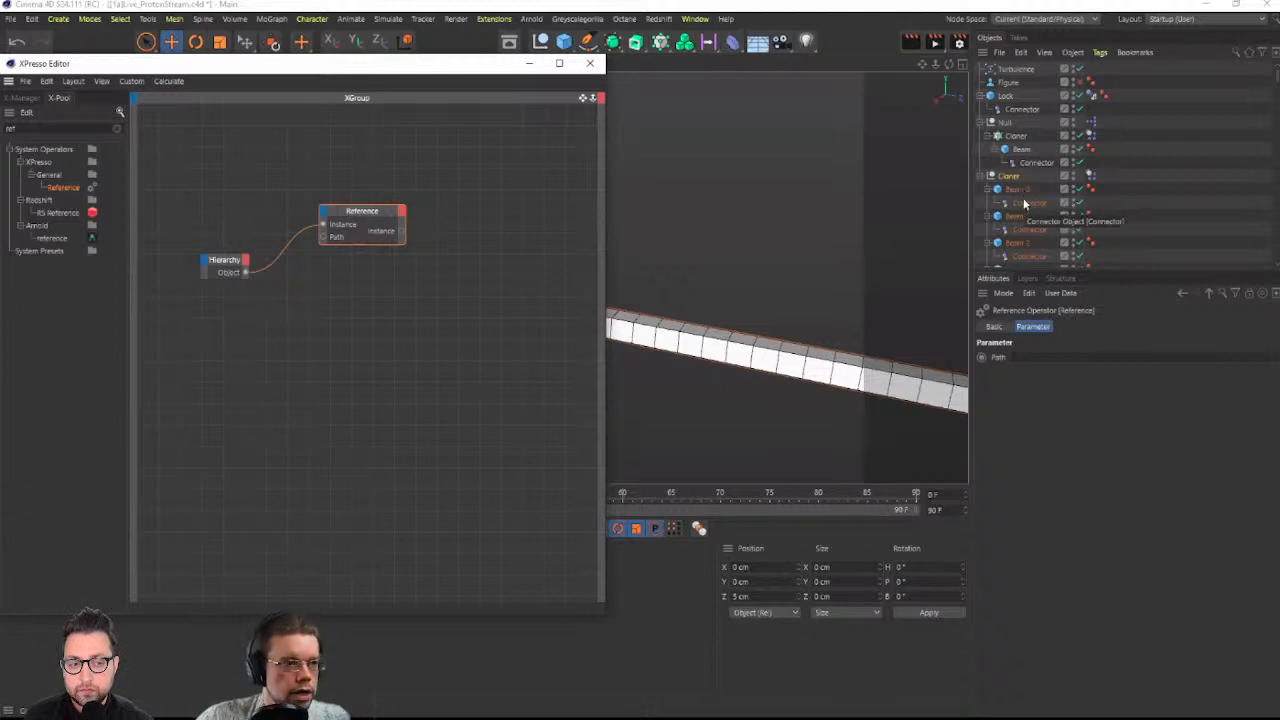
left_click(1037, 357)
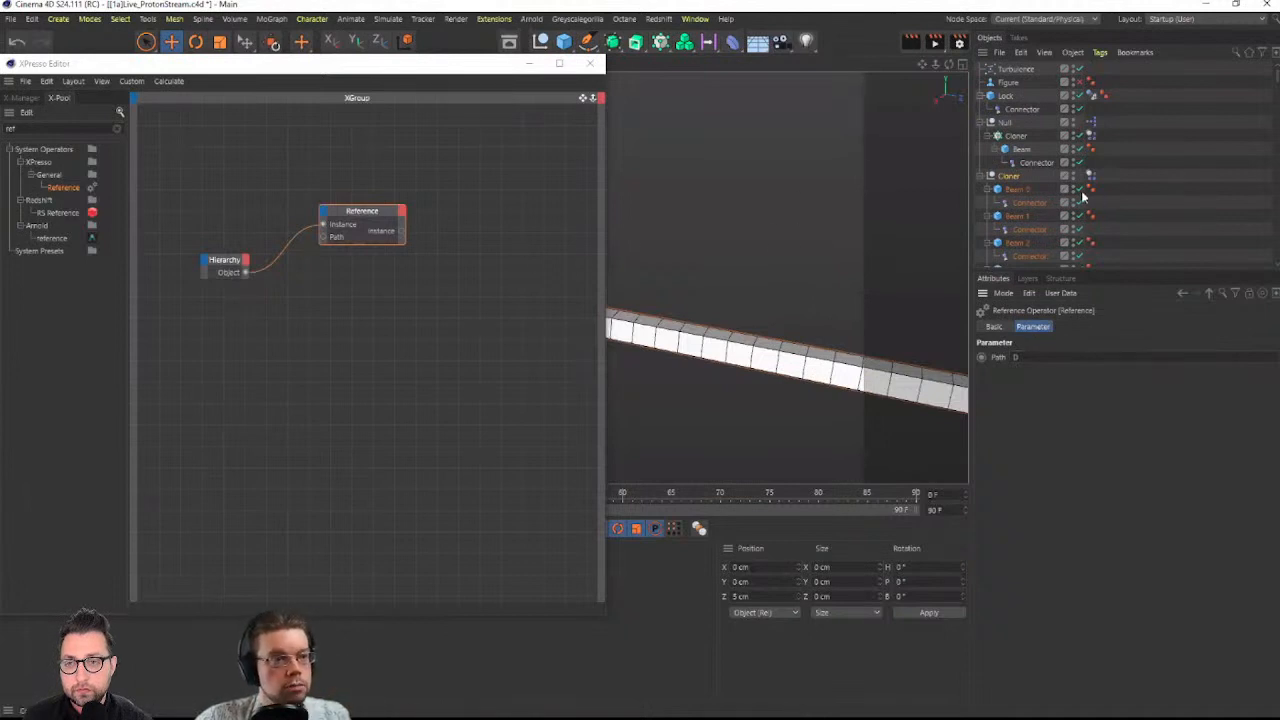
Inspect the connector under Beam 0 and duplicate Lock's connector as a separate object directly above the Null
left_click(1028, 203)
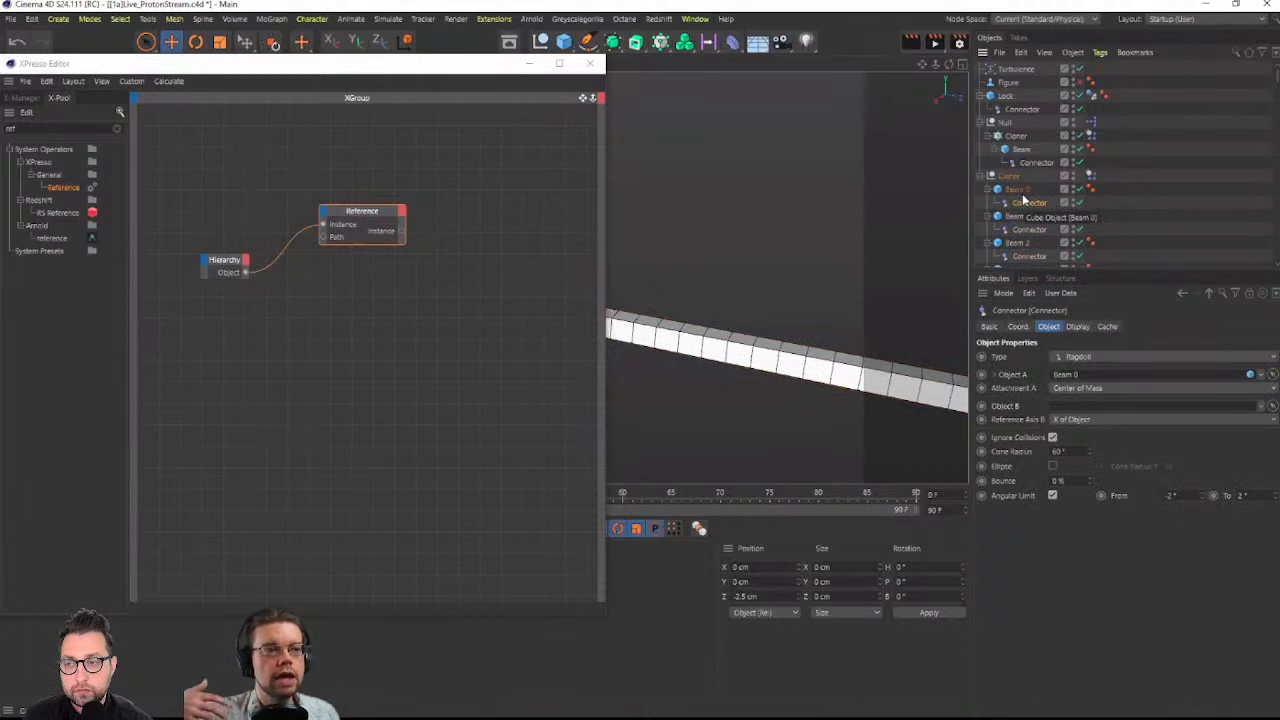
left_click_drag(1023, 201, 1006, 129, "ctrl")
double_click(1020, 125)
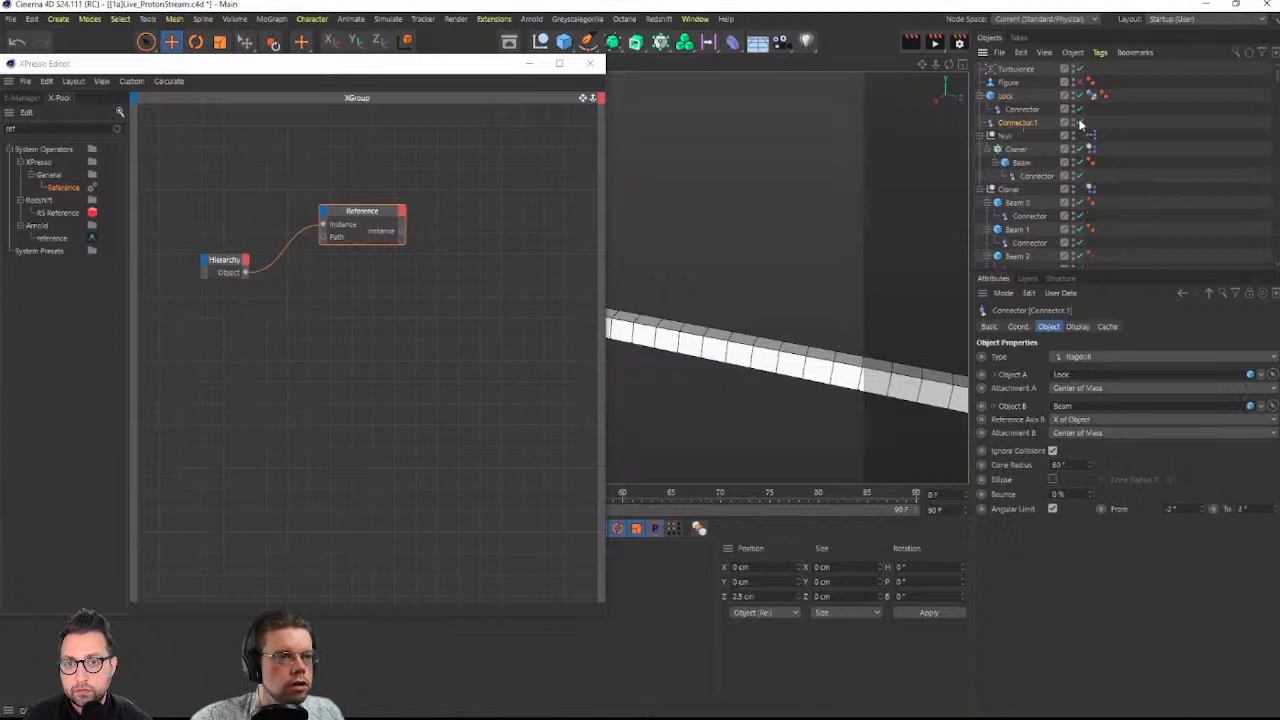
Rename the duplicated connector above the Null as dummy
double_click(1028, 123)
type("dummy")
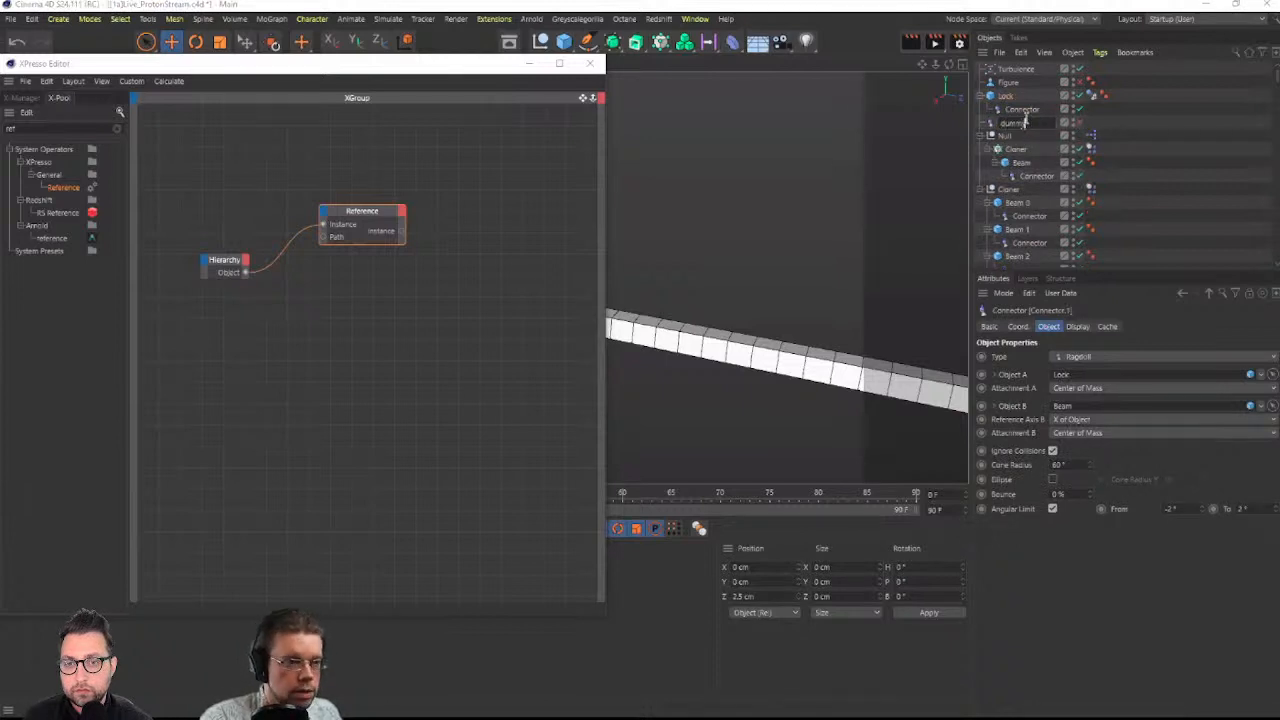
key("Return")
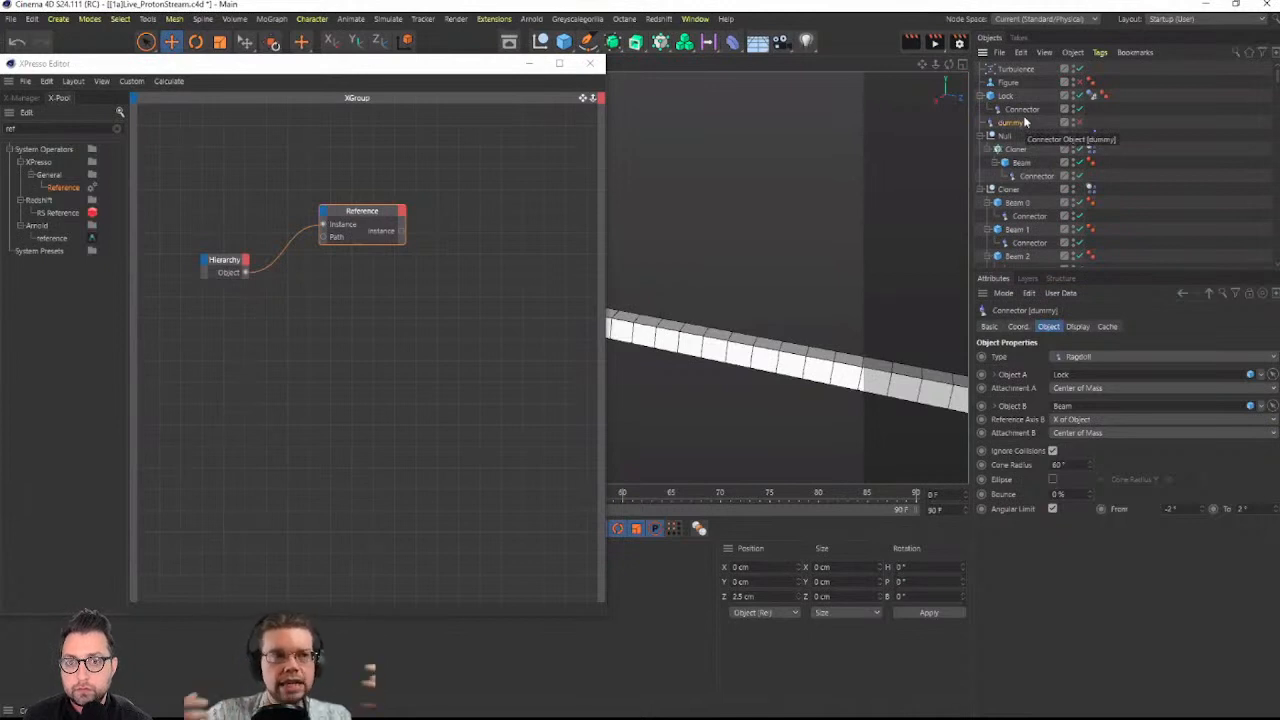
Add the dummy connector to the graph and link the Reference node's Instance output to its Object input
left_click_drag(1018, 130, 578, 277)
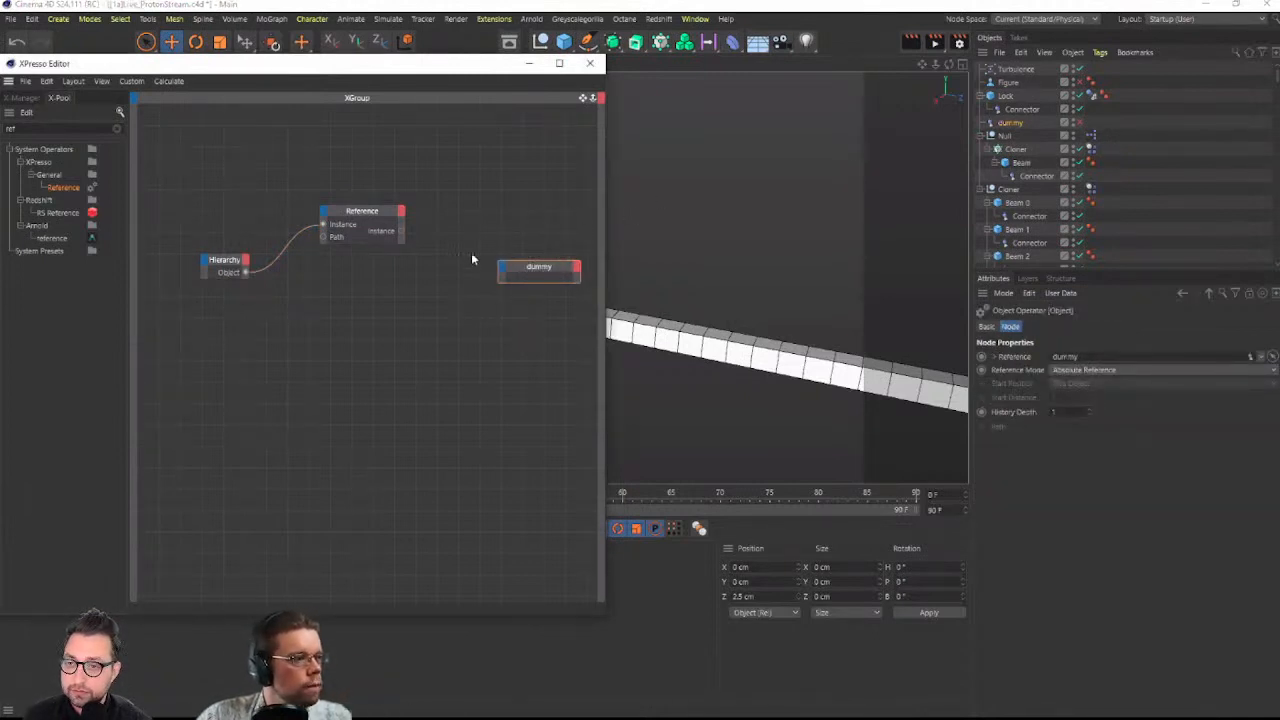
left_click_drag(502, 271, 503, 274)
left_click(534, 377)
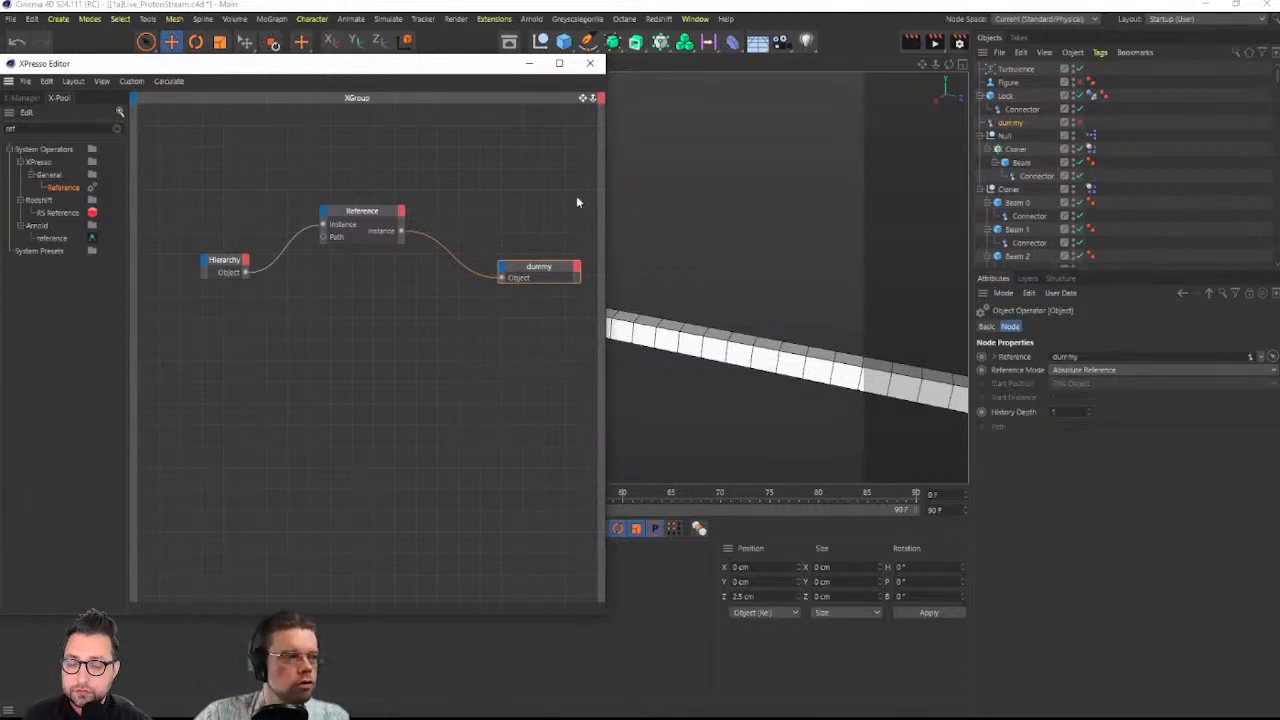
Enlarge the dummy node and expose the connector's Object B parameter as an input on it
left_click_drag(544, 280, 560, 340)
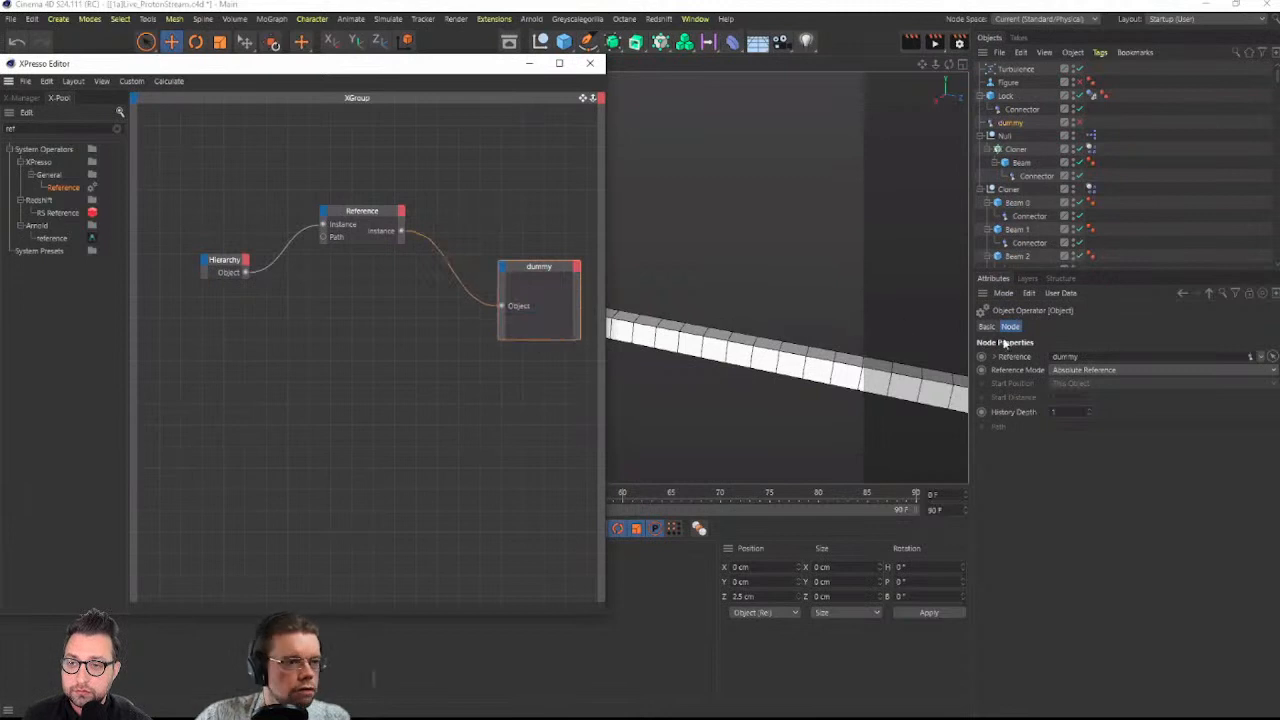
left_click_drag(1063, 268, 1060, 357)
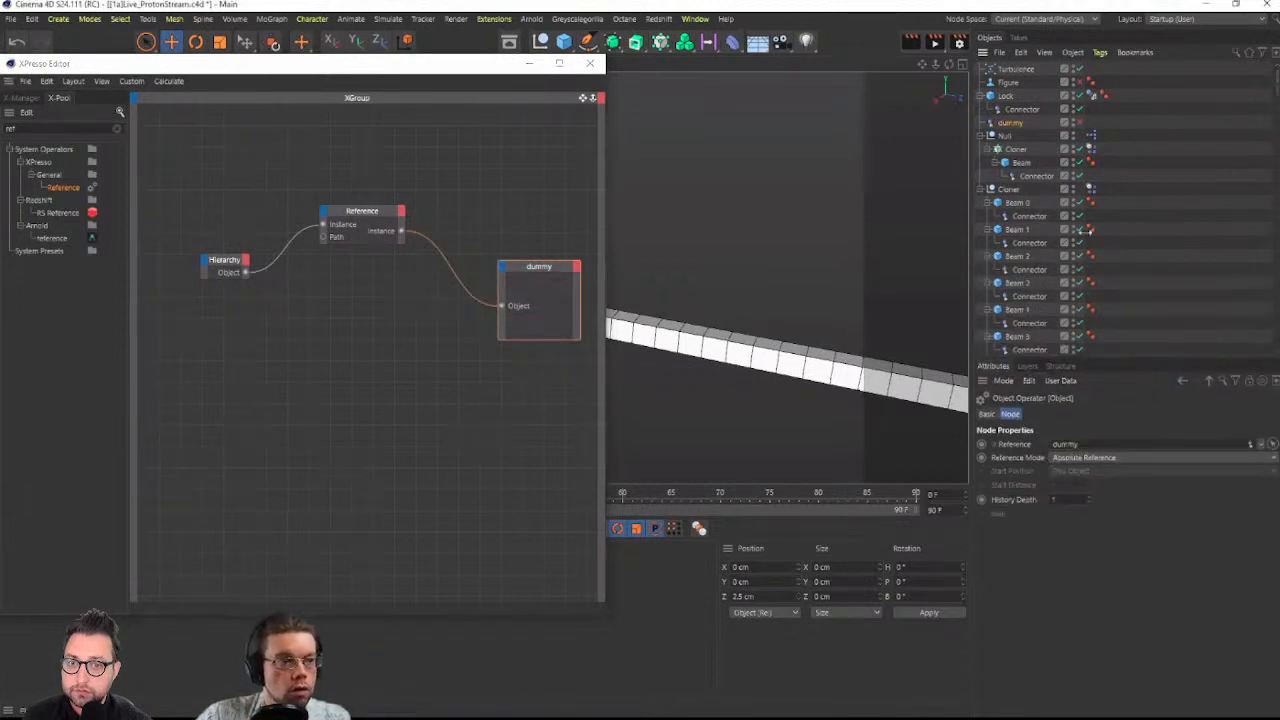
left_click(1012, 123)
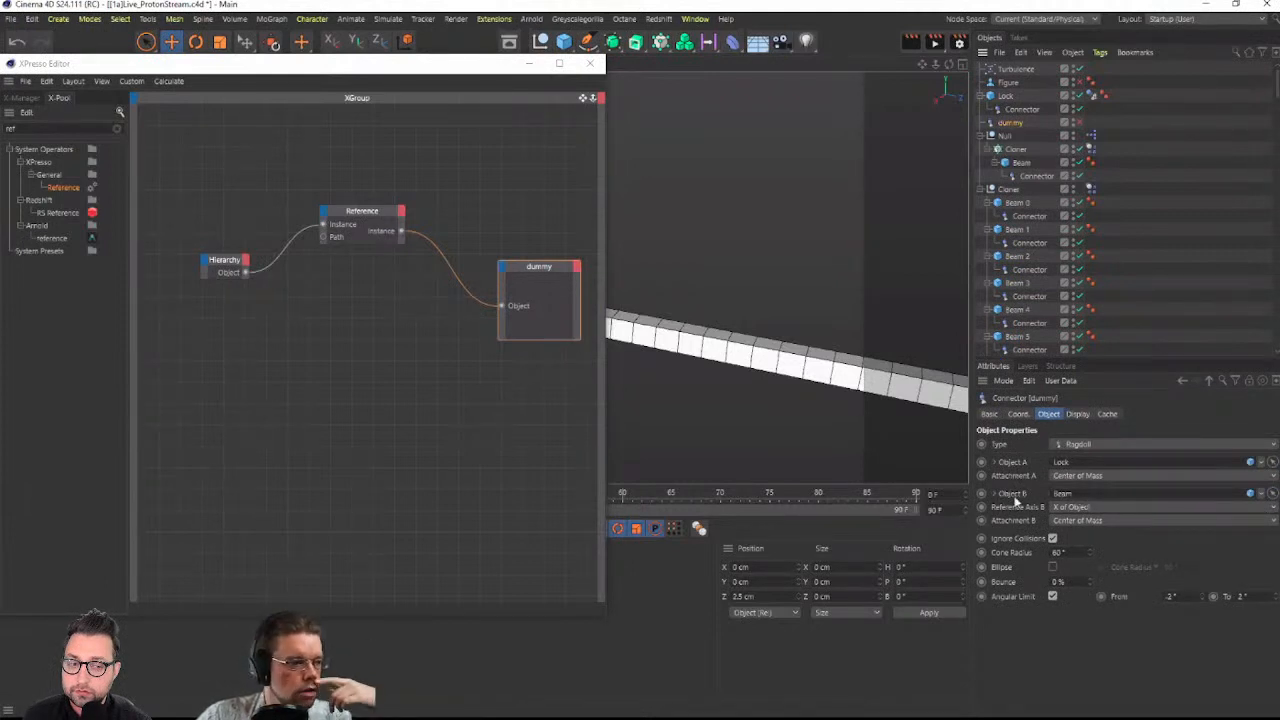
left_click_drag(1014, 497, 500, 334)
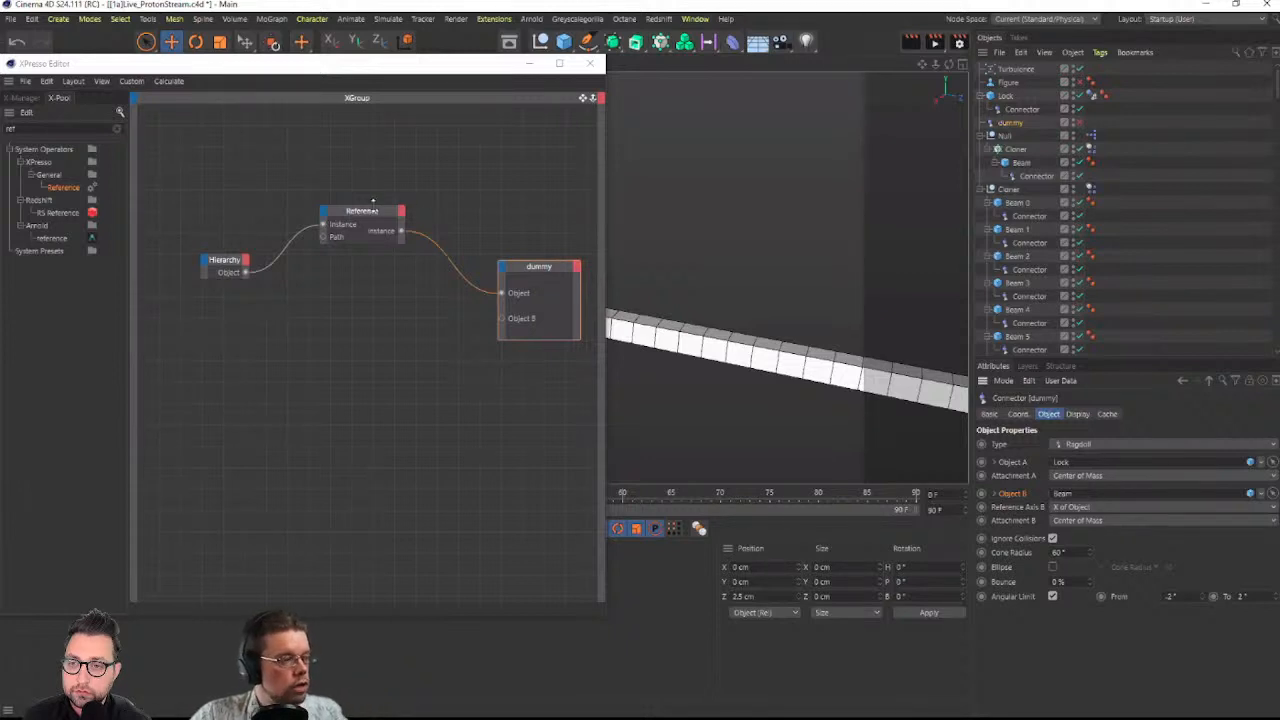
Duplicate the Reference node with path N and wire it between Hierarchy's Object output and dummy's Object B input
left_click_drag(360, 222, 368, 340, "ctrl")
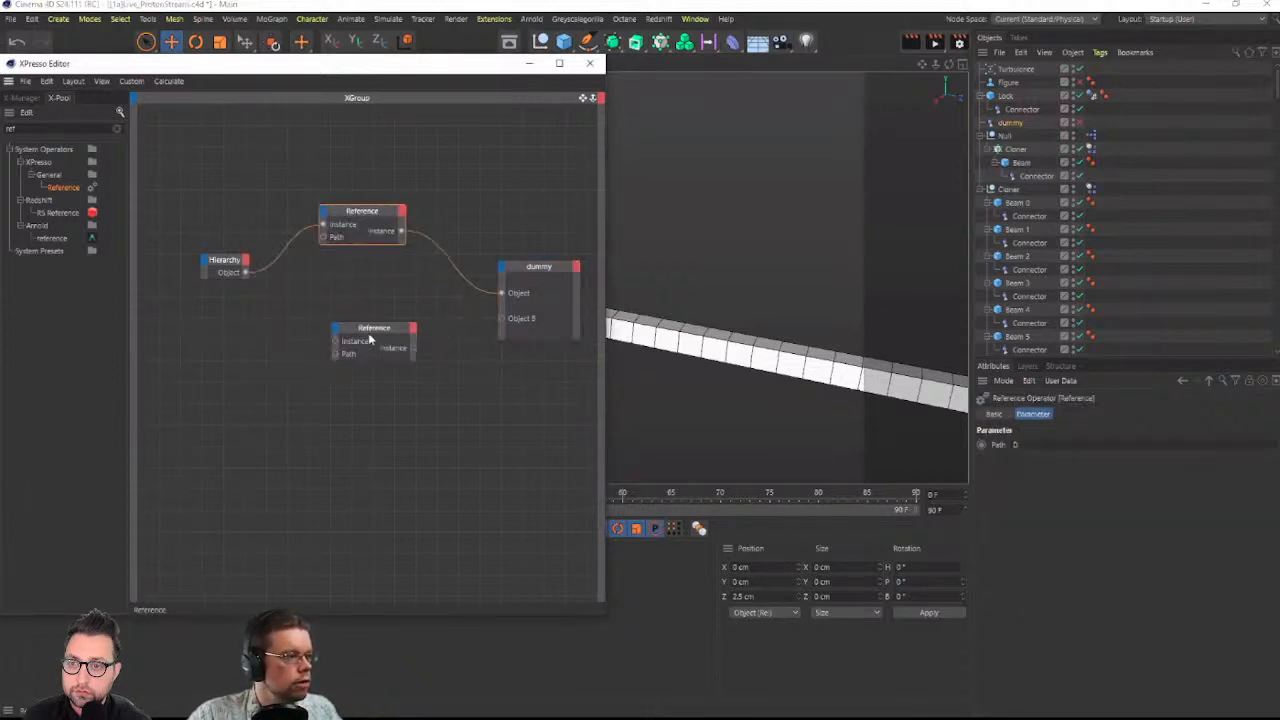
left_click_drag(245, 272, 337, 342)
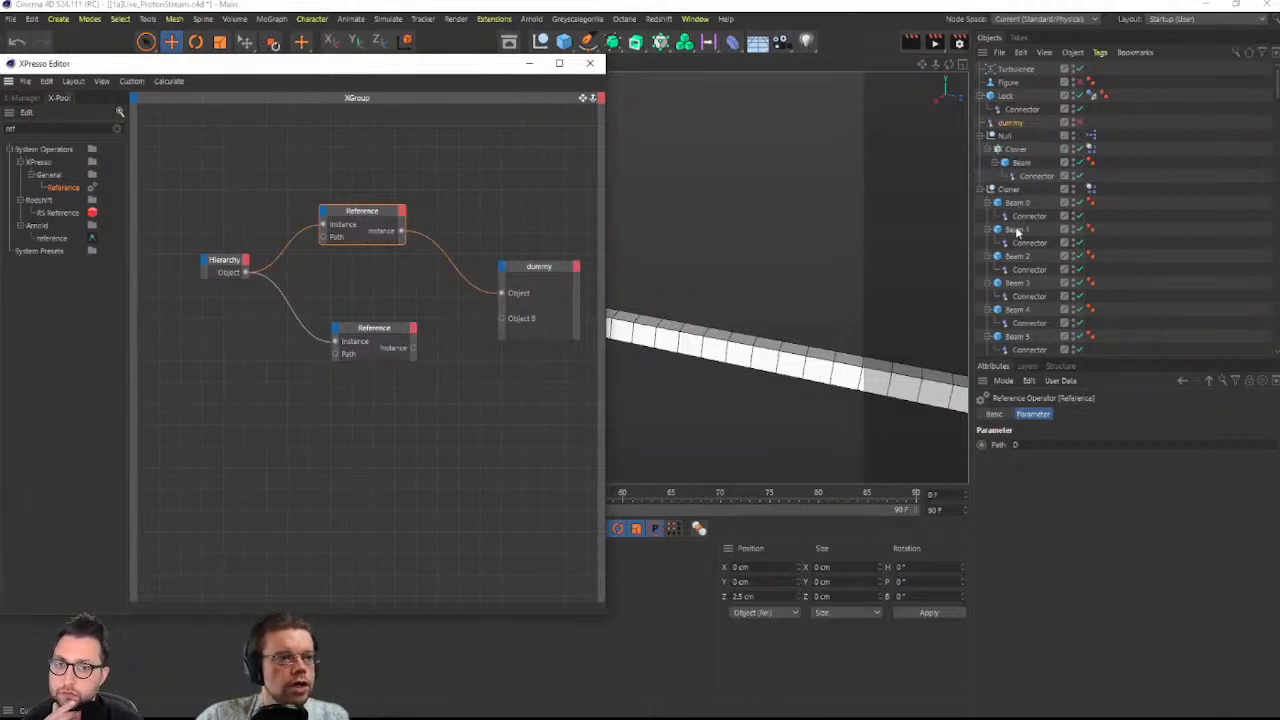
left_click(378, 330)
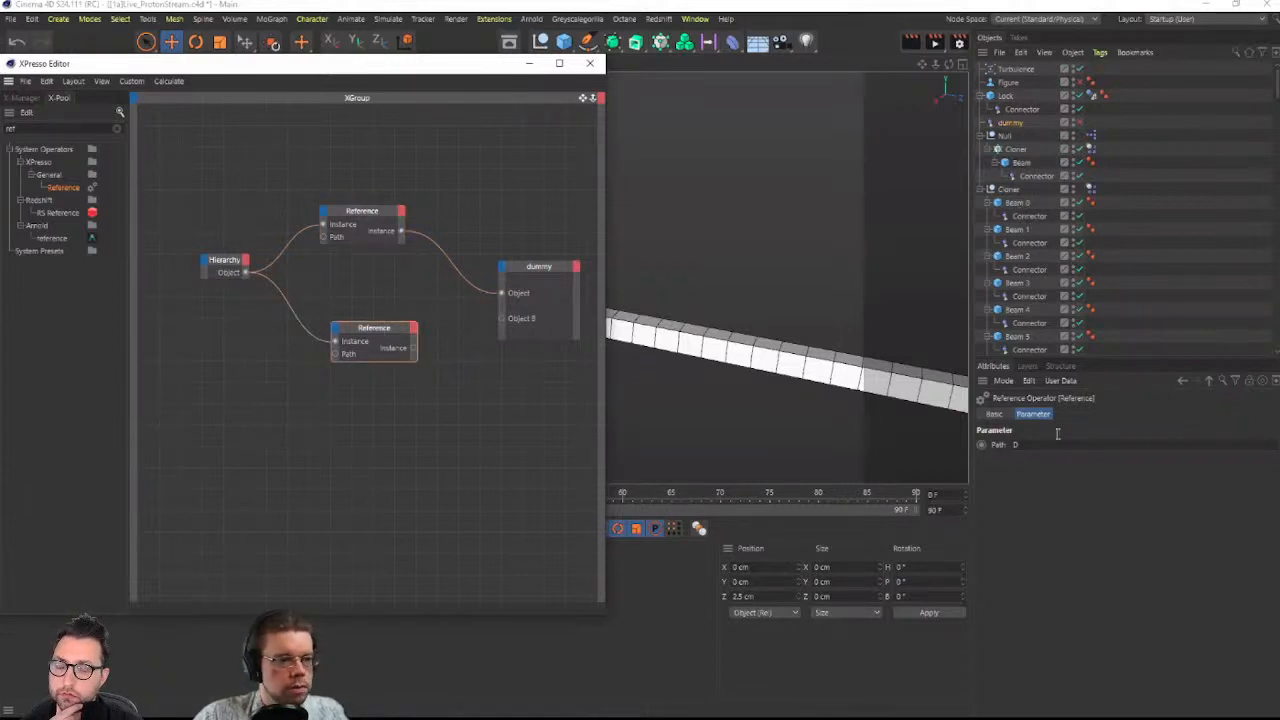
type("N")
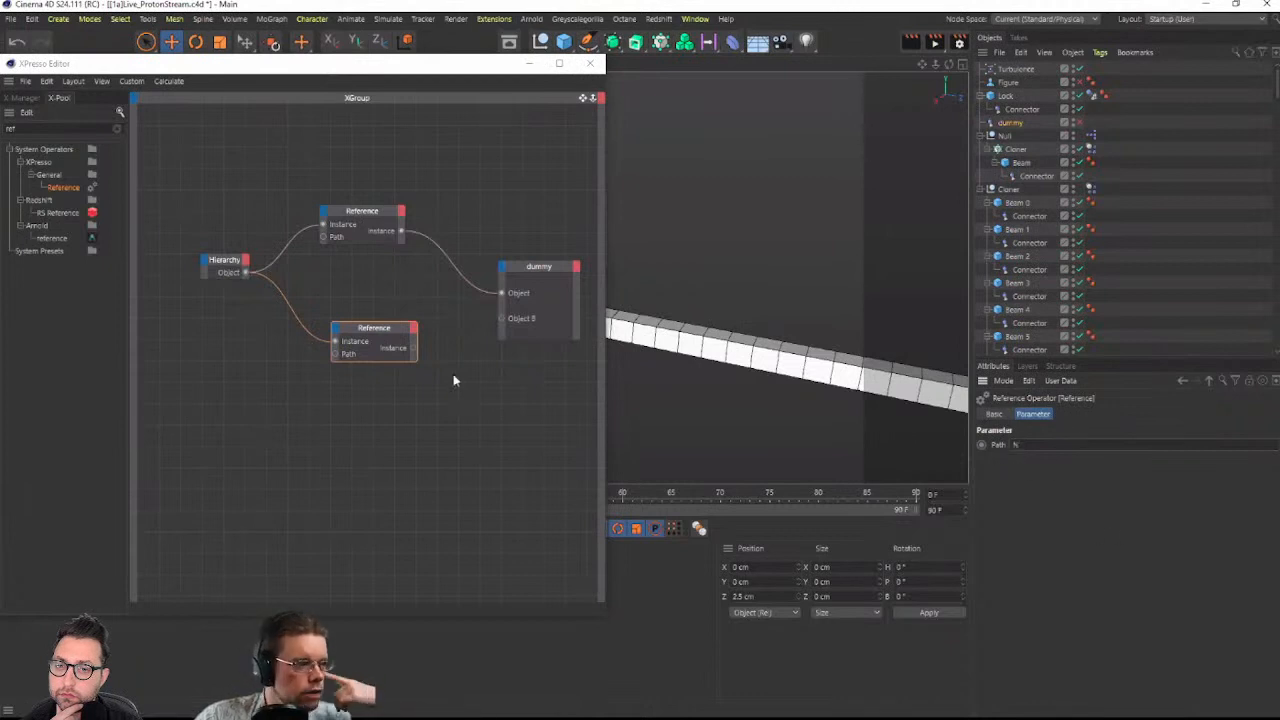
left_click_drag(414, 348, 504, 320)
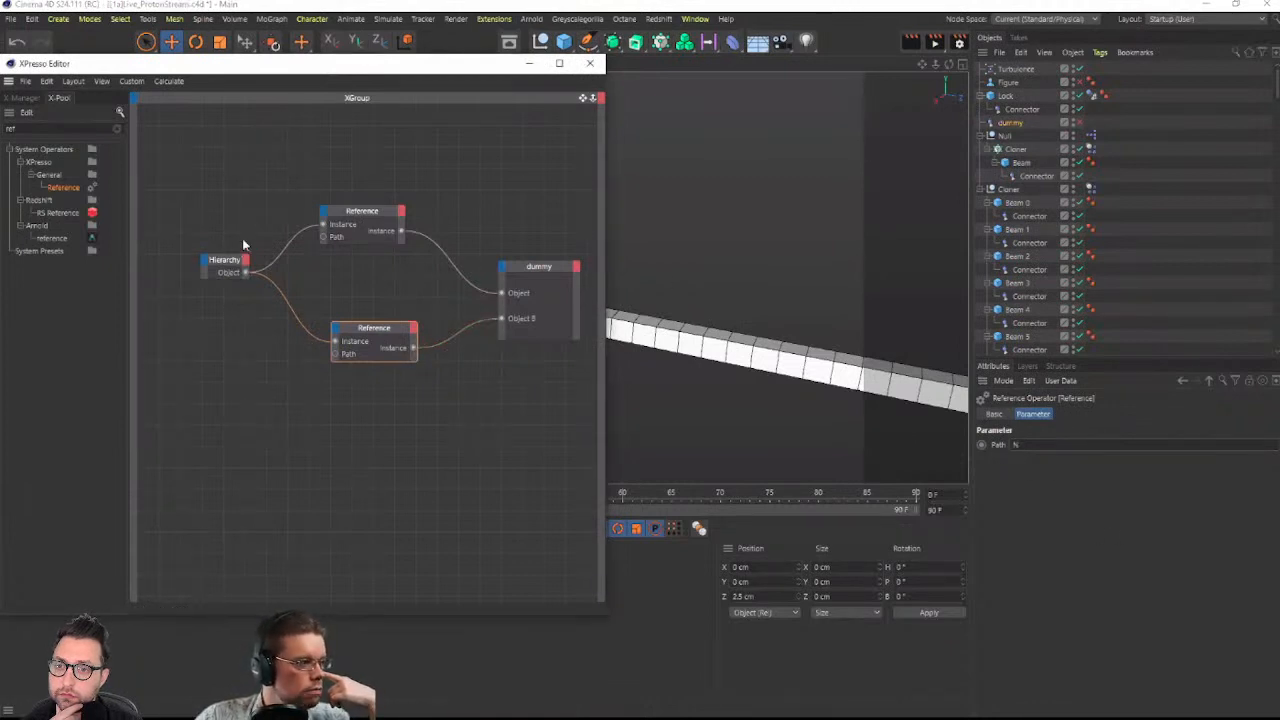
left_click_drag(215, 186, 399, 368)
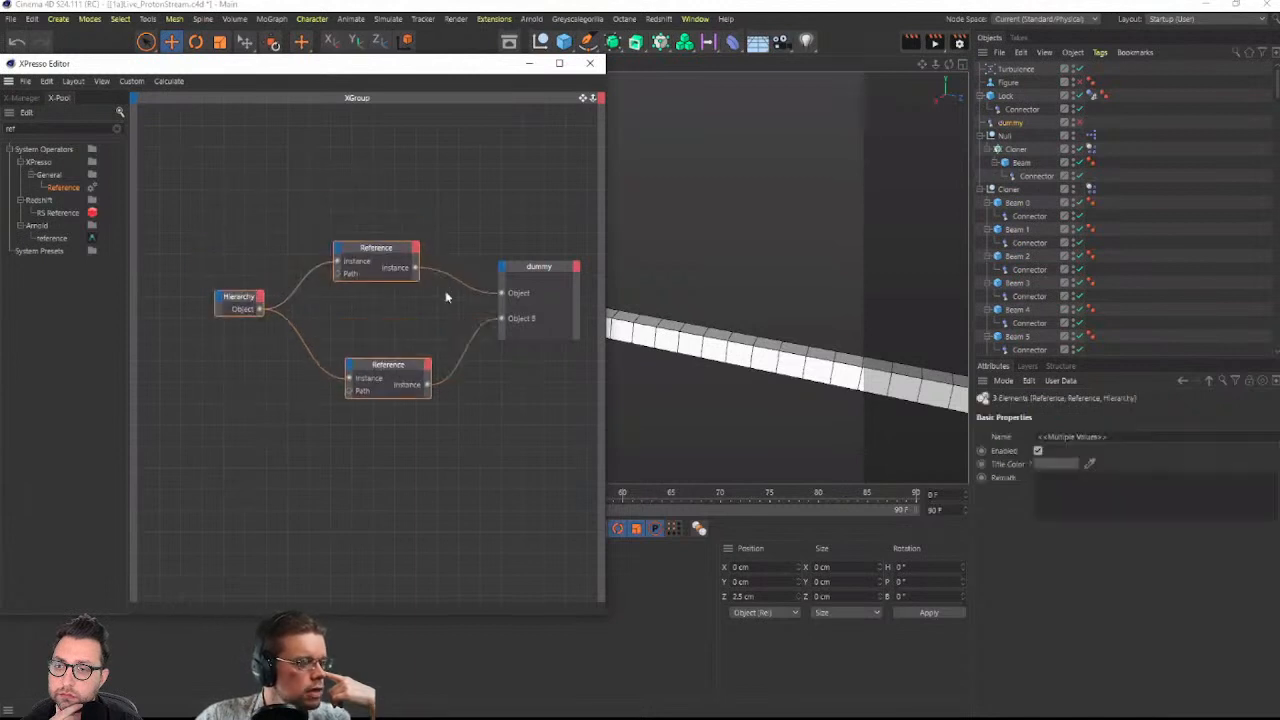
Delete the editable Cloner copy outside the Null and check the connector under the live Cloner's Beam
left_click(1008, 189)
key("Delete")
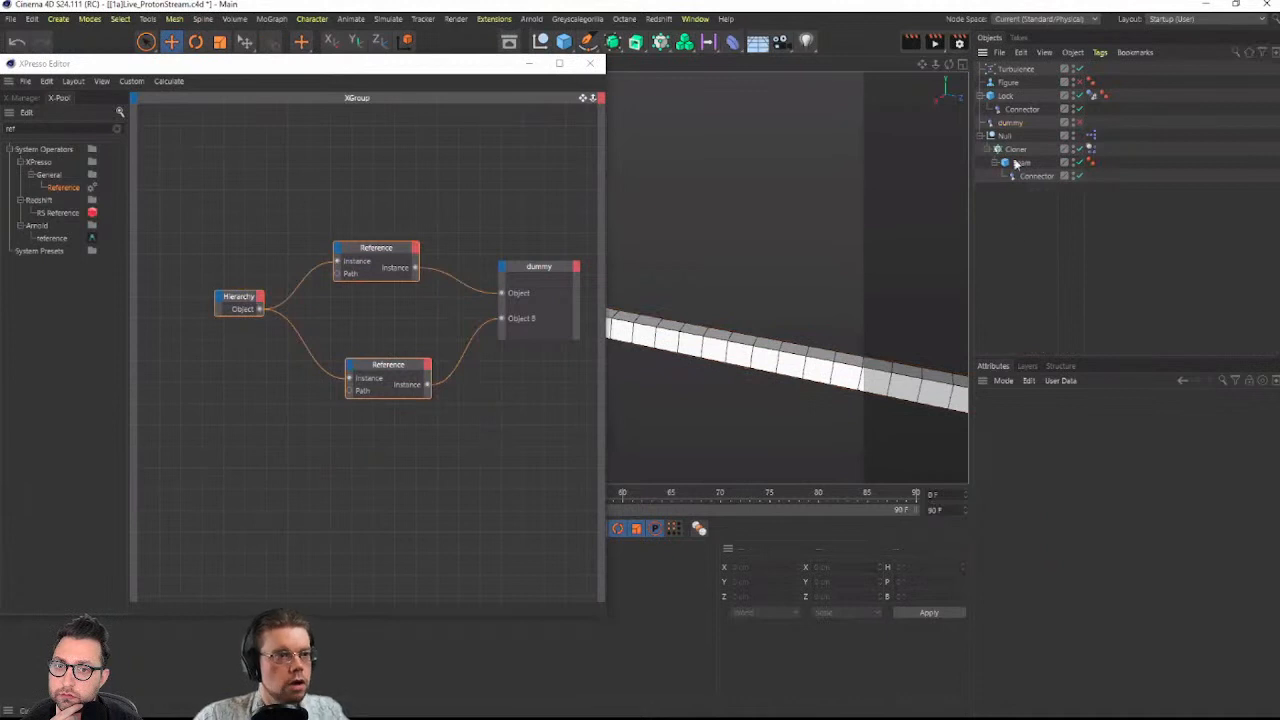
left_click(1016, 149)
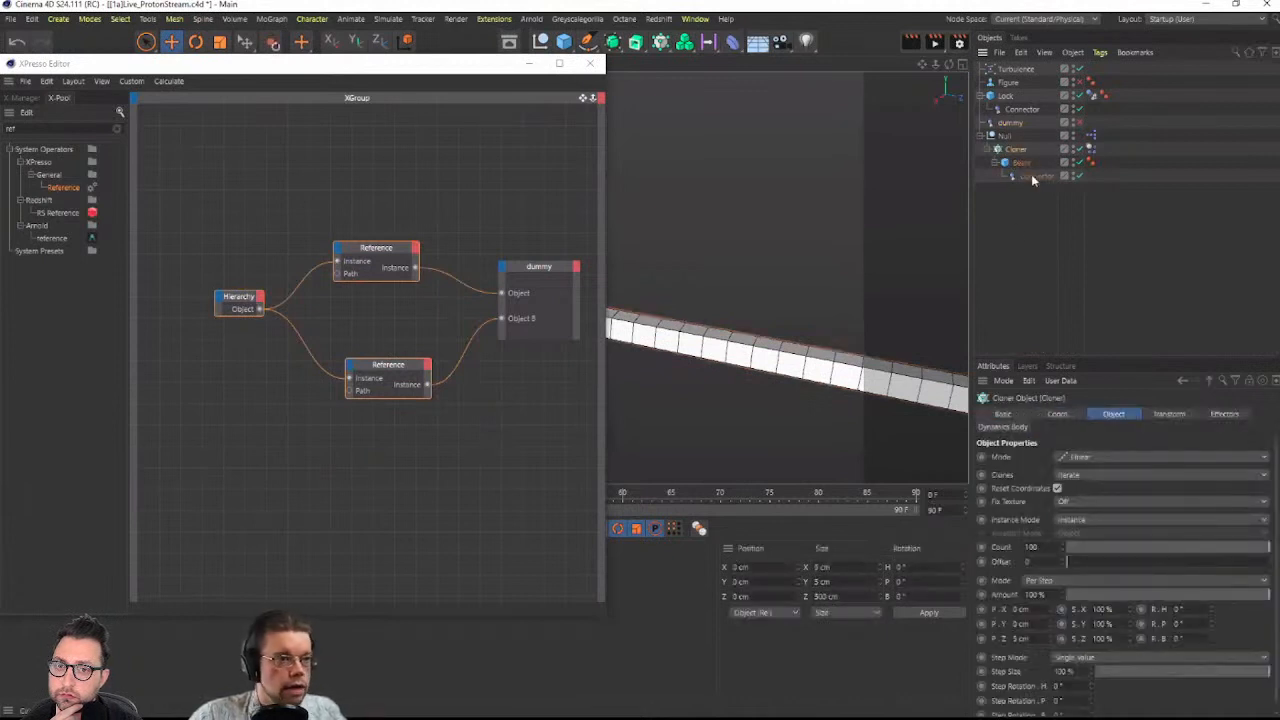
left_click(1033, 177)
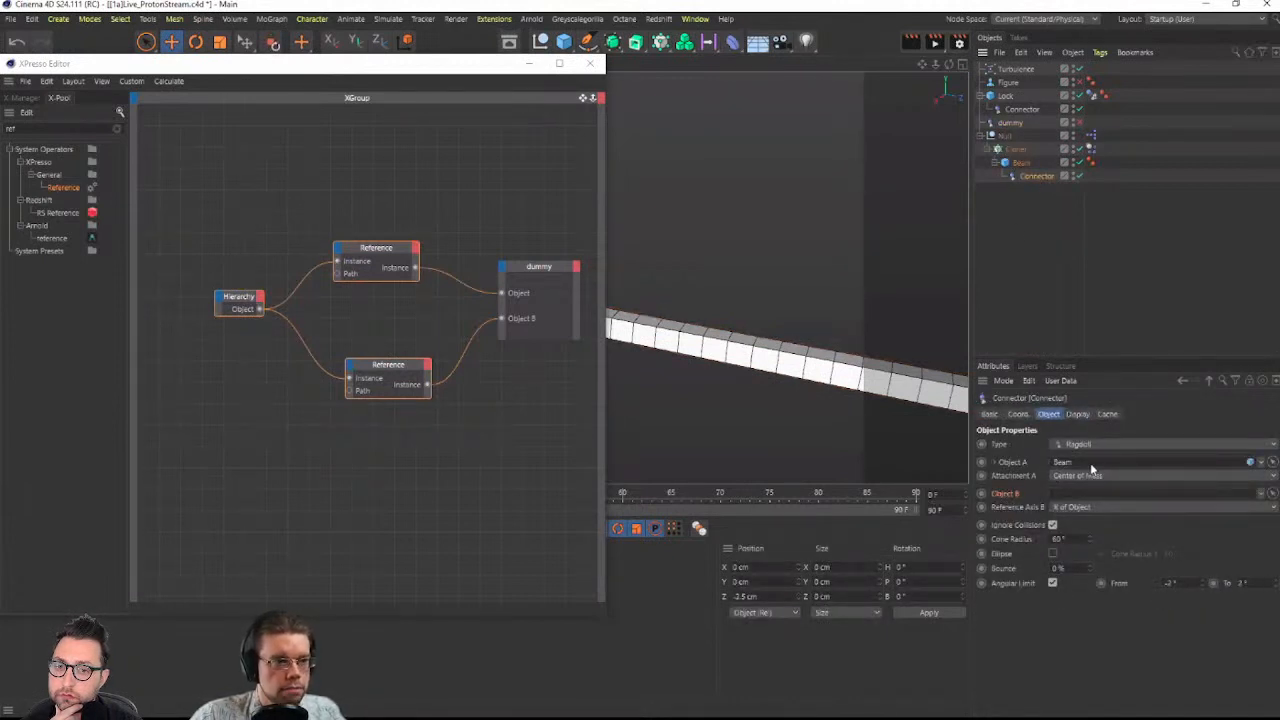
Make the Cloner inside the Null editable and expand its list of beams
left_click(1016, 150)
key("c")
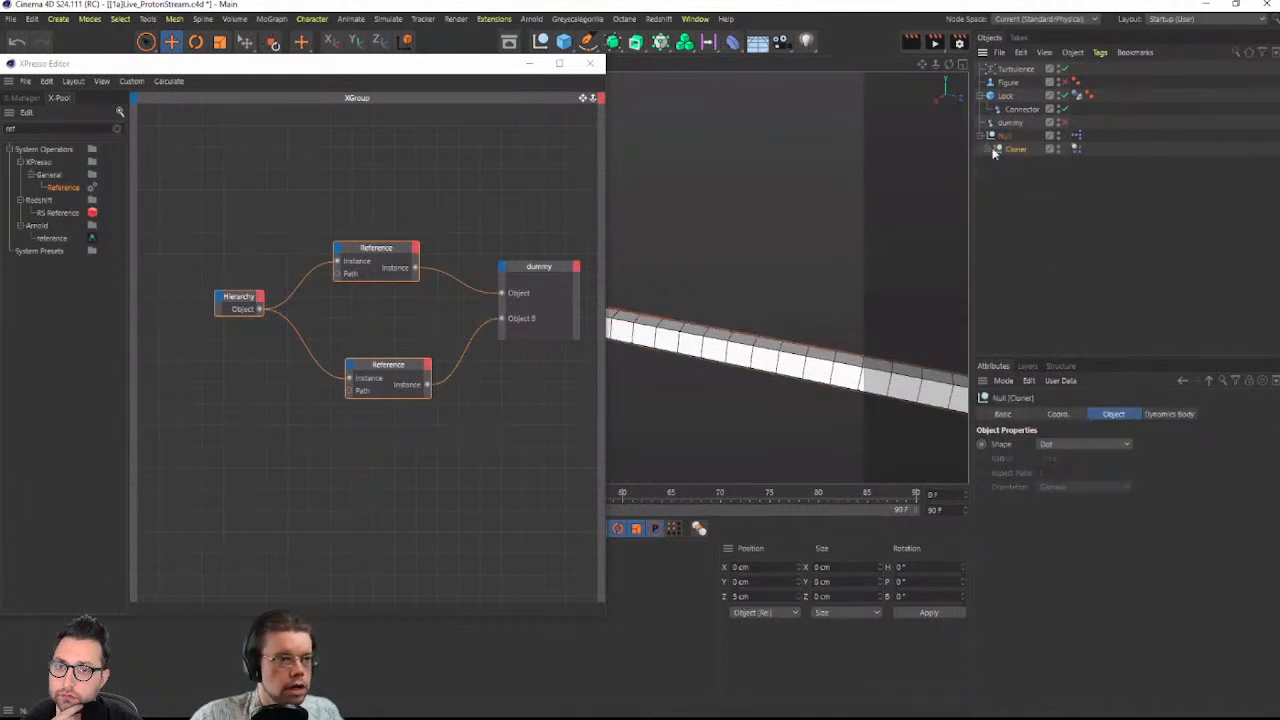
left_click(996, 149)
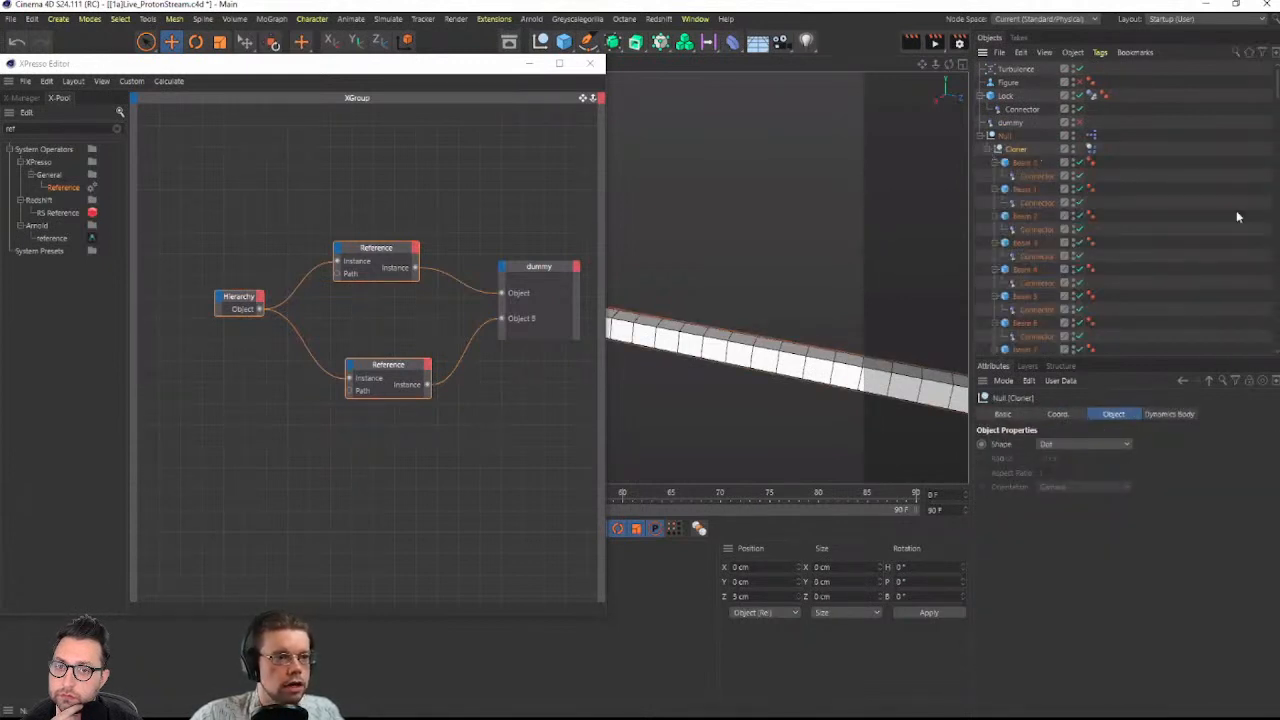
Inspect the Object A and Object B assignments of several beam connectors and look through the beams to the end
left_click(1036, 177)
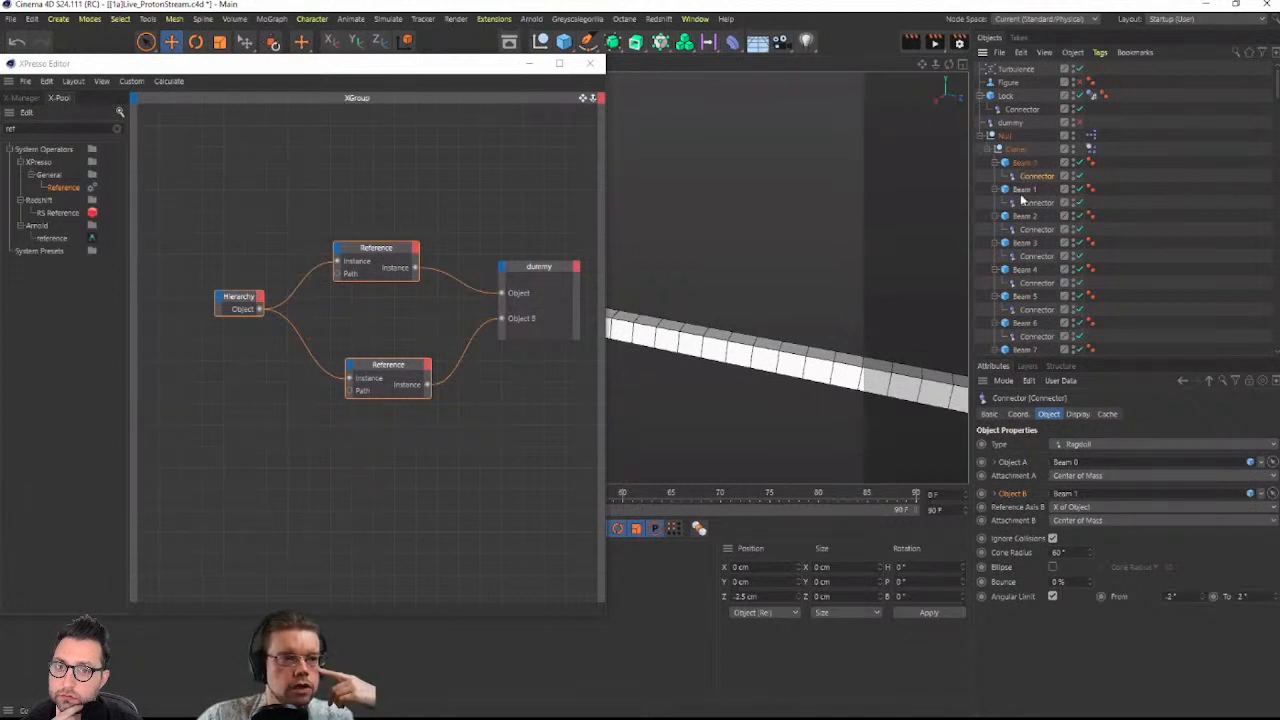
left_click(1040, 229)
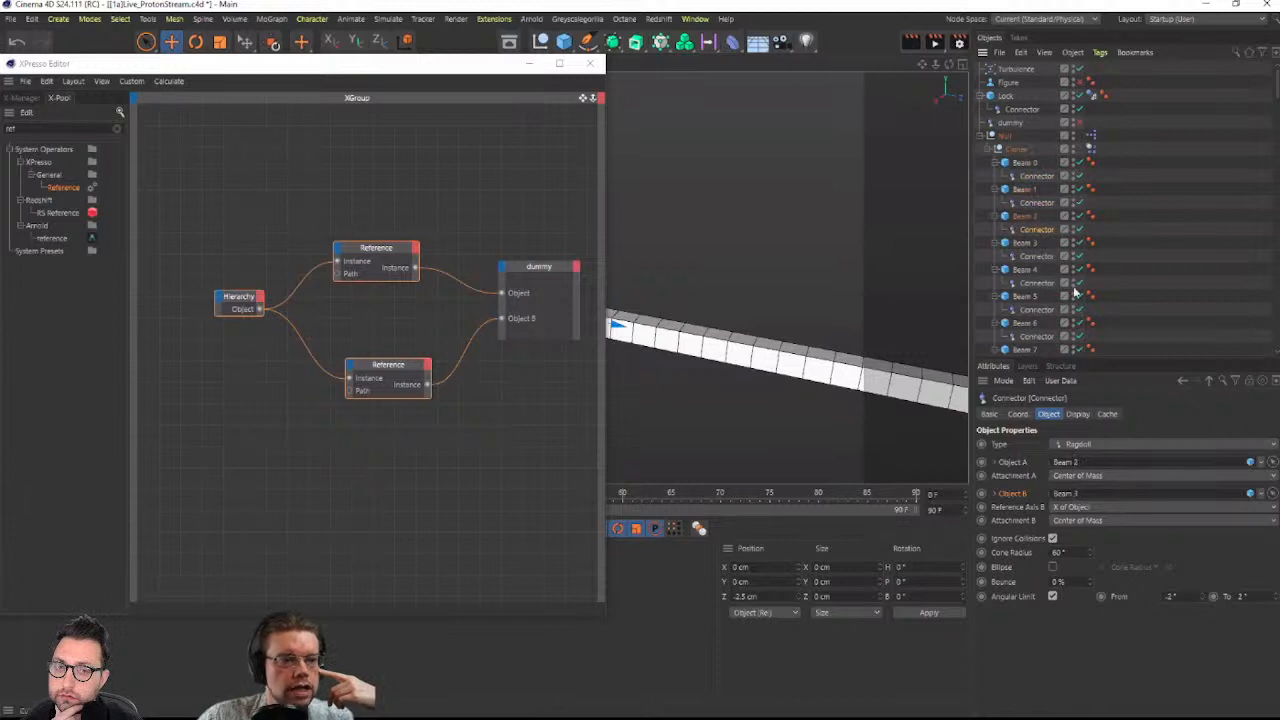
left_click(1030, 257)
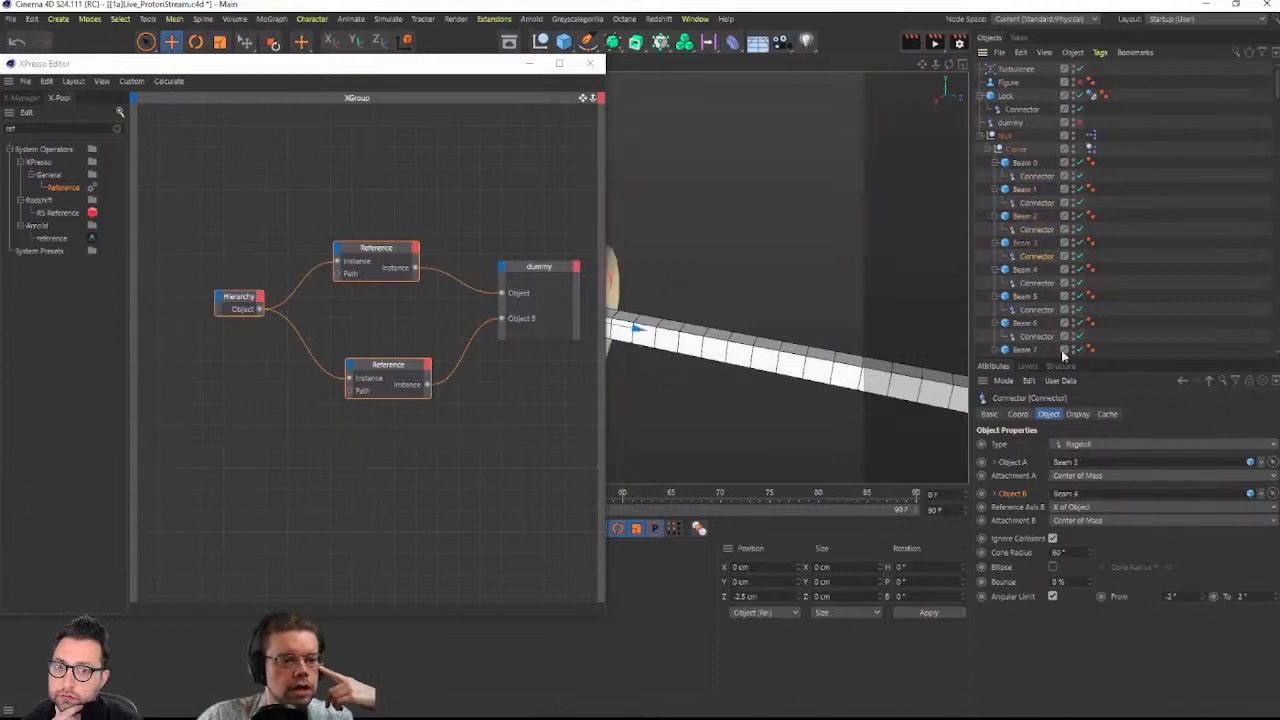
scroll(1040, 242, "down", 20)
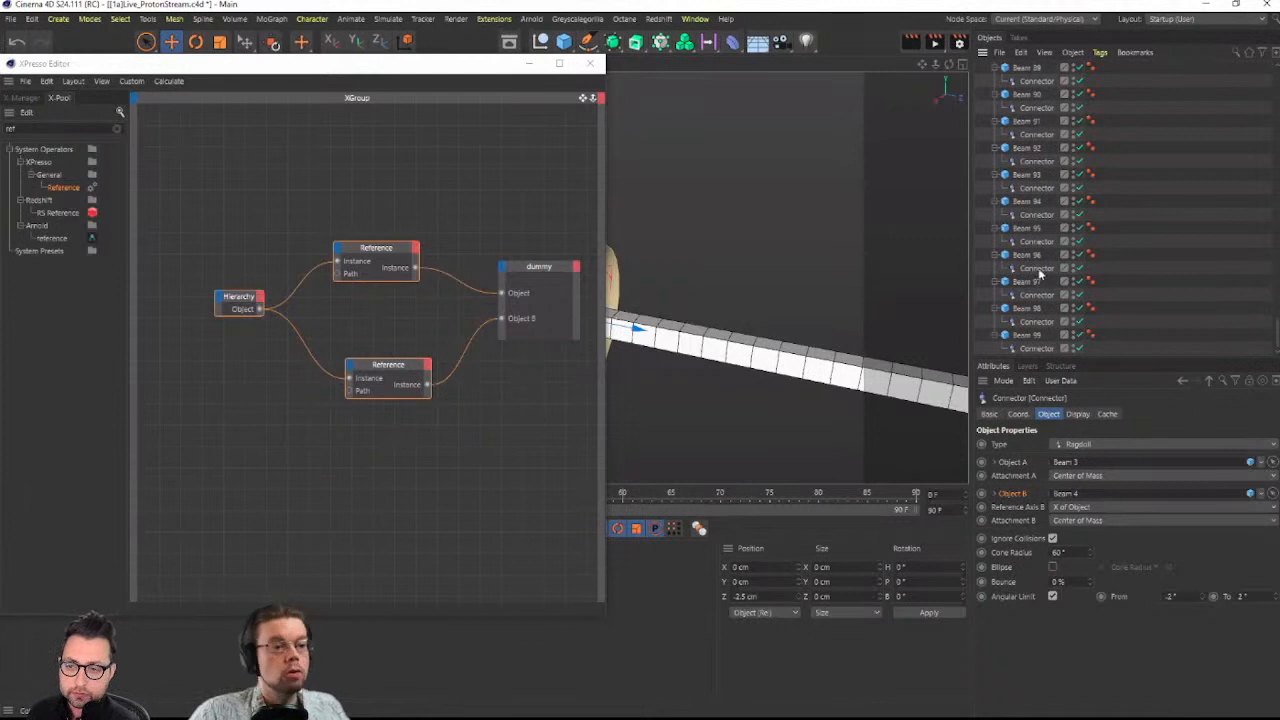
scroll(1040, 252, "up", 15)
scroll(1047, 241, "up", 8)
left_click(1043, 232)
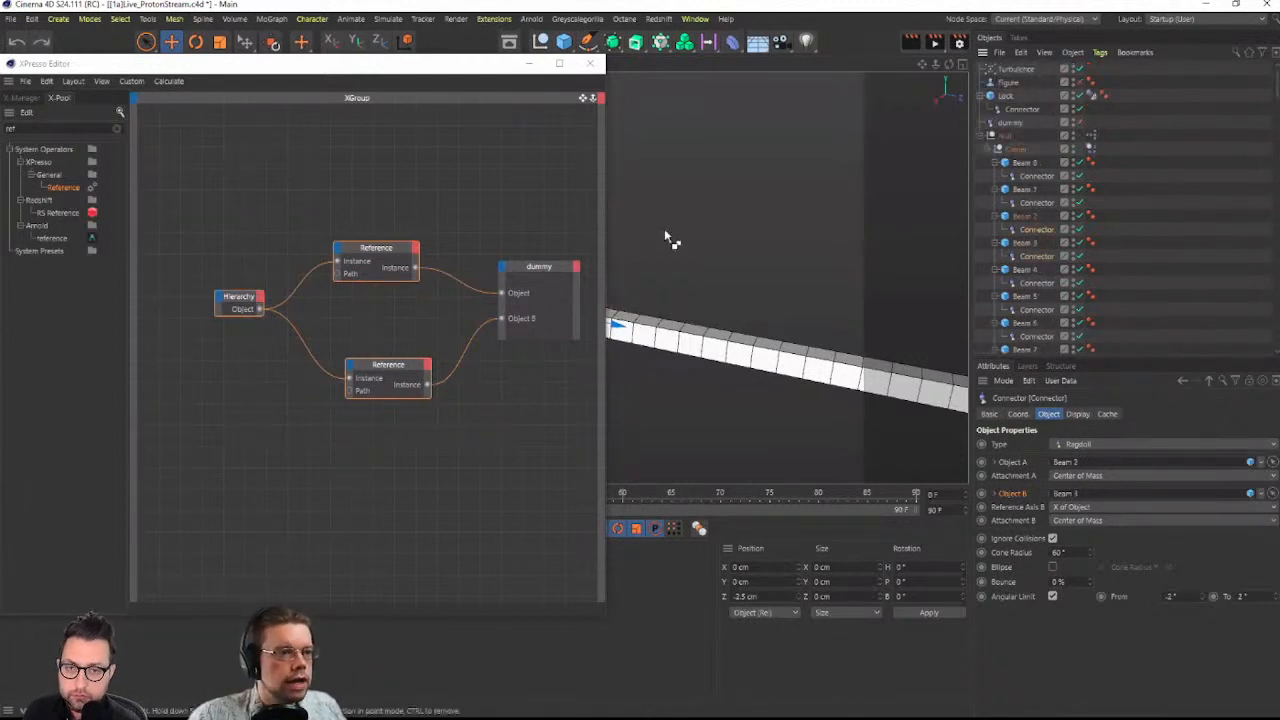
Undo the Cloner's conversion, close the XPresso Editor and frame the whole beam in the viewport
left_click(1017, 149)
key("ctrl+z")
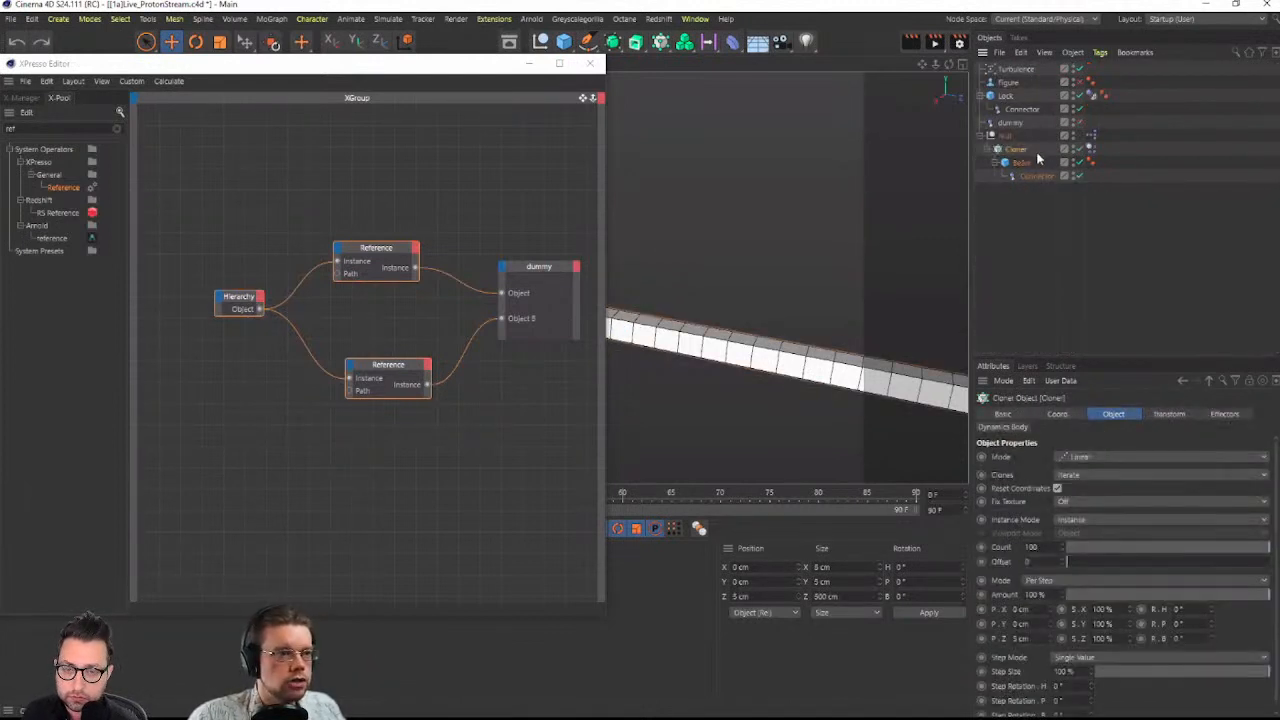
right_click_drag(683, 371, 592, 340, "alt")
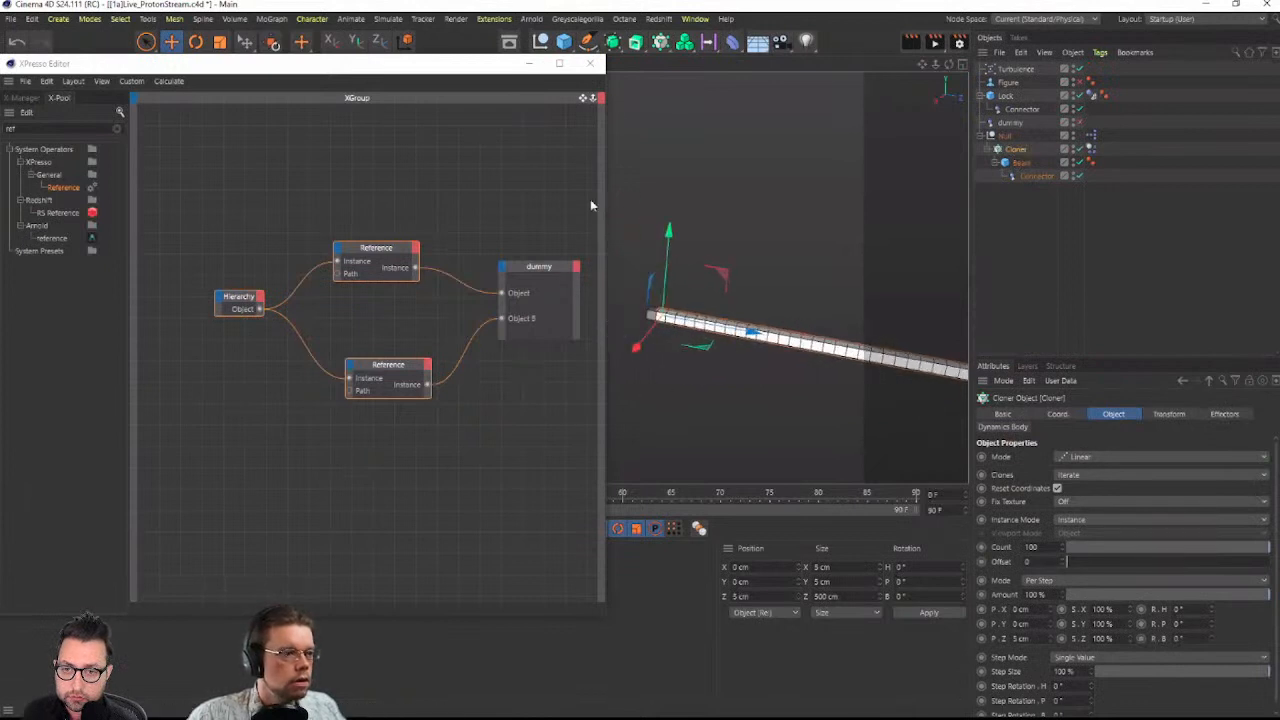
left_click(590, 64)
right_click_drag(700, 265, 203, 220, "alt")
middle_click_drag(940, 385, 628, 323, "alt")
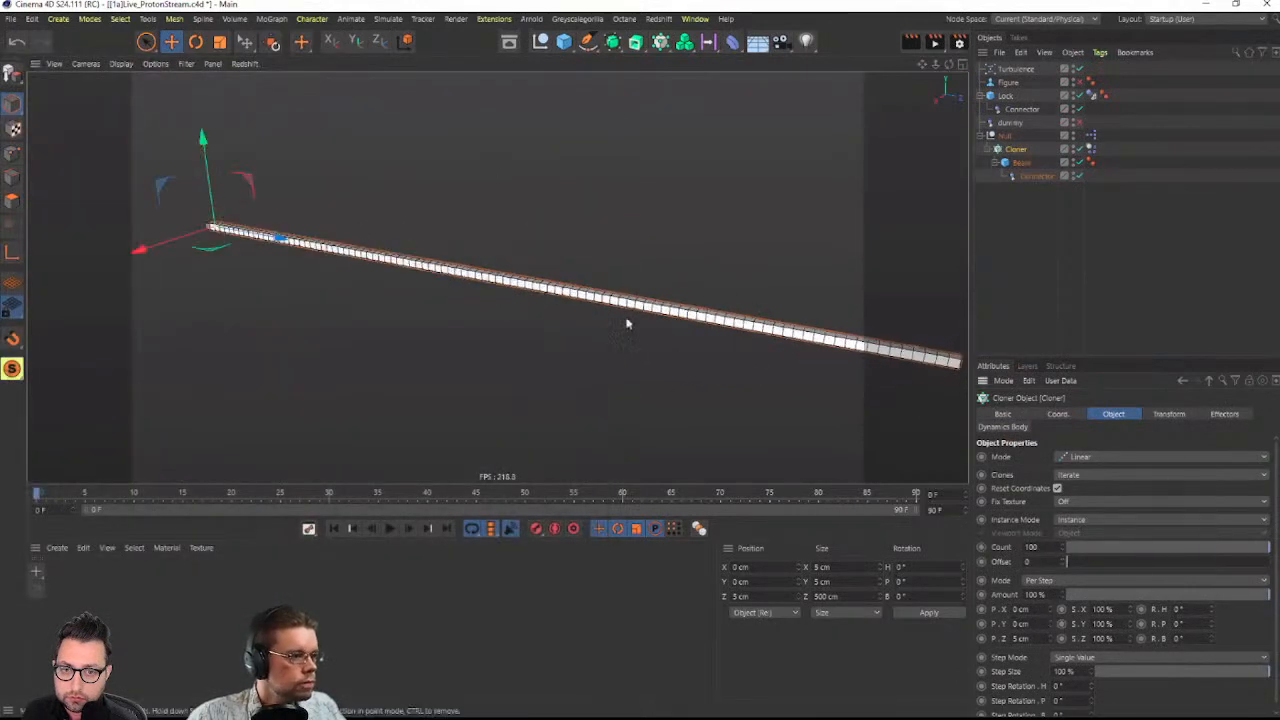
left_click_drag(628, 323, 648, 294, "alt")
right_click_drag(644, 296, 567, 294, "alt")
middle_click_drag(567, 294, 555, 292, "alt")
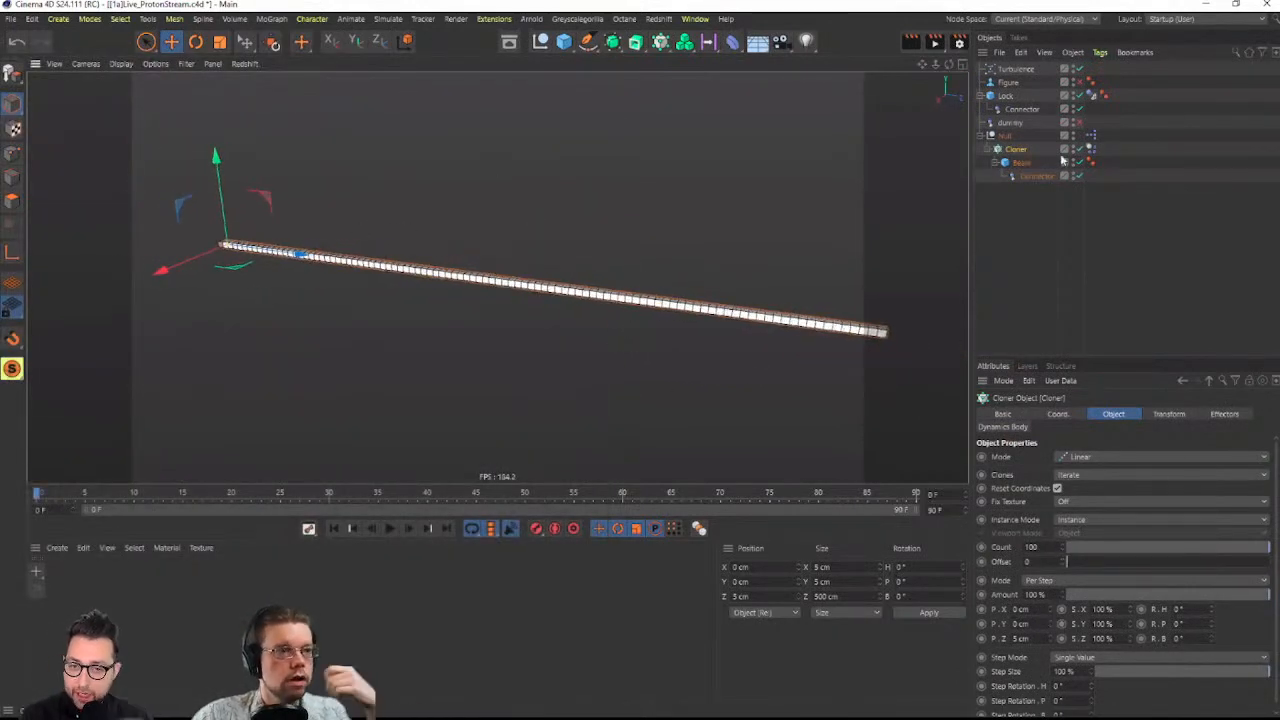
mouse_move(1260, 551)
left_mouse_down()
mouse_move(1085, 549)
mouse_move(1268, 548)
left_mouse_up()
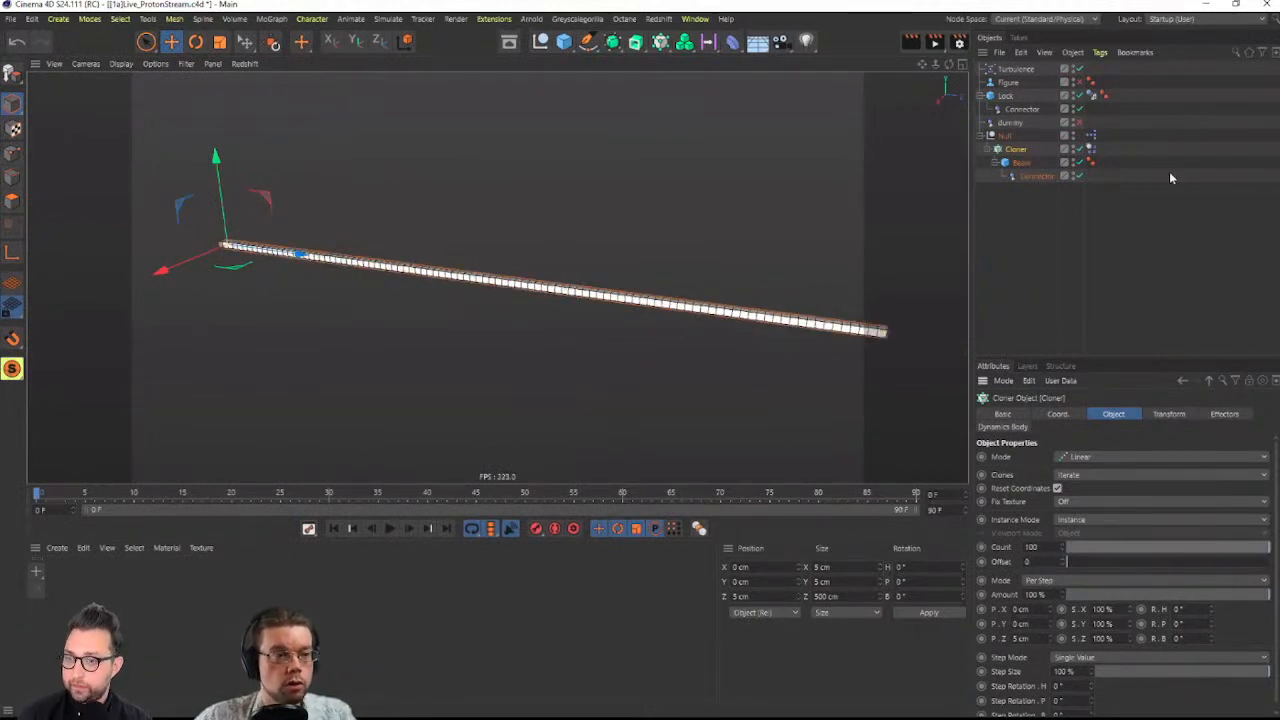
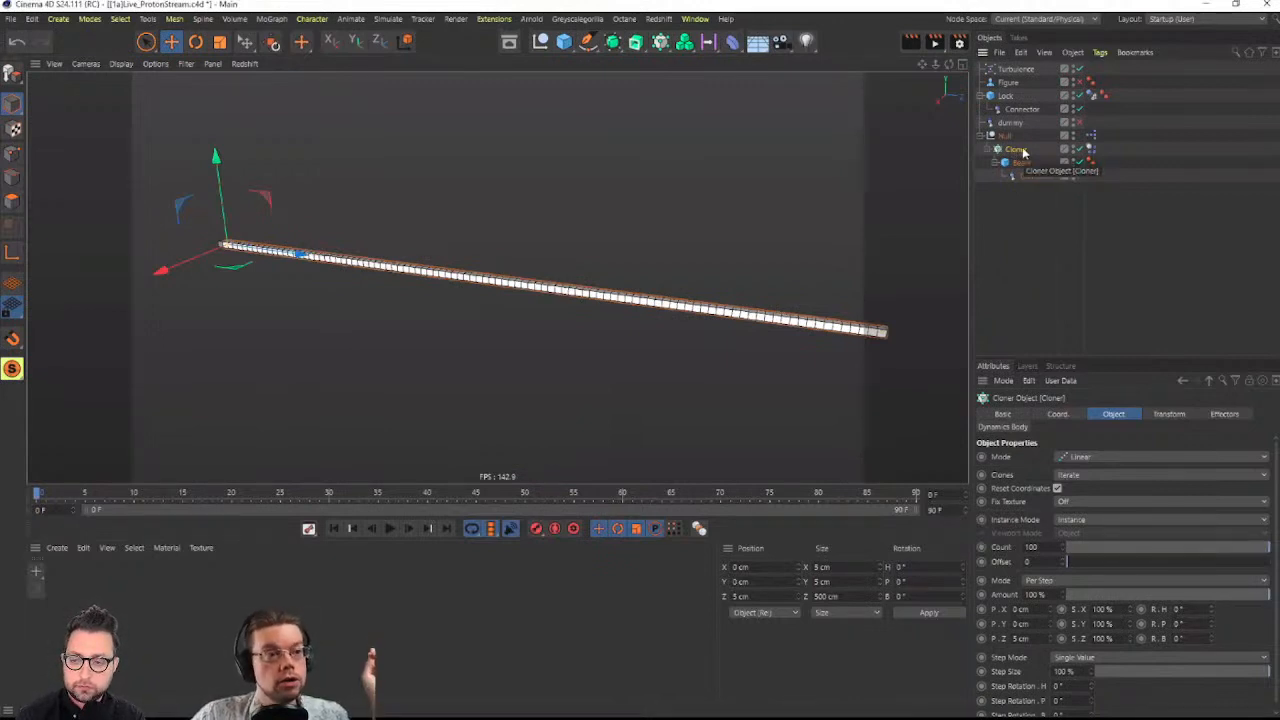
Make the Cloner inside the Null editable, look through its beams and play the simulation
left_click_drag(524, 290, 497, 277, "alt")
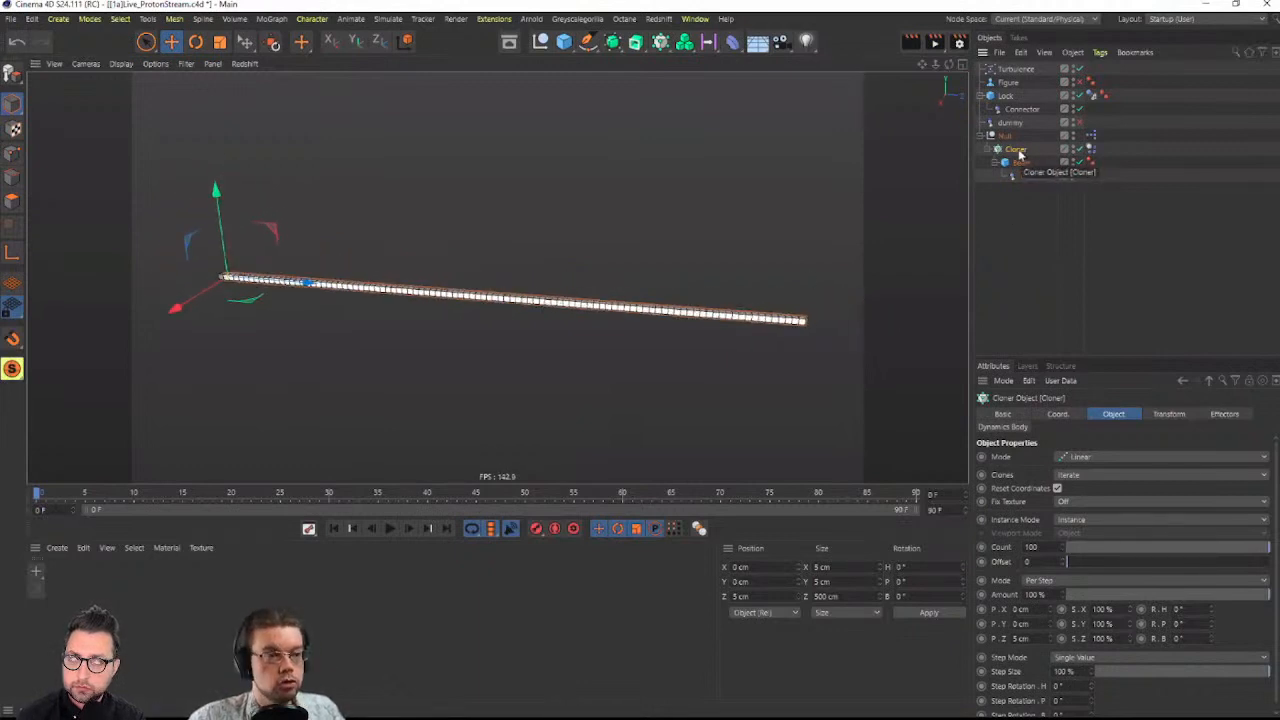
key("c")
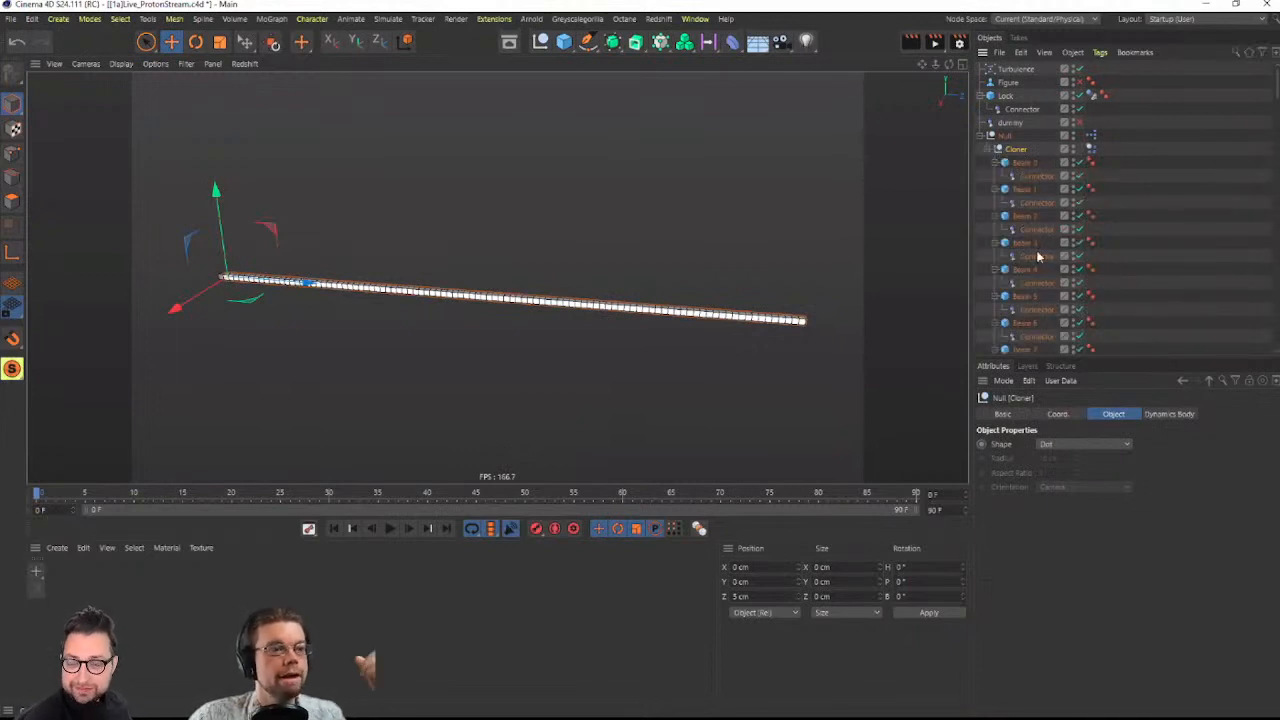
scroll(1040, 248, "down", 10)
scroll(1047, 244, "down", 5)
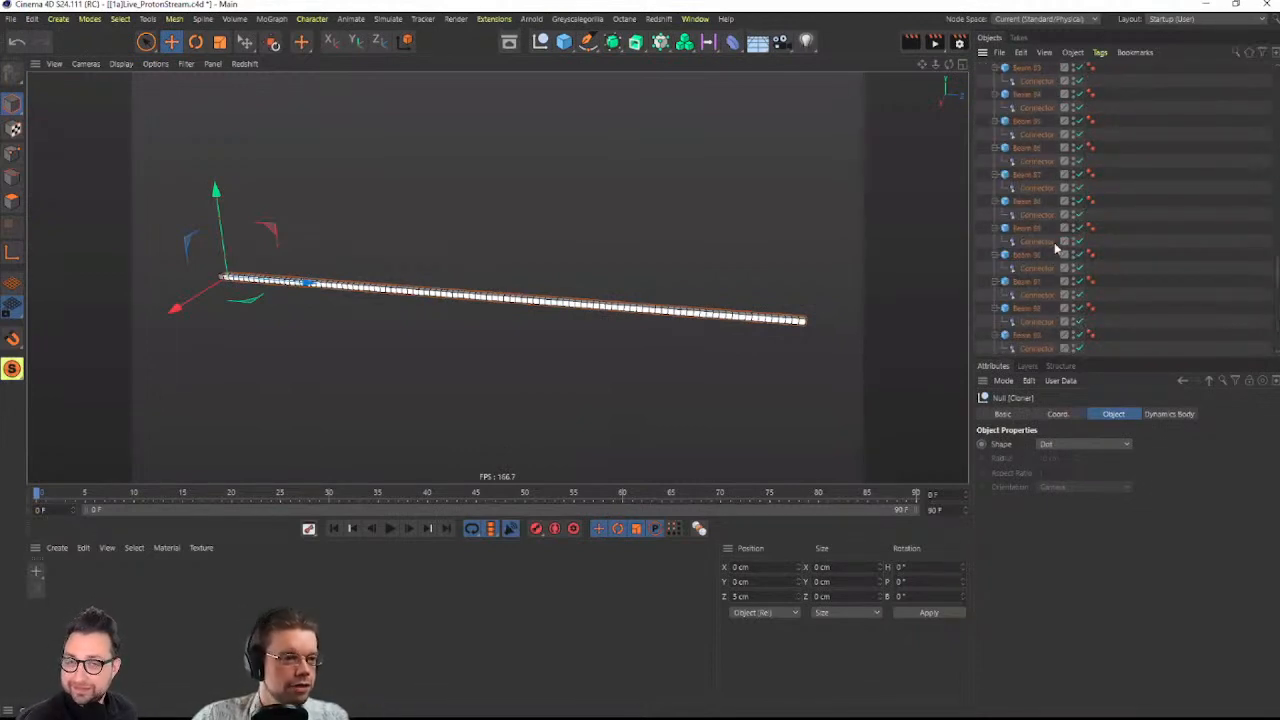
scroll(1053, 236, "down", 2)
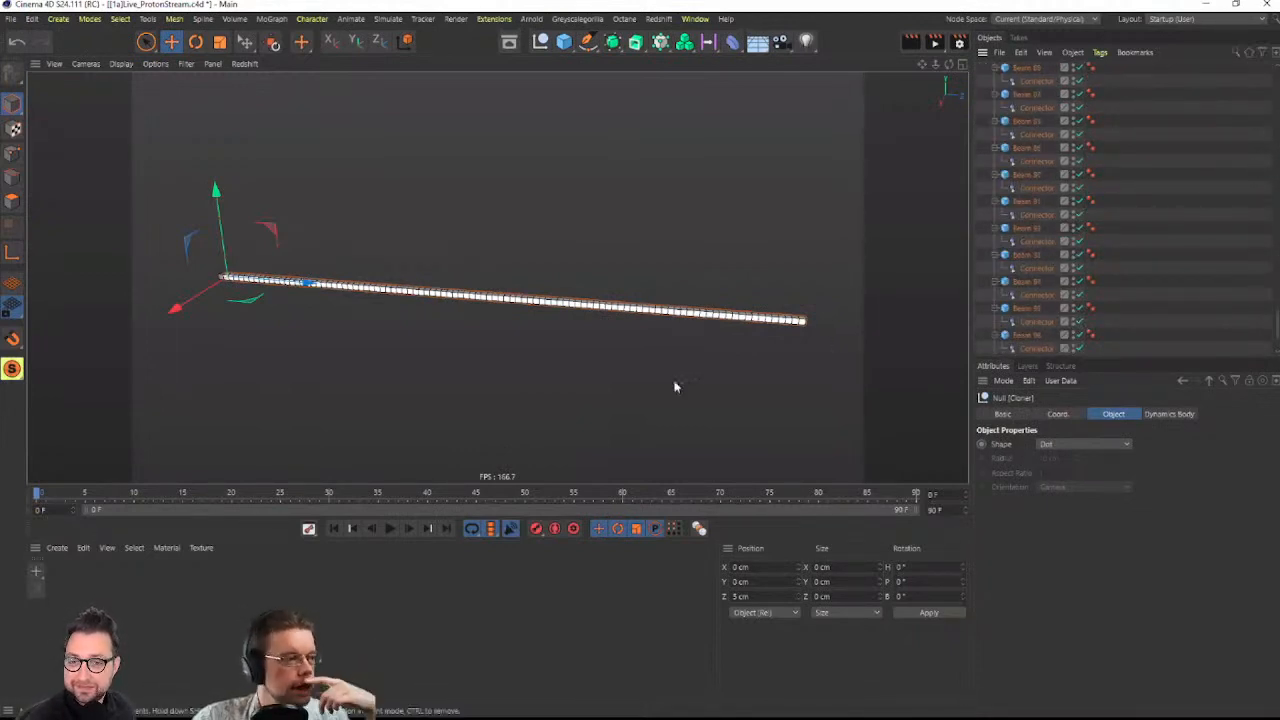
left_click(390, 529)
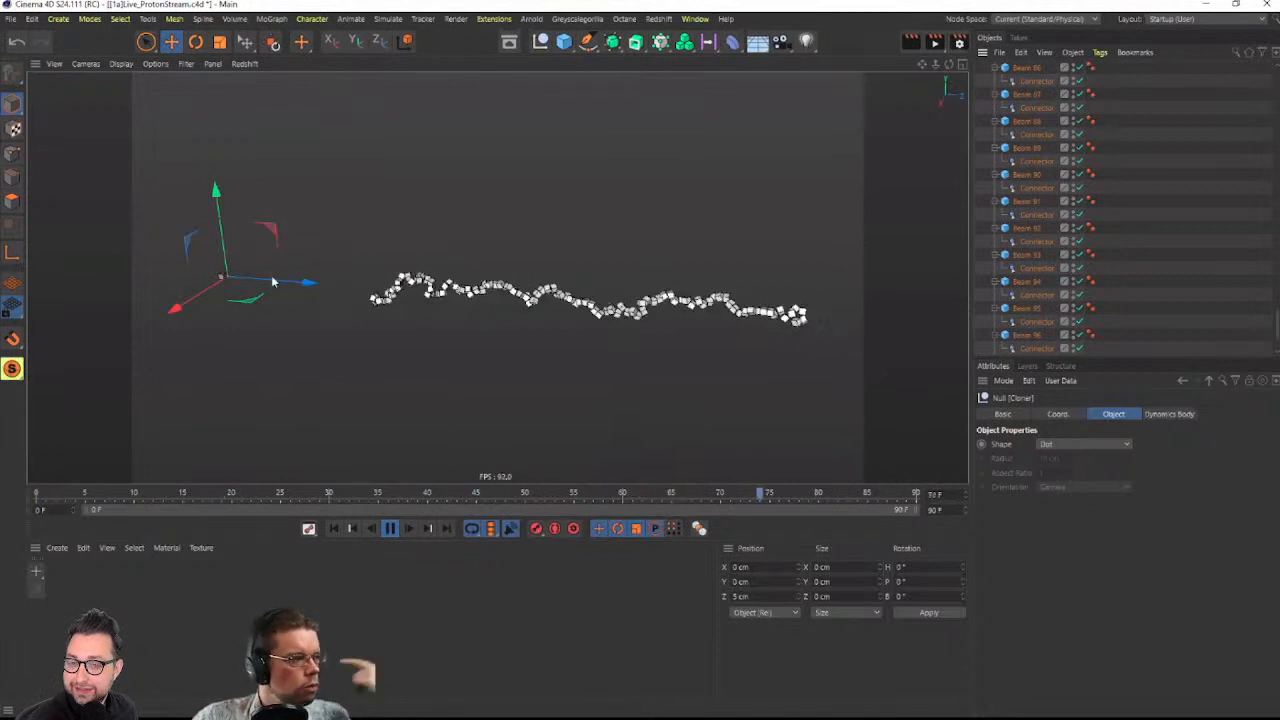
Stop and rewind the simulation, and disable the connector under the last beam, Beam 99
left_click(391, 528)
left_click(334, 528)
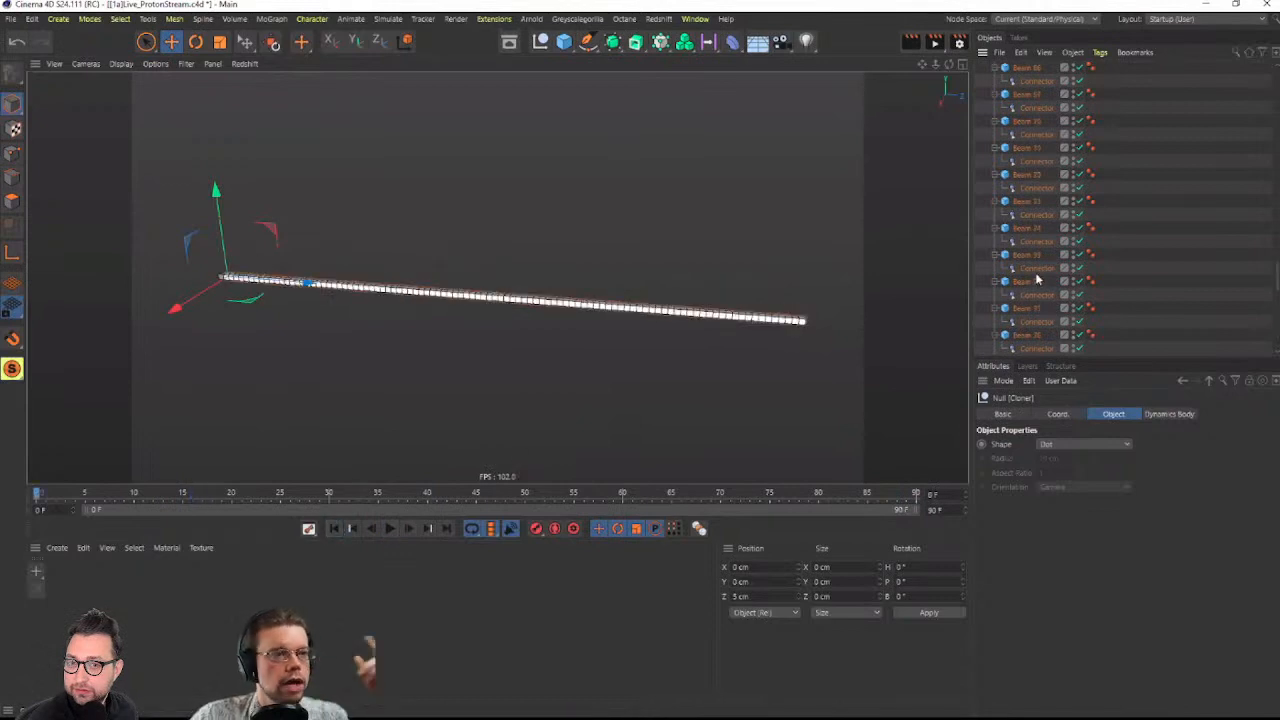
scroll(1038, 275, "up", 10)
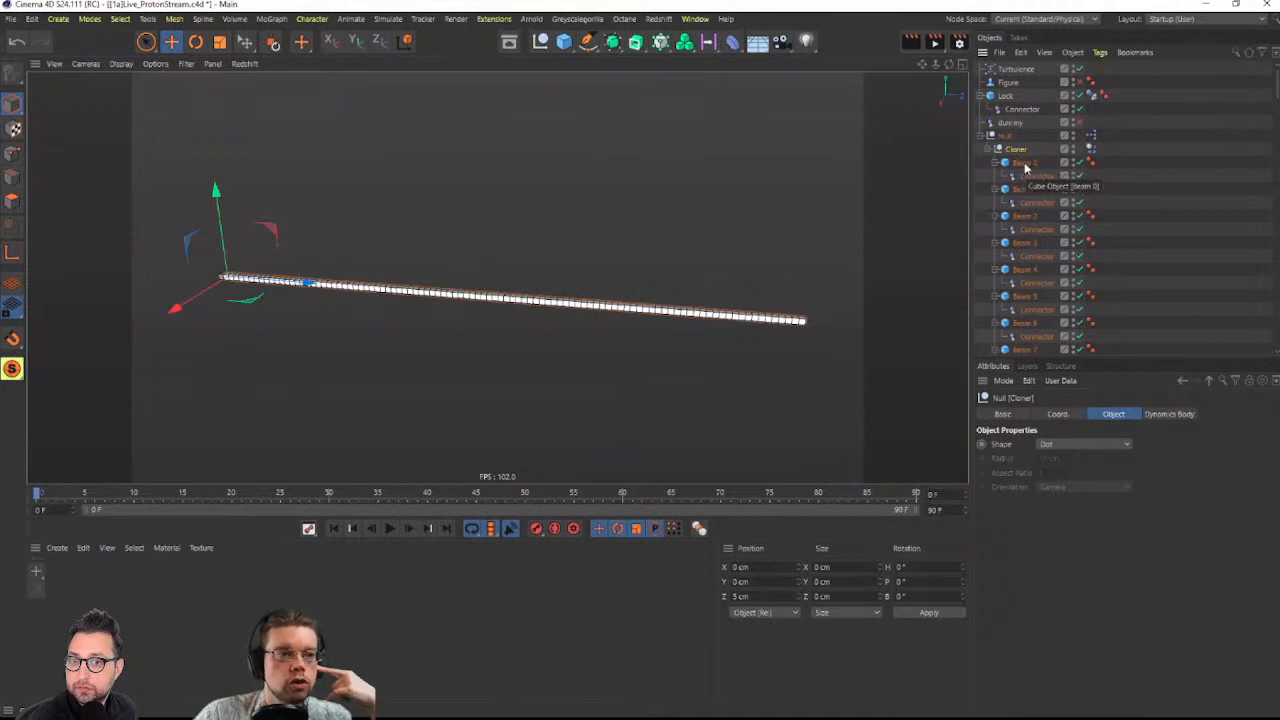
scroll(1035, 258, "down", 15)
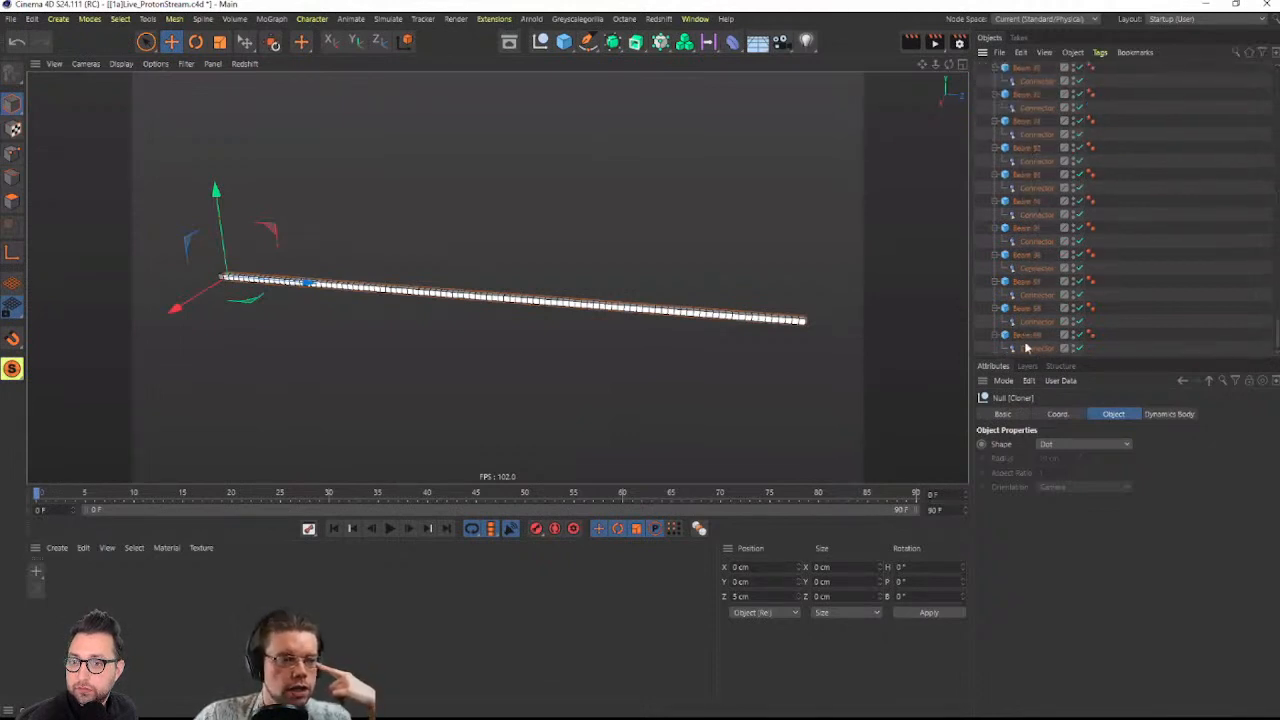
left_click(1028, 349)
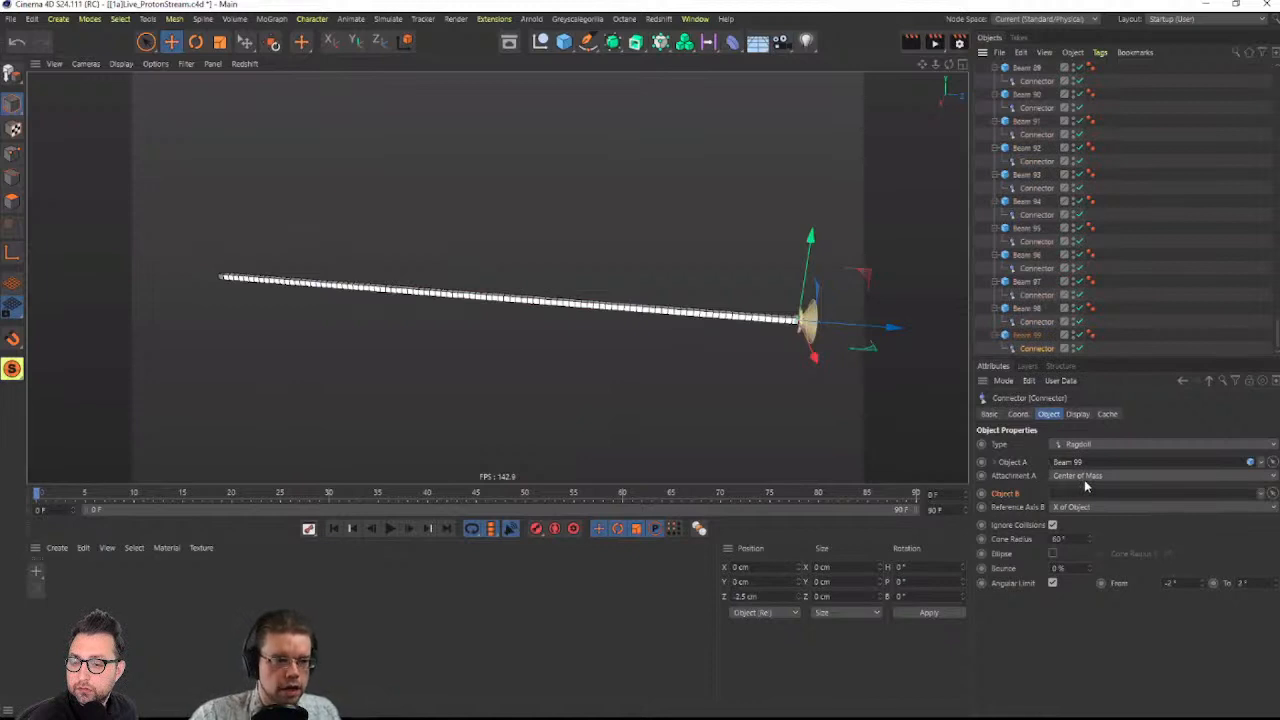
left_click(1079, 349)
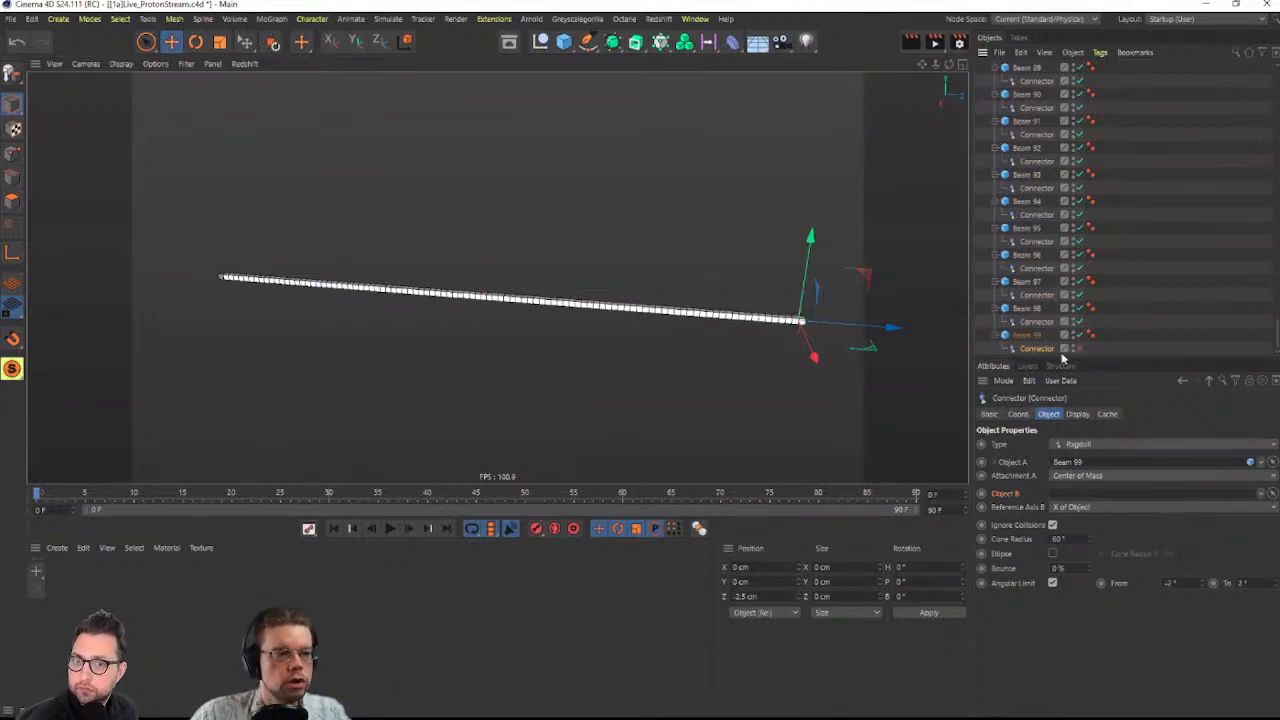
Test the simulation from the first frame and undo the disabling of the Beam 99 connector
left_click(390, 528)
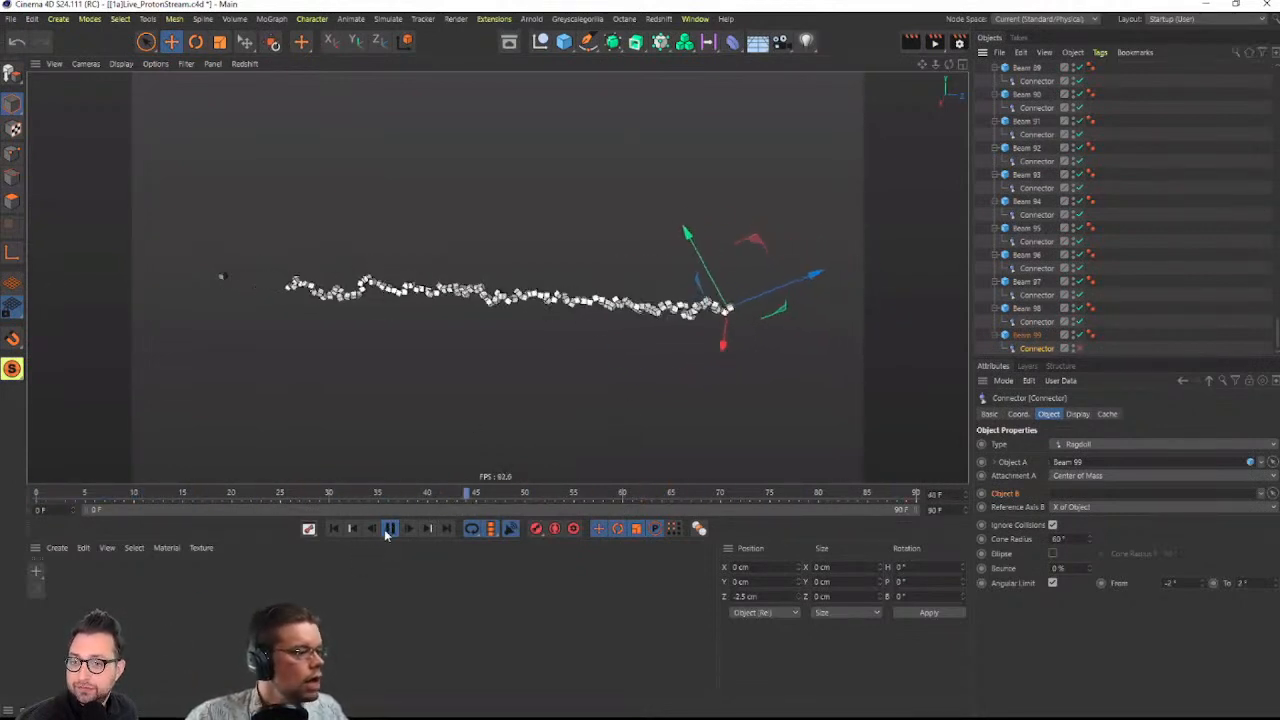
key("F8")
key("shift+f")
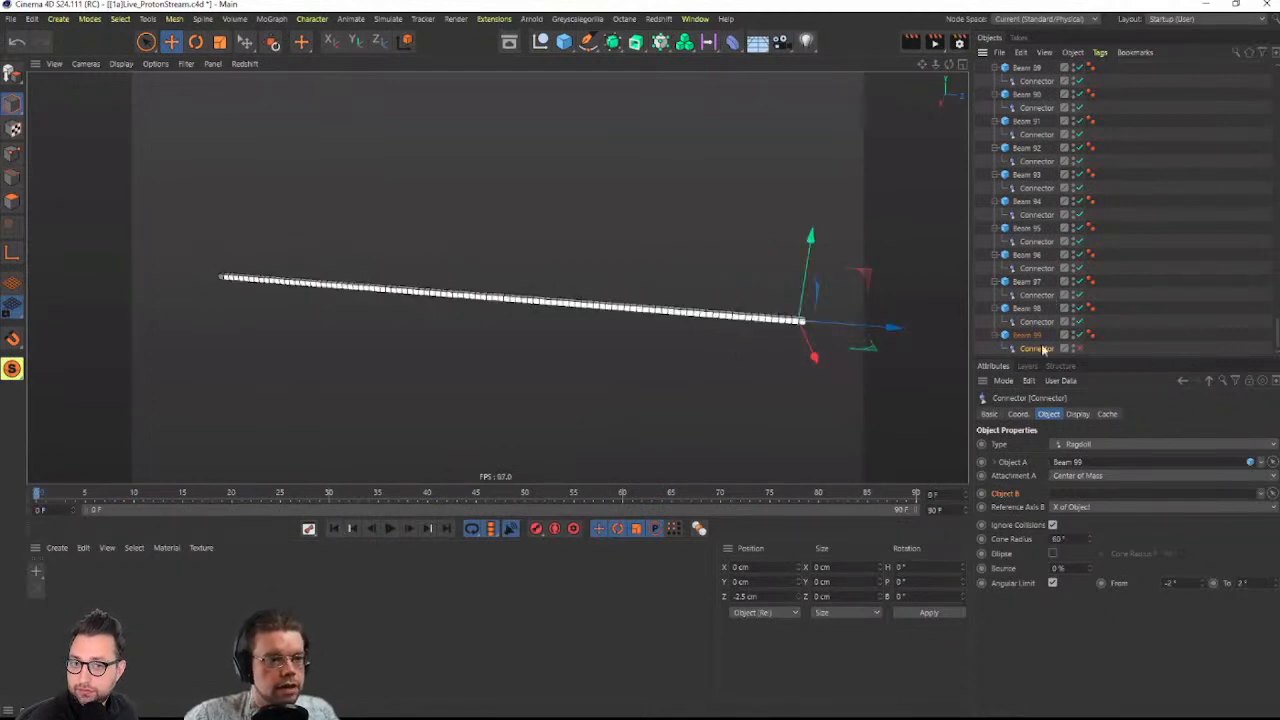
key("ctrl+z")
Look through the beam list and disable the last beam's connector again
scroll(1056, 210, "up", 20)
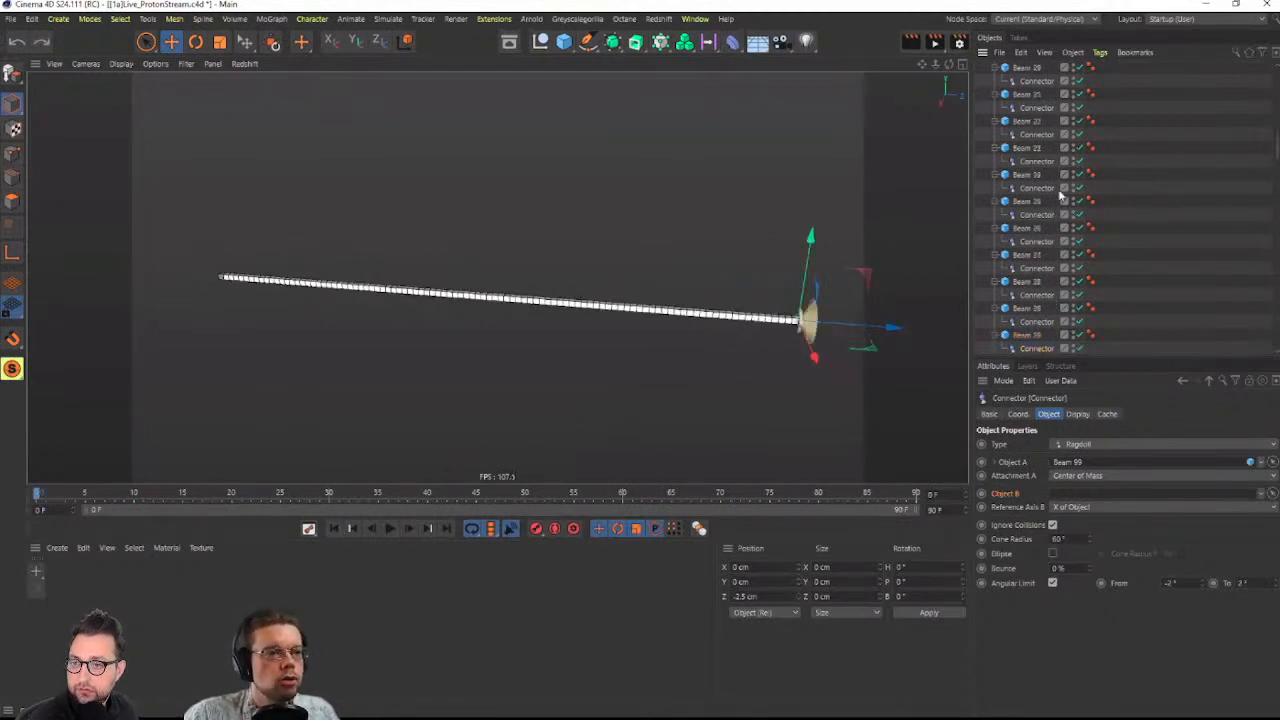
scroll(1058, 200, "down", 8)
scroll(900, 204, "down", 2)
scroll(1078, 338, "down", 20)
scroll(1062, 366, "down", 2)
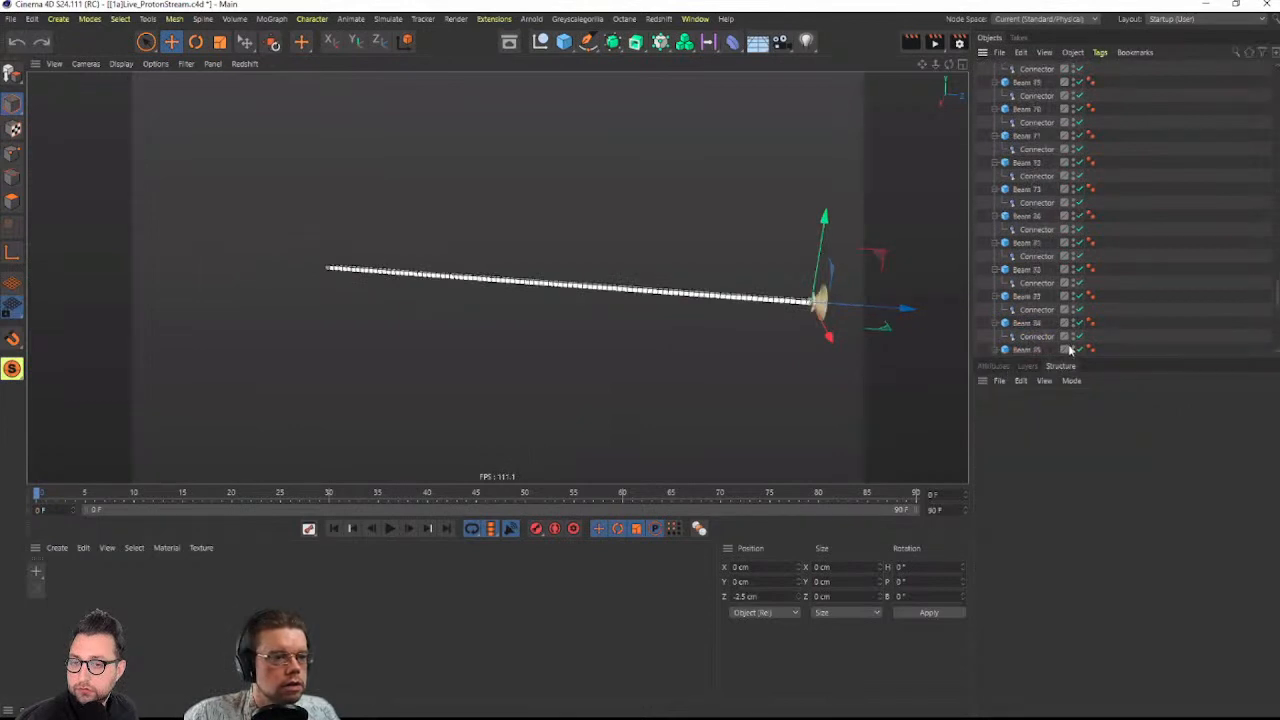
scroll(1070, 350, "down", 15)
left_click(1076, 347)
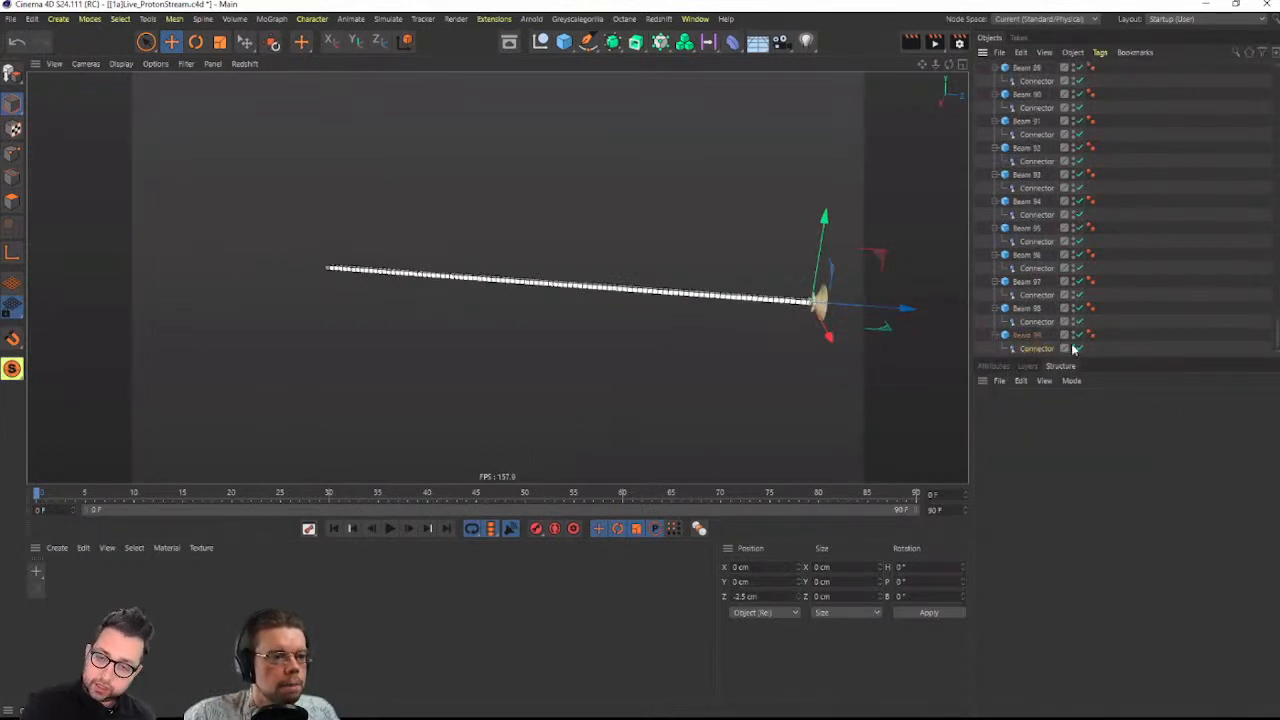
left_click(1078, 348)
Assign Beam 0 as Object B of the Lock's Connector and test the simulation from the first frame
scroll(1047, 263, "up", 20)
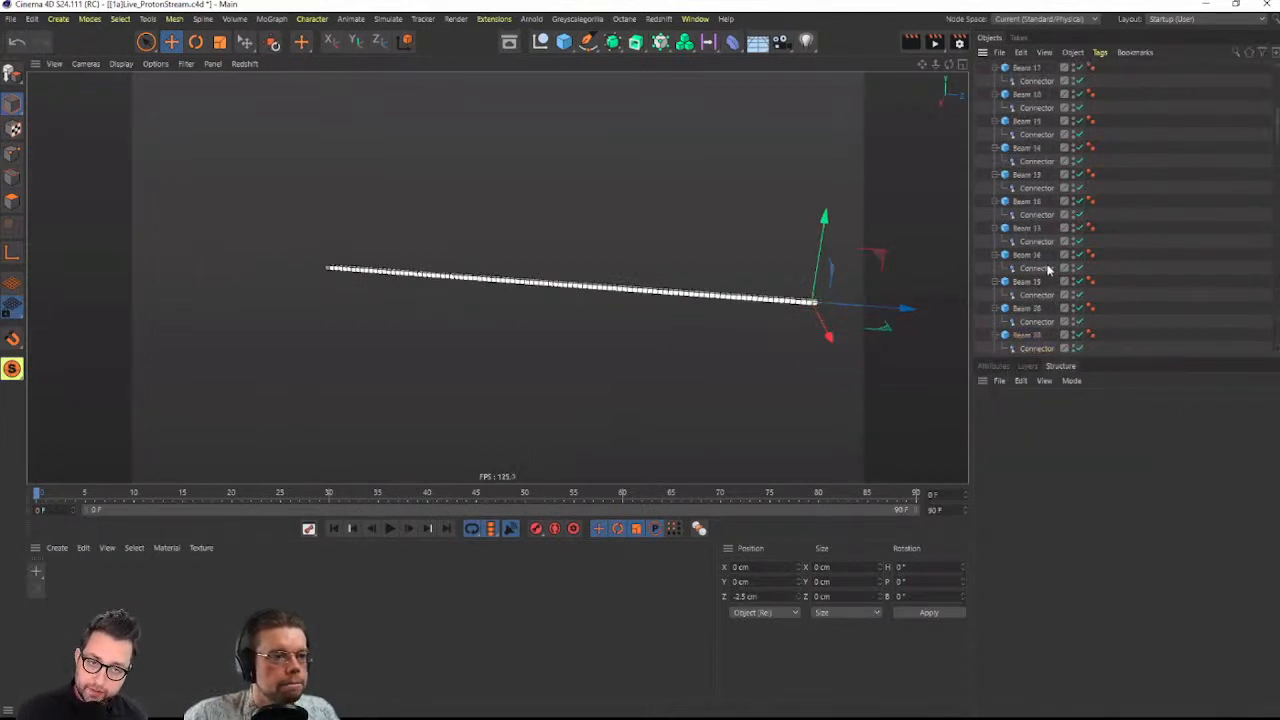
scroll(1049, 265, "up", 10)
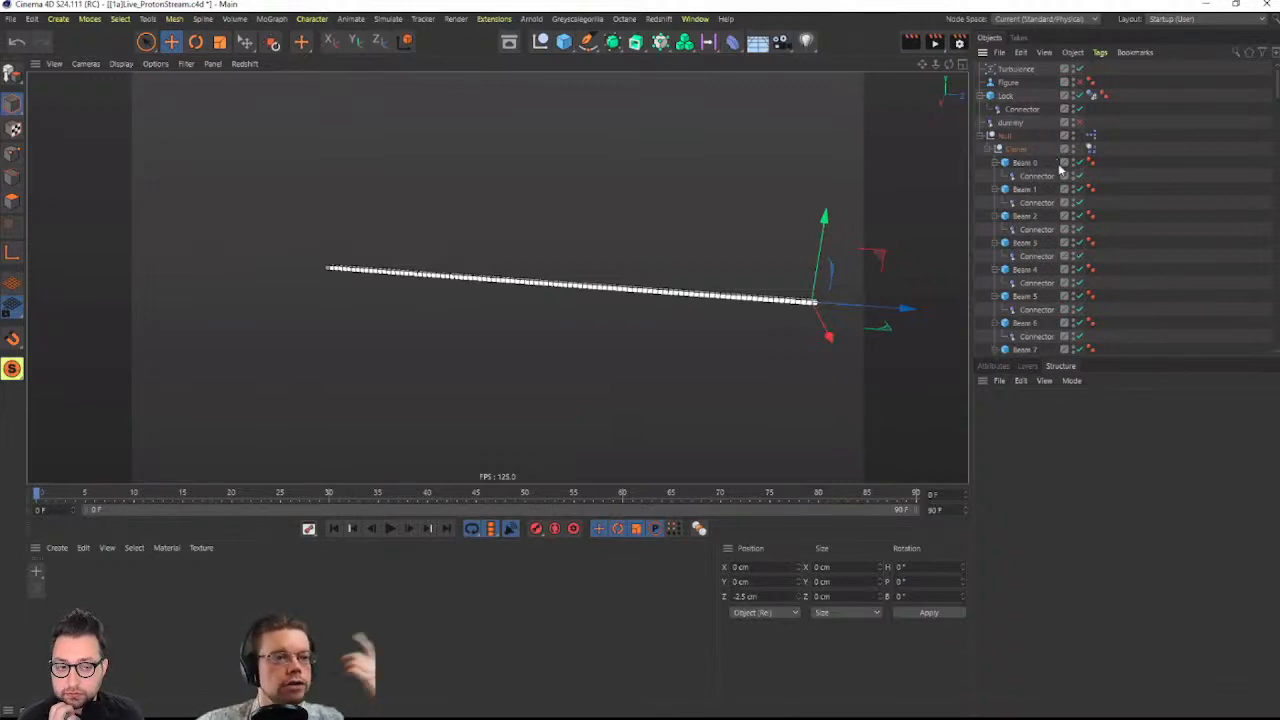
left_click(1023, 111)
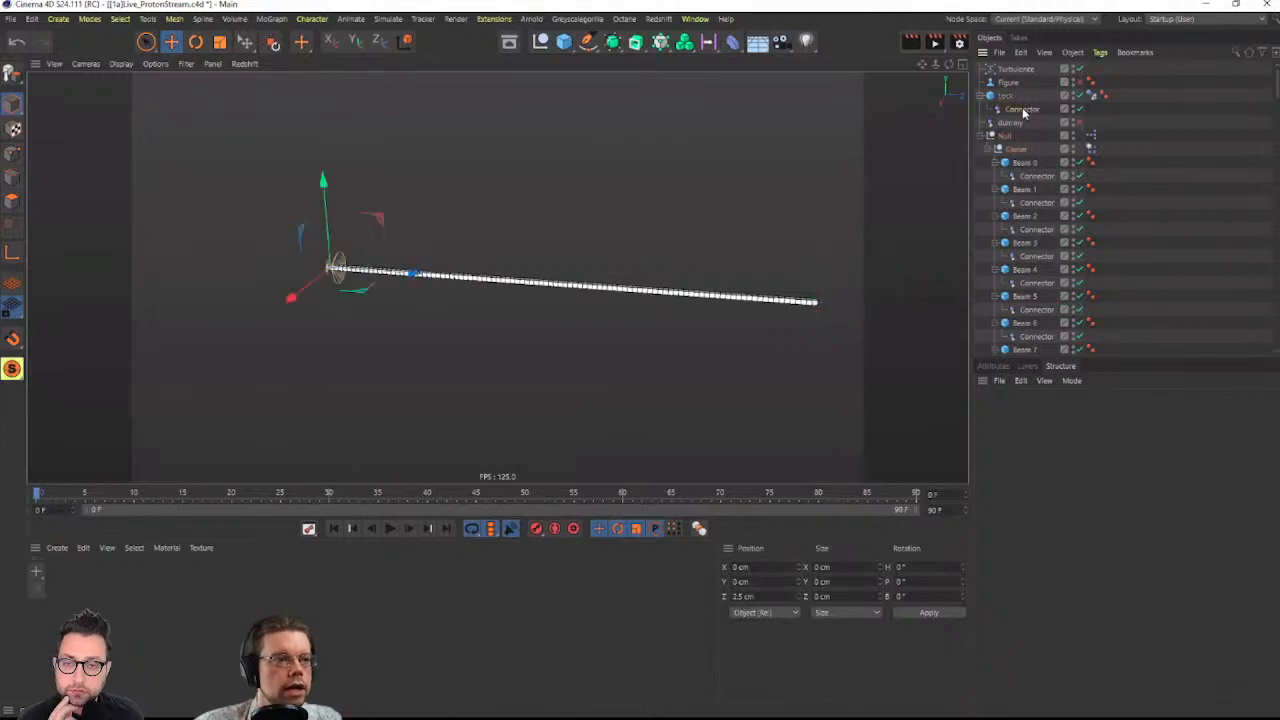
left_click(993, 368)
left_click_drag(1019, 165, 1079, 494)
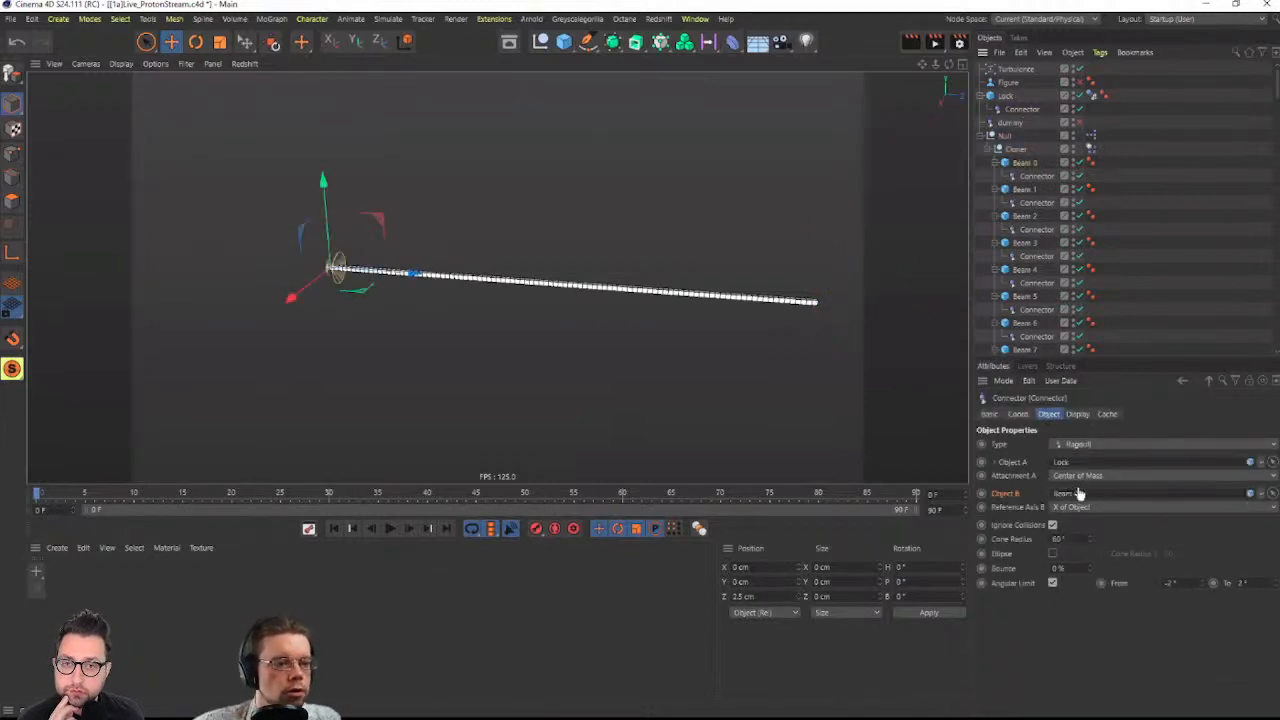
left_click(387, 528)
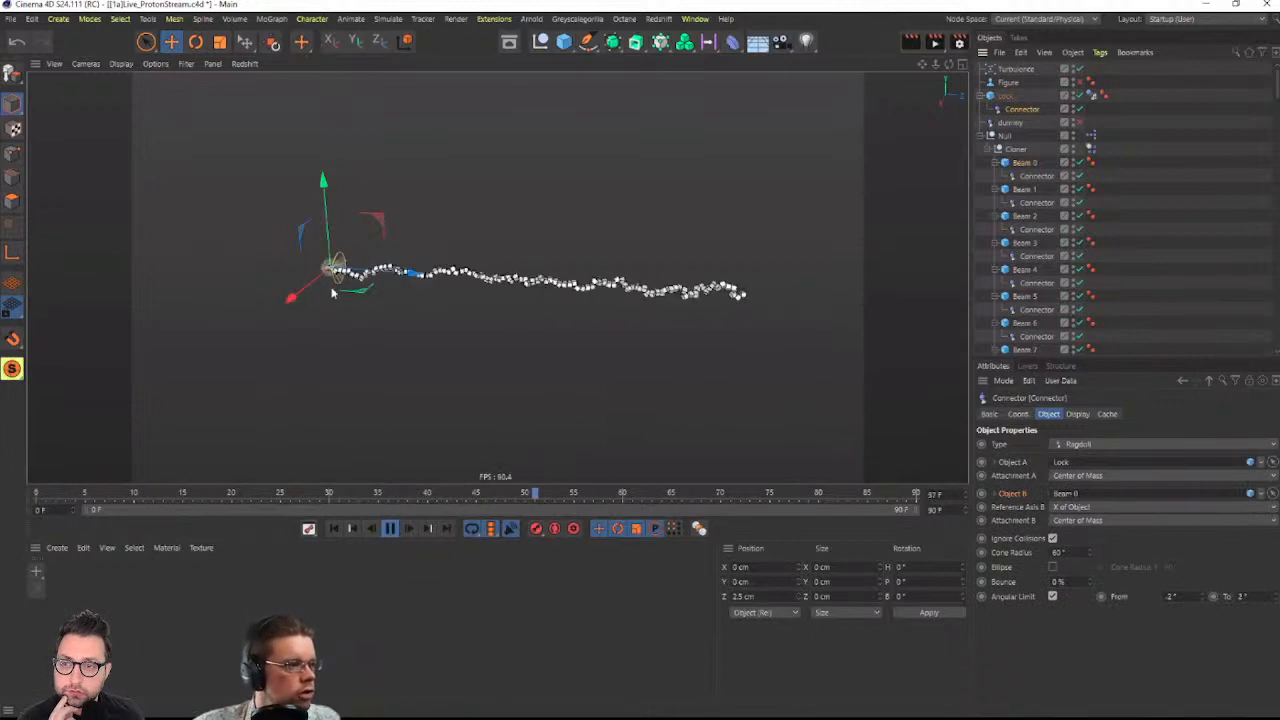
left_click(391, 528)
left_click(334, 528)
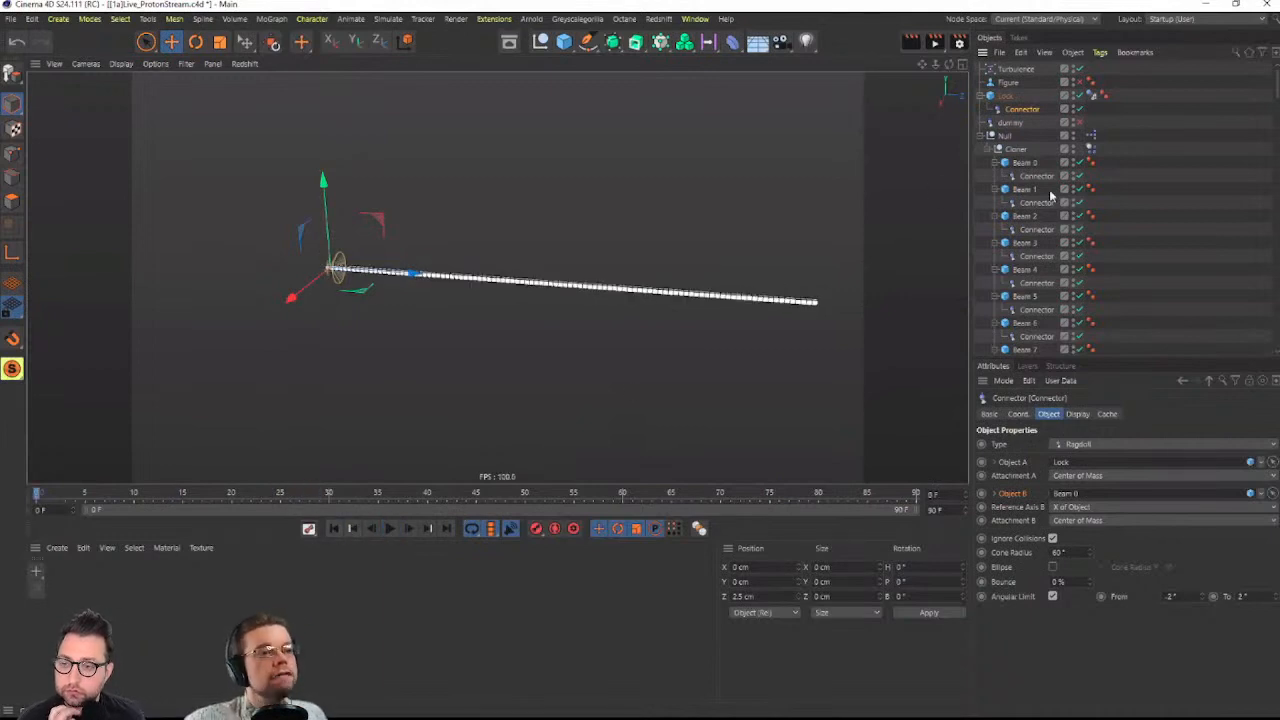
Undo the edits back to the unconverted Cloner and open the Null's XPresso graph beside the object list
left_click(1094, 137)
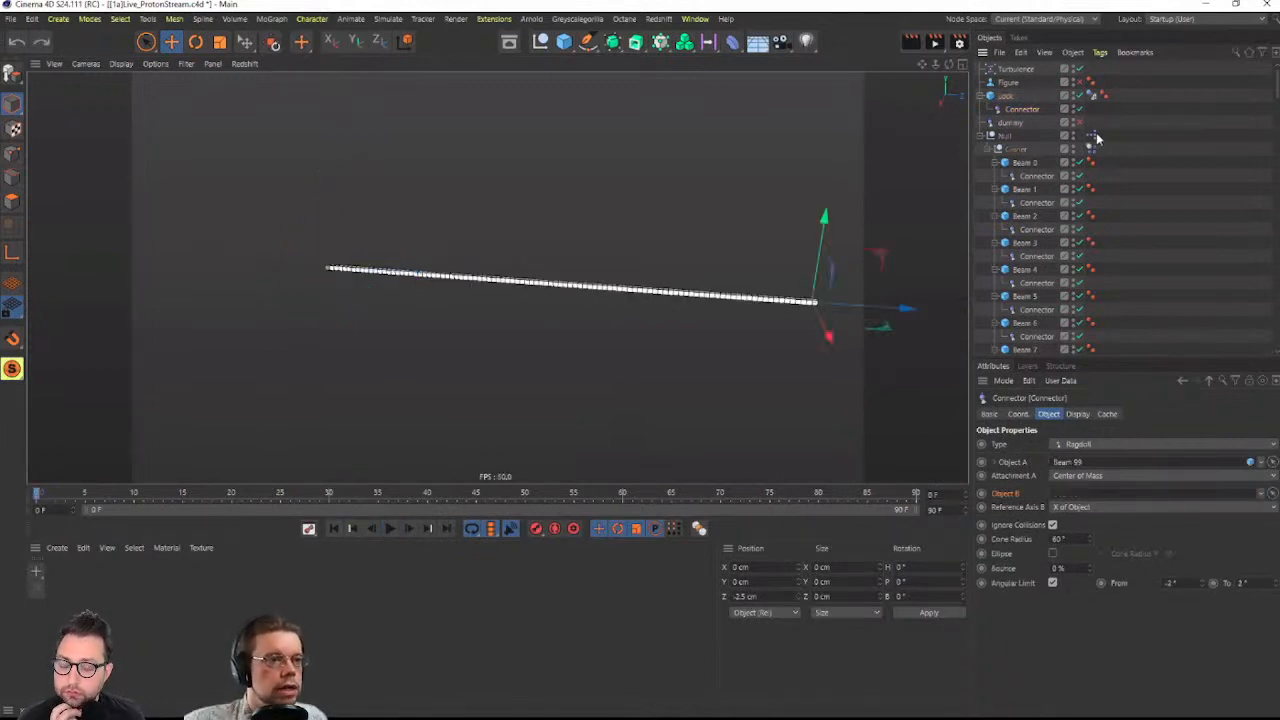
left_click(1022, 151)
key("ctrl+z")
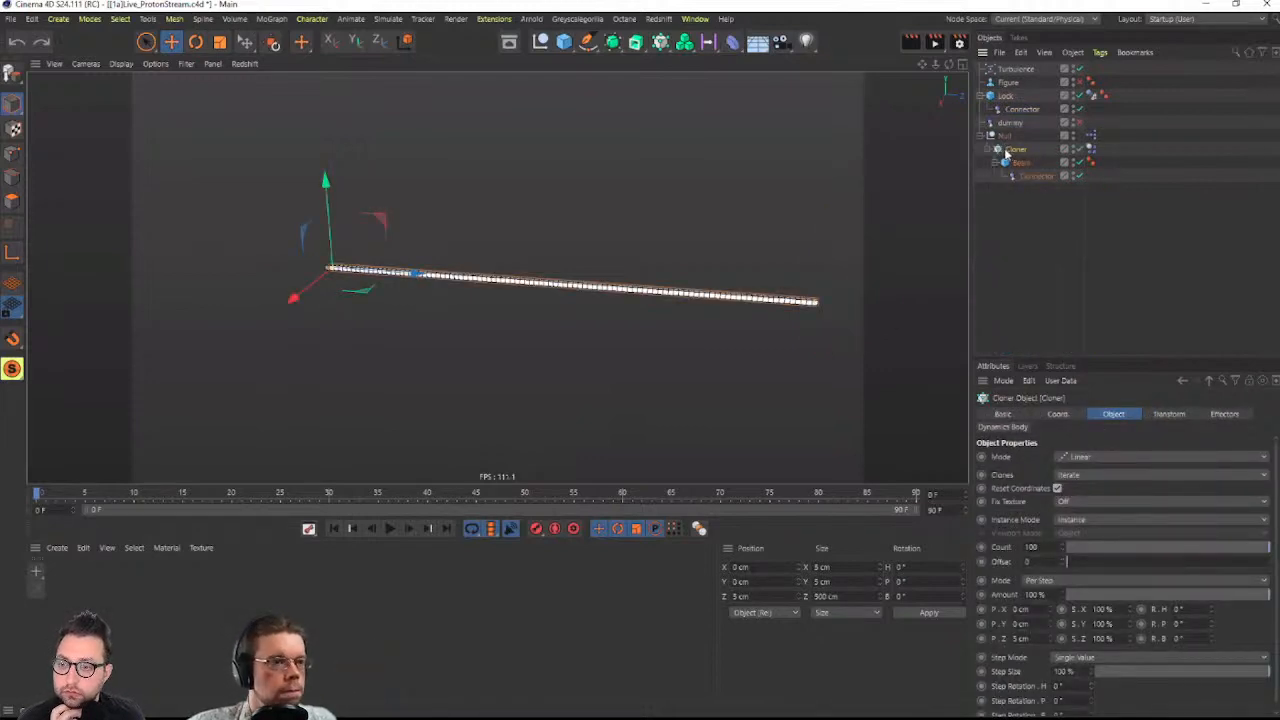
double_click(1093, 136)
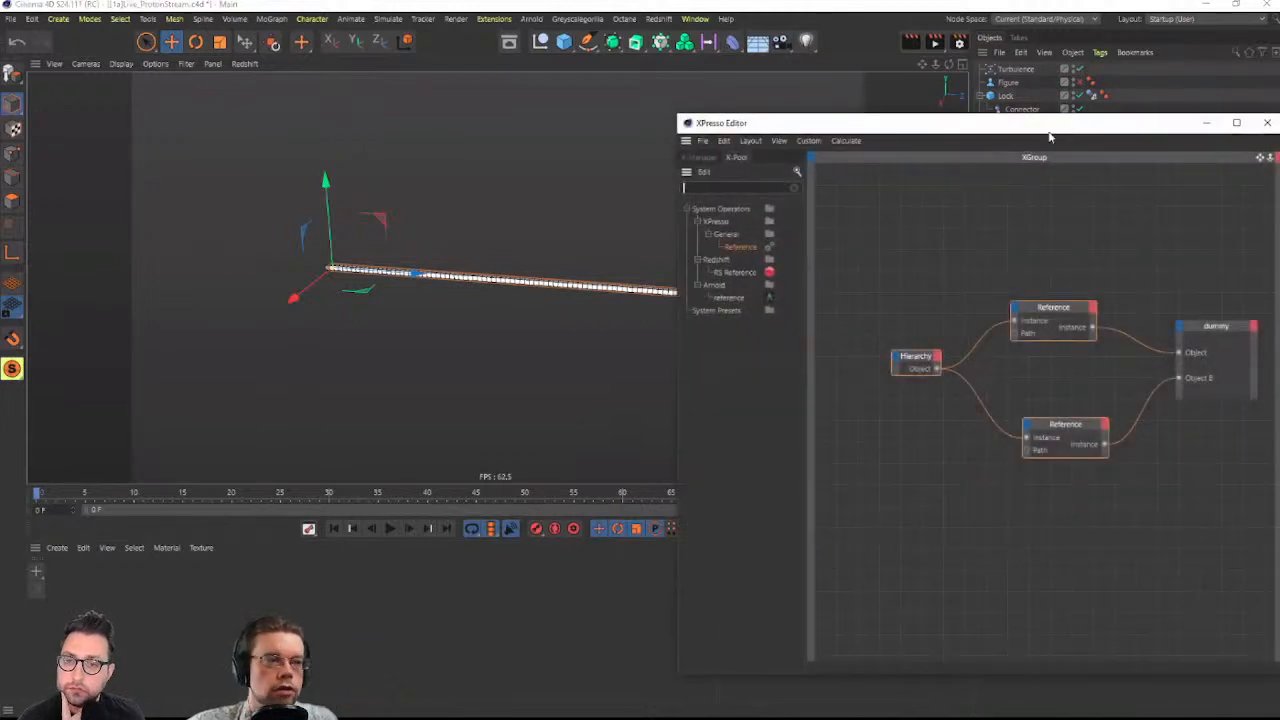
left_click_drag(1050, 136, 539, 106)
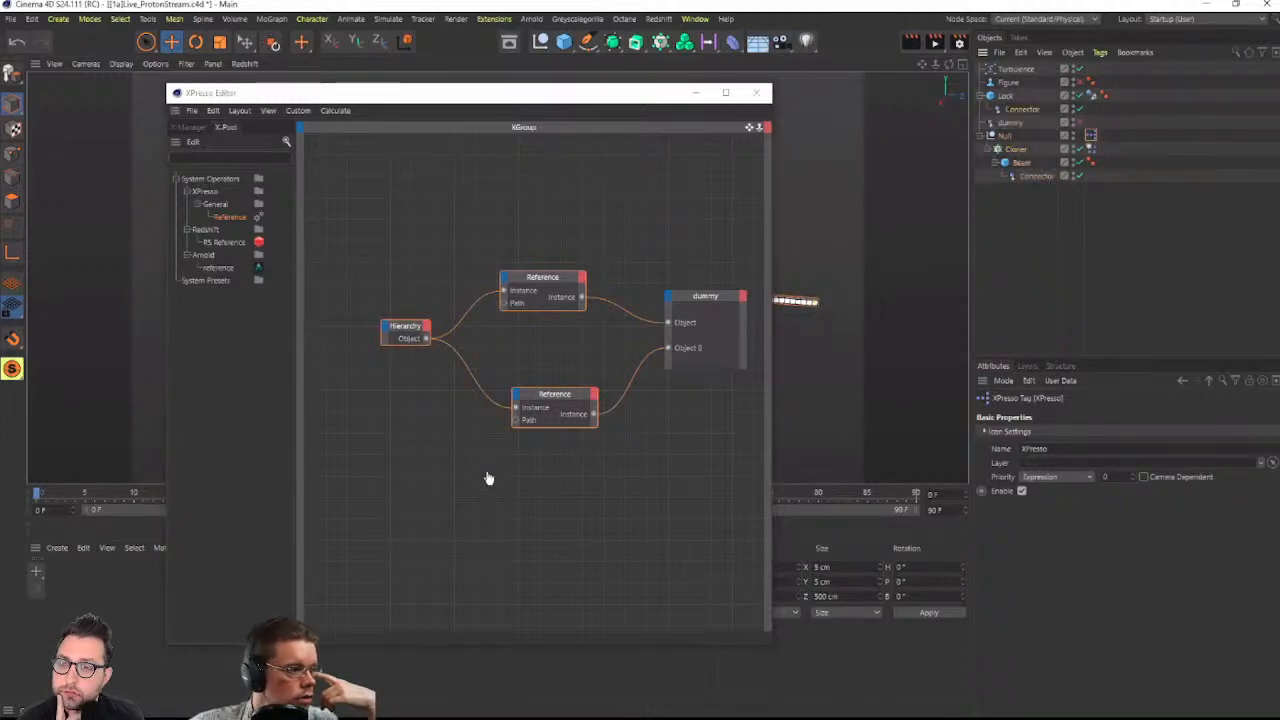
Add the Lock's Connector as a node to the XPresso graph and move the Lock directly above the Null
left_click_drag(957, 150, 405, 490)
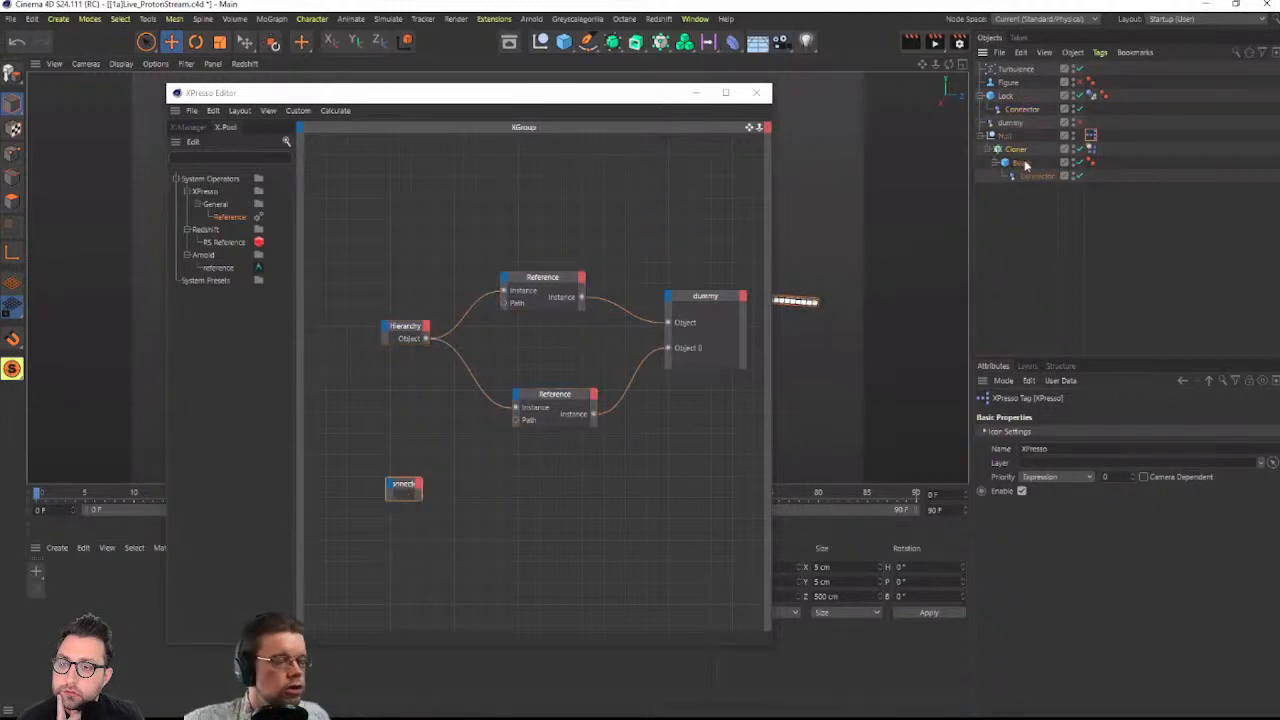
left_click_drag(1003, 90, 1010, 133)
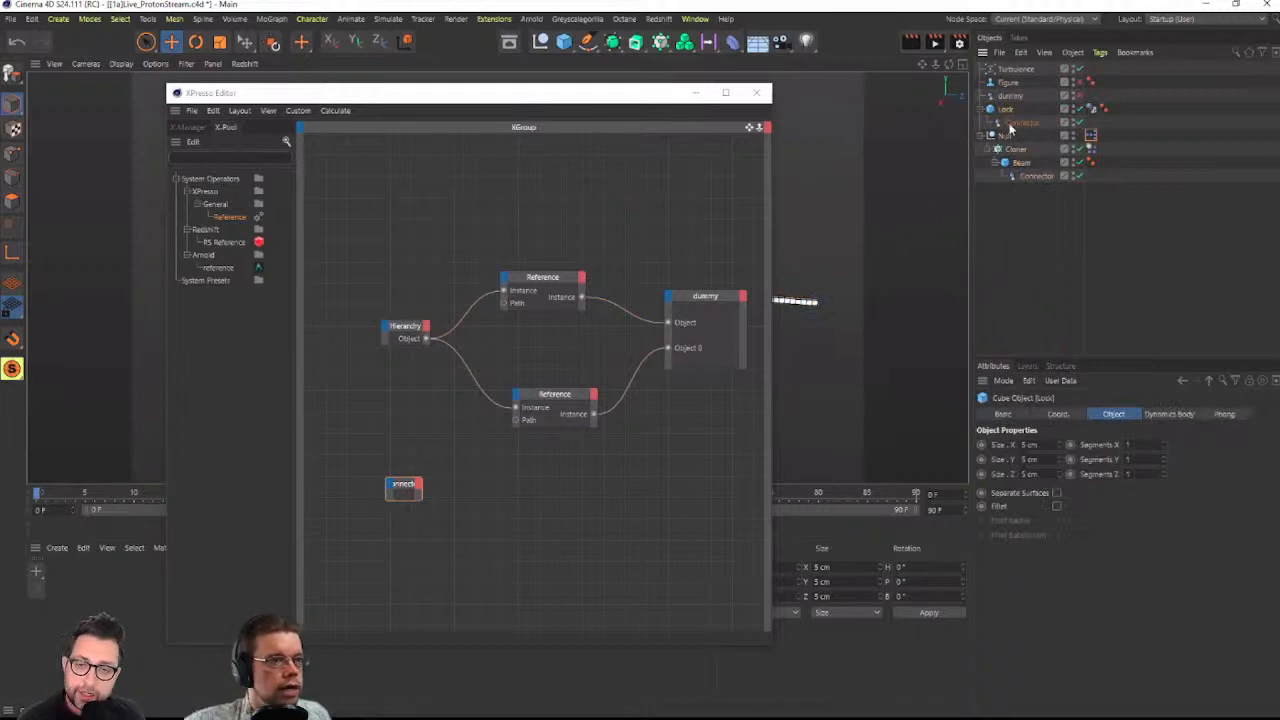
Delete the Connector node from the XPresso graph
left_click(404, 487)
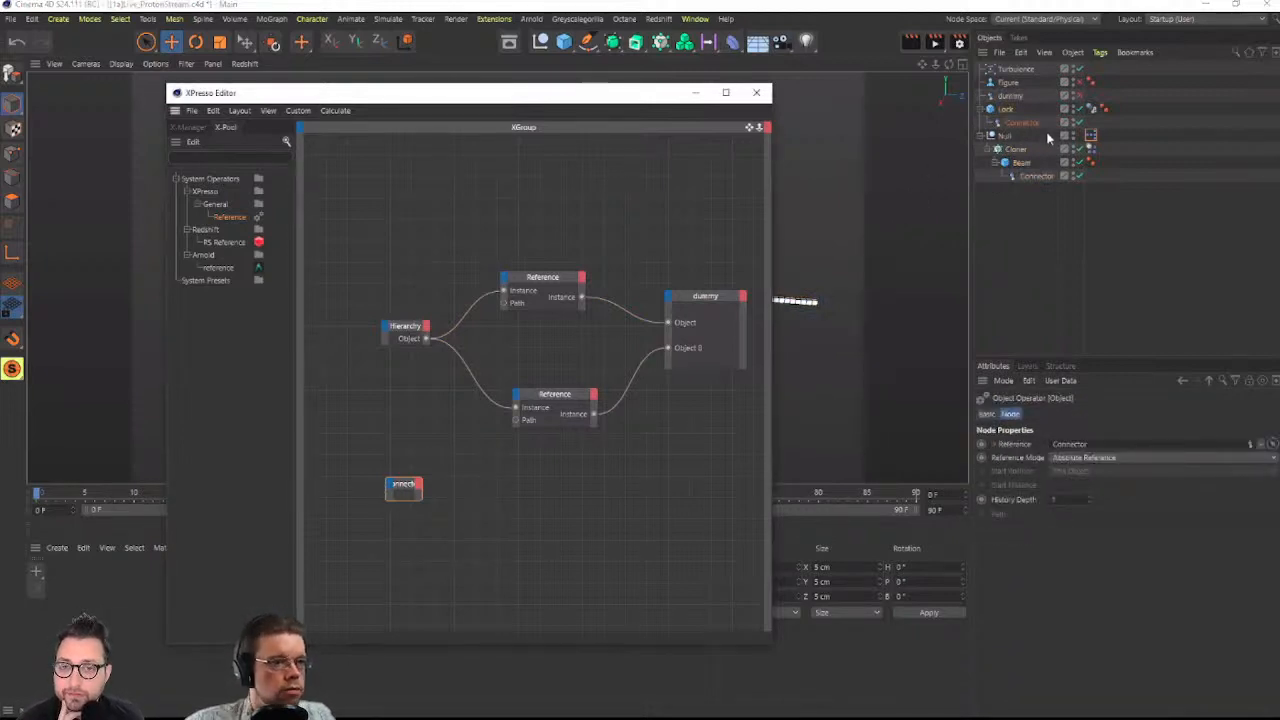
key("Delete")
key("ctrl+z")
left_click_drag(463, 437, 370, 522)
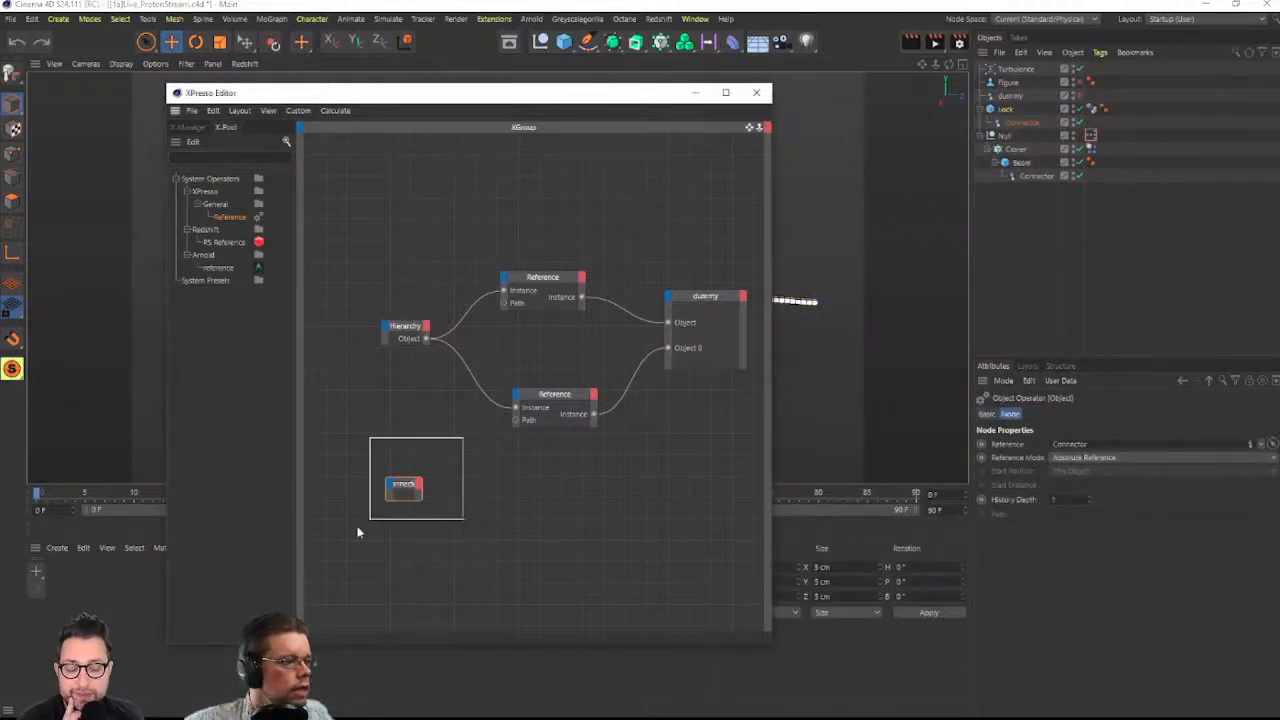
key("Delete")
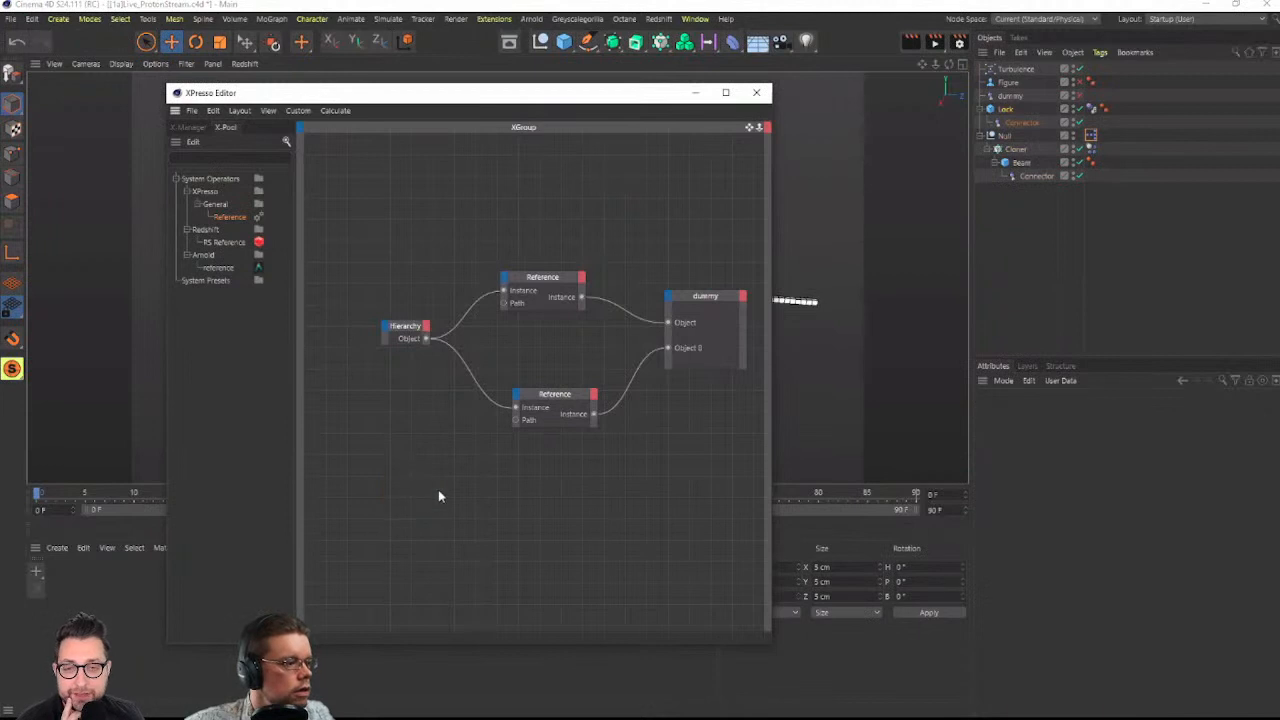
Group the Lock and the Null holding the Cloner under a new parent Null and expand it
left_click(1006, 110)
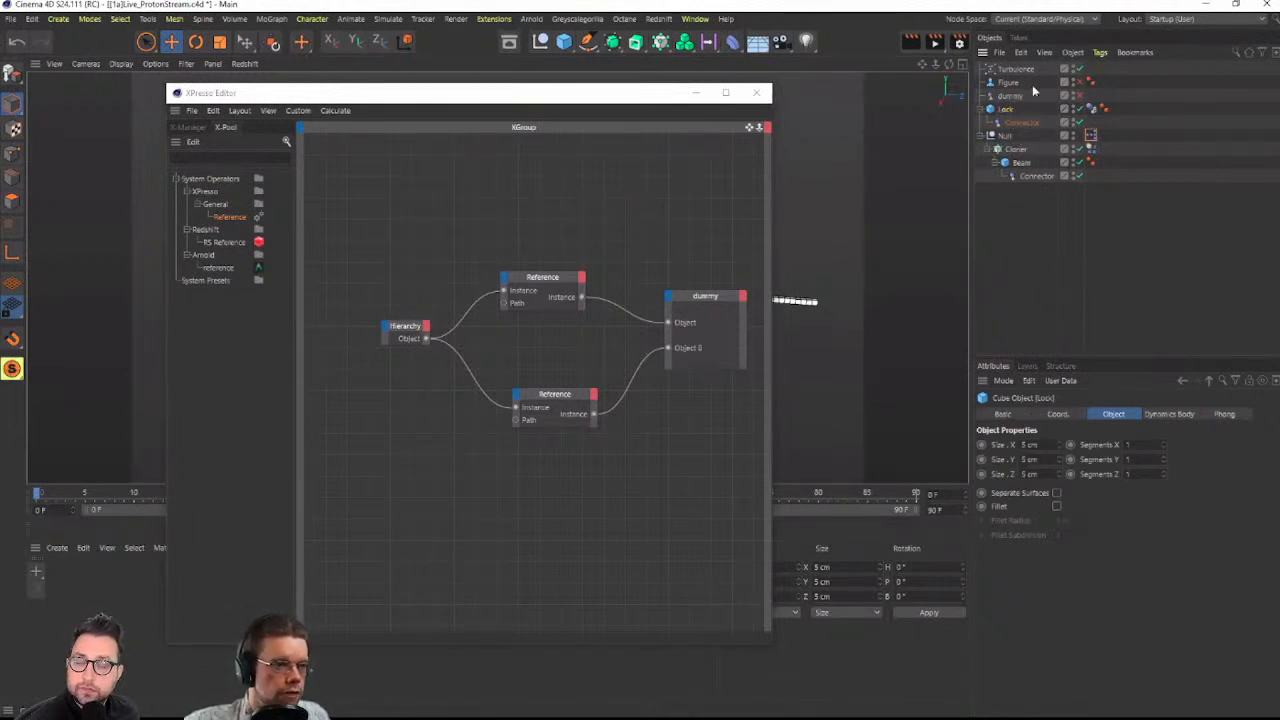
left_click(1006, 137, "ctrl")
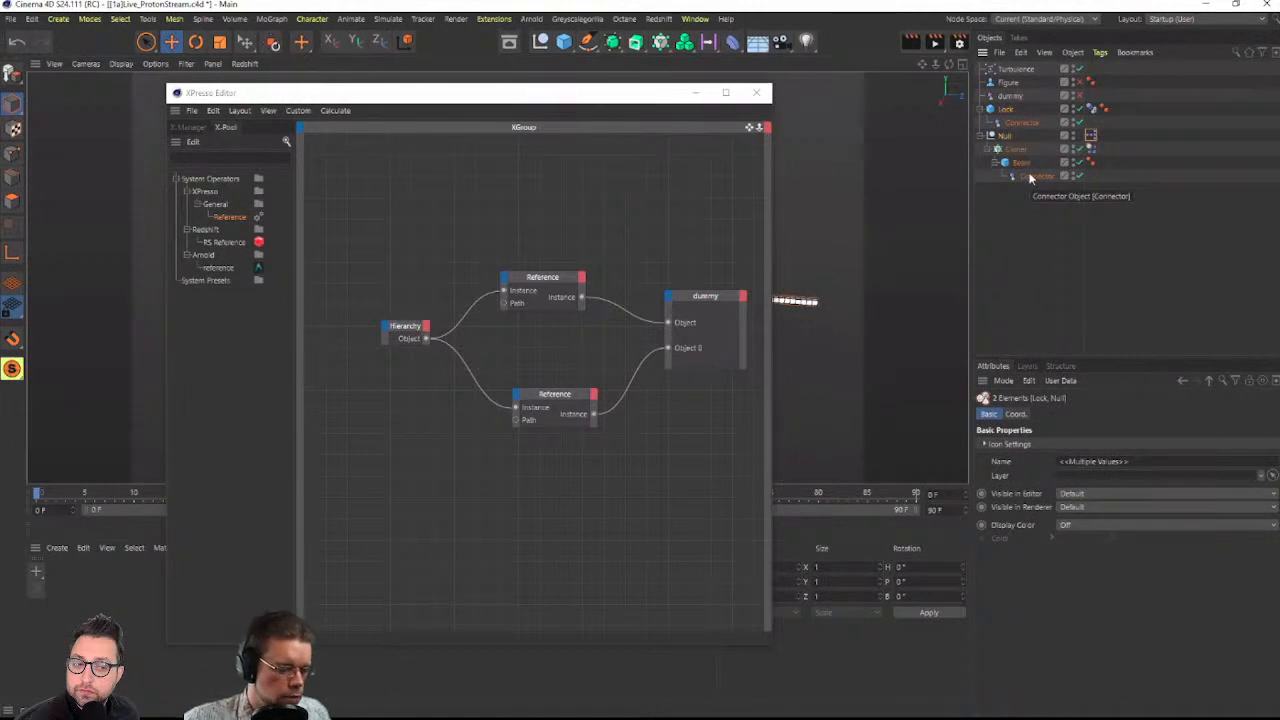
key("alt+g")
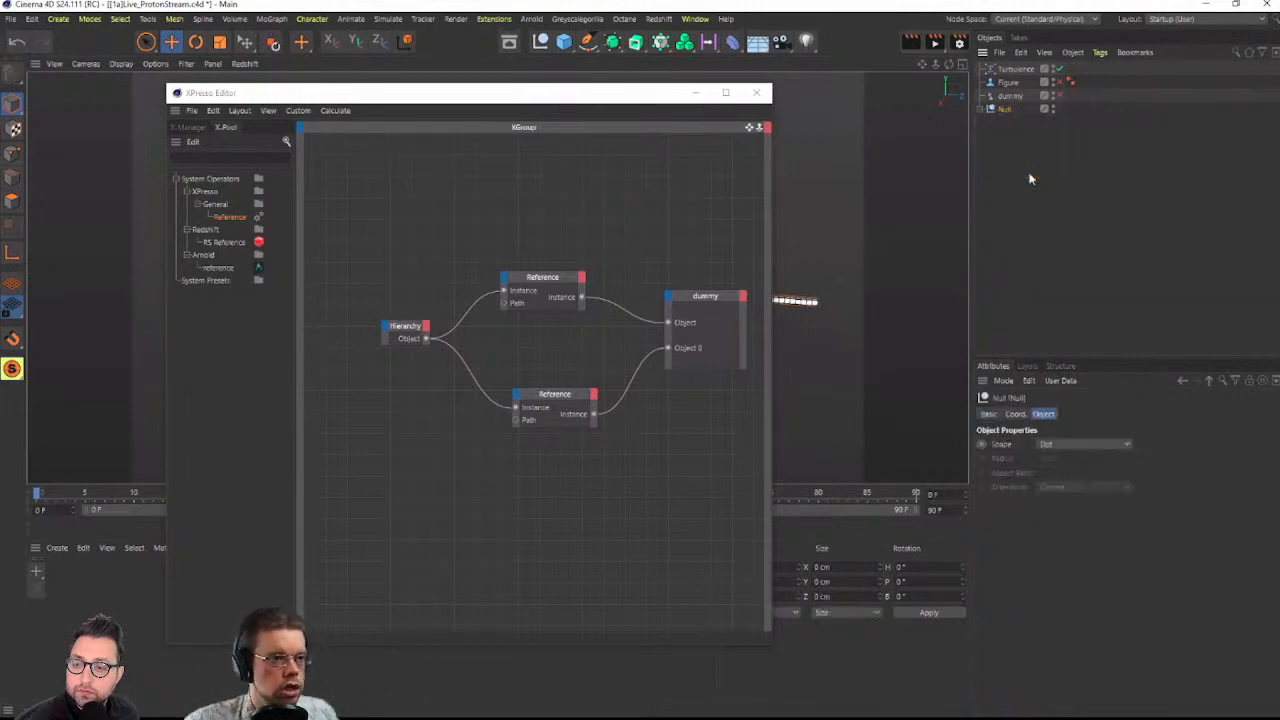
left_click(980, 108)
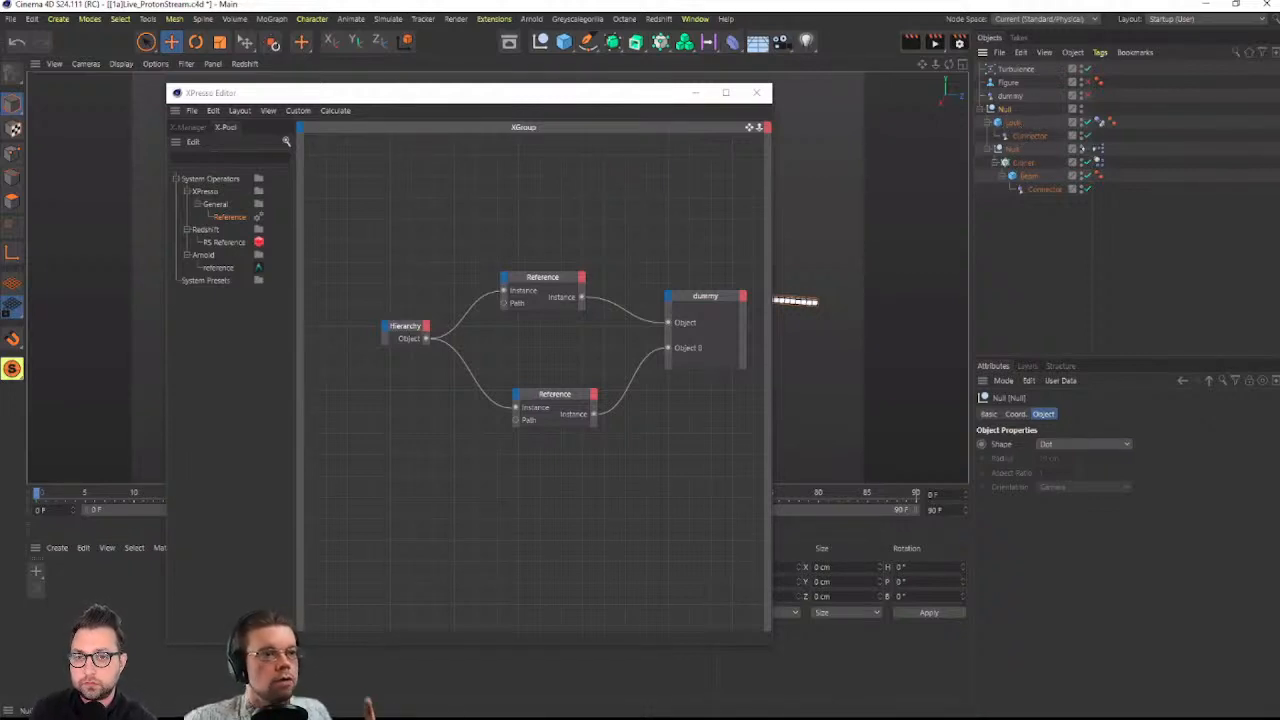
Add the Lock's Connector to the XPresso graph as a node with an Object B input
left_click(1027, 136)
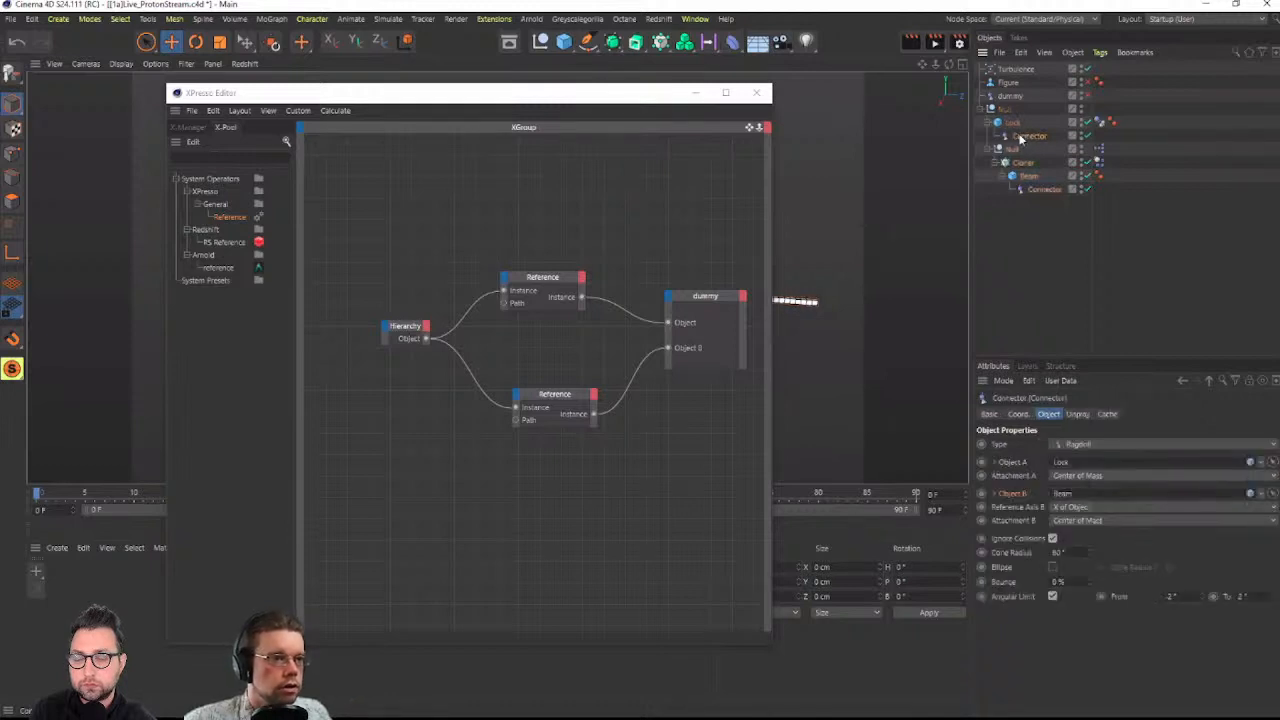
left_click_drag(1020, 138, 657, 562)
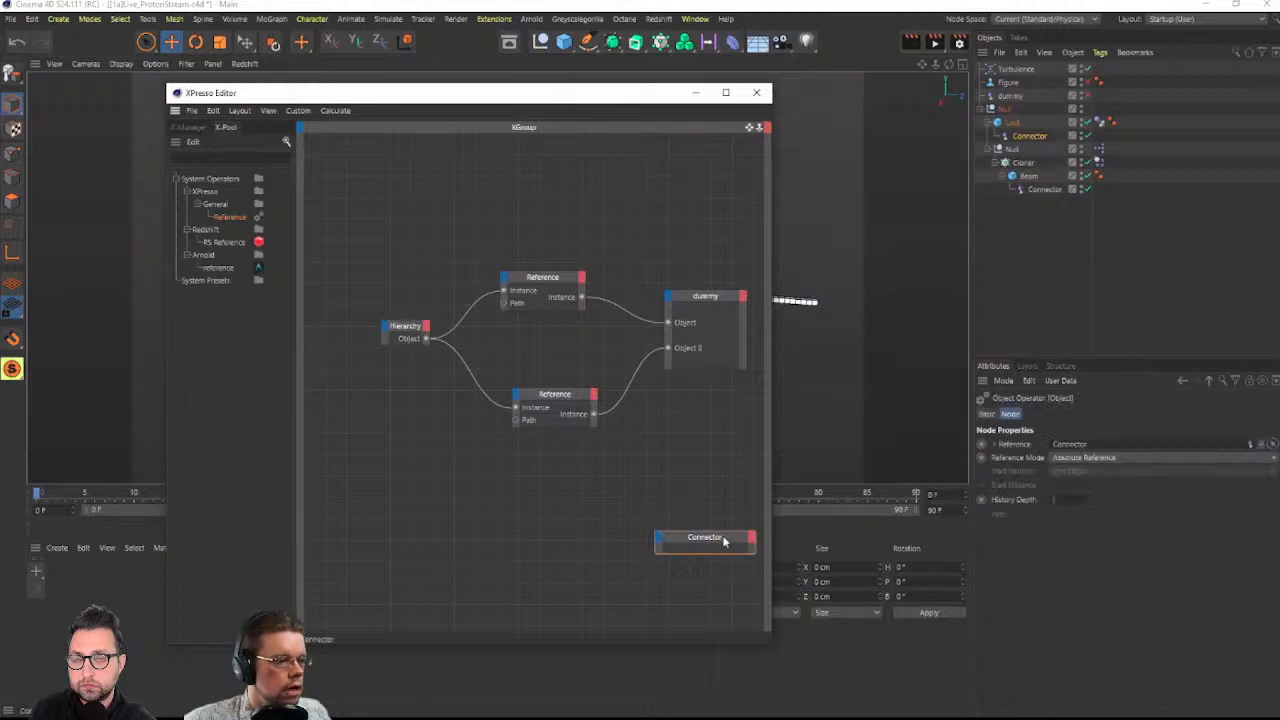
left_click(1053, 139)
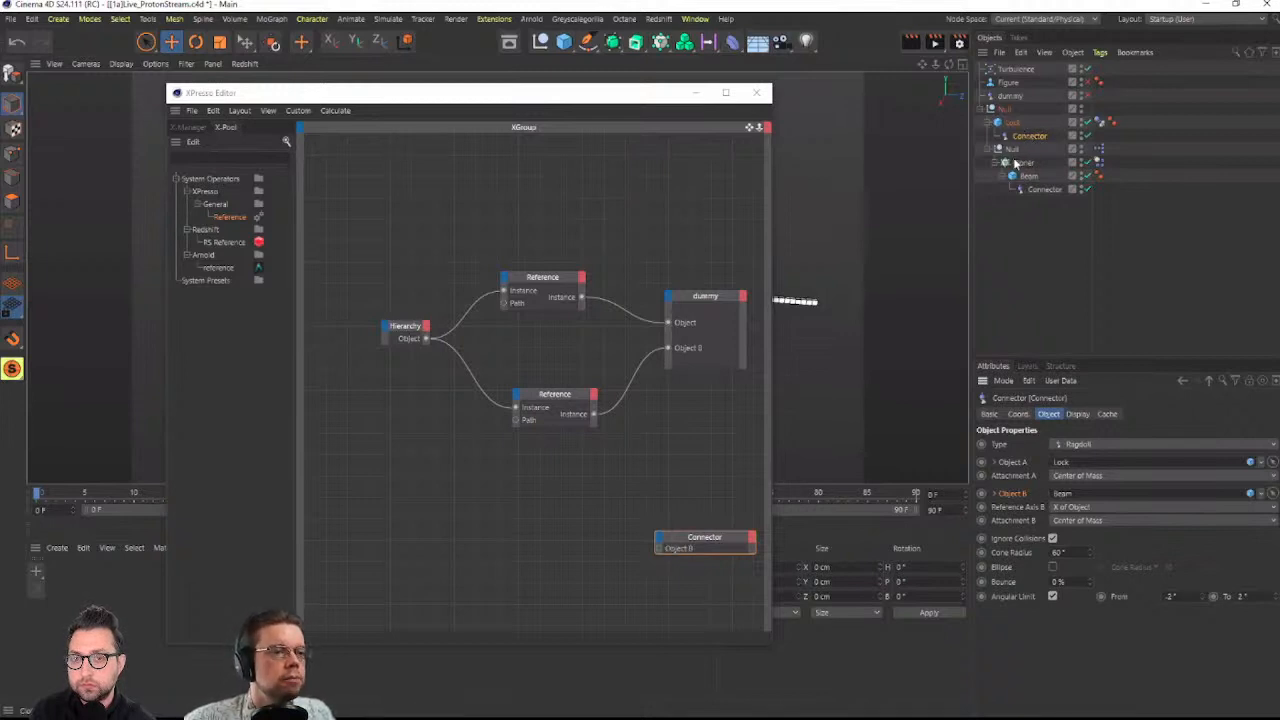
Add a second node for the Lock's Connector with an Object output and widen it to show its name
left_click_drag(1025, 142, 372, 528)
left_click(388, 517)
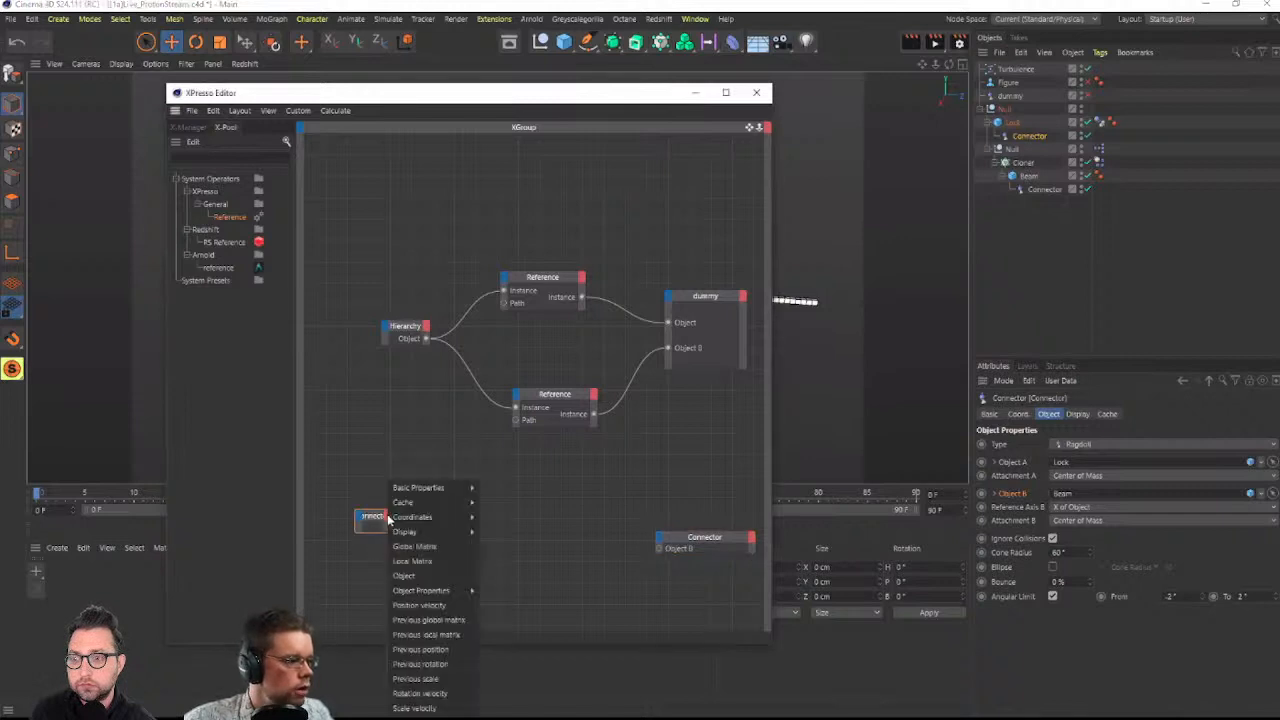
left_click(404, 576)
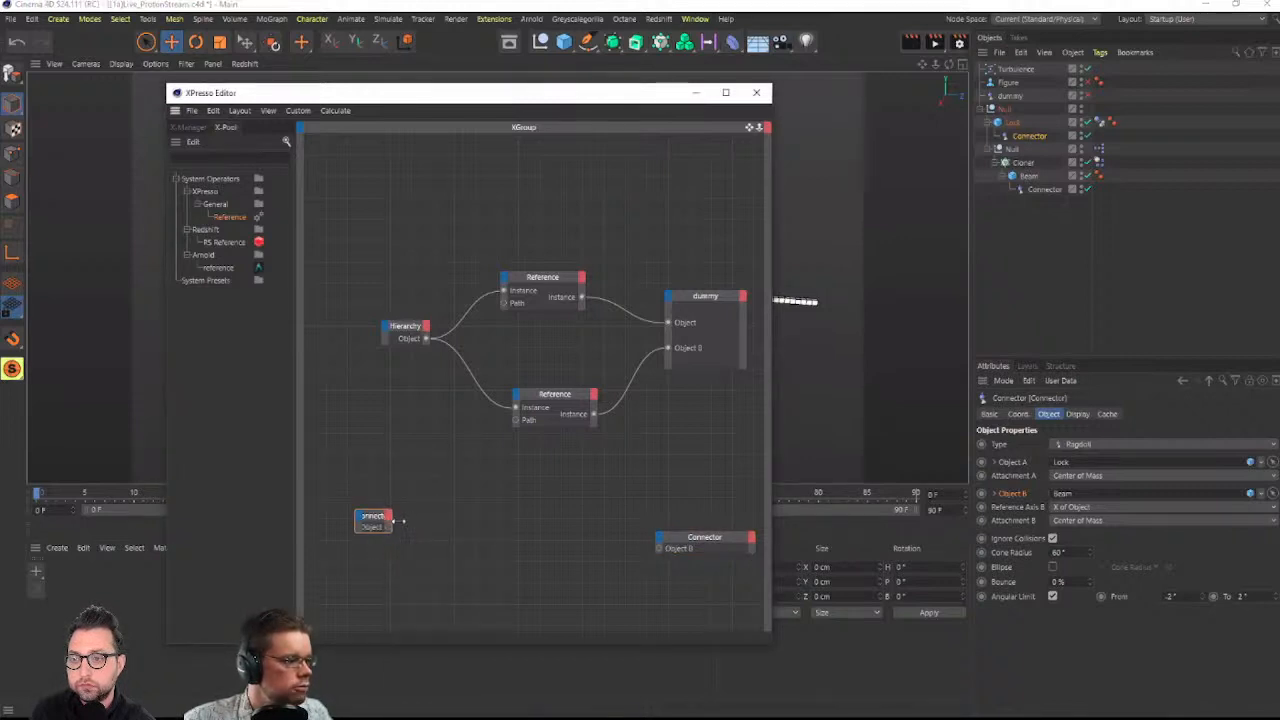
left_click(390, 520)
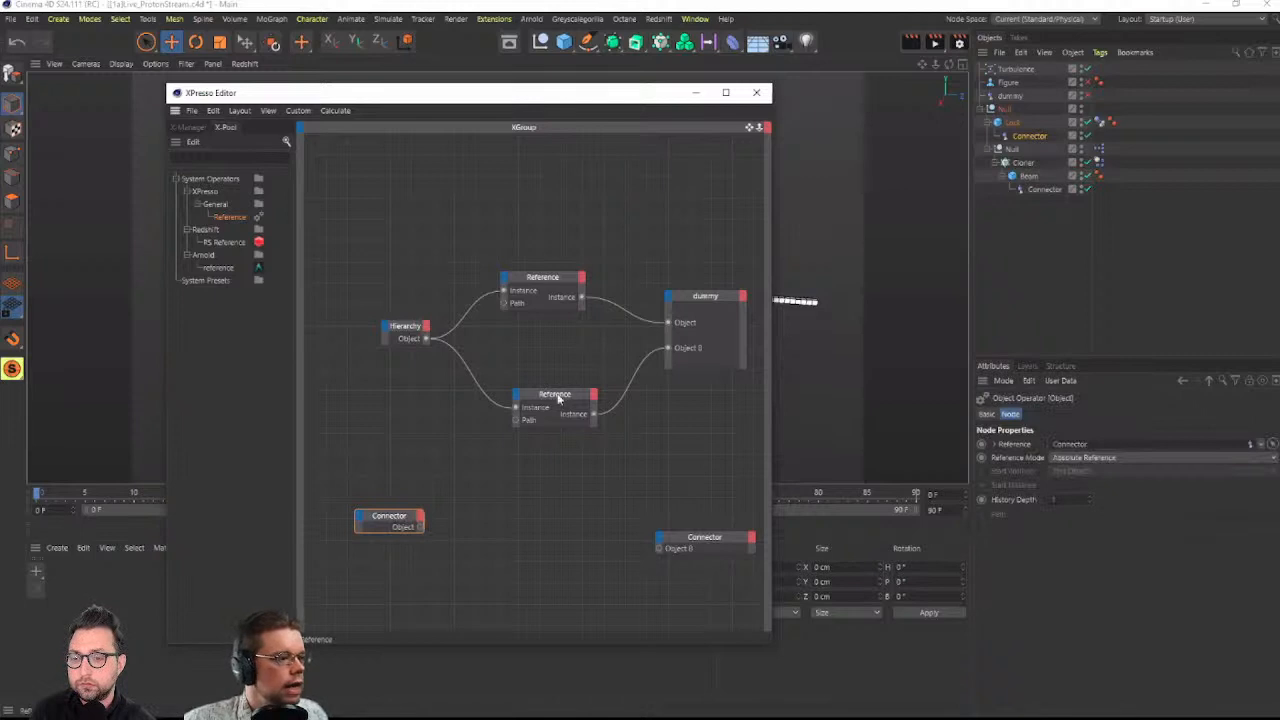
Duplicate the lower Reference node beside the Connector nodes and link the Connector's Object output to the duplicate's Instance input
left_click_drag(549, 388, 513, 518, "ctrl")
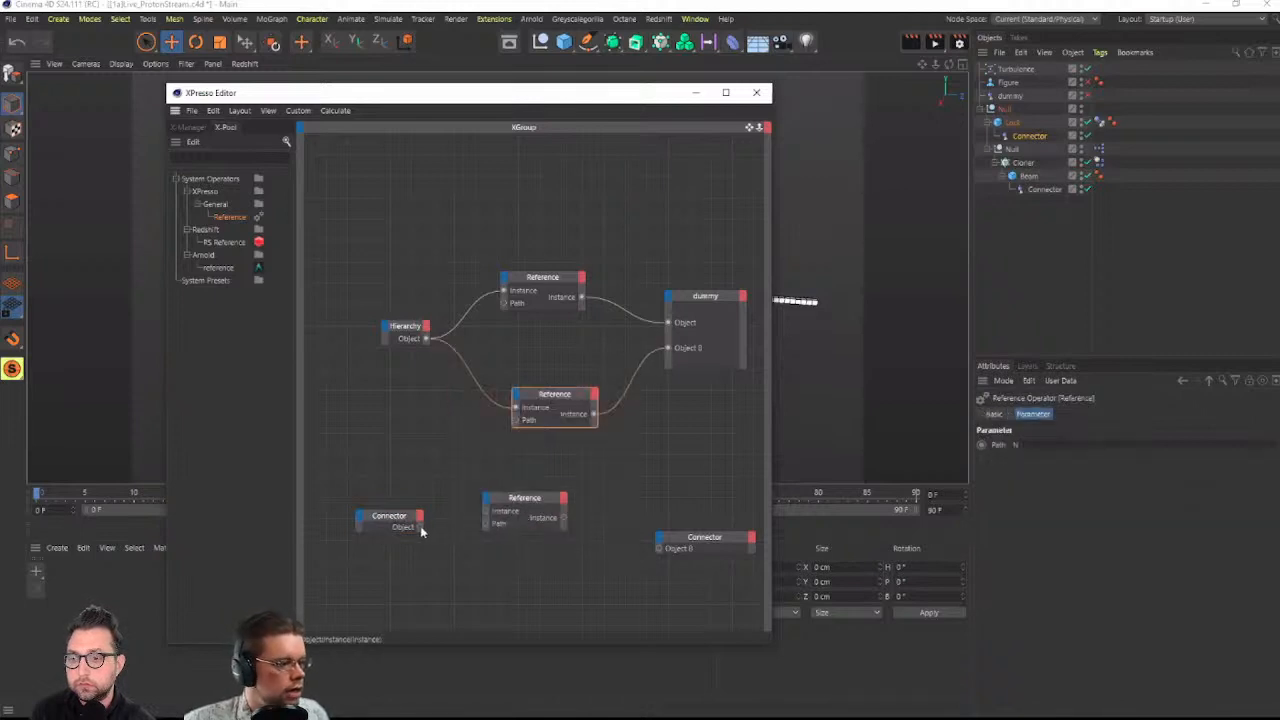
left_click_drag(420, 527, 486, 511)
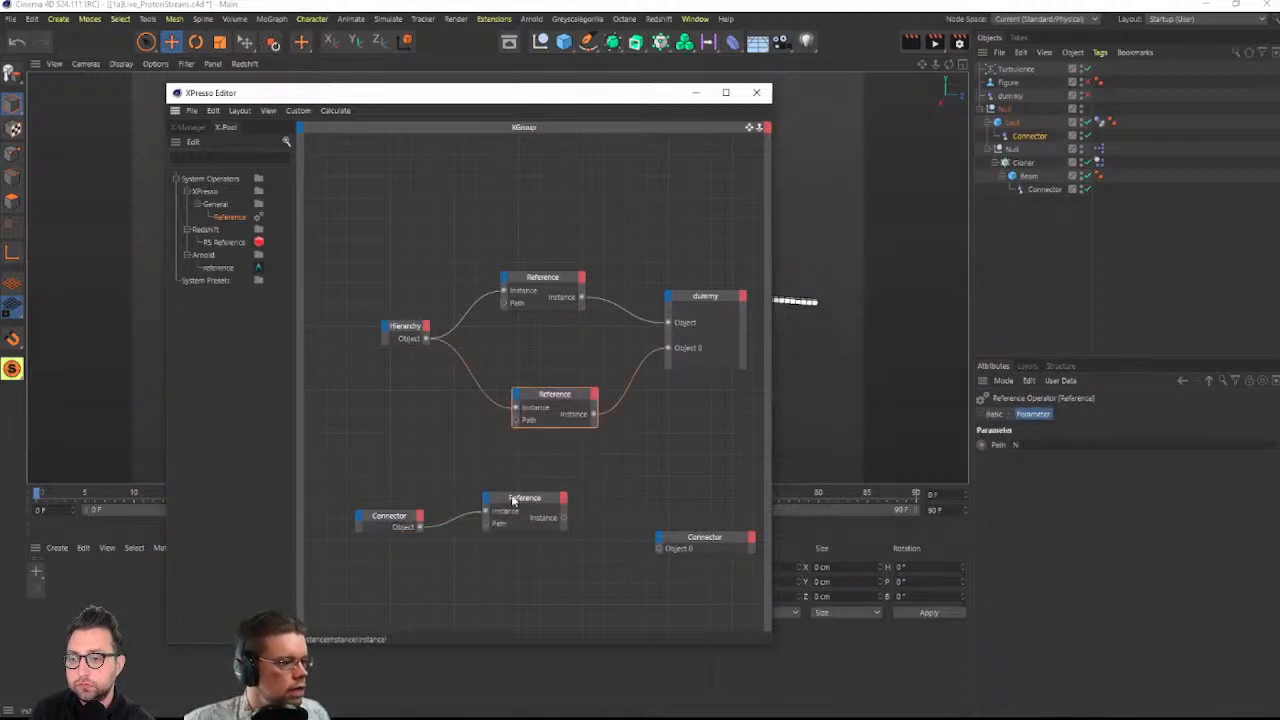
Make the Cloner editable and expand it to examine the hierarchy path from the Lock's Connector to the first beam
left_click(1023, 165)
key("c")
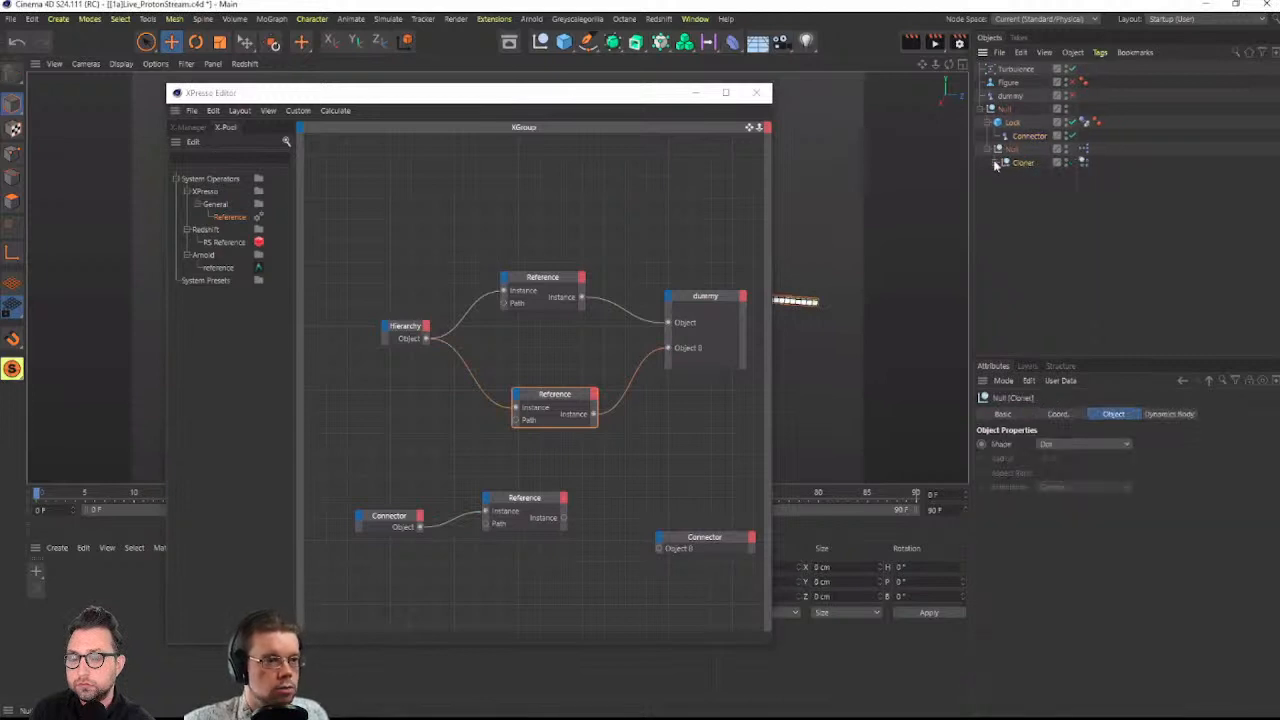
left_click(996, 163)
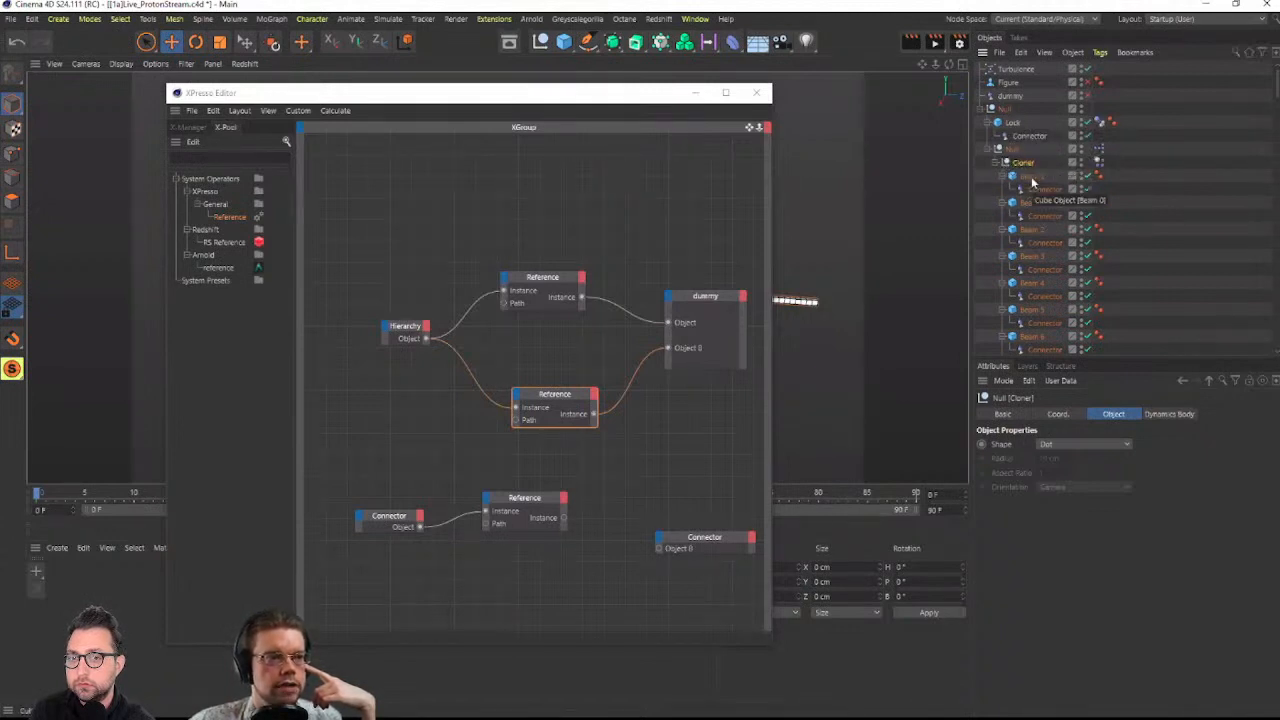
Set the new Reference node's path to UNDD and link its Instance output to the Connector node's Object B input
left_click(506, 497)
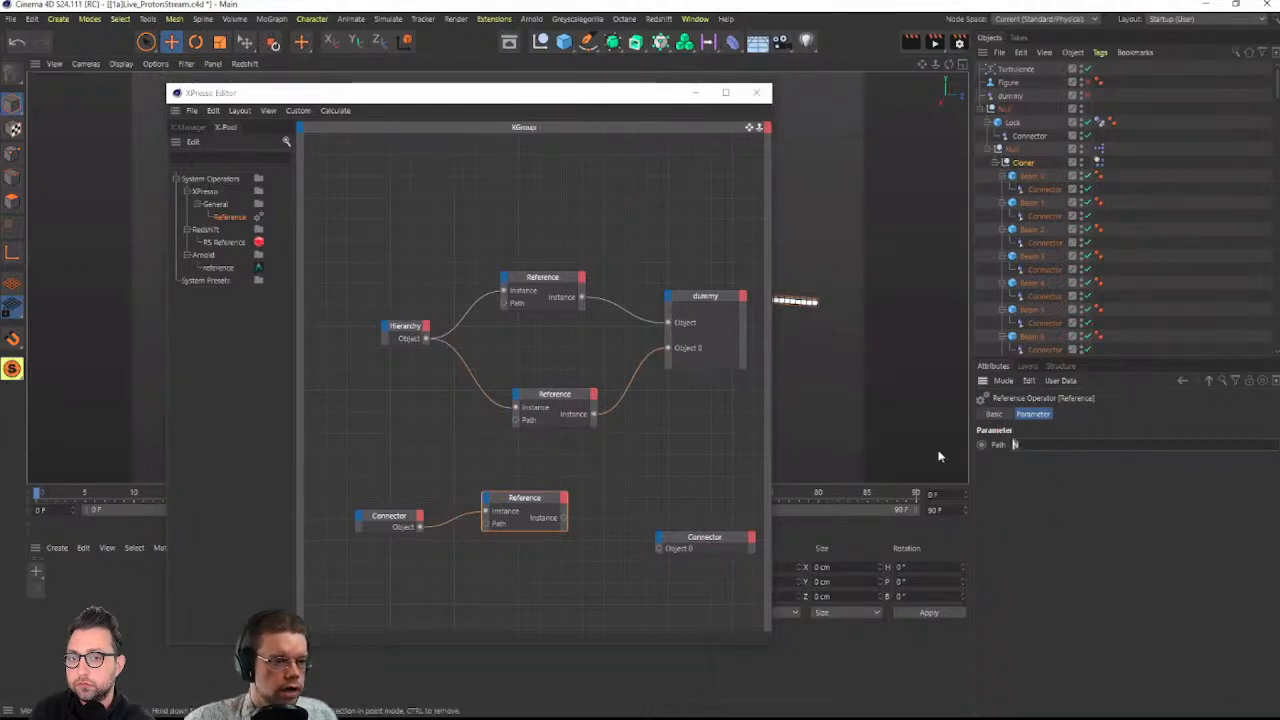
type("UN")
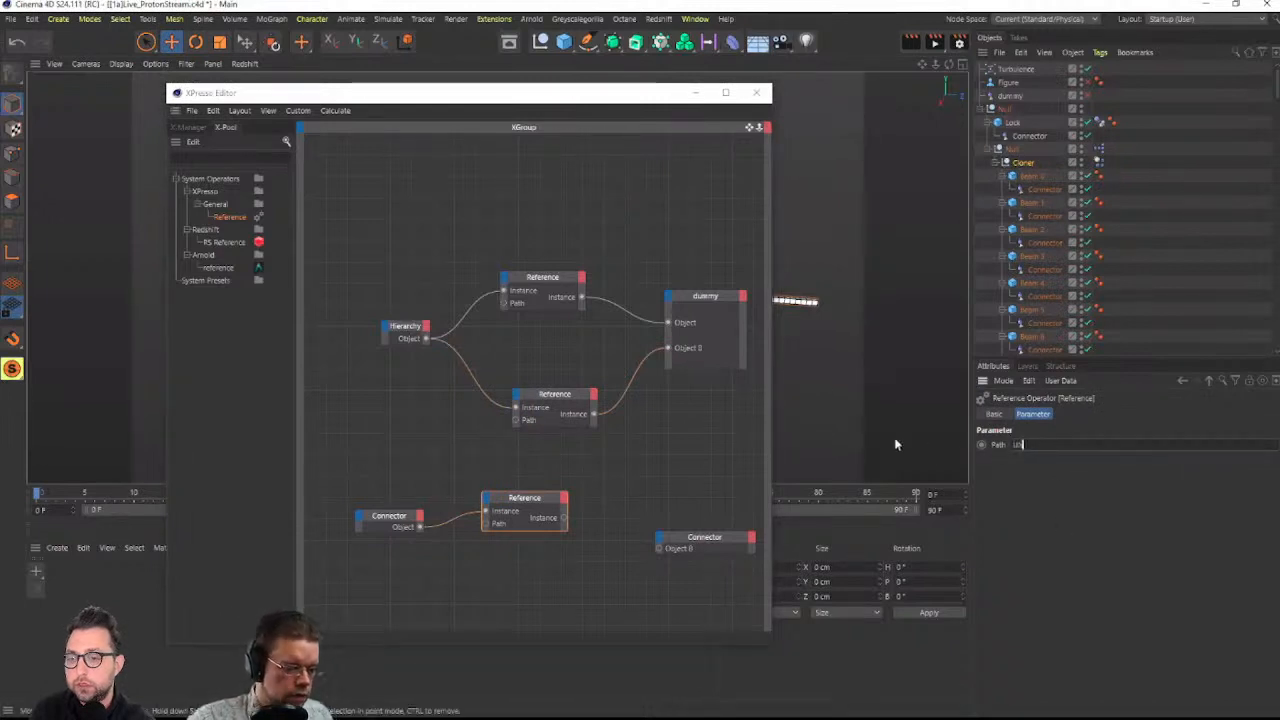
type("DO")
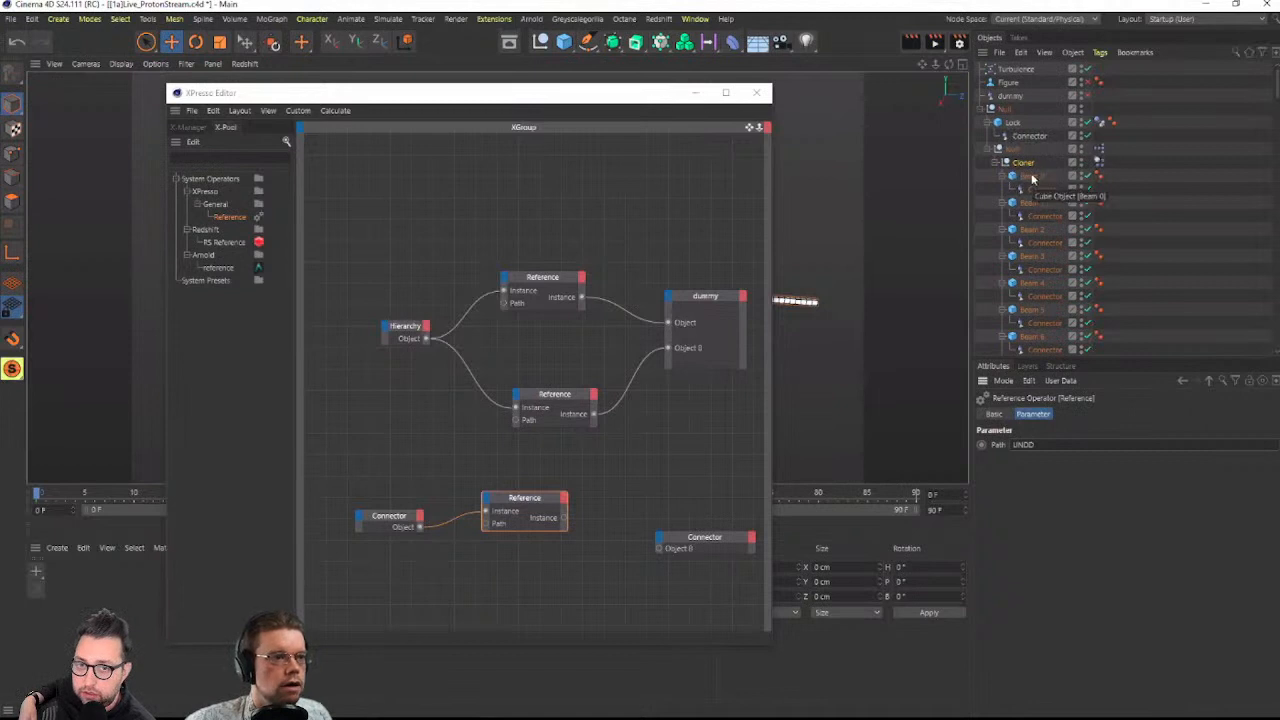
left_click_drag(1056, 449, 898, 436)
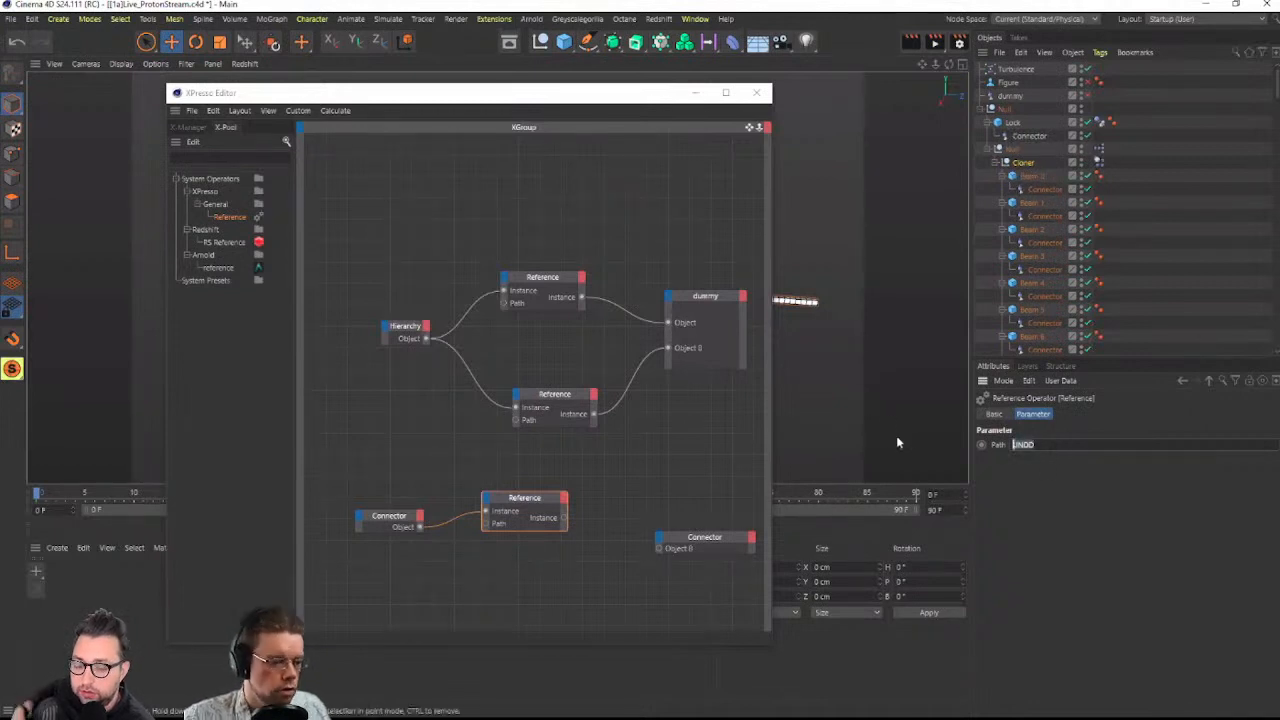
type("N")
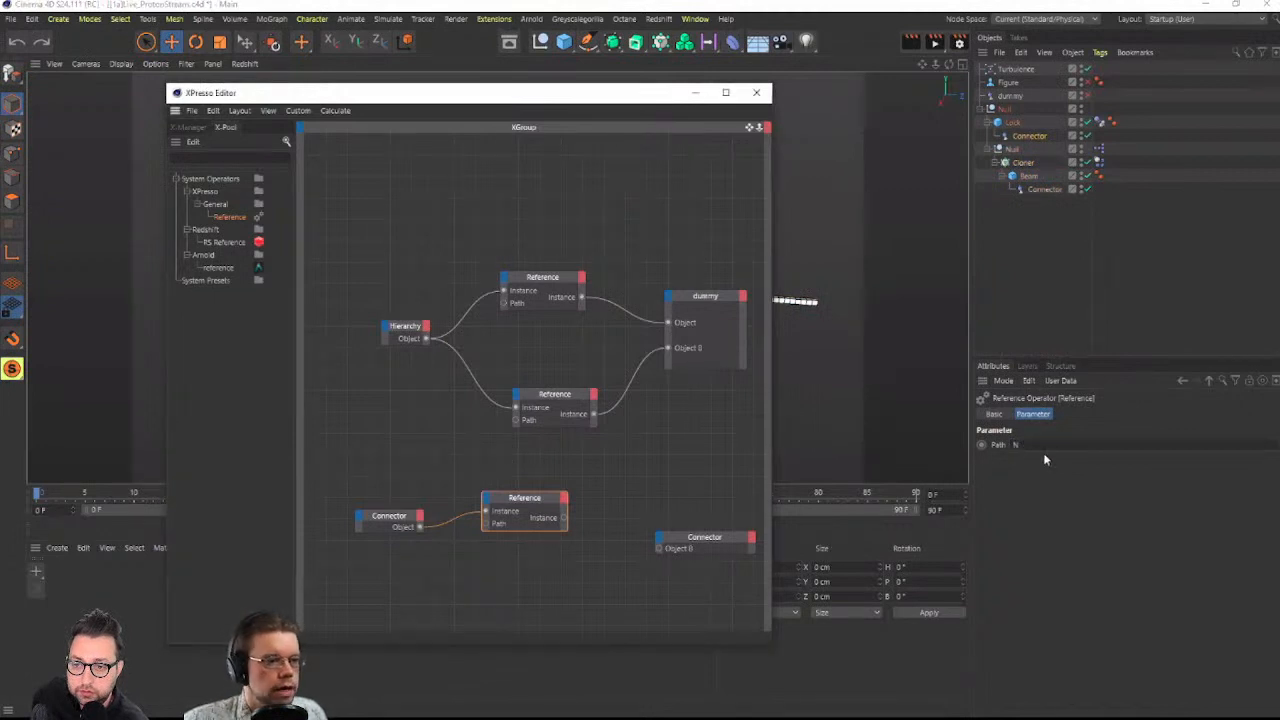
key("ctrl+z")
key("Return")
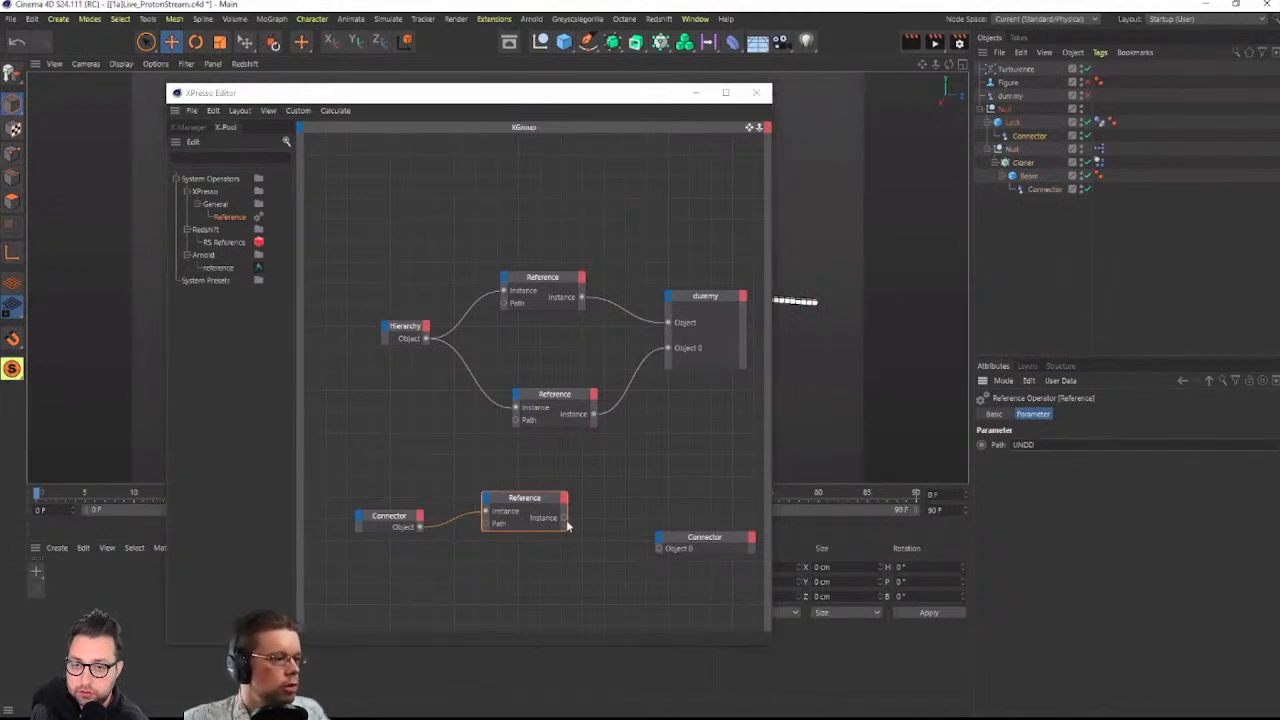
left_click_drag(565, 521, 659, 549)
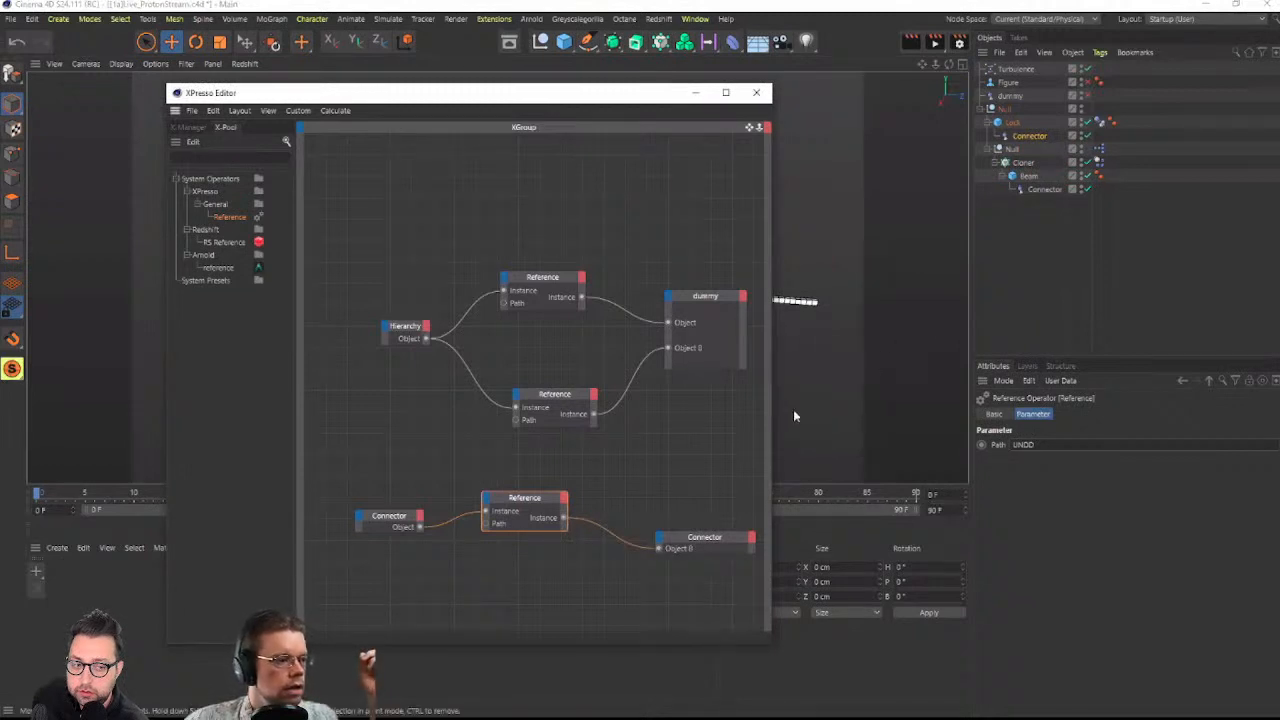
Check which beam the Lock's Connector uses as Object B while the Cloner is temporarily made editable
left_click(1020, 166)
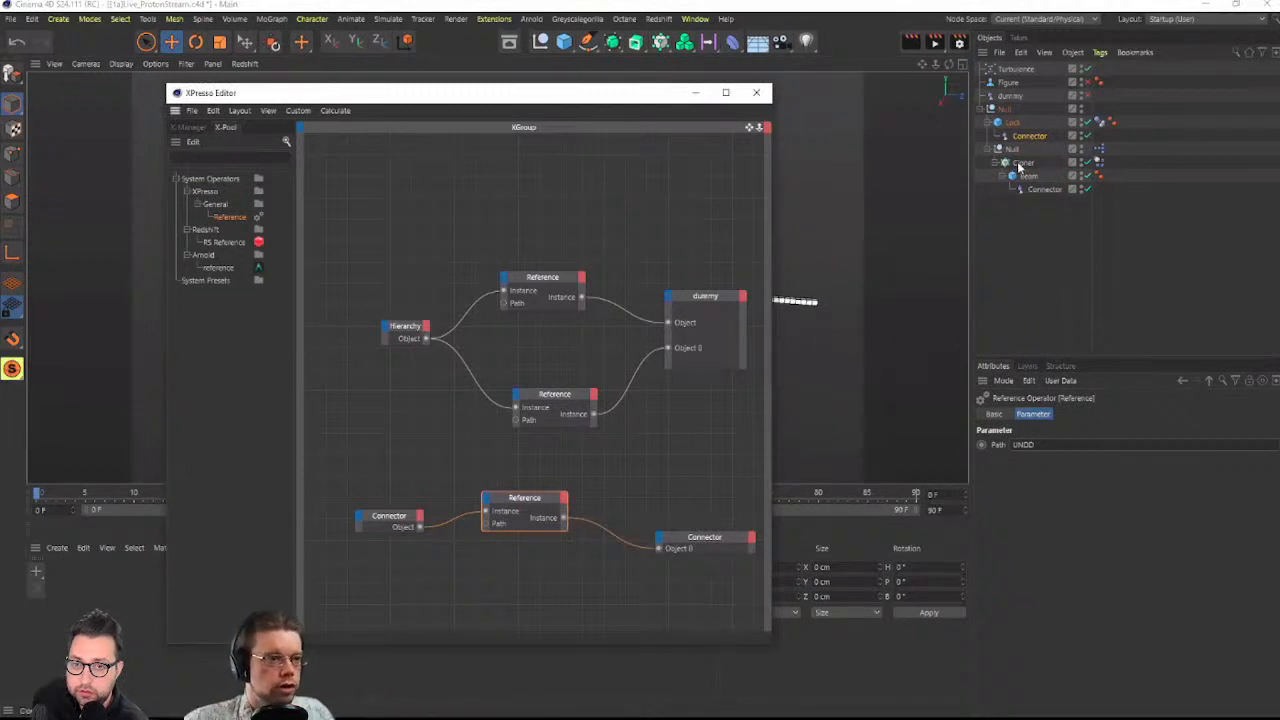
left_click(1030, 135)
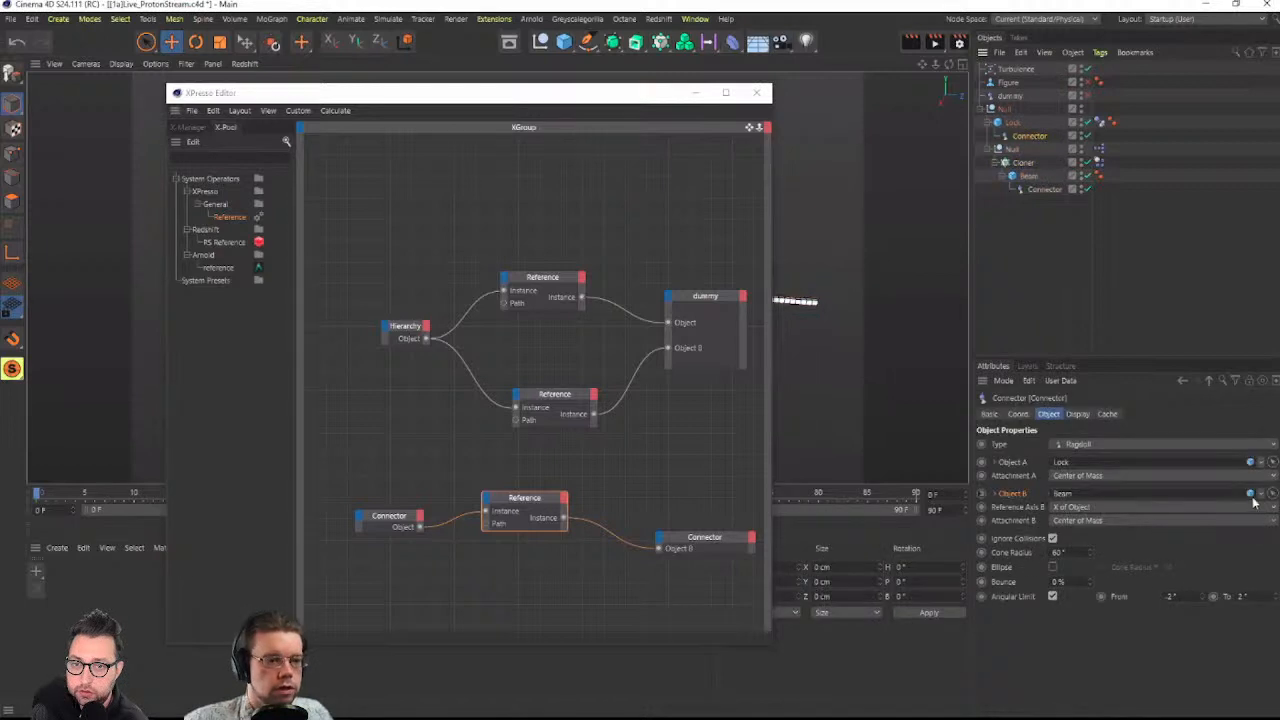
left_click(1260, 494)
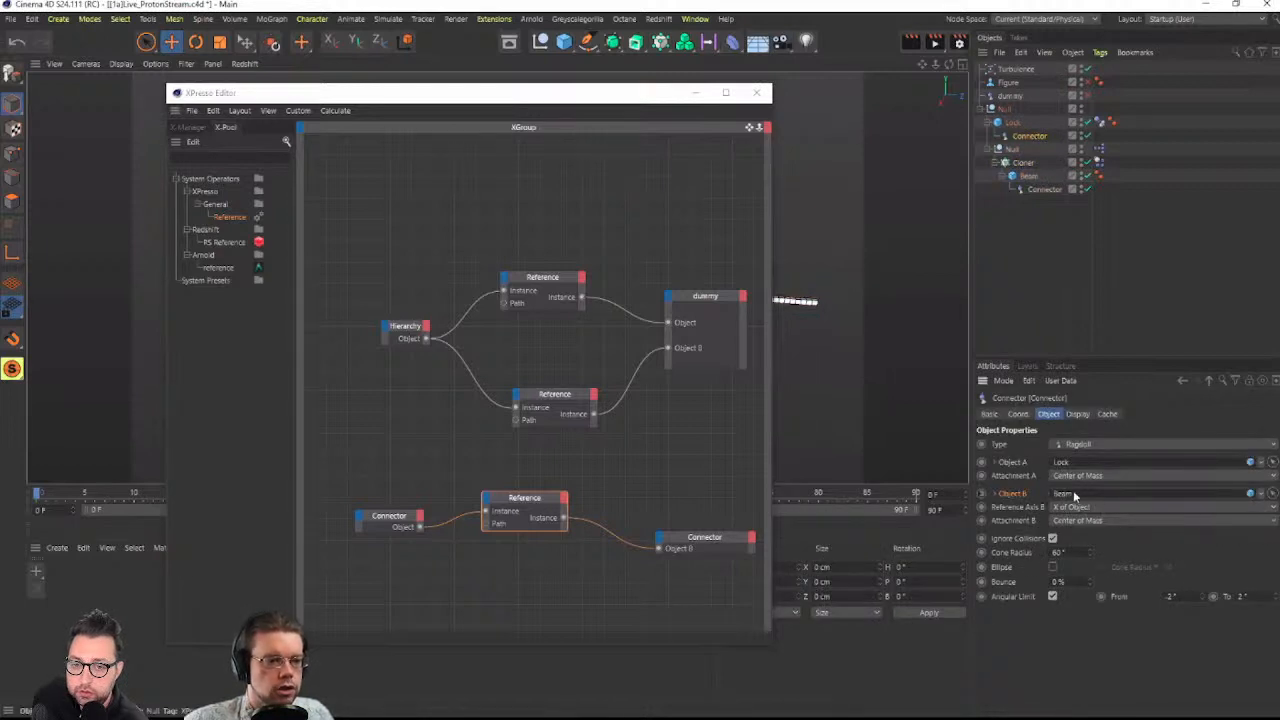
left_click(1025, 163)
key("c")
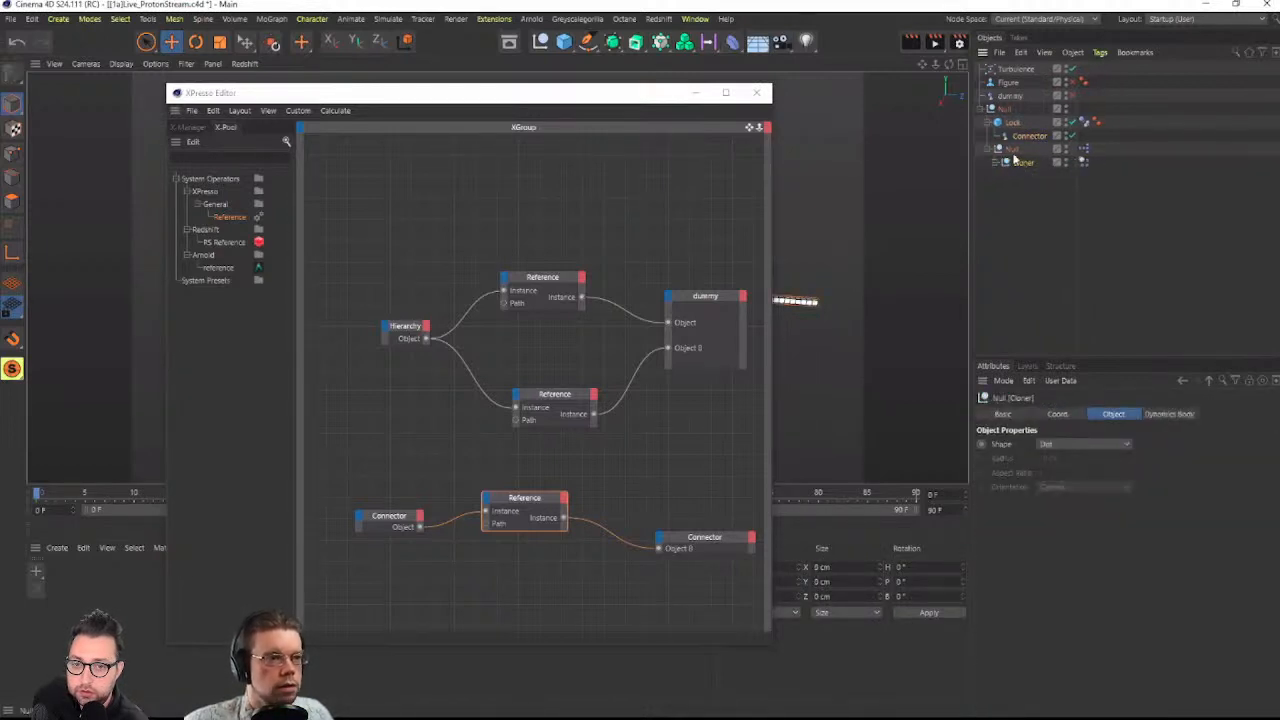
left_click(998, 163)
left_click(1032, 137)
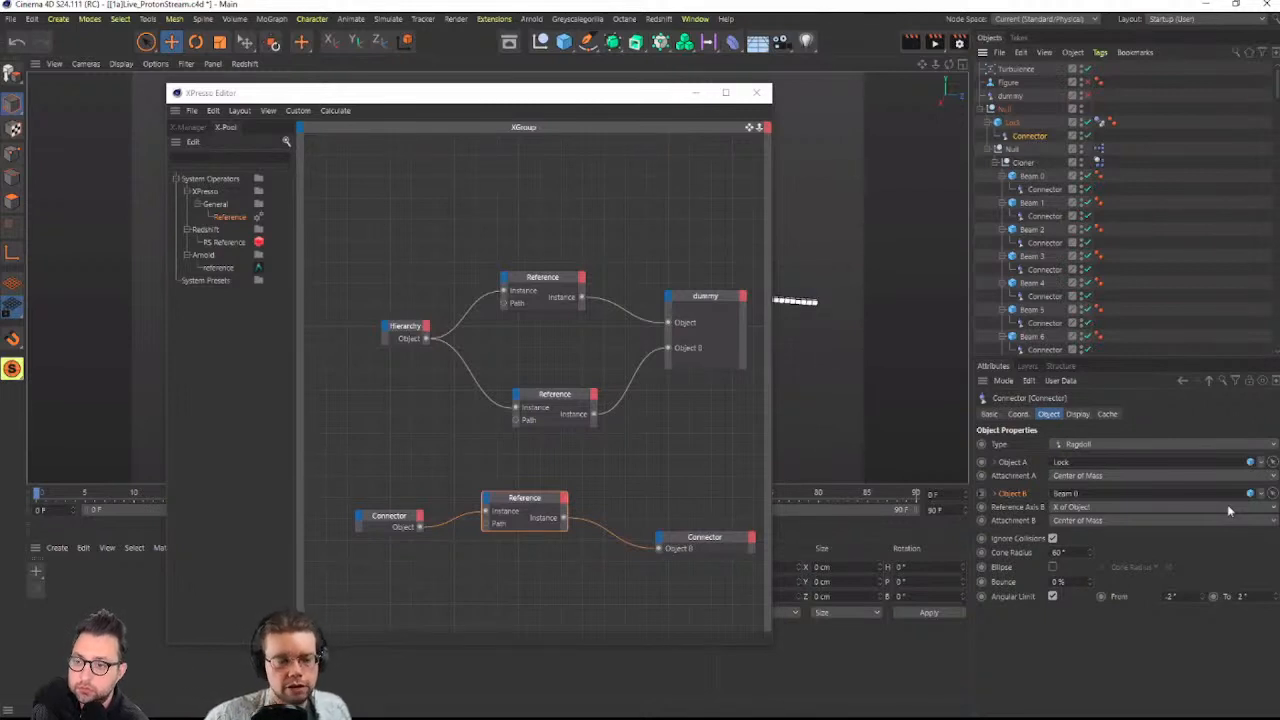
key("ctrl+z")
key("ctrl+z")
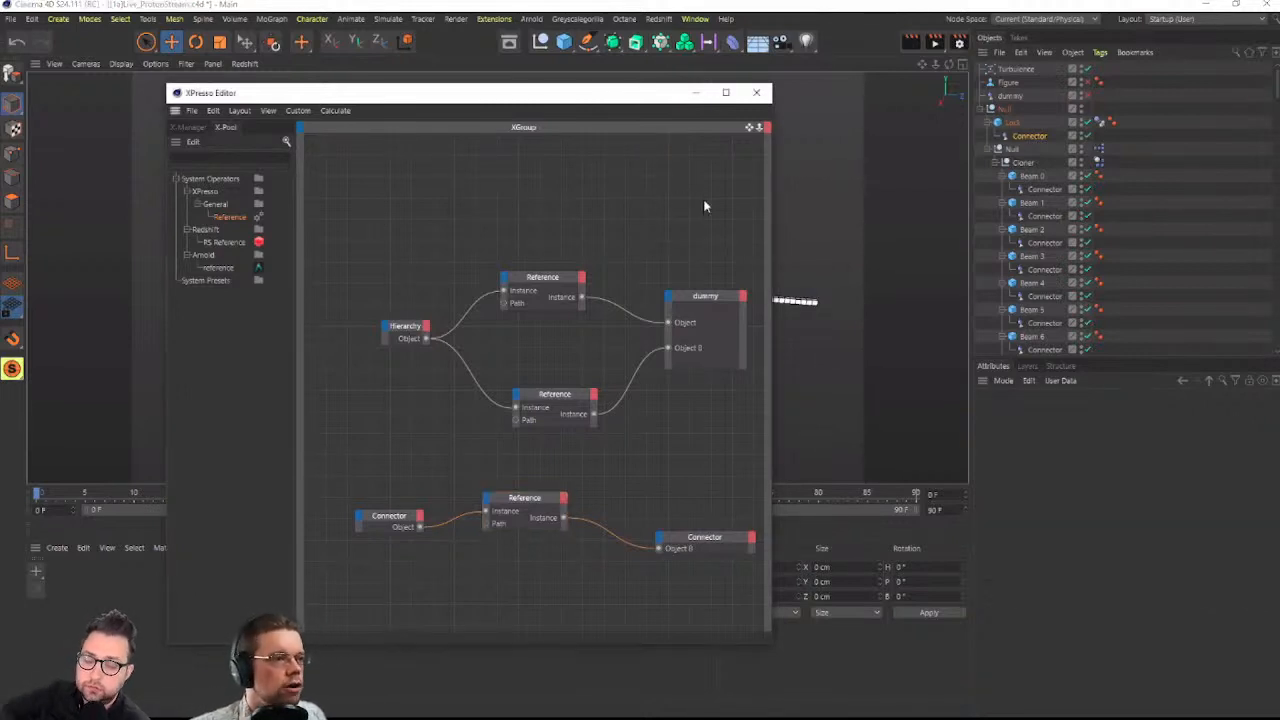
Close the XPresso graph and save the scene
left_click(756, 92)
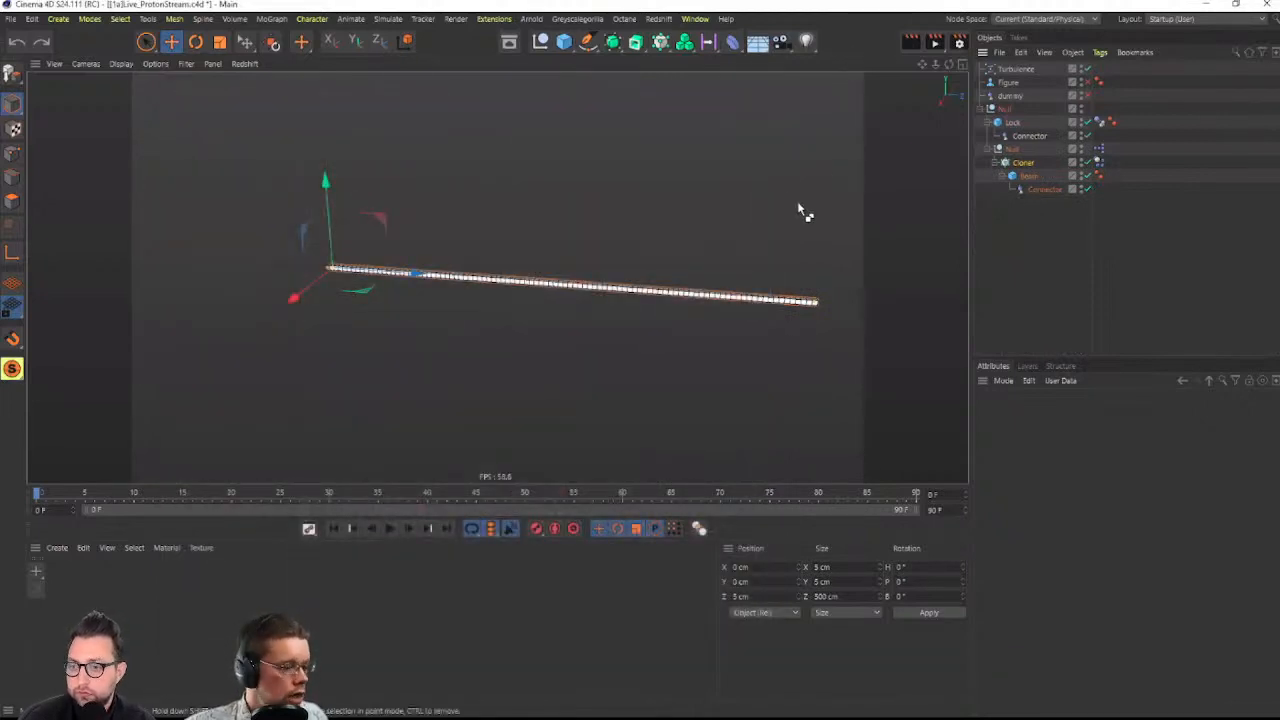
key("ctrl+s")
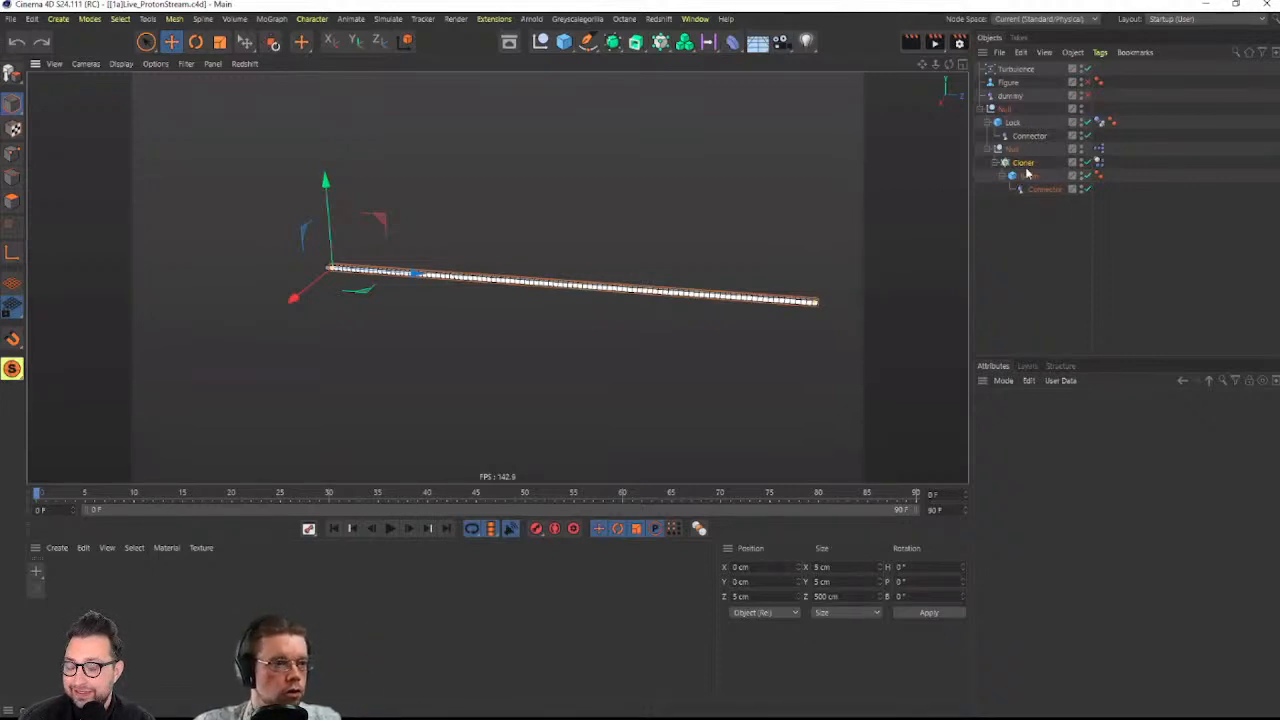
Make the Cloner editable, expand it to show the individual beams, and undo the conversion
key("c")
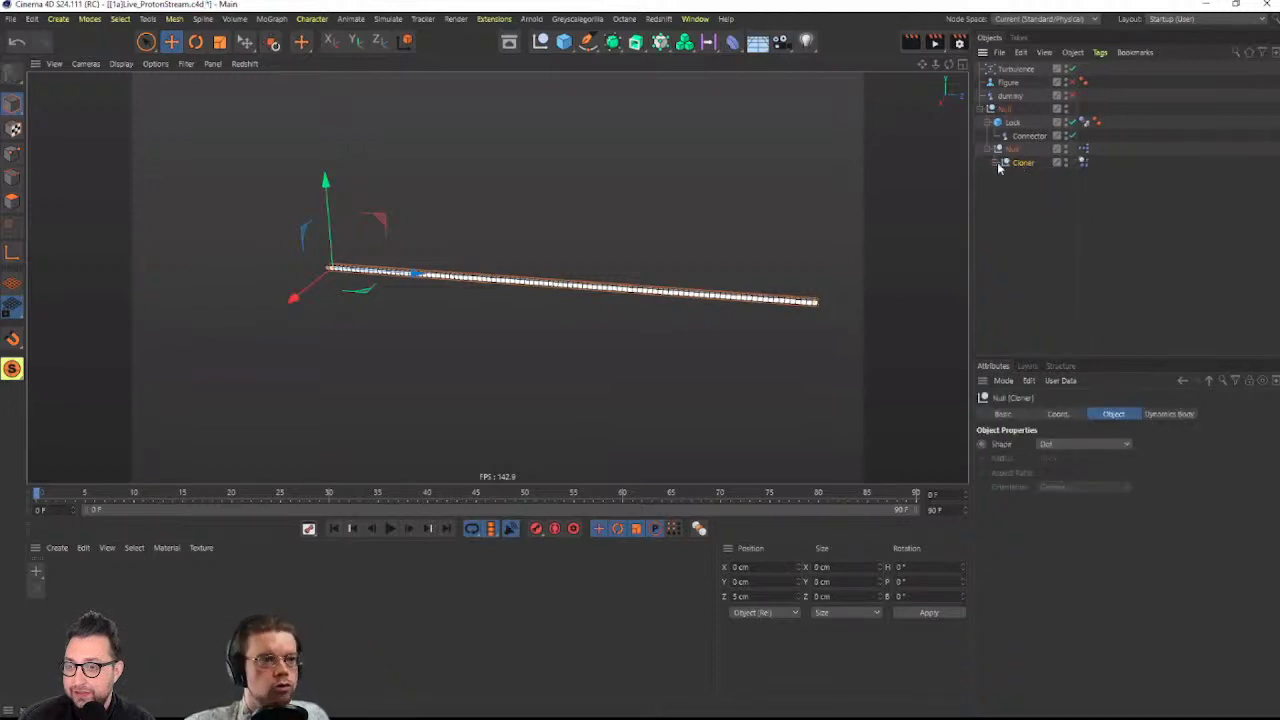
left_click(996, 164)
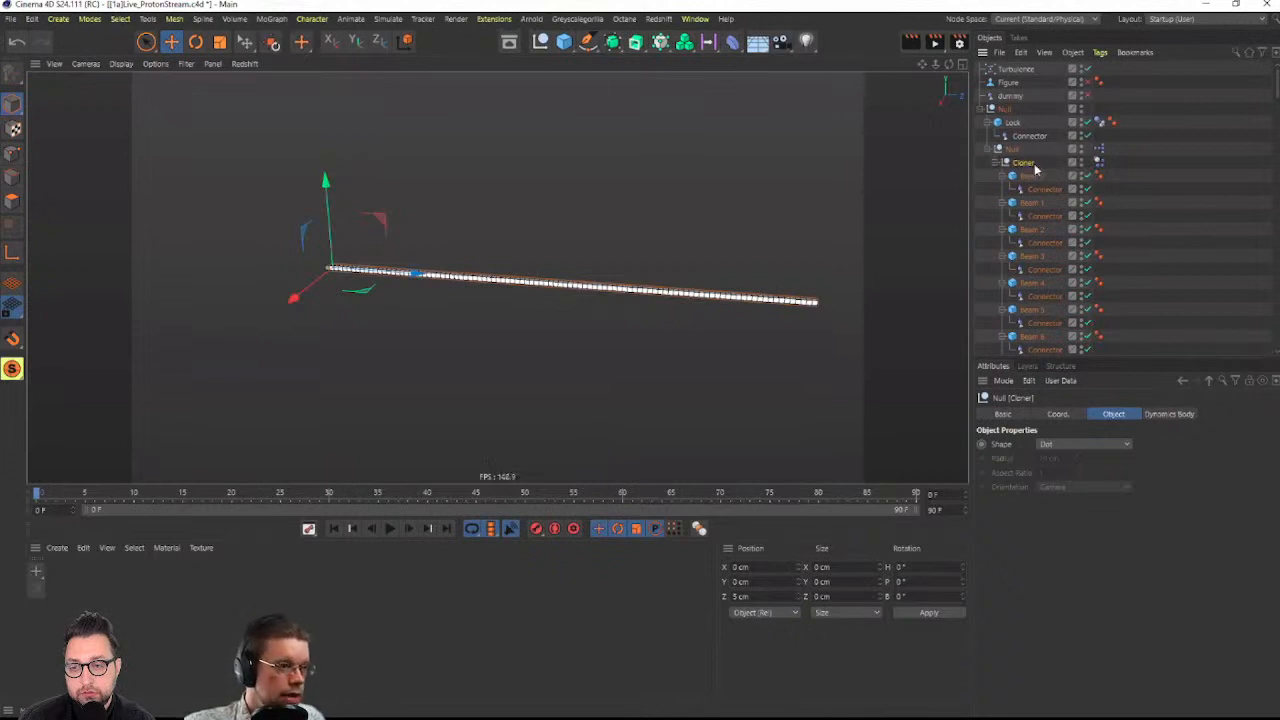
key("ctrl+z")
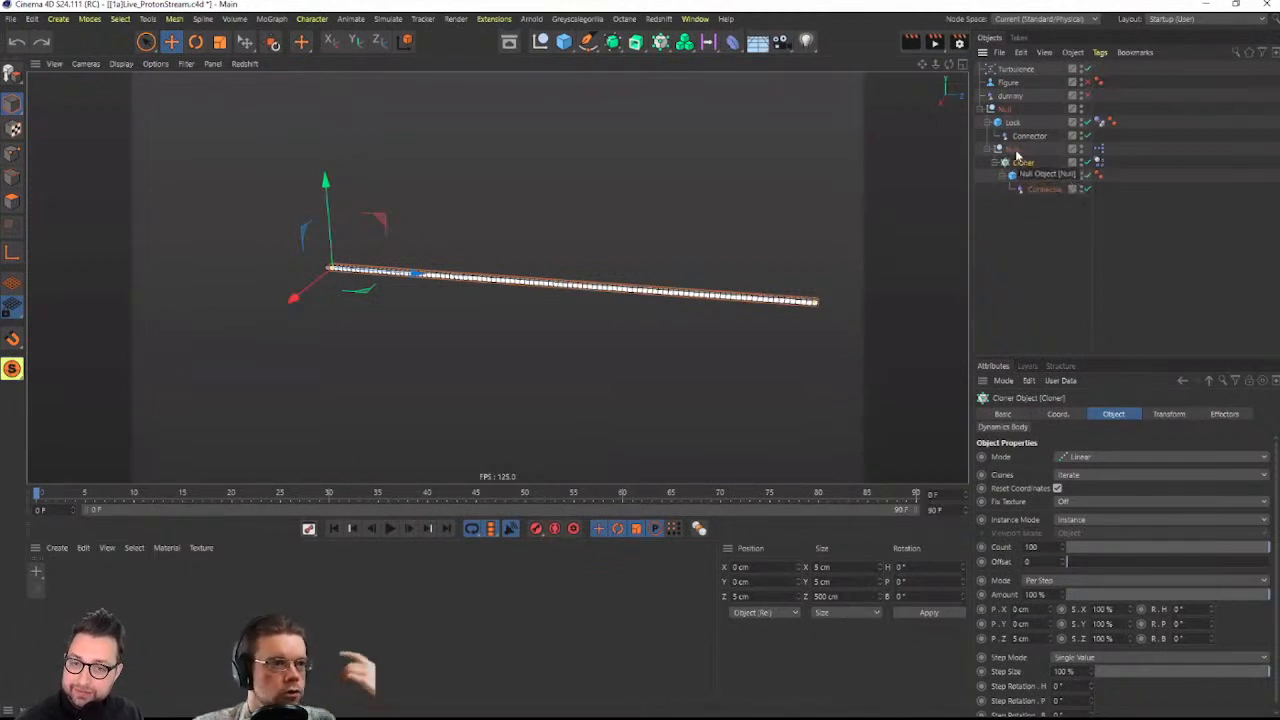
Add a Recall tag to the Null holding the Cloner and store the current state in it
right_click(1019, 151)
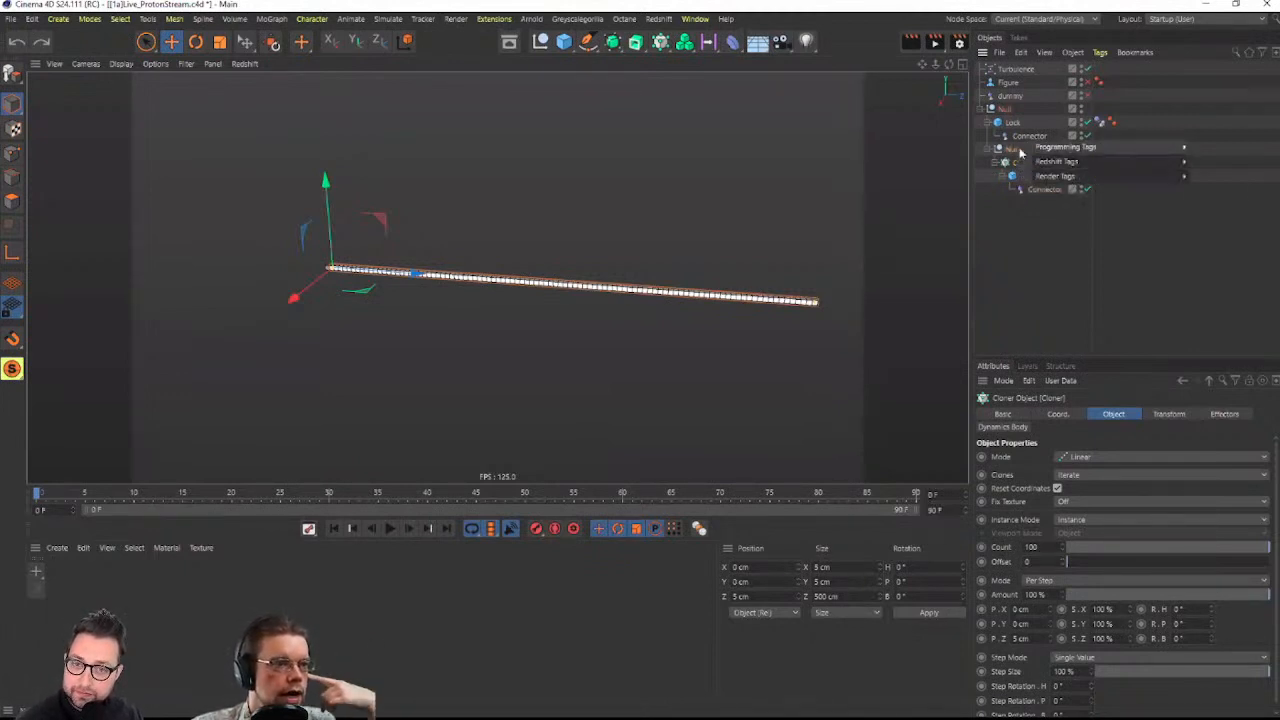
left_click(1019, 151)
right_click(1016, 150)
mouse_move(1016, 150)
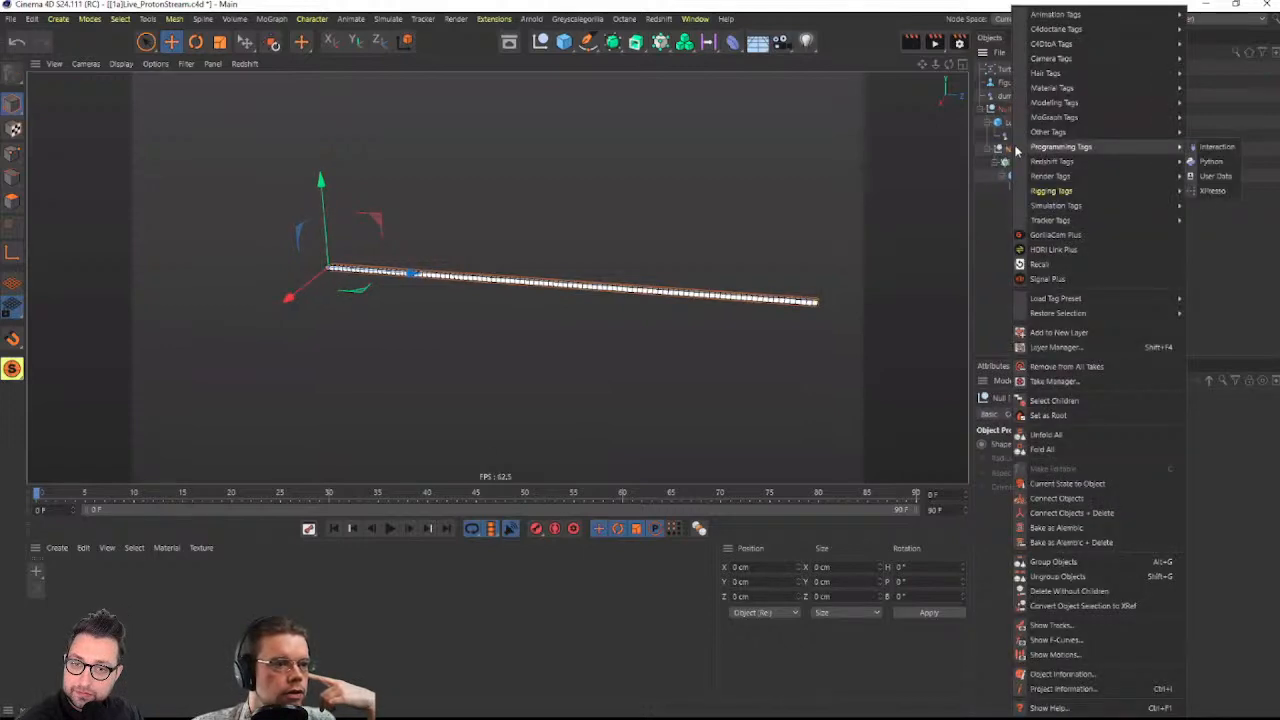
left_click(1038, 264)
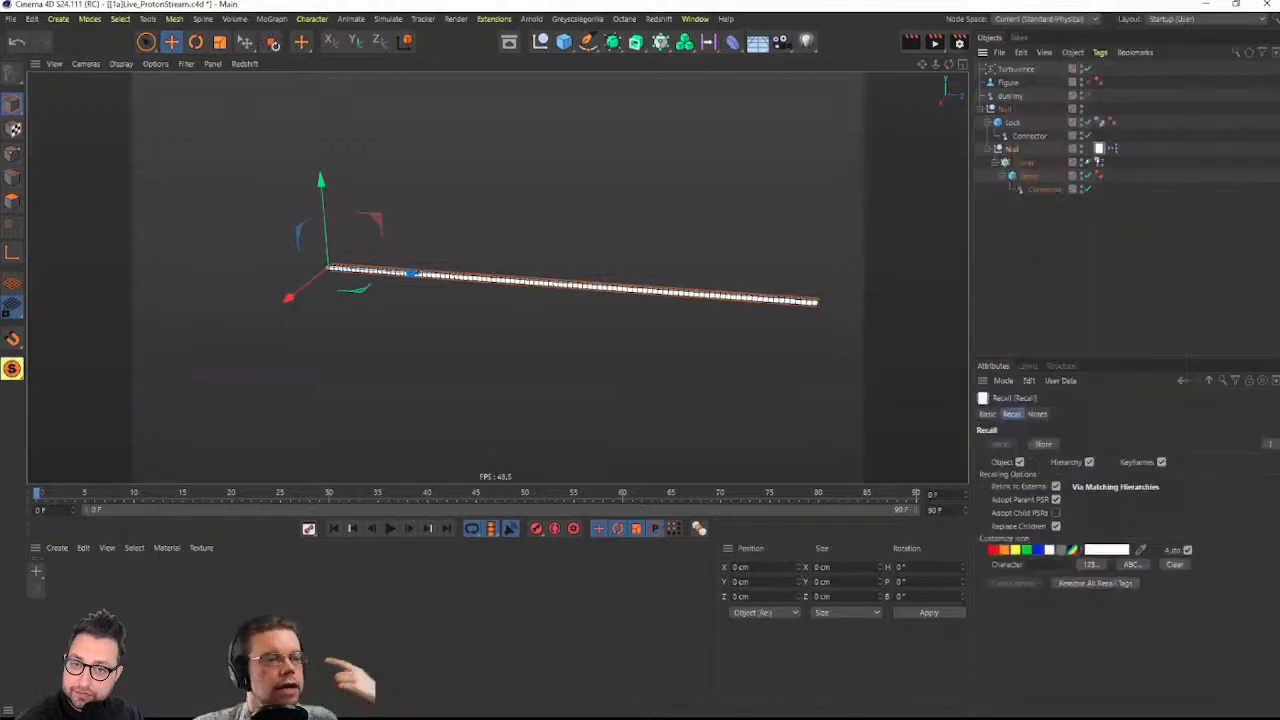
double_click(1099, 151)
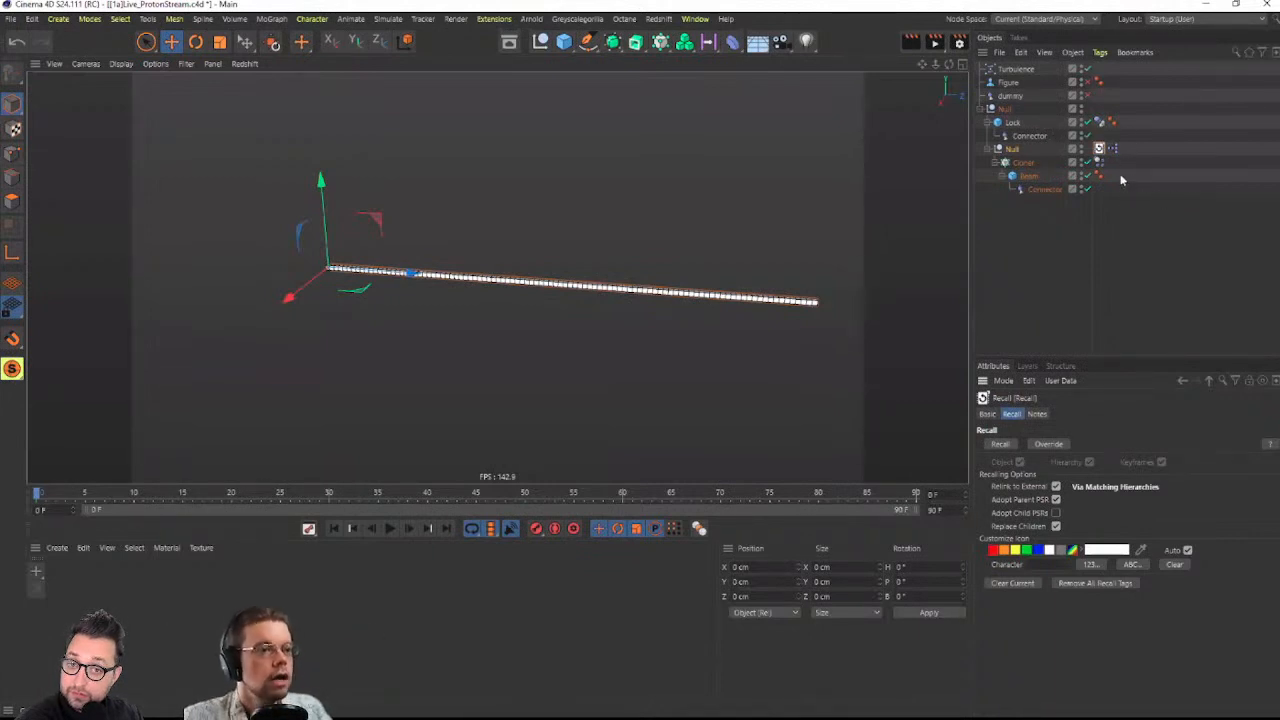
Convert the Cloner to editable objects and expand its list of beams
left_click(1014, 166)
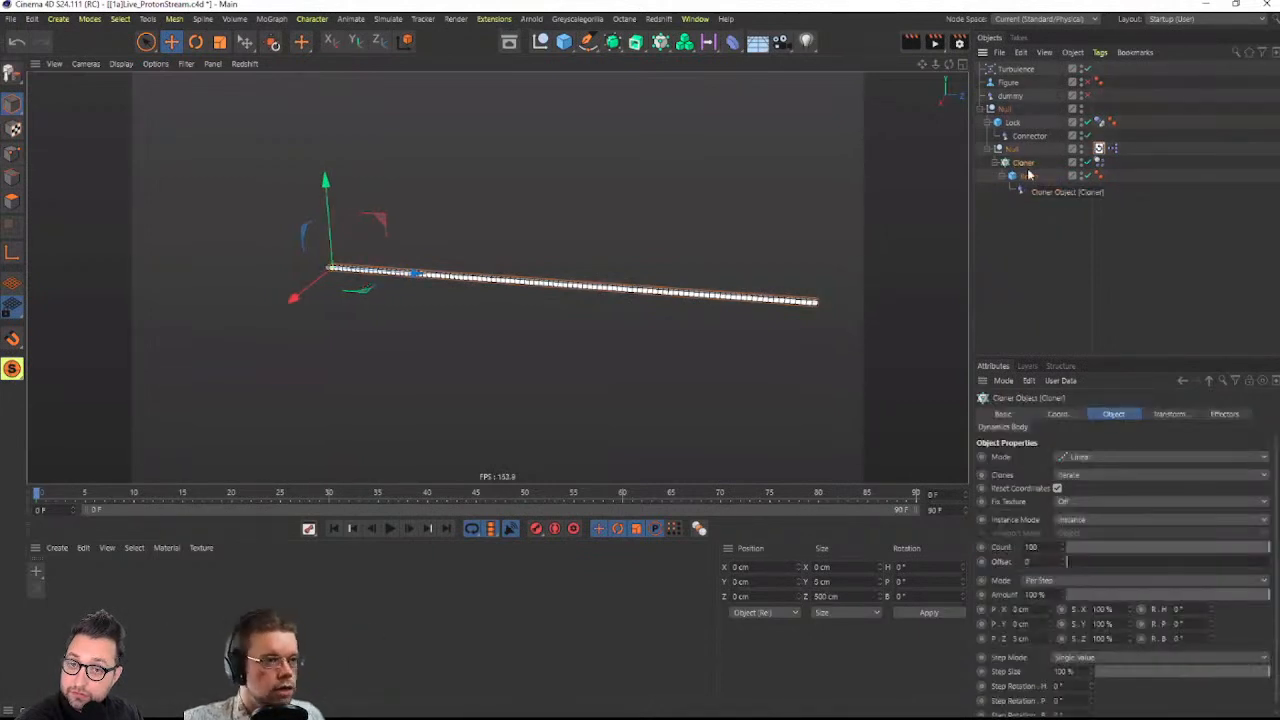
key("c")
left_click(996, 162)
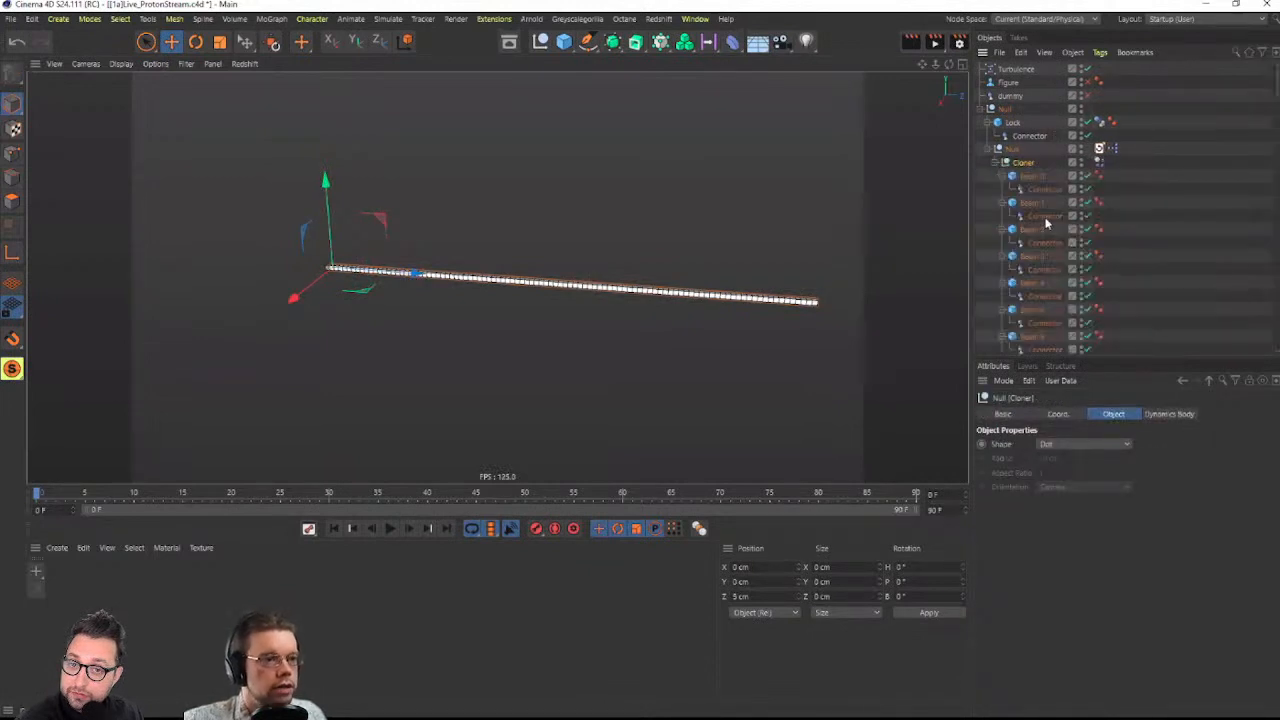
Rename Beam 1 with random text and delete Beam 3 and Beam 5 from the converted Cloner
left_click(1032, 203)
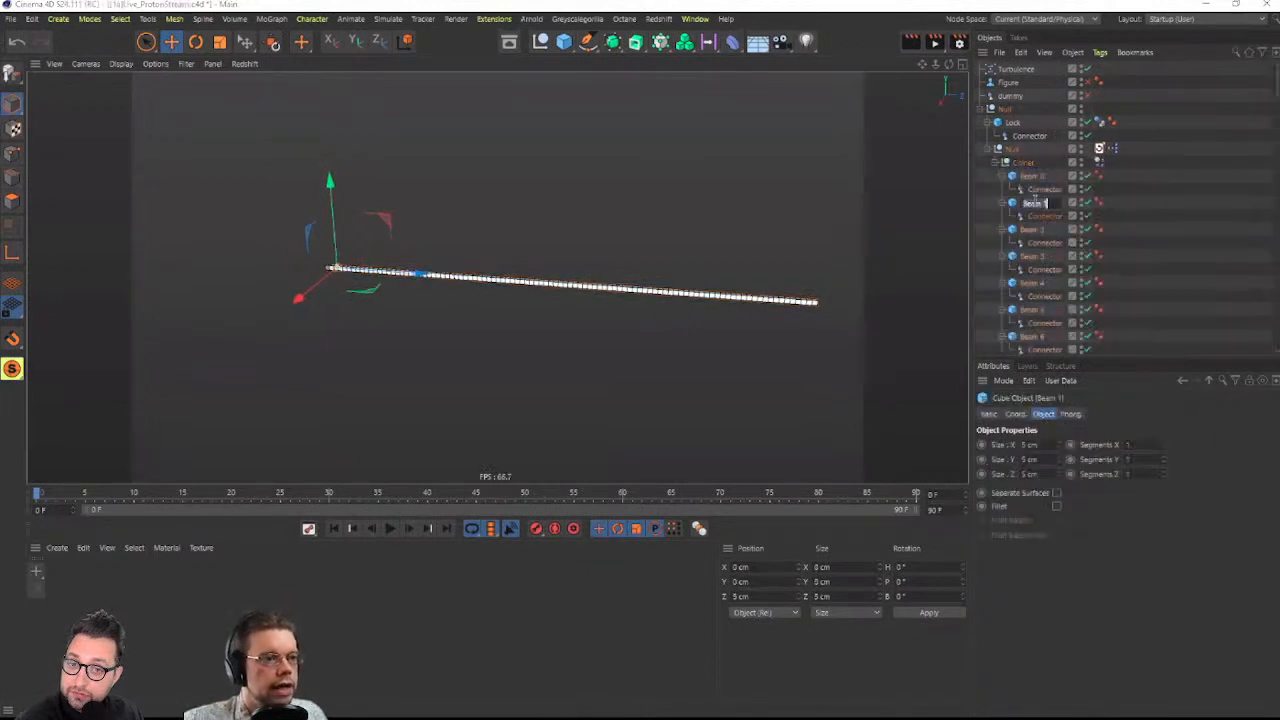
left_click(1024, 258)
key("Delete")
left_click(1037, 285)
key("Delete")
scroll(1061, 197, "down", 10)
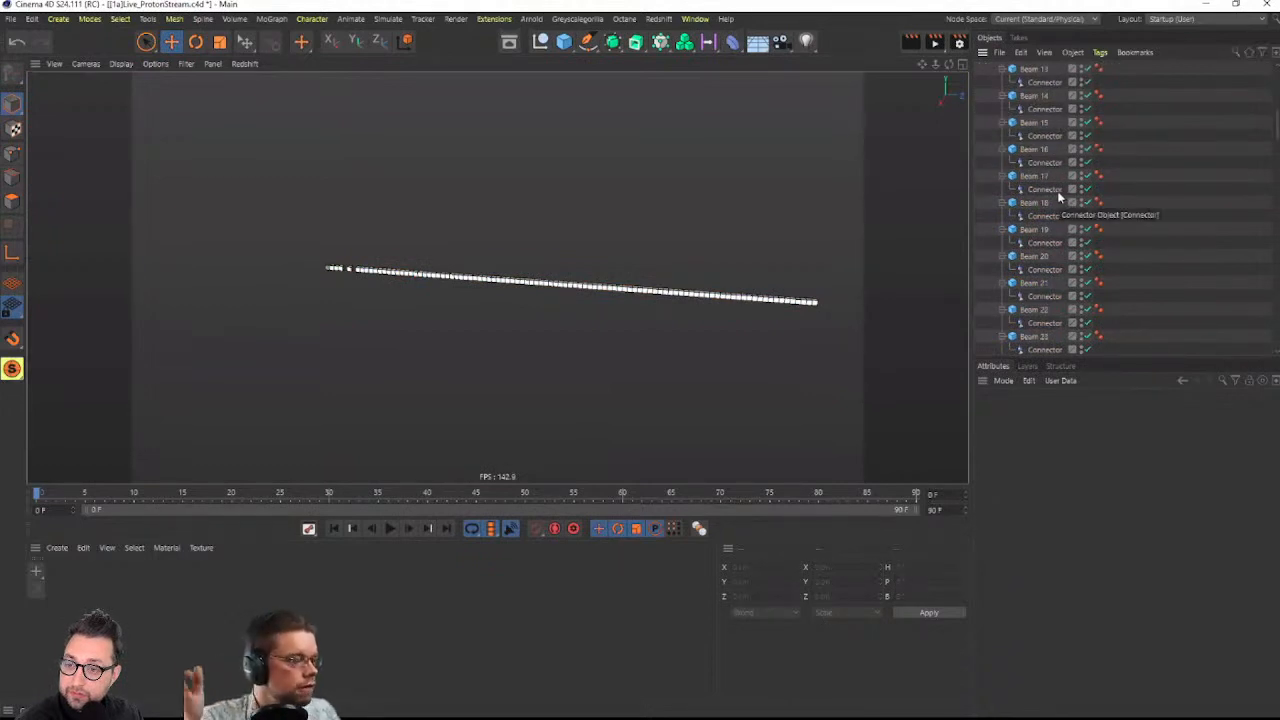
Play the simulation with the altered beams, stop it, and return to frame 0
left_click(390, 528)
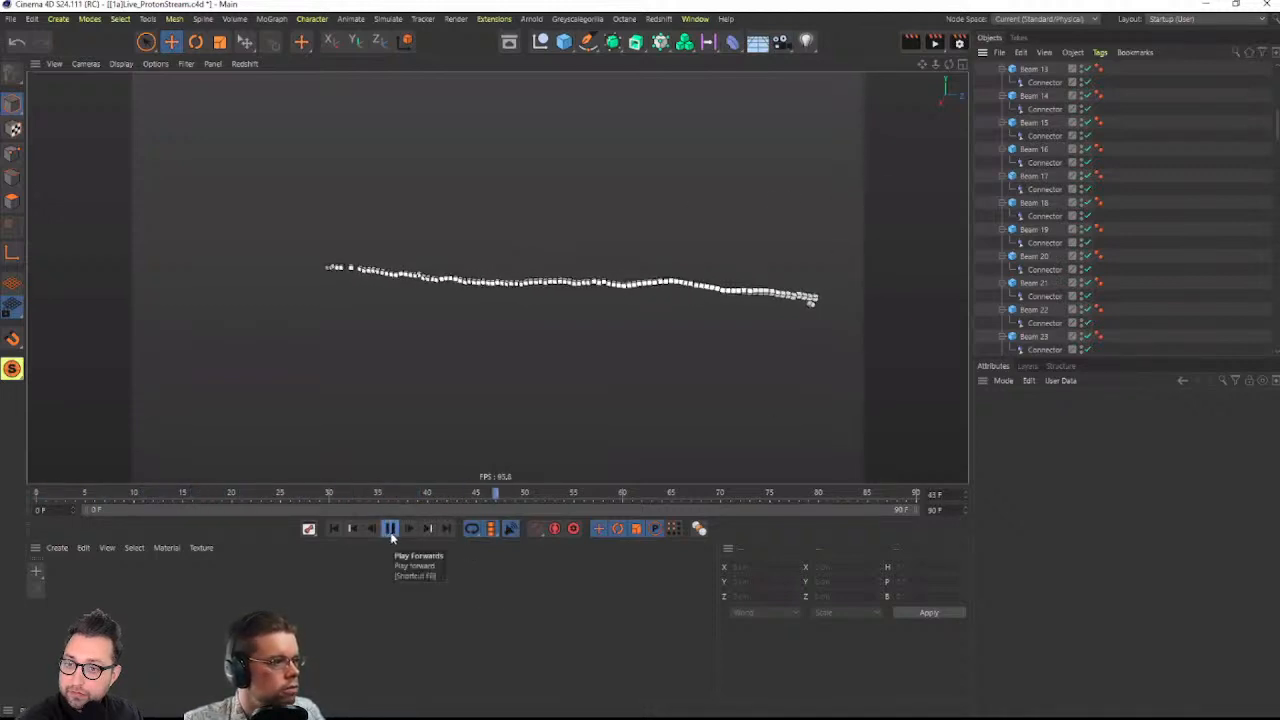
left_click(391, 536)
left_click(337, 531)
scroll(1067, 138, "up", 10)
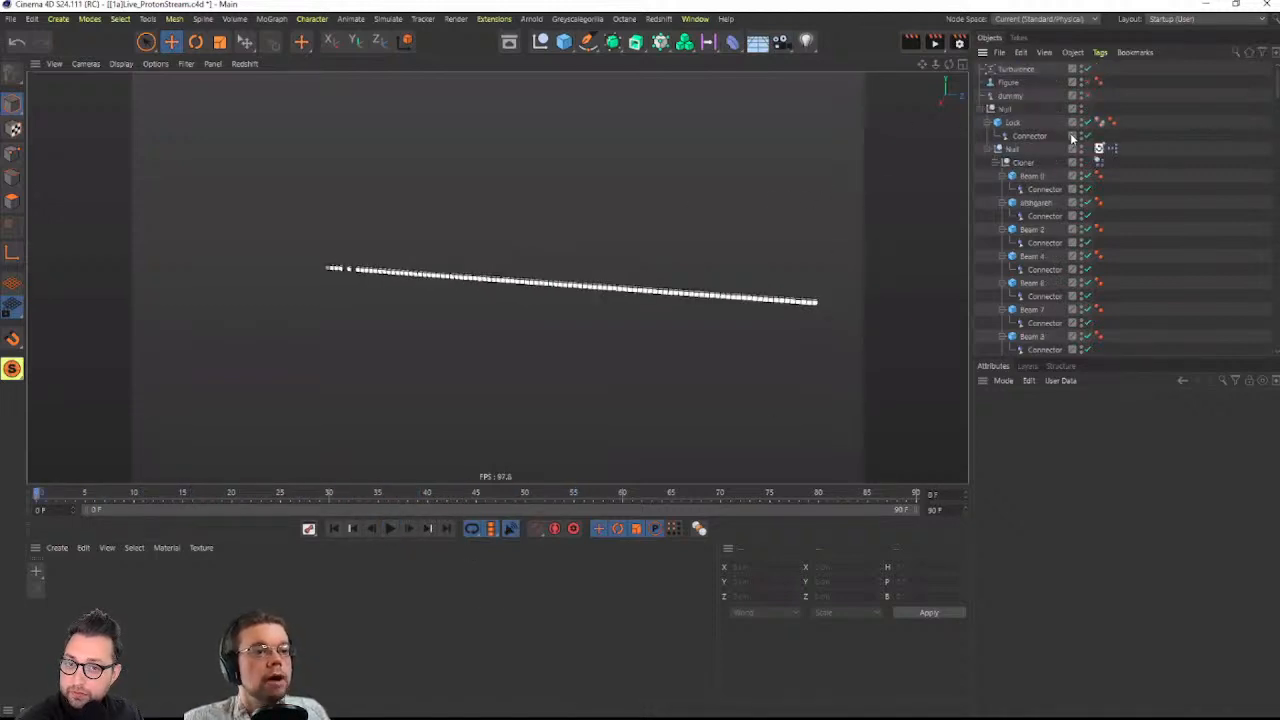
Restore the Null's stored Cloner setup from its Recall tag and open the Null's XPresso graph
left_click(1099, 148)
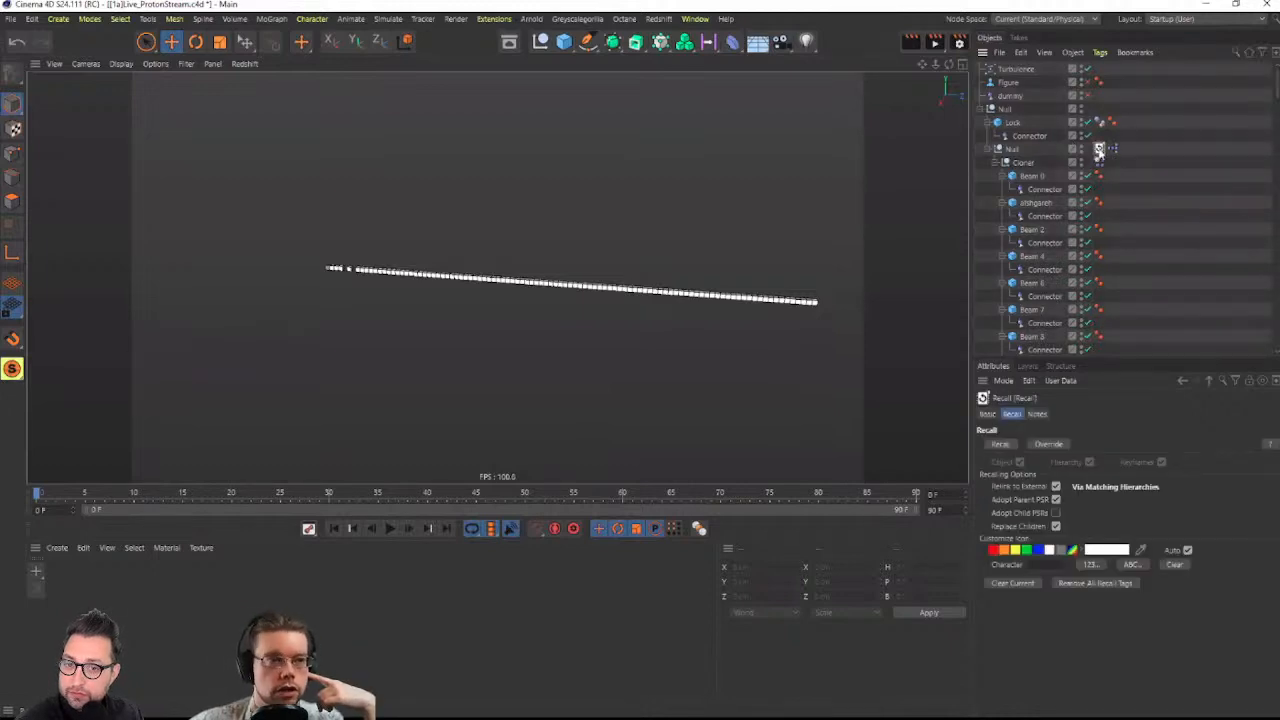
double_click(1099, 151)
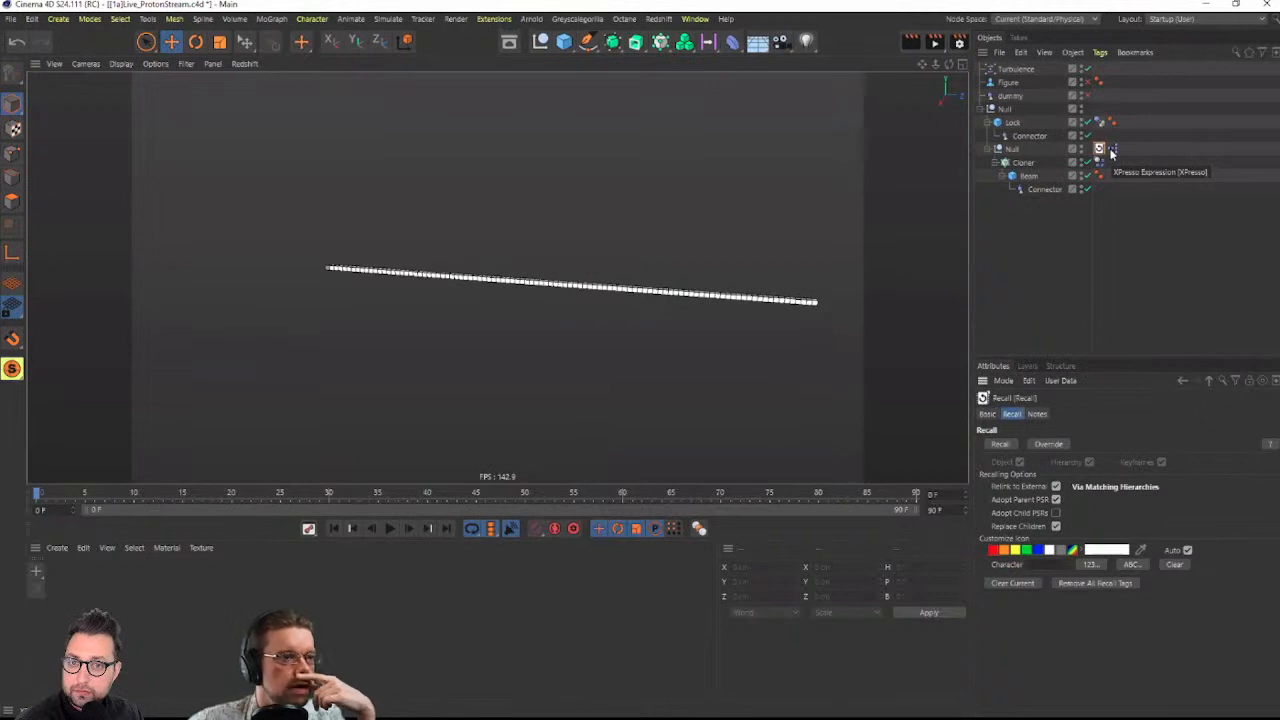
double_click(1108, 150)
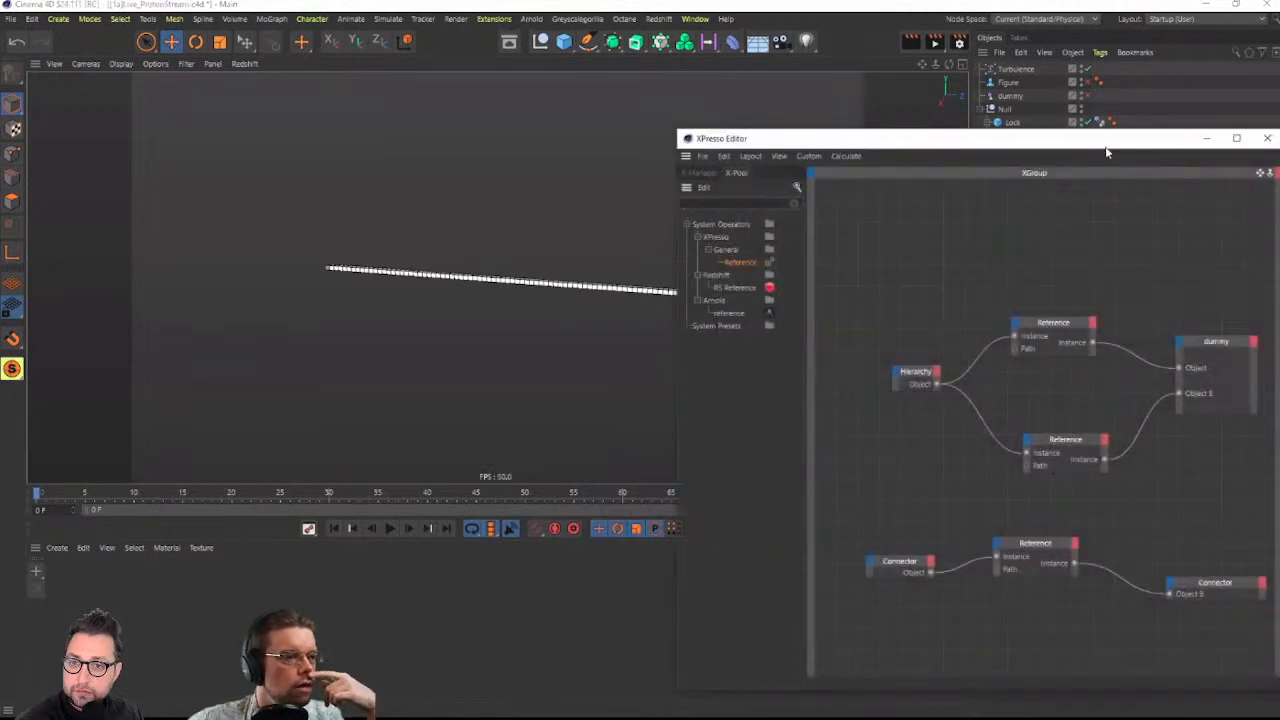
Close the XPresso Editor and select the Recall tag on the inner Null
left_click_drag(1071, 148, 751, 150)
left_click(946, 142)
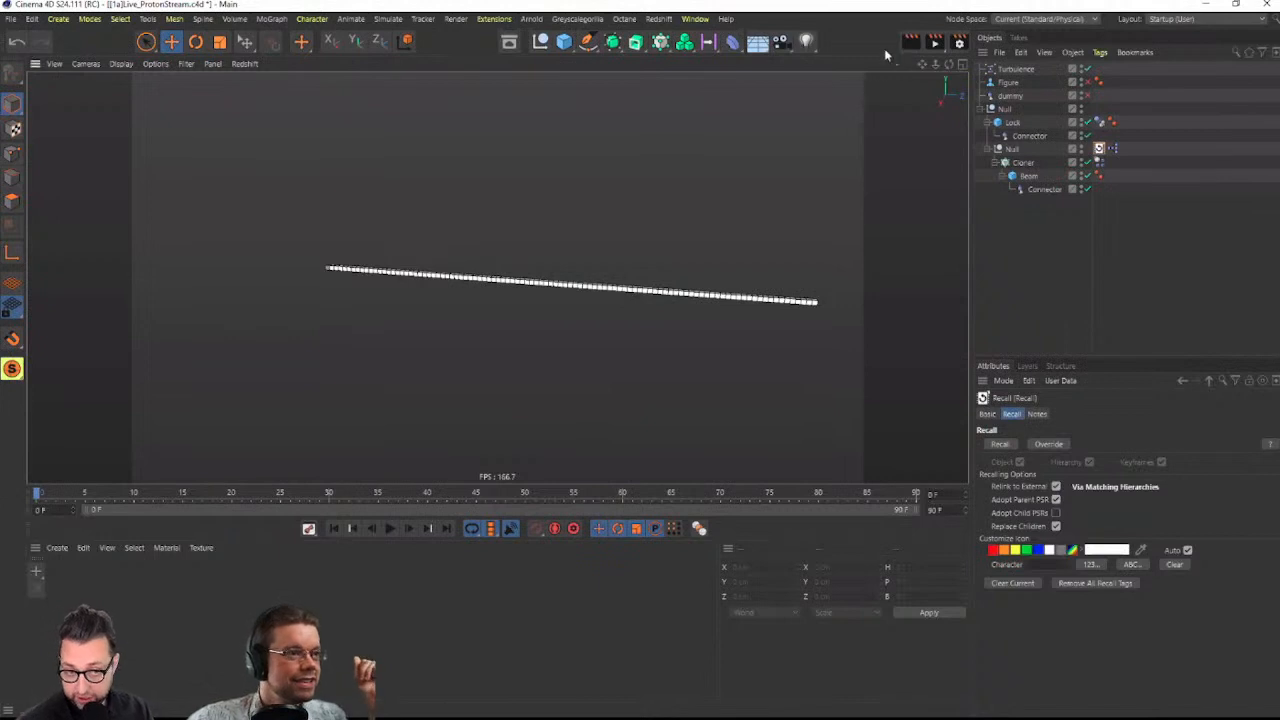
left_click(1156, 165)
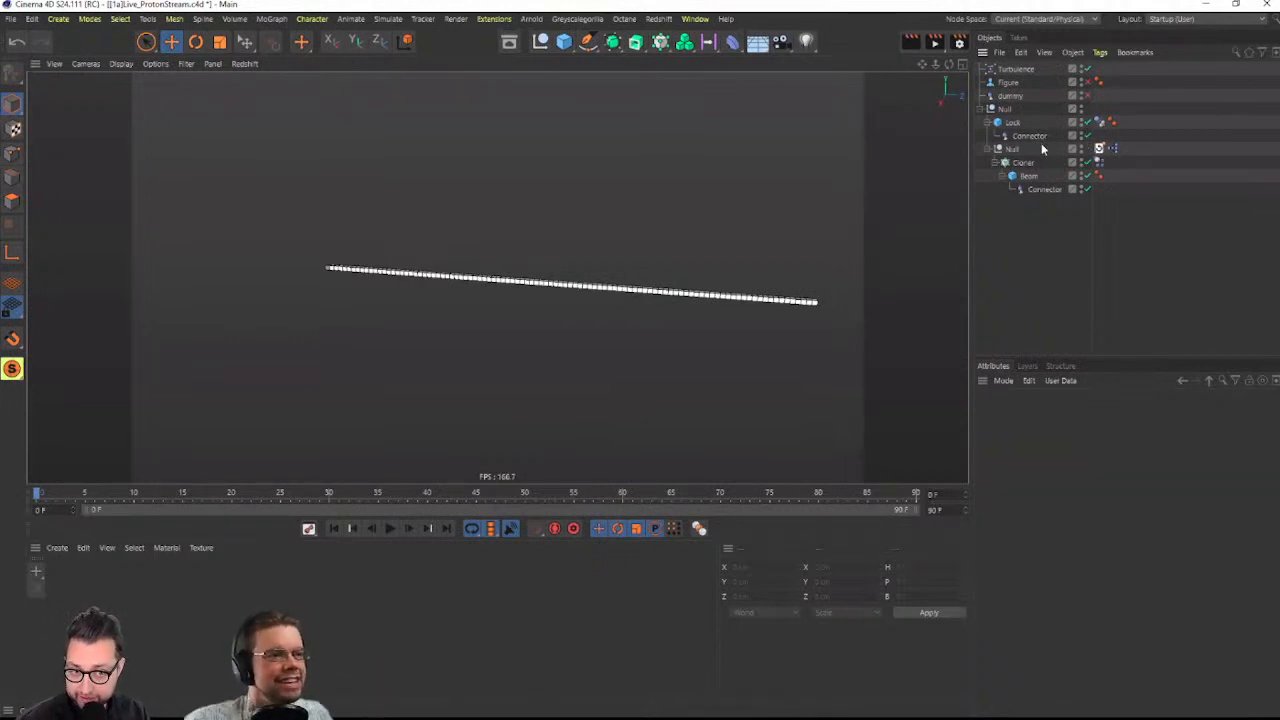
left_click(1099, 150)
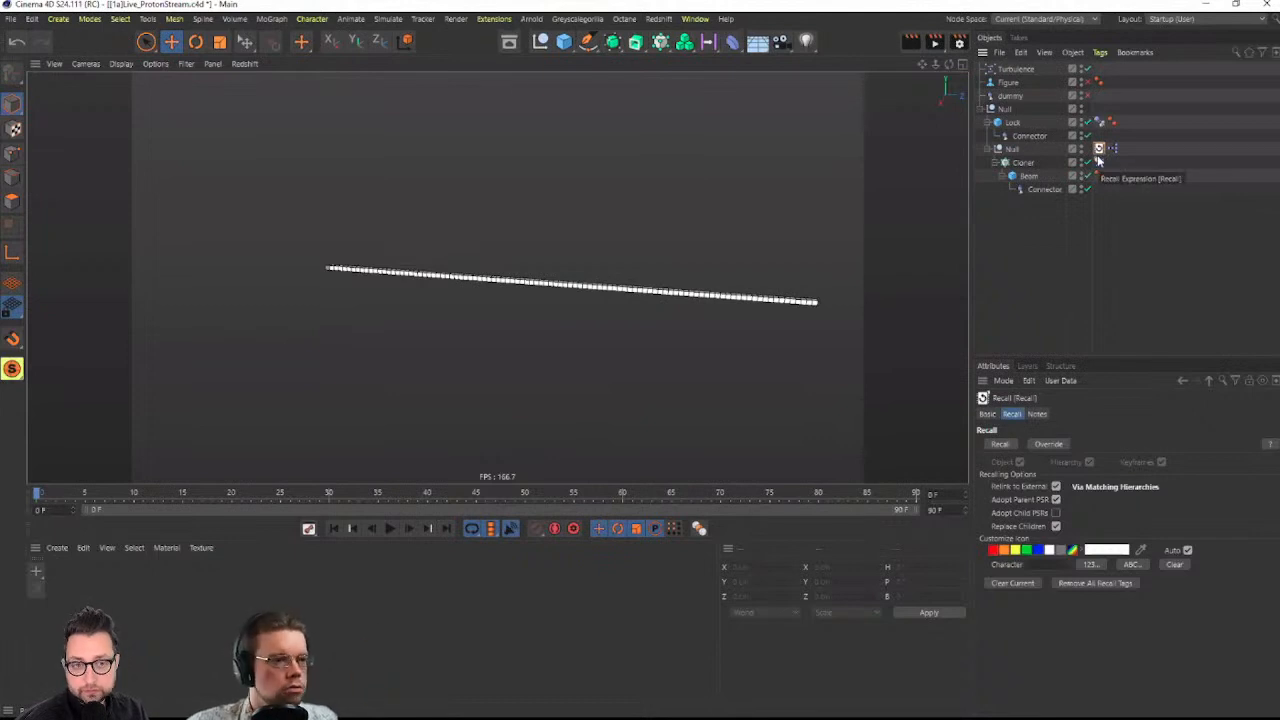
Convert the Cloner to editable objects and disable the Connector under its last beam, Beam 99
left_click(1024, 163)
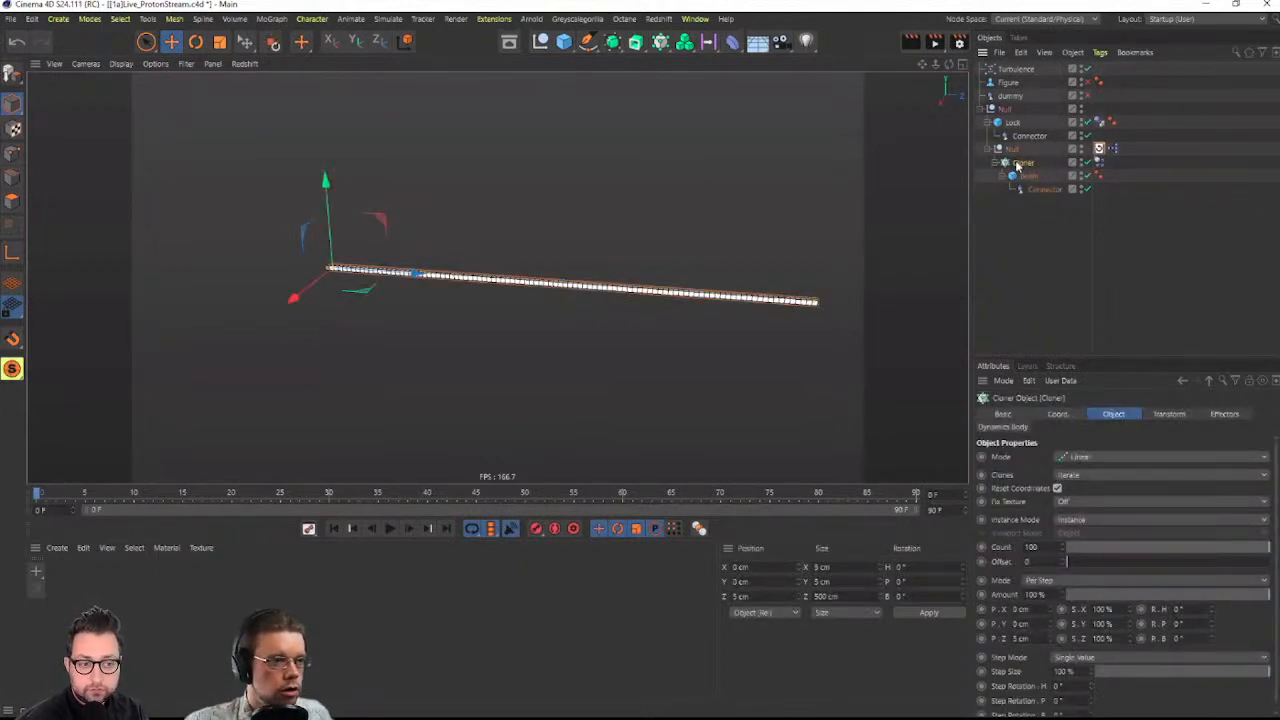
key("c")
left_click(995, 163)
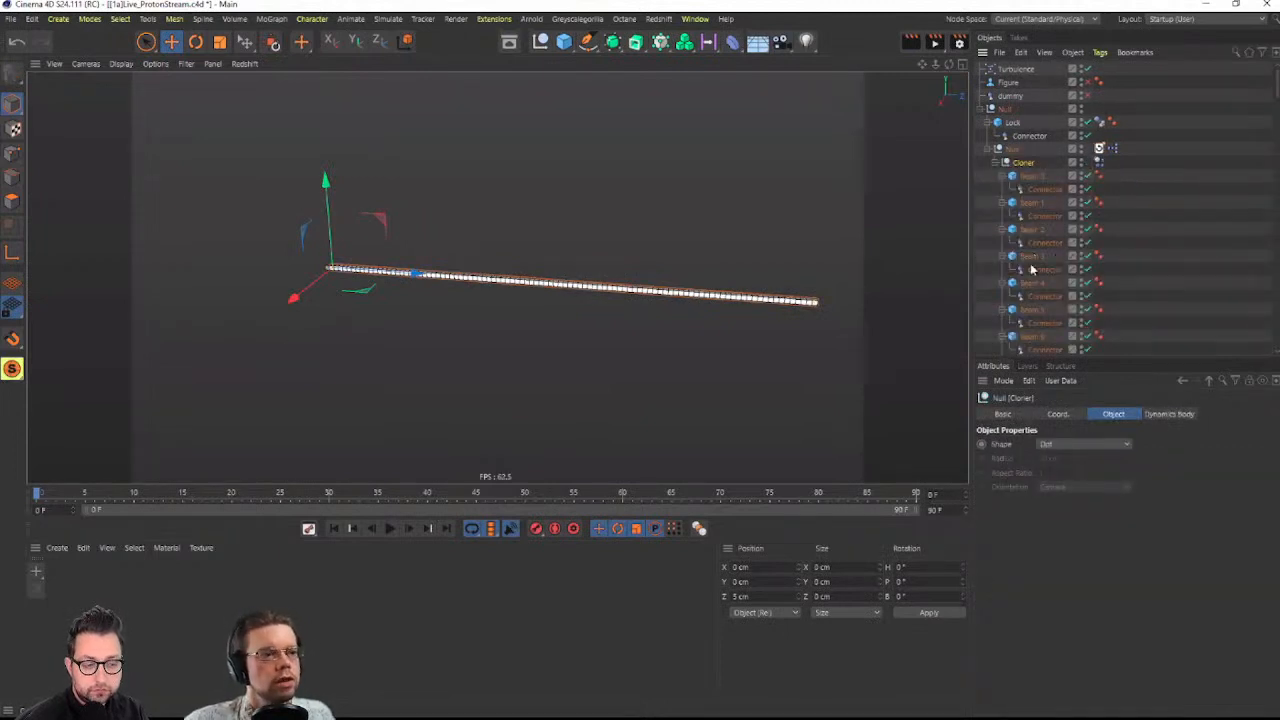
scroll(1035, 272, "down", 20)
scroll(1040, 280, "down", 10)
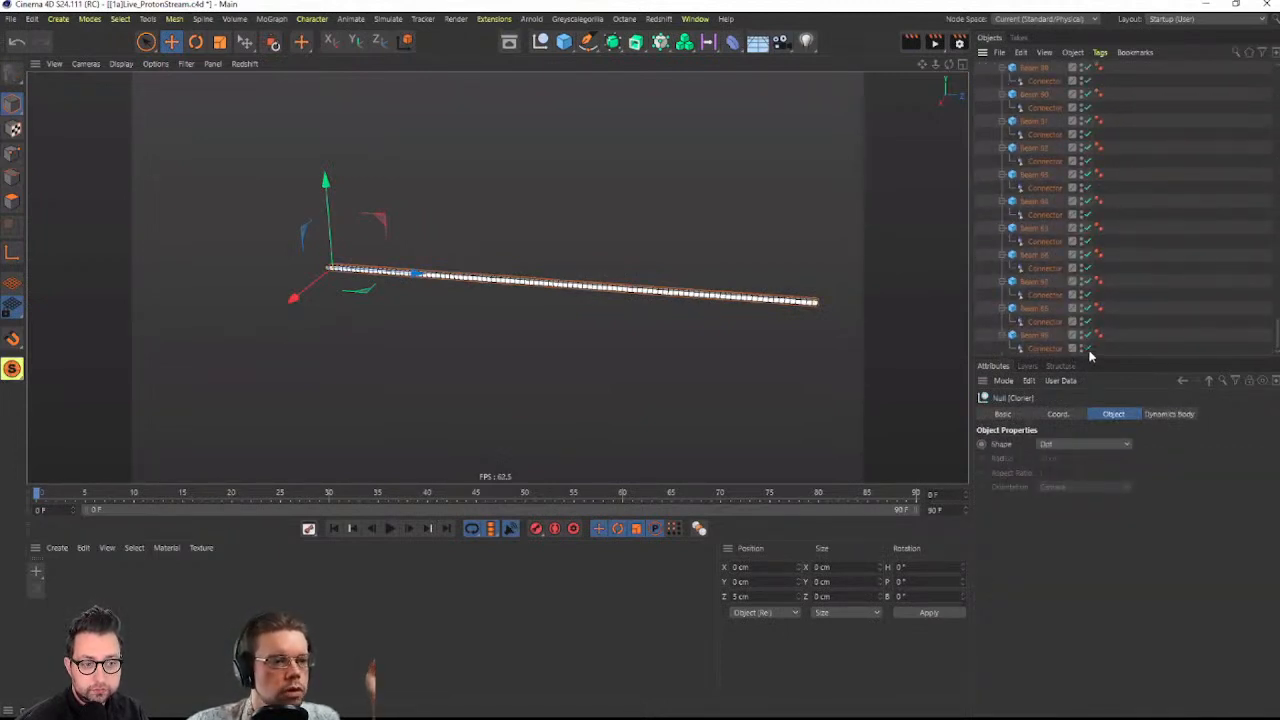
Play the simulation with the last connector disabled and collapse the converted Cloner's list of beams
left_click(384, 528)
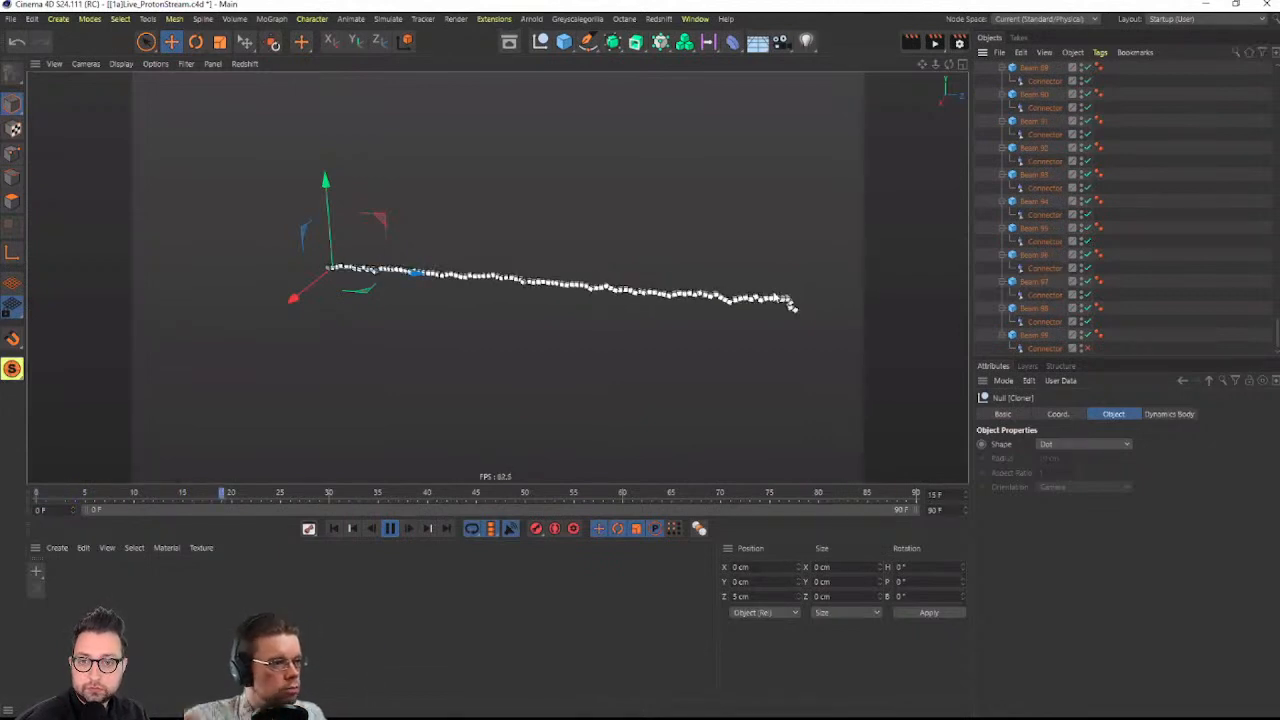
scroll(1047, 113, "up", 10)
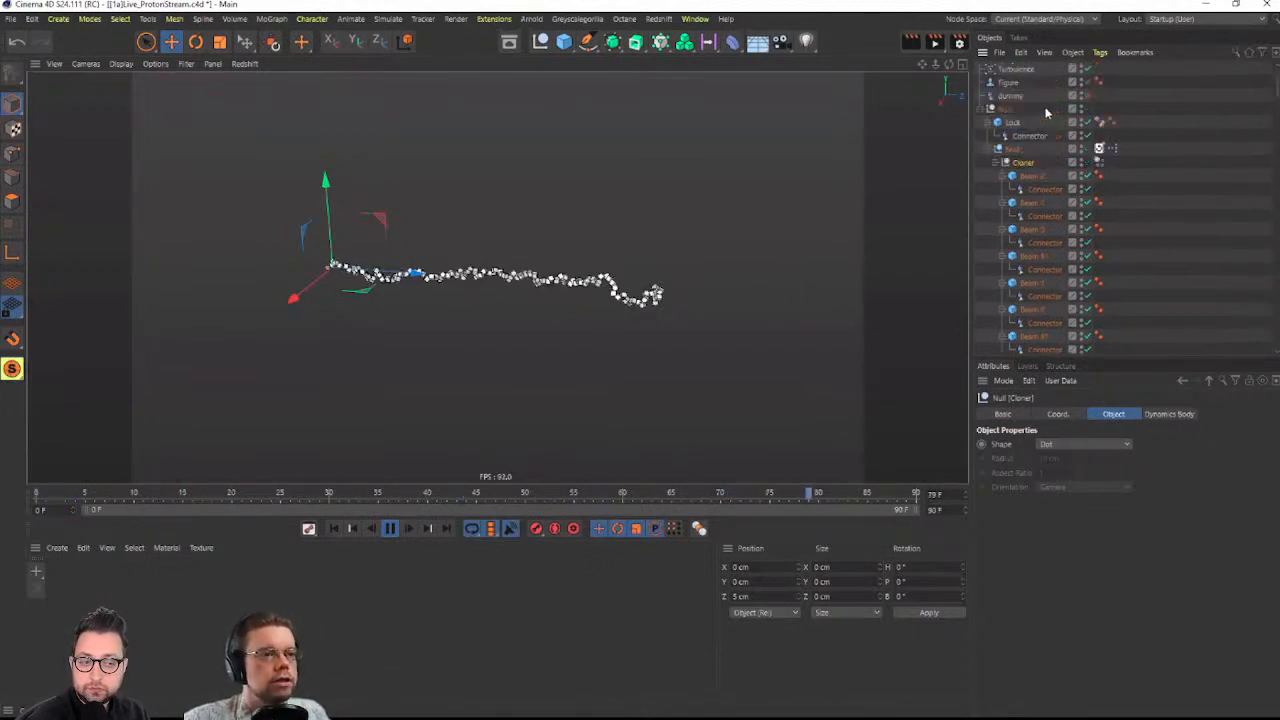
left_click(995, 162)
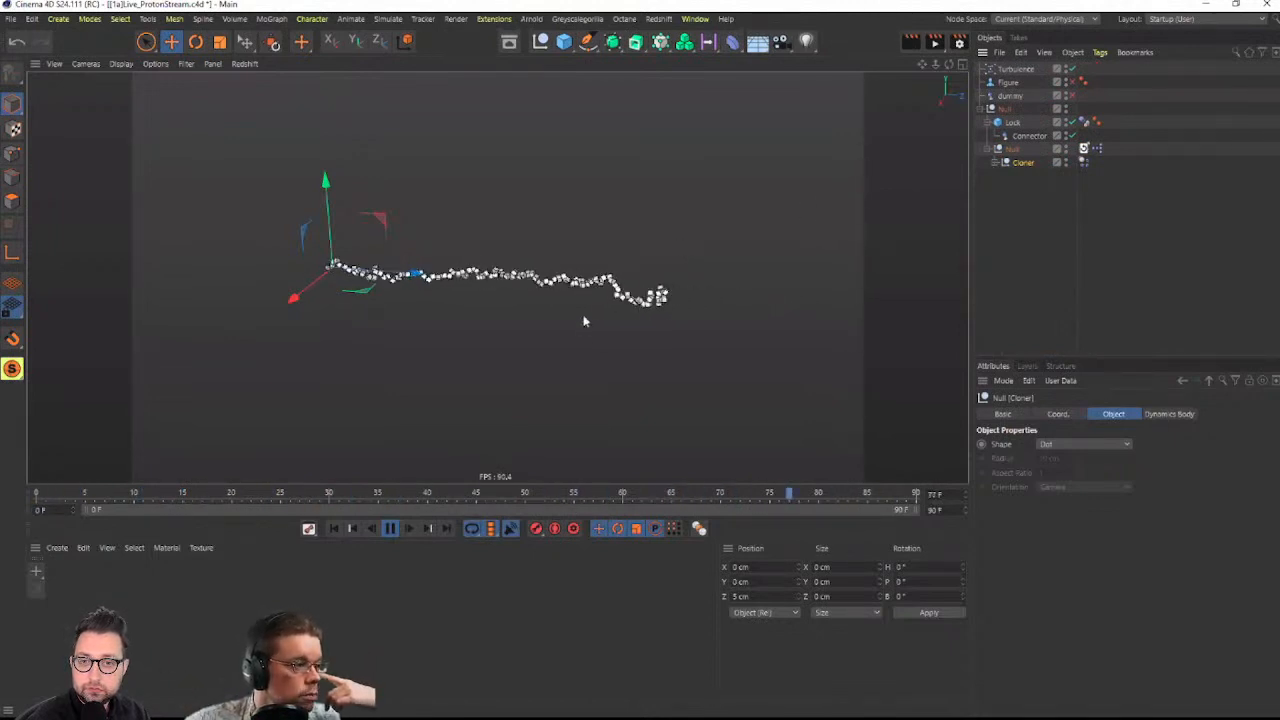
Try different Turbulence scales during playback: about 222%, 1000% and about 40%
left_click(1010, 70)
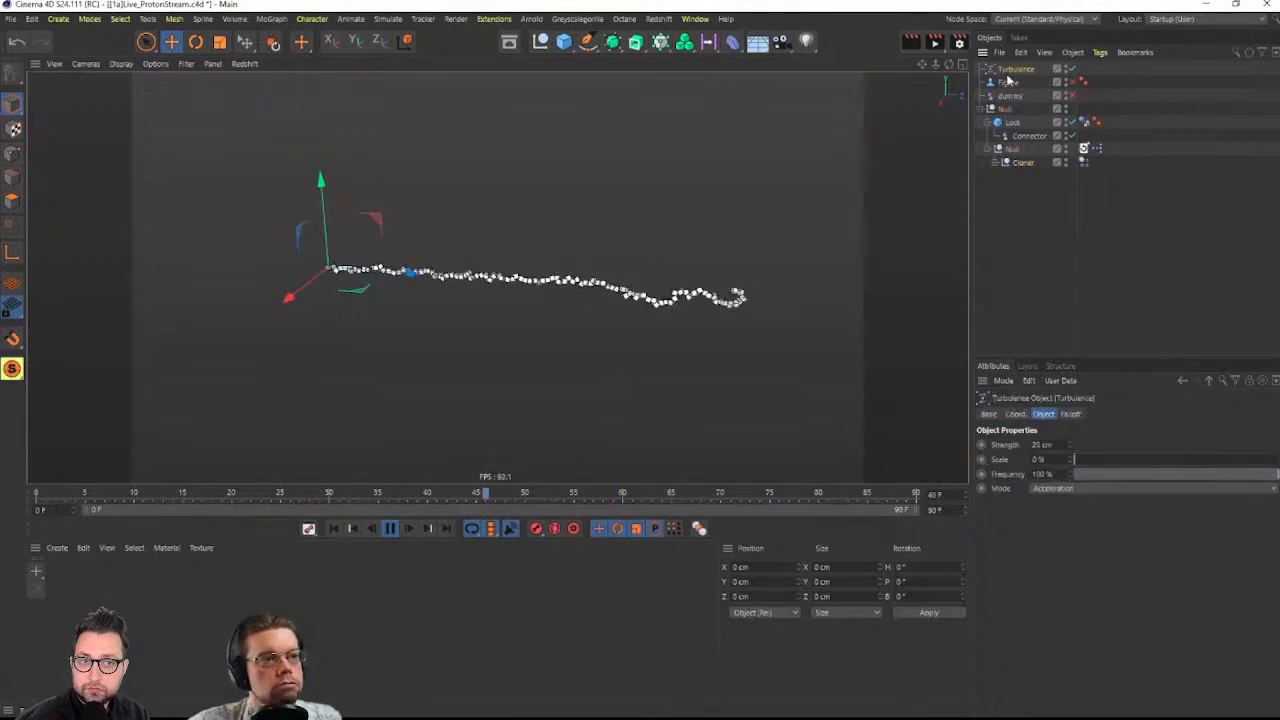
left_click_drag(1090, 461, 1120, 457)
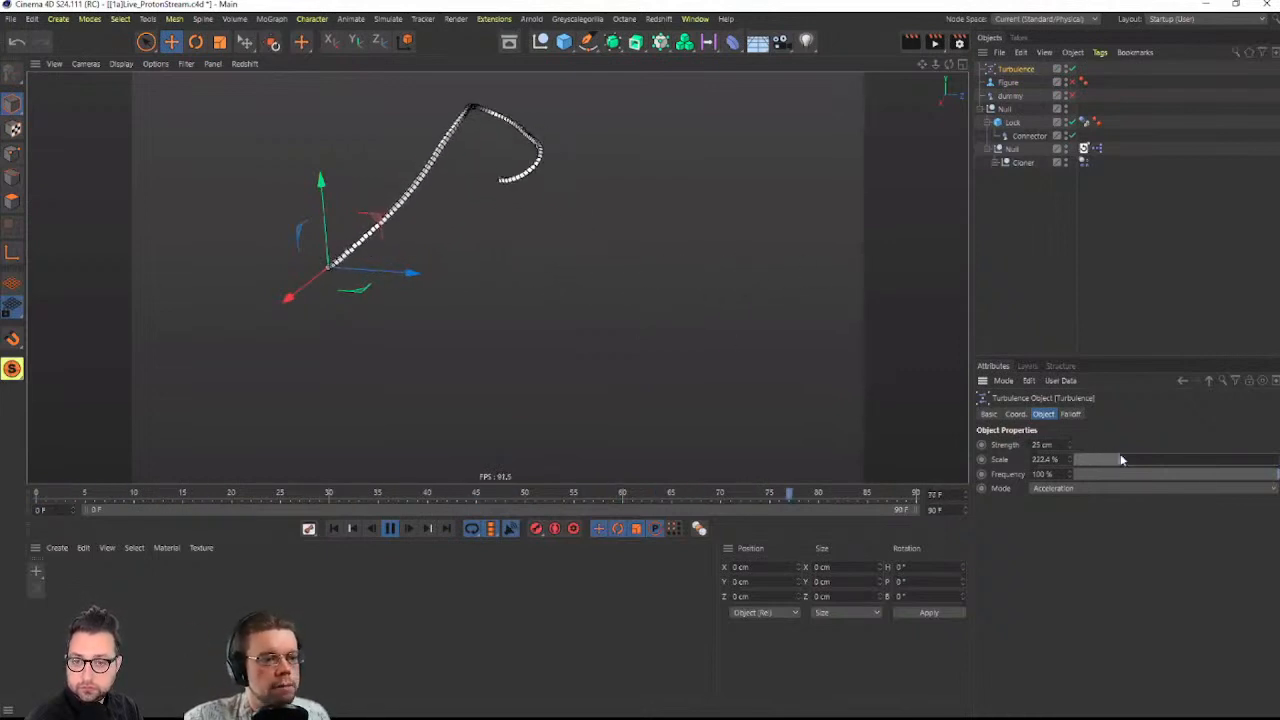
left_click_drag(1118, 459, 1275, 459)
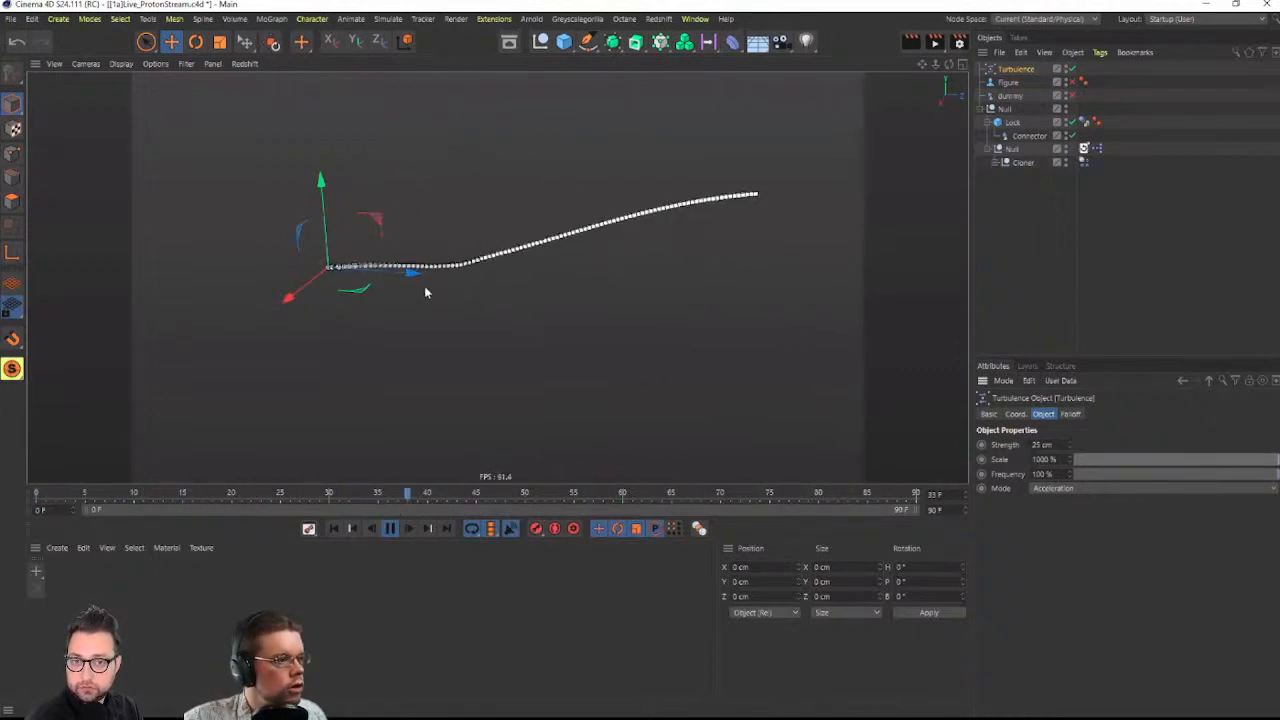
left_click(1083, 459)
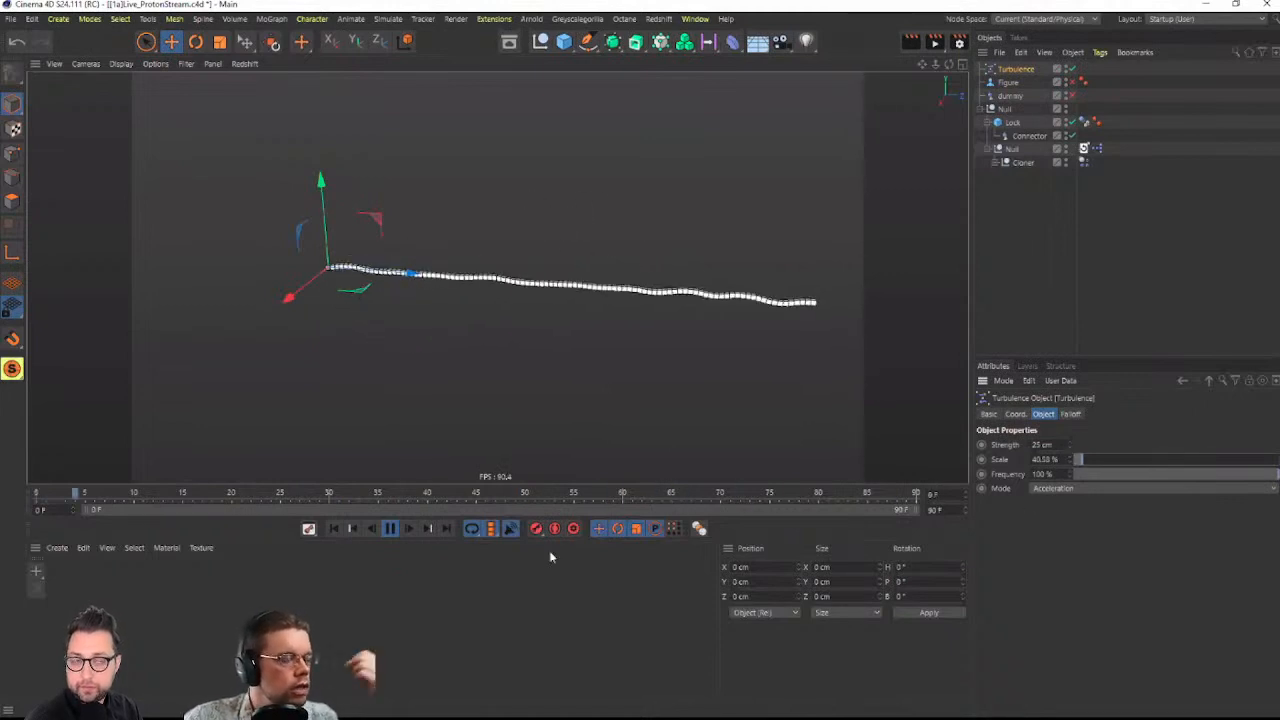
Stop the simulation, return to frame 0 and delete the Turbulence object
left_click(389, 528)
left_click(334, 528)
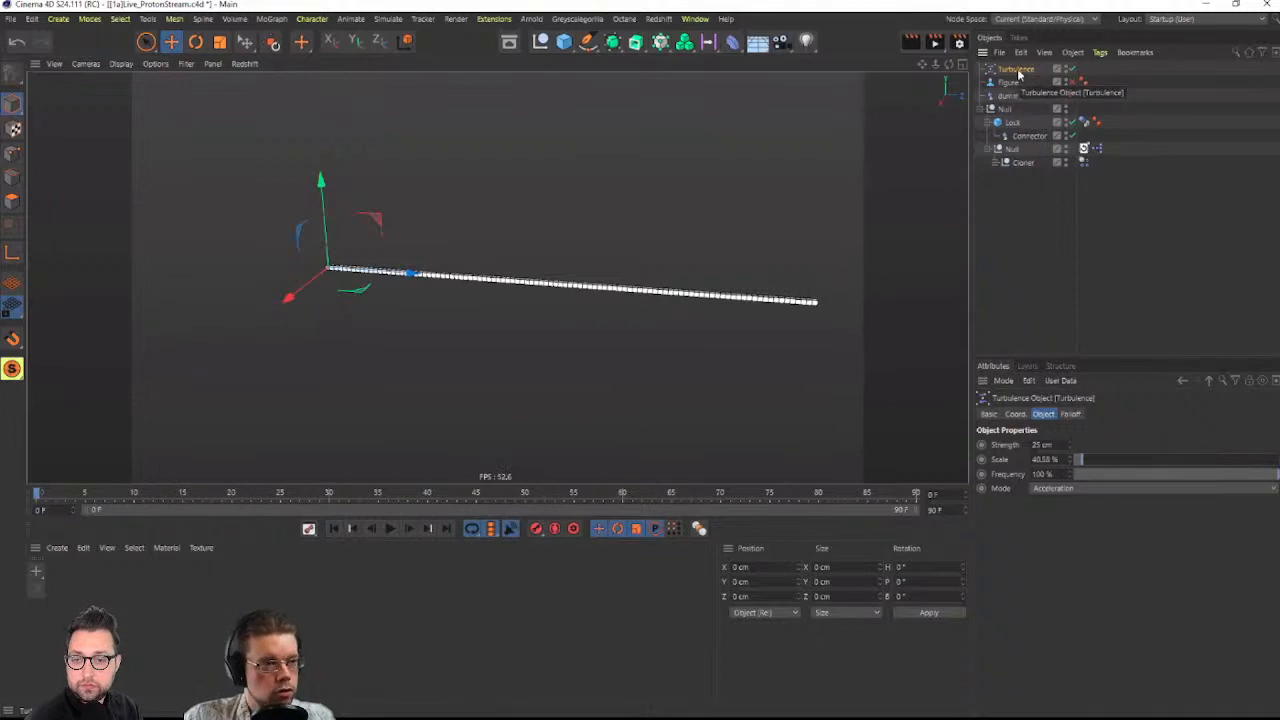
key("Delete")
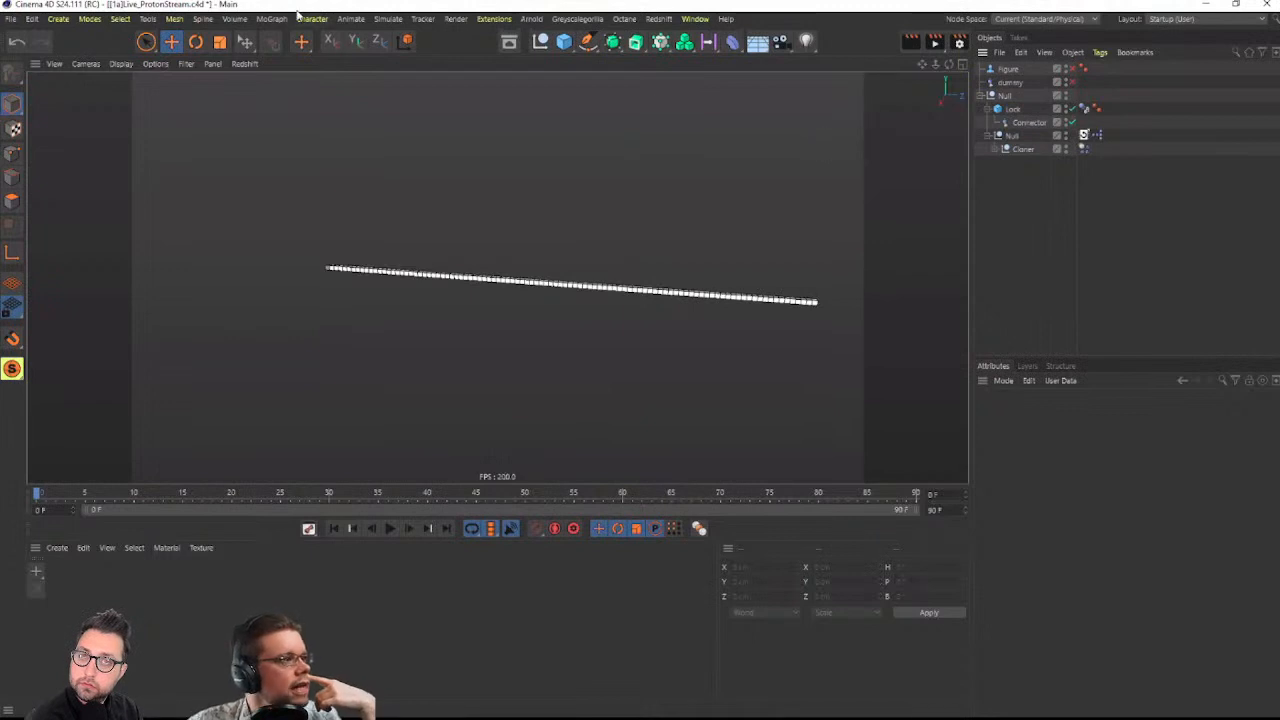
Add a Field Force object to the scene in place of the turbulence
left_click(385, 20)
left_click(385, 20)
left_click(565, 41)
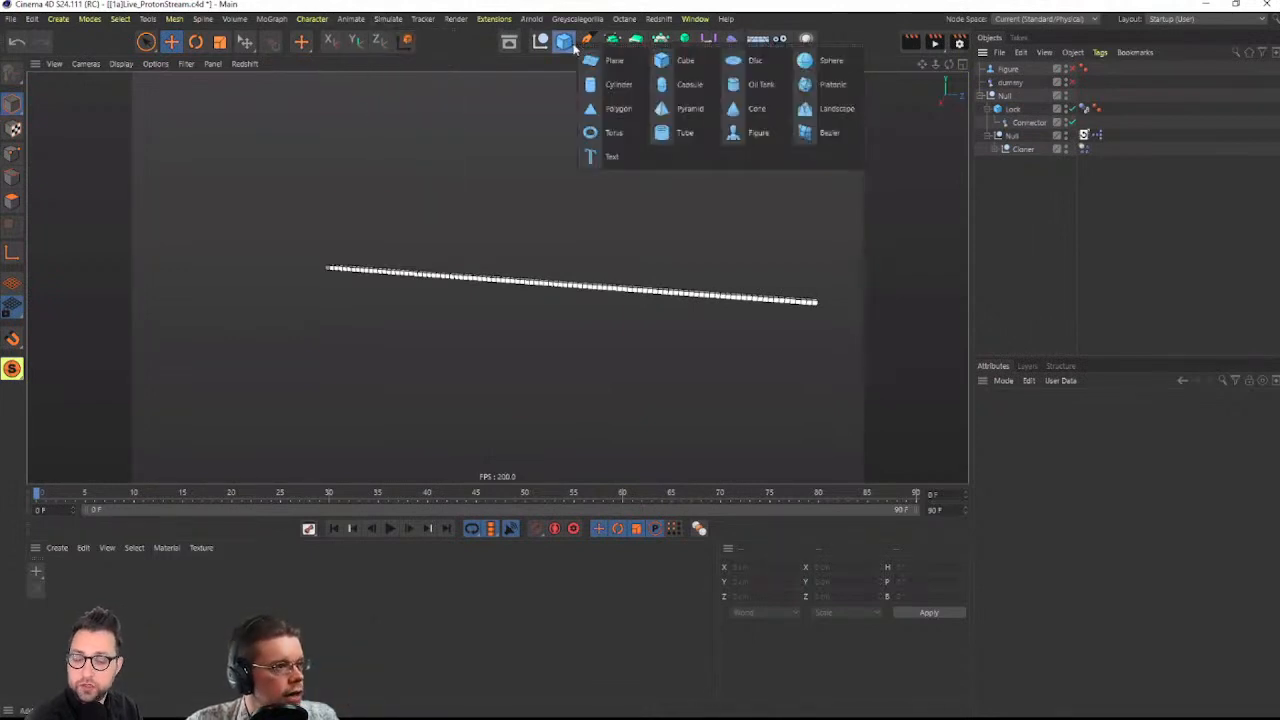
left_click(400, 20)
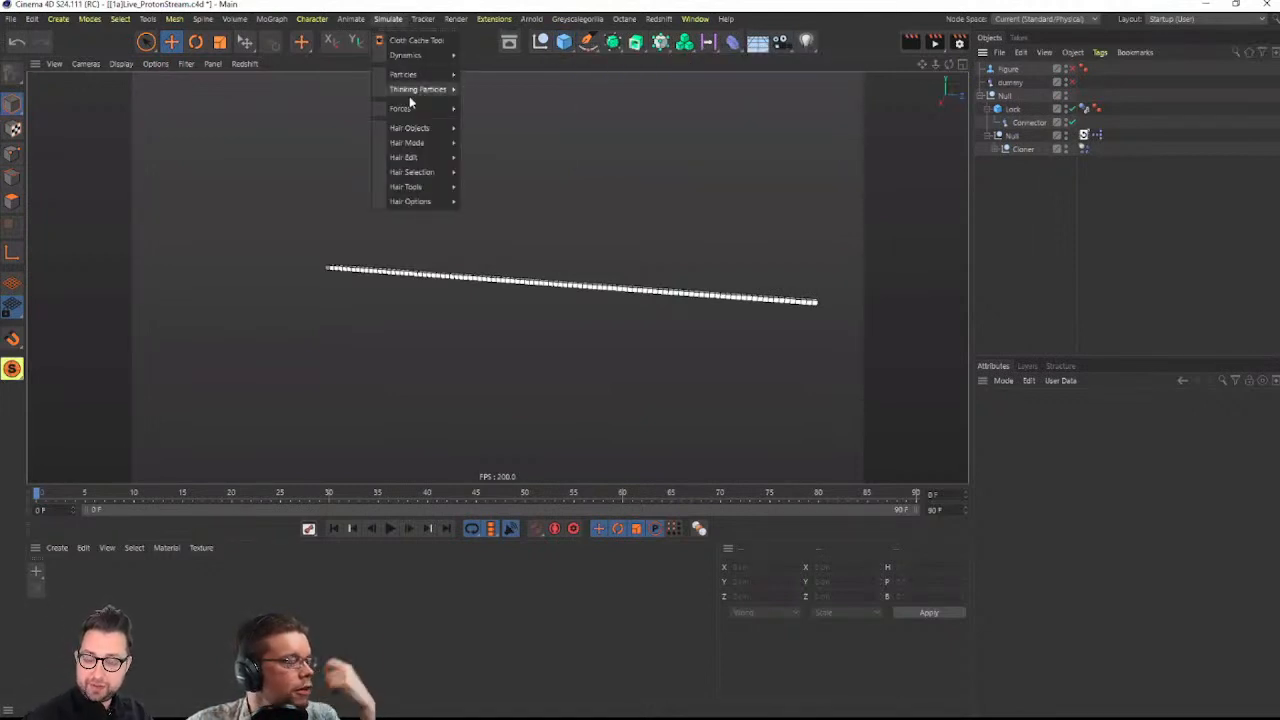
mouse_move(426, 104)
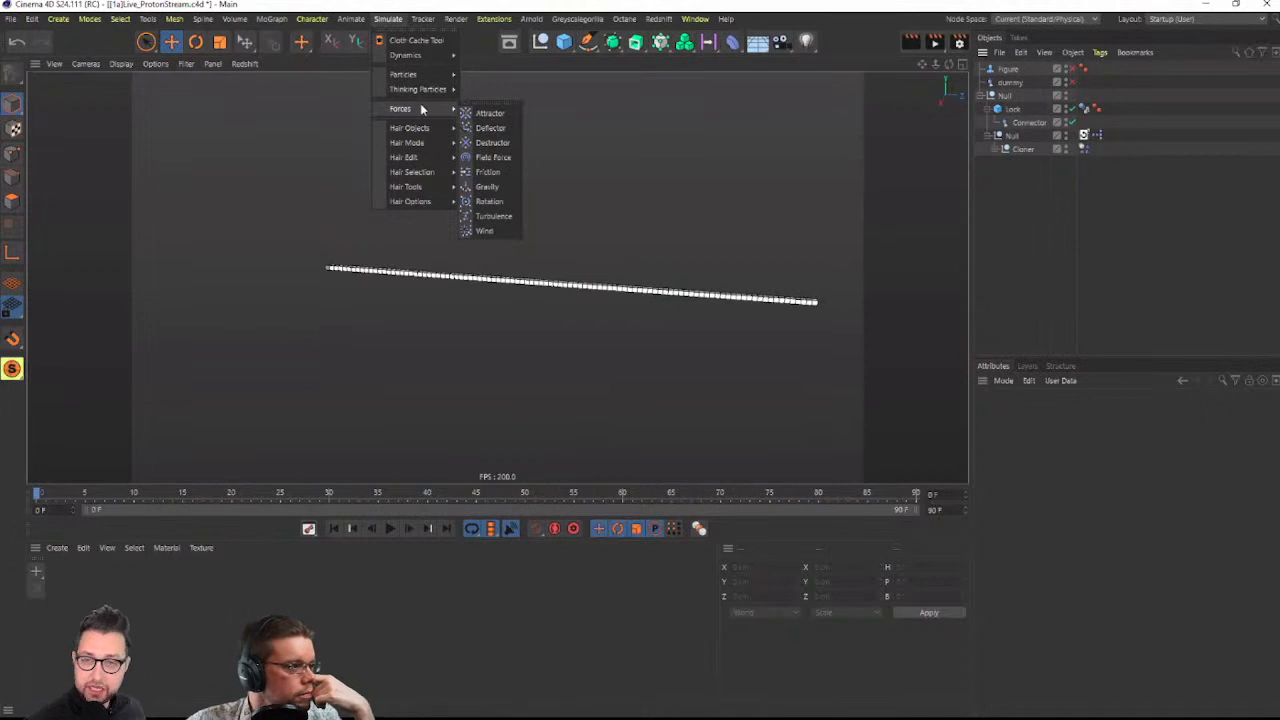
mouse_move(423, 17)
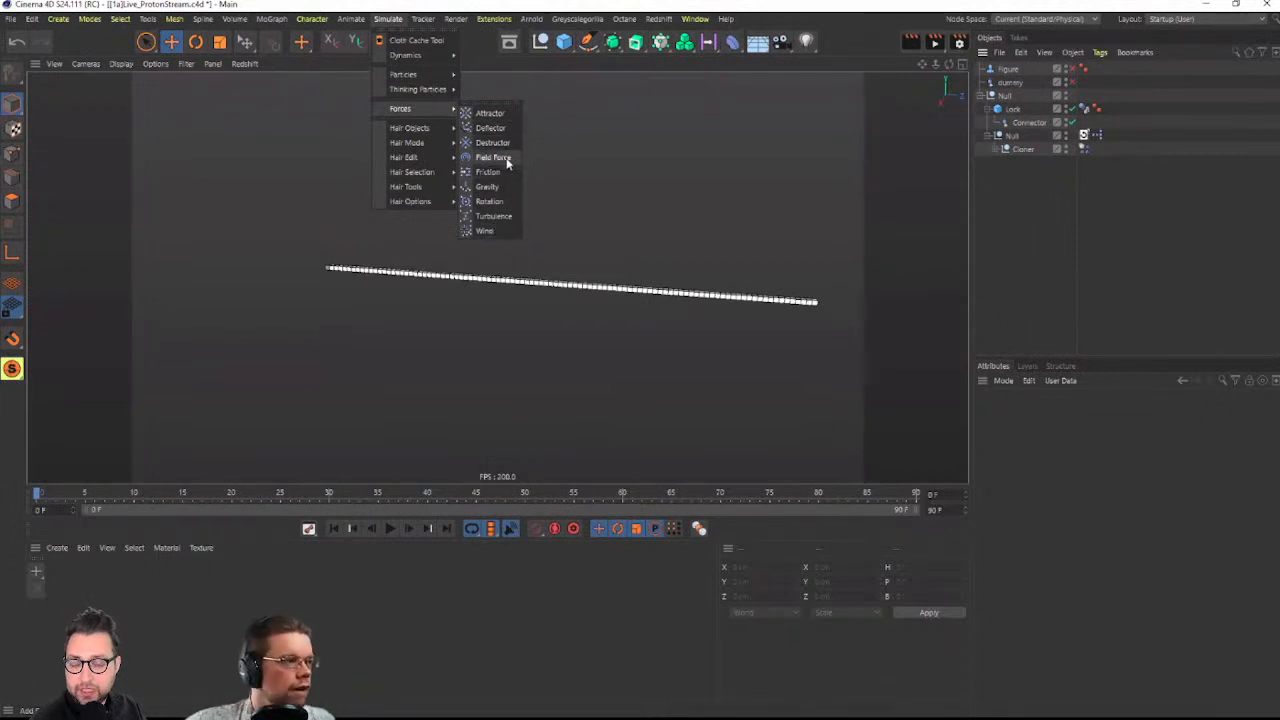
left_click(493, 157)
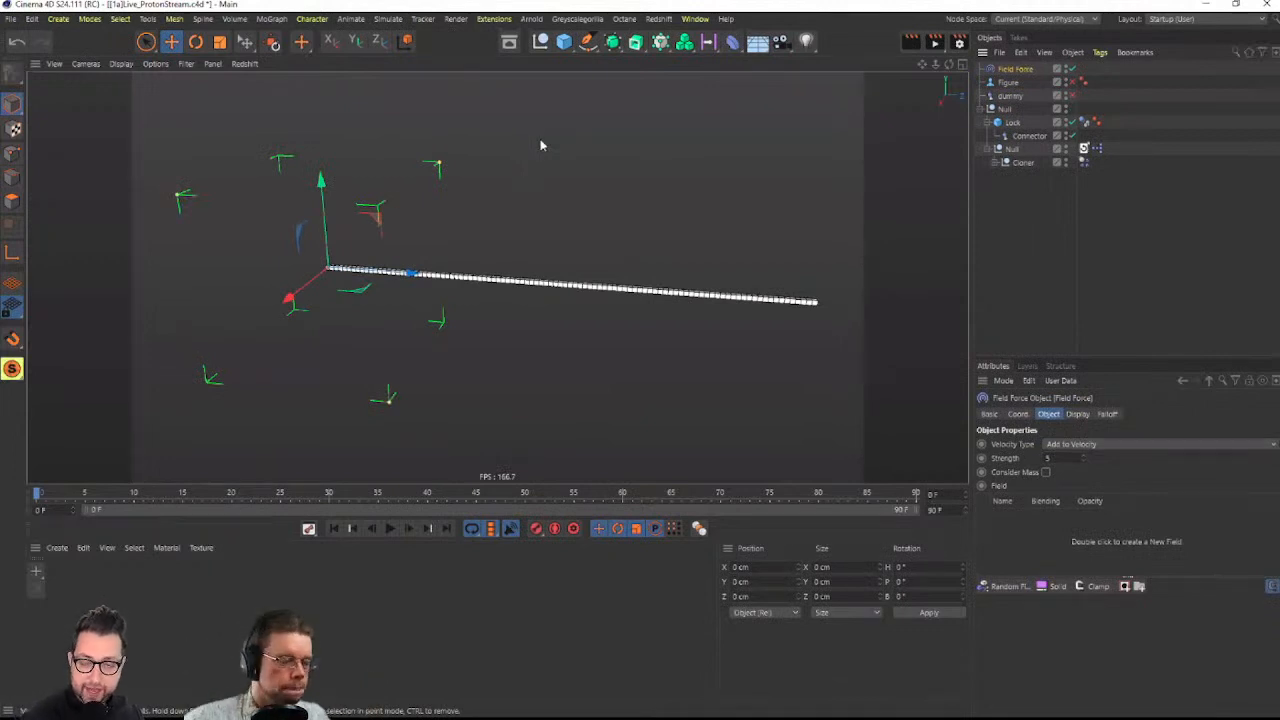
Add a Solid layer to the Field Force's field list
left_click(388, 18)
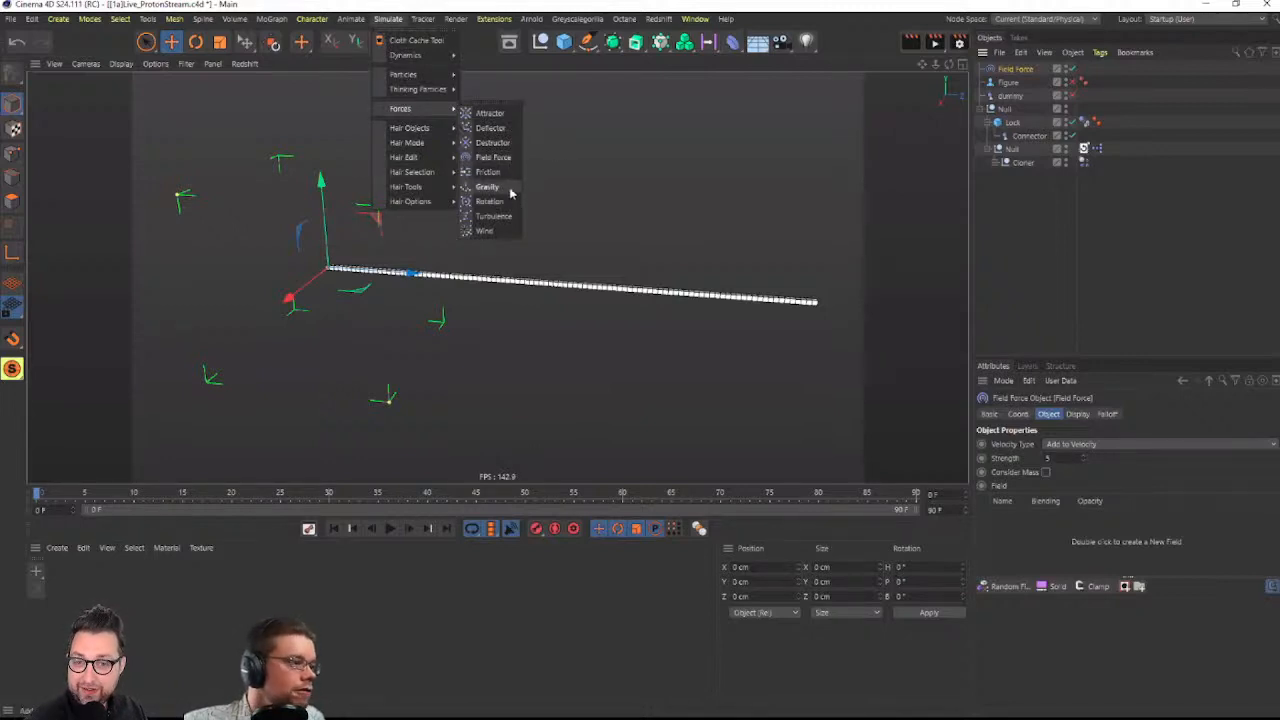
left_click(905, 56)
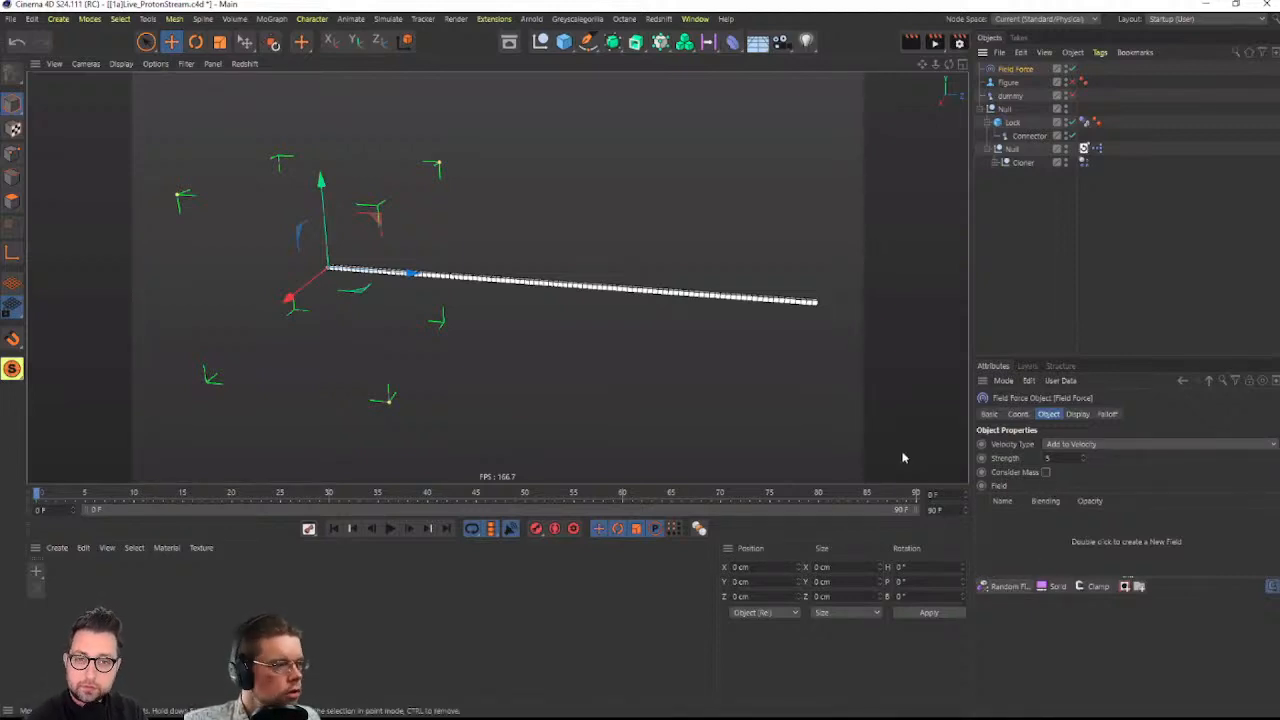
left_click(1054, 588)
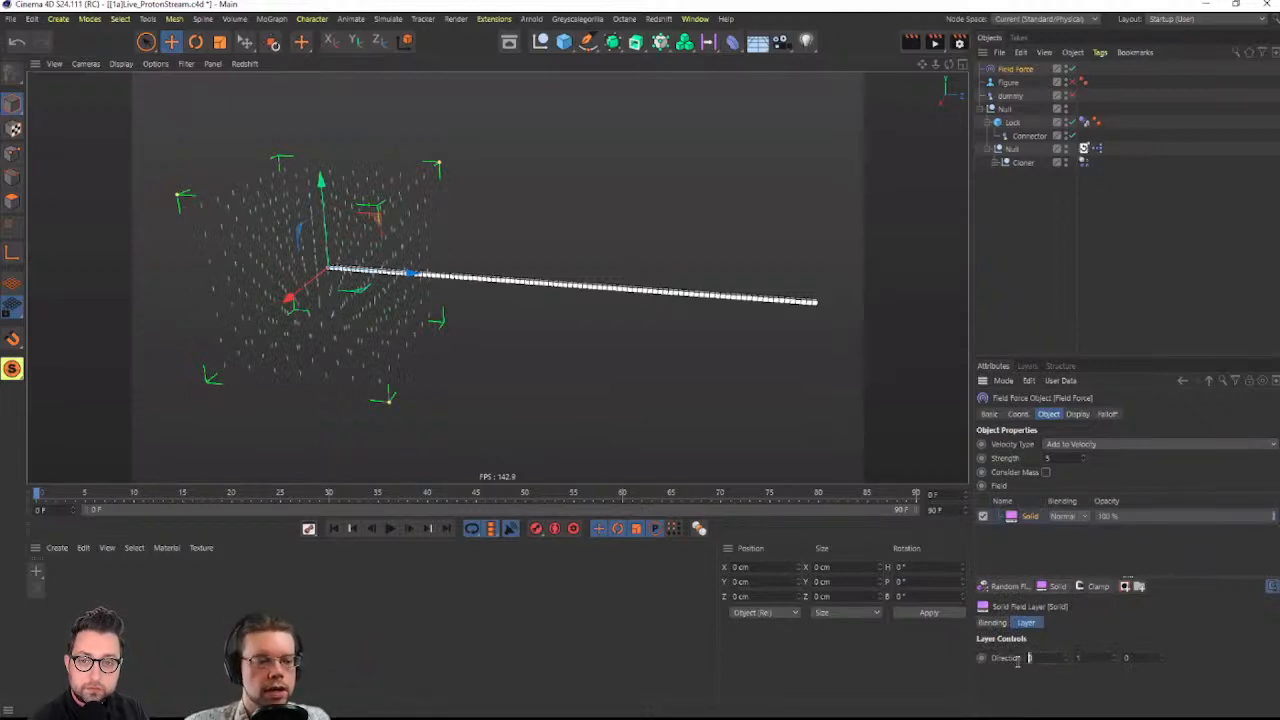
left_click(1089, 657)
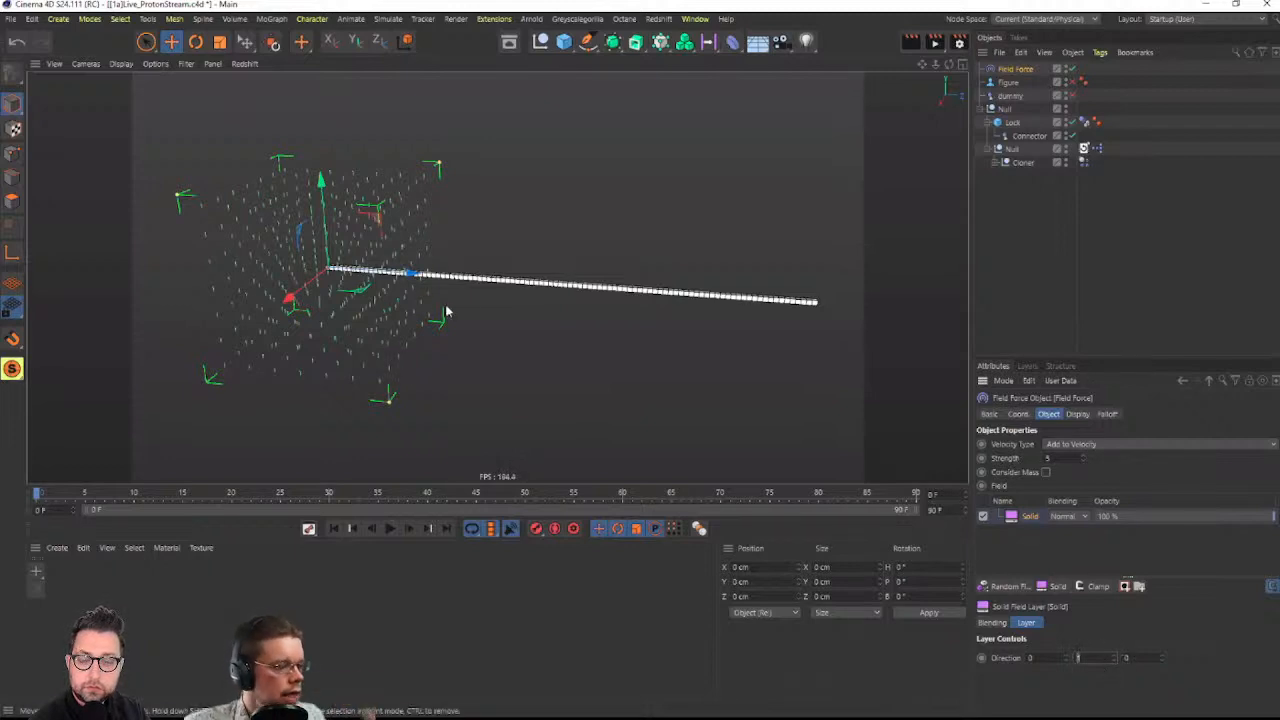
Play the simulation to examine how the Field Force's Solid layer moves the beam chain
left_click_drag(374, 312, 373, 263, "alt")
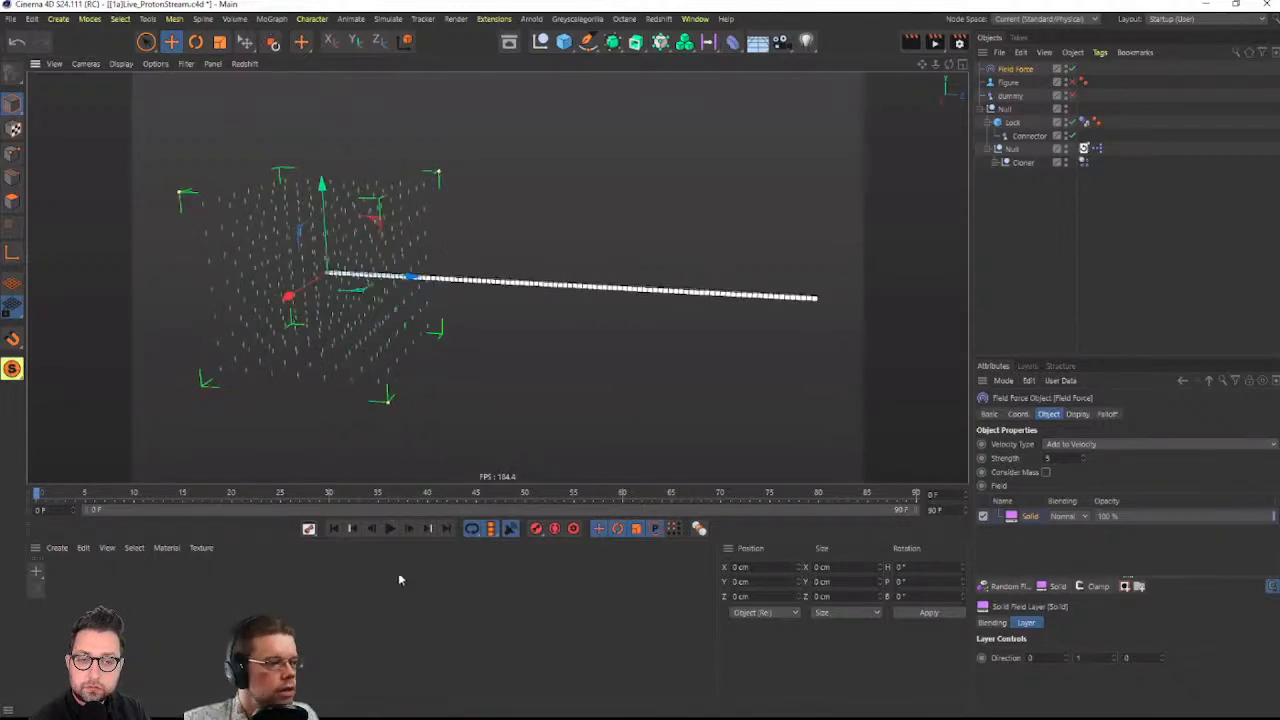
left_click(390, 531)
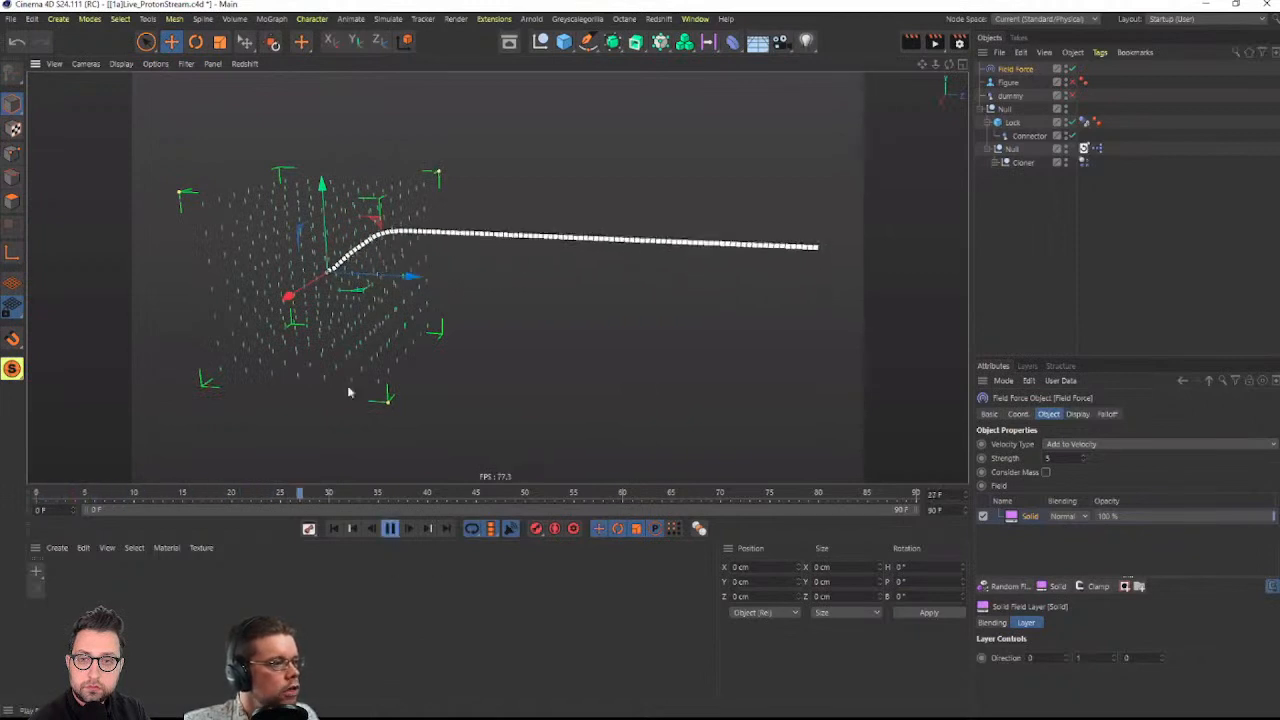
middle_click_drag(400, 187, 434, 349, "alt")
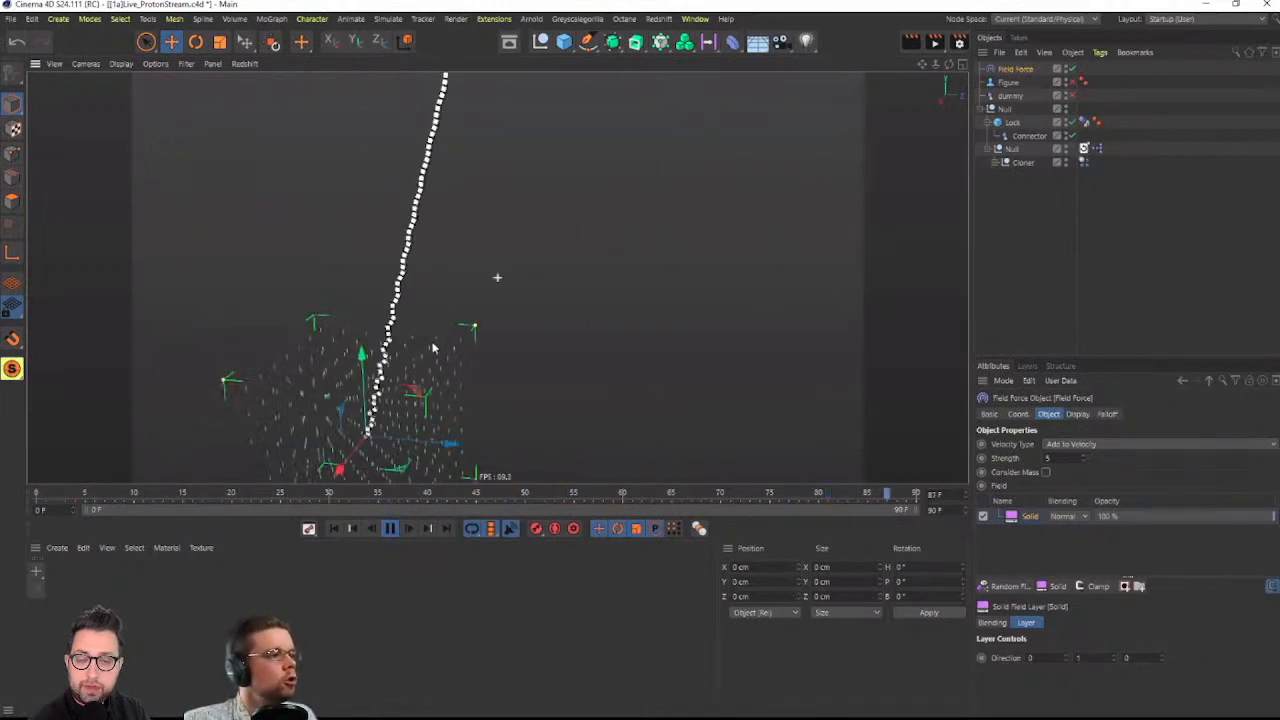
scroll(420, 360, "down", 3)
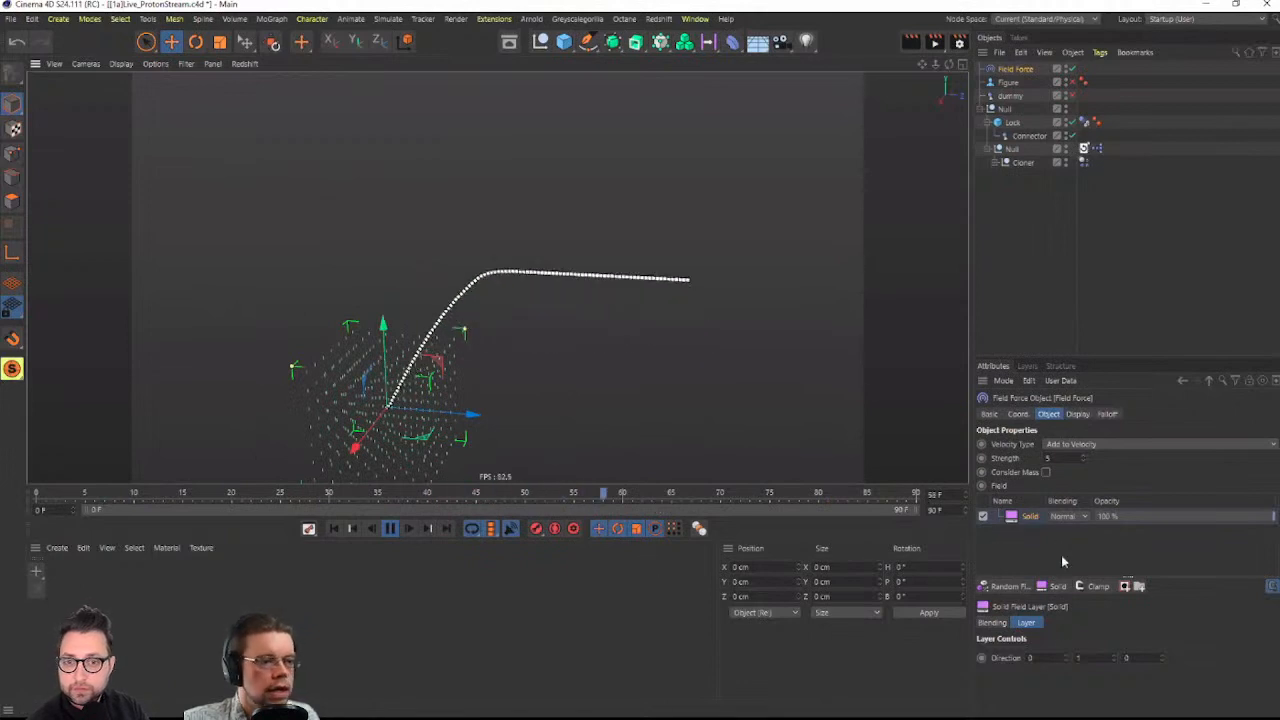
Try the Solid layer's Y direction at -1 and then -100, and stop the simulation at frame 0
left_click_drag(1091, 660, 1023, 654)
type("-1")
key("Return")
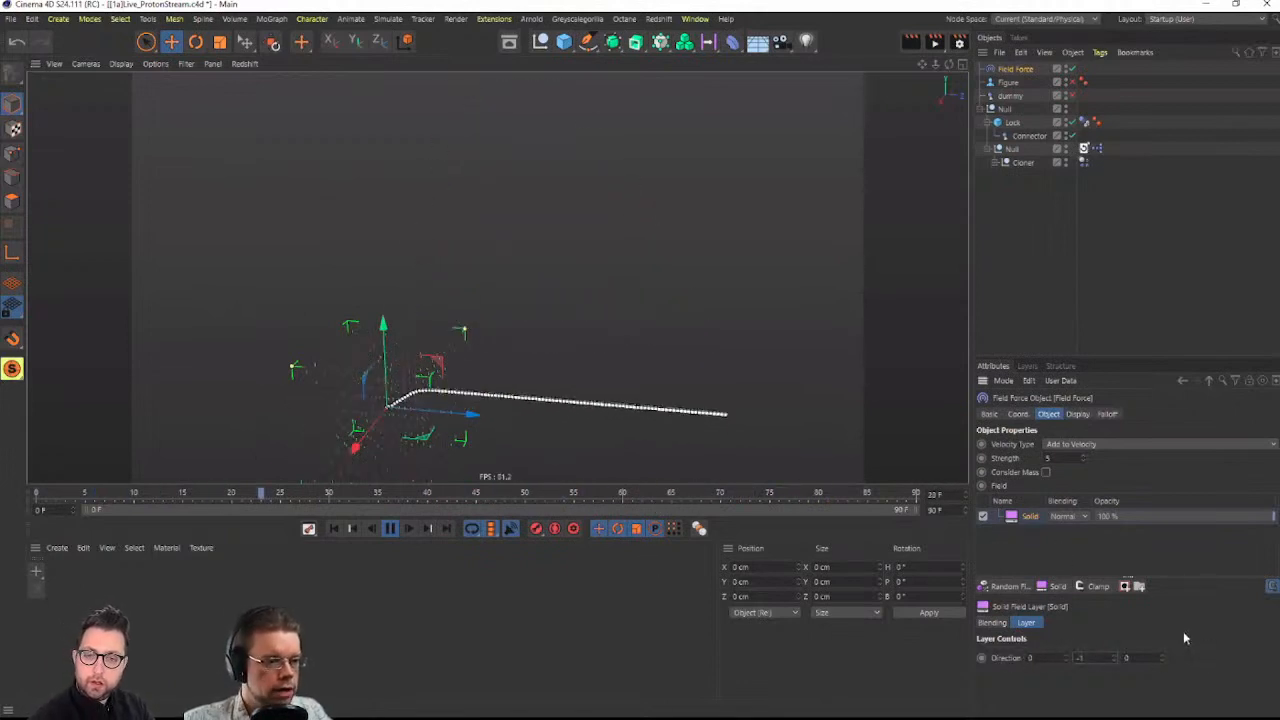
left_click(391, 528)
left_click(336, 529)
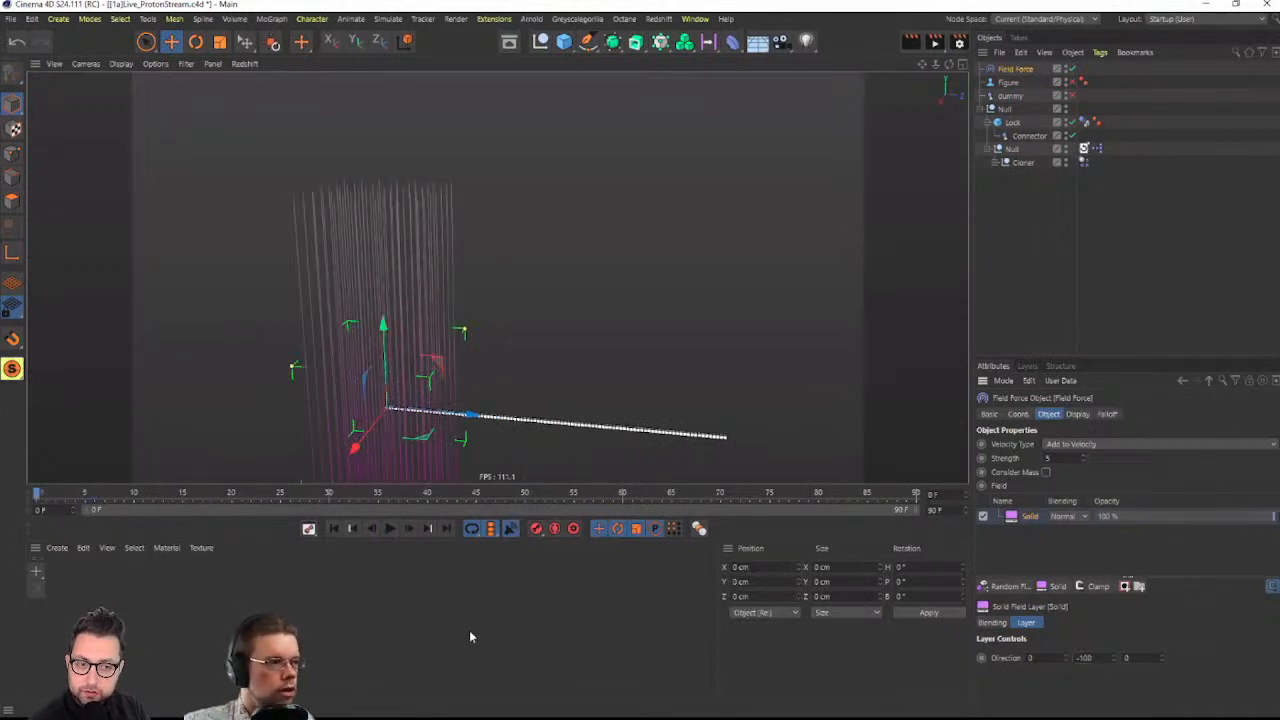
Test the stronger force by playing the simulation, return to frame 0, and set the Solid layer's Y direction to 1
middle_click_drag(413, 417, 415, 345, "alt")
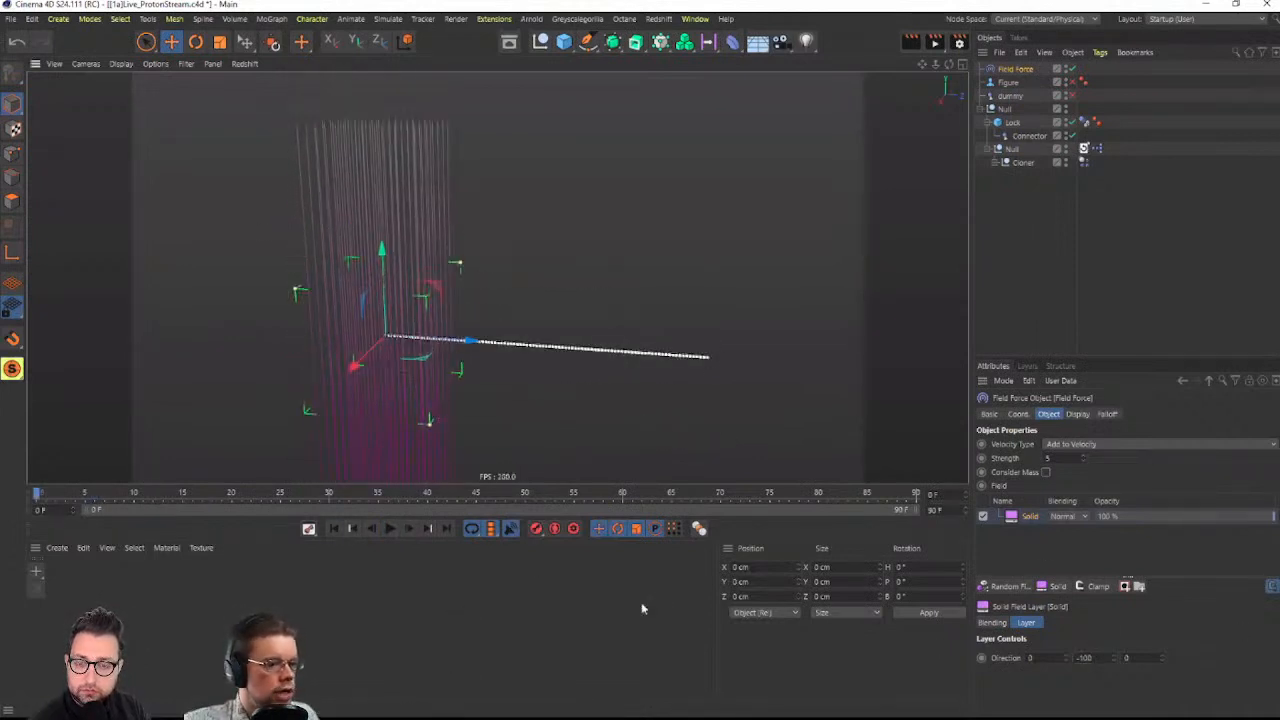
left_click(390, 529)
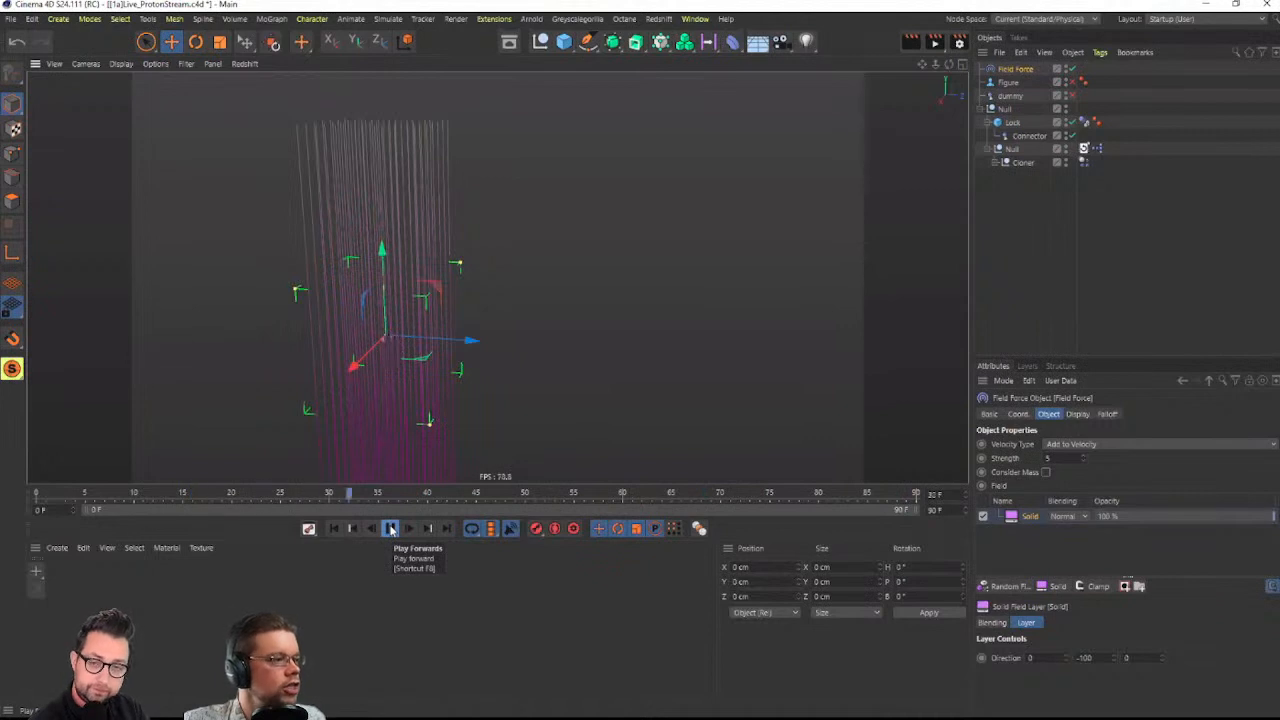
left_click(390, 529)
left_click(334, 529)
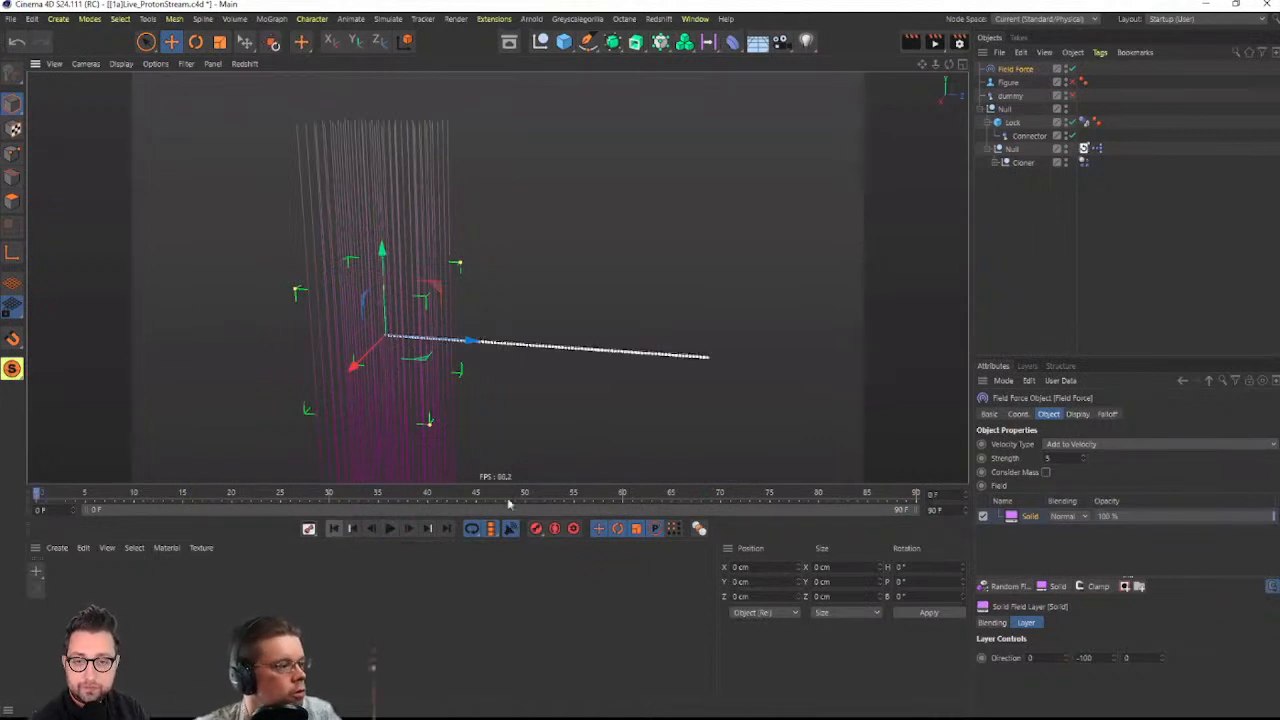
right_click(1114, 657)
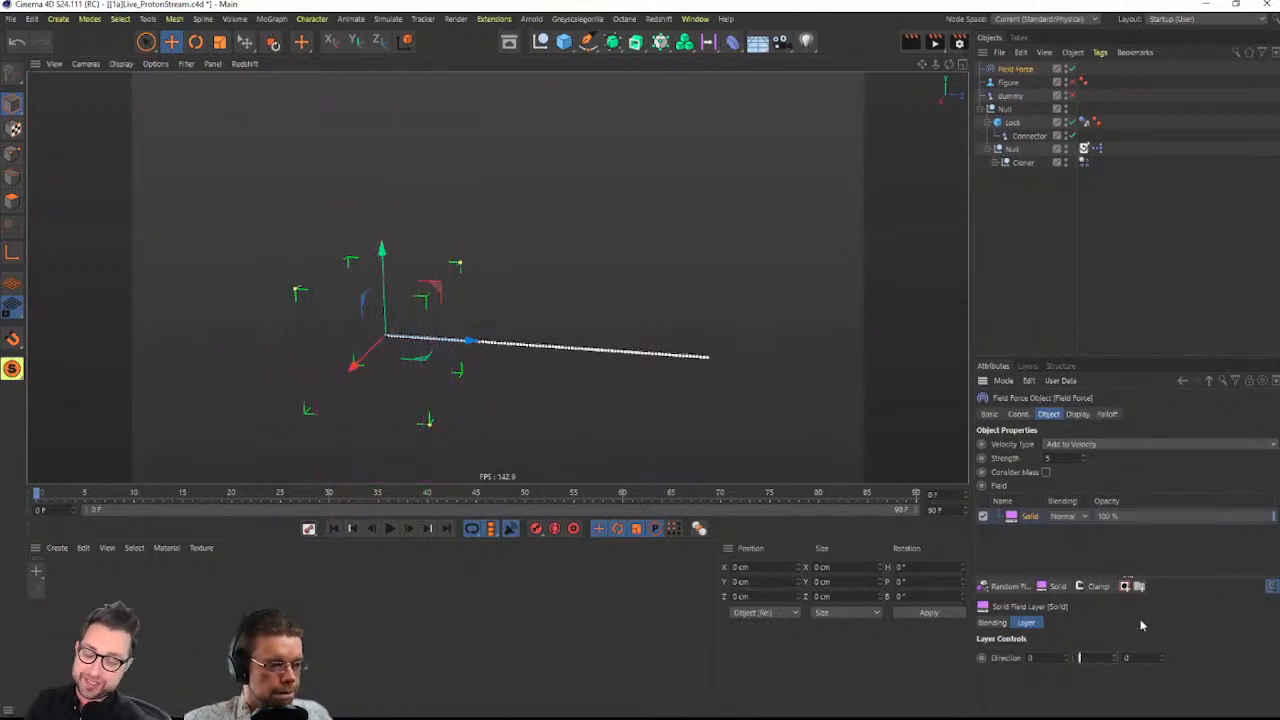
key("Return")
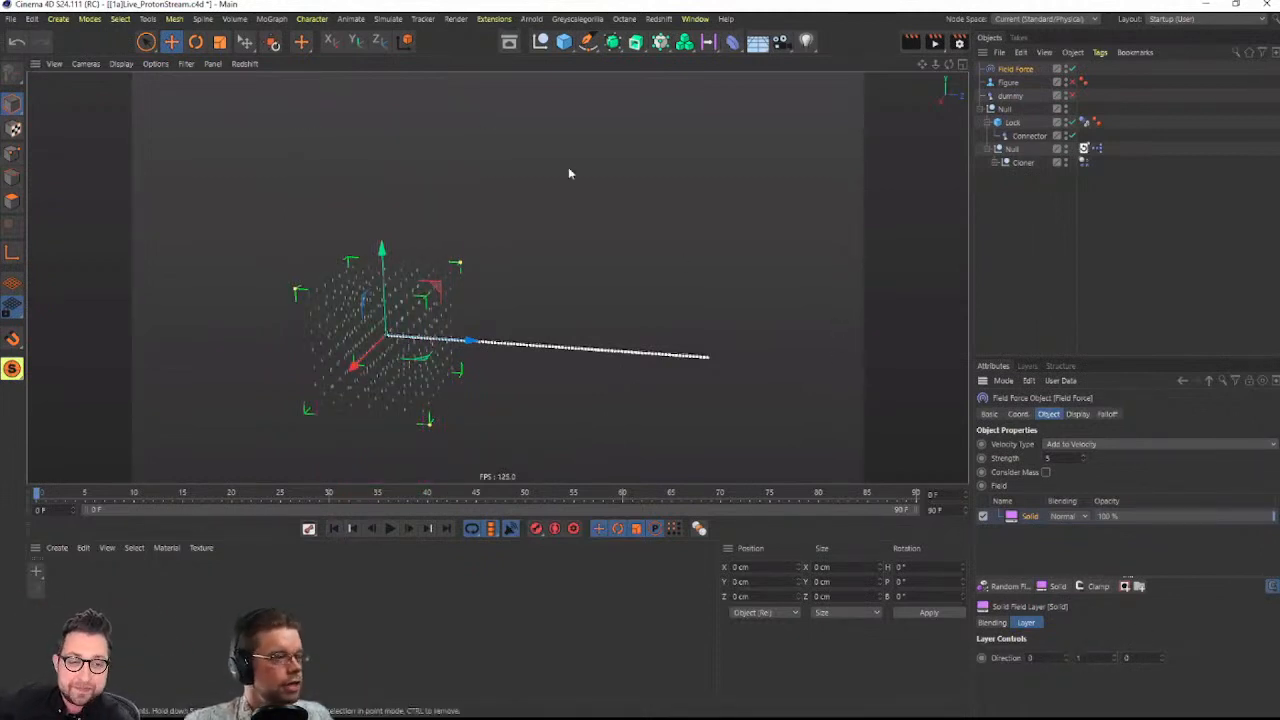
Add a sphere primitive and move it from the origin to above the far half of the beam chain
middle_click_drag(491, 300, 438, 274, "alt")
left_click_drag(434, 295, 474, 316, "alt")
scroll(474, 316, "up", 1)
scroll(474, 318, "up", 2)
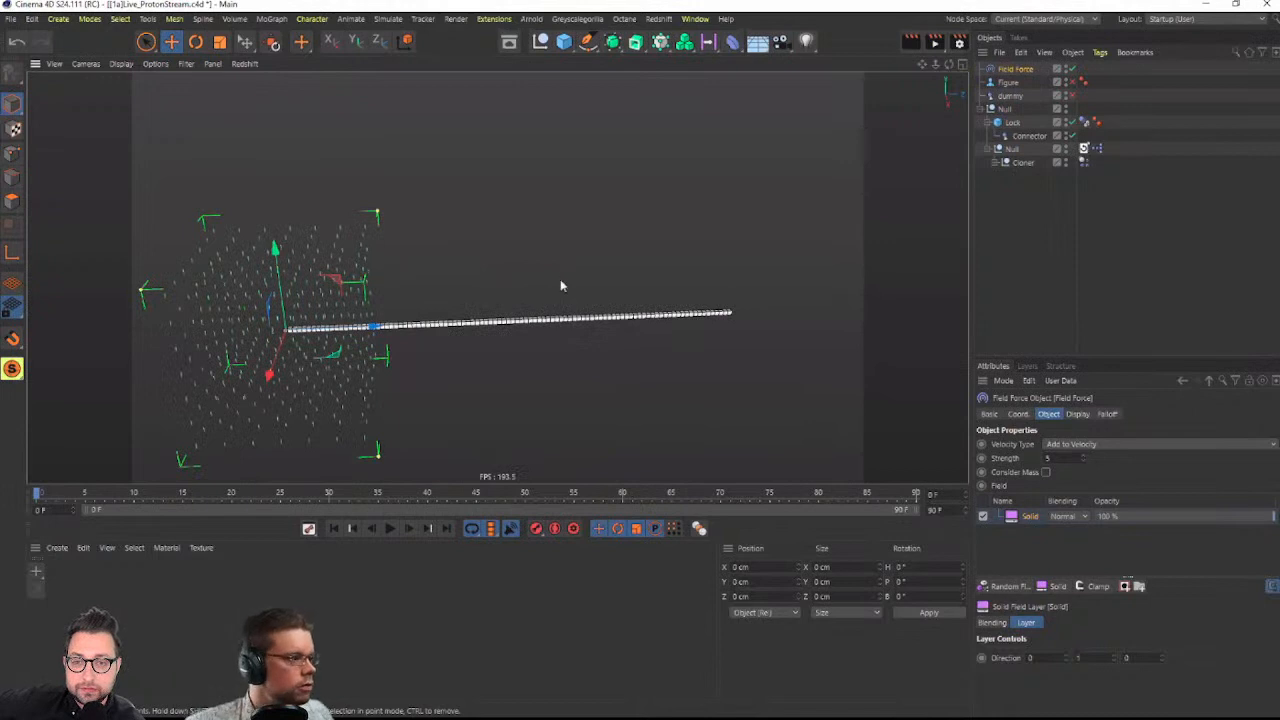
middle_click_drag(531, 323, 545, 309, "alt")
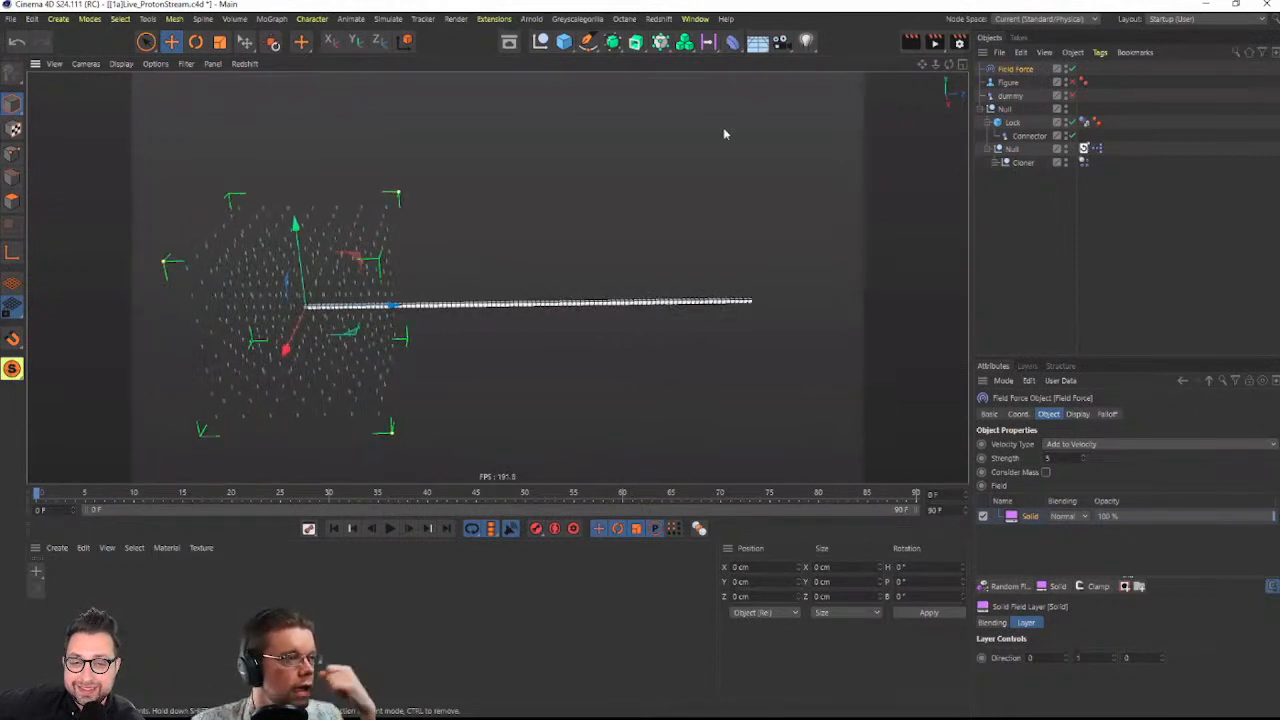
left_click(564, 40)
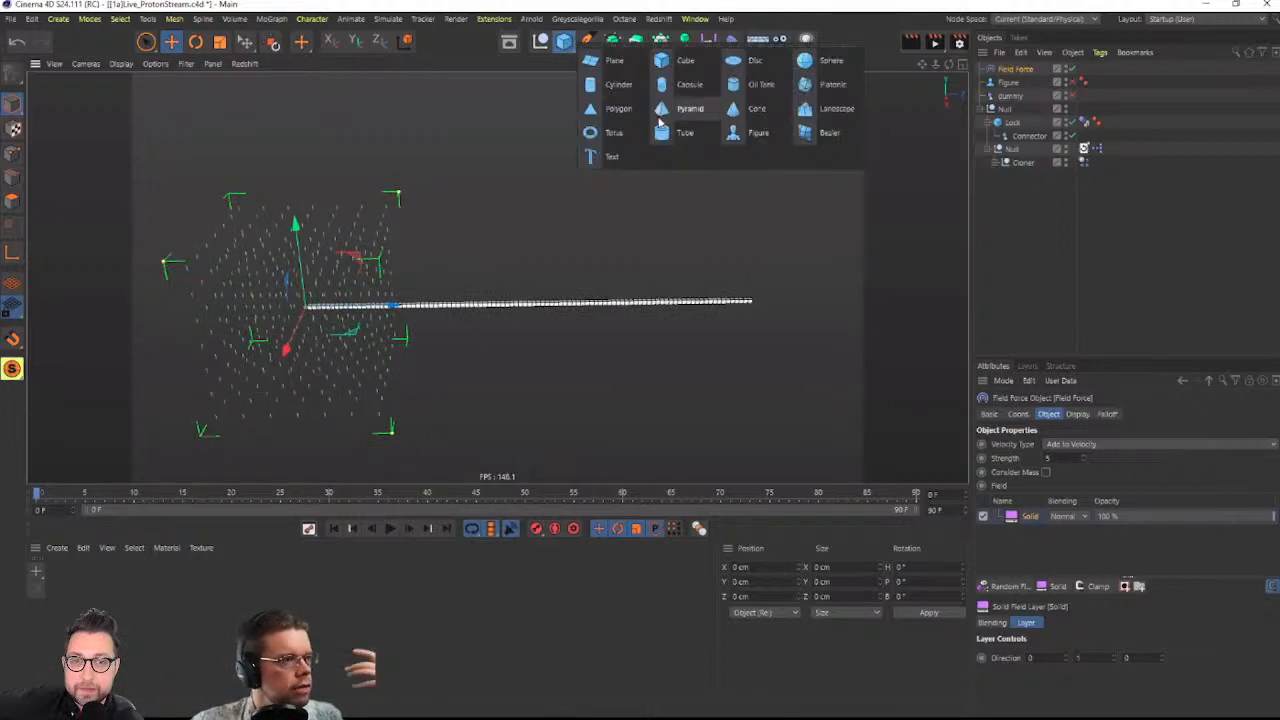
left_click(826, 62)
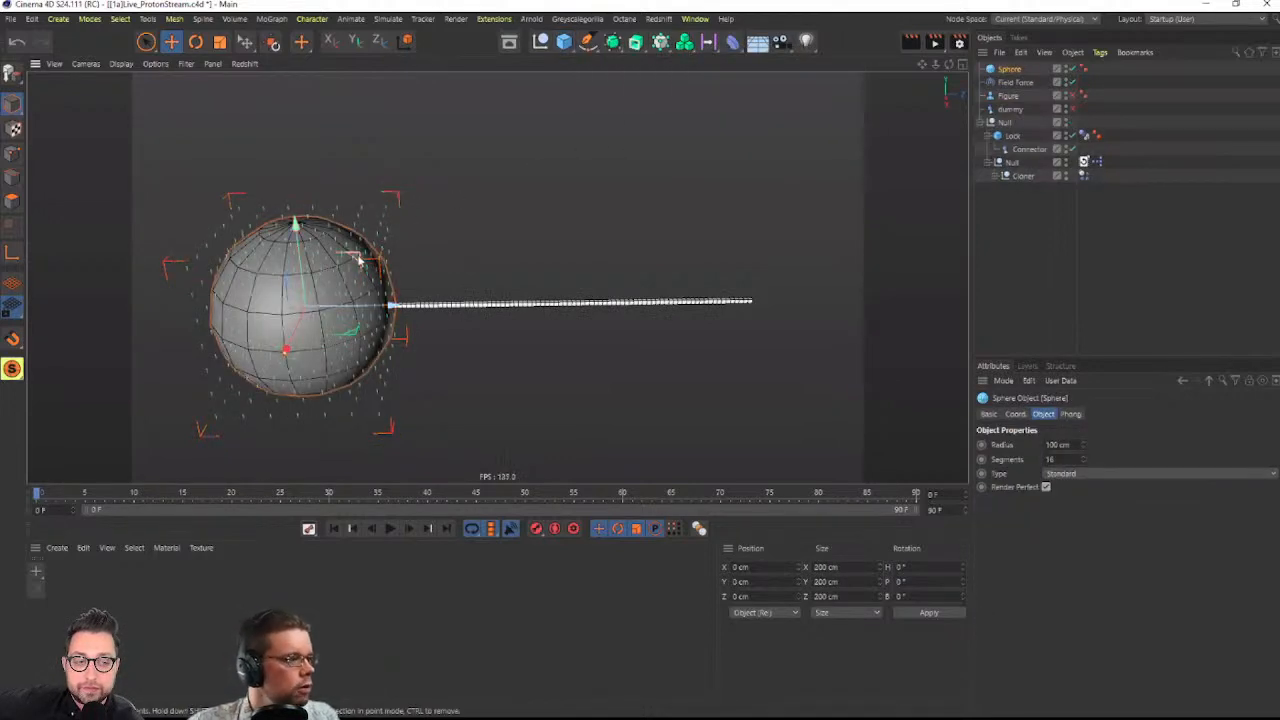
left_click_drag(357, 251, 742, 90)
Scale the sphere to about 69.4 cm and place it above the beam chain at about Y 134 cm, Z 244 cm
key("t")
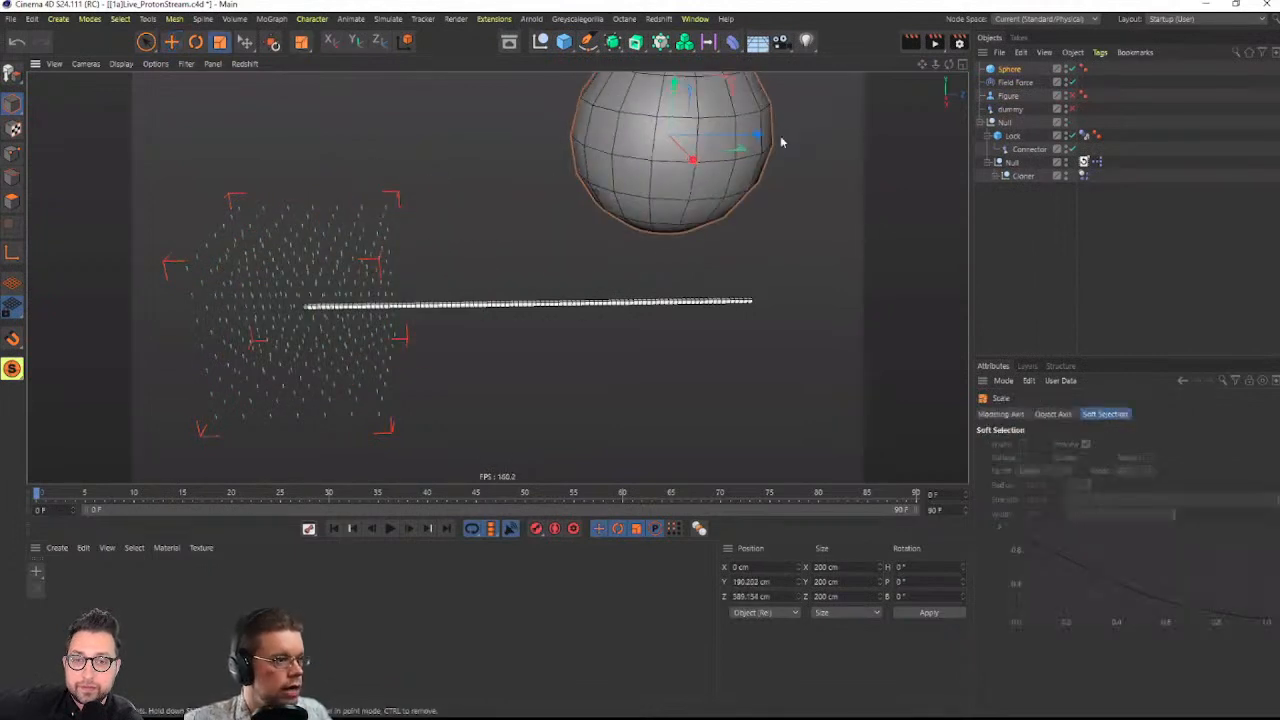
left_click_drag(783, 142, 510, 270)
key("e")
left_click_drag(725, 86, 580, 138)
left_click_drag(572, 184, 535, 207, "alt")
right_click_drag(537, 201, 546, 200, "alt")
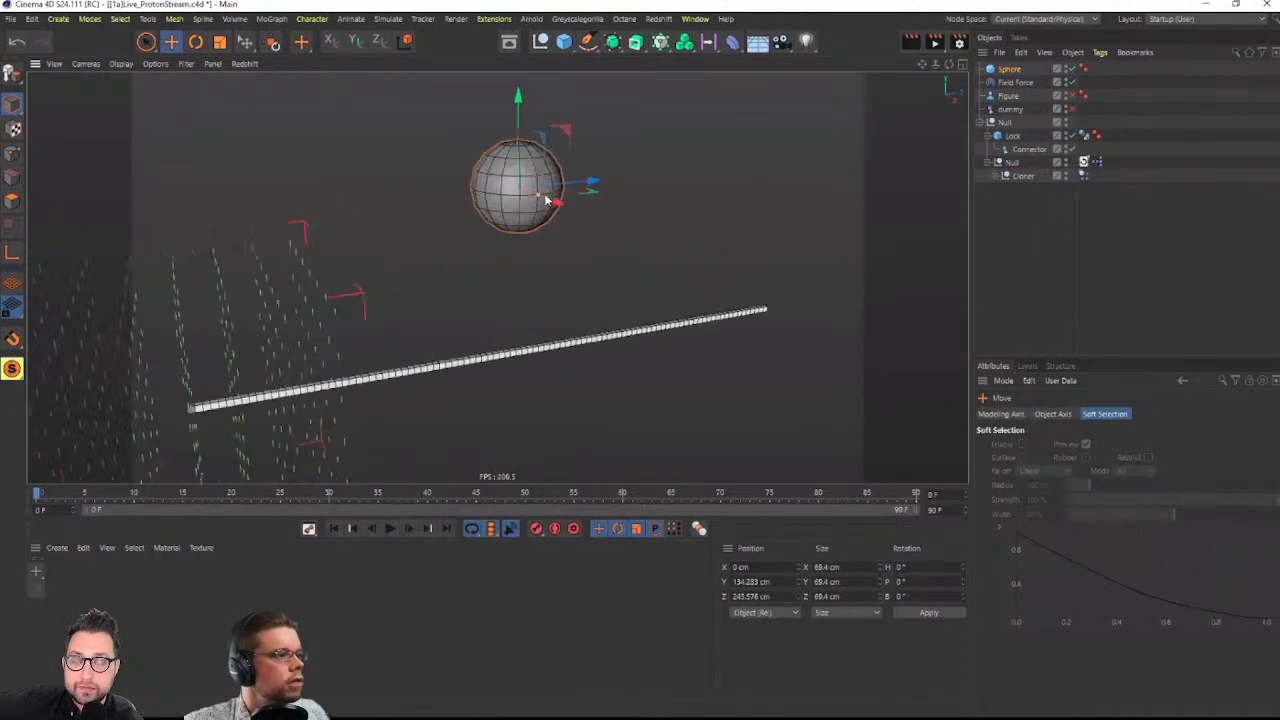
Give the sphere a Collider Body simulation tag
right_click(1007, 73)
mouse_move(1079, 205)
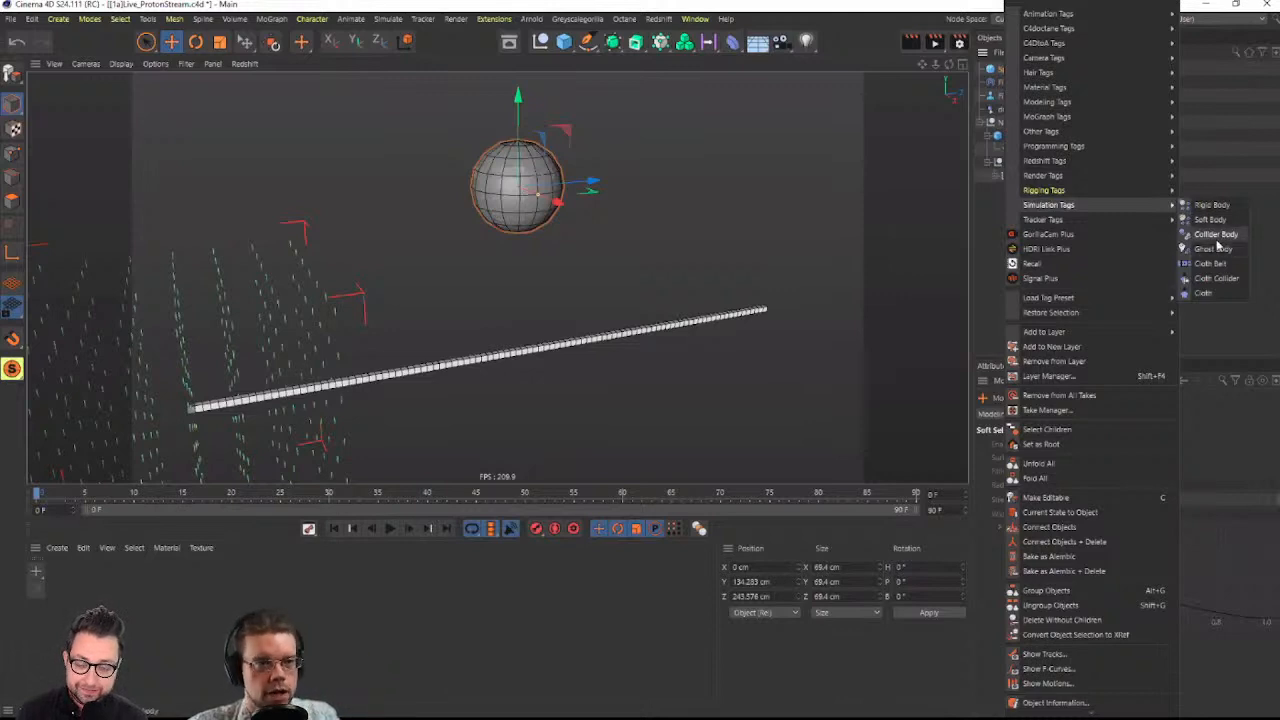
left_click(1216, 238)
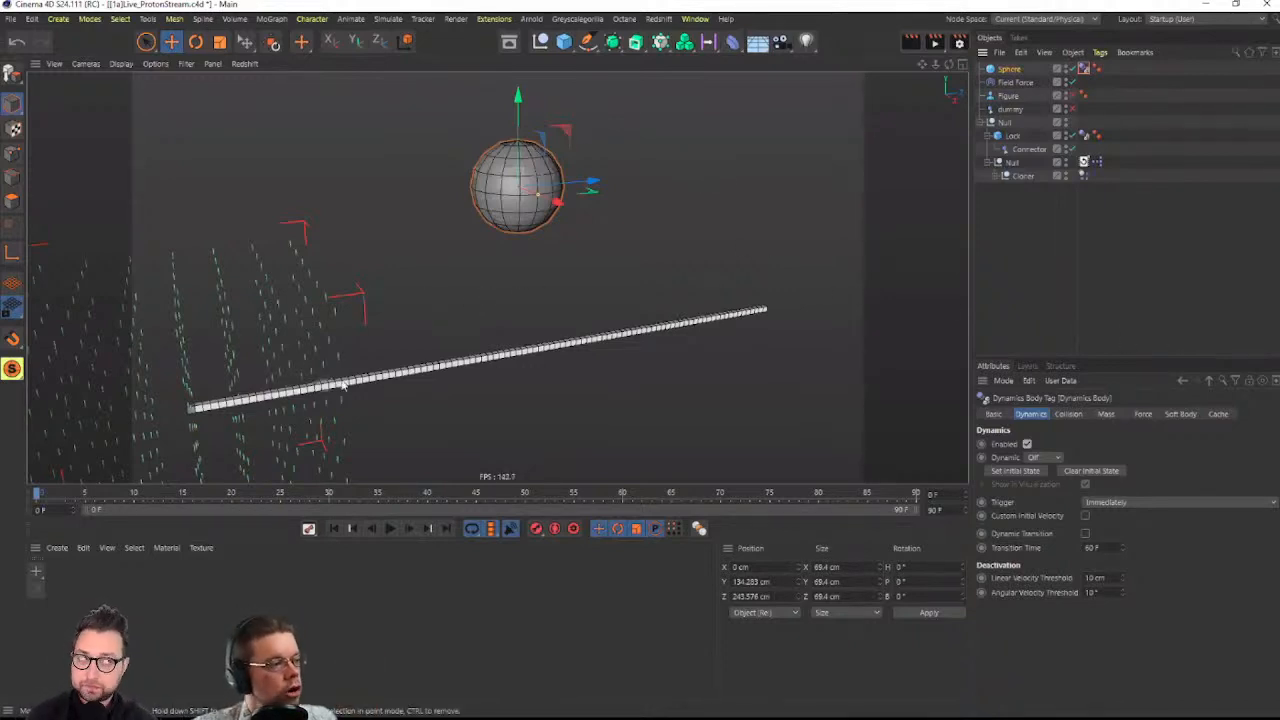
Play the simulation to examine how the beam chain collides with the sphere, and return to frame 0
left_click(391, 529)
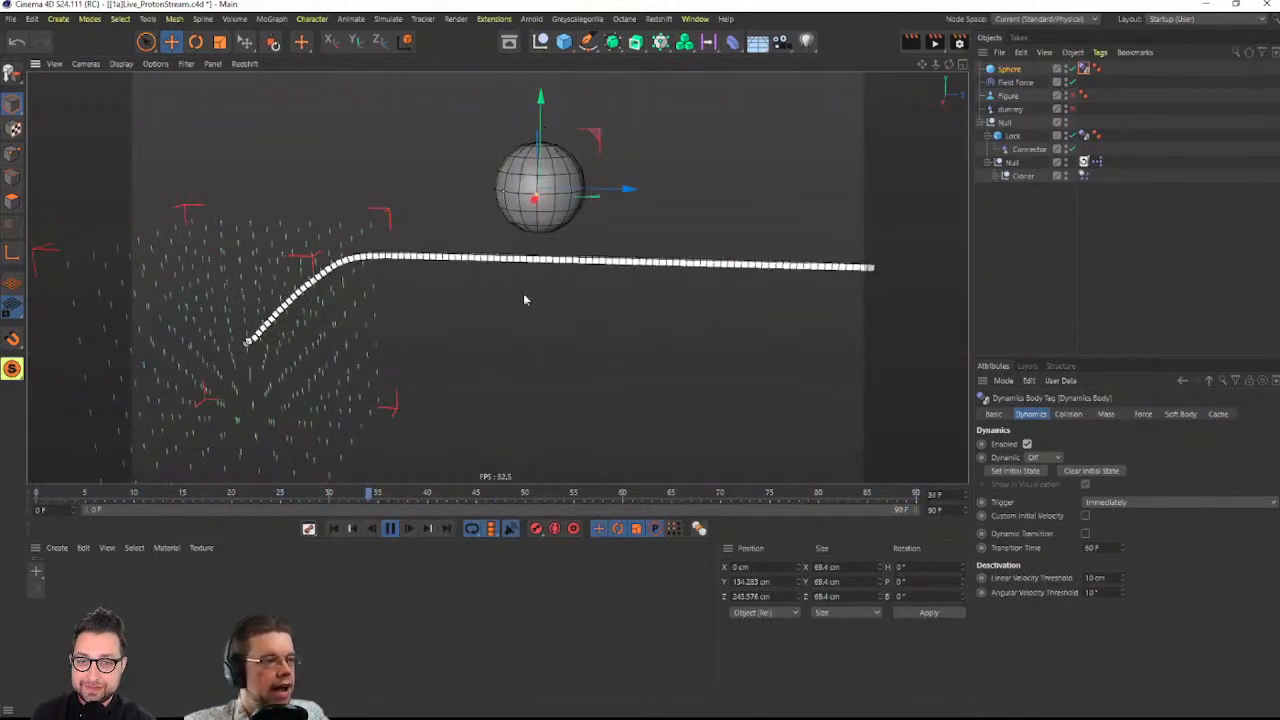
left_click(391, 529)
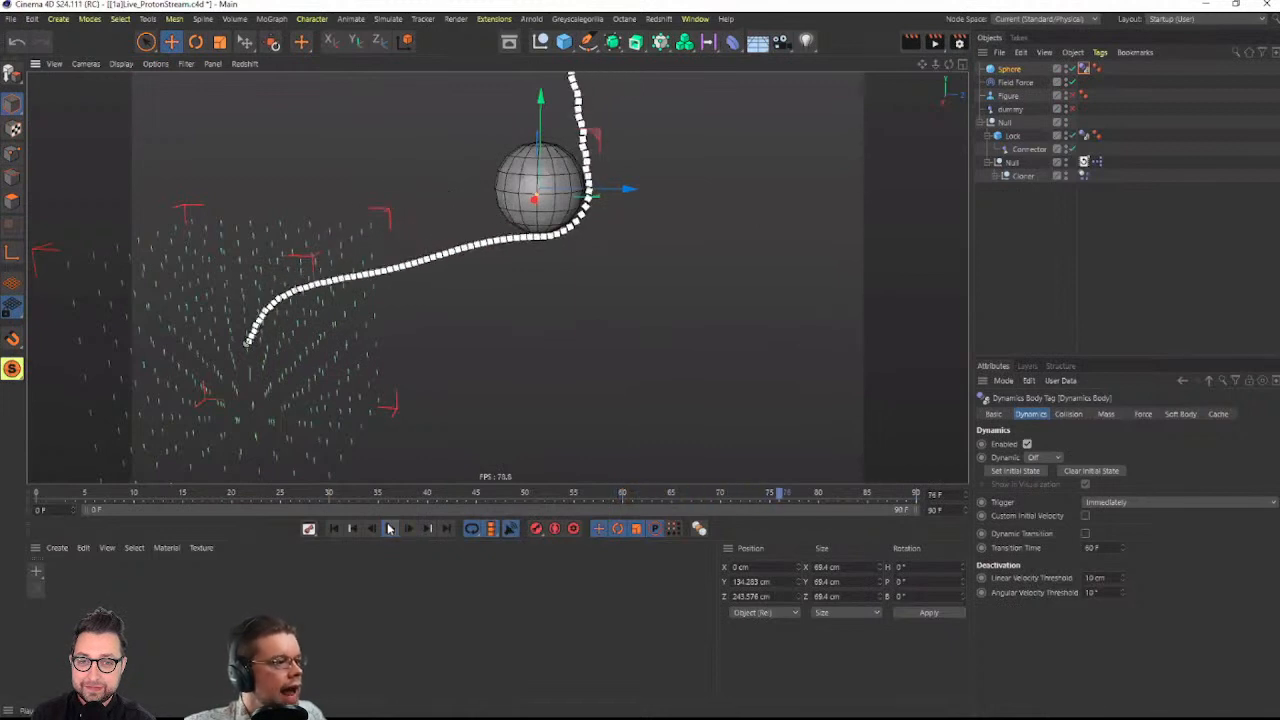
left_click(335, 530)
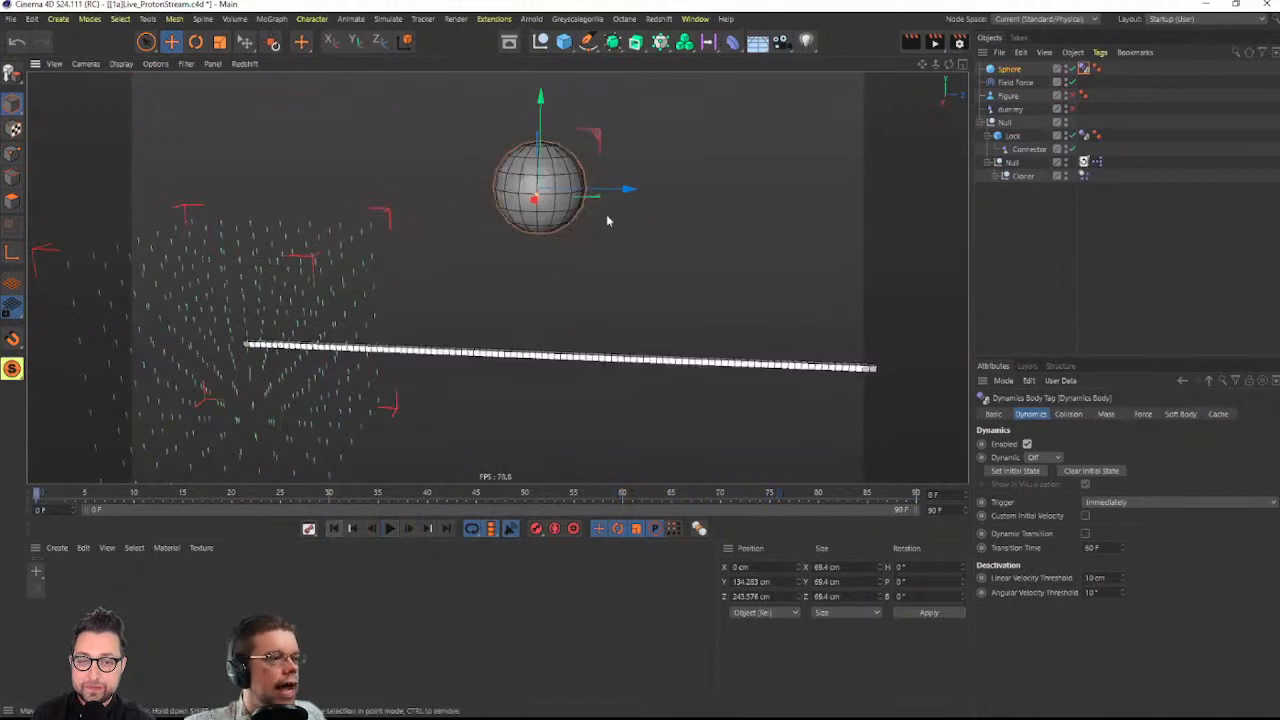
Replace the Field Force's Solid layer with a Spherical Field
left_click(1014, 83)
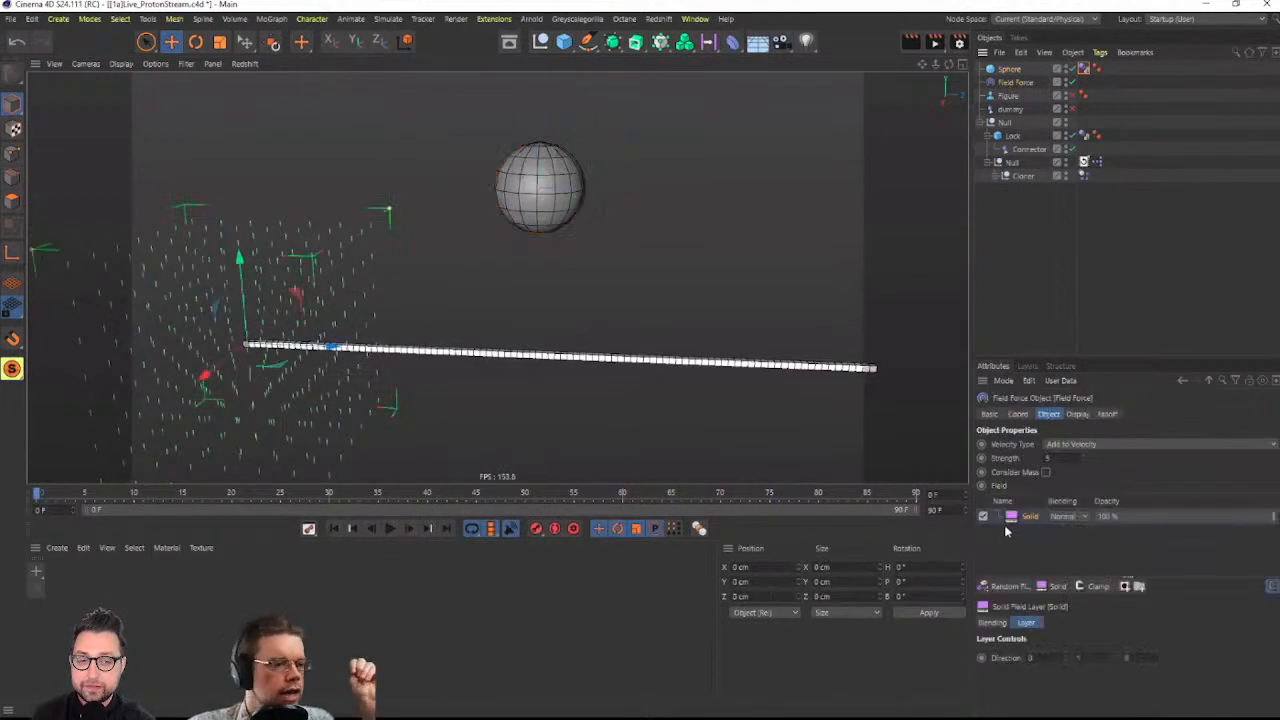
key("Delete")
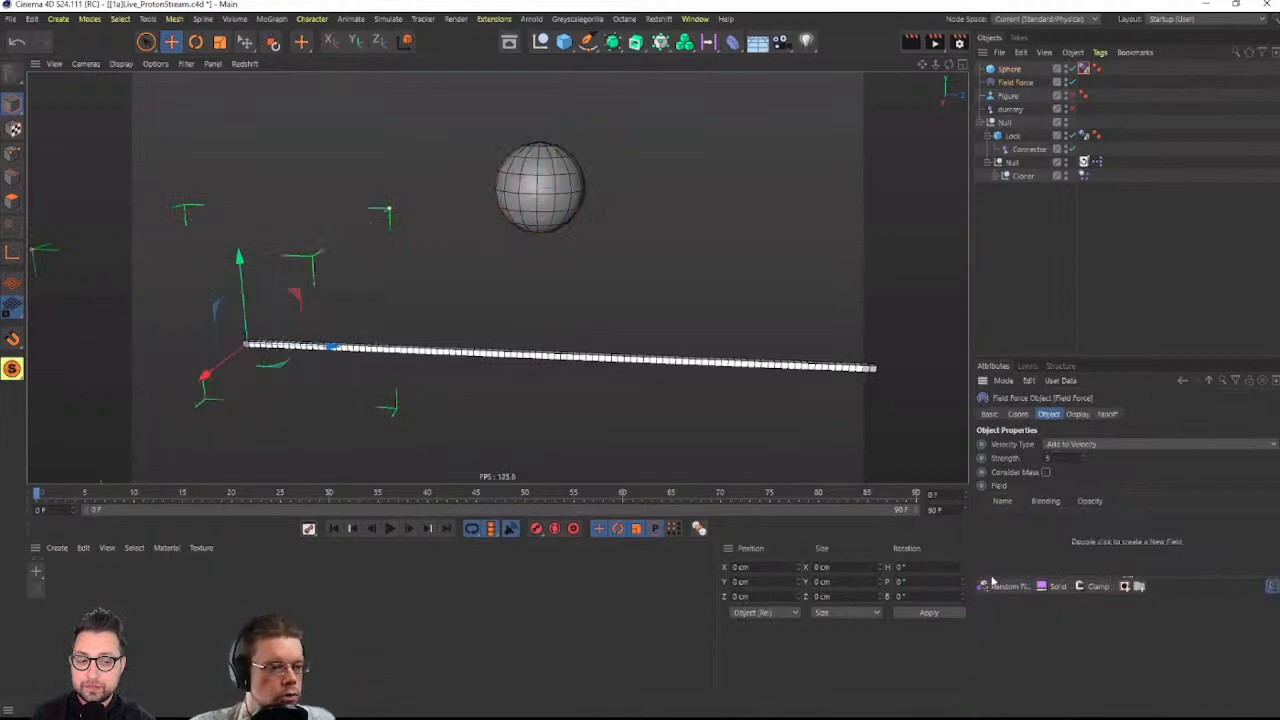
left_click(993, 587)
mouse_move(1002, 591)
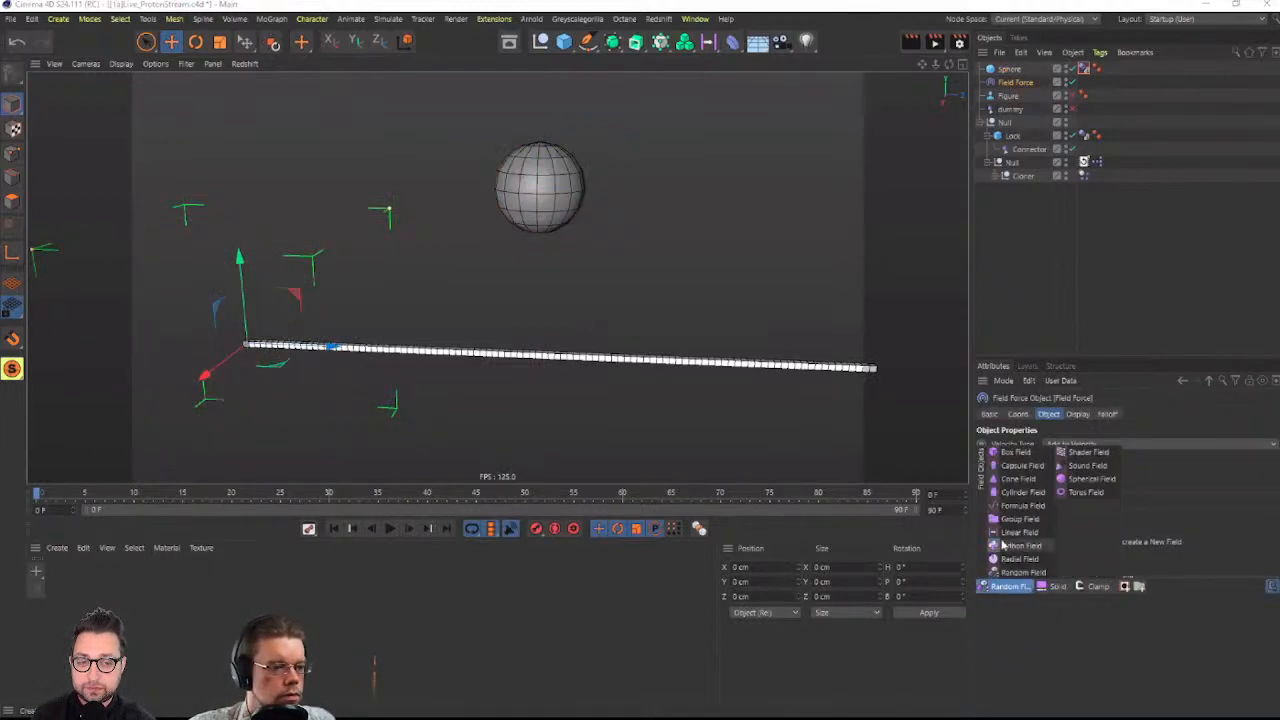
left_click(1088, 479)
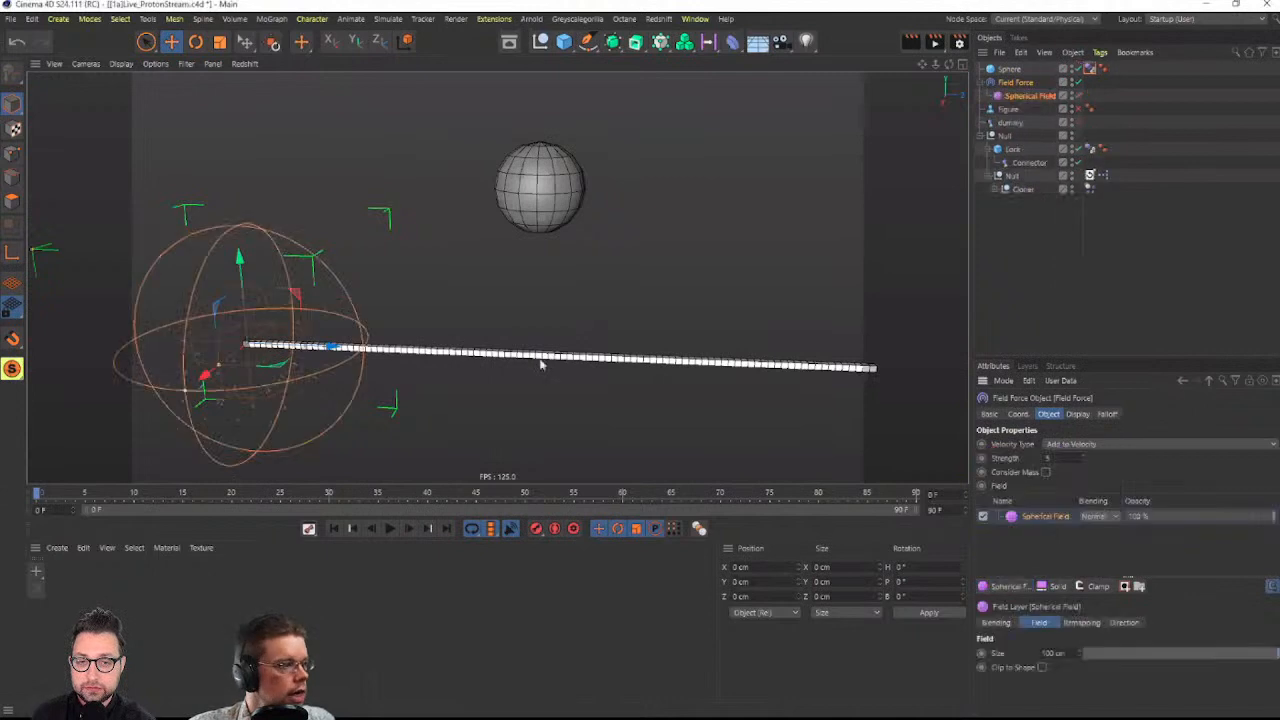
left_click_drag(285, 340, 569, 357, "alt")
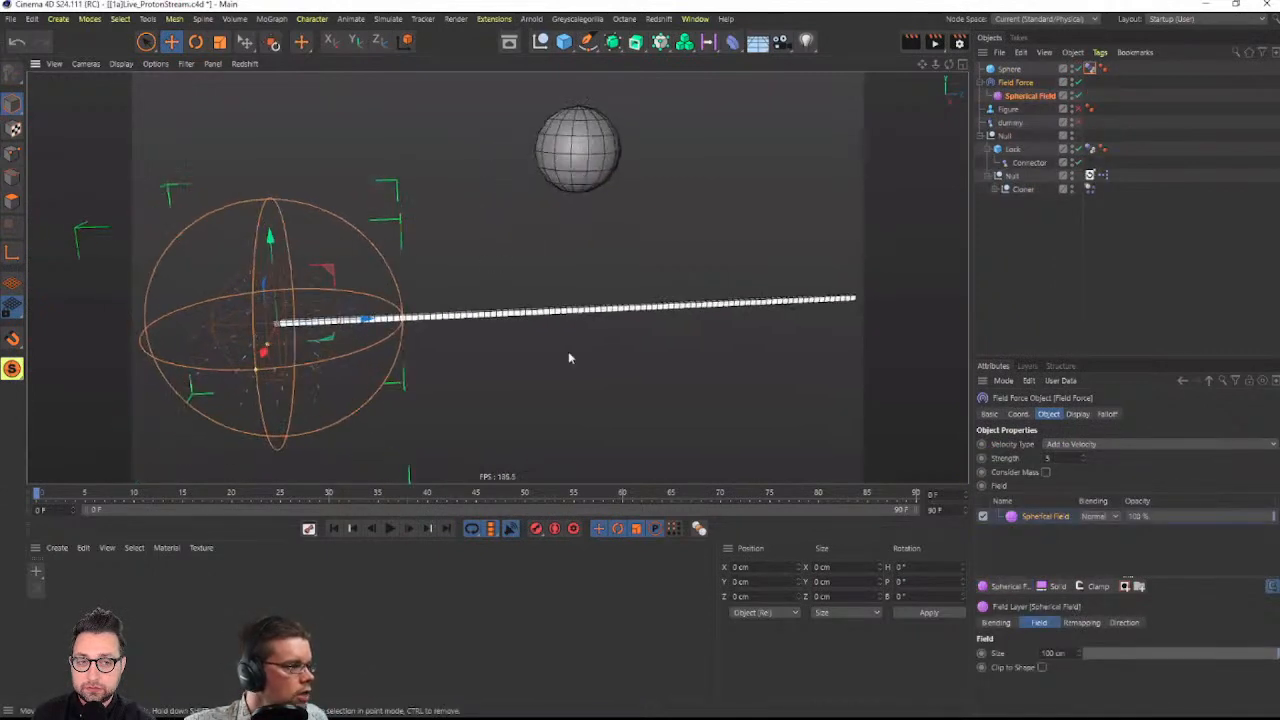
Set the Field Force's display line density to about 57% and its display box X size to 0 cm
left_click(1107, 414)
left_click(1077, 414)
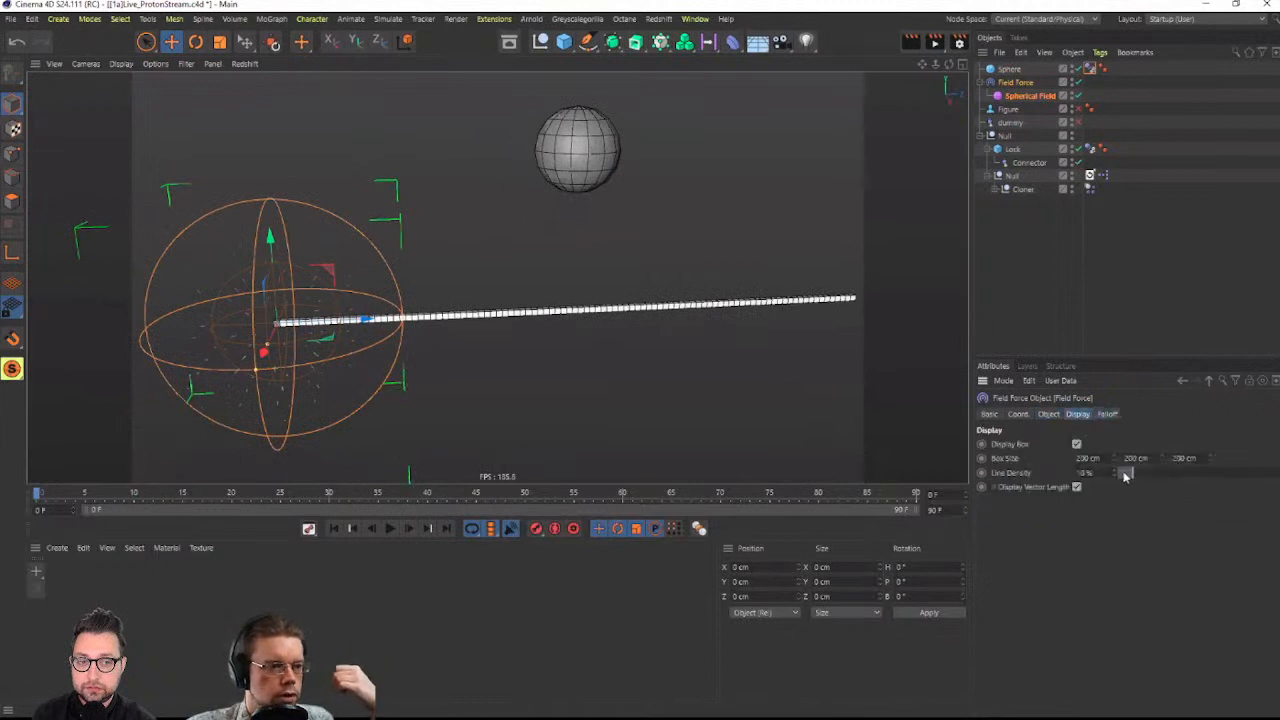
left_click_drag(1124, 476, 1208, 466)
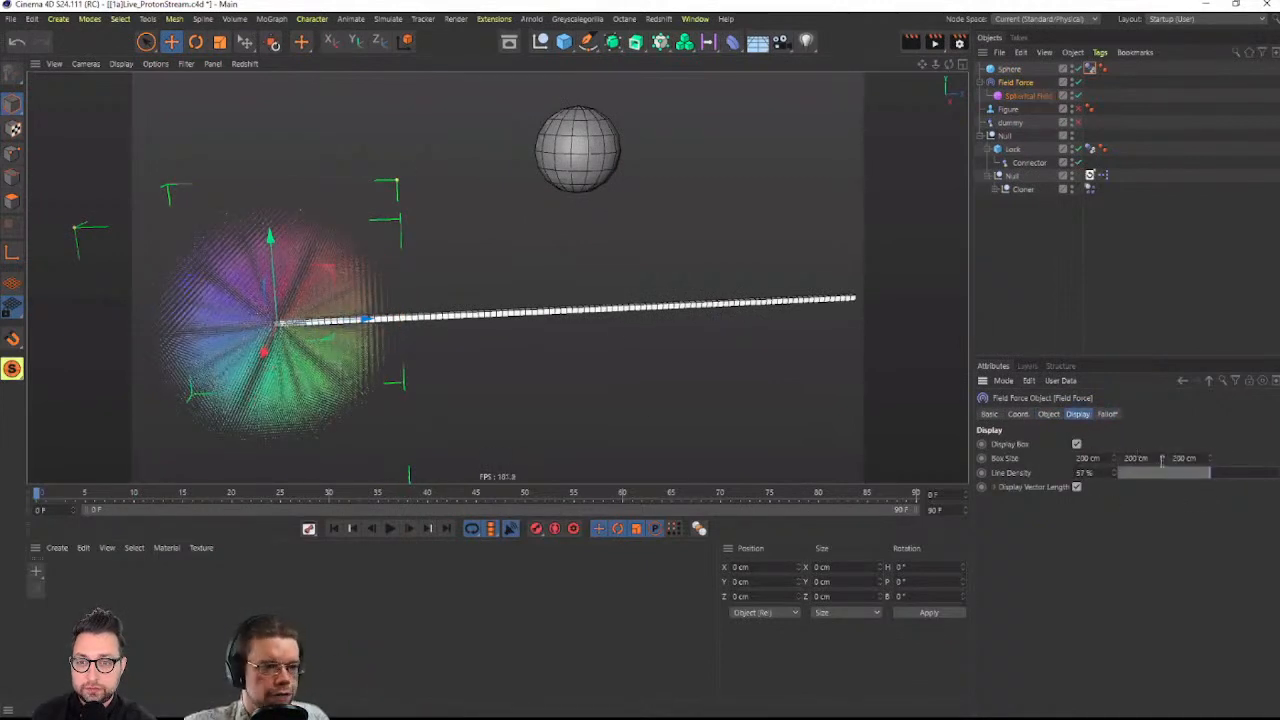
double_click(1104, 458)
type("0")
key("Return")
Set the Field Force's display box Y and Z sizes to 1200 cm and its line density to 100%
mouse_move(497, 277)
left_mouse_down("alt")
mouse_move(390, 351)
mouse_move(245, 328)
mouse_move(196, 340)
mouse_move(415, 358)
left_mouse_up("alt")
right_click_drag(295, 331, 359, 306, "alt")
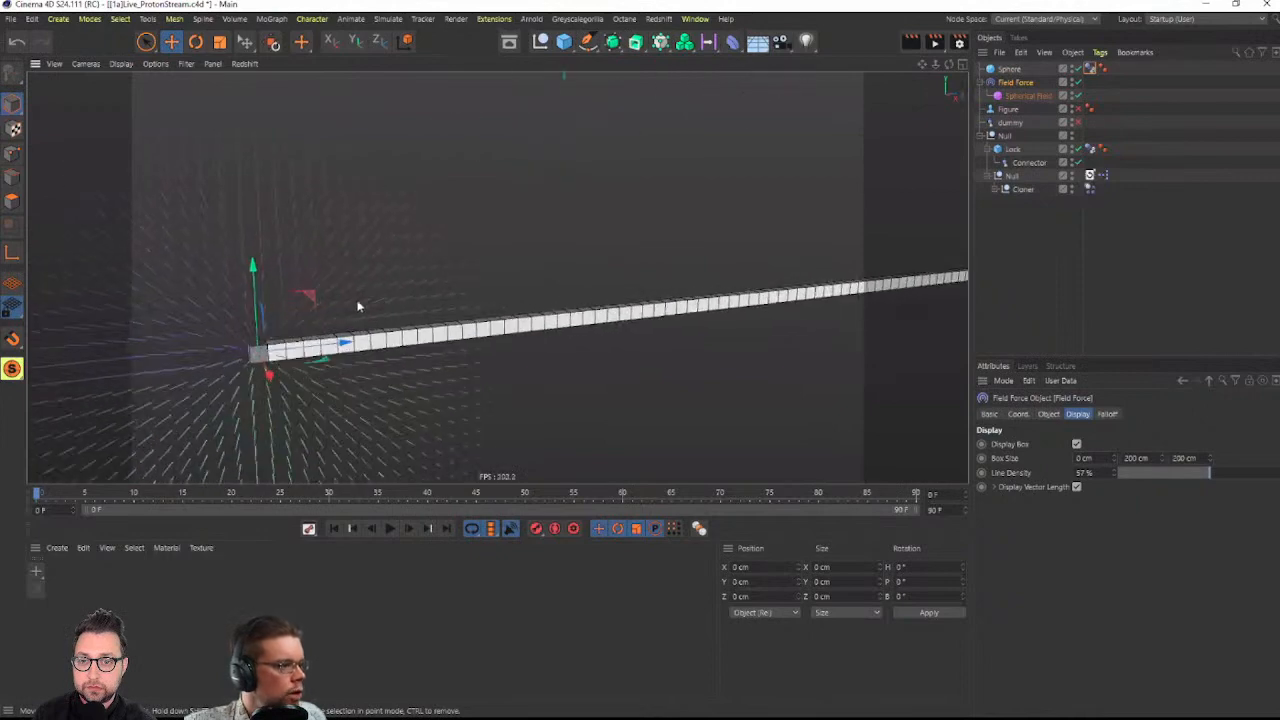
left_click_drag(219, 230, 368, 317, "alt")
middle_click_drag(400, 315, 360, 377, "alt")
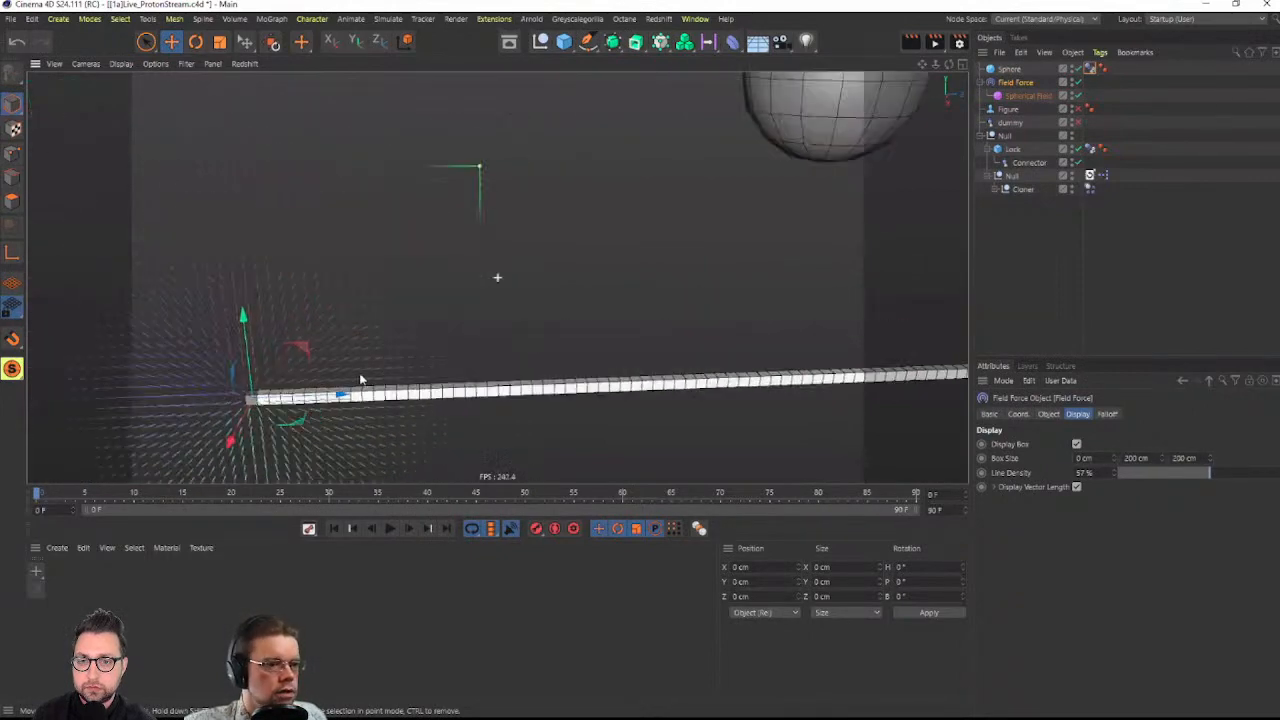
scroll(383, 328, "down", 6)
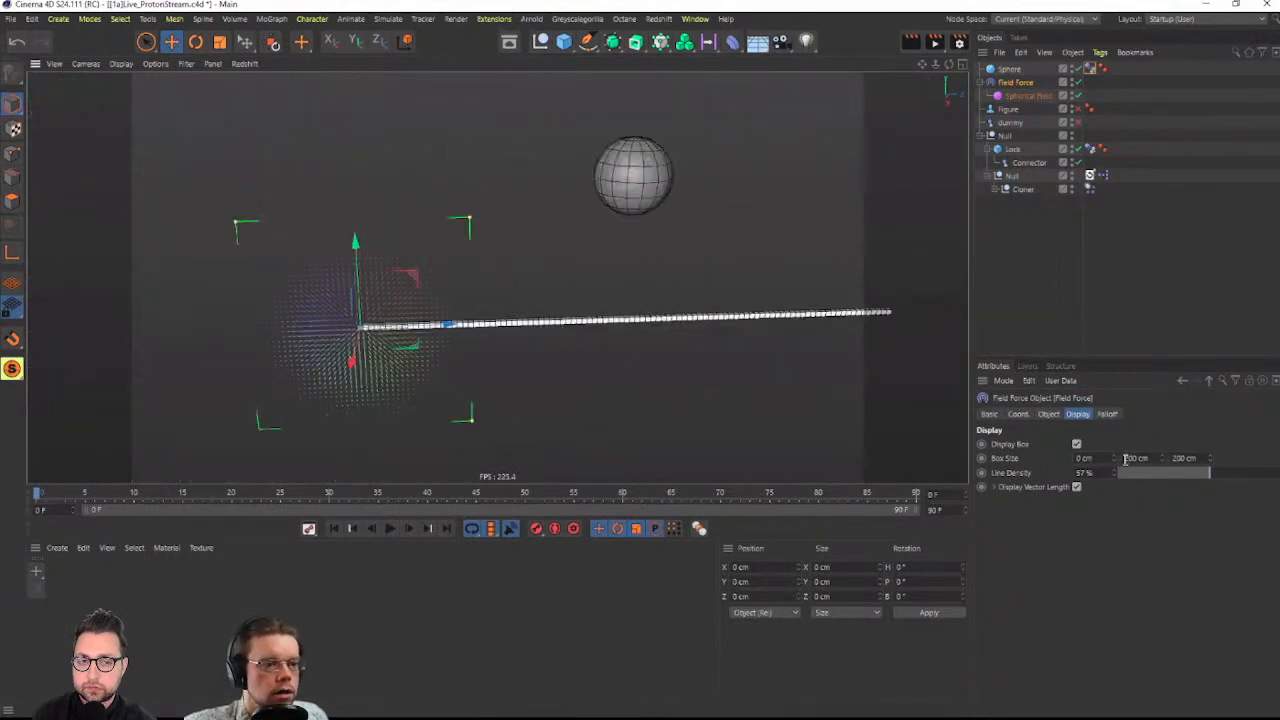
type("1")
key("Return")
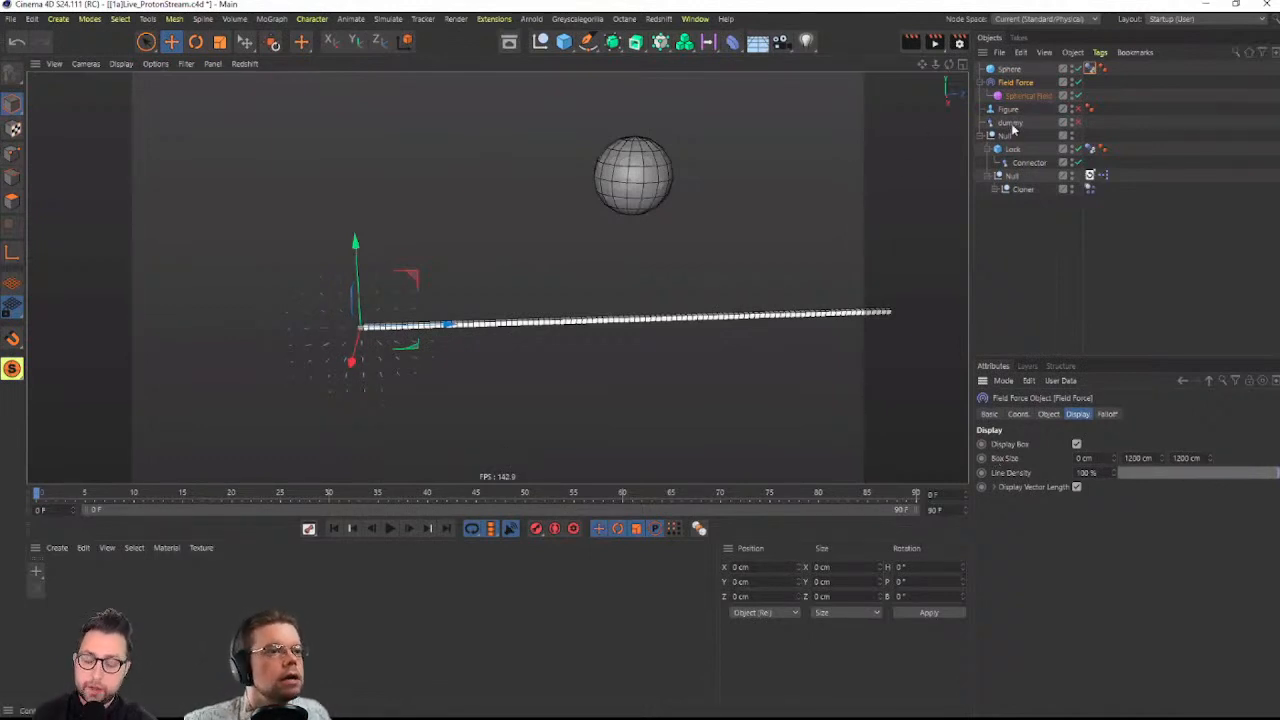
Move the Spherical Field above the beam's end to about Y 110 cm, Z 24 cm
left_click(1027, 95)
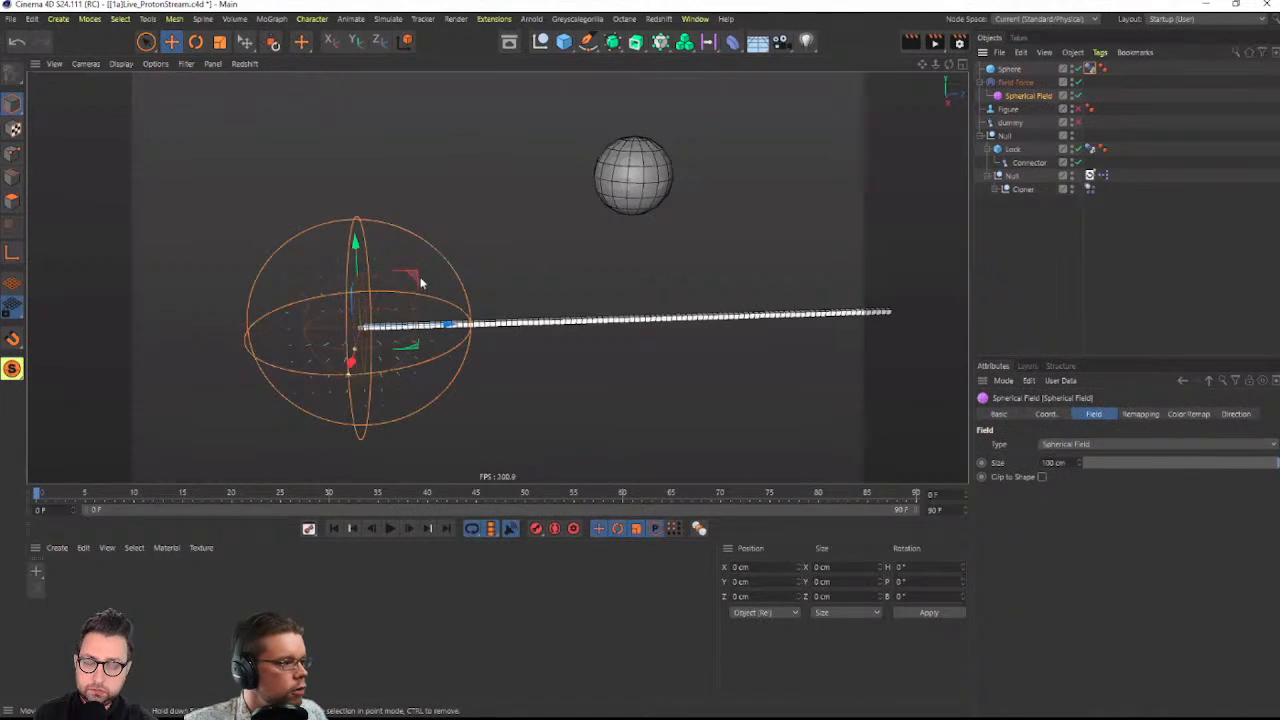
left_click_drag(421, 283, 463, 155)
scroll(480, 165, "up", 5)
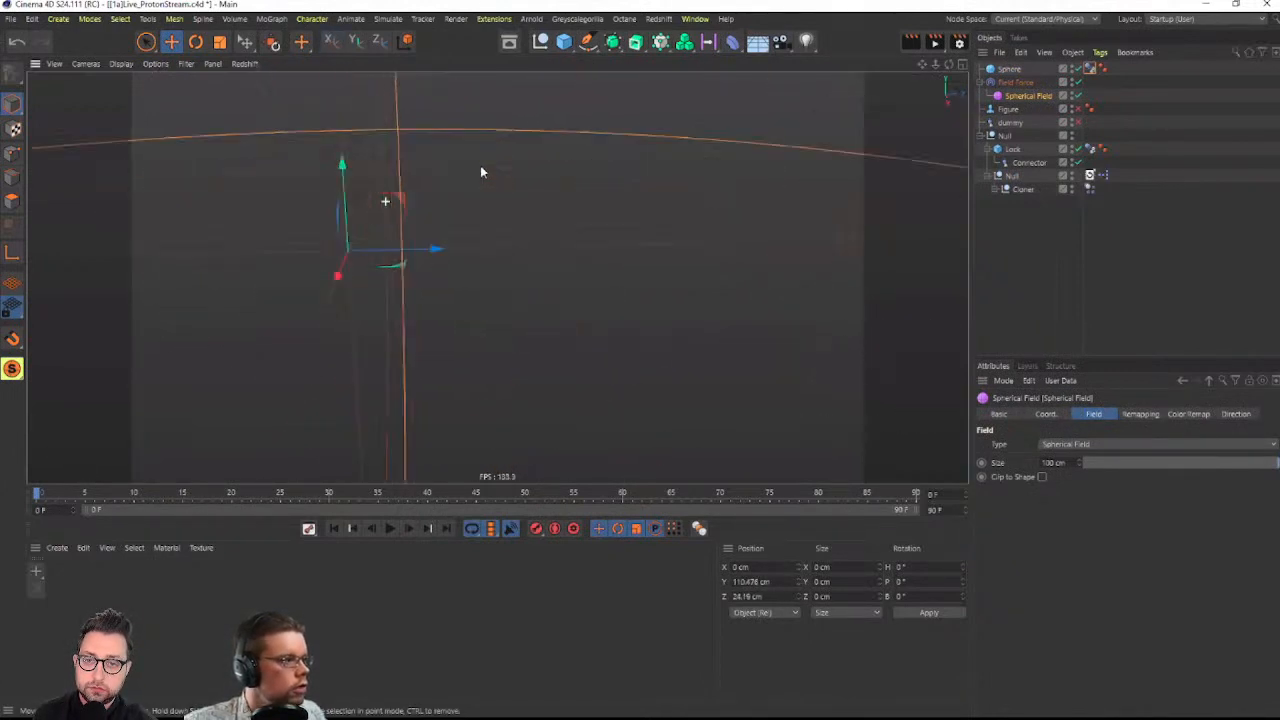
scroll(453, 218, "down", 5)
scroll(507, 210, "up", 2)
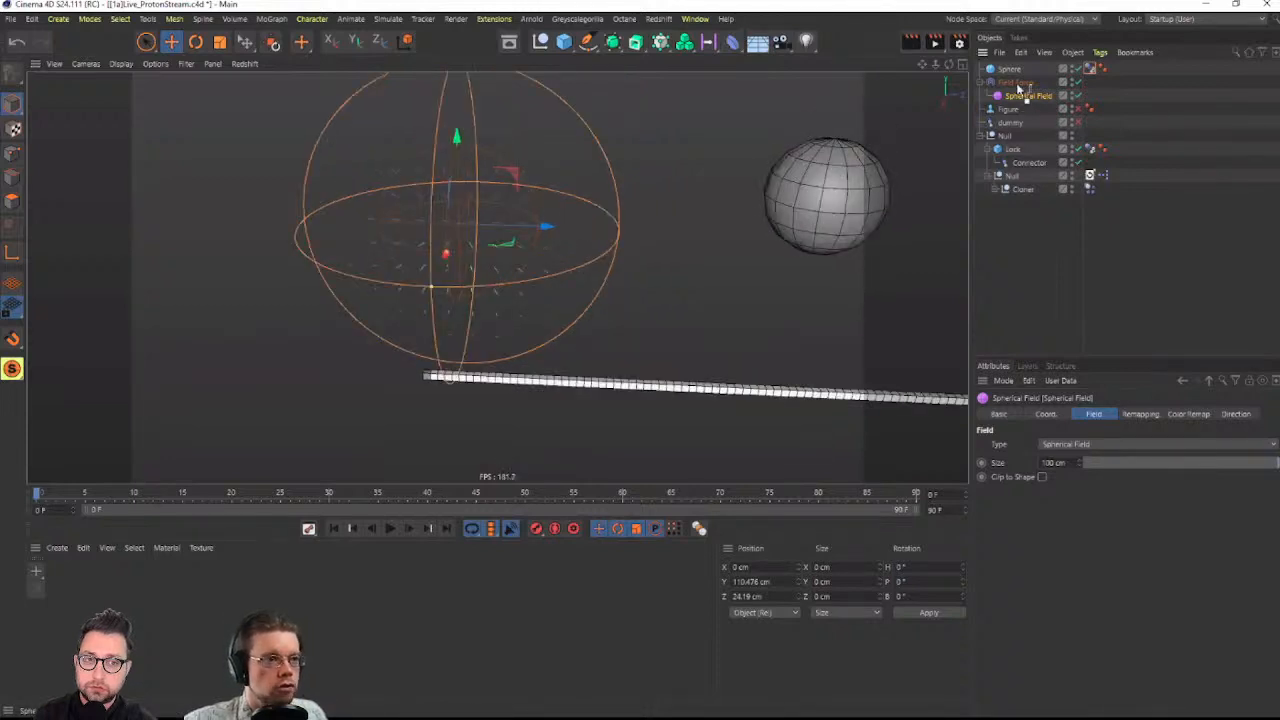
Make the Spherical Field a child of the Sphere and reset its transform so it sits at the sphere's center
left_click_drag(1018, 88, 1012, 72)
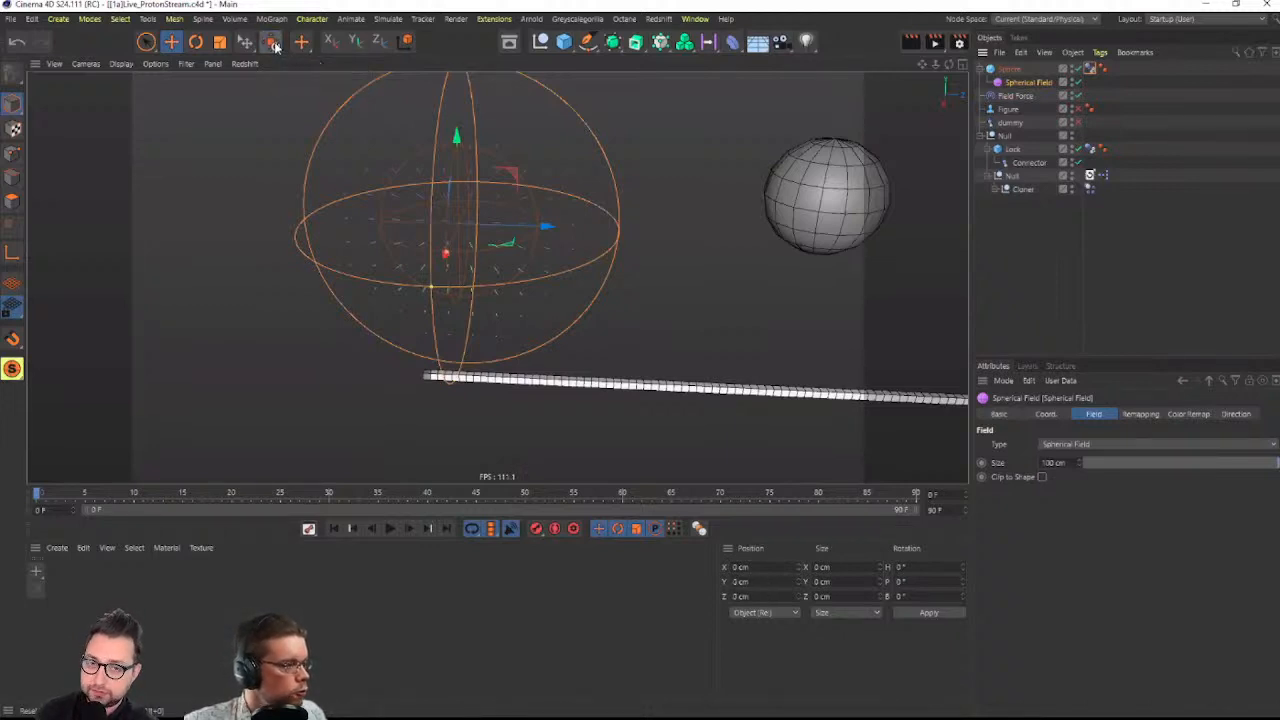
left_click(275, 45)
middle_click_drag(848, 220, 602, 233, "alt")
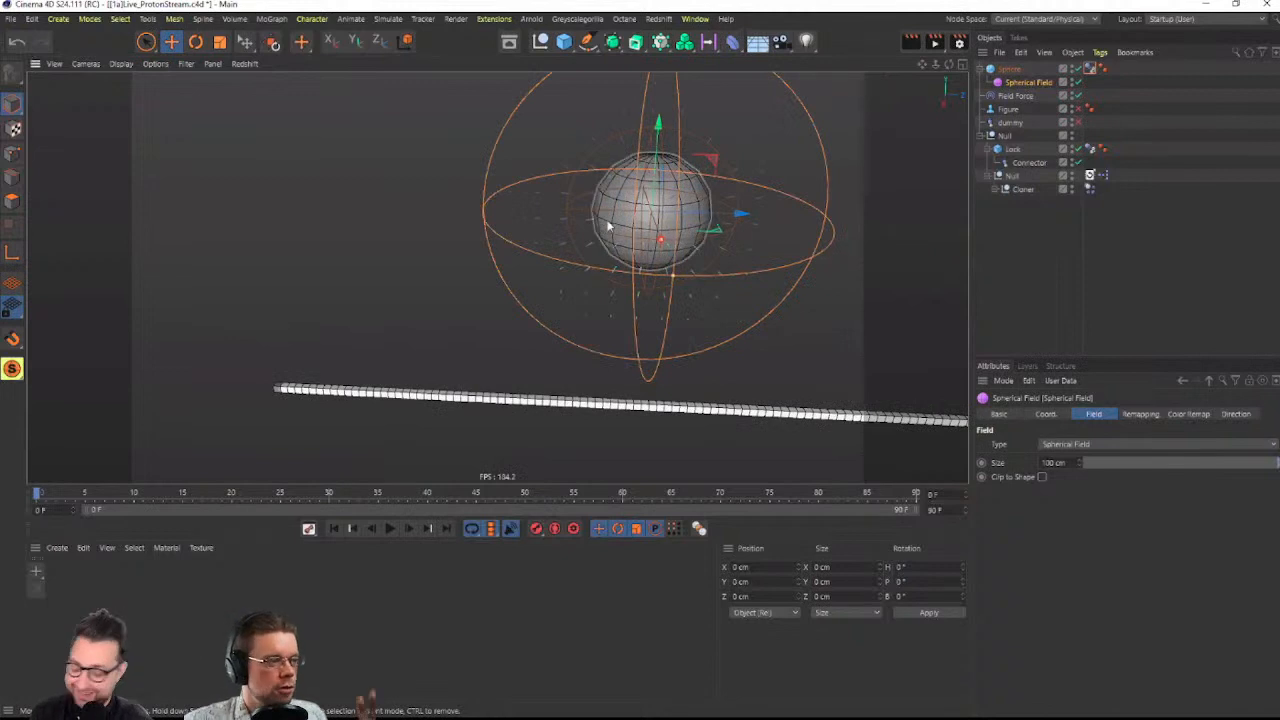
left_click_drag(612, 226, 589, 187, "alt")
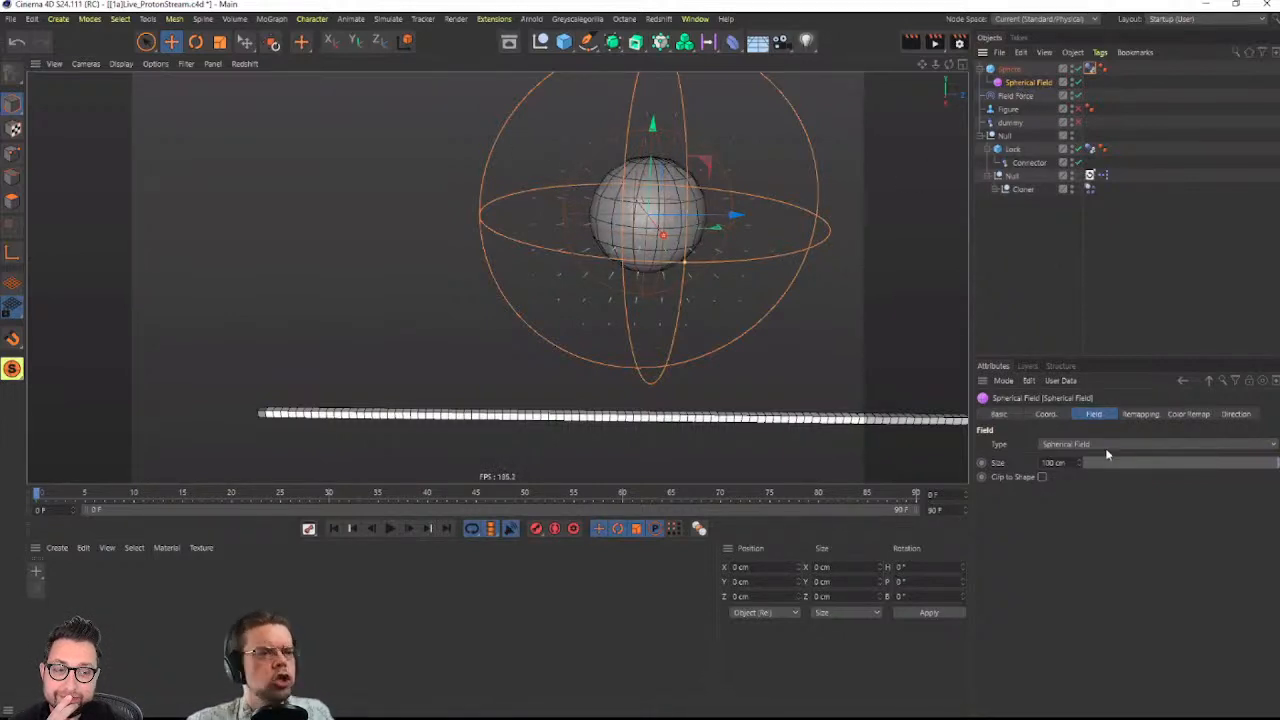
Try a size of 100000 cm for the Spherical Field and undo it
type("00")
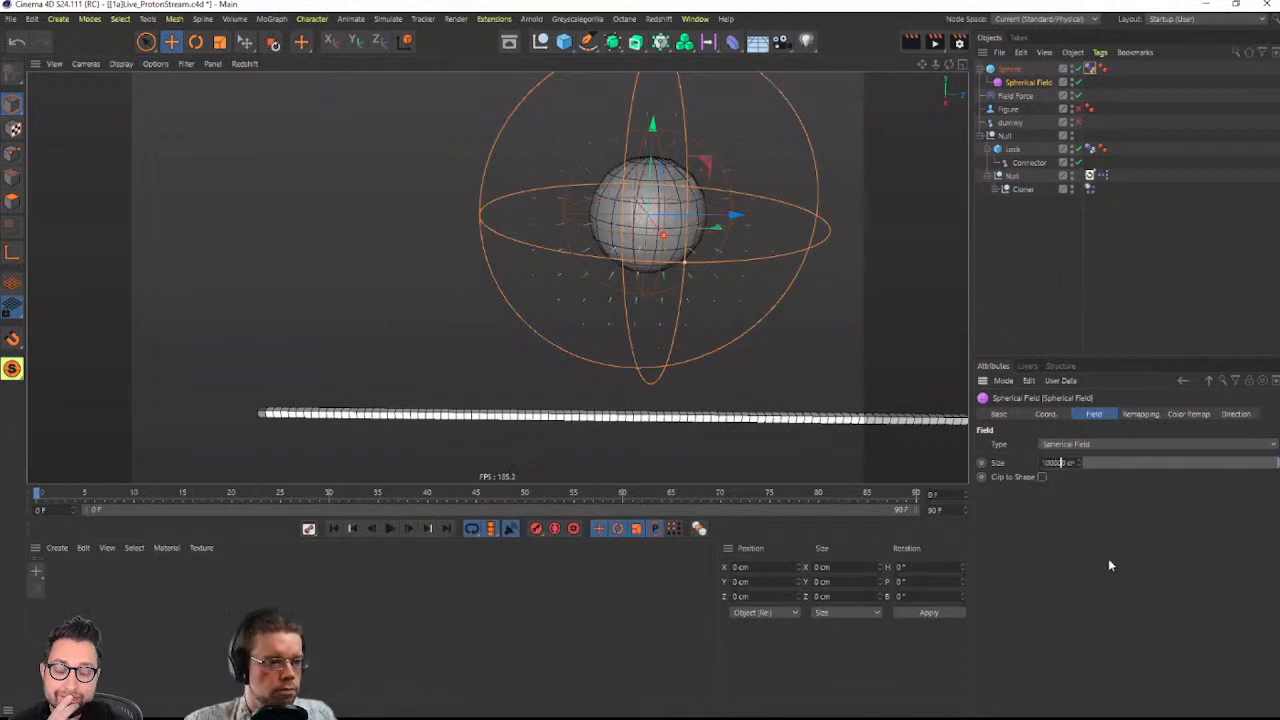
key("Return")
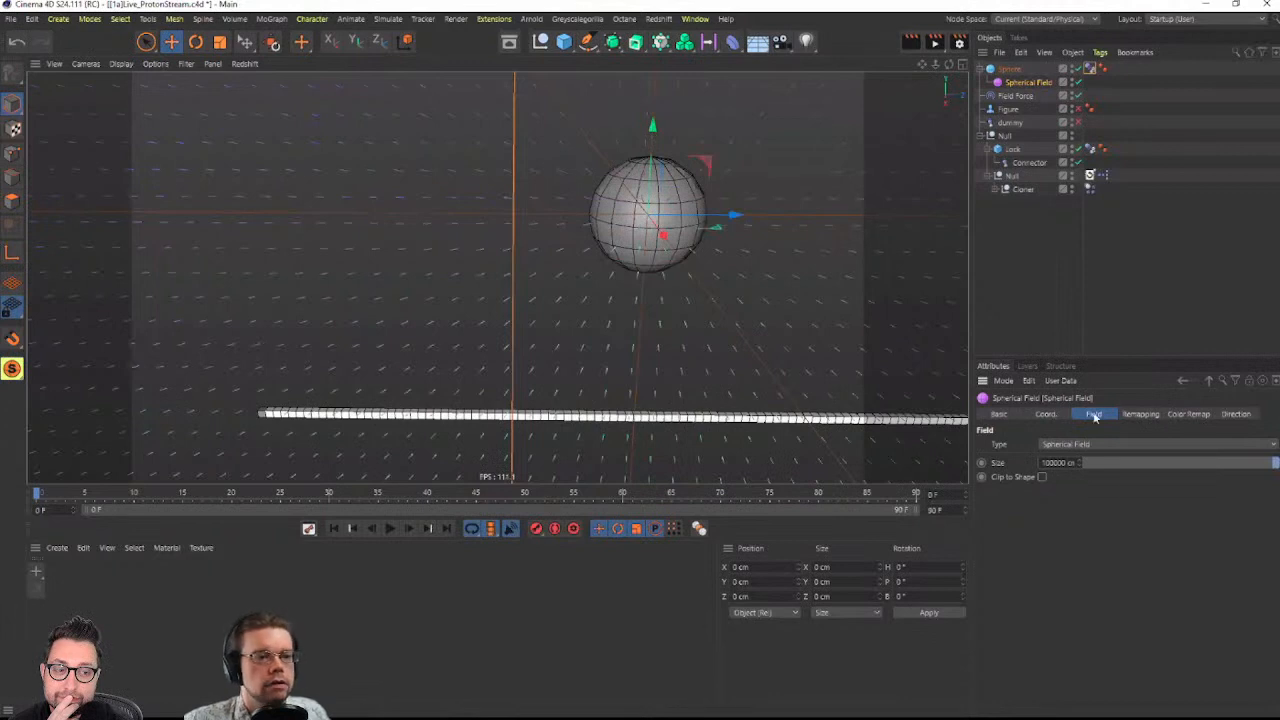
left_click(1141, 415)
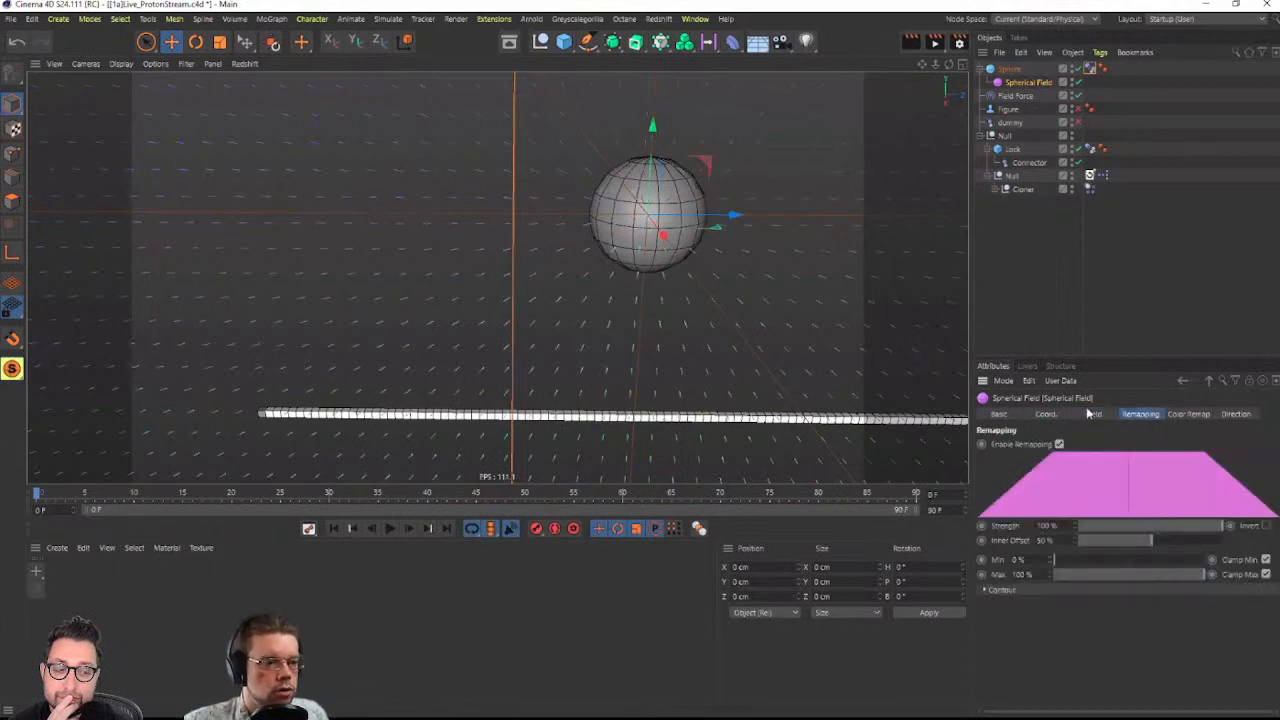
key("ctrl+z")
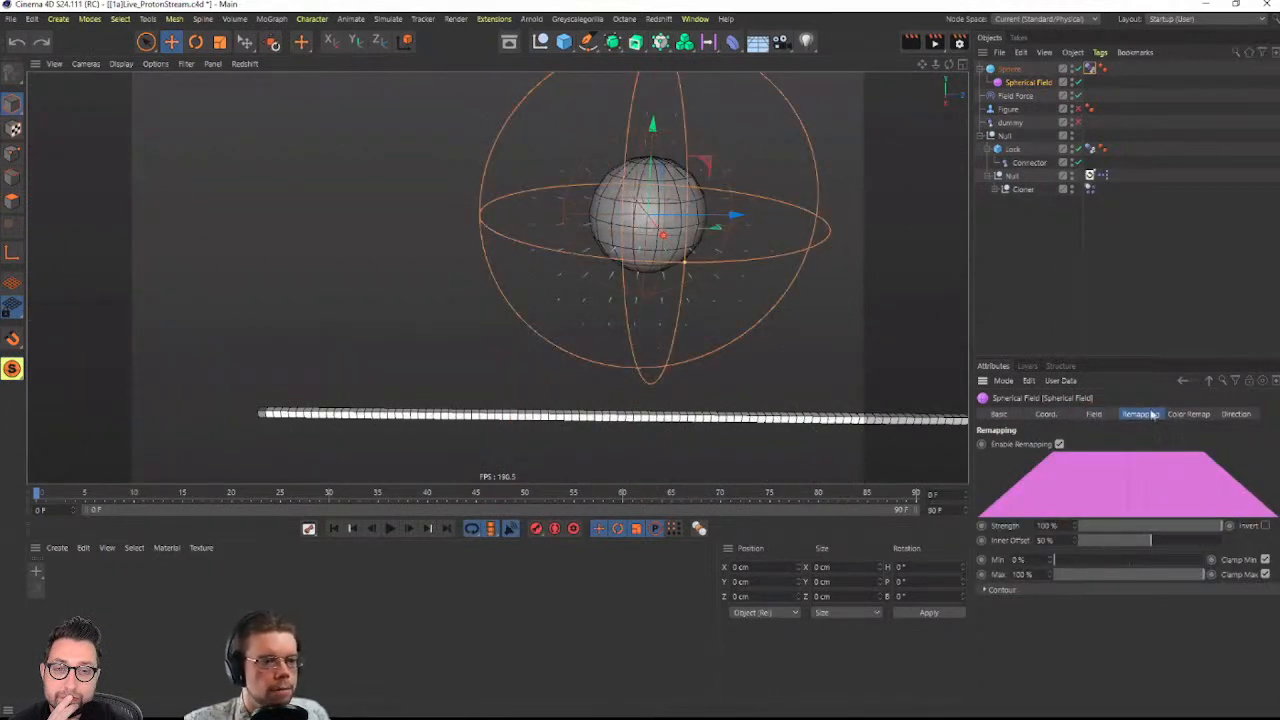
Raise the Spherical Field's remapping inner offset to 100% and set its size to 100000 cm
left_click_drag(1159, 535, 1110, 545)
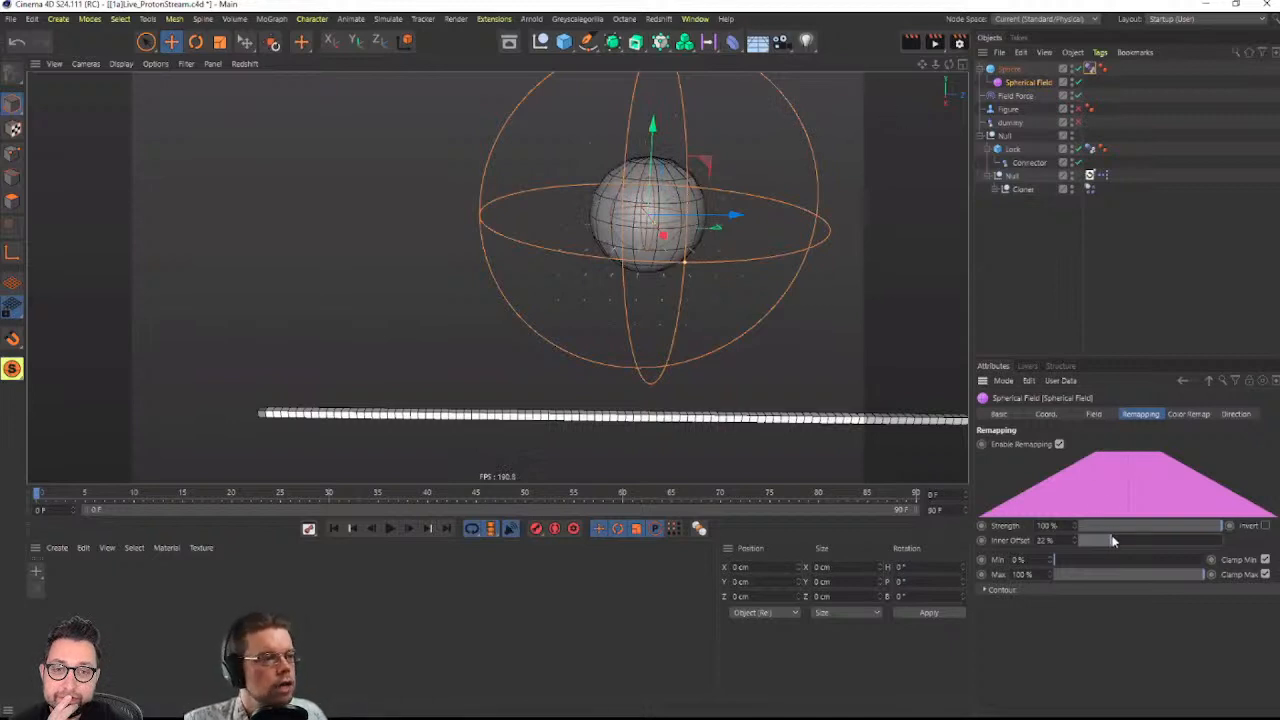
left_click_drag(1113, 541, 1222, 541)
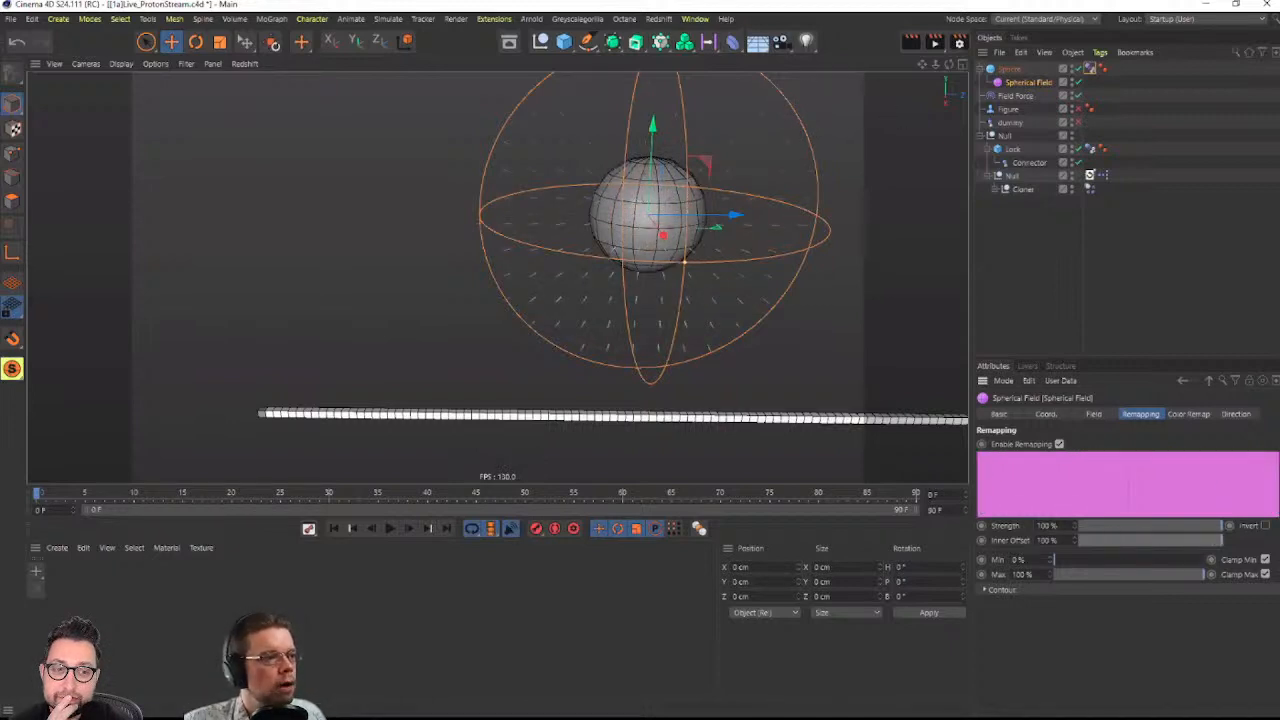
left_click(1094, 414)
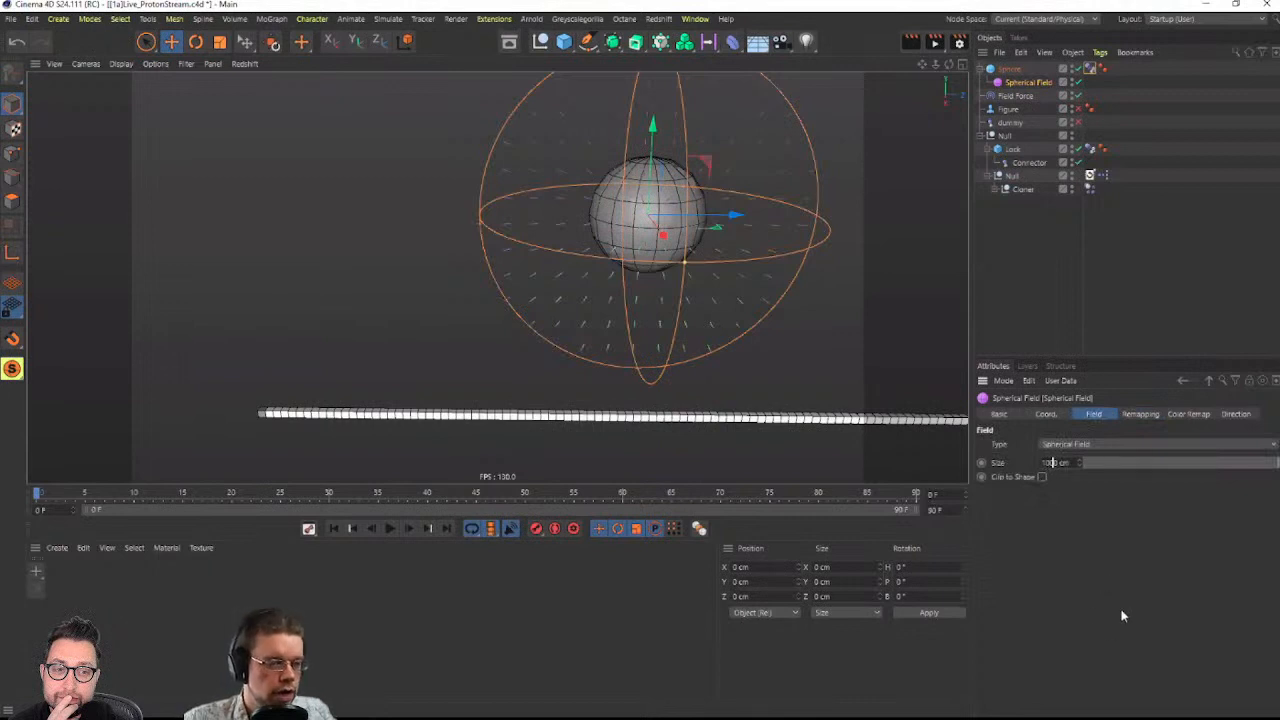
key("Return")
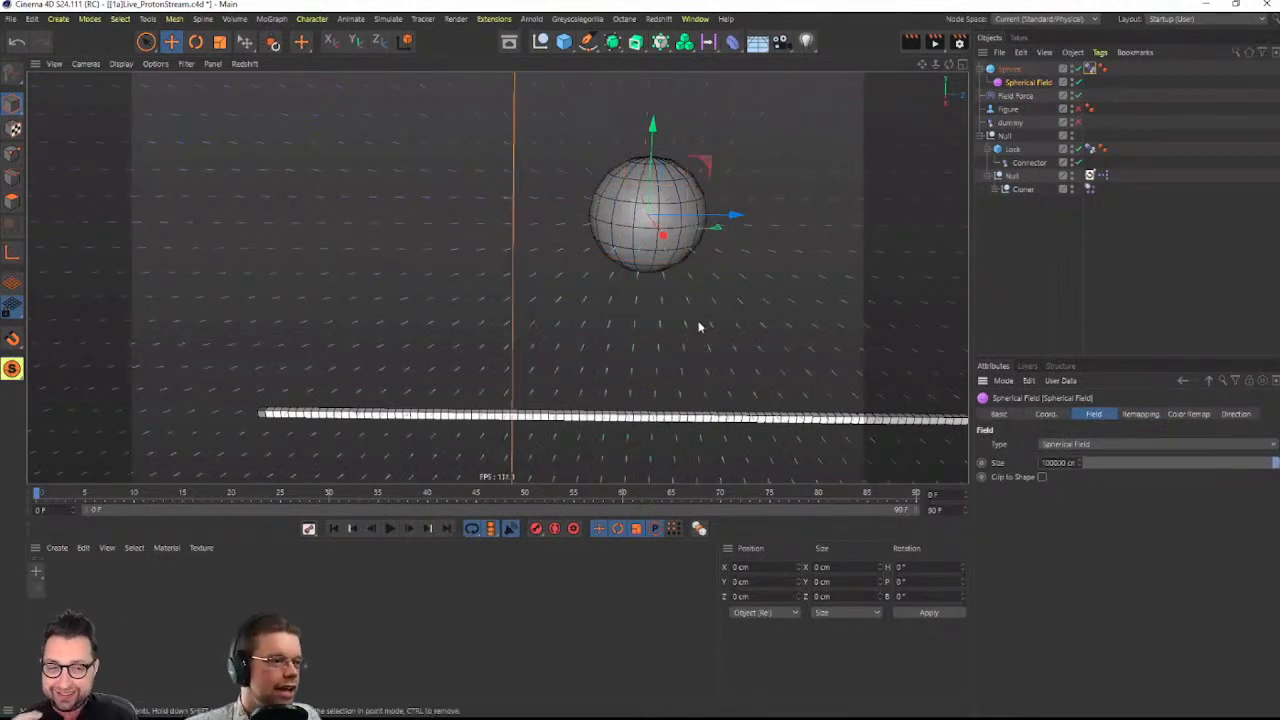
Play the beam simulation and extend the timeline's end frame to 999
left_click_drag(700, 327, 666, 263, "alt")
right_click_drag(666, 263, 609, 257, "alt")
middle_click_drag(609, 257, 575, 253, "alt")
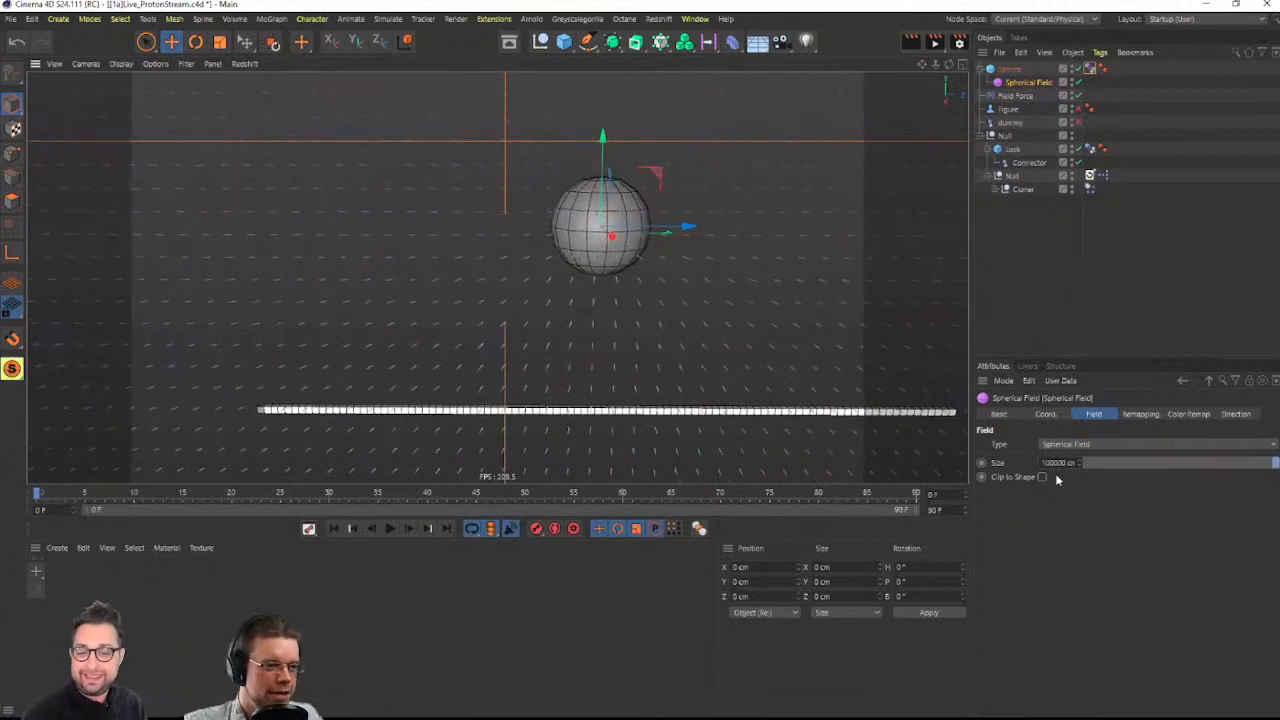
left_click_drag(595, 270, 624, 266, "alt")
right_click_drag(624, 266, 617, 266, "alt")
middle_click_drag(617, 266, 601, 249, "alt")
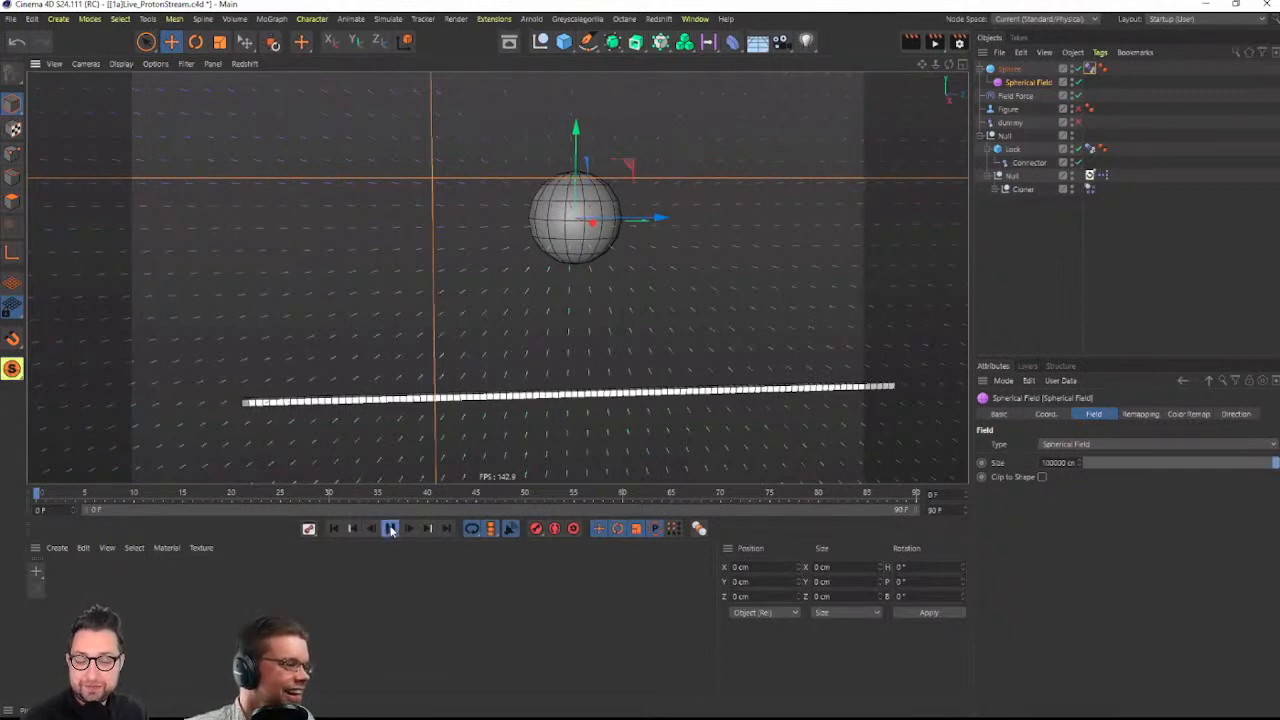
left_click(390, 529)
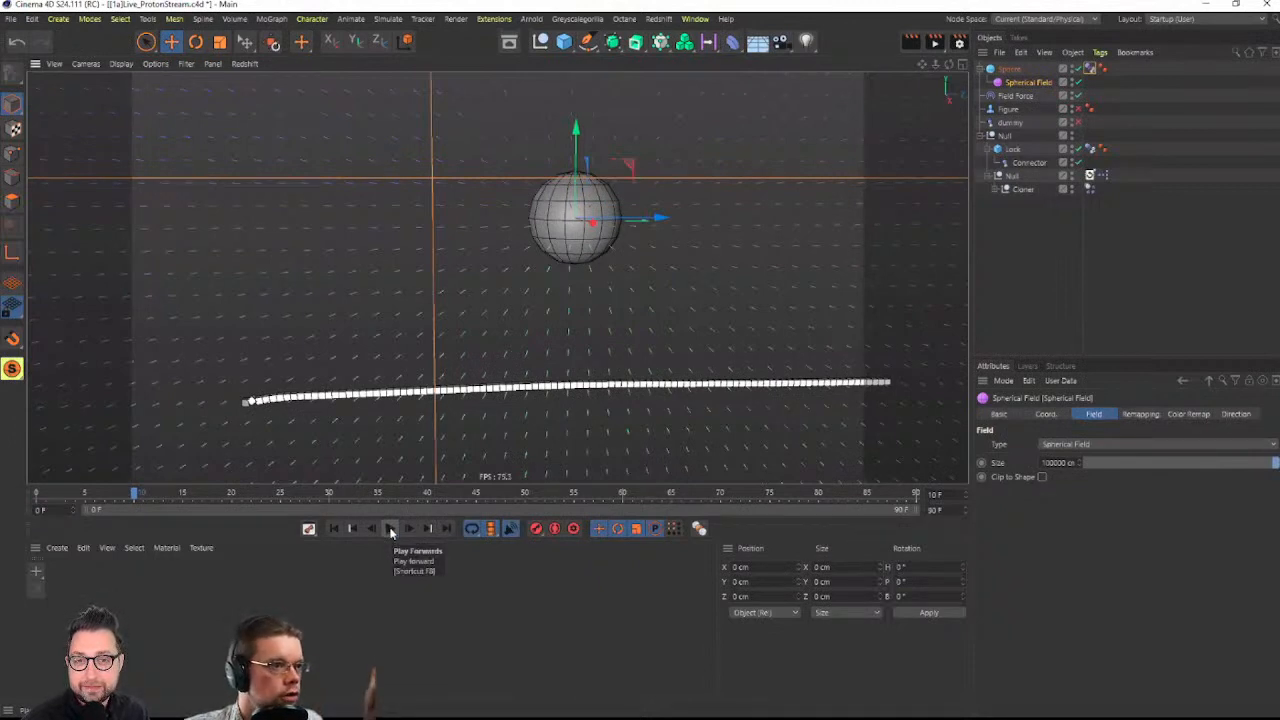
left_click(390, 529)
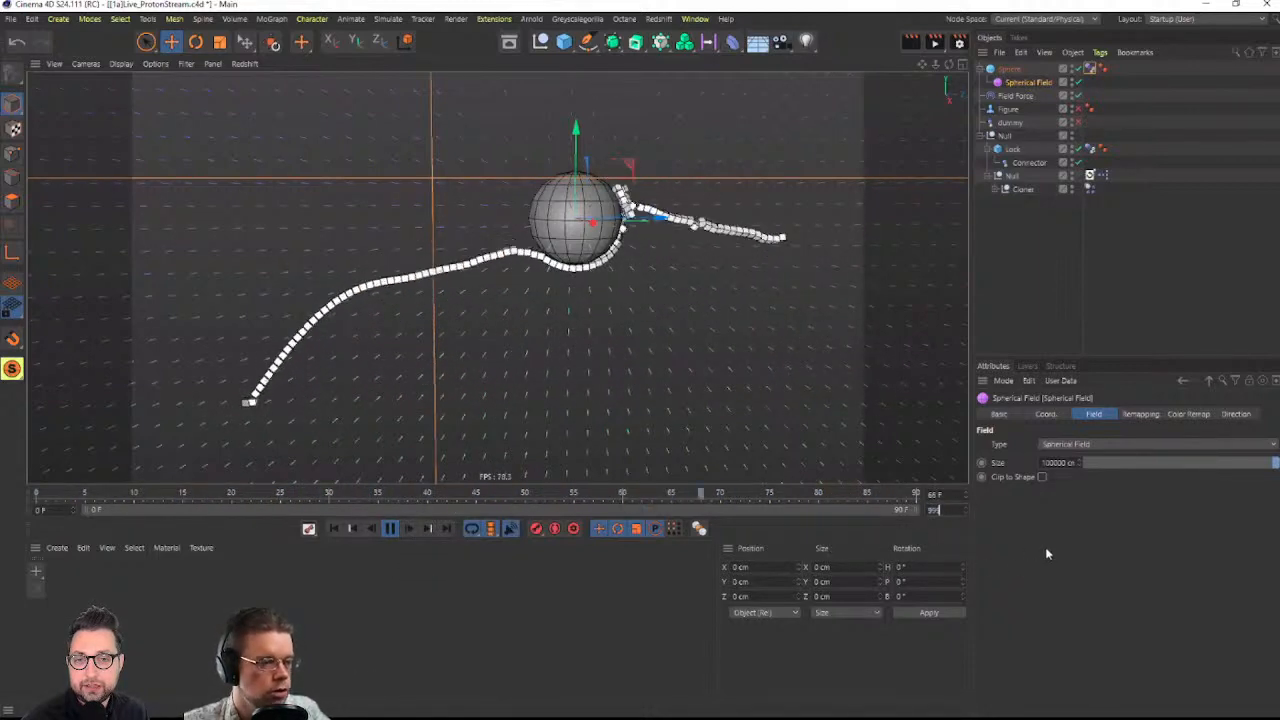
key("Return")
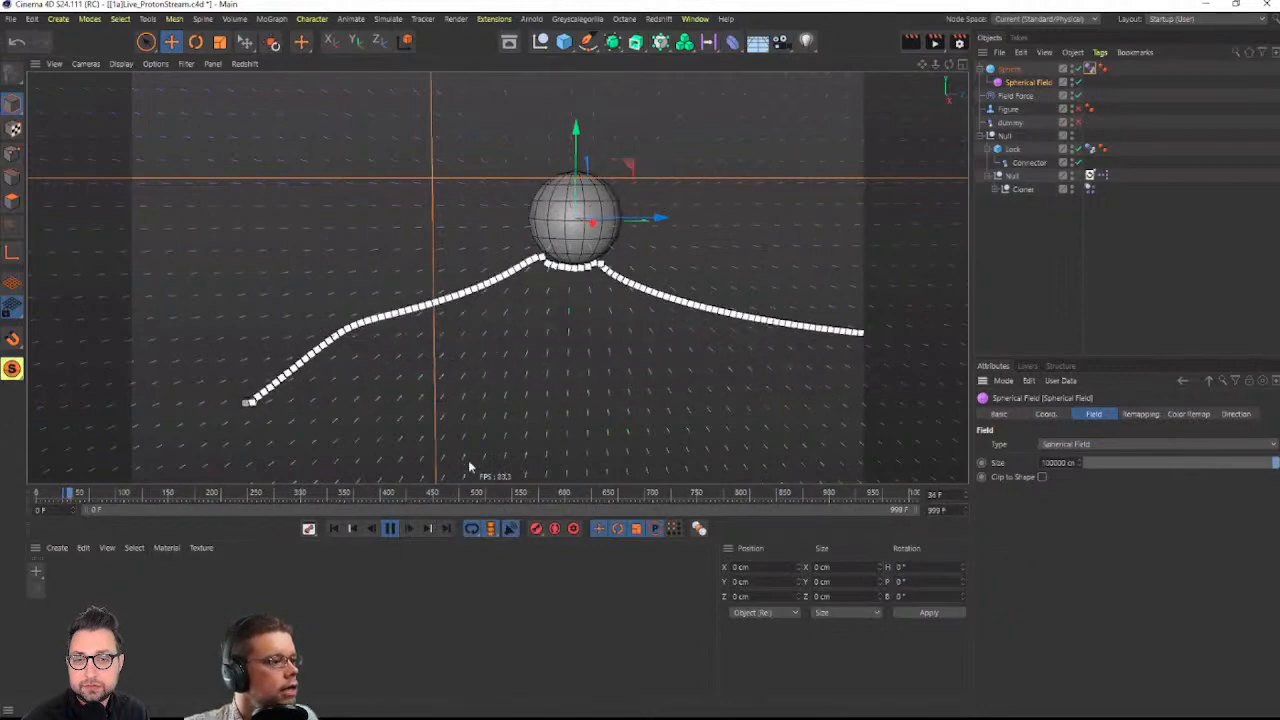
Move the Sphere around during playback to drag the attracted beam, leaving it at about Y 116 cm, Z 239 cm
mouse_move(610, 231)
left_mouse_down("alt")
mouse_move(538, 274)
mouse_move(642, 231)
mouse_move(634, 238)
left_mouse_up("alt")
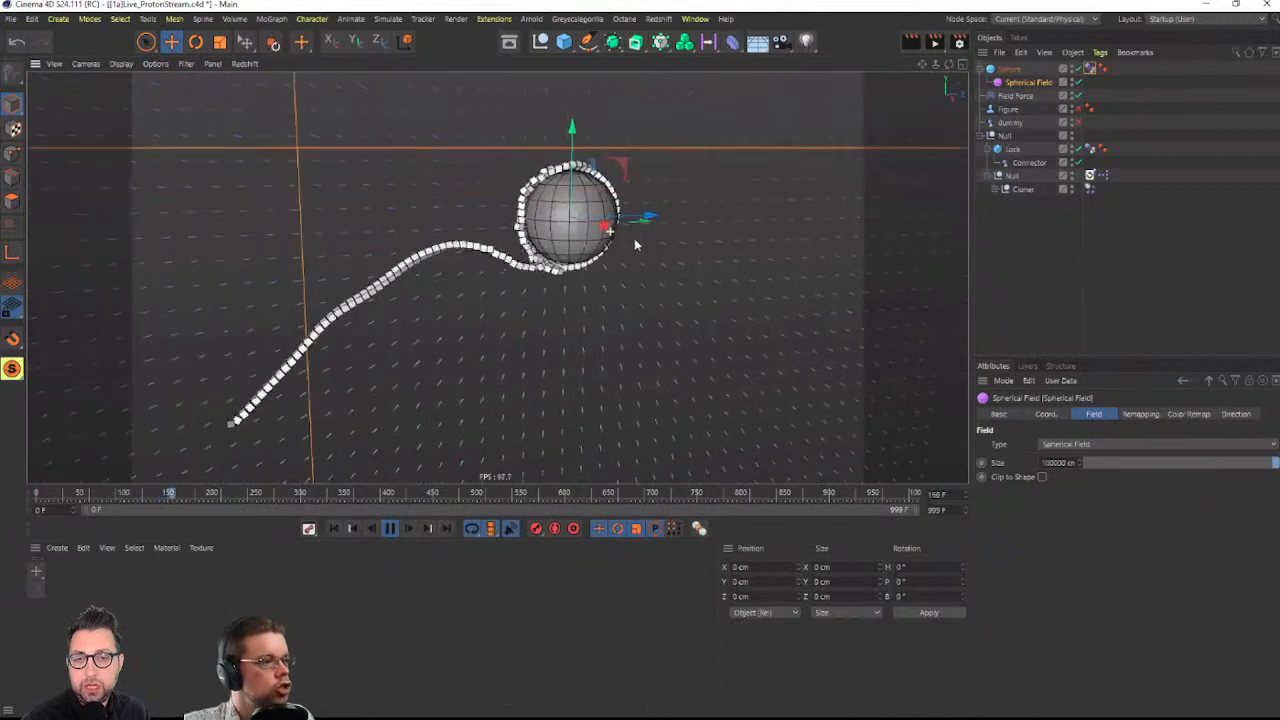
left_click_drag(545, 228, 634, 214, "alt")
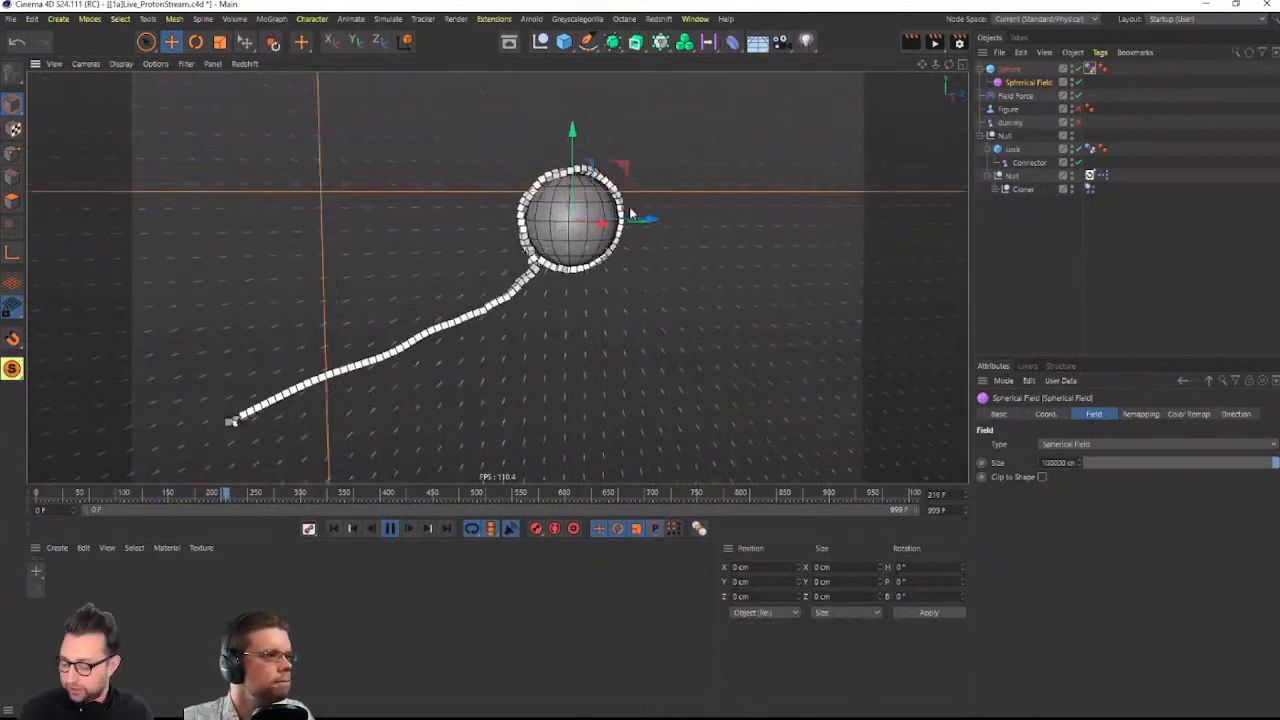
left_click(1009, 68)
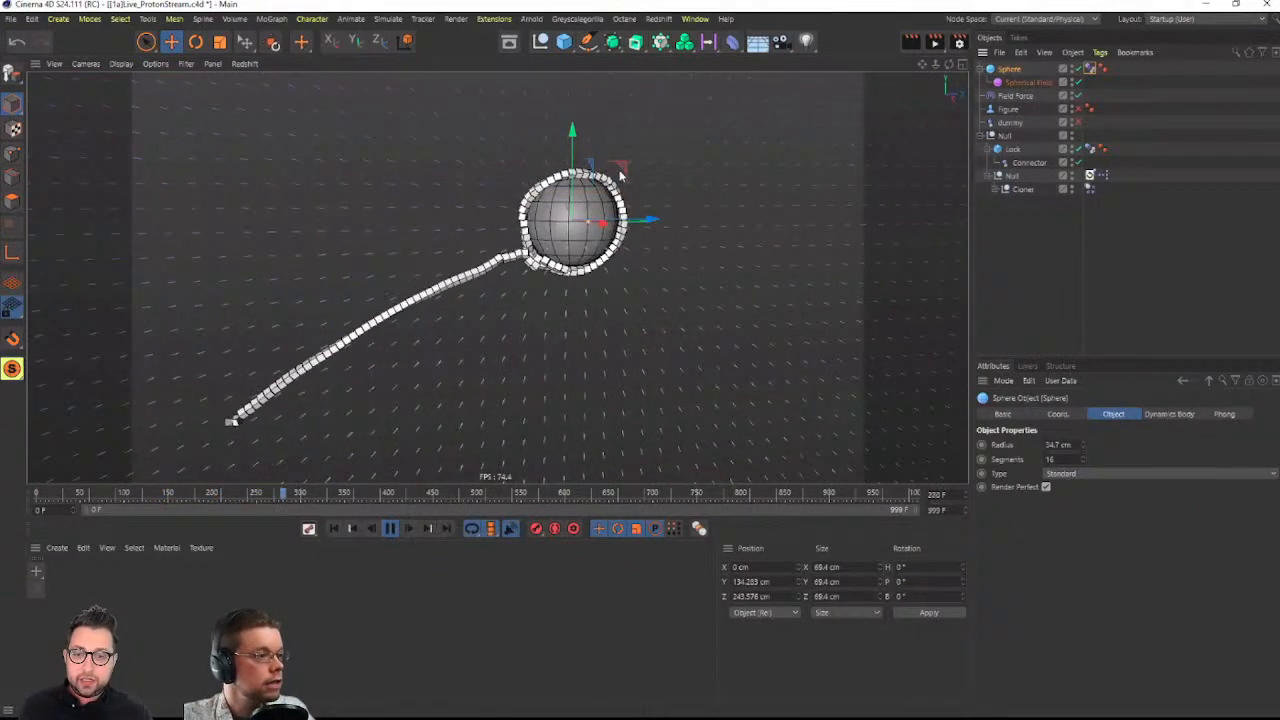
left_click_drag(620, 168, 573, 152)
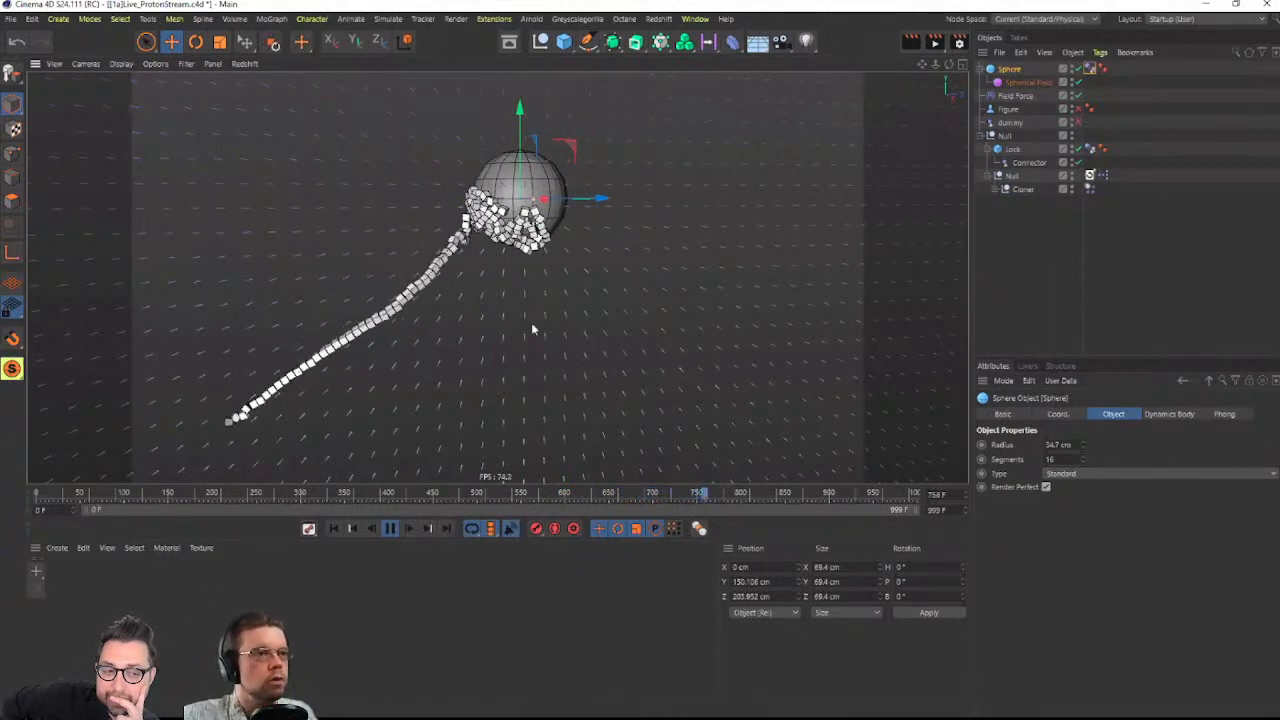
left_click_drag(572, 147, 619, 201)
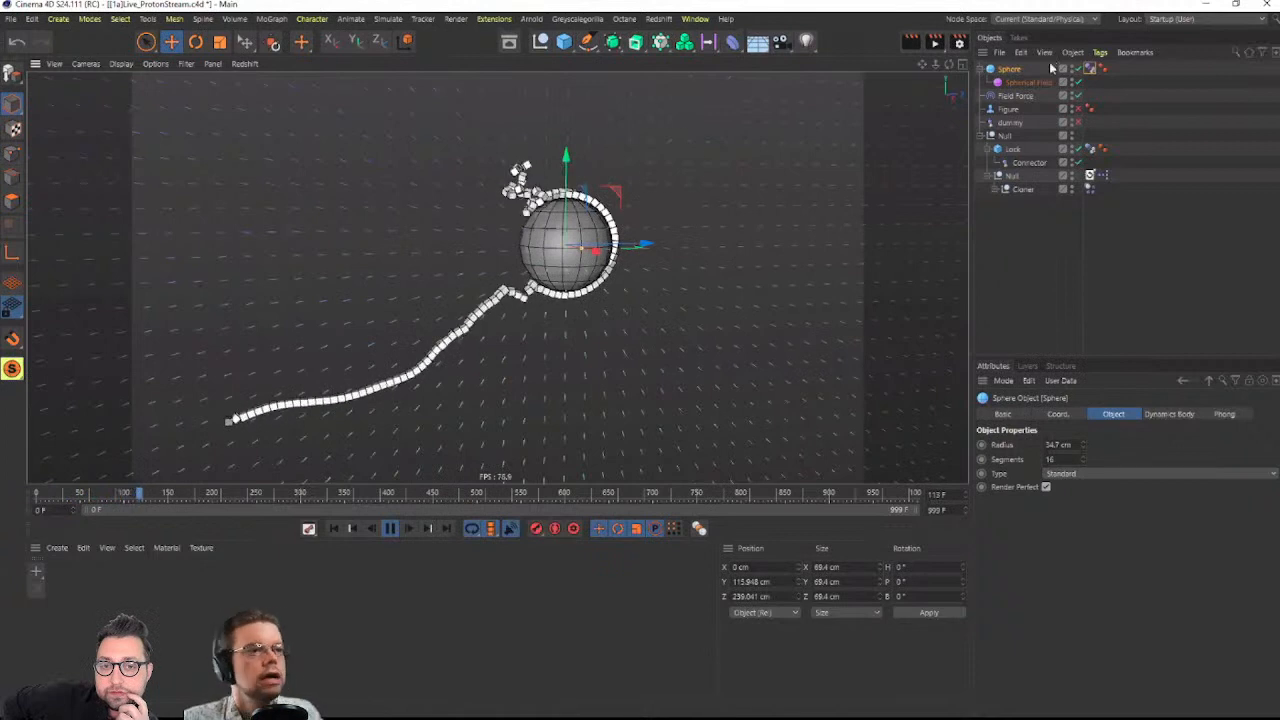
Set the Field Force's strength to 40 and restart the simulation from the first frame
left_click(1016, 95)
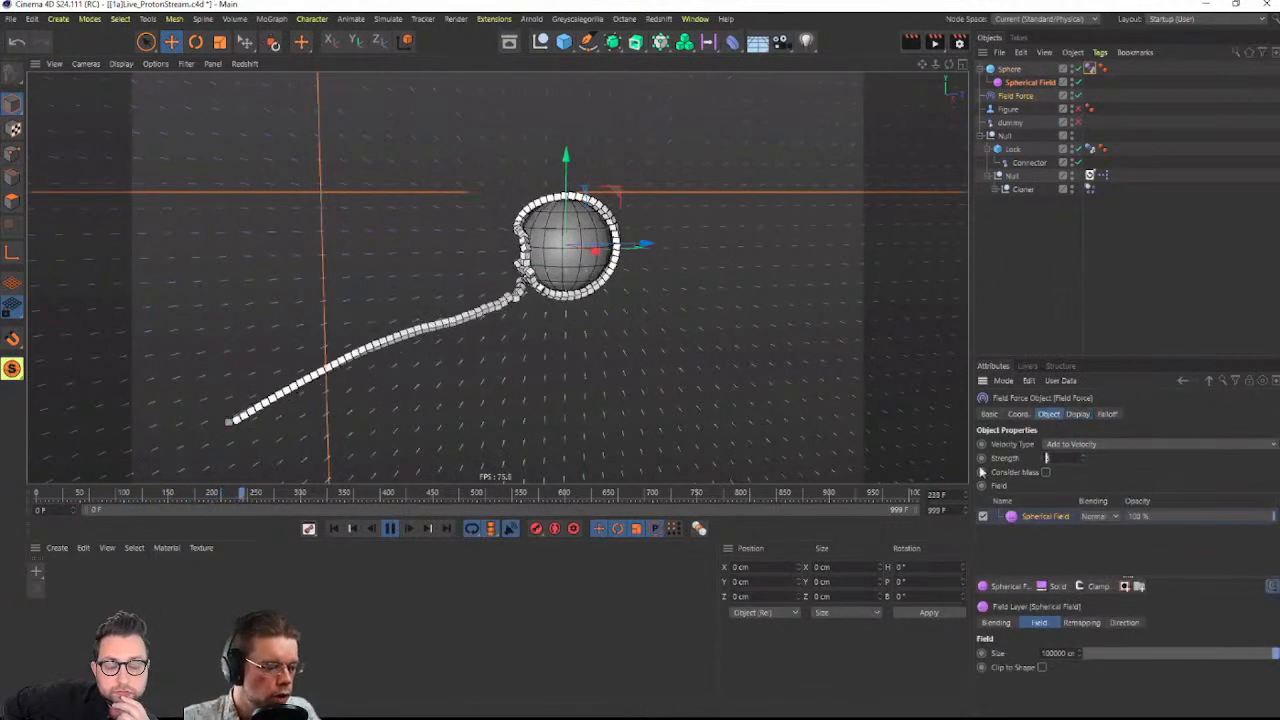
type("40")
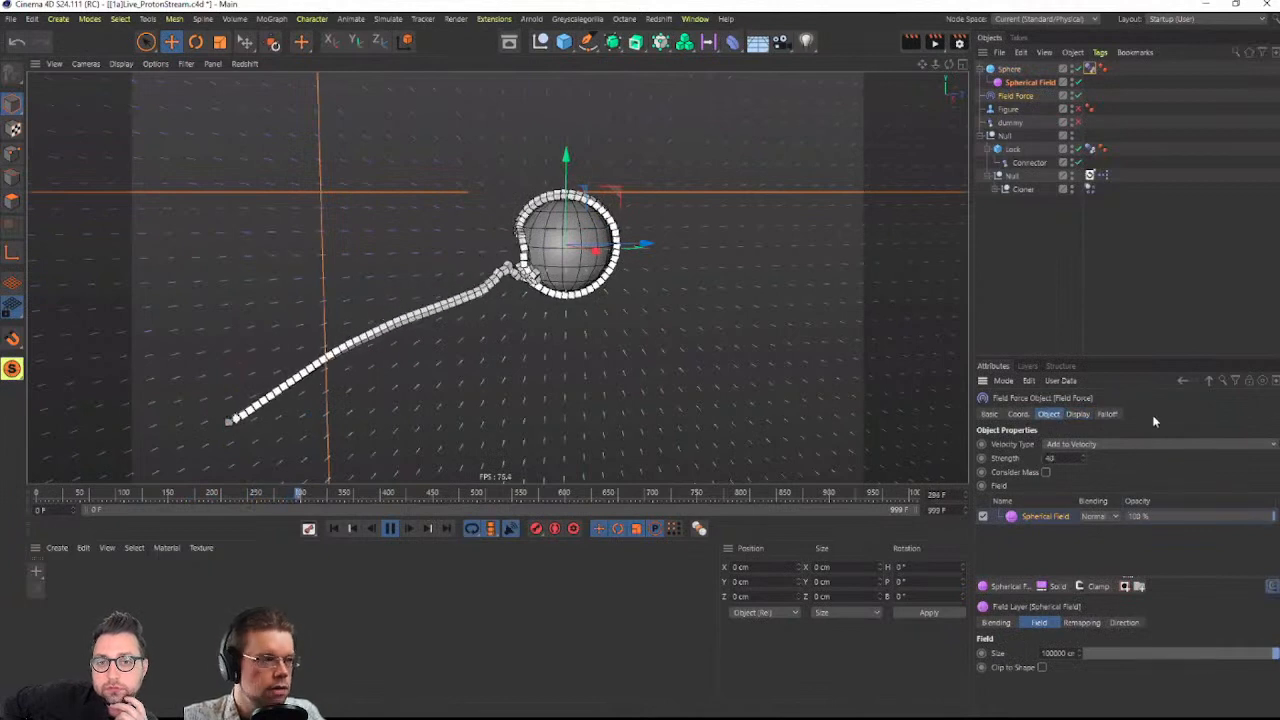
key("Return")
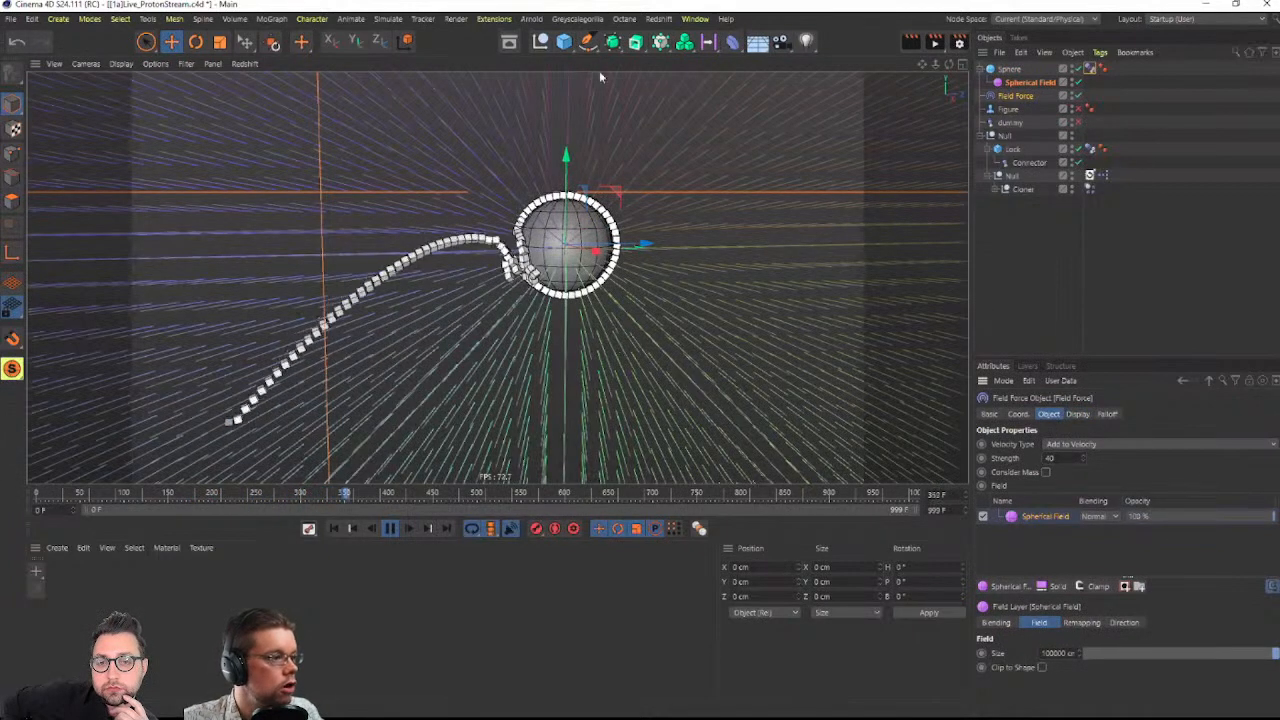
left_click(334, 528)
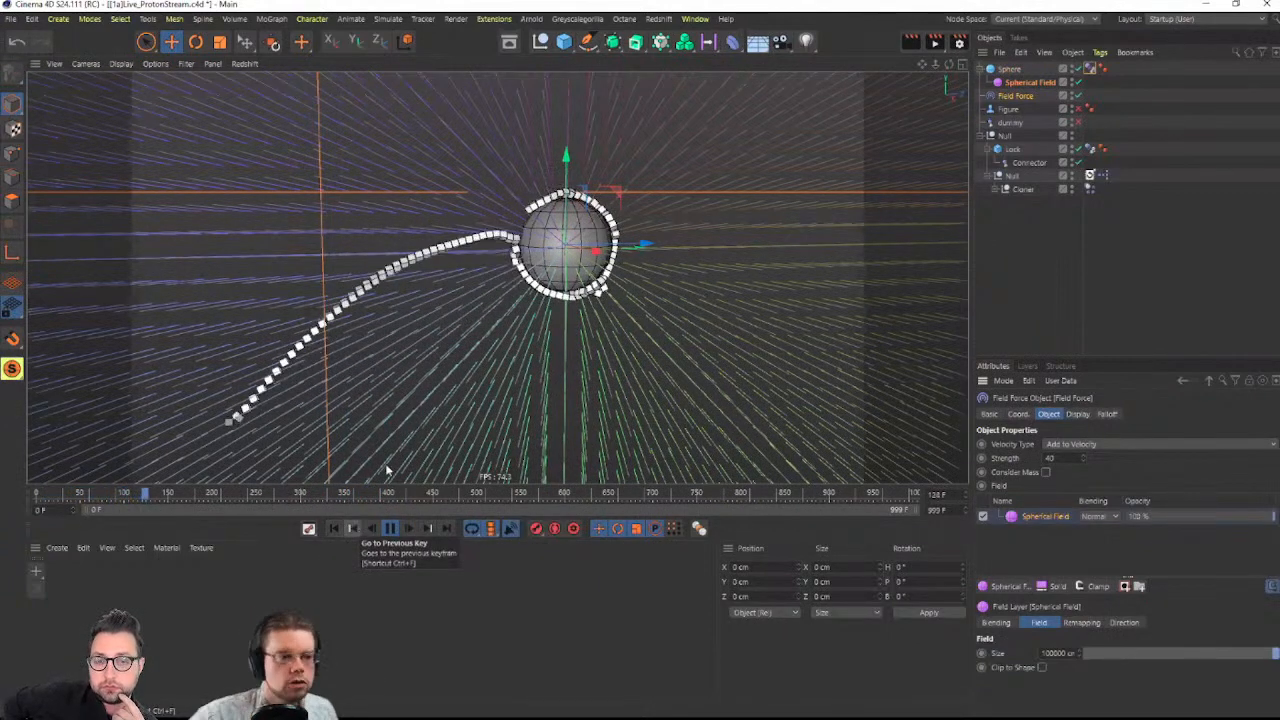
Set the aerodynamic drag in the Cloner's Dynamics Body tag to 20% and restart the simulation from the first frame
left_click(996, 189)
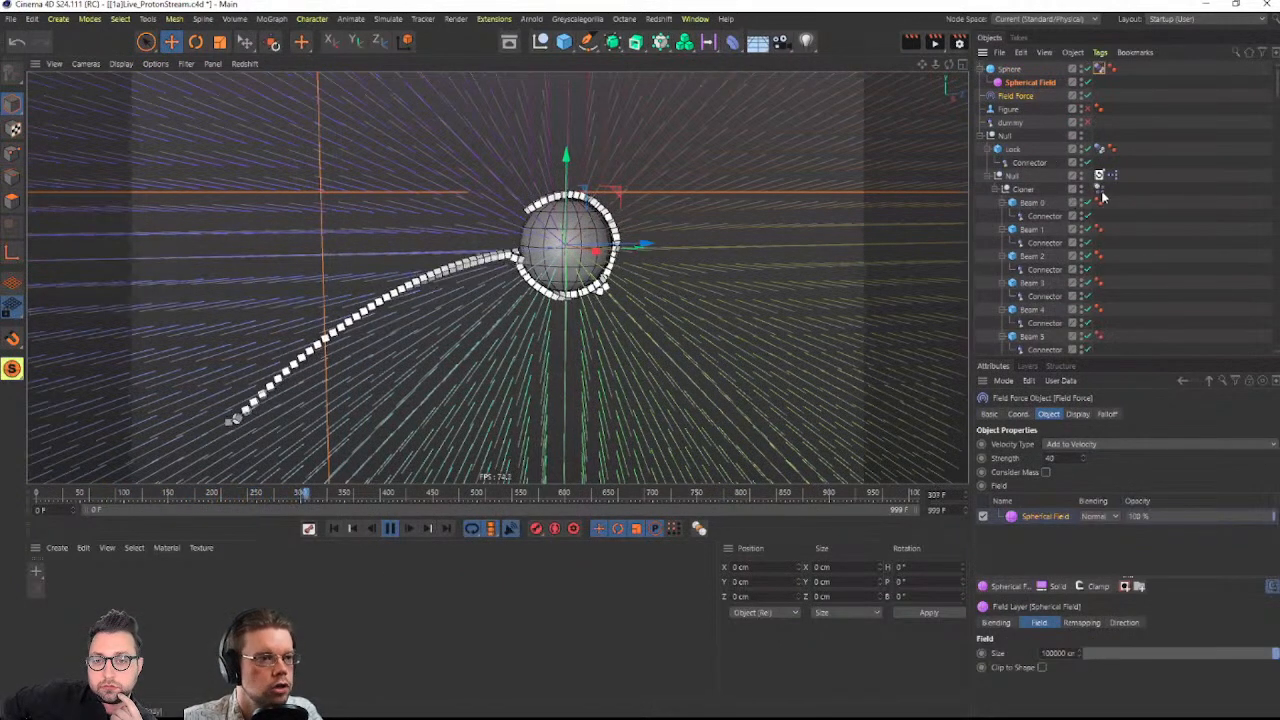
left_click(1099, 189)
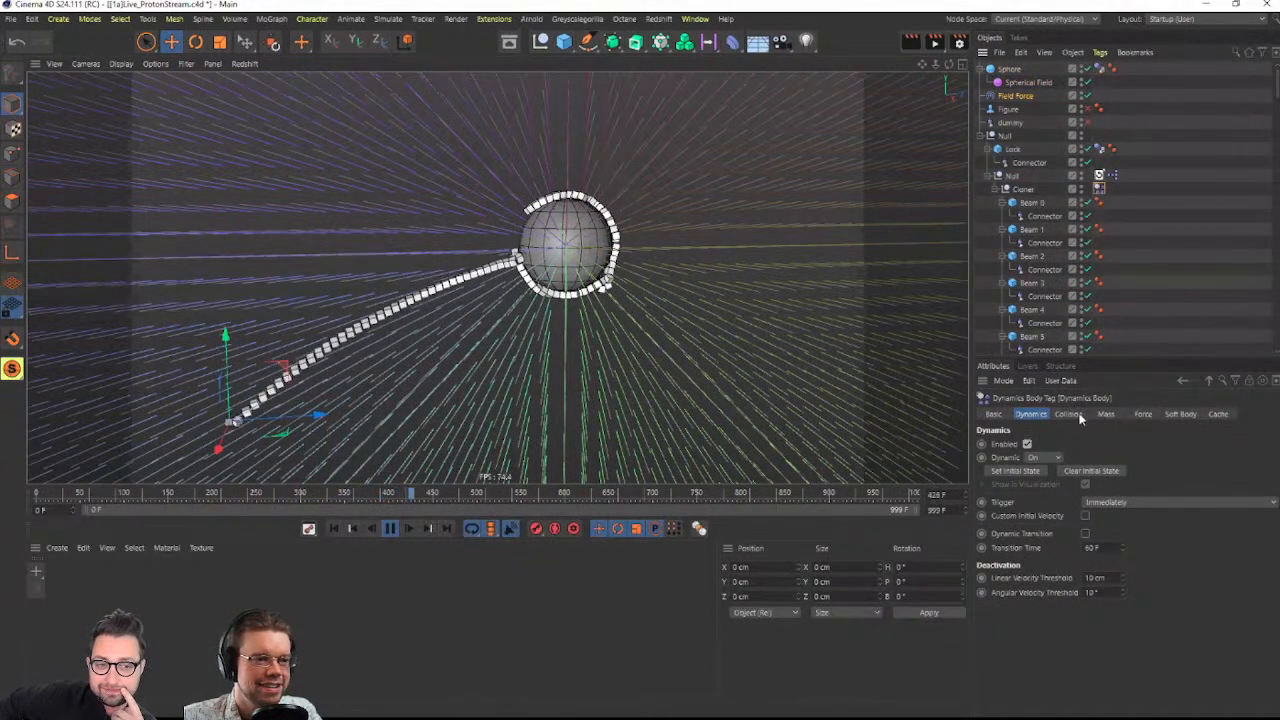
left_click(1074, 415)
left_click(1106, 414)
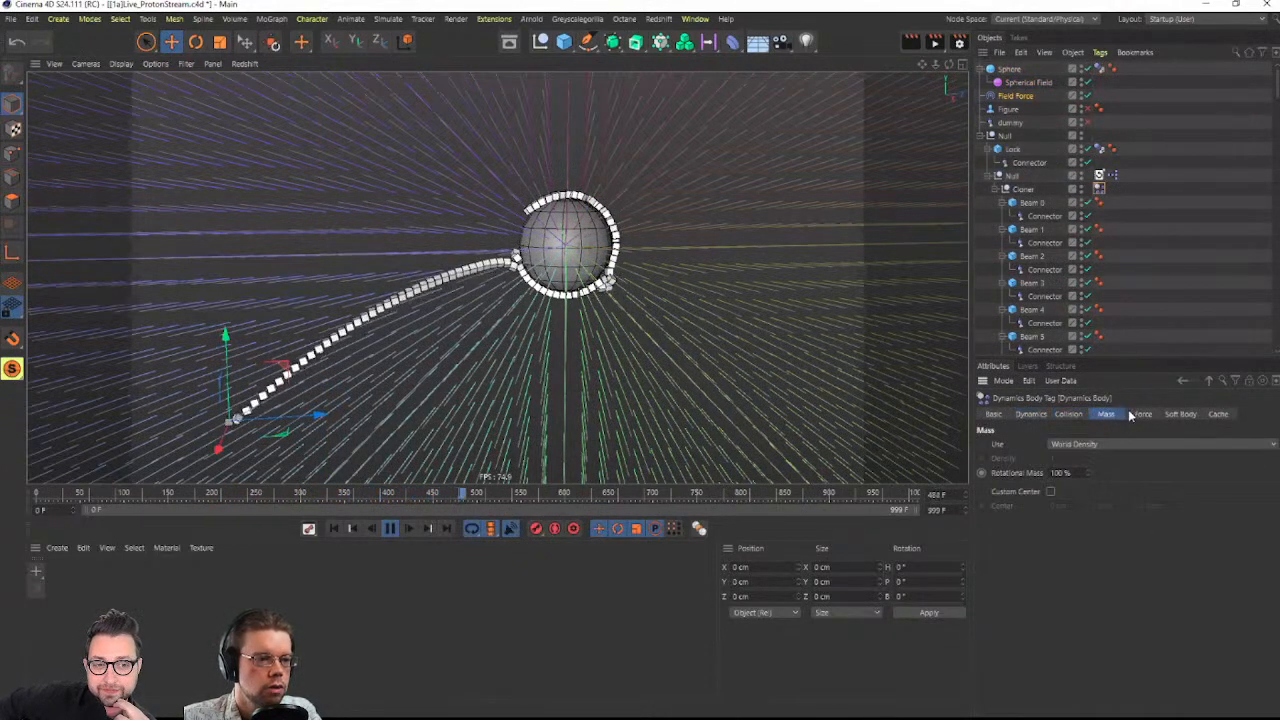
left_click(1140, 414)
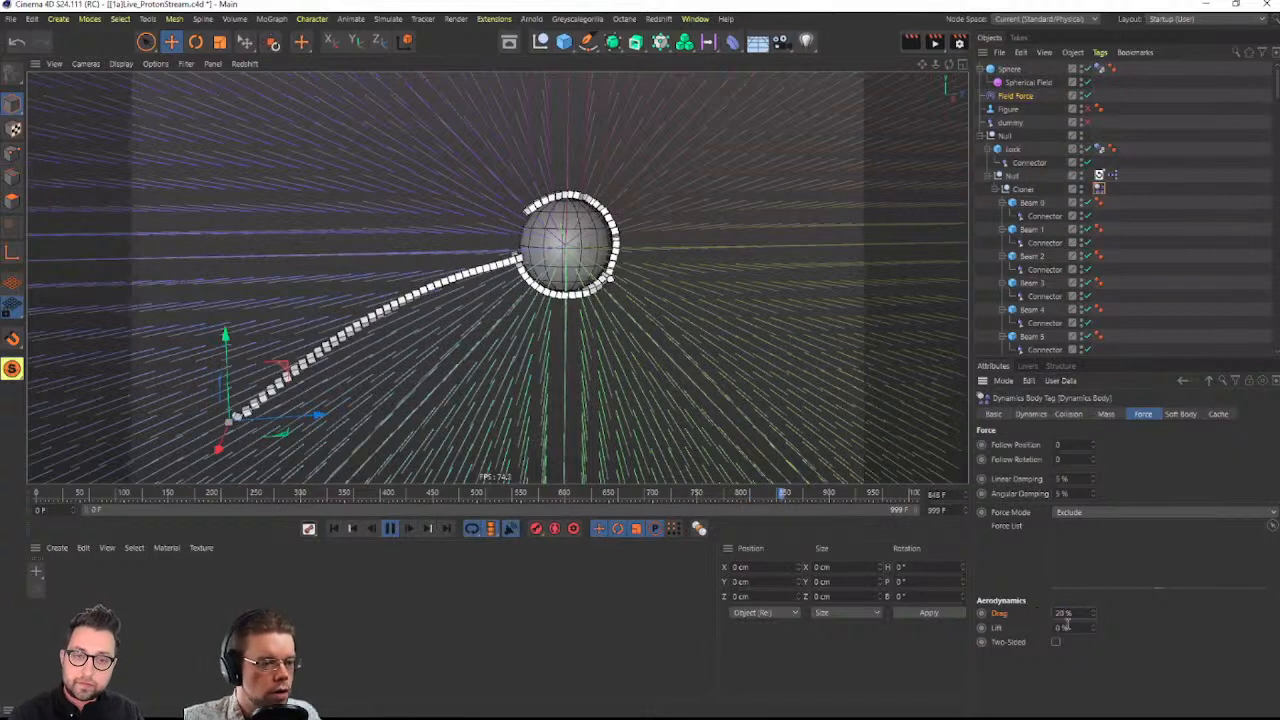
left_click(334, 529)
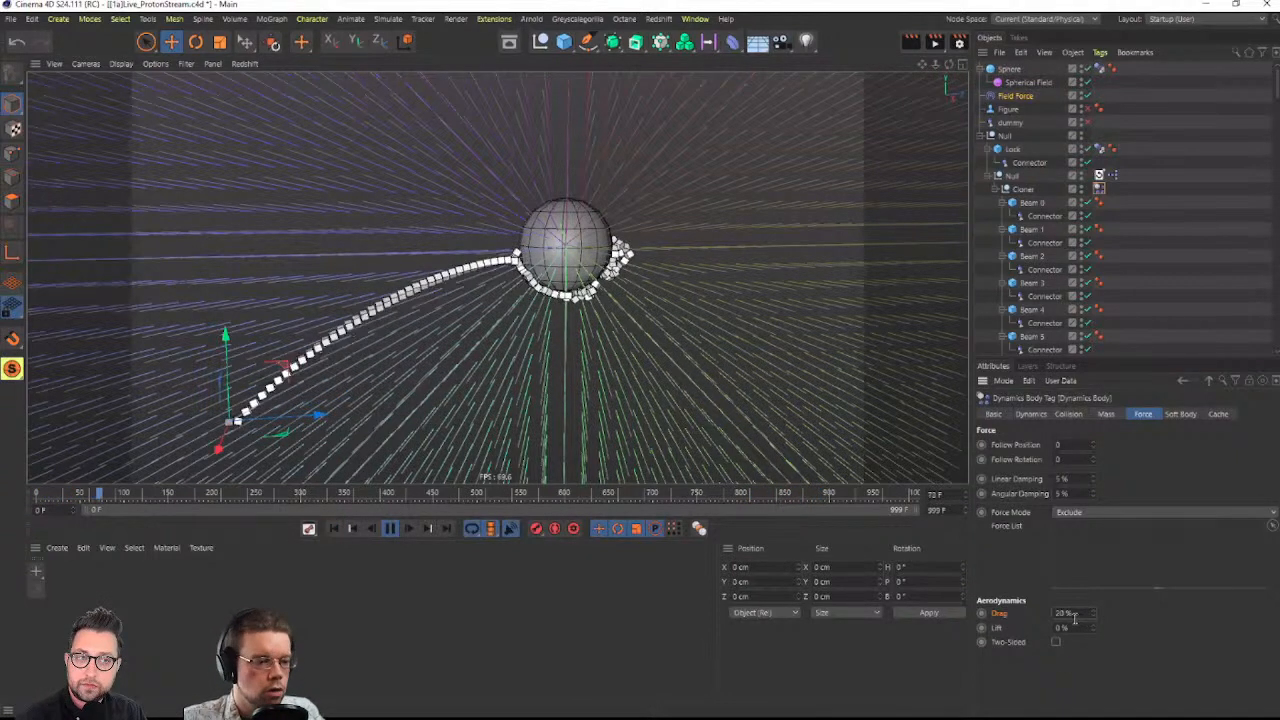
Try 80% aerodynamic drag on the beam from the first frame, and return it to 20% for a comparison run
left_click(334, 529)
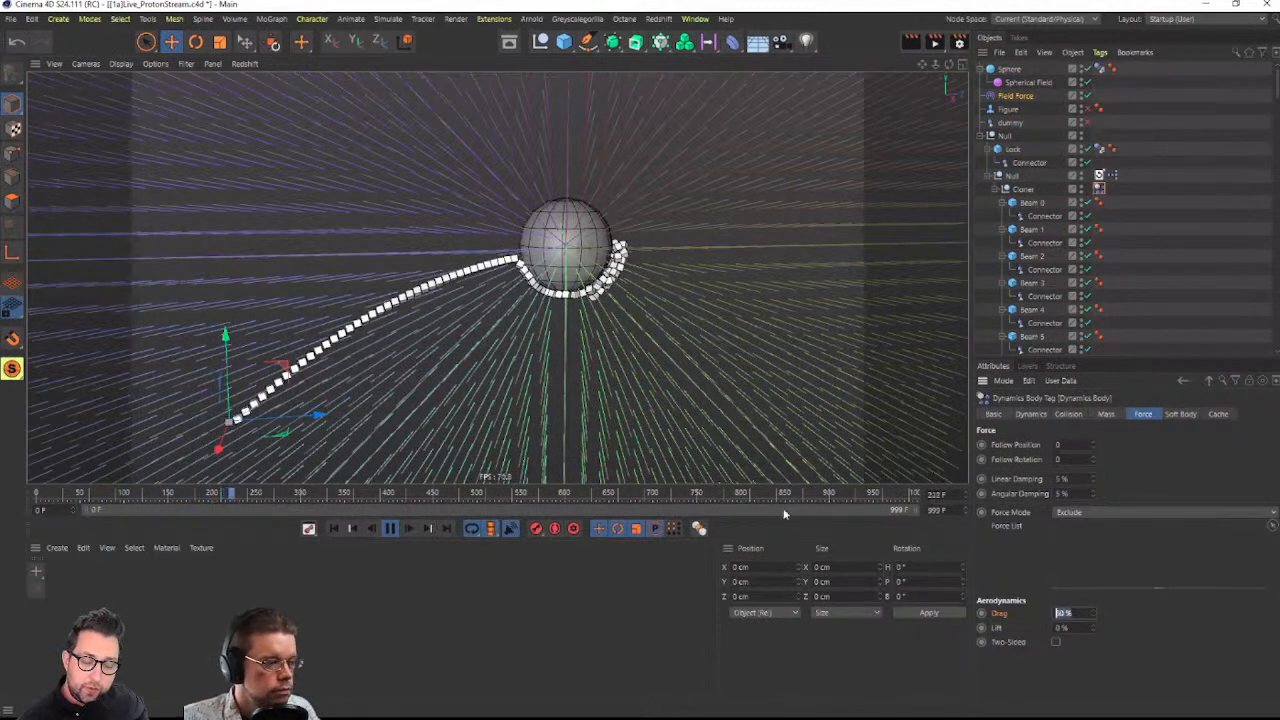
left_click(333, 529)
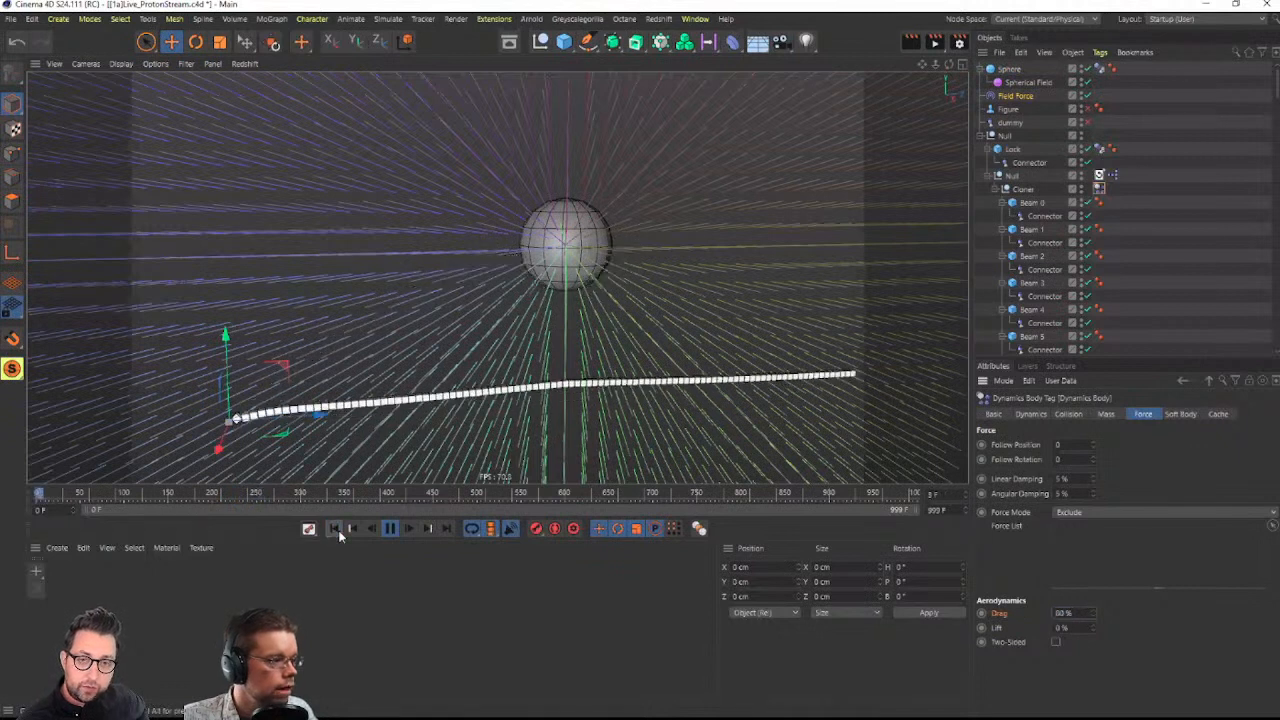
left_click(392, 531)
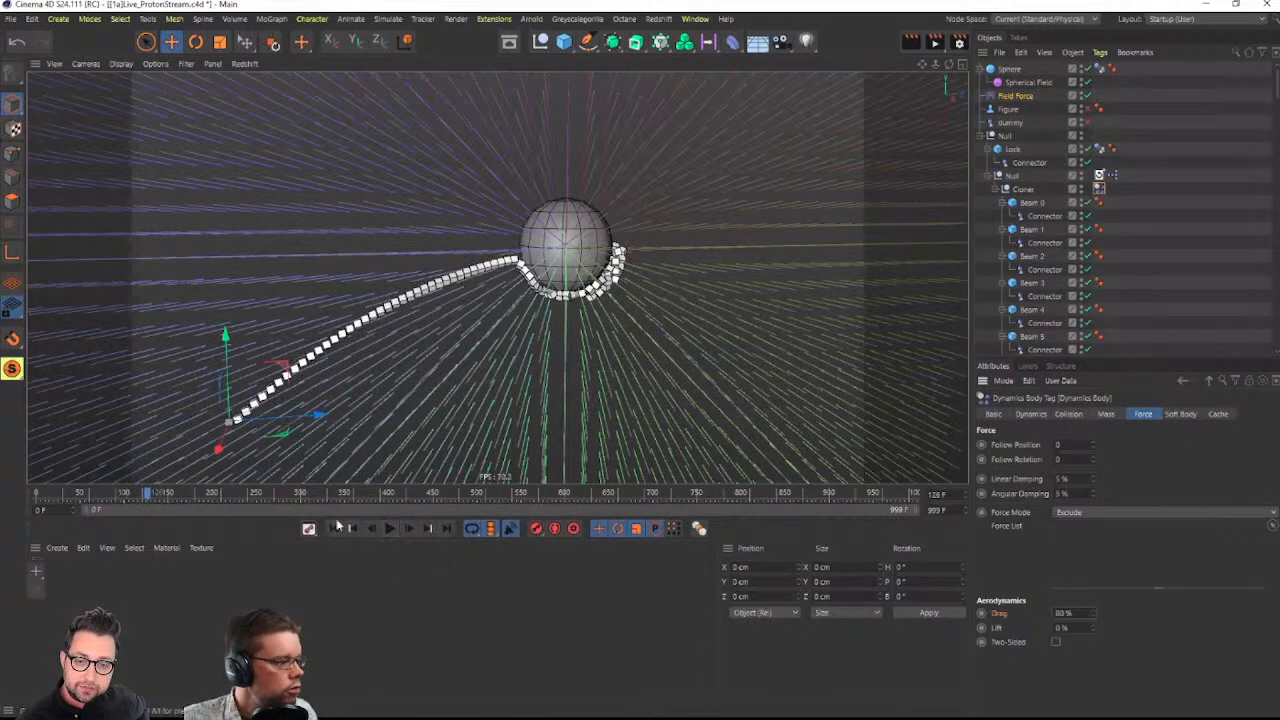
left_click(336, 529)
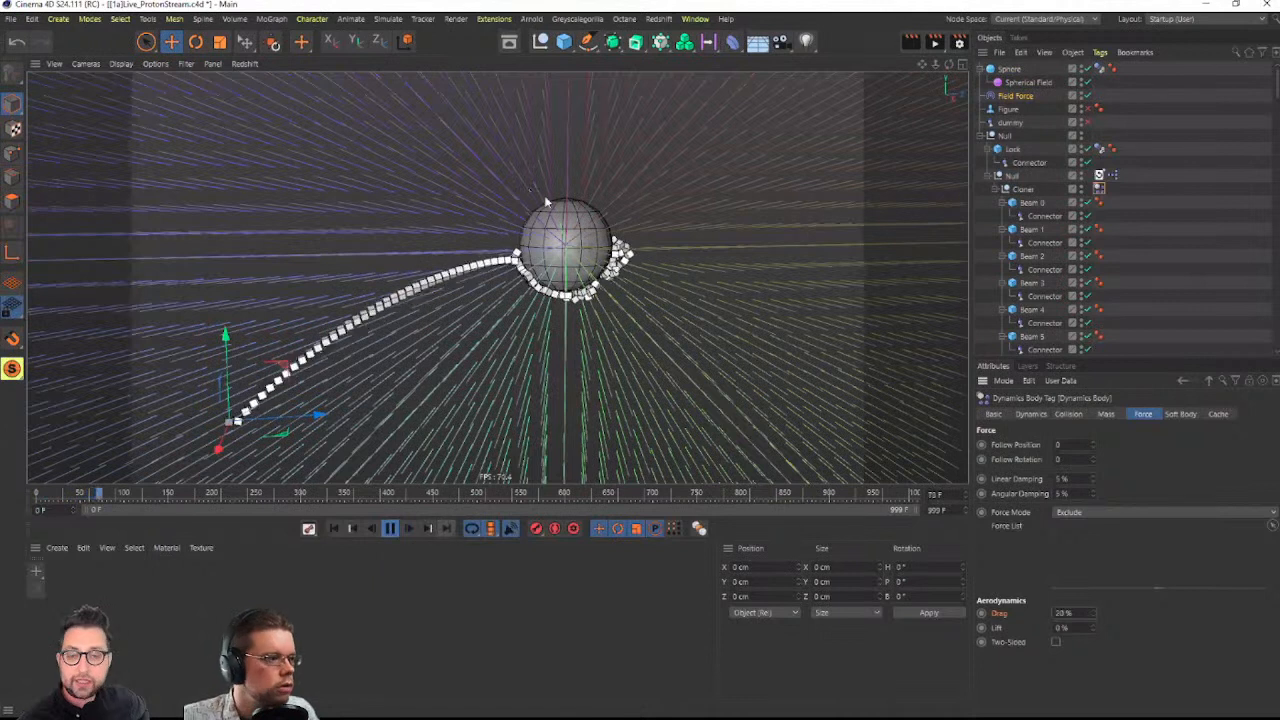
Add a Vibrate tag to the Sphere and enable its position vibration
left_click(1008, 68)
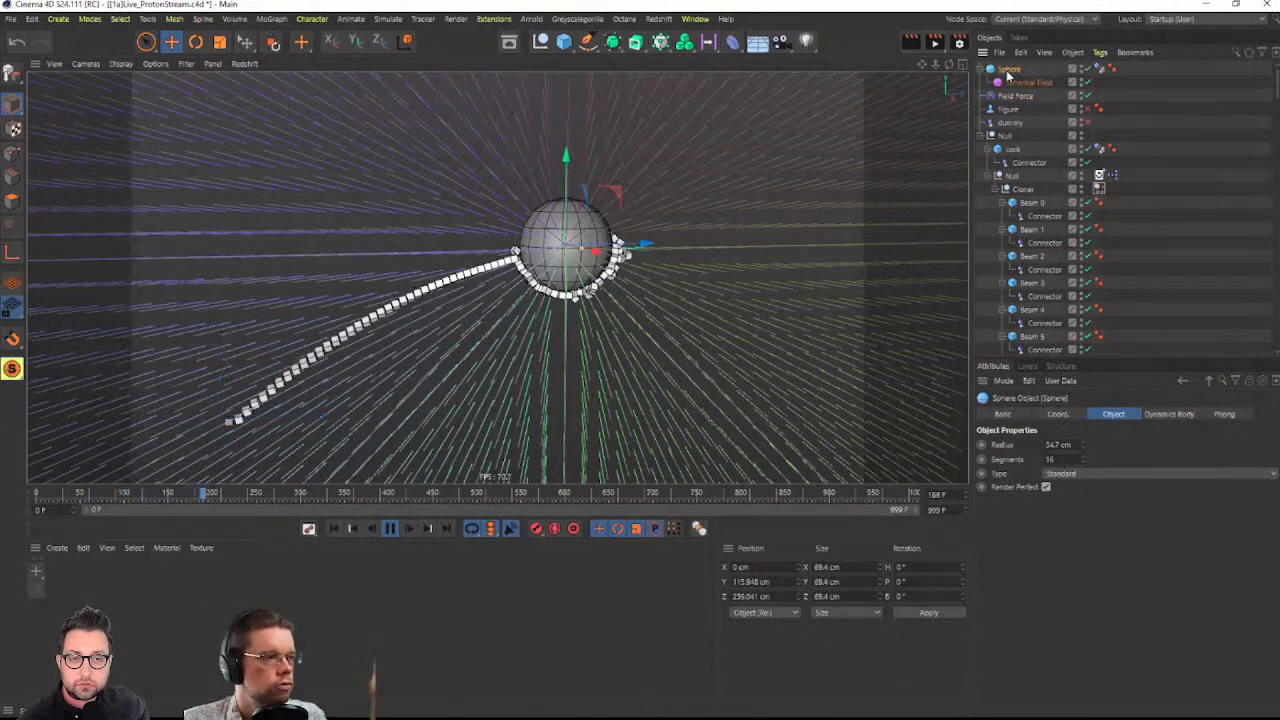
right_click(1006, 74)
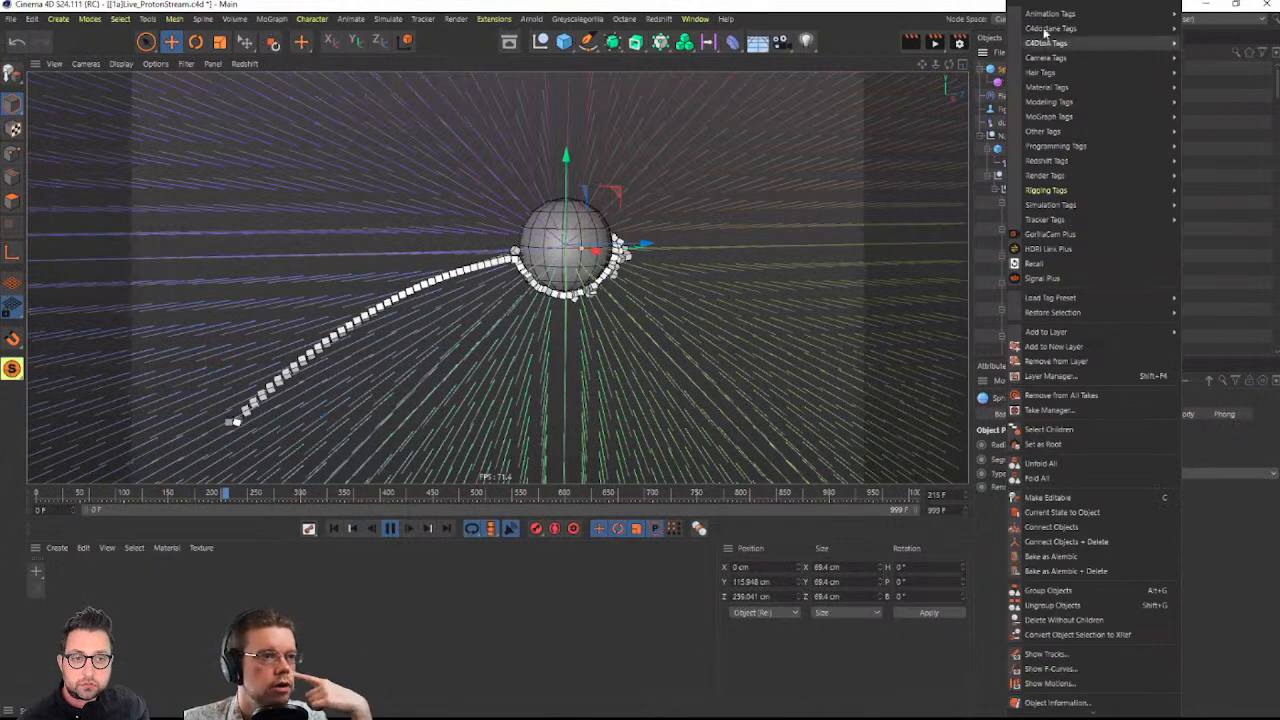
mouse_move(1048, 14)
left_click(1208, 73)
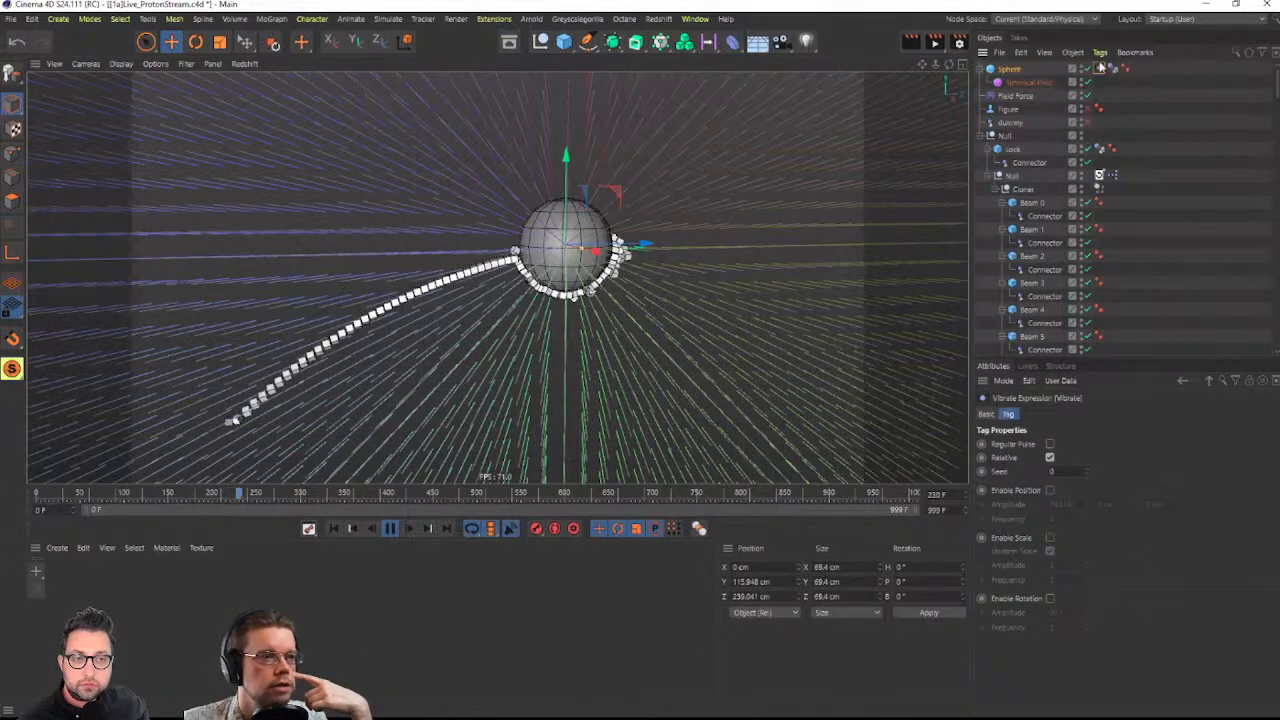
left_click(1049, 490)
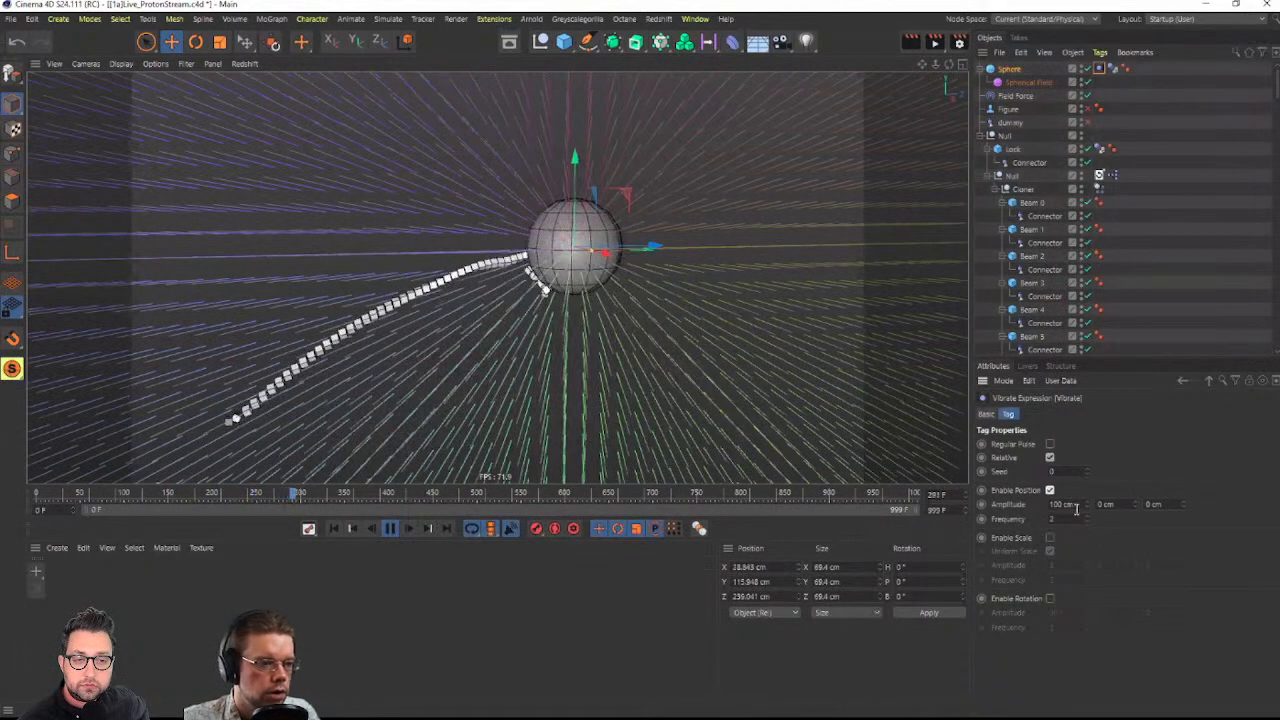
Set the Vibrate tag's position amplitude to 555 cm on all three axes
left_click_drag(1048, 505, 1184, 474)
type("555555555")
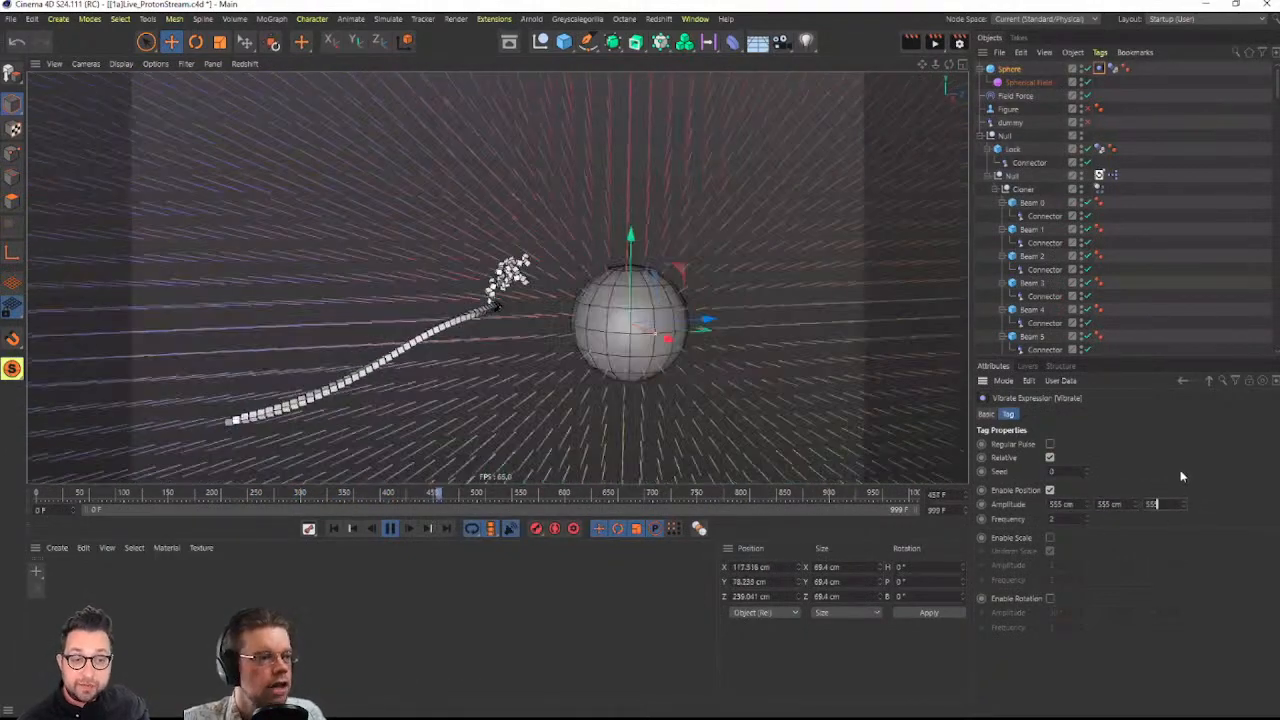
key("Return")
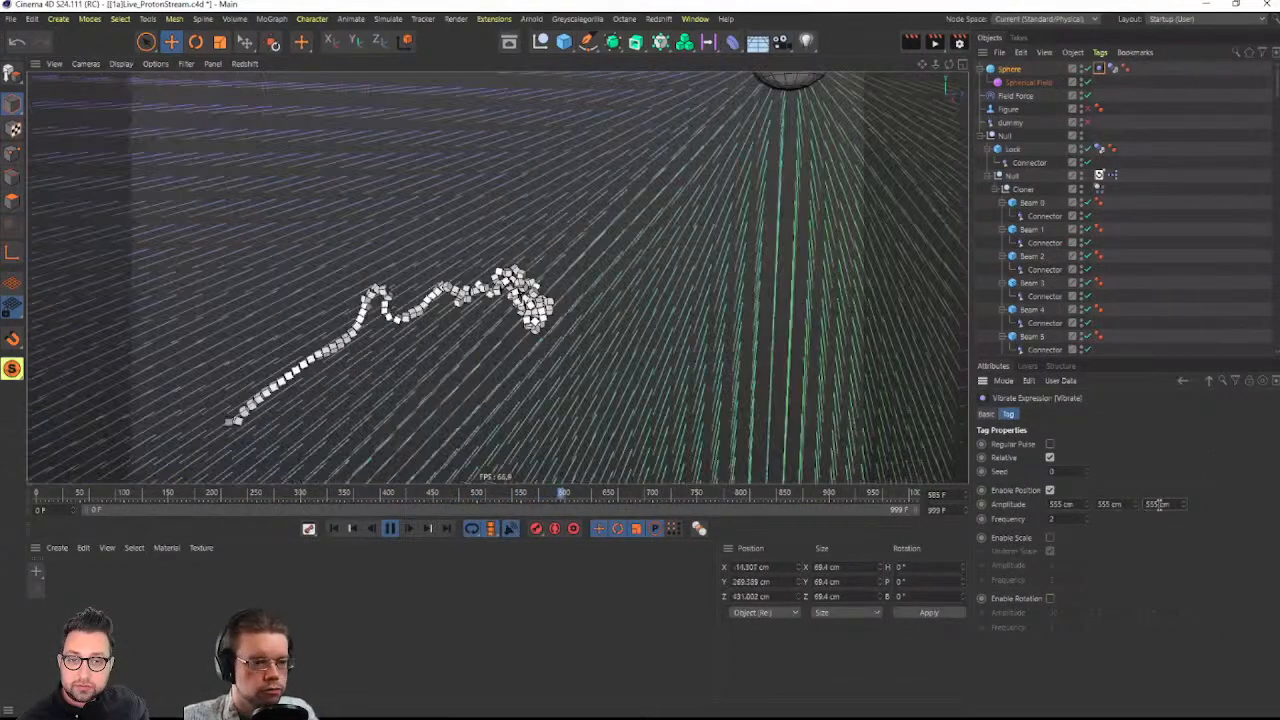
Set the Vibrate tag's position amplitude to 333 cm on all three axes
left_click_drag(1170, 504, 1069, 504)
type("333")
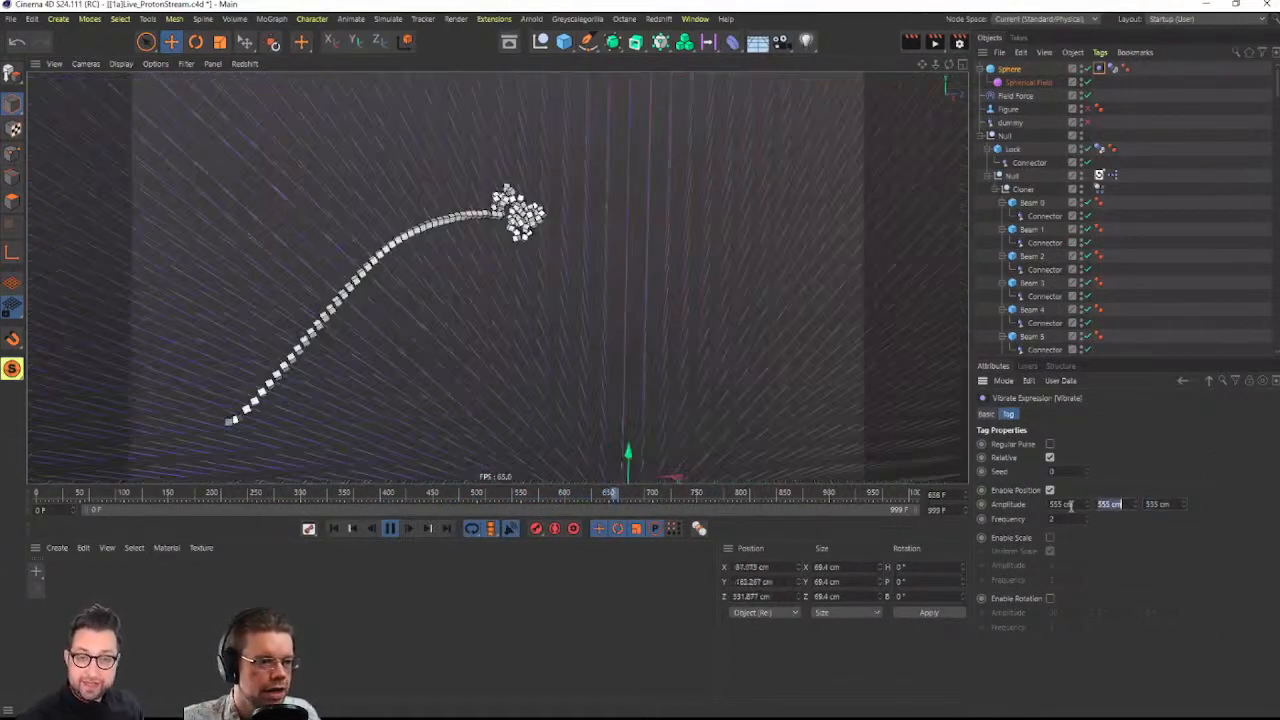
type("333")
double_click(1065, 504)
type("333")
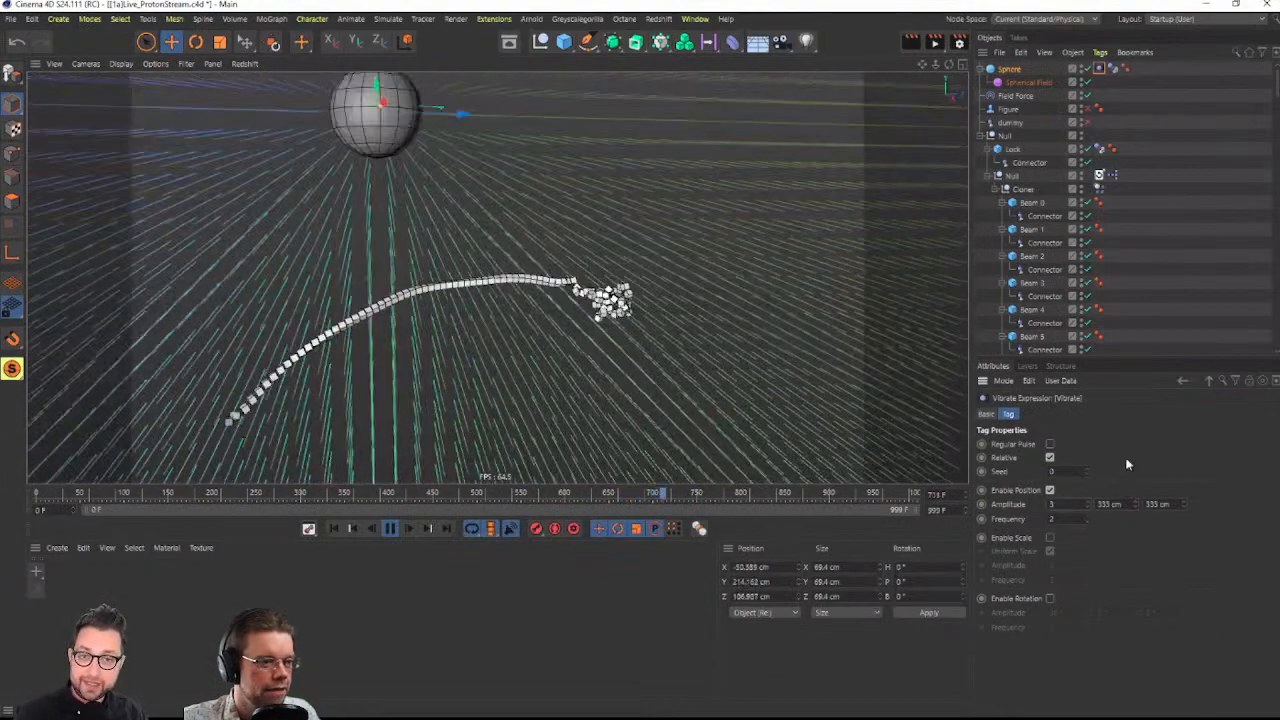
key("Return")
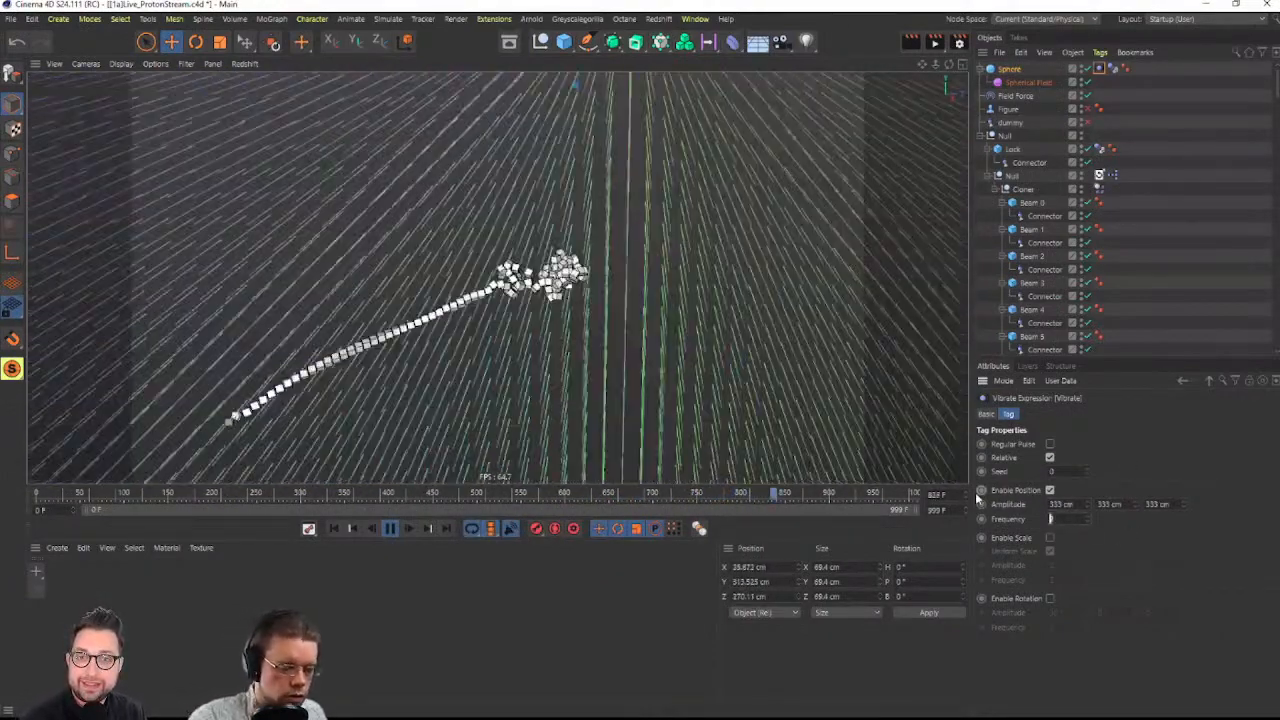
Set the Vibrate tag's position frequency to 0.2 and its seed to 2
type("0.2")
key("Return")
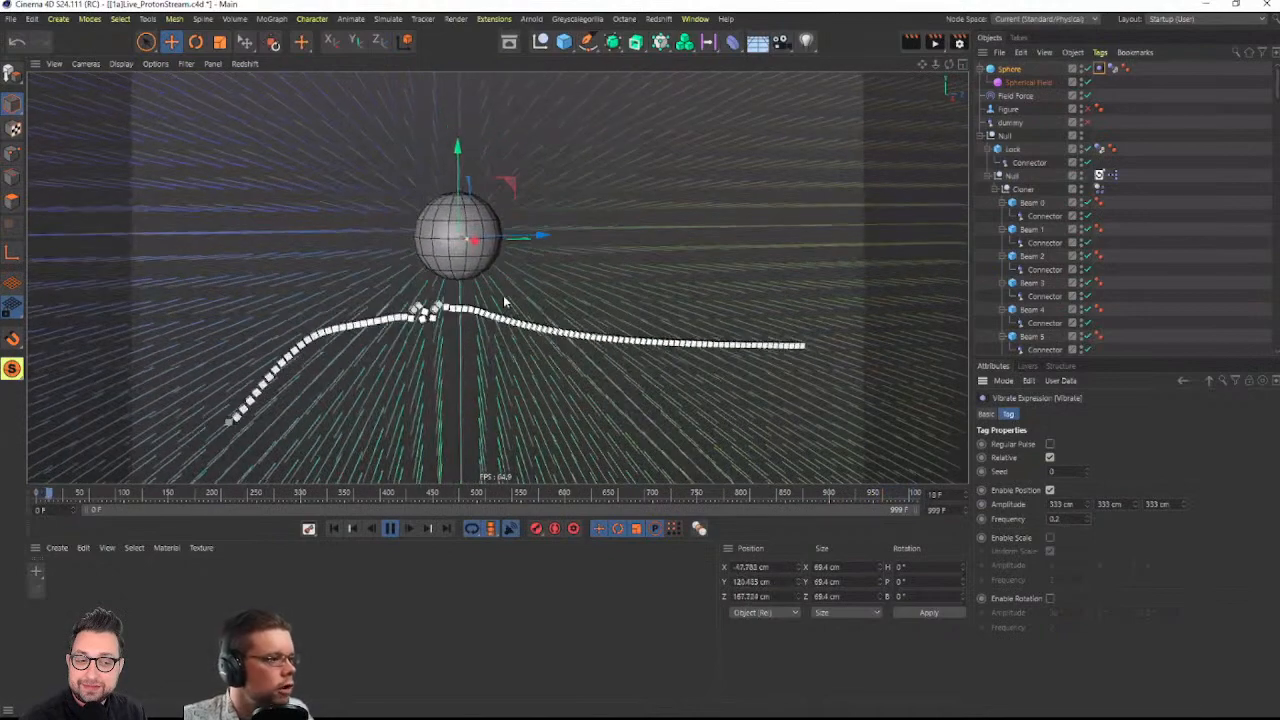
left_click_drag(1063, 471, 1023, 474)
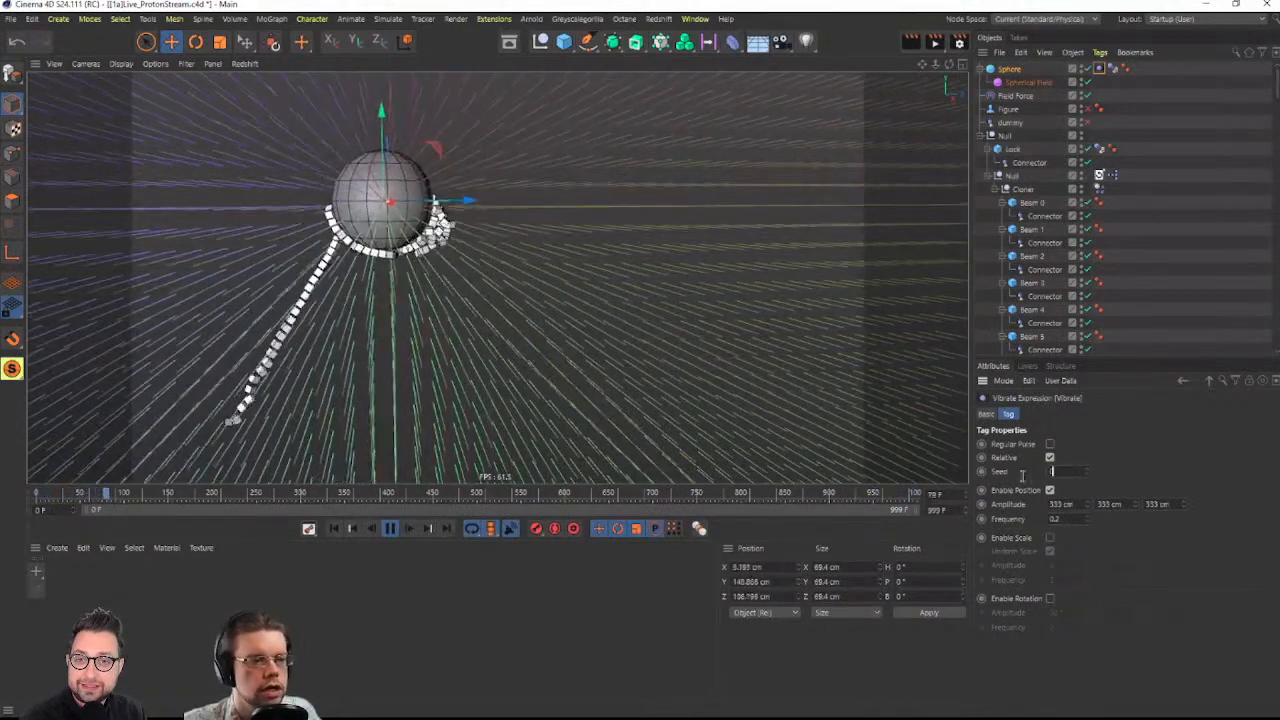
type("2")
key("Return")
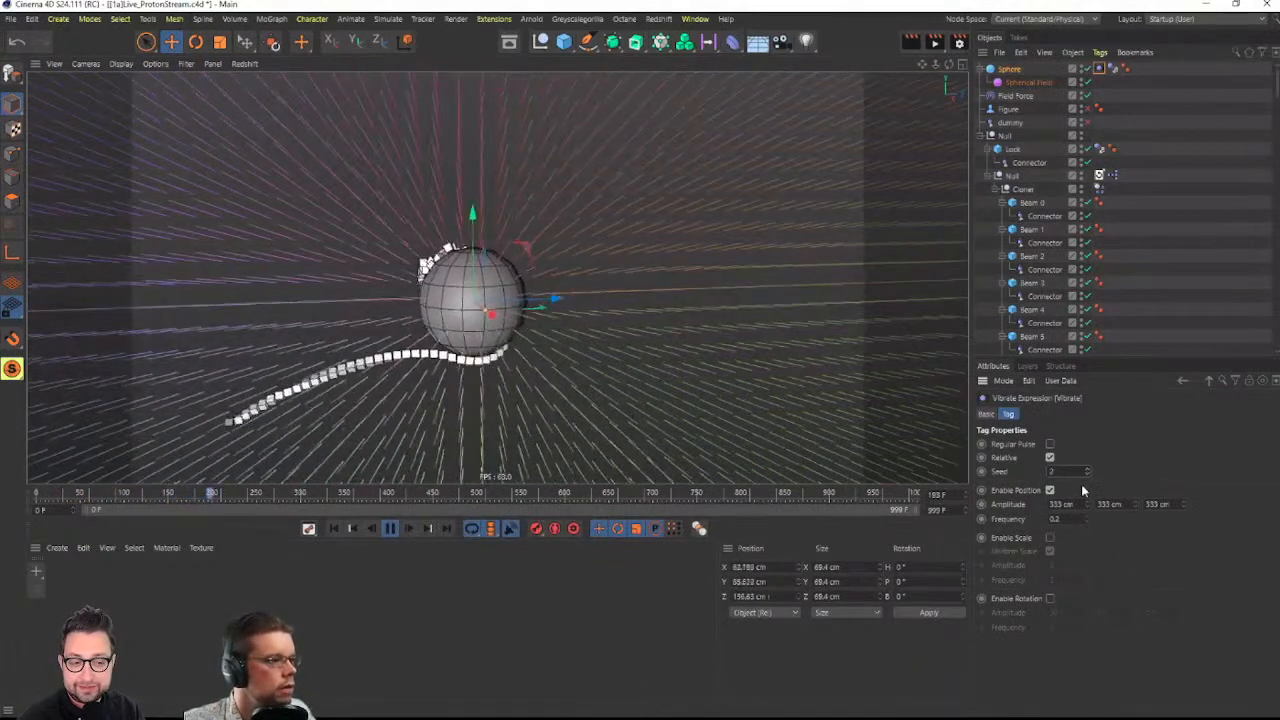
Enable rotation vibration on the Sphere with an amplitude of 90° on all three axes and a frequency of 0.2
left_click(1049, 598)
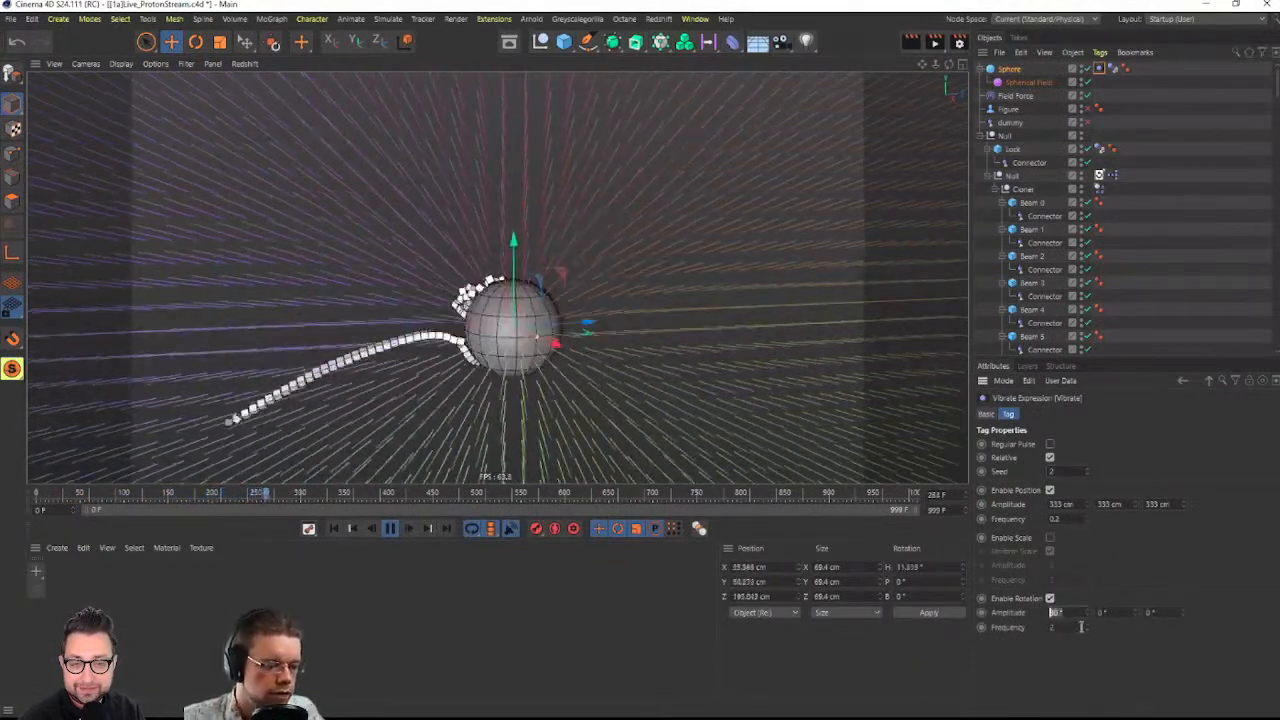
left_click_drag(1058, 612, 916, 619)
type("90")
key("Tab")
type("90")
key("Tab")
type("90")
type("0.2")
key("Return")
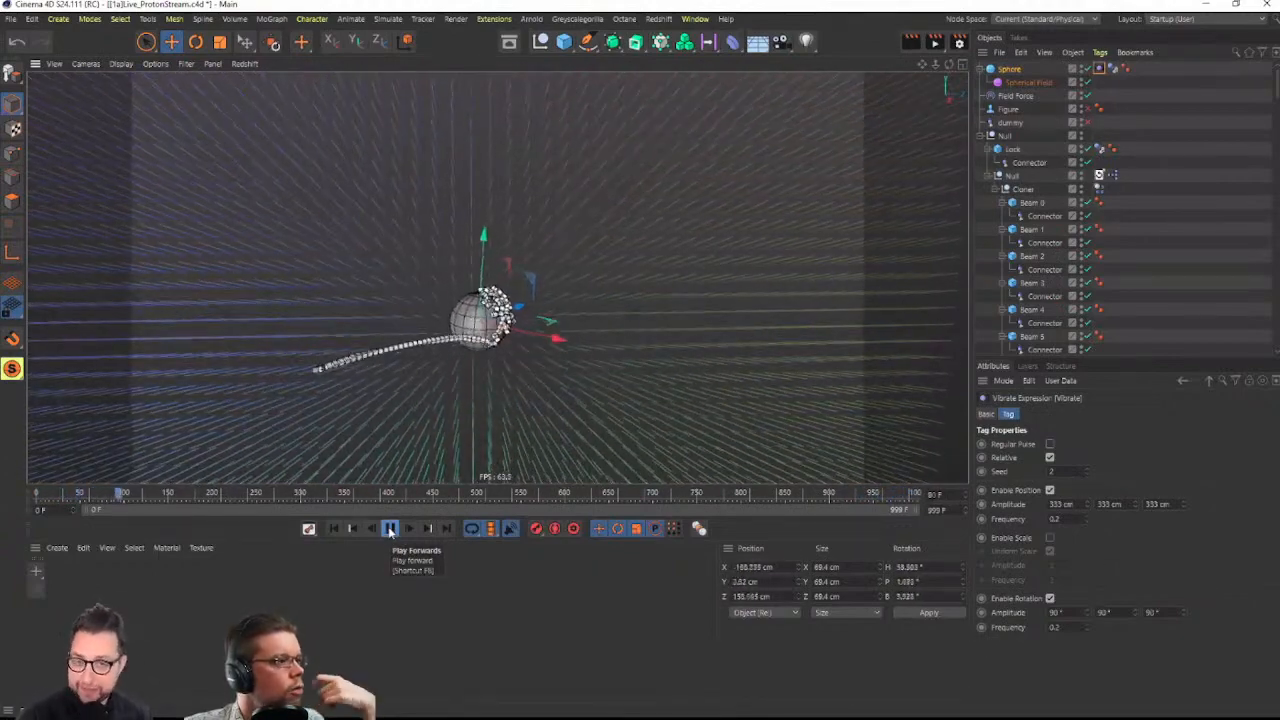
Replay the simulation from the first frame and examine how the beam follows the vibrating Sphere
left_click(390, 531)
left_click(334, 527)
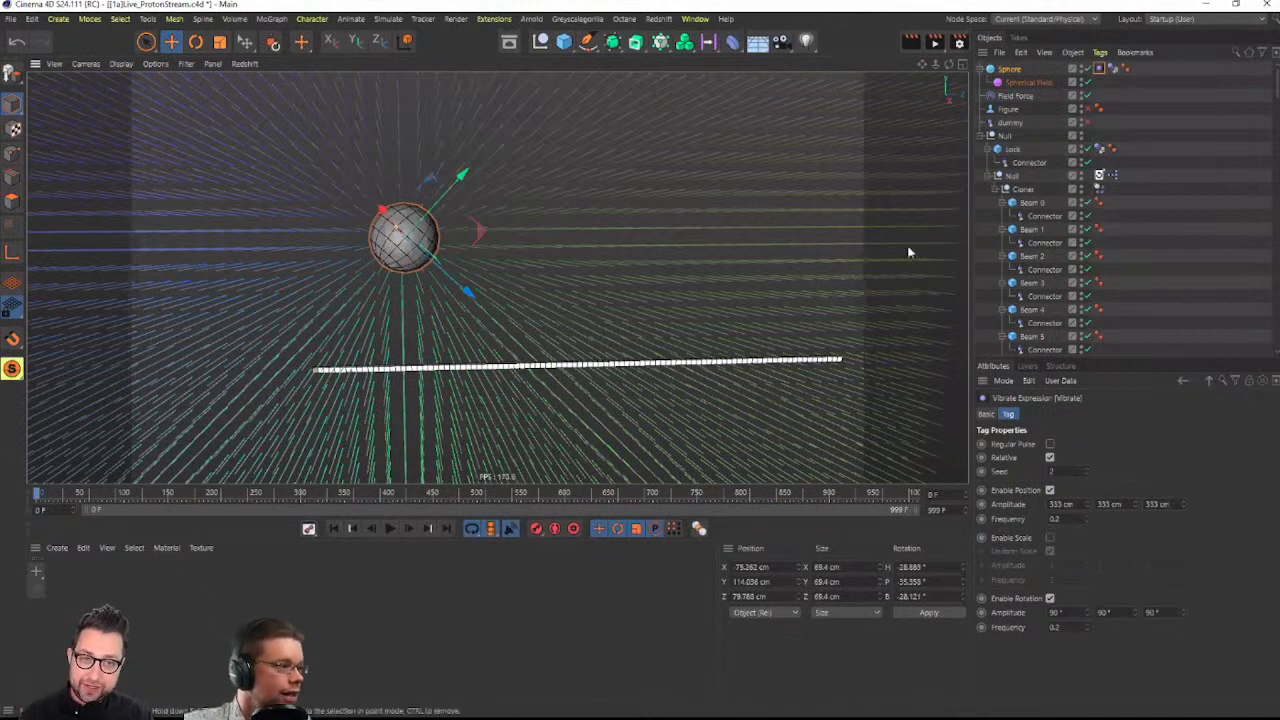
left_click(1004, 74)
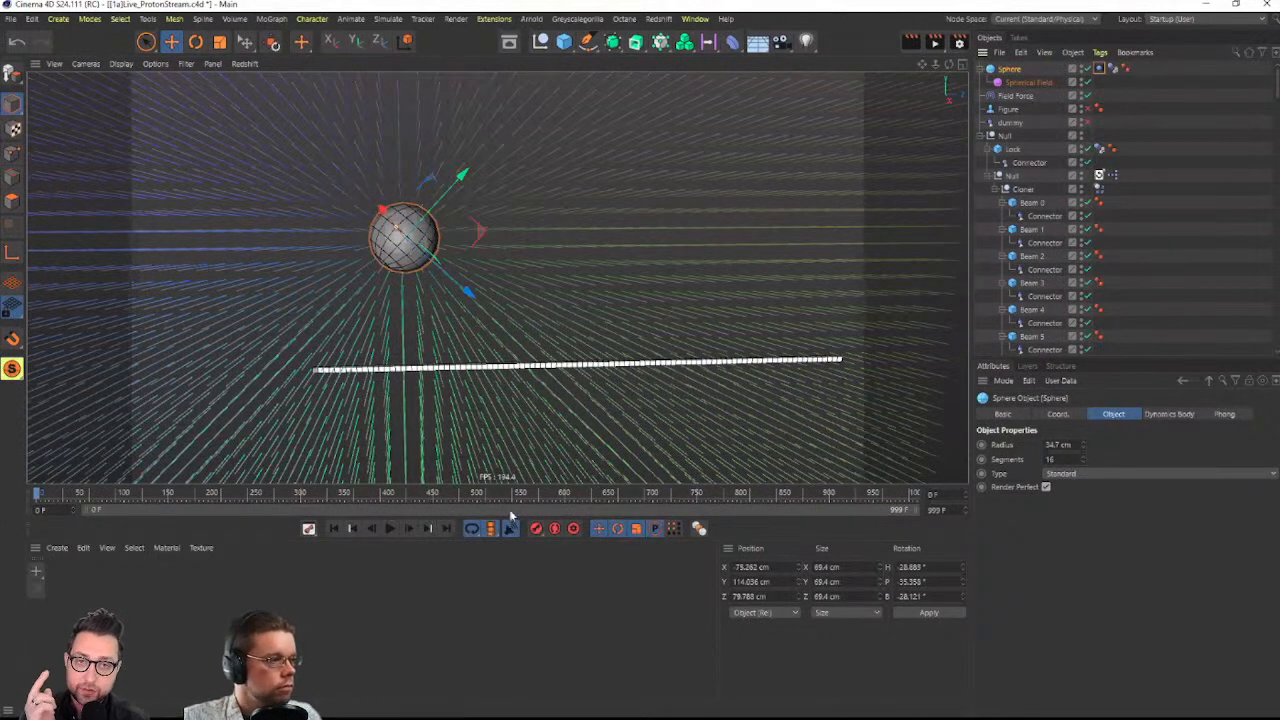
left_click(390, 529)
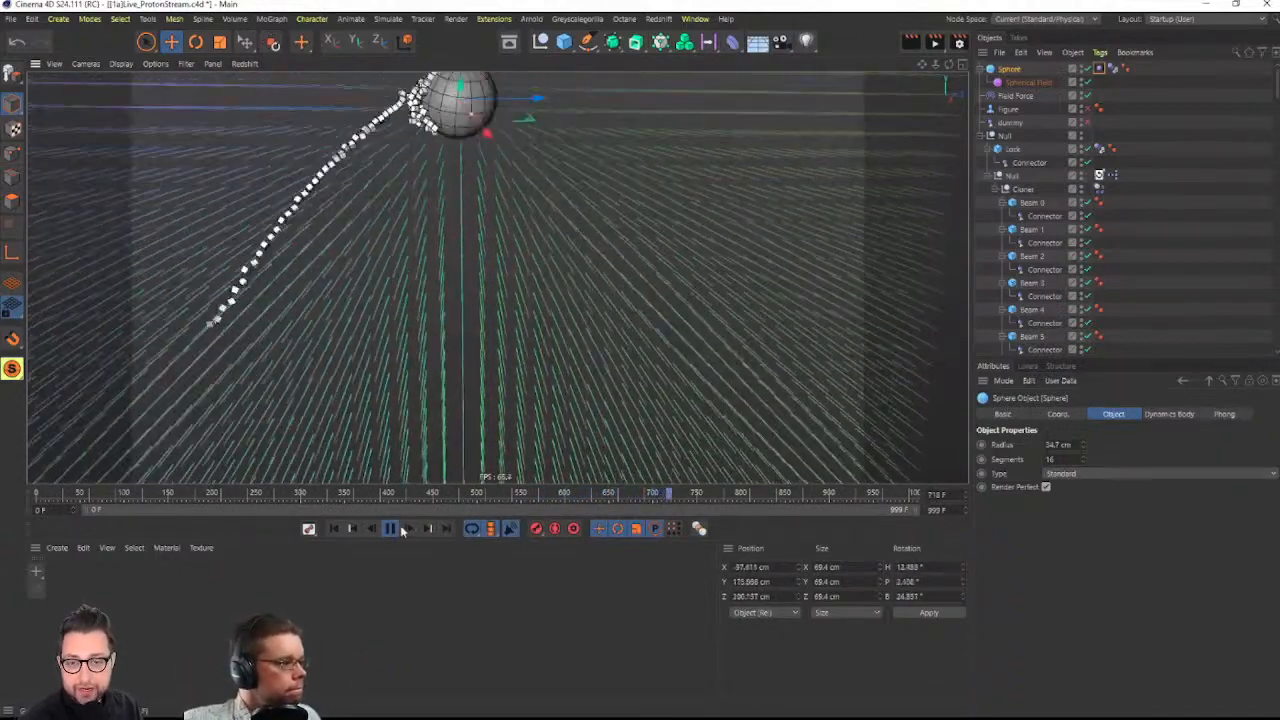
left_click(334, 528)
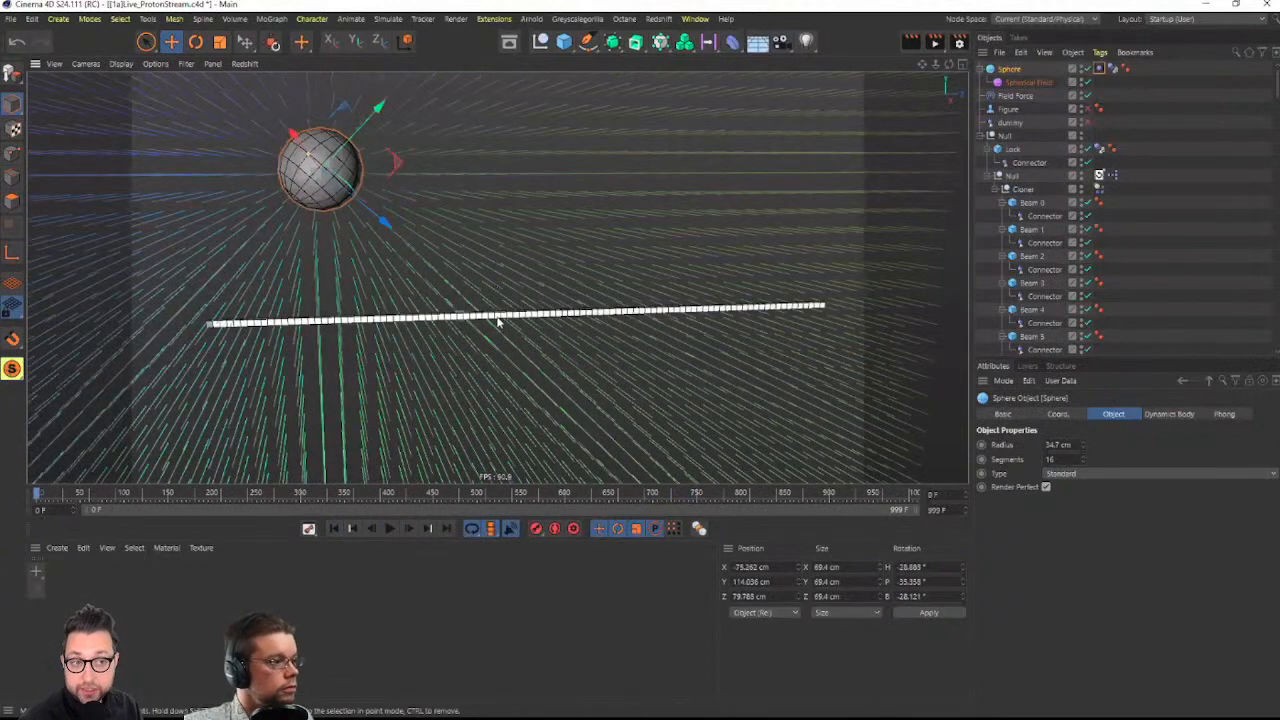
left_click_drag(494, 320, 590, 338, "alt")
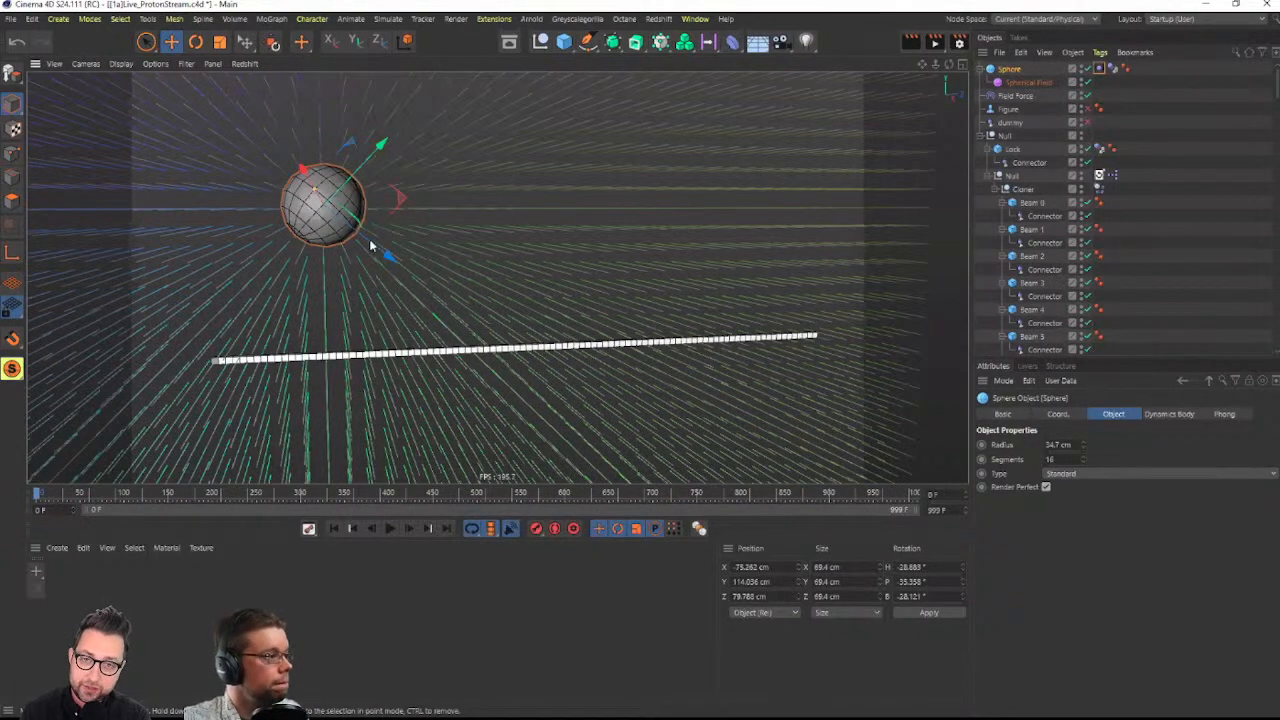
left_click_drag(370, 245, 451, 224, "alt")
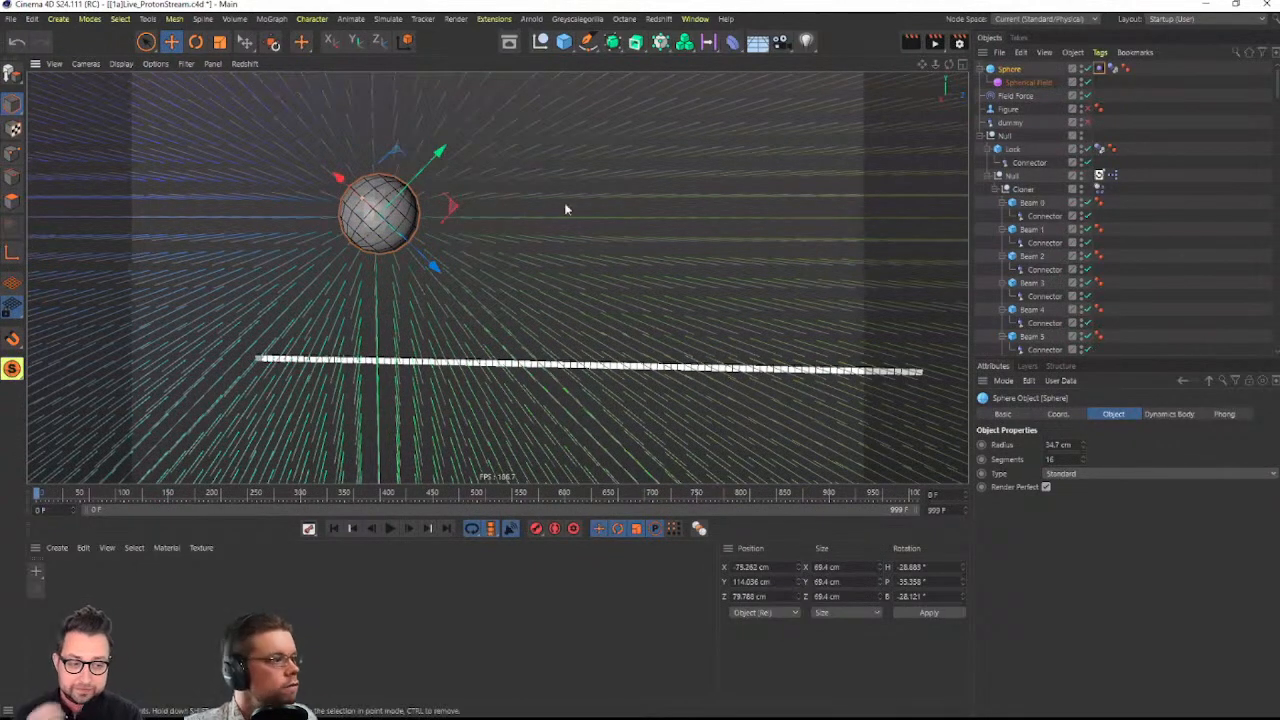
left_click_drag(566, 206, 530, 290, "alt")
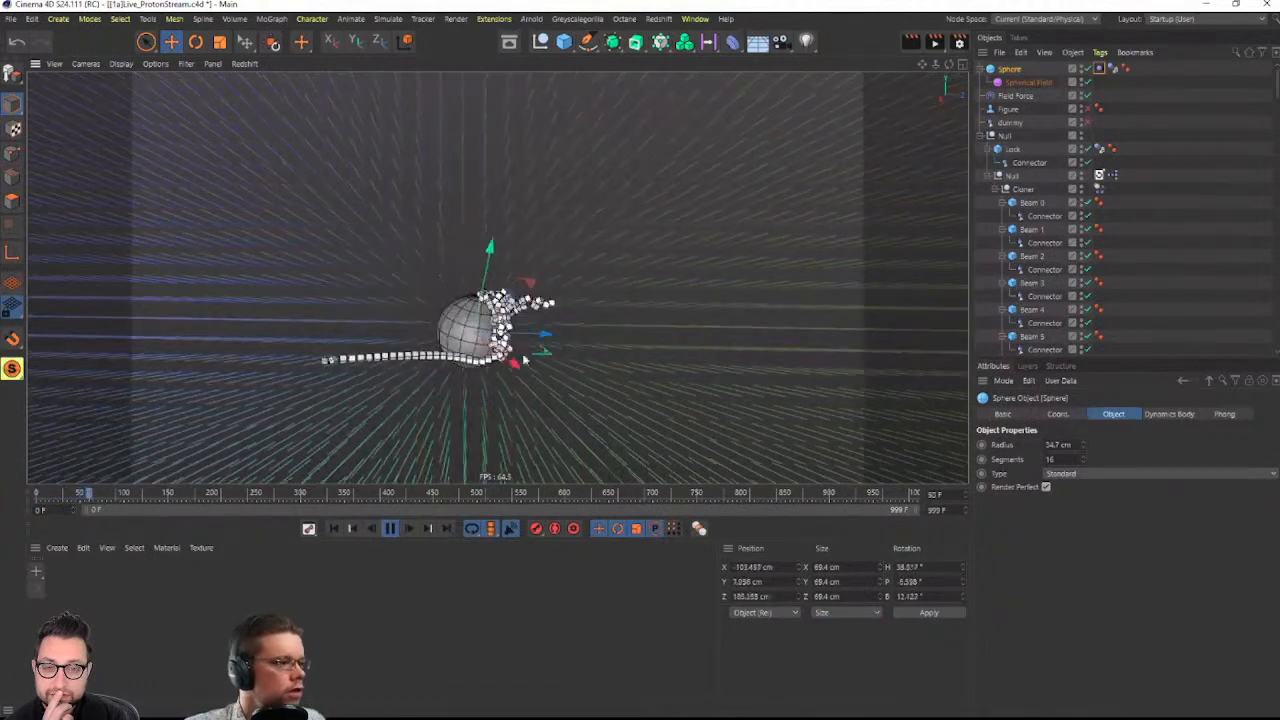
Try the Box collision shape in the Cloner's Dynamics Body tag, and switch the shape to Ellipsoid
left_click(1099, 190)
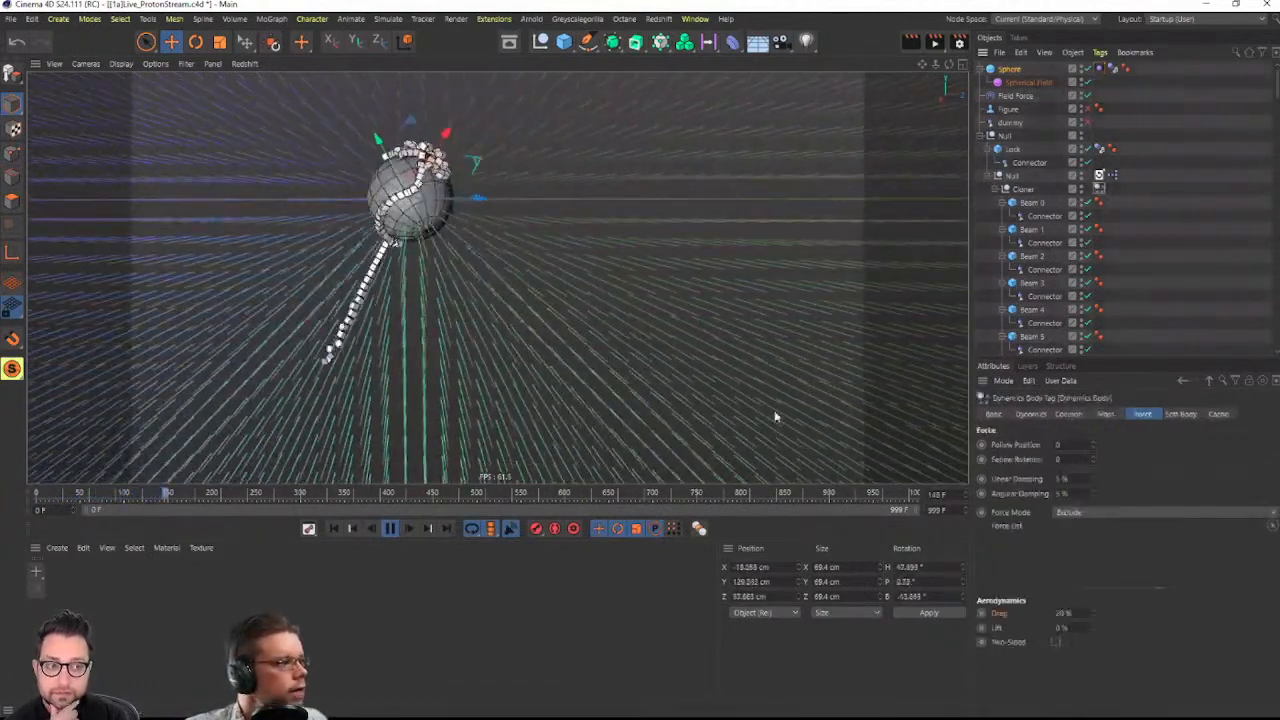
left_click(1068, 414)
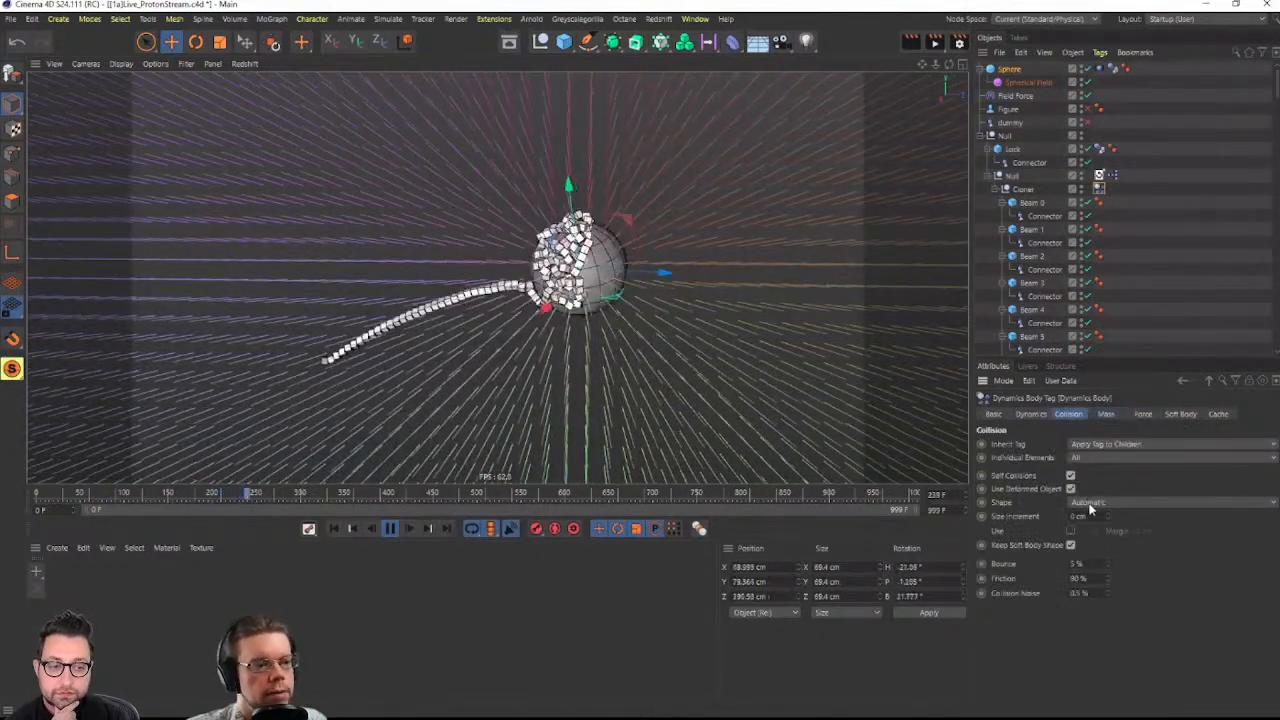
left_click(1090, 503)
left_click(1092, 545)
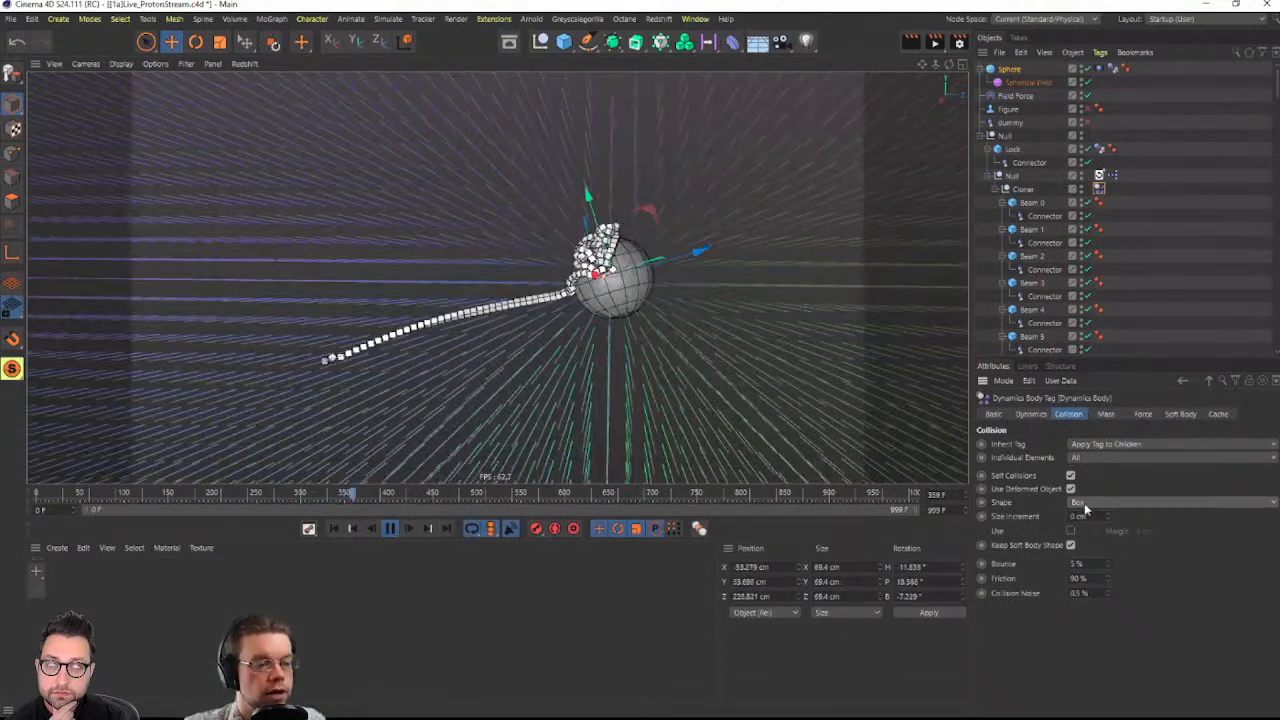
left_click(1084, 503)
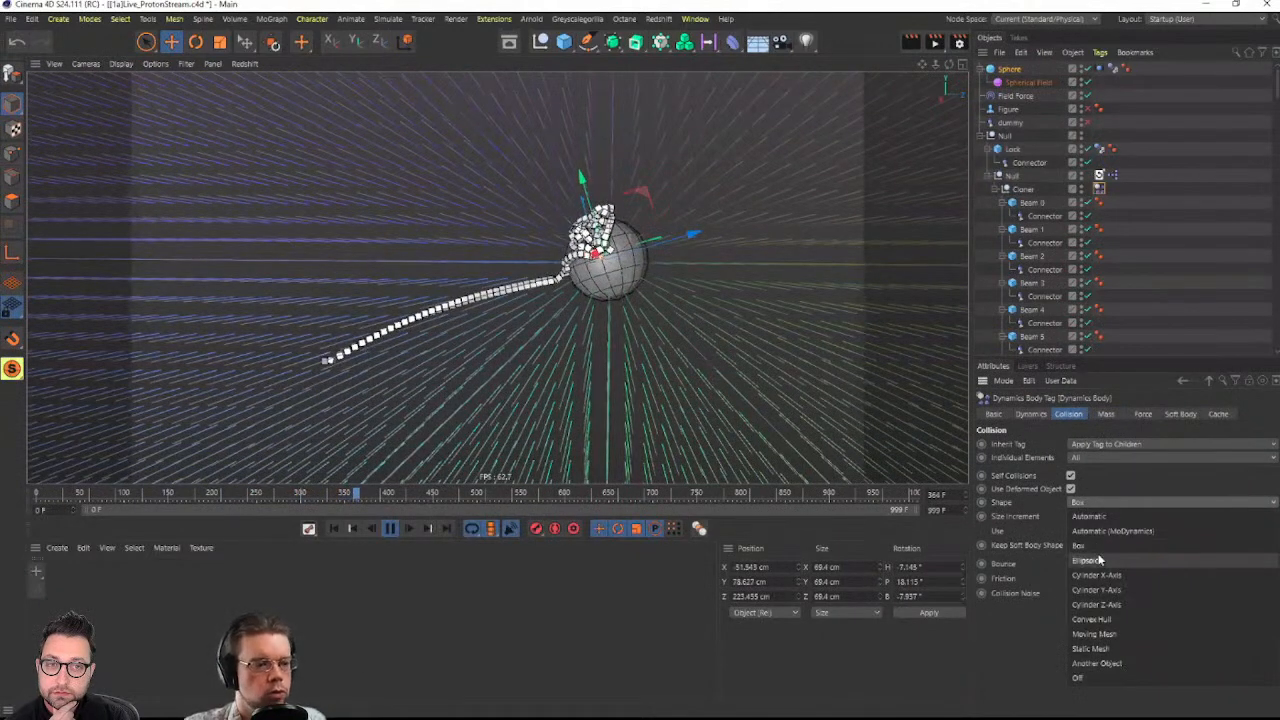
left_click(1096, 561)
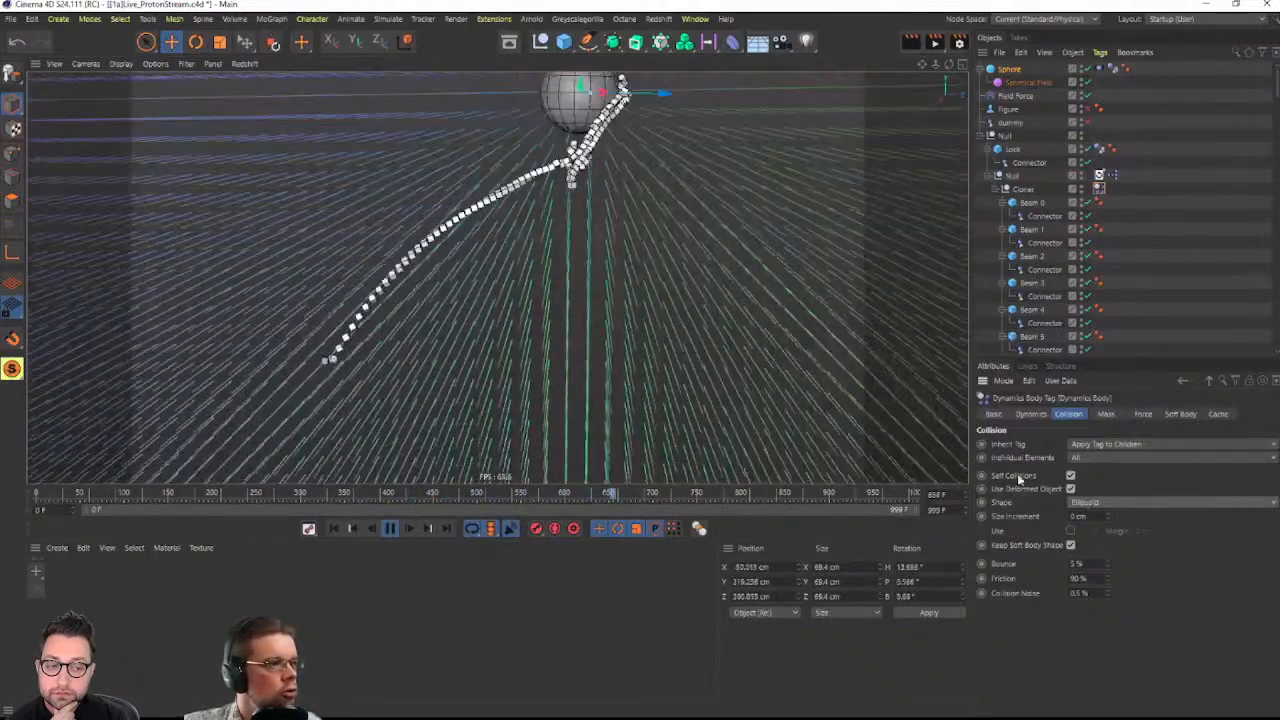
Set the collision shape in the Cloner's Dynamics Body tag to Box and replay the simulation from the first frame
left_click(1097, 499)
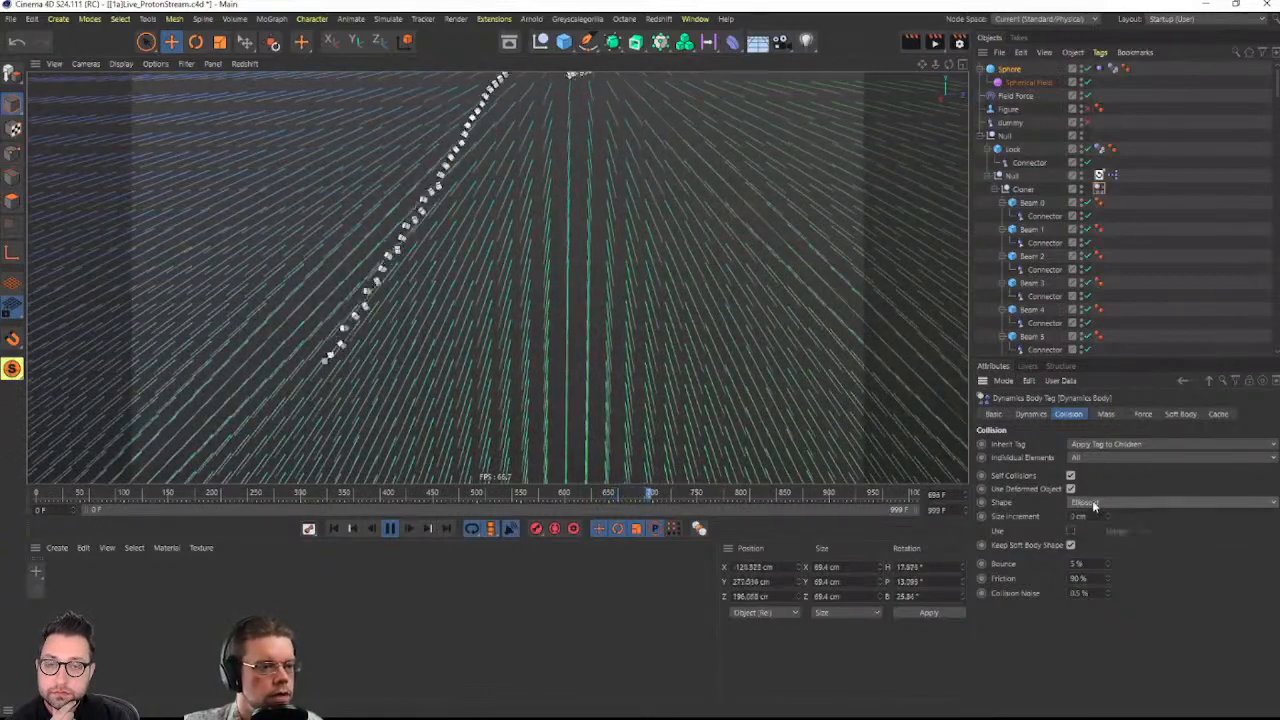
left_click(1088, 541)
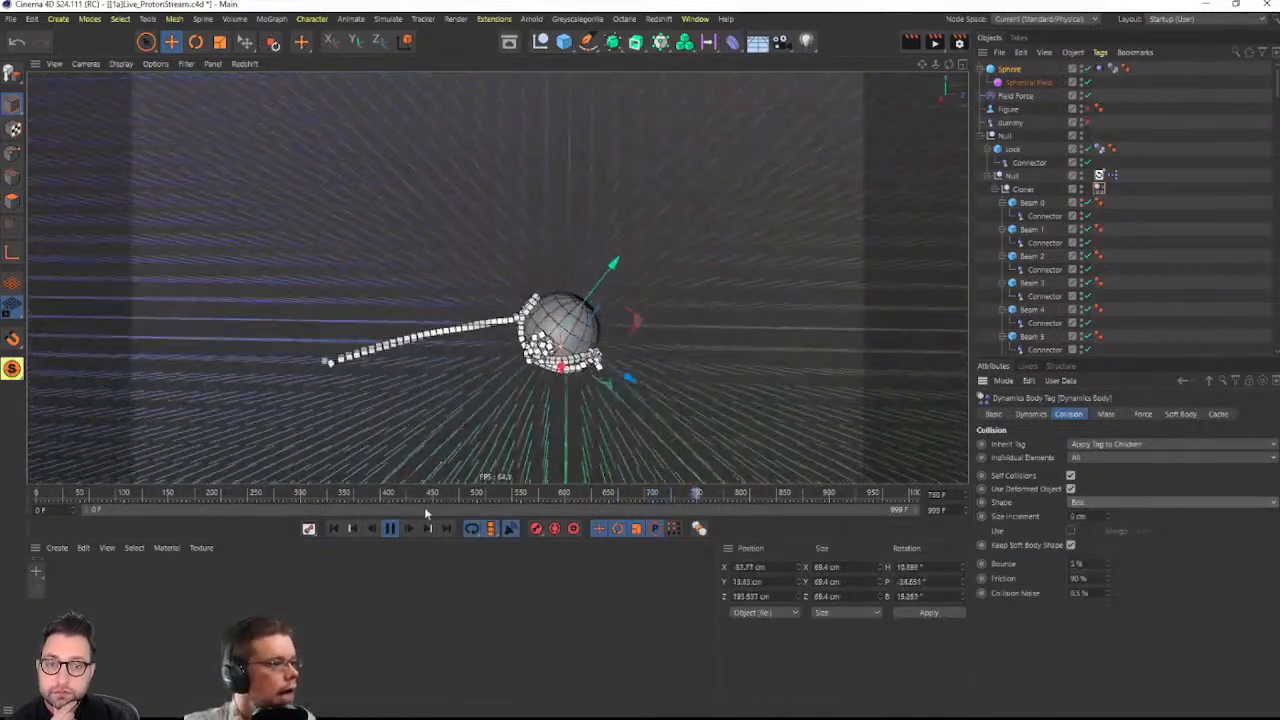
left_click(391, 532)
left_click(334, 532)
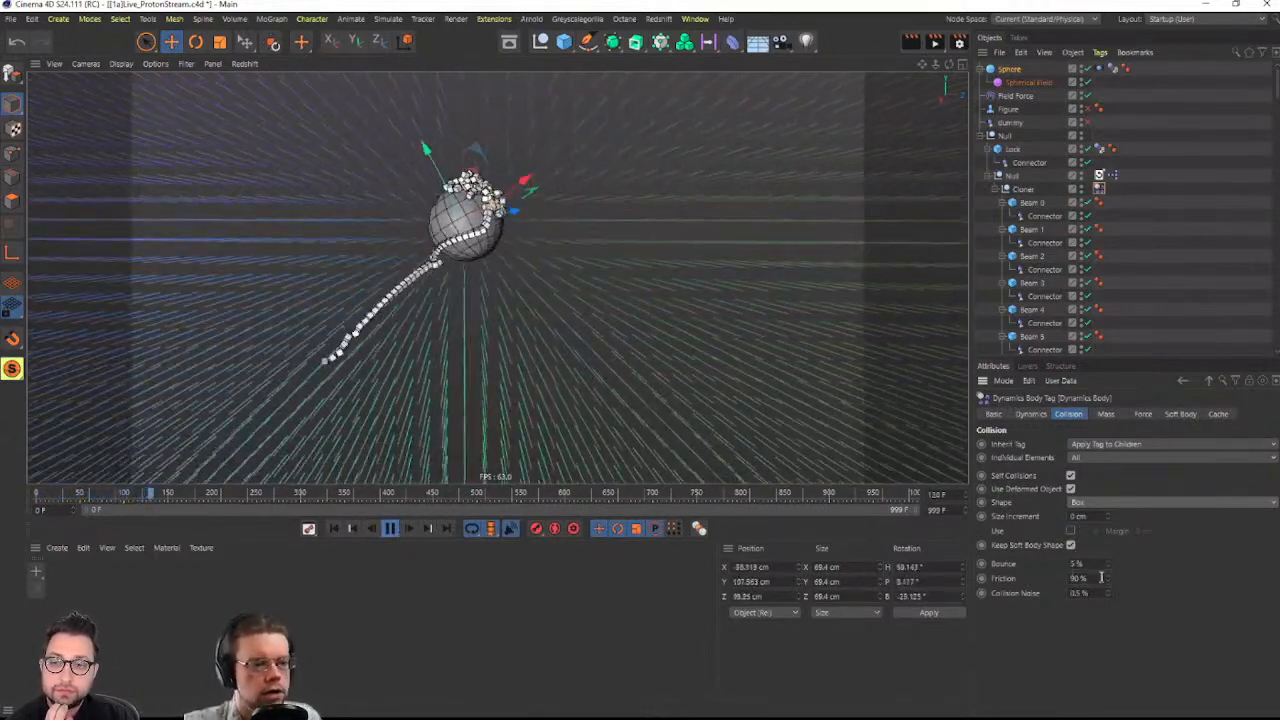
Set the collision friction in the Cloner's Dynamics Body tag to 0%
left_click_drag(1100, 578, 1067, 597)
type("0")
key("Return")
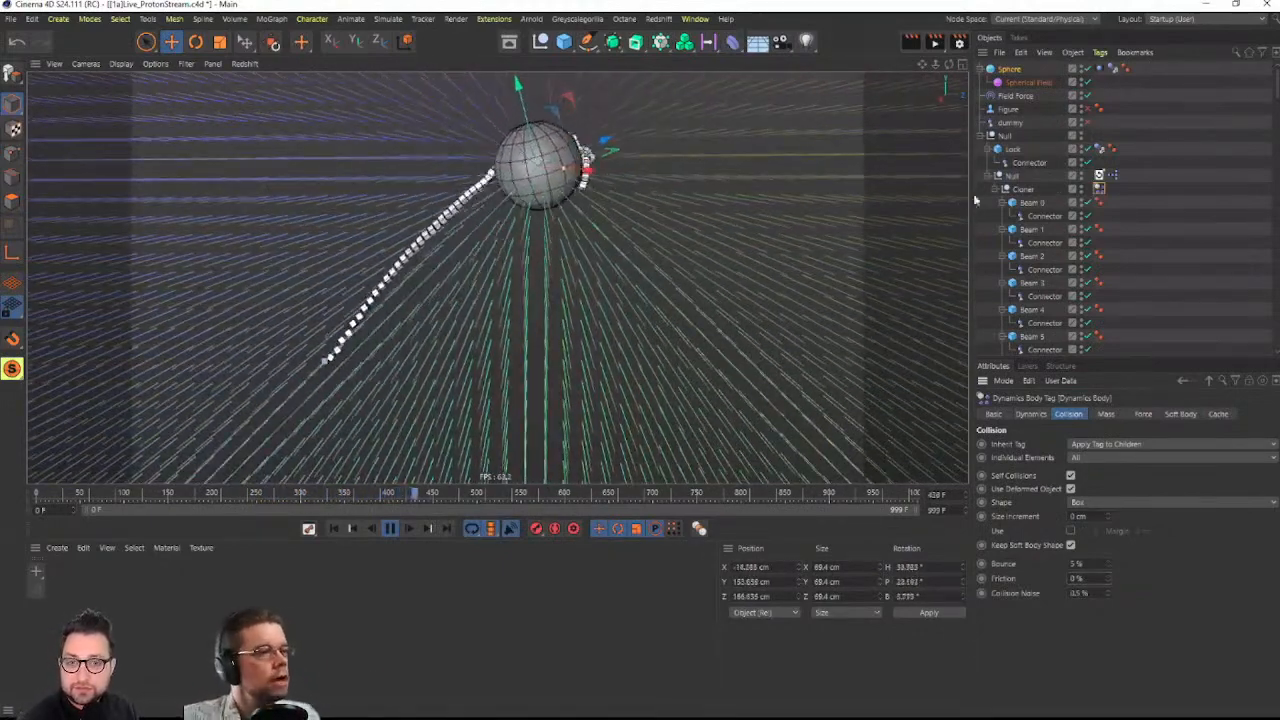
Select the Sphere, replay the simulation to examine how the frictionless beam wraps around it, and return to the first frame
left_click(1010, 69)
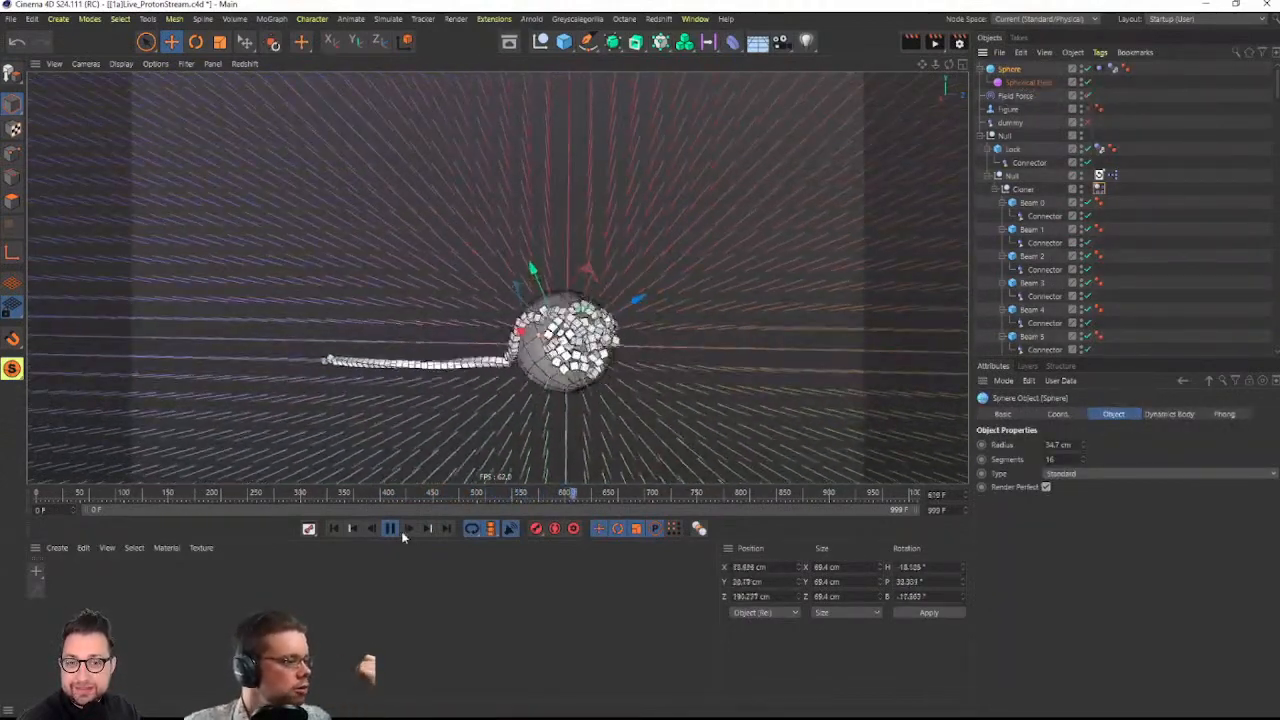
left_click(334, 529)
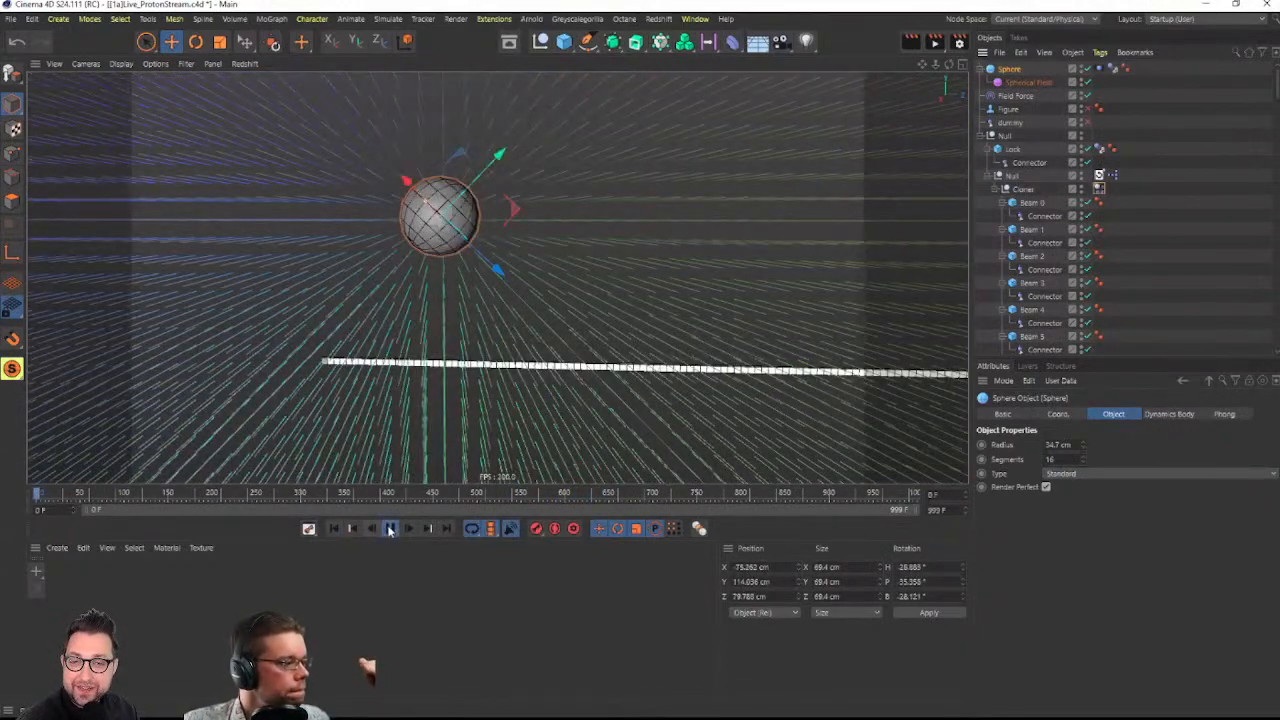
left_click(390, 529)
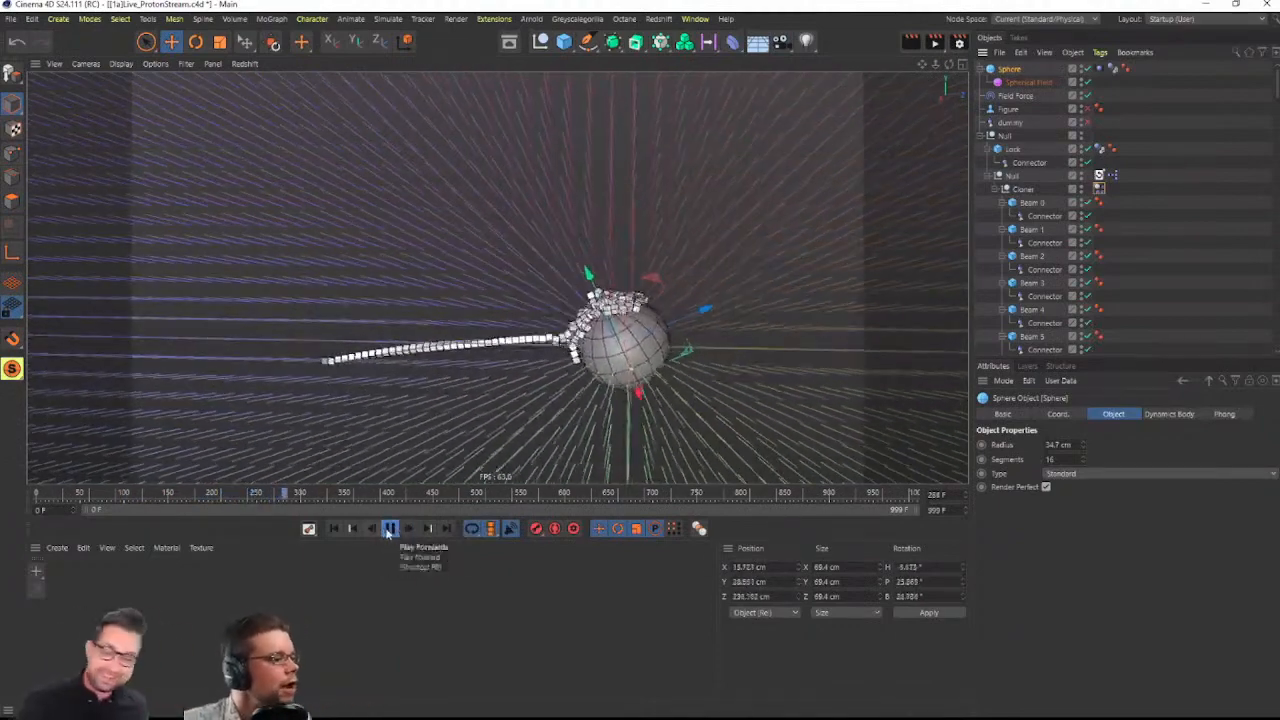
left_click(390, 528)
key("shift+f")
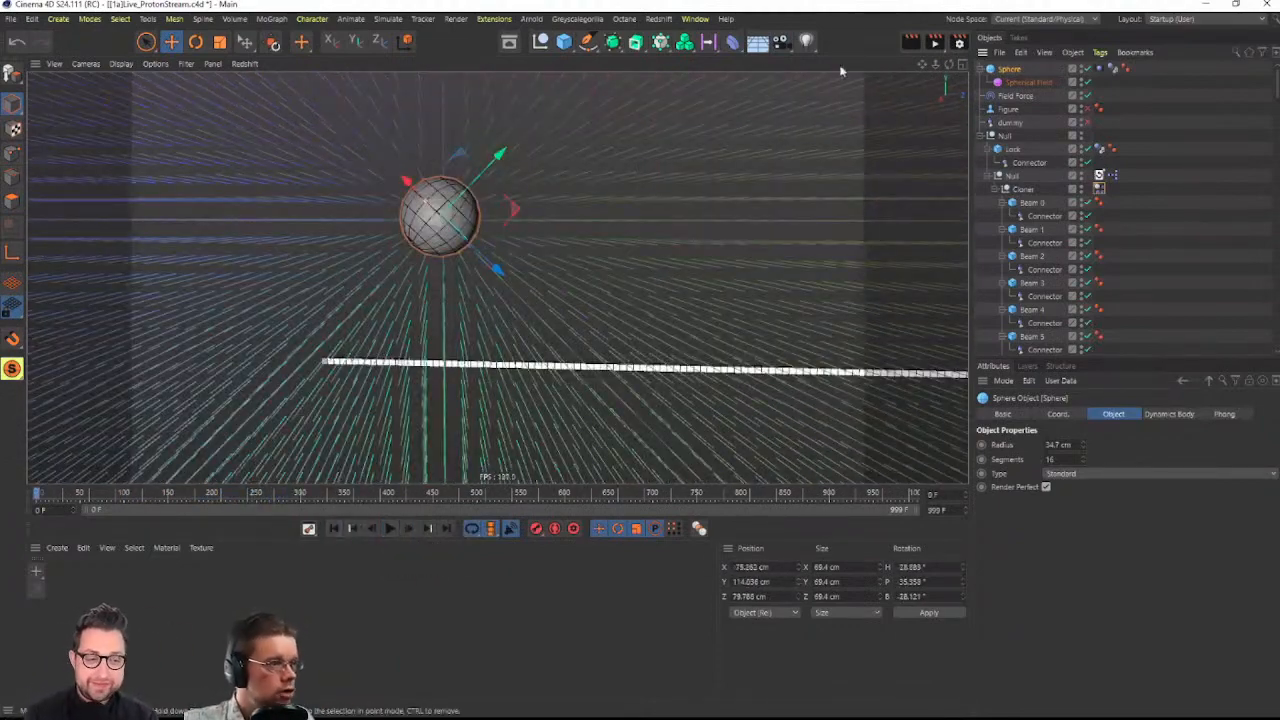
left_click(1032, 203)
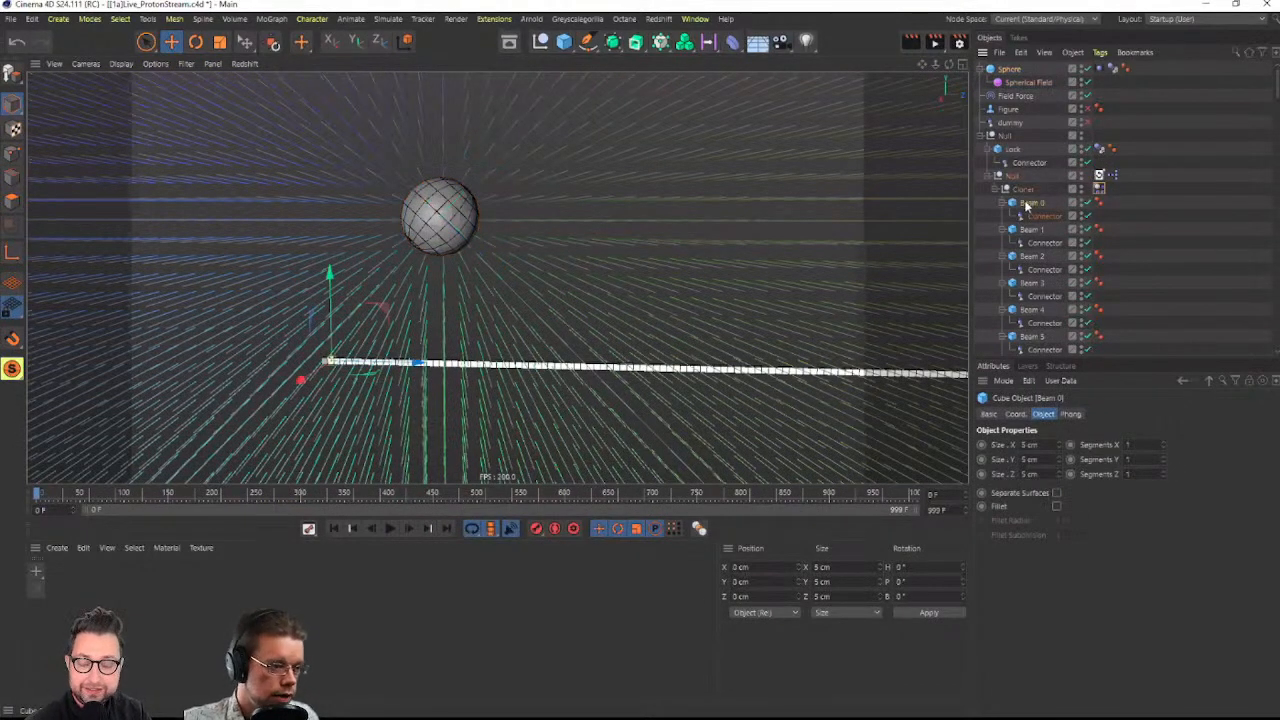
key("ctrl+c")
key("ctrl+n")
key("ctrl+v")
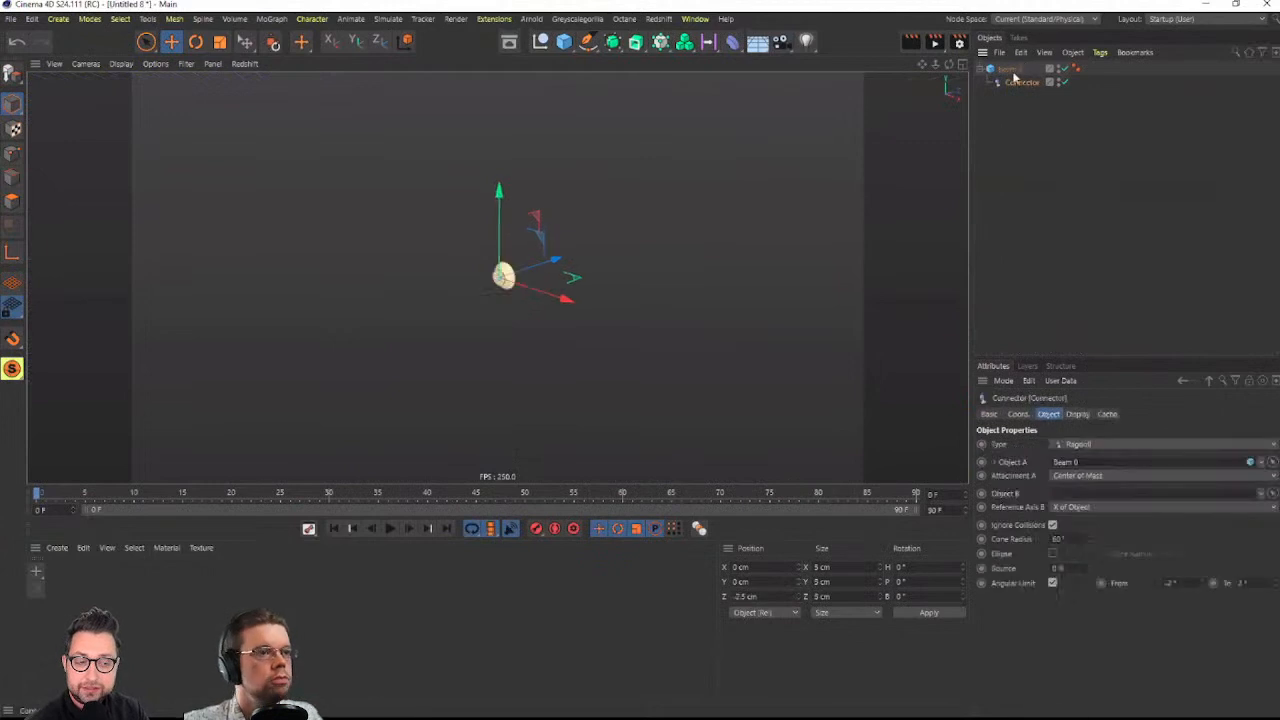
key("ctrl+F4")
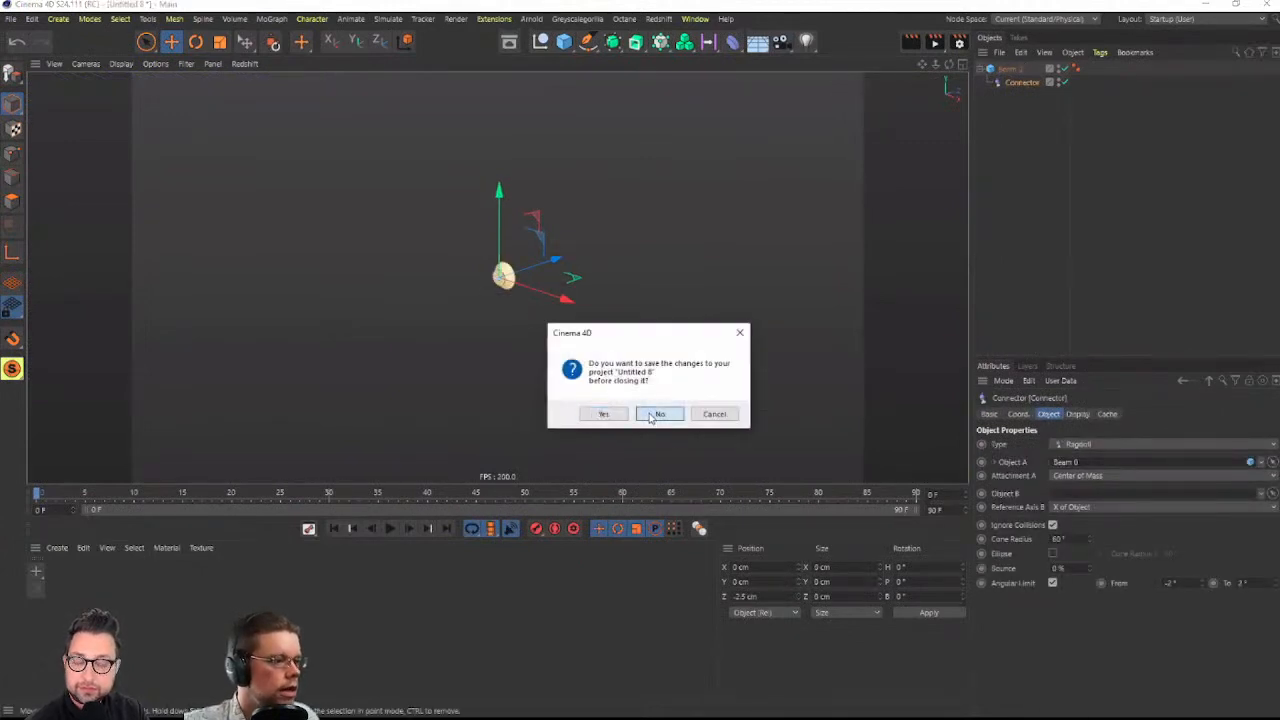
left_click(656, 414)
Copy the Beam 0 cube without its Connector into a new project and place it inside a Cloner
left_click(1029, 205)
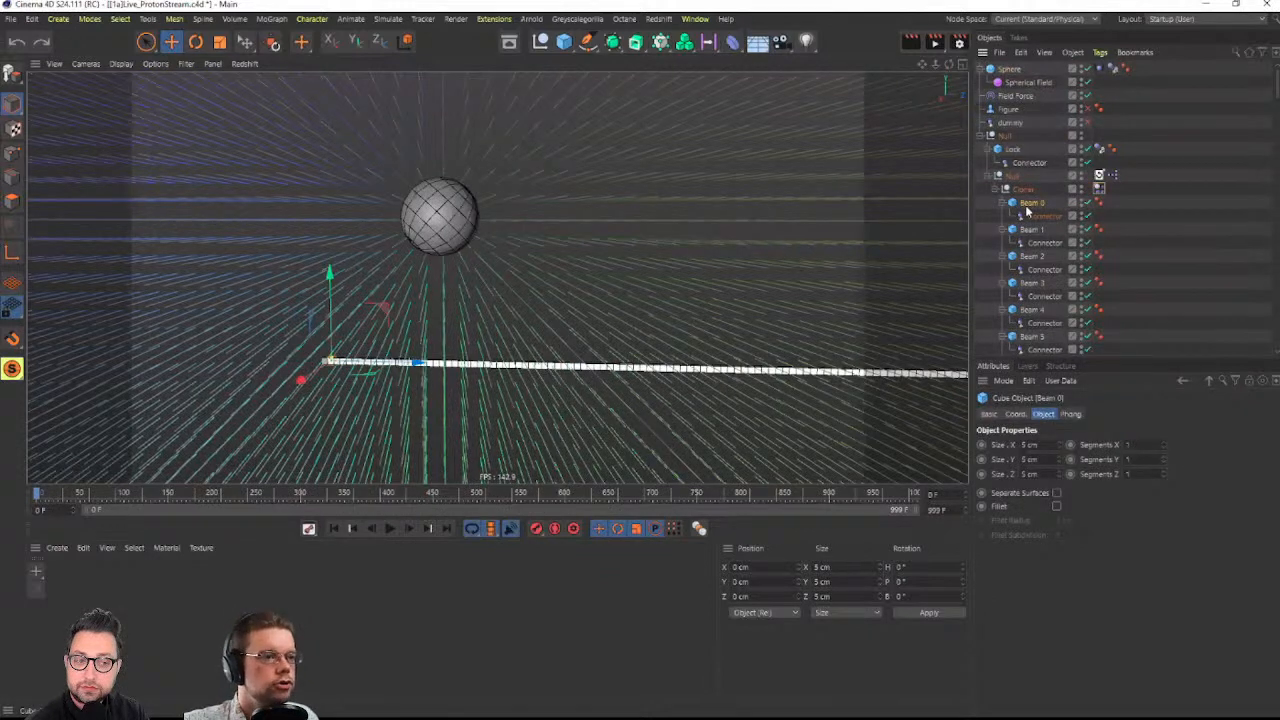
key("ctrl+n")
key("ctrl+v")
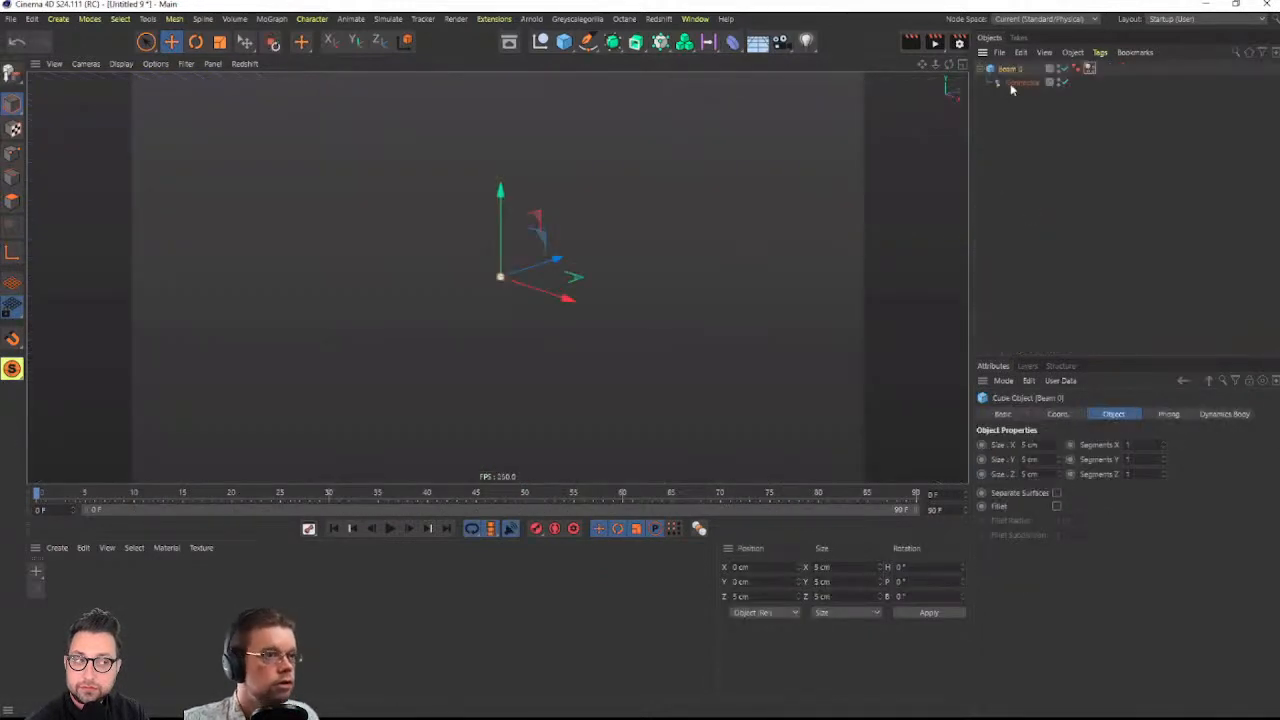
left_click(660, 42, "alt")
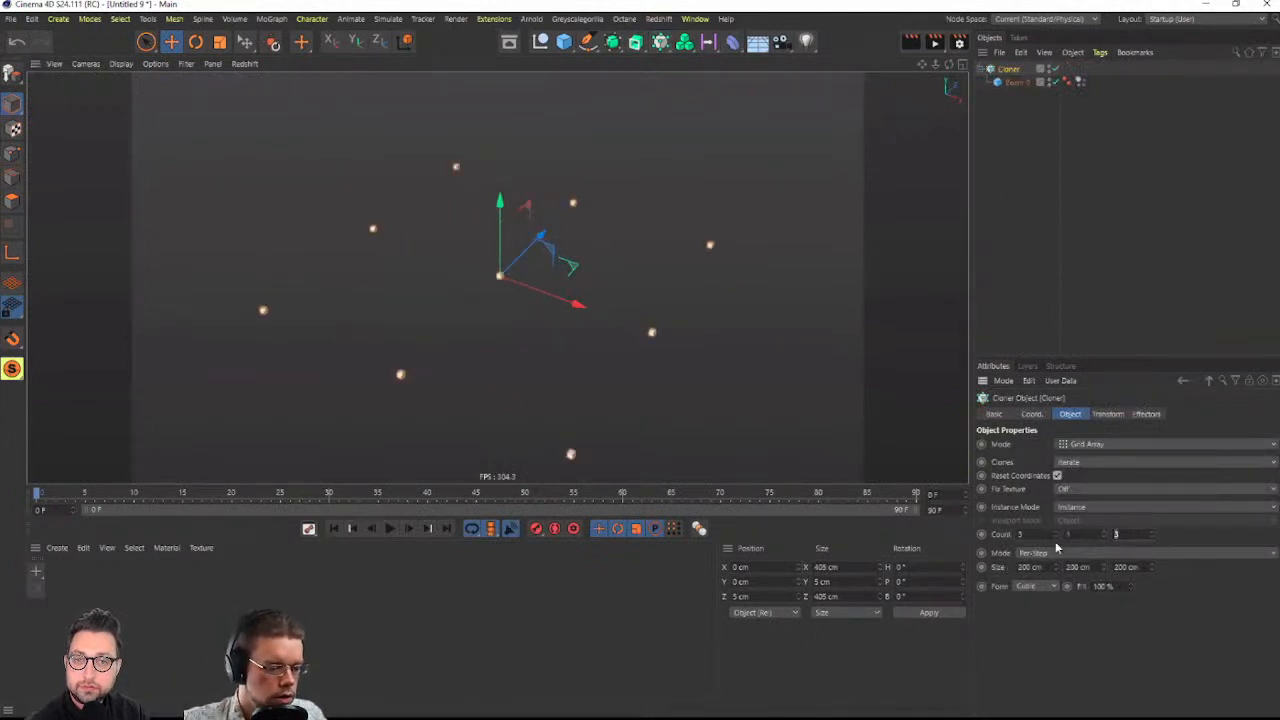
Set the Cloner's grid count to 9 × 1 × 9 with a per-step size of 15 cm in X and Z
type("9")
key("Return")
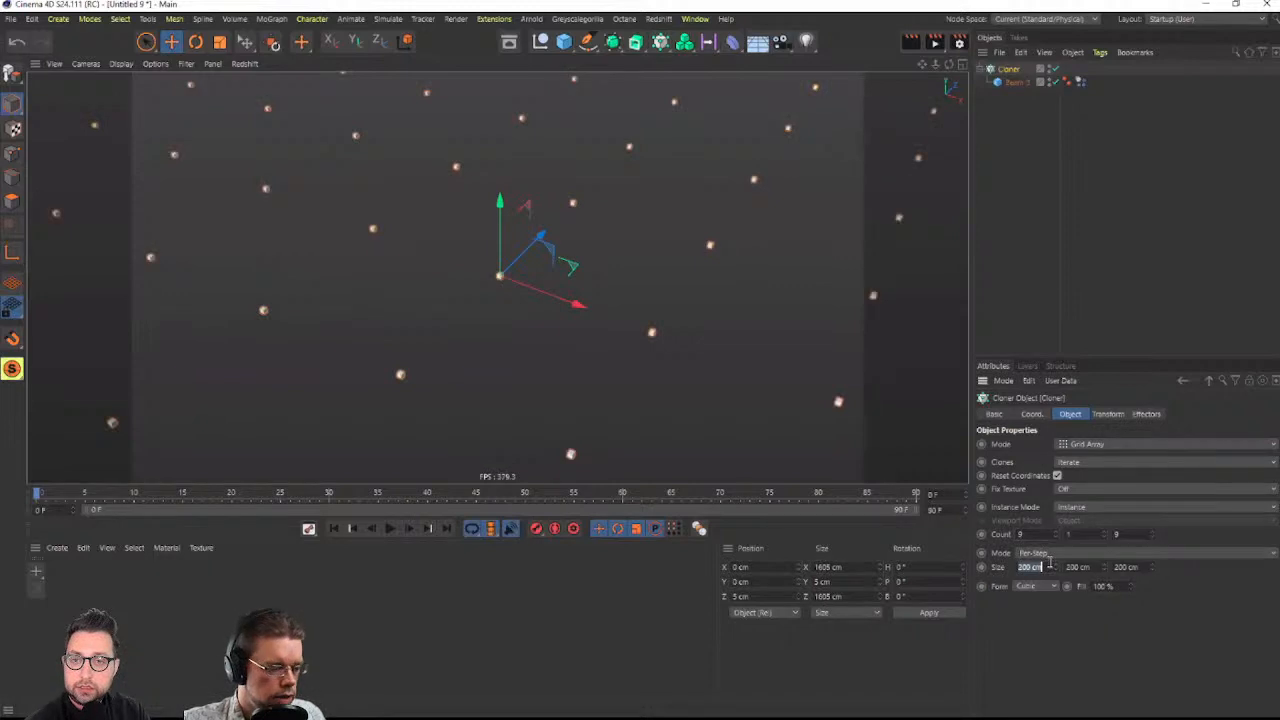
type("15")
double_click(1129, 568)
type("15")
key("Return")
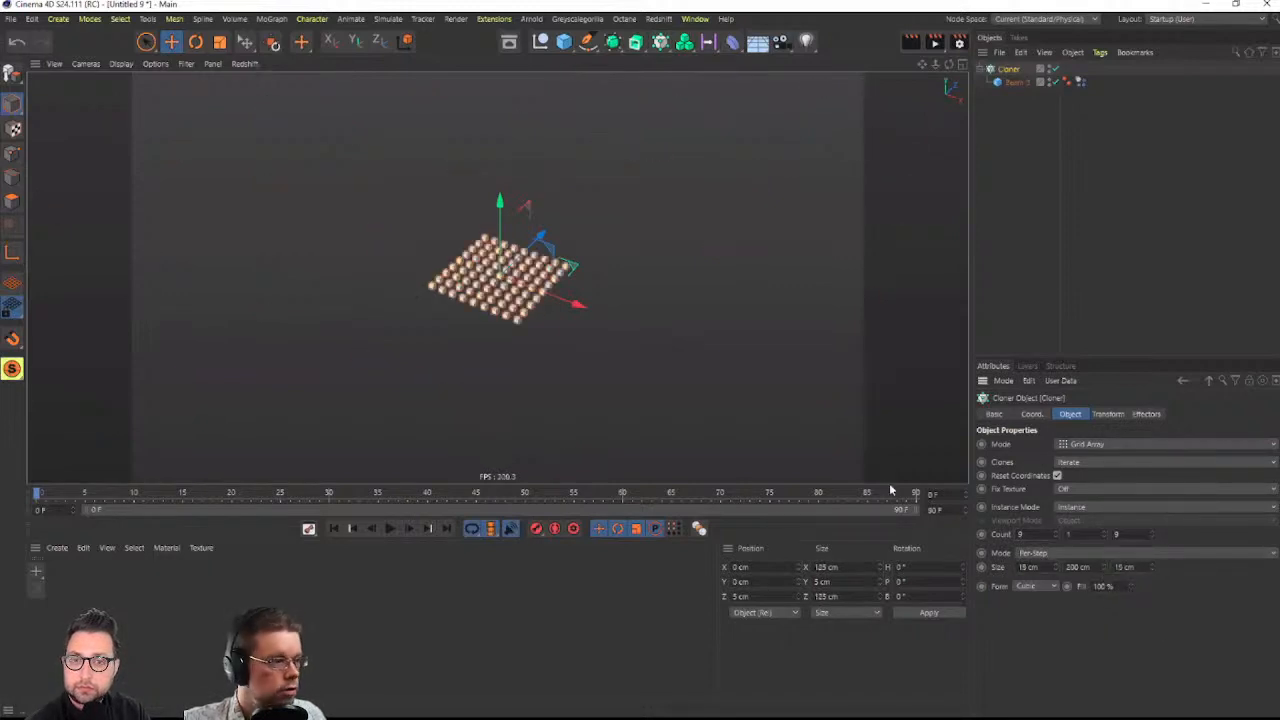
scroll(503, 282, "up", 5)
left_click_drag(503, 282, 436, 280, "alt")
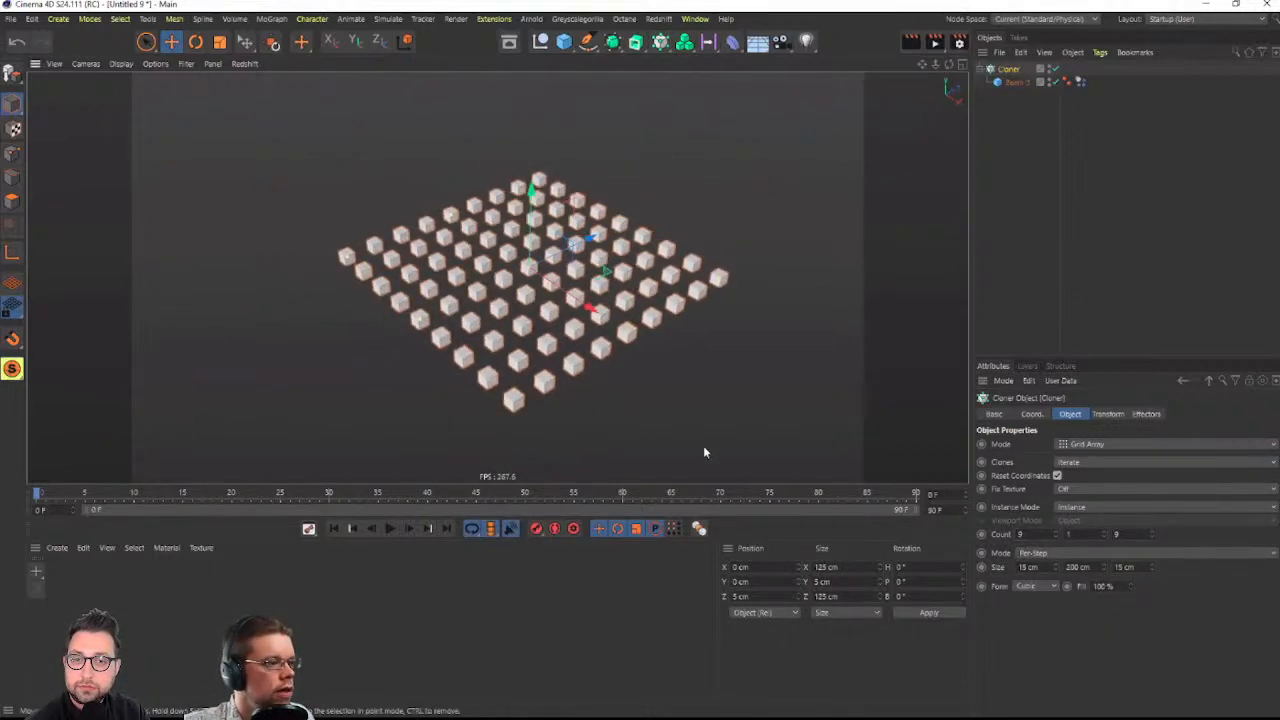
Set the project's dynamics gravity to 0 and reselect the Cloner
key("ctrl+d")
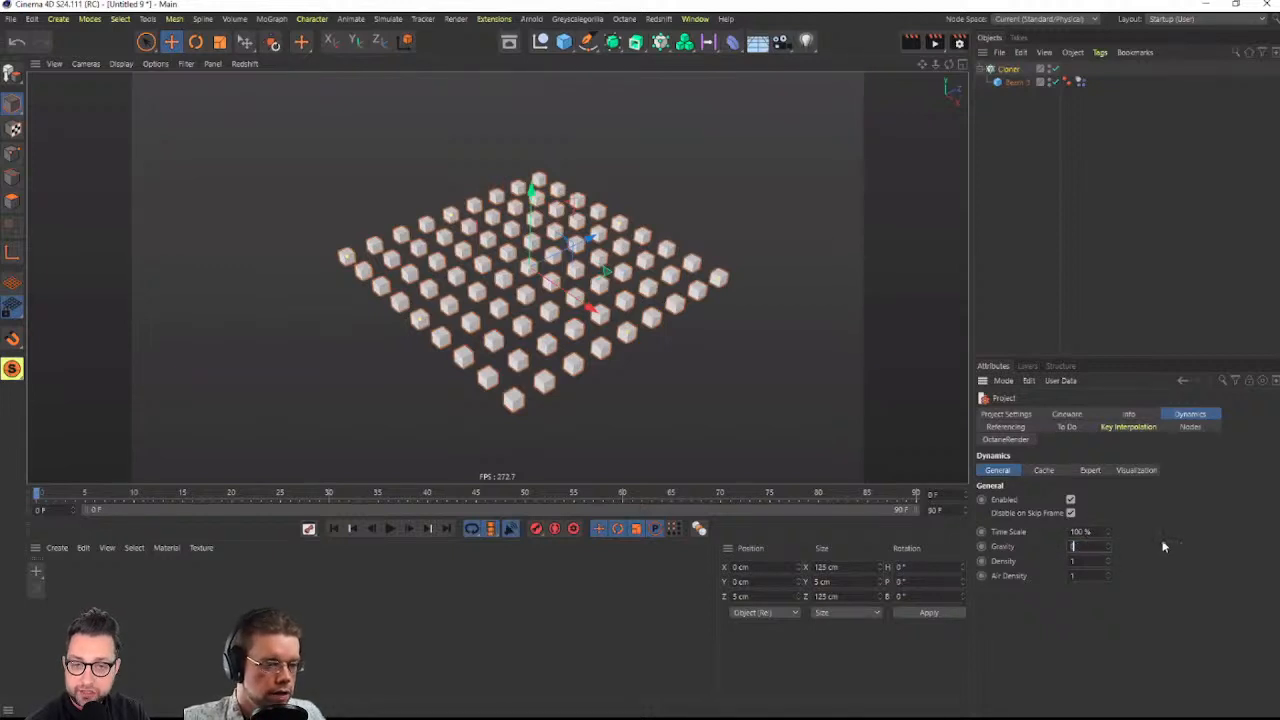
type("0")
key("Return")
left_click(1004, 70)
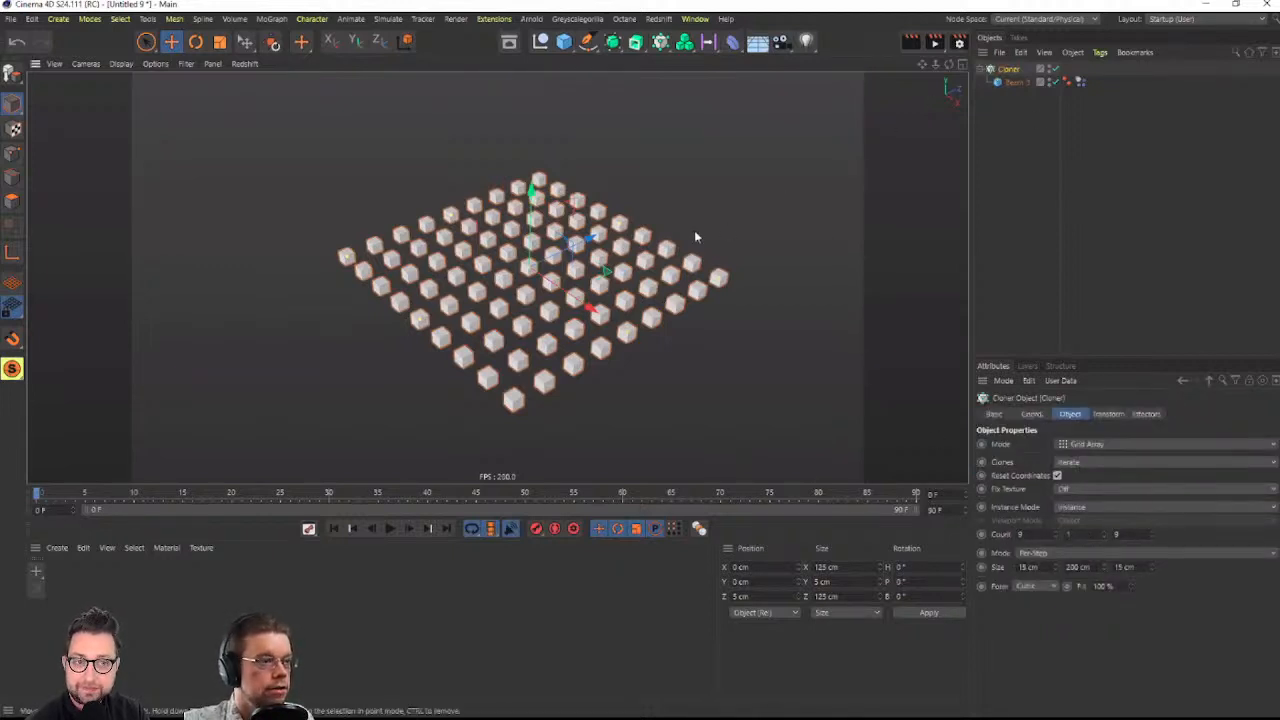
Try a much larger grid count of 178 in X with Multi-Instance mode on the Cloner, and undo the changes
scroll(694, 230, "down", 5)
left_click_drag(1058, 540, 1060, 555)
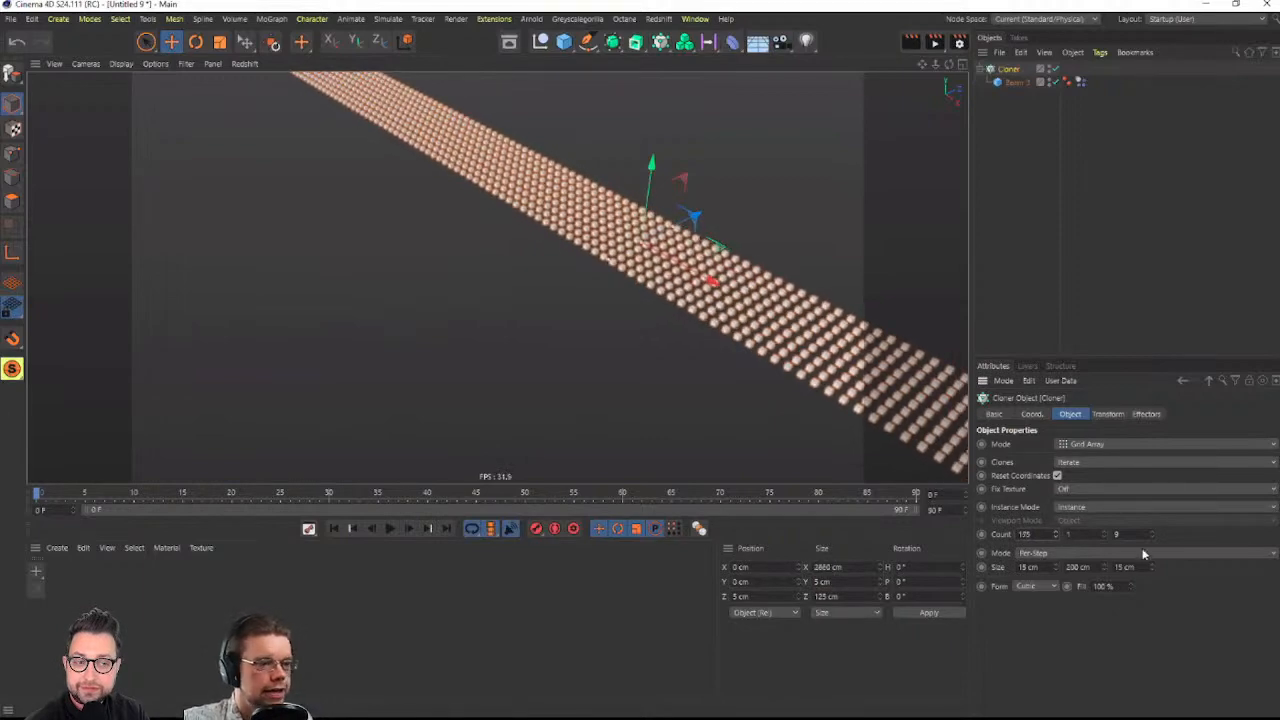
left_click(1092, 508)
left_click(1091, 551)
left_click_drag(1152, 536, 1152, 355)
key("ctrl+z")
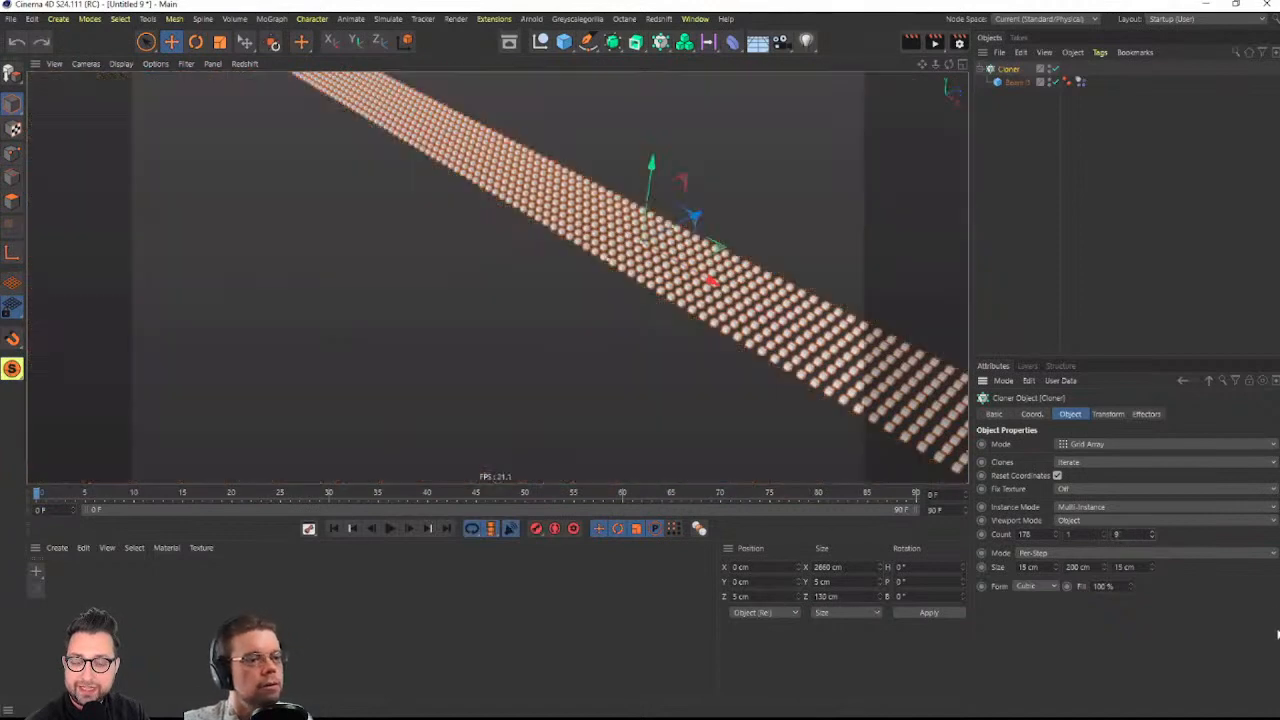
key("ctrl+z")
key("ctrl+z")
scroll(766, 337, "up", 3)
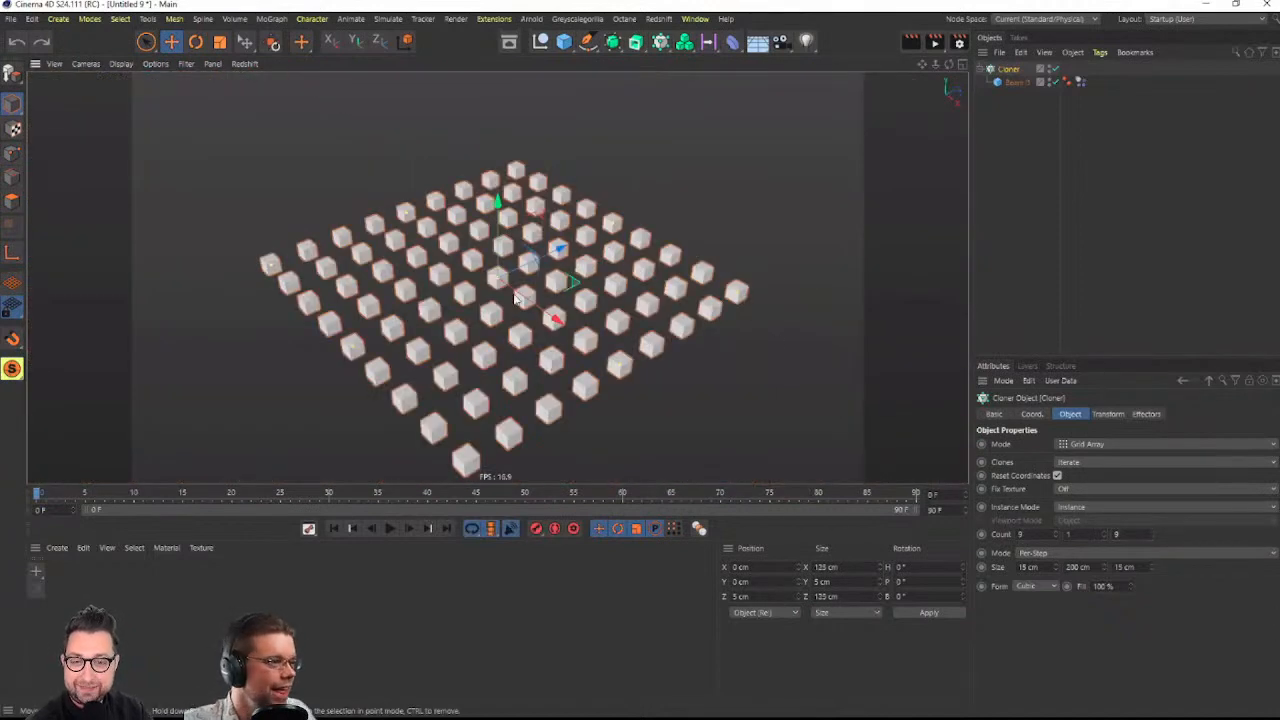
Test-play the cube grid and extend the project's timeline to 999 frames
scroll(512, 294, "up", 5)
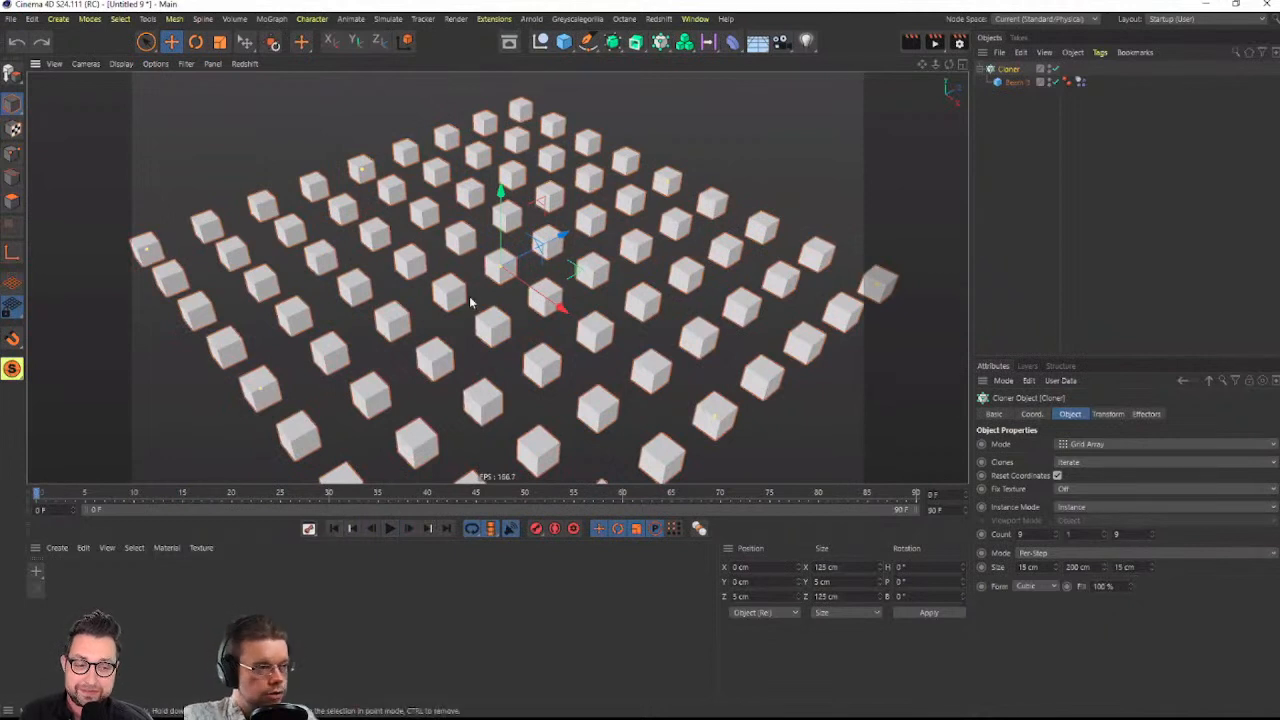
right_click_drag(568, 280, 514, 295, "alt")
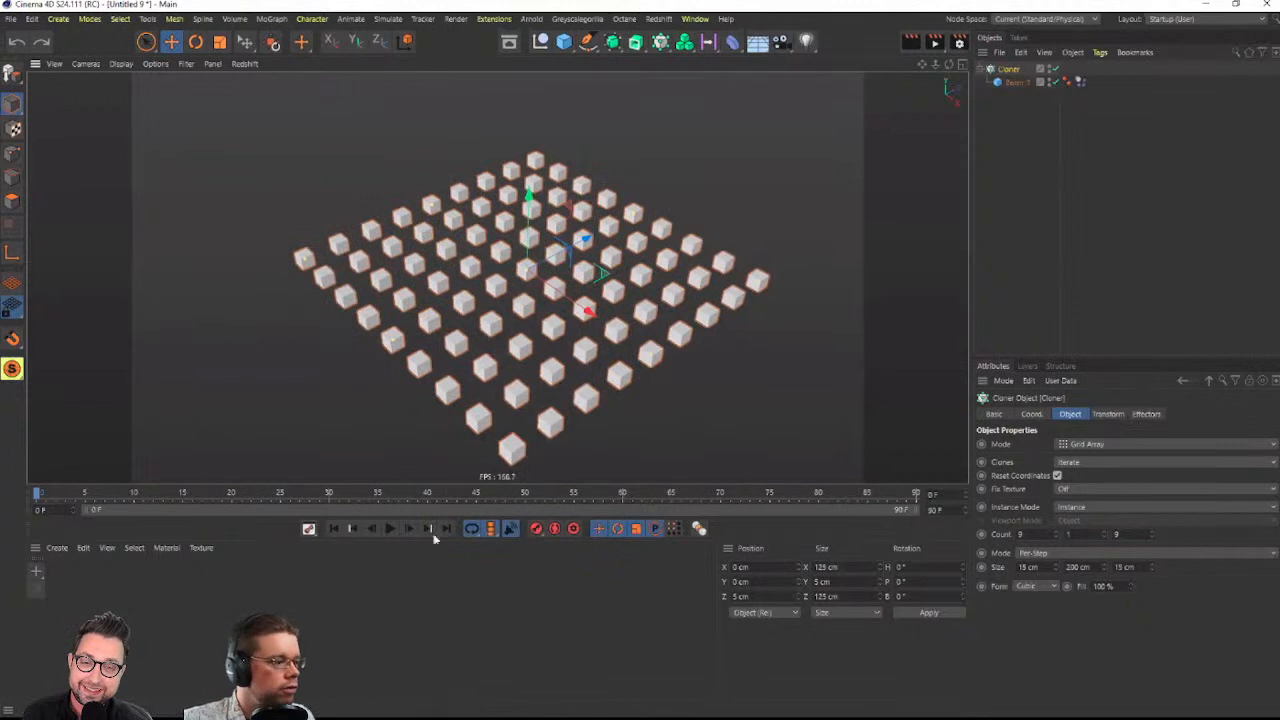
left_click(391, 529)
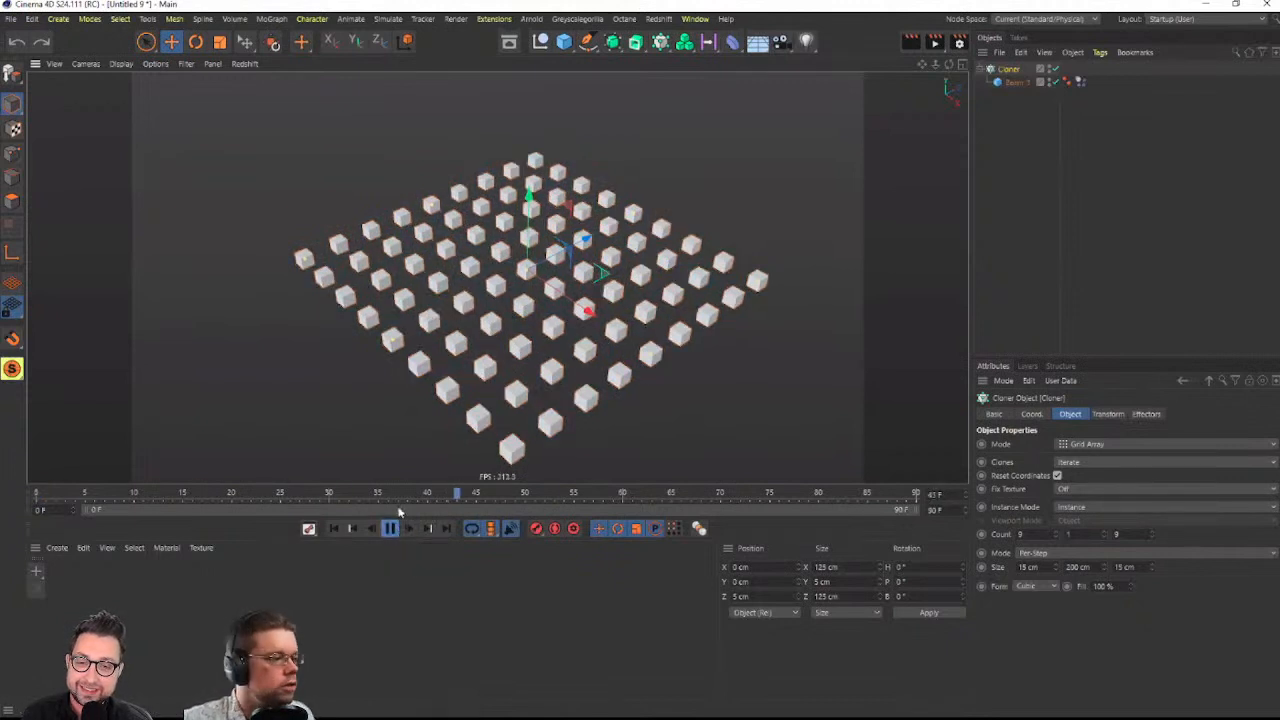
left_click(396, 529)
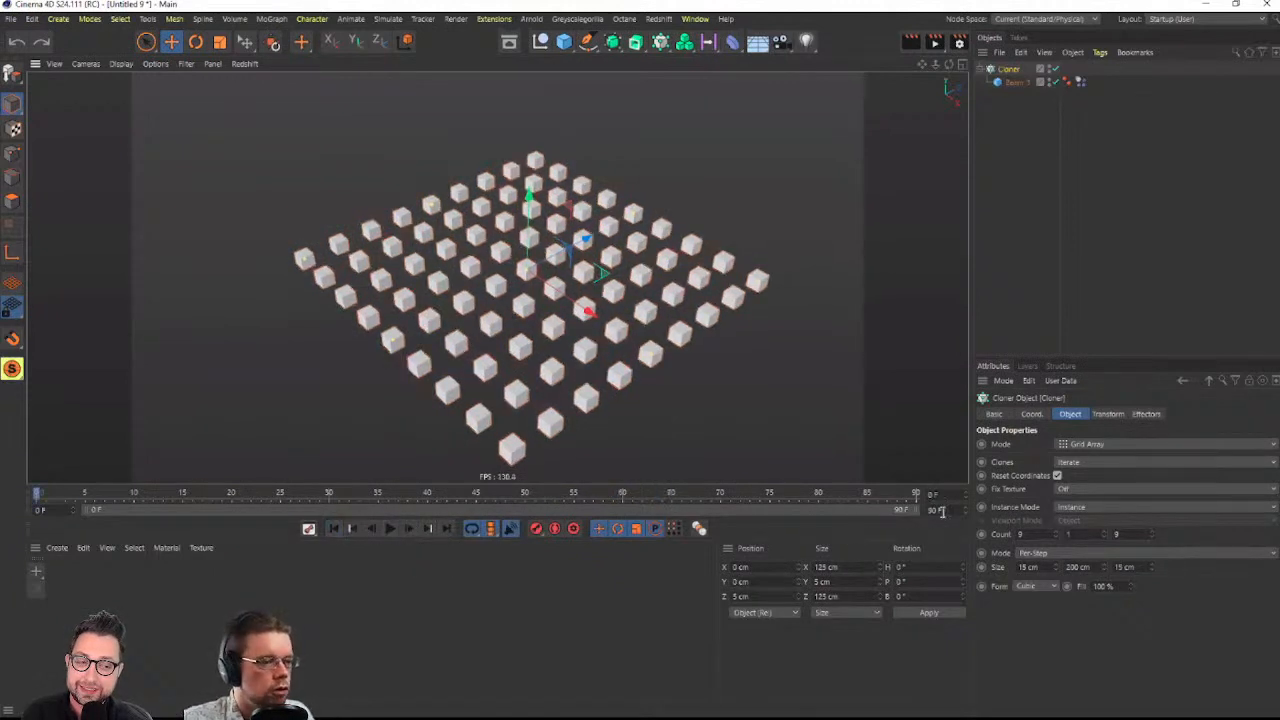
key("Return")
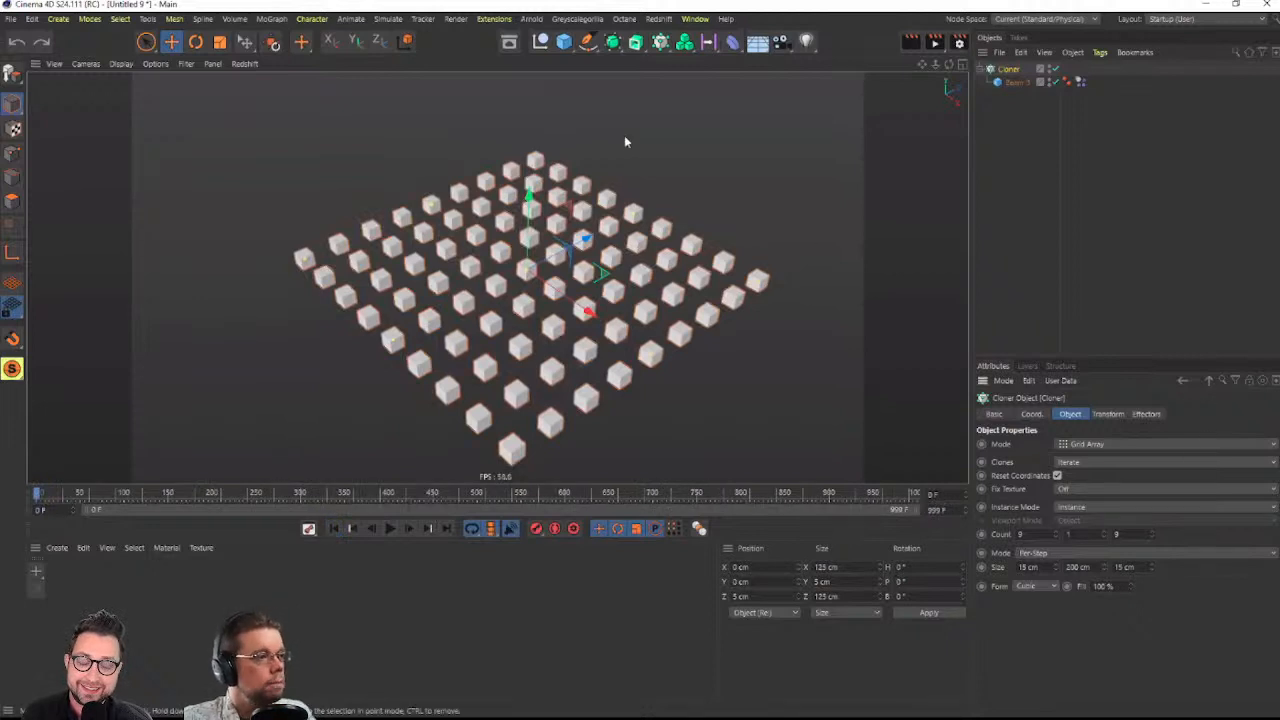
Add a dynamics Force object to the scene and play the simulation of the cube grid
left_click(389, 18)
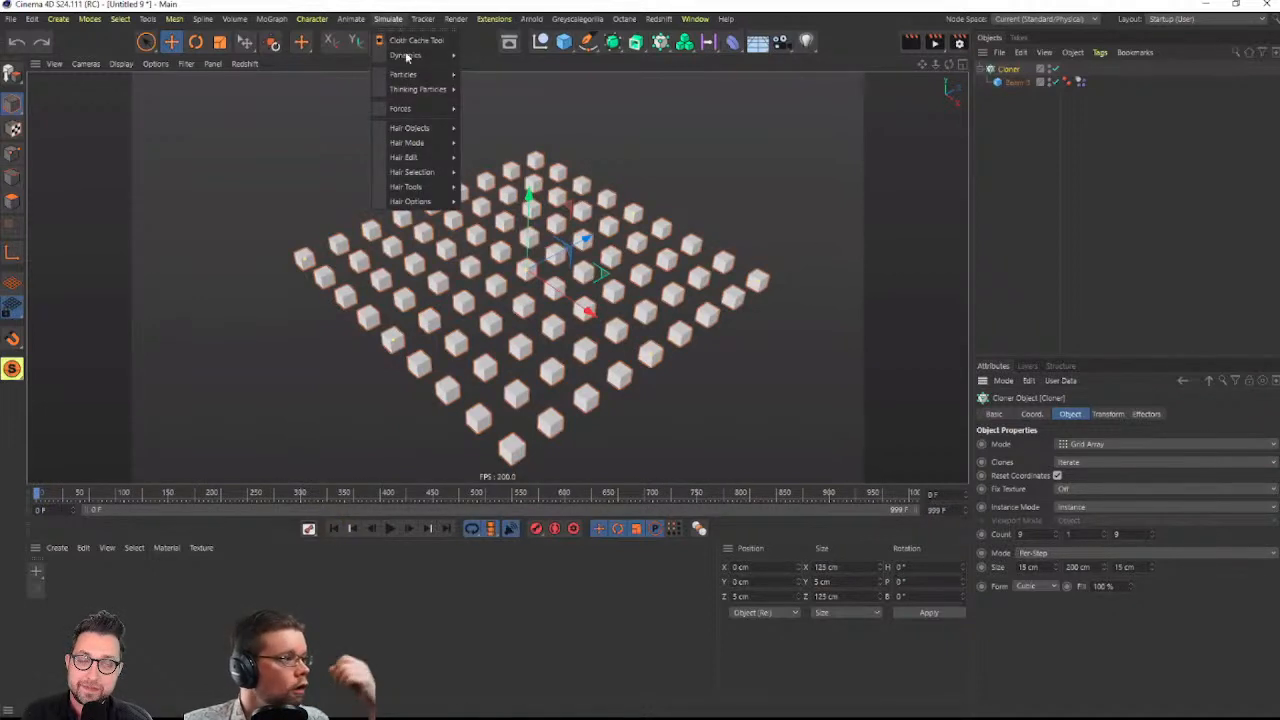
mouse_move(406, 56)
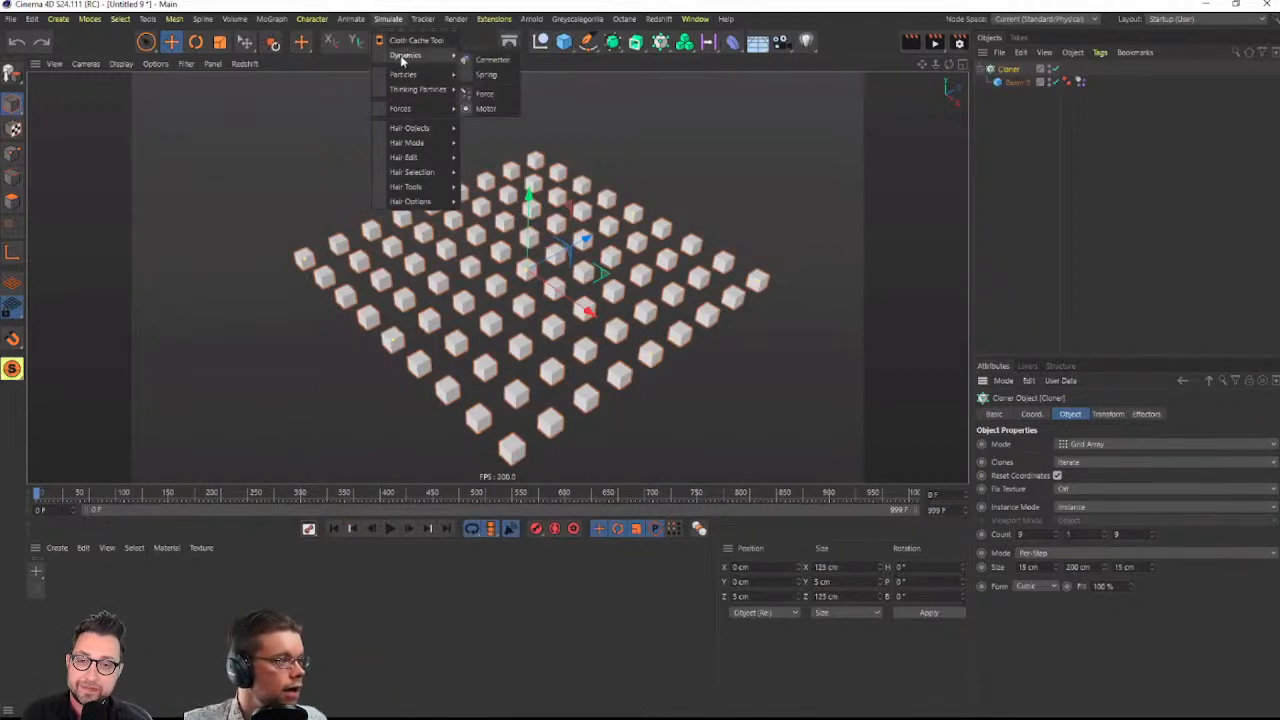
left_click(486, 94)
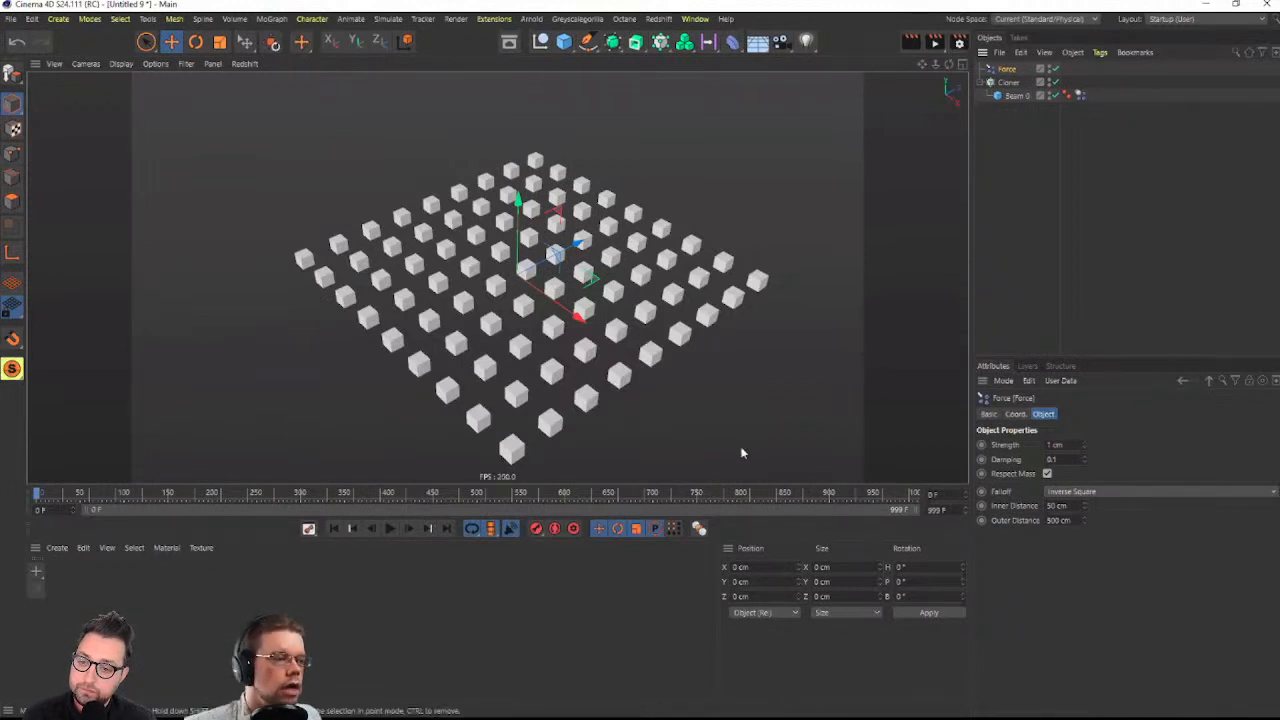
left_click(388, 529)
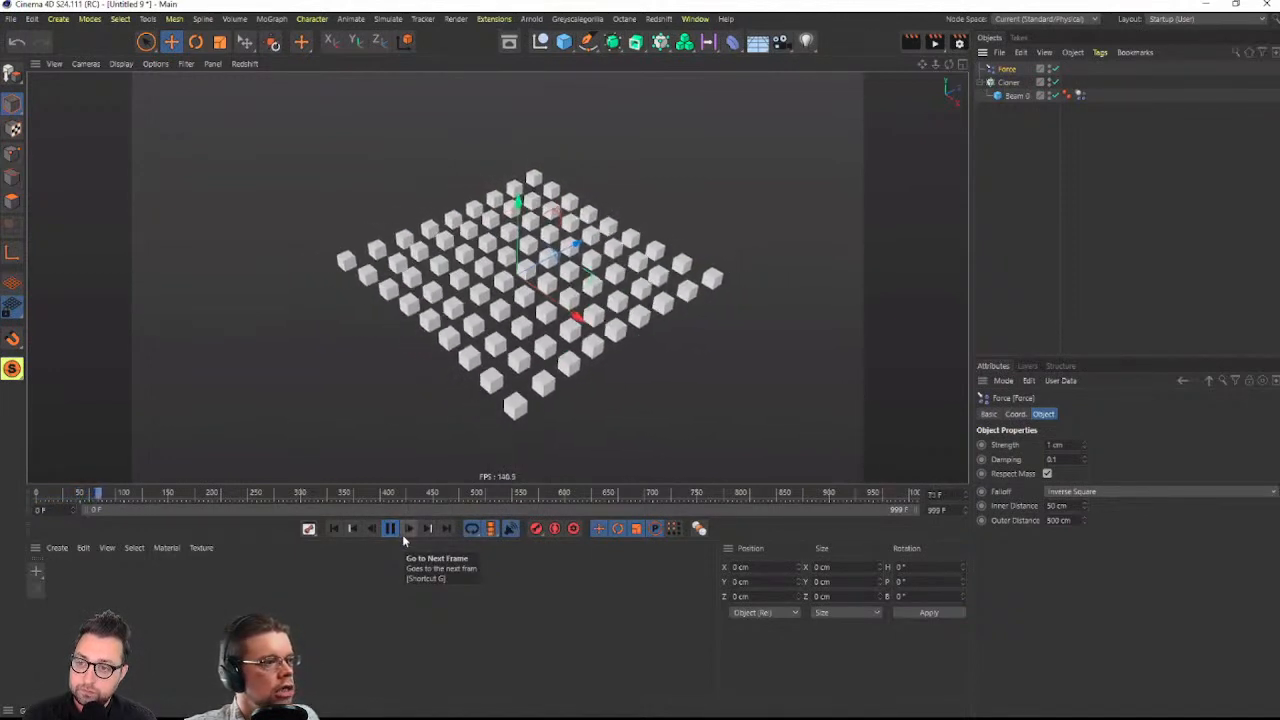
Test the Force object's strength at 111 cm and at -111 cm, replaying the simulation from the first frame
left_click(1056, 444)
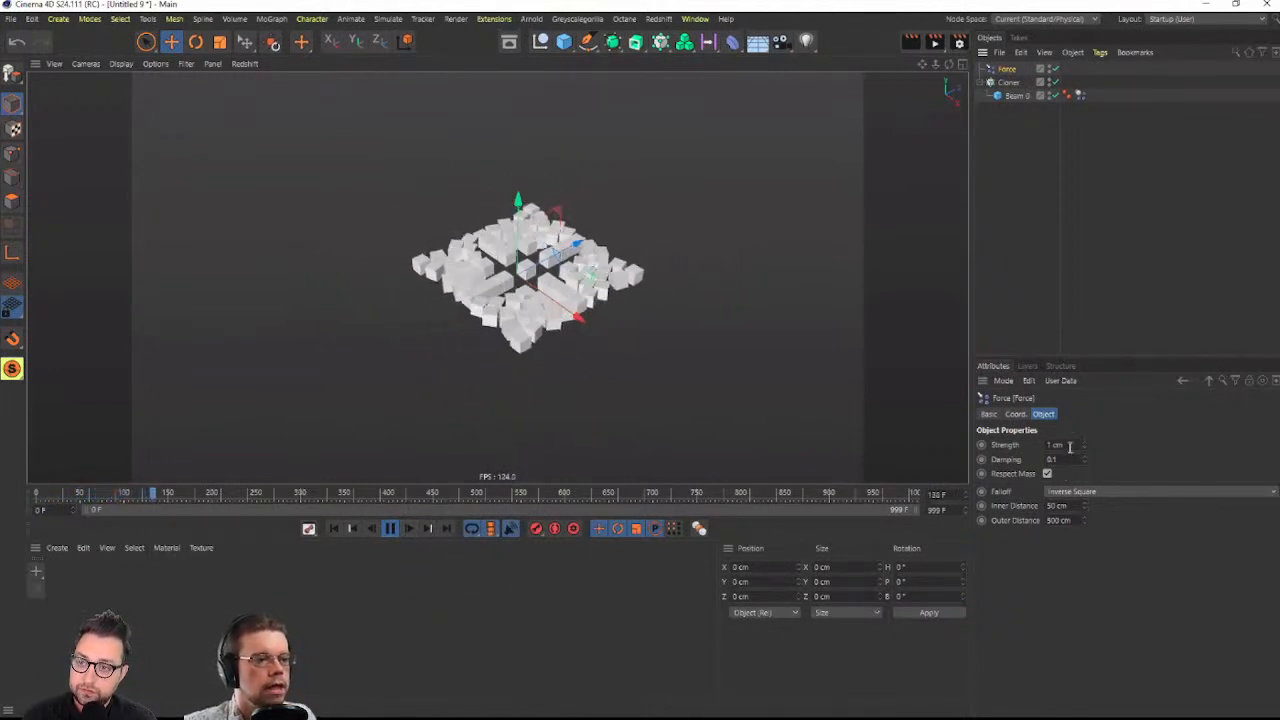
type("1.11")
key("Return")
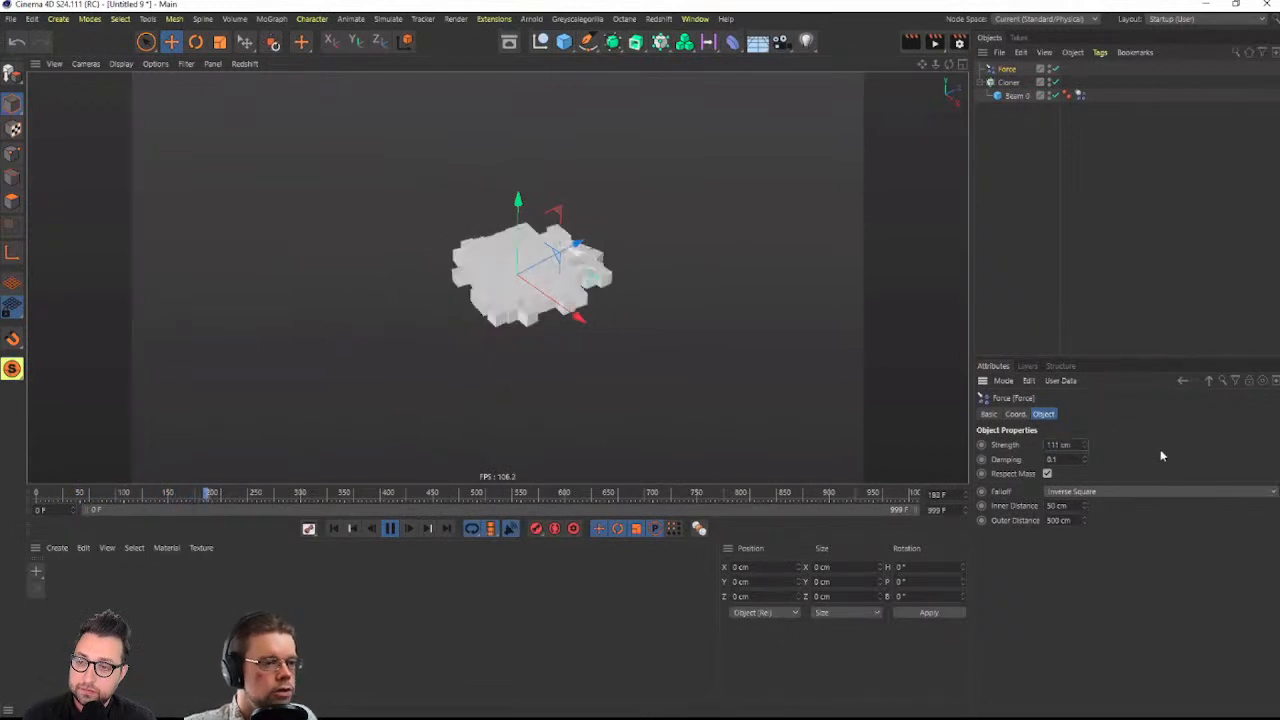
left_click(336, 529)
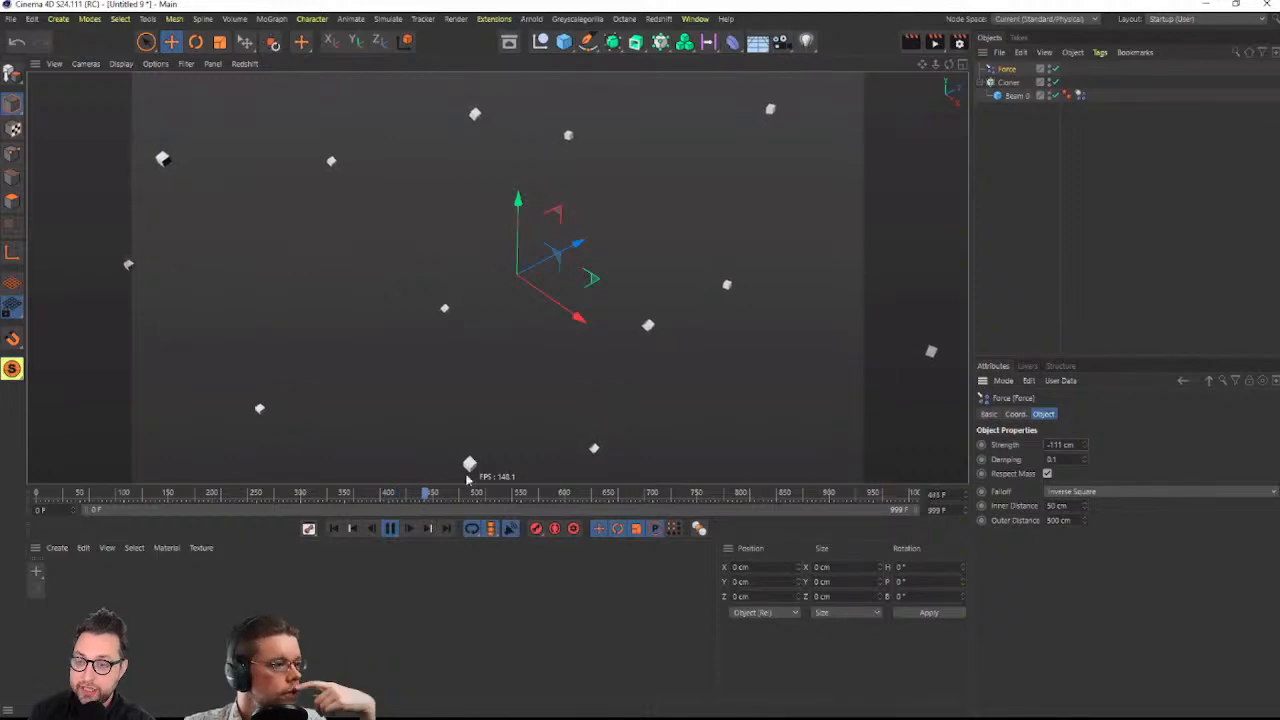
left_click(334, 528)
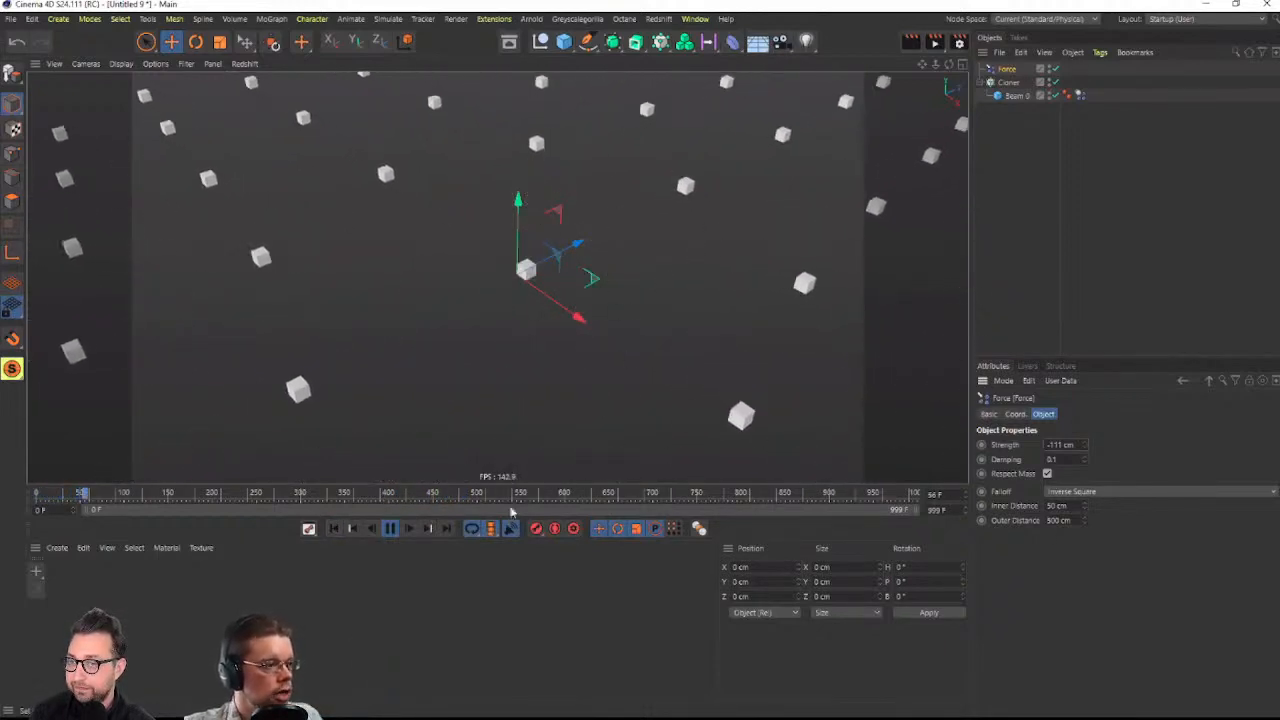
Set the Force object's outer distance to 90 cm, replay the cube-grid simulation, and return to the first frame
right_click_drag(497, 277, 519, 352, "alt")
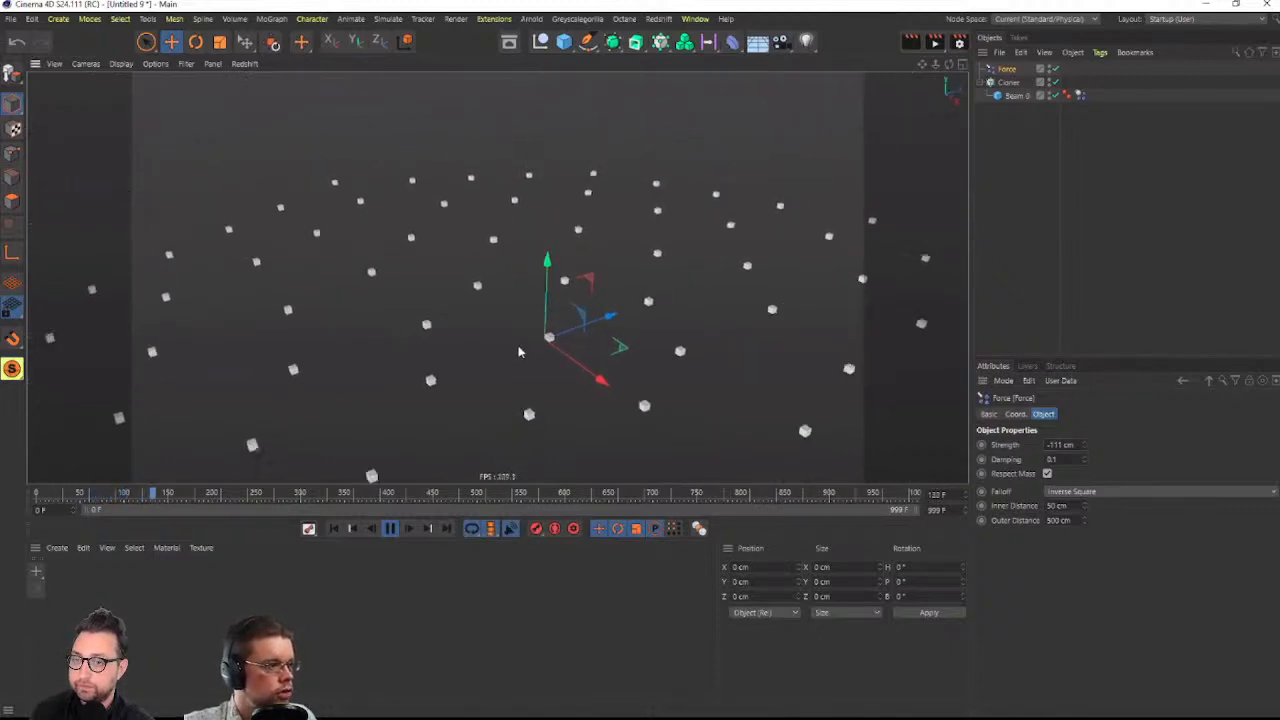
left_click_drag(638, 308, 543, 220, "alt")
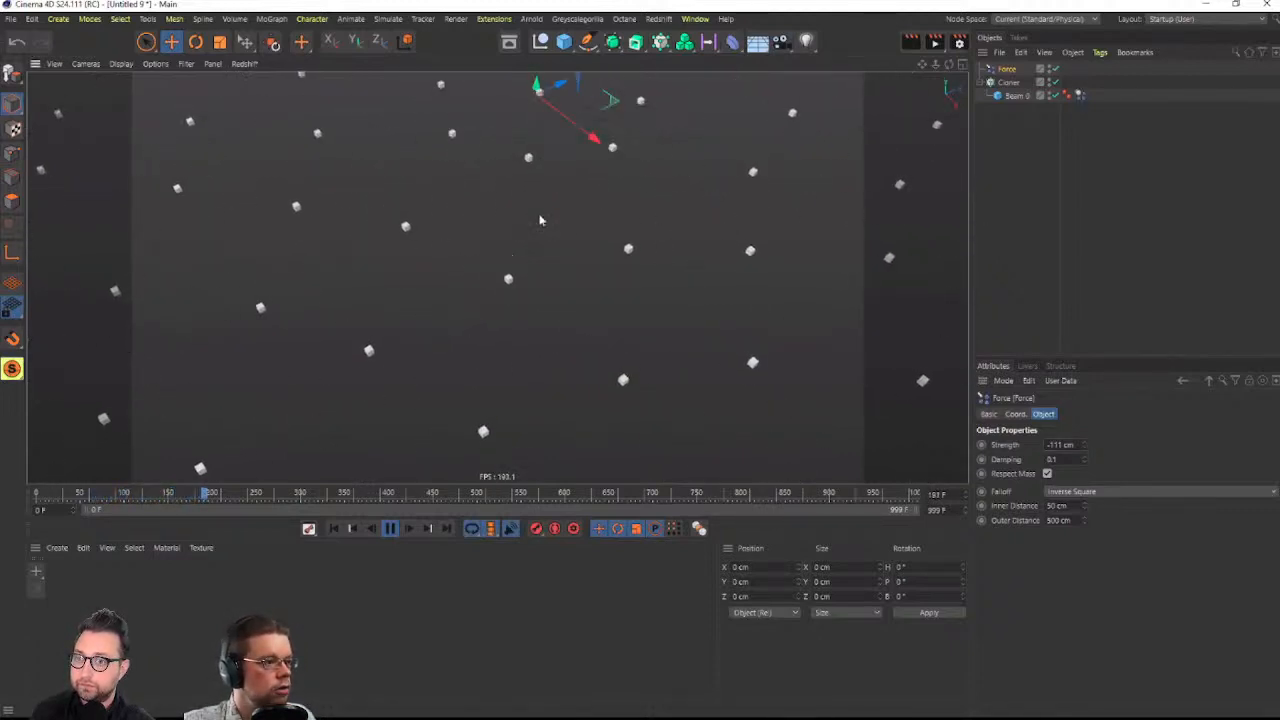
mouse_move(543, 220)
right_mouse_down("alt")
mouse_move(483, 151)
mouse_move(540, 197)
right_mouse_up("alt")
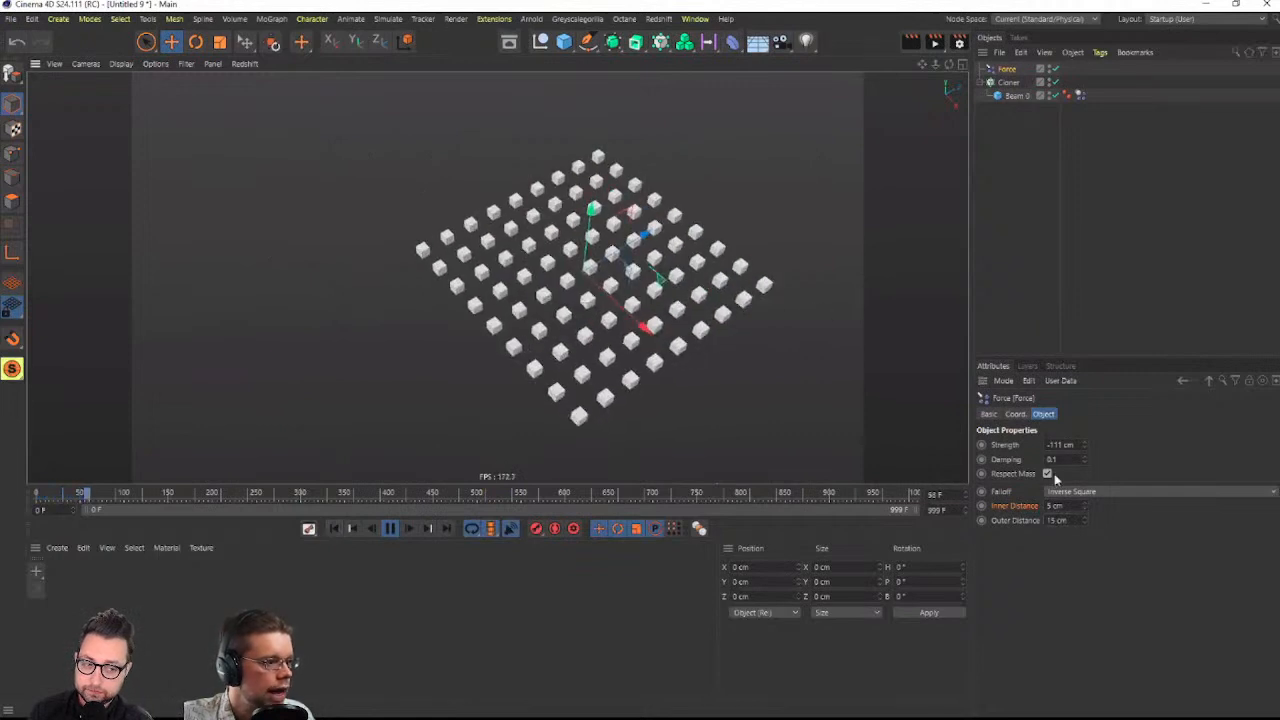
left_click_drag(1084, 520, 1084, 497)
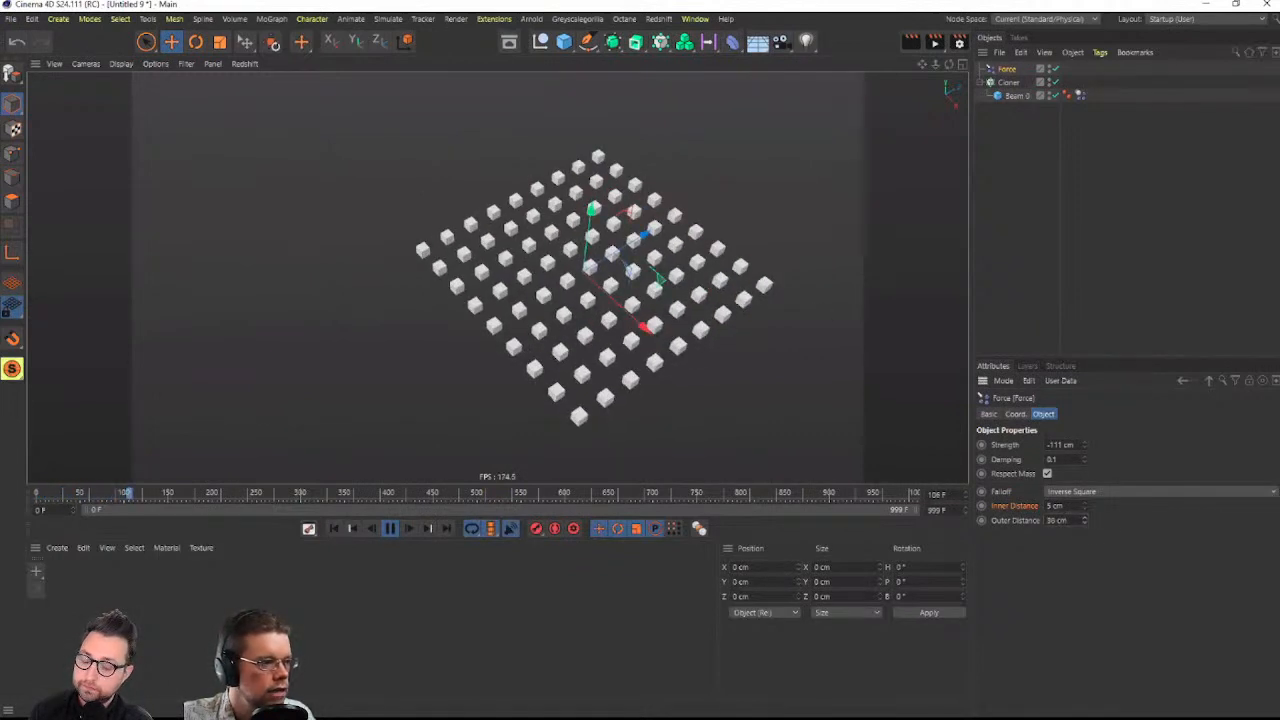
left_click(333, 529)
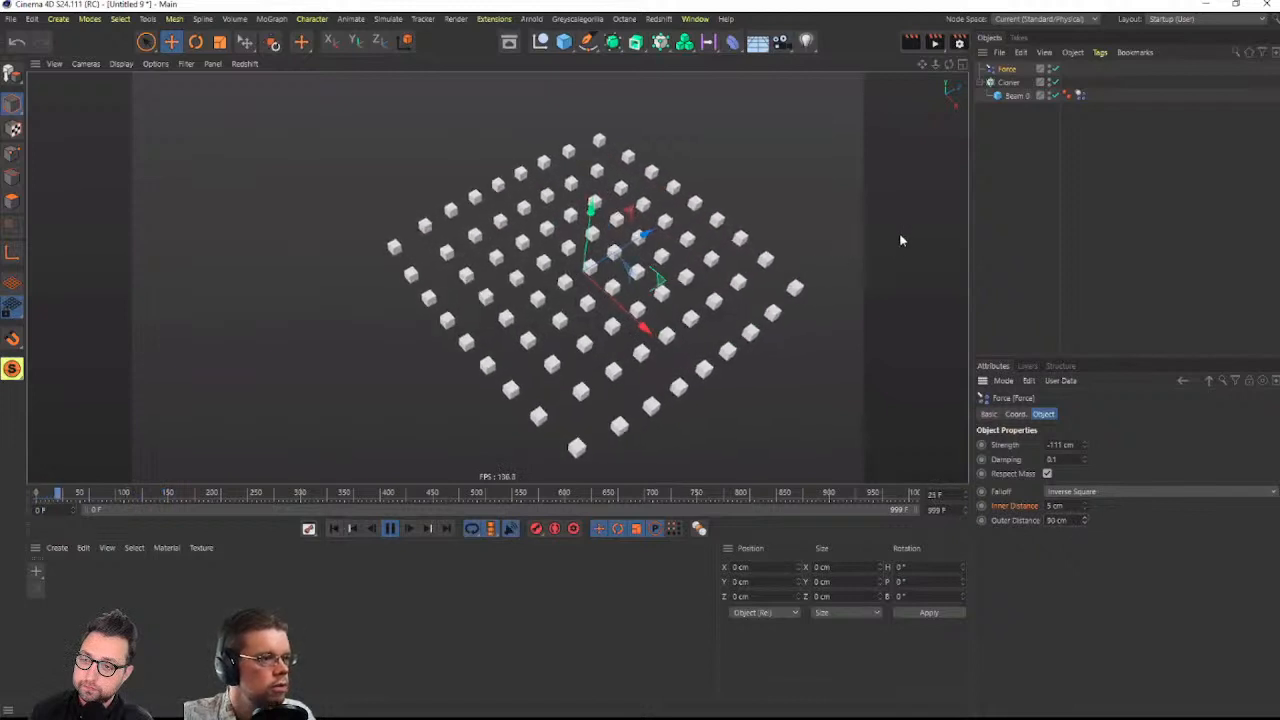
left_click(1067, 95)
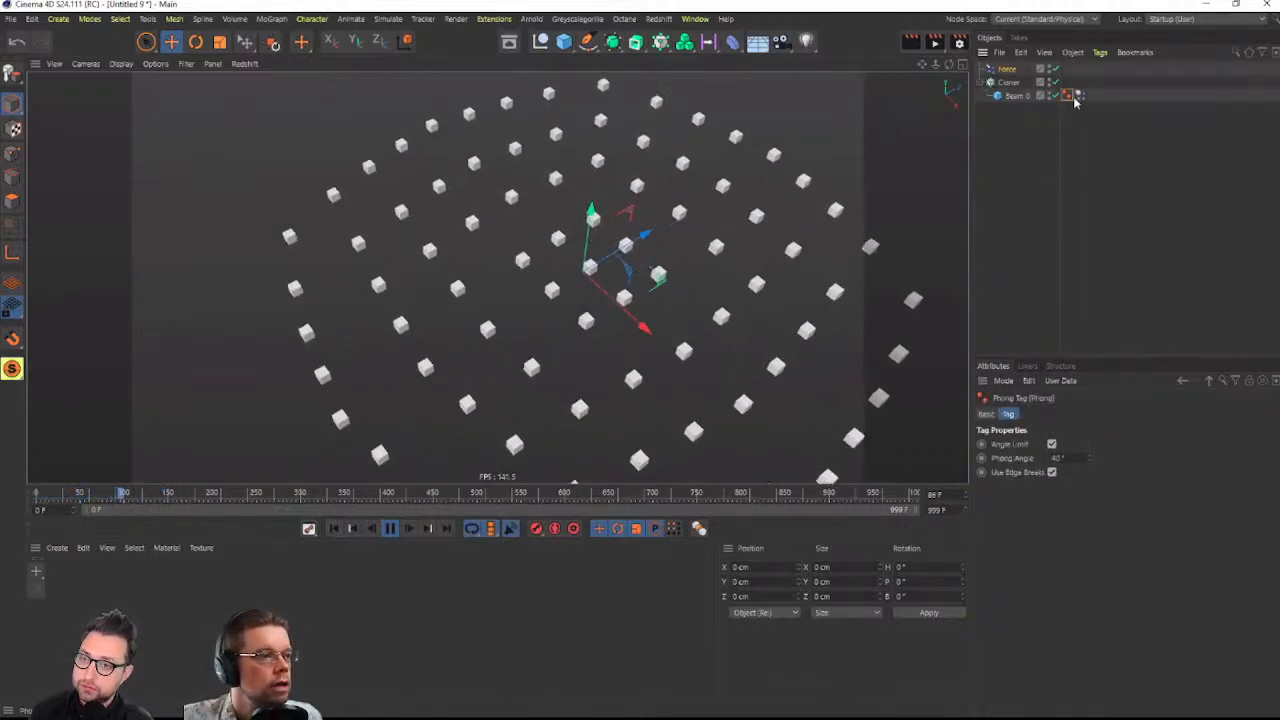
left_click(336, 528)
Switch to the [1a]Live_ProtonStream.c4d project and add a dynamics Force object to the beam scene
left_click(726, 18)
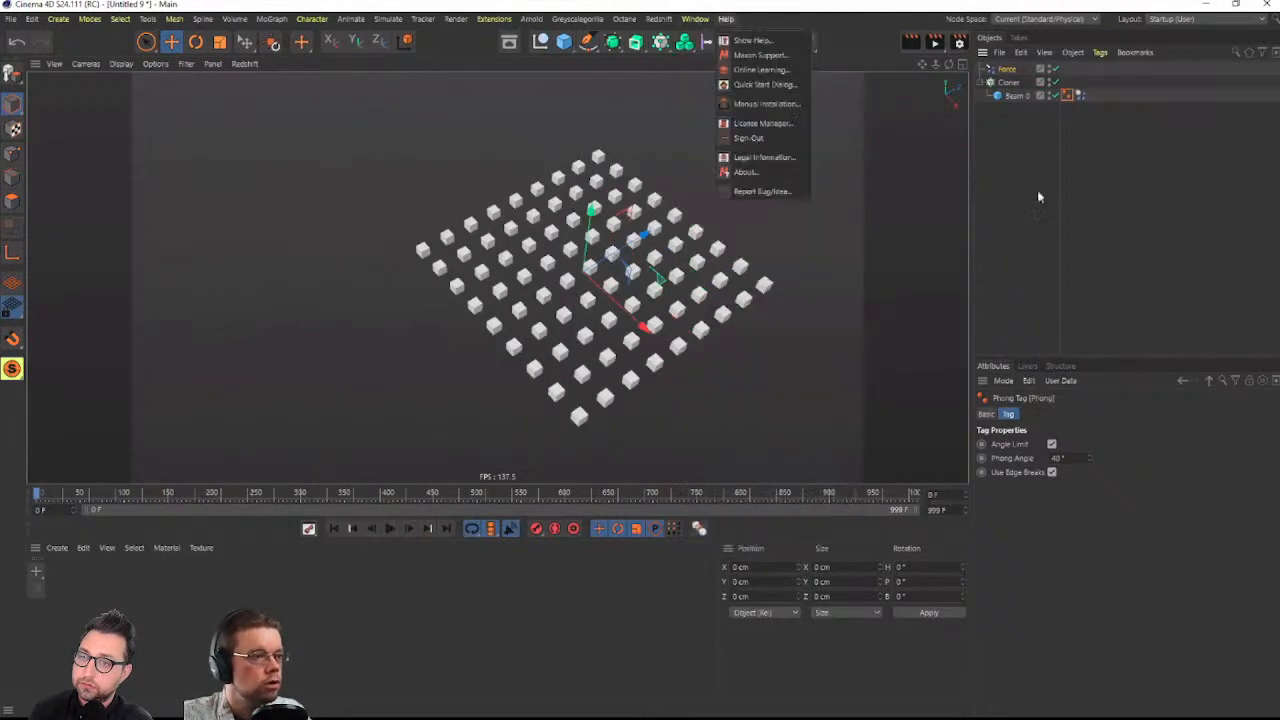
mouse_move(696, 18)
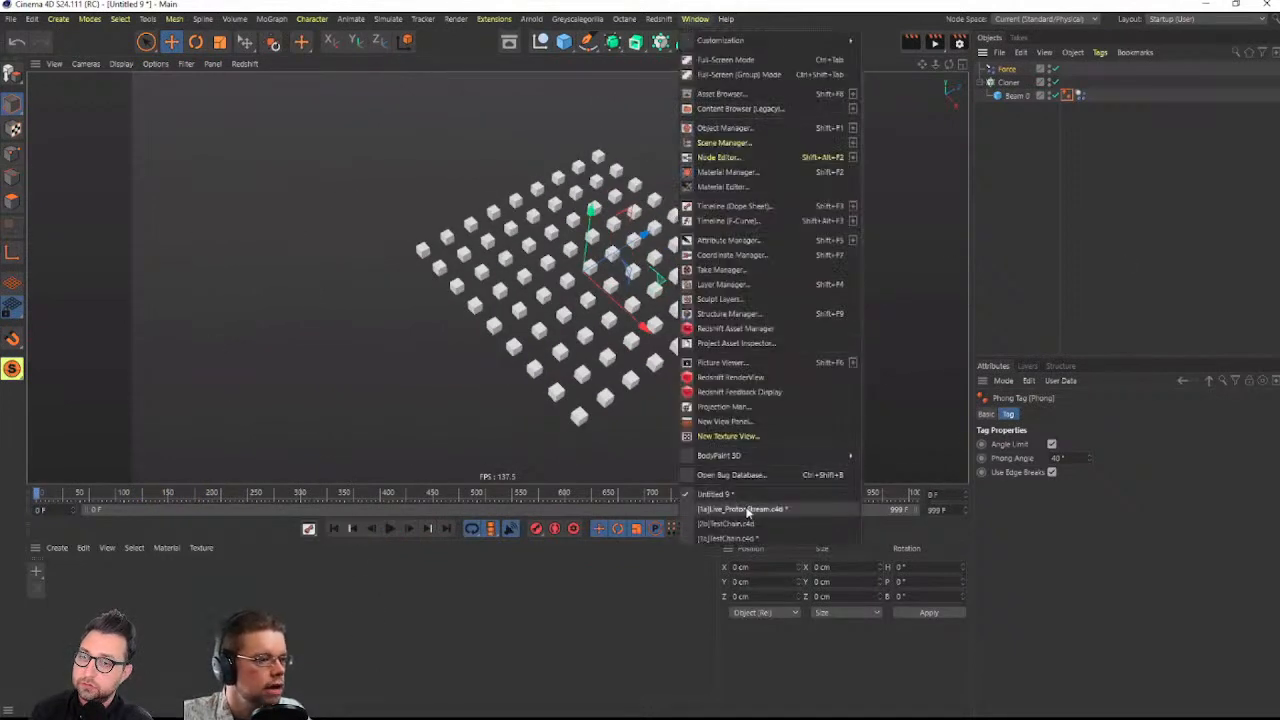
left_click(745, 509)
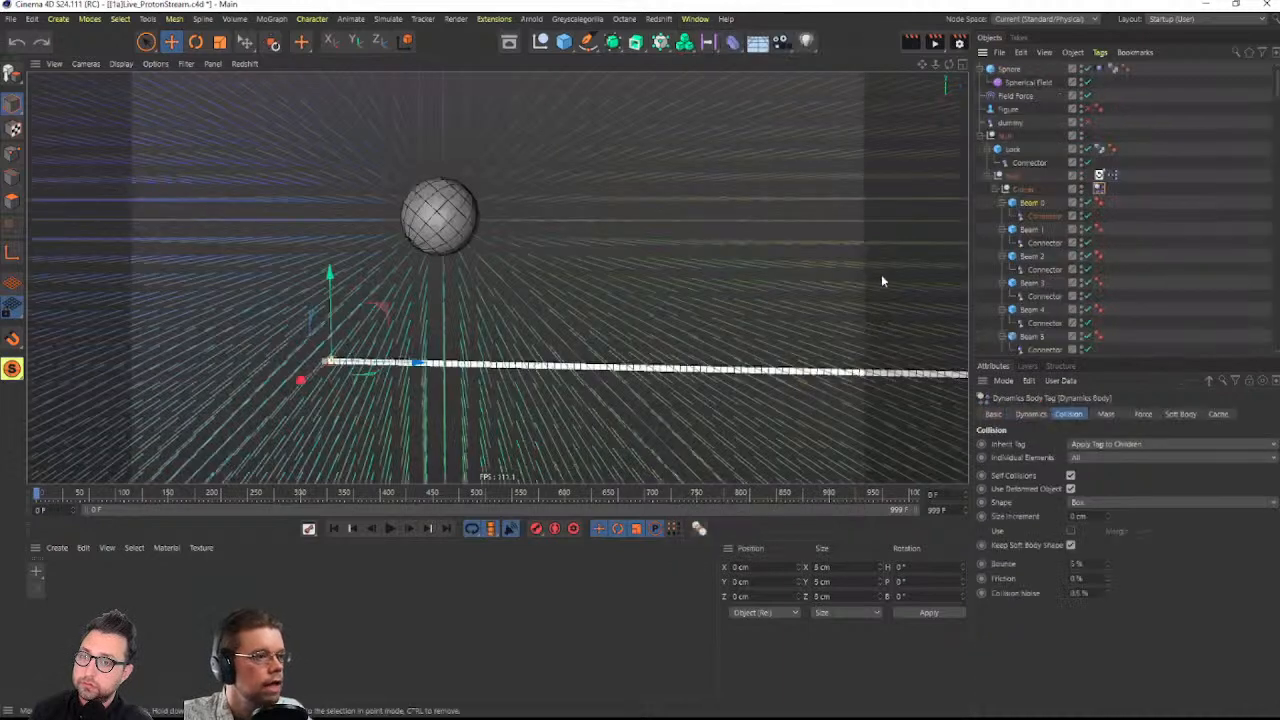
left_click(398, 19)
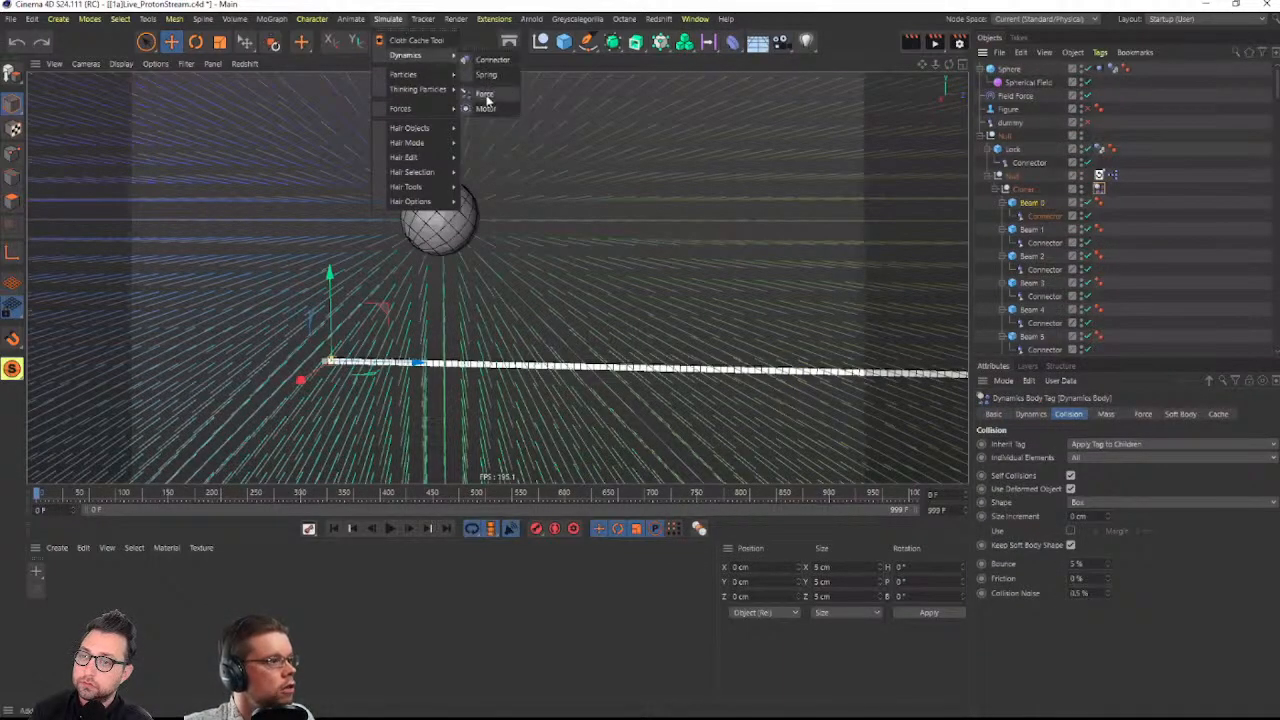
left_click(485, 95)
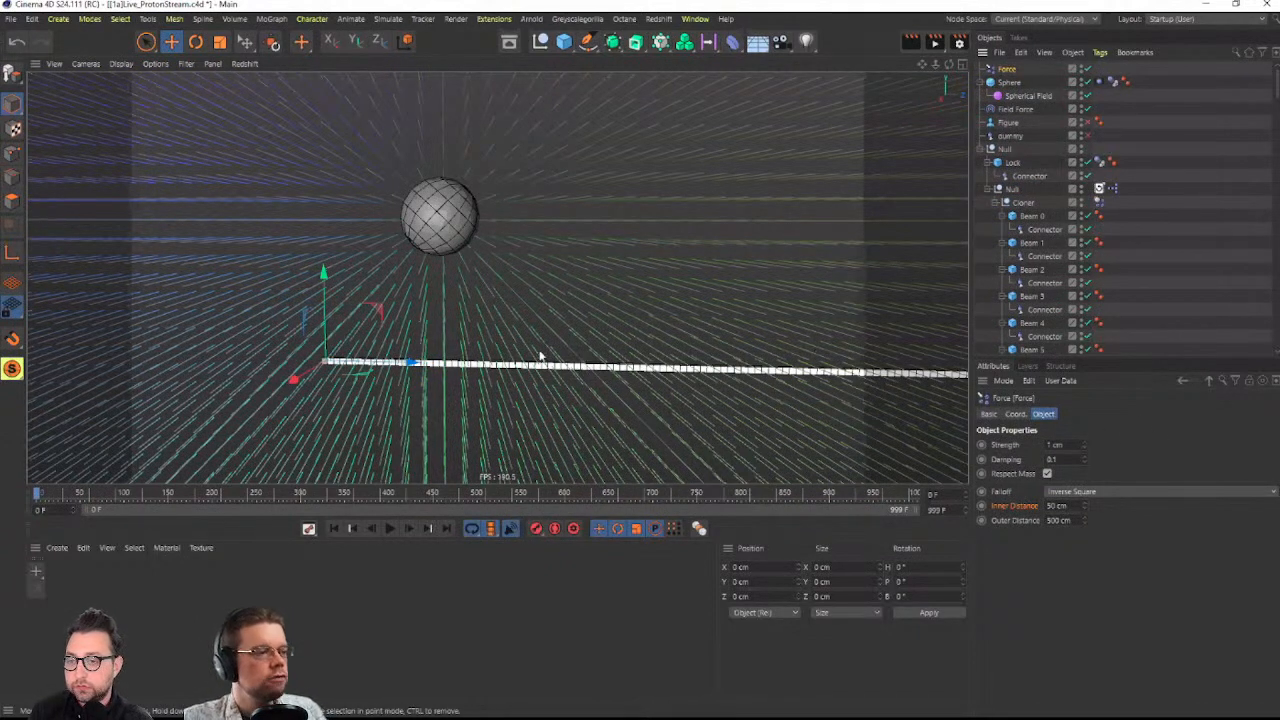
Set the new Force object's strength to -111 cm and play the beam simulation, pausing once it has wrapped the sphere
scroll(449, 241, "up", 3)
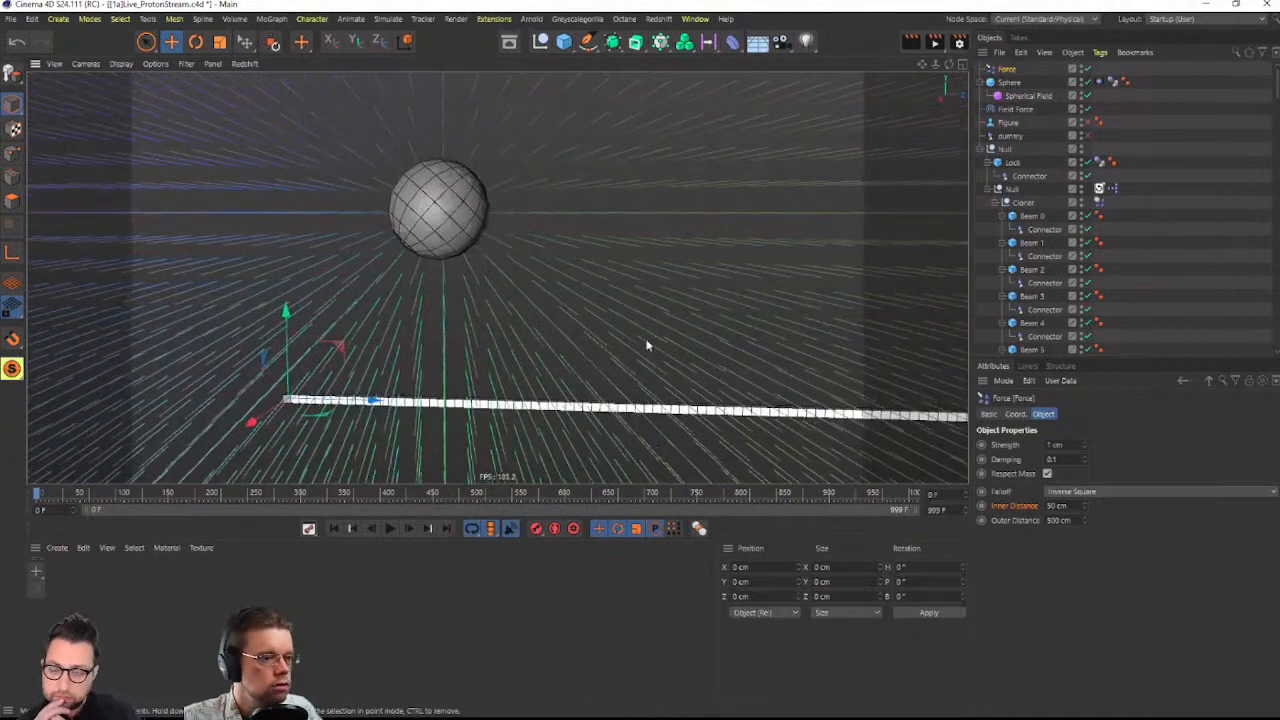
scroll(630, 343, "down", 2)
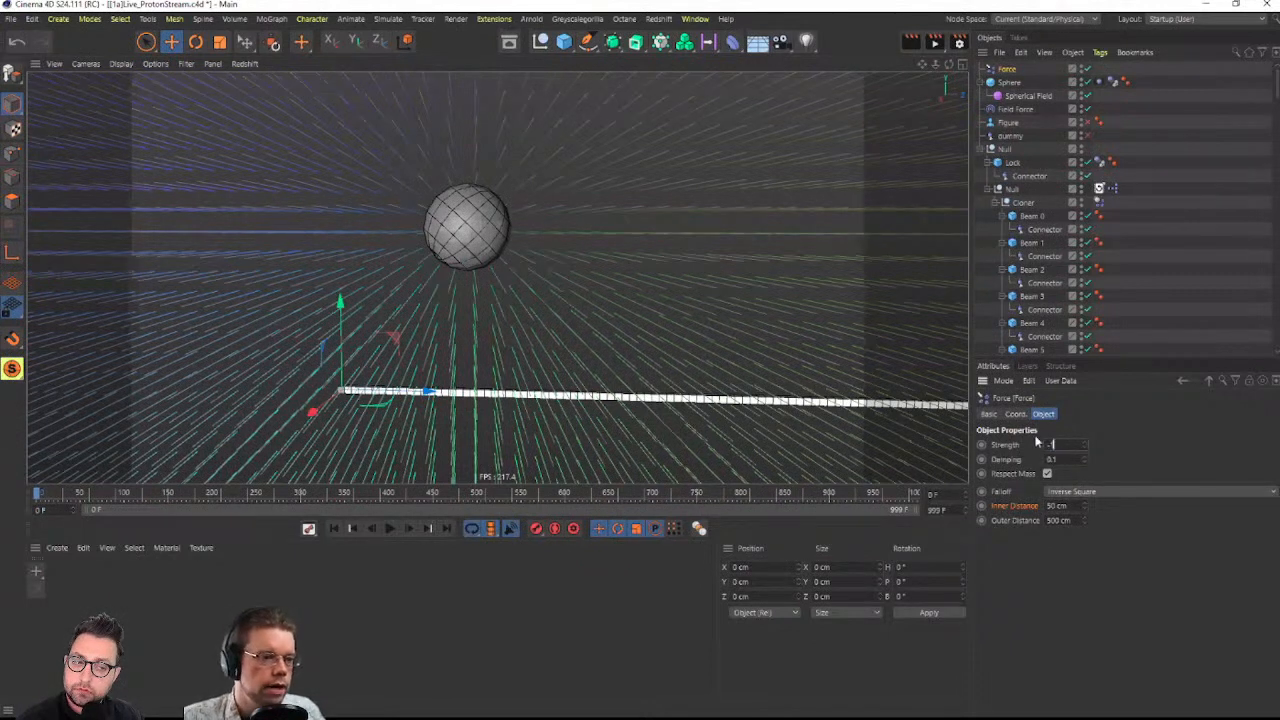
key("Return")
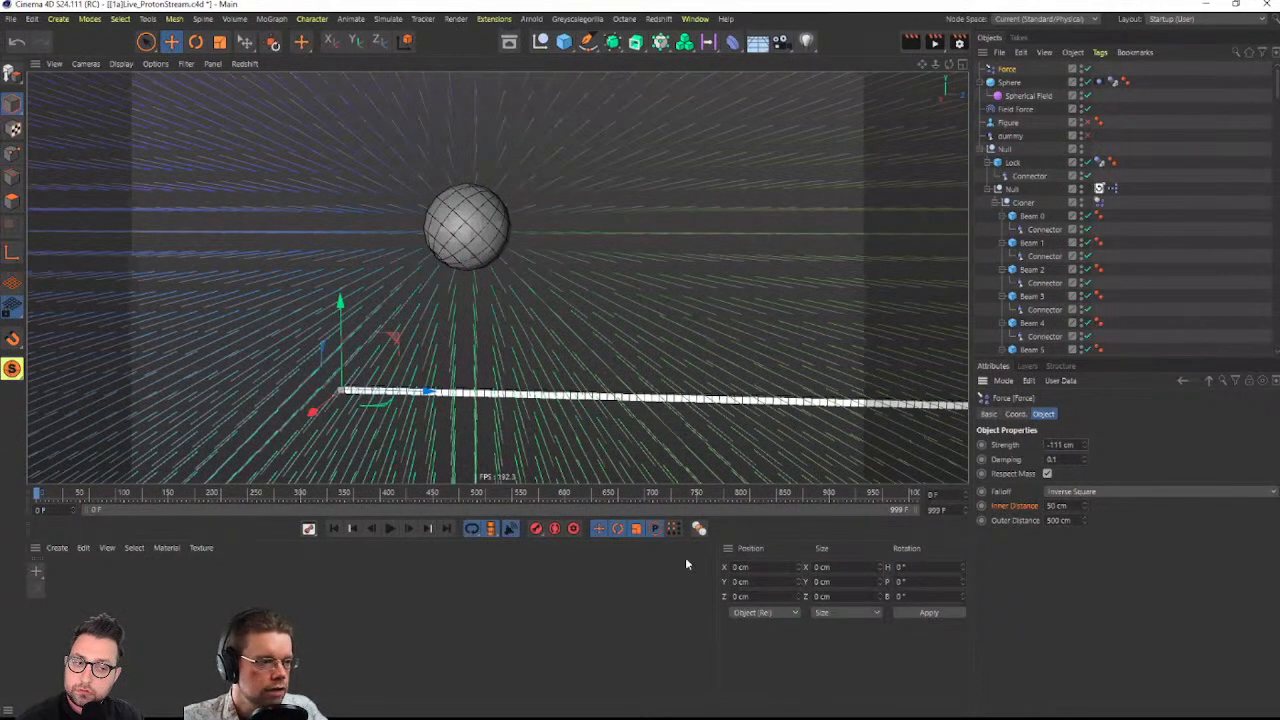
left_click(390, 530)
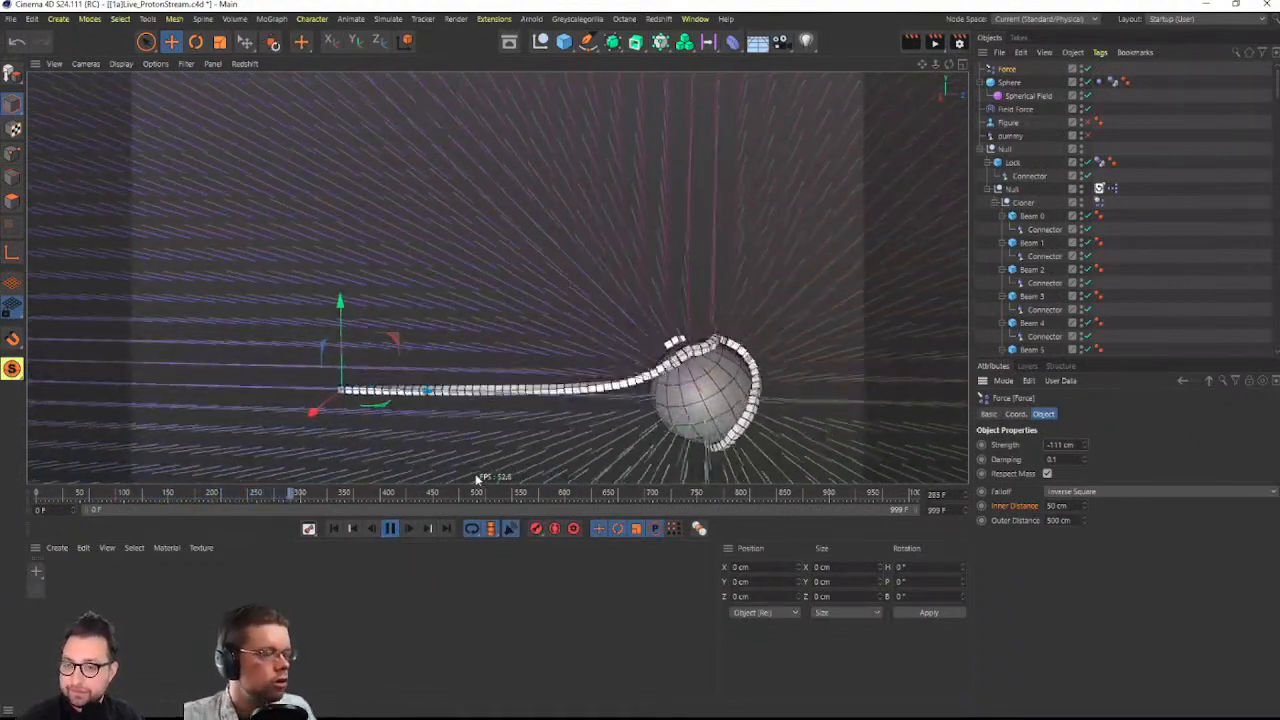
left_click(390, 528)
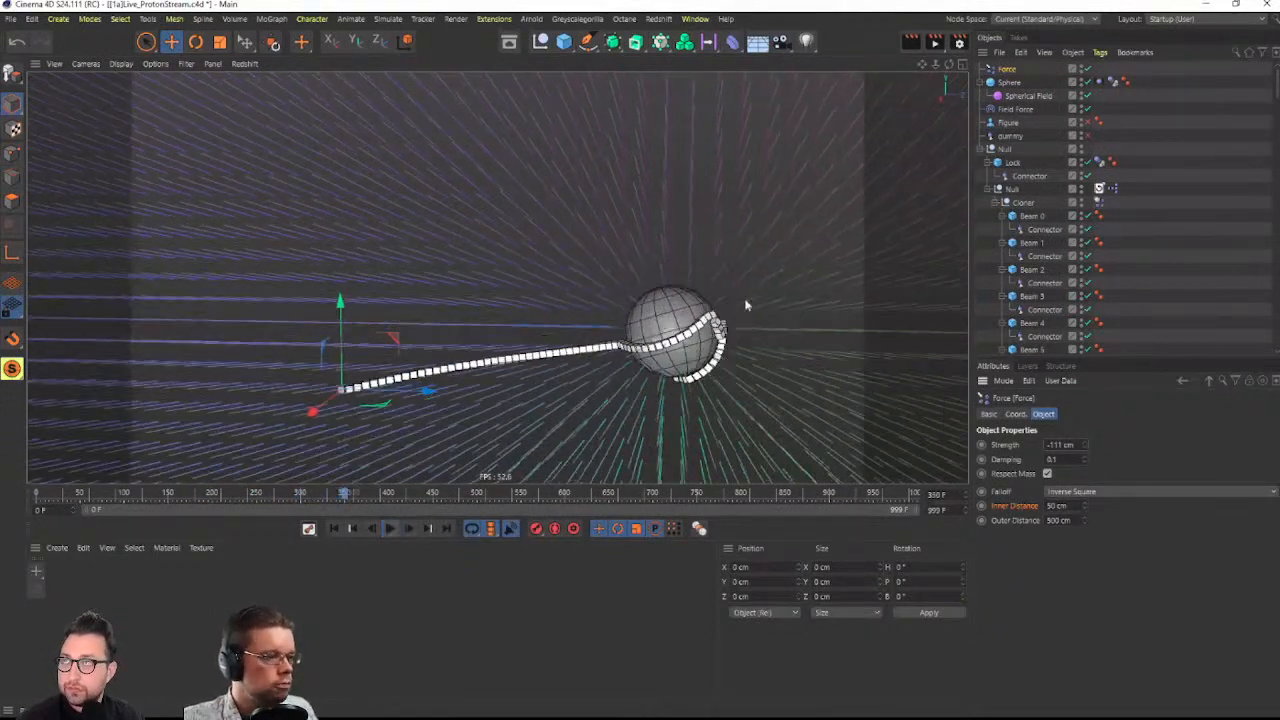
Turn off Display Box for the Field Force object to hide its vector lines in the viewport
left_click(1012, 109)
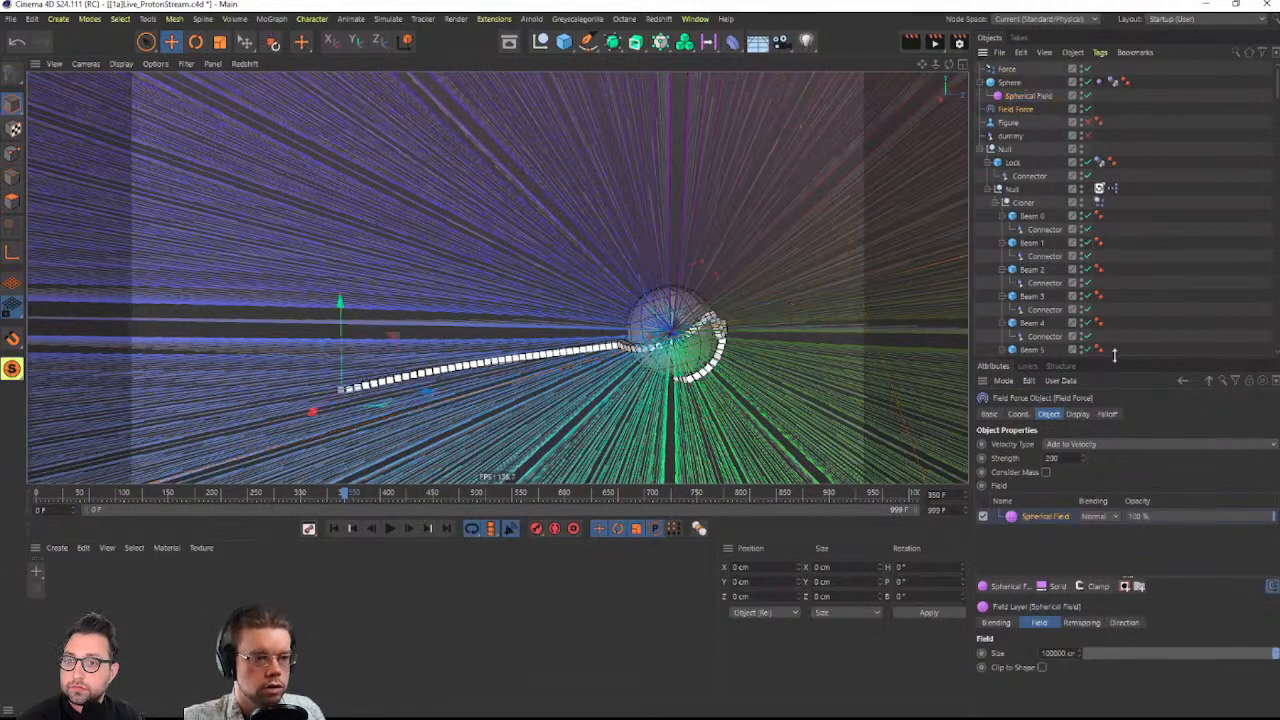
left_click(1110, 414)
left_click(1076, 414)
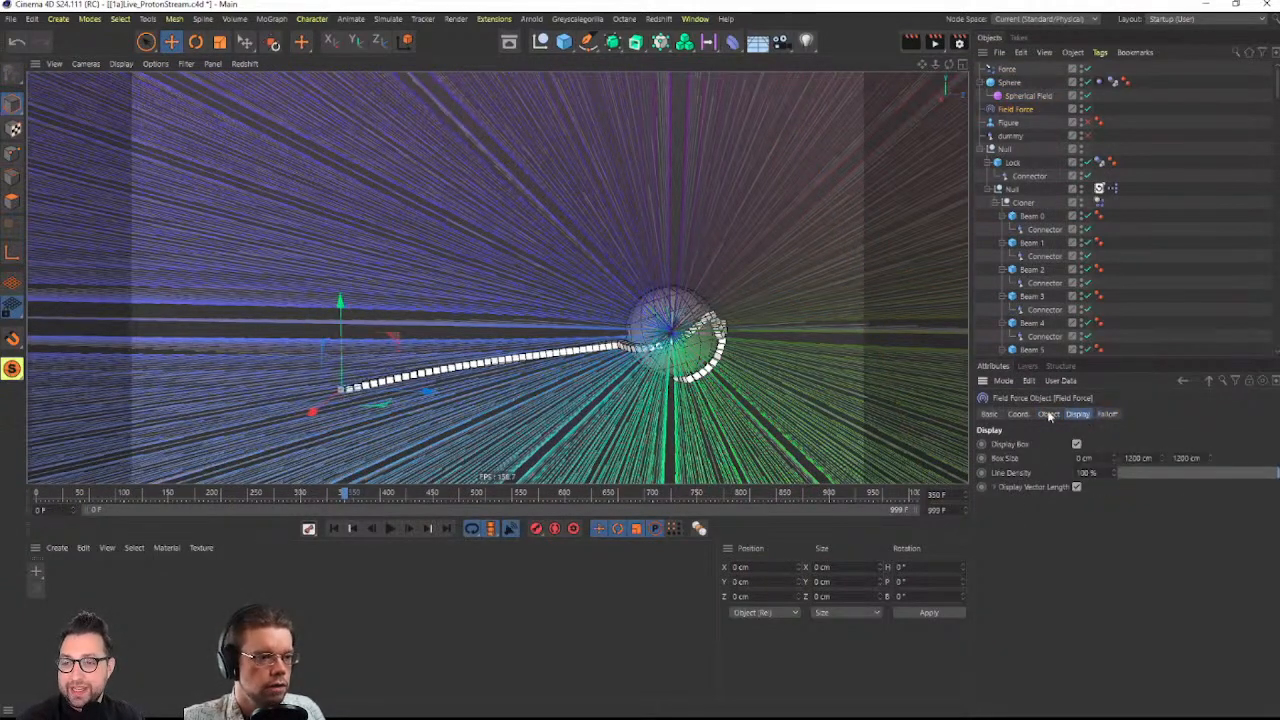
left_click_drag(690, 331, 631, 293, "alt")
left_click(1077, 444)
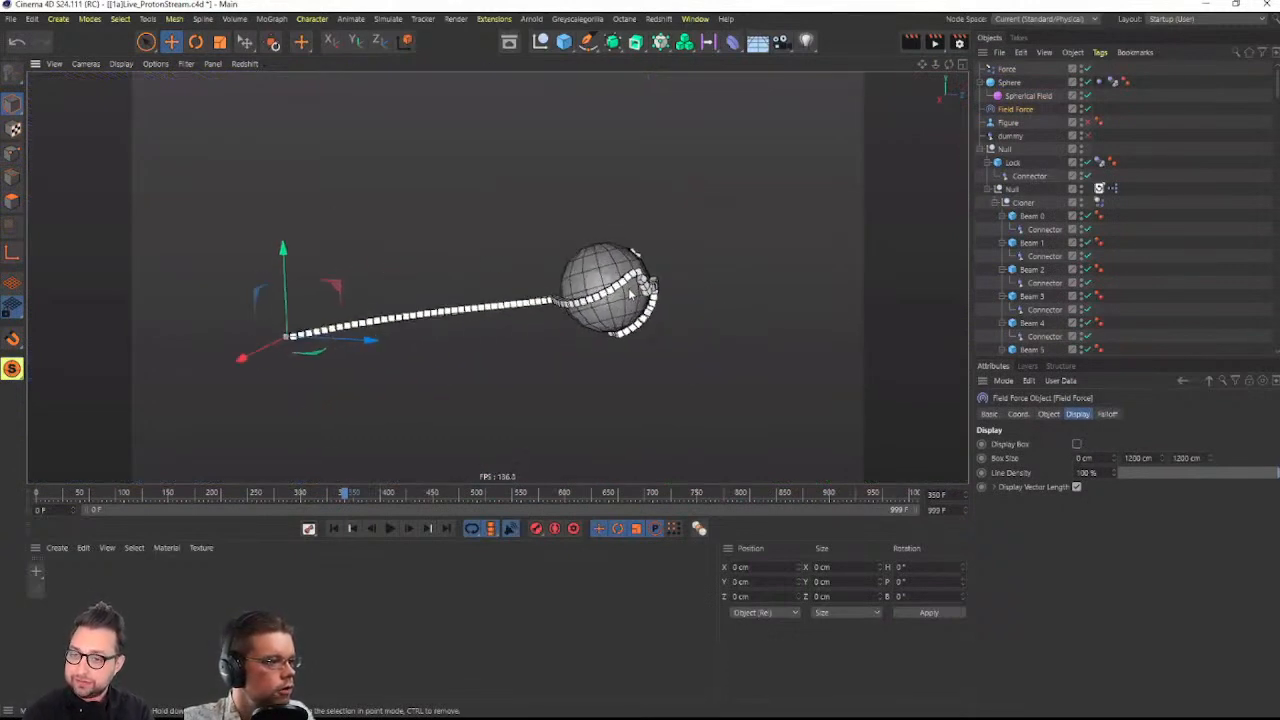
Replay the simulation from the first frame and examine how the beam wraps around the moving sphere
left_click(334, 529)
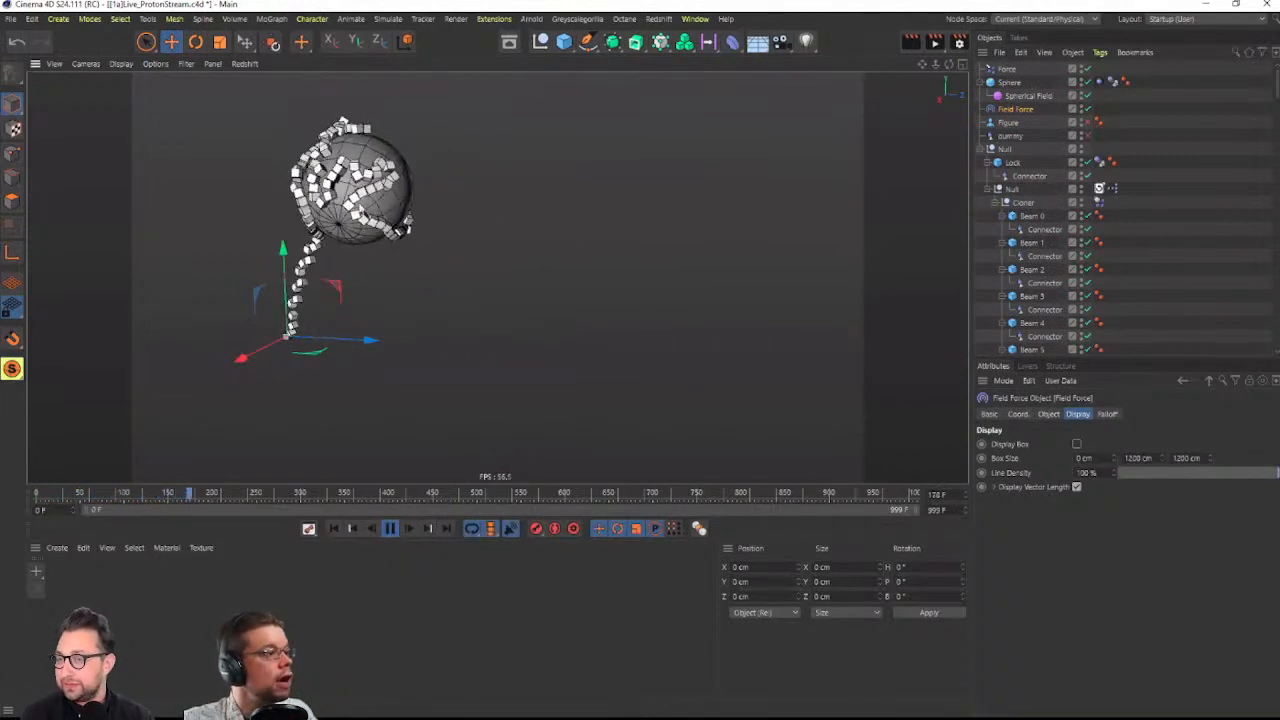
left_click_drag(362, 212, 510, 275, "alt")
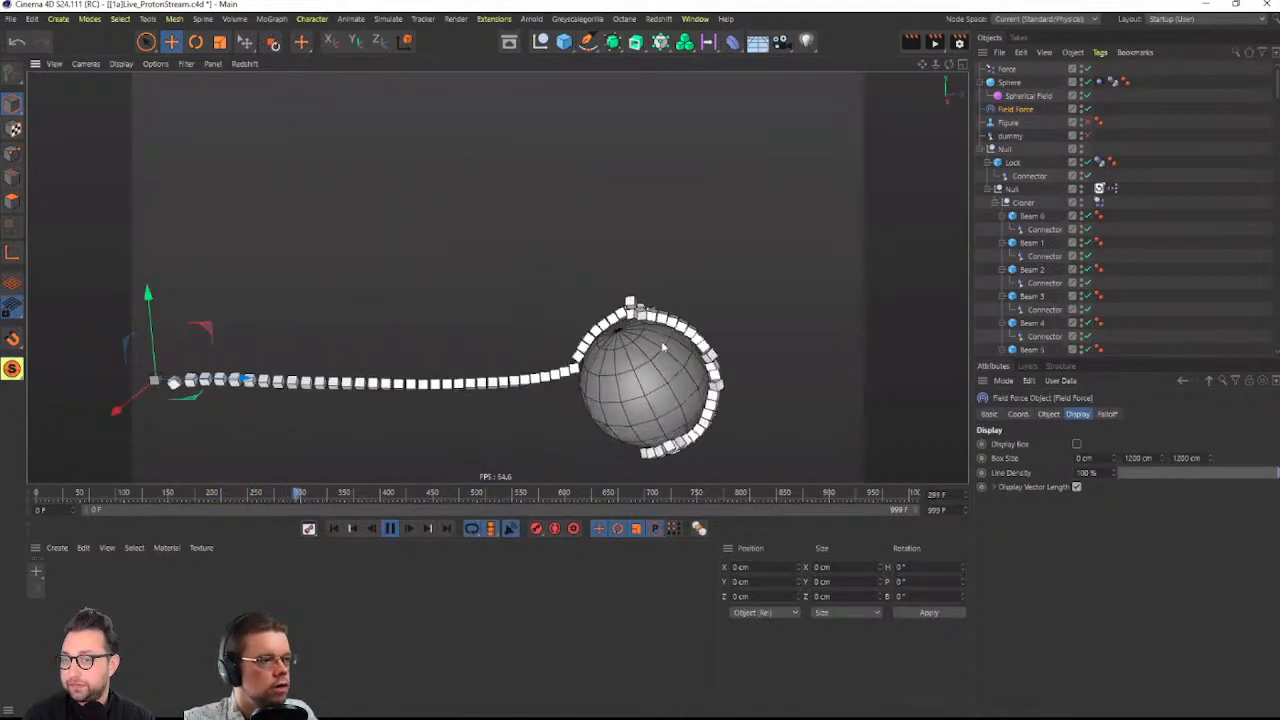
middle_click_drag(686, 400, 638, 377, "alt")
Set the Force object's inner distance to 10 cm and outer distance to 100 cm while the simulation plays
left_click(1012, 71)
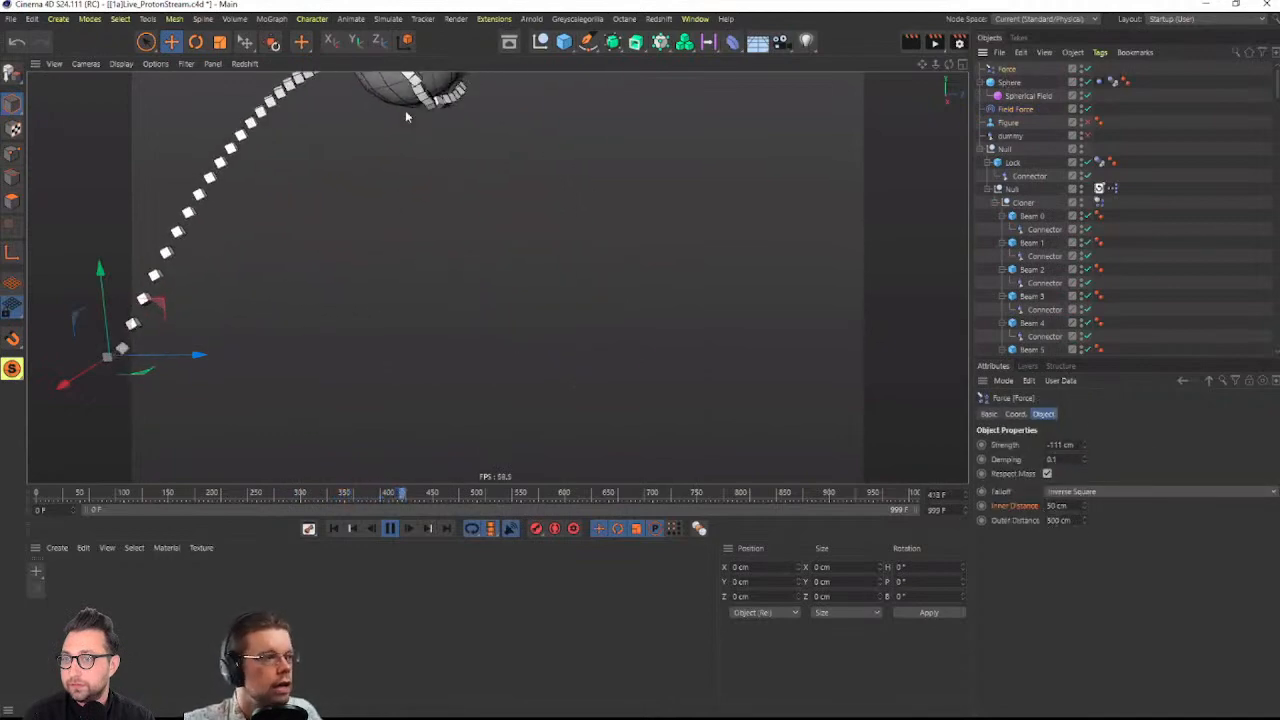
middle_click_drag(405, 110, 570, 336, "alt")
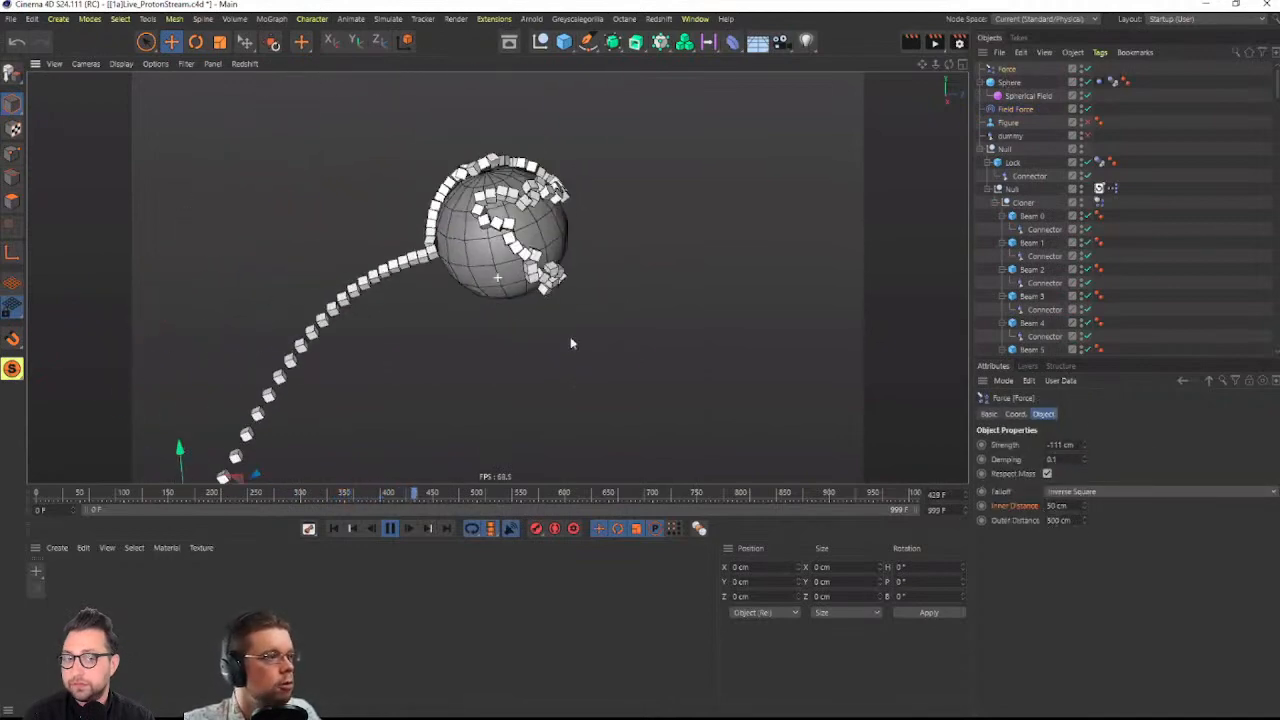
left_click(1060, 505)
key("BackSpace")
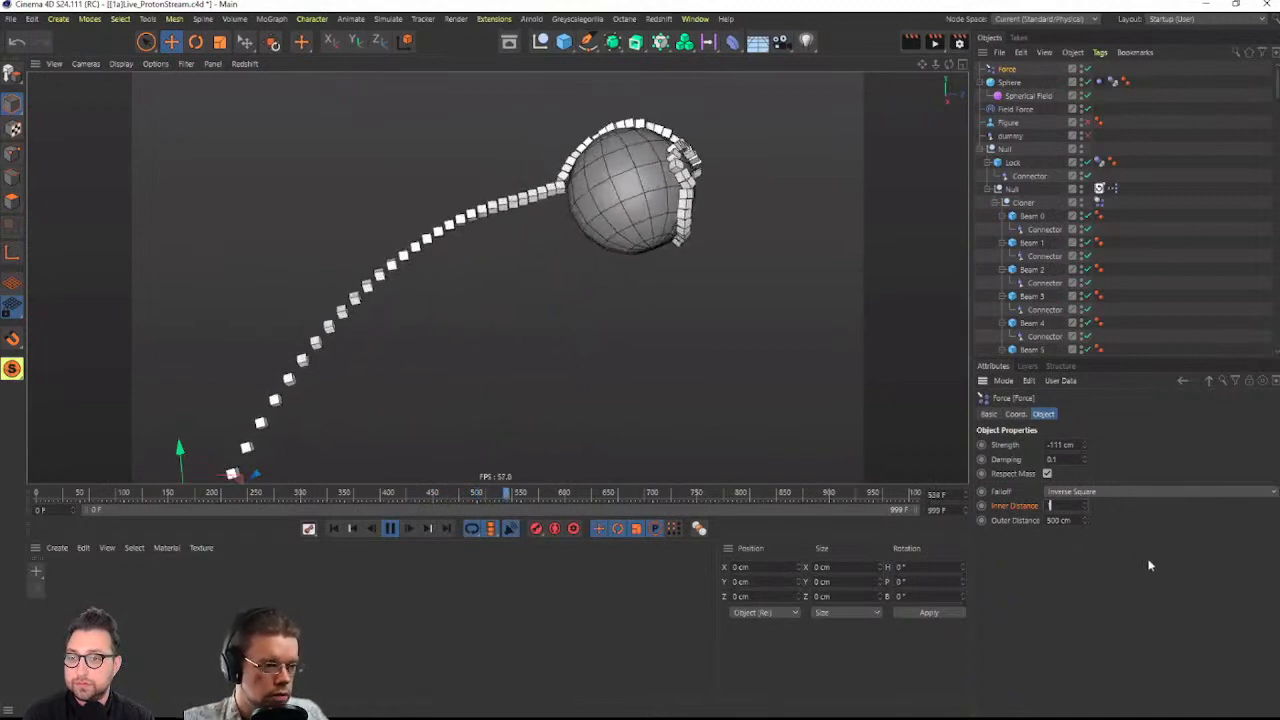
type("10")
key("Return")
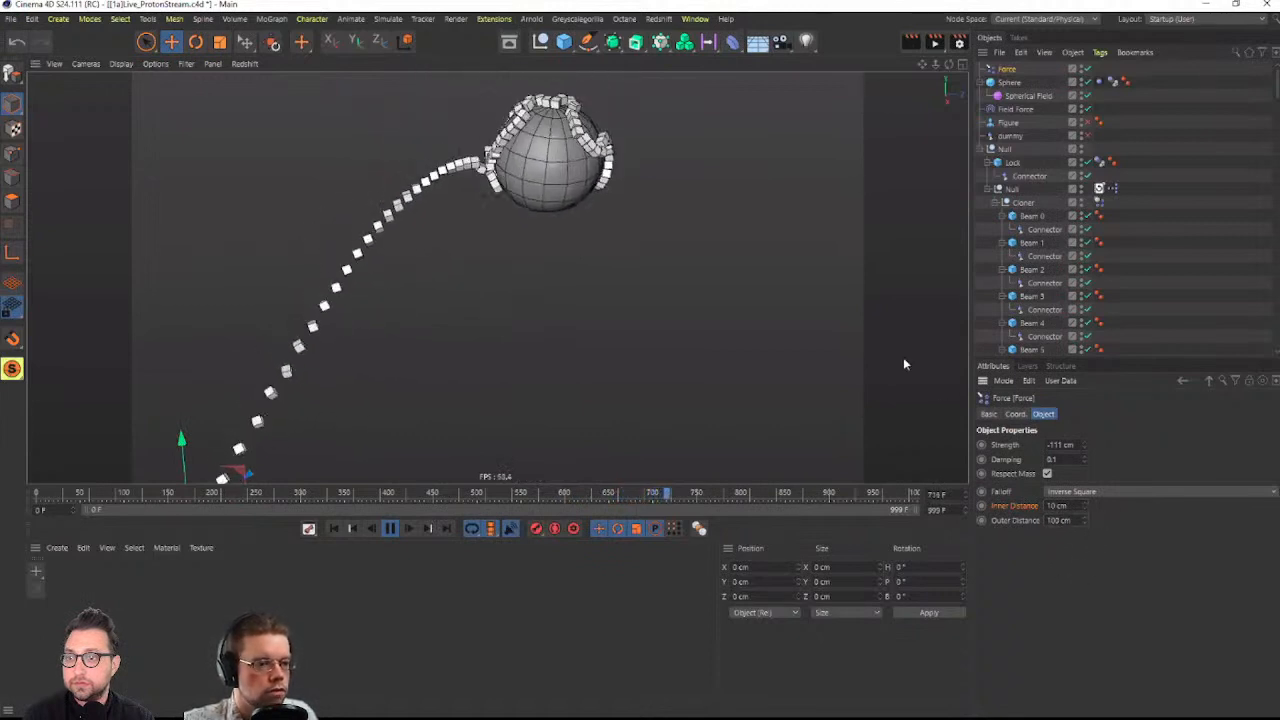
middle_click_drag(502, 447, 594, 332, "alt")
scroll(601, 334, "down", 4)
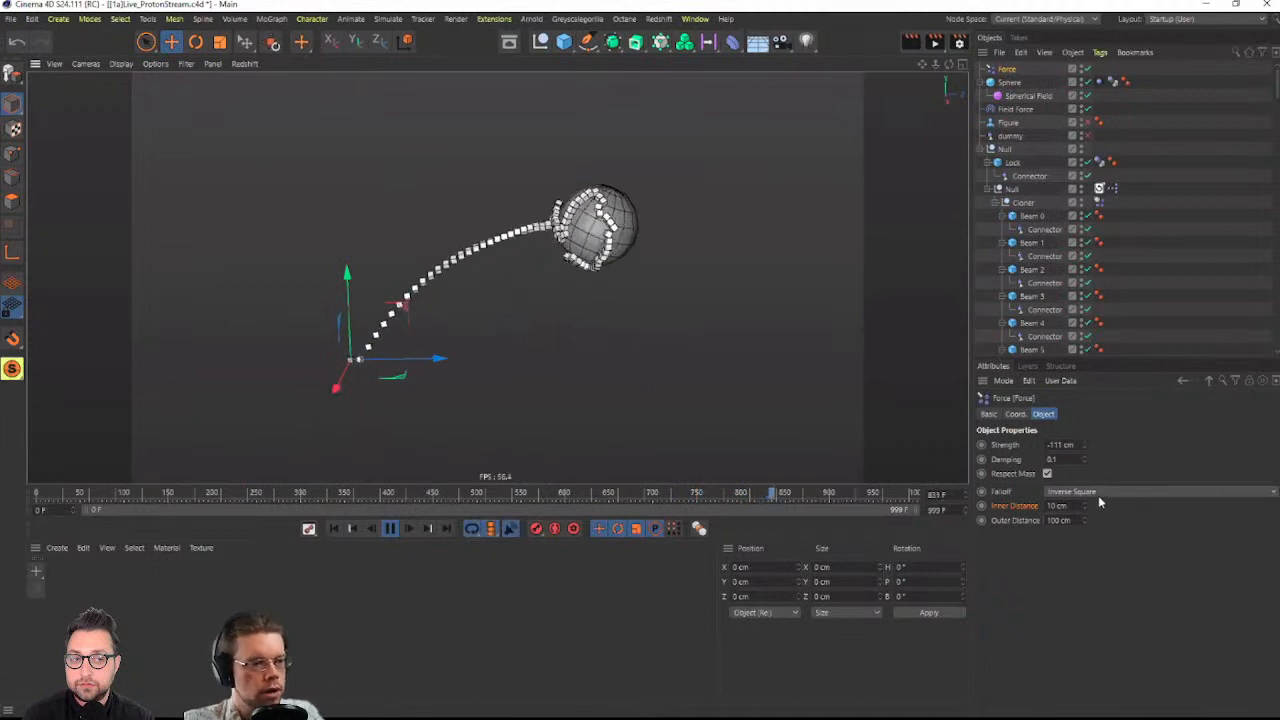
Set the Force object's strength to -1111 cm and inspect the beam around the sphere from several angles
left_click(1060, 444)
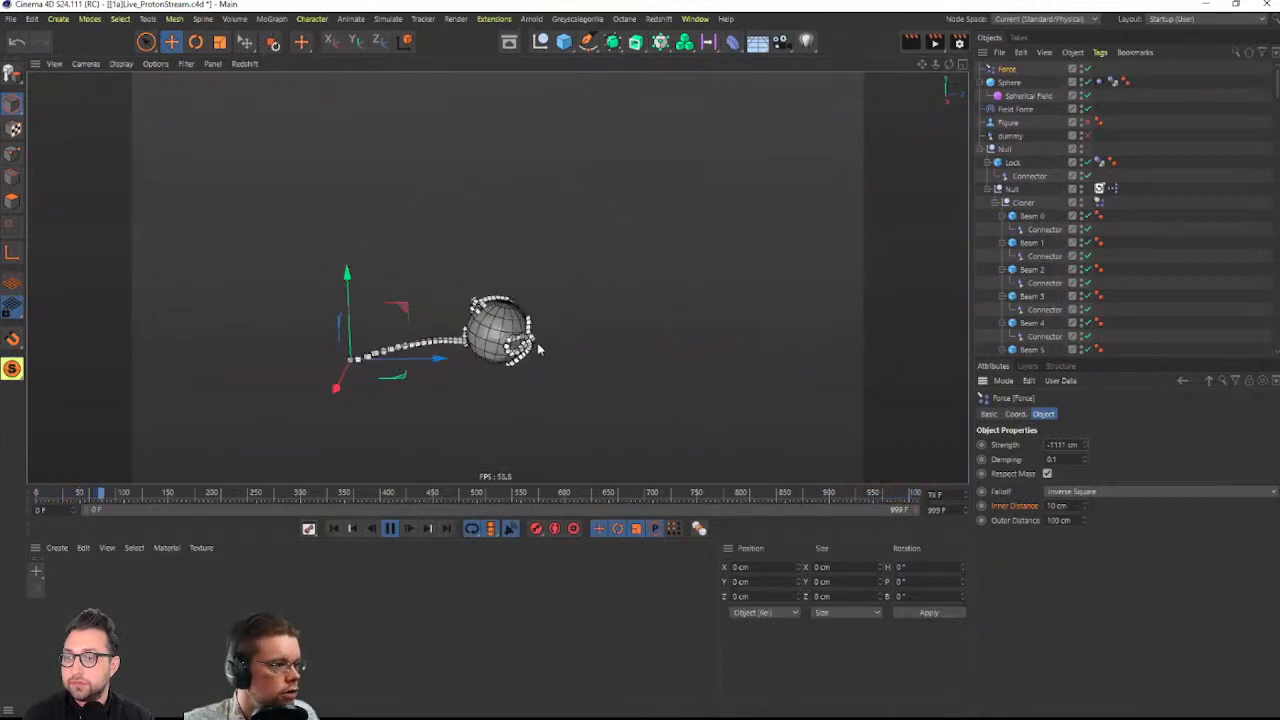
scroll(538, 347, "up", 6)
left_click_drag(516, 276, 328, 210, "alt")
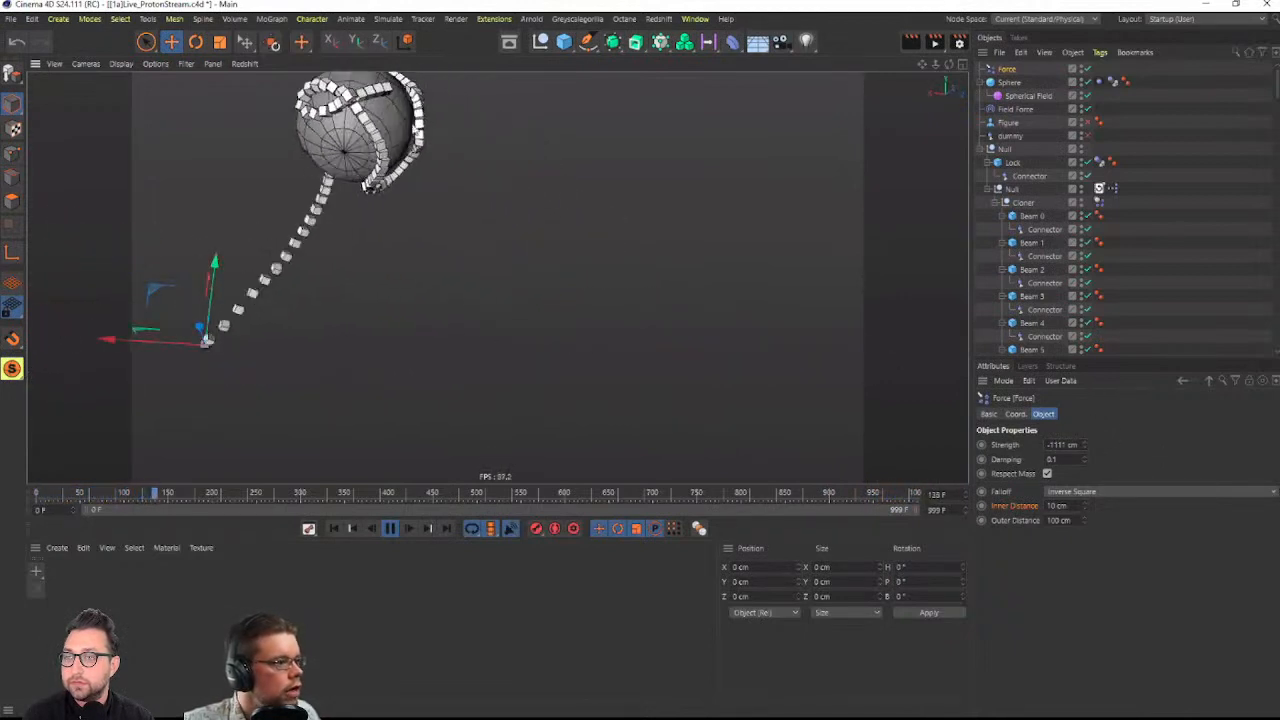
middle_click_drag(294, 149, 600, 283, "alt")
left_click_drag(600, 283, 852, 360, "alt")
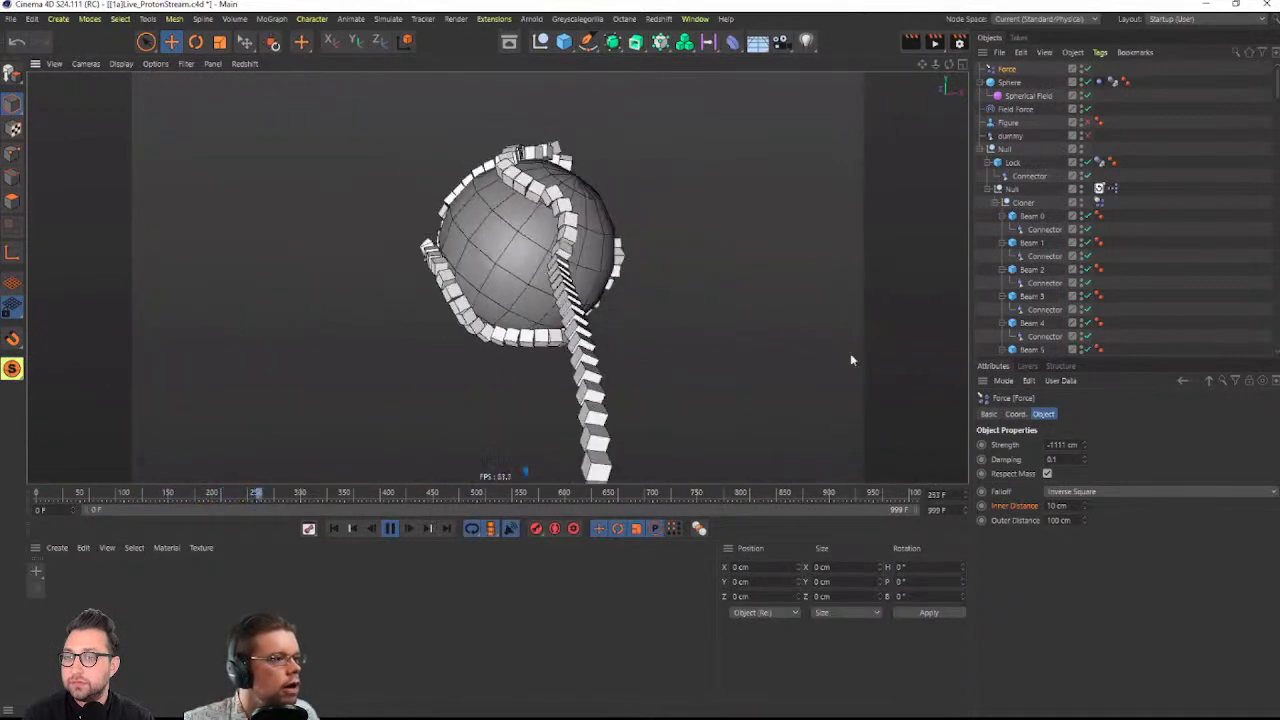
Set the Force object's outer distance to 200 cm
left_click_drag(1053, 521, 1034, 525)
type("2")
key("Return")
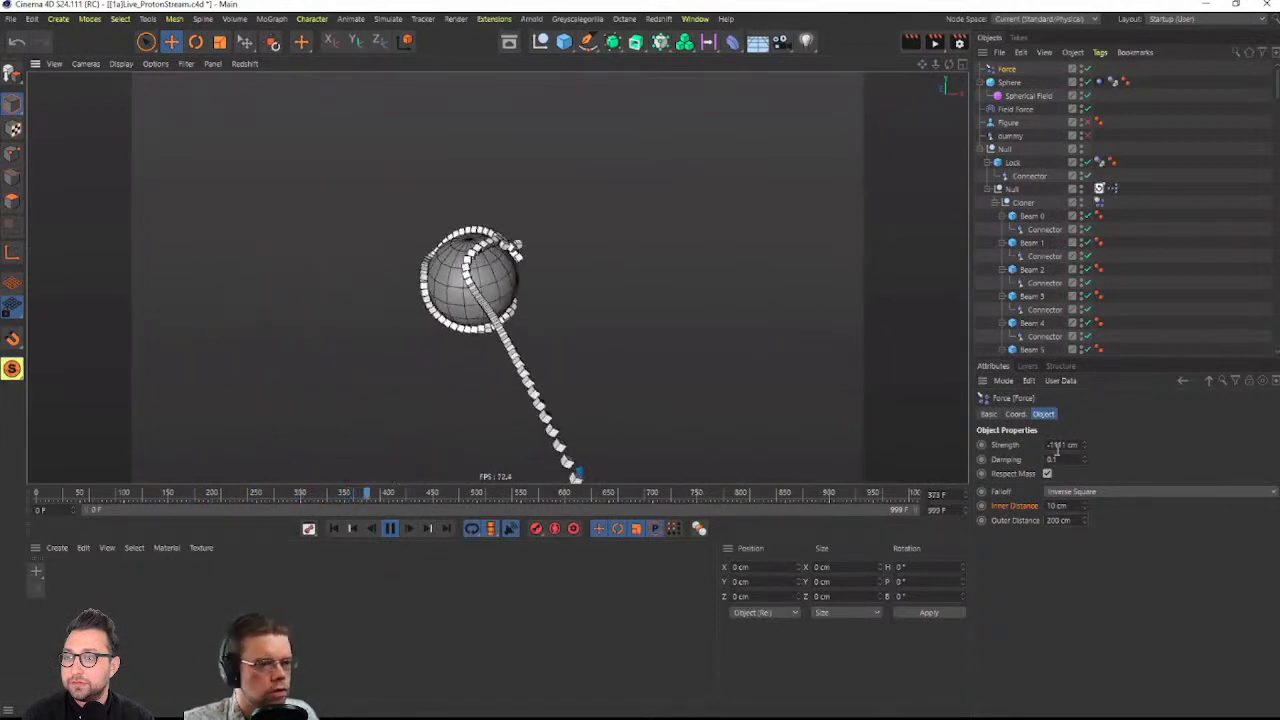
Try a Force strength of -2111 cm on the running beam simulation
left_click_drag(1055, 445, 1050, 445)
type("211")
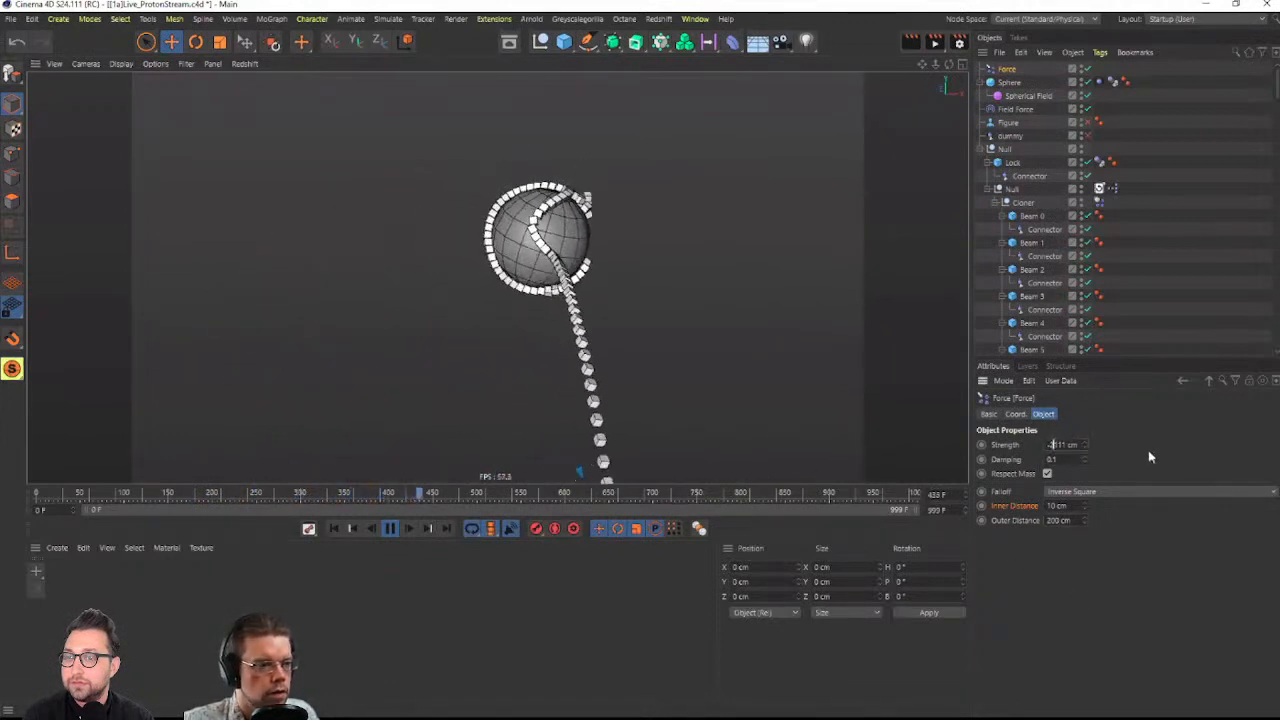
key("Return")
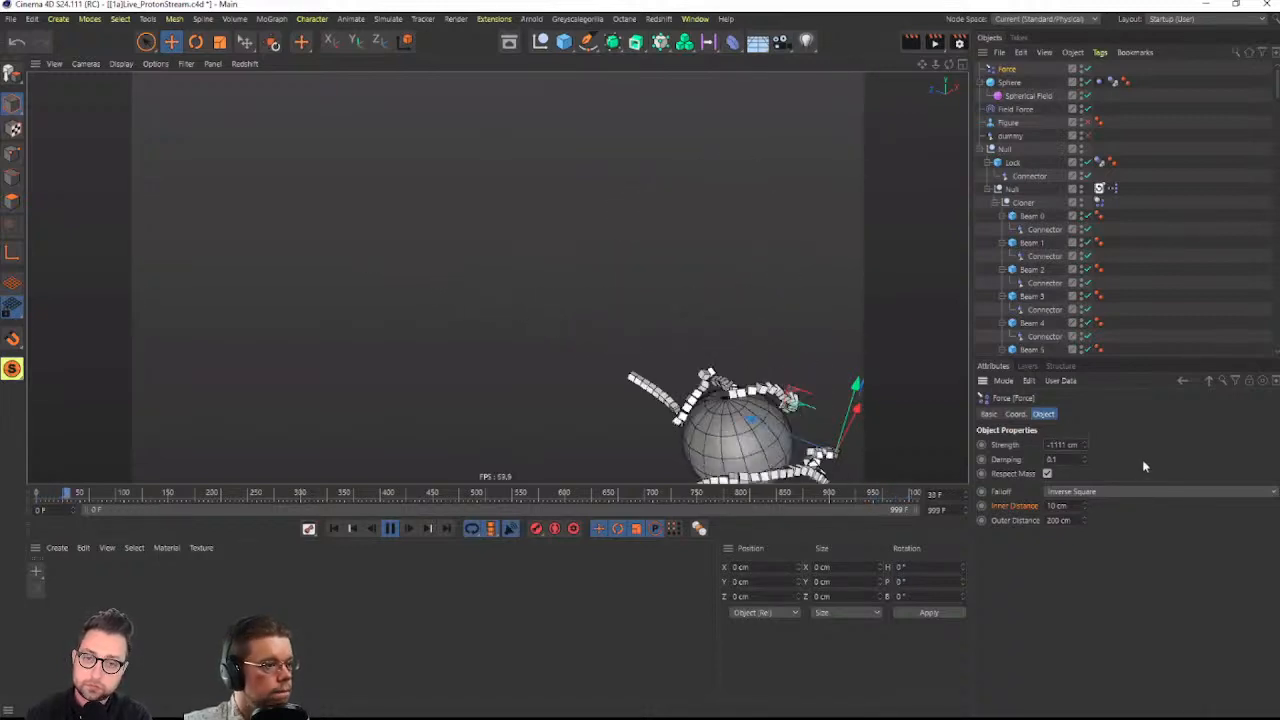
Stop the beam simulation, return to the first frame, and switch back to the Untitled 9 cube-grid project
left_click(390, 528)
left_click(335, 529)
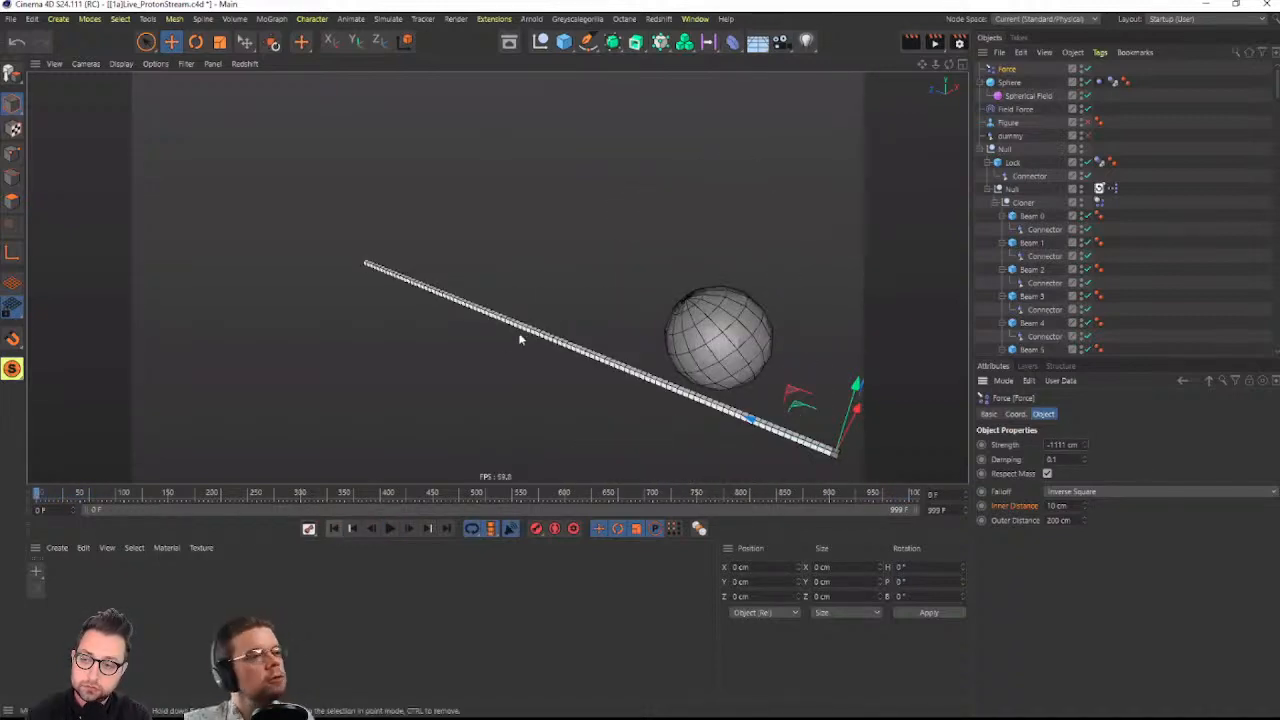
left_click(697, 18)
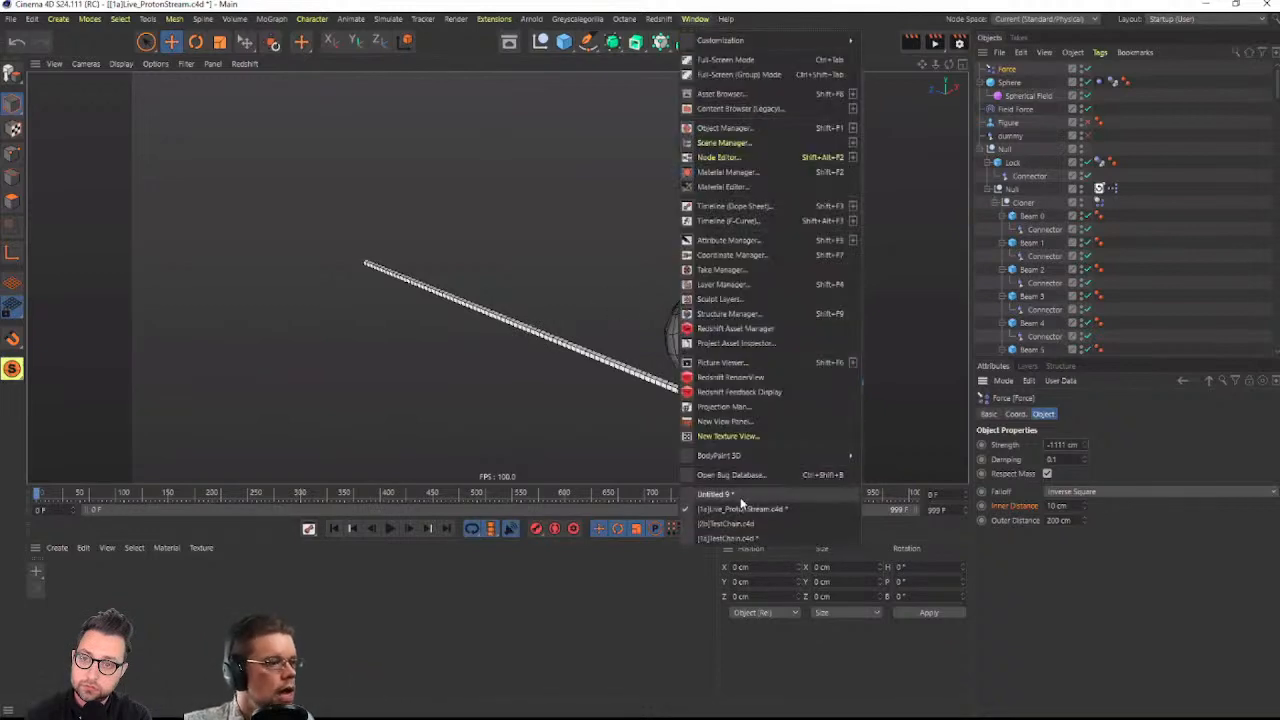
left_click(740, 495)
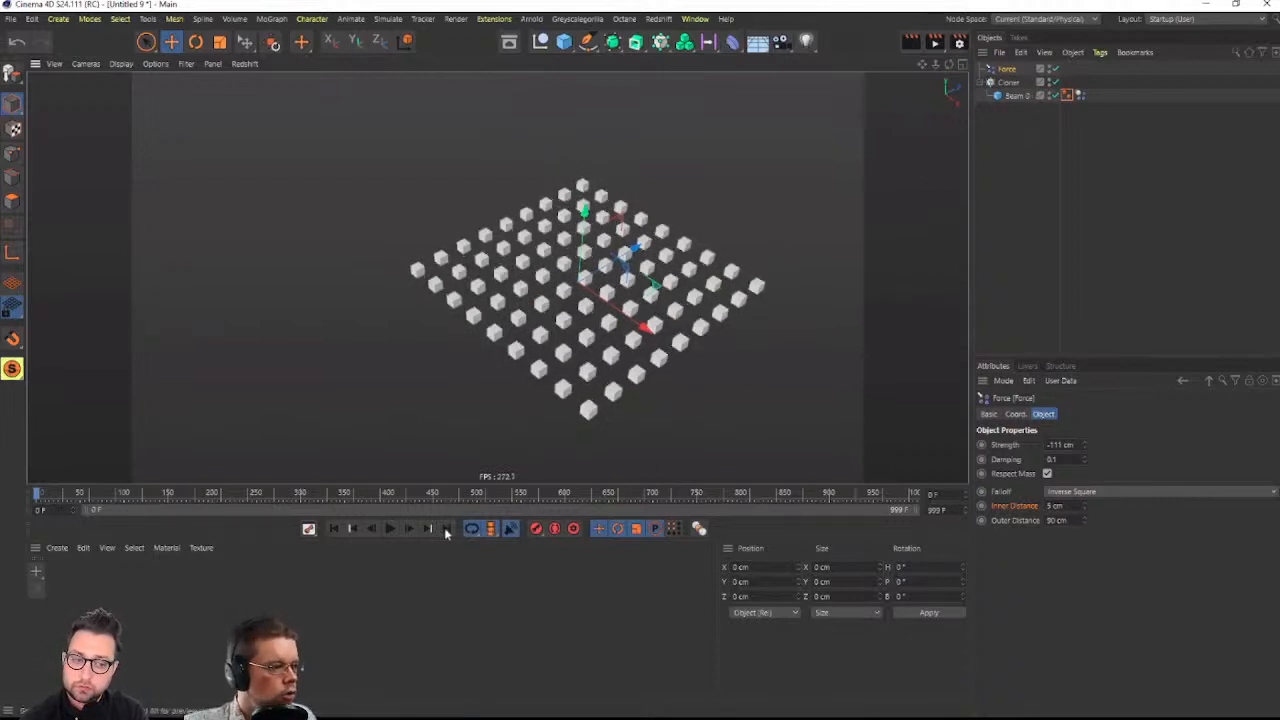
Play the cube-grid simulation to check how the clones spread, and return to the first frame
left_click(393, 528)
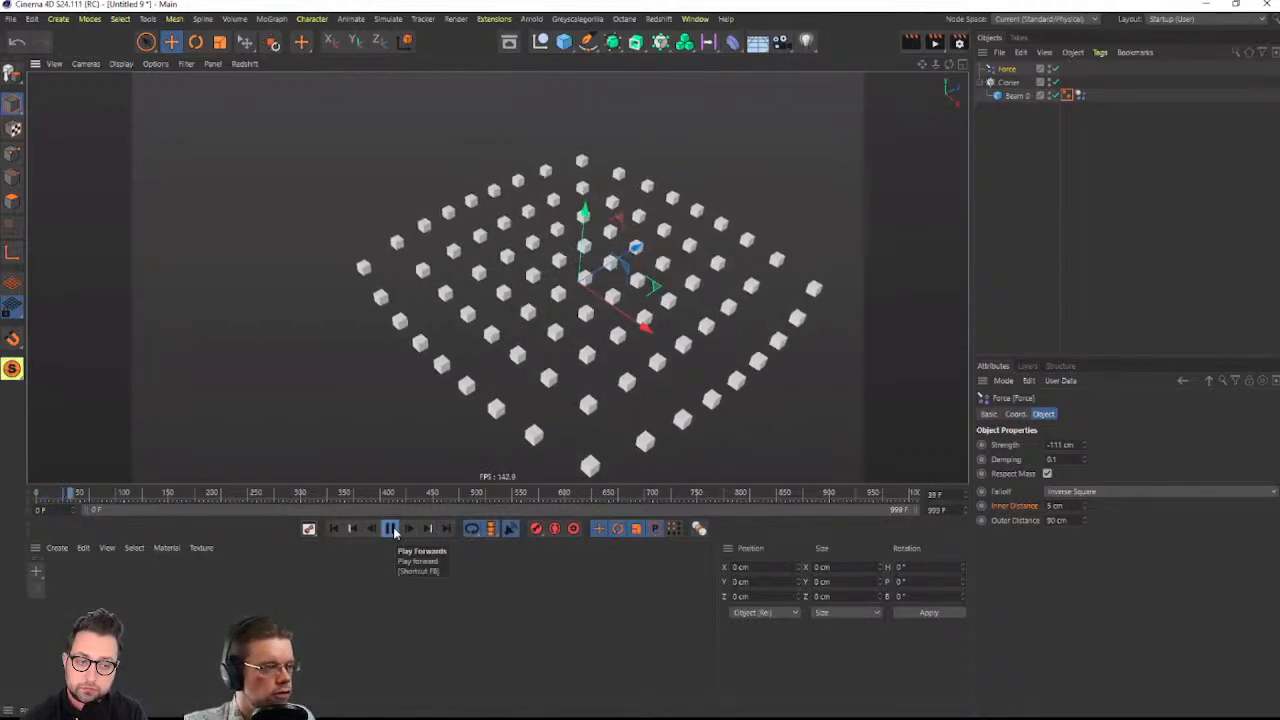
left_click(391, 528)
left_click(334, 528)
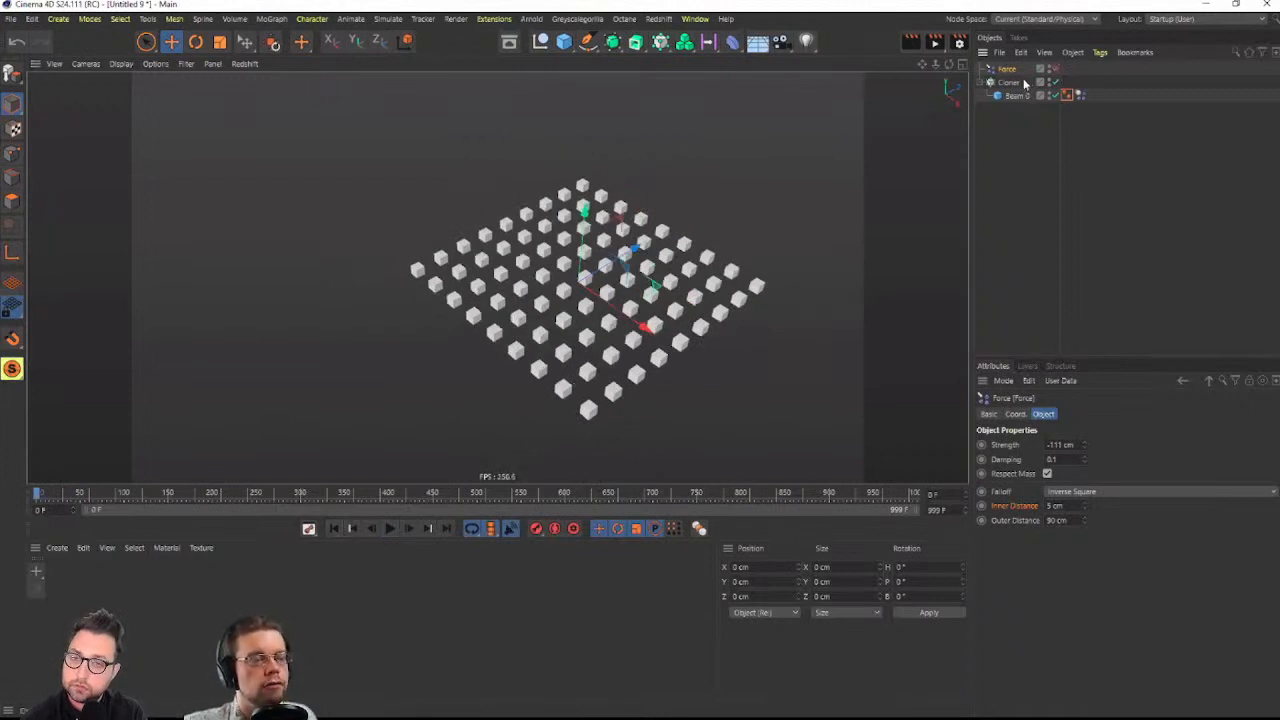
Try a Random effector on the Cloner with its strength at 0%
left_click(1016, 84)
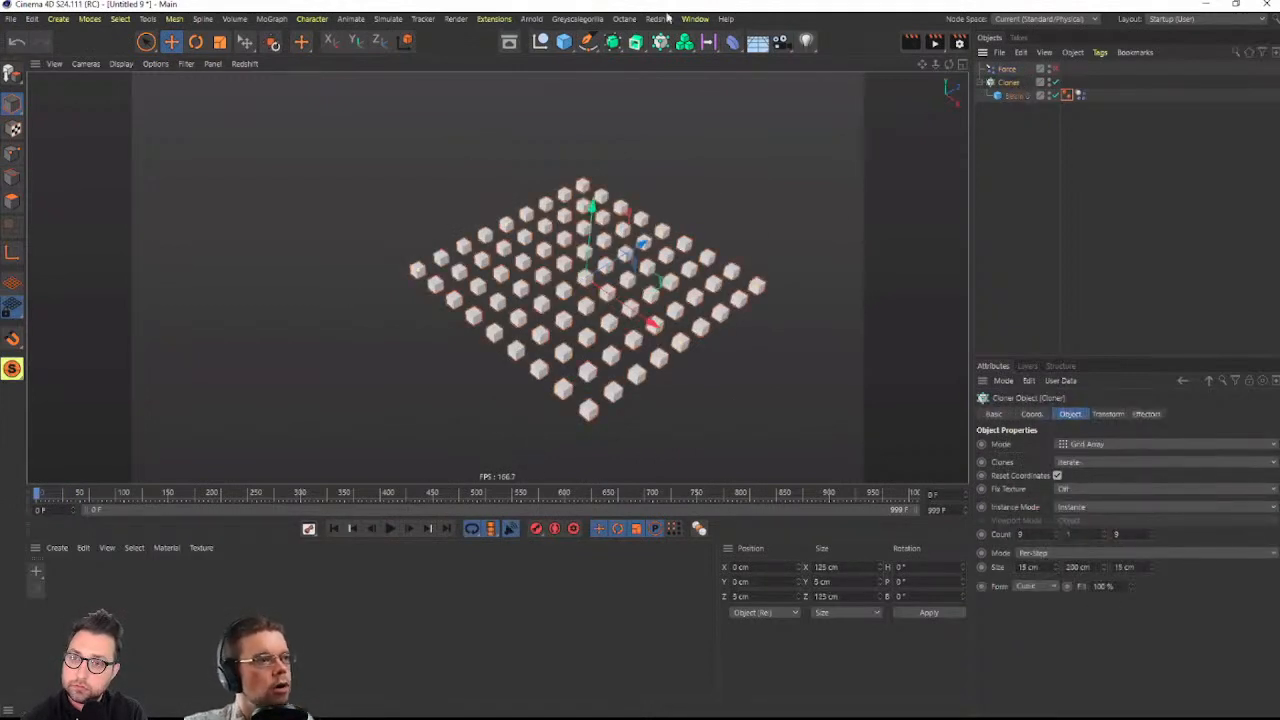
left_click(658, 42)
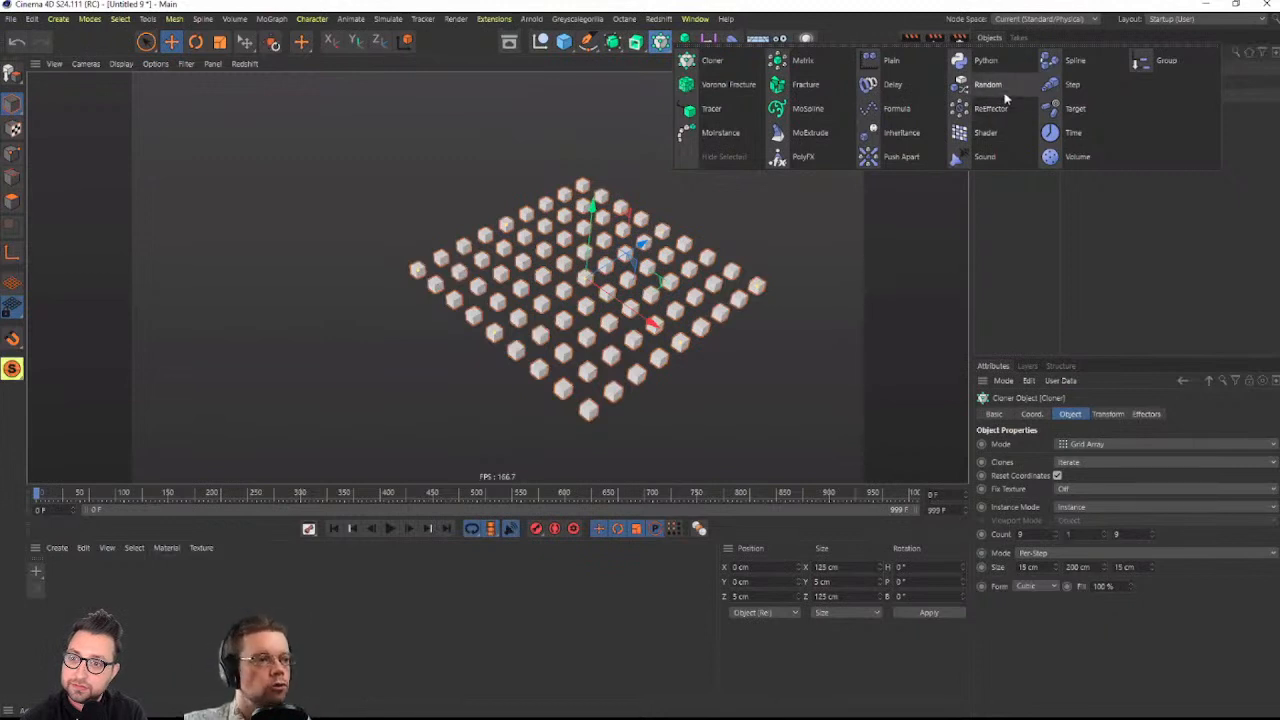
left_click(988, 85)
mouse_move(1273, 447)
left_mouse_down()
mouse_move(1055, 449)
mouse_move(1276, 447)
left_mouse_up()
left_click_drag(1173, 450, 909, 426)
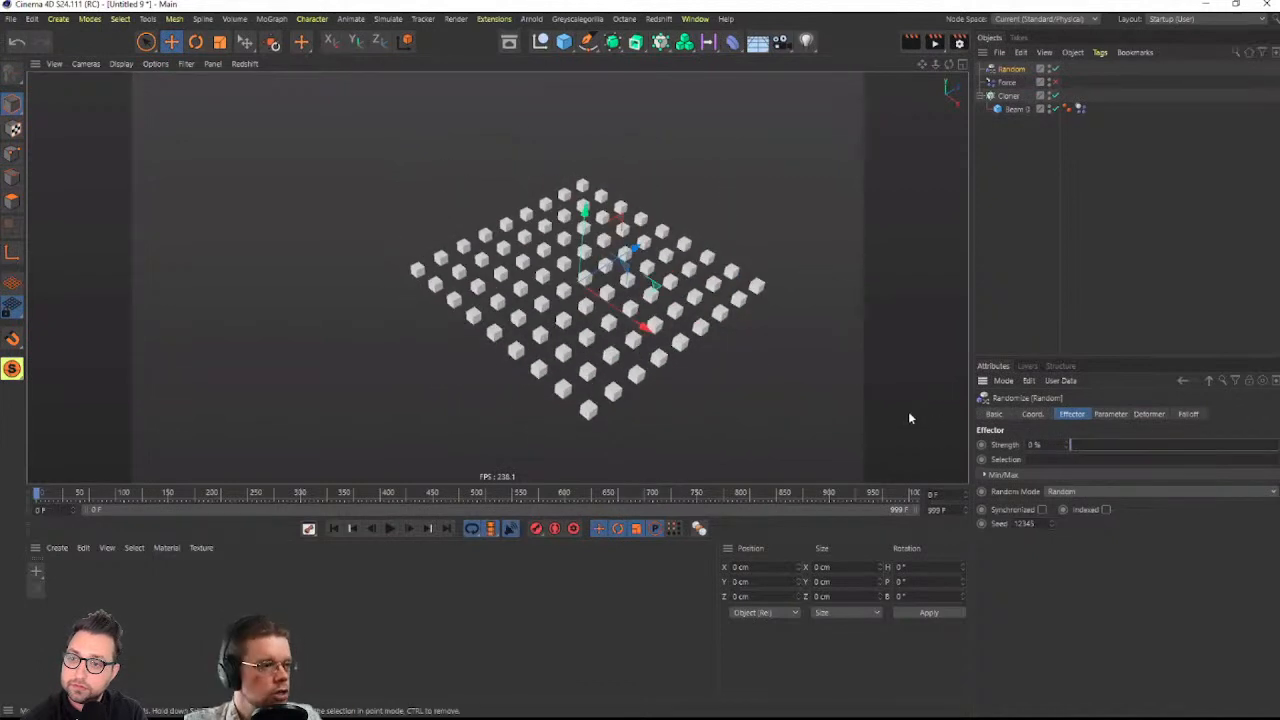
Add a Push Apart effector to the Cloner and try radius values of 67 cm and 19 cm
left_click(1008, 95)
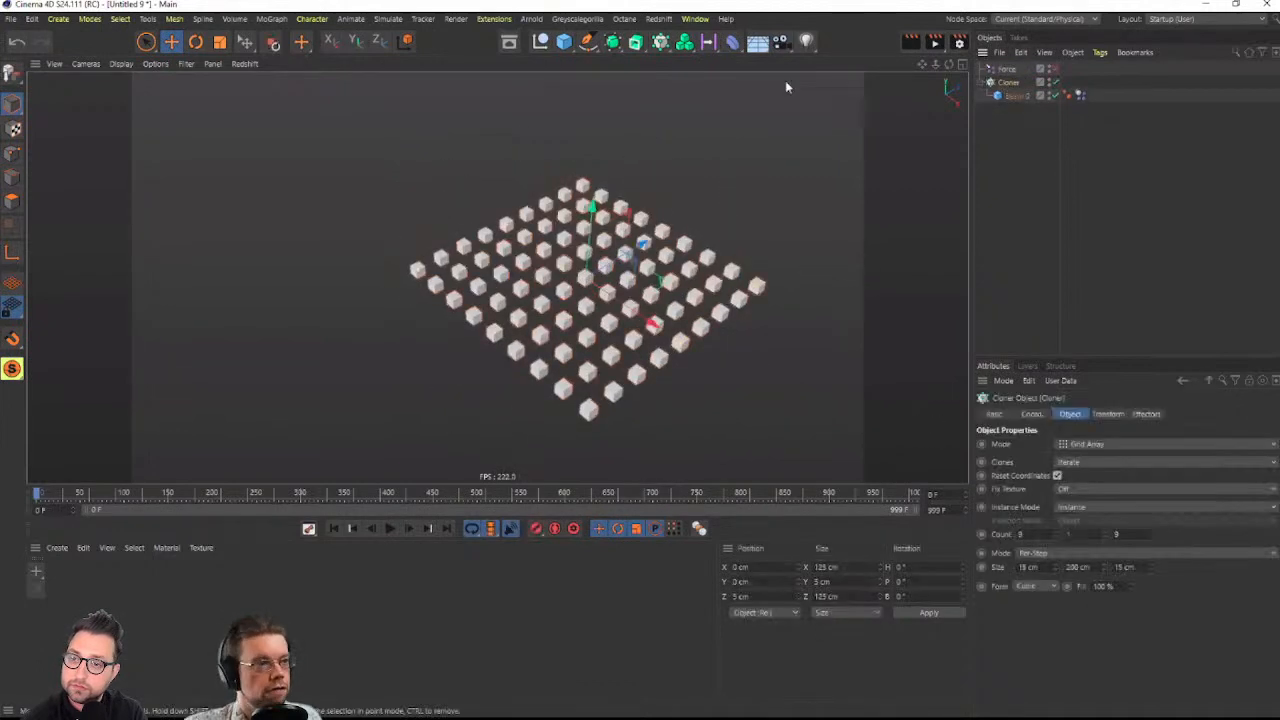
left_click(660, 41)
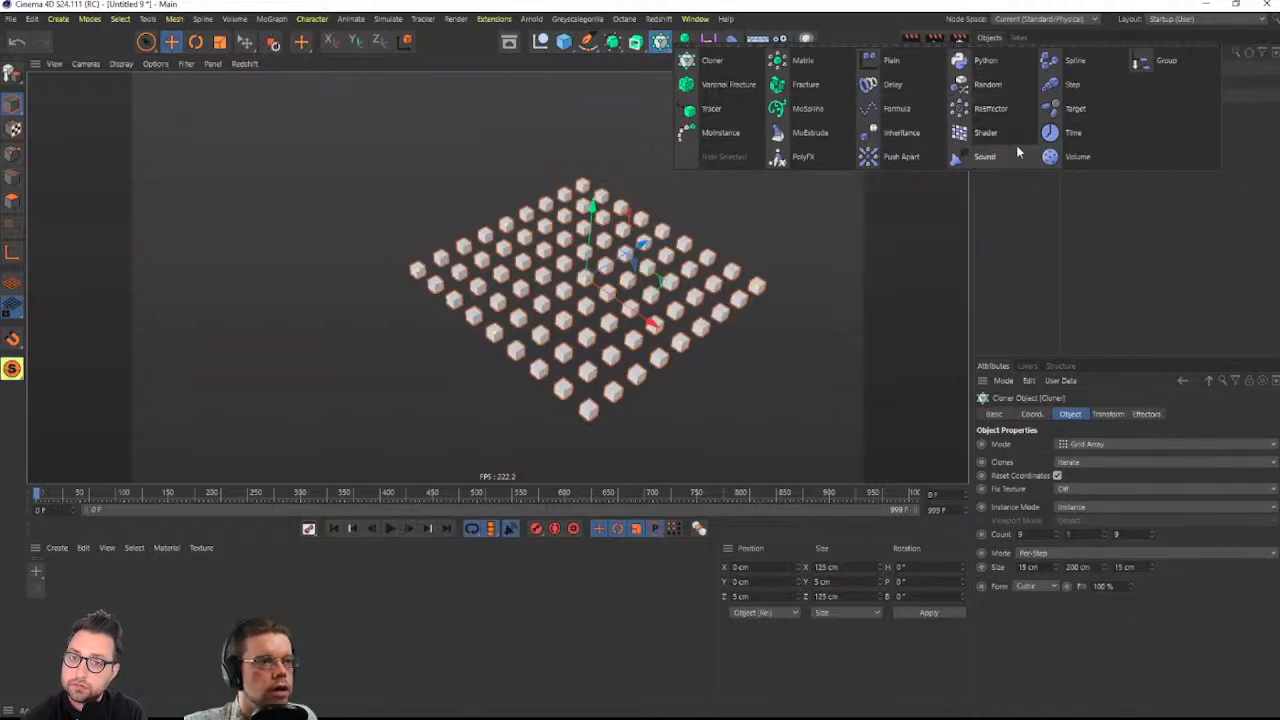
left_click(876, 162)
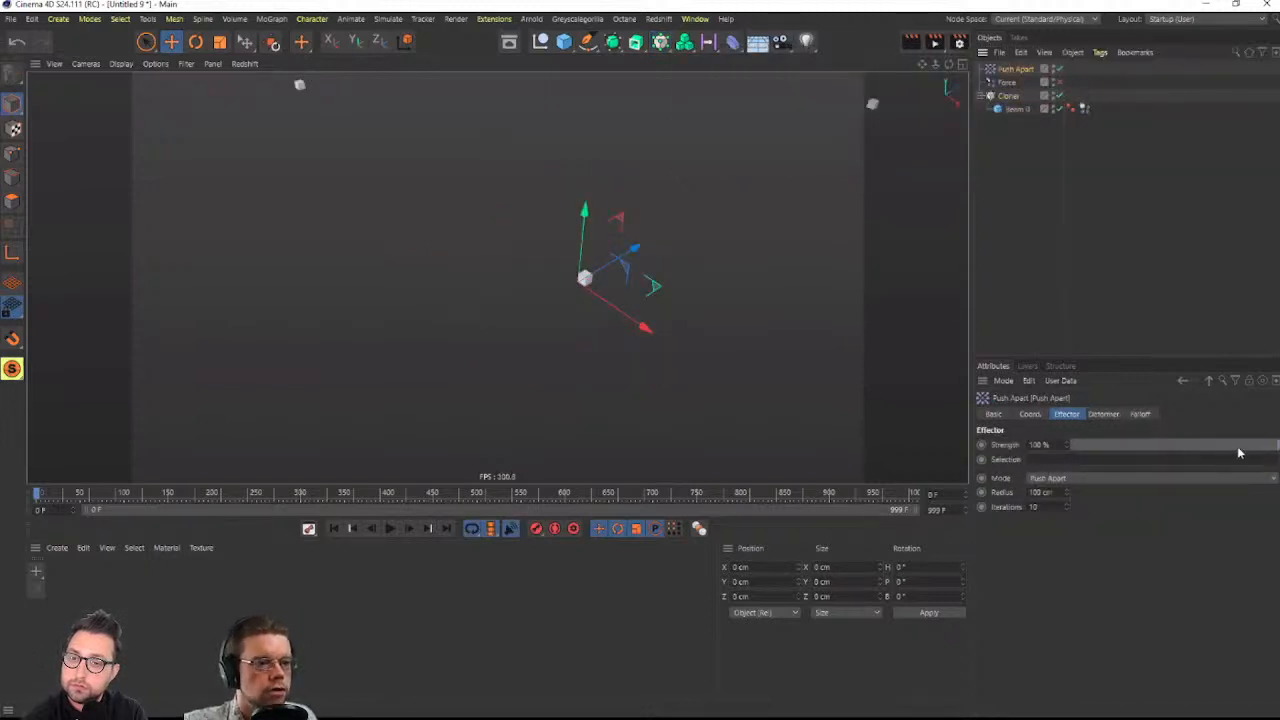
mouse_move(1066, 492)
left_mouse_down()
mouse_move(1066, 528)
mouse_move(1066, 455)
left_mouse_up()
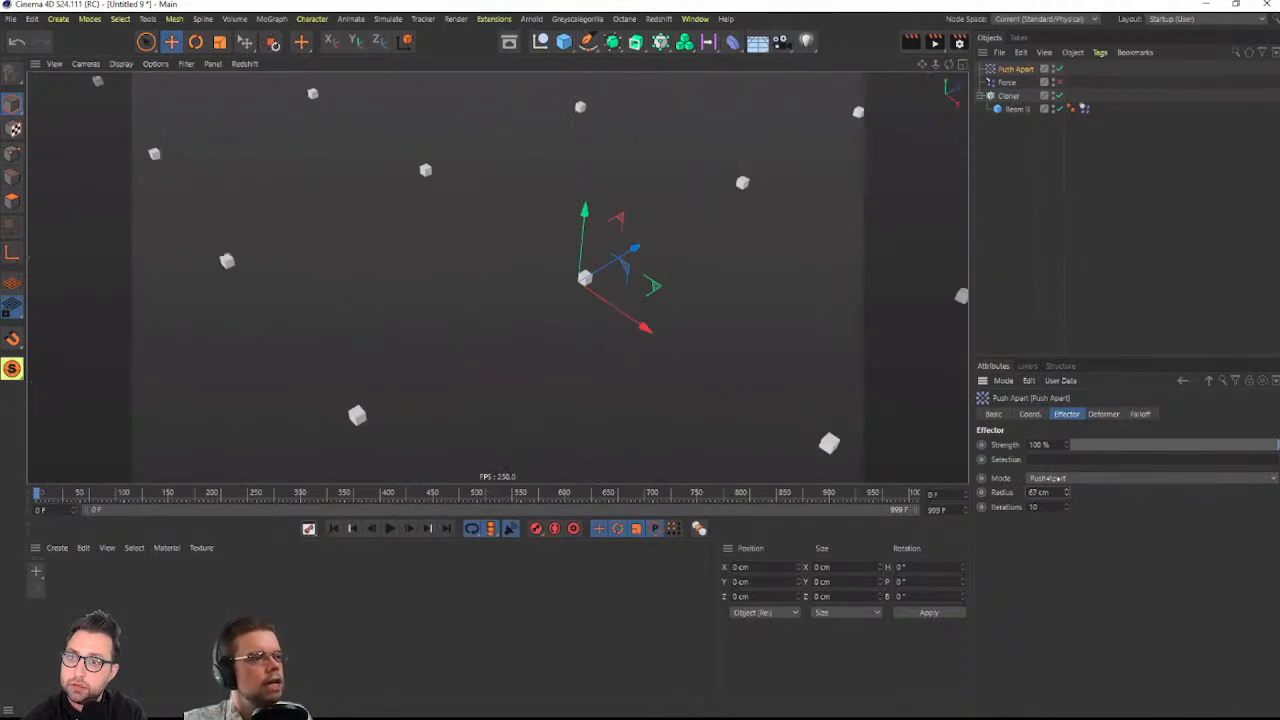
scroll(384, 257, "down", 5)
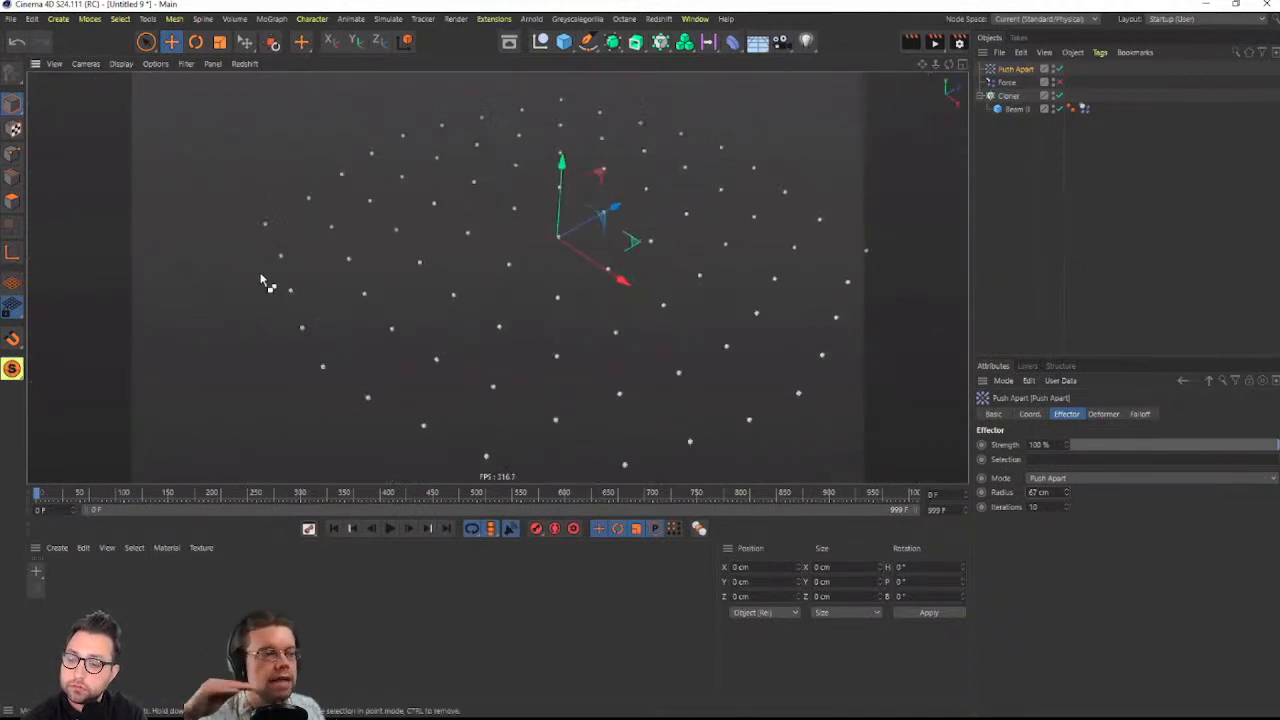
key("ctrl+z")
Add a 200 cm cube and move it along X to about -529 cm, beside the clone grid
left_click(565, 42)
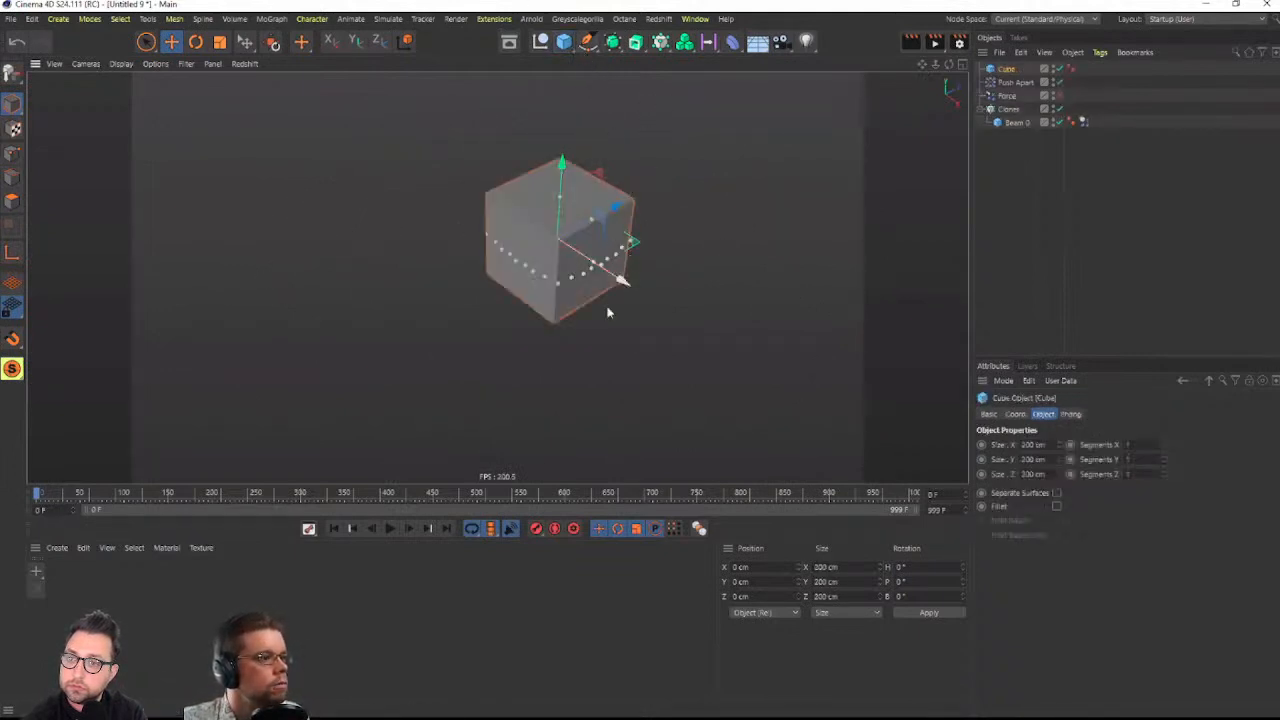
key("t")
left_click_drag(506, 333, 851, 431)
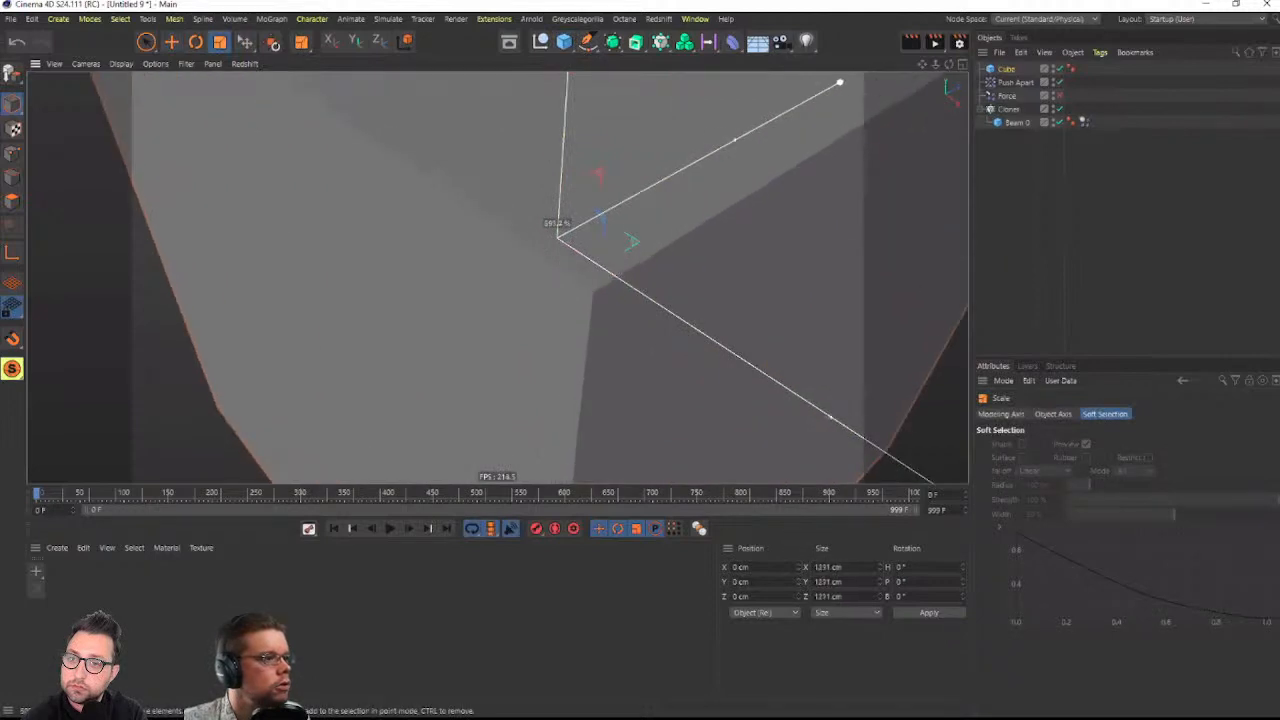
key("ctrl+z")
key("e")
left_click_drag(603, 271, 509, 211)
Give the large cube a Collider Body simulation tag
right_click(1007, 72)
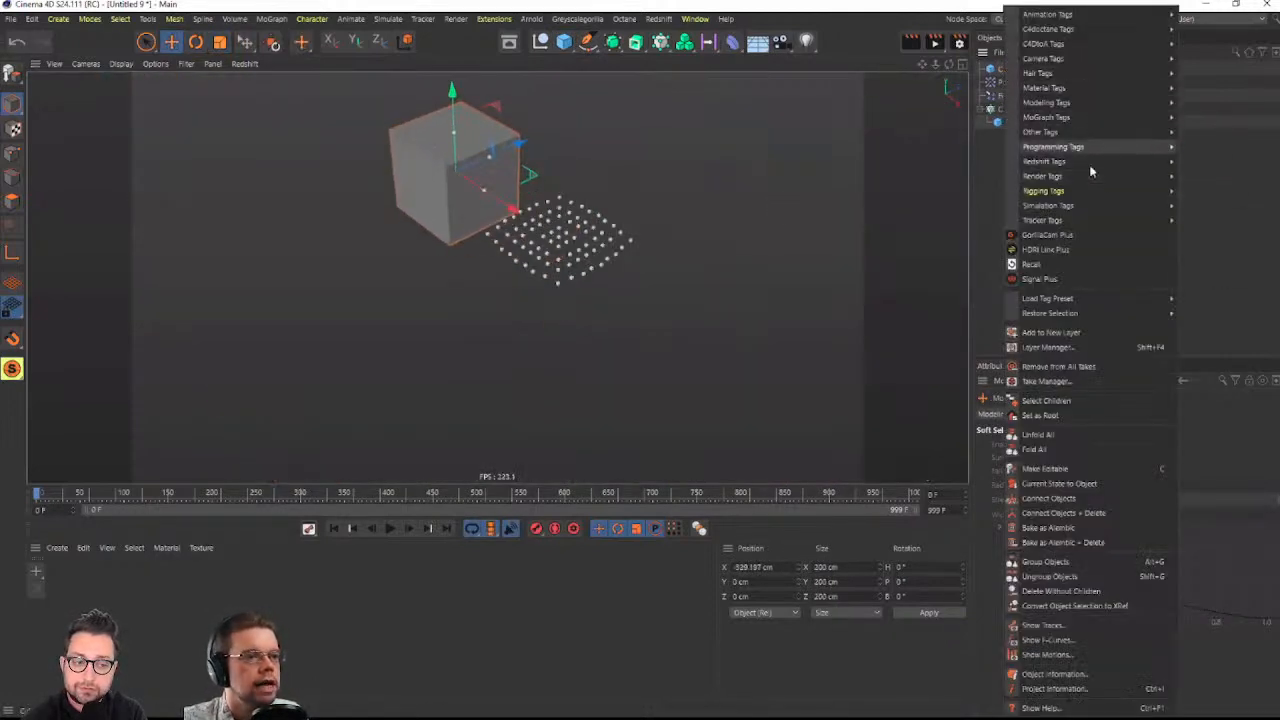
mouse_move(1050, 195)
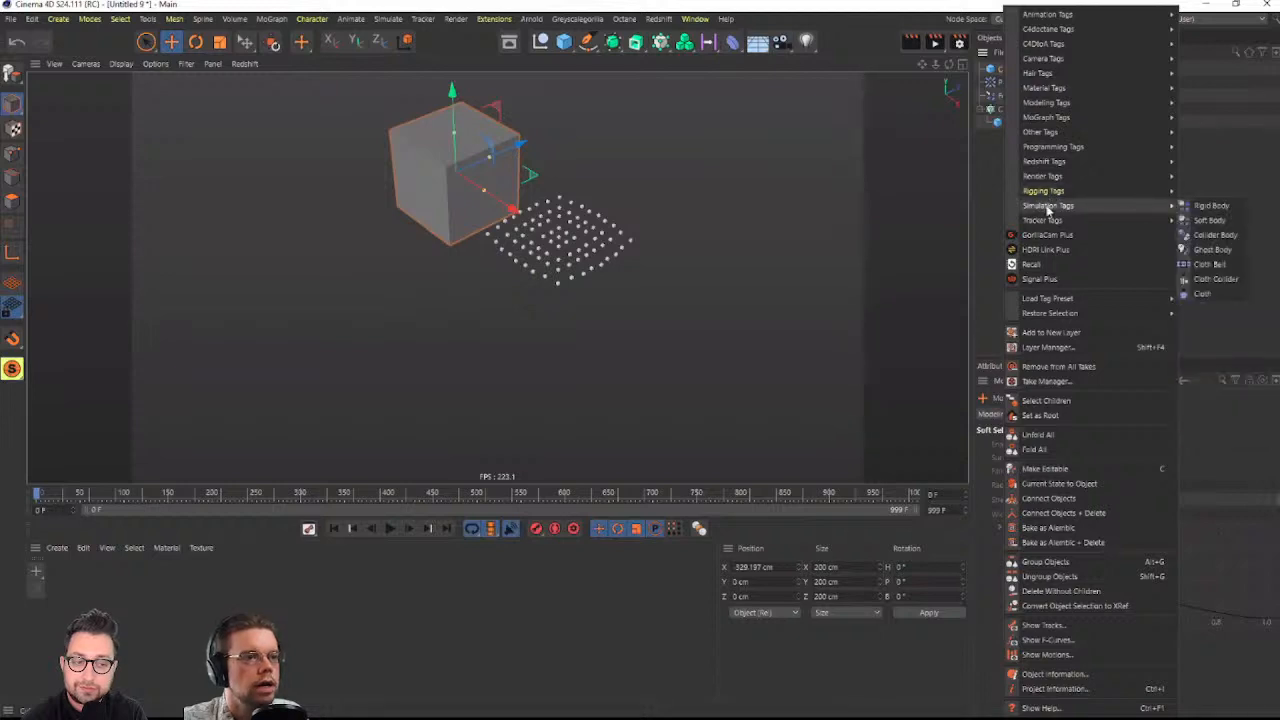
mouse_move(1115, 203)
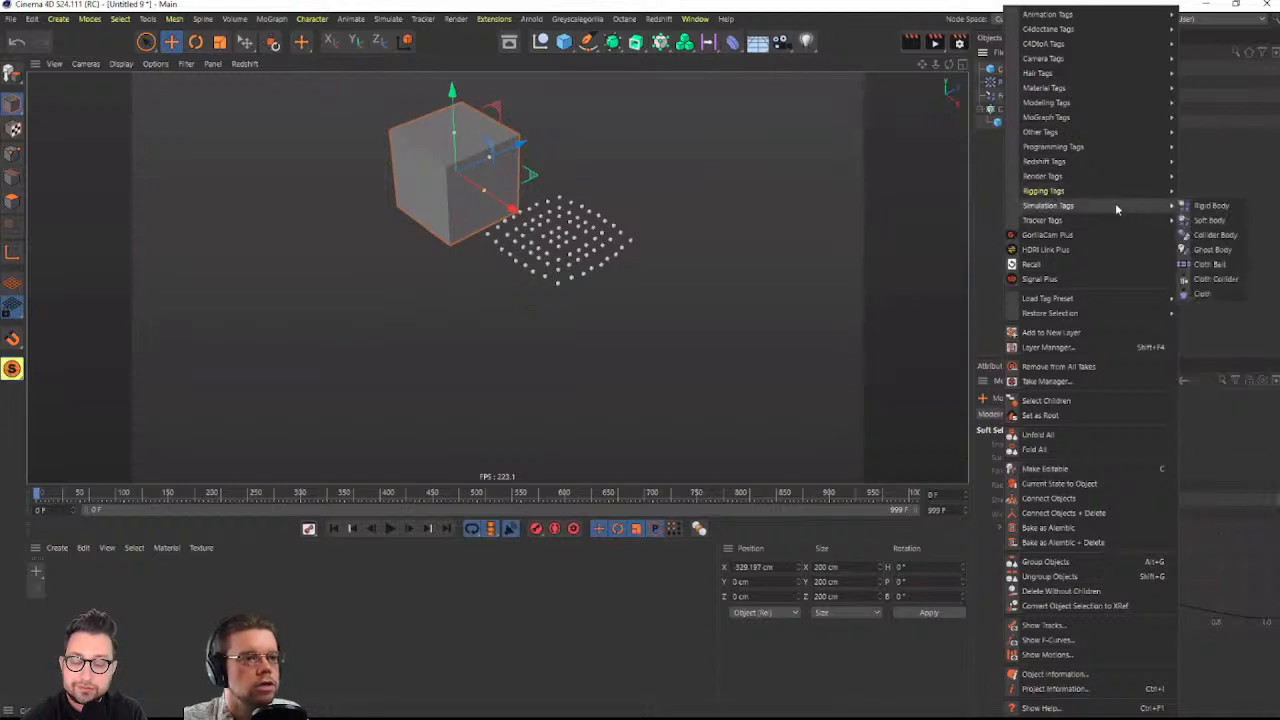
left_click(1217, 236)
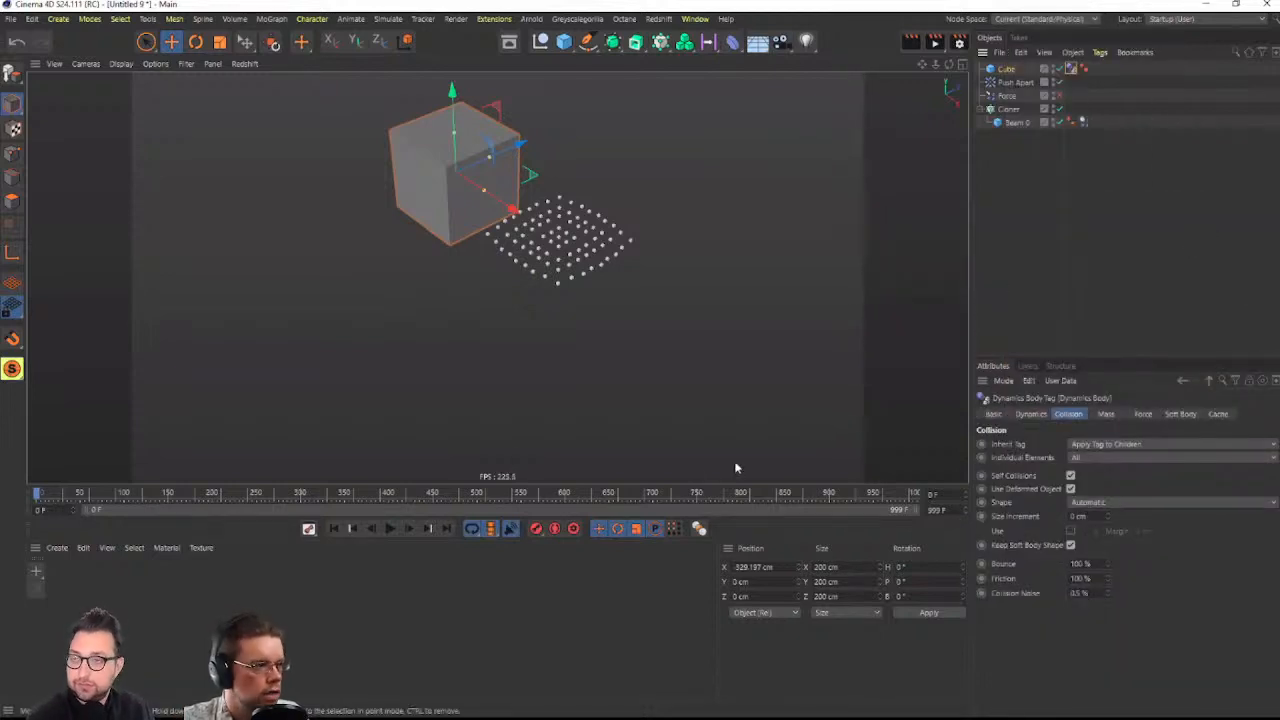
Try a Push Apart radius of 125 cm while the simulation plays, and return to the first frame
left_click(390, 529)
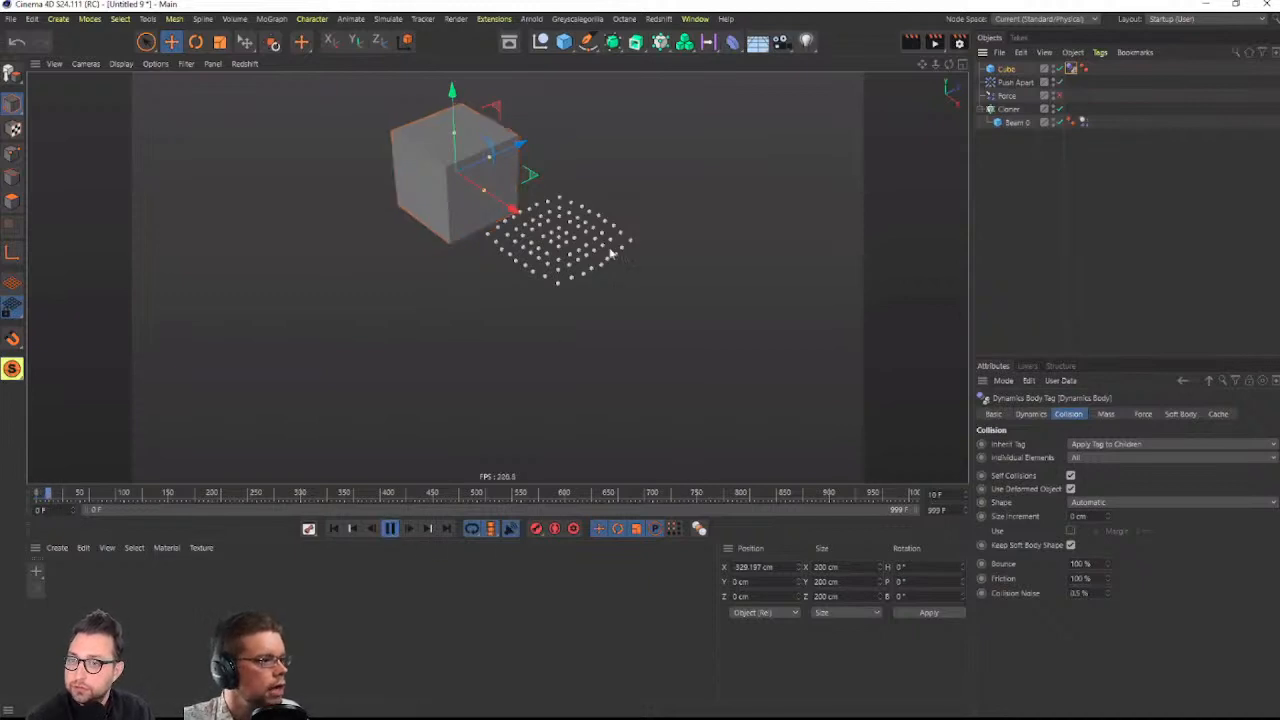
left_click(1017, 83)
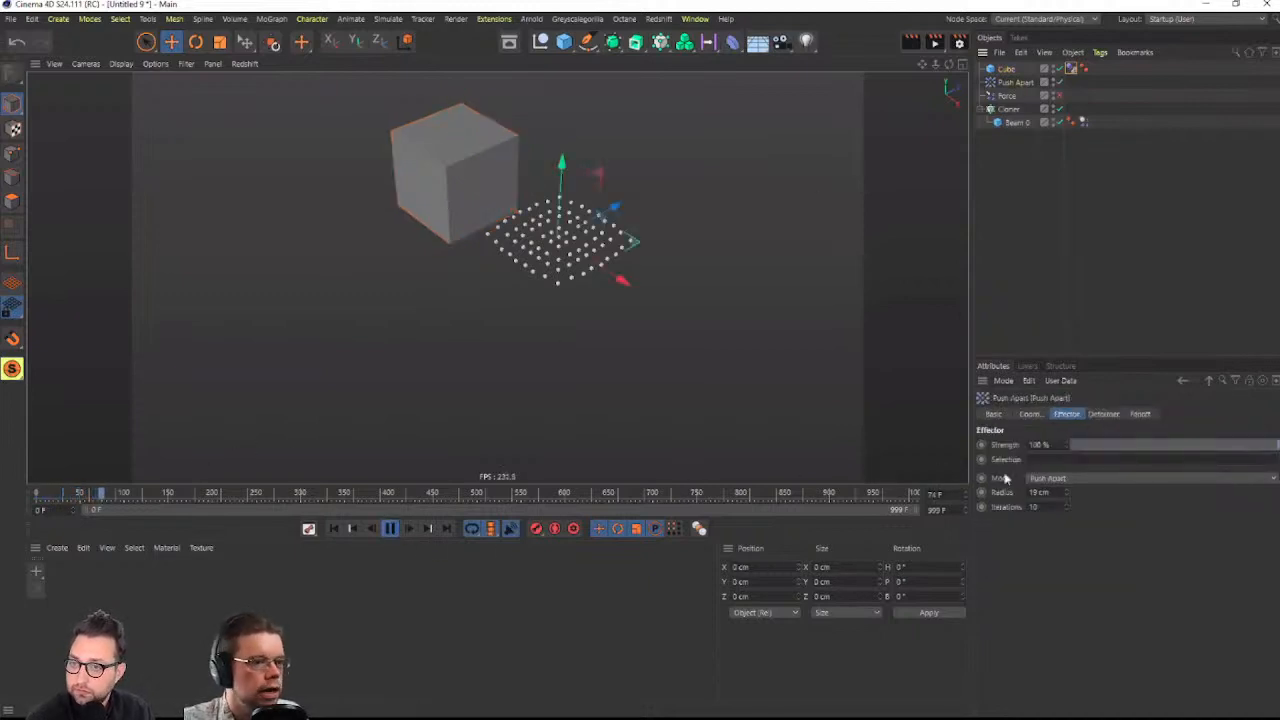
left_click_drag(1066, 492, 1070, 488)
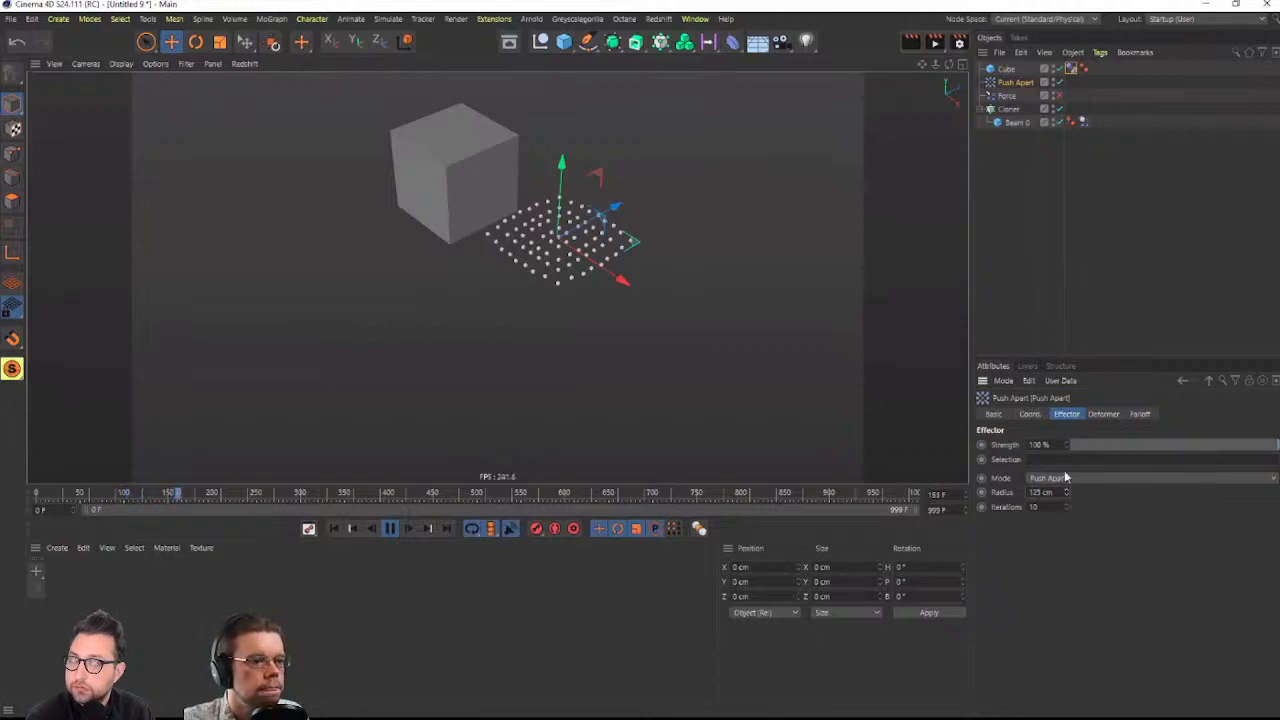
left_click(390, 528)
left_click(334, 529)
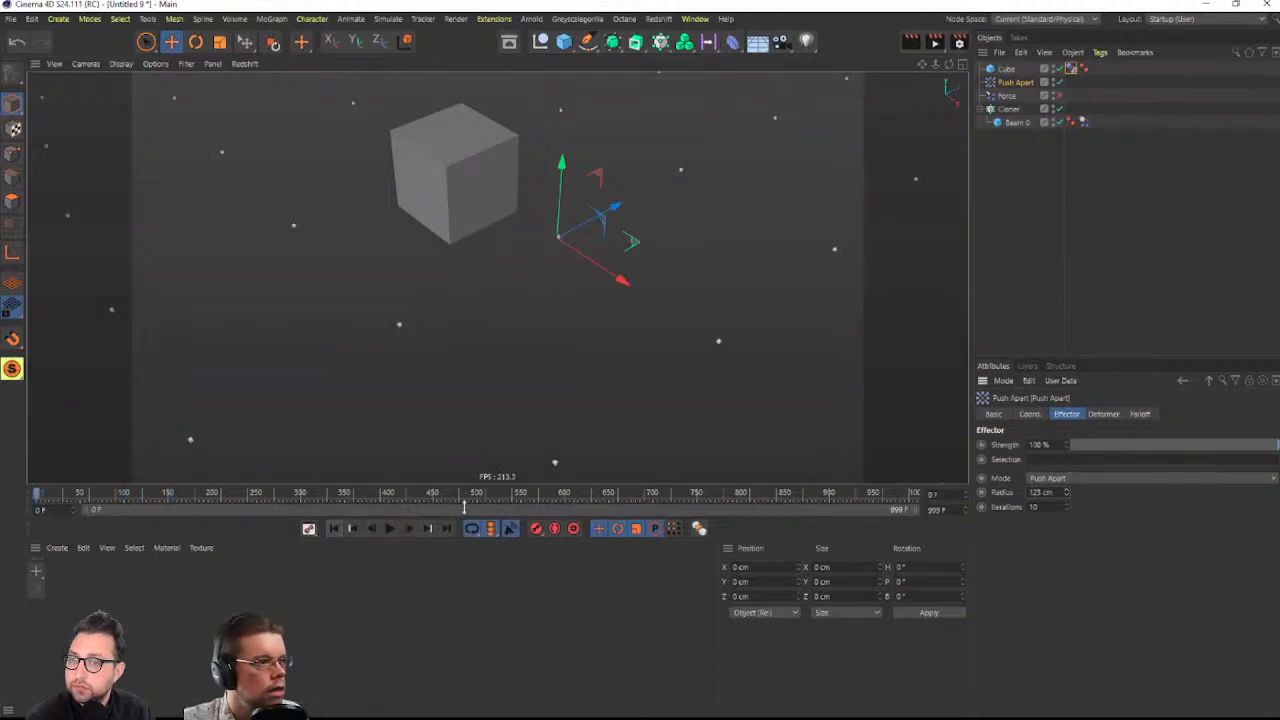
Disable dynamics in the Dynamics Body tag of Beam 0
left_click(1084, 122)
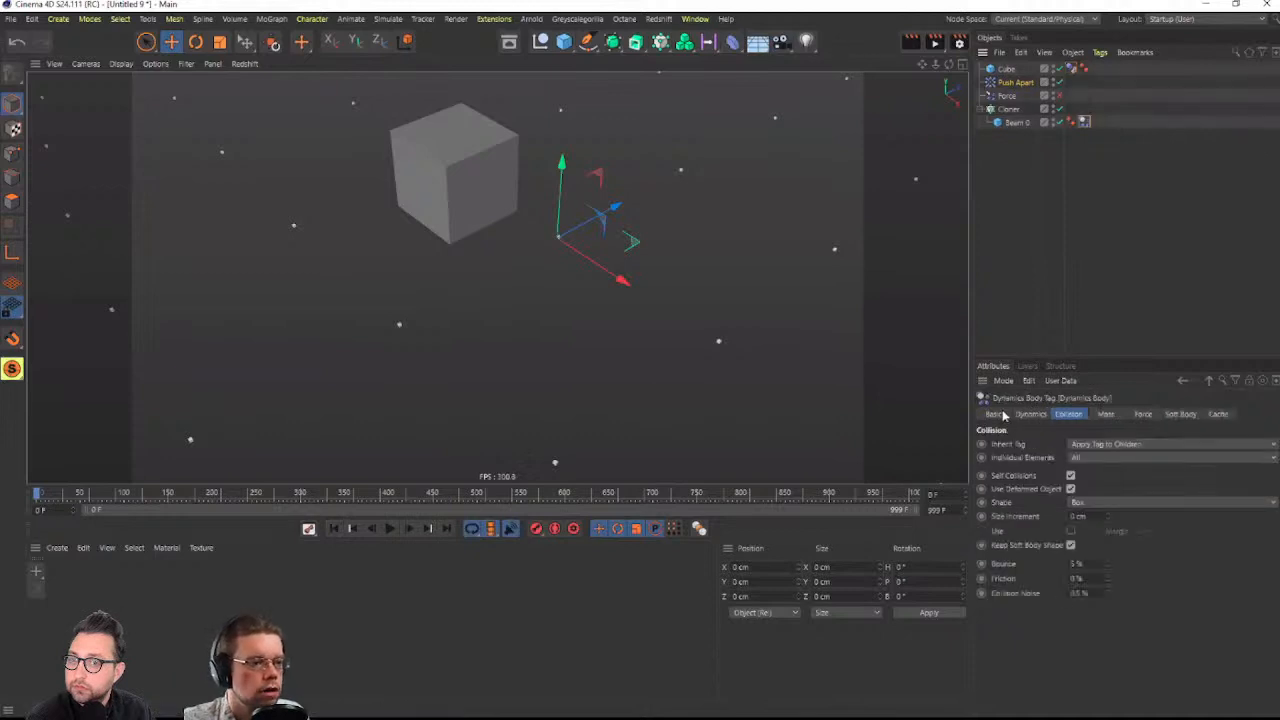
left_click(1000, 415)
left_click(1030, 415)
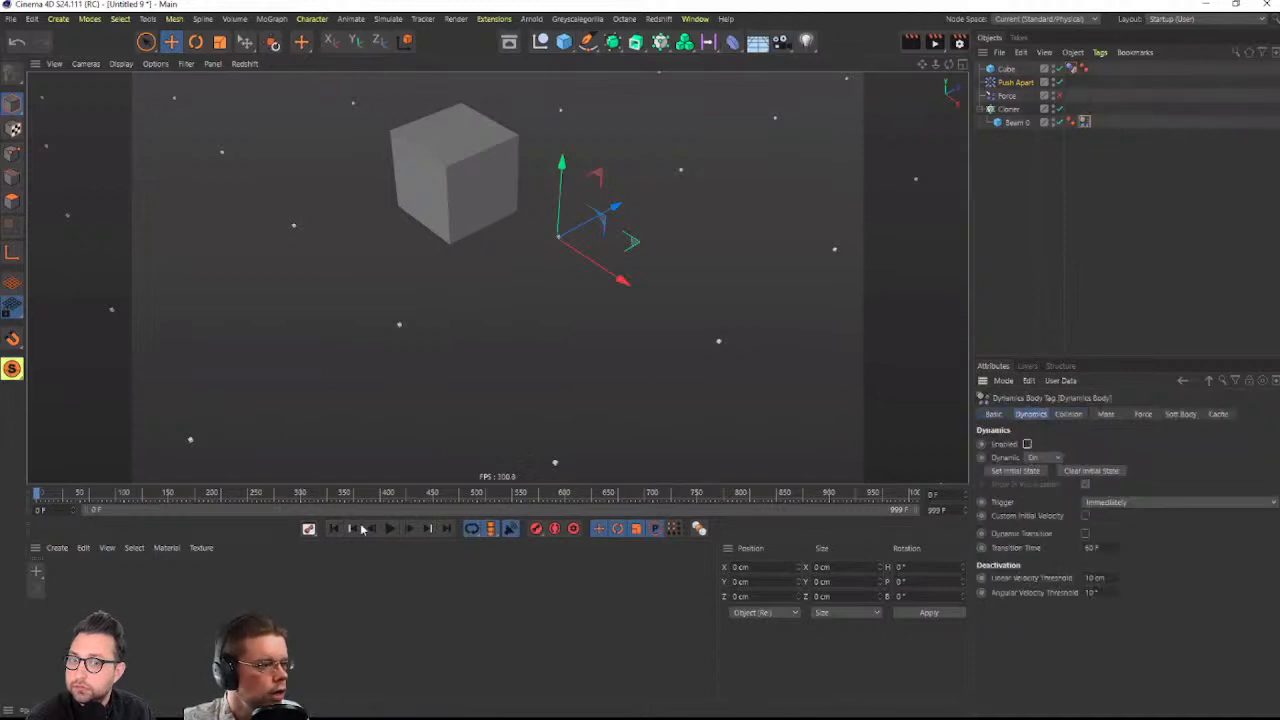
Try Push Apart radius values of 100 cm, 5 cm and 22 cm with the clones' dynamics off
left_click(1016, 84)
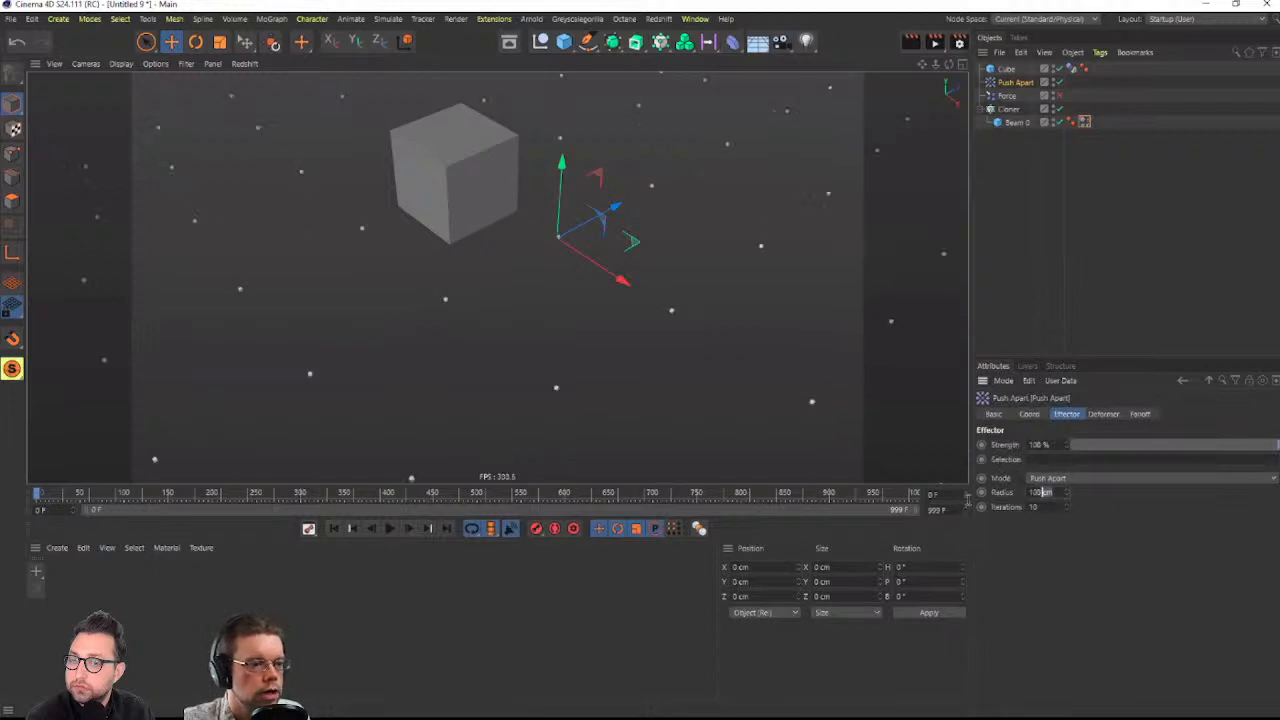
key("Return")
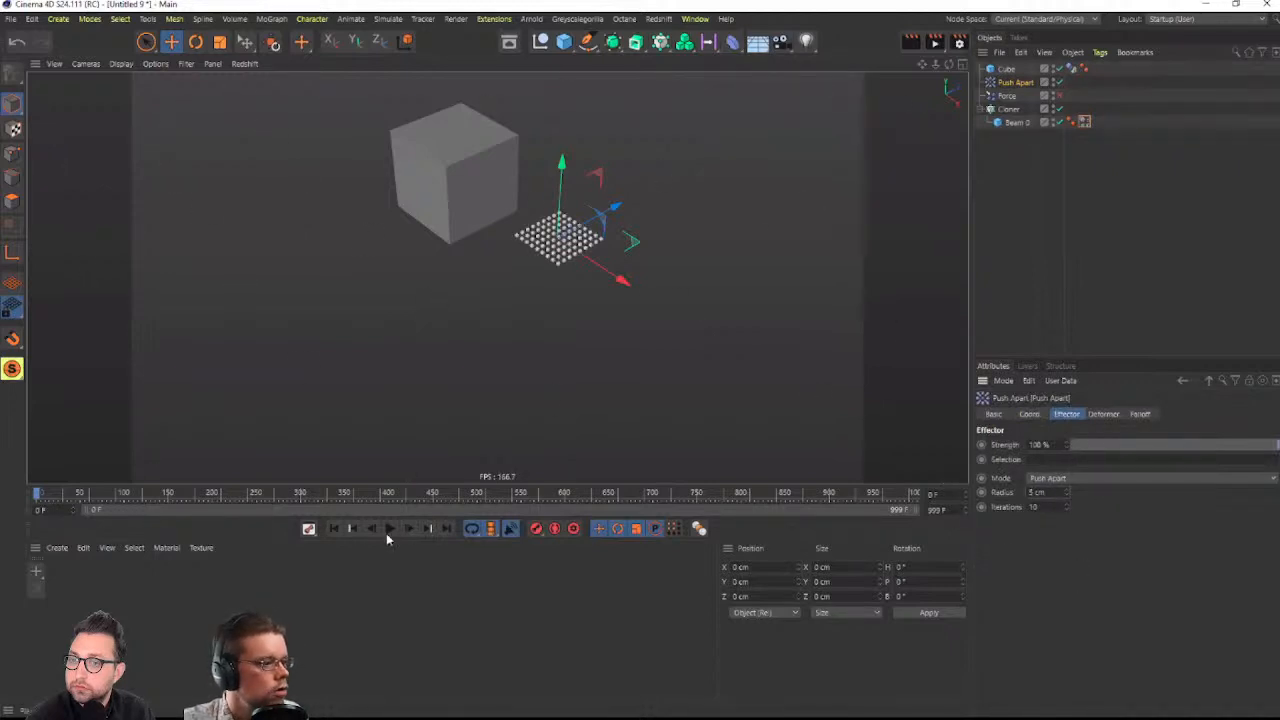
mouse_move(1066, 493)
left_mouse_down()
mouse_move(1066, 431)
mouse_move(1066, 478)
left_mouse_up()
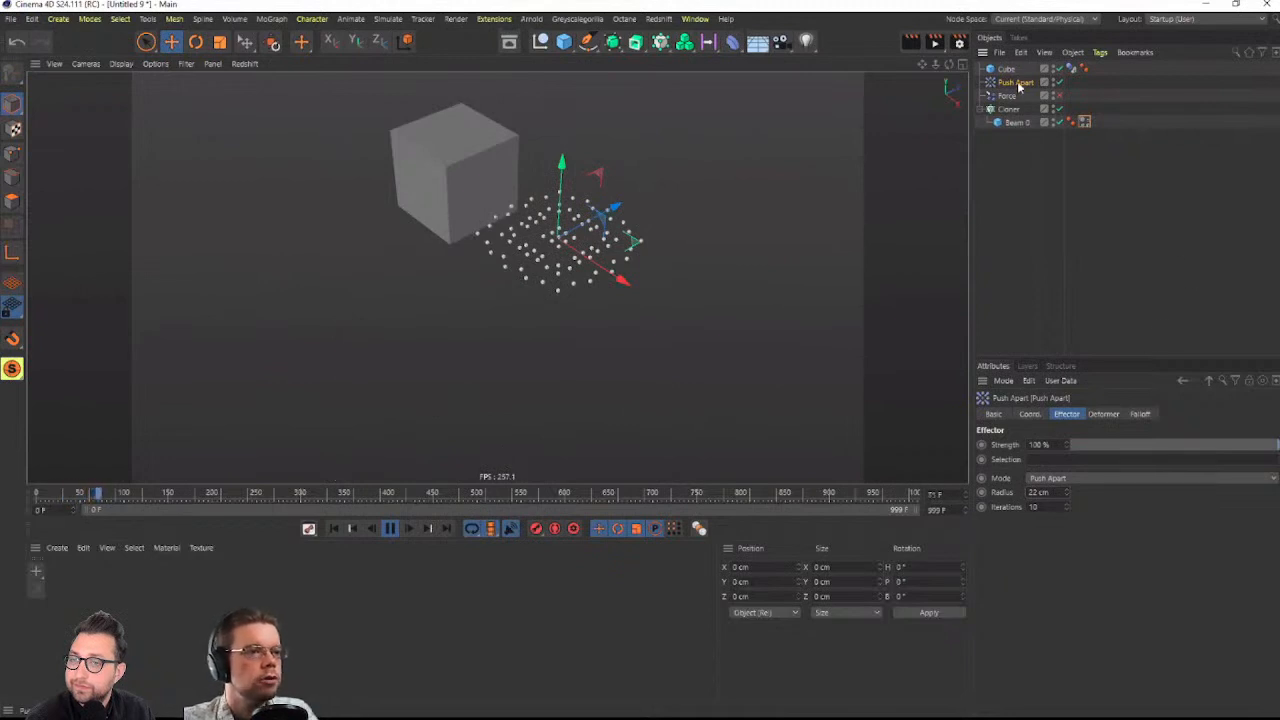
Delete the Push Apart effector and re-enable dynamics on Beam 0 at the first frame
key("Delete")
left_click(1080, 108)
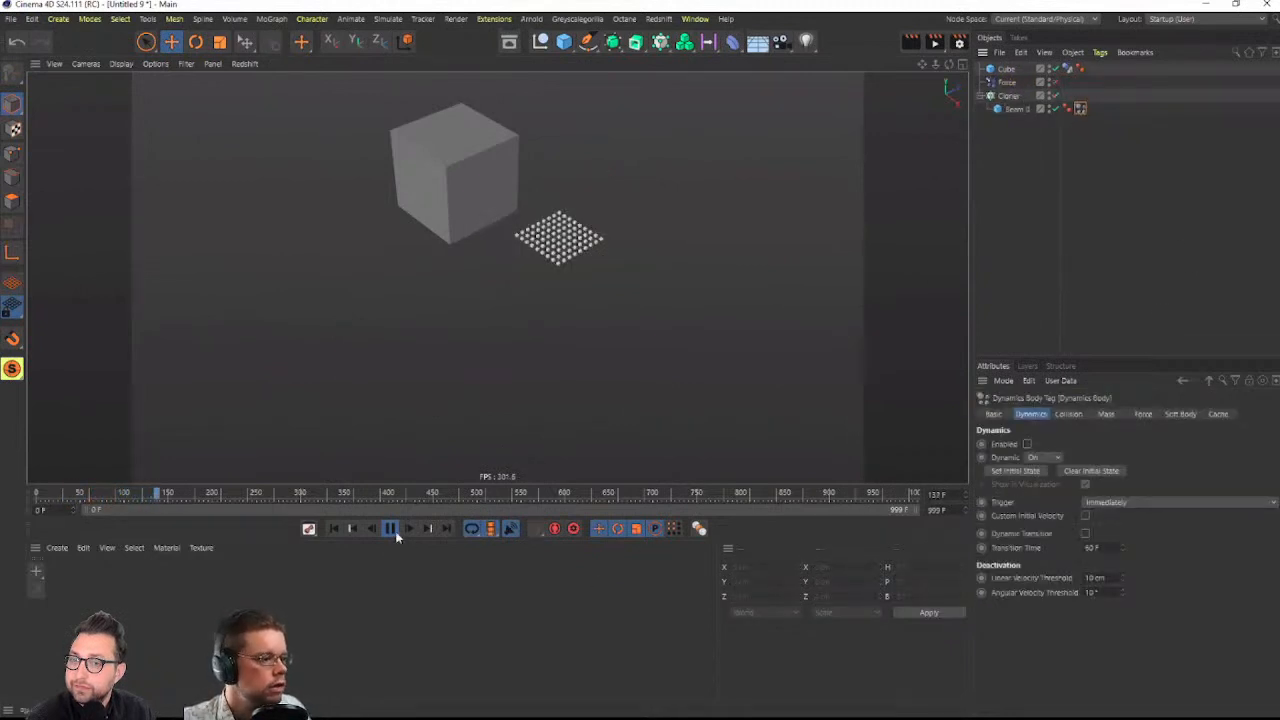
left_click(334, 530)
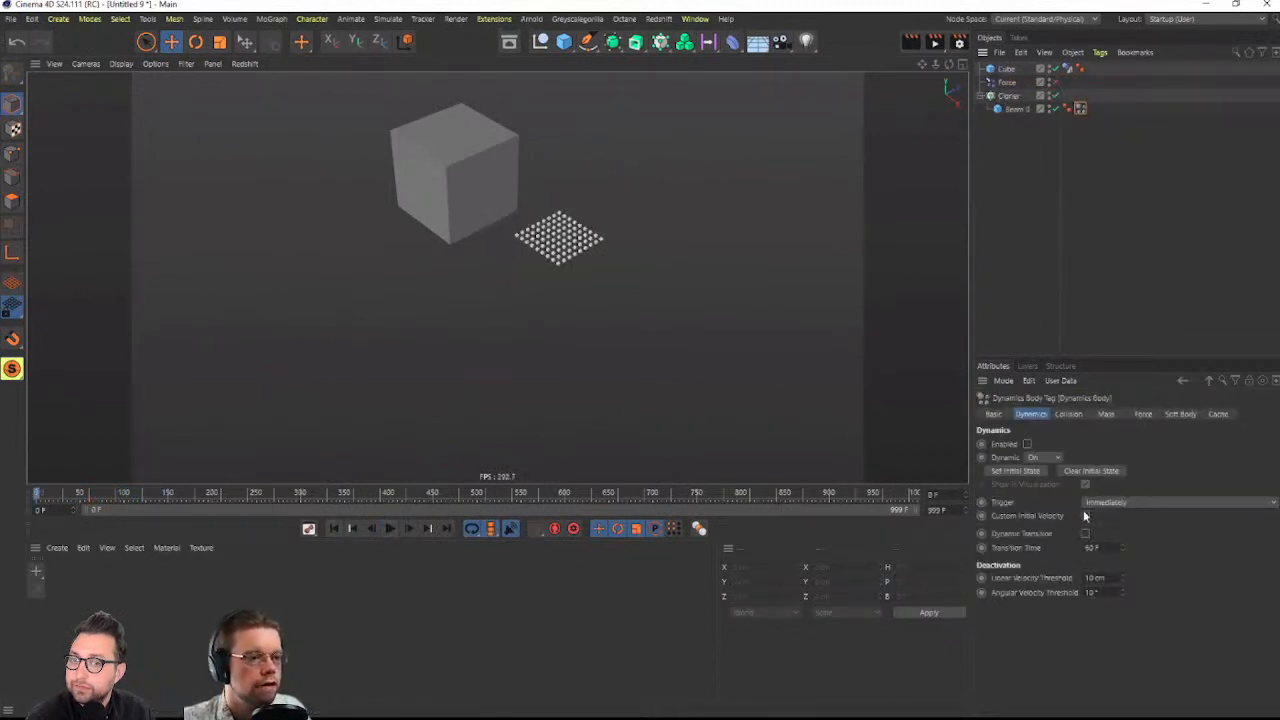
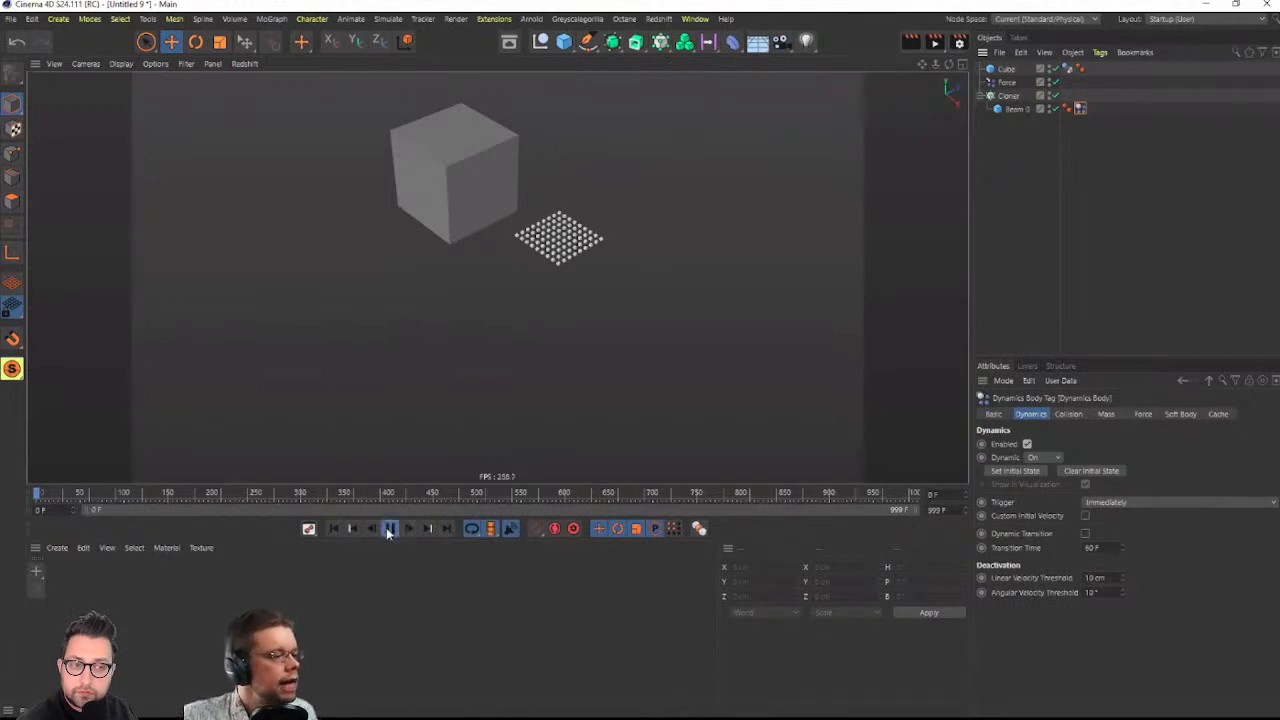
Set the Force object's strength to -1111 cm and restart the simulation from the first frame
left_click(389, 529)
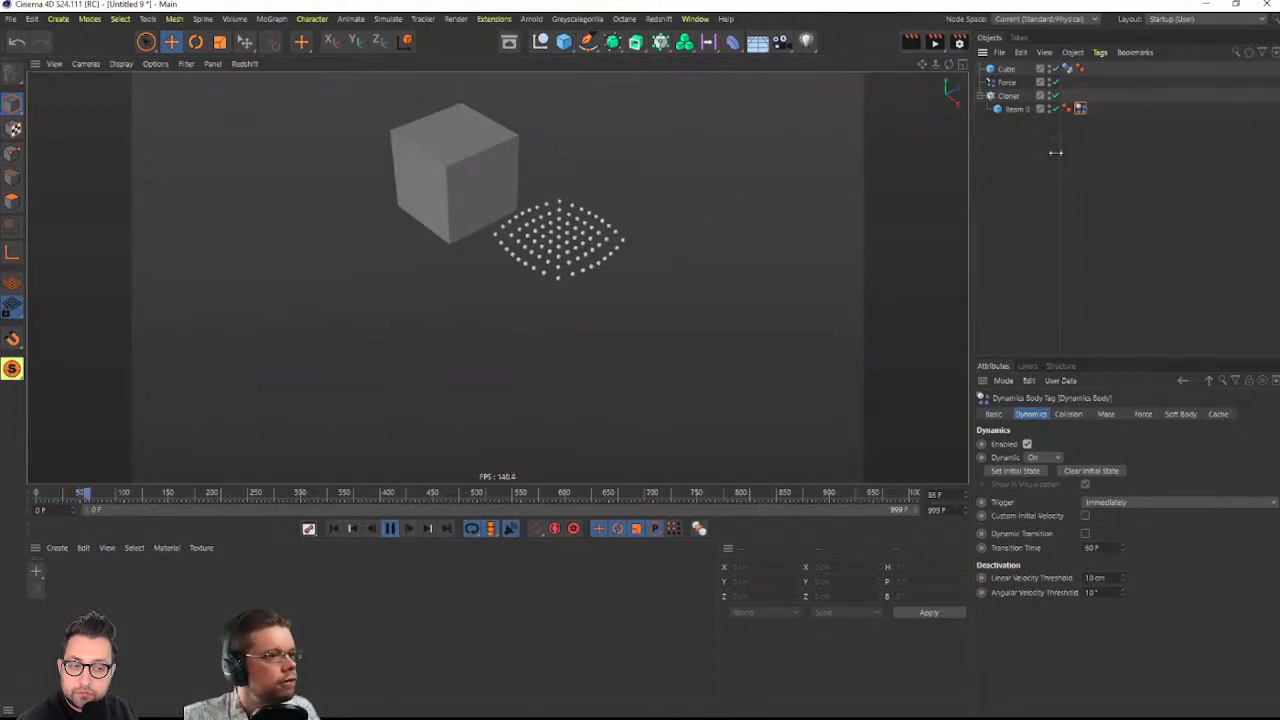
left_click(1007, 82)
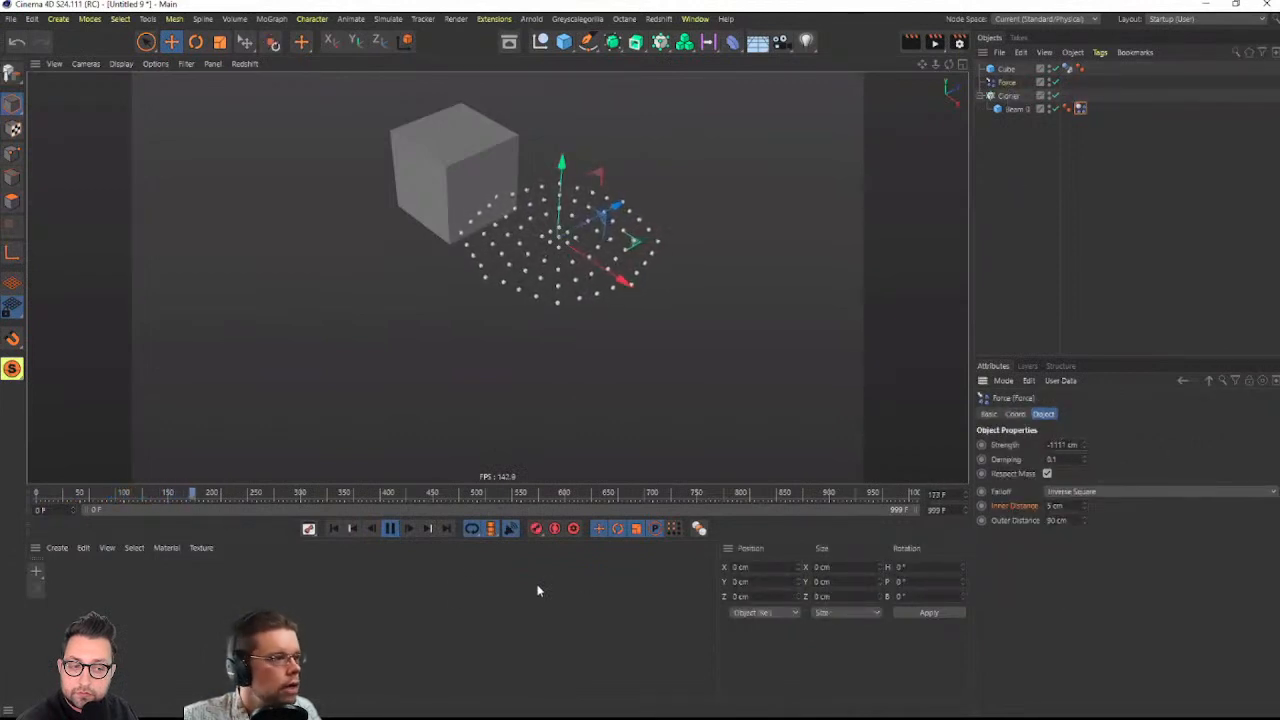
left_click(334, 529)
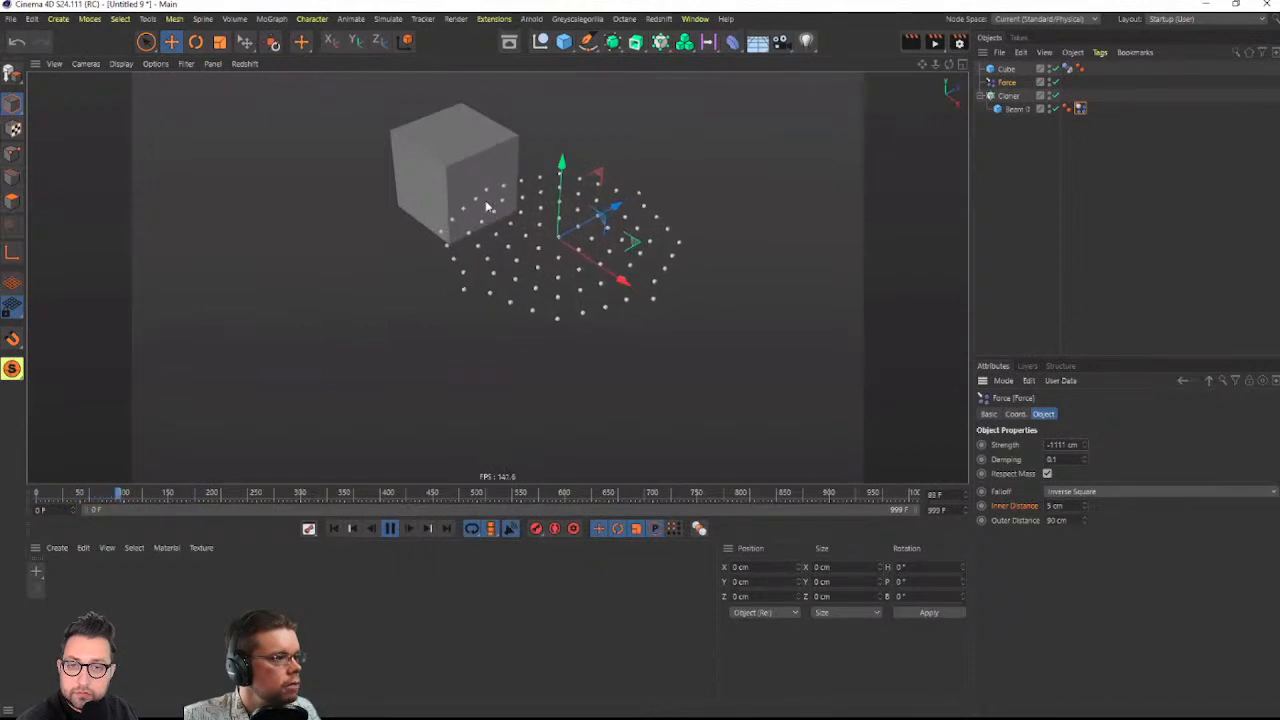
Inspect from several angles how the spreading clones meet the large cube, and return to the first frame
scroll(498, 210, "up", 6)
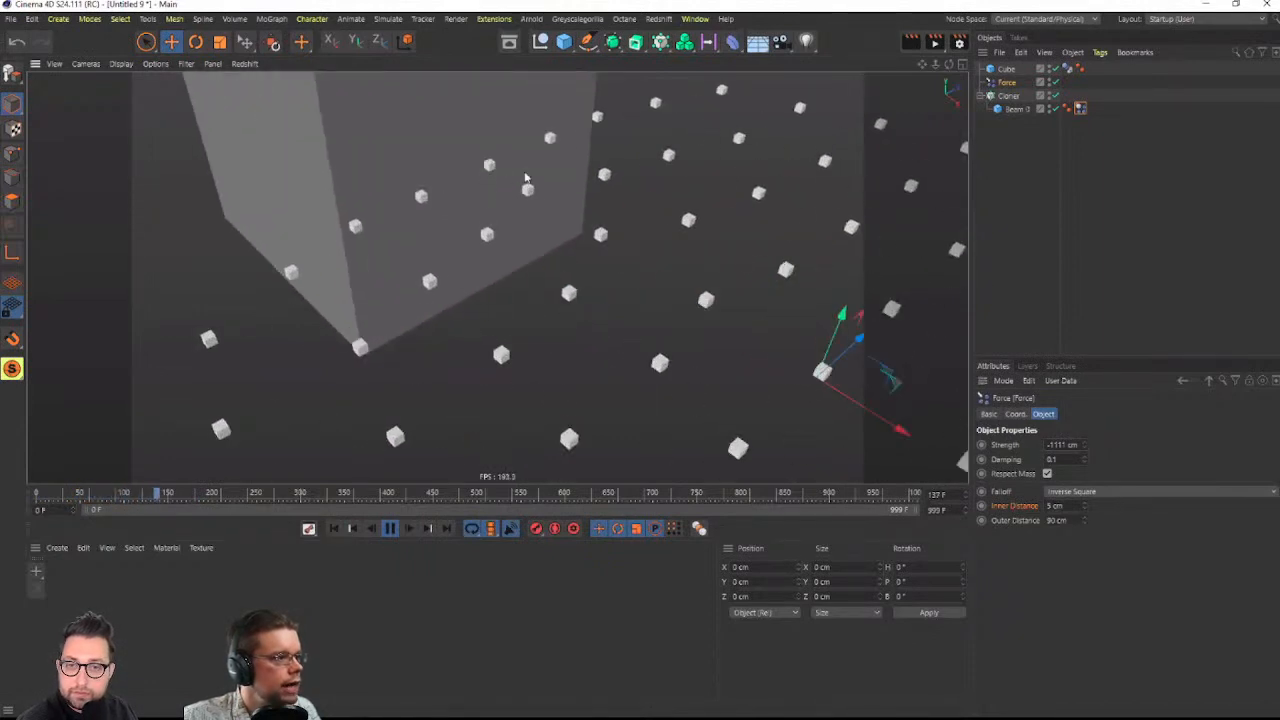
left_click_drag(459, 167, 480, 137, "alt")
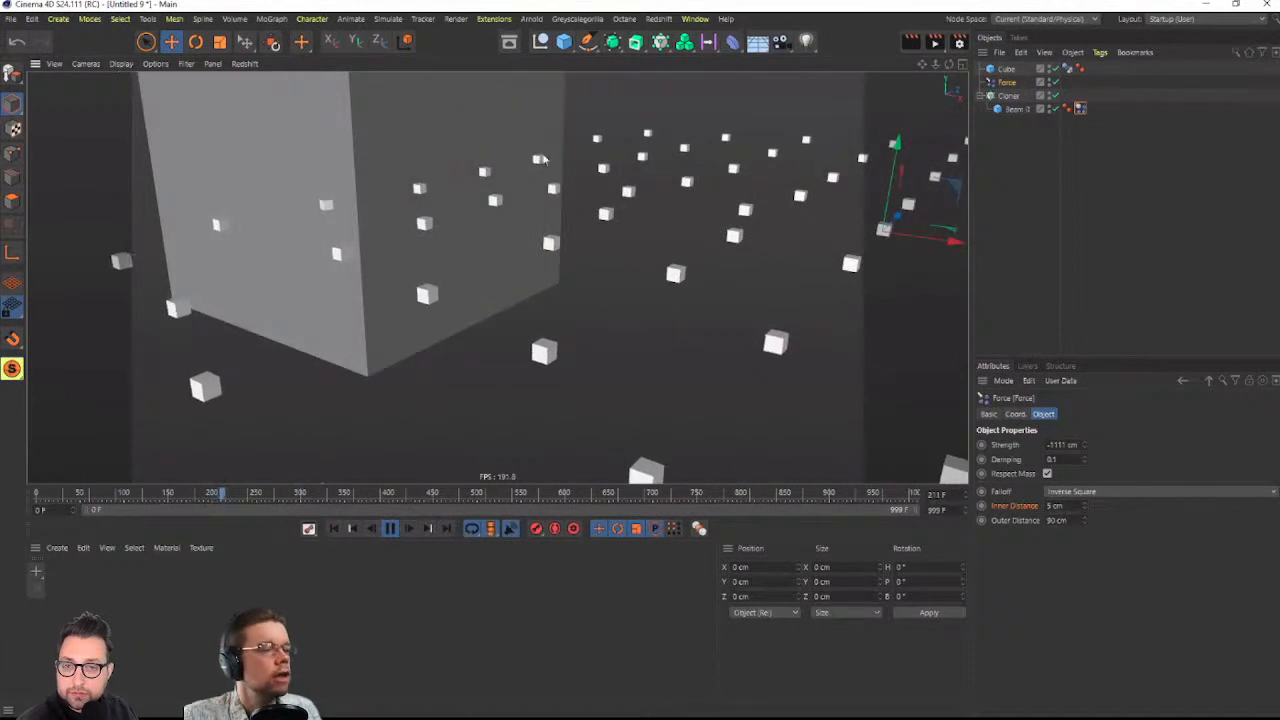
scroll(634, 220, "down", 7)
left_click_drag(634, 220, 573, 275, "alt")
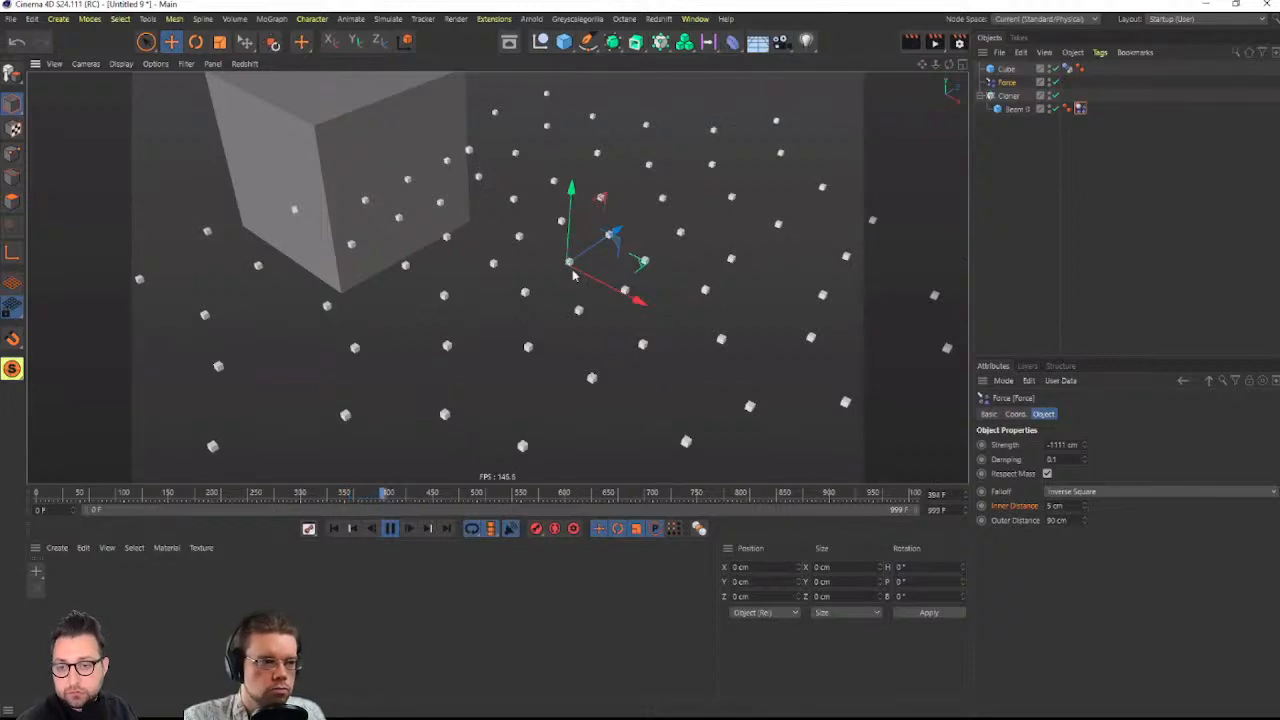
left_click(390, 528)
left_click(334, 528)
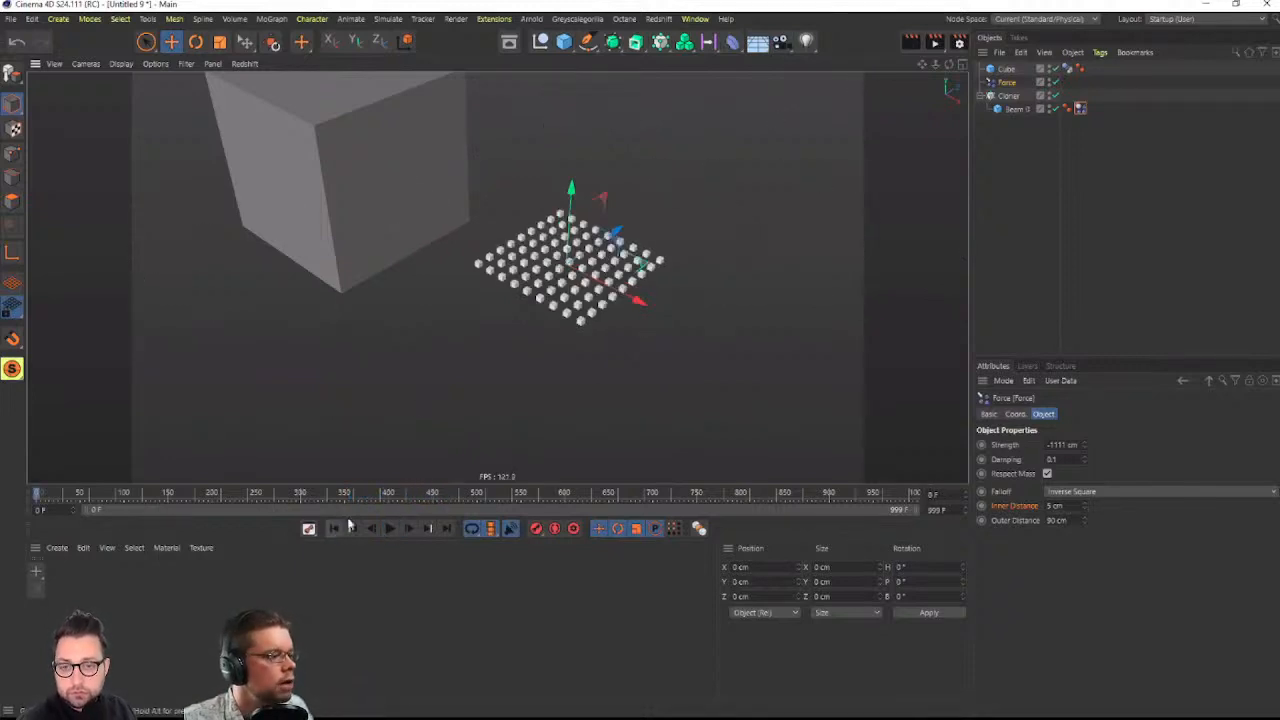
Switch to the [1a]Live_ProtonStream.c4d document, frame the beam and sphere, and play the simulation
left_click(700, 19)
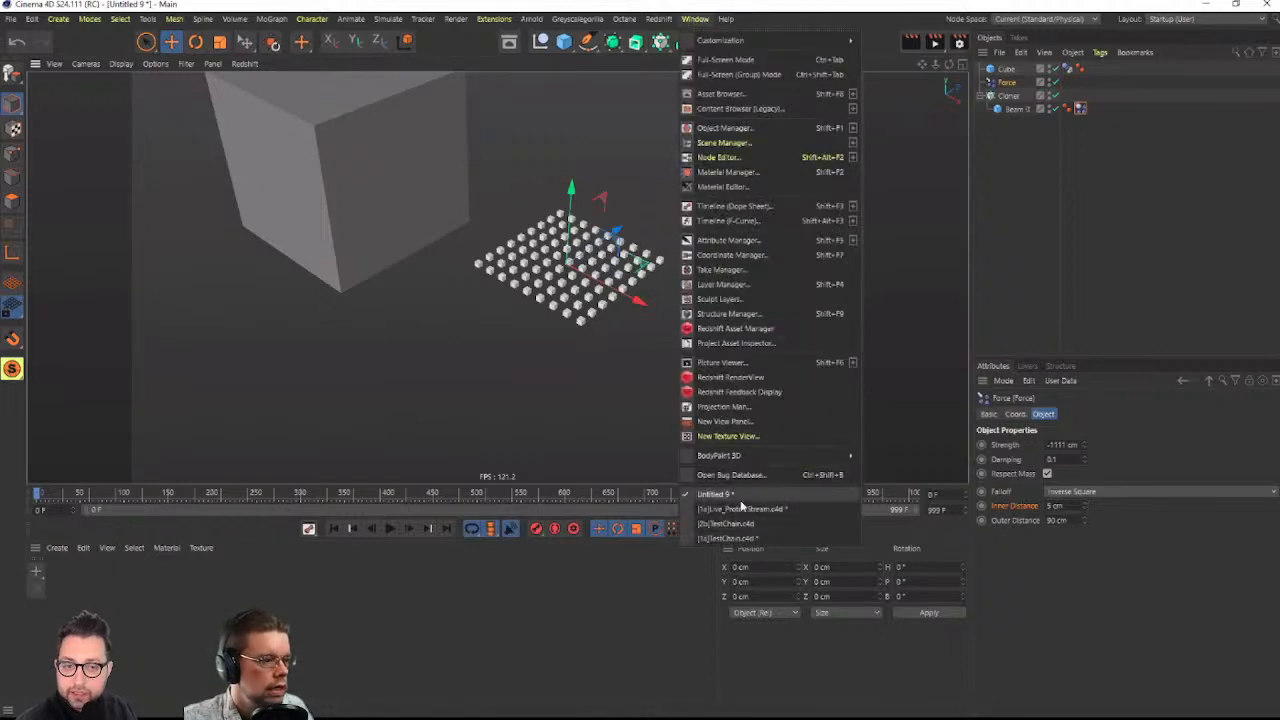
left_click(741, 508)
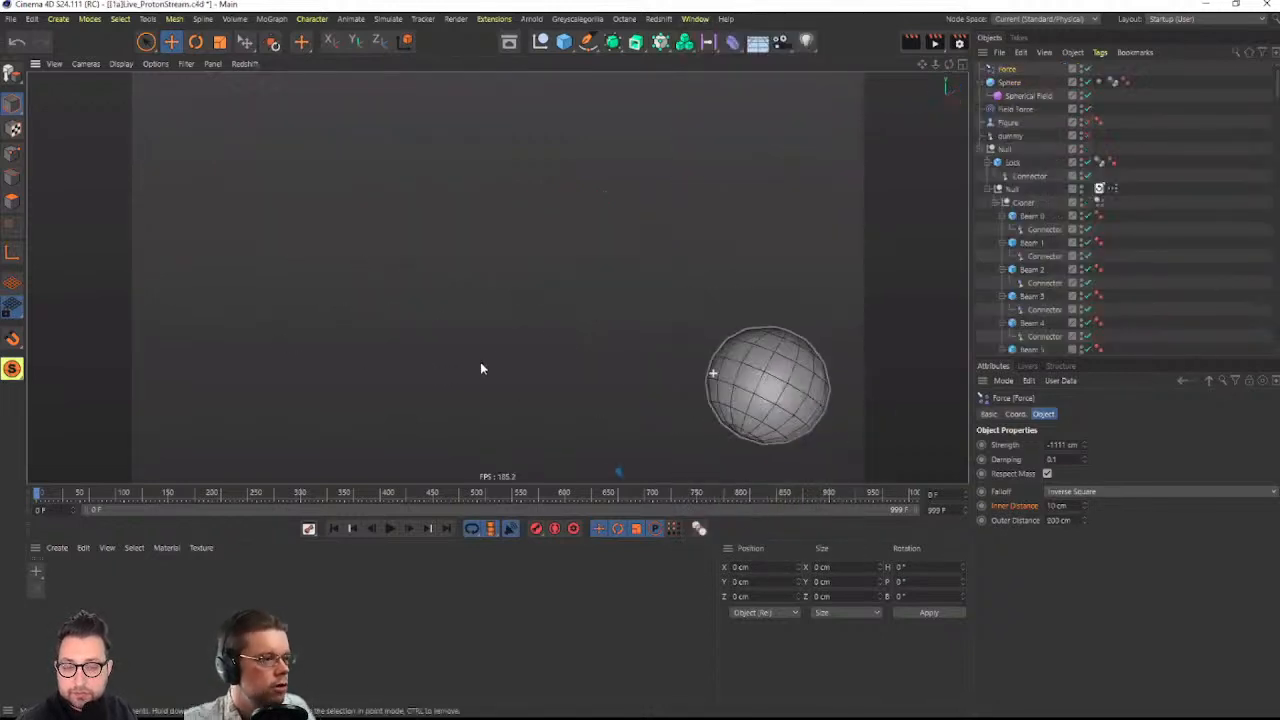
left_click_drag(480, 363, 763, 442, "alt")
key("s")
left_click_drag(688, 363, 426, 155, "alt")
right_click_drag(426, 155, 458, 251, "alt")
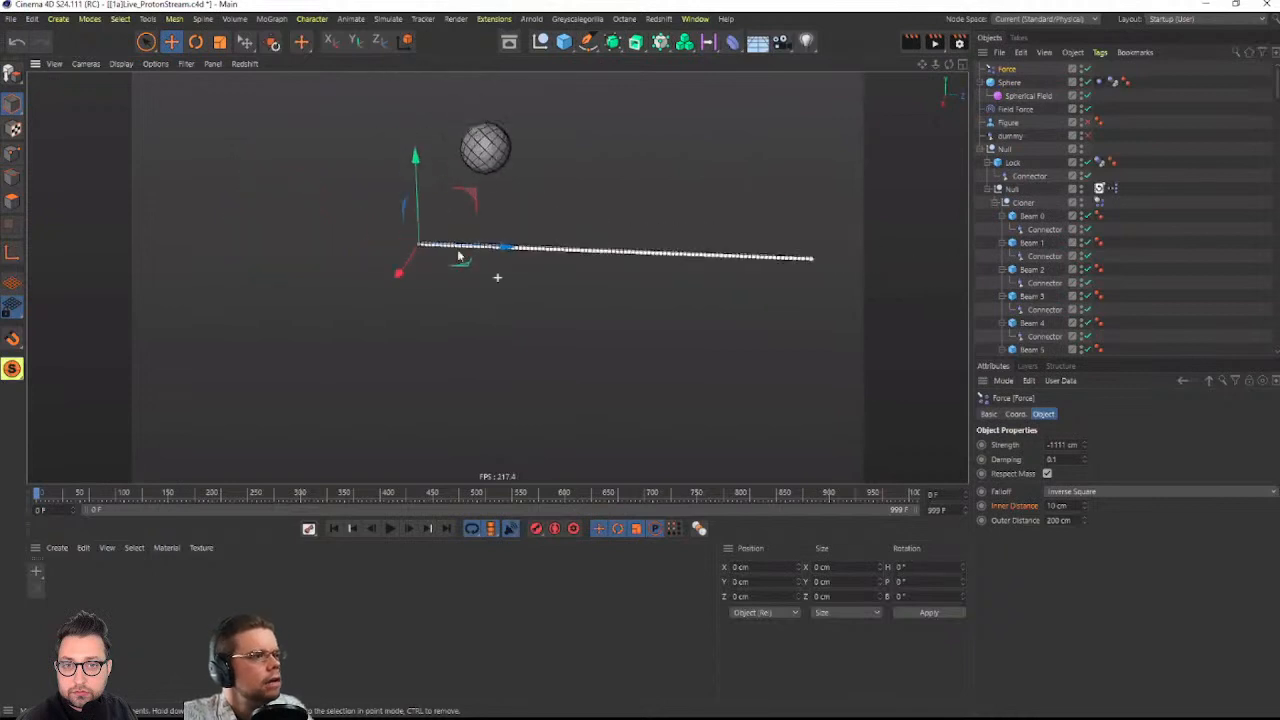
middle_click_drag(547, 277, 477, 314, "alt")
right_click_drag(477, 314, 530, 318, "alt")
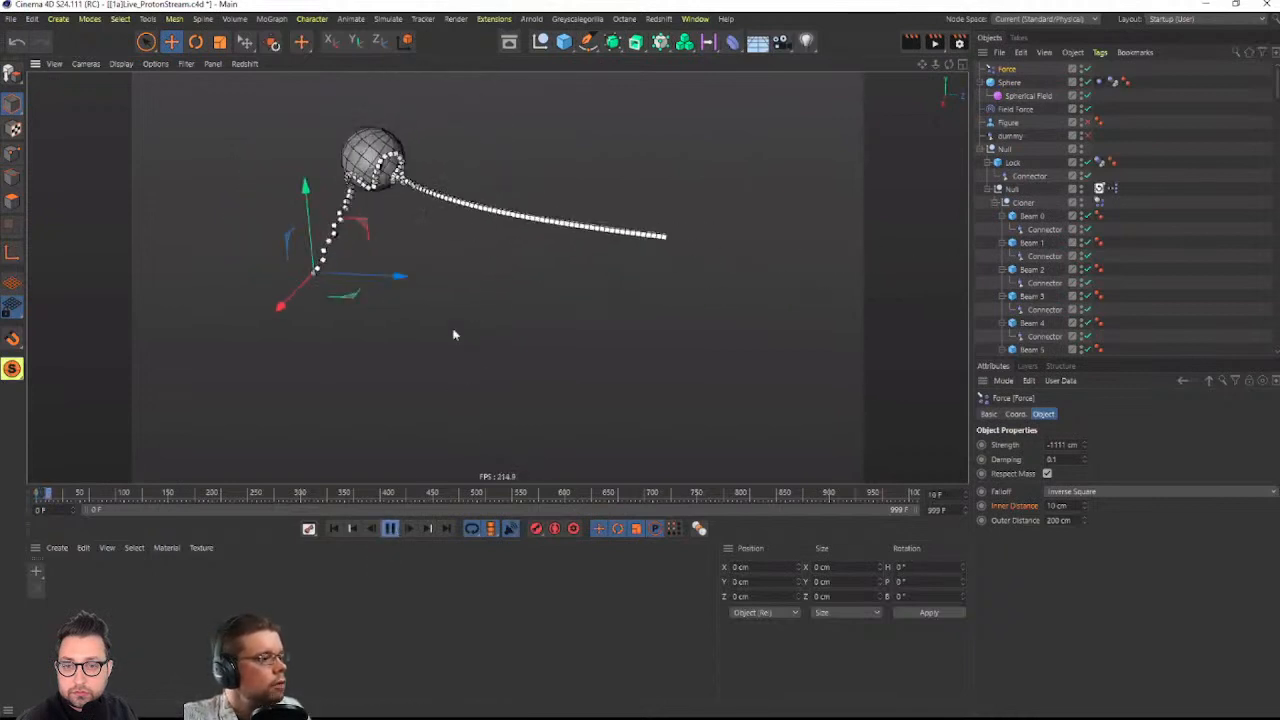
middle_click_drag(417, 218, 573, 252, "alt")
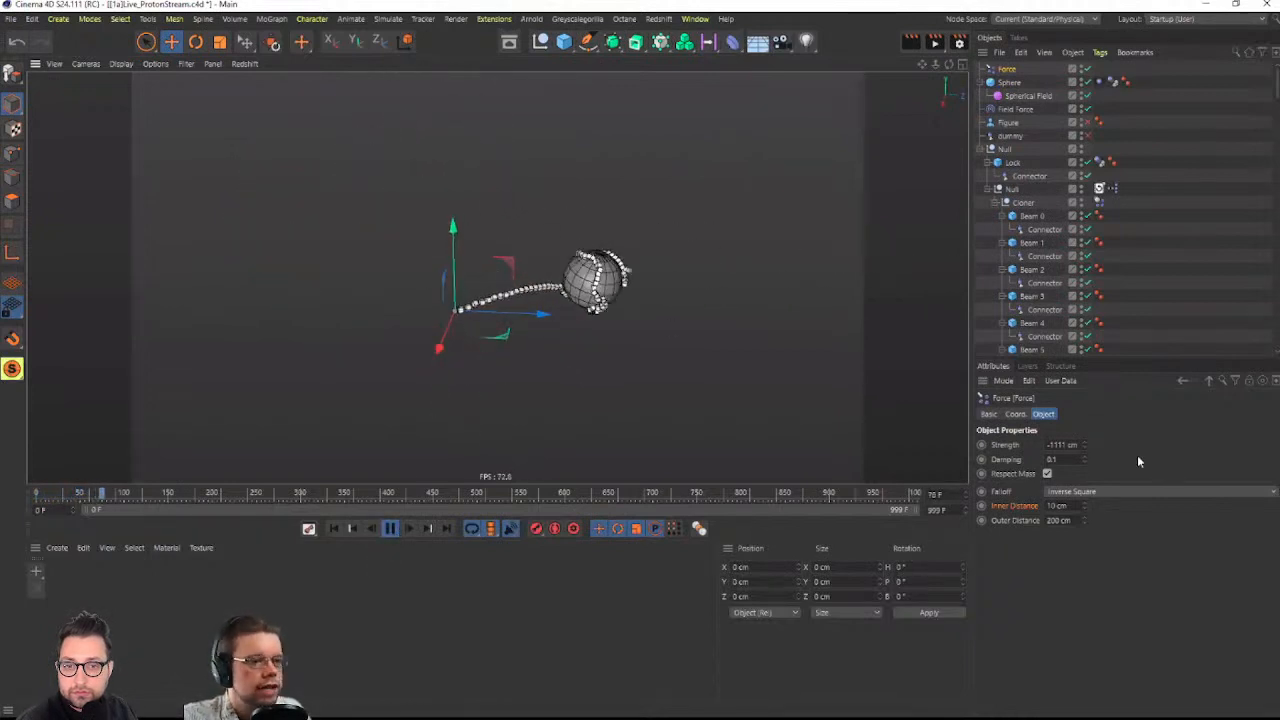
Try a different strength on the Force object during playback, restore -1111 cm, and return to the first frame
left_click(1053, 446)
type("2")
key("Return")
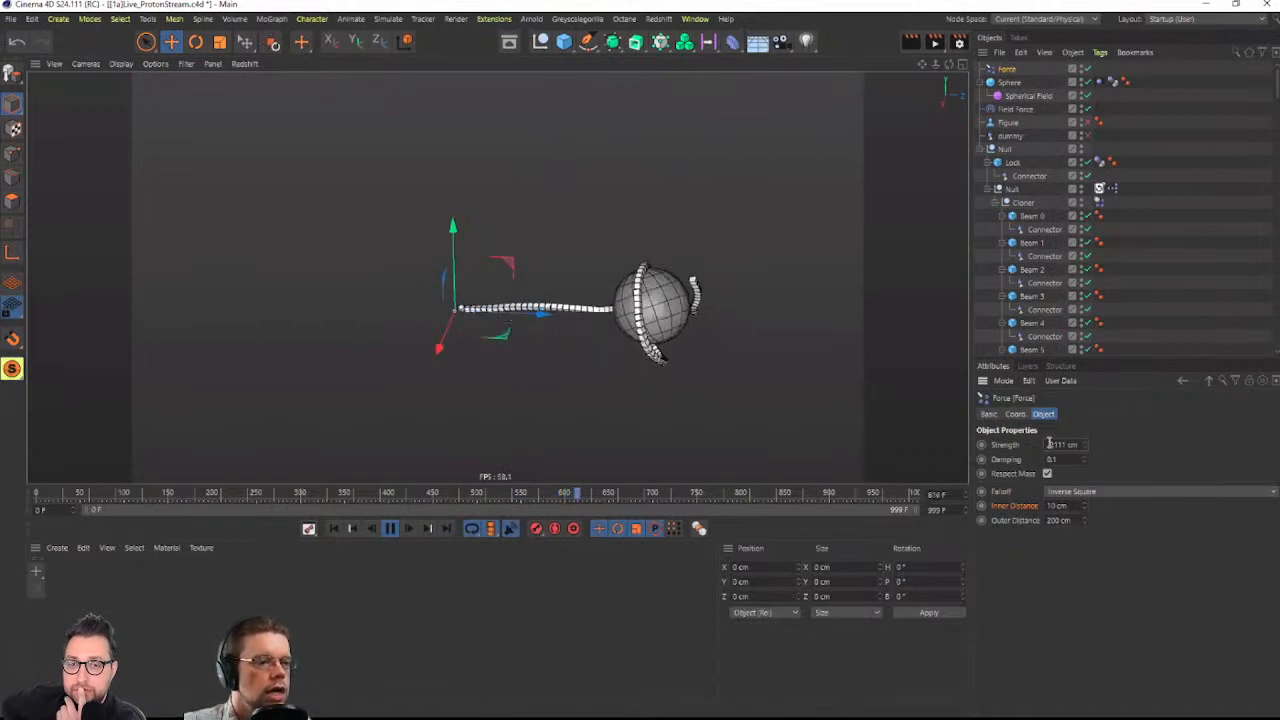
key("Return")
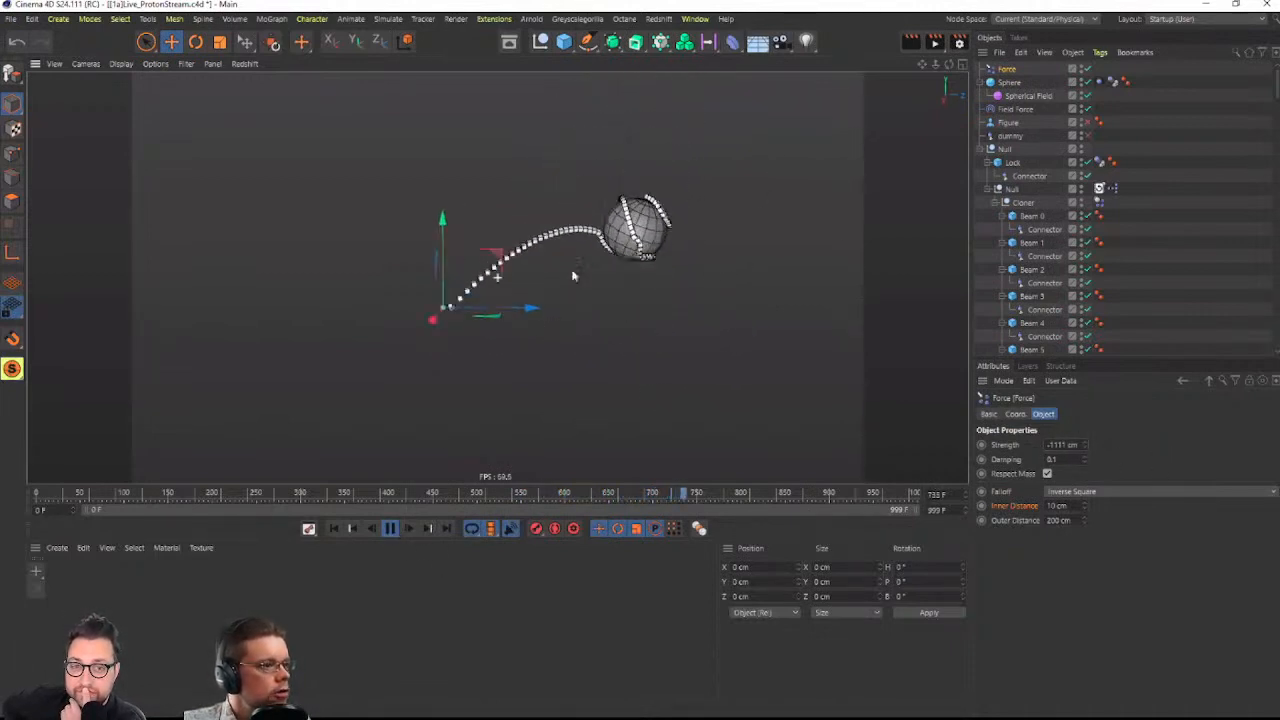
left_click(390, 530)
left_click(334, 528)
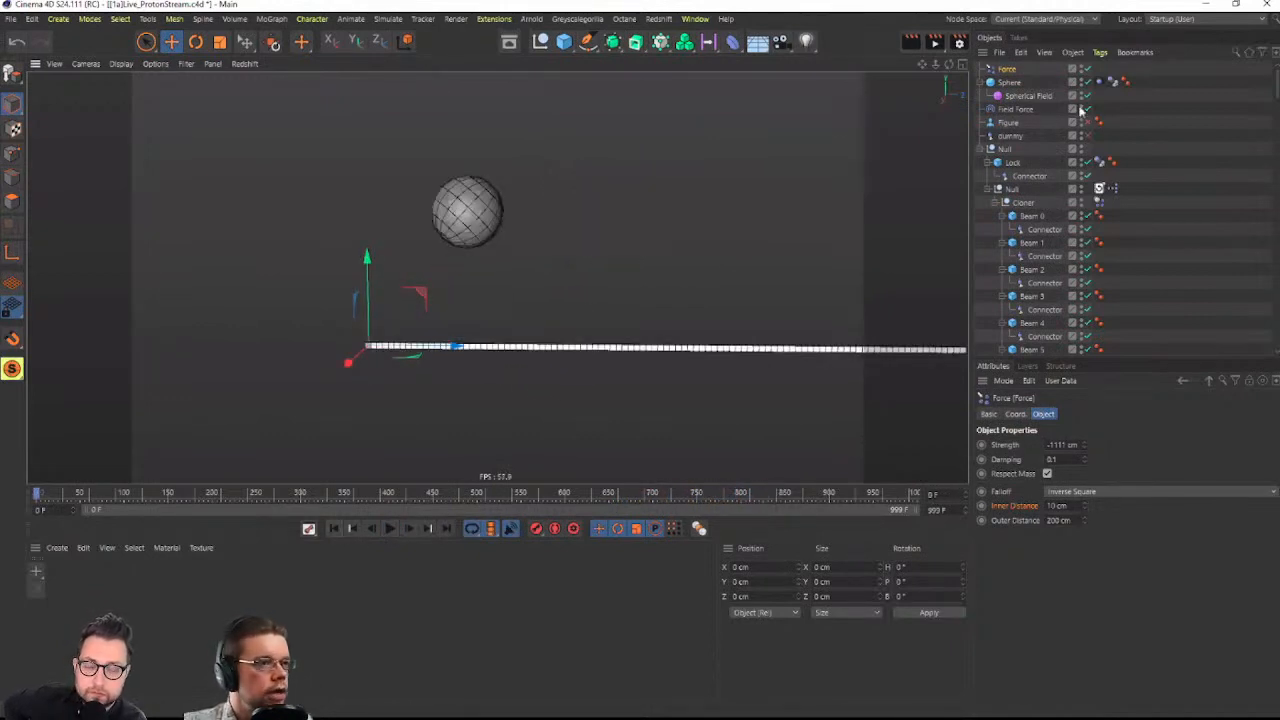
Show the Field Force object's display box with the vector length display turned off
left_click(1012, 109)
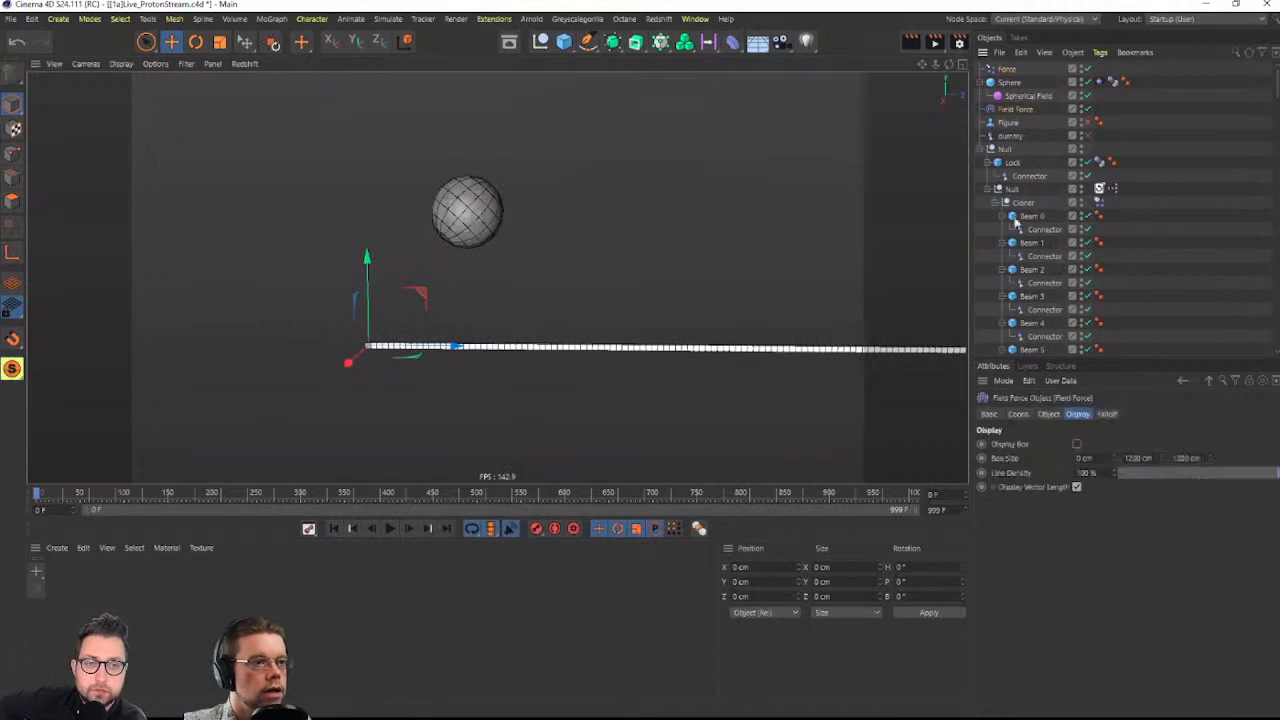
left_click(1076, 443)
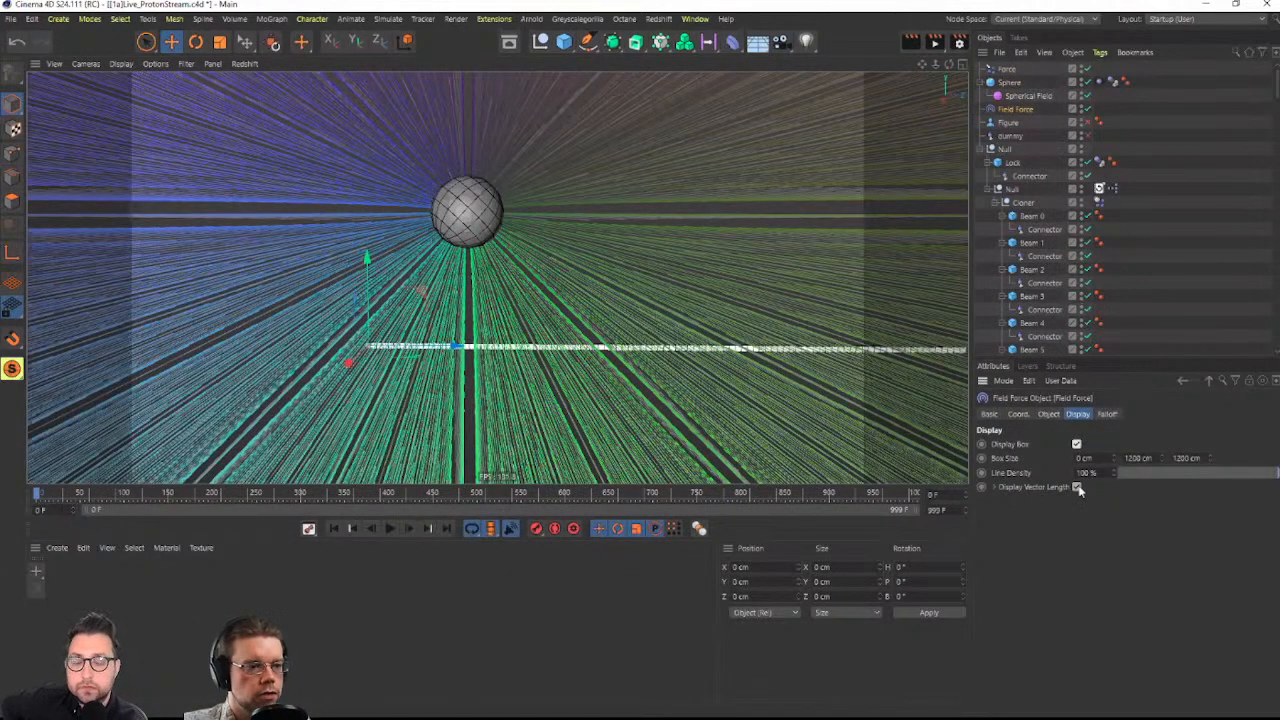
left_click(1077, 487)
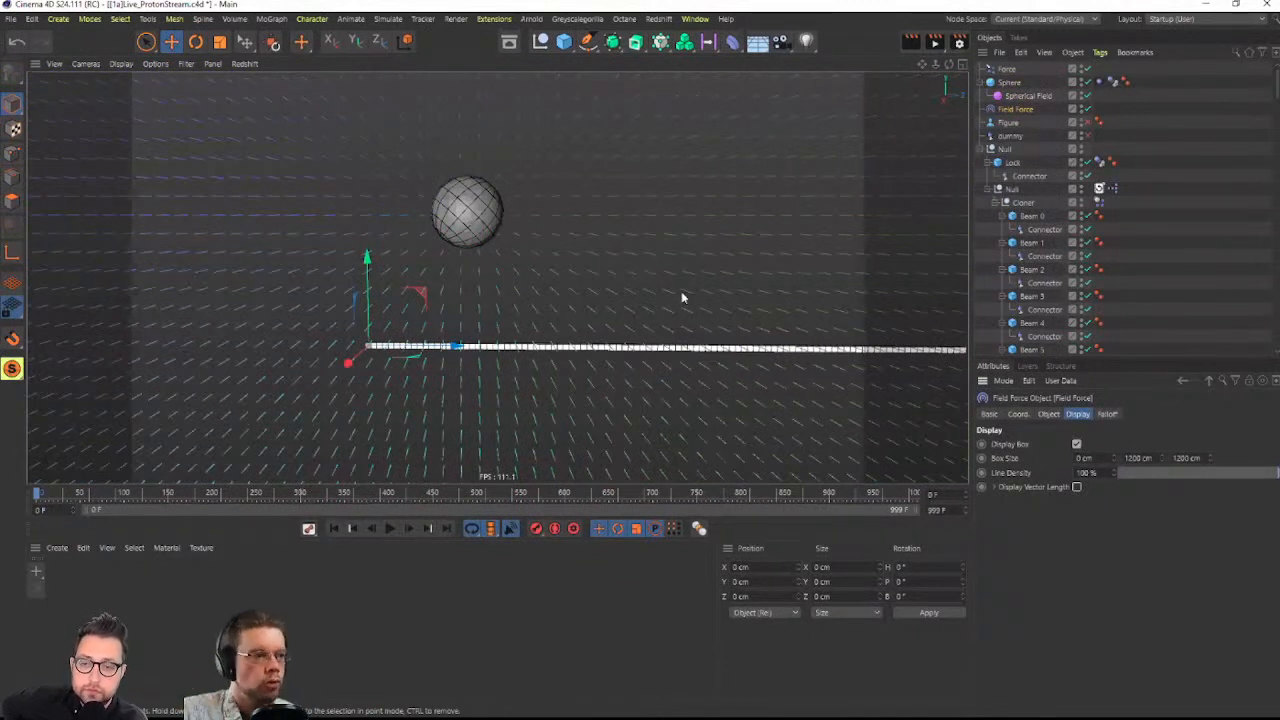
middle_click_drag(488, 257, 496, 335, "alt")
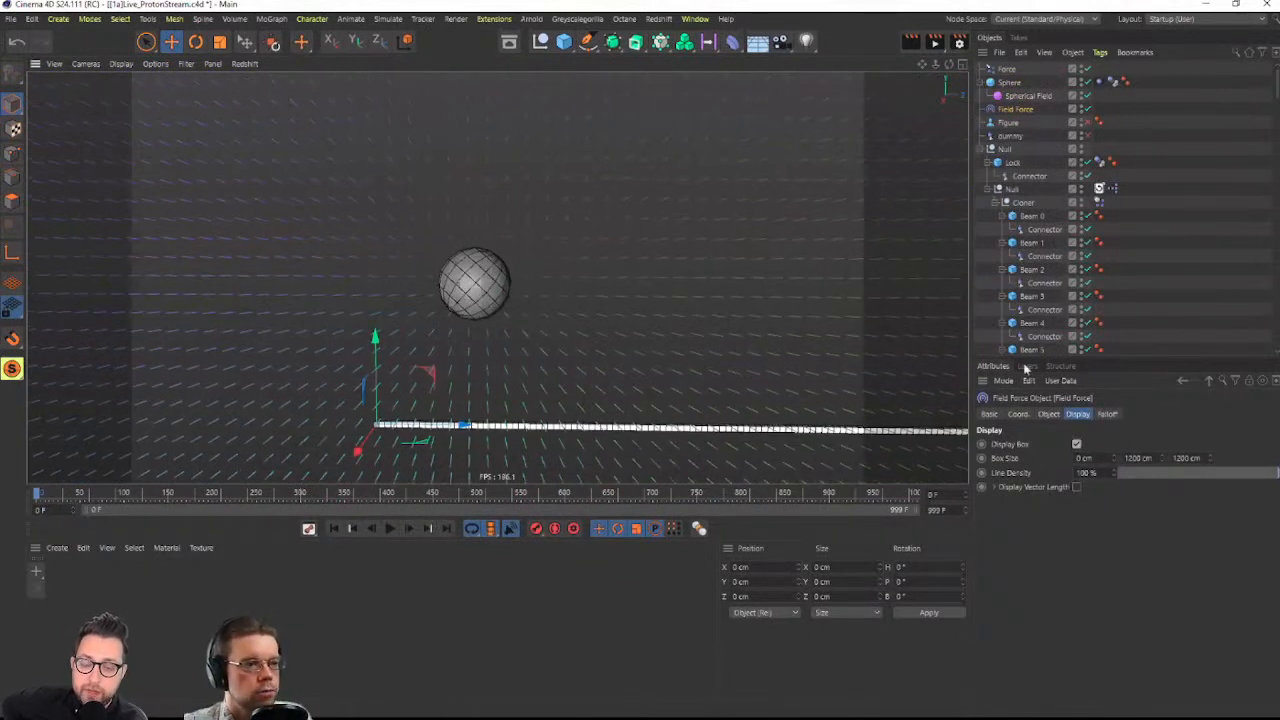
left_click(1077, 487)
left_click(1077, 487)
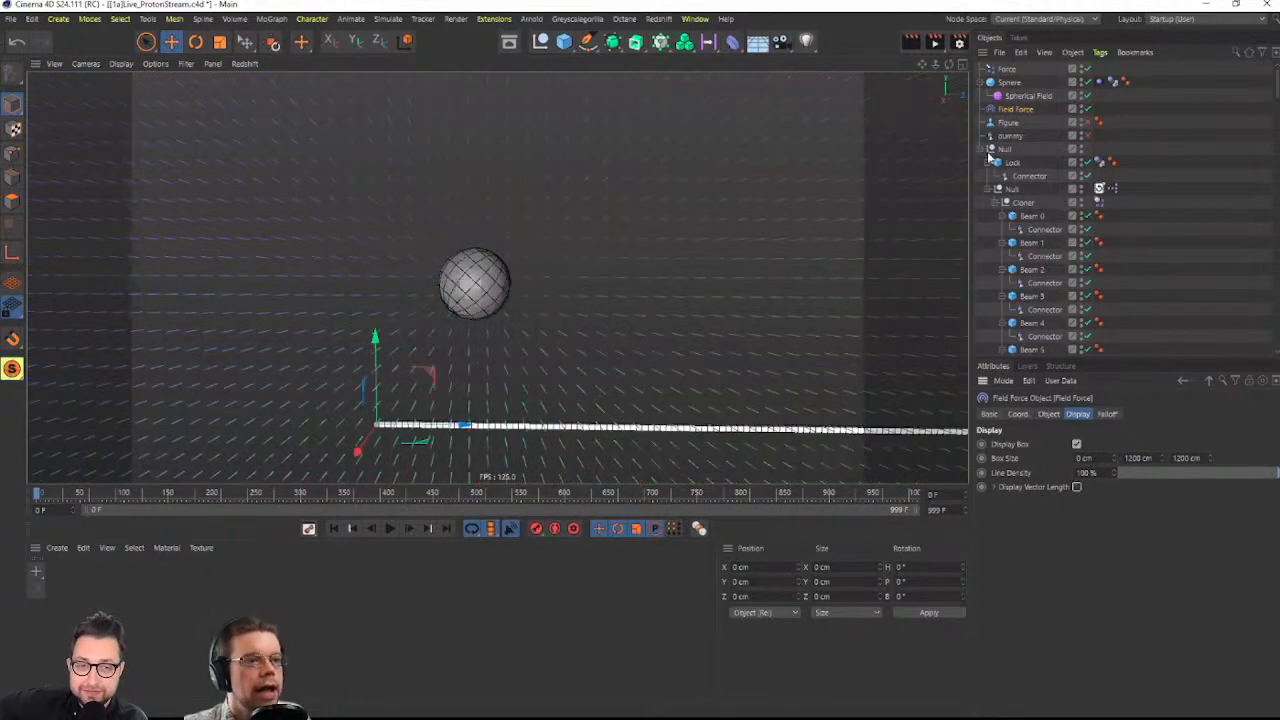
Add a Random Field above the Spherical Field in the Field Force object's field list
left_click(1048, 414)
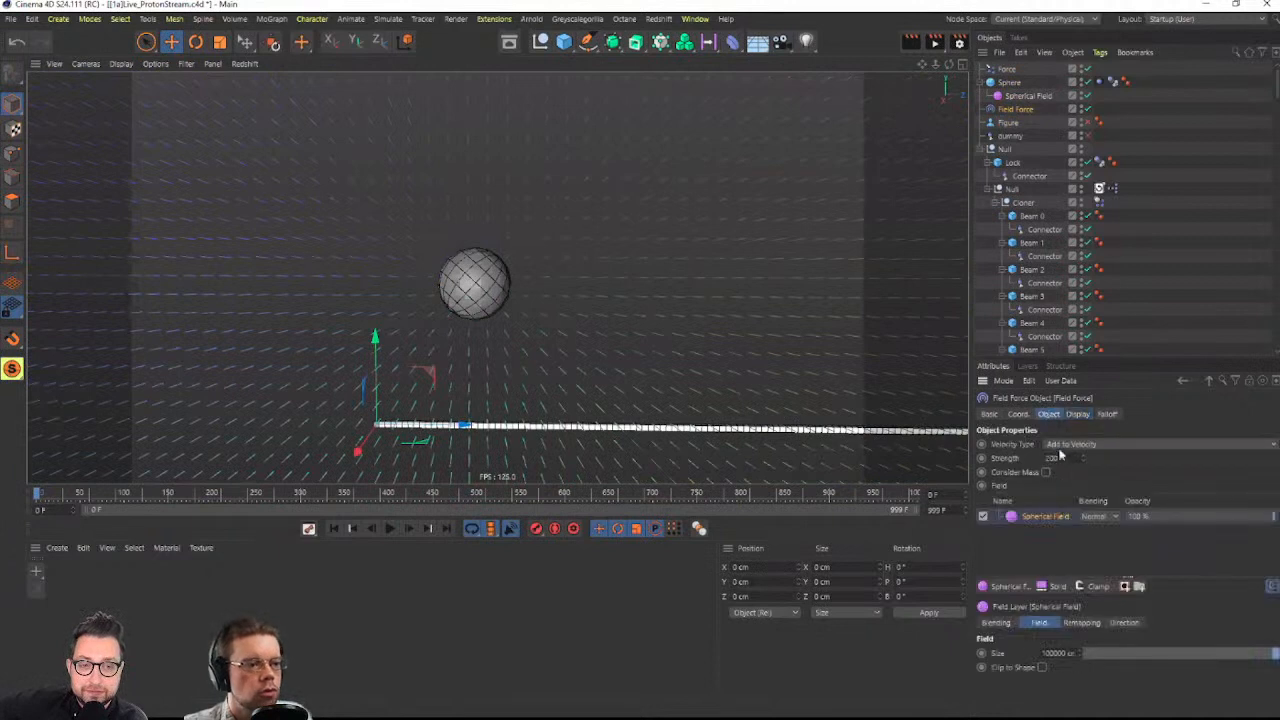
left_click(1047, 517)
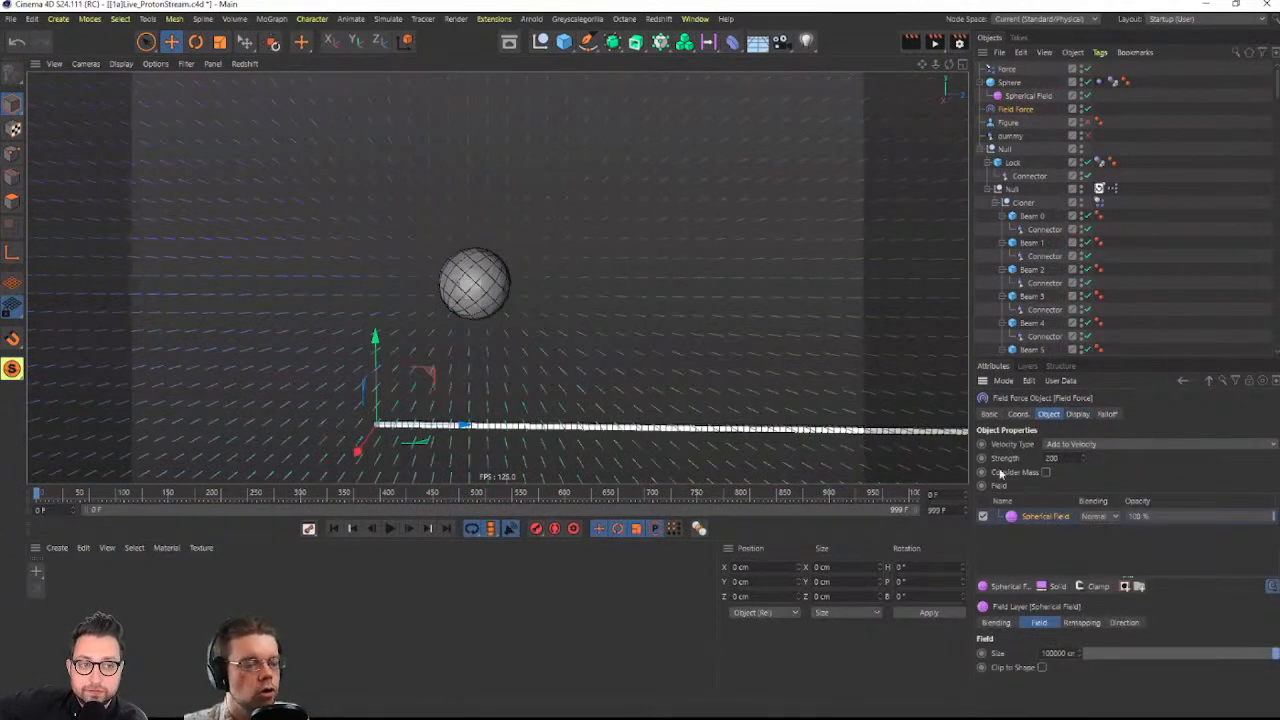
left_click(996, 592)
left_click(1014, 591)
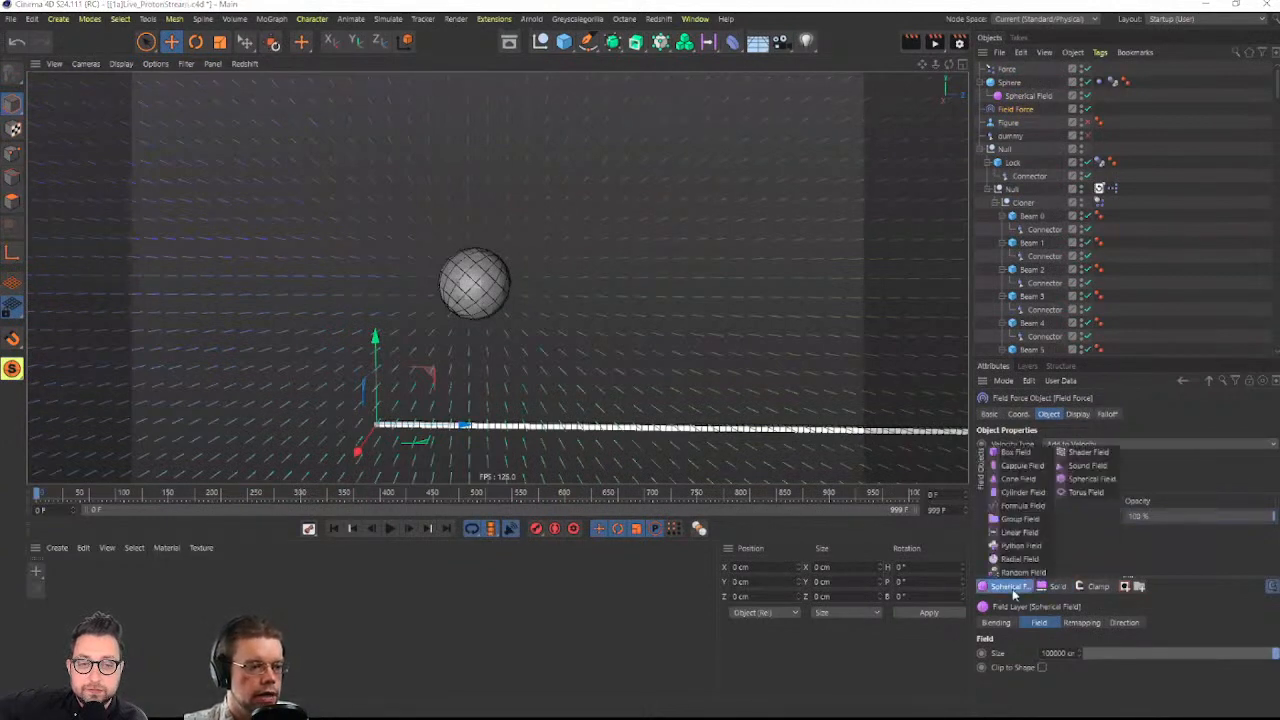
left_click(1013, 590)
left_click(1013, 590)
left_click(1010, 545)
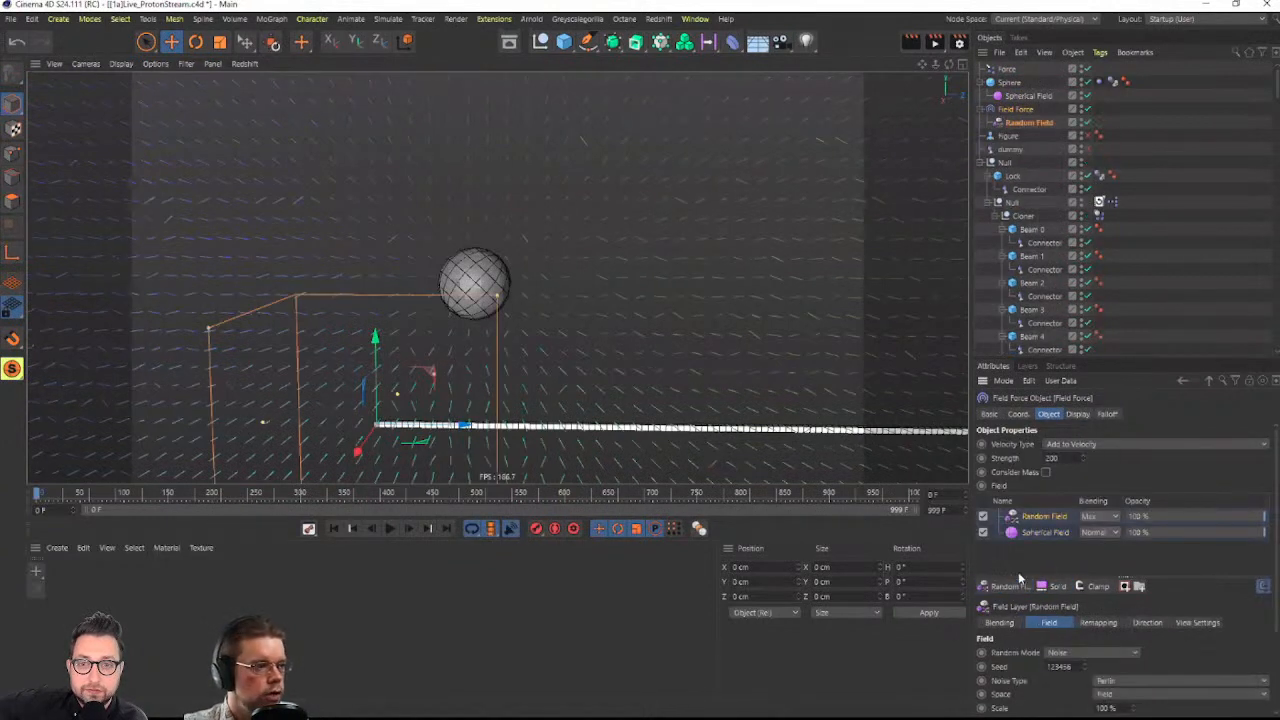
Set the Random Field layer's blending to Normal and disable the Spherical Field layer in the Field Force
left_click(1025, 123)
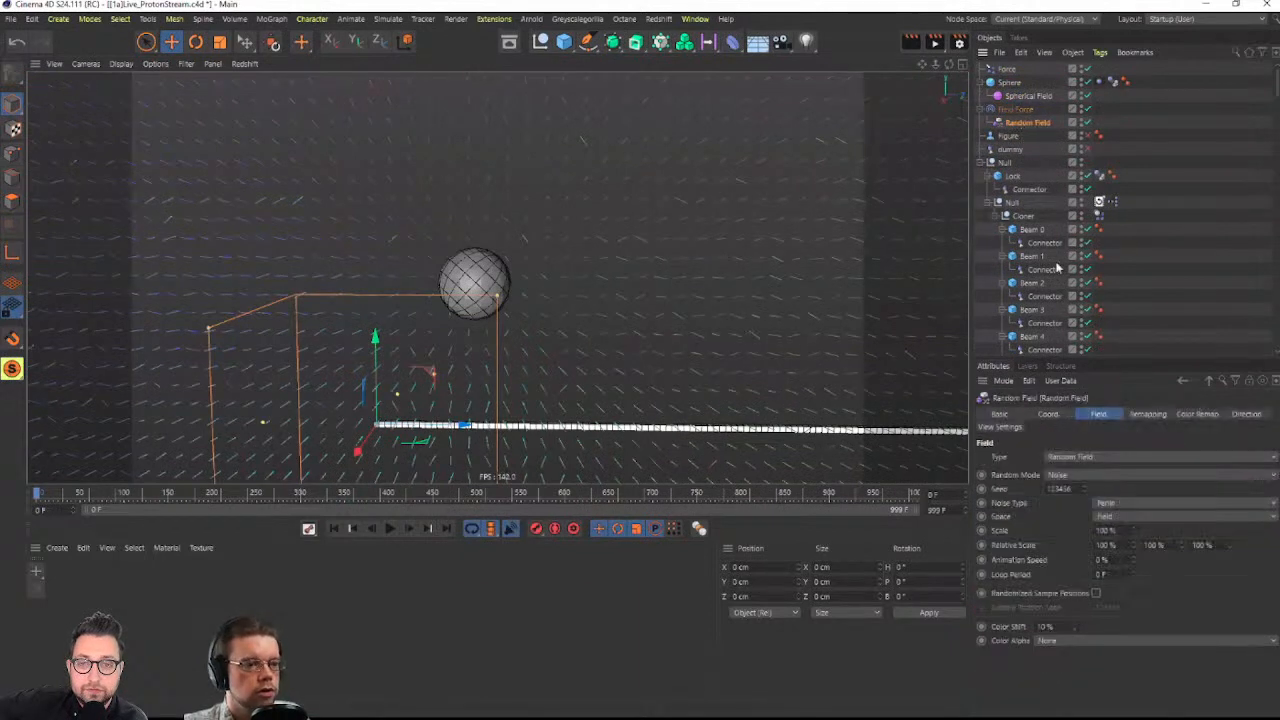
left_click(1012, 109)
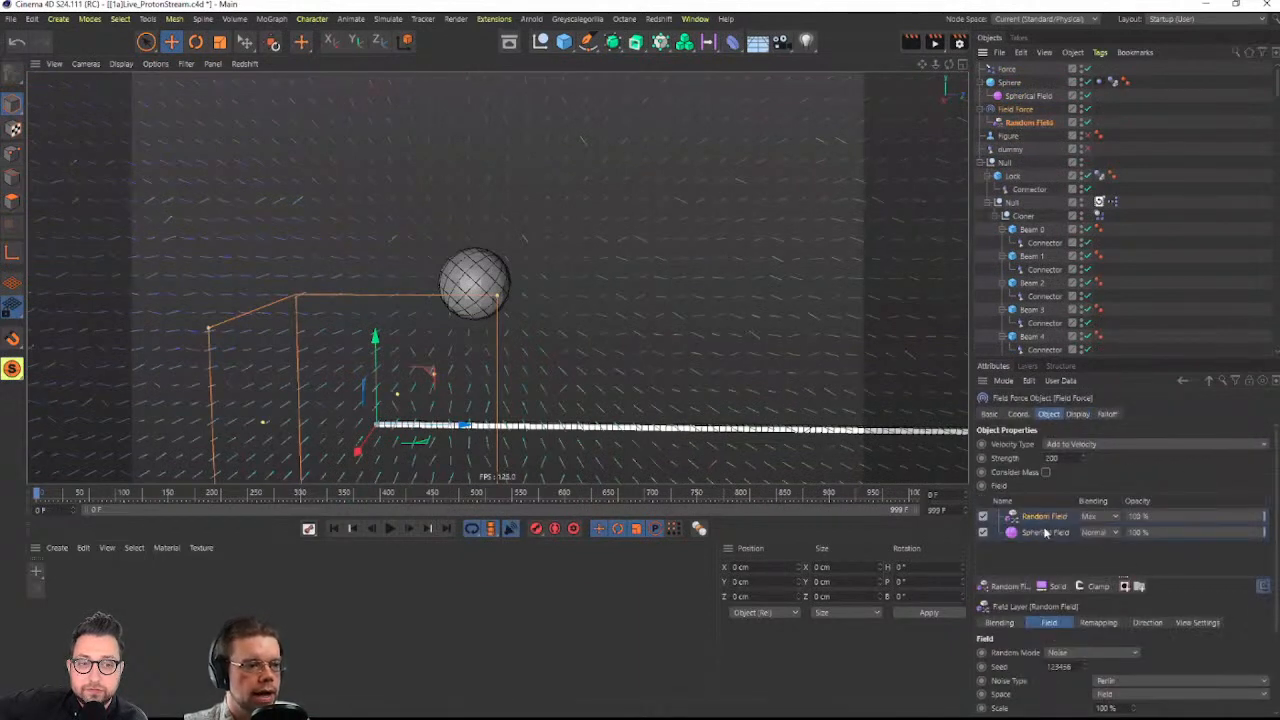
left_click(1096, 516)
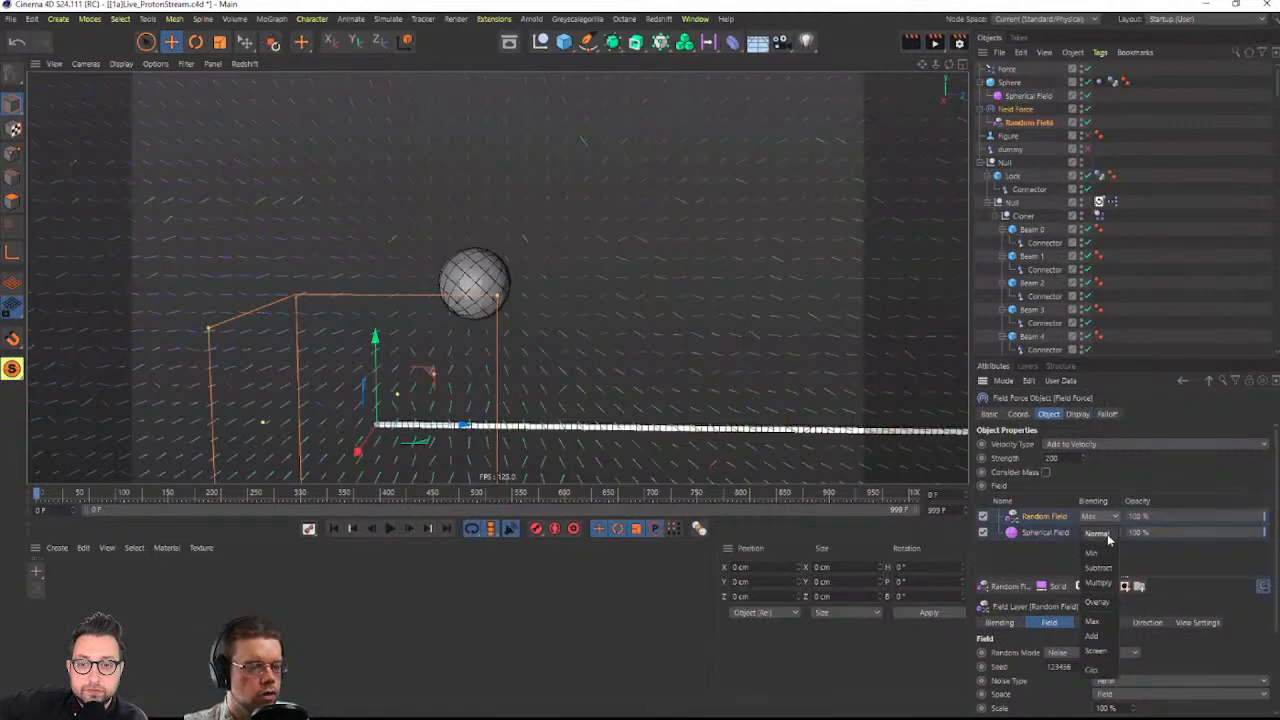
left_click(1099, 534)
left_click(983, 533)
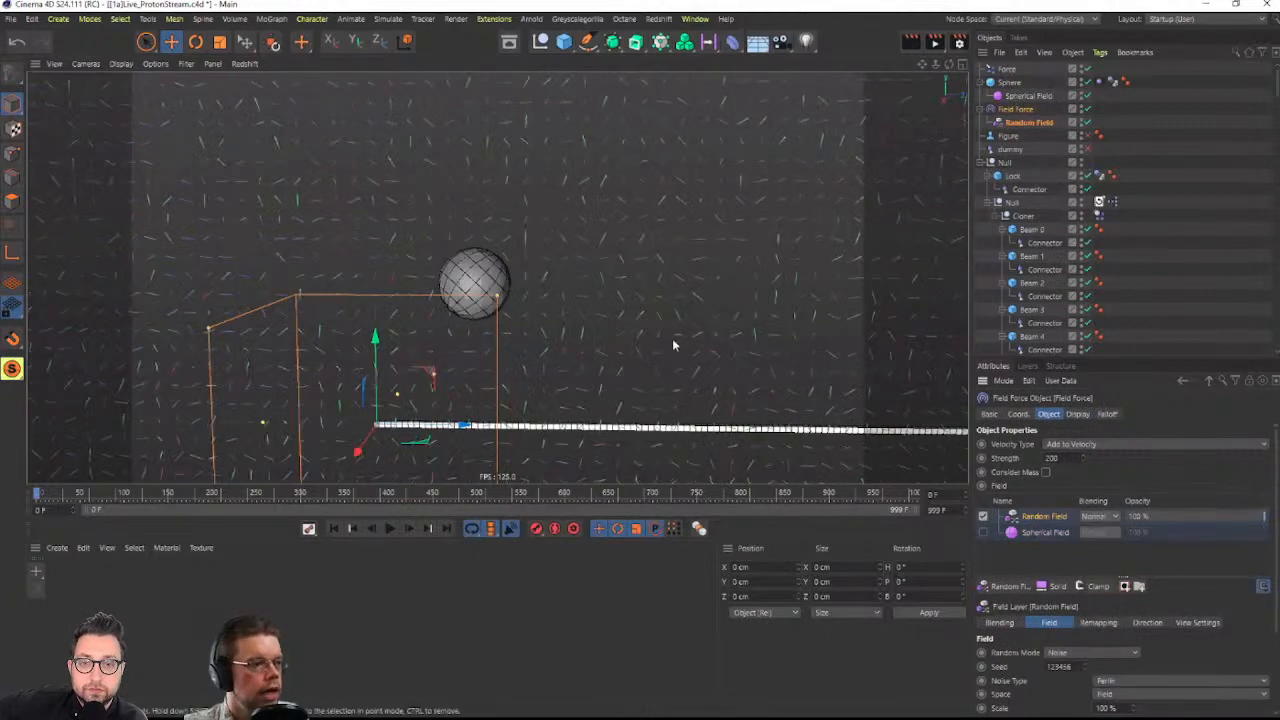
Set the Random Field's noise scale to 799 %
scroll(672, 338, "down", 3)
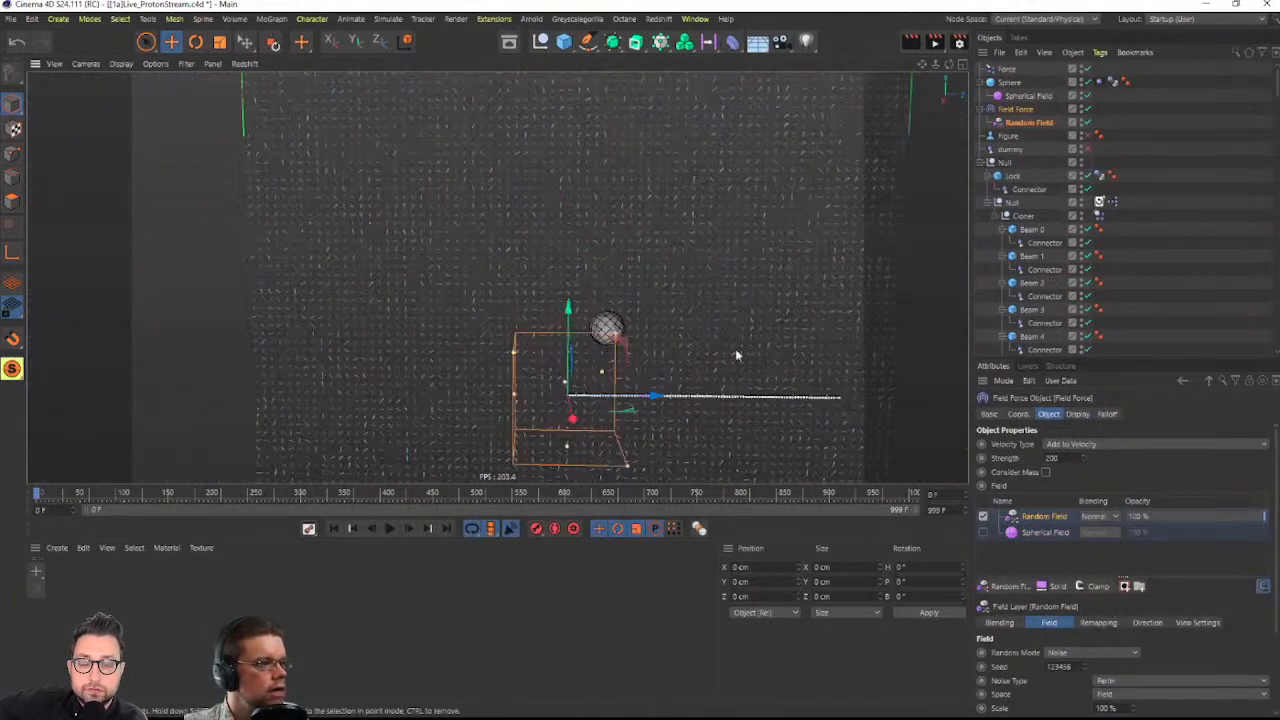
middle_click_drag(649, 288, 625, 247, "alt")
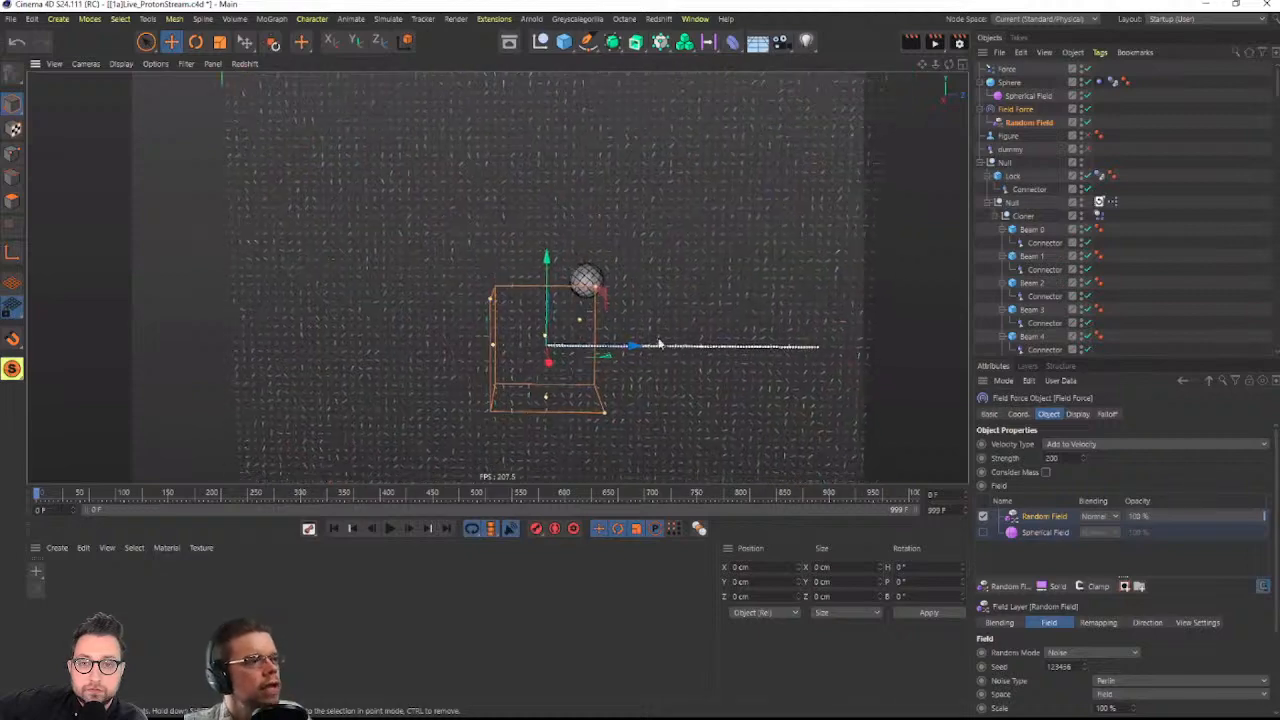
scroll(659, 344, "up", 2)
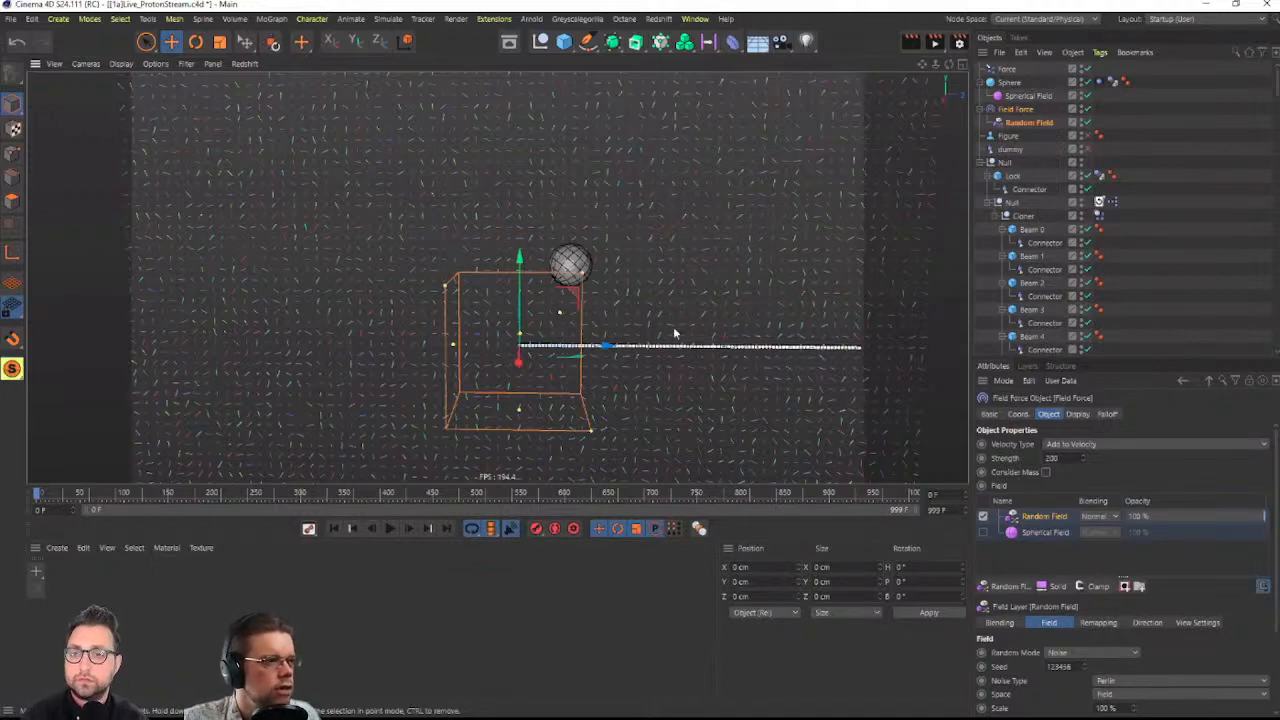
left_click_drag(1134, 712, 1257, 712)
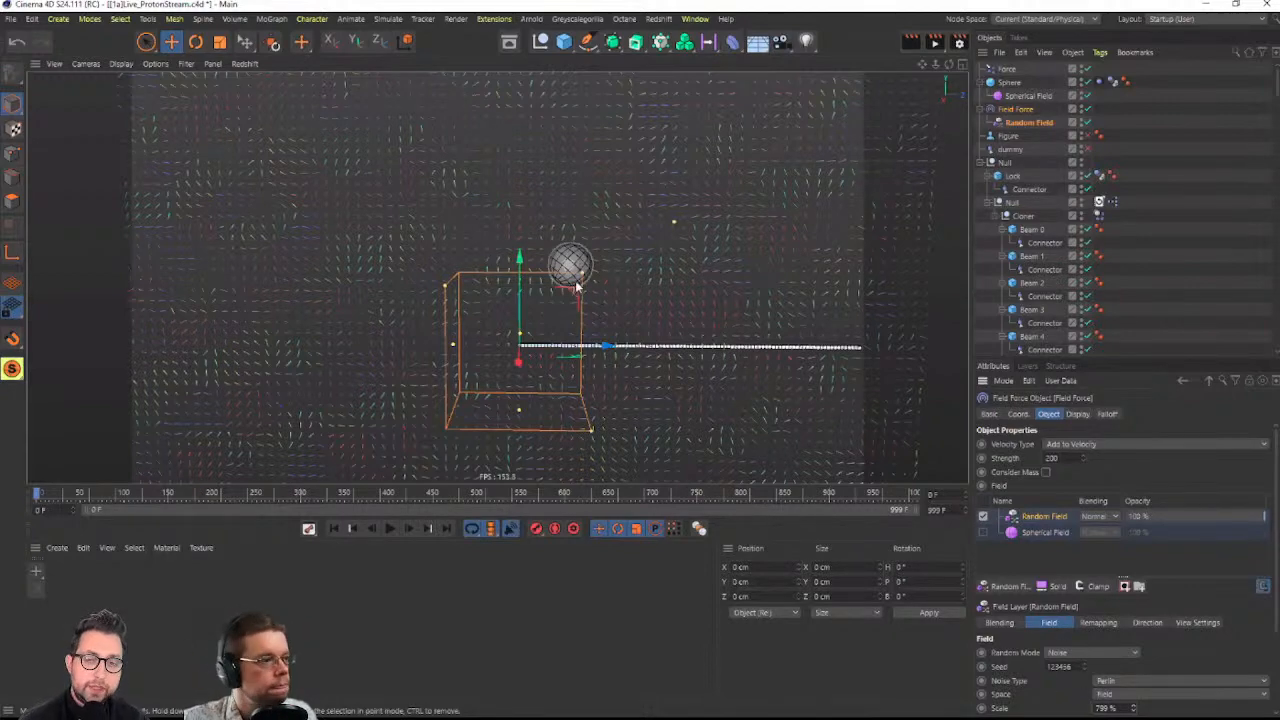
scroll(605, 280, "up", 5)
scroll(501, 275, "down", 3)
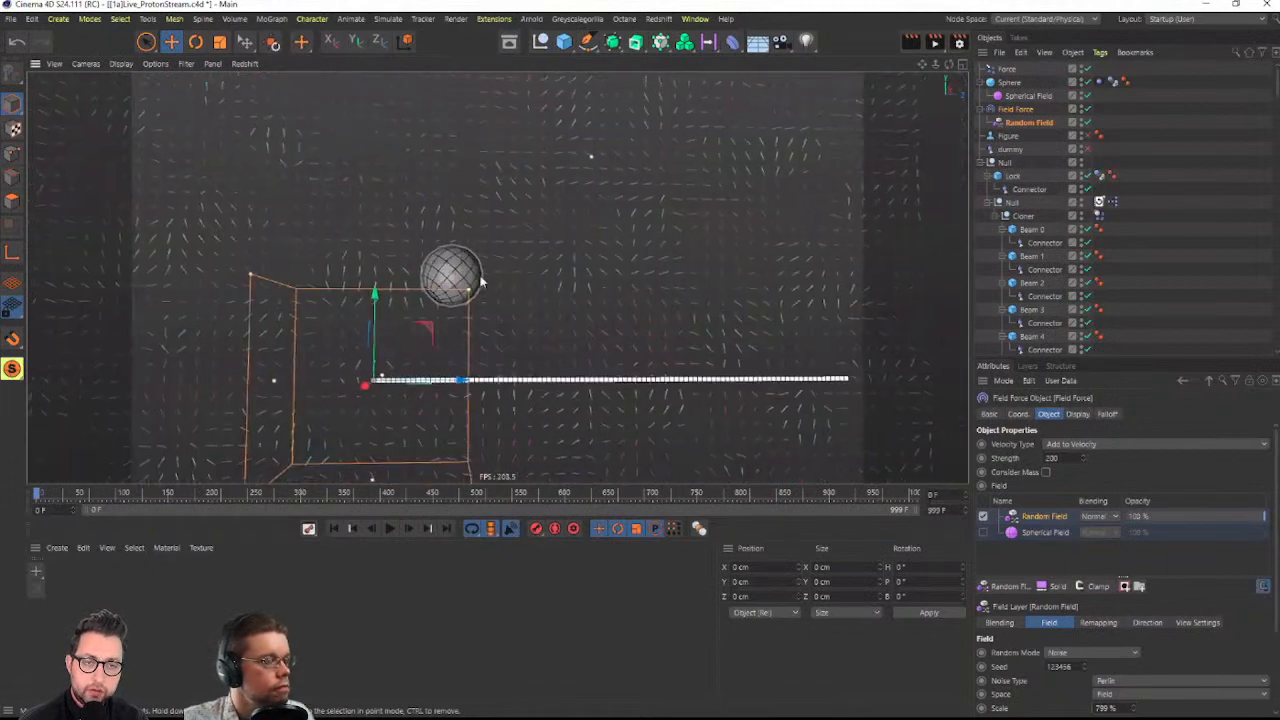
left_click_drag(508, 295, 491, 277, "alt")
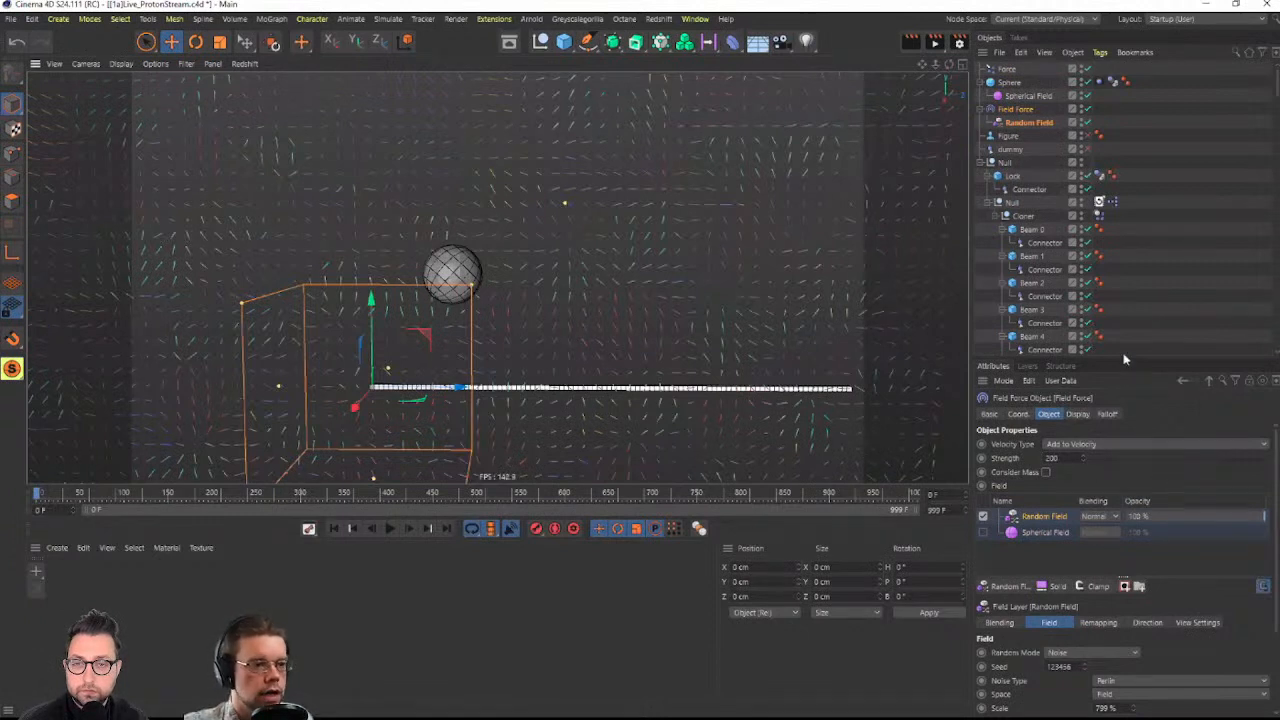
Try a second relative scale value of 1000 % on the Random Field and reset it to 100 %
left_click_drag(1121, 357, 1103, 146)
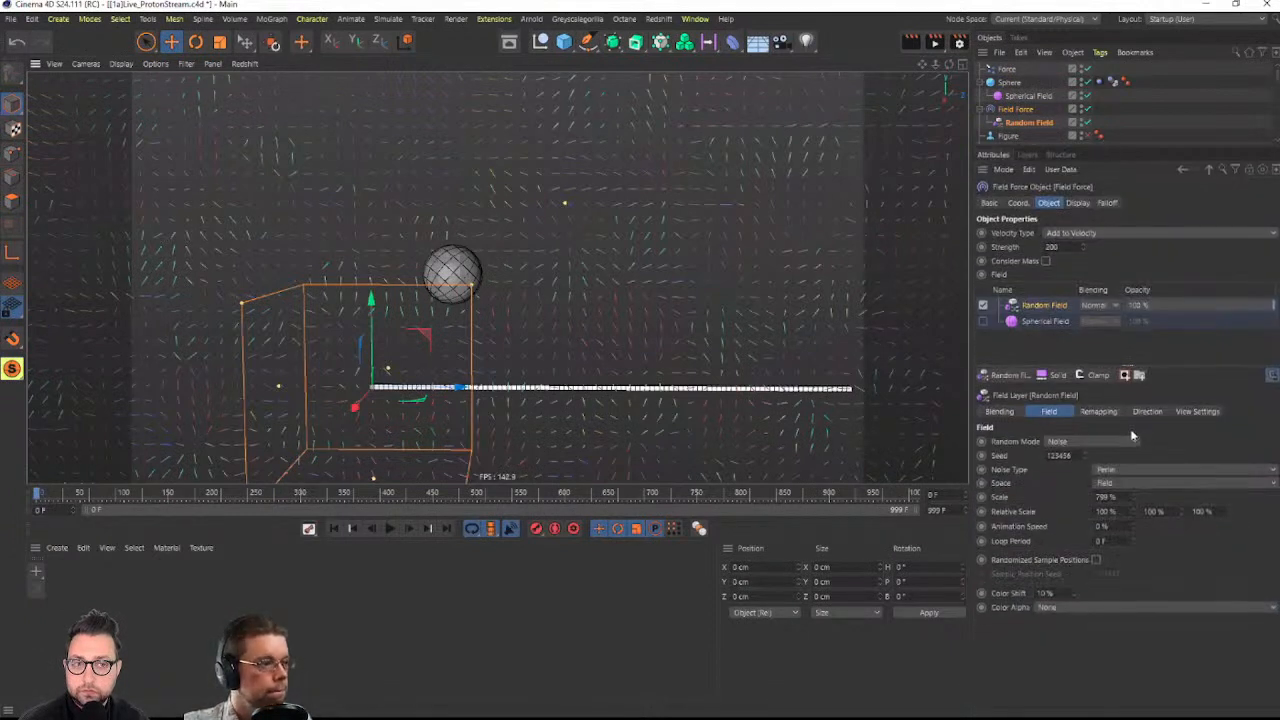
left_click_drag(674, 360, 723, 337, "alt")
mouse_move(723, 337)
right_mouse_down("alt")
mouse_move(680, 358)
mouse_move(568, 374)
mouse_move(704, 352)
right_mouse_up("alt")
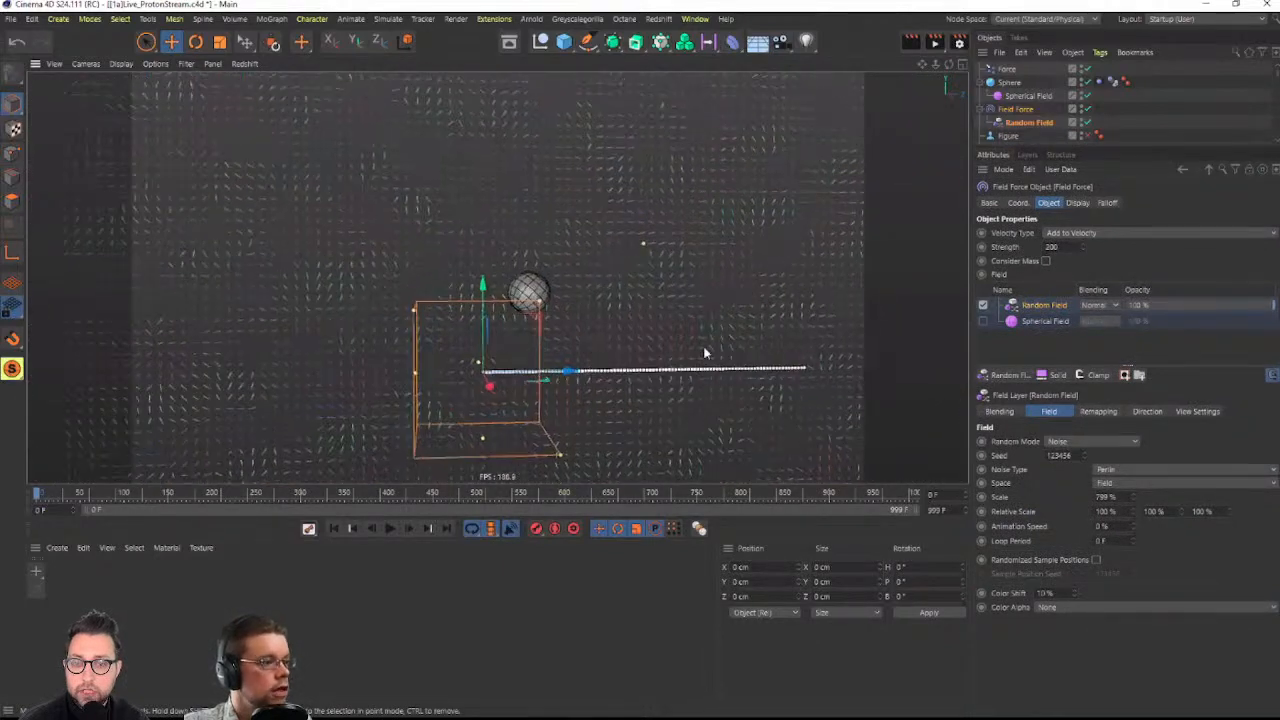
key("ctrl+shift+z")
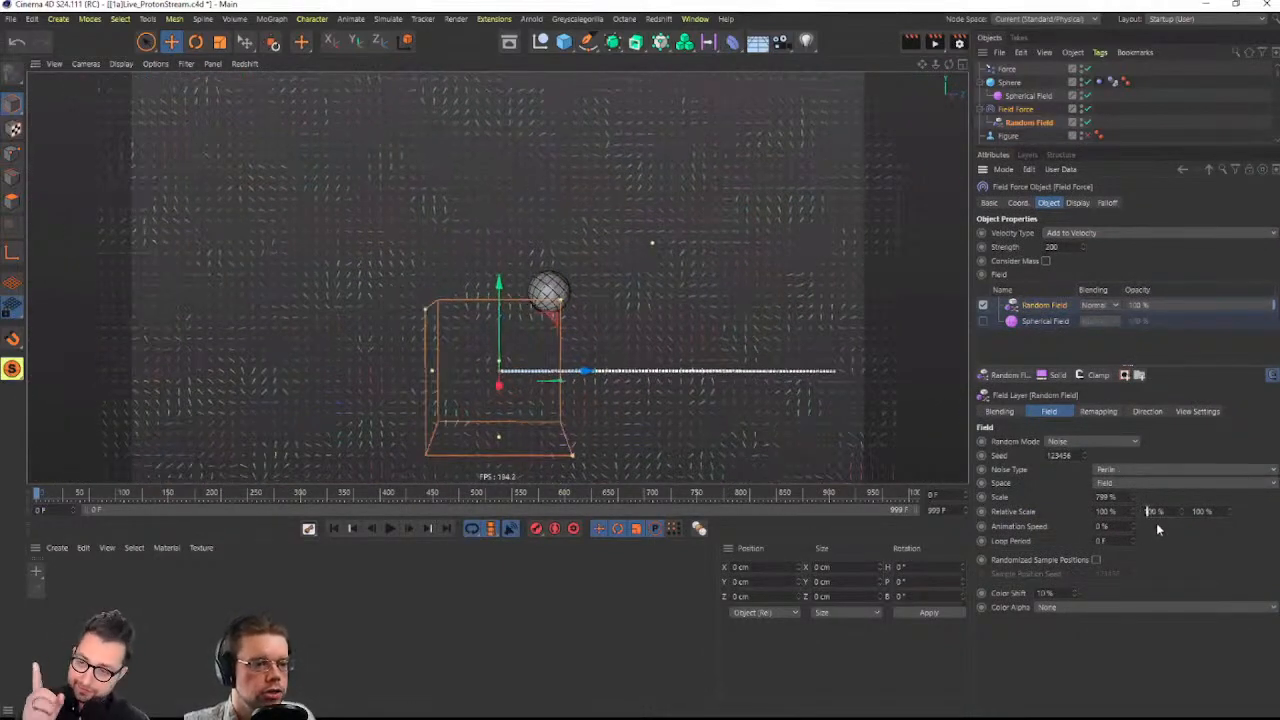
key("Return")
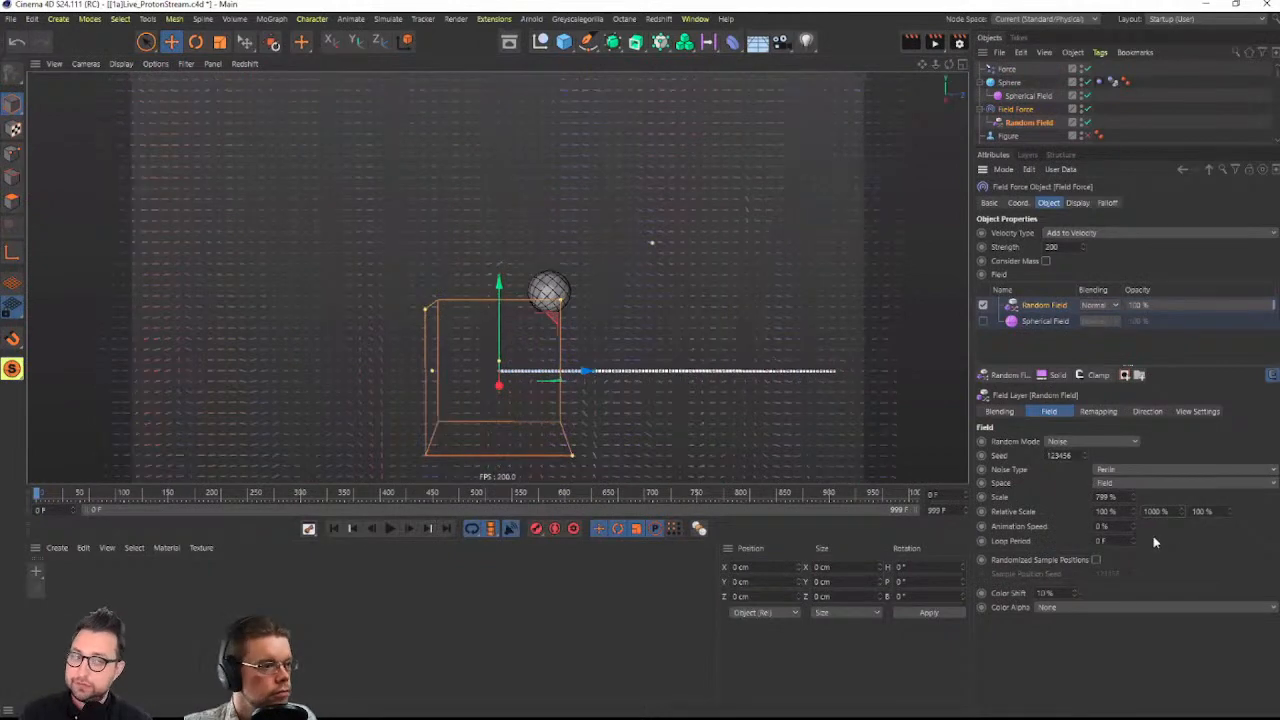
right_click(1182, 511)
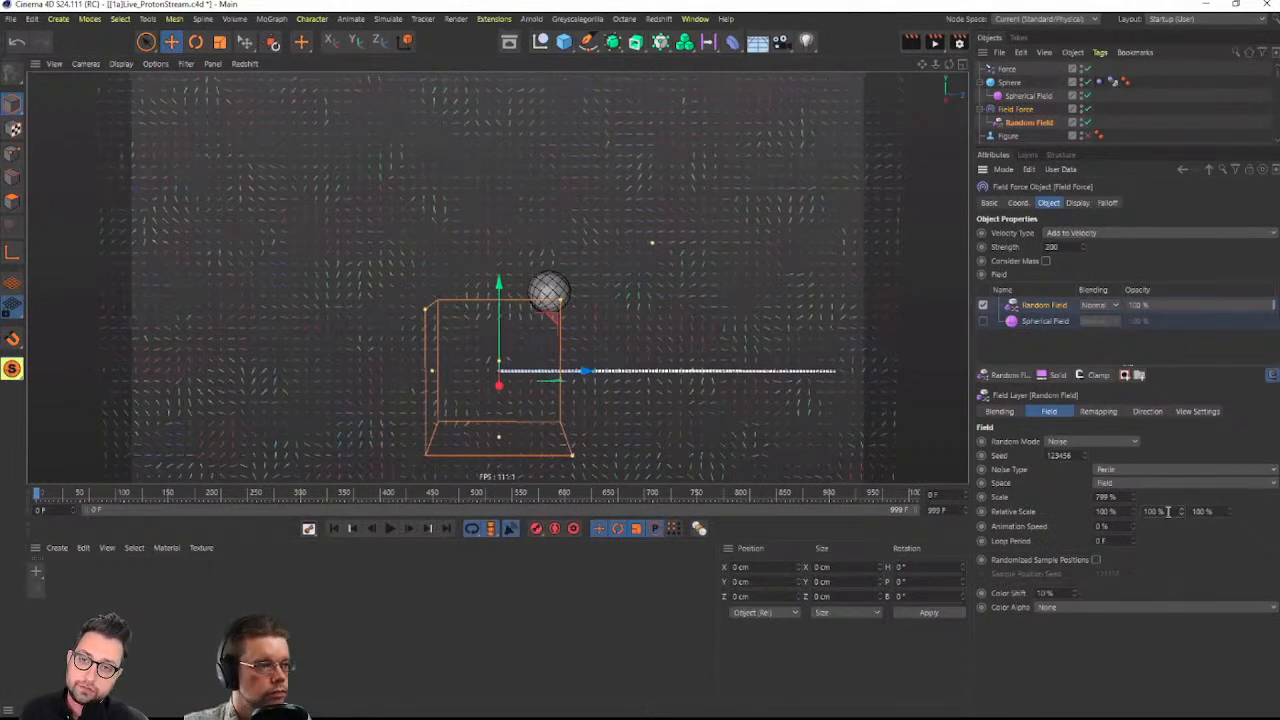
Adjust the Random Field's noise scale to 881 % while observing the vectors around the beam and sphere
left_click_drag(1133, 497, 1133, 590)
mouse_move(1133, 497)
left_mouse_down()
mouse_move(1133, 410)
mouse_move(1133, 491)
left_mouse_up()
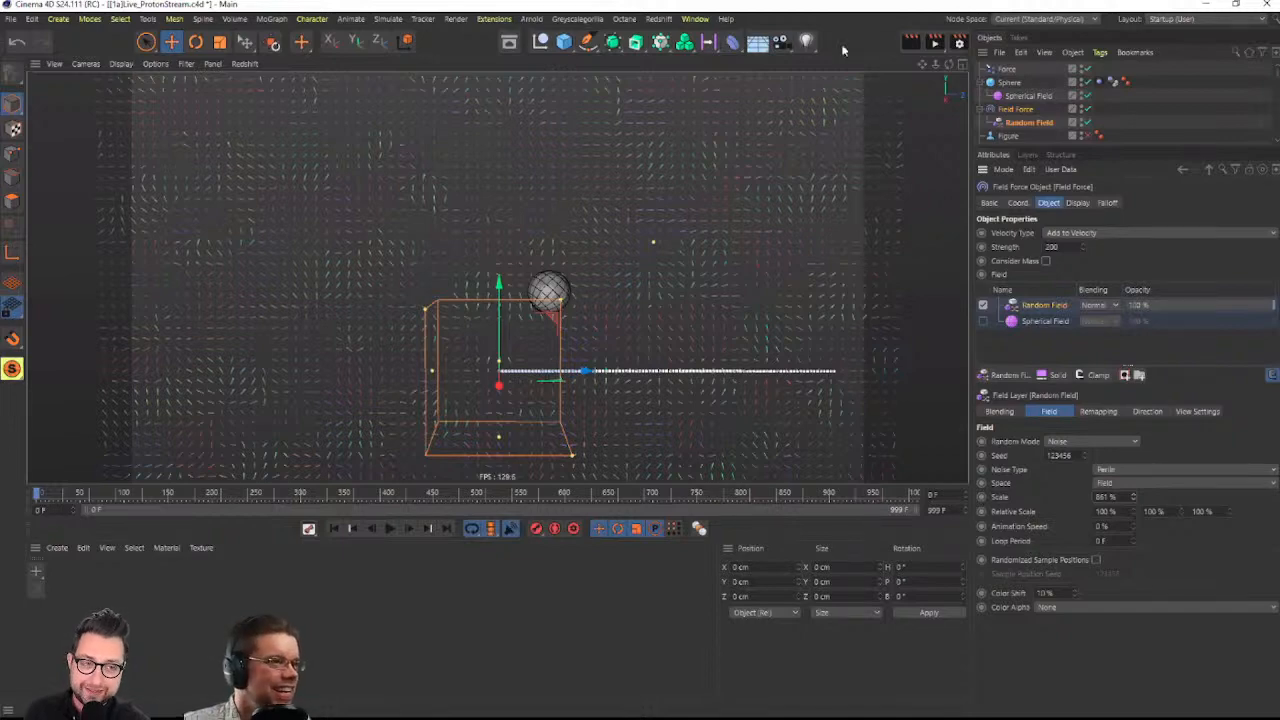
left_click_drag(560, 422, 570, 368, "alt")
middle_click_drag(546, 302, 506, 331, "alt")
mouse_move(506, 333)
left_mouse_down("alt")
mouse_move(479, 341)
mouse_move(531, 340)
mouse_move(480, 314)
mouse_move(492, 320)
left_mouse_up("alt")
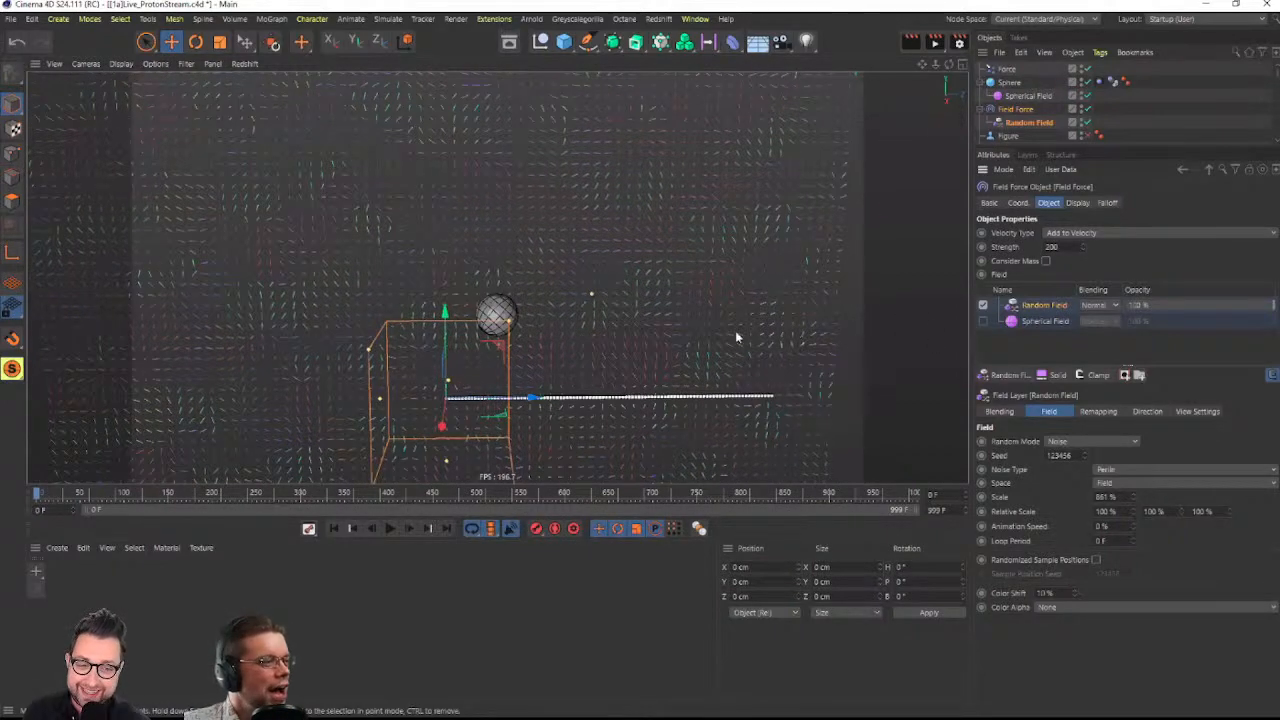
Review the noise types available for the Random Field
left_click(1028, 121)
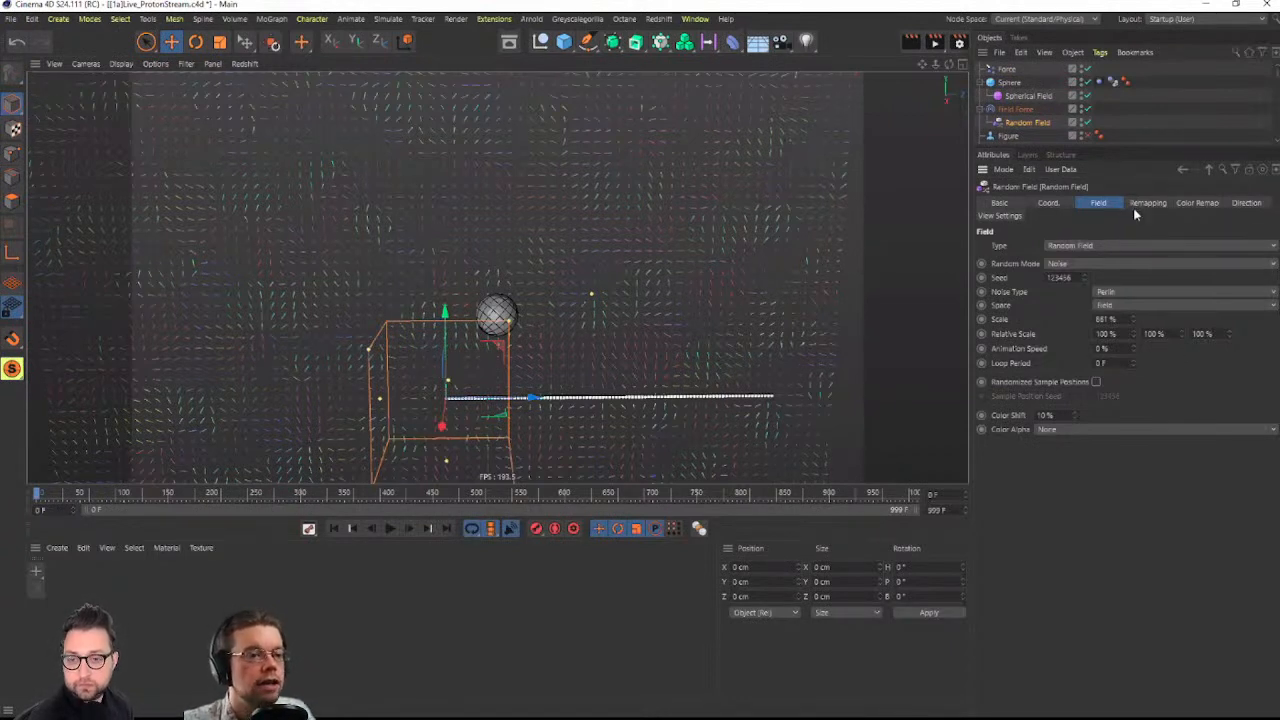
left_click(1113, 291)
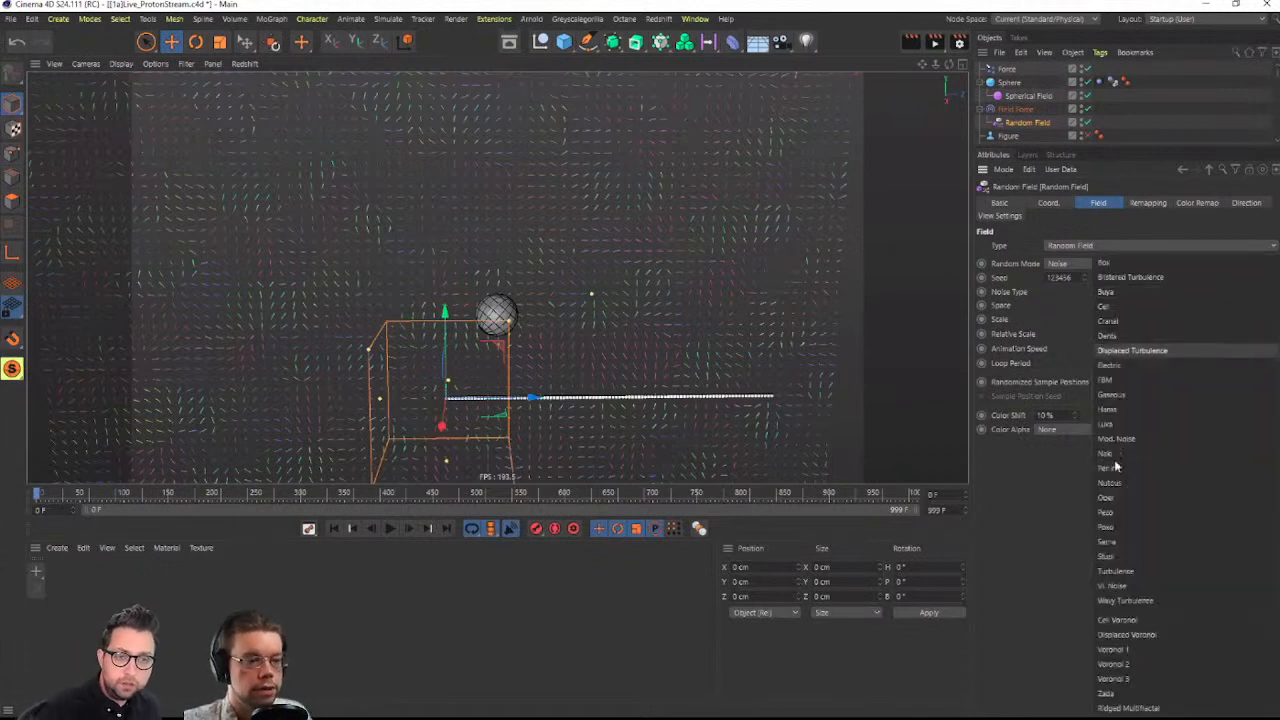
left_click(1036, 496)
Create a new material and load a Noise shader into its color channel's texture
double_click(140, 609)
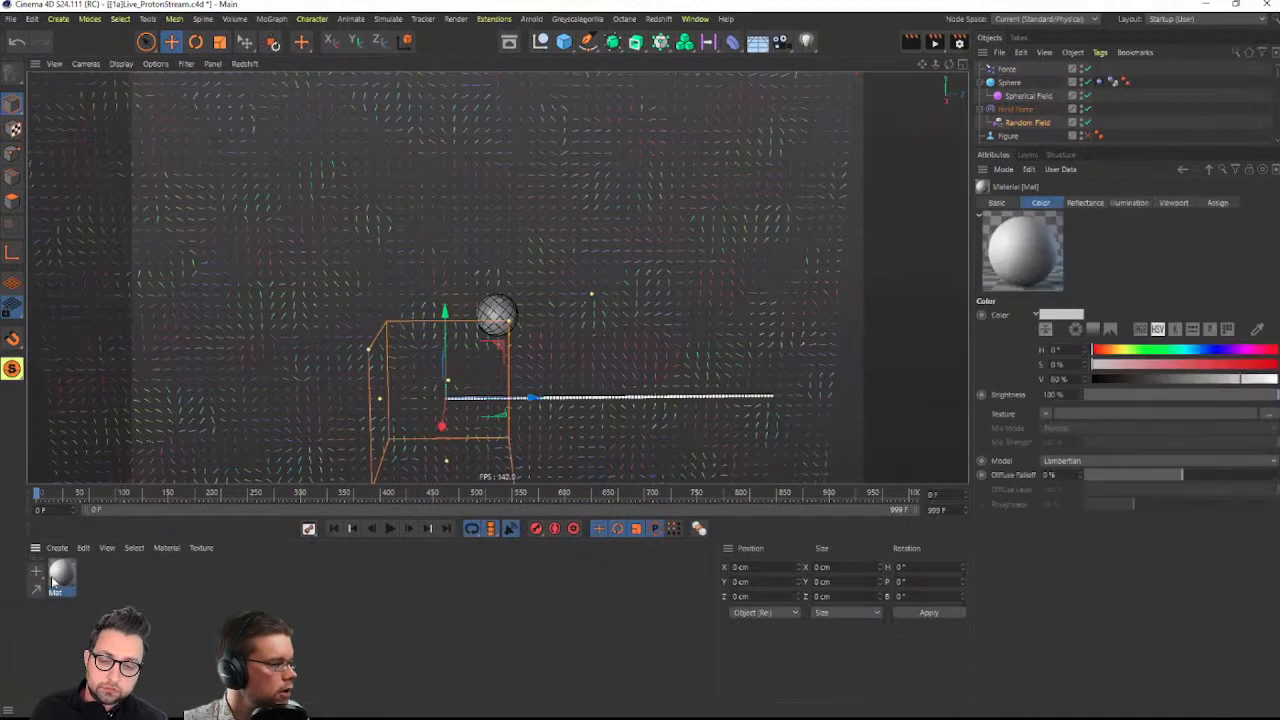
double_click(57, 572)
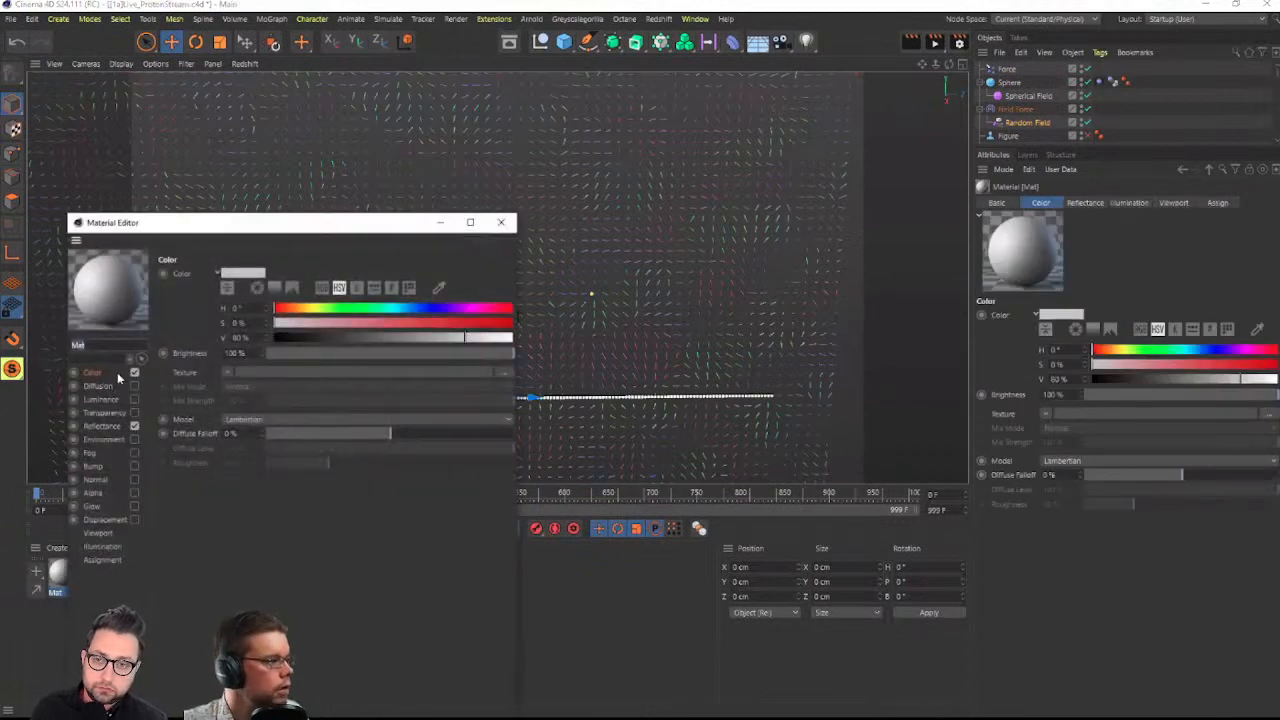
left_click(229, 372)
left_click(252, 505)
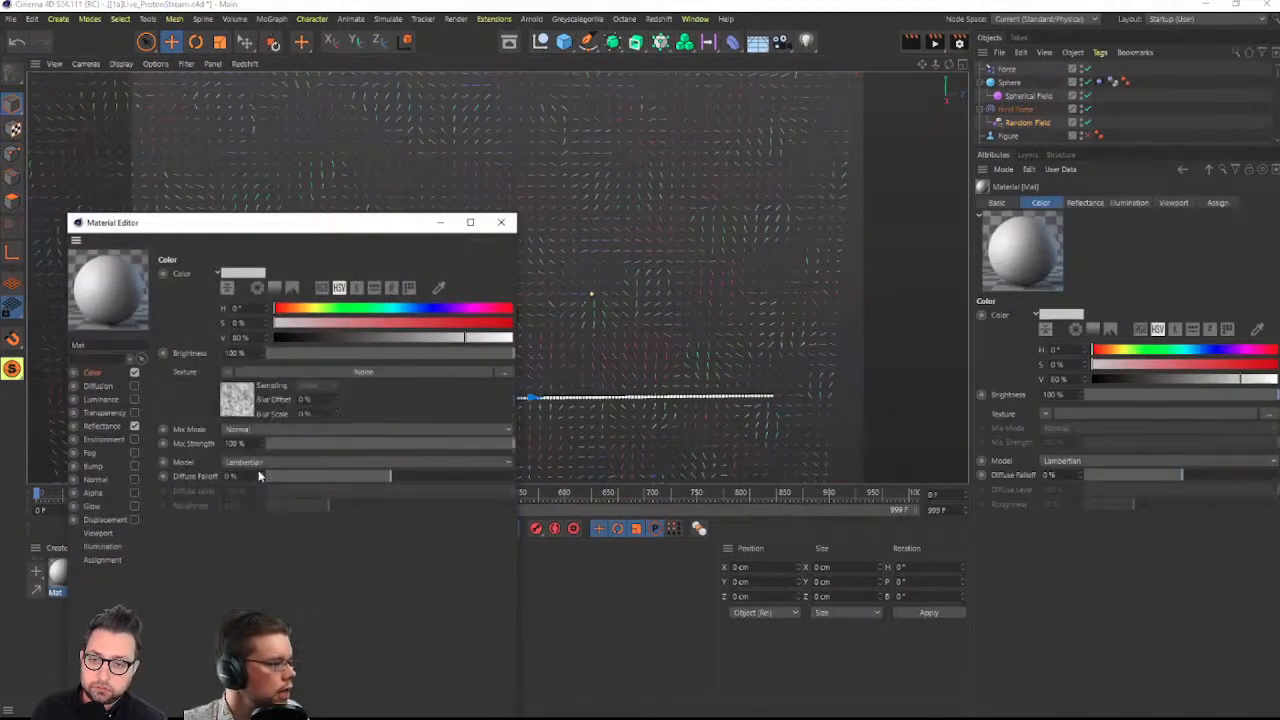
left_click(242, 405)
Compare the noise preview thumbnails of the material's Noise shader, including VL Noise, and close the Material Editor
left_click(510, 411)
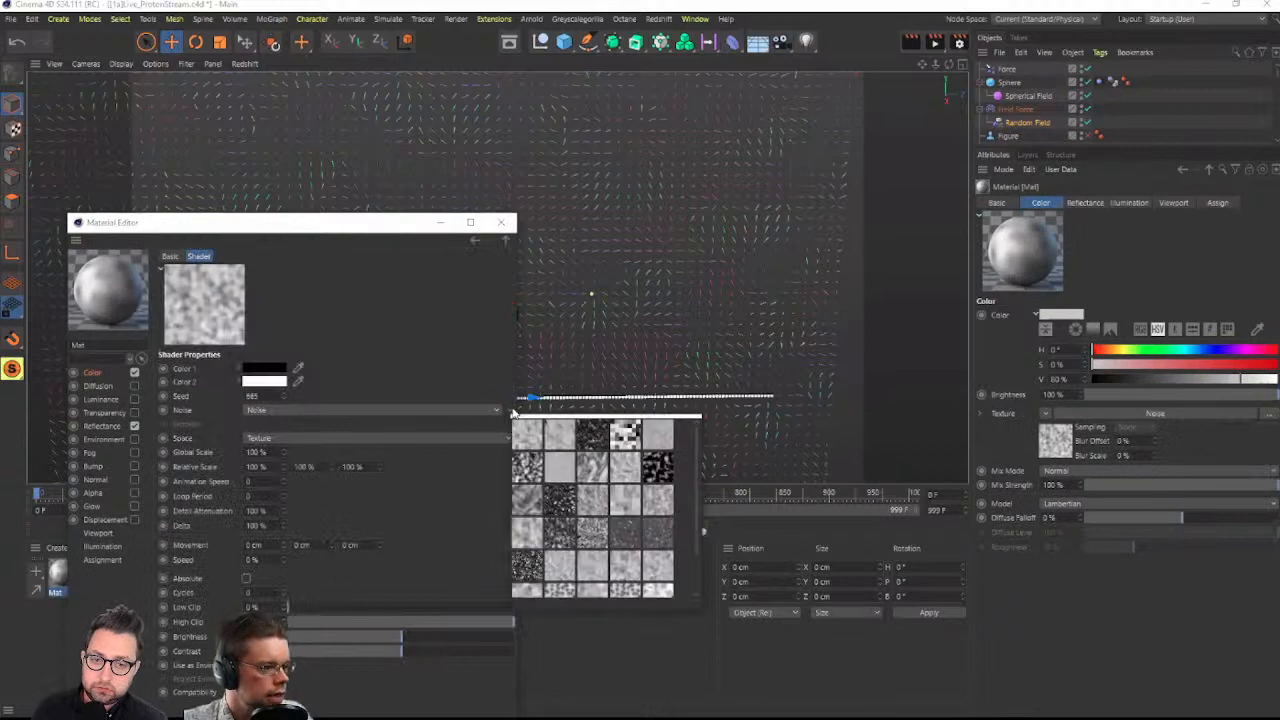
left_click(338, 226)
left_click_drag(338, 226, 461, 58)
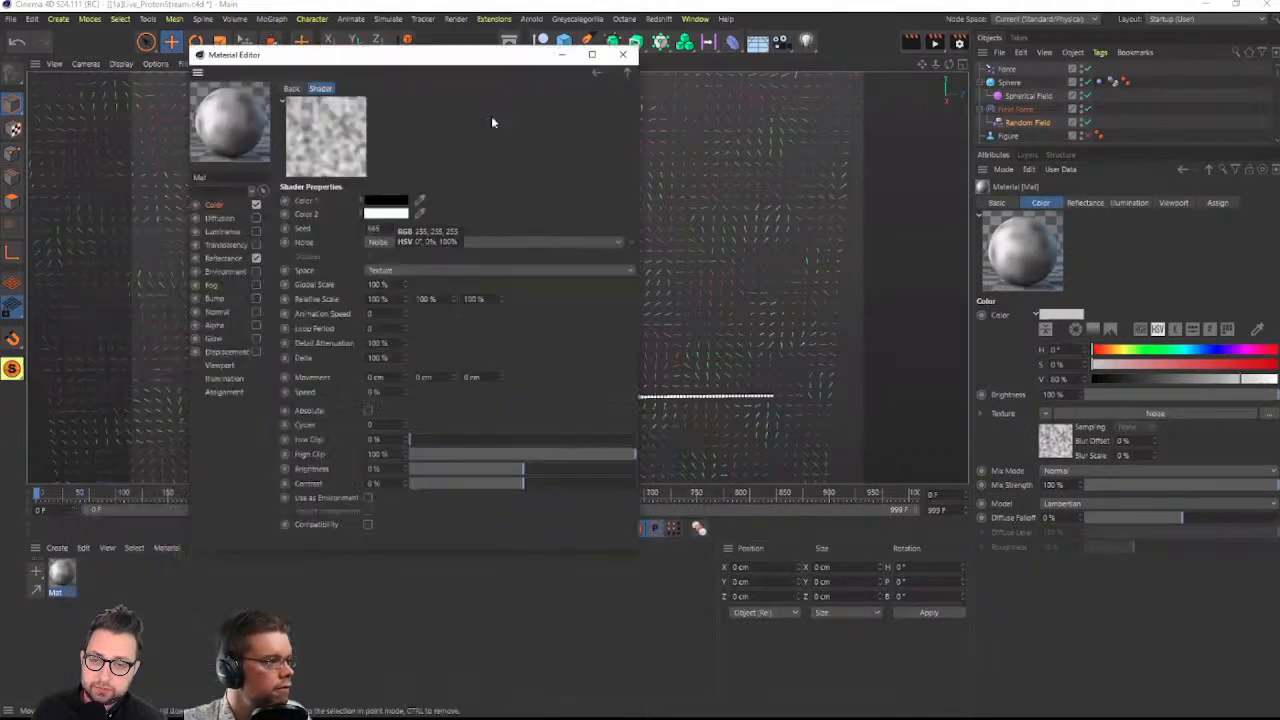
left_click(626, 243)
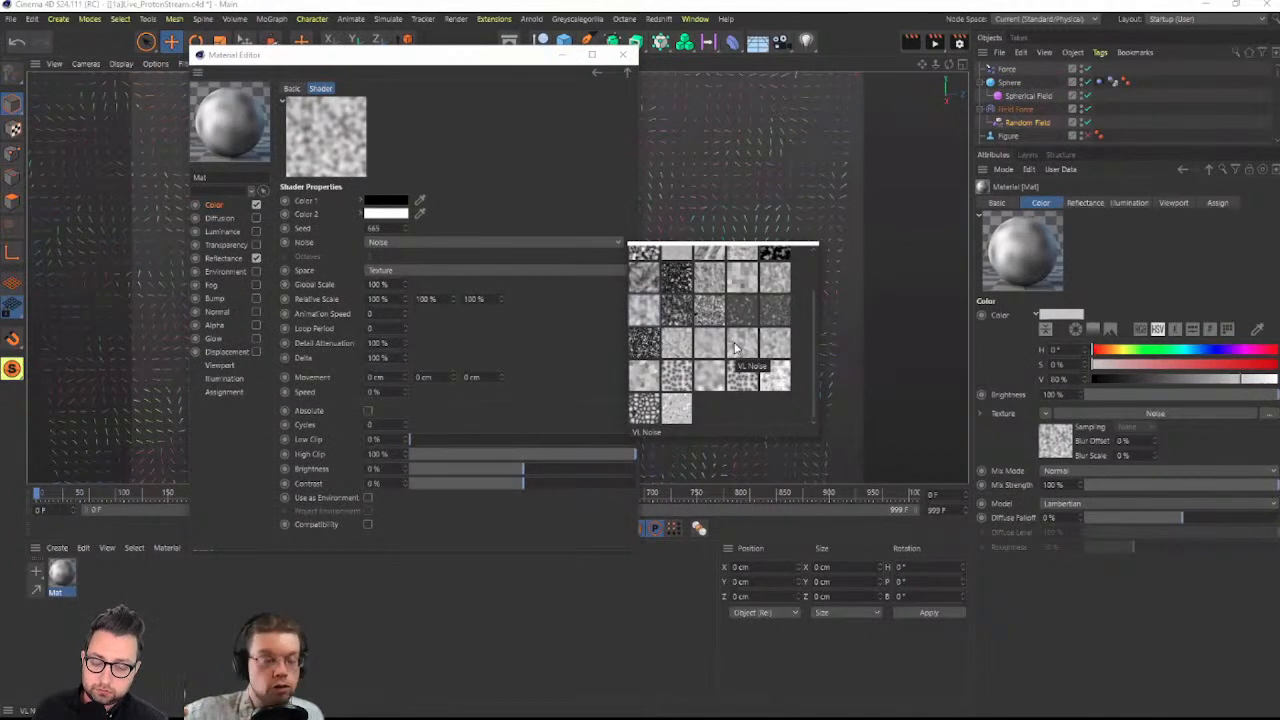
left_click(625, 57)
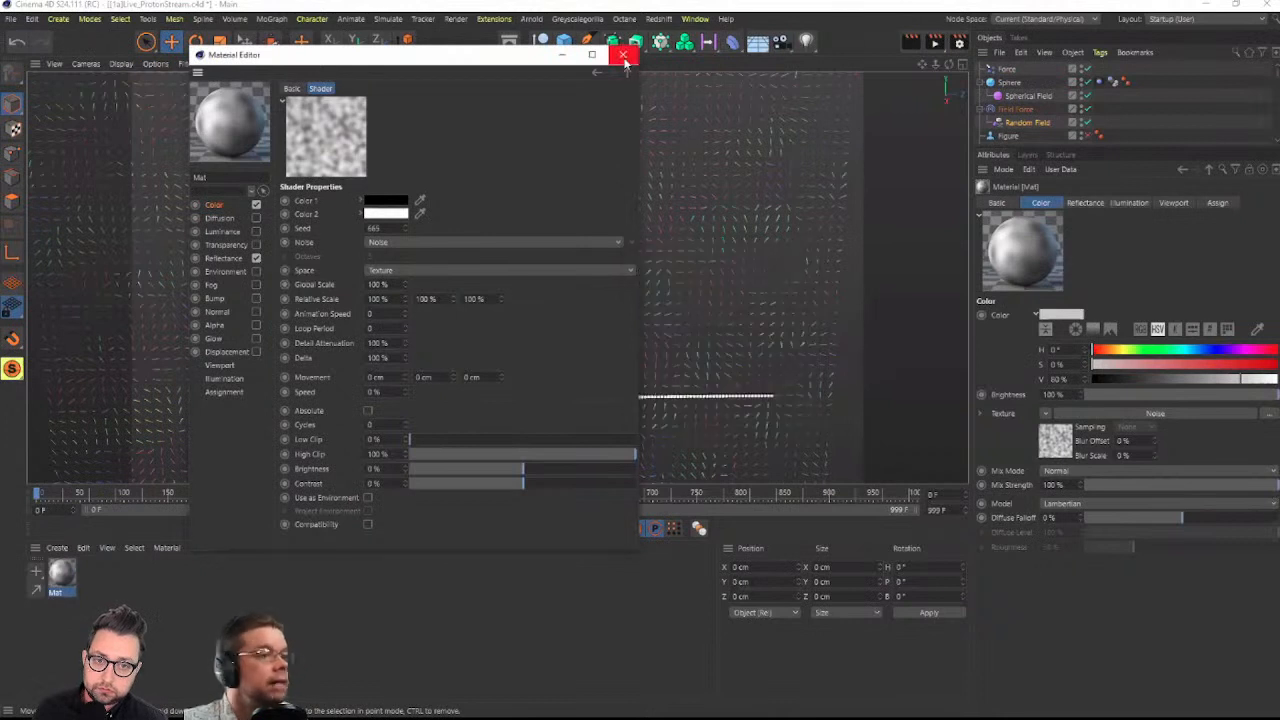
left_click(628, 58)
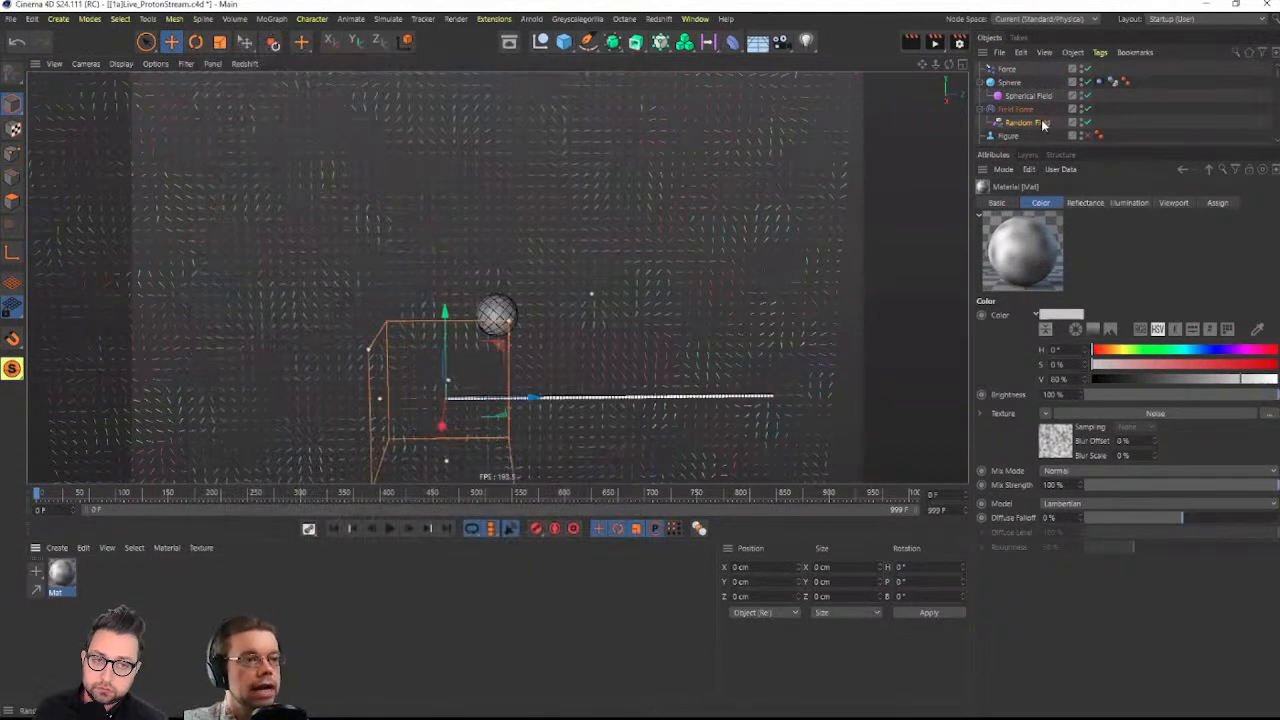
Set the Random Field's animation speed to 55 %
left_click_drag(1111, 350, 994, 350)
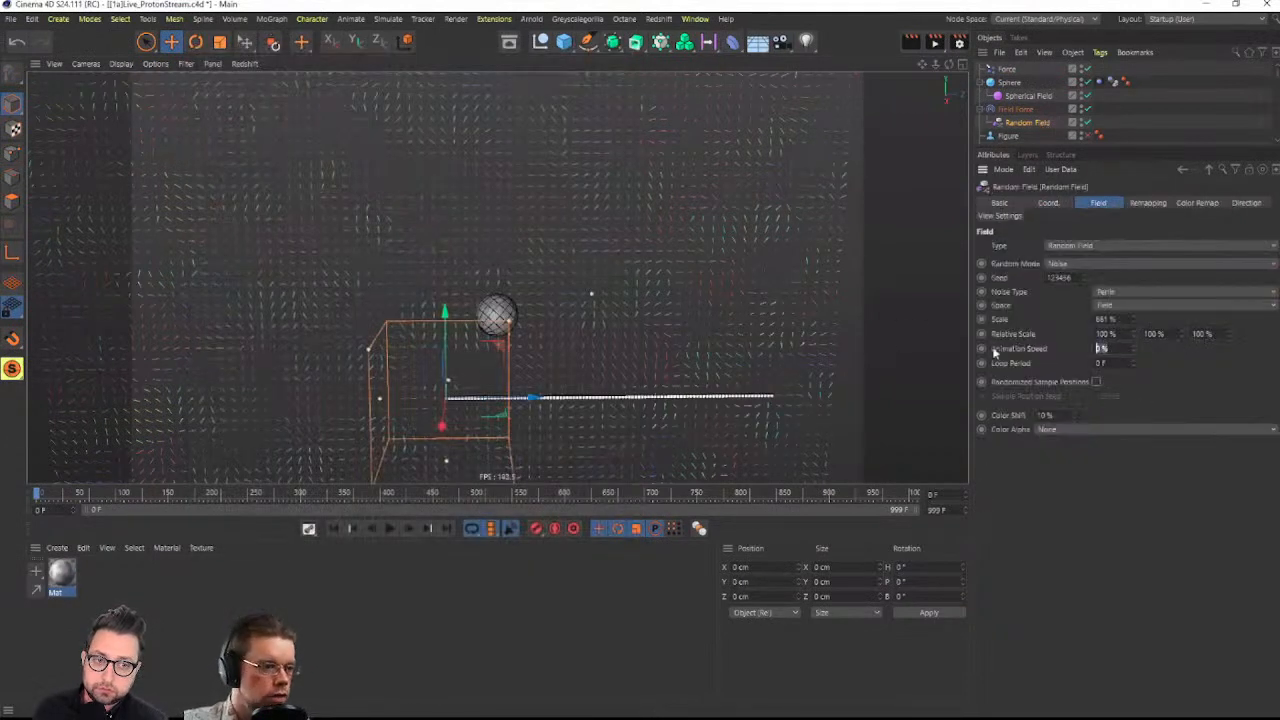
type("55")
key("Return")
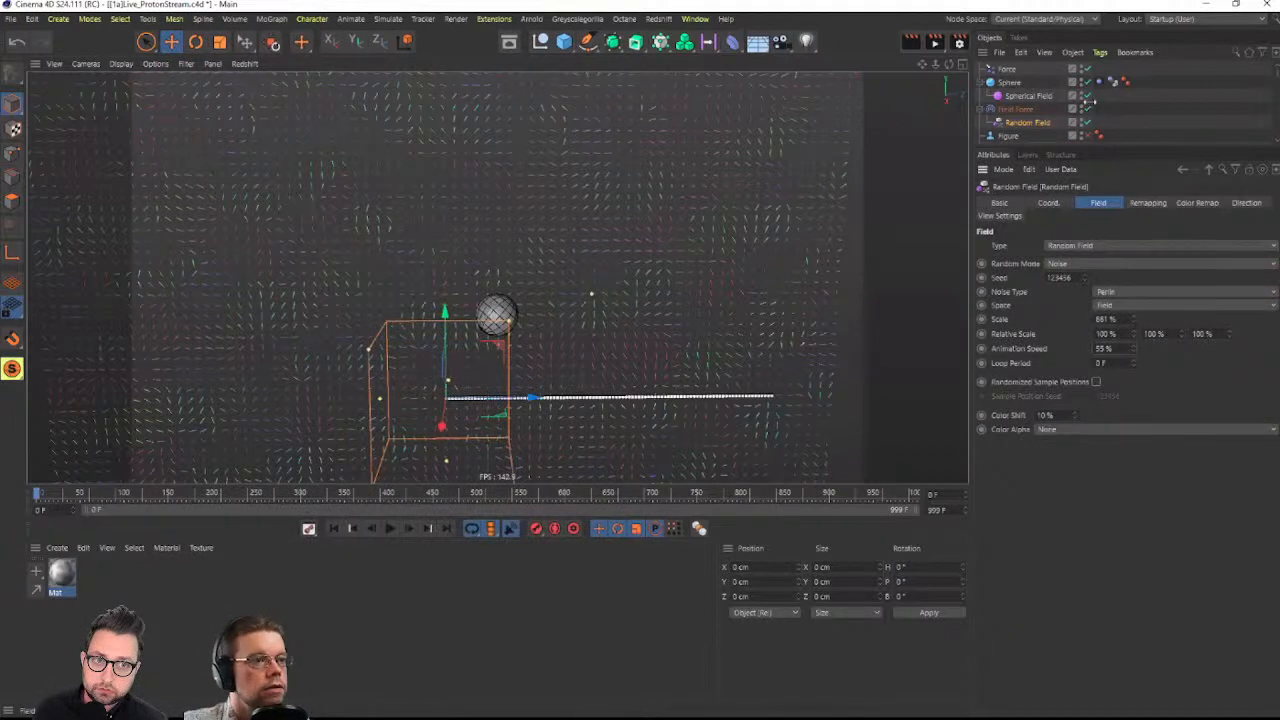
scroll(1066, 123, "down", 3)
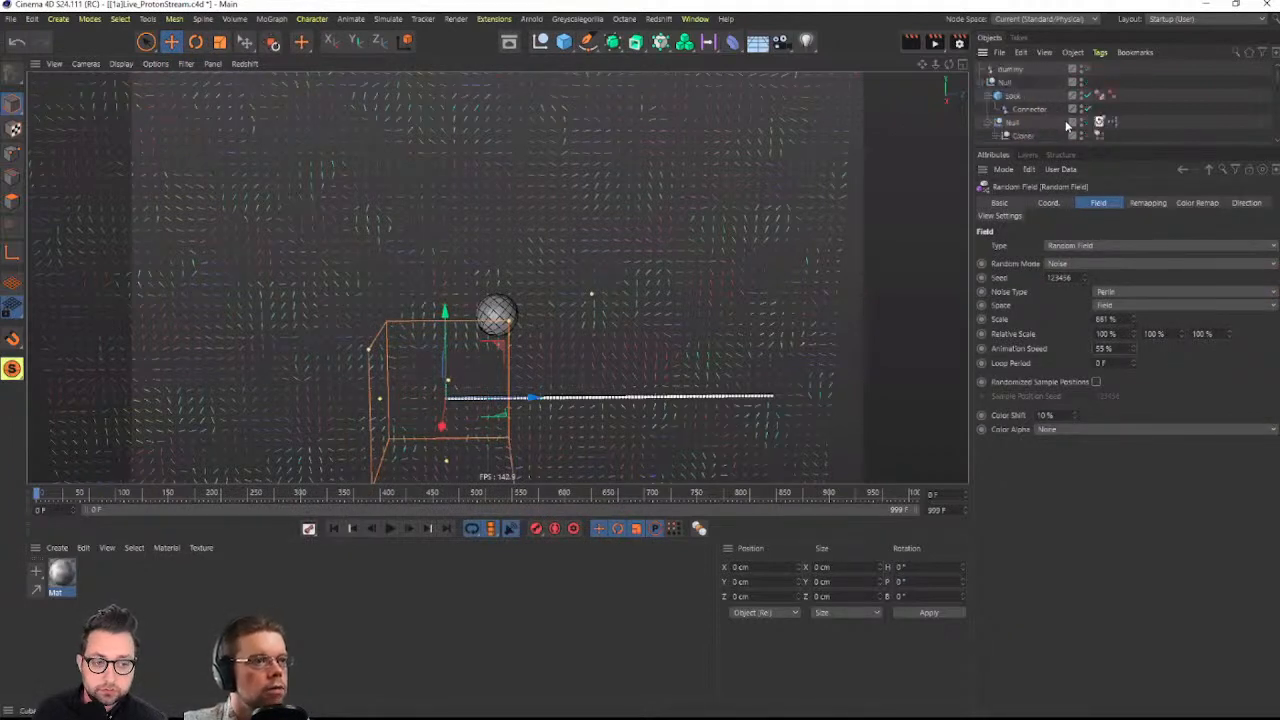
scroll(1066, 123, "up", 3)
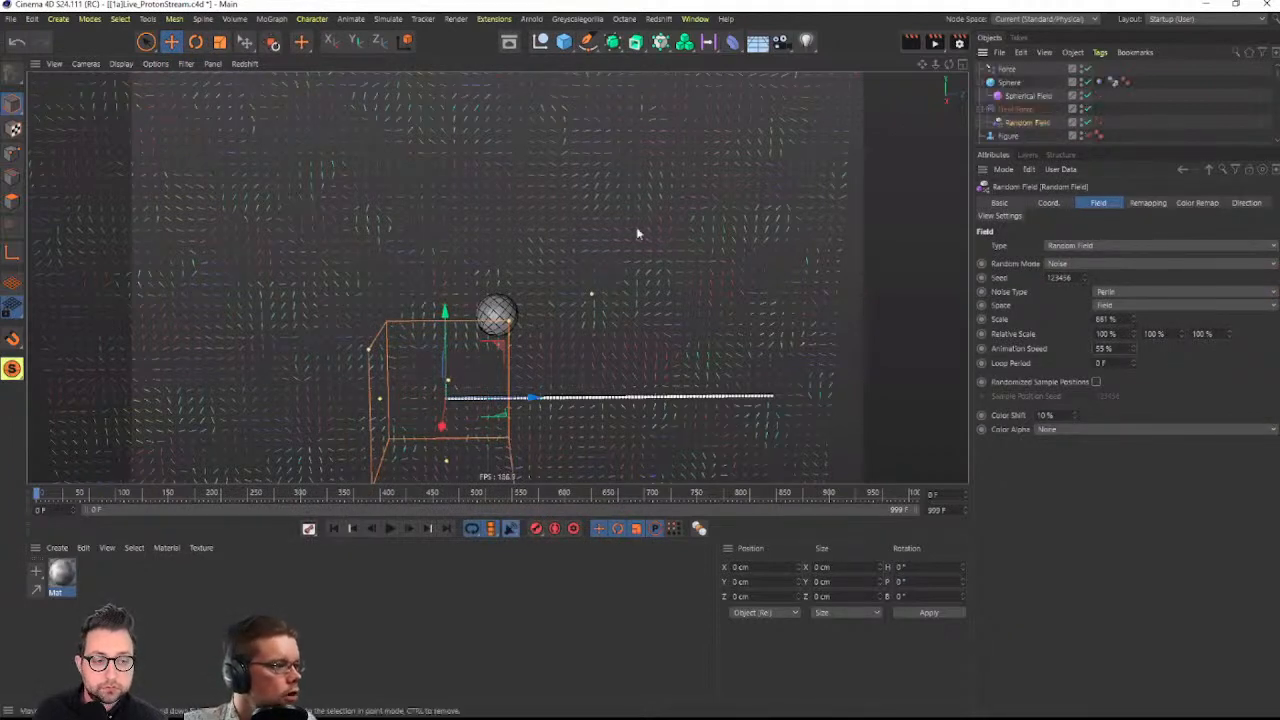
Play the simulation and examine how the animated noise bends the beam near the moving sphere
left_click(391, 529)
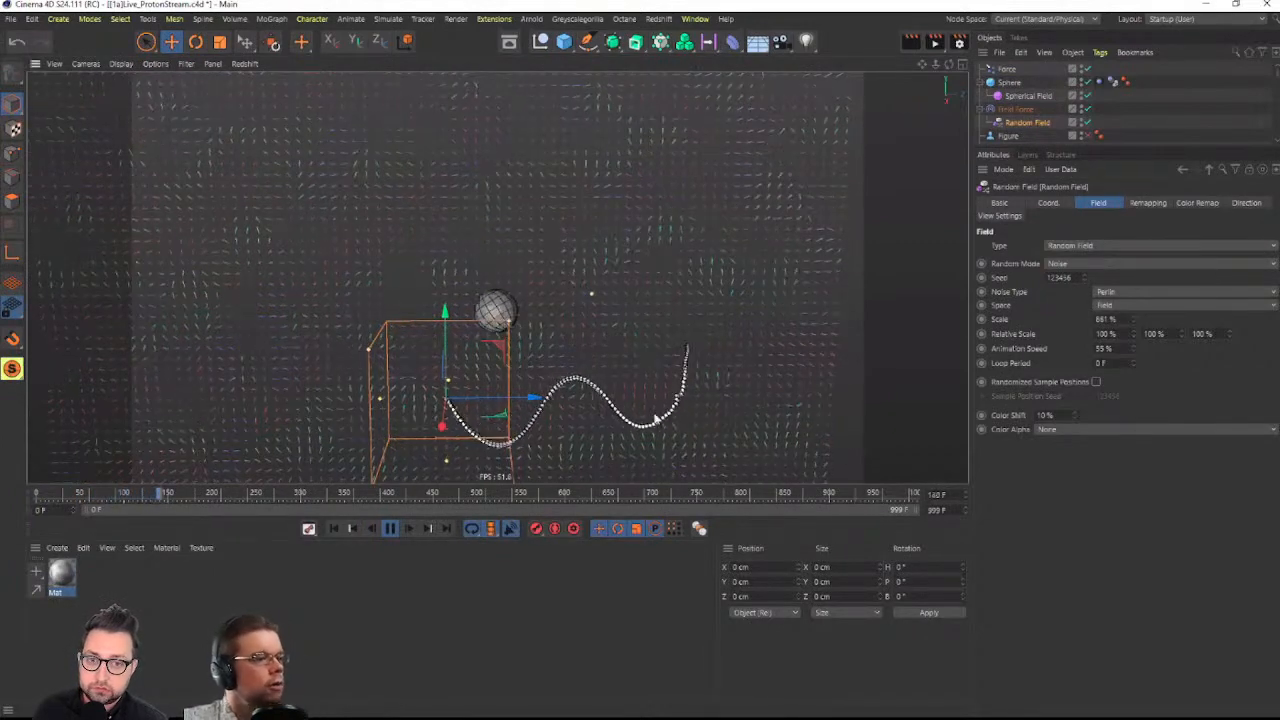
middle_click_drag(648, 408, 568, 282, "alt")
scroll(580, 282, "up", 5)
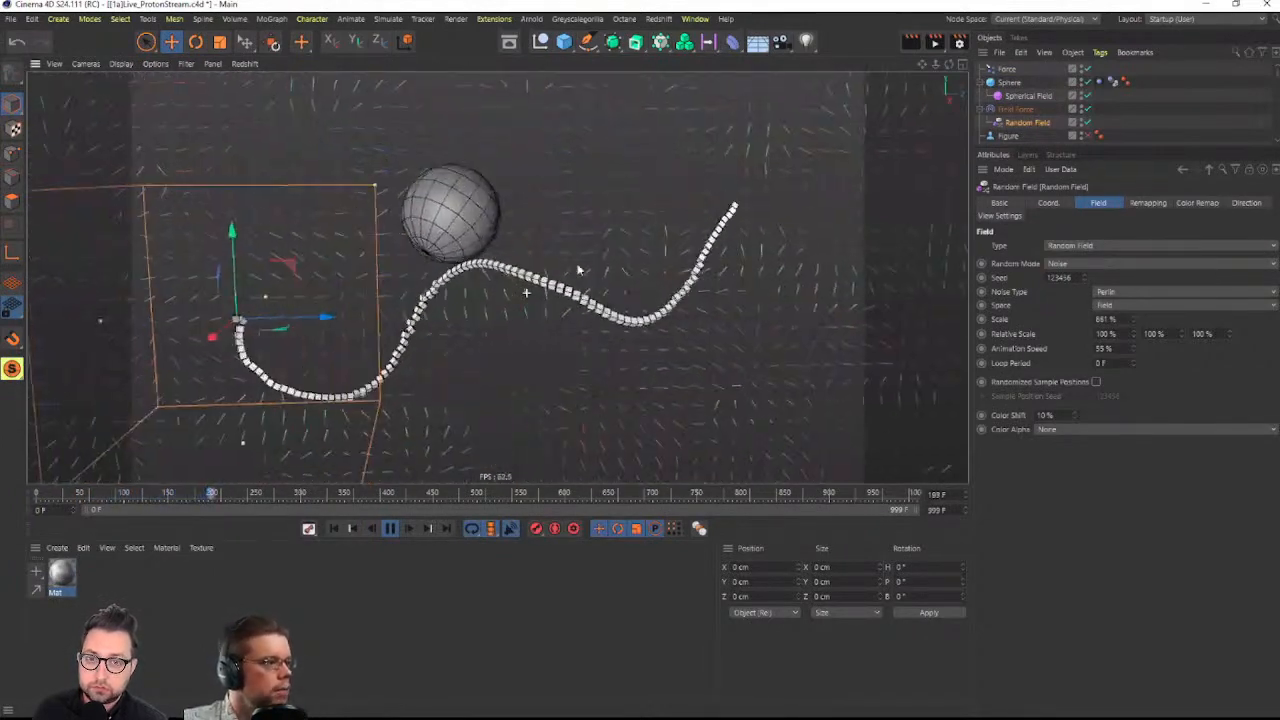
left_click_drag(590, 288, 545, 306, "alt")
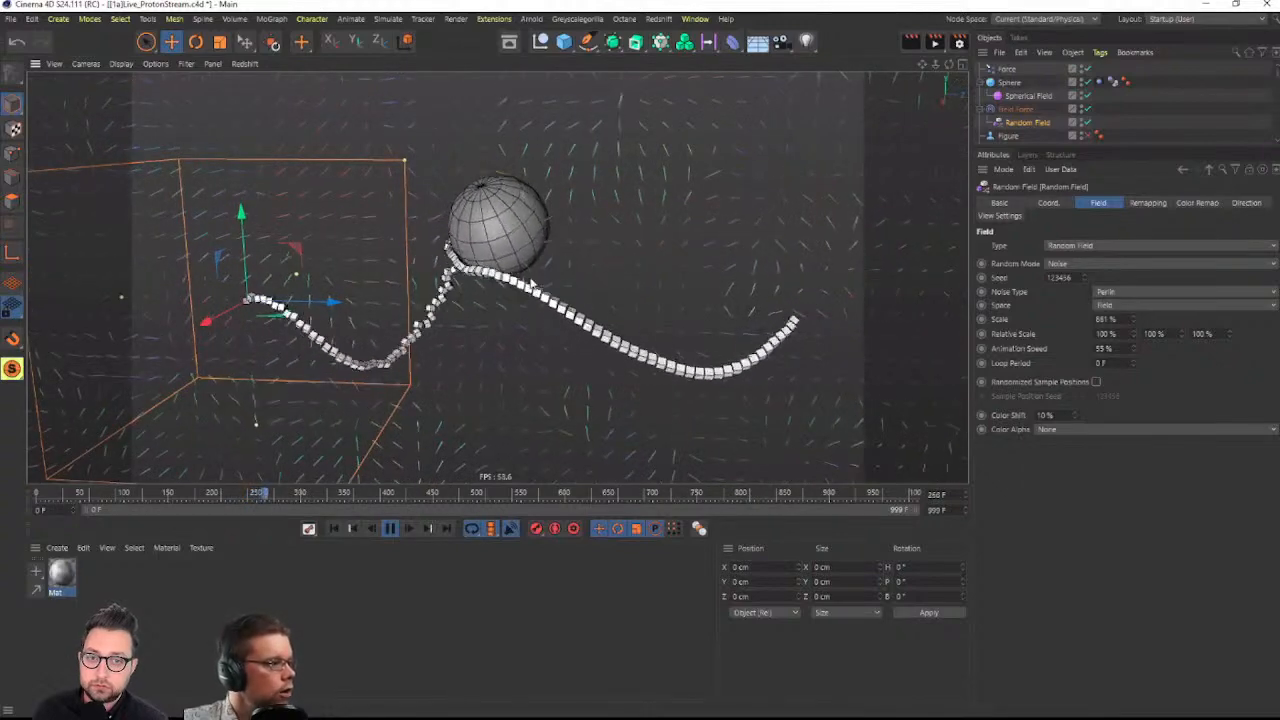
middle_click_drag(438, 282, 463, 347, "alt")
middle_click_drag(704, 342, 674, 257, "alt")
scroll(674, 257, "down", 3)
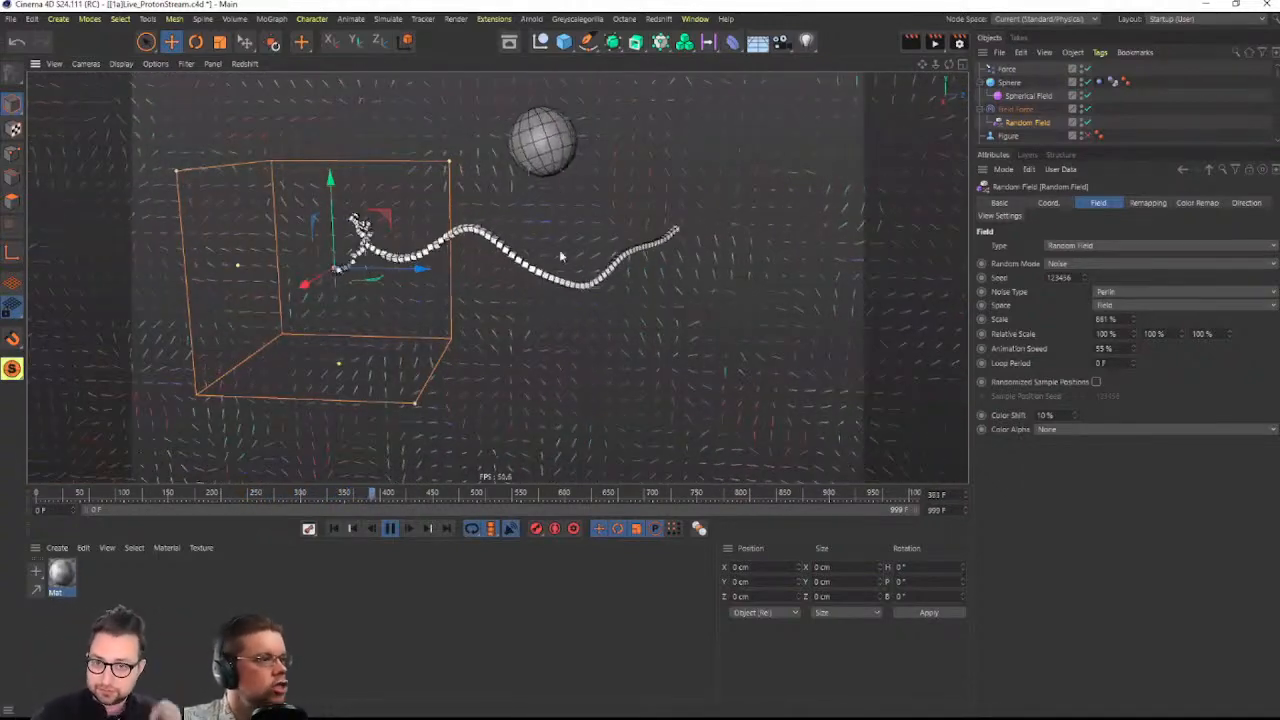
middle_click_drag(530, 237, 634, 342, "alt")
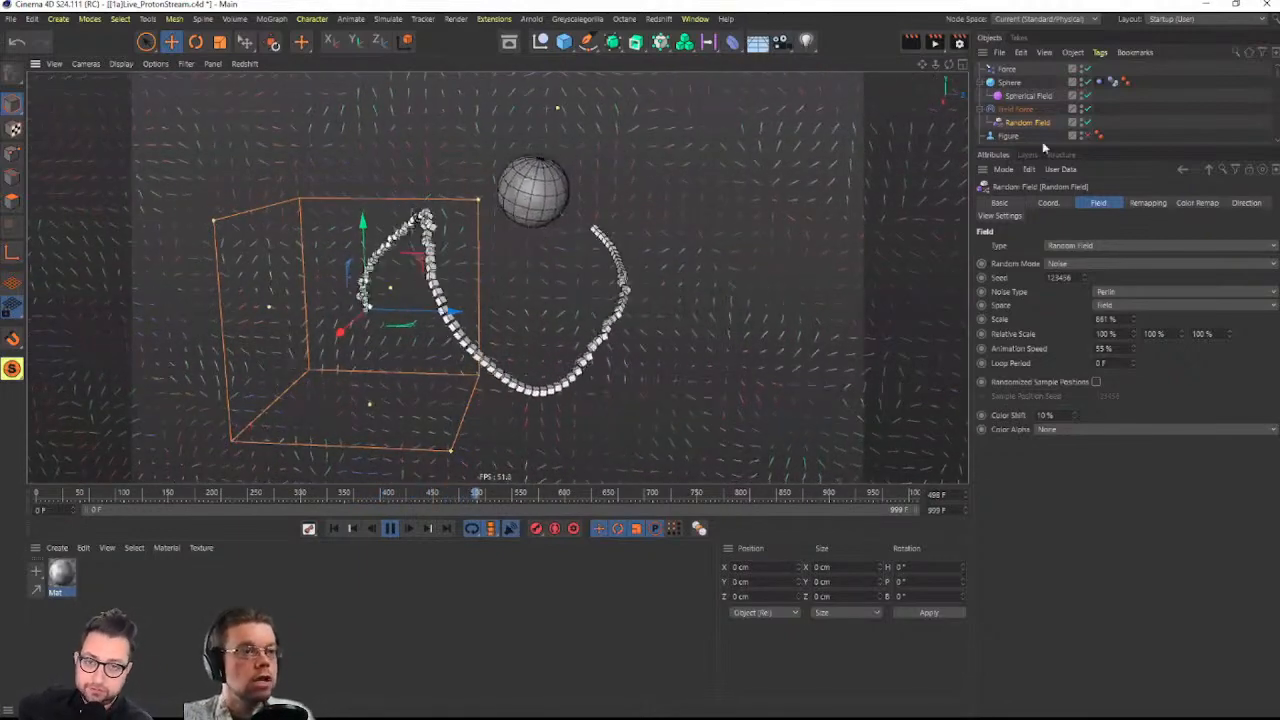
Set the Random Field layer's blending to Add and enable the Spherical Field layer in the Field Force
left_click(1024, 112)
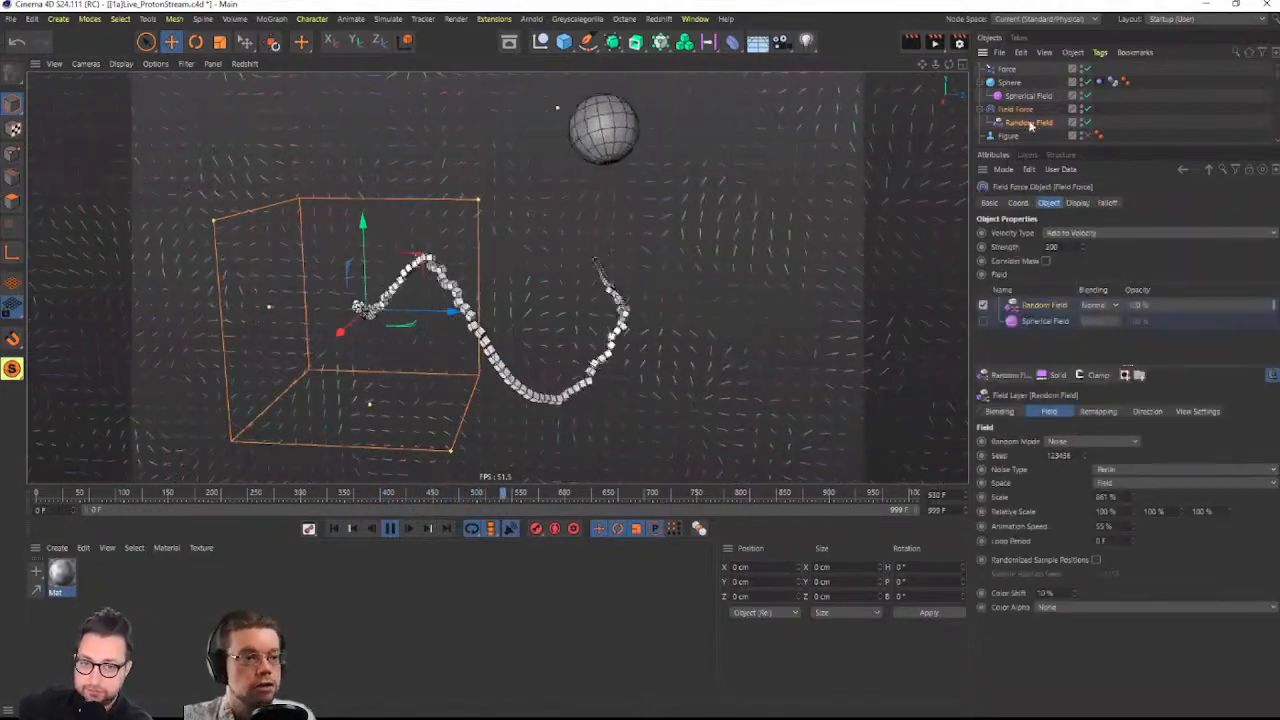
left_click(1100, 305)
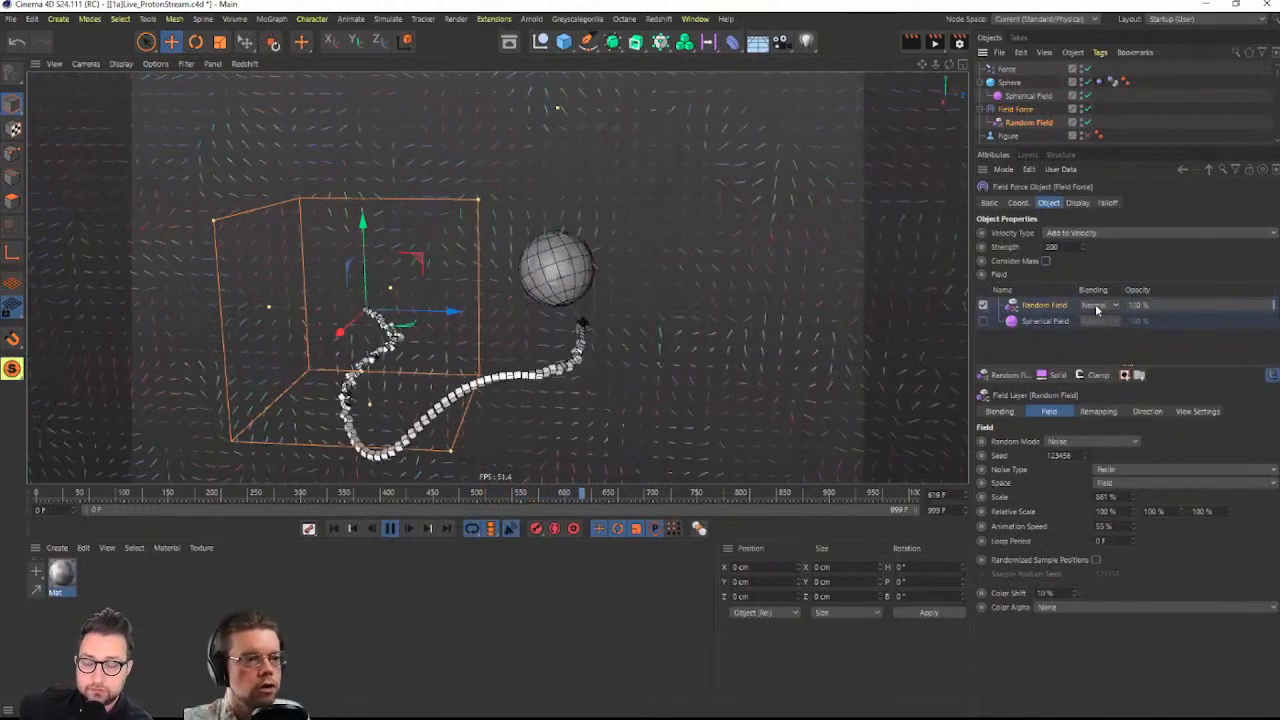
left_click(1094, 425)
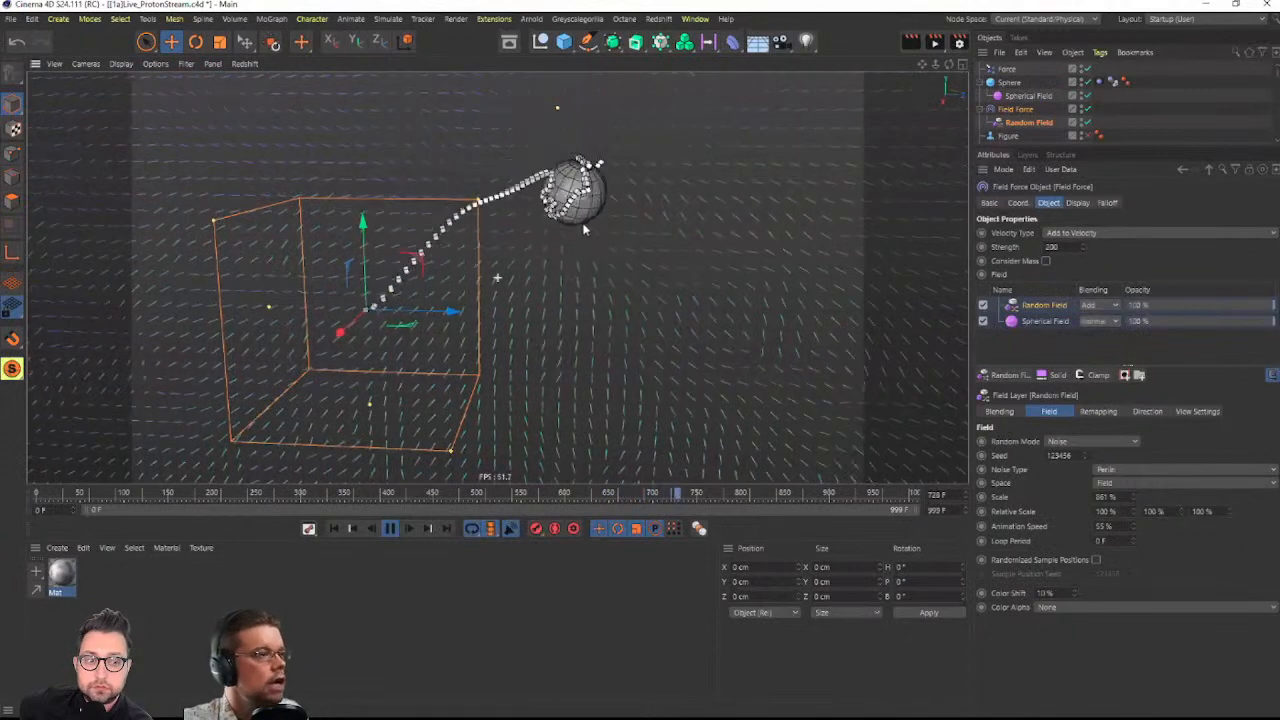
middle_click_drag(586, 229, 685, 240, "alt")
scroll(619, 267, "up", 4)
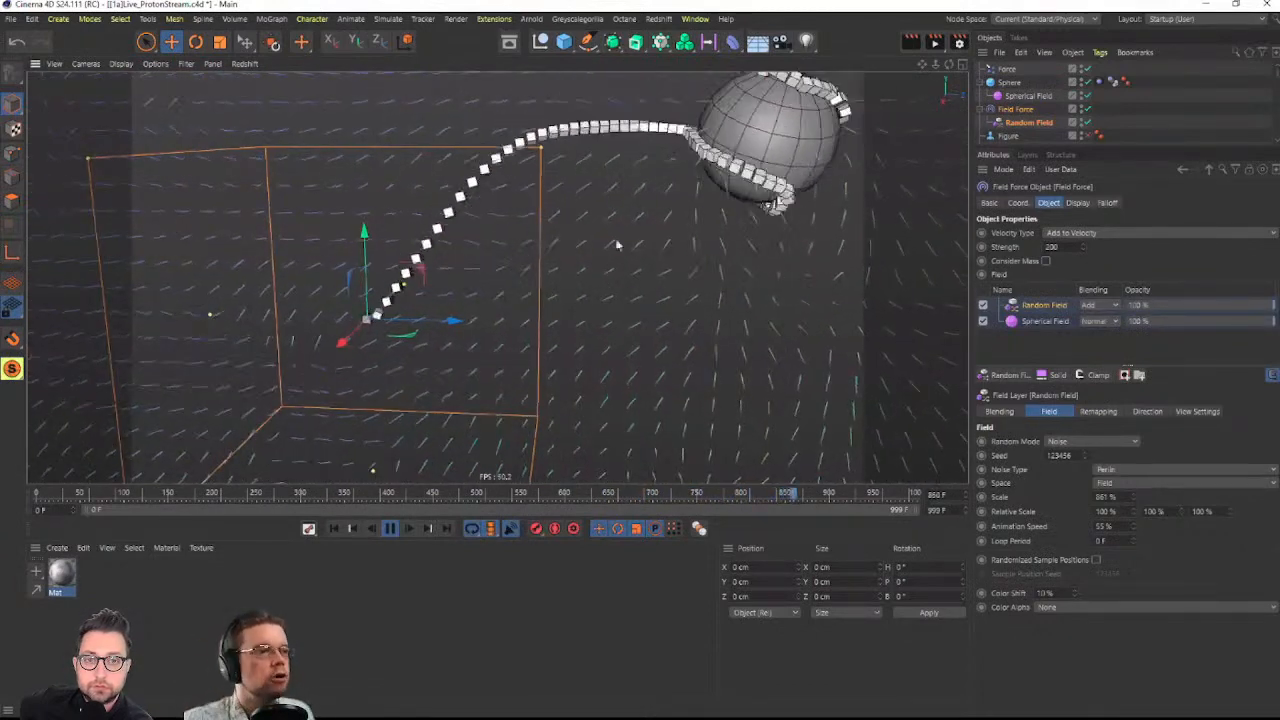
middle_click_drag(745, 320, 713, 257, "alt")
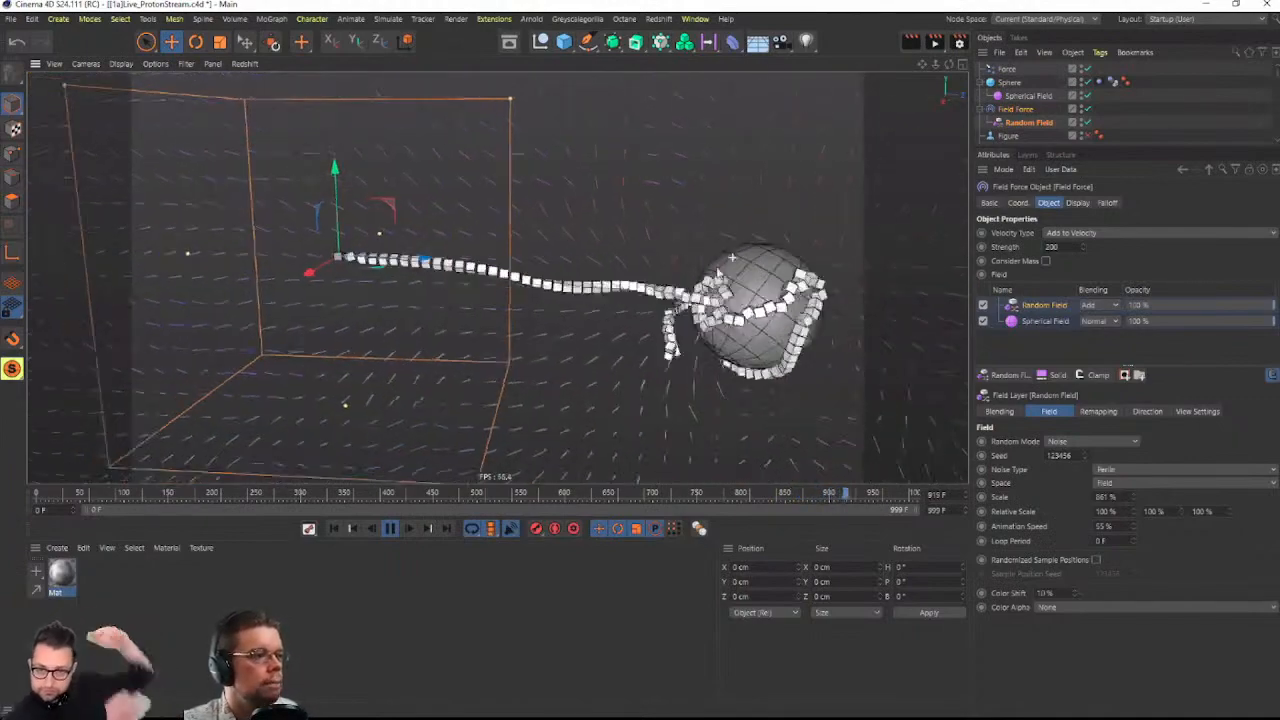
scroll(735, 260, "down", 2)
middle_click_drag(758, 305, 595, 318, "alt")
left_click_drag(595, 318, 494, 232, "alt")
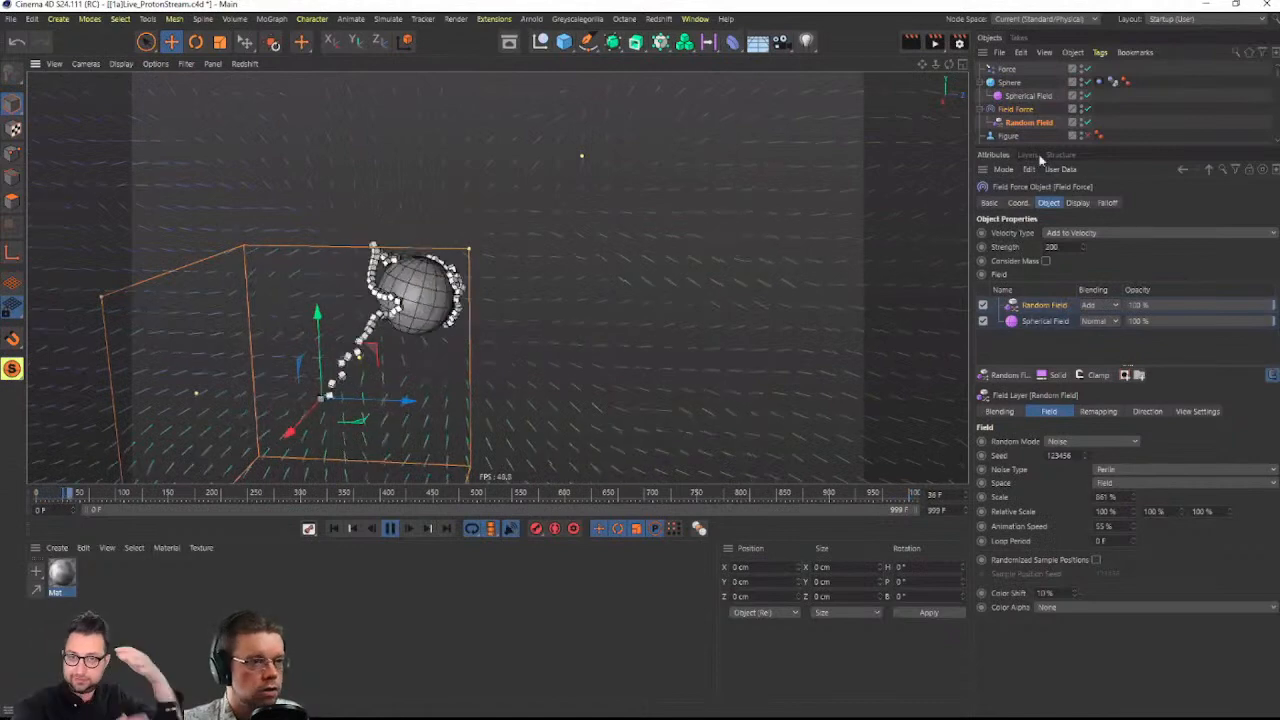
Set the angular damping to 90 % and the aerodynamic drag to 50 % in the Cloner's Dynamics Body tag
left_click(1114, 83)
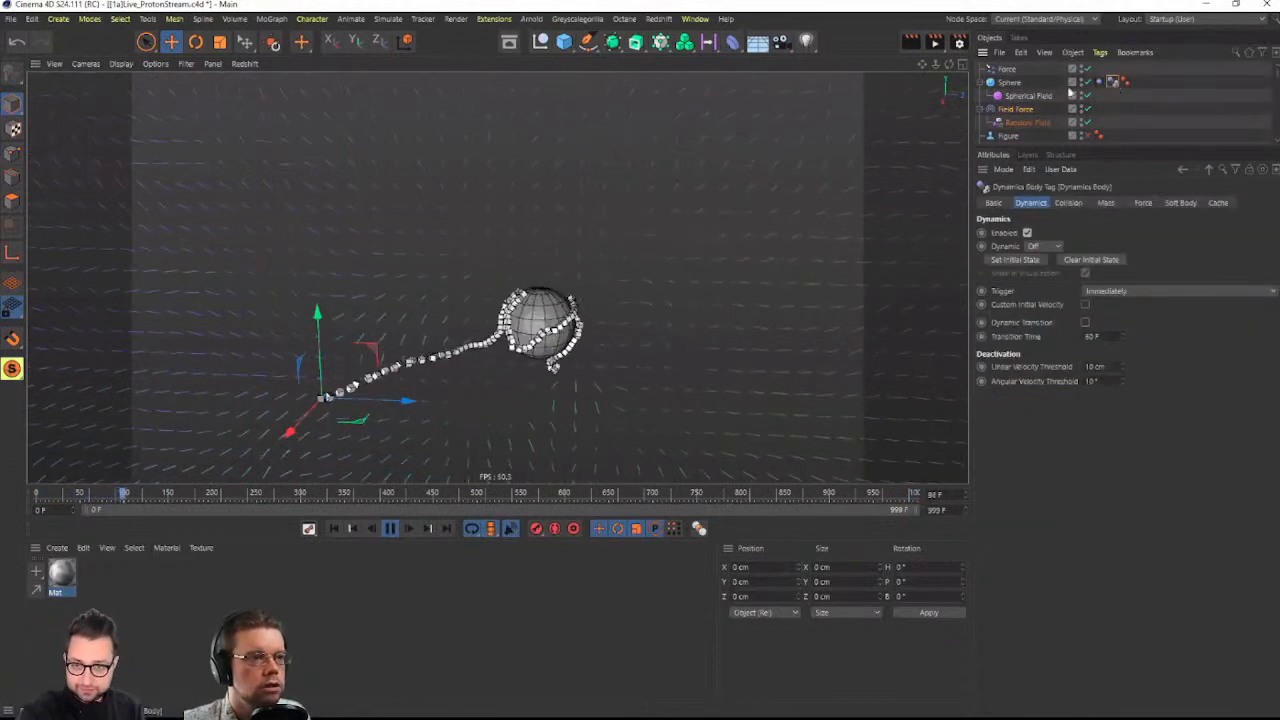
scroll(1113, 122, "down", 4)
left_click_drag(1124, 147, 1142, 364)
scroll(1090, 210, "up", 5)
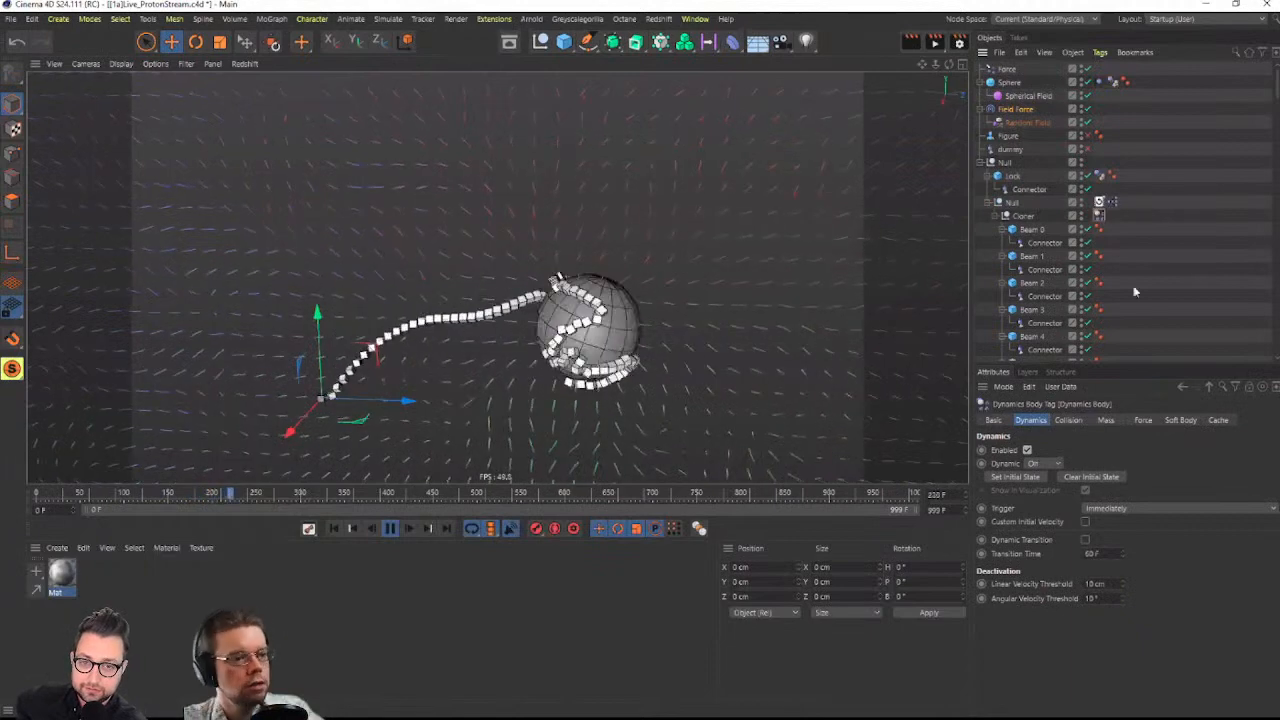
left_click(1143, 421)
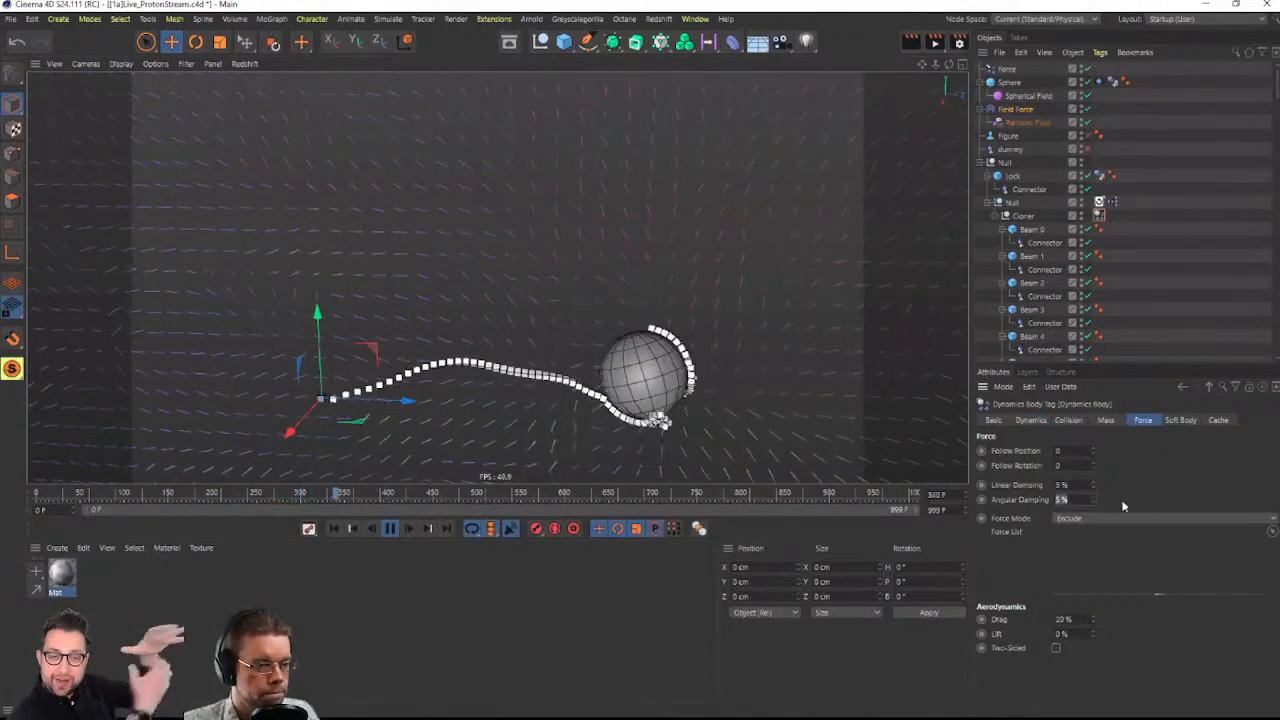
type("90")
key("Return")
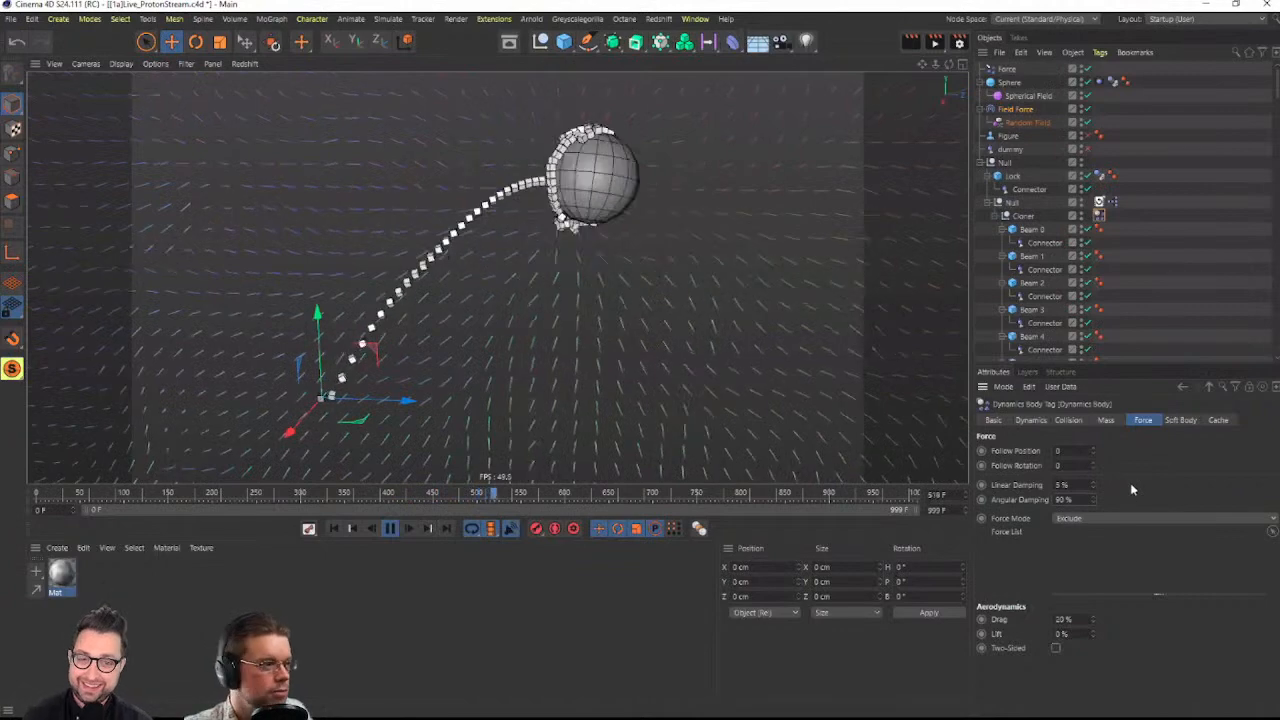
double_click(1065, 619)
type("50")
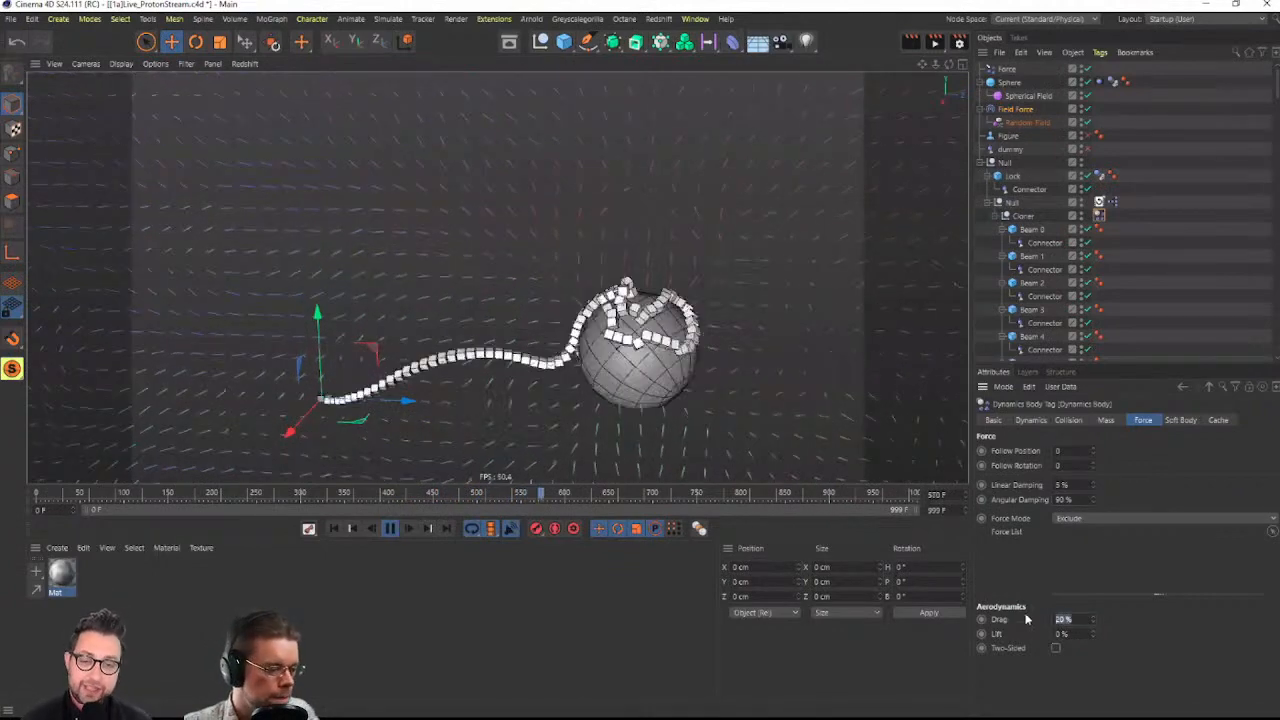
key("Return")
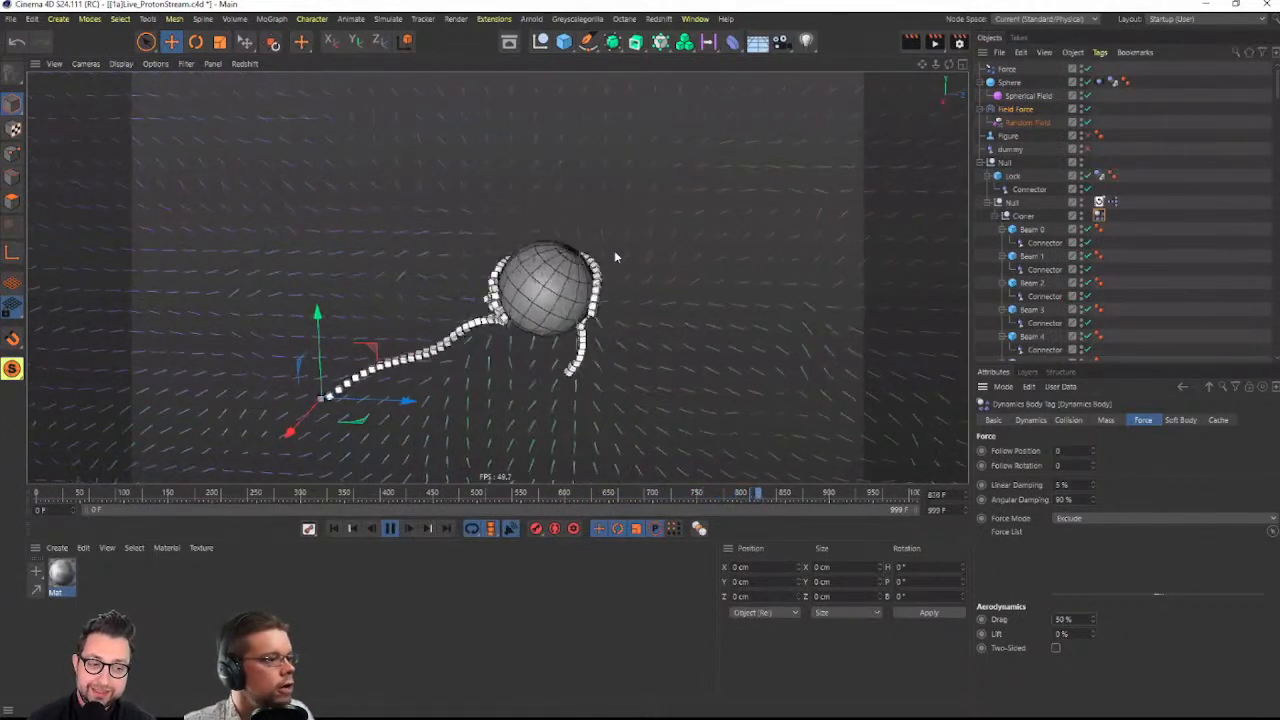
Disable the sphere's Vibrate tag
left_click(1099, 82)
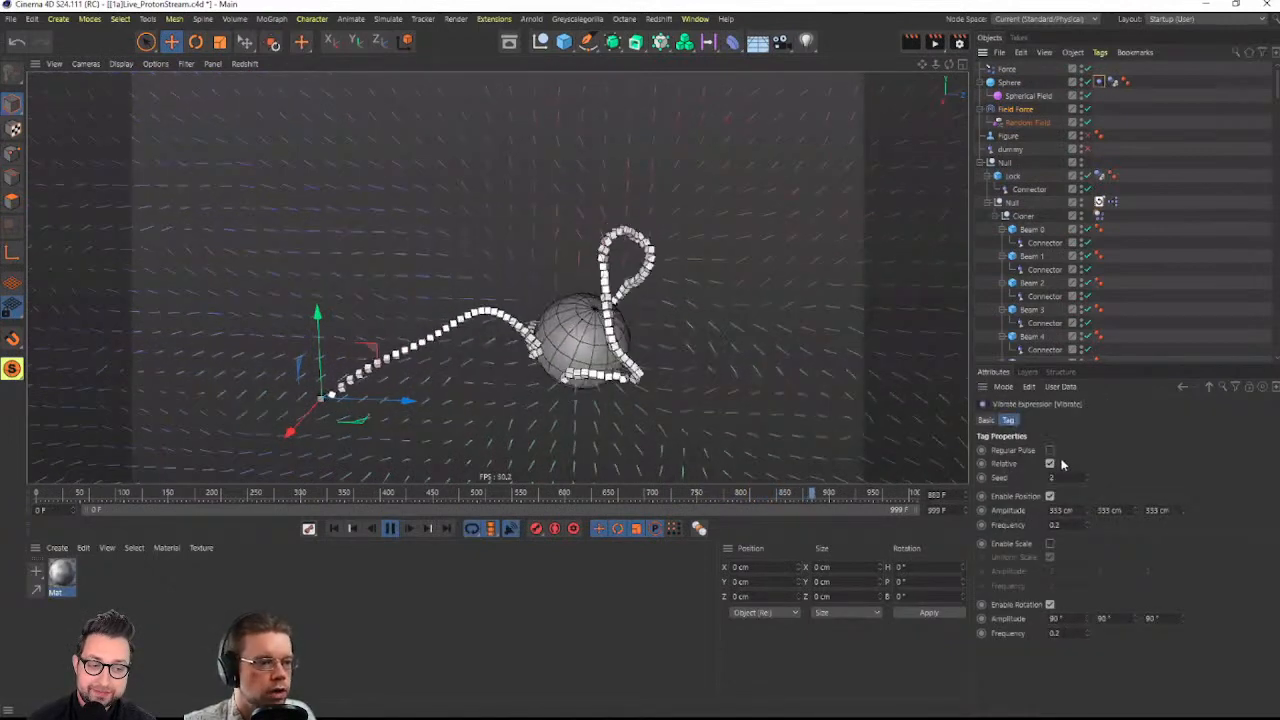
left_click(986, 420)
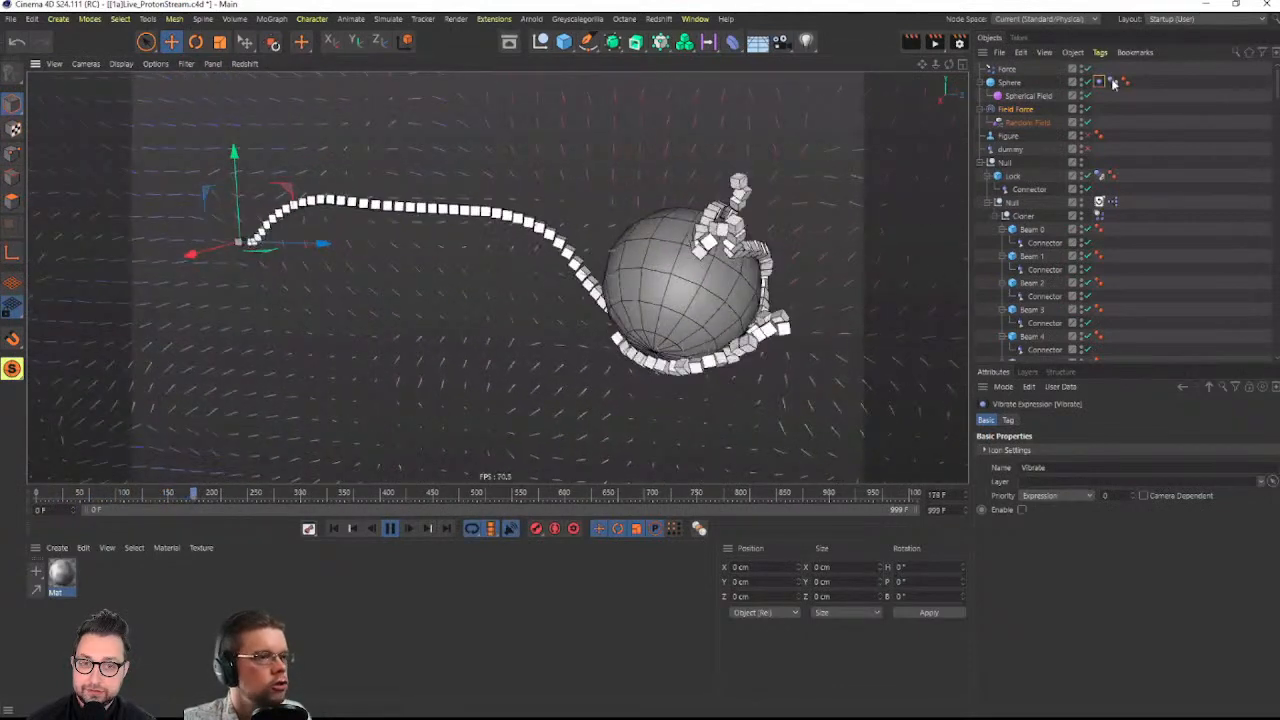
Set the Force object's outer distance to 100 cm
left_click(1007, 68)
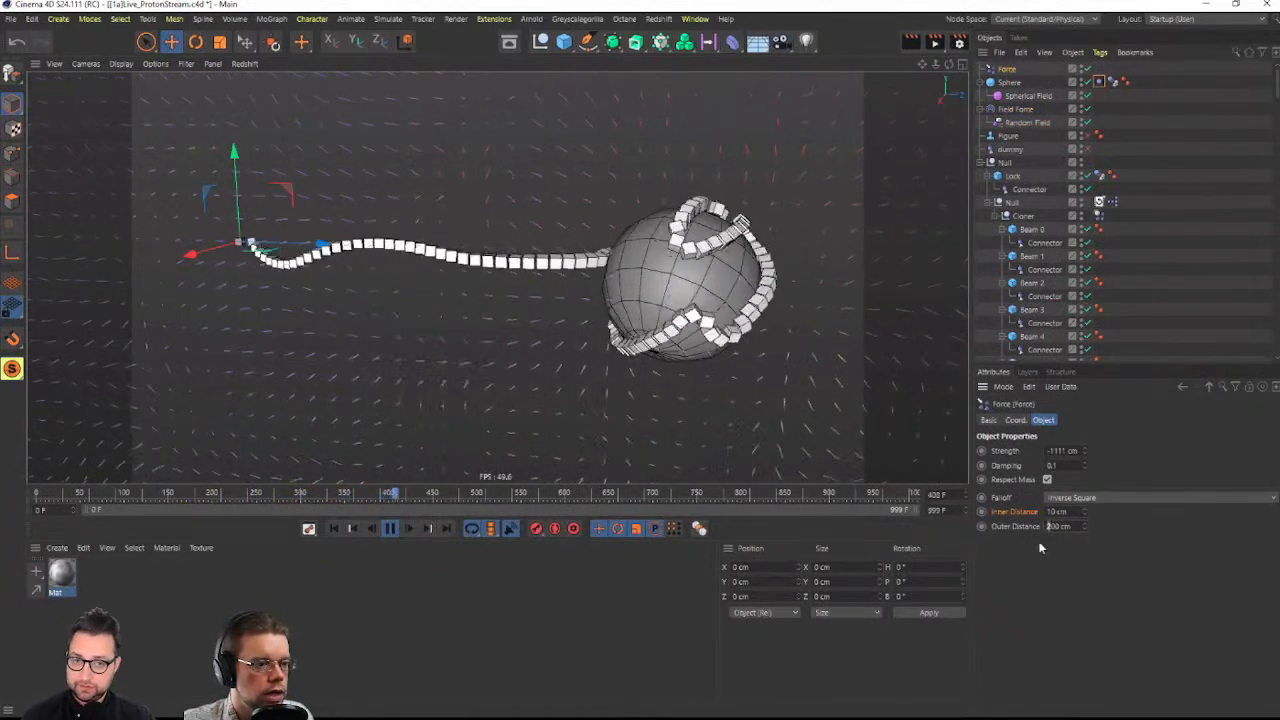
type("1")
key("Return")
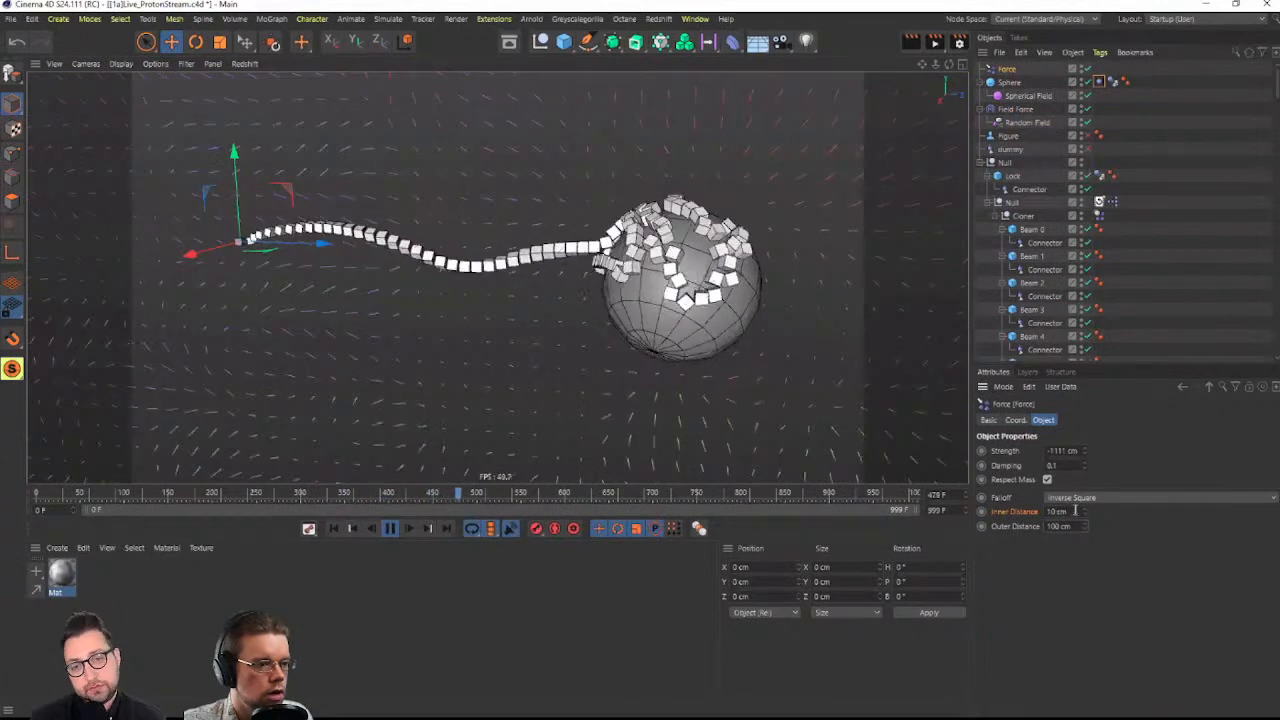
Set the Force object's inner distance to 5 cm and its strength to -5111 cm
double_click(1062, 511)
type("5")
key("Return")
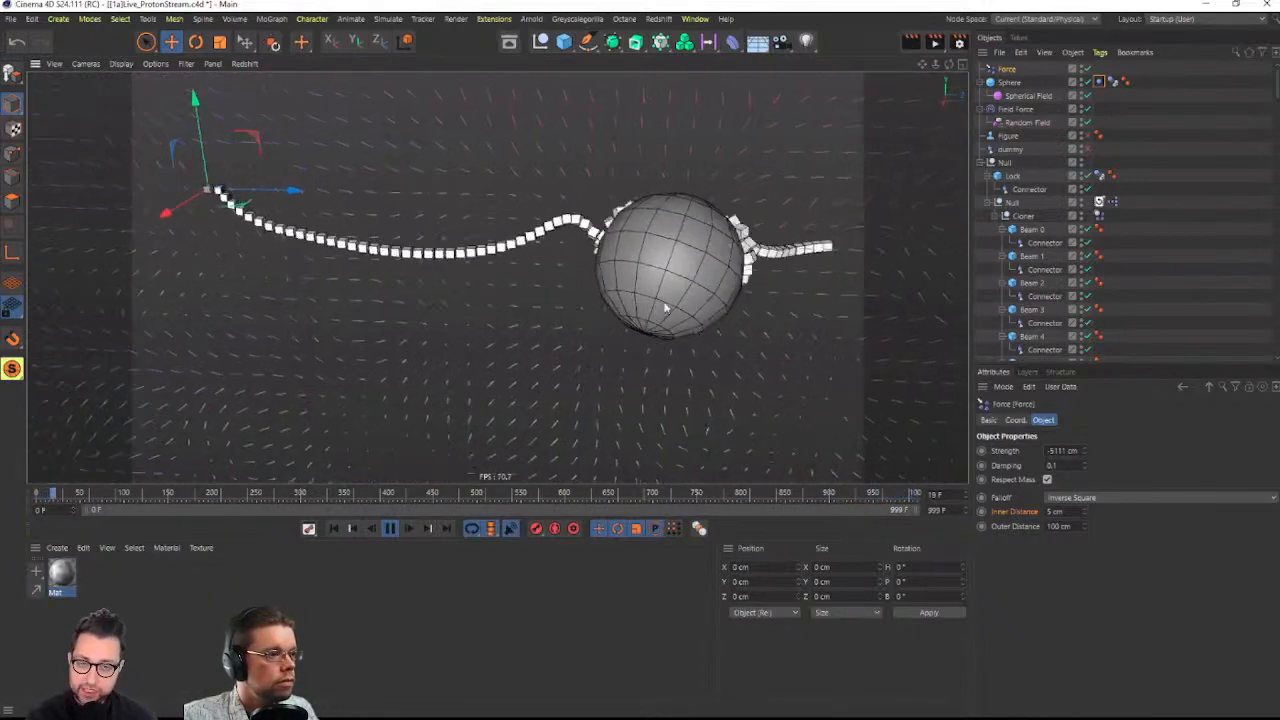
mouse_move(708, 284)
left_mouse_down("alt")
mouse_move(784, 223)
mouse_move(705, 270)
left_mouse_up("alt")
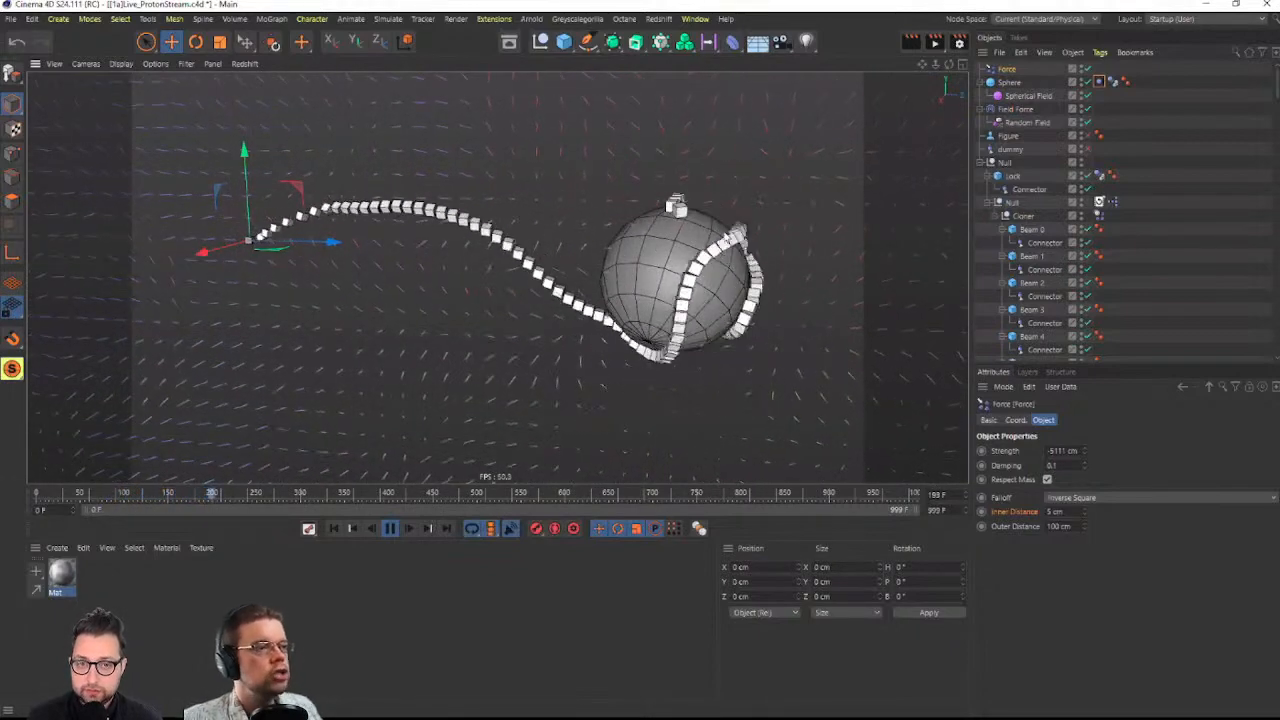
Set the Random Field's animation speed to 222 %
left_click(1027, 122)
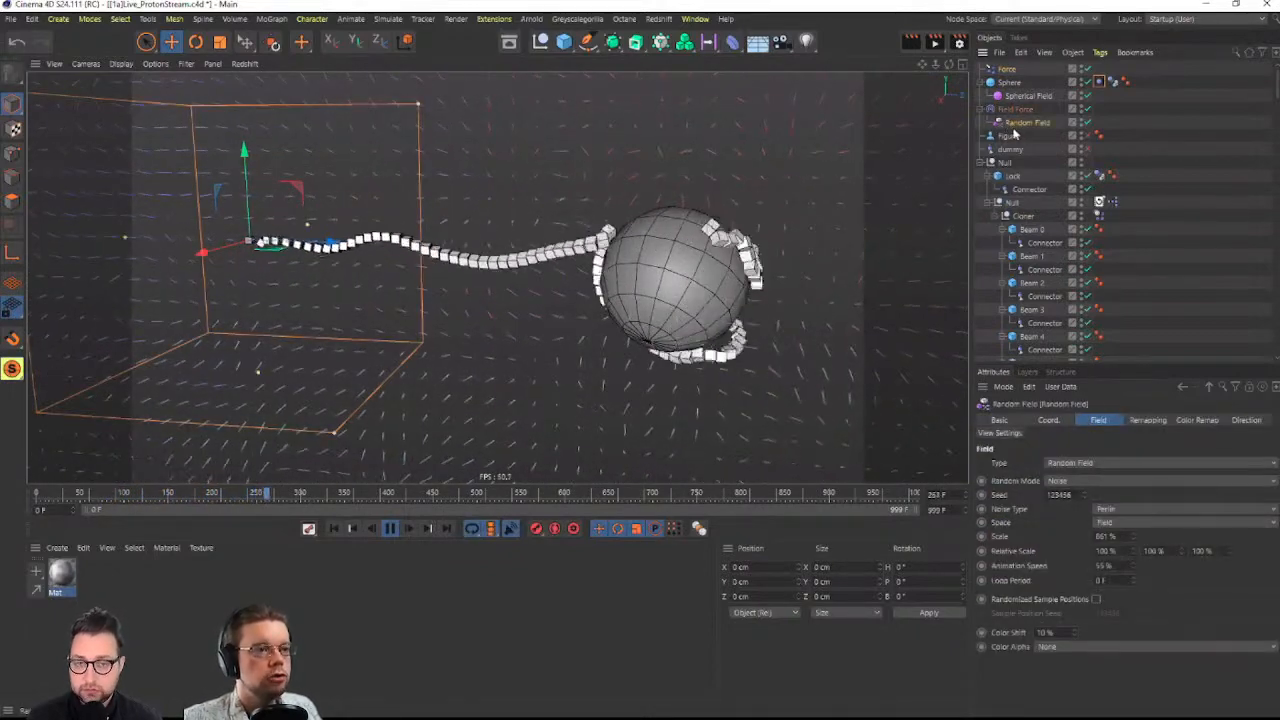
double_click(1103, 566)
type("222")
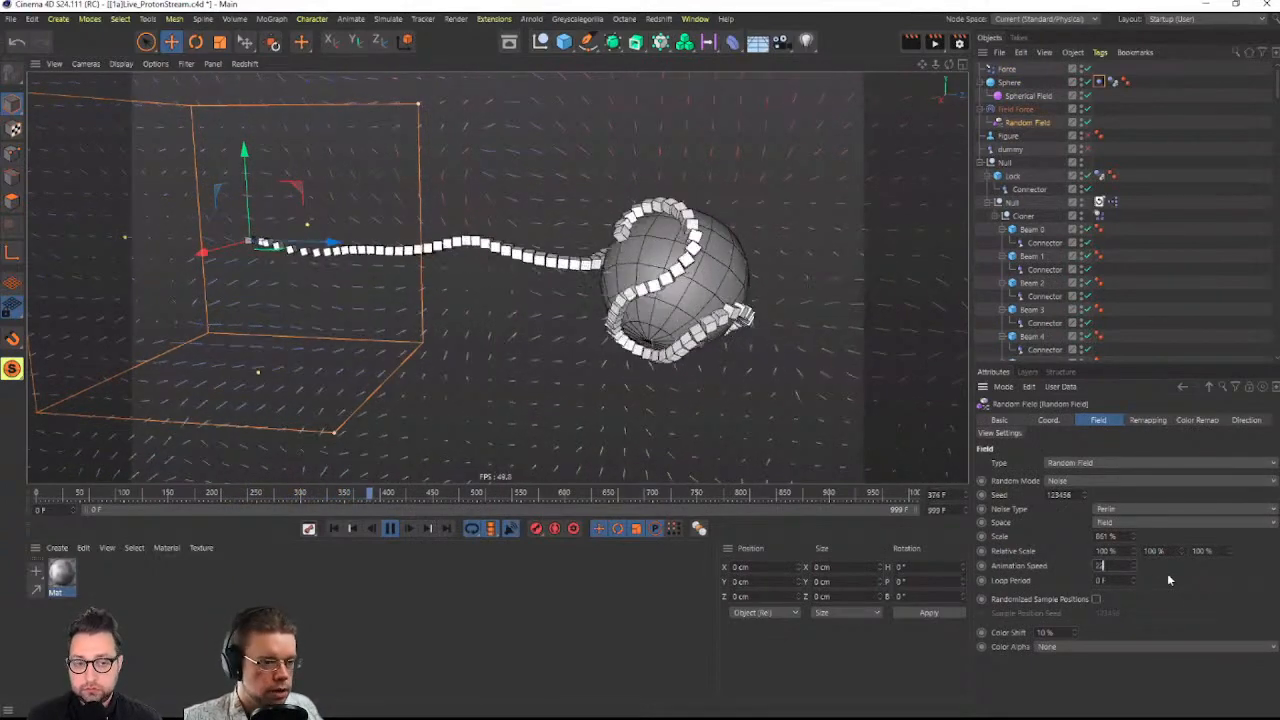
key("Return")
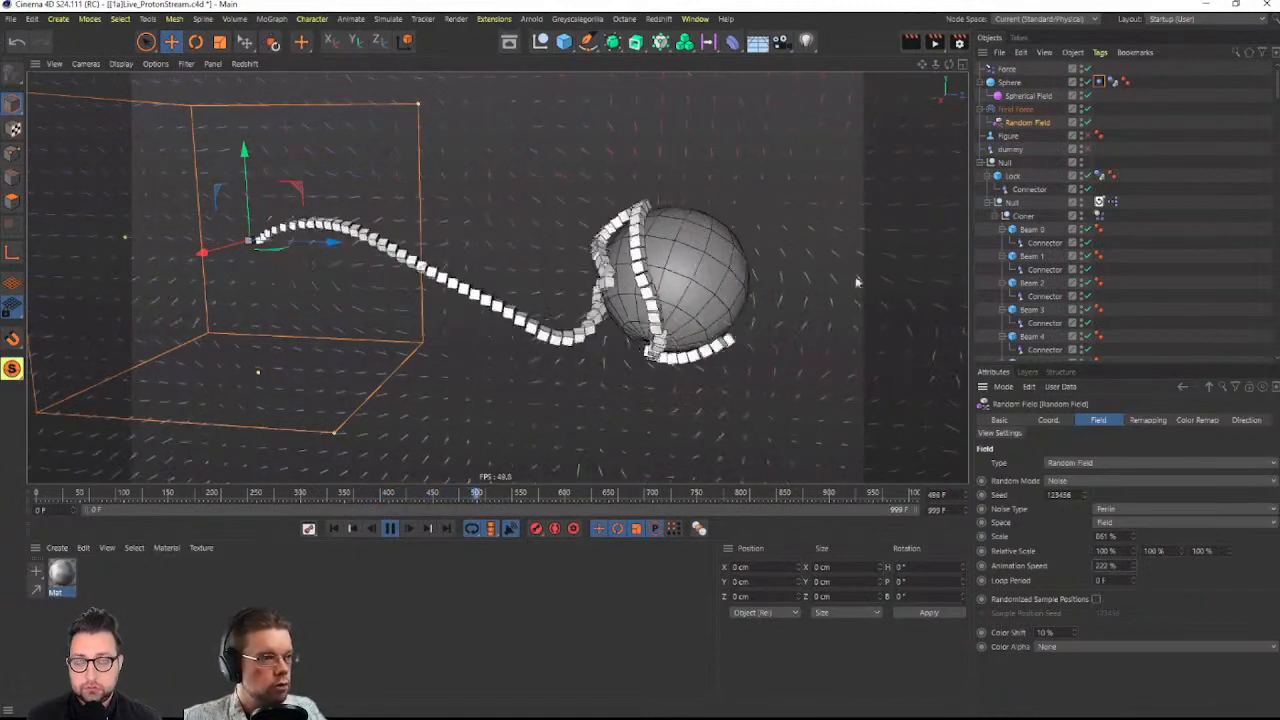
Set the Random Field's noise scale to 443 % and rewind the simulation to frame 0
left_click_drag(1133, 536, 1133, 470)
left_click_drag(1133, 536, 1133, 510)
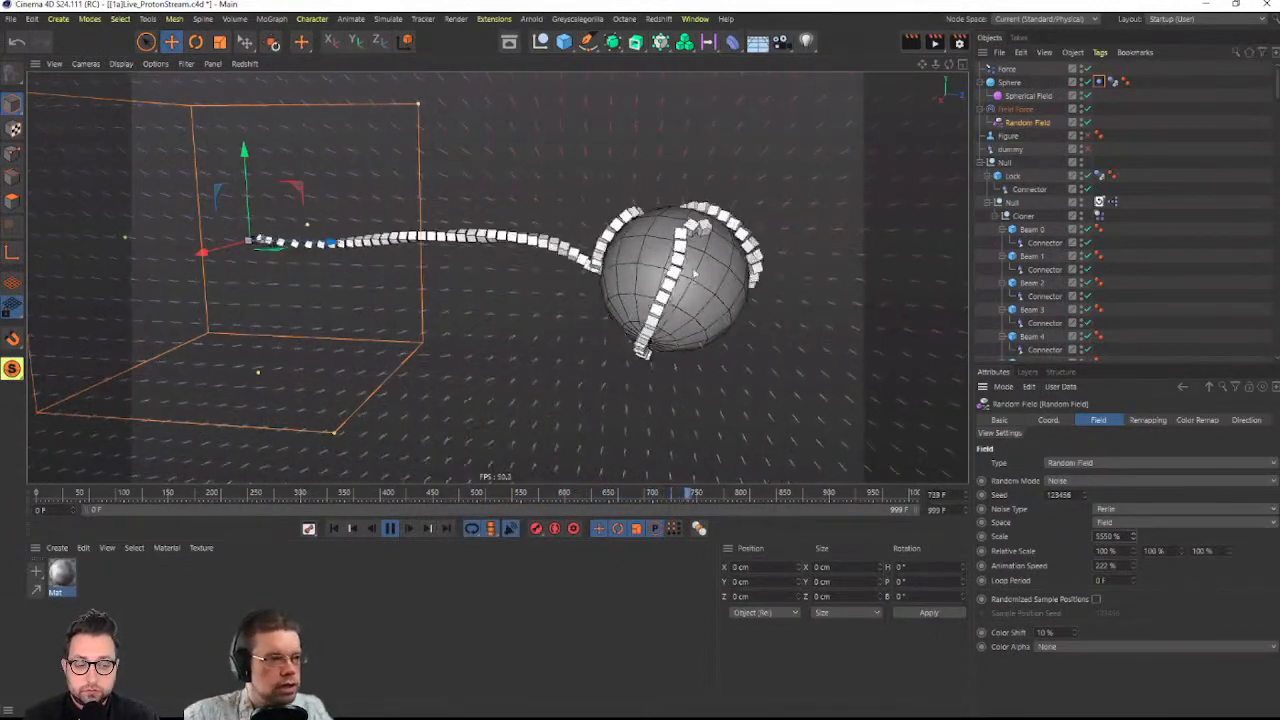
key("ctrl+z")
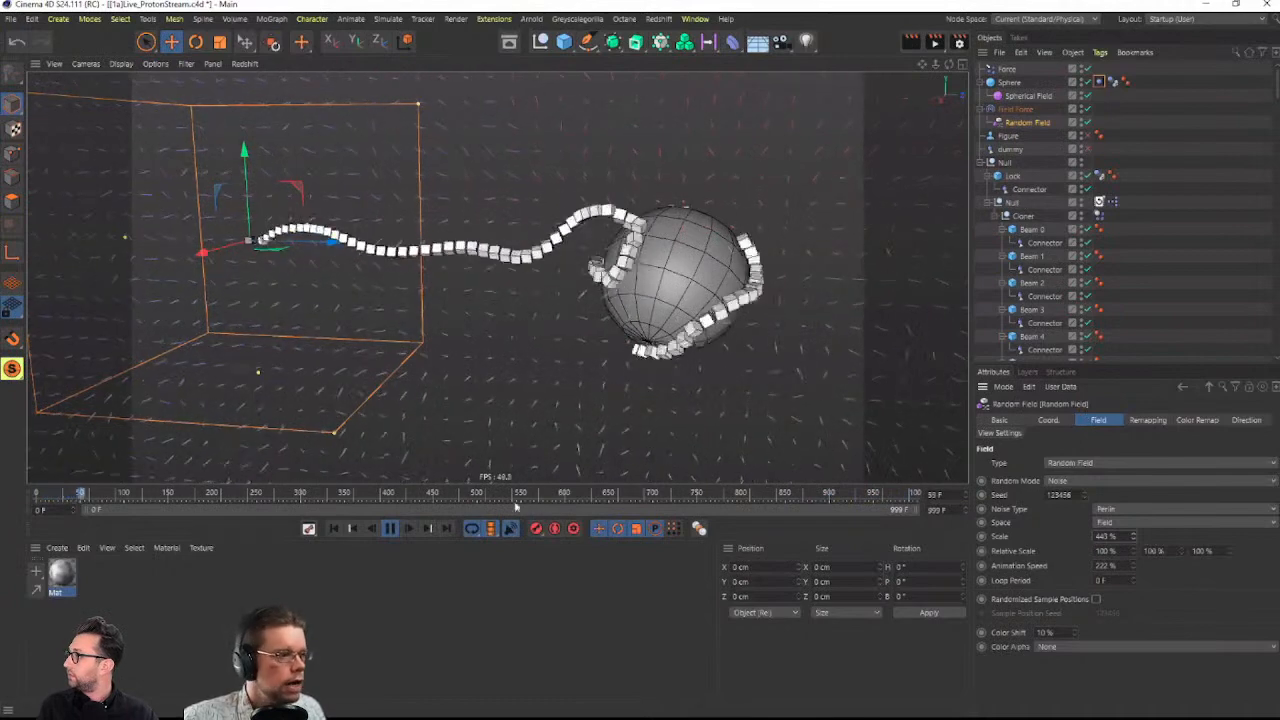
left_click(390, 528)
left_click(334, 528)
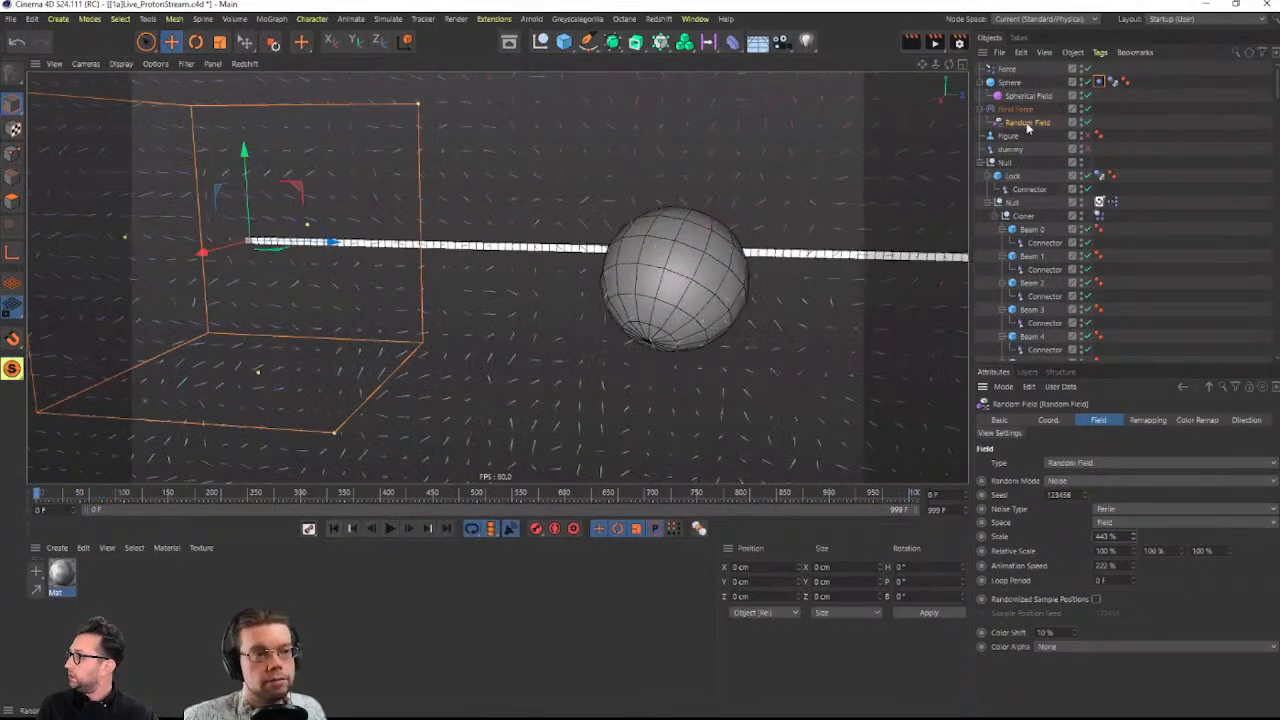
Duplicate the Random Field and rename the copy Random Field.Large and the original Random Field.Small
left_click_drag(1022, 130, 1024, 131, "ctrl")
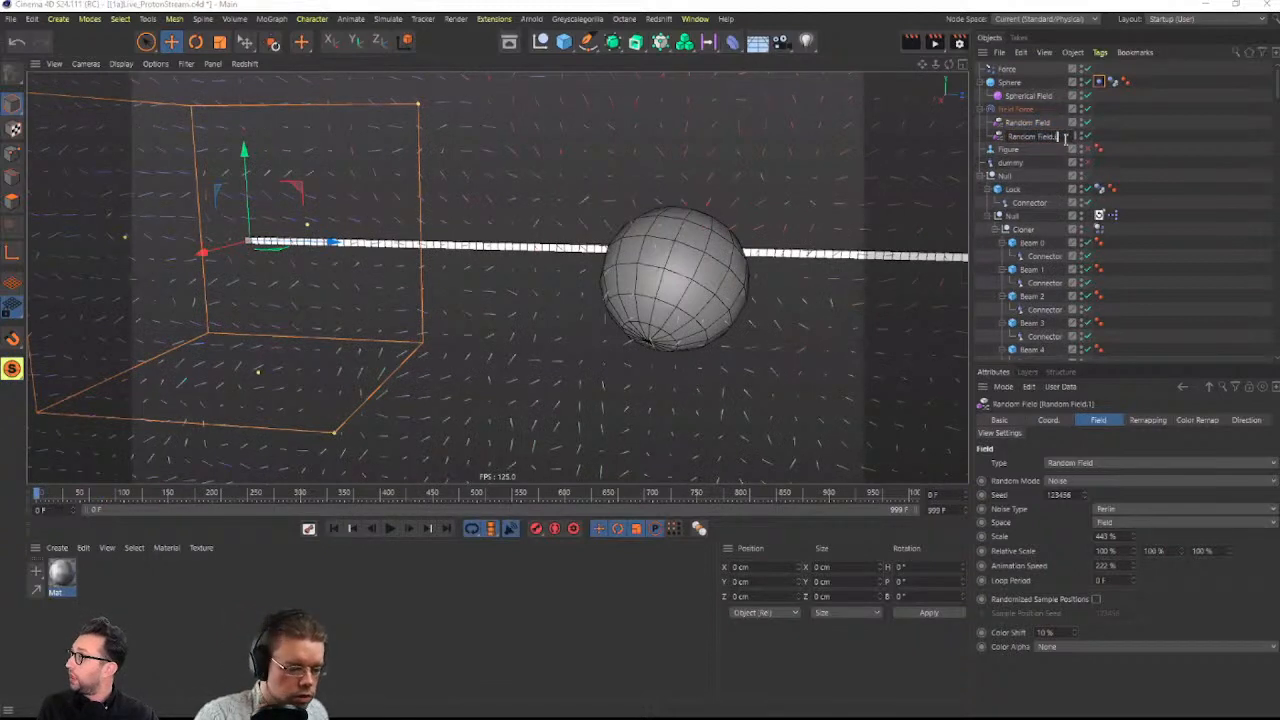
key("Up")
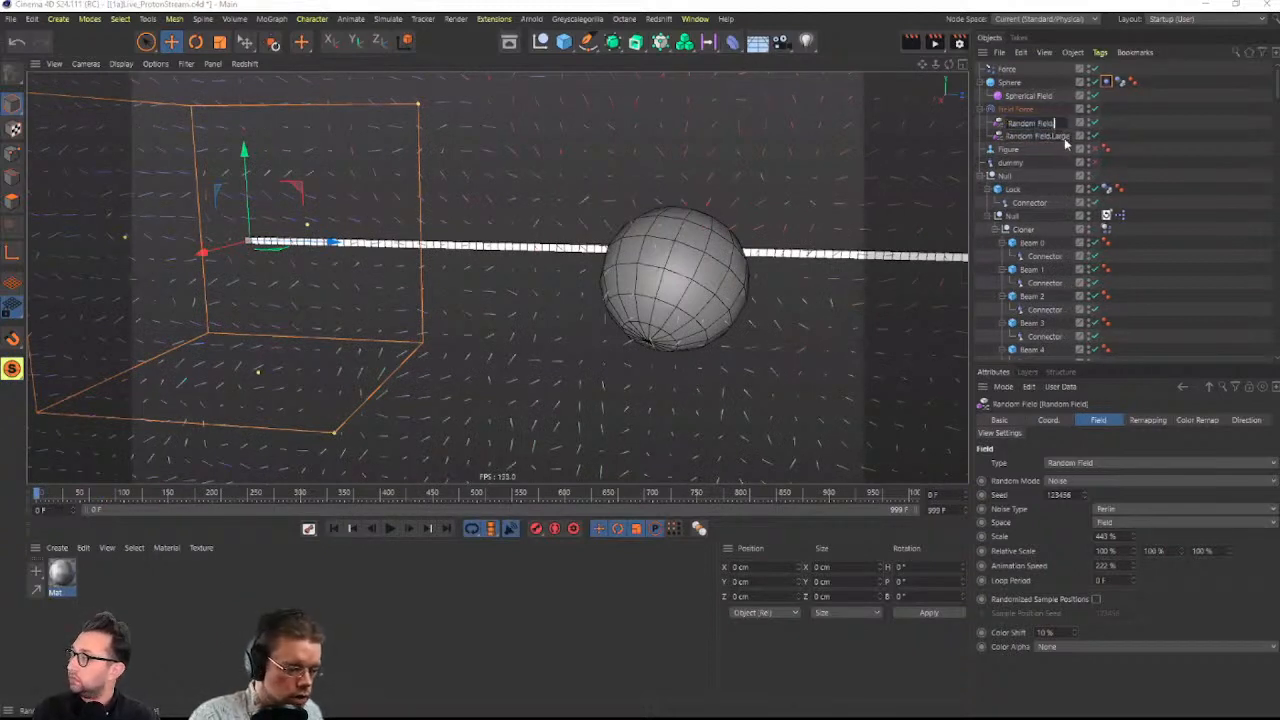
type(".Small")
key("Return")
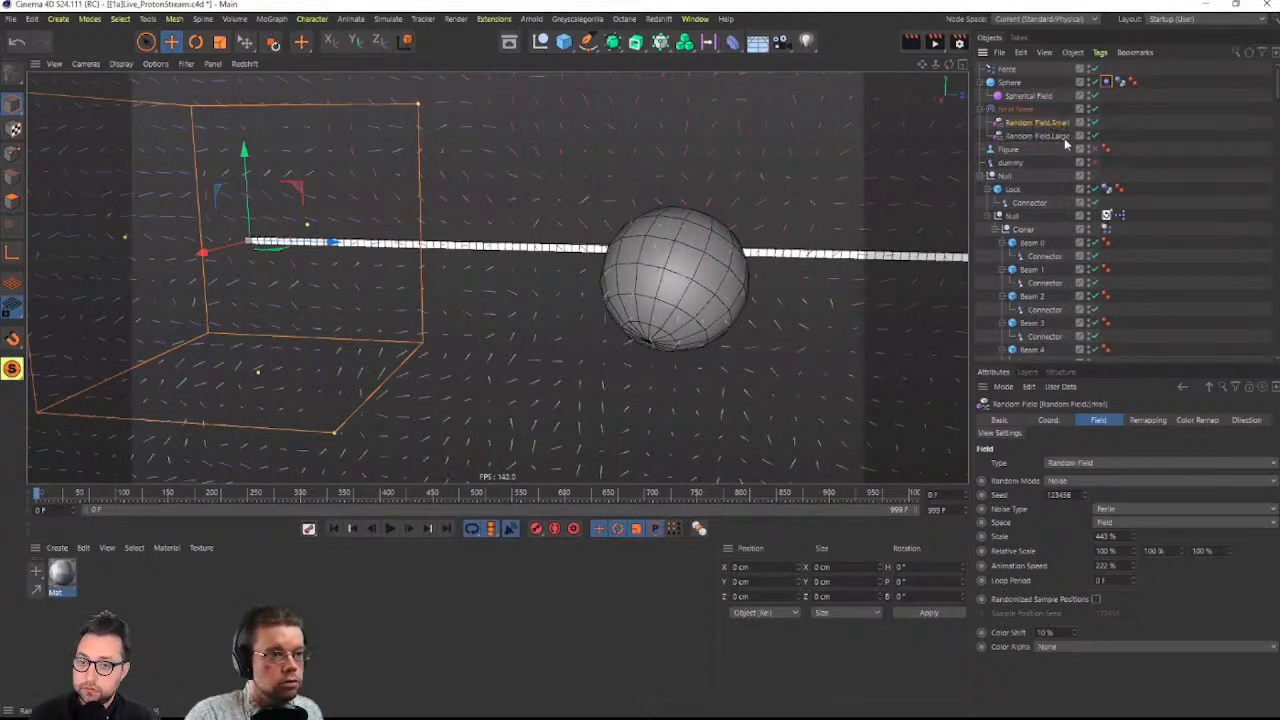
Set the noise scale of Random Field.Small to 350 % and of Random Field.Large to about 896 %
left_click(1010, 109)
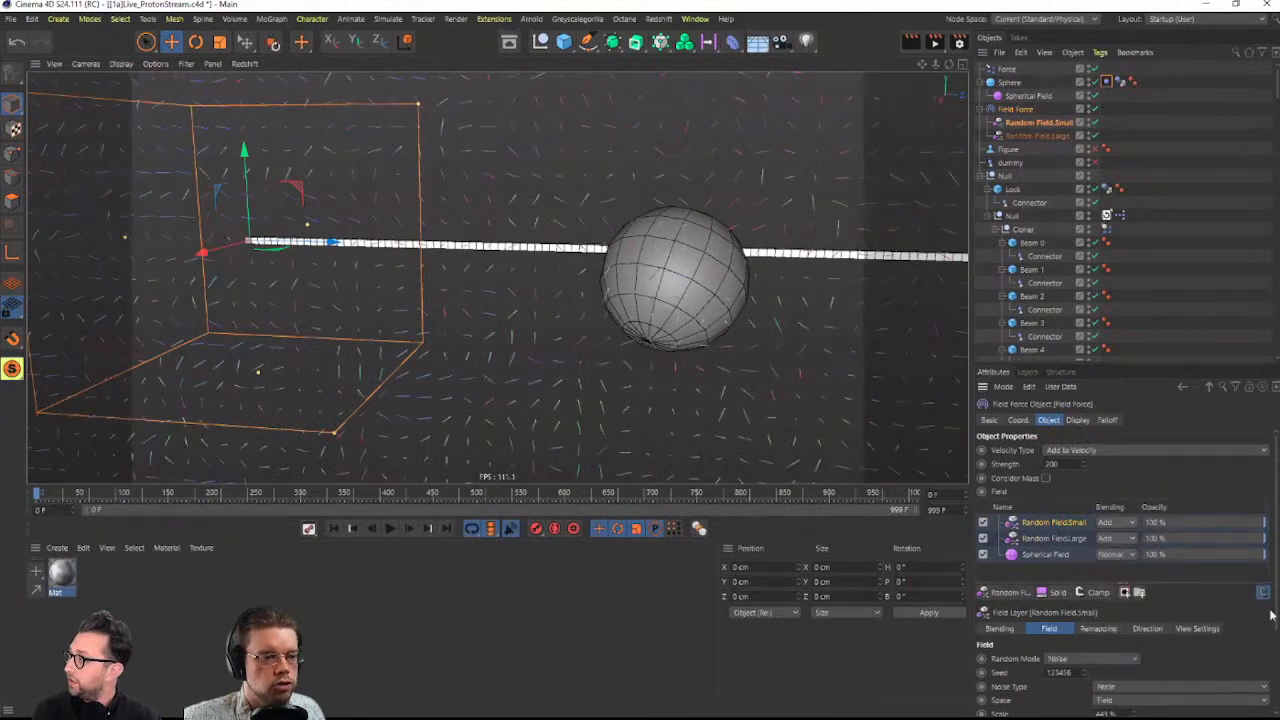
left_click_drag(1119, 365, 1119, 215)
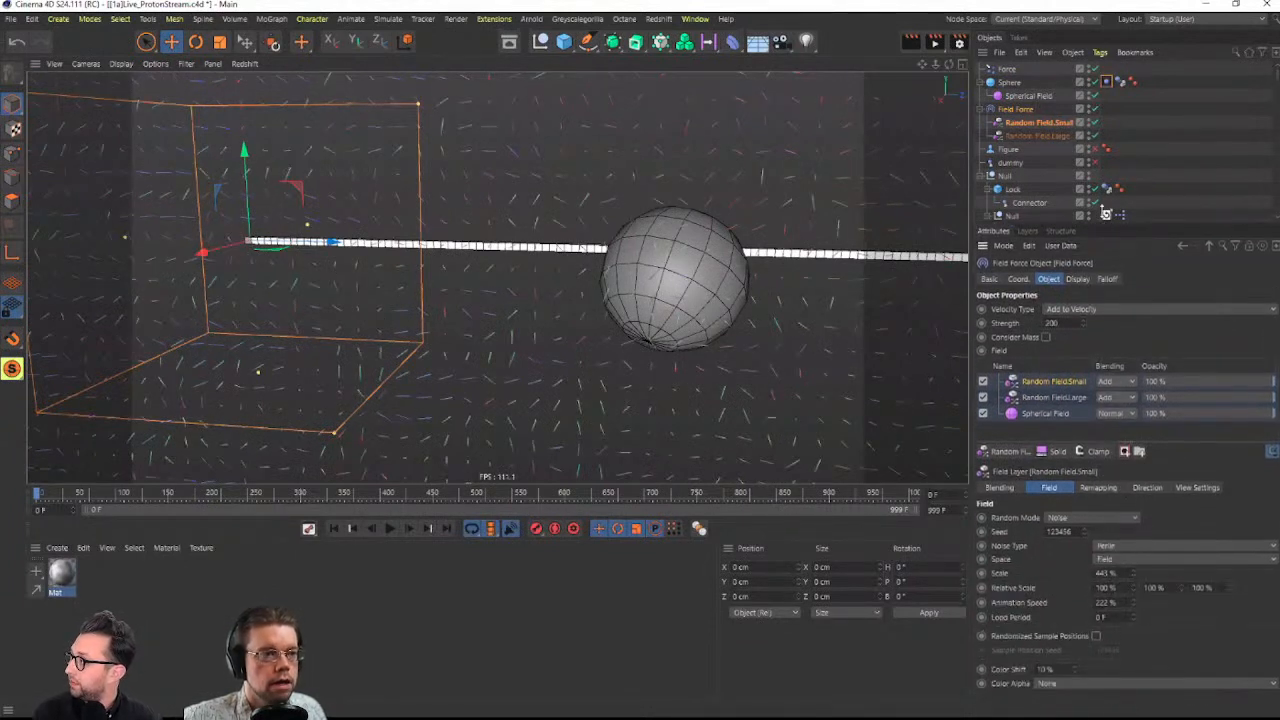
left_click(1045, 122)
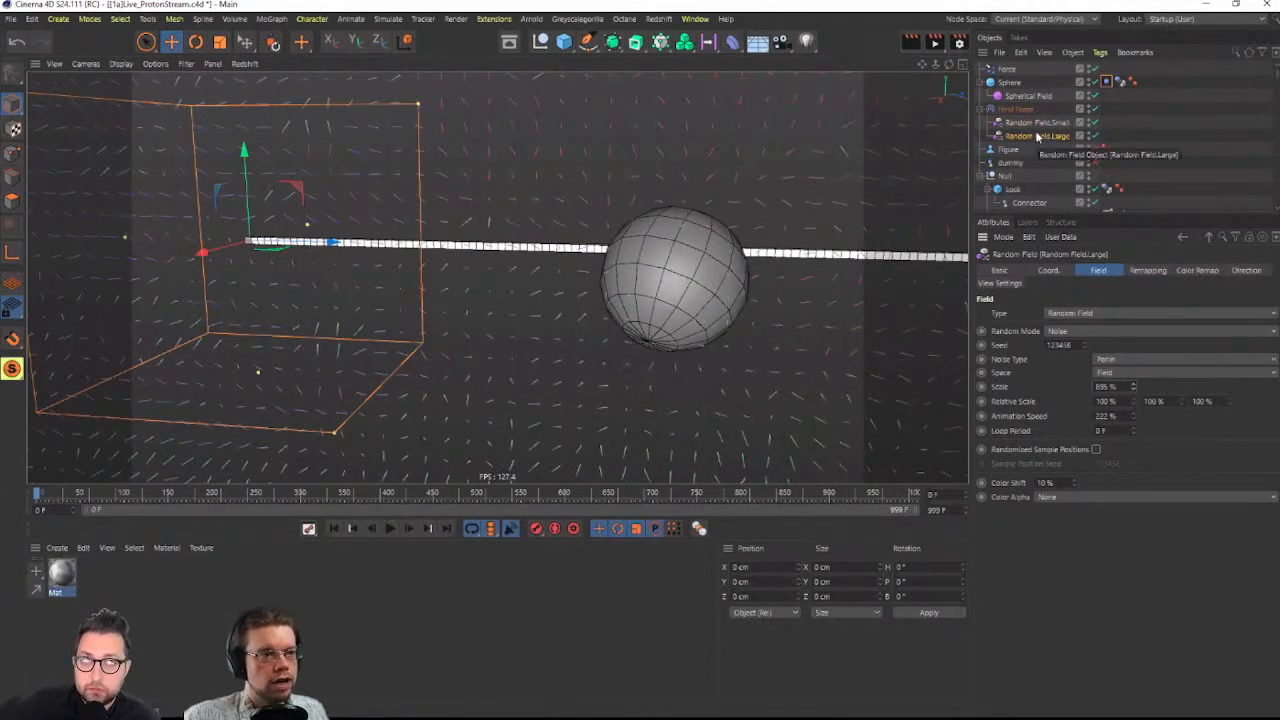
With the simulation playing, set the Field Force layer opacities to 12 % for Random Field.Small and 38 % for Random Field.Large
left_click(1016, 110)
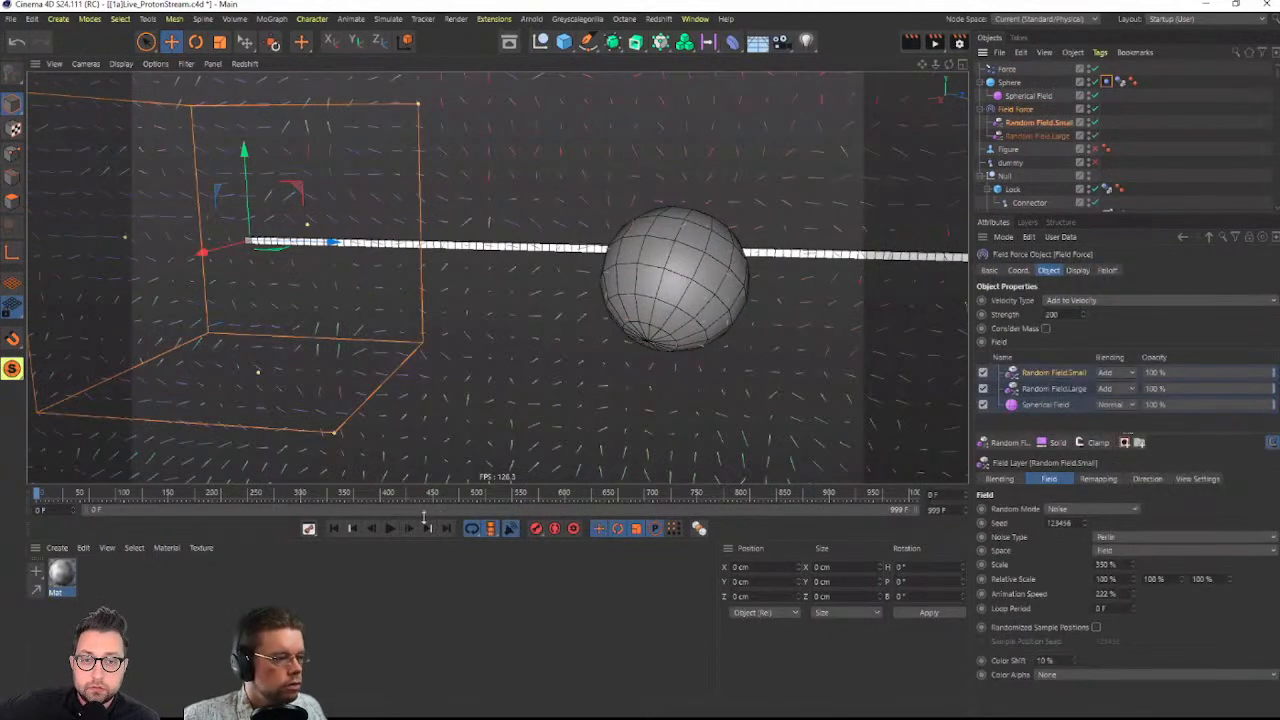
left_click(390, 529)
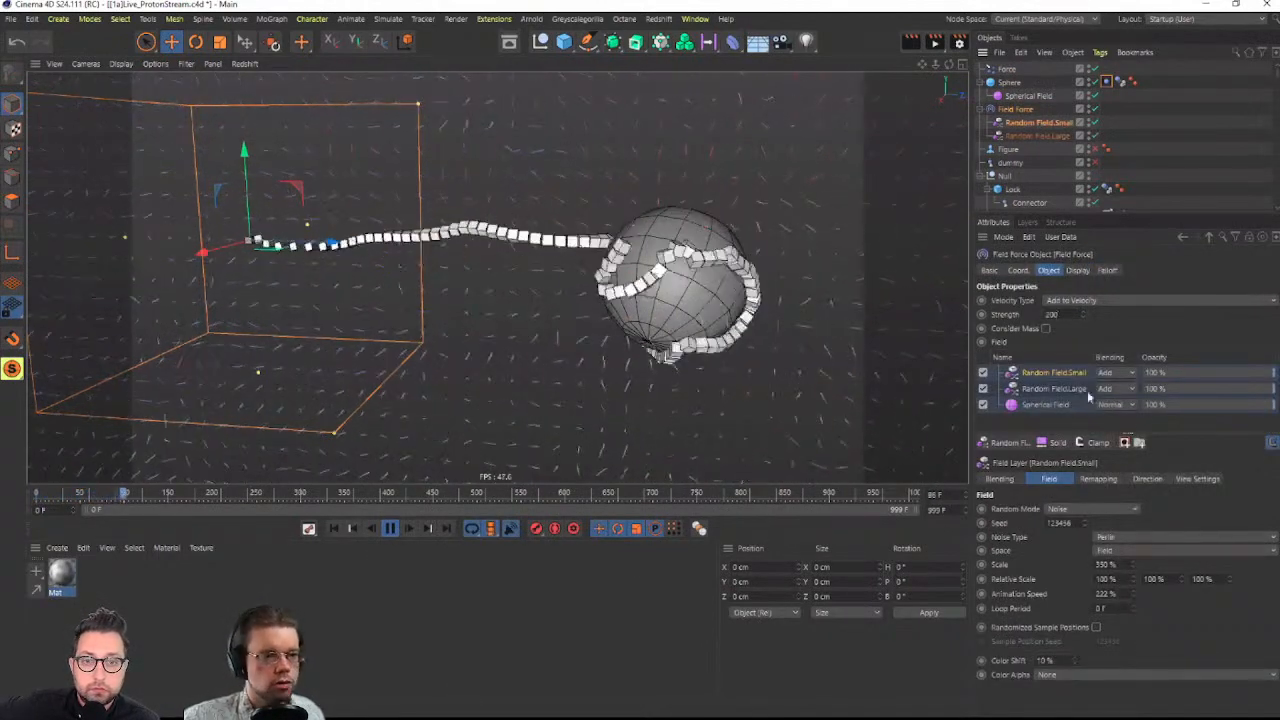
left_click(1225, 390)
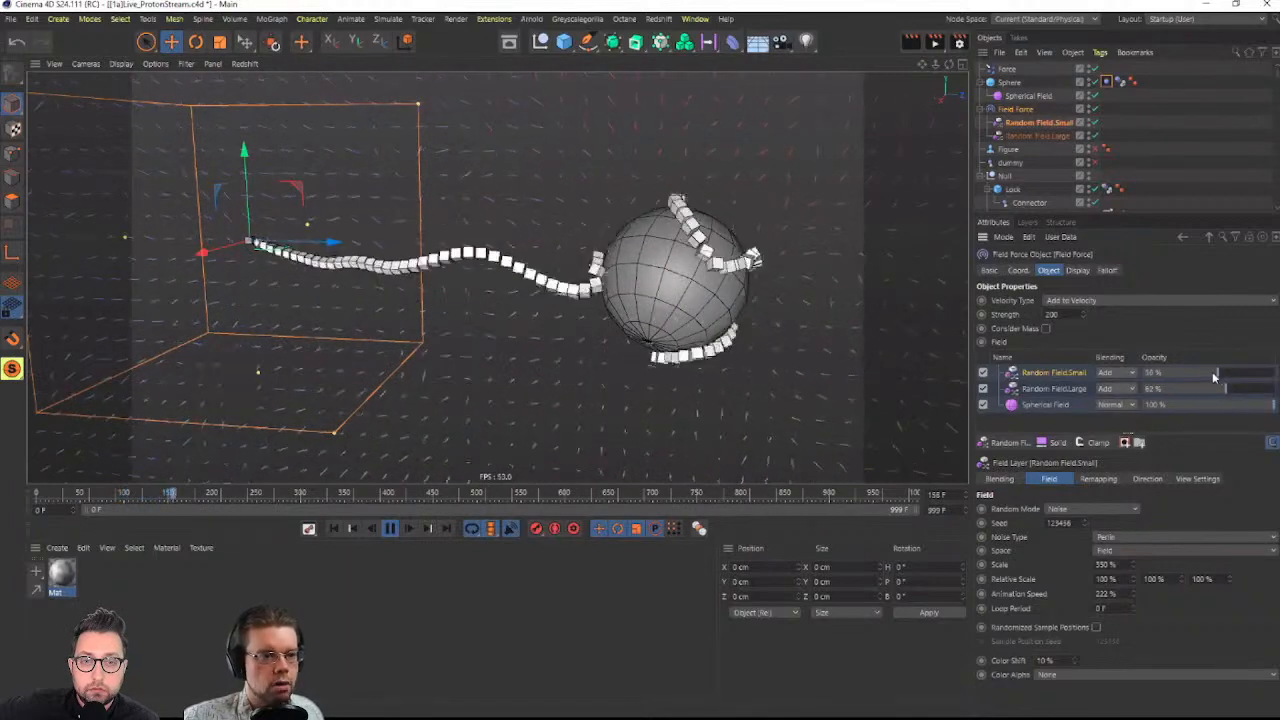
left_click_drag(1195, 376, 1138, 376)
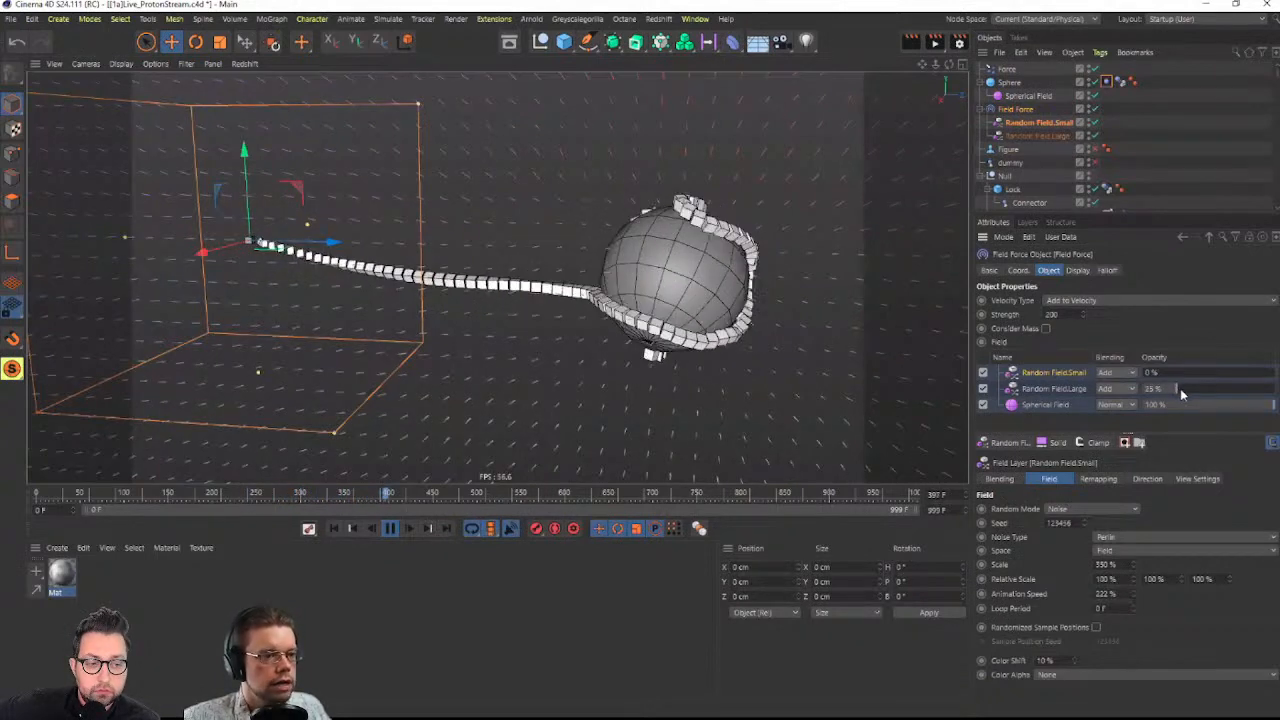
left_click_drag(1192, 389, 1197, 389)
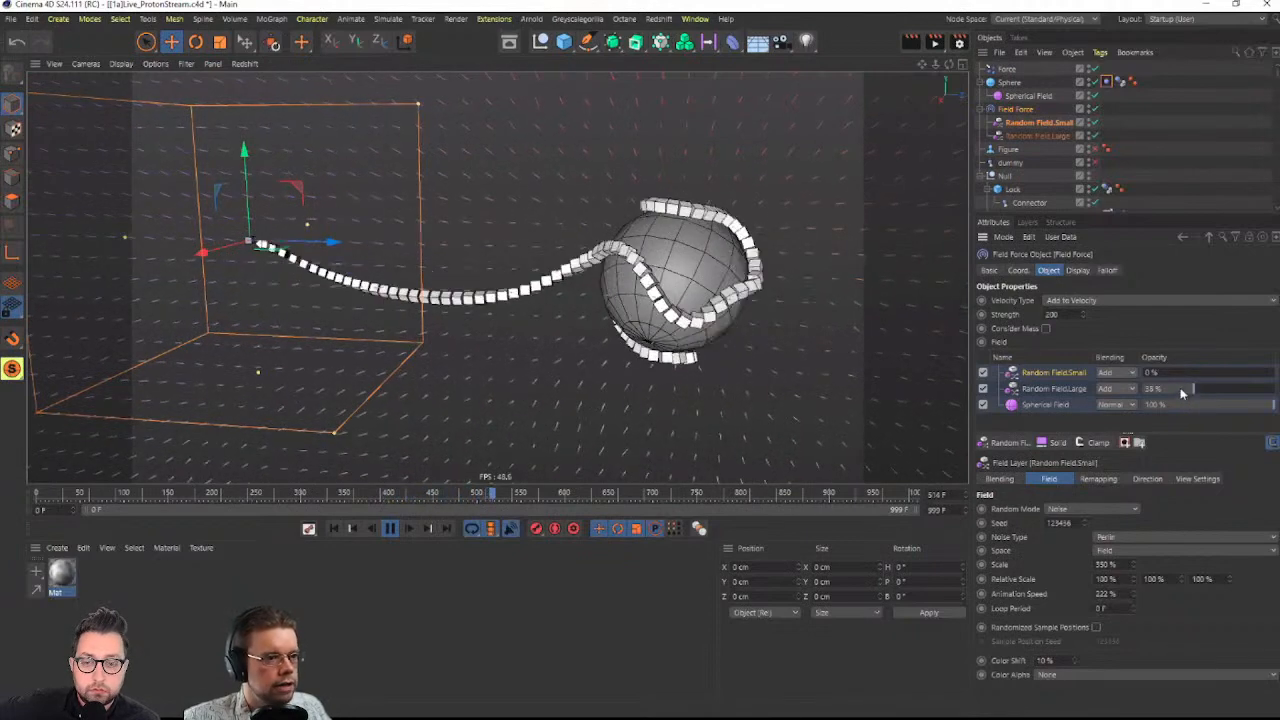
left_click(1158, 373)
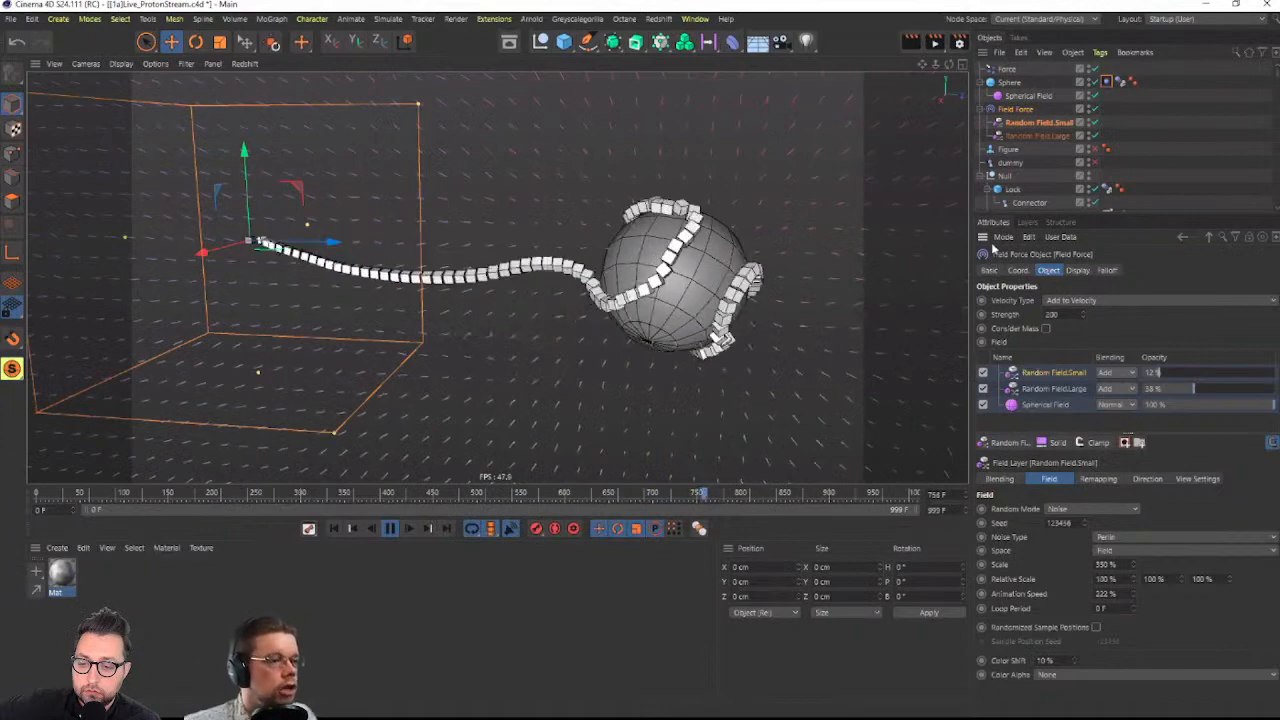
Examine how the beam wraps around the sphere from several angles during playback, ending with the simulation rewound to frame 0
left_click_drag(677, 256, 754, 222, "alt")
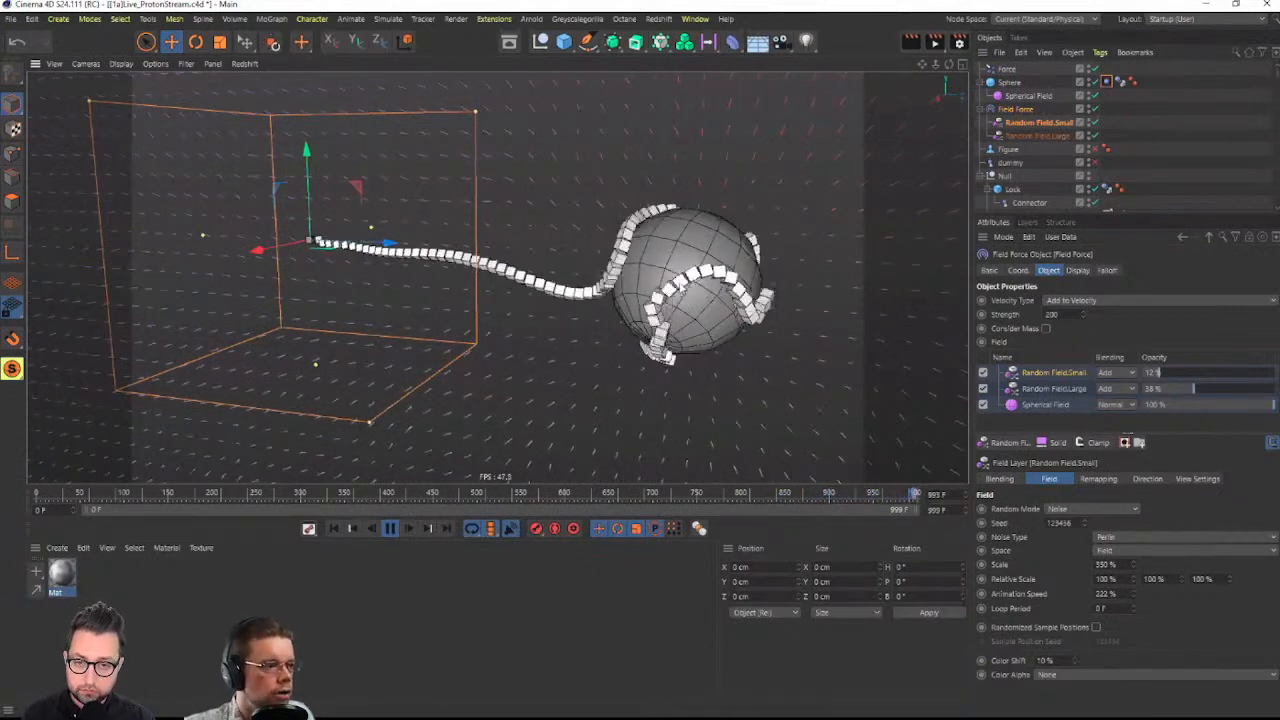
left_click_drag(634, 326, 685, 310, "alt")
right_click_drag(497, 277, 560, 300, "alt")
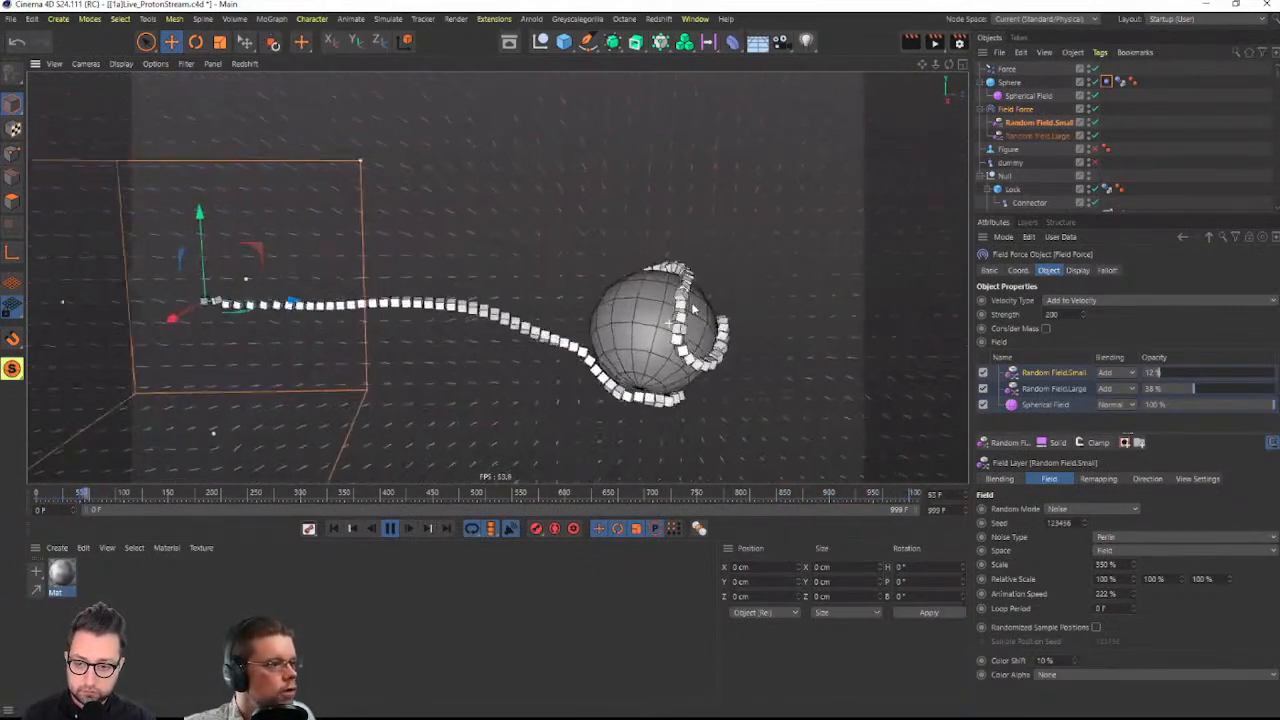
middle_click_drag(654, 331, 680, 272, "alt")
right_click_drag(680, 272, 745, 272, "alt")
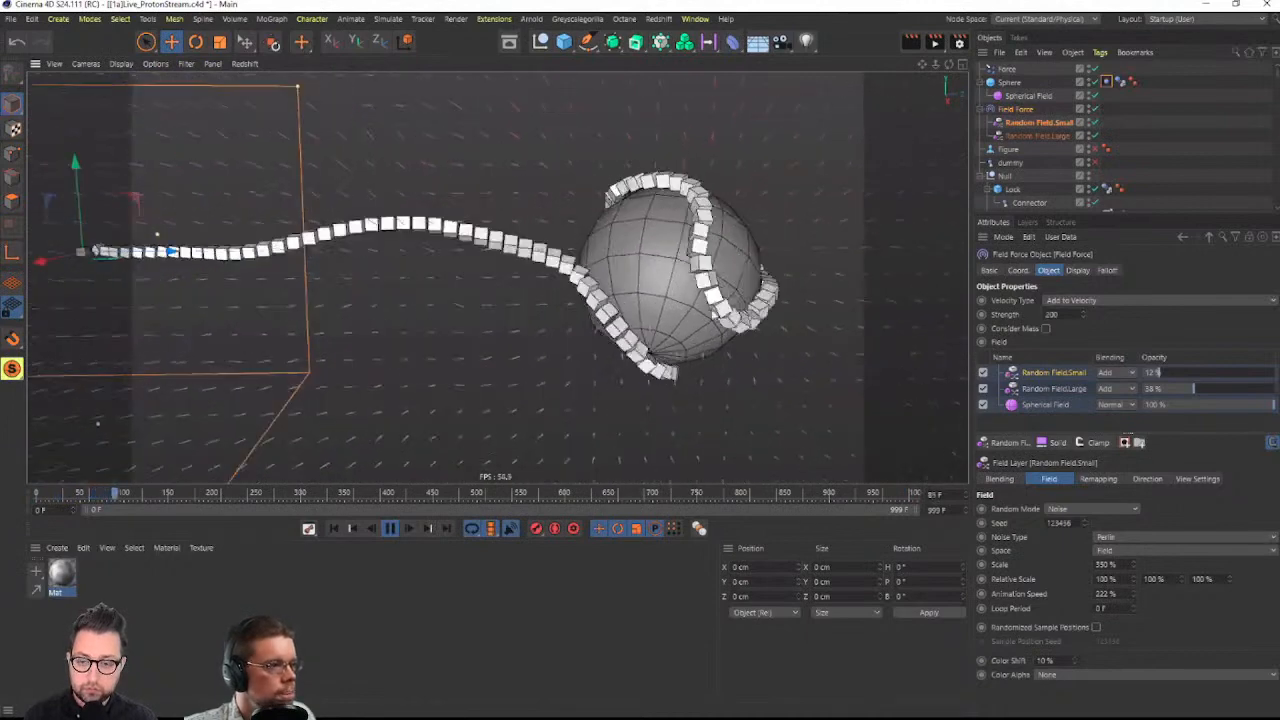
left_click(392, 529)
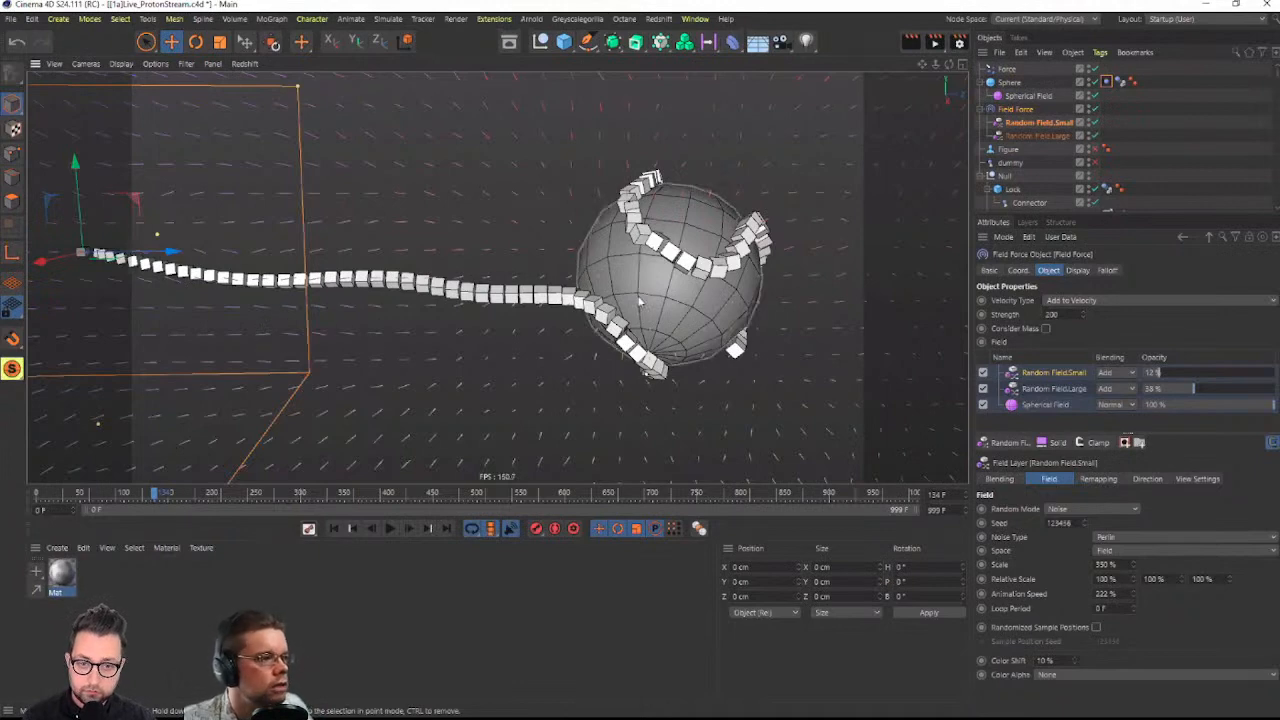
left_click(390, 528)
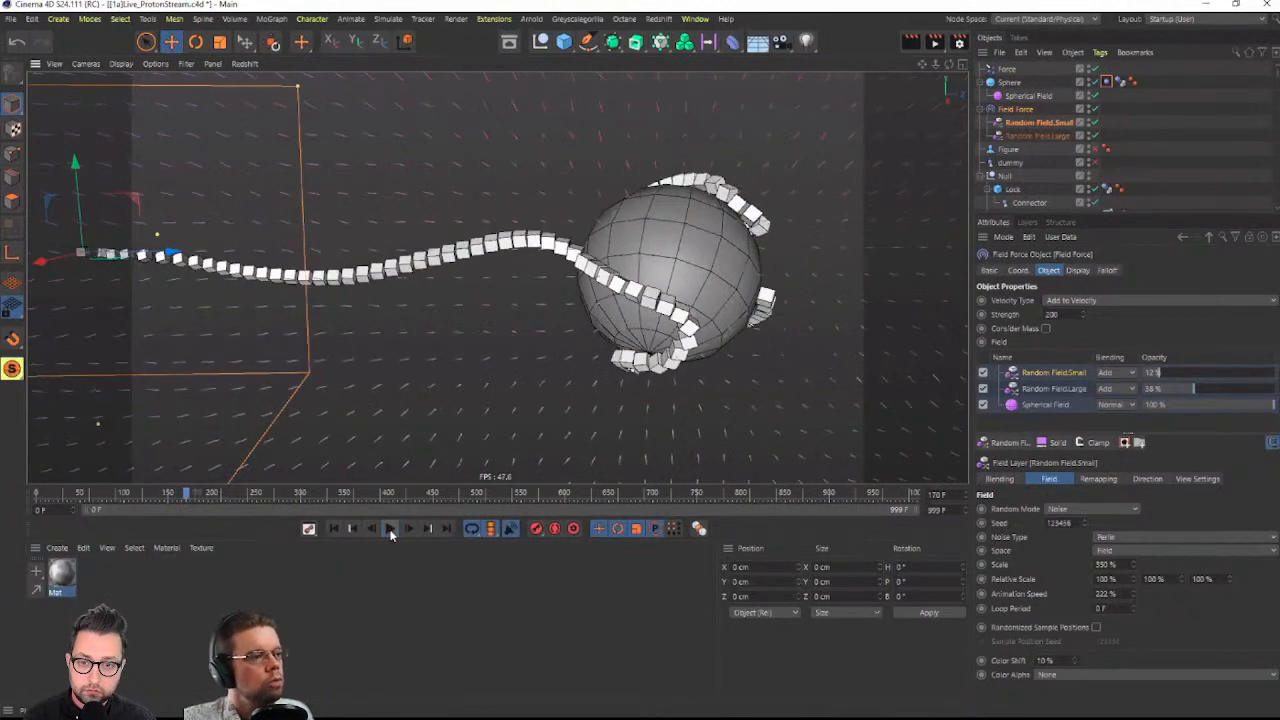
left_click(332, 529)
scroll(514, 313, "down", 3)
scroll(592, 305, "up", 2)
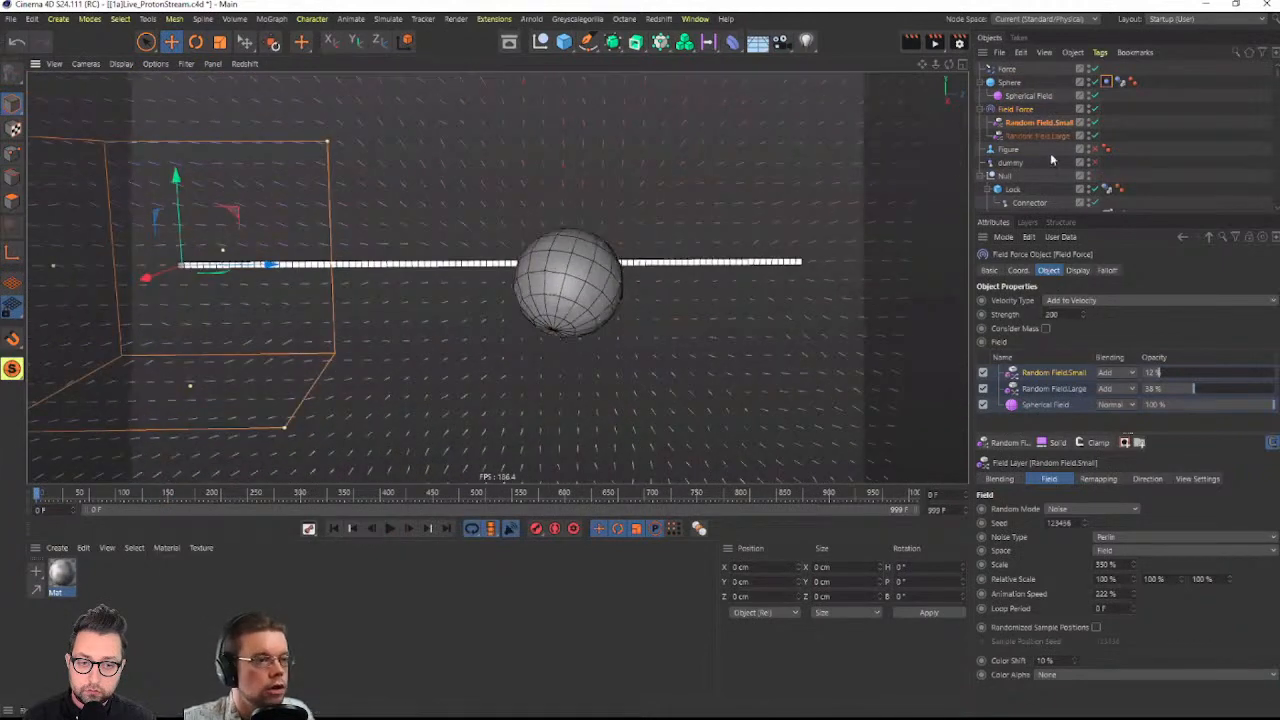
Copy the Cloner's tuned Dynamics Body tag to the Connector under Lock and restore the original Cloner from the Null's Recall tag
left_click_drag(1092, 210, 1075, 340)
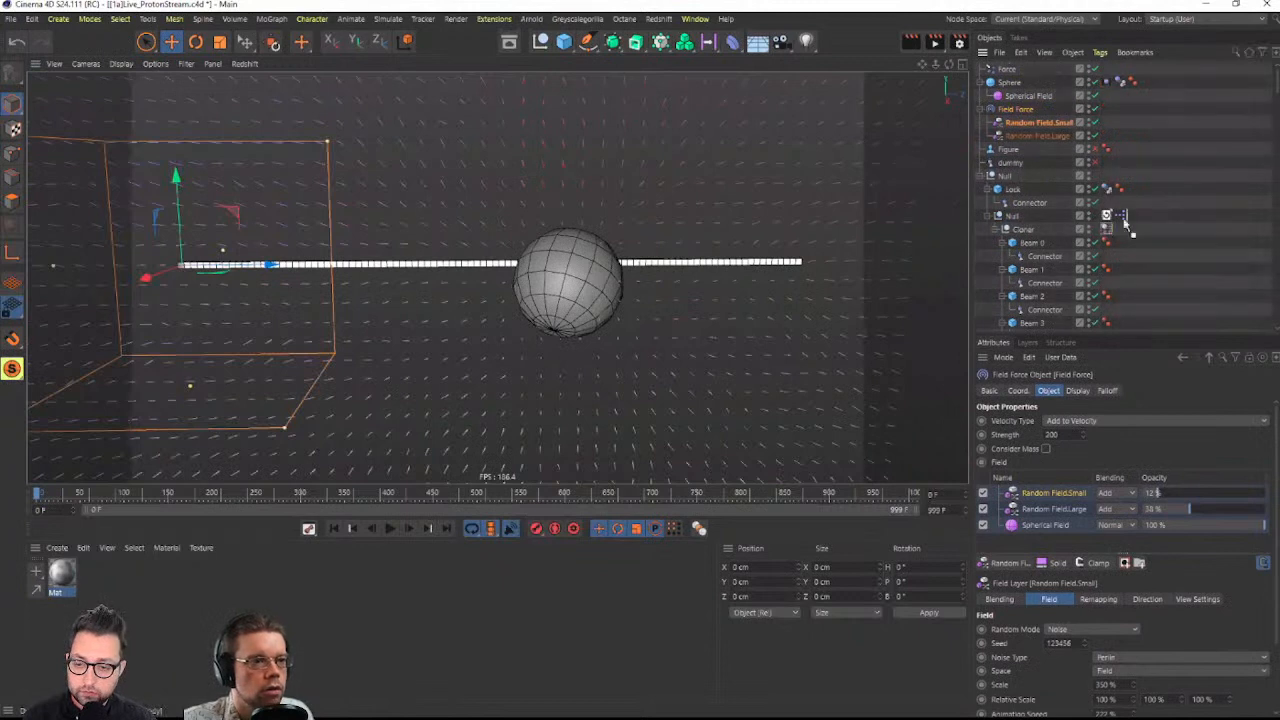
left_click(1108, 215)
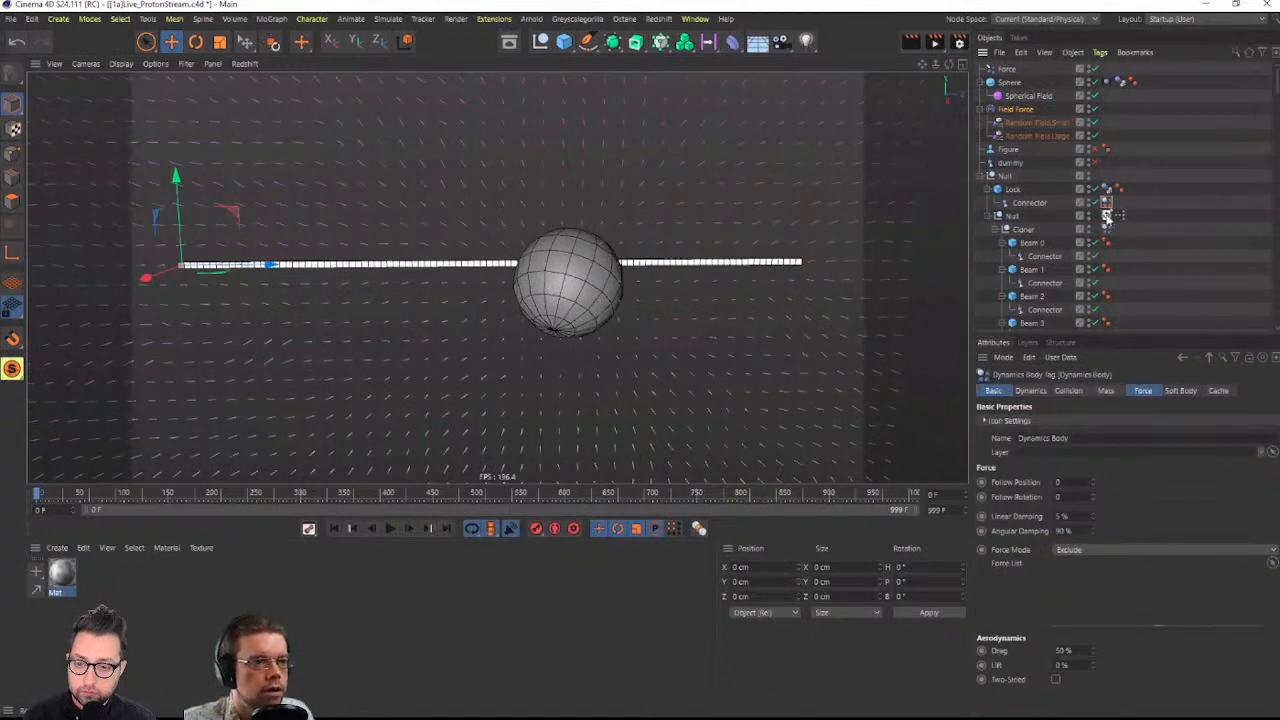
double_click(1107, 217)
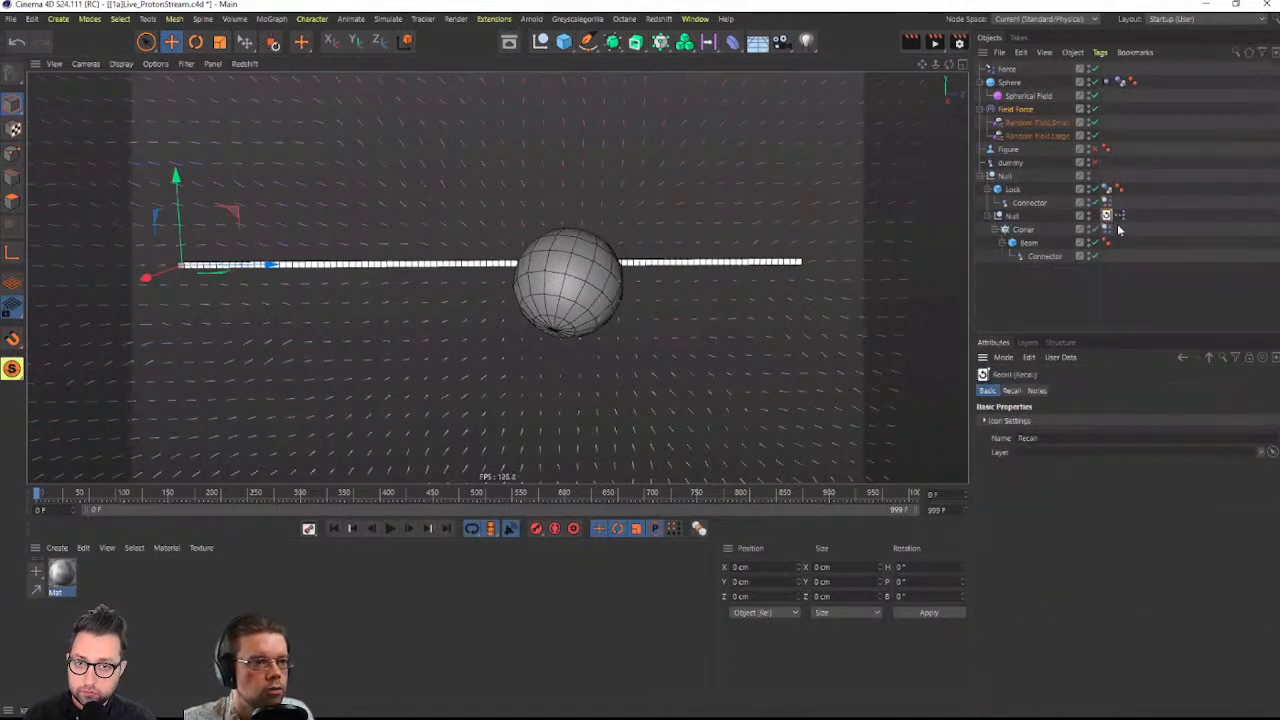
Set the Cloner's count to 200 and make the Cloner editable
left_click(1023, 232)
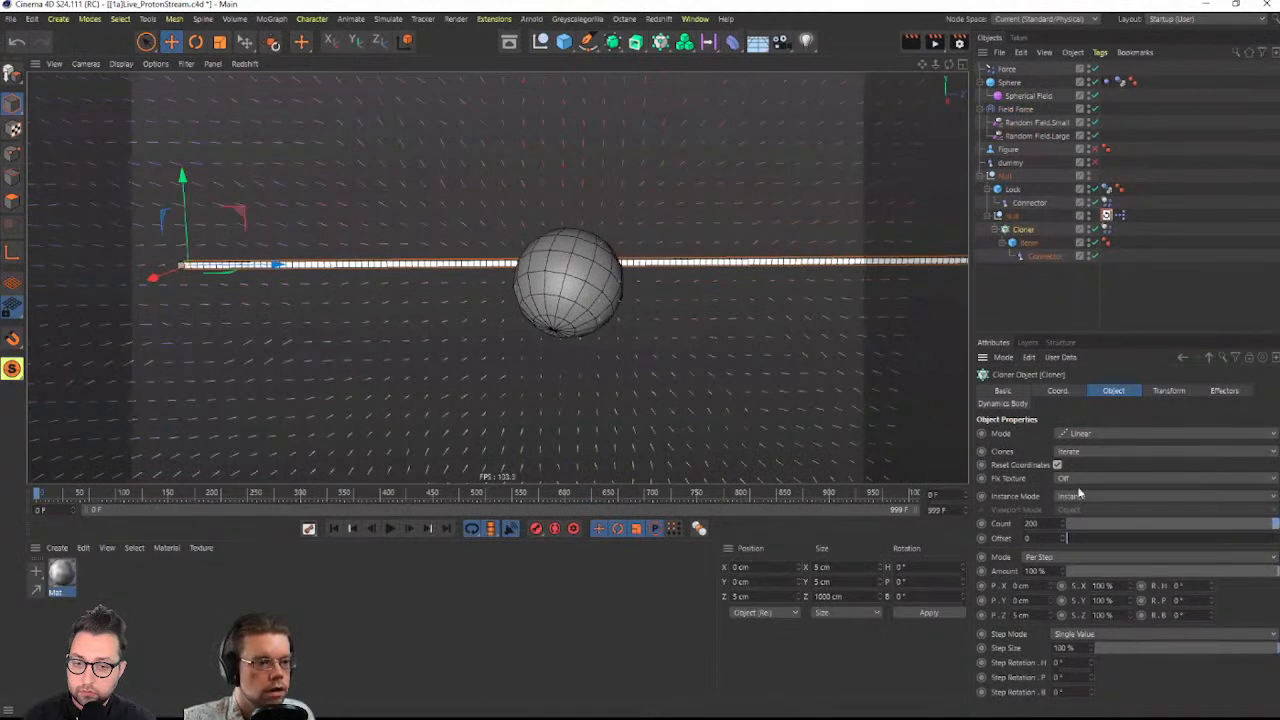
left_click(1022, 221)
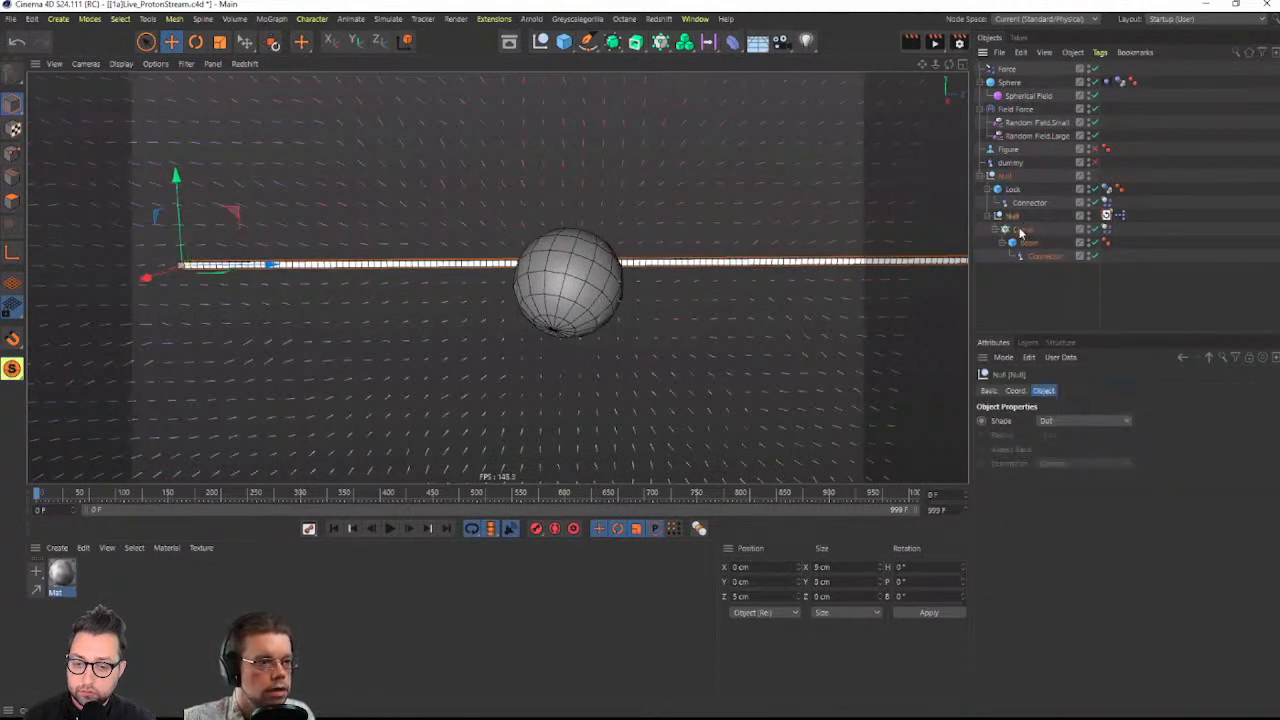
left_click(1022, 230)
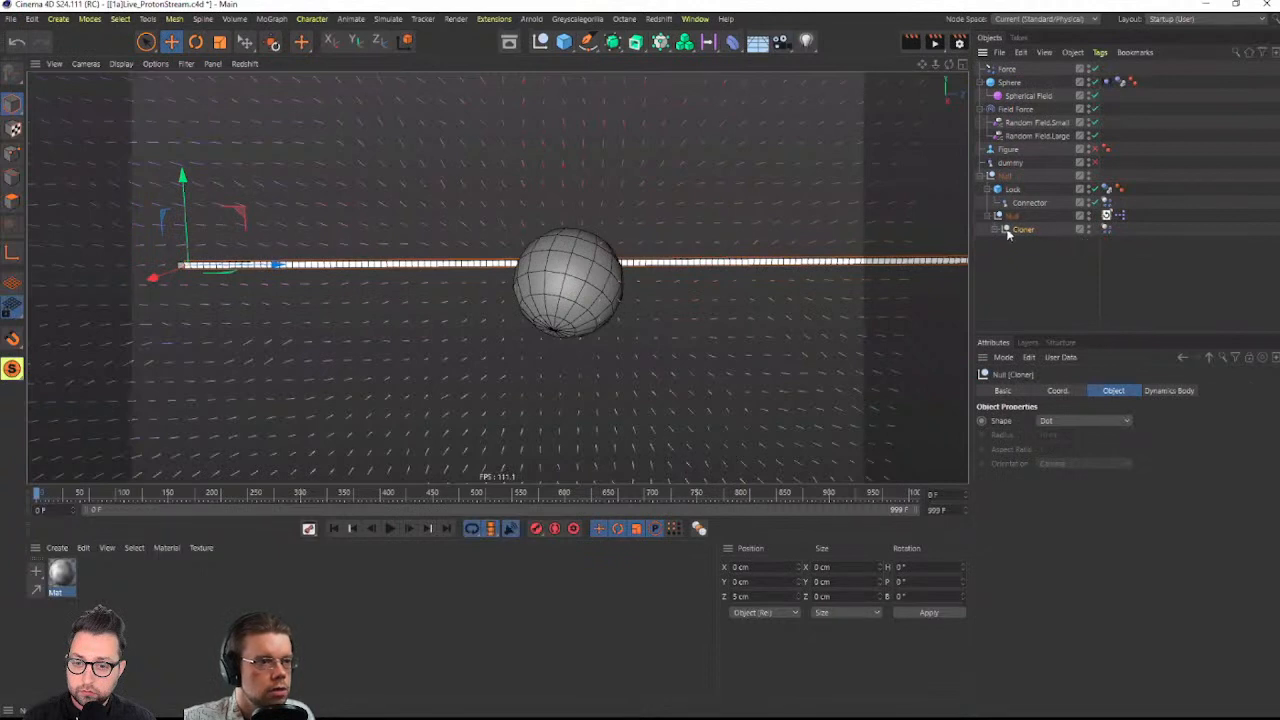
Replace the Cloner null's Dynamics Body tag with the tuned one stored on Lock's Connector, and expand its beam hierarchy
left_click(1118, 217)
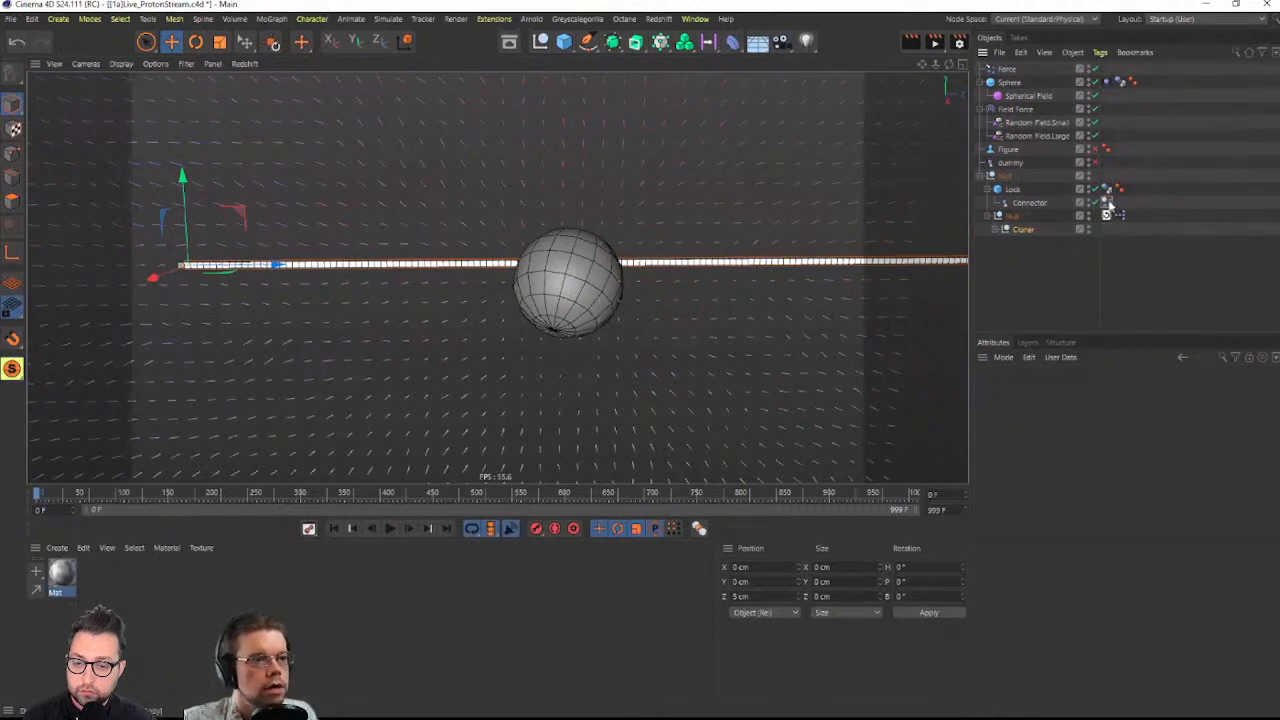
left_click_drag(1113, 240, 1110, 231)
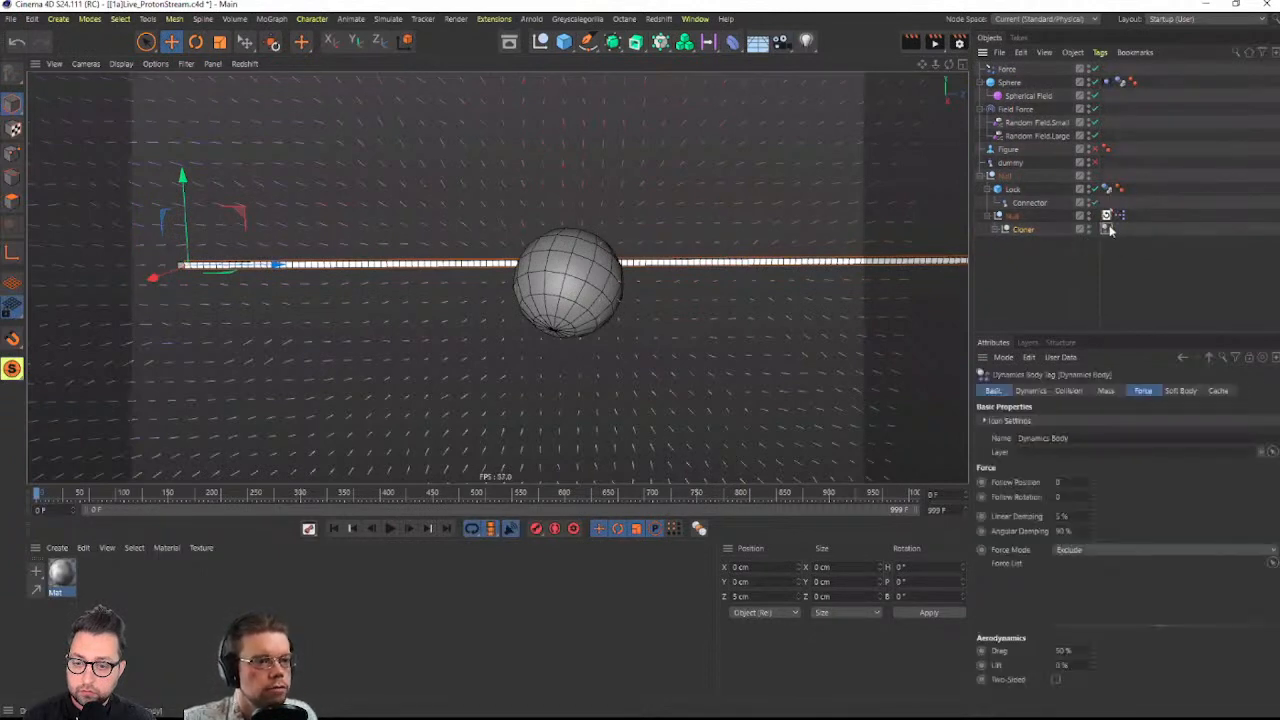
left_click(997, 230)
scroll(1030, 258, "down", 10)
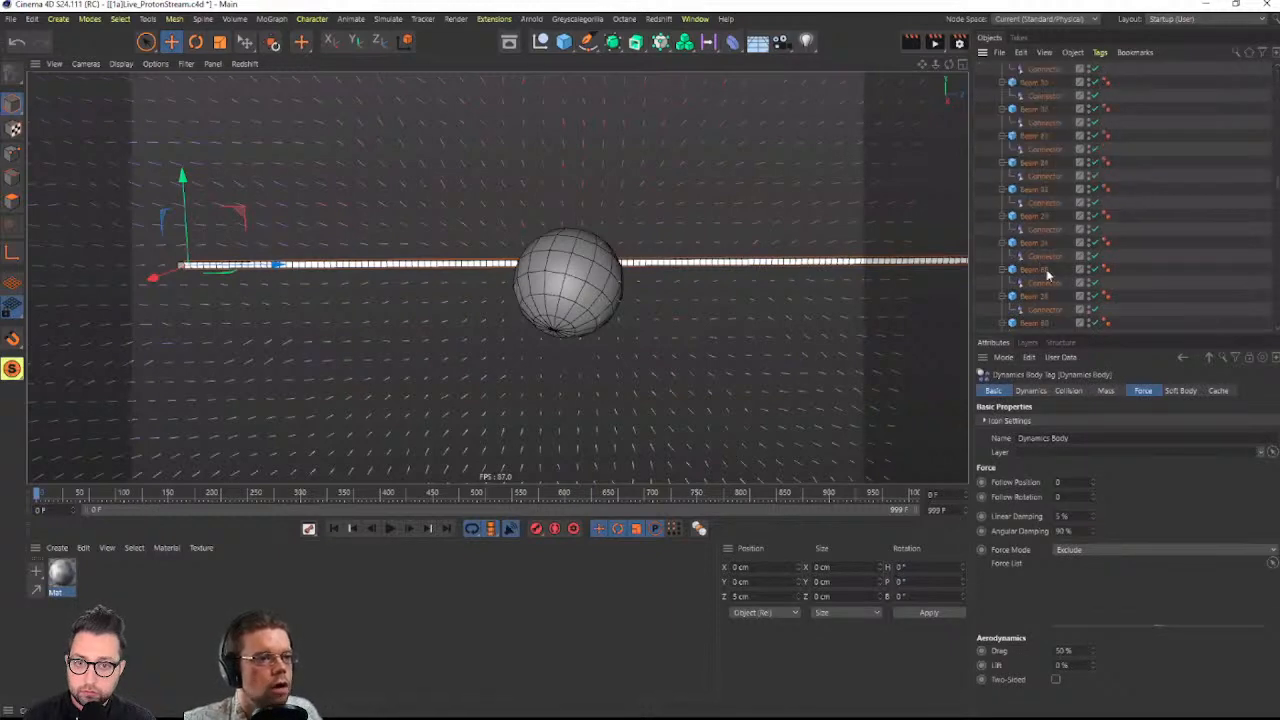
Disable the last Connector, under Beam 199, to free the beam's far end and play the simulation
scroll(1047, 273, "down", 2)
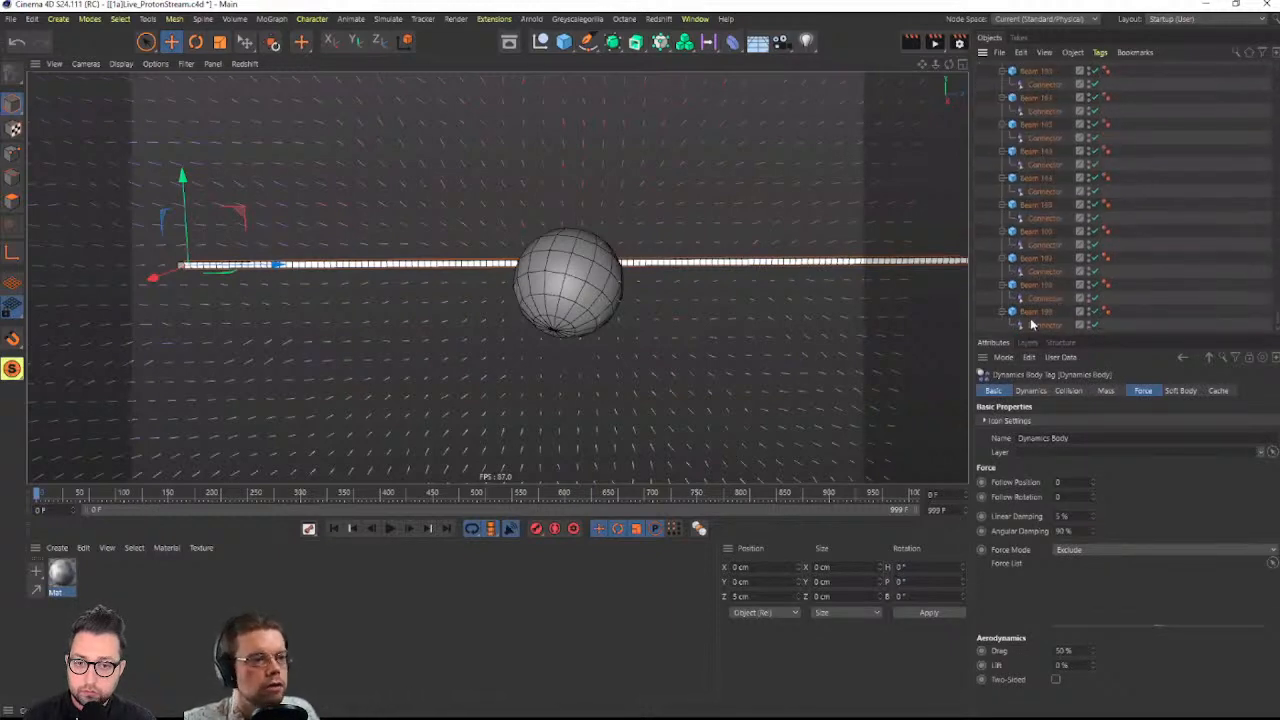
left_click(1043, 325)
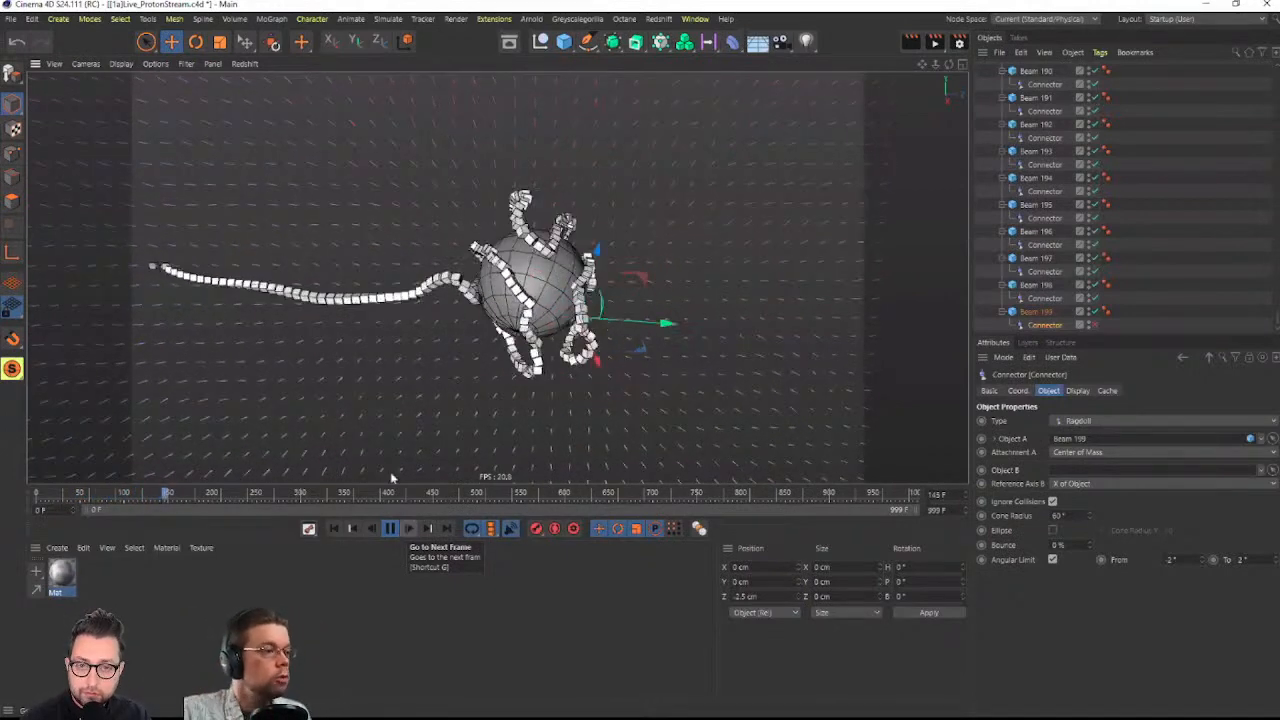
scroll(633, 276, "down", 5)
middle_click_drag(633, 276, 683, 314, "alt")
scroll(1060, 95, "up", 15)
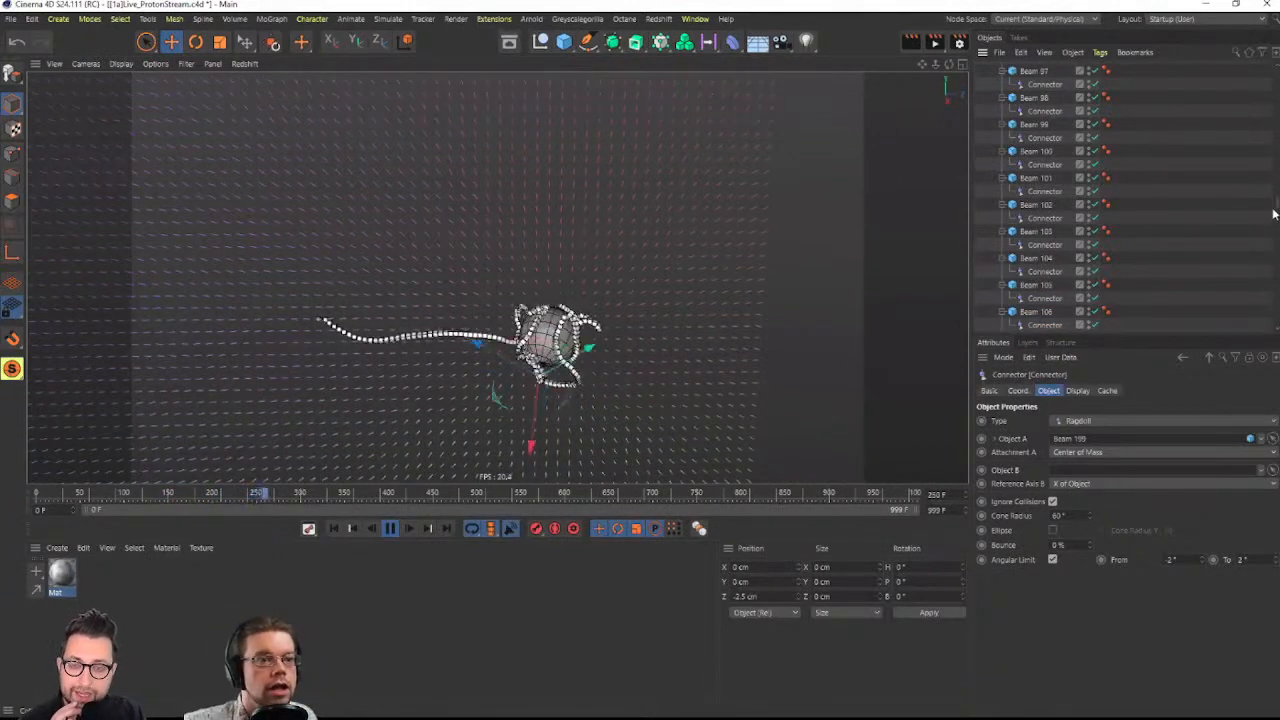
Increase the radius of the Sphere to 56.7 cm while the simulation plays
left_click_drag(1276, 202, 1276, 72)
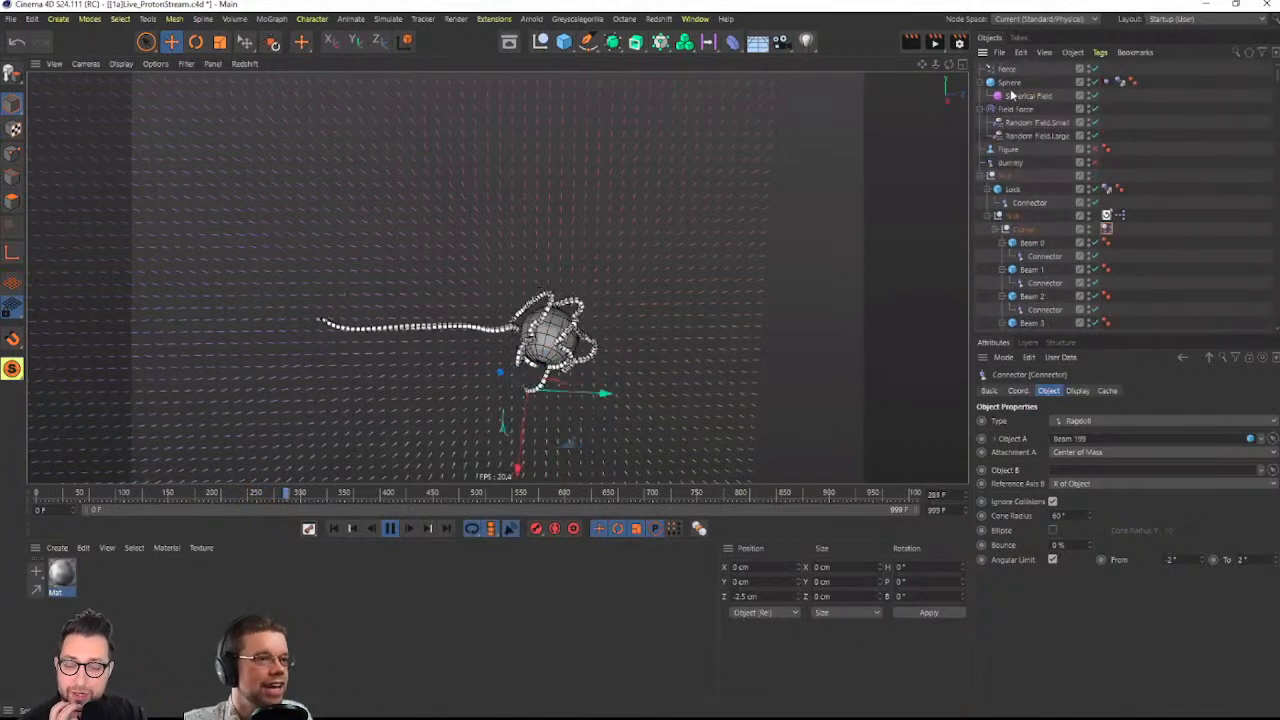
left_click(1027, 95)
left_click(1008, 82)
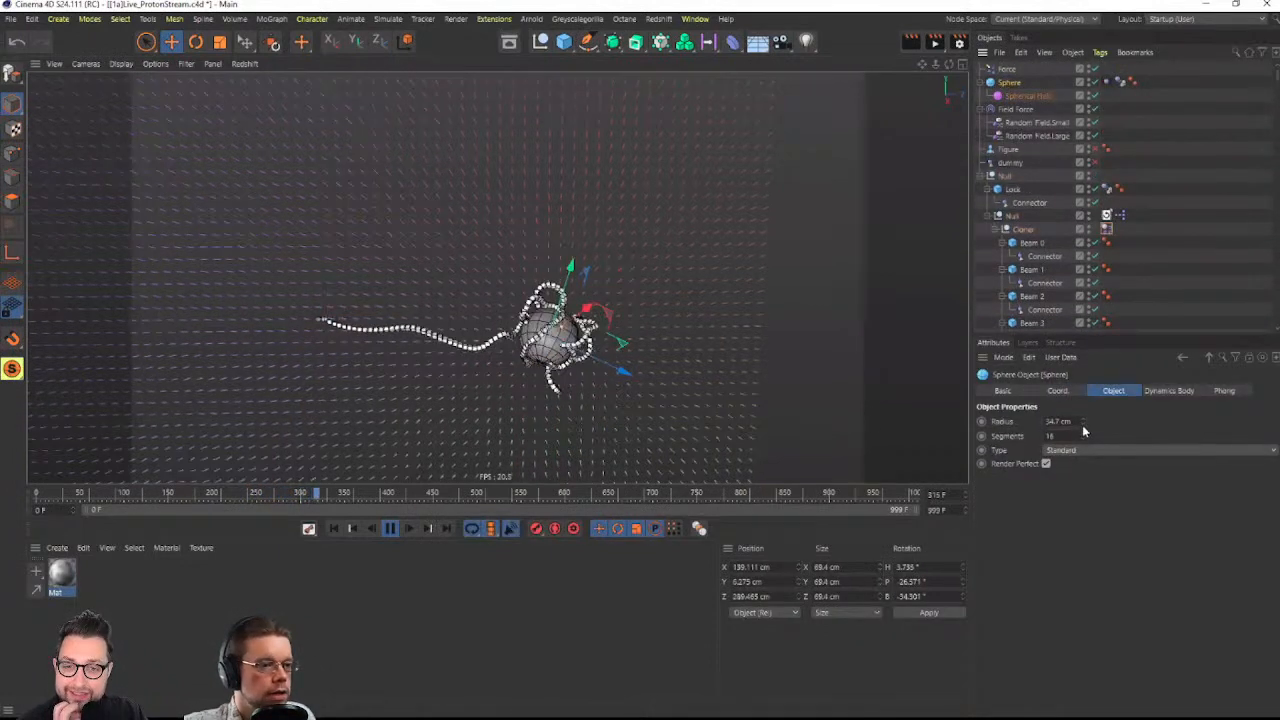
left_click_drag(1084, 423, 1084, 401)
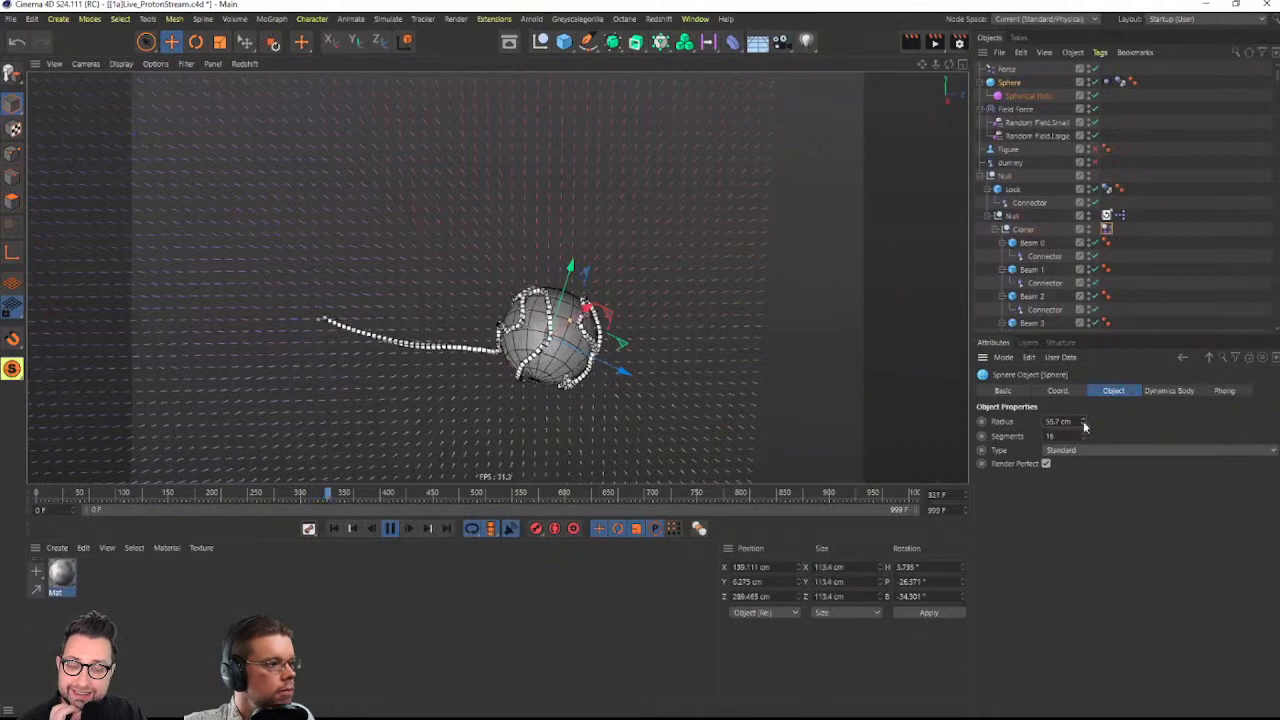
Examine how the freed beam wraps around the enlarged sphere from several angles, and stop playback
mouse_move(665, 346)
left_mouse_down("alt")
mouse_move(677, 328)
mouse_move(669, 340)
left_mouse_up("alt")
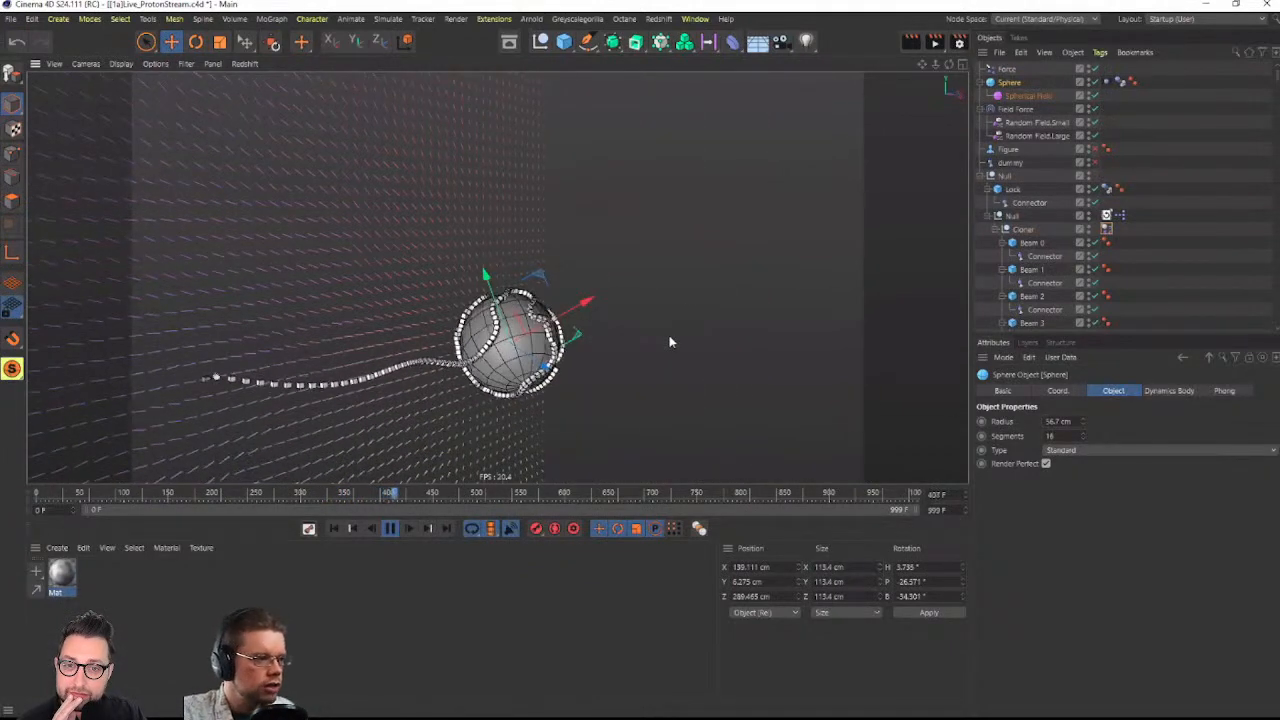
left_click_drag(478, 344, 429, 340, "alt")
right_click_drag(429, 340, 561, 298, "alt")
mouse_move(594, 319)
left_mouse_down("alt")
mouse_move(662, 330)
mouse_move(600, 340)
left_mouse_up("alt")
right_click_drag(600, 340, 560, 352, "alt")
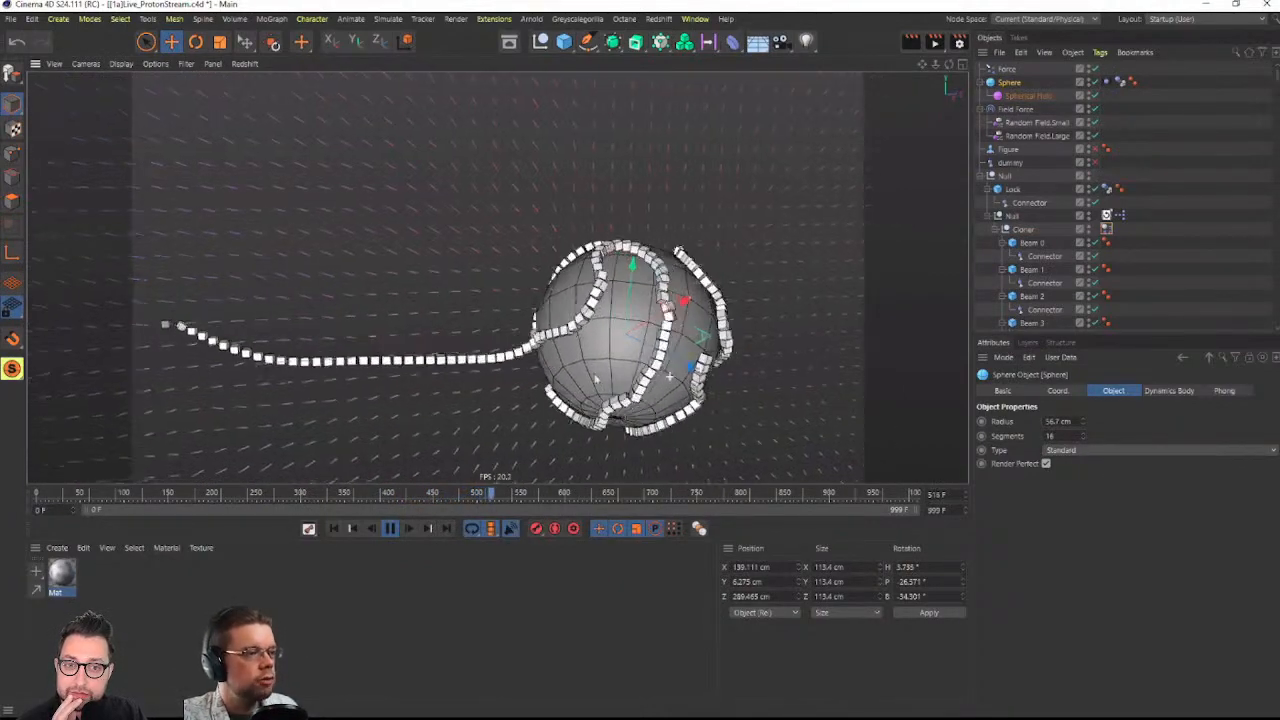
left_click_drag(670, 376, 543, 384, "alt")
left_click(391, 529)
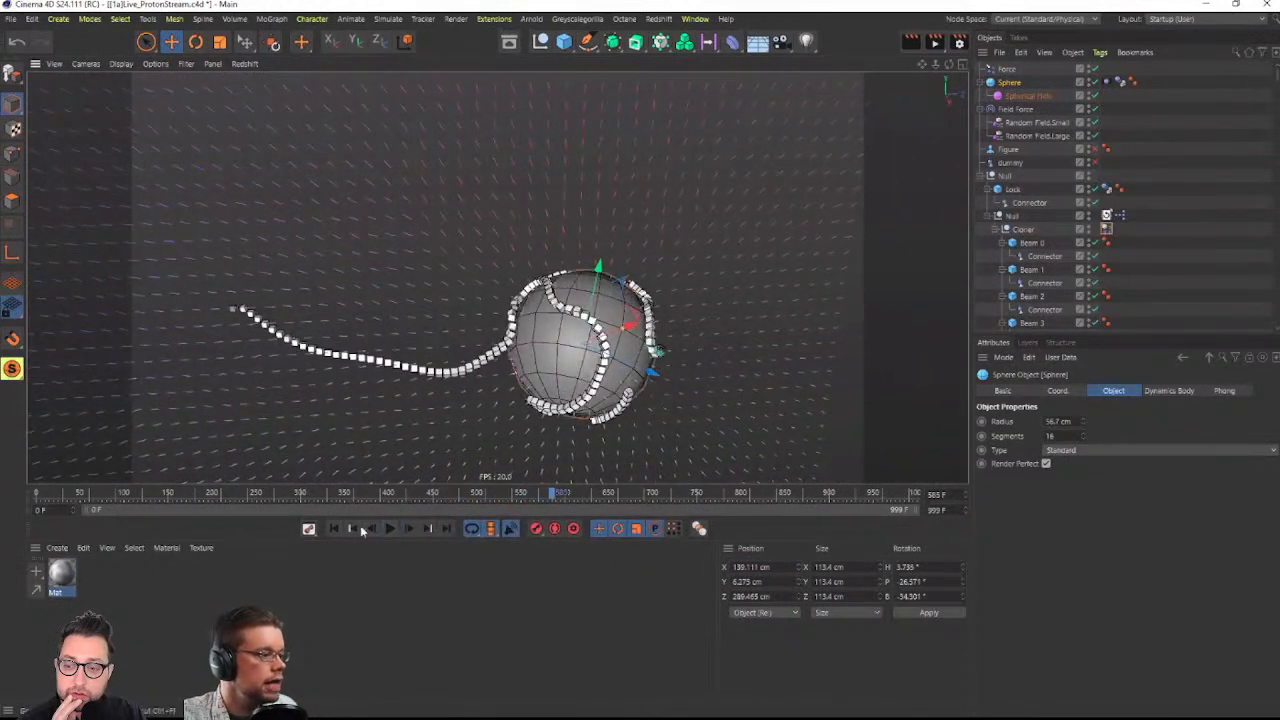
Rewind, copy the Cloner's tuned Dynamics Body tag to Lock's Connector, and restore the original Cloner from the Null's Recall tag
left_click(1107, 214)
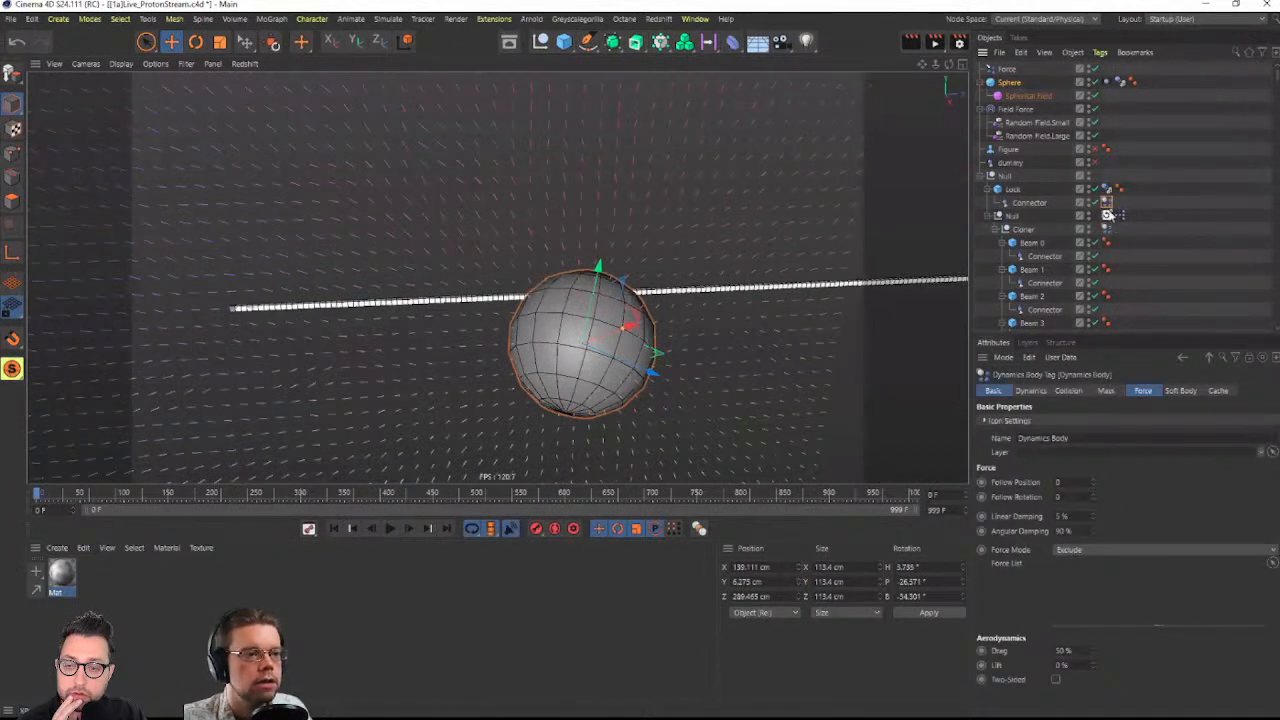
left_click(1107, 215)
left_click(1024, 230)
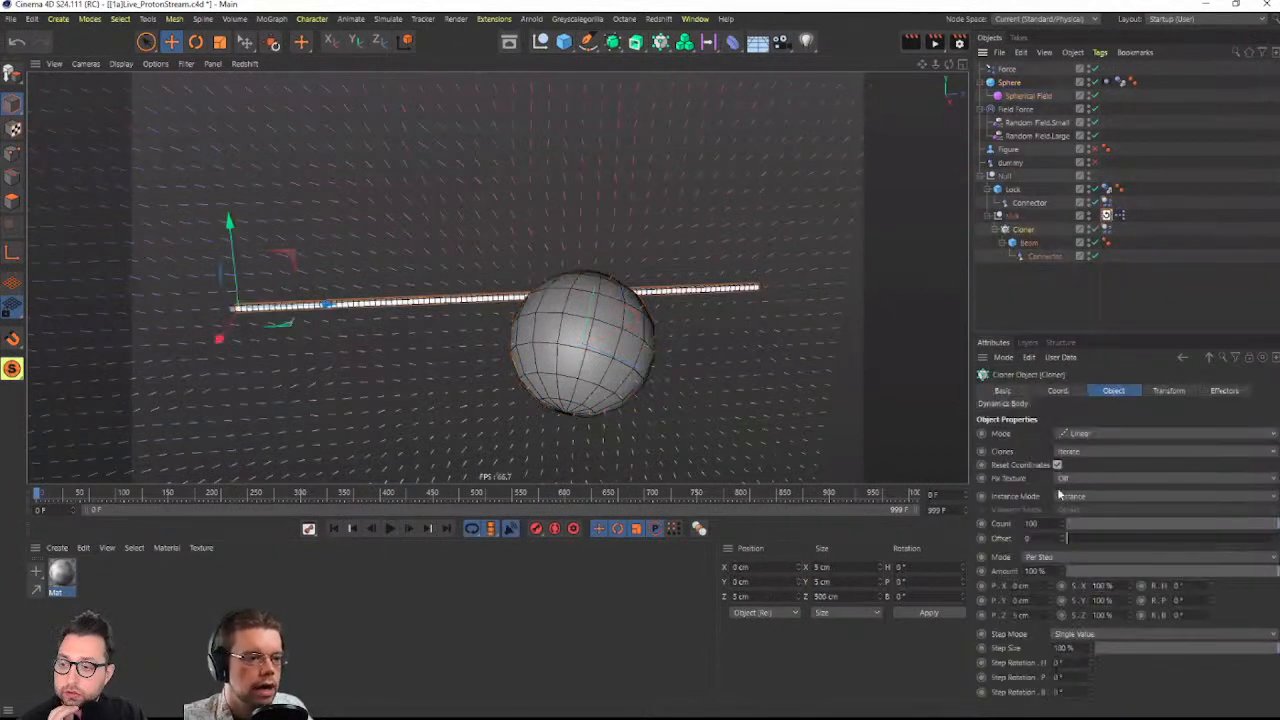
Thicken the Cloner's Beam cube by setting its X and Y sizes to 10 cm
left_click(1028, 246)
left_click_drag(389, 343, 396, 303, "alt")
scroll(396, 303, "up", 5)
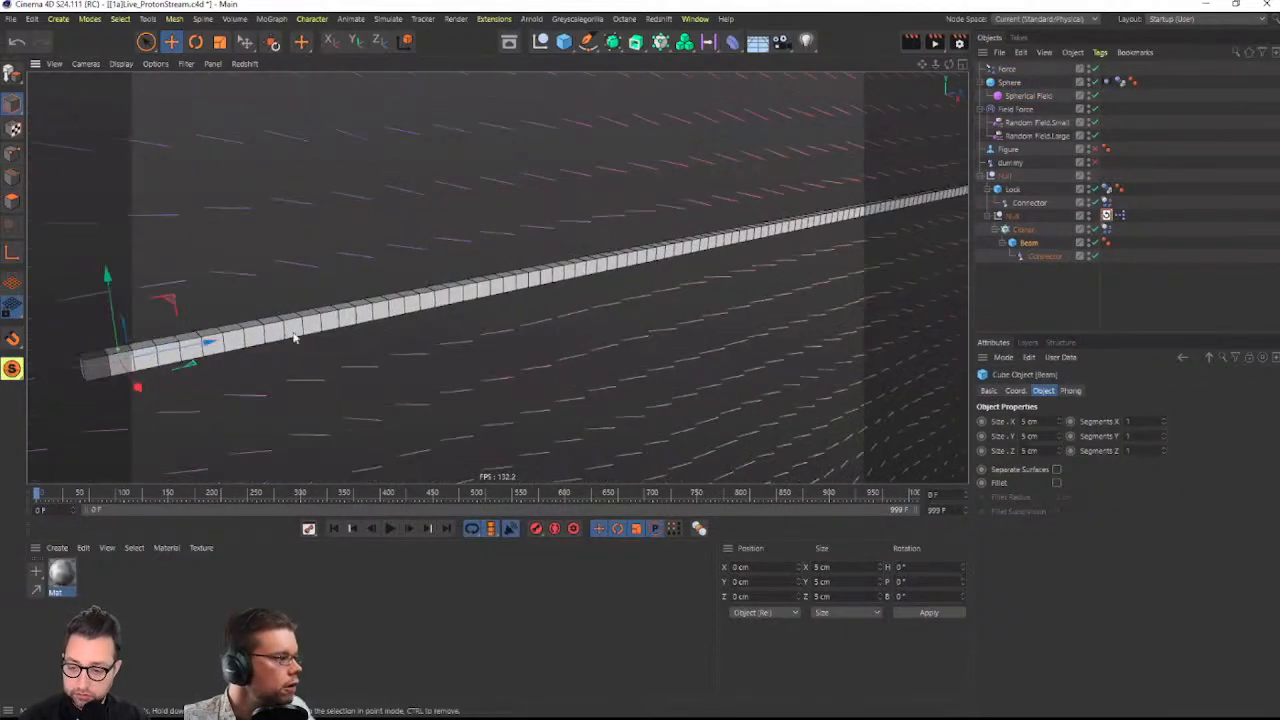
scroll(293, 337, "up", 4)
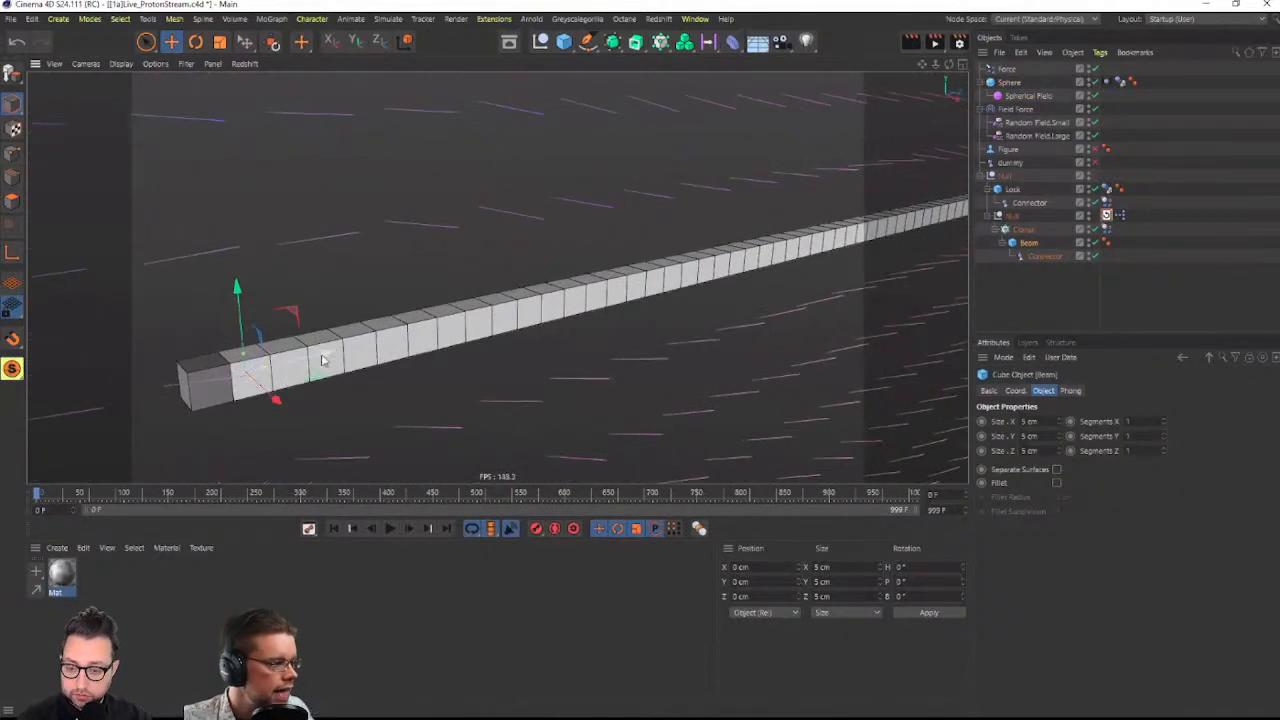
double_click(1028, 421)
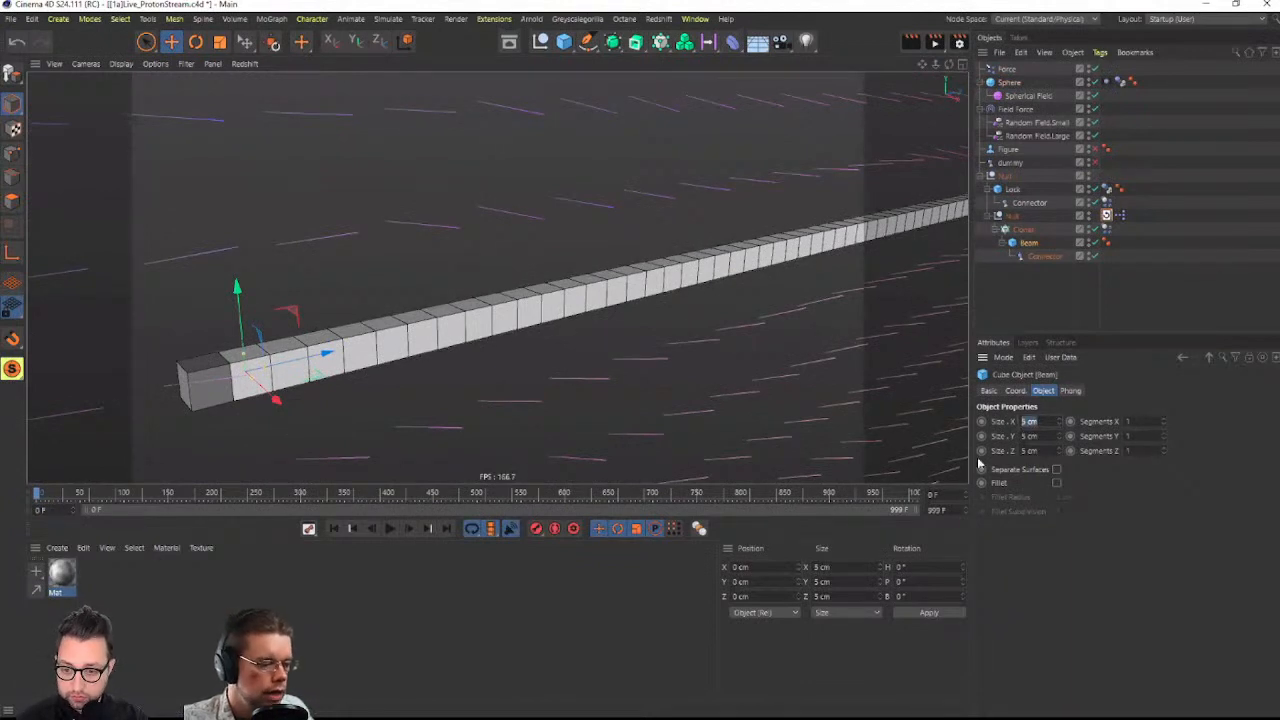
type("10")
key("Return")
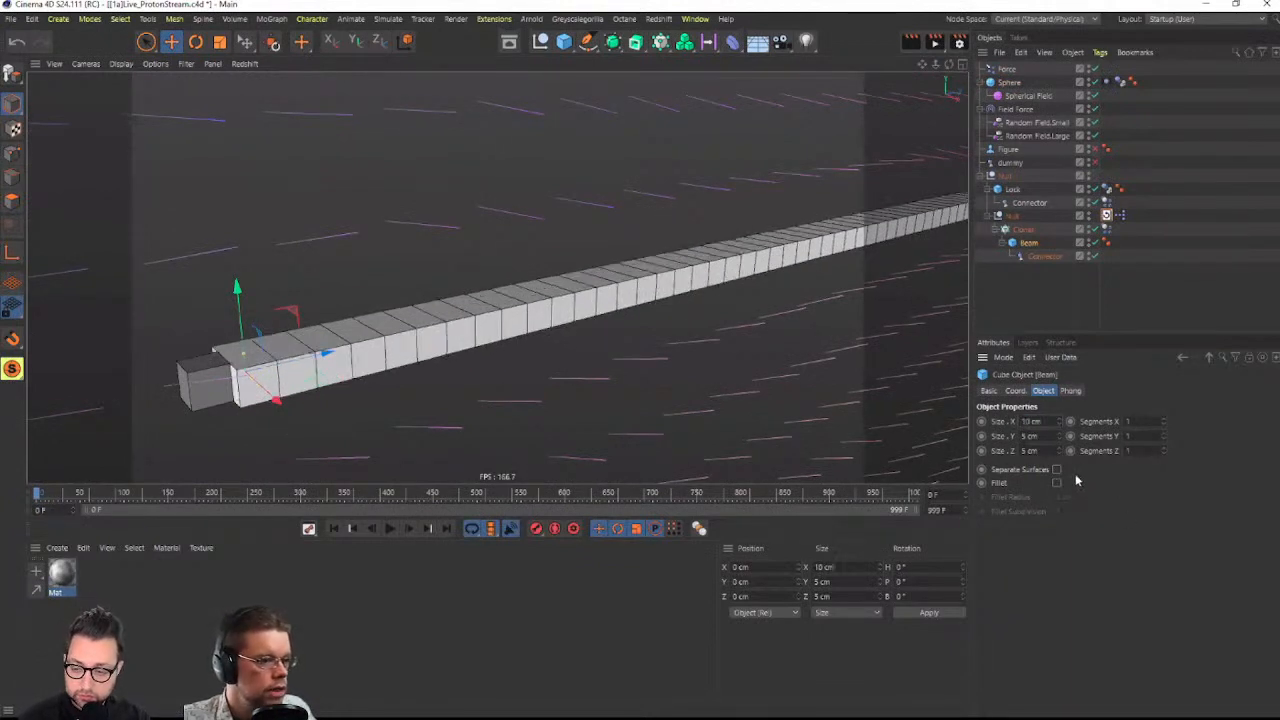
type("0")
key("Return")
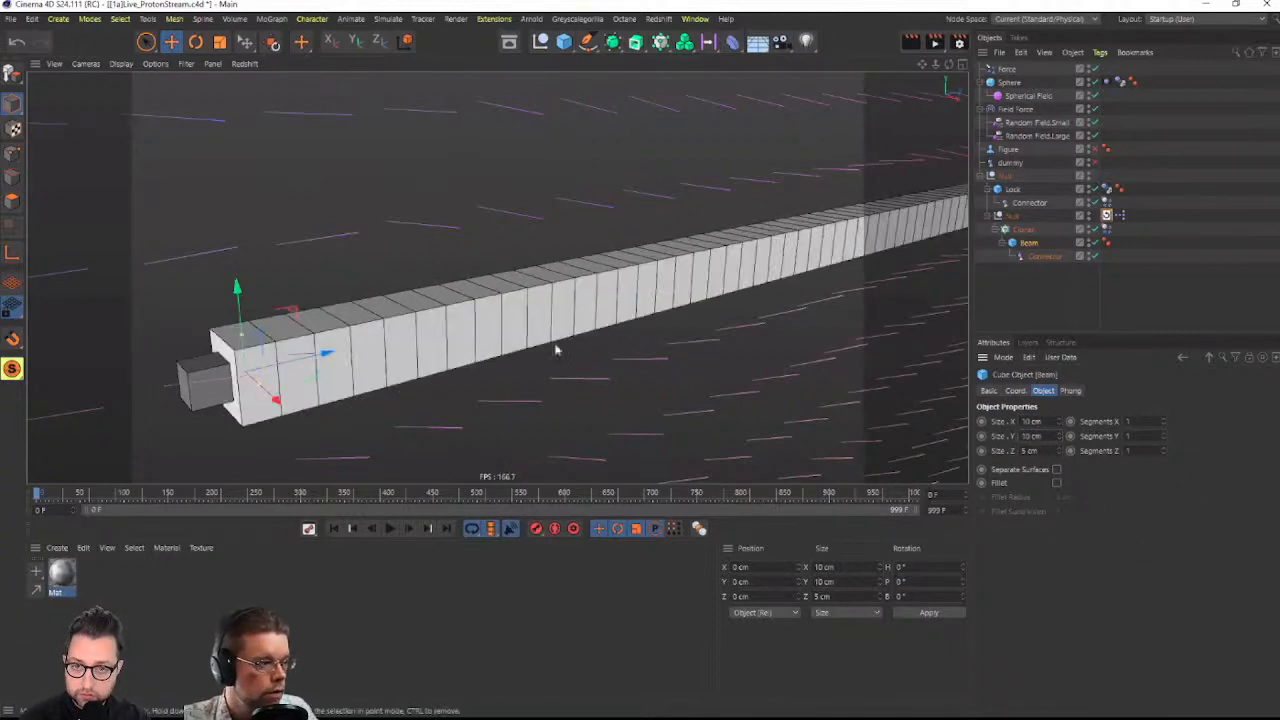
Make the Cloner editable and replace its Dynamics Body tag with the tuned one stored on Lock's Connector
left_click_drag(315, 335, 430, 377, "alt")
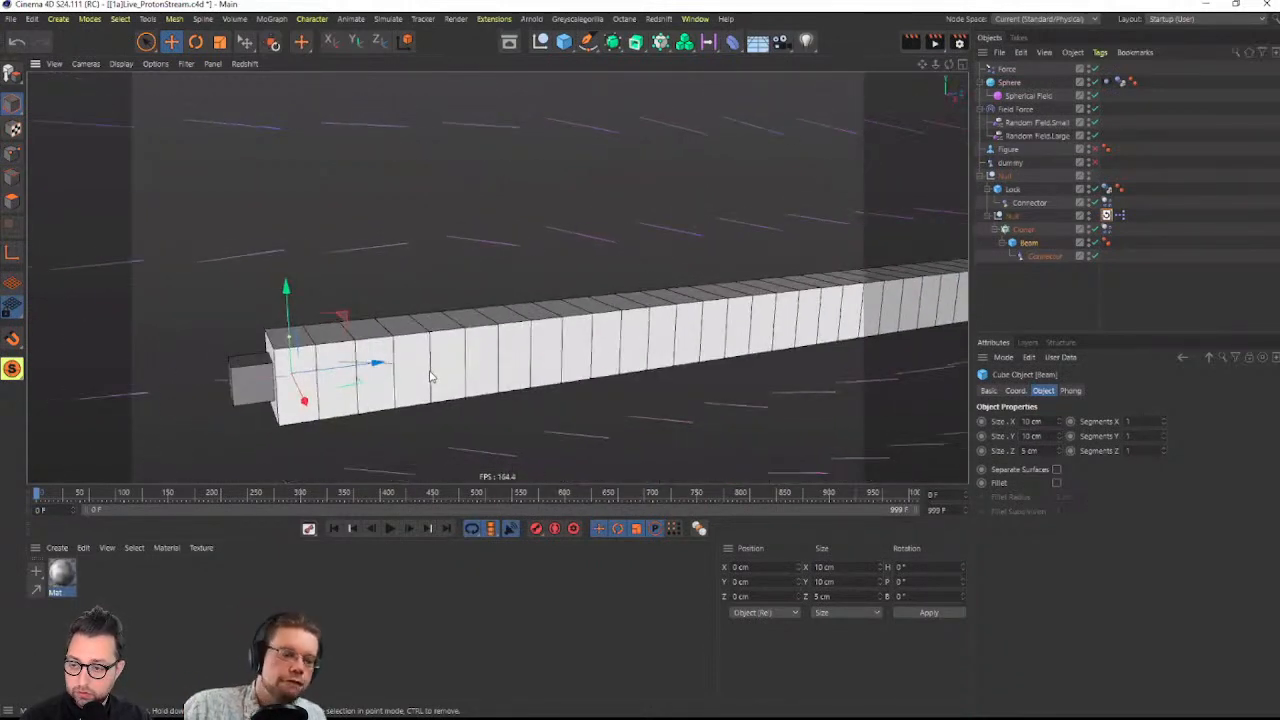
scroll(697, 291, "down", 5)
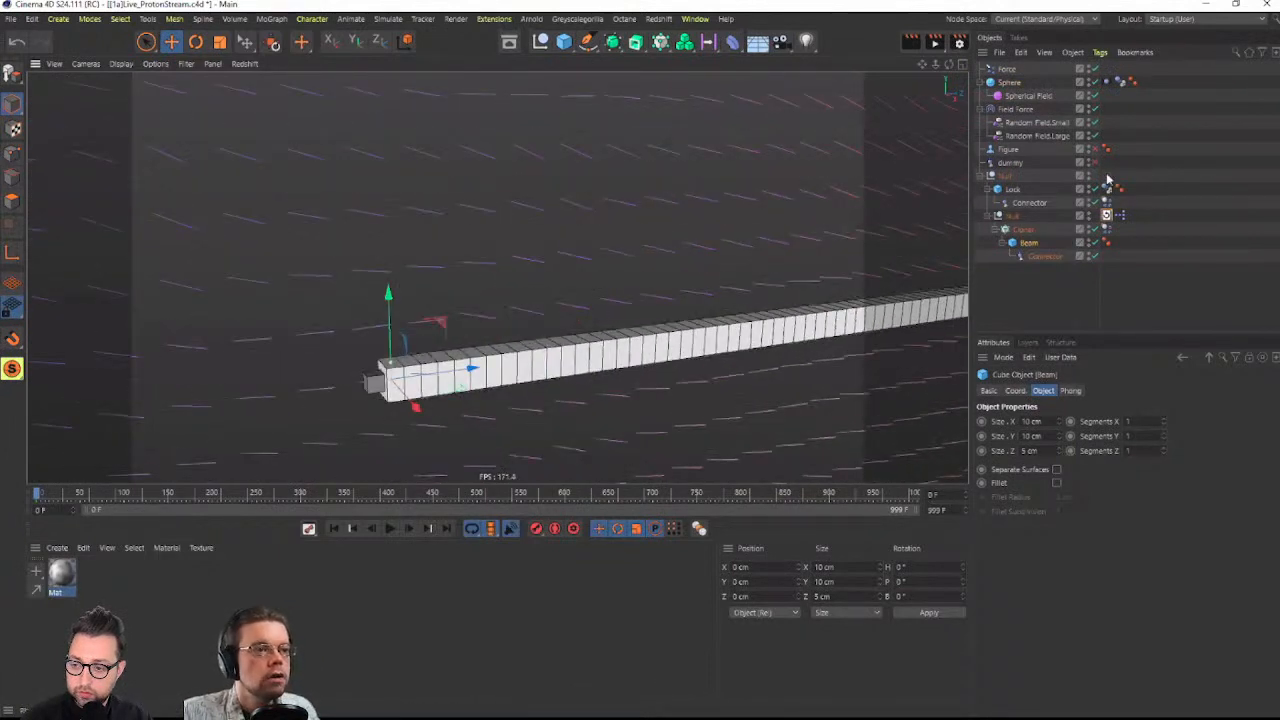
left_click(1020, 230)
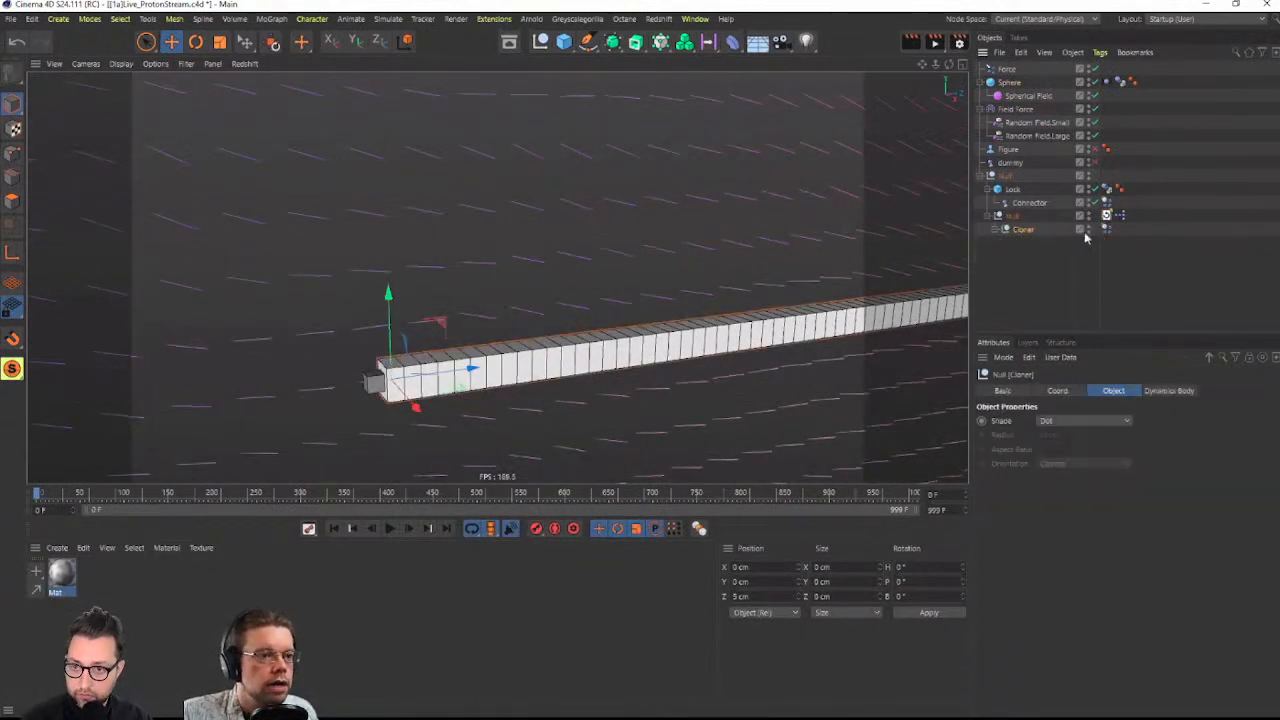
left_click(1107, 214)
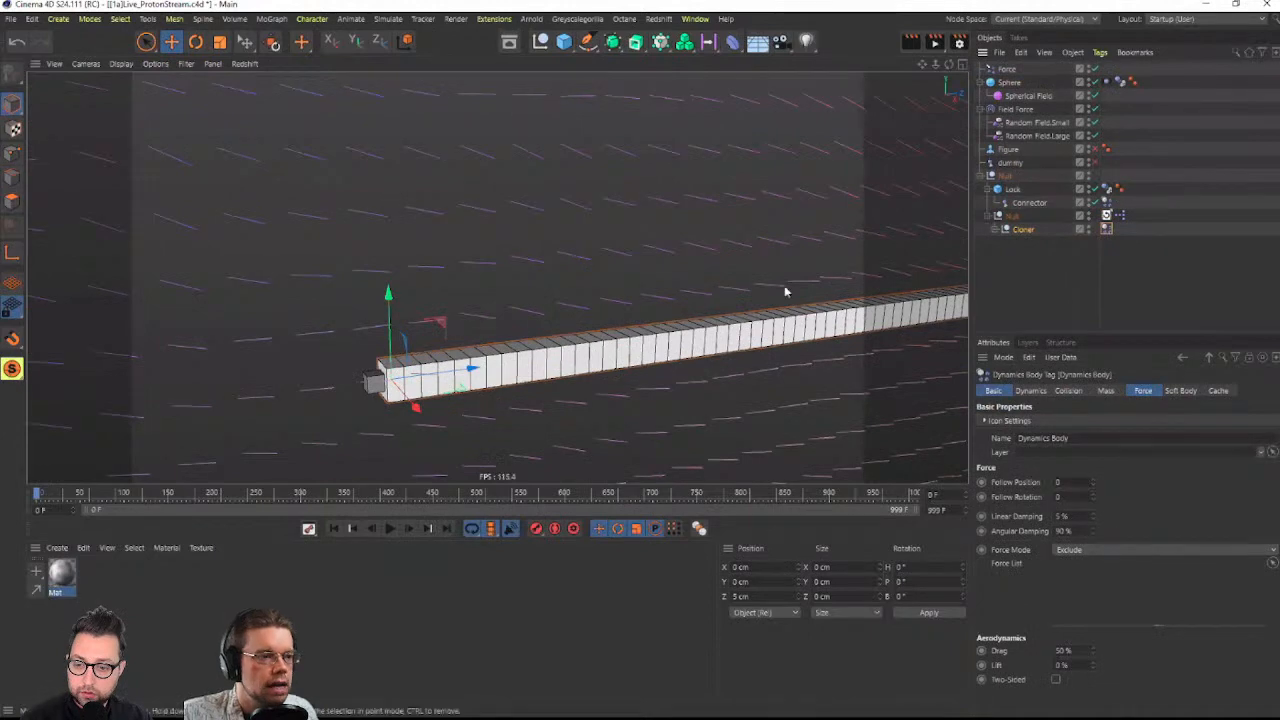
Play the simulation with the thicker beam and disable the last Connector, under Beam 199, to release the far end
scroll(677, 311, "down", 3)
scroll(710, 316, "up", 2)
middle_click_drag(710, 316, 300, 328, "alt")
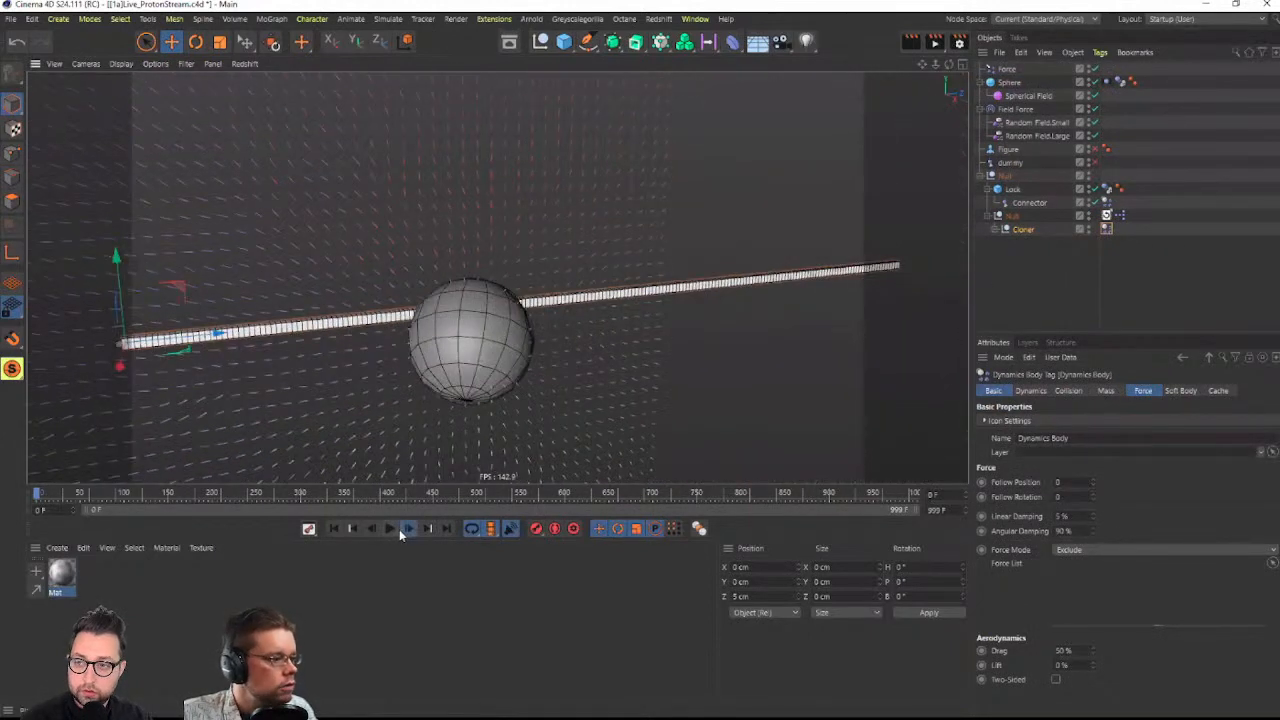
left_click(400, 532)
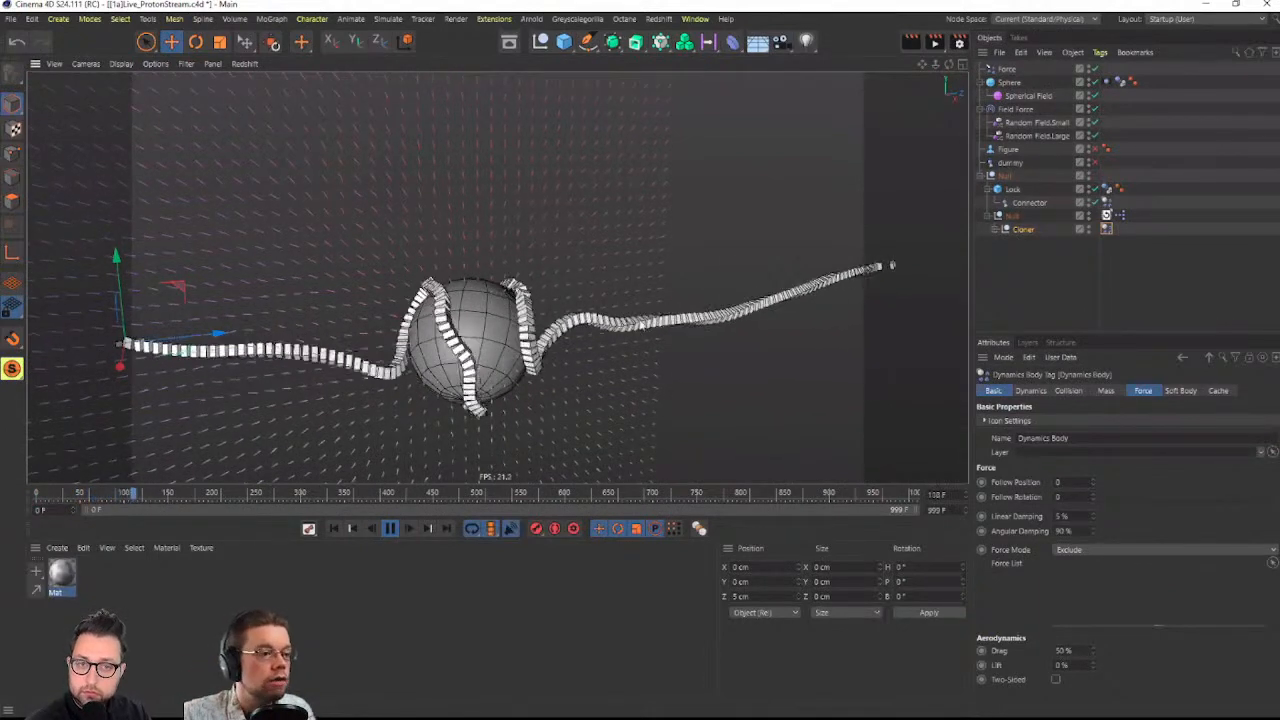
left_click(995, 230)
scroll(1008, 281, "down", 15)
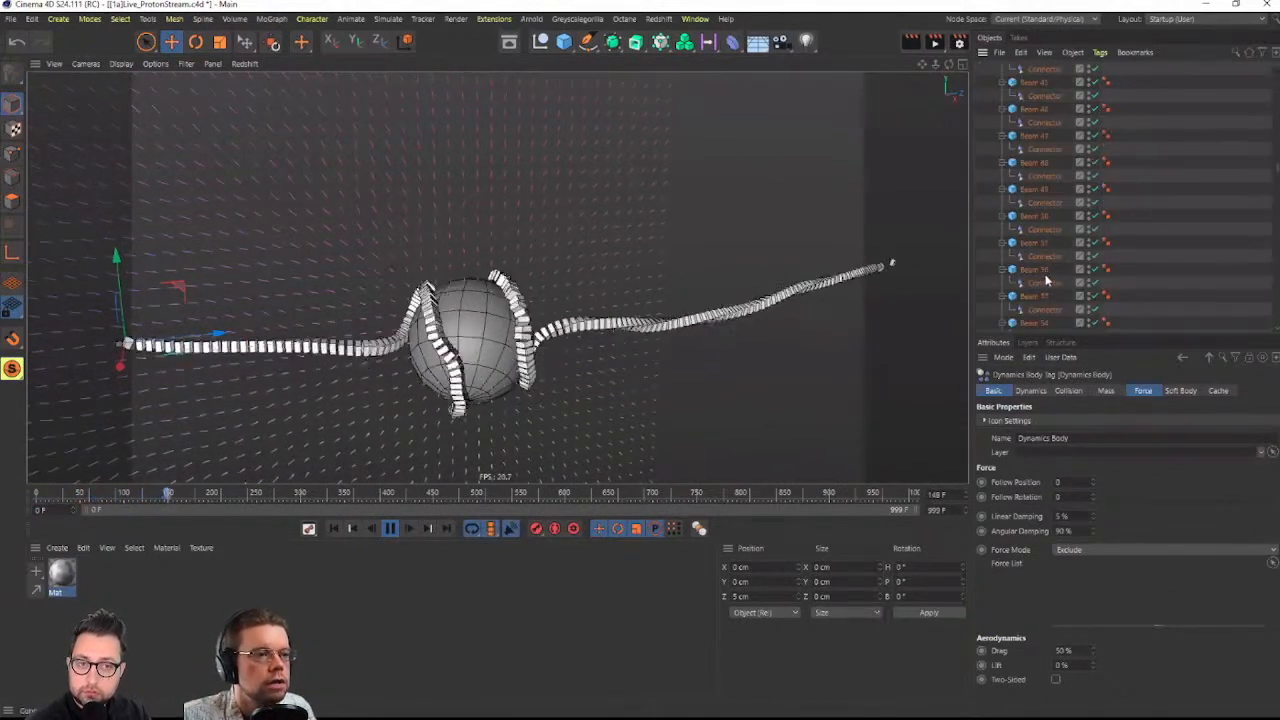
scroll(1046, 282, "down", 15)
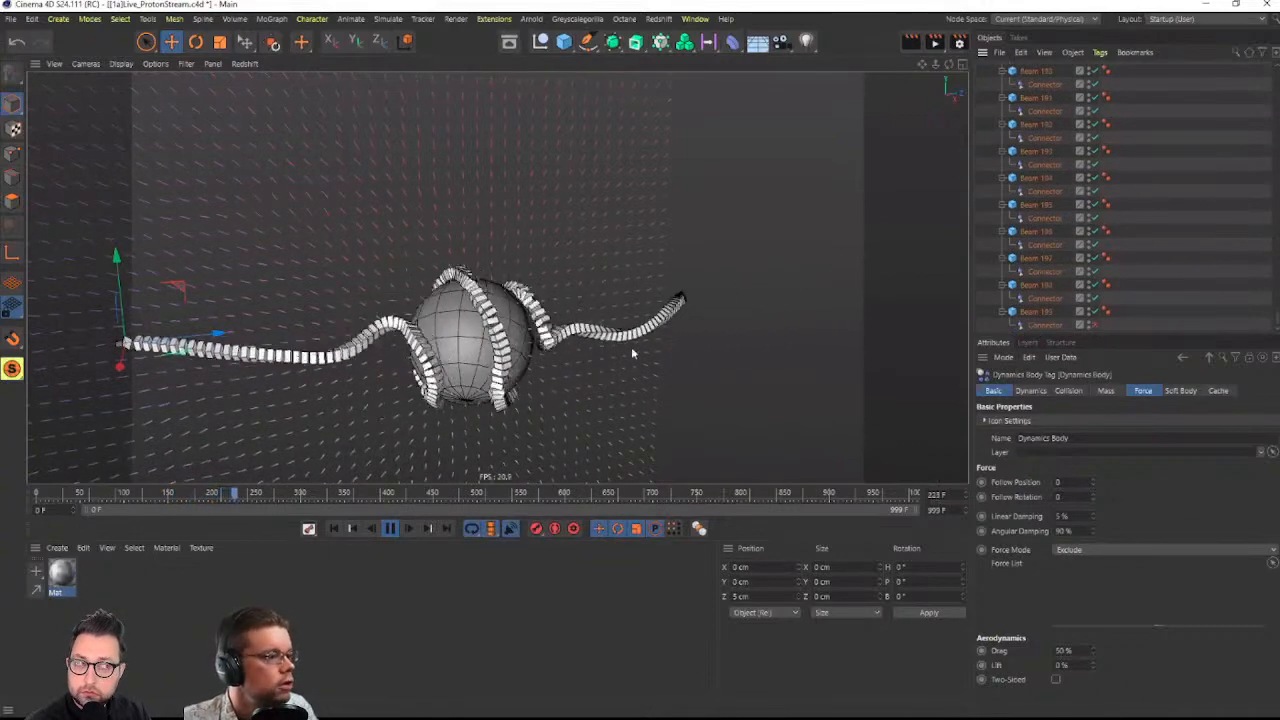
Examine how the thicker beam wraps around the sphere, and rewind the simulation to frame 0
mouse_move(505, 338)
left_mouse_down("alt")
mouse_move(494, 350)
mouse_move(496, 319)
mouse_move(533, 321)
left_mouse_up("alt")
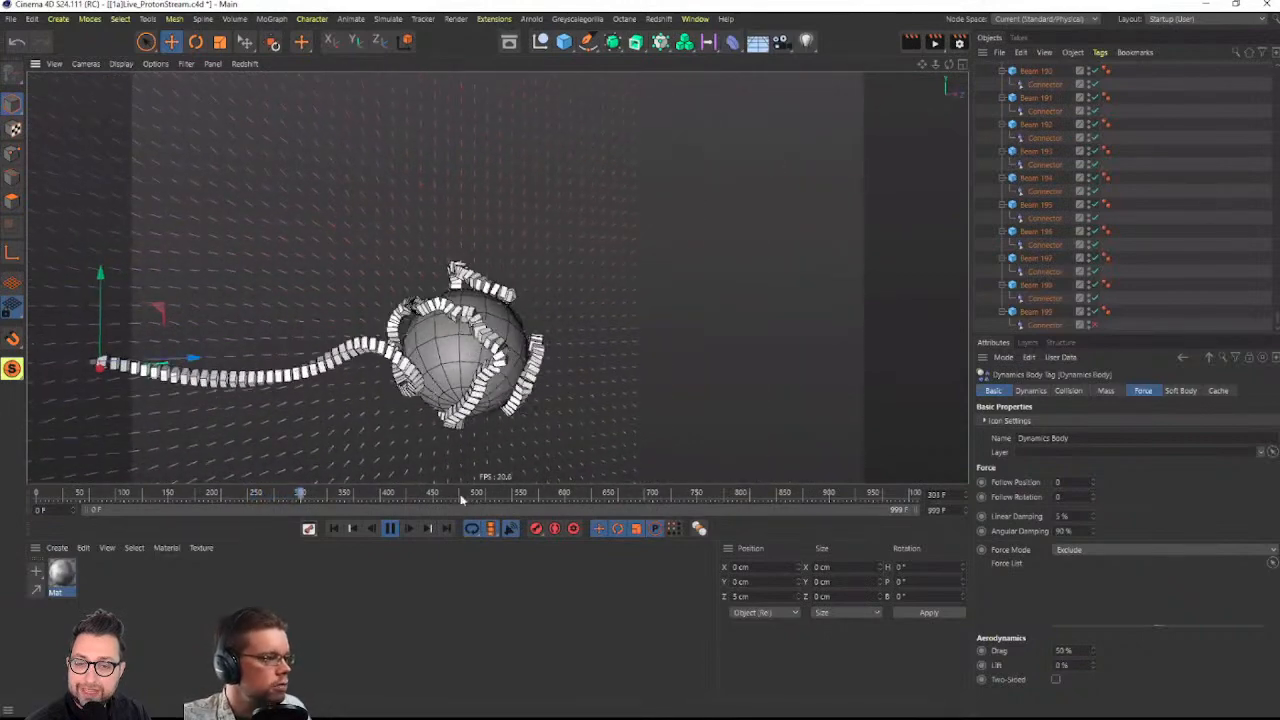
mouse_move(474, 384)
left_mouse_down("alt")
mouse_move(413, 388)
mouse_move(468, 392)
left_mouse_up("alt")
left_click(388, 528)
left_click(332, 529)
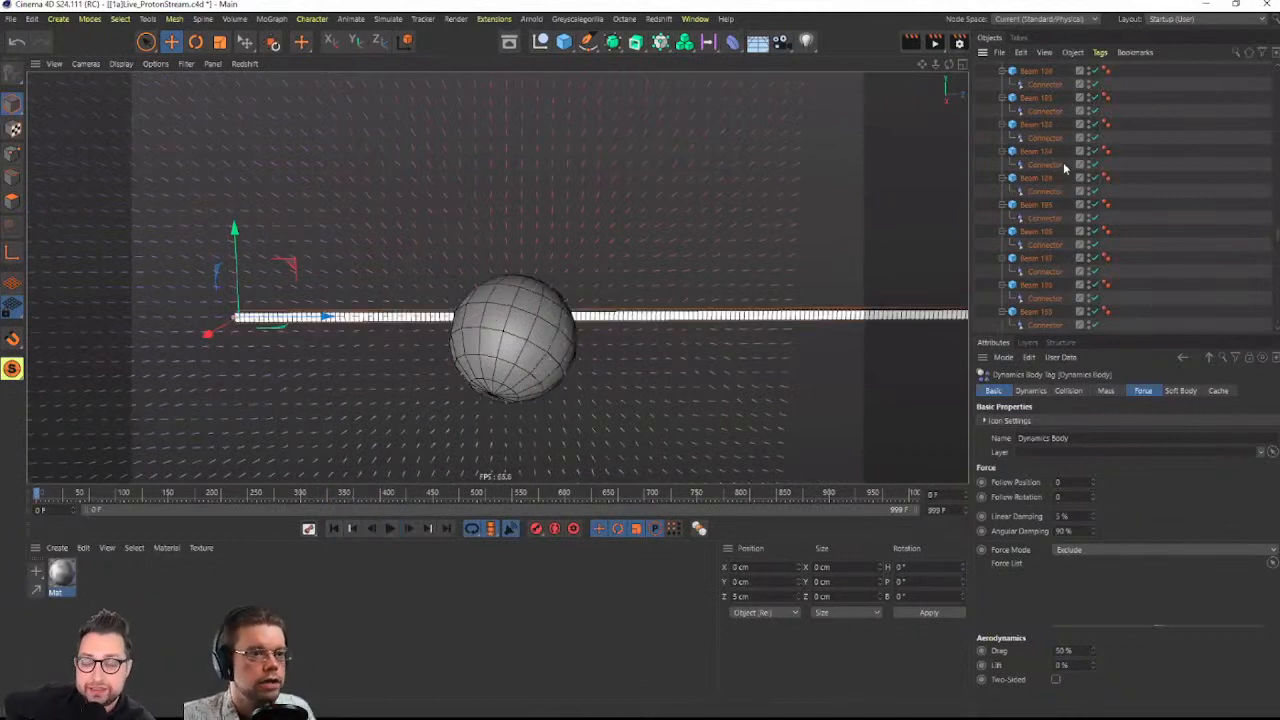
scroll(1063, 162, "up", 20)
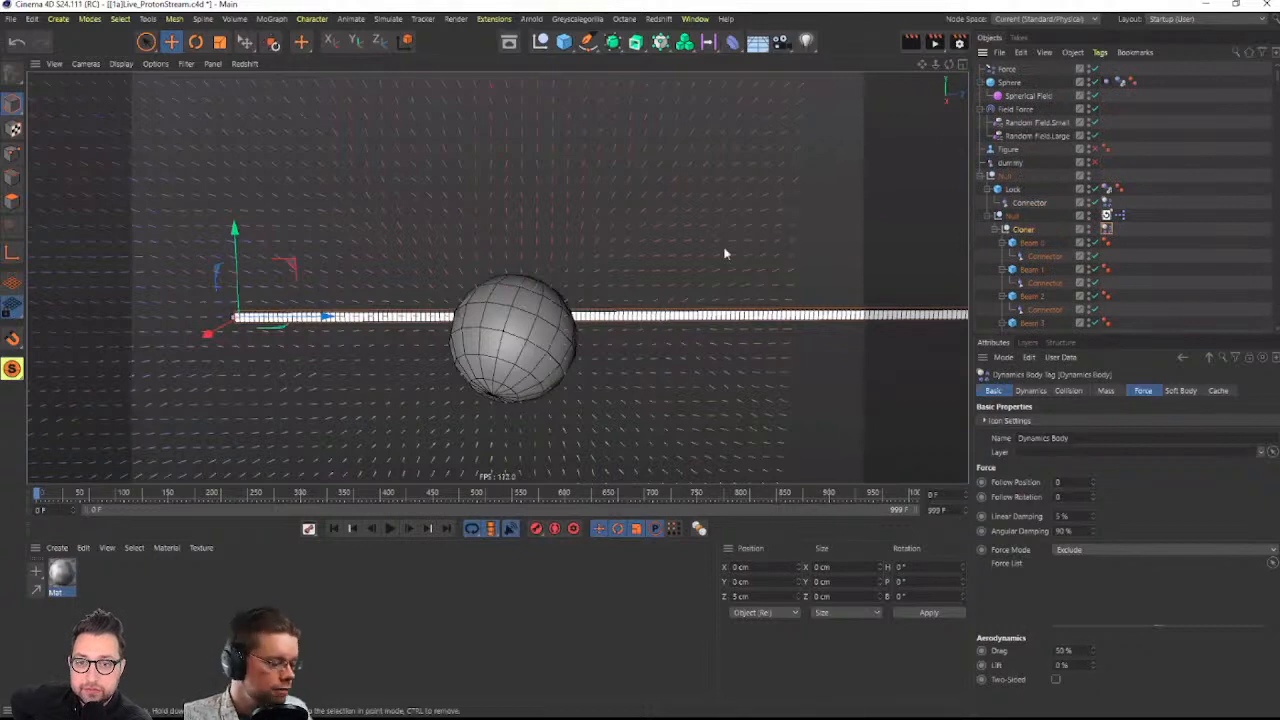
left_click_drag(545, 319, 566, 327, "alt")
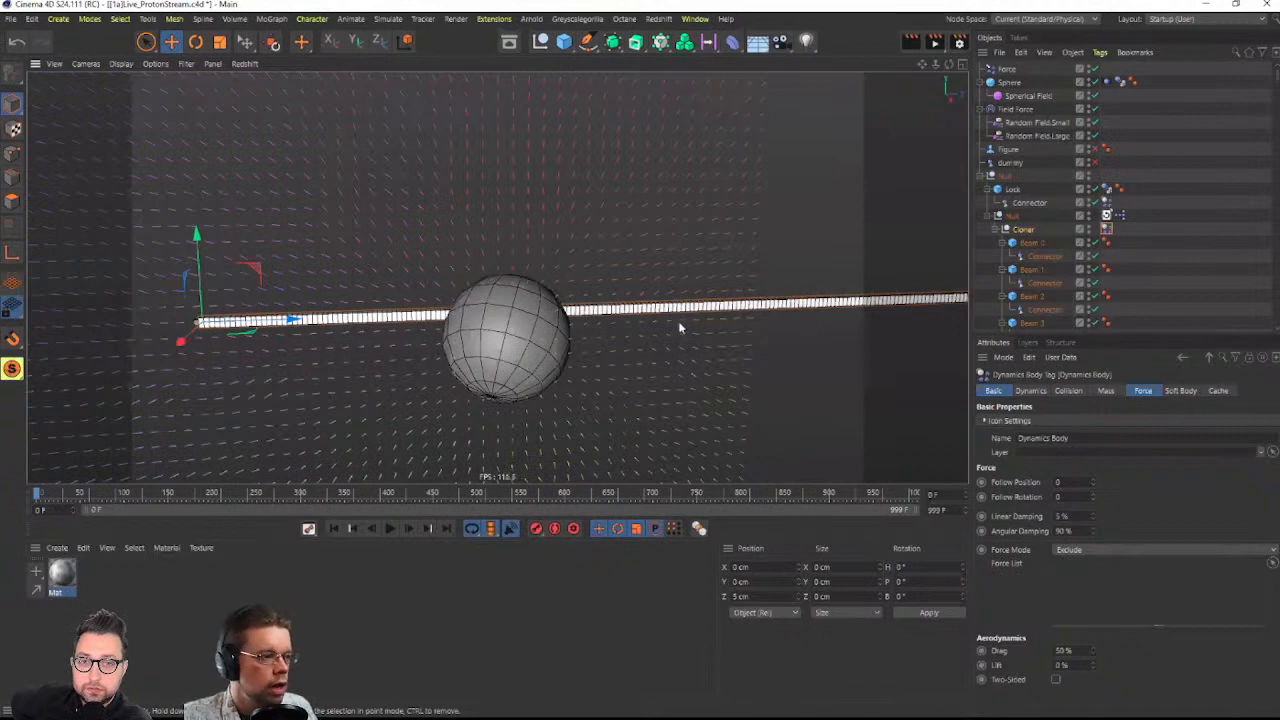
left_click_drag(577, 320, 532, 316, "alt")
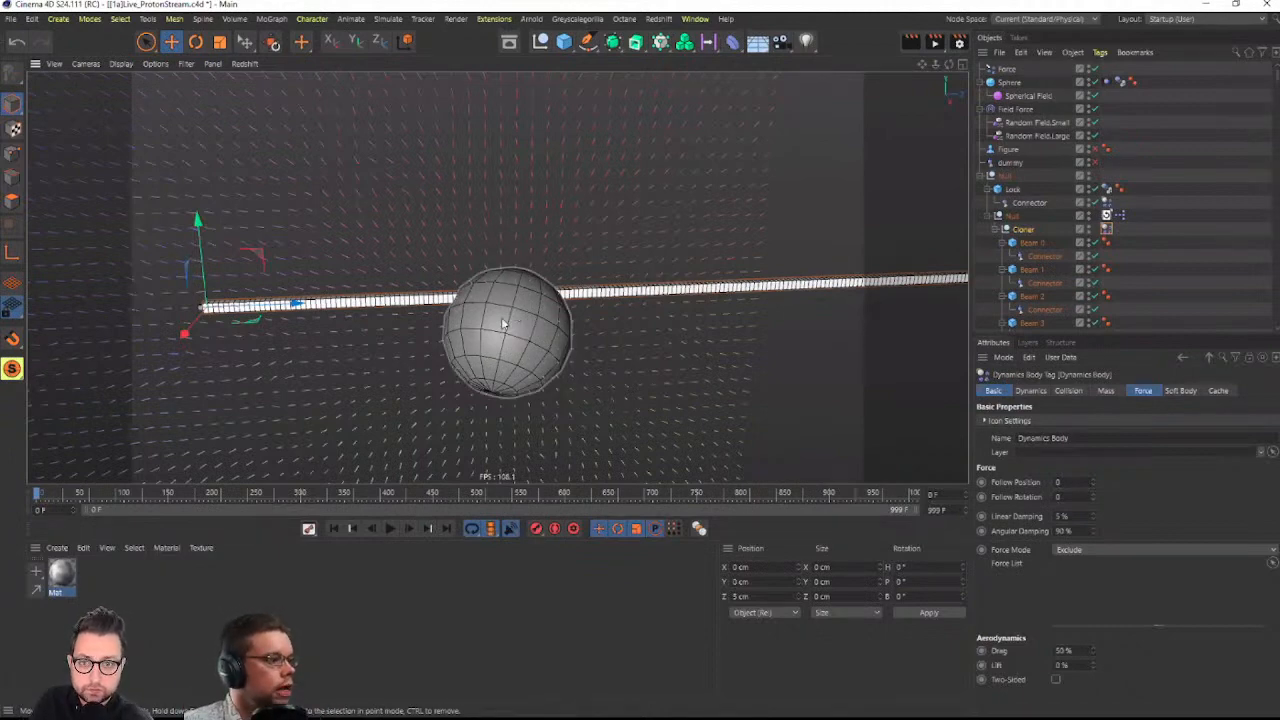
left_click_drag(531, 316, 574, 331, "alt")
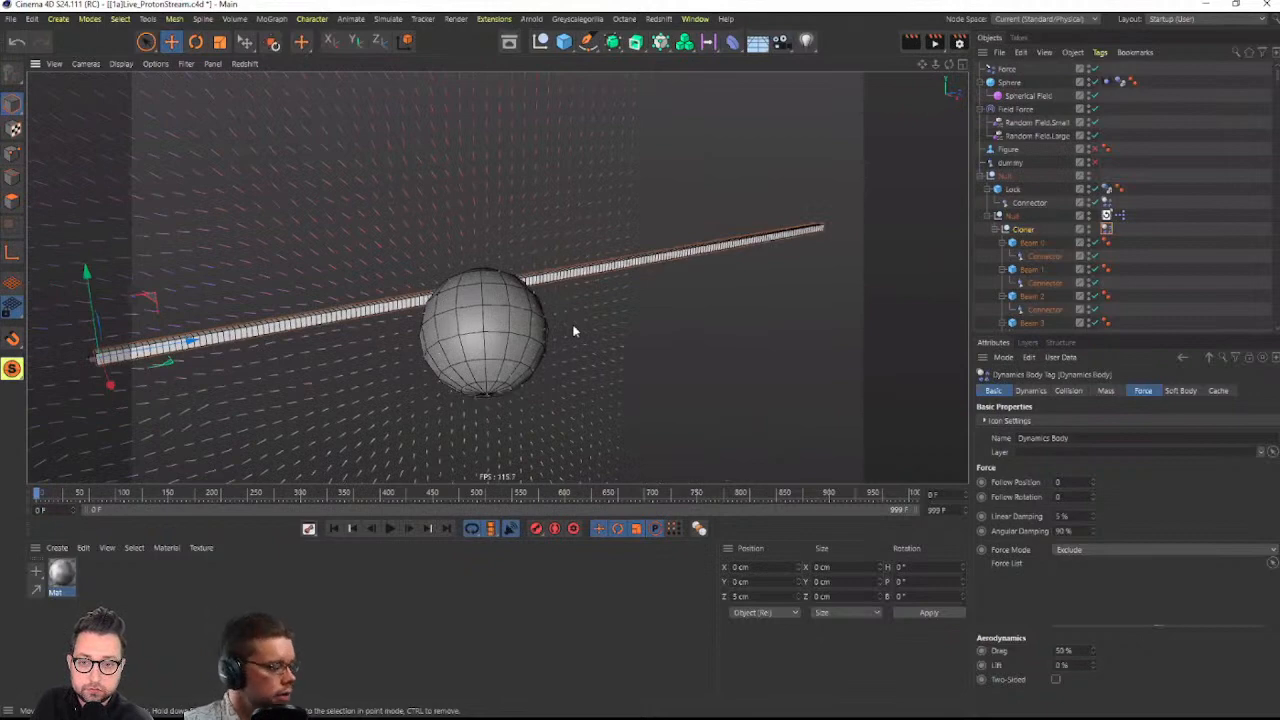
Reset the sphere's transforms and move it above the middle of the beam, to about Y 139 cm
mouse_move(481, 341)
left_mouse_down("alt")
mouse_move(471, 318)
mouse_move(520, 337)
mouse_move(485, 345)
left_mouse_up("alt")
left_click(451, 344)
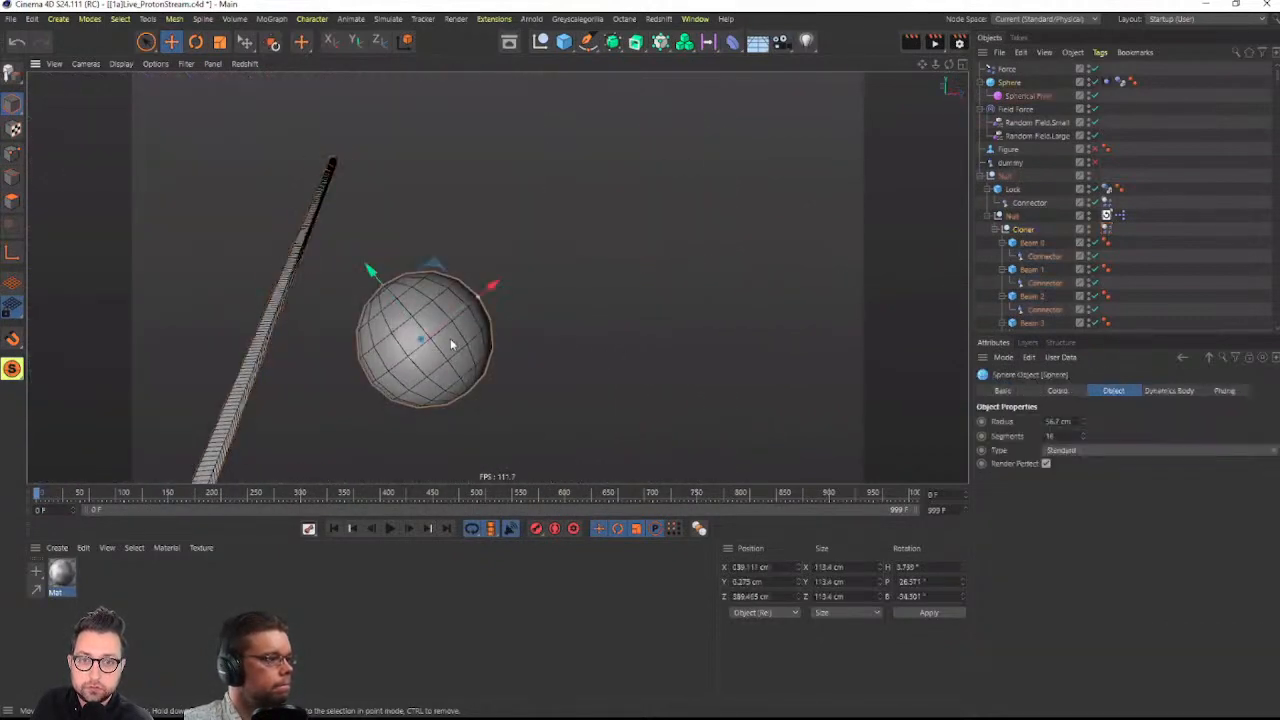
left_click(274, 46)
left_click_drag(291, 251, 610, 130, "alt")
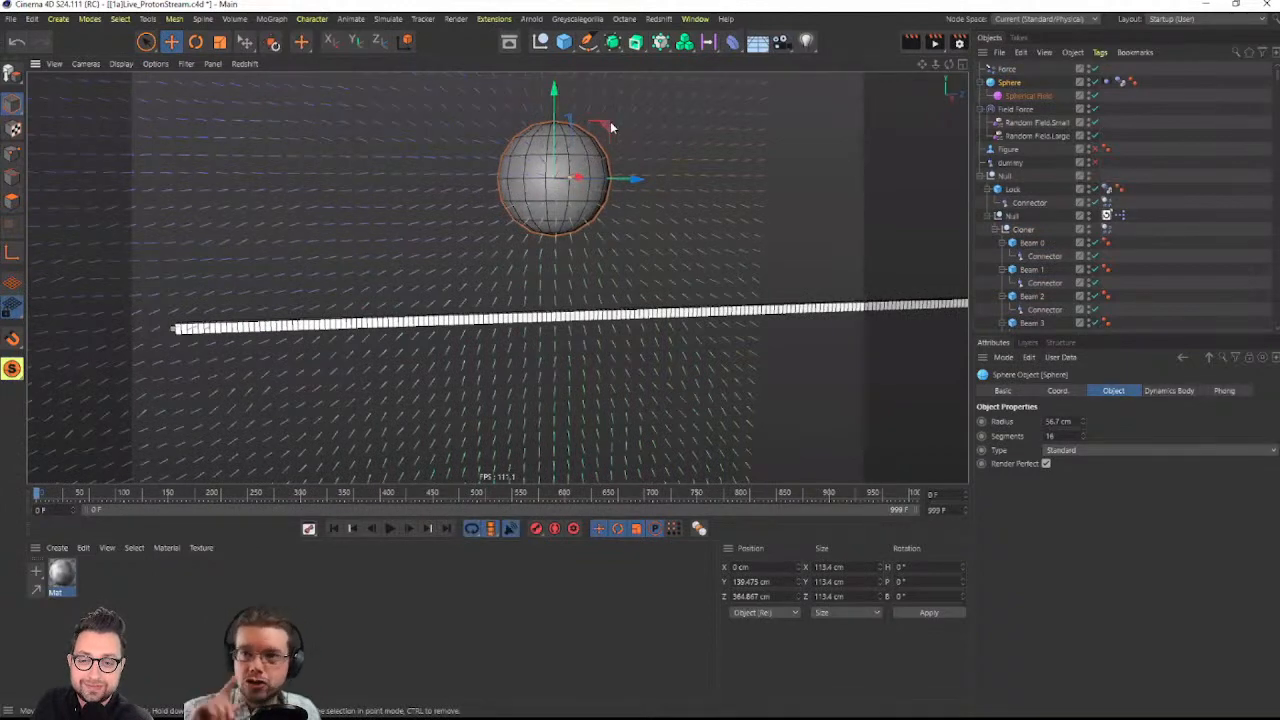
Add a MoGraph Tracer linked to the sphere
left_click_drag(588, 155, 529, 211, "alt")
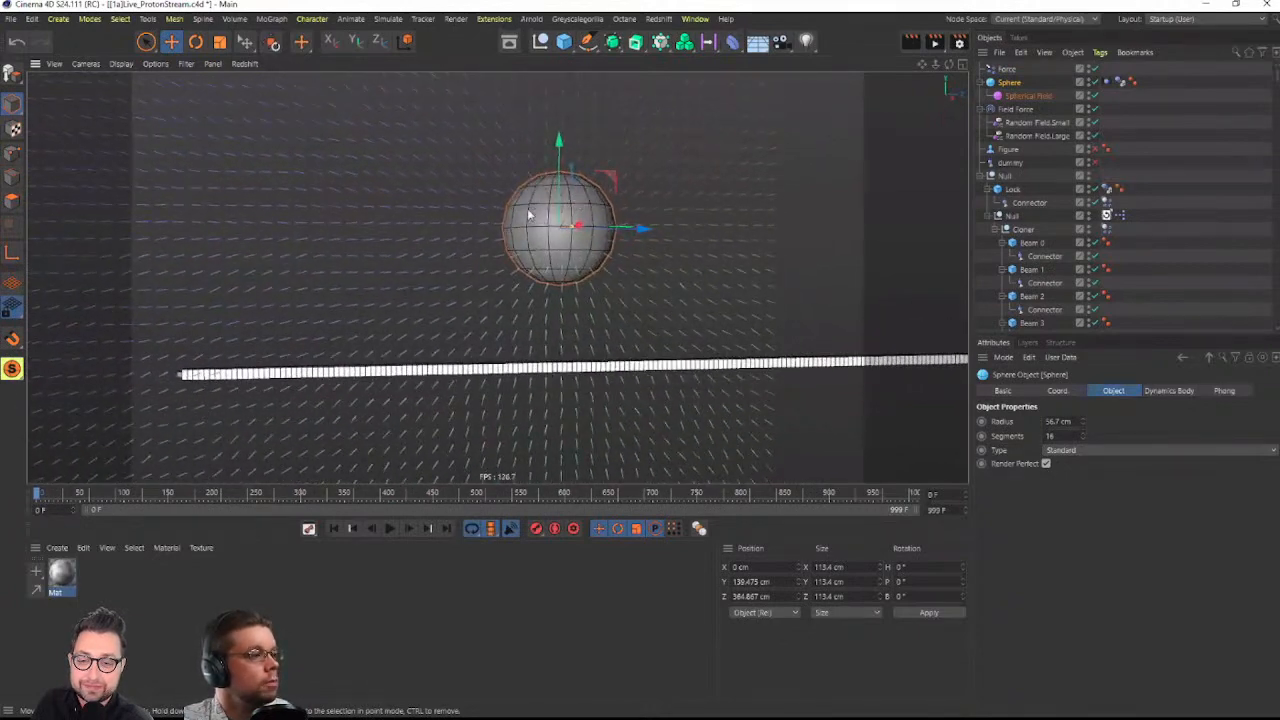
scroll(529, 214, "down", 4)
middle_click_drag(528, 213, 491, 201, "alt")
left_click_drag(491, 201, 521, 219, "alt")
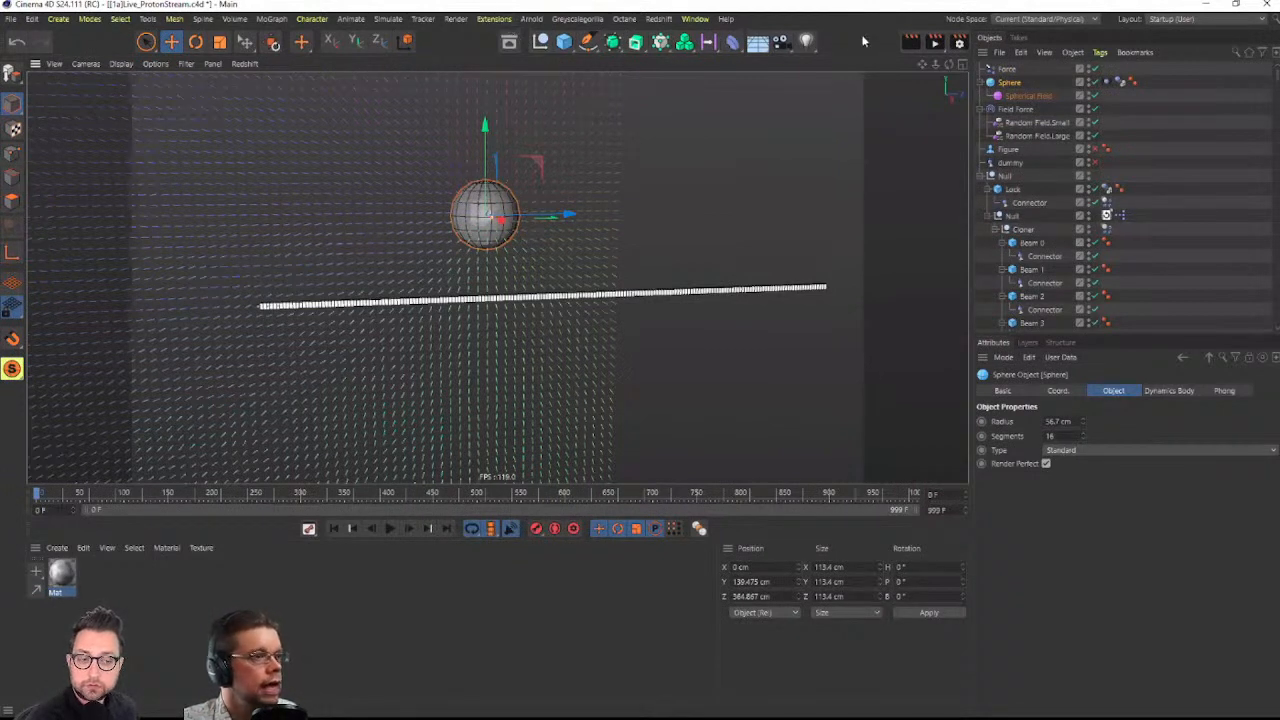
left_click(661, 44)
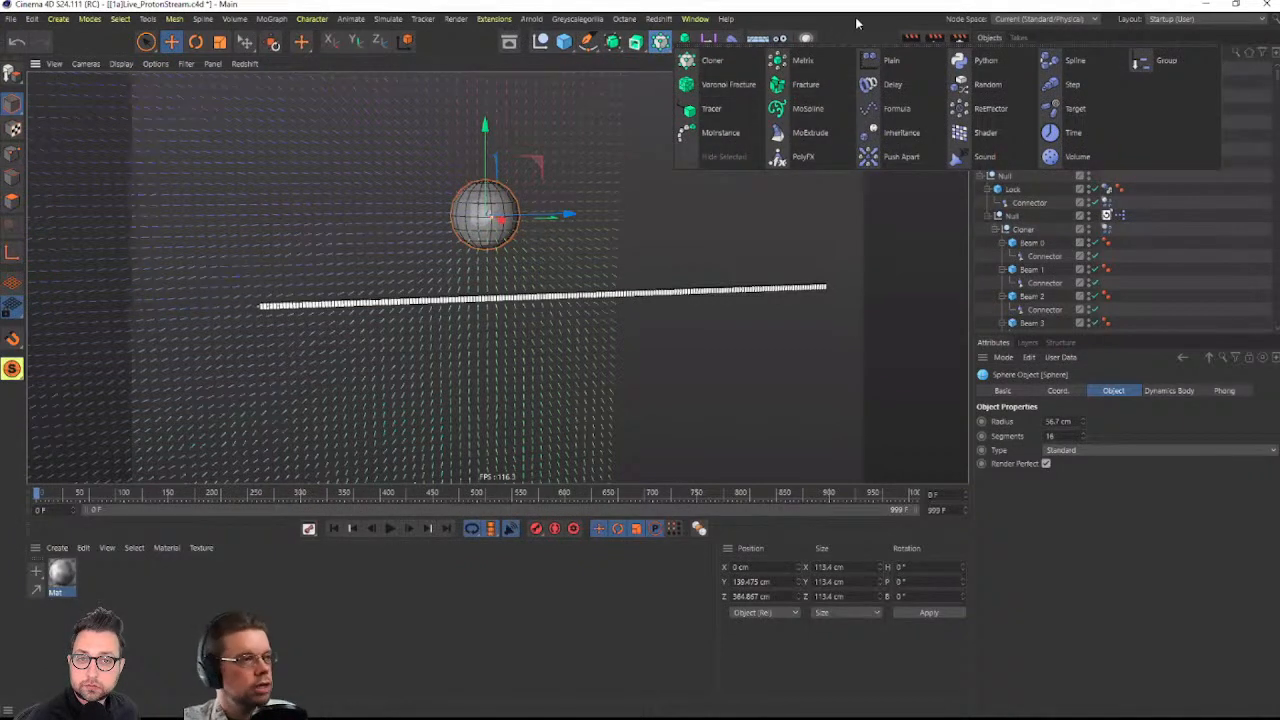
left_click(722, 108)
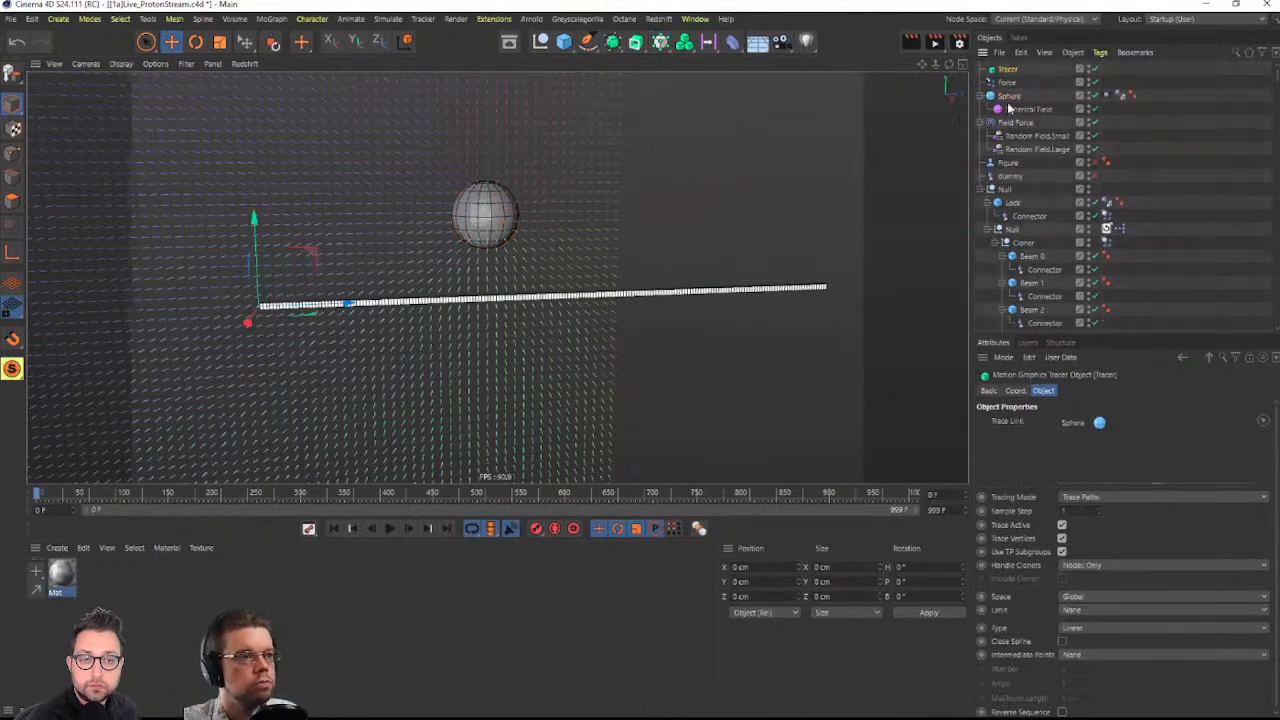
Enable the sphere's Vibrate tag and play the simulation with the Field Force disabled and the beam's Null hidden
left_click(1107, 96)
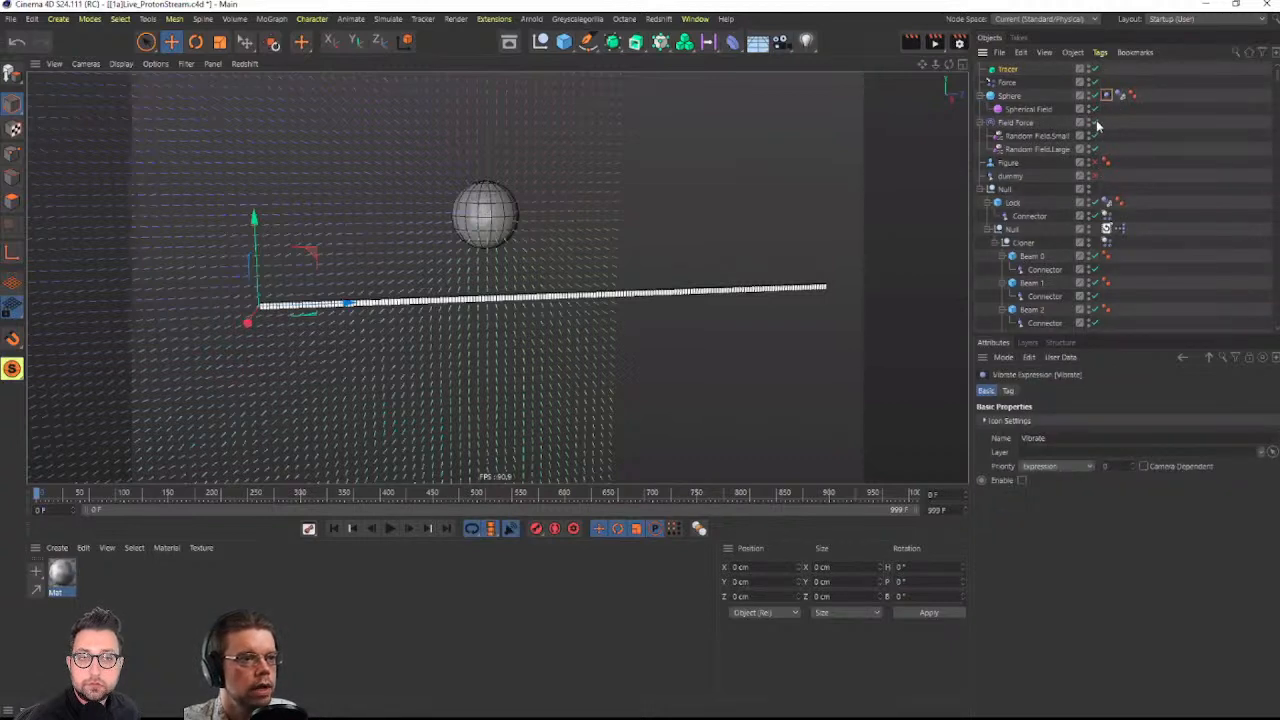
left_click(1092, 190)
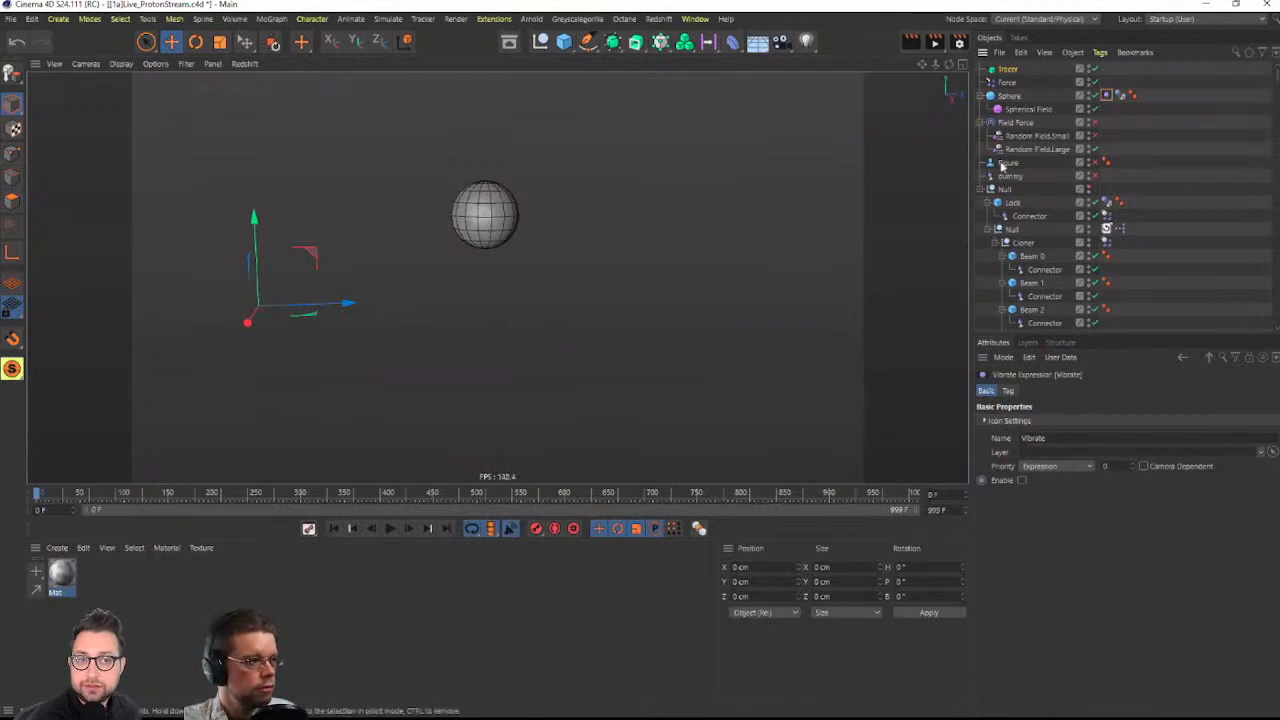
left_click(391, 529)
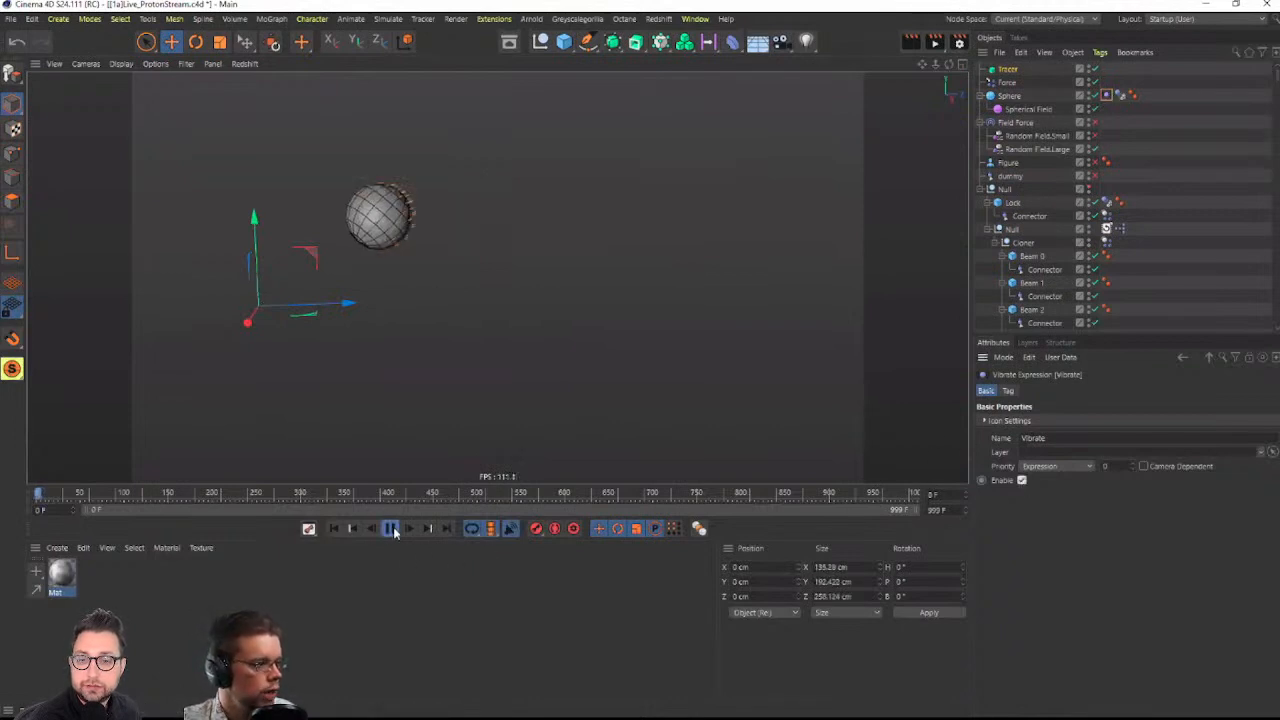
Limit the sphere's Tracer From End with an amount of 55 while the simulation plays
left_click(1008, 71)
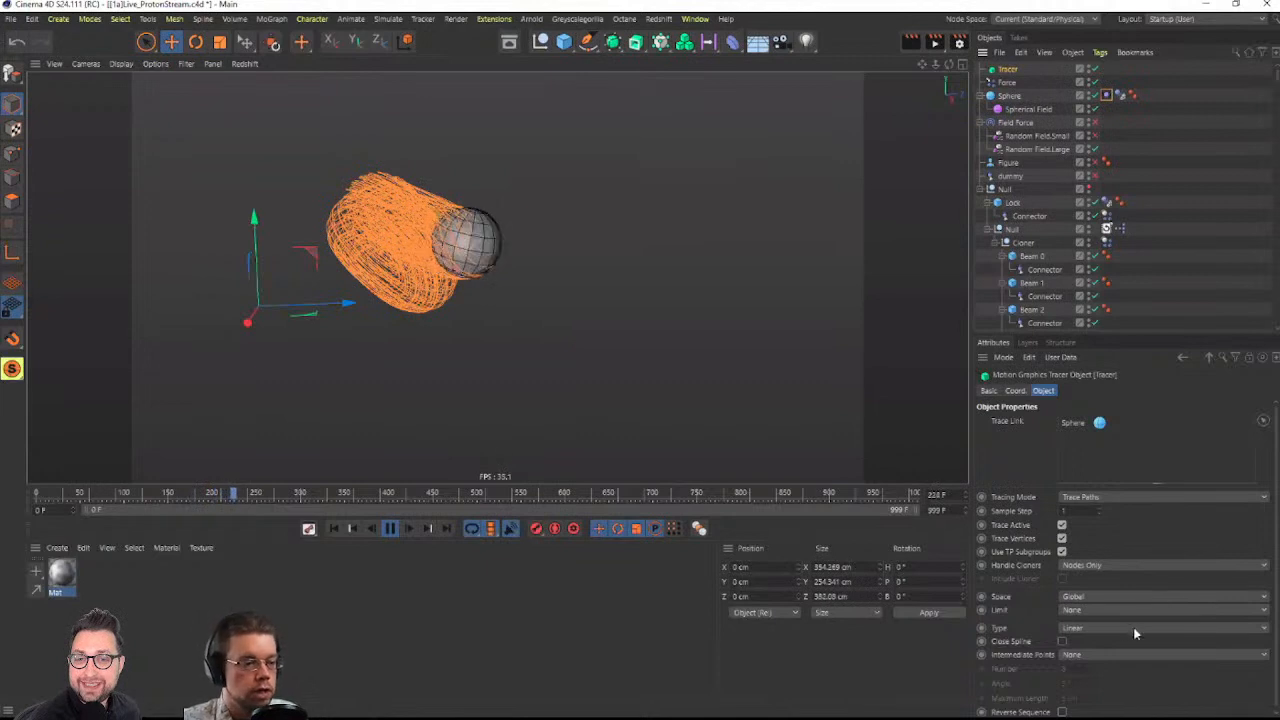
left_click(1085, 612)
left_click(1085, 653)
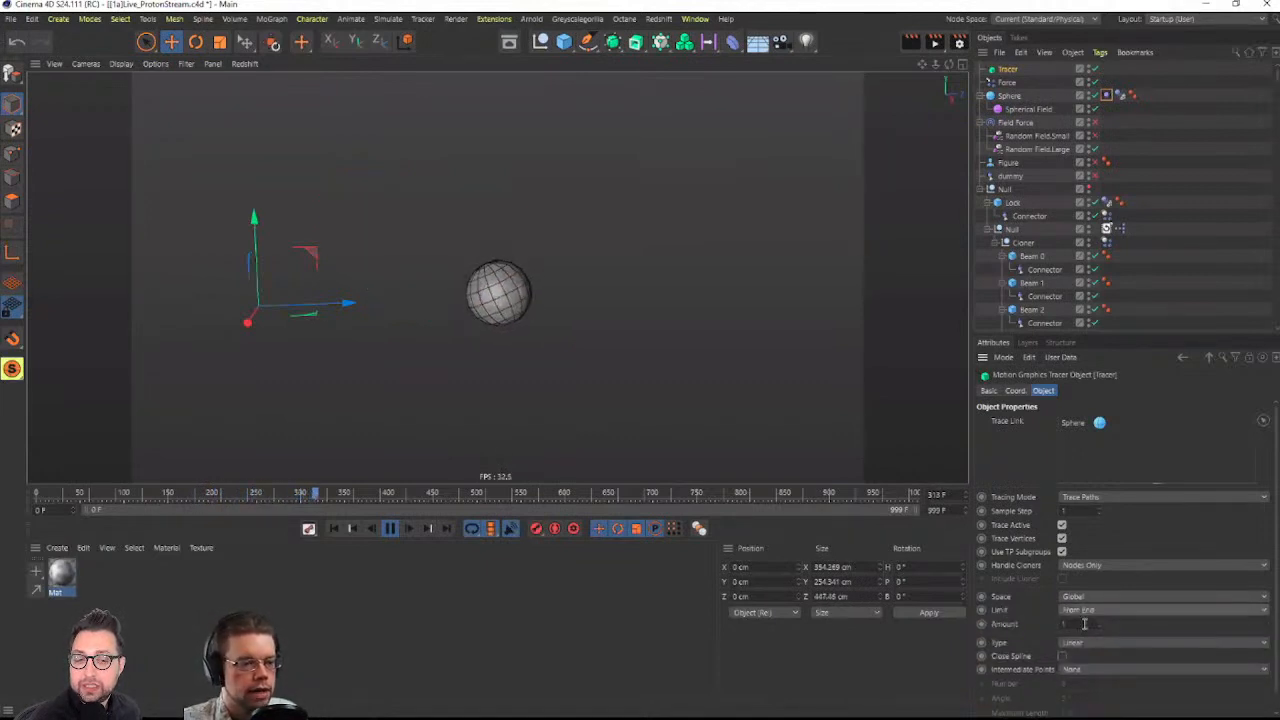
left_click_drag(1084, 624, 954, 620)
type("55")
key("Return")
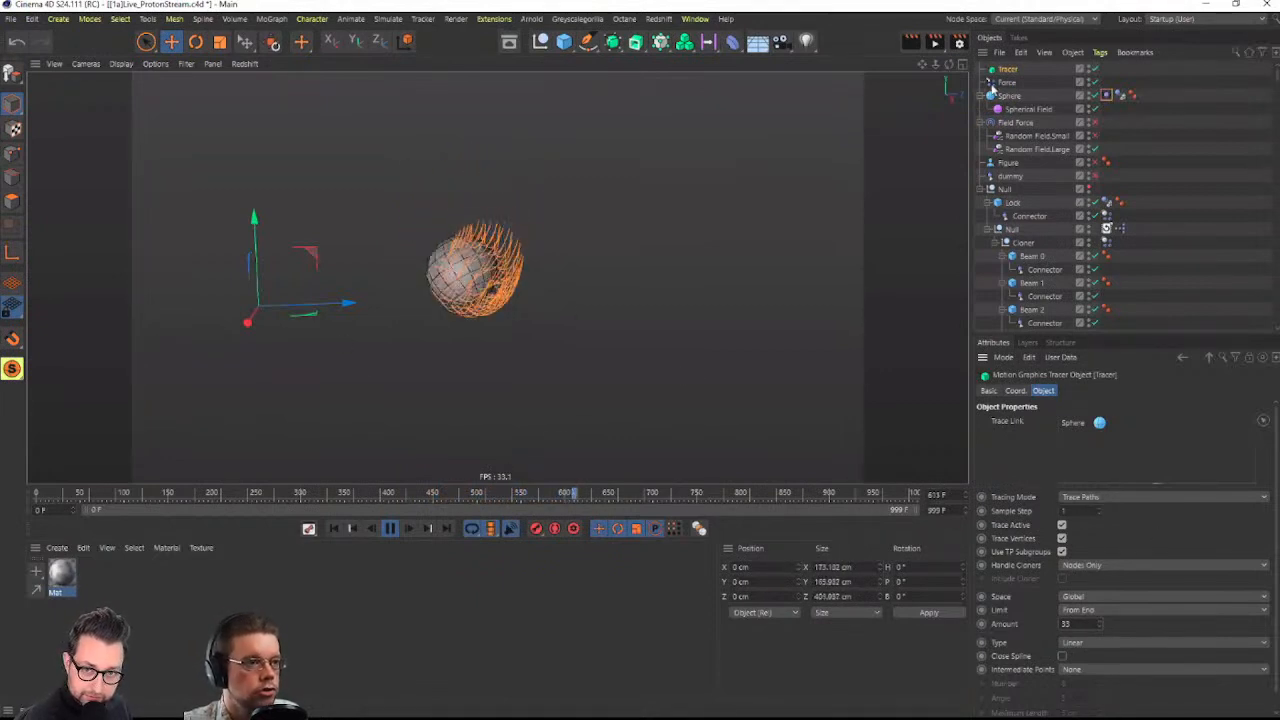
Delete the sphere's Tracer, bring back the beam and Field Force, and rewind the simulation to frame 0
key("Delete")
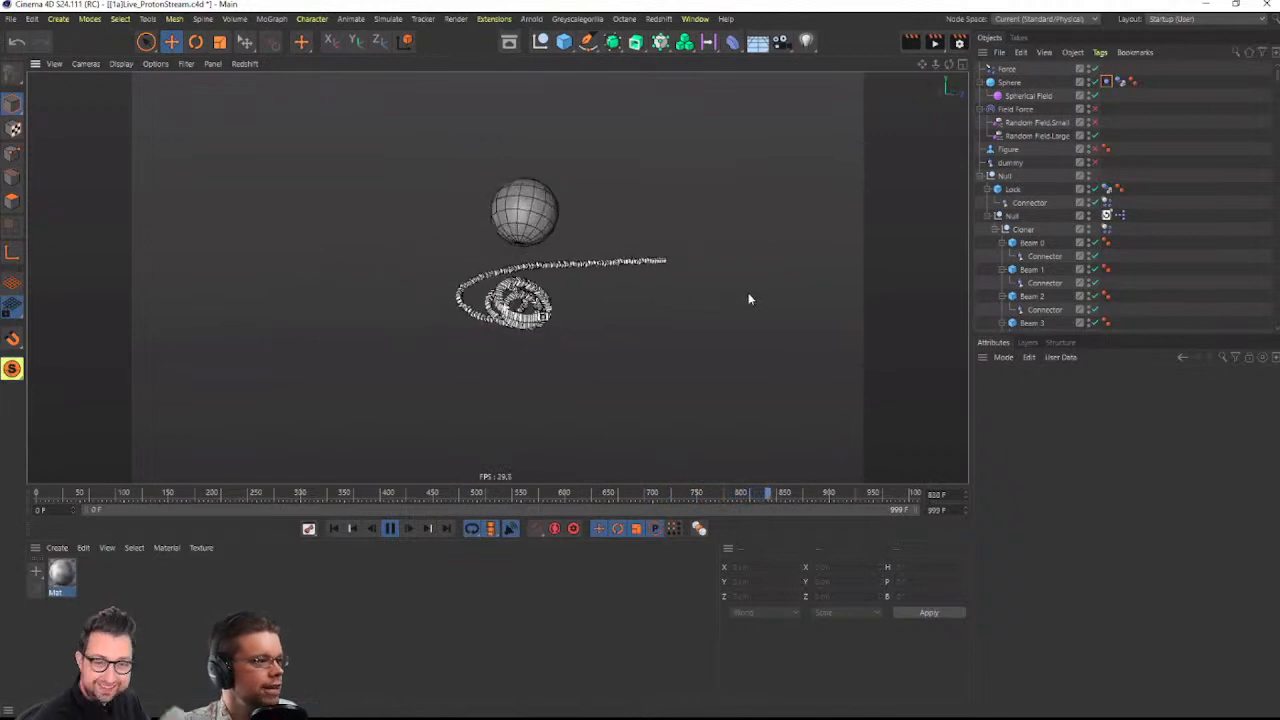
left_click(1096, 110)
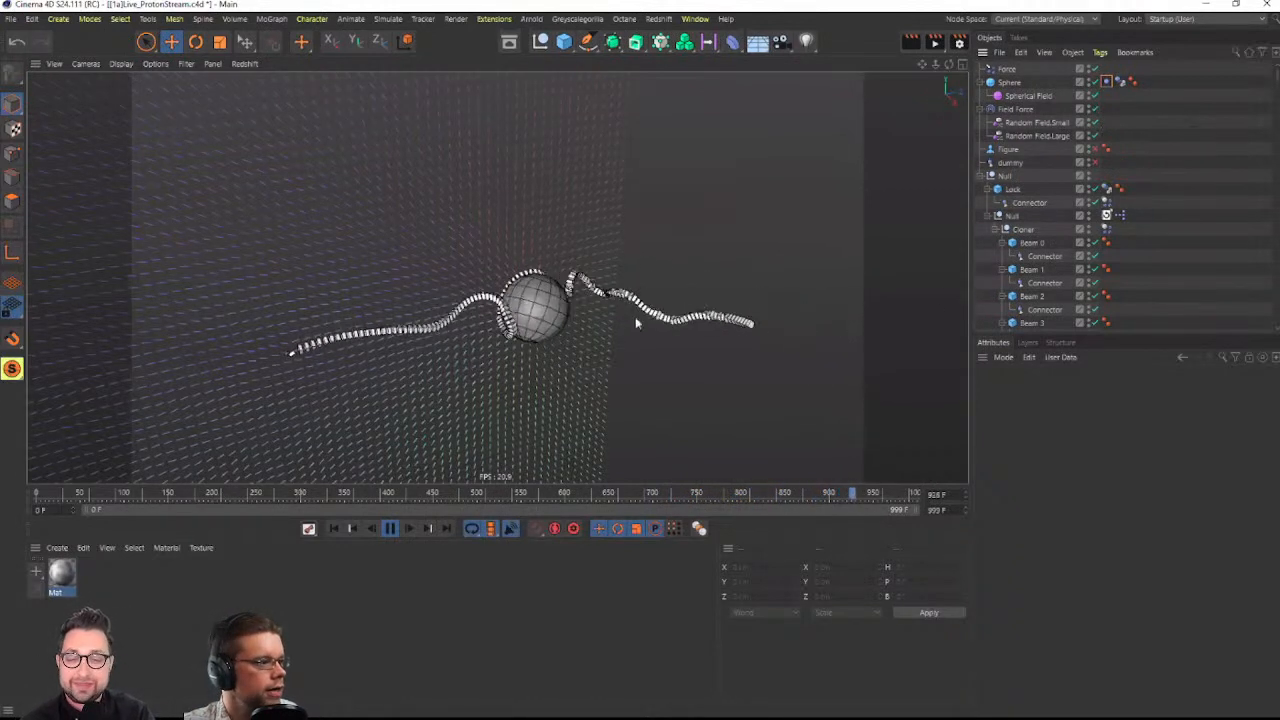
left_click_drag(548, 327, 444, 272, "alt")
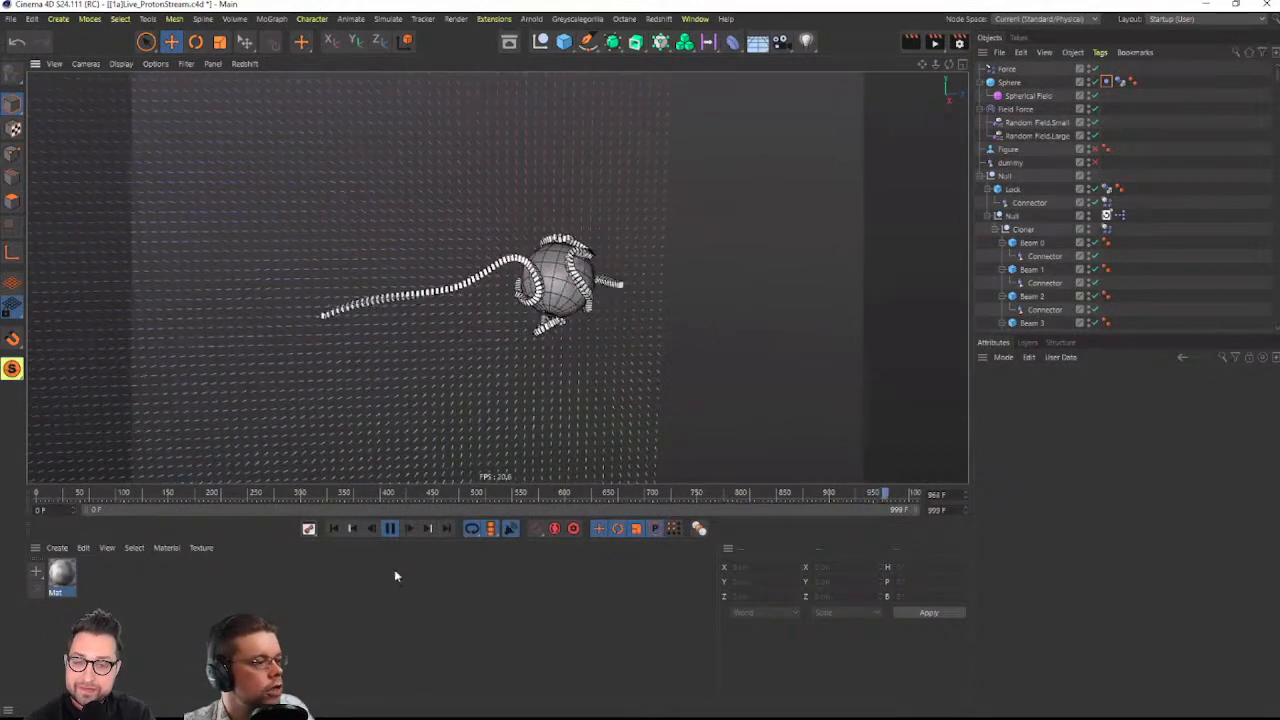
left_click(390, 528)
left_click(352, 529)
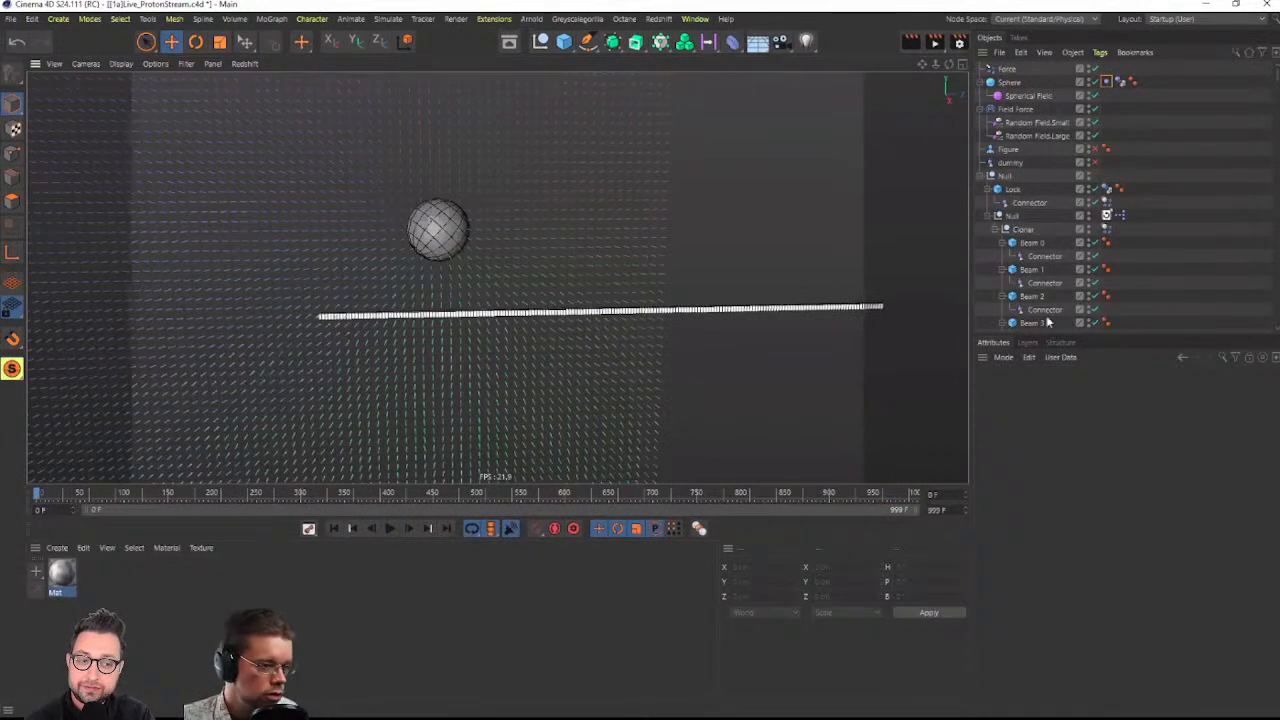
Collapse the beam hierarchy and add a Tracer linked to all beam cubes from Beam 0 to Beam 199
left_click_drag(1053, 332, 1049, 374)
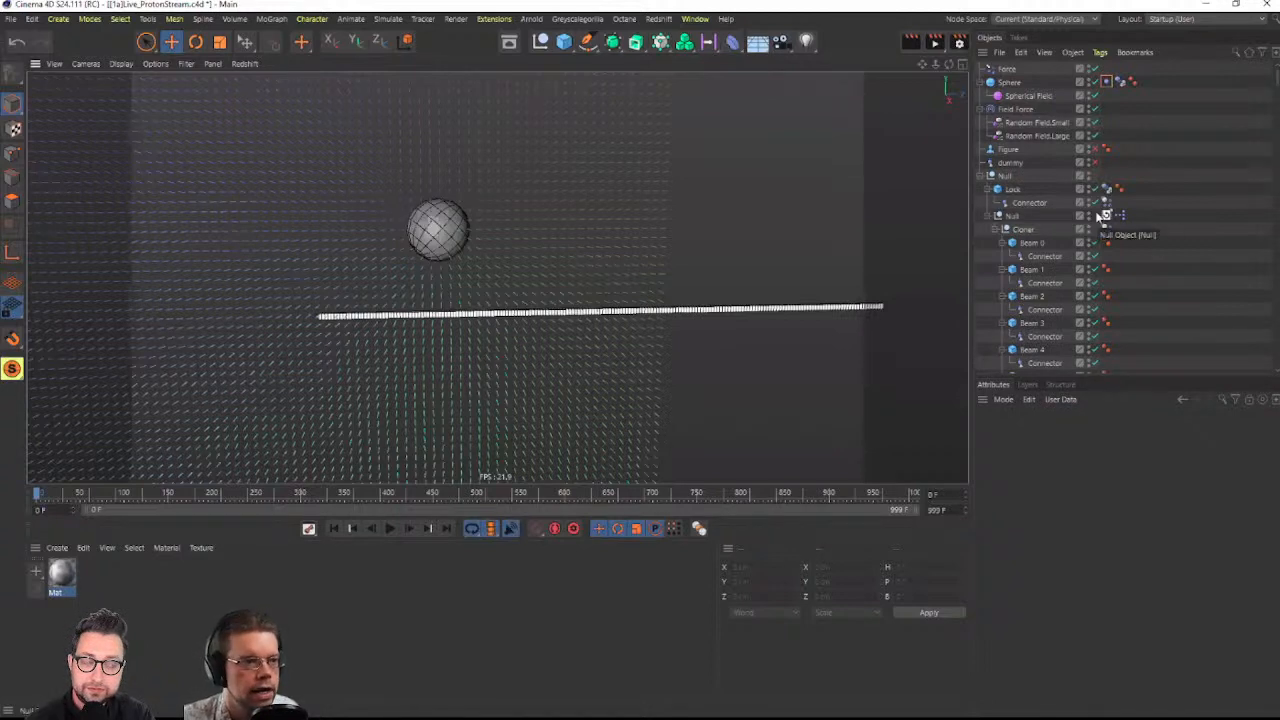
left_click(996, 231)
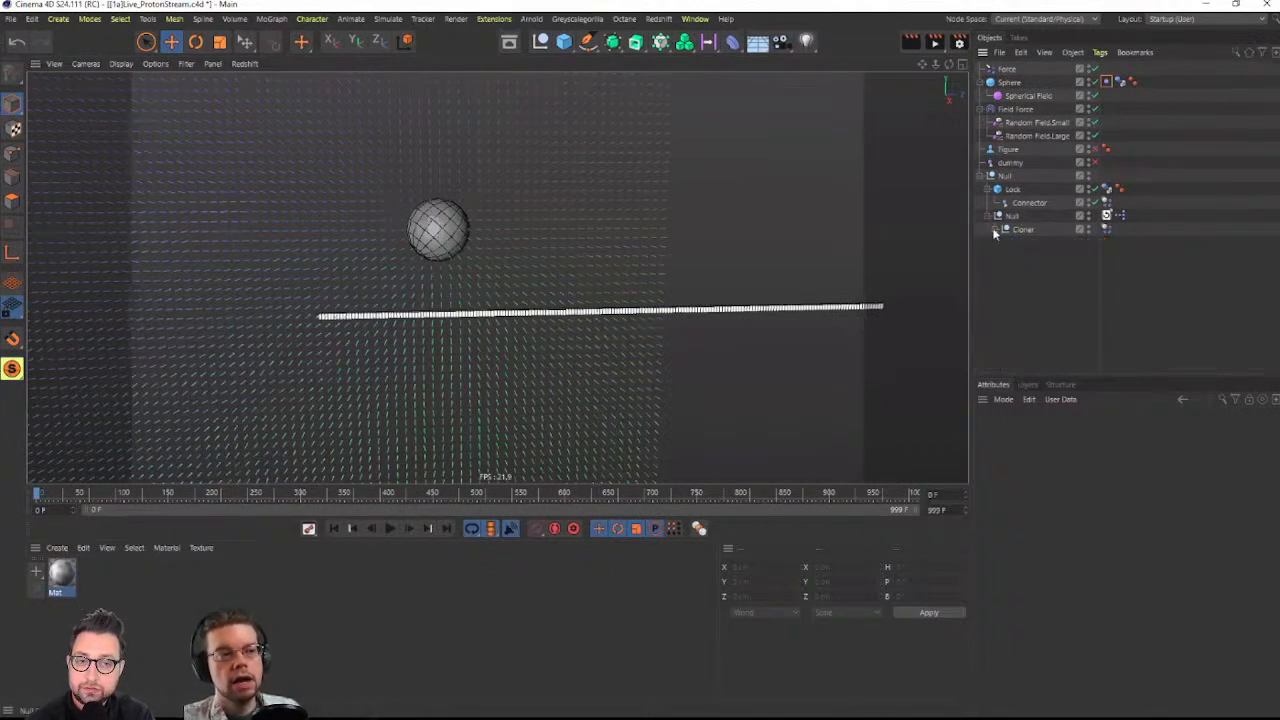
left_click(995, 231)
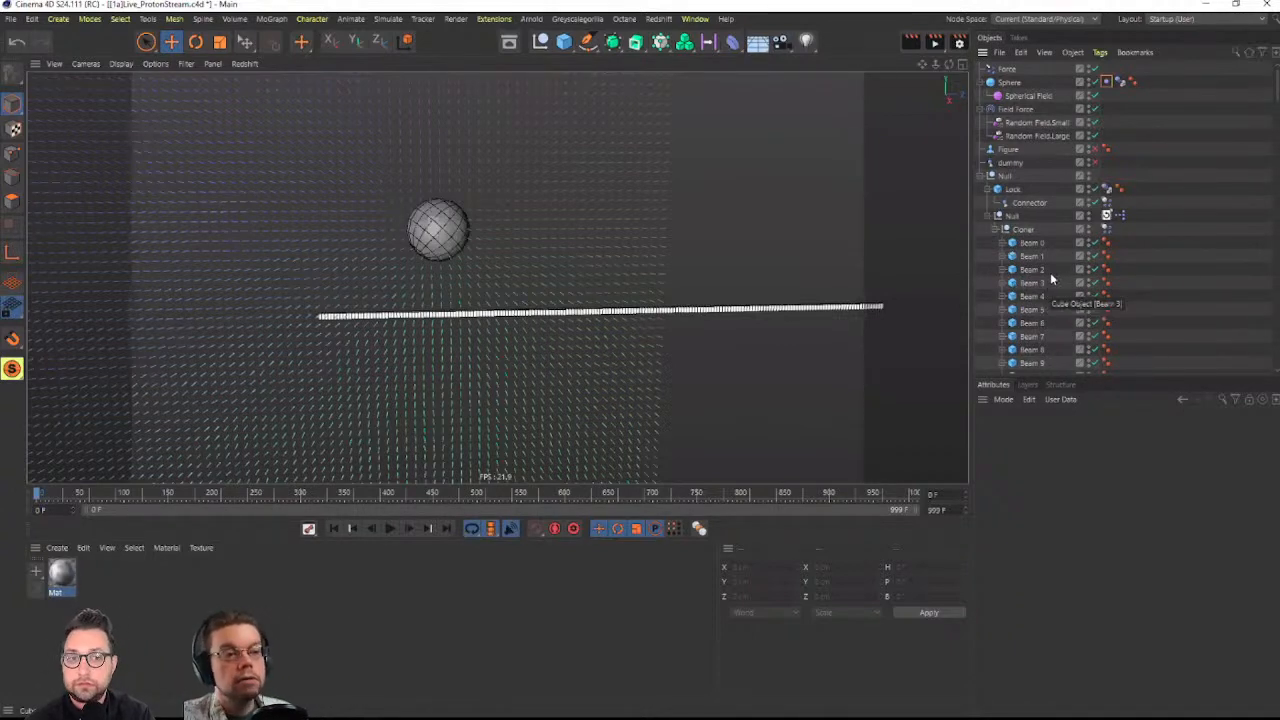
left_click(1030, 243)
scroll(1034, 300, "down", 20)
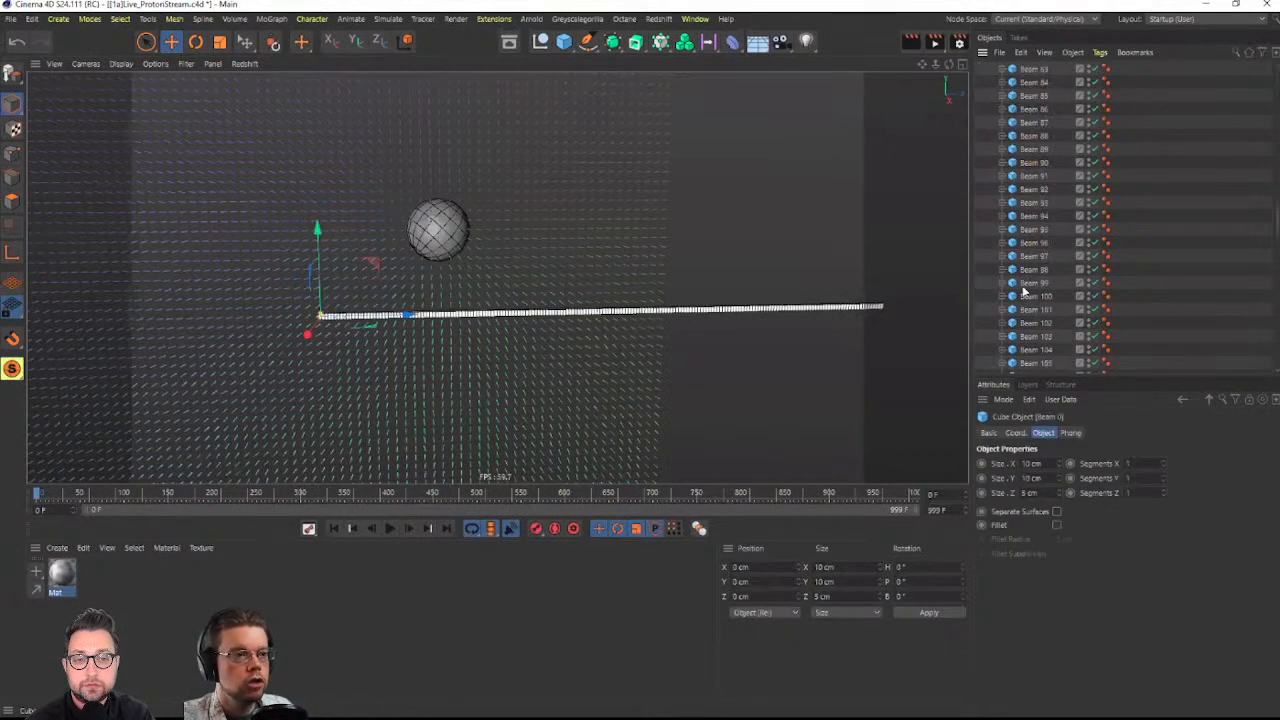
left_click(1043, 368, "shift")
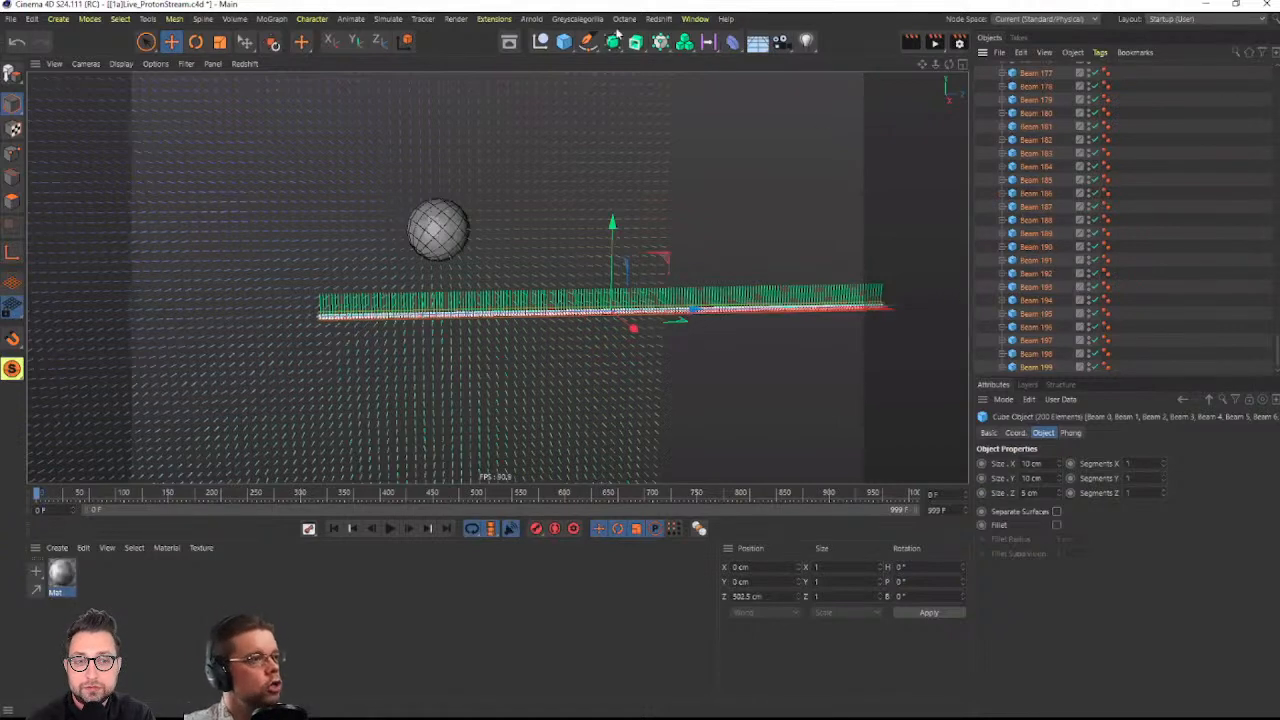
left_click(658, 43)
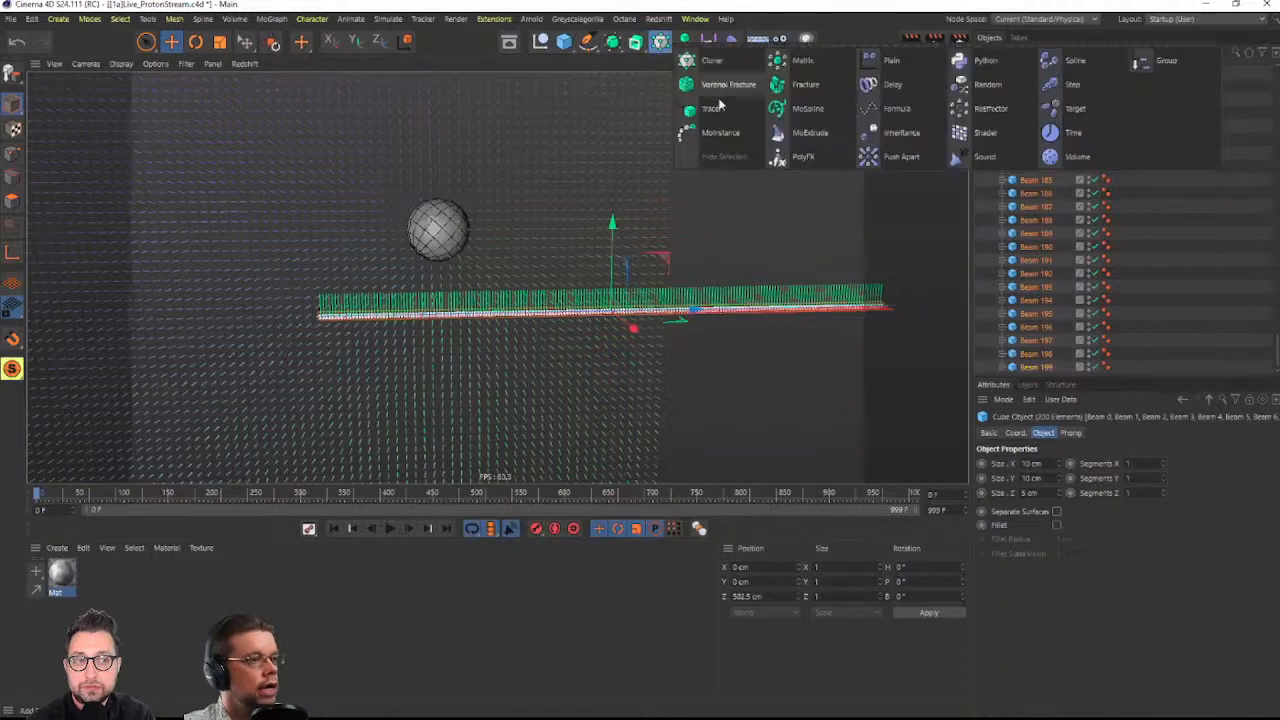
left_click(708, 109)
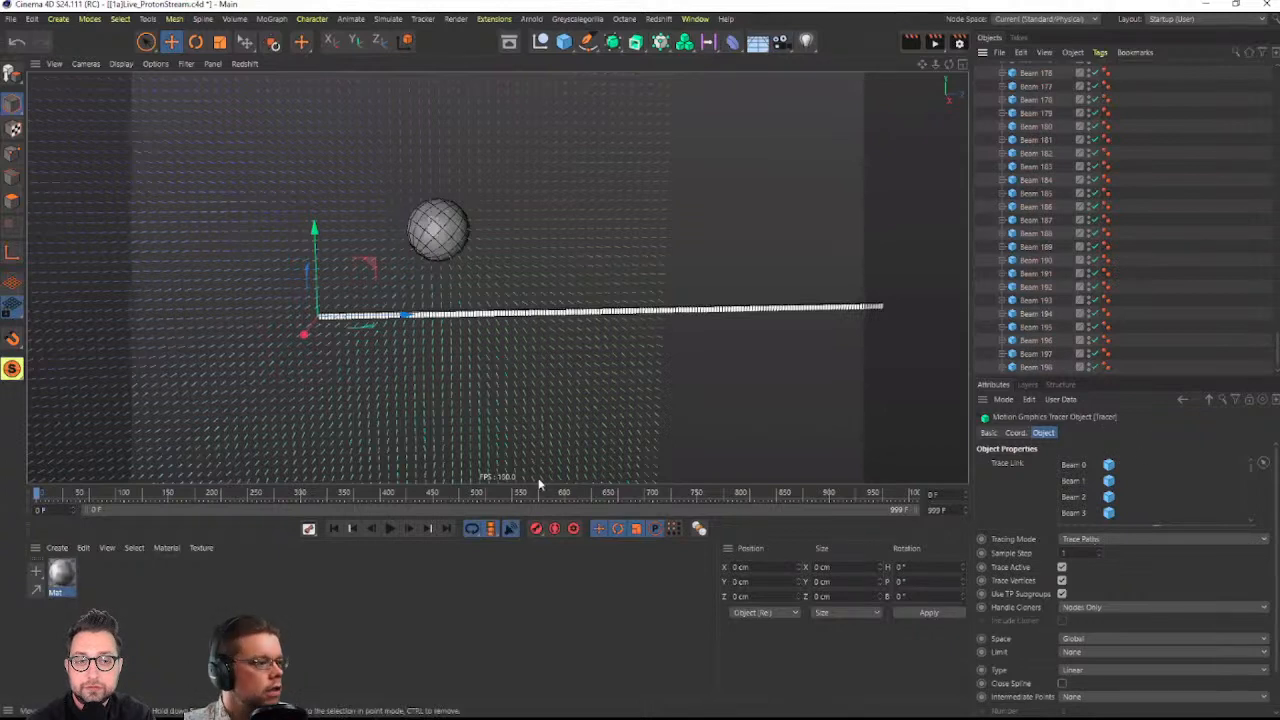
Play the simulation briefly, stop it, and examine the traces drawn by the beam cubes around the sphere
scroll(637, 320, "up", 1)
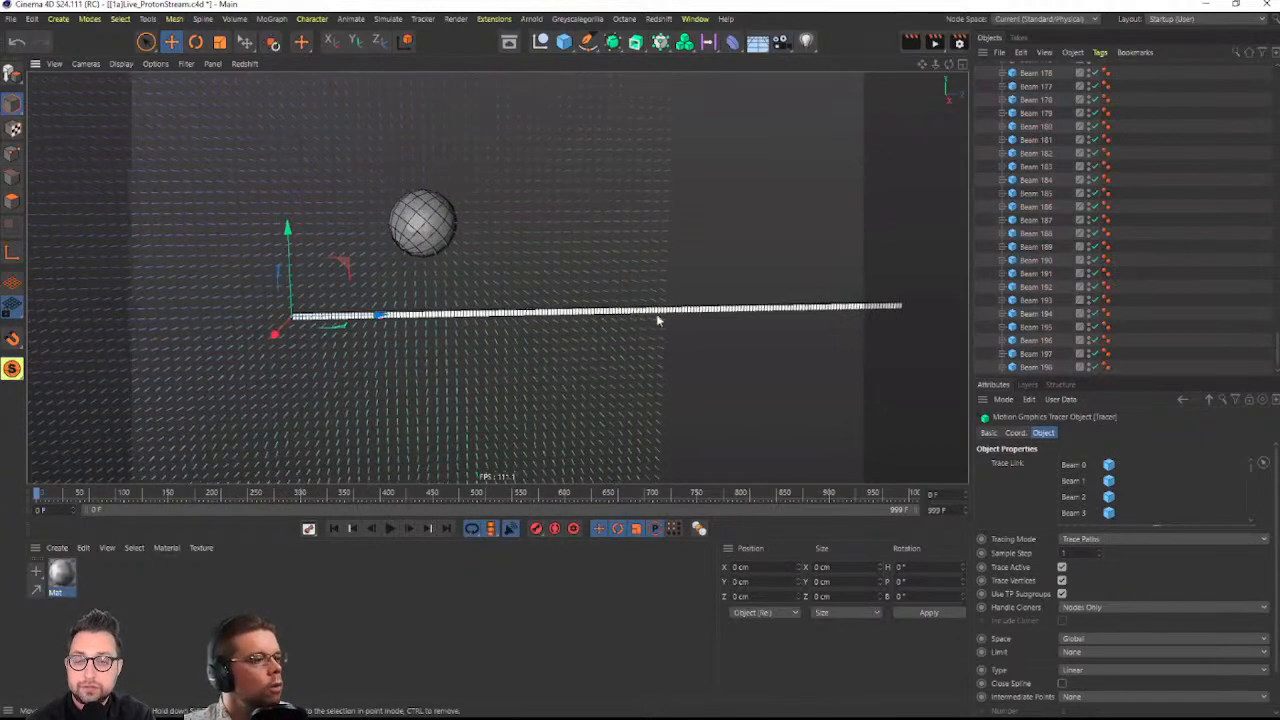
left_click(391, 529)
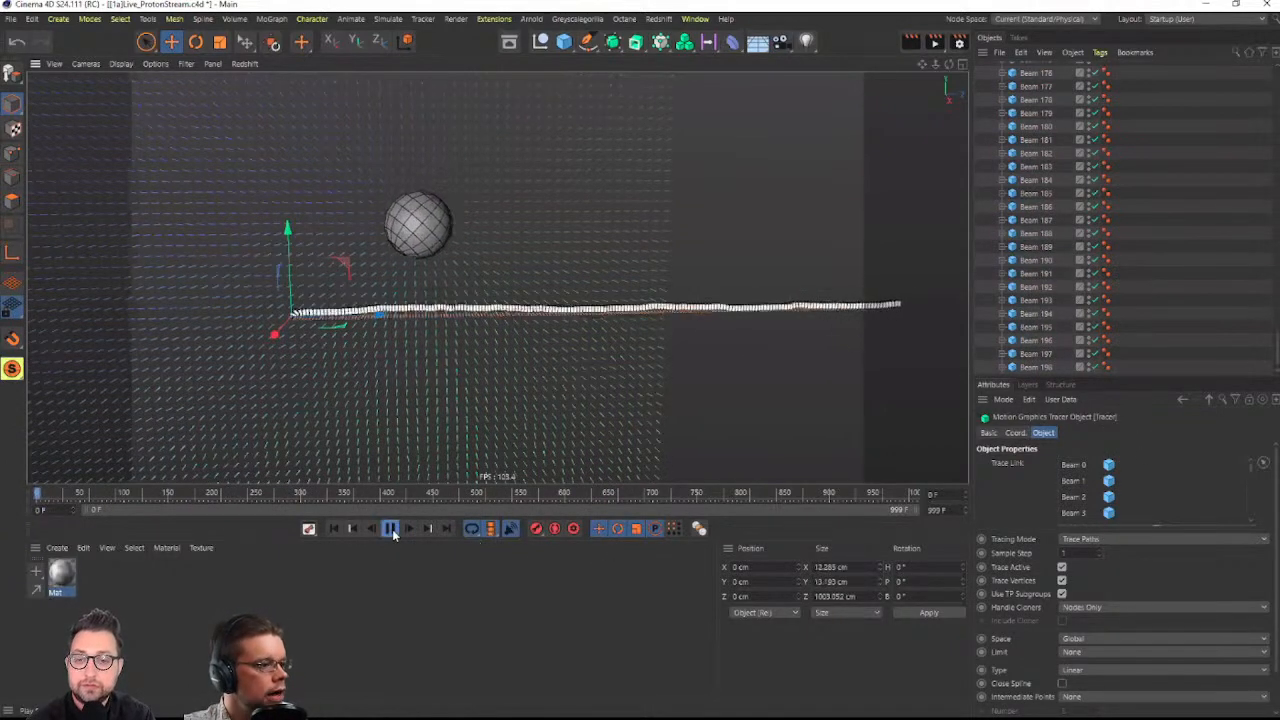
left_click(392, 530)
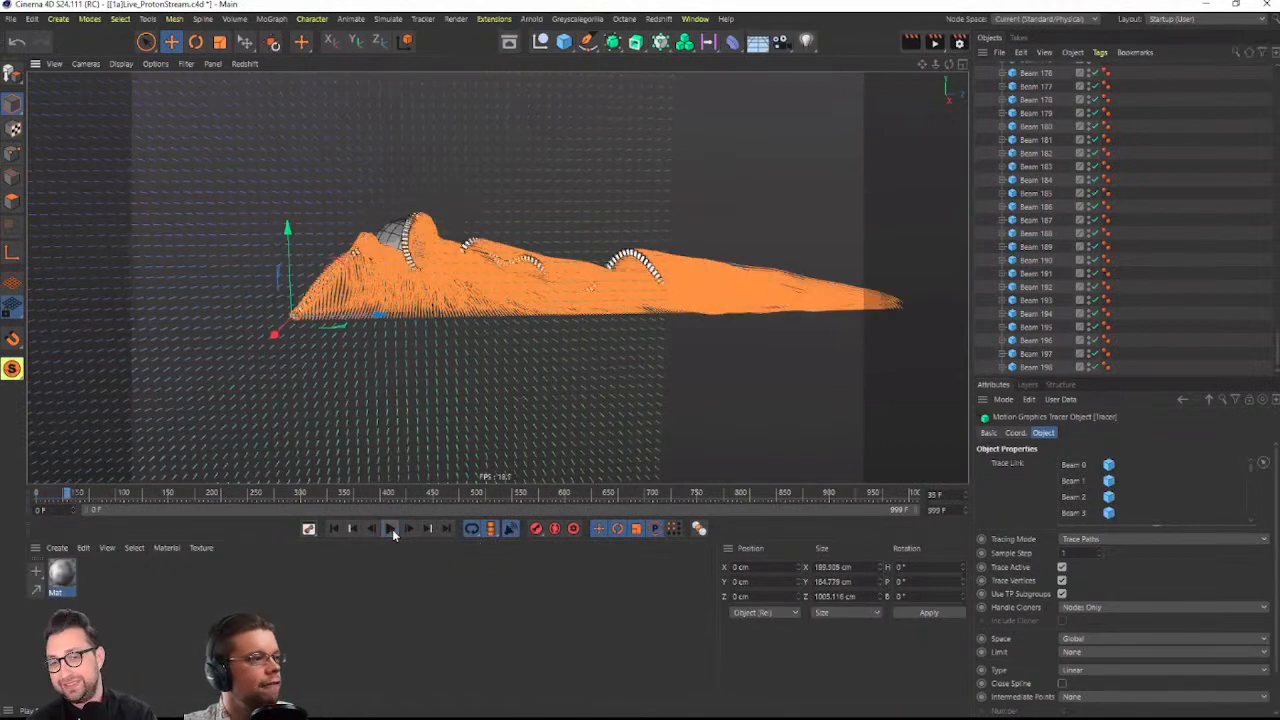
scroll(411, 250, "up", 8)
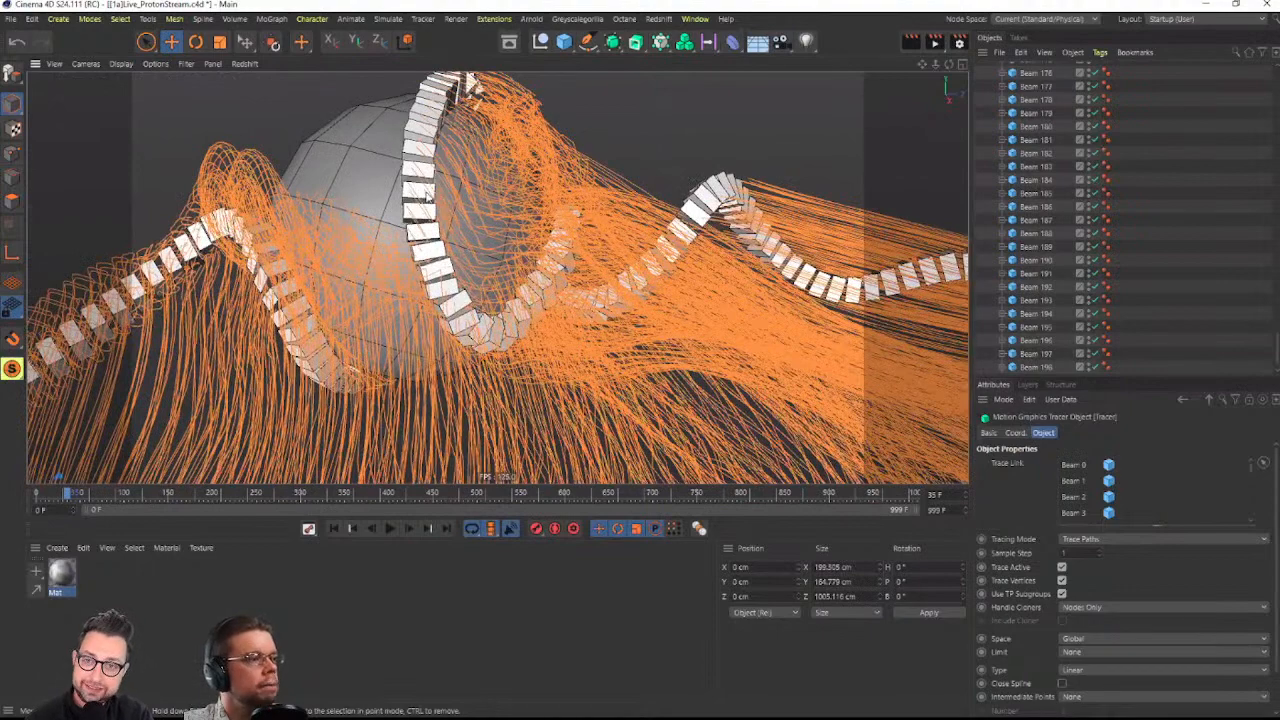
scroll(592, 340, "down", 10)
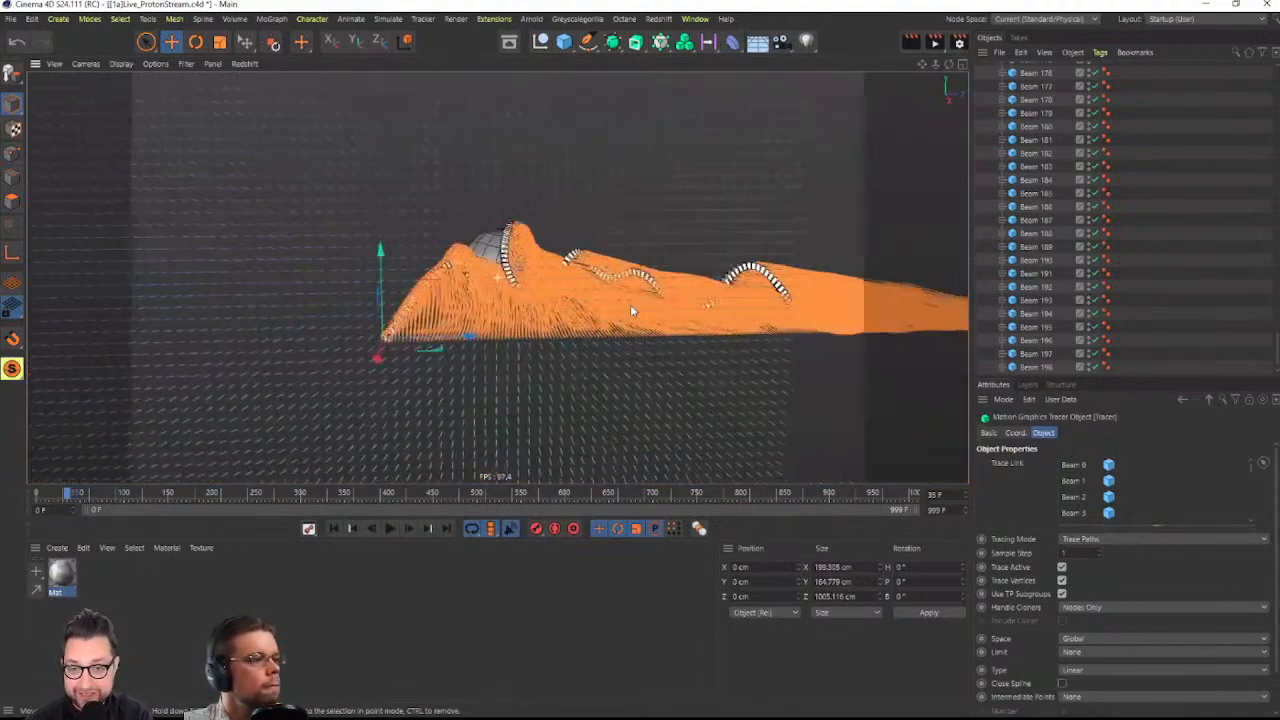
scroll(630, 304, "up", 2)
left_click_drag(650, 298, 558, 273, "alt")
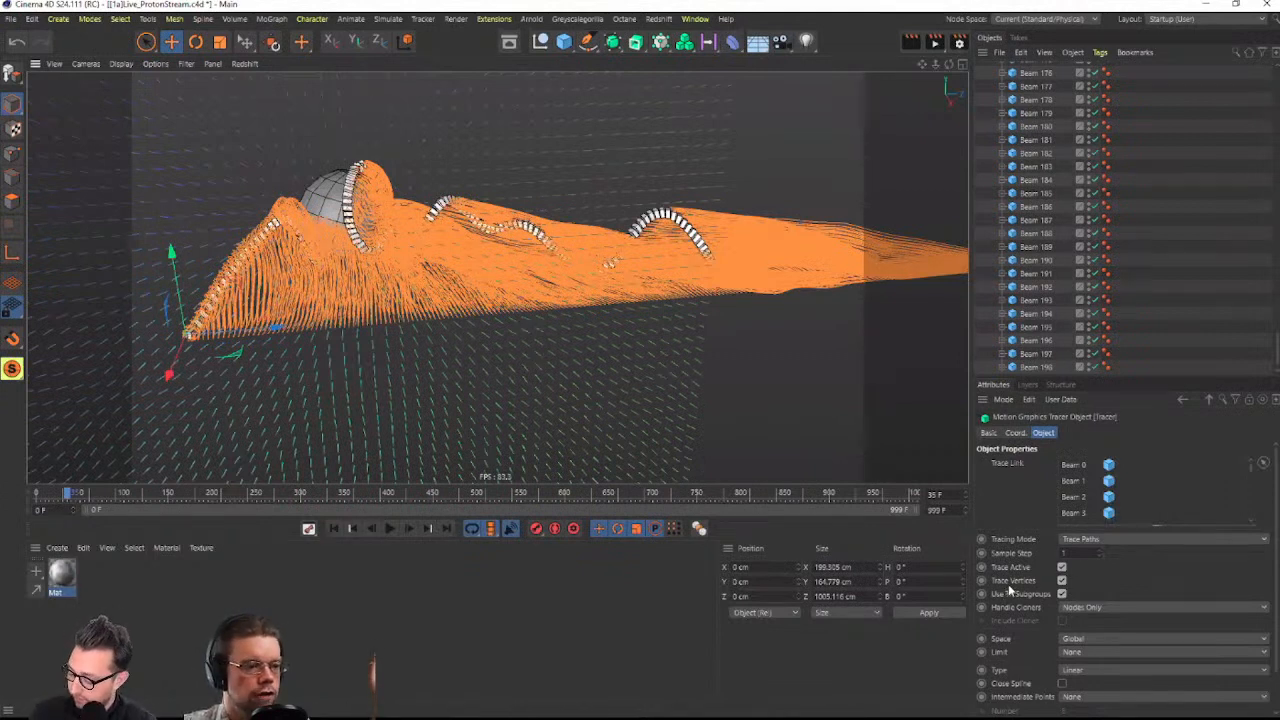
Turn off the Tracer's Trace Vertices, limit its traces From End with an amount of 55, and replay the simulation
left_click(335, 528)
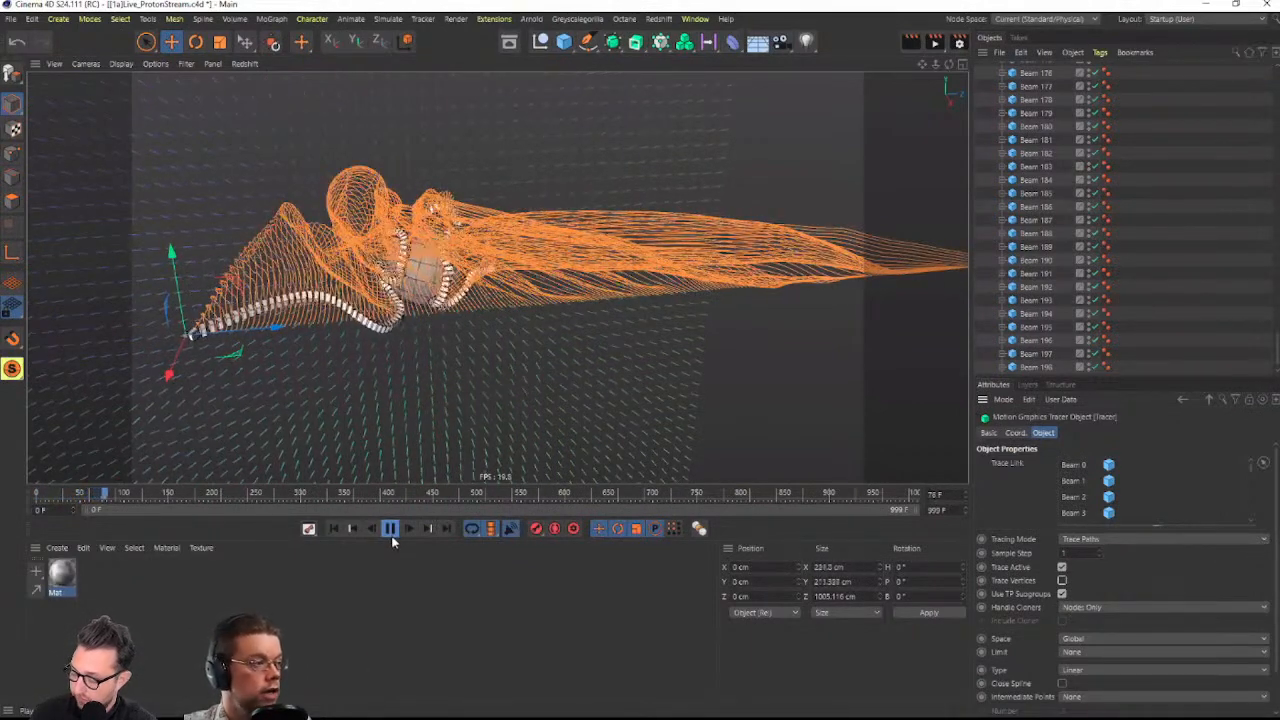
left_click(391, 533)
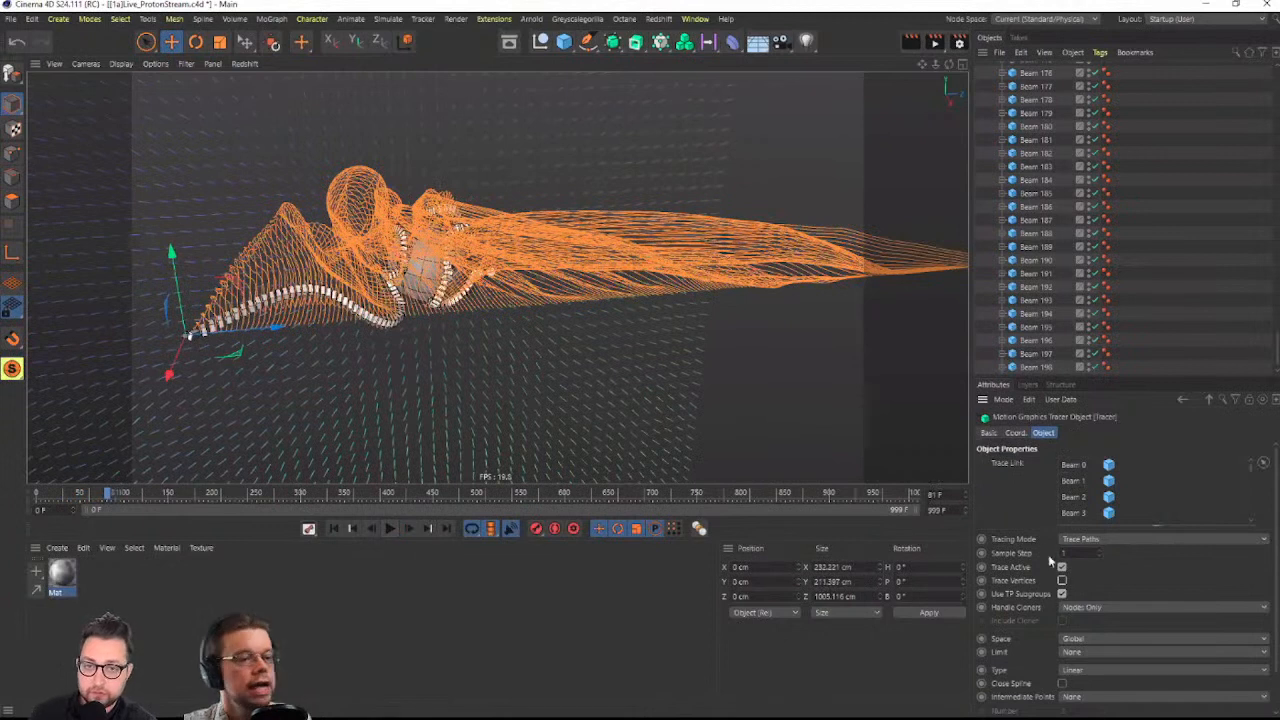
left_click(1070, 653)
left_click(1089, 697)
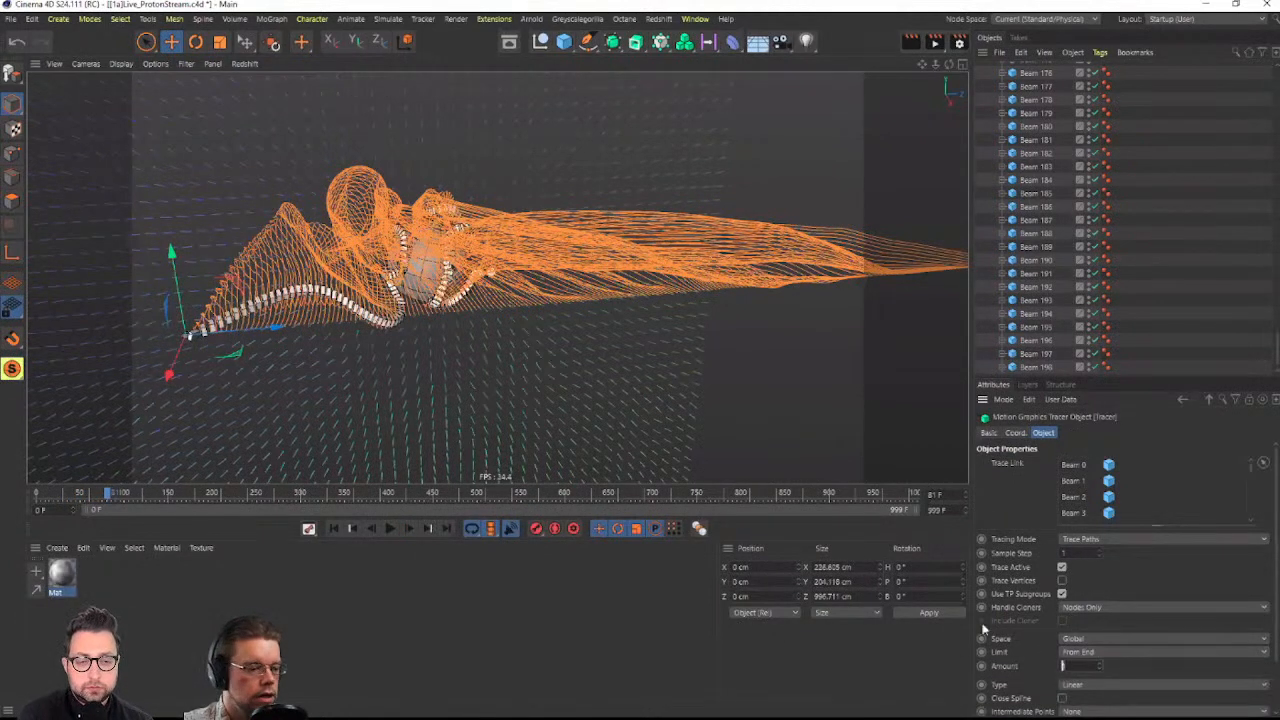
left_click(334, 528)
left_click(391, 529)
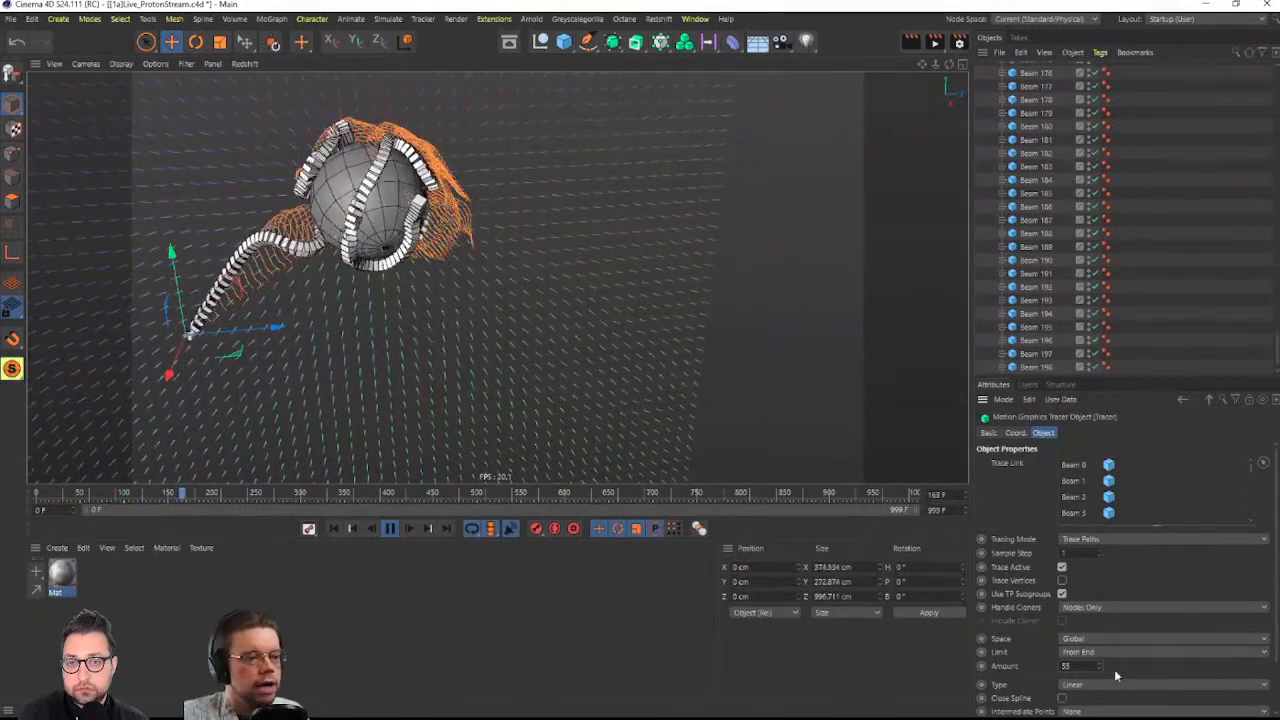
Shorten the beam traces during playback by setting the Tracer's limit amount to 15 and finally to 5
left_click_drag(1084, 667, 934, 646)
type("15")
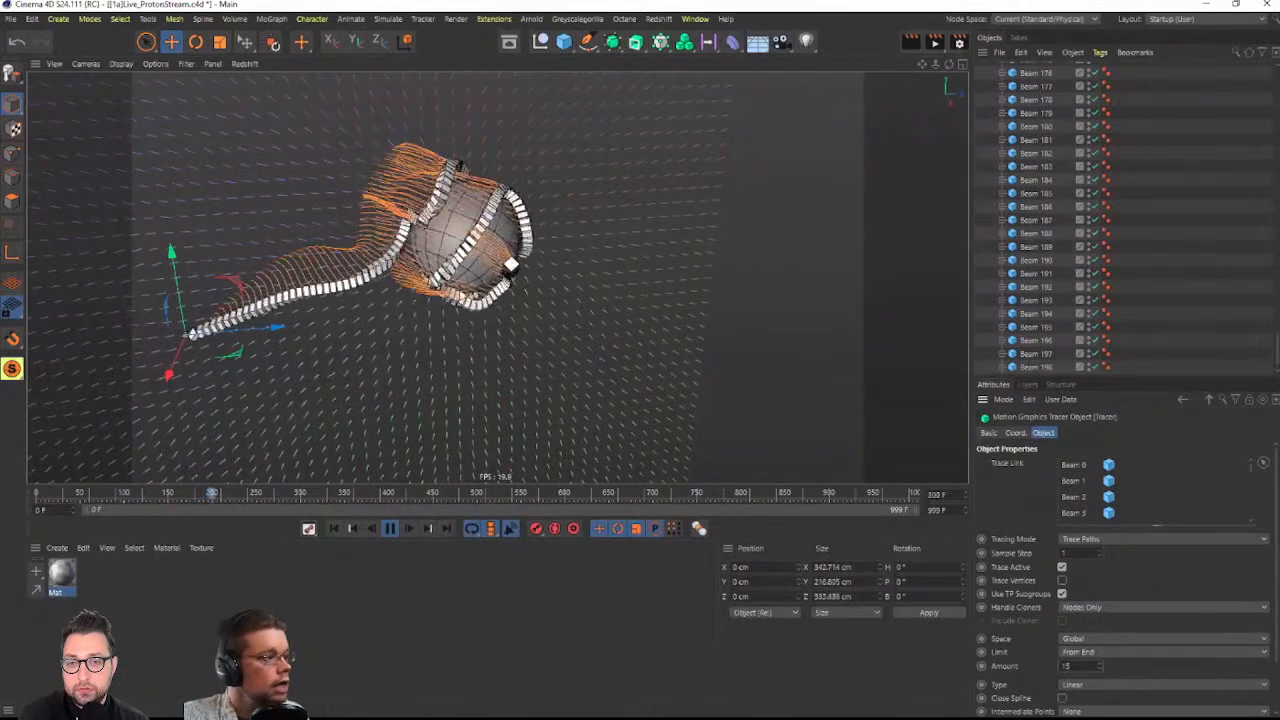
double_click(1075, 668)
type("5")
key("Return")
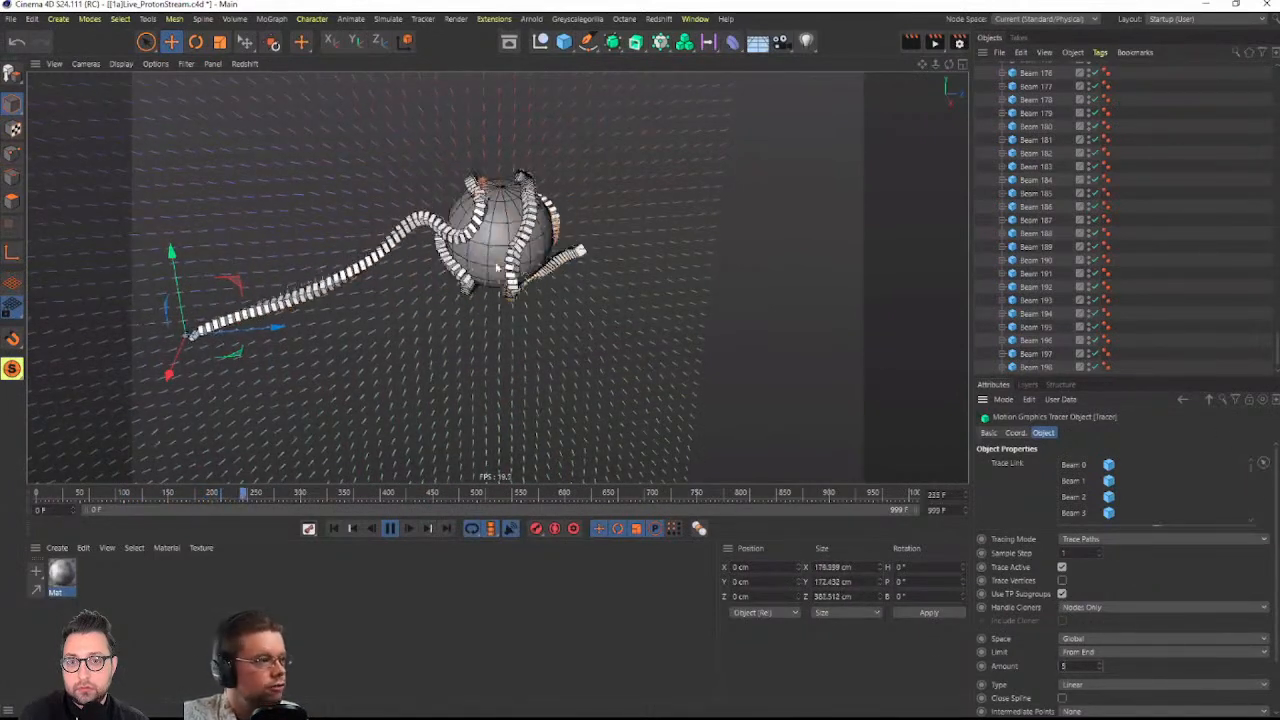
scroll(954, 224, "up", 4)
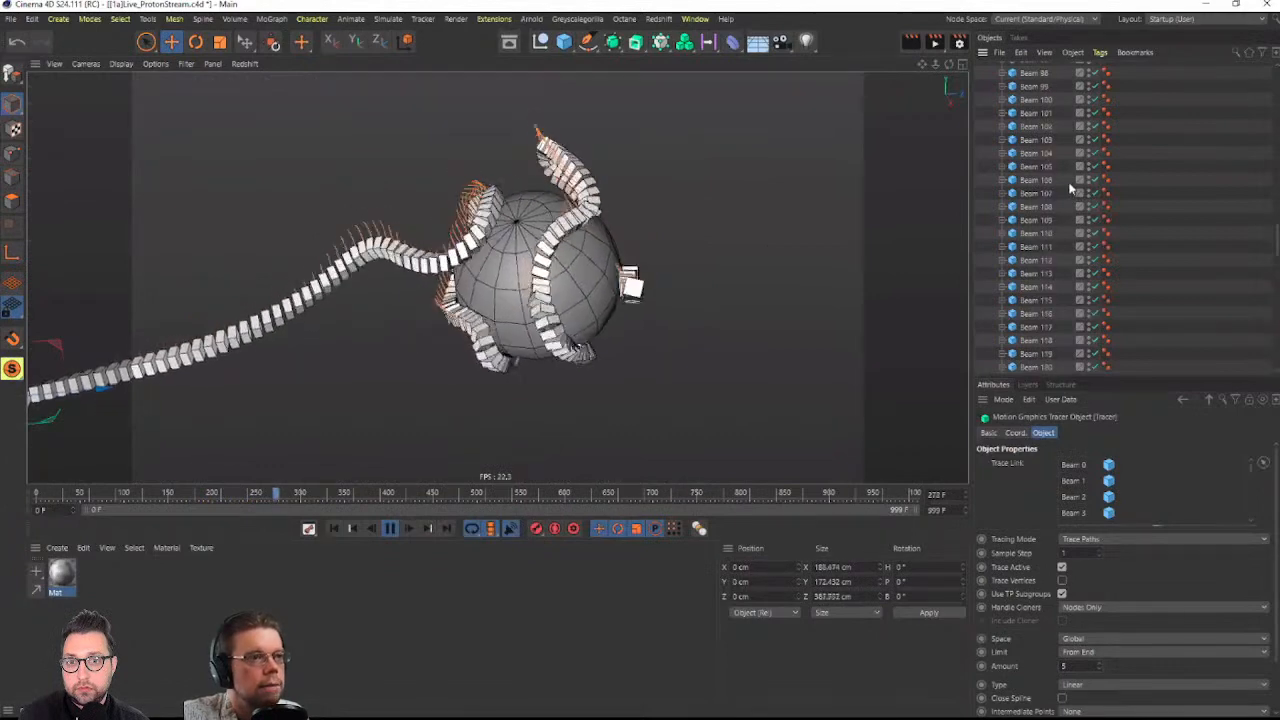
scroll(1061, 187, "up", 15)
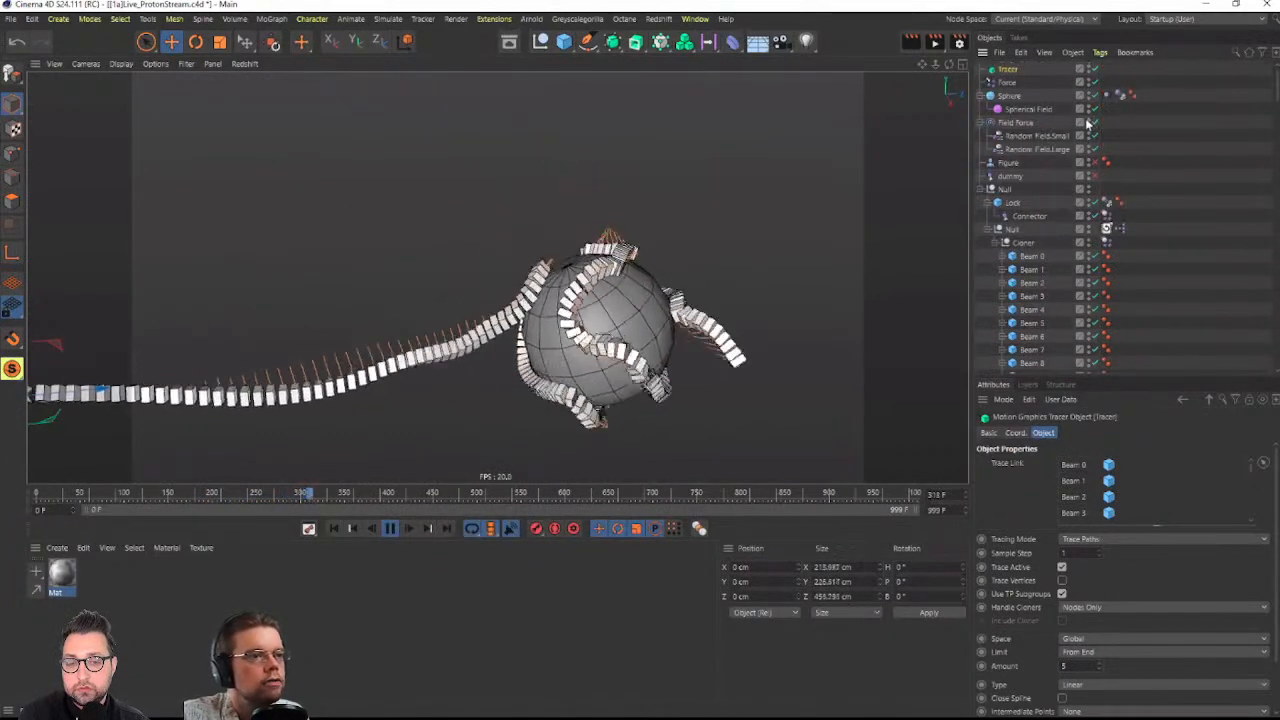
Set the Tracer's Limit to None and switch its Tracing Mode to Connect All Objects
left_click_drag(625, 308, 560, 312, "alt")
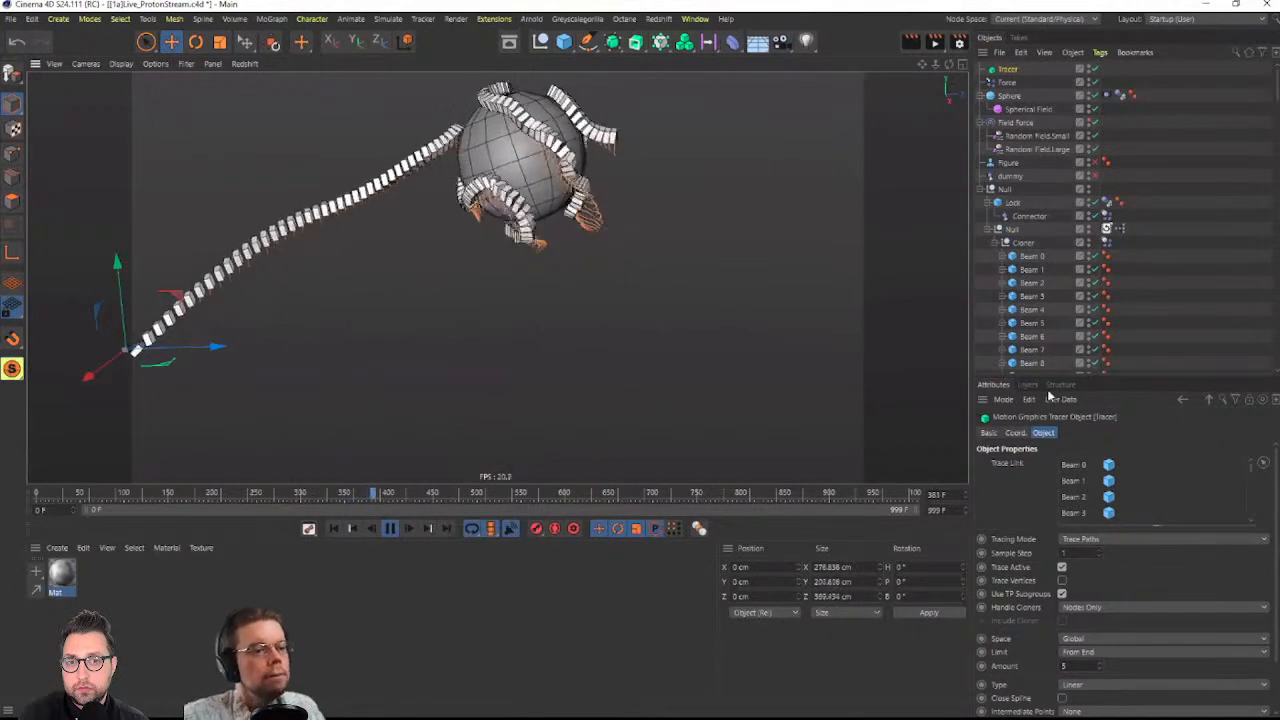
left_click(1083, 652)
left_click(1075, 666)
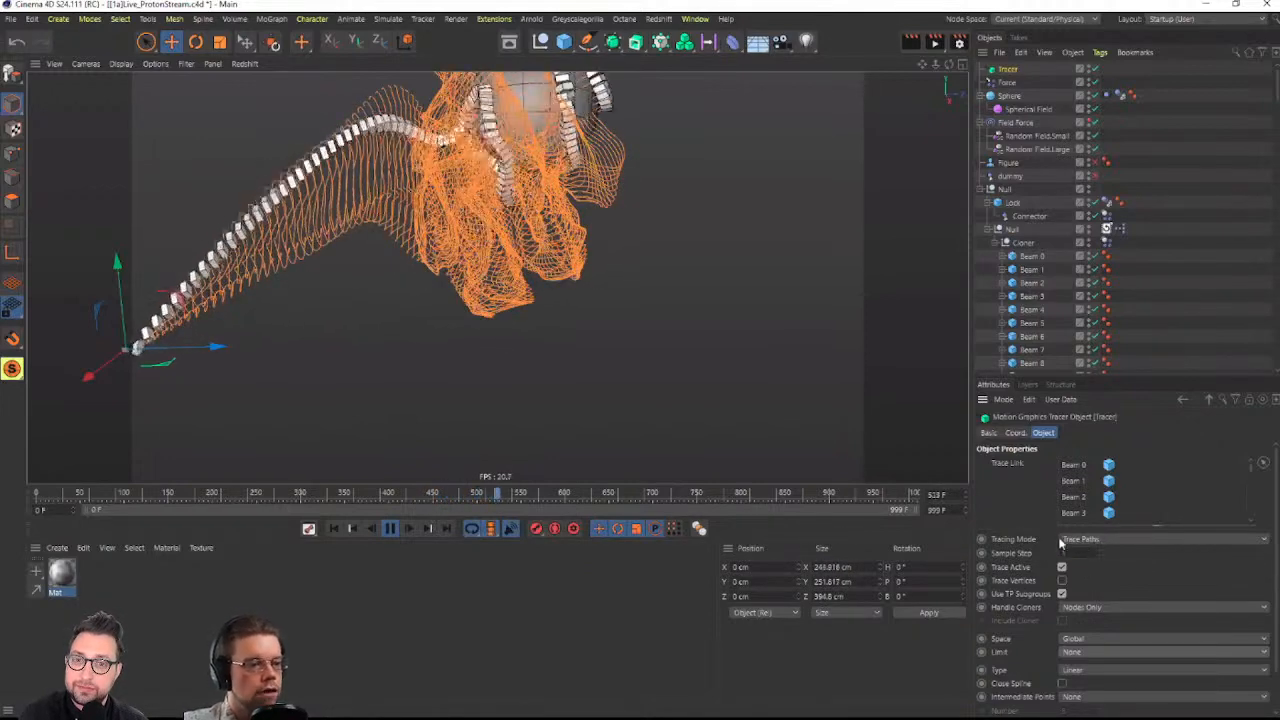
left_click(1085, 540)
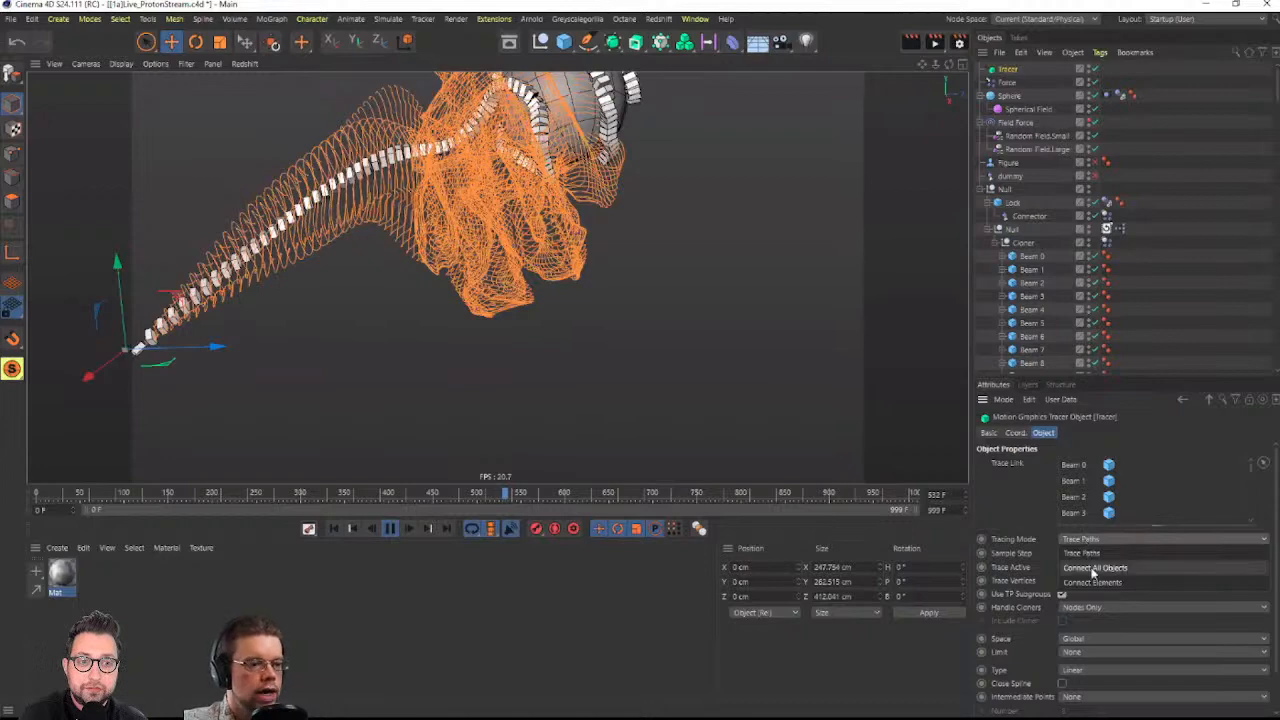
left_click(1094, 568)
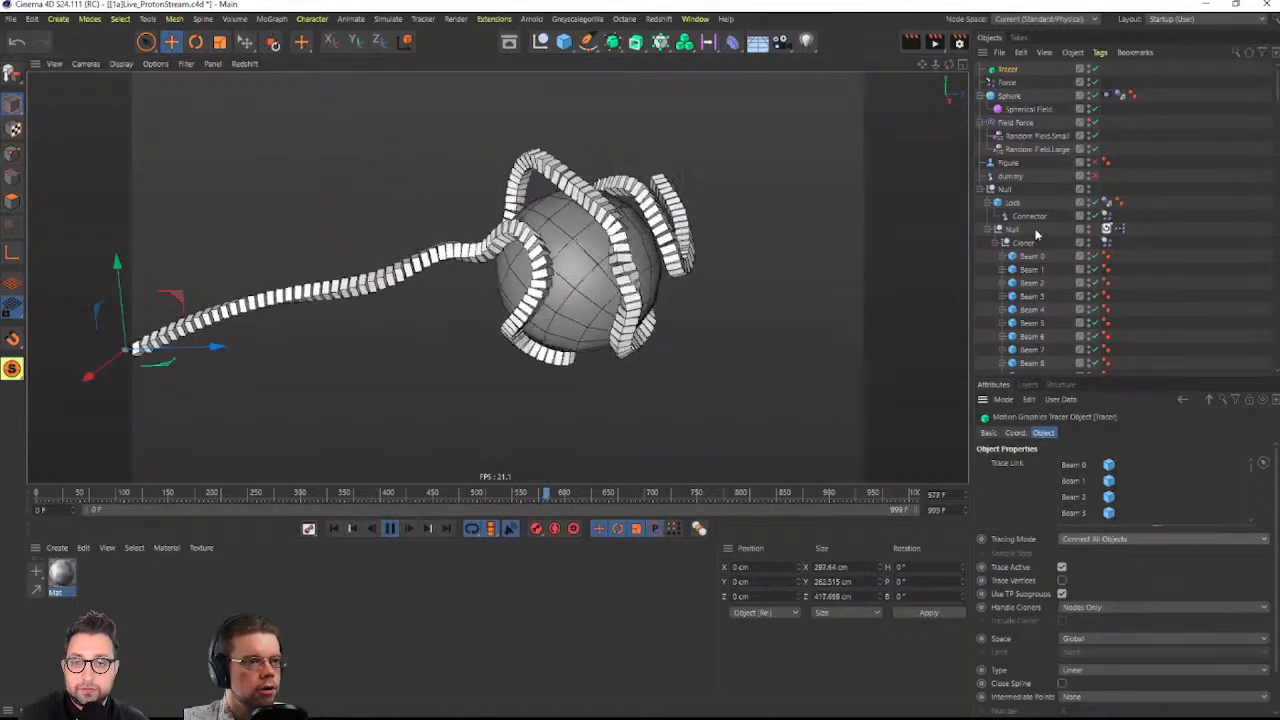
Hide the beam's Null hierarchy in the viewport and inspect the connected tracer spline around the sphere
double_click(1088, 188)
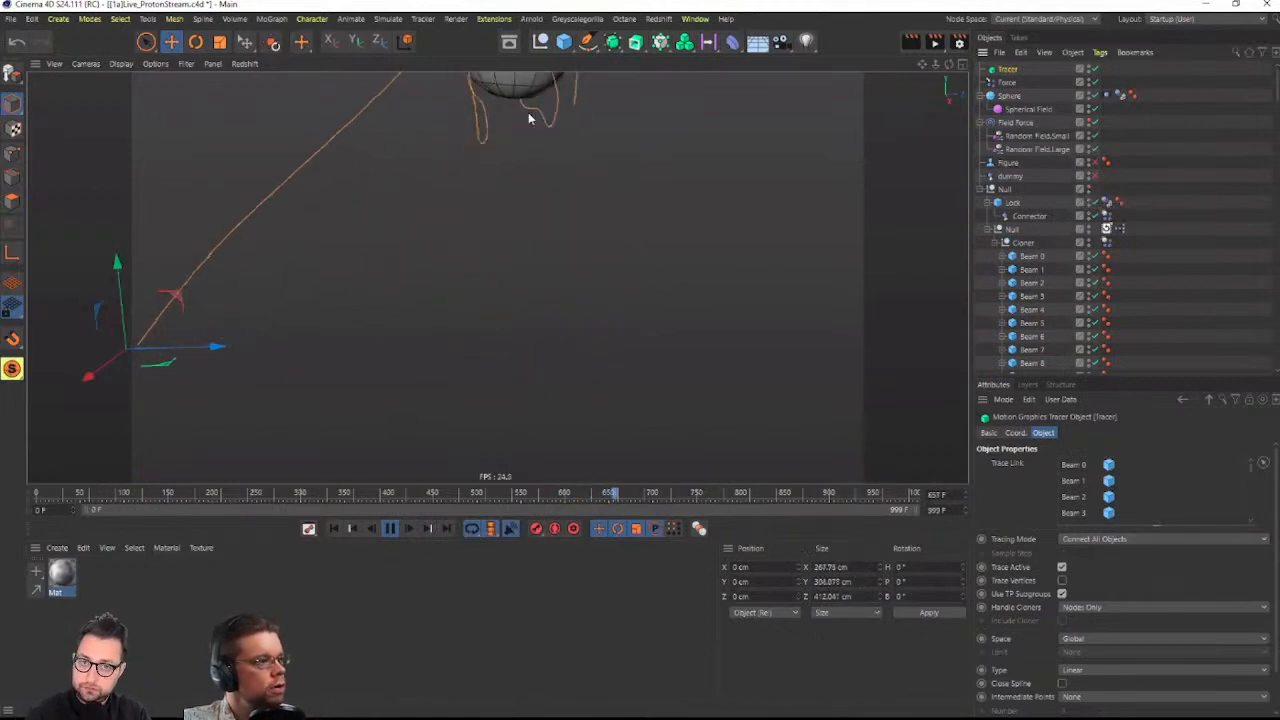
middle_click_drag(528, 114, 607, 280, "alt")
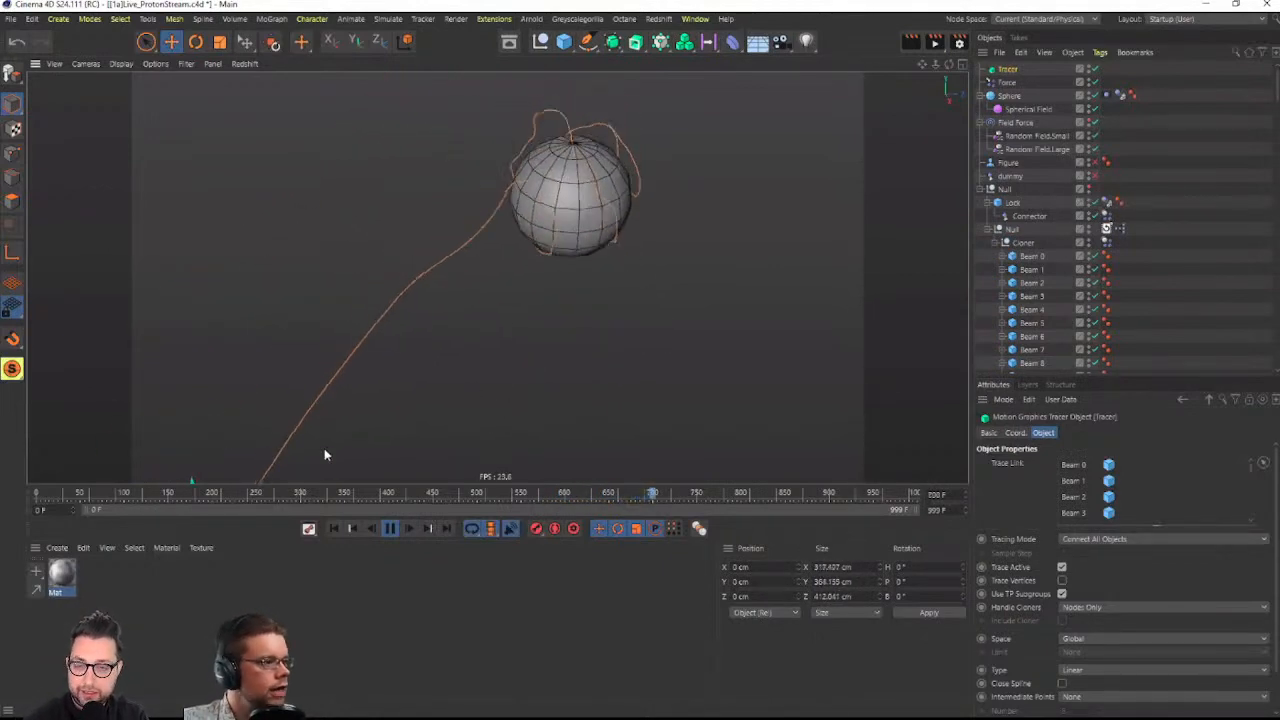
middle_click_drag(599, 414, 563, 254, "alt")
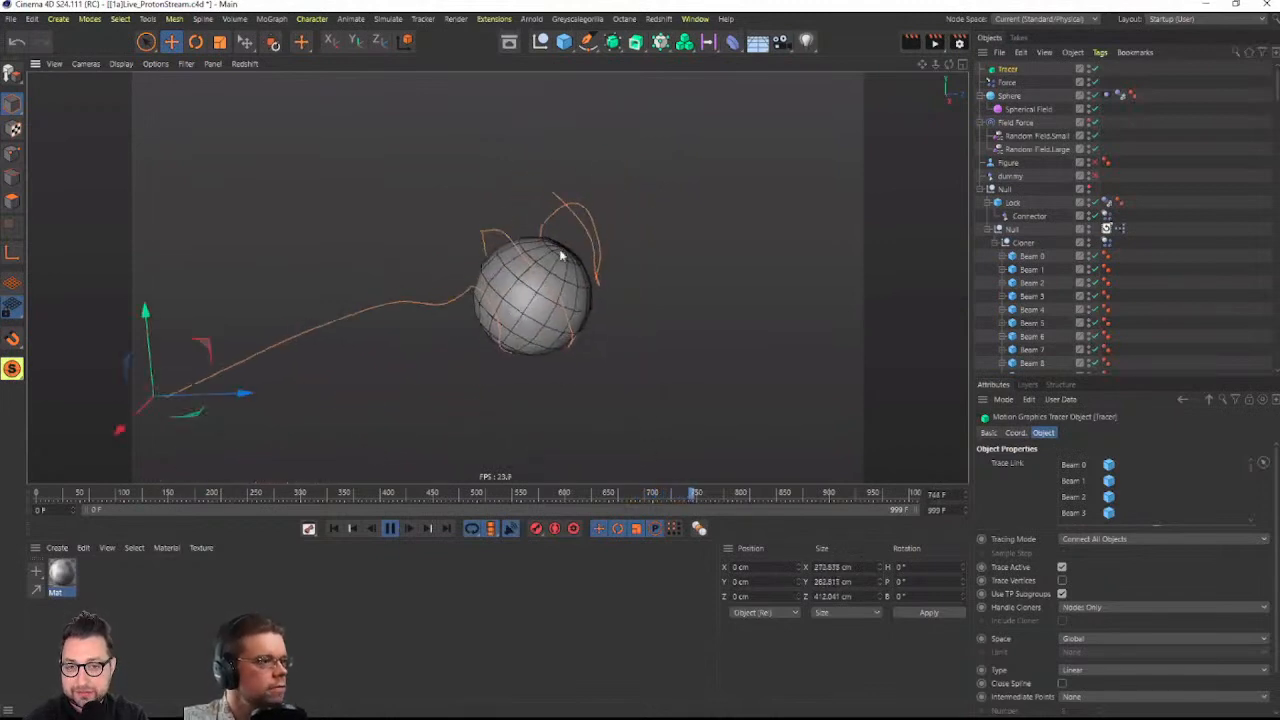
middle_click_drag(551, 354, 614, 257, "alt")
scroll(614, 257, "down", 2)
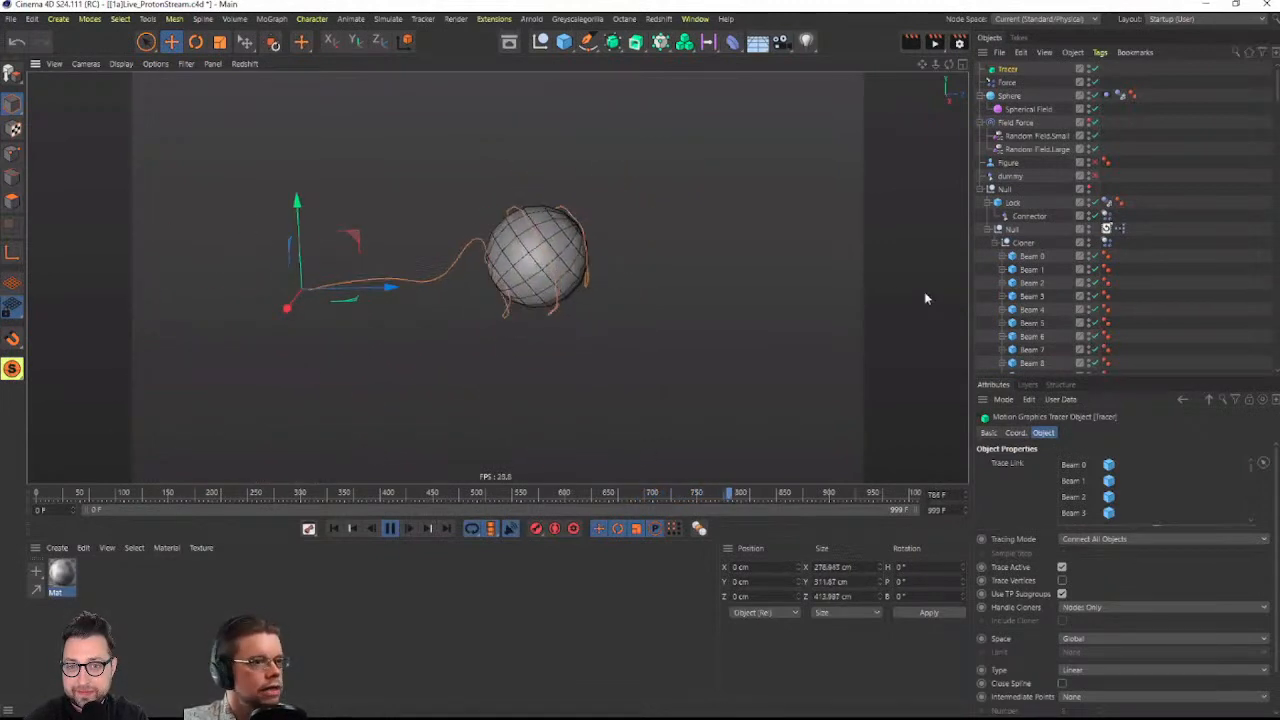
Move the Tracer below the collapsed beam Null and wrap it in a new Sweep as its parent
left_click(981, 190)
left_click_drag(997, 160, 1018, 228)
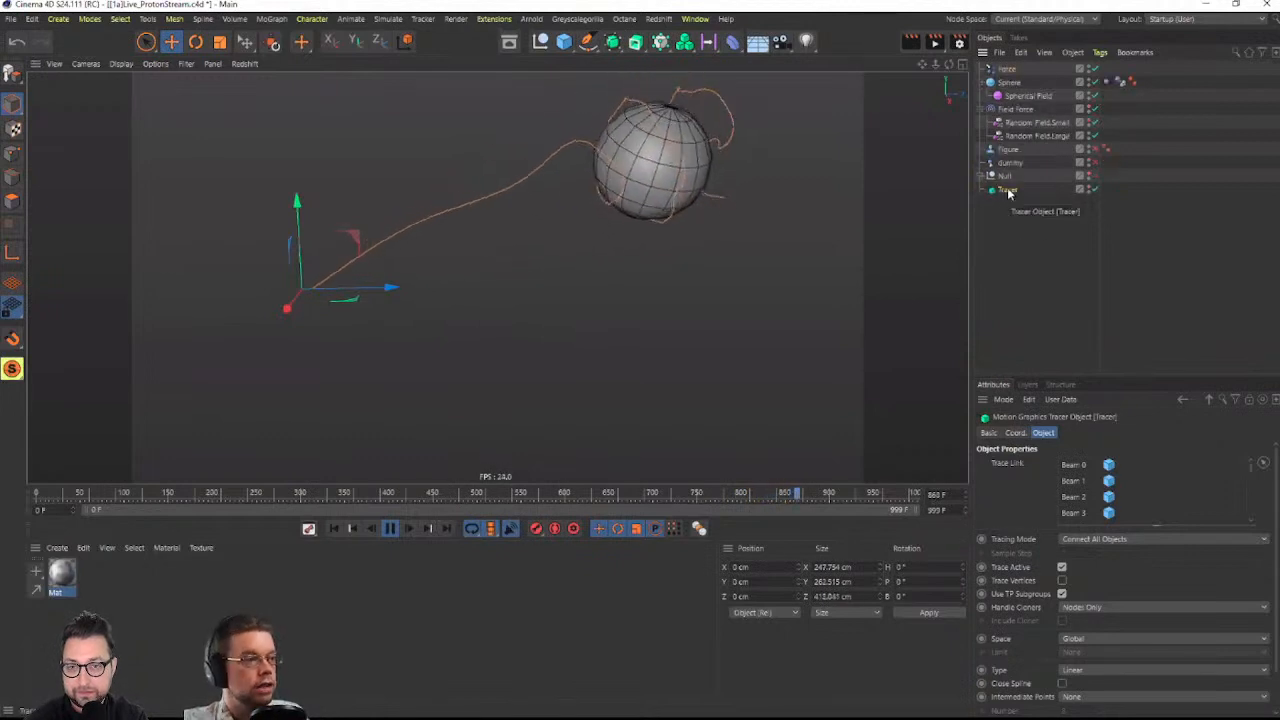
left_click(634, 43)
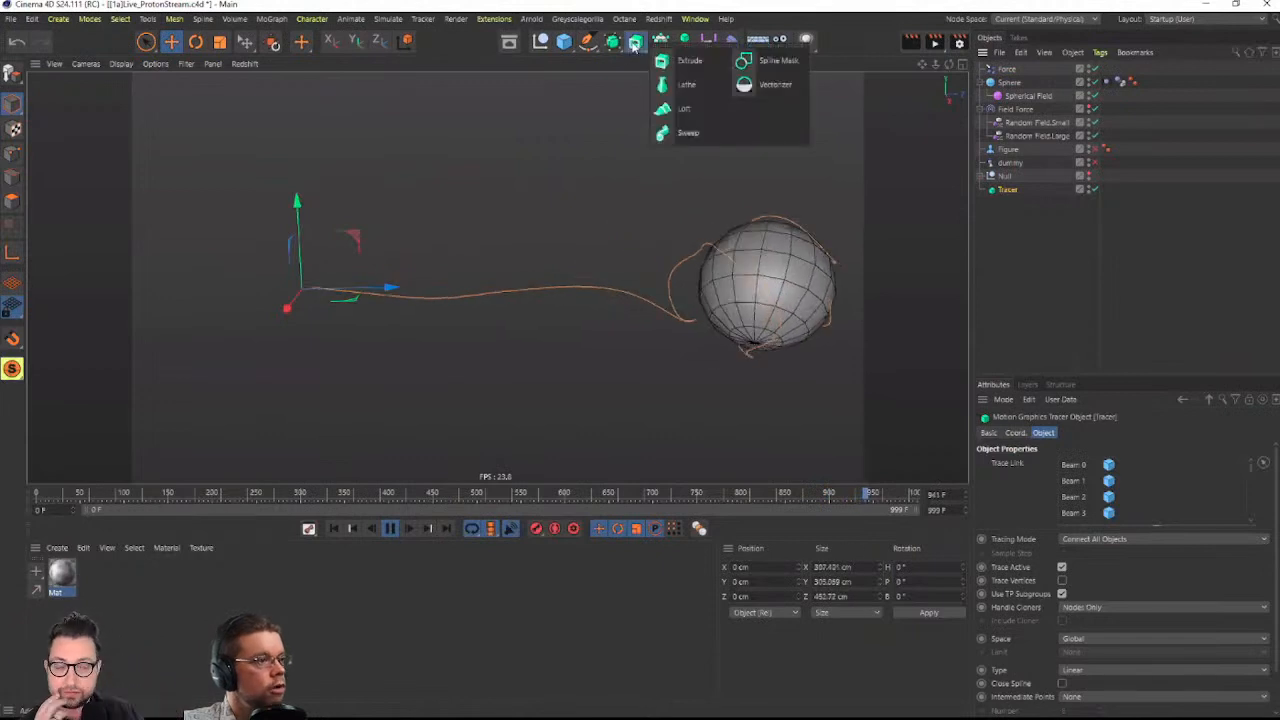
left_click(667, 134, "alt")
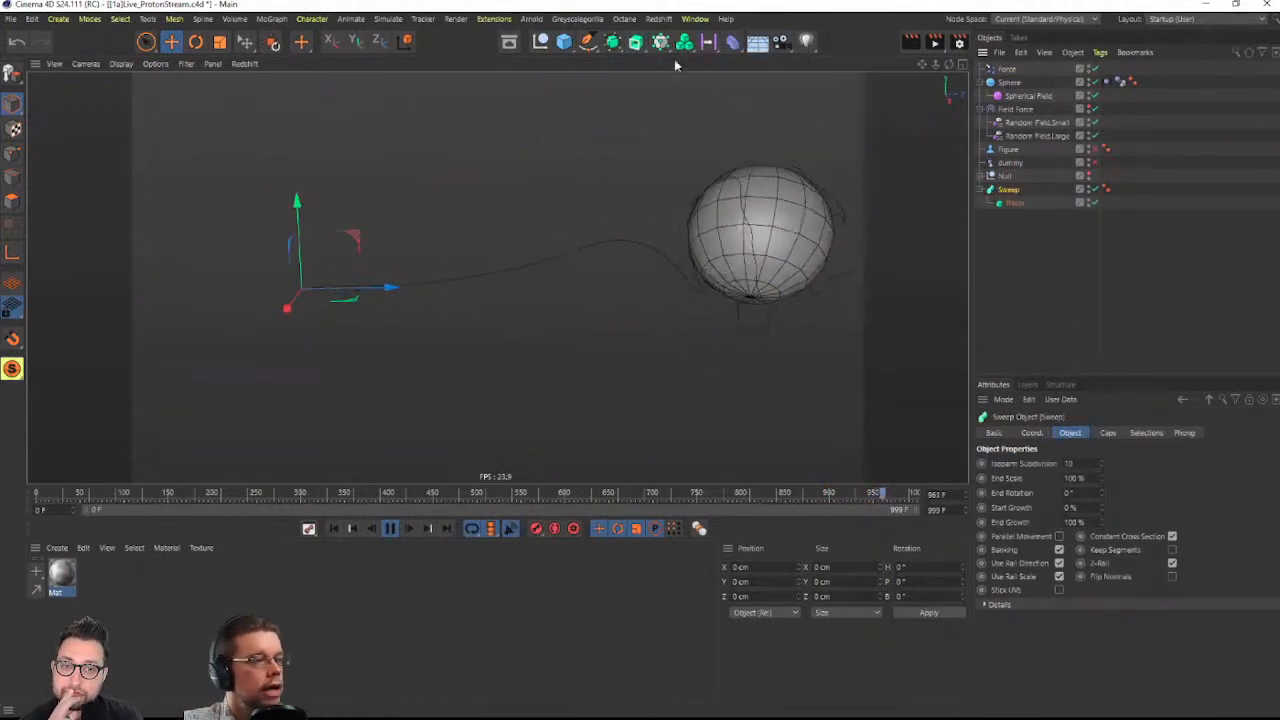
Add an n-Side spline with 12 sides and a radius of 10 cm as the sweep profile
left_click(1022, 204)
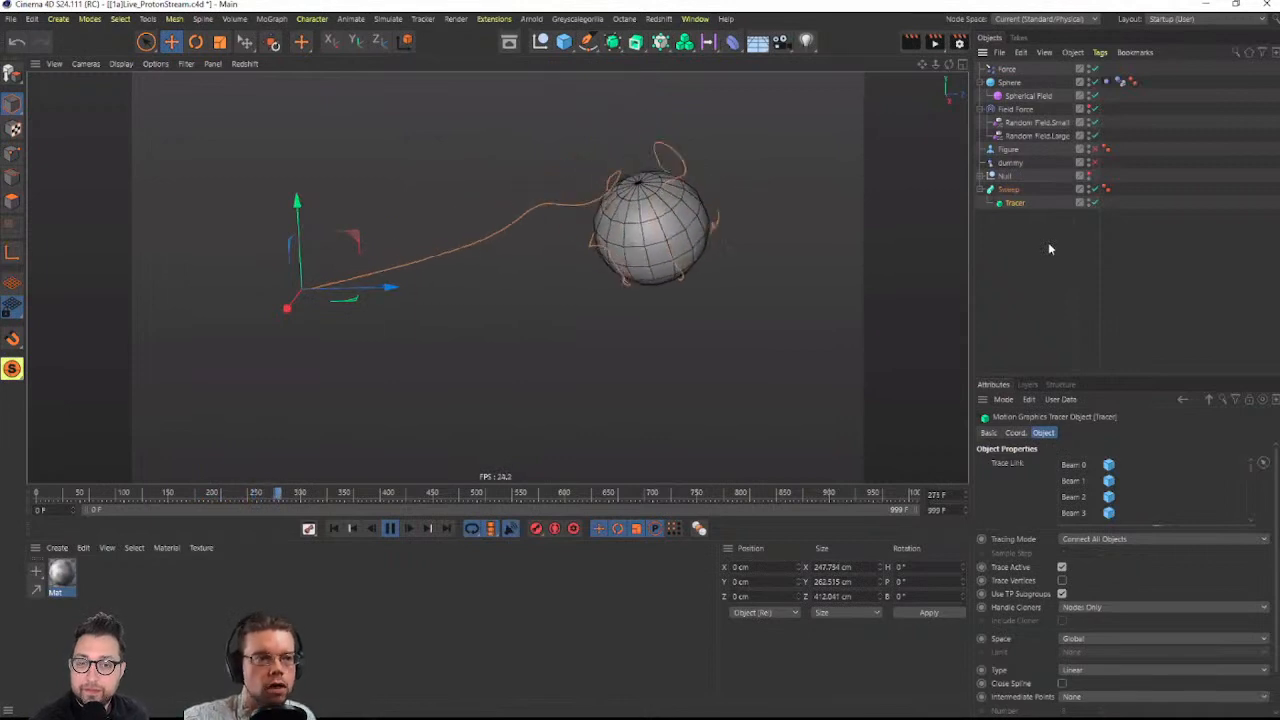
left_click(590, 40)
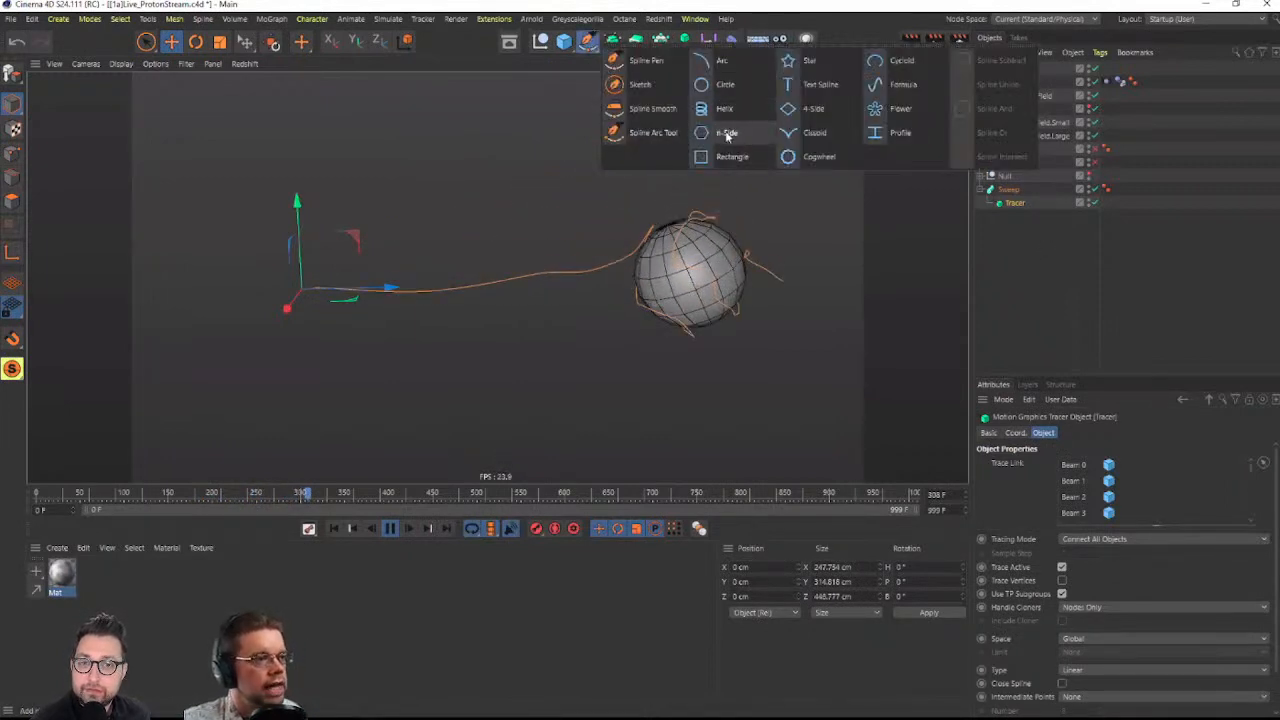
left_click(727, 134)
left_click_drag(283, 290, 397, 284, "alt")
right_click_drag(397, 284, 365, 306, "alt")
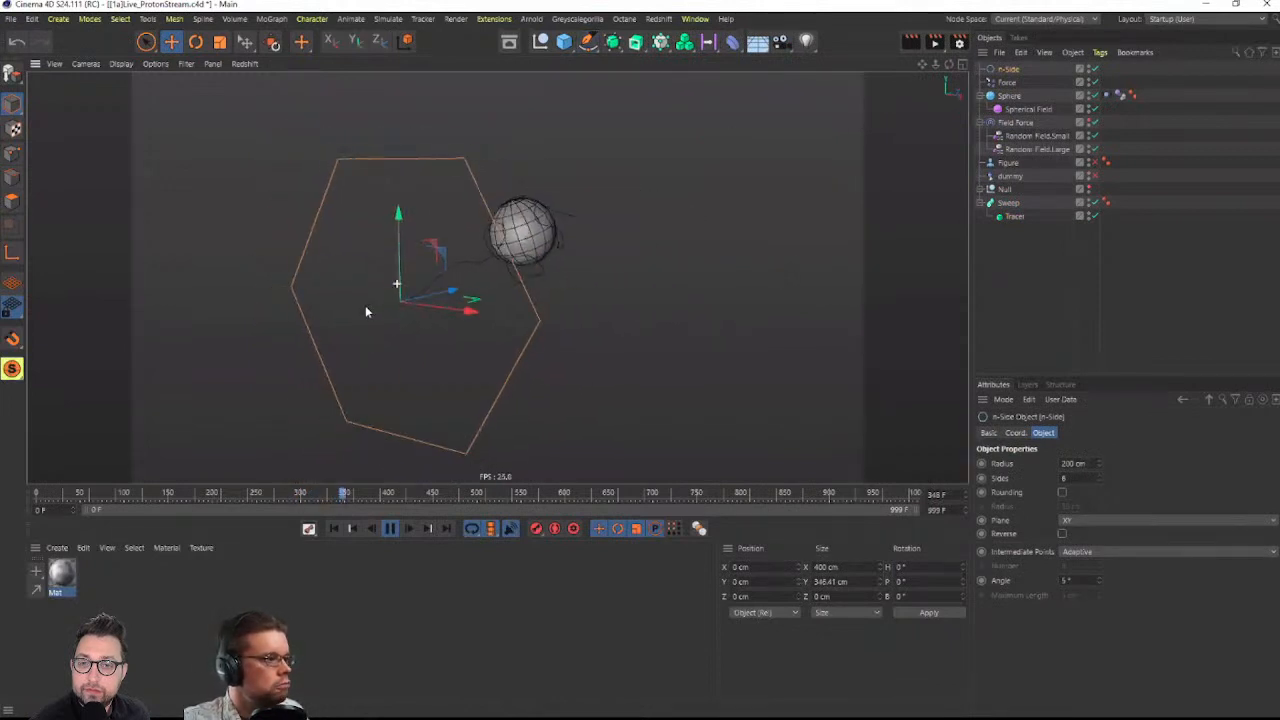
type("12")
key("Return")
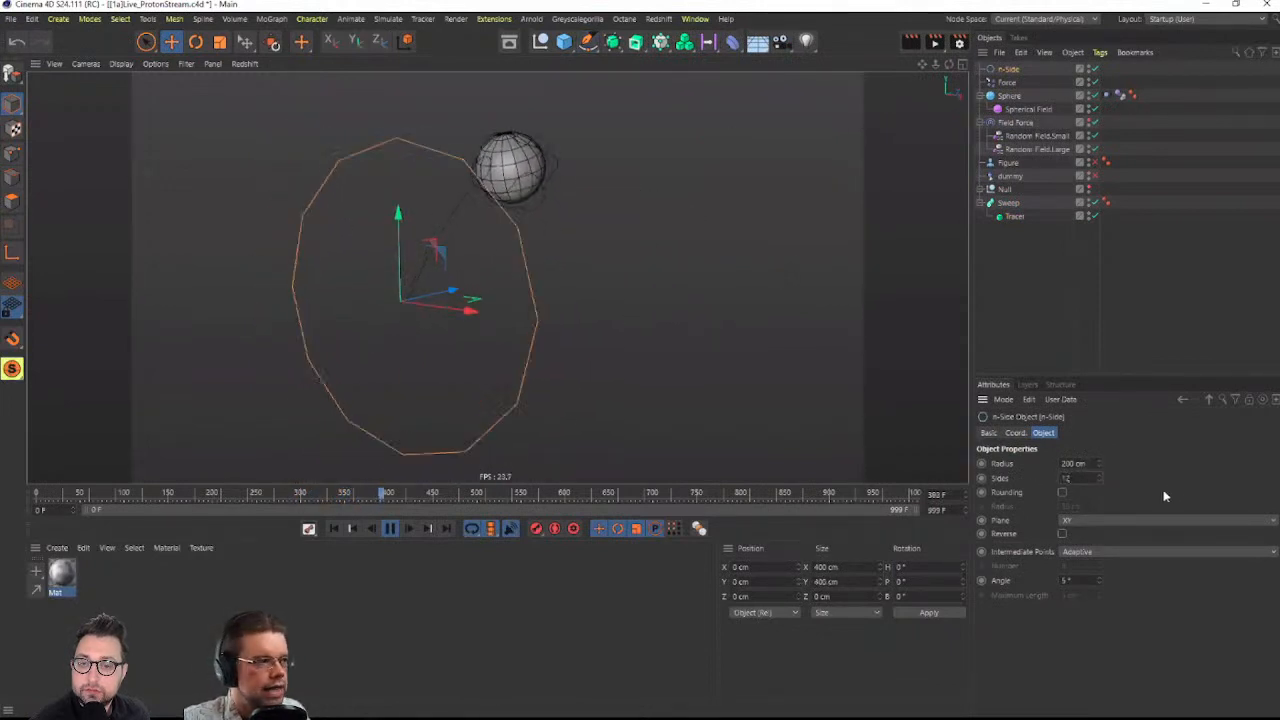
left_click(1074, 463)
type("1")
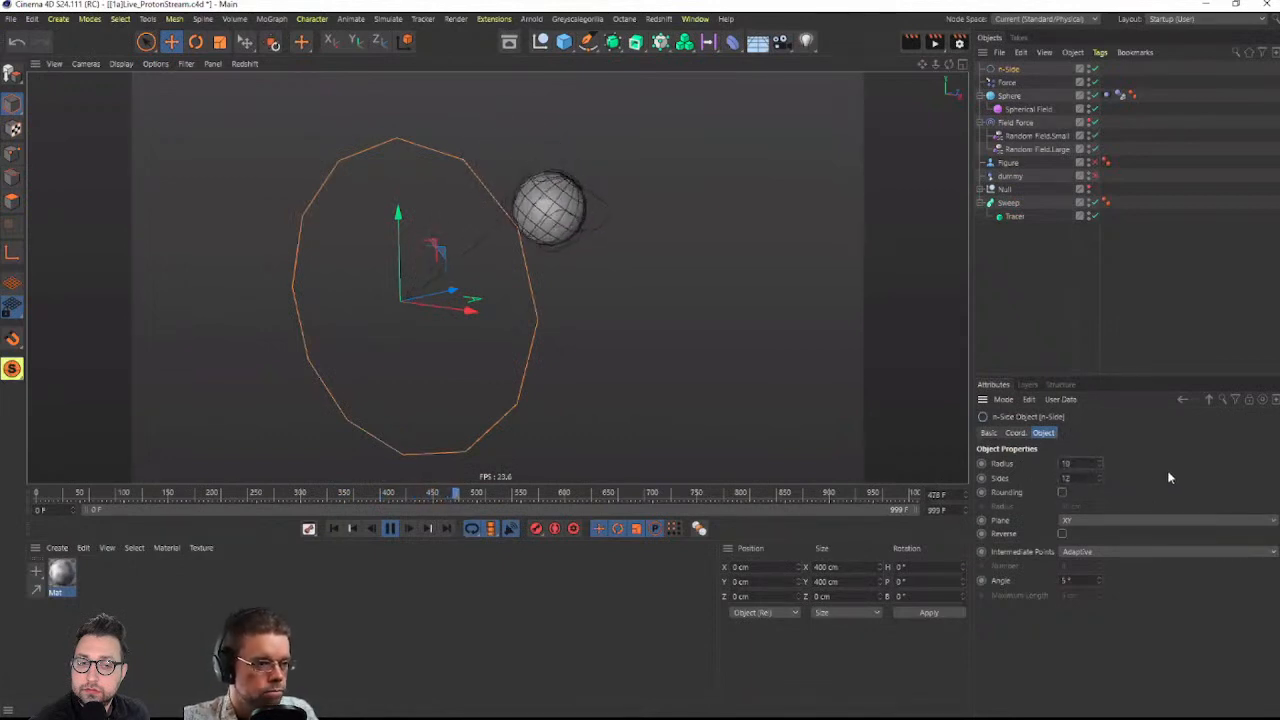
type("0")
key("Return")
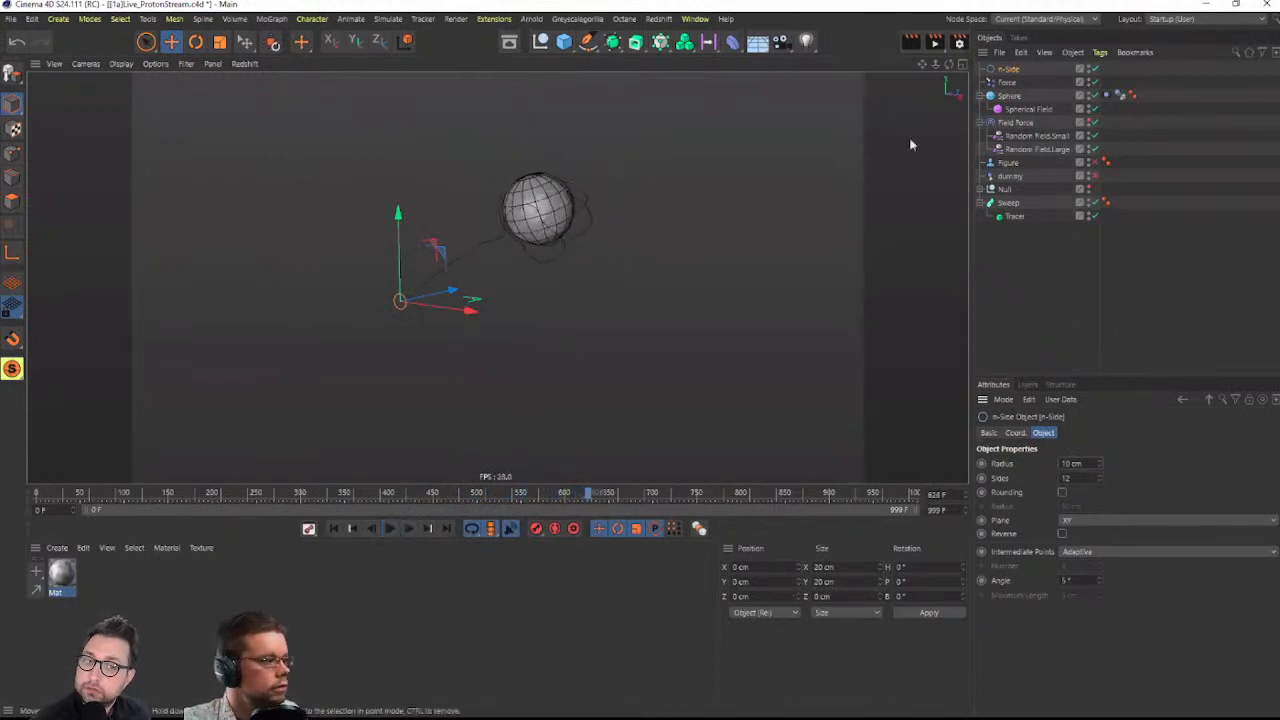
Place the n-Side spline inside the Sweep, directly above the Tracer
scroll(520, 244, "up", 4)
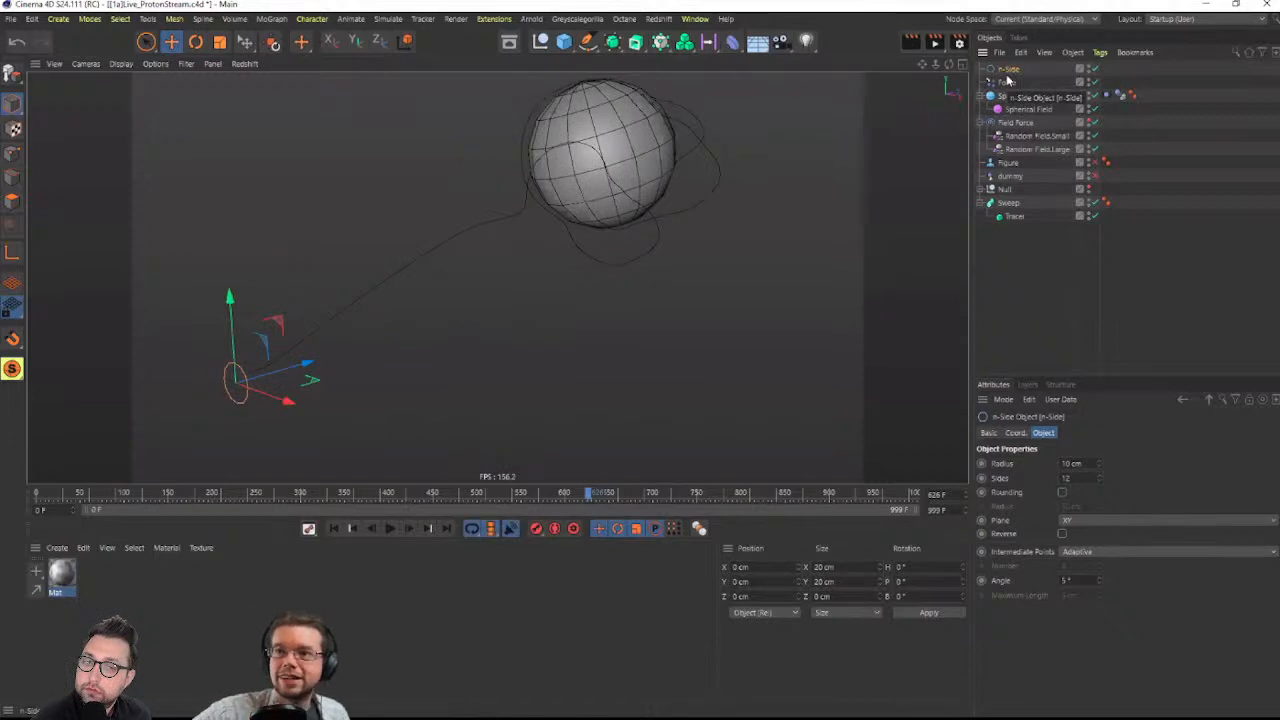
left_click_drag(566, 189, 594, 194, "alt")
scroll(594, 194, "down", 5)
middle_click_drag(594, 194, 589, 234, "alt")
left_click_drag(590, 227, 657, 211, "alt")
left_click_drag(1018, 155, 1028, 210)
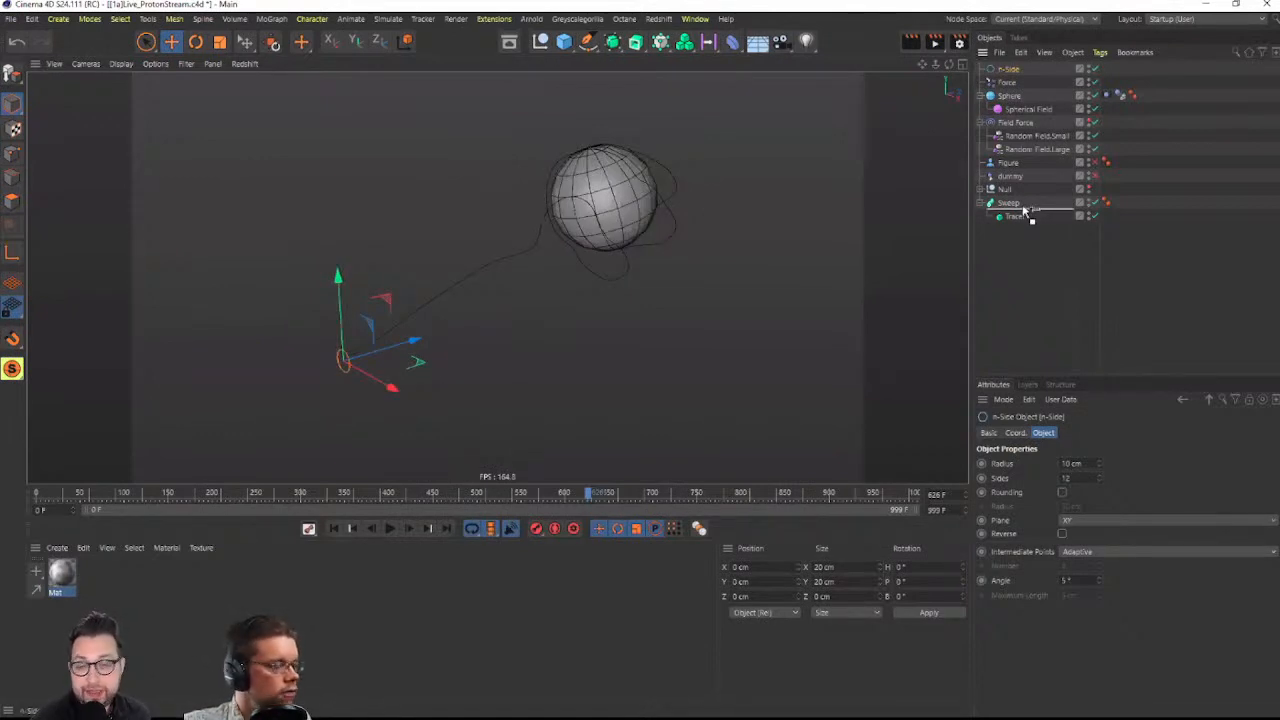
Place the n-Side spline inside the Sweep above the Tracer and set its sides to 6
left_click_drag(1028, 210, 1025, 213)
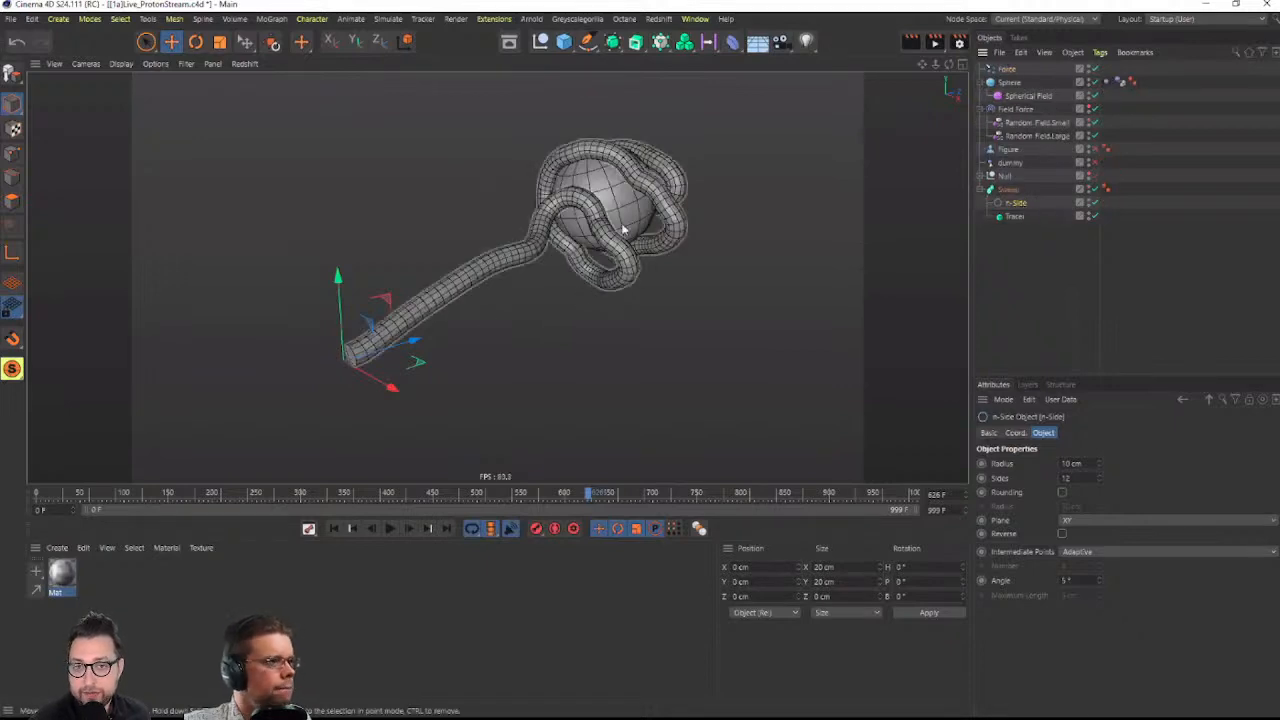
left_click_drag(460, 317, 757, 230, "alt")
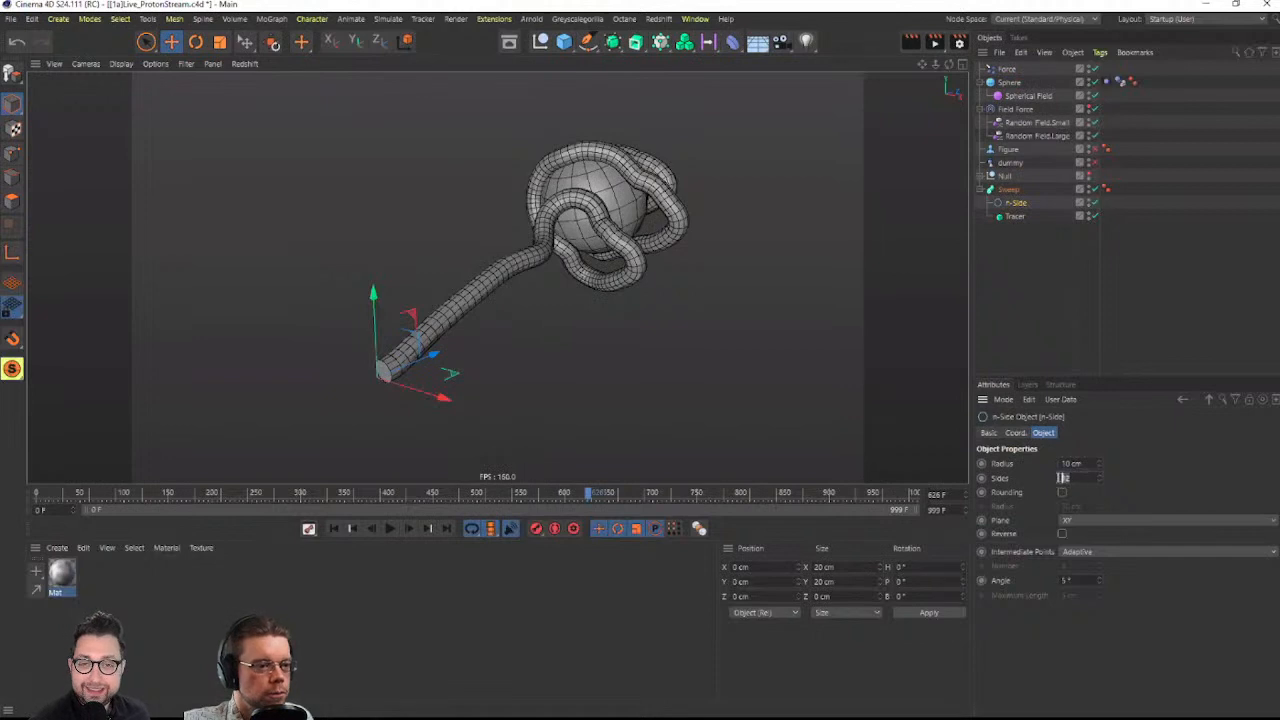
type("6")
key("Return")
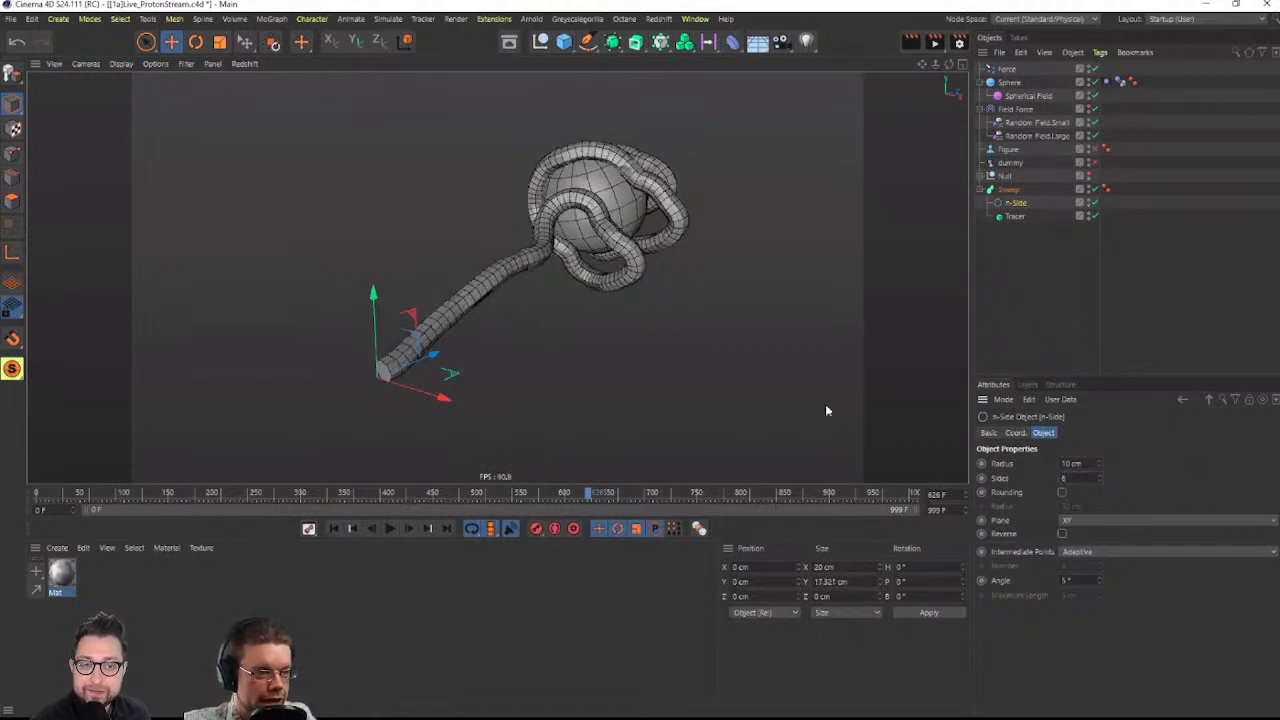
Set the n-Side spline's sides to 24 for a rounder tube profile
scroll(441, 333, "up", 5)
left_click_drag(448, 328, 888, 187, "alt")
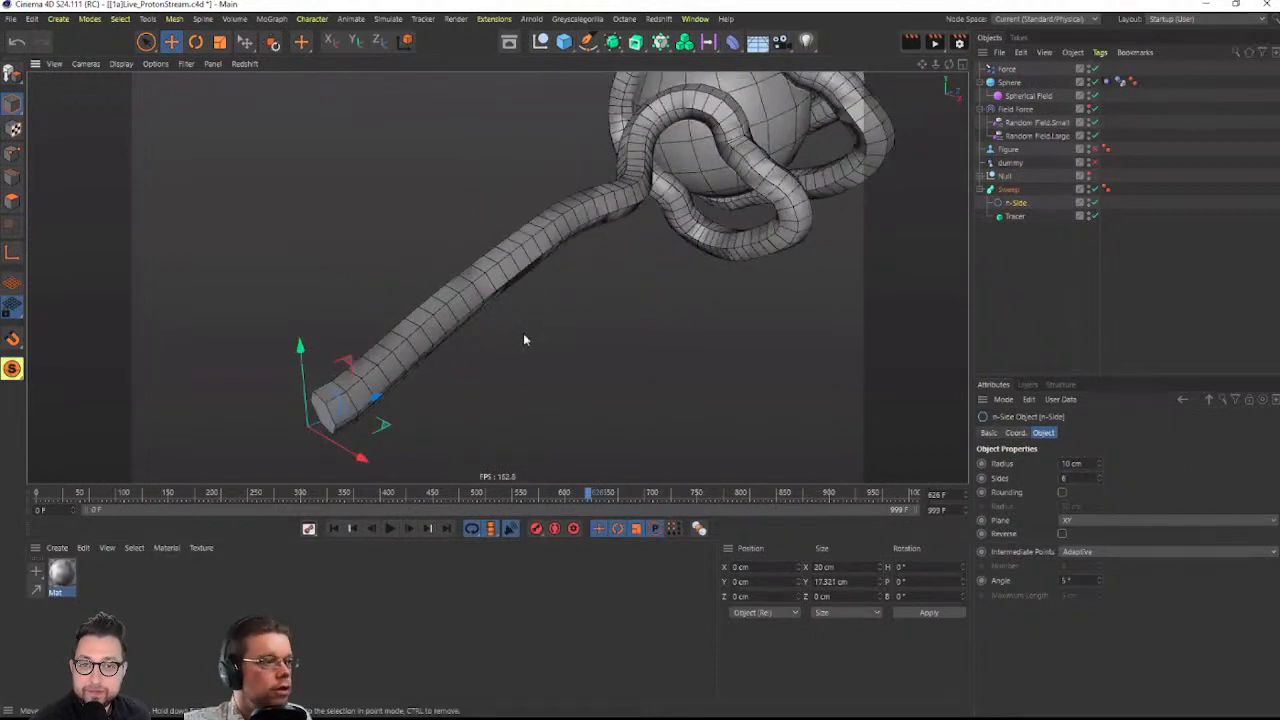
left_click_drag(523, 340, 560, 298, "alt")
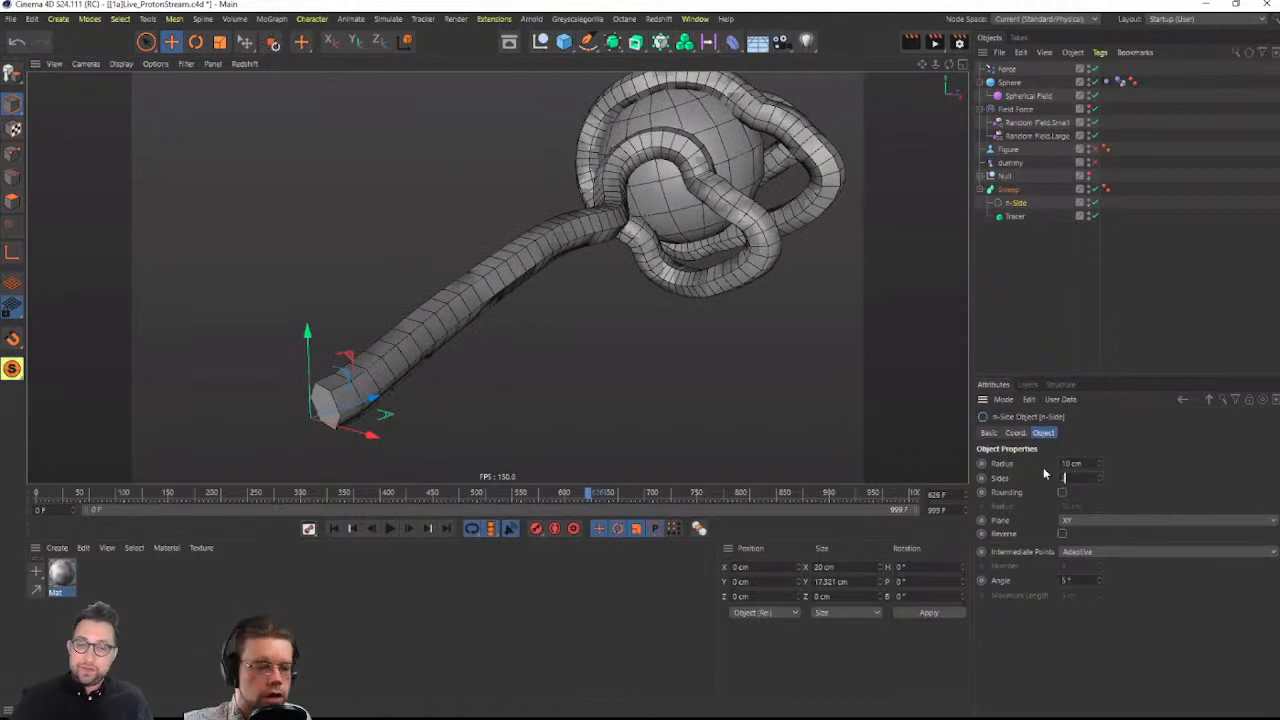
type("24")
key("Return")
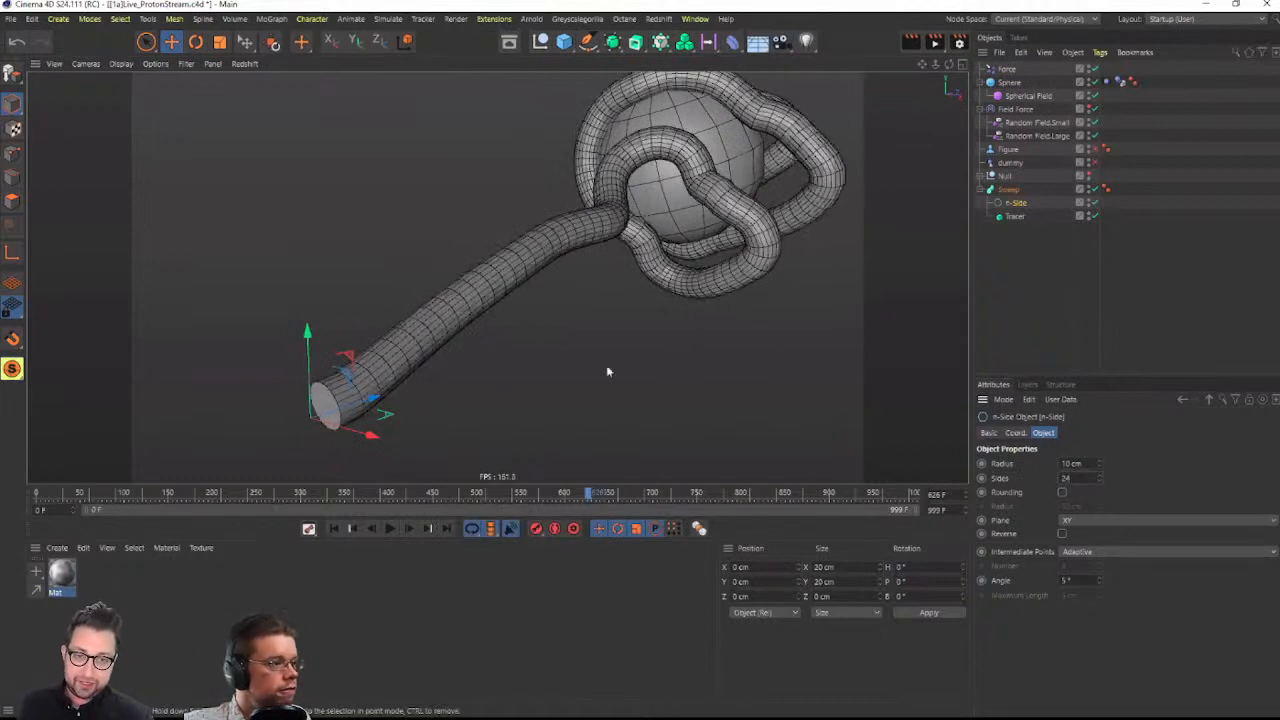
Replace the n-Side in the Sweep with a new Circle spline scaled to a radius of about 26.6 cm
left_click_drag(1018, 263, 1016, 258)
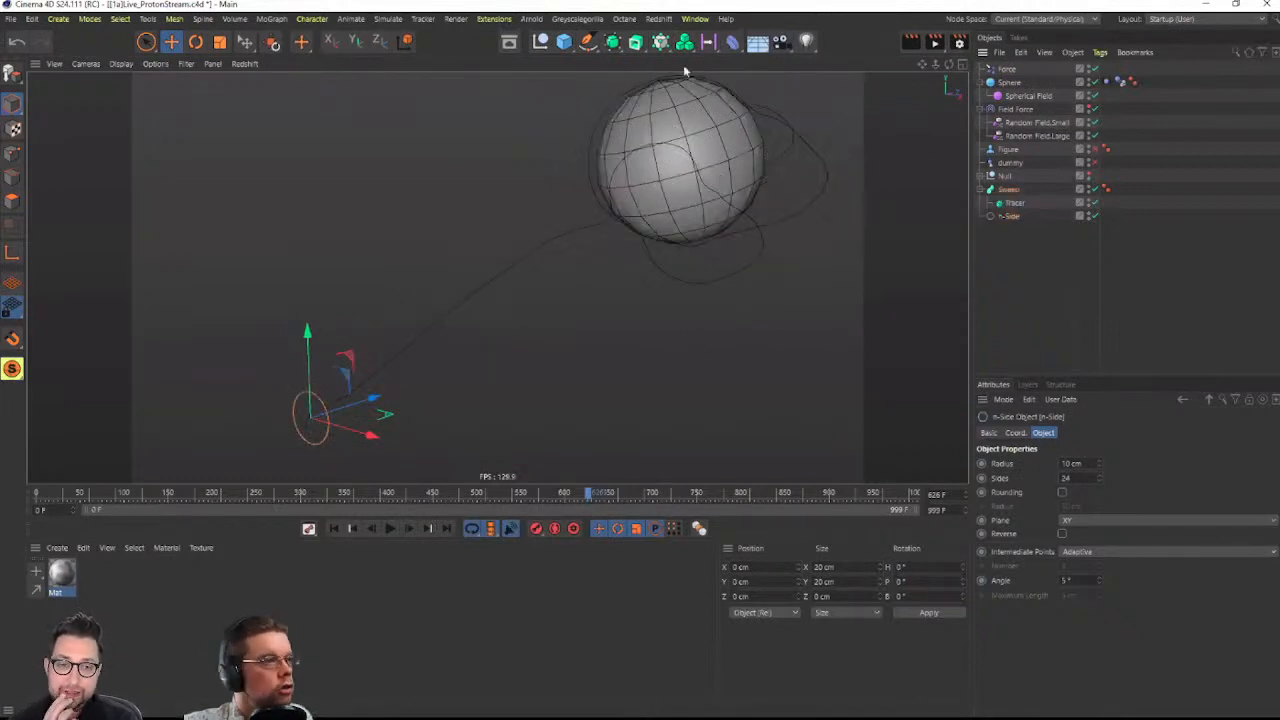
left_click(588, 42)
left_click(725, 84)
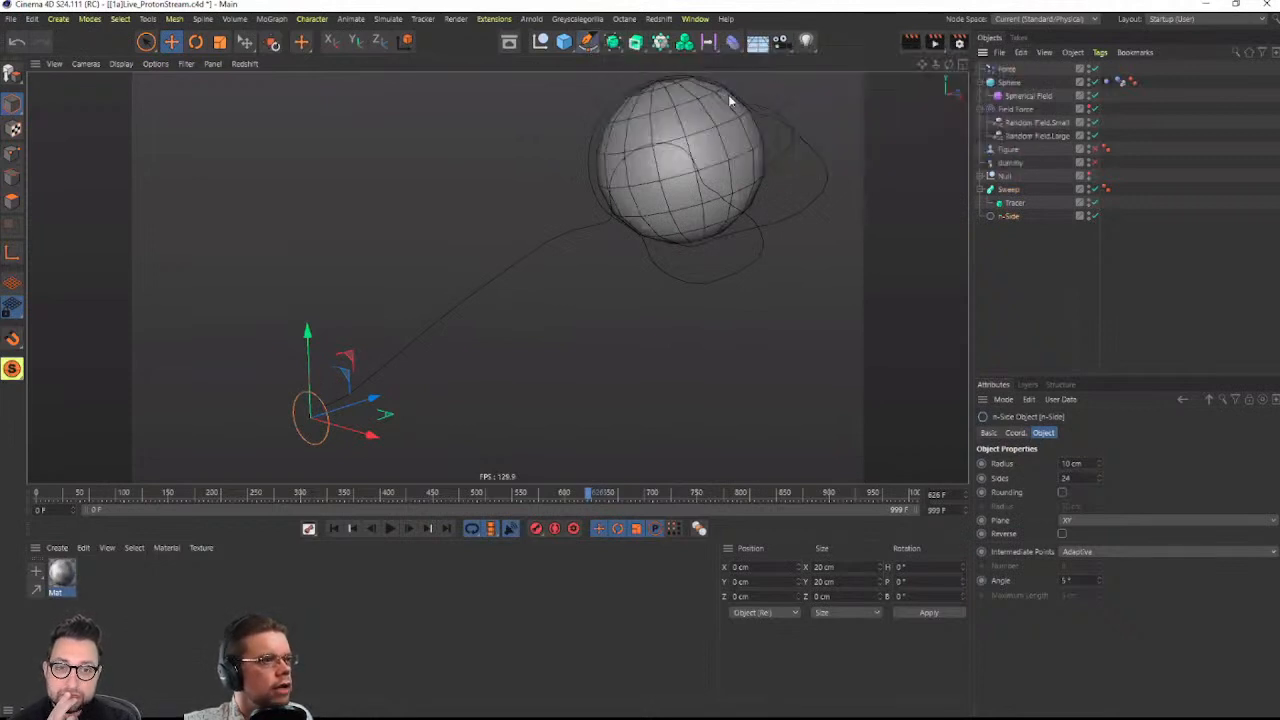
key("t")
left_click_drag(529, 290, 333, 398)
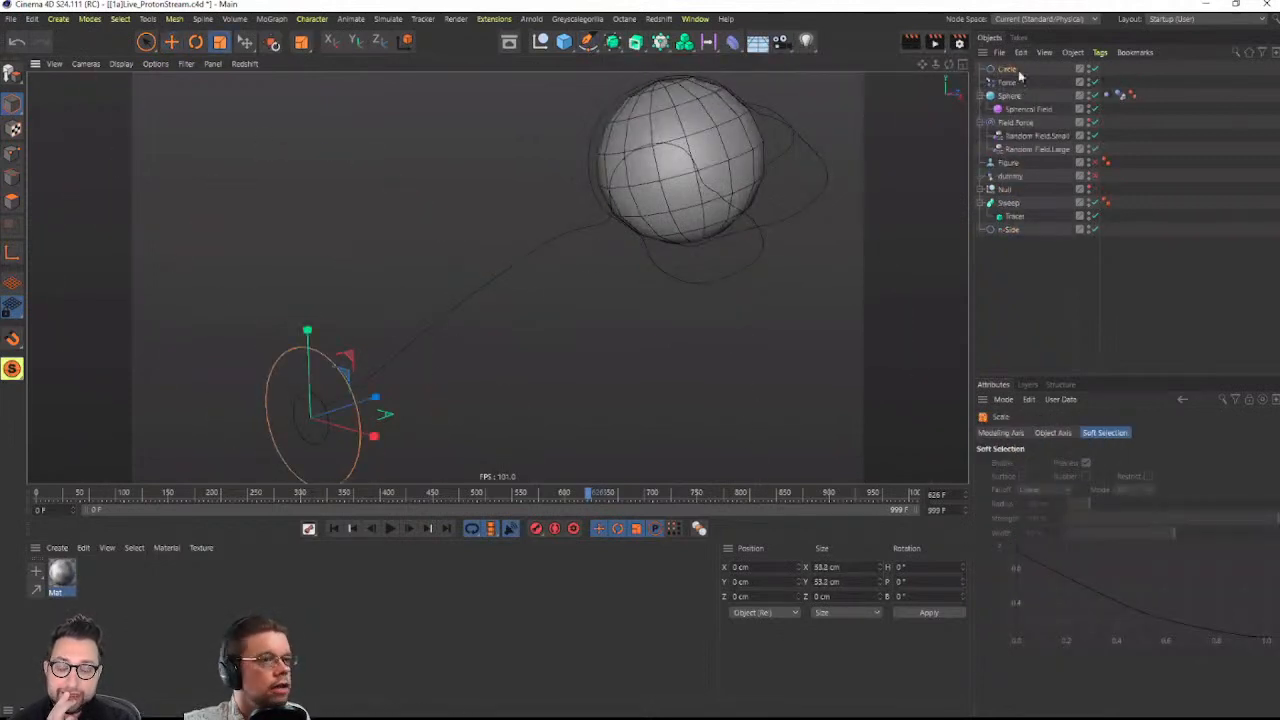
left_click_drag(1026, 212, 1026, 210)
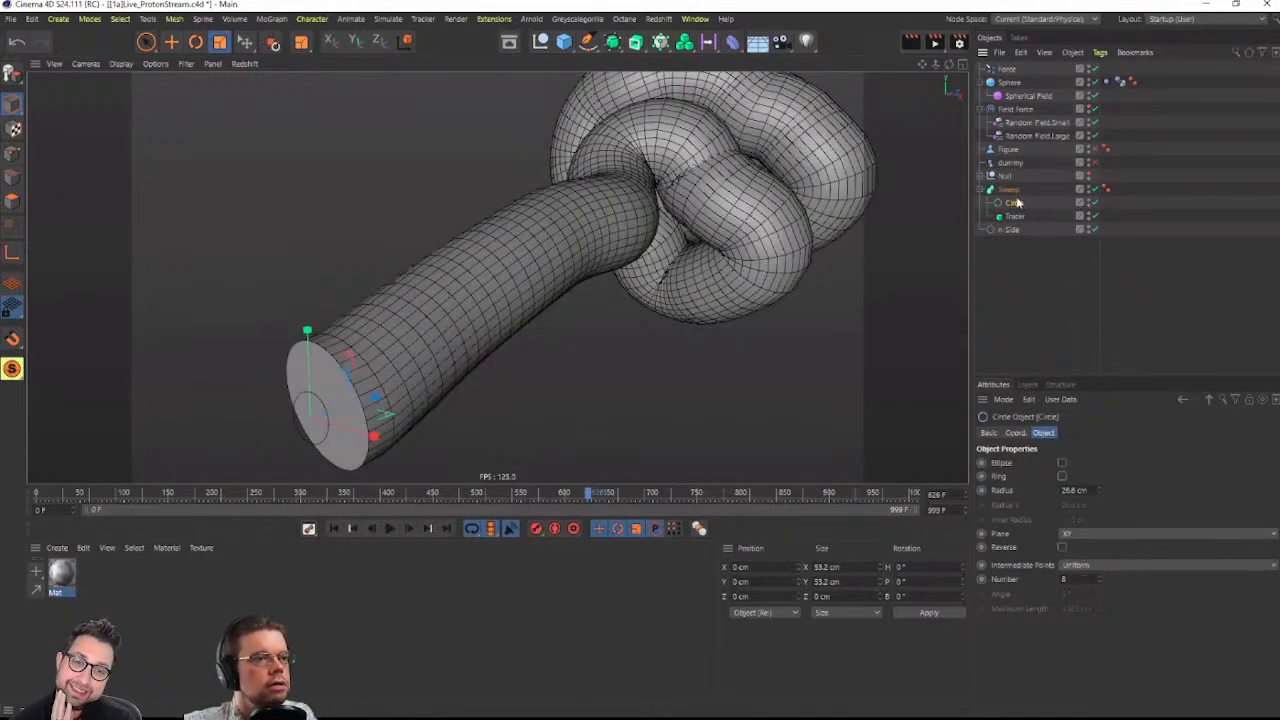
Delete the Circle, return the n-Side to the Sweep above the Tracer, and set its sides to 12
key("Delete")
left_click_drag(1015, 196, 1017, 198)
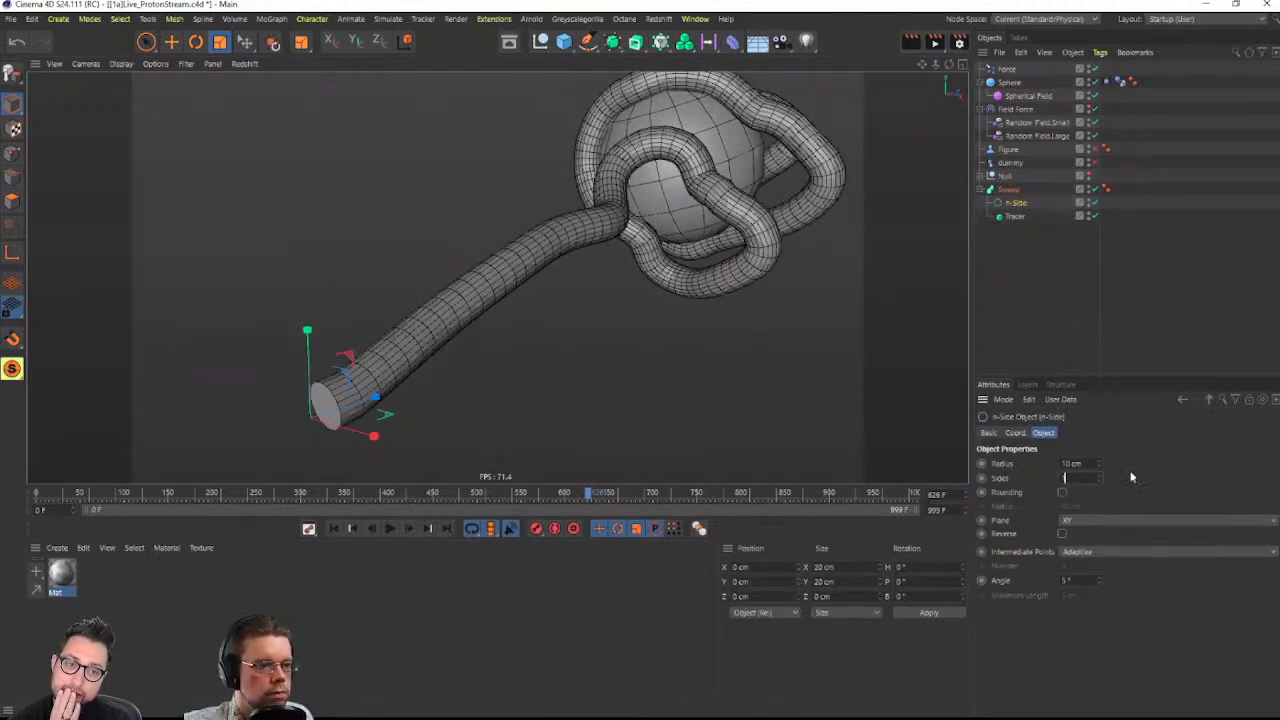
left_click_drag(520, 275, 610, 235, "alt")
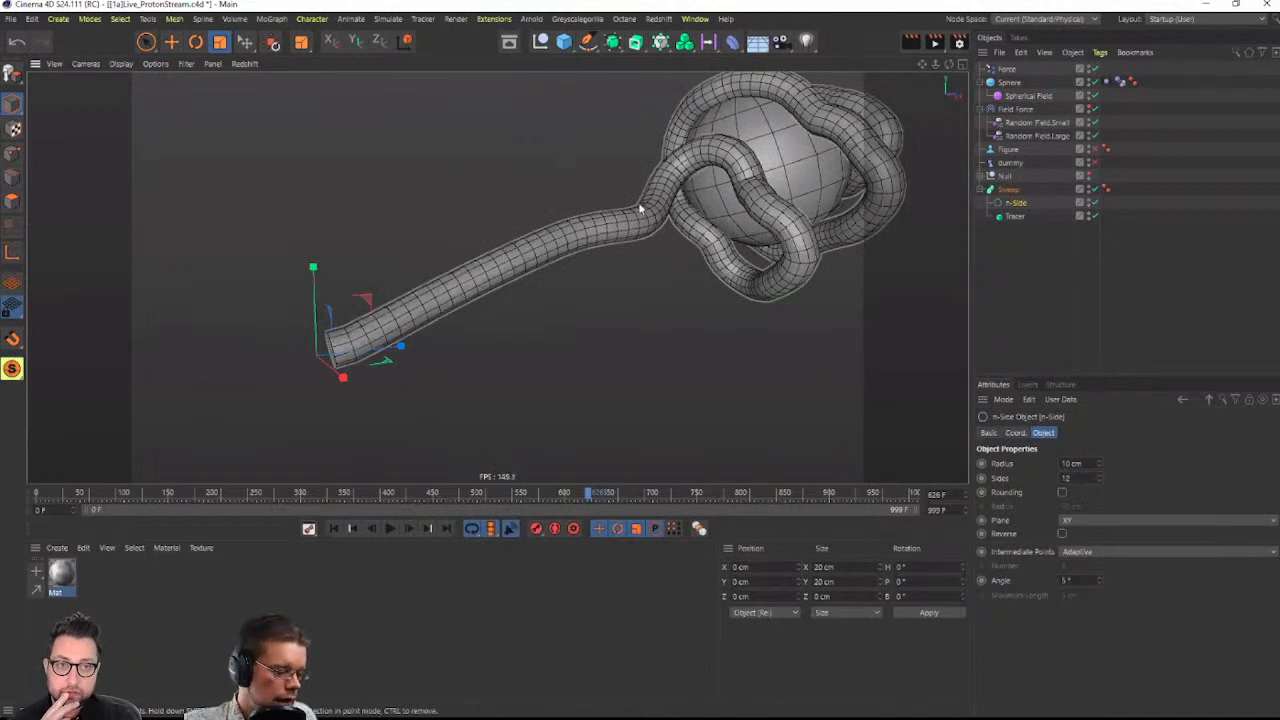
Switch the viewport to Gouraud shading without lines and scale the n-Side profile down to a radius of about 1.76 cm
key("n")
key("a")
mouse_move(723, 184)
left_mouse_down("alt")
mouse_move(545, 209)
mouse_move(460, 255)
left_mouse_up("alt")
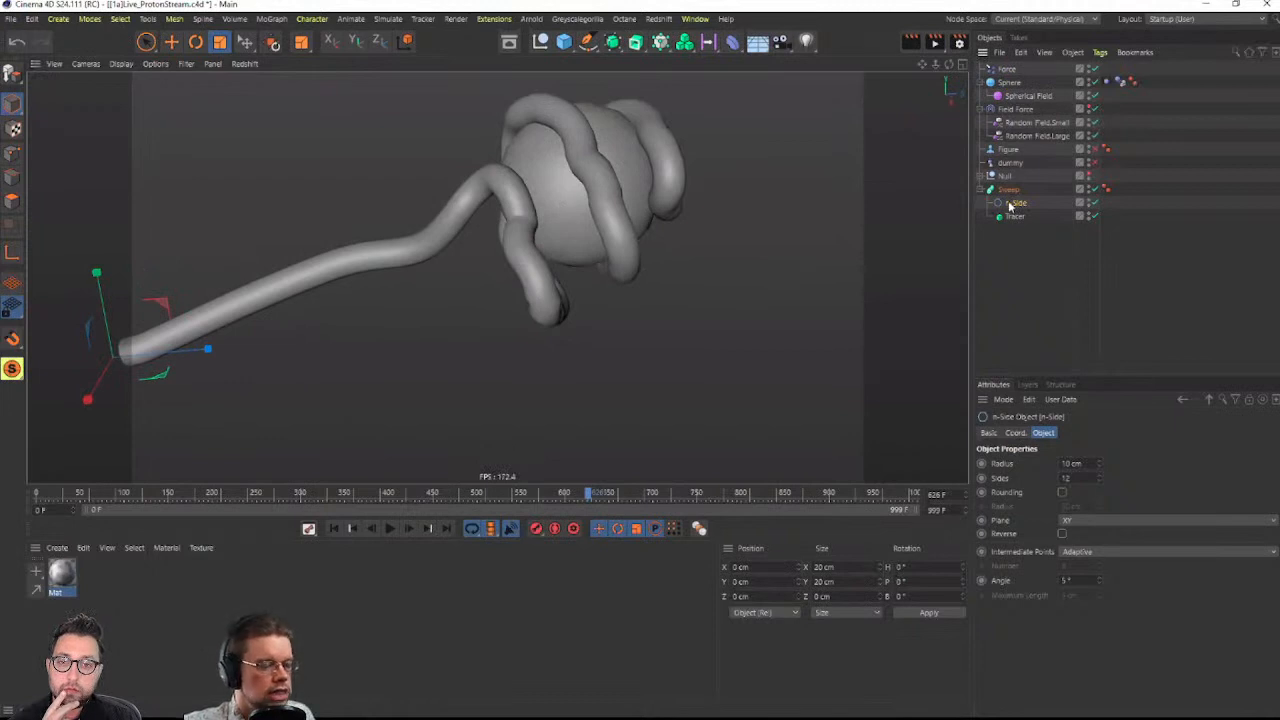
key("c")
left_click_drag(766, 165, 475, 392)
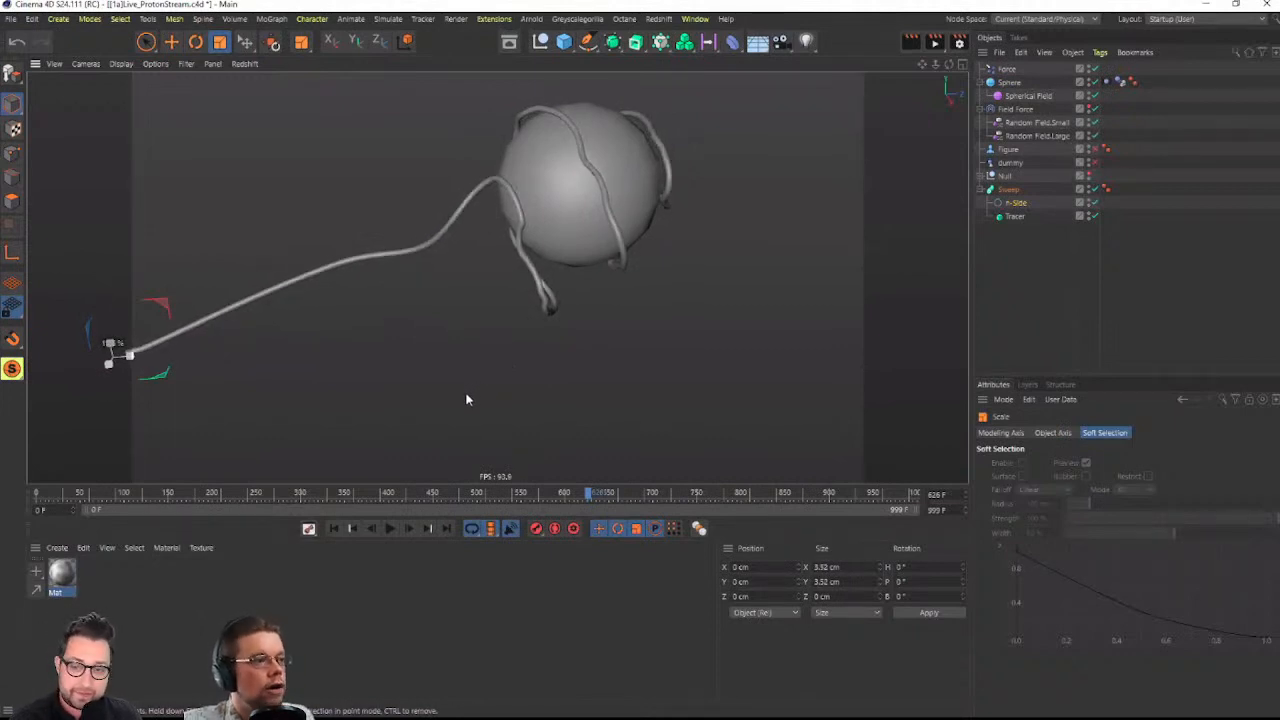
Play the animation to examine the thin tube around the sphere, stop it, and return to the first frame
left_click_drag(576, 166, 510, 142, "alt")
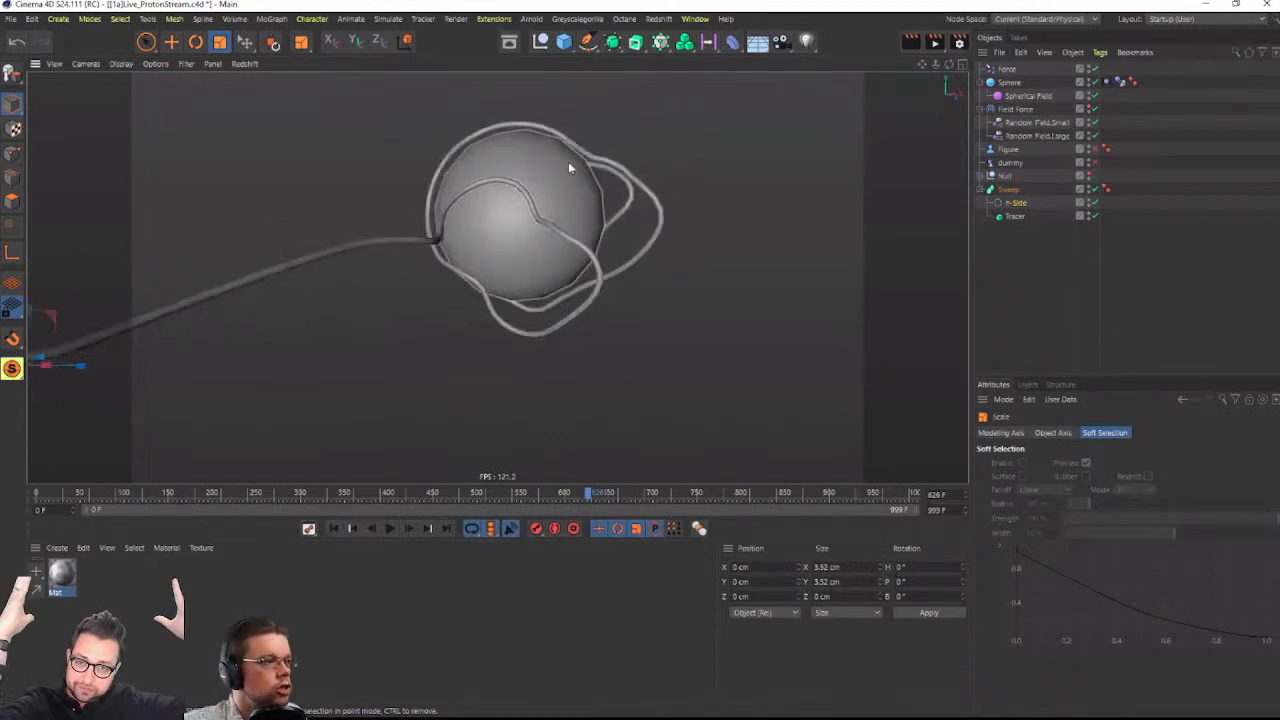
left_click_drag(570, 168, 478, 480, "alt")
left_click(391, 530)
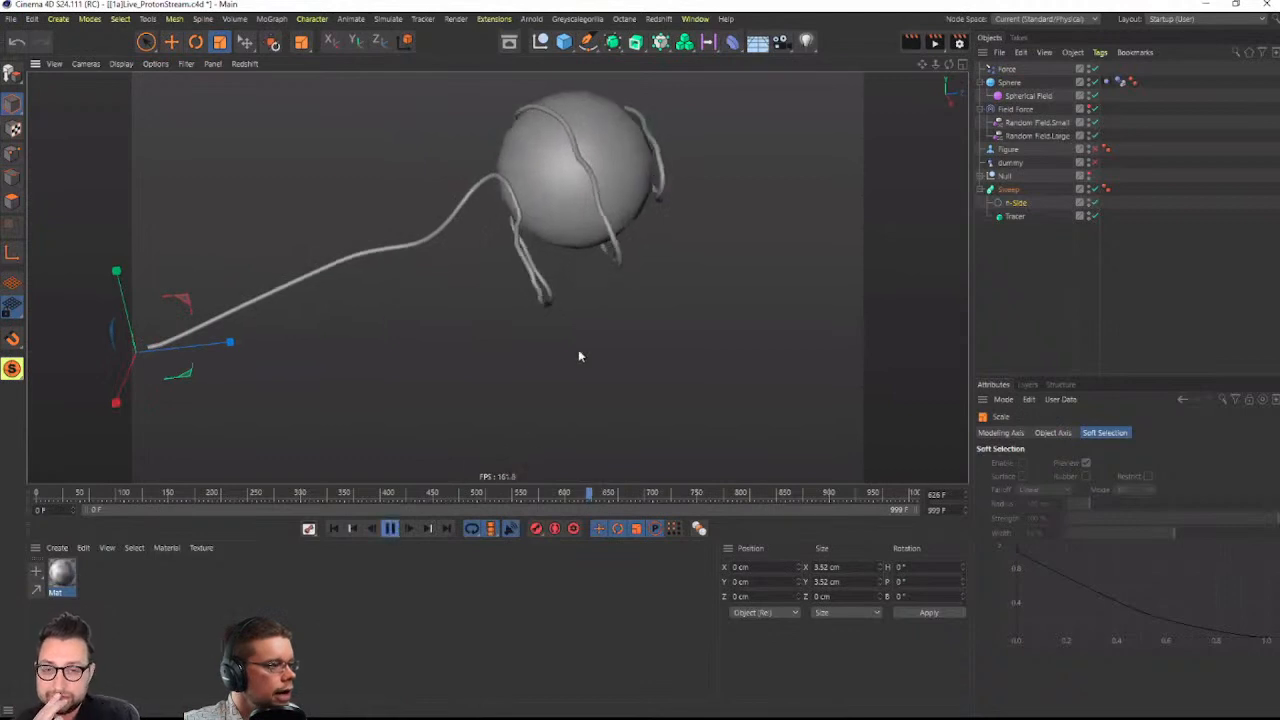
left_click_drag(578, 351, 622, 294, "alt")
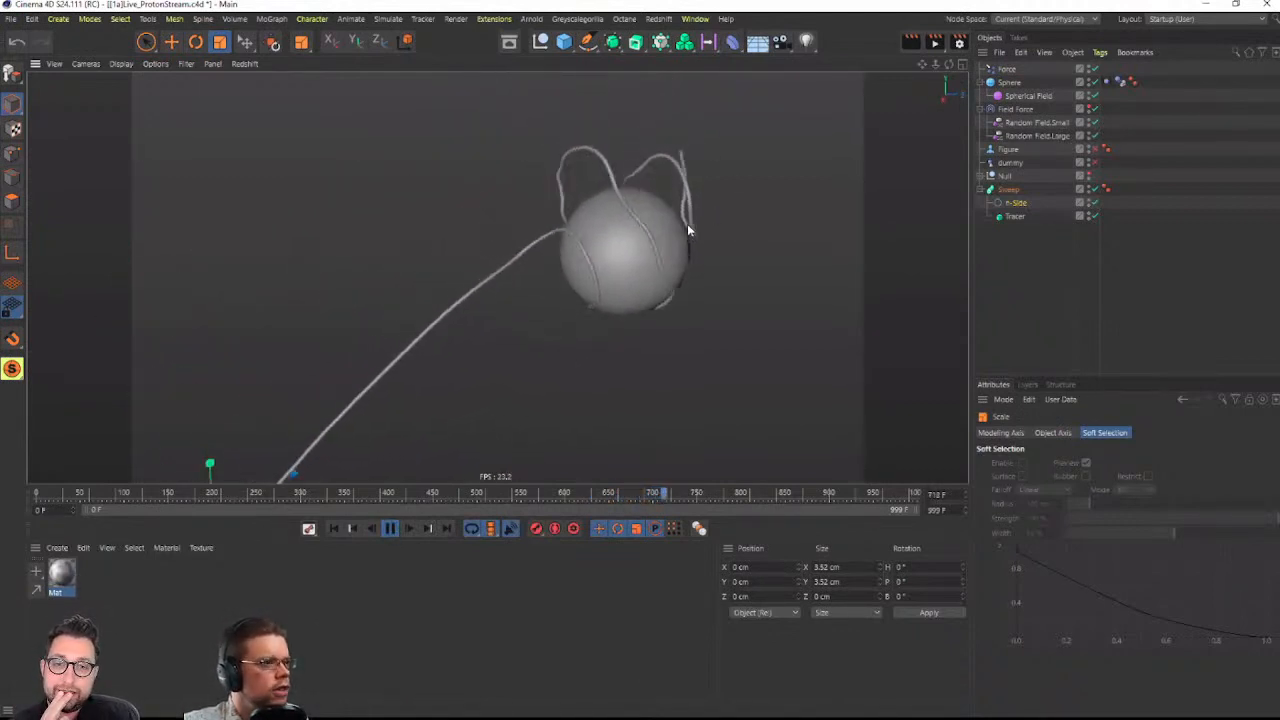
middle_click_drag(522, 472, 497, 277, "alt")
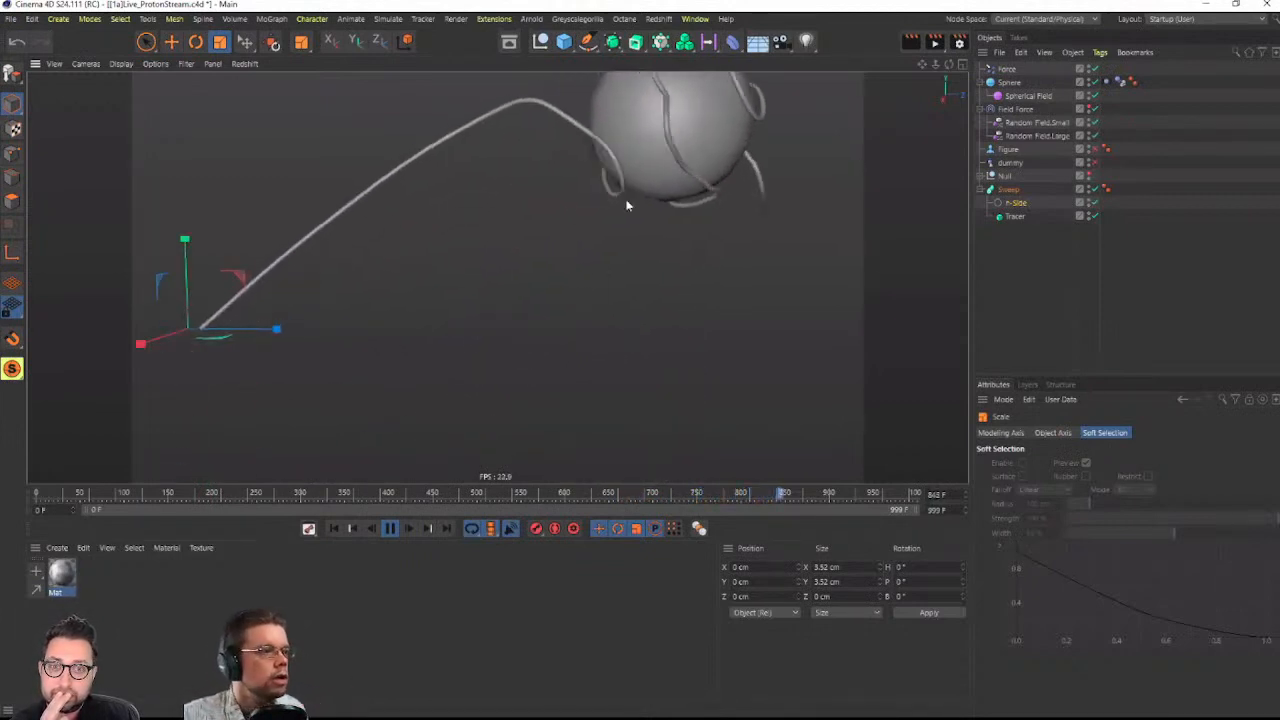
left_click(390, 528)
left_click(334, 528)
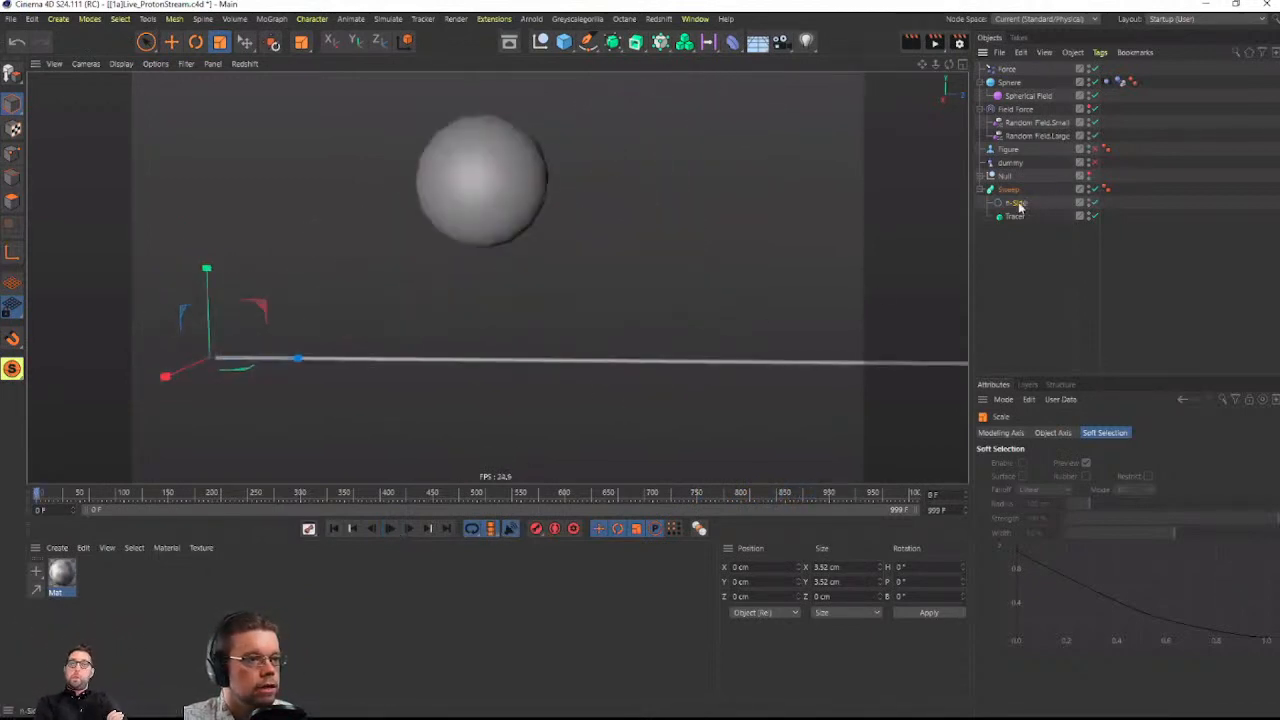
Scale the n-Side profile up to a radius of about 2.94 cm
left_click(1017, 203)
left_click_drag(570, 291, 474, 300, "alt")
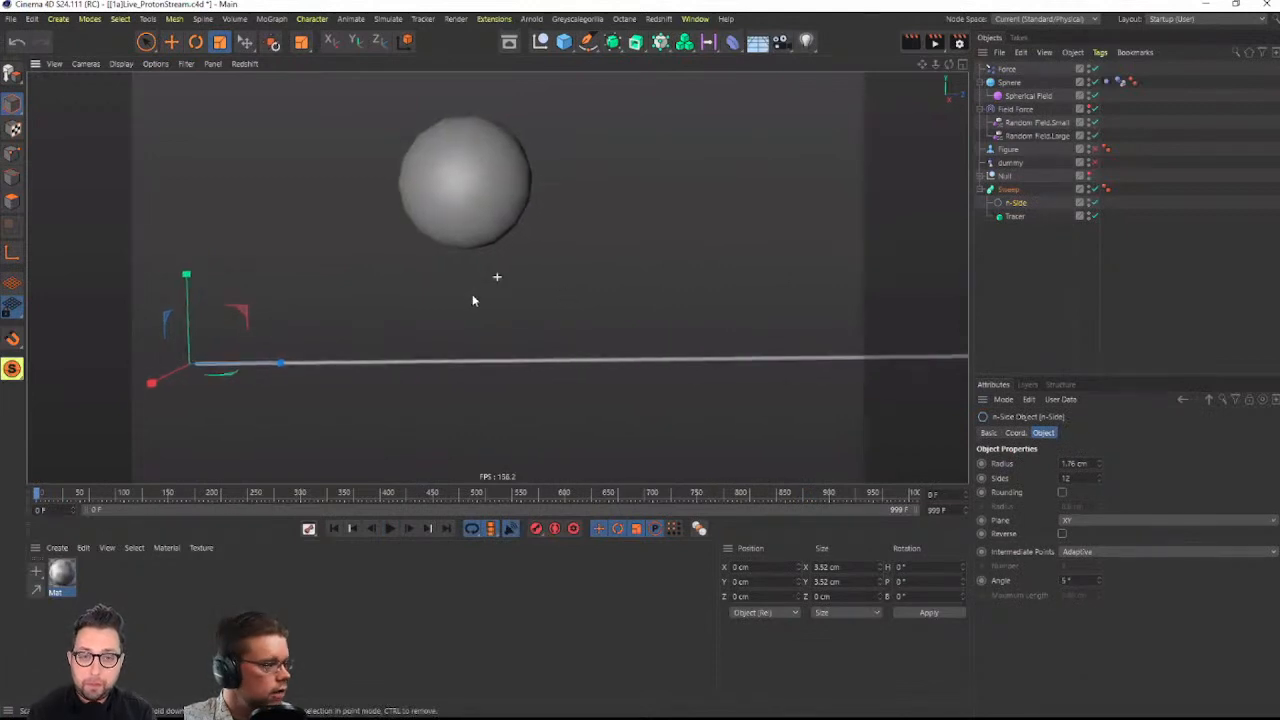
left_click_drag(617, 308, 367, 397)
Play the animation to check the thicker tube's motion, stop it, and rewind to frame 0
left_click(391, 528)
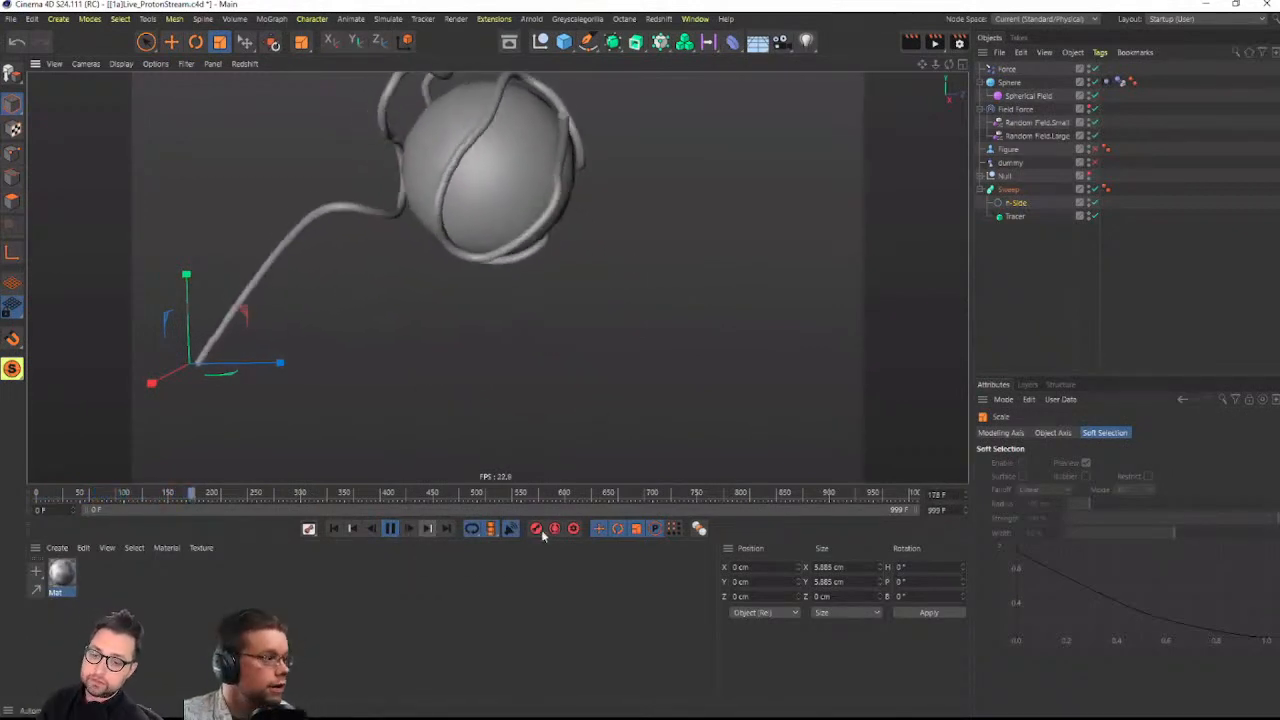
left_click(389, 528)
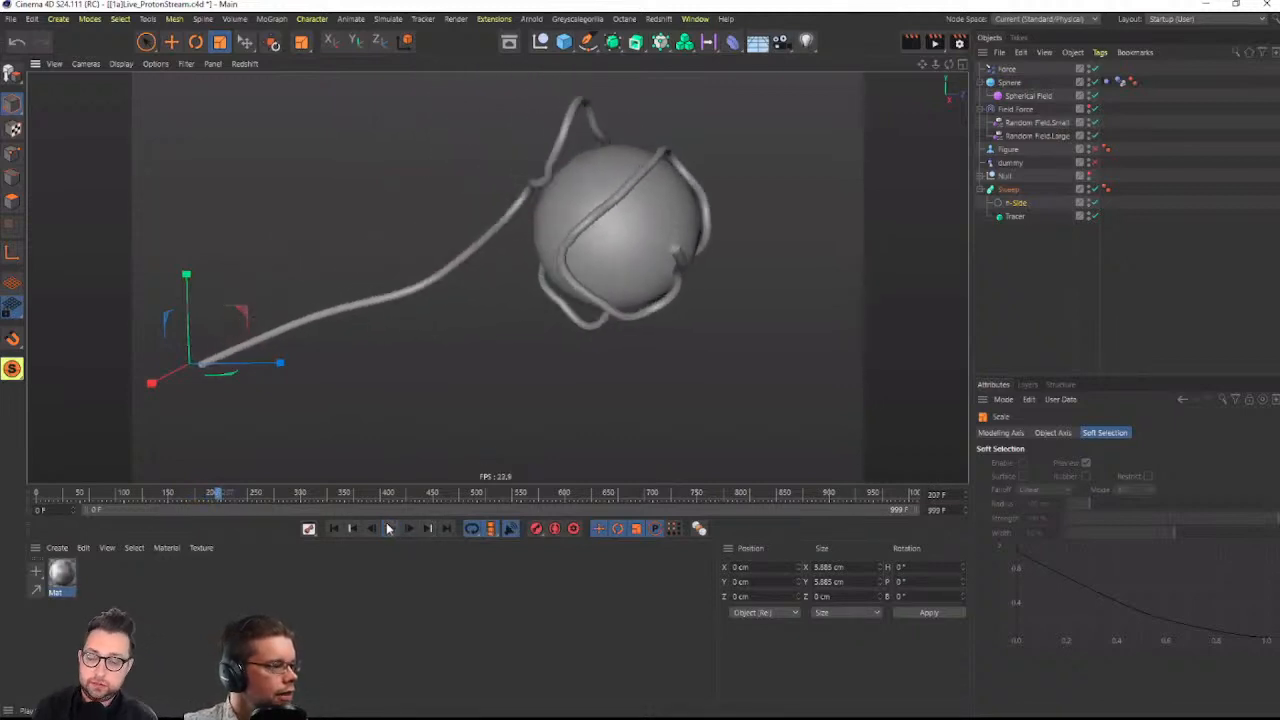
left_click(333, 528)
middle_click_drag(466, 230, 551, 300, "alt")
mouse_move(551, 300)
left_mouse_down("alt")
mouse_move(591, 346)
mouse_move(466, 209)
mouse_move(589, 300)
mouse_move(550, 297)
left_mouse_up("alt")
middle_click_drag(550, 297, 536, 277, "alt")
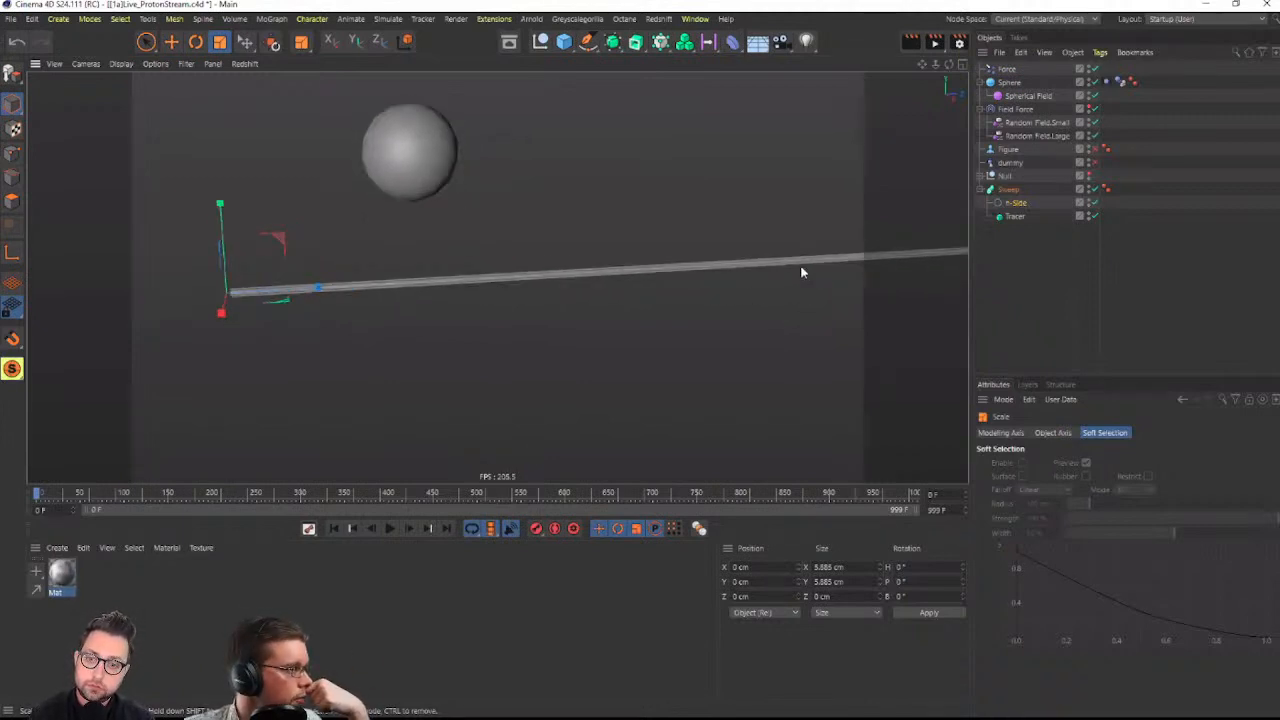
Take the Tracer out of the Sweep to preview the bare traced spline in playback, and put it back
left_click(1010, 221)
left_click_drag(1012, 222, 1020, 261)
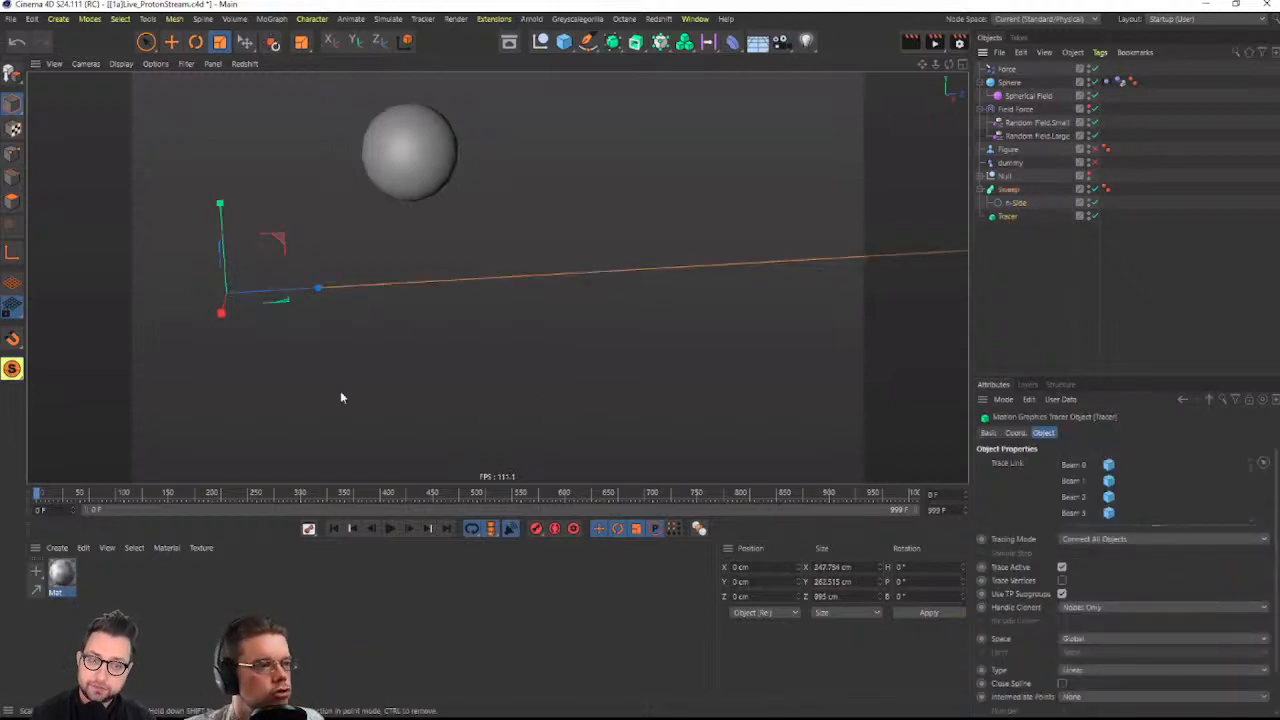
left_click(389, 529)
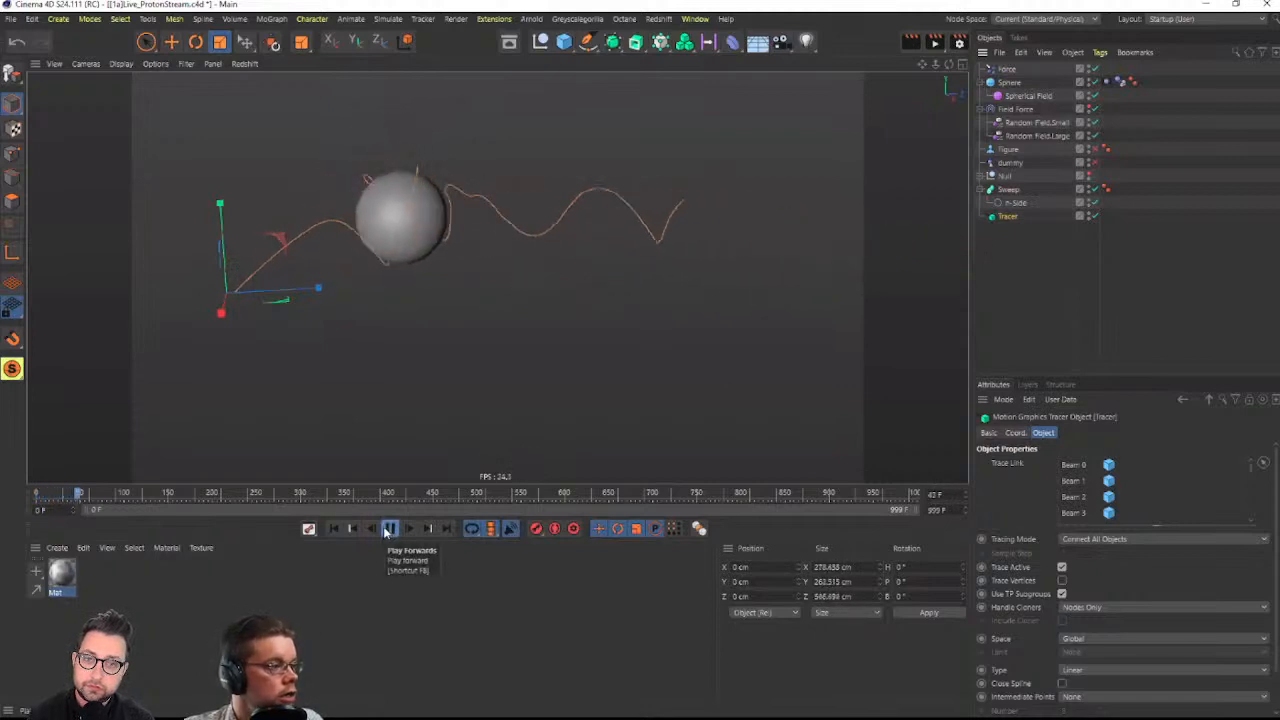
left_click_drag(1014, 215, 1010, 216)
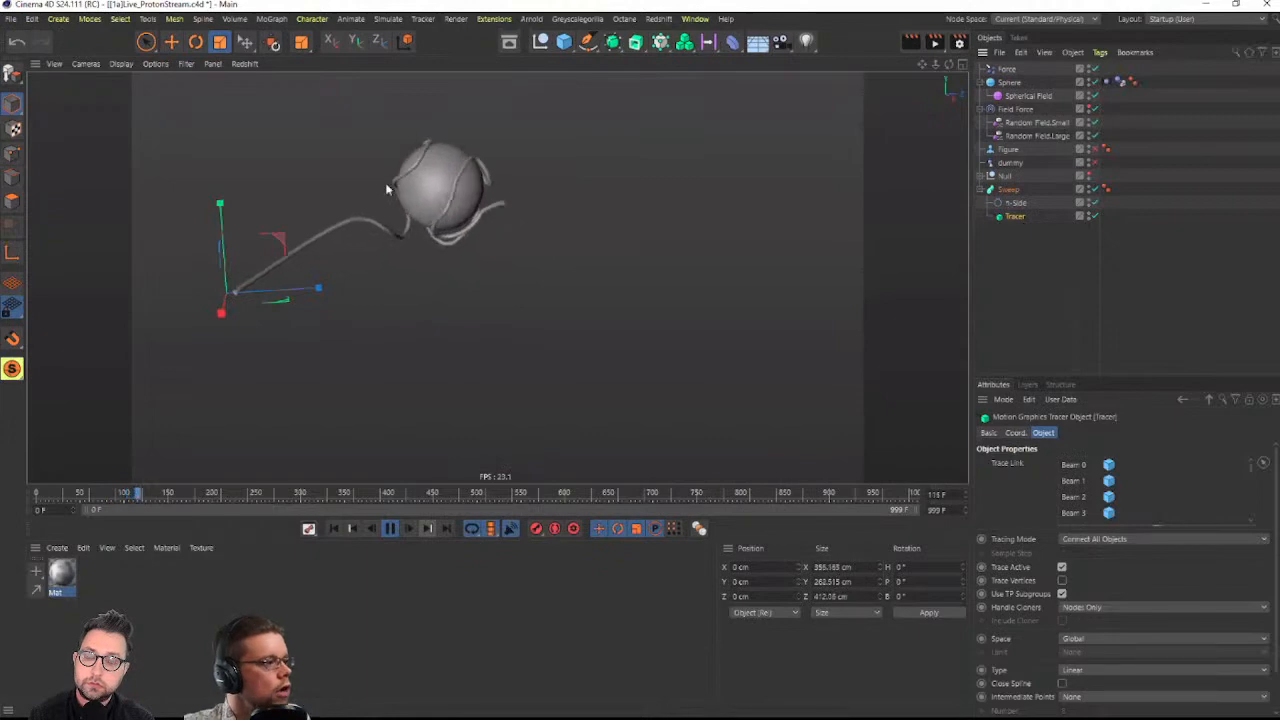
Examine the swept beam from other angles during playback, stop the animation, and return to the first frame
right_click_drag(352, 198, 470, 189, "alt")
middle_click_drag(470, 189, 526, 295, "alt")
right_click_drag(526, 300, 655, 304, "alt")
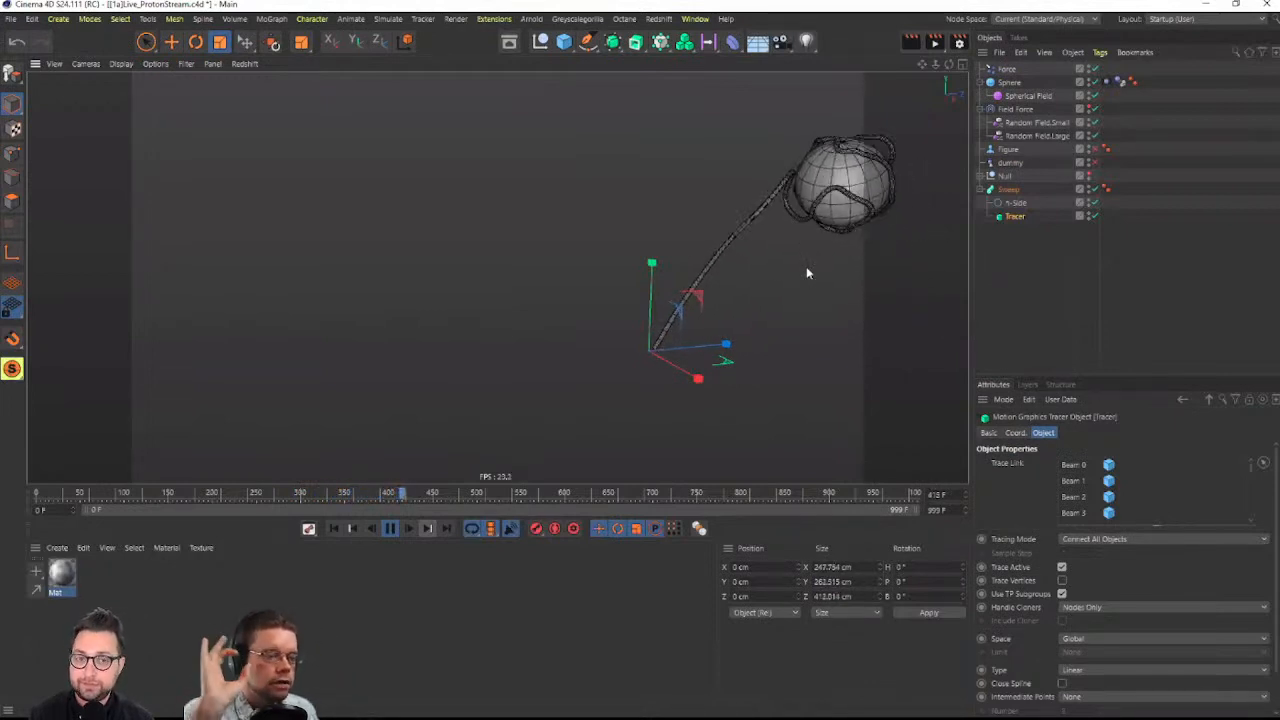
right_click_drag(746, 241, 666, 243, "alt")
left_click(390, 529)
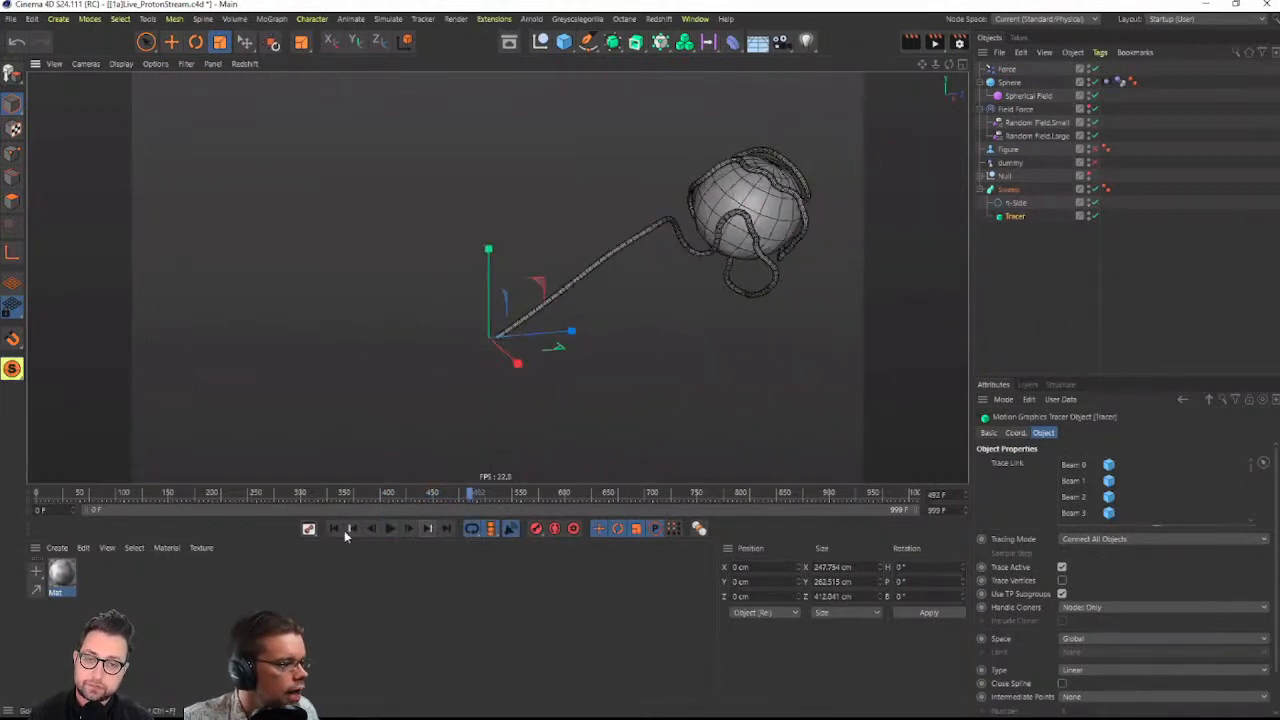
left_click(334, 529)
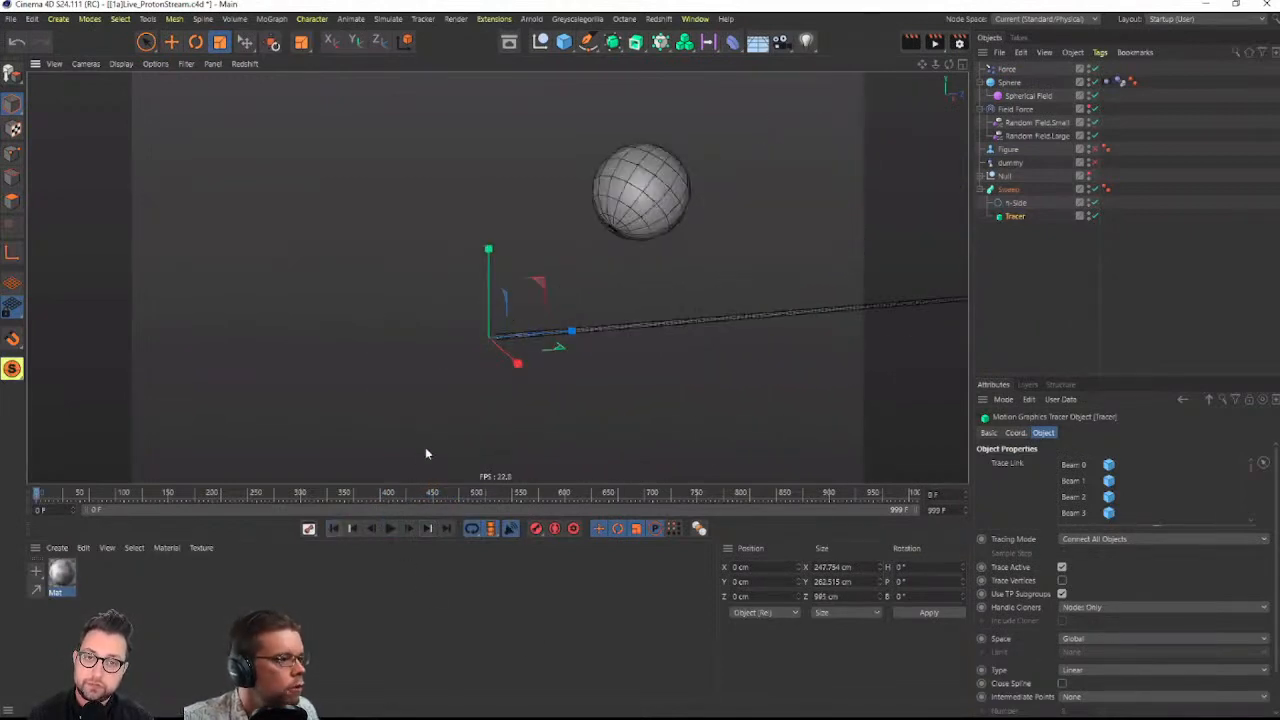
Set the n-Side's sides to 3 and its radius to 84.943 cm, and play the animation
left_click(1012, 203)
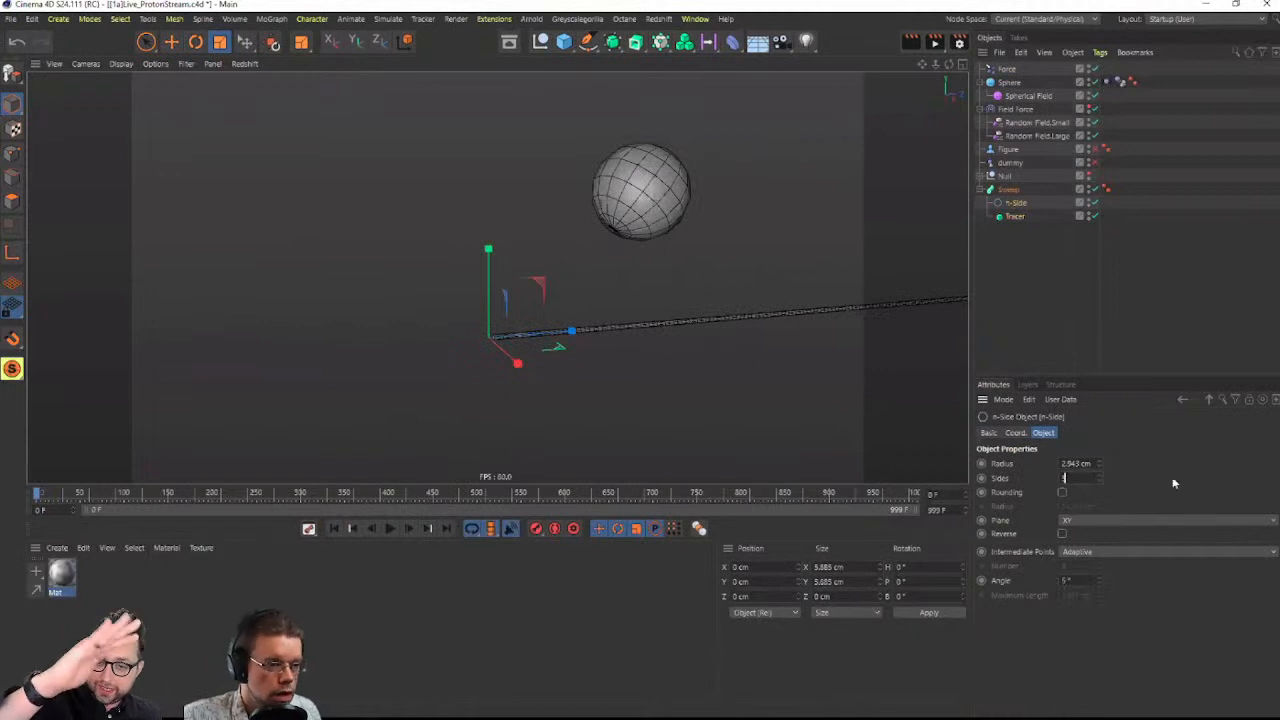
key("Return")
left_click_drag(1100, 465, 1100, 383)
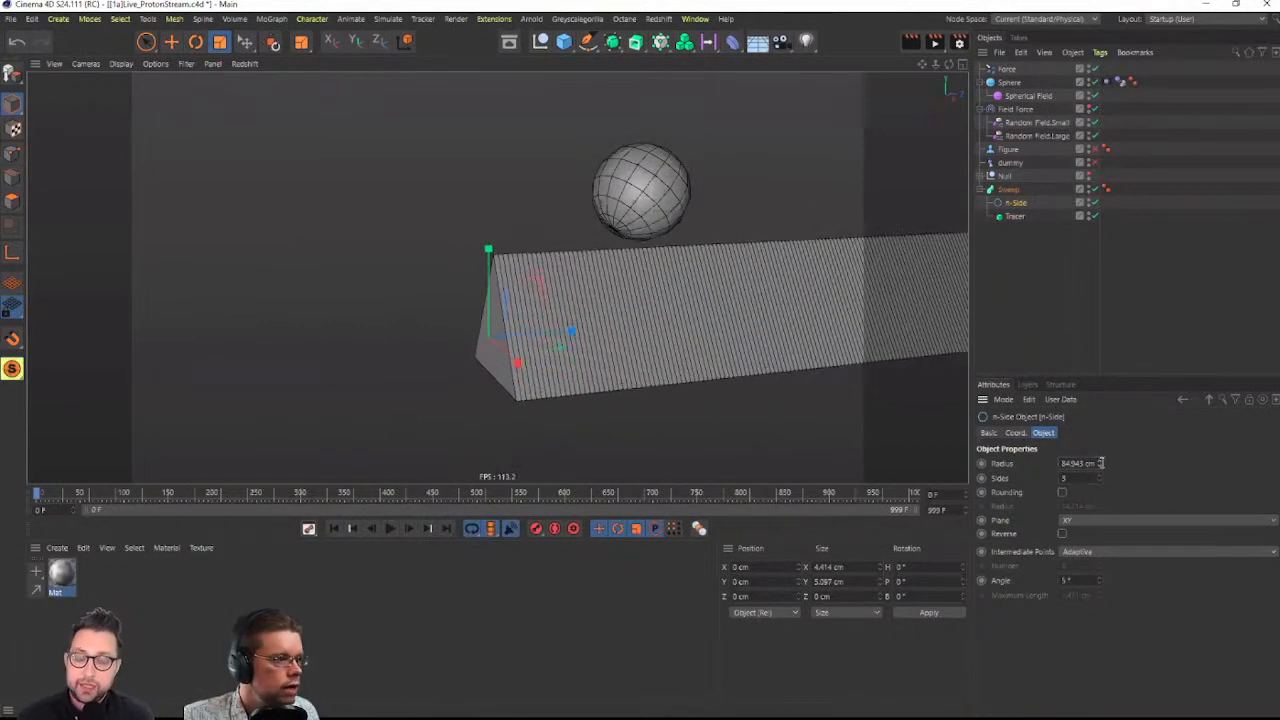
left_click(389, 529)
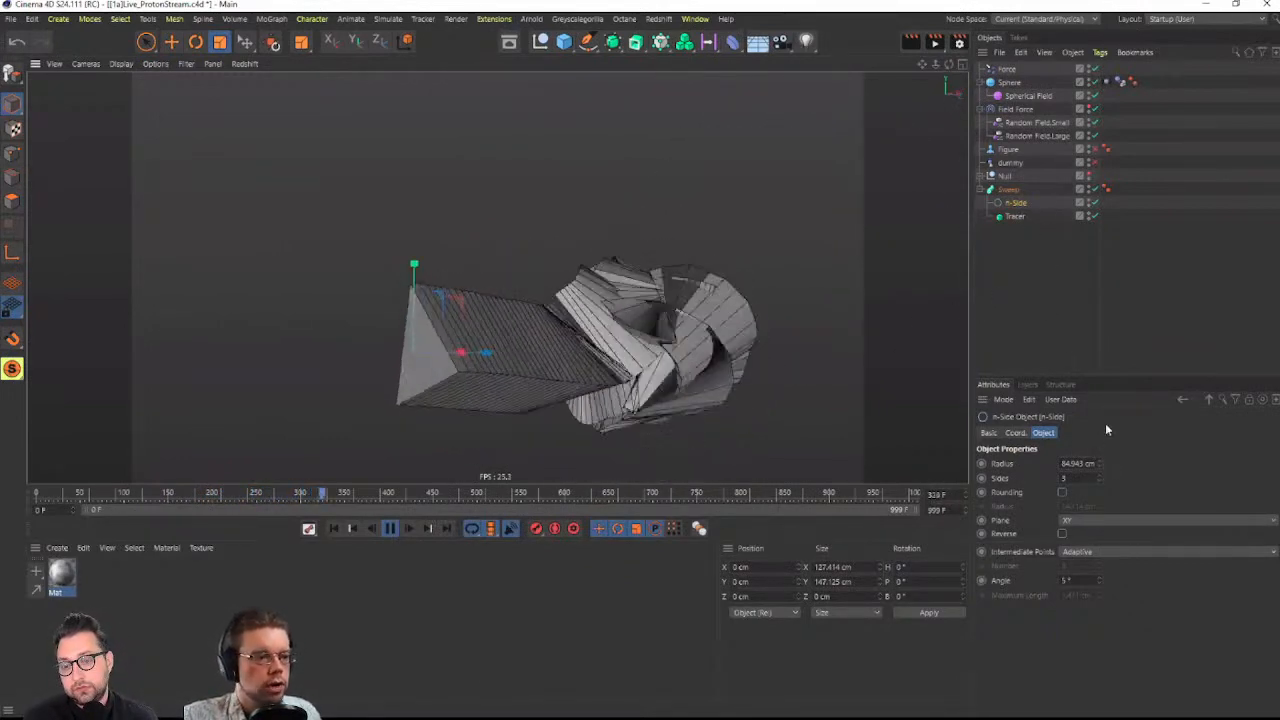
Undo the last radius and sides changes on the n-Side profile
key("ctrl+z")
key("ctrl+z")
key("ctrl+z")
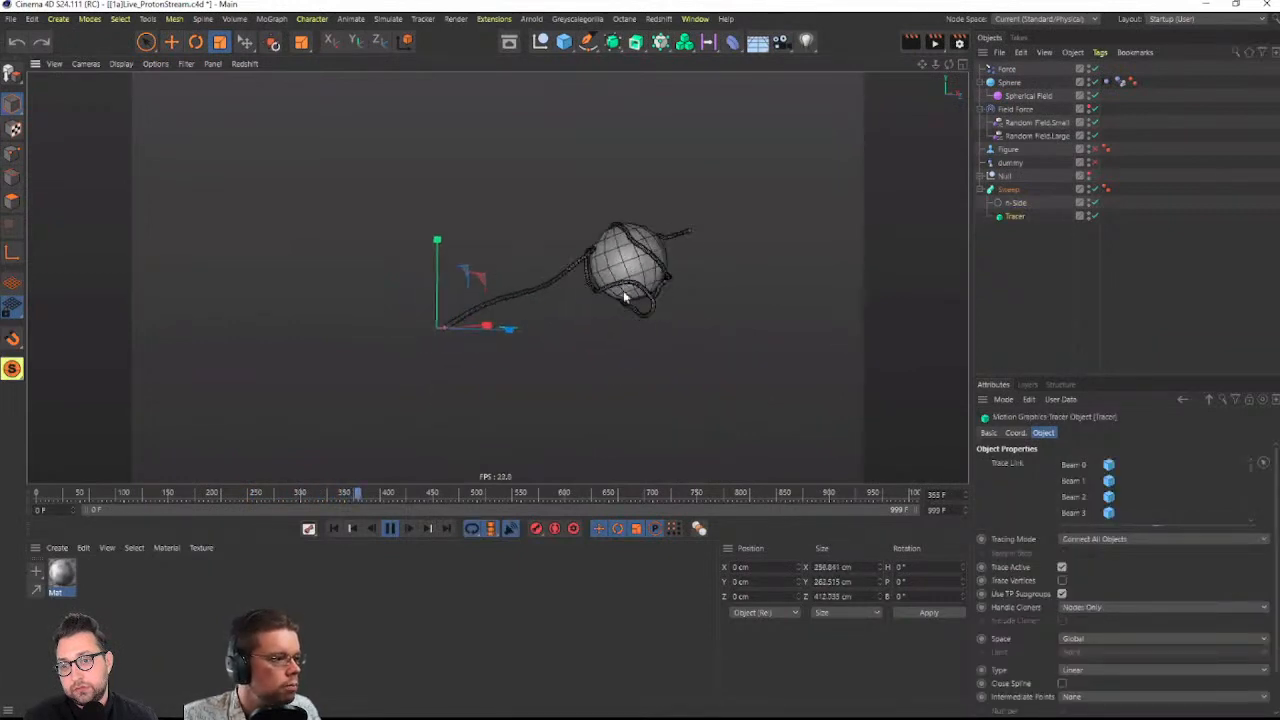
Stop the animation at the first frame and add a Helix spline with a 10 cm end radius and 2000 cm height
left_click(390, 529)
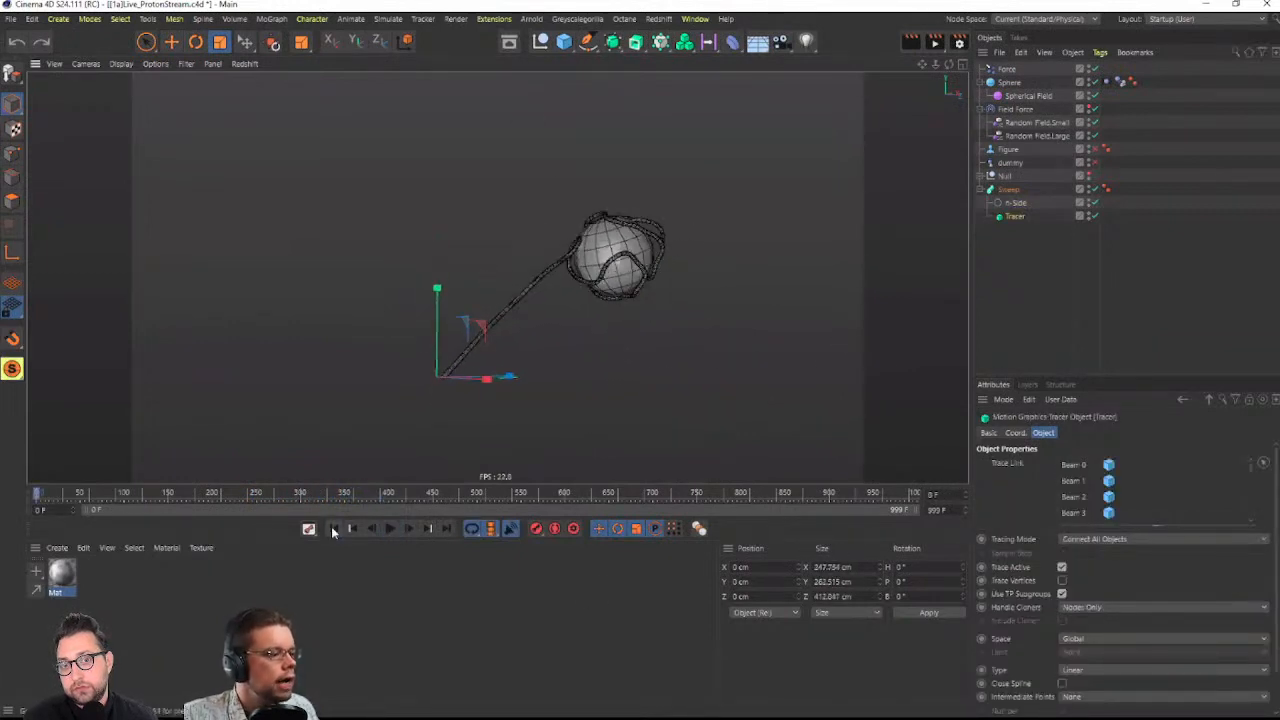
left_click(585, 46)
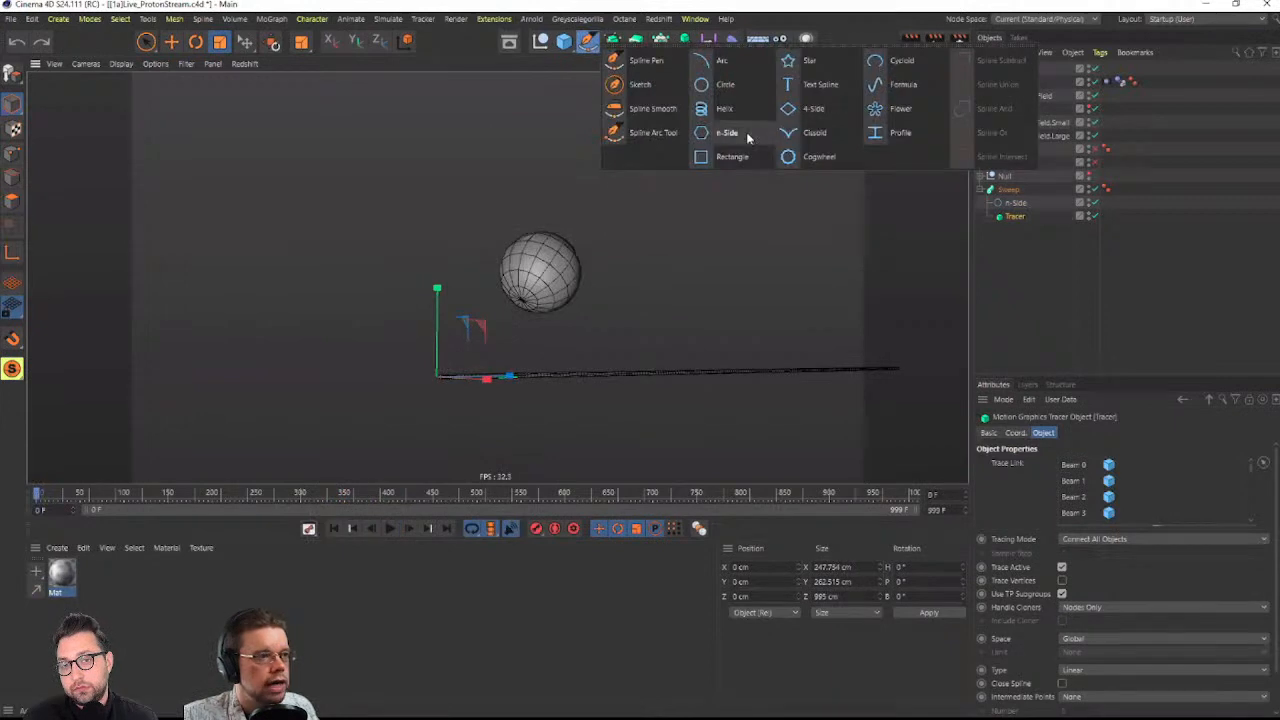
left_click(724, 108)
left_click_drag(714, 263, 505, 376, "alt")
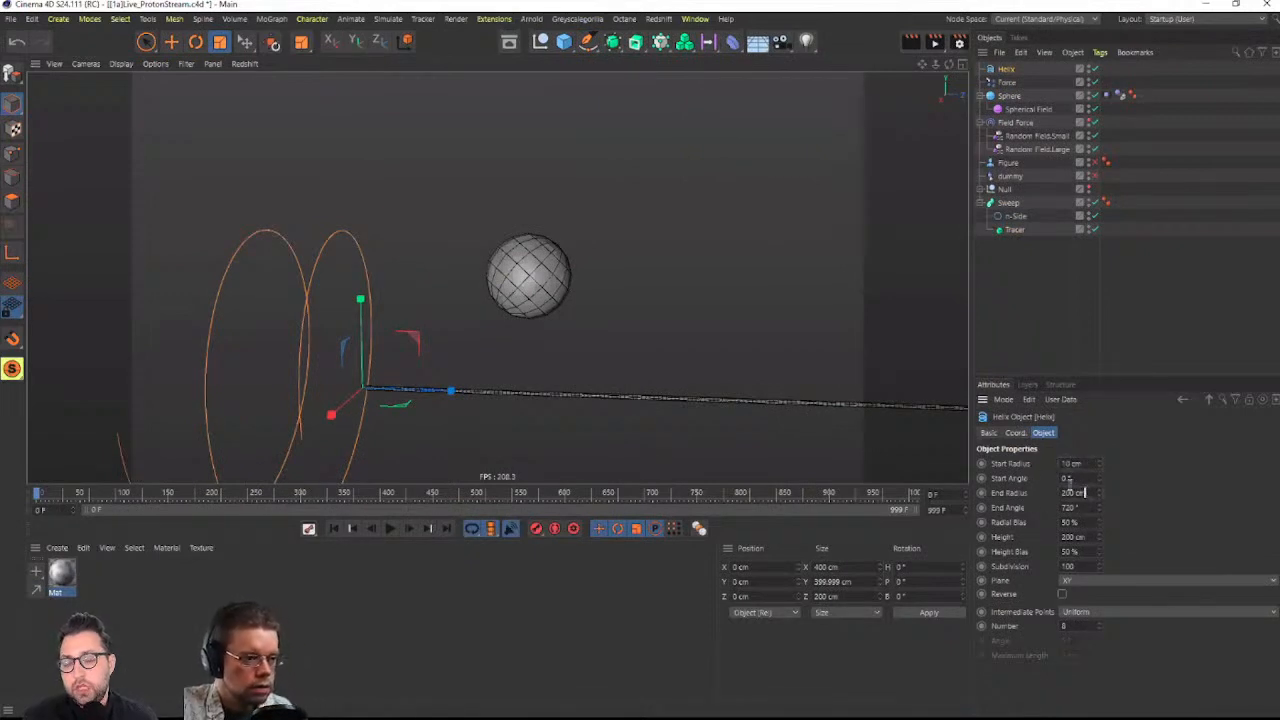
type("10")
key("Return")
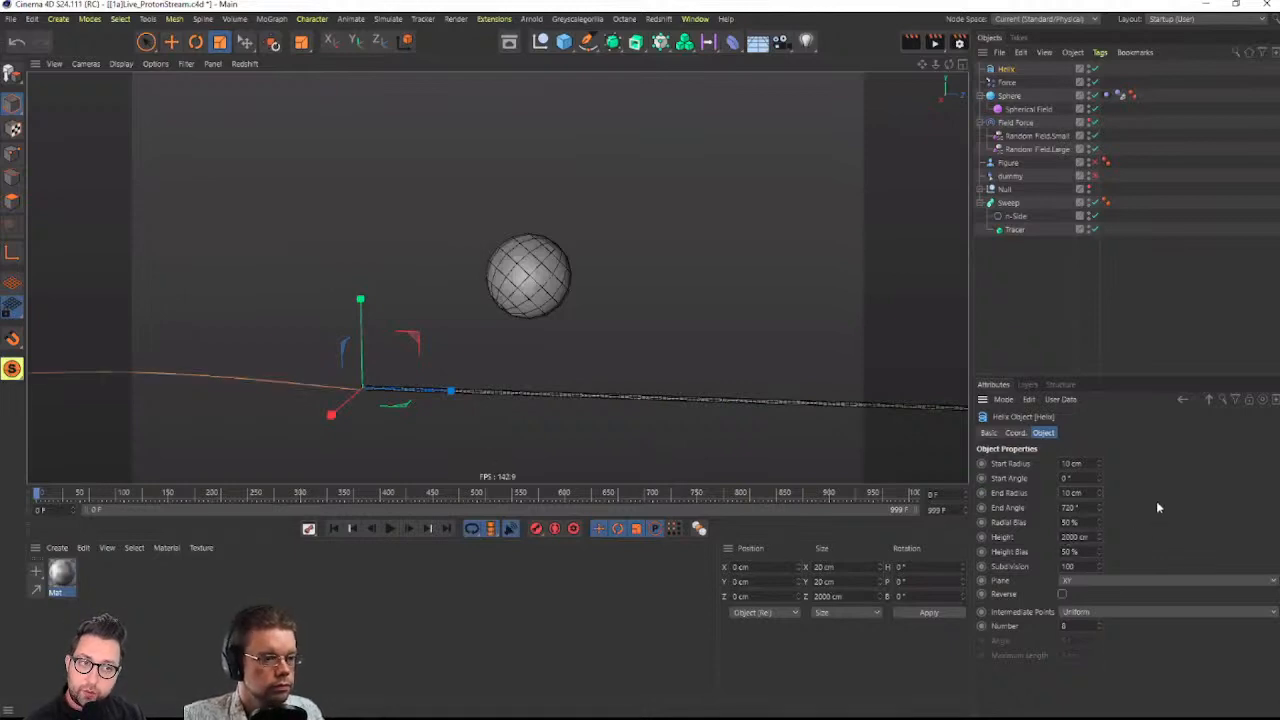
Set the Helix's end angle to 7200° to give it many more turns along its length
middle_click_drag(398, 384, 605, 342, "alt")
mouse_move(604, 337)
right_mouse_down("alt")
mouse_move(432, 364)
mouse_move(523, 357)
mouse_move(583, 329)
right_mouse_up("alt")
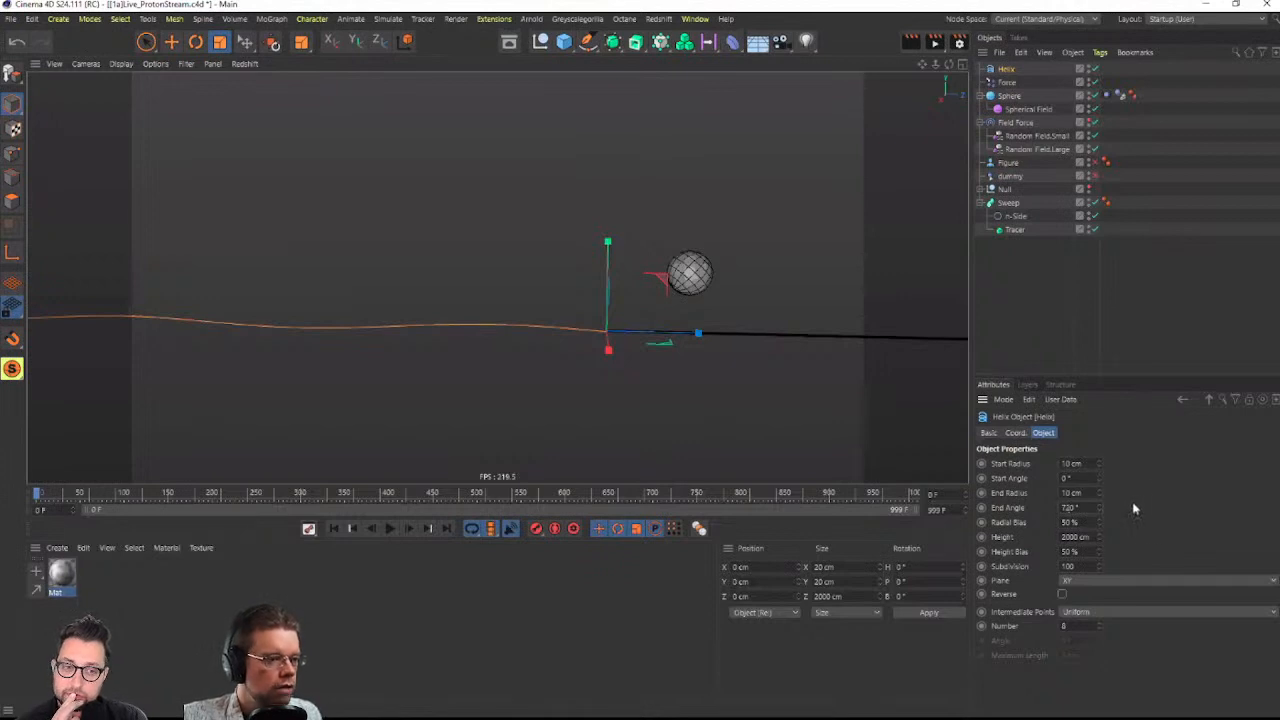
type("0")
key("Return")
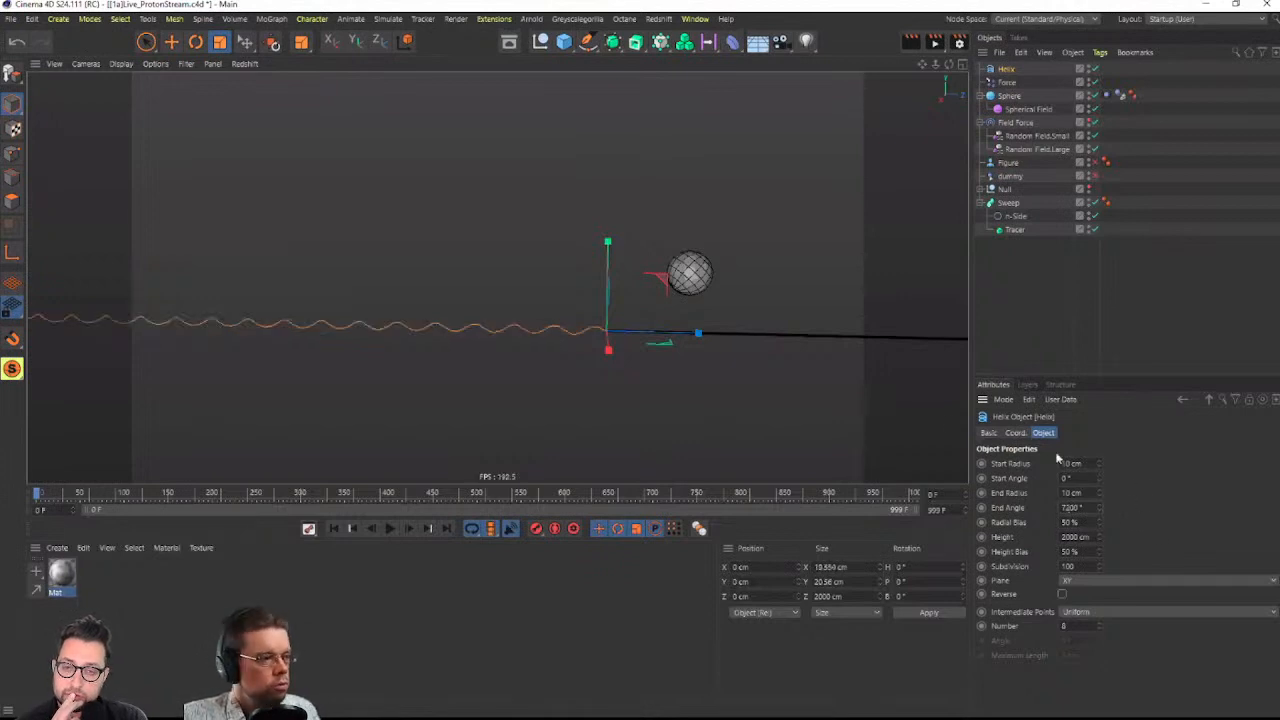
Add a Spline Wrap deformer and make it a child of the Helix
left_click_drag(467, 324, 432, 300, "alt")
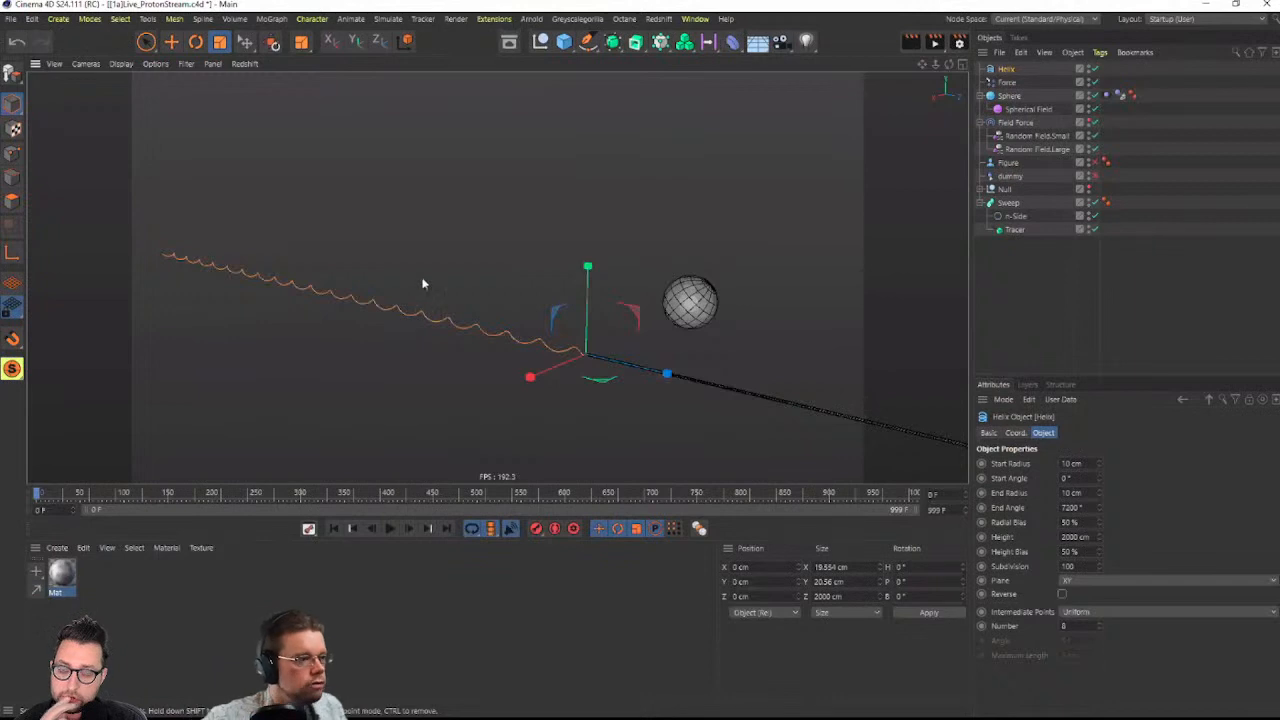
left_click_drag(383, 297, 545, 346, "alt")
middle_click_drag(545, 346, 557, 342, "alt")
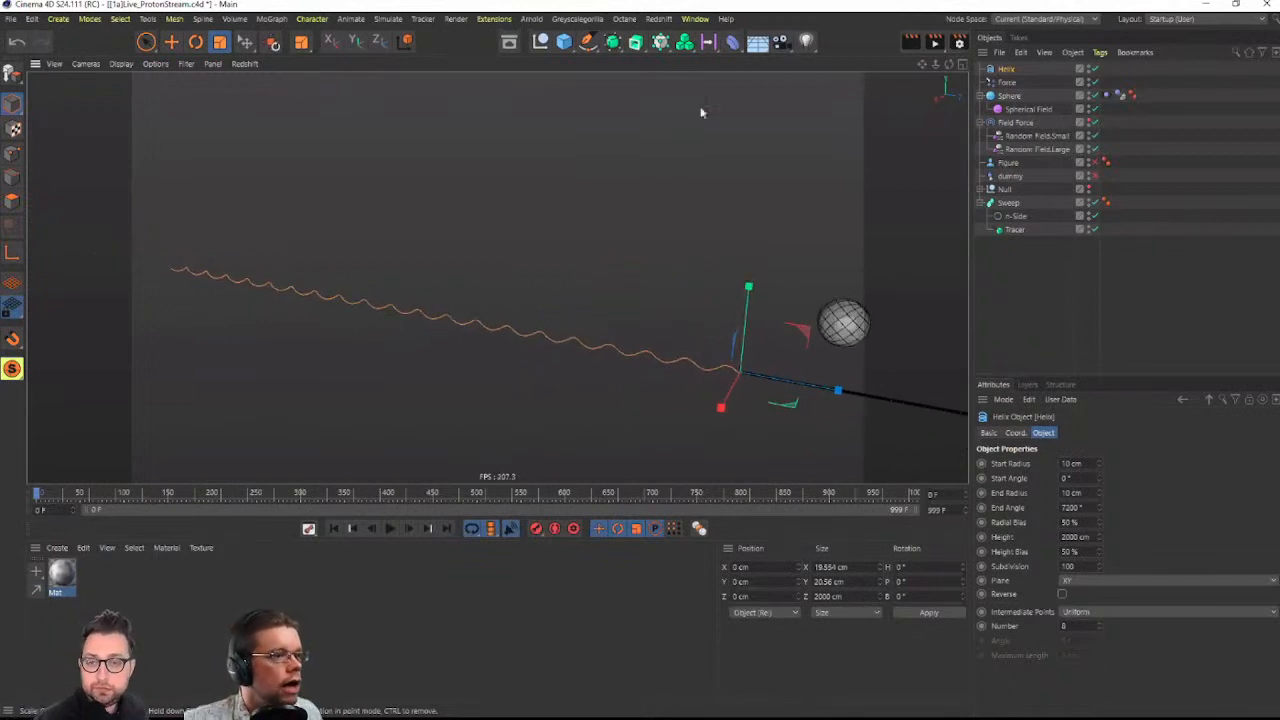
left_click(732, 42)
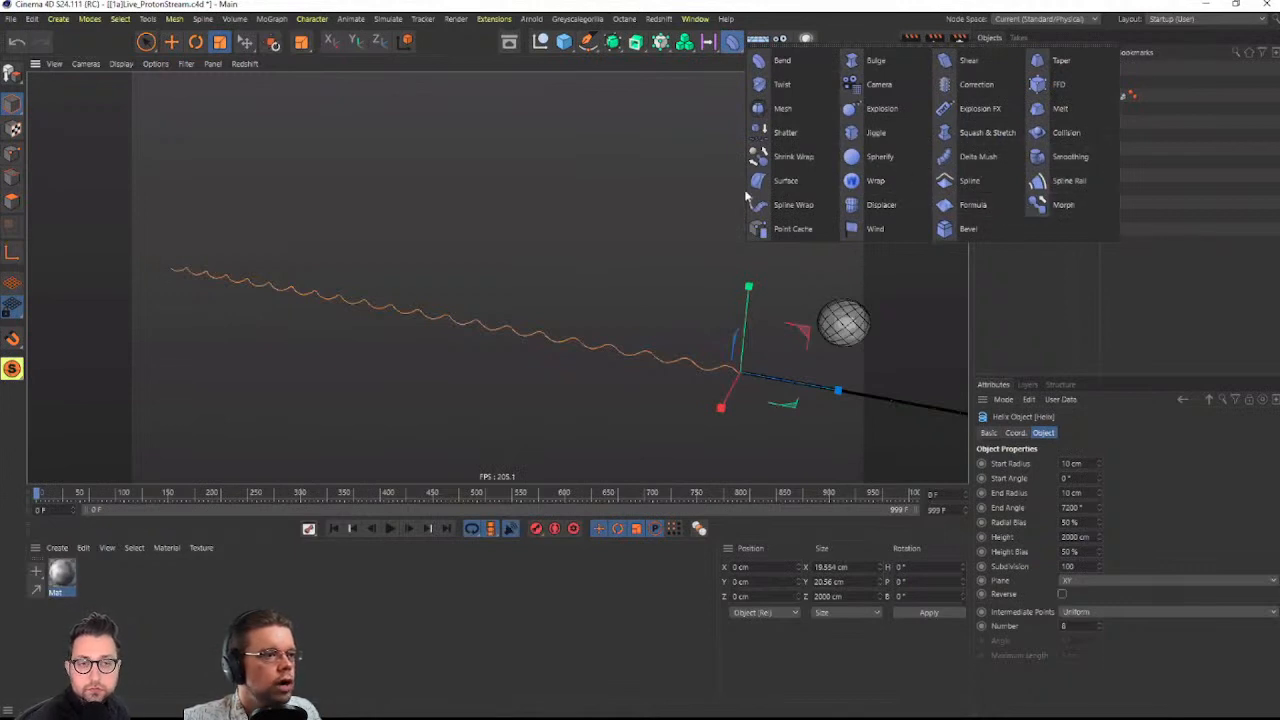
left_click(791, 205)
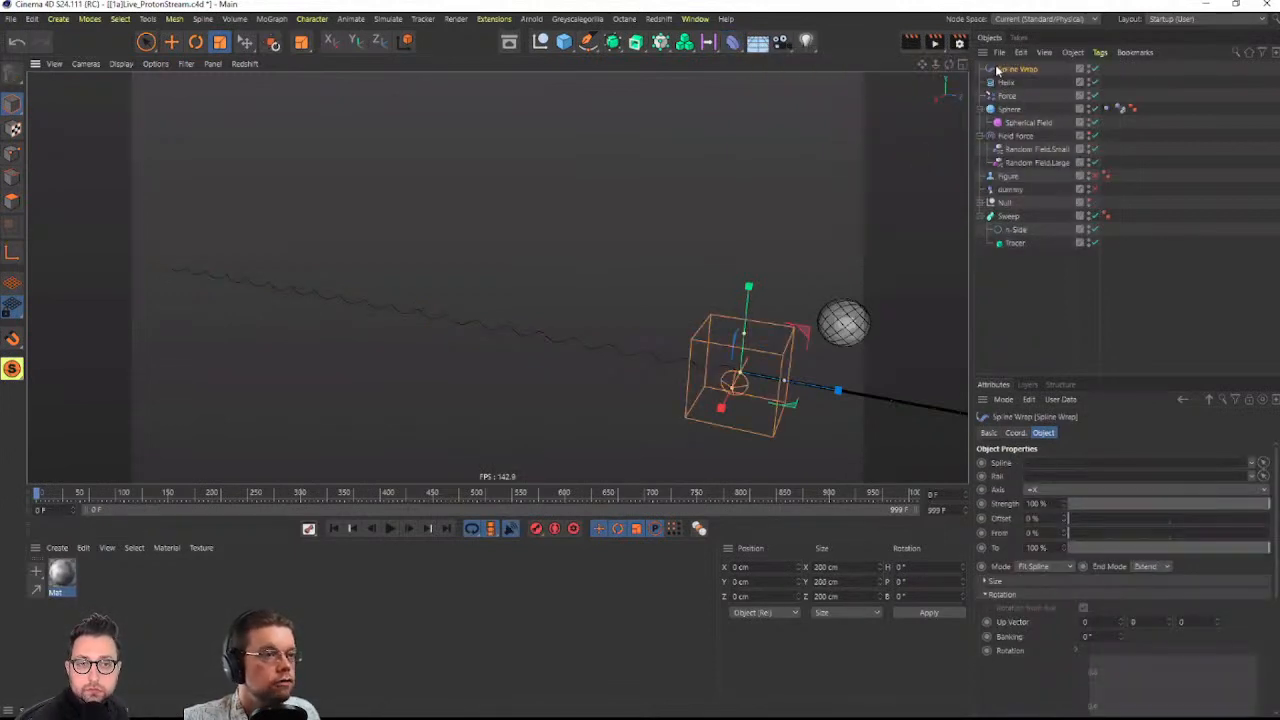
mouse_move(997, 69)
left_mouse_down()
mouse_move(1004, 84)
mouse_move(990, 91)
left_mouse_up()
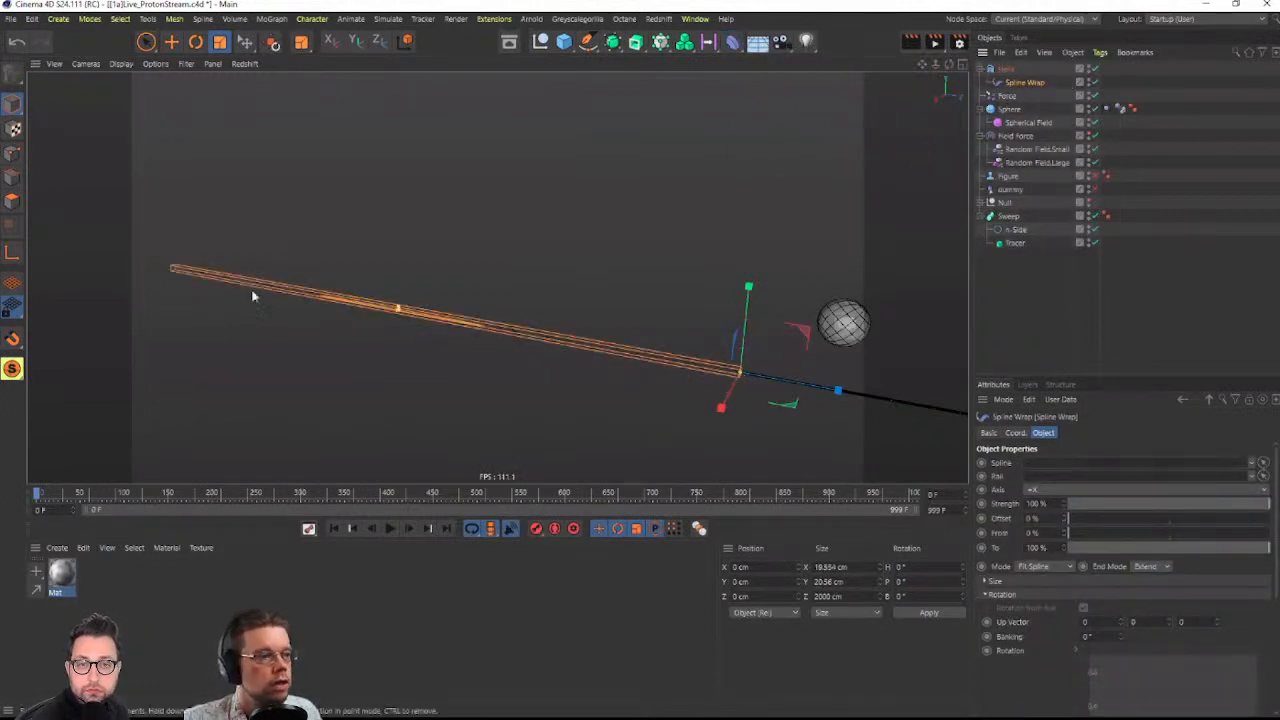
Set the Spline Wrap's axis to +Z and assign the Tracer as its spline
left_click(1035, 494)
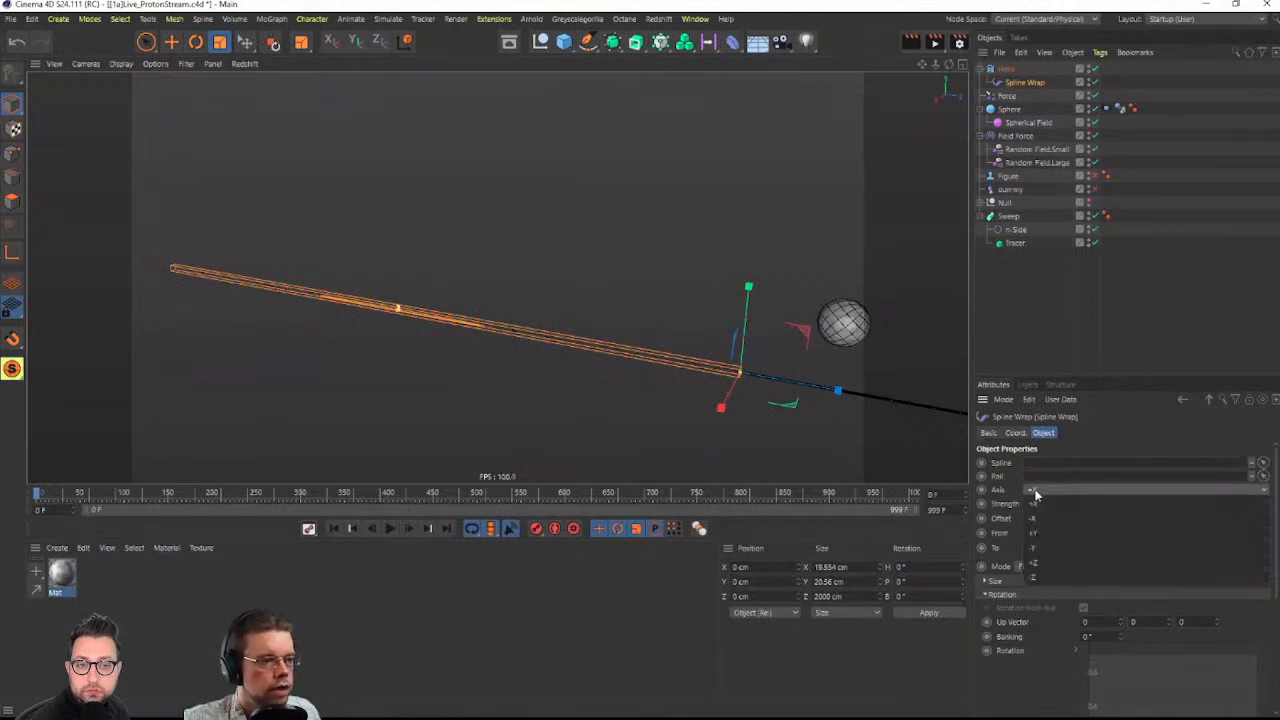
left_click(1048, 562)
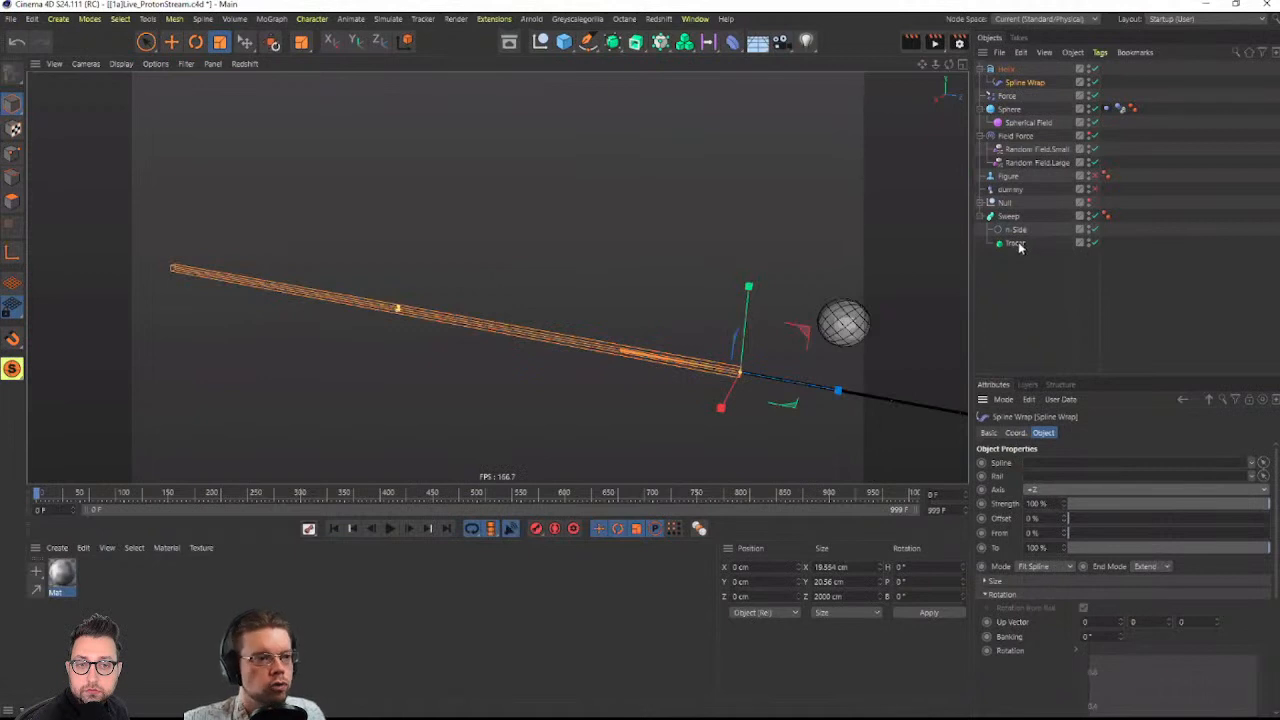
left_click_drag(1020, 247, 1066, 462)
middle_click_drag(846, 391, 601, 329, "alt")
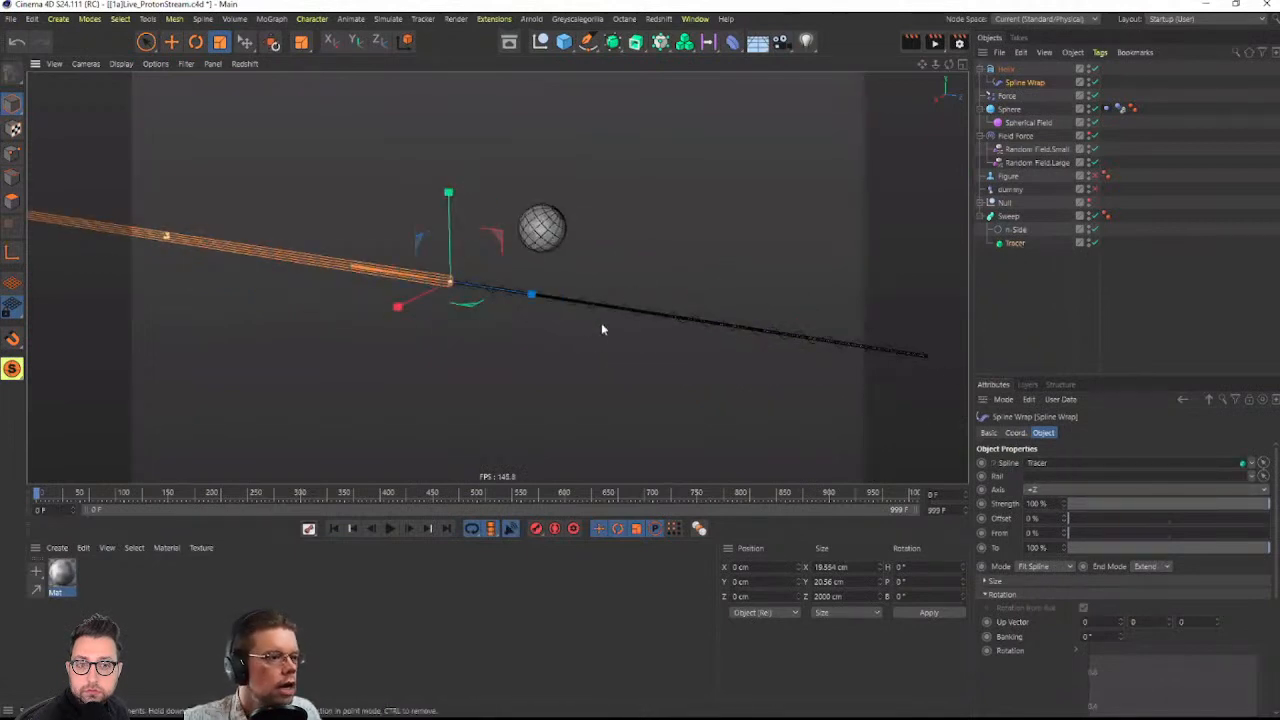
left_click_drag(601, 329, 700, 300, "alt")
Turn on the Helix's display color, set it to cyan, and deselect the object to show the colored spline
left_click(1006, 68)
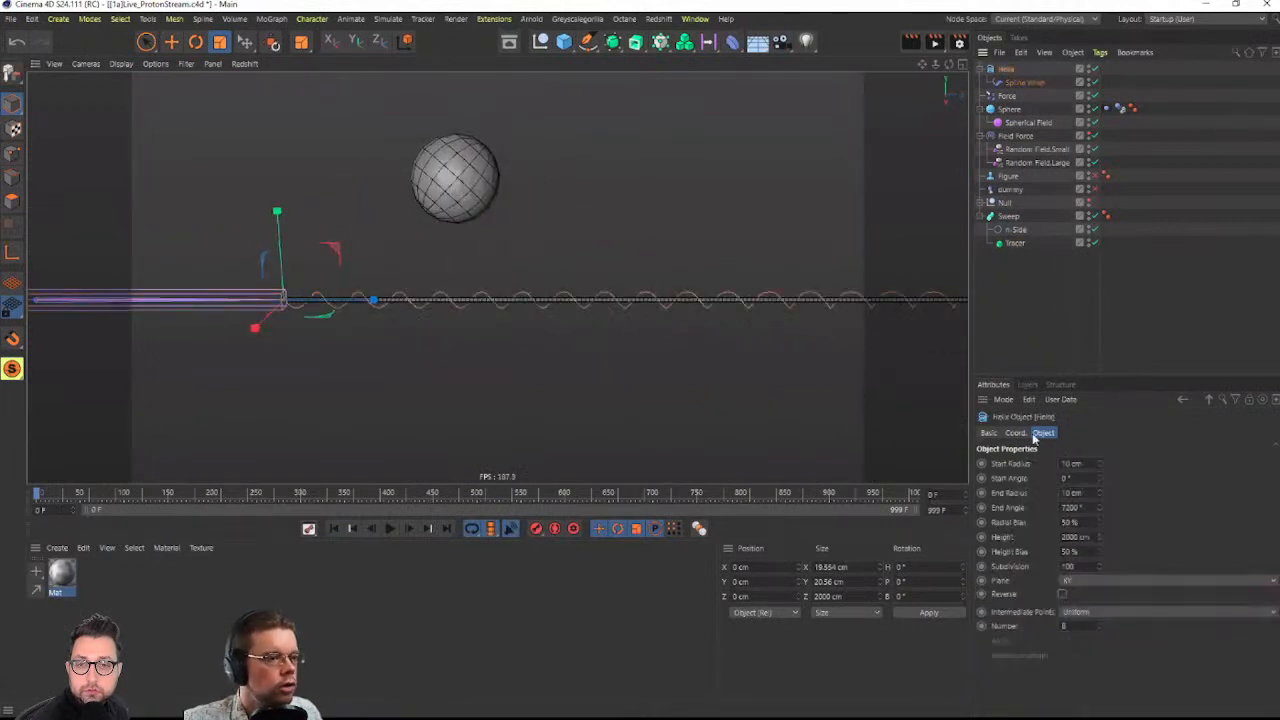
left_click(994, 433)
left_click(1084, 542)
left_click(1089, 587)
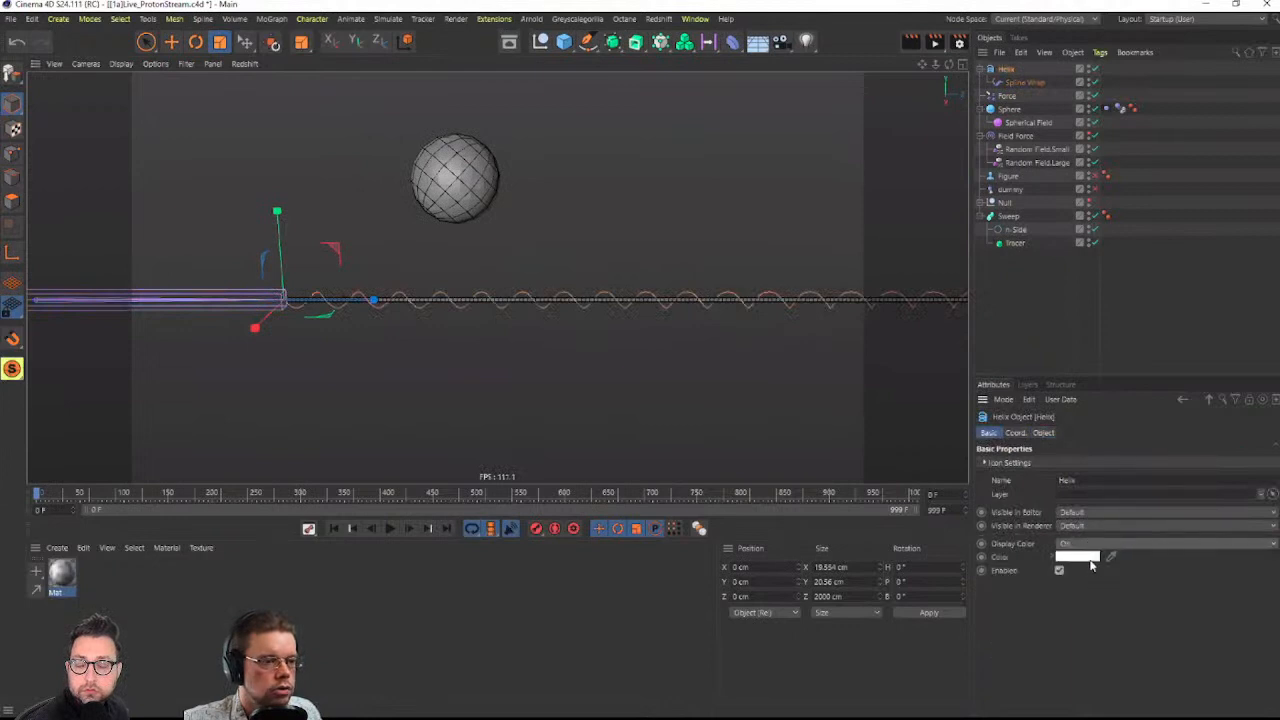
left_click(1092, 560)
left_click_drag(1124, 559, 1218, 575)
left_click(1066, 609)
left_click(1114, 289)
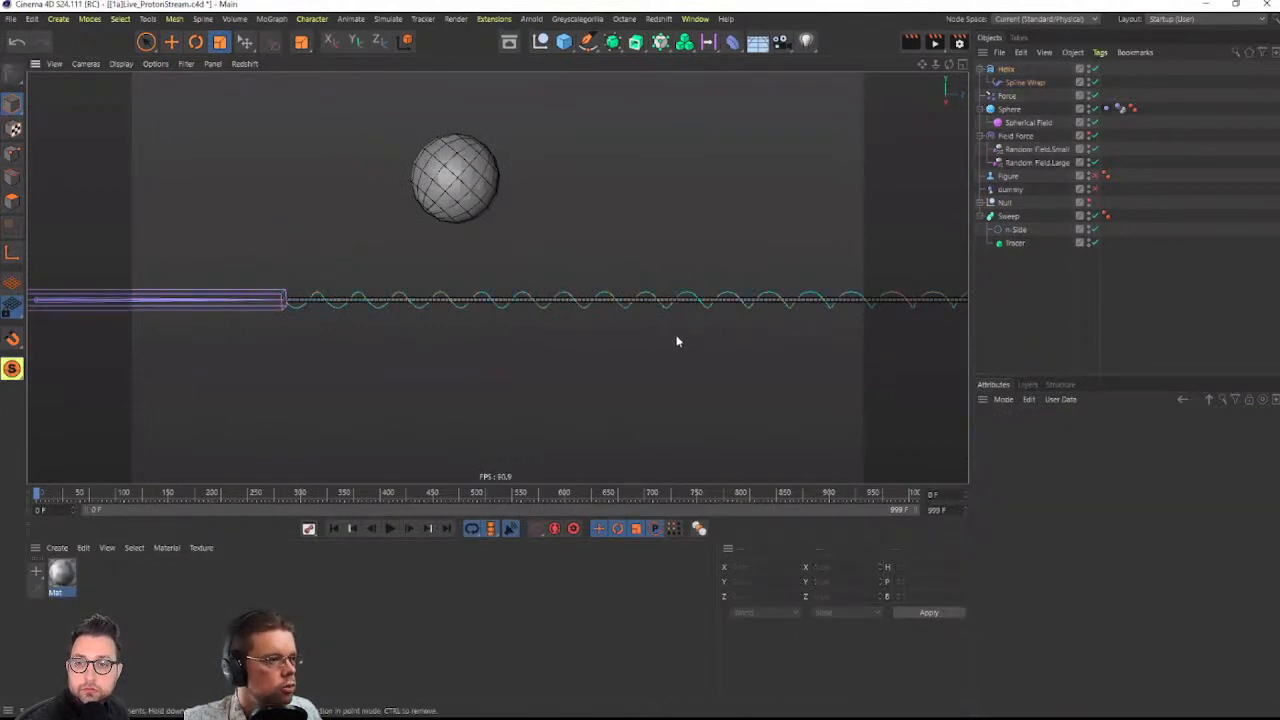
Hide the Spline Wrap deformer's cage in the viewport and deselect it
left_click_drag(677, 340, 710, 330, "alt")
left_click(1028, 83)
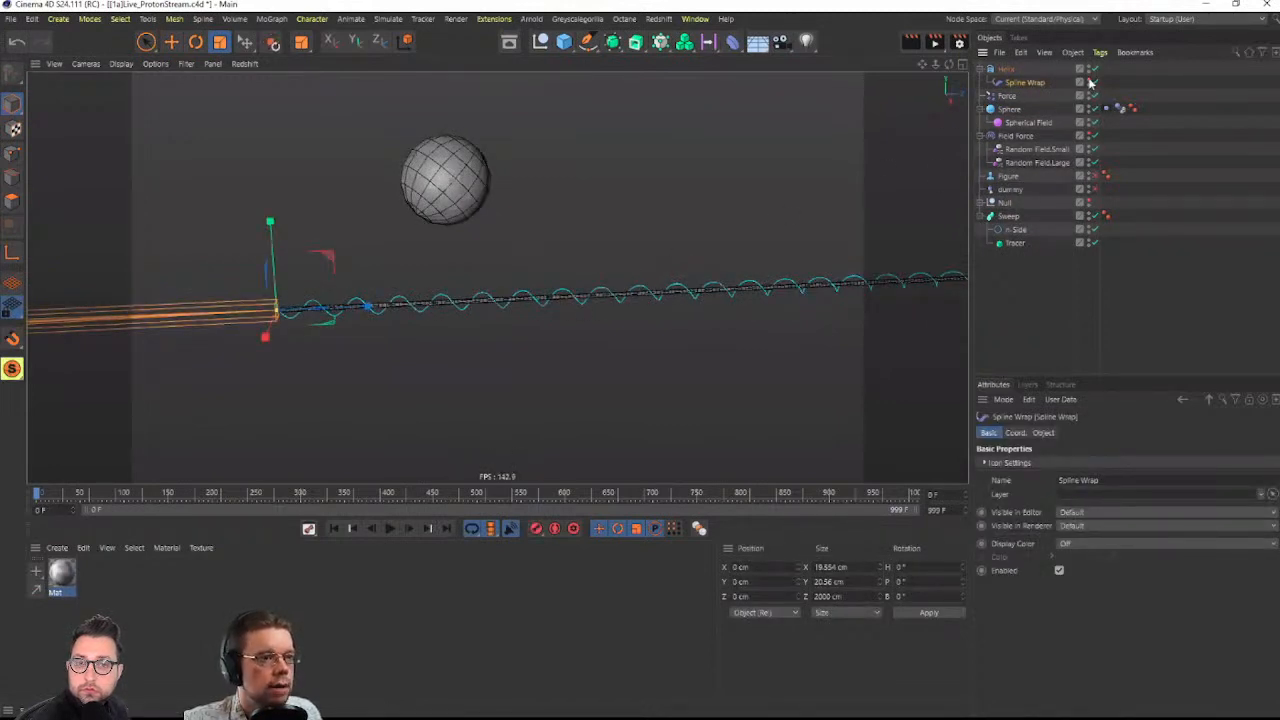
left_click(583, 284)
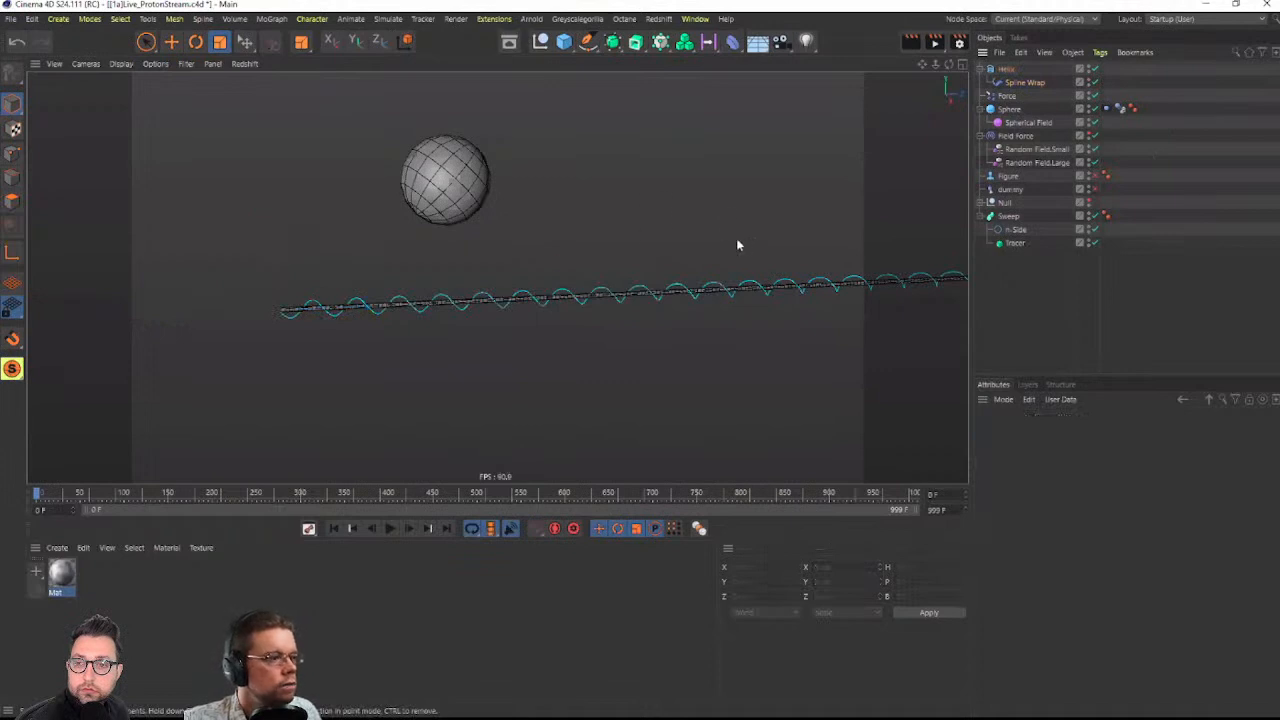
Play the animation to examine the helix wrapping around the moving beam, and open the Helix's object properties
left_click_drag(737, 245, 640, 300, "alt")
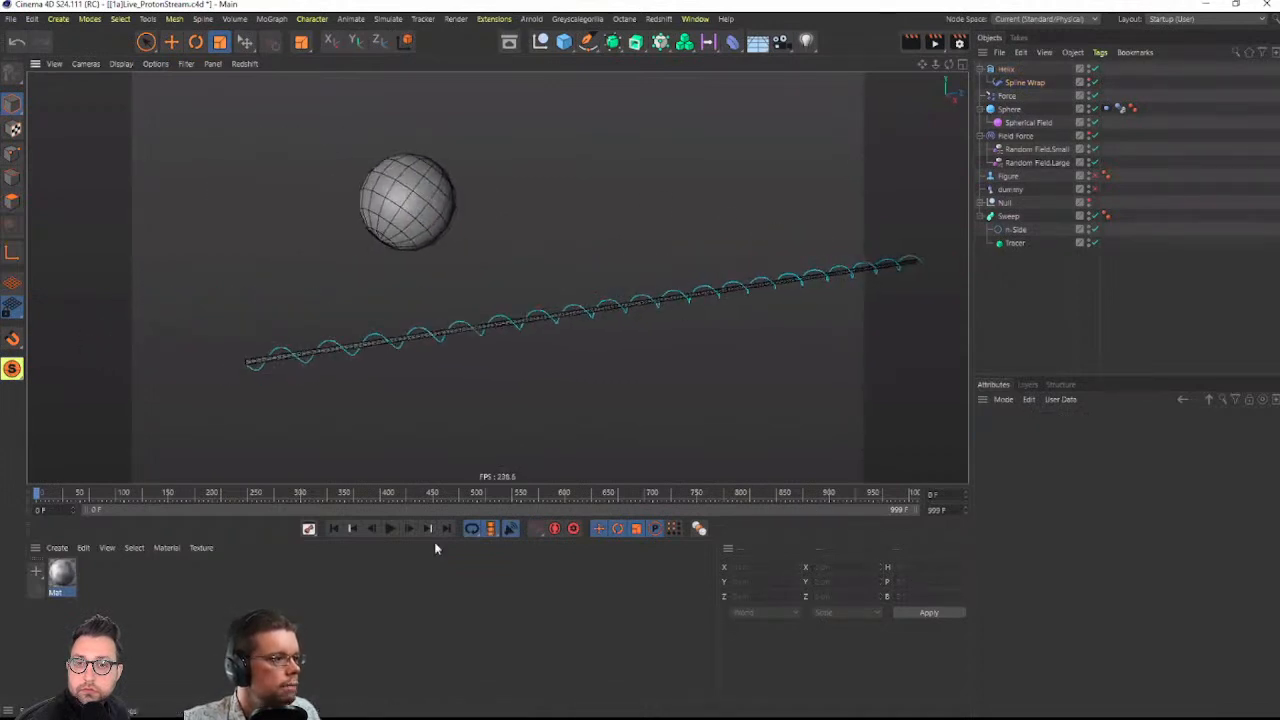
left_click(393, 527)
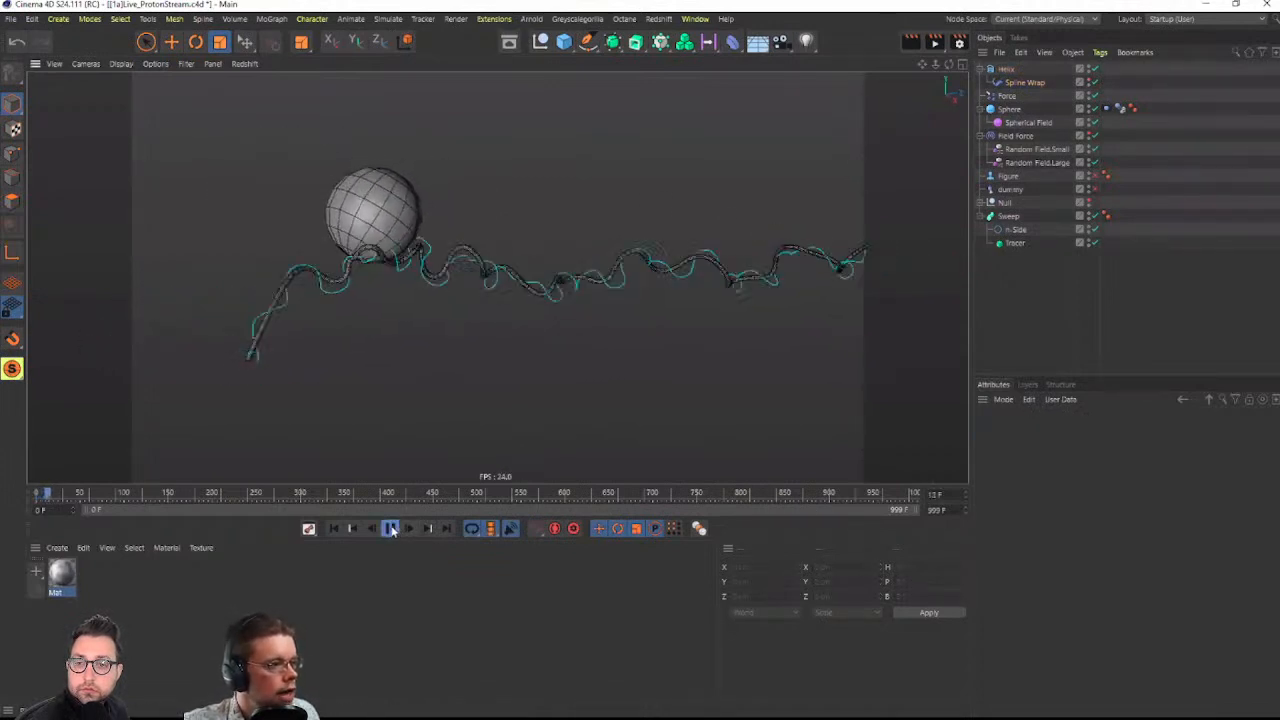
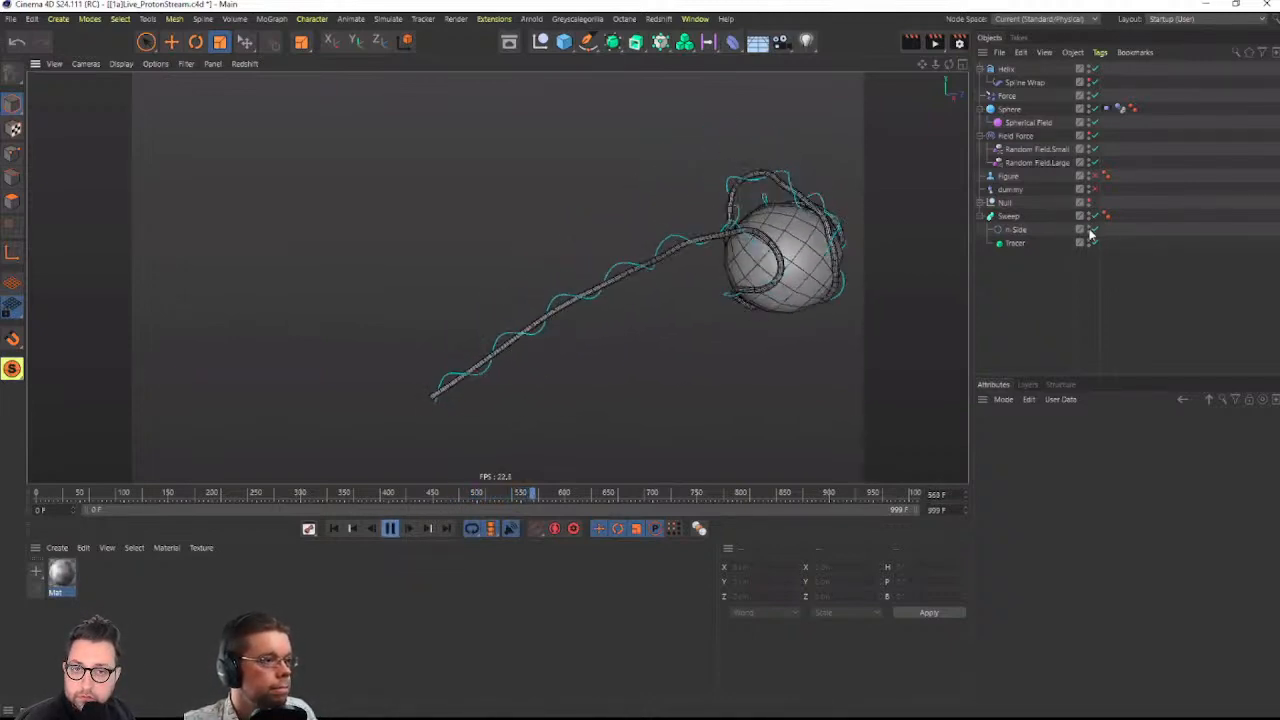
left_click(1006, 69)
left_click(1043, 432)
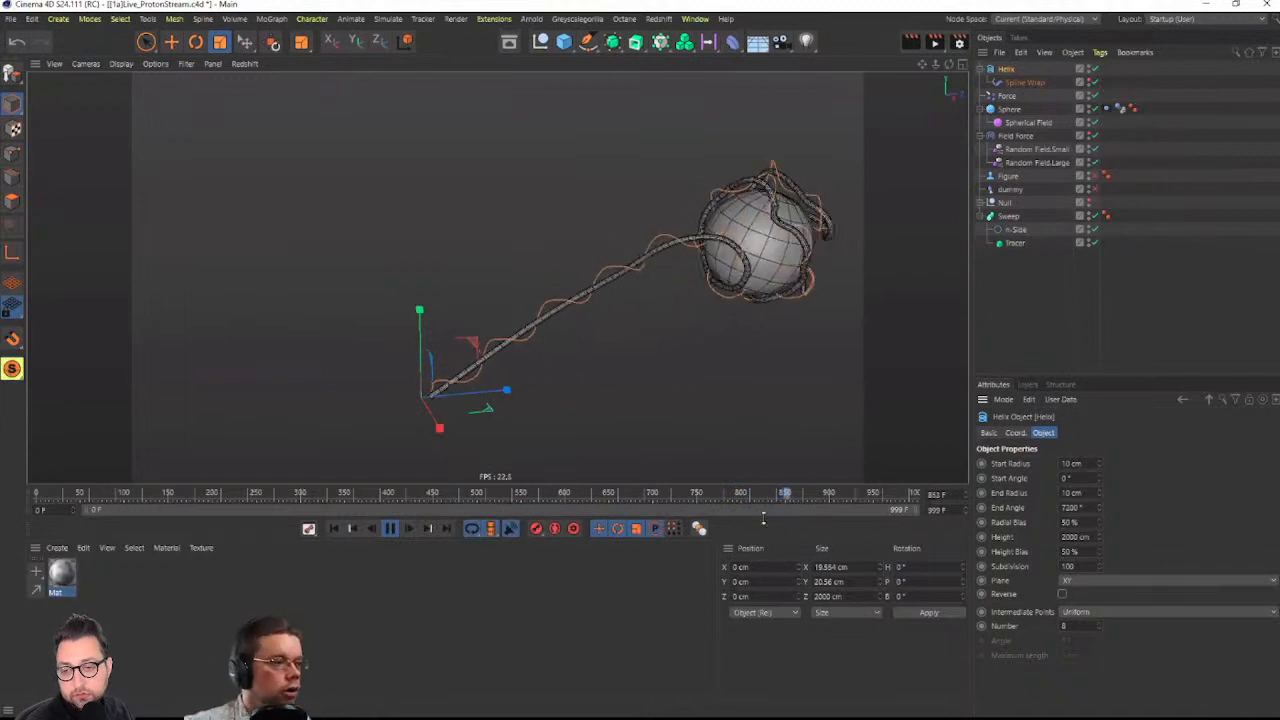
Stop the animation, return to the first frame, and delete the Helix together with its Spline Wrap
left_click(390, 528)
left_click(336, 529)
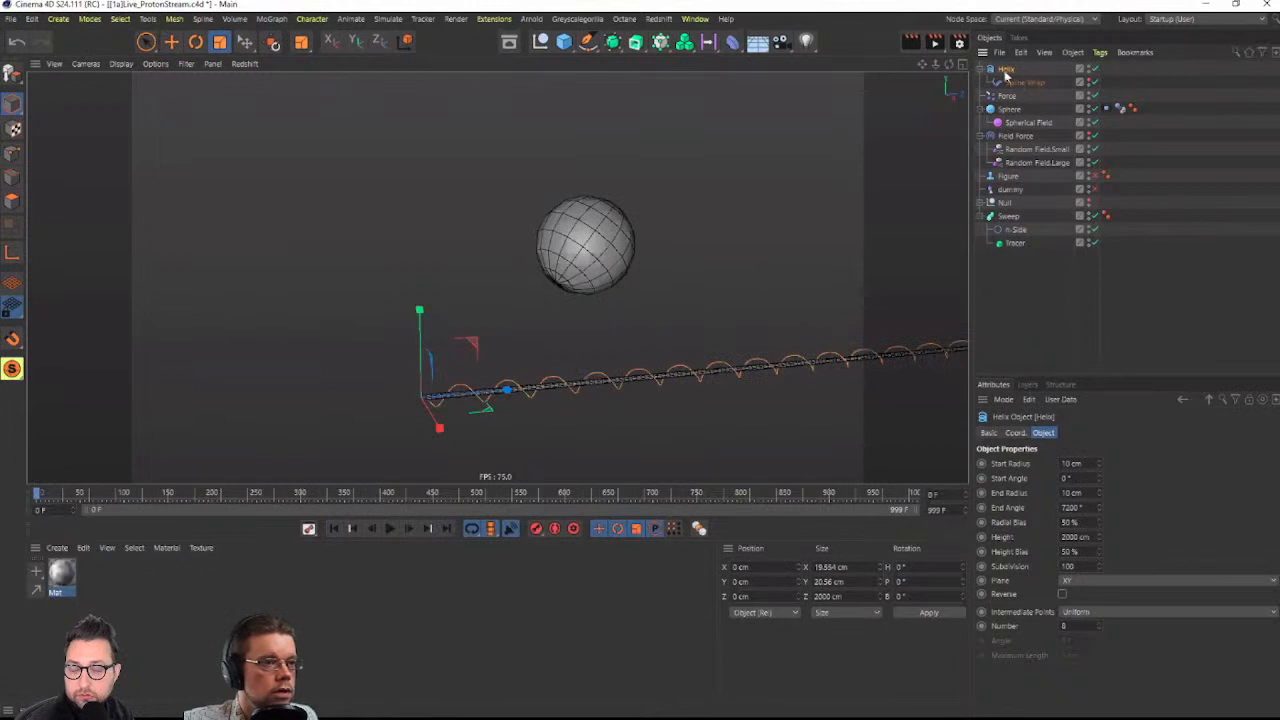
key("Delete")
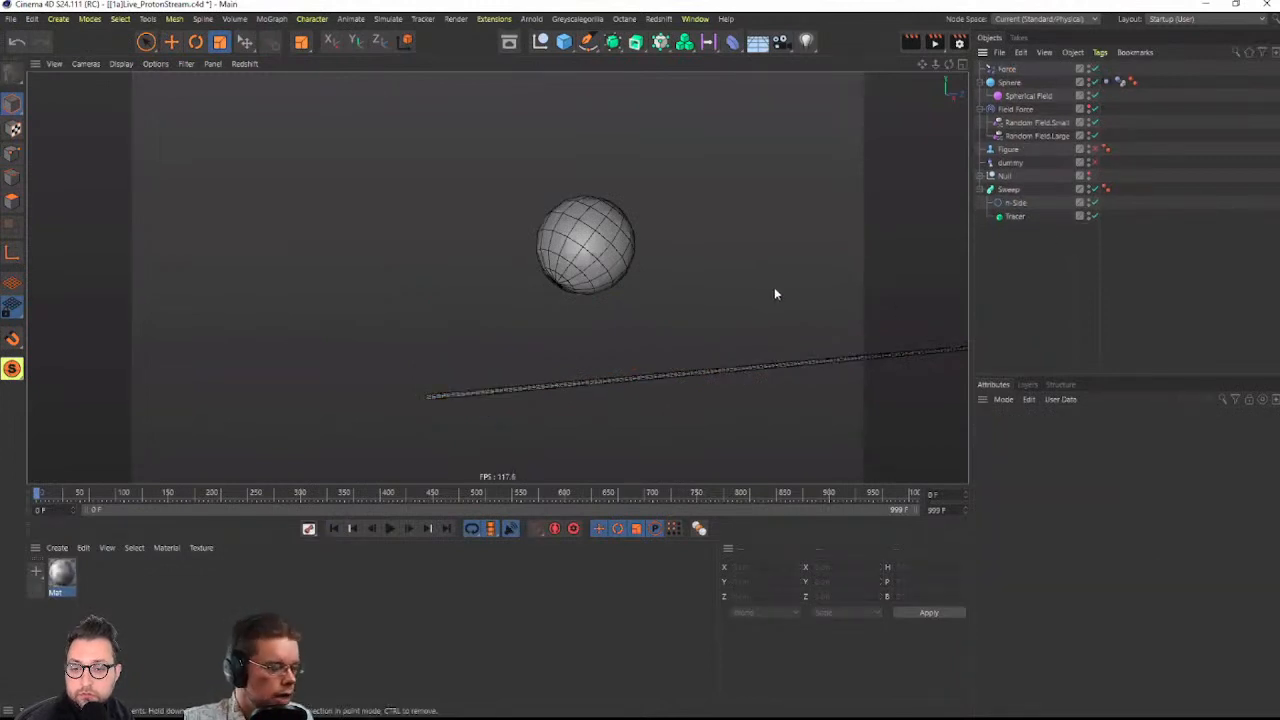
Expand the beam's Null hierarchy and restore the original Cloner setup from the inner Null's Recall tag
left_click_drag(826, 434, 678, 327, "alt")
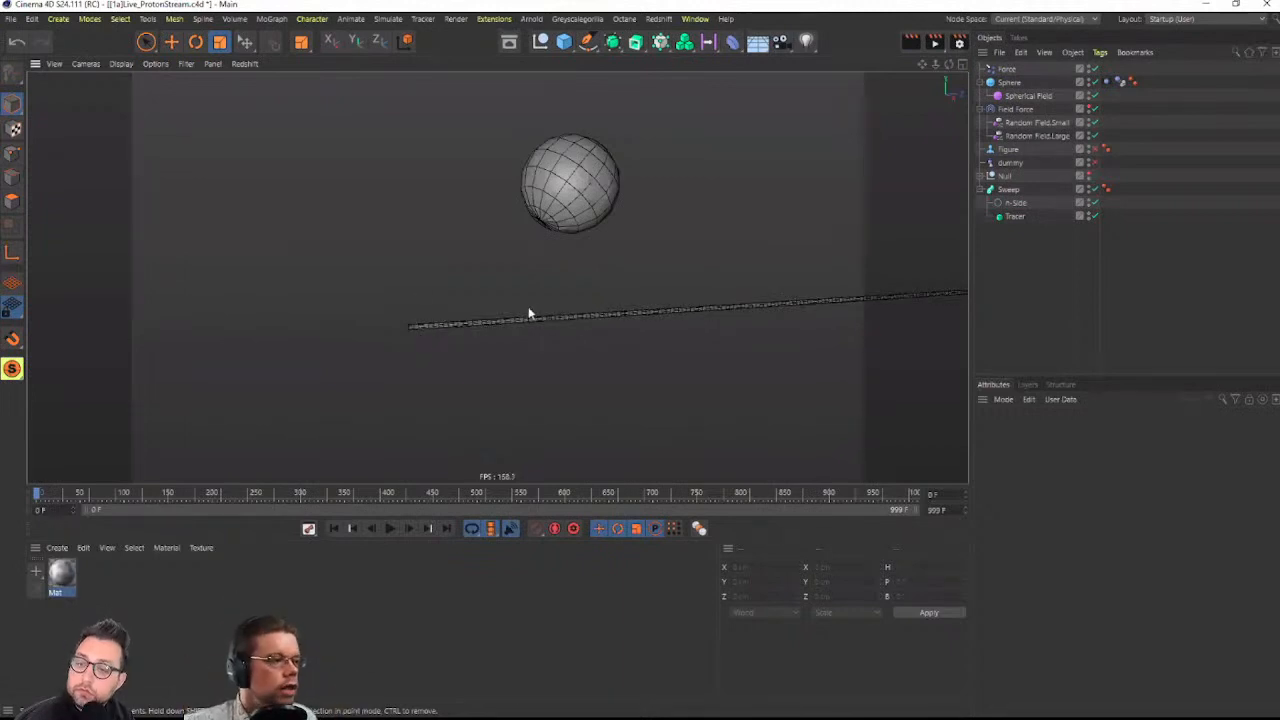
left_click(983, 177)
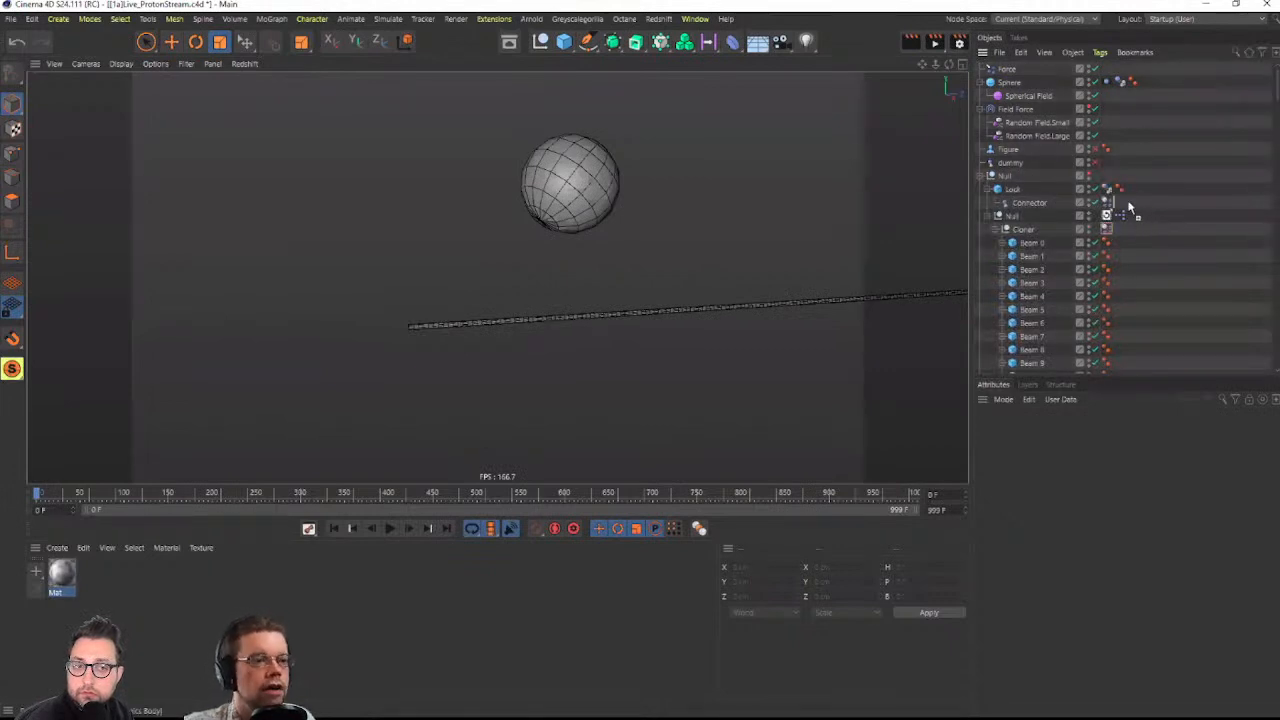
left_click_drag(1129, 204, 1129, 204, "ctrl")
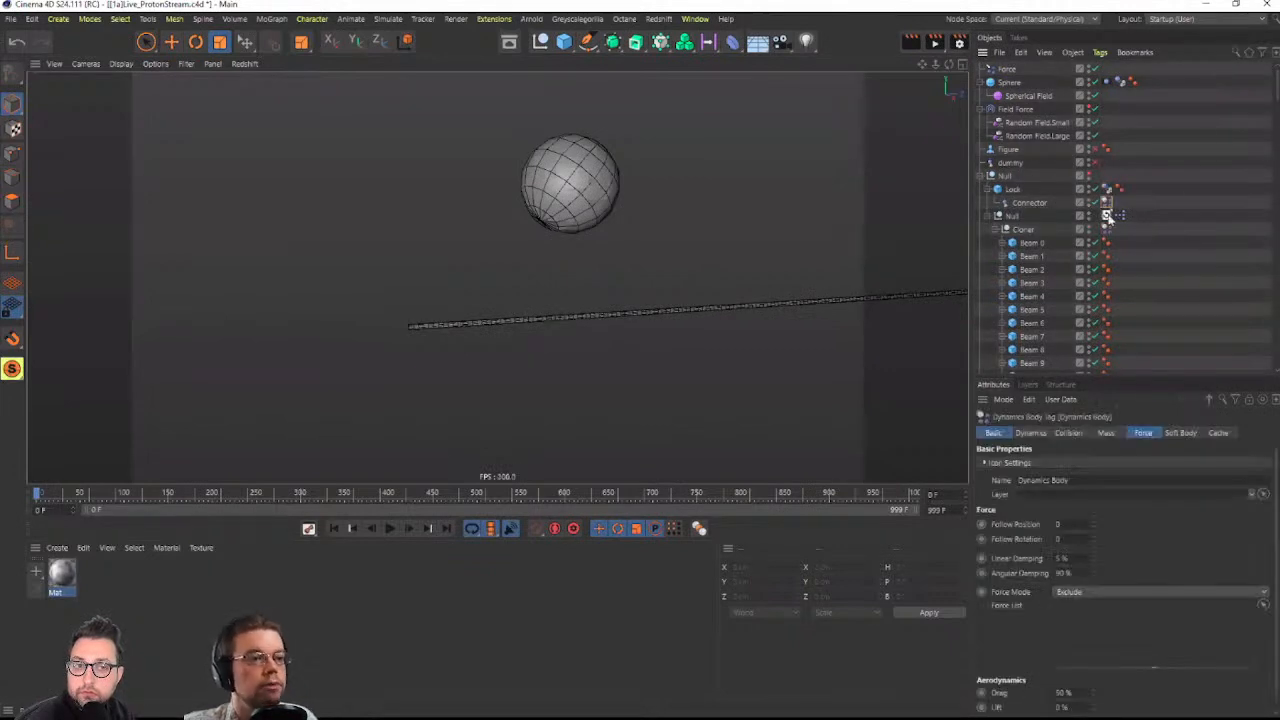
double_click(1108, 217)
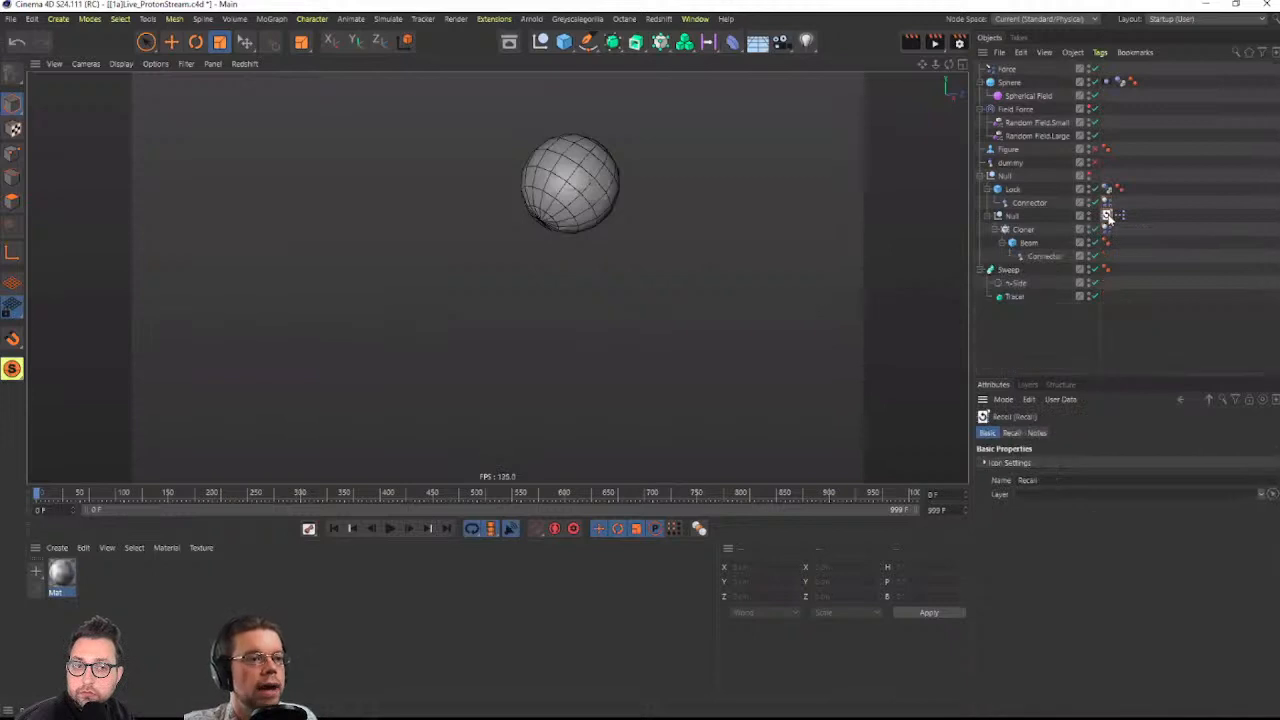
Set the linear Cloner's count to 200
left_click(1023, 231)
left_click_drag(1040, 567, 1010, 570)
type("200")
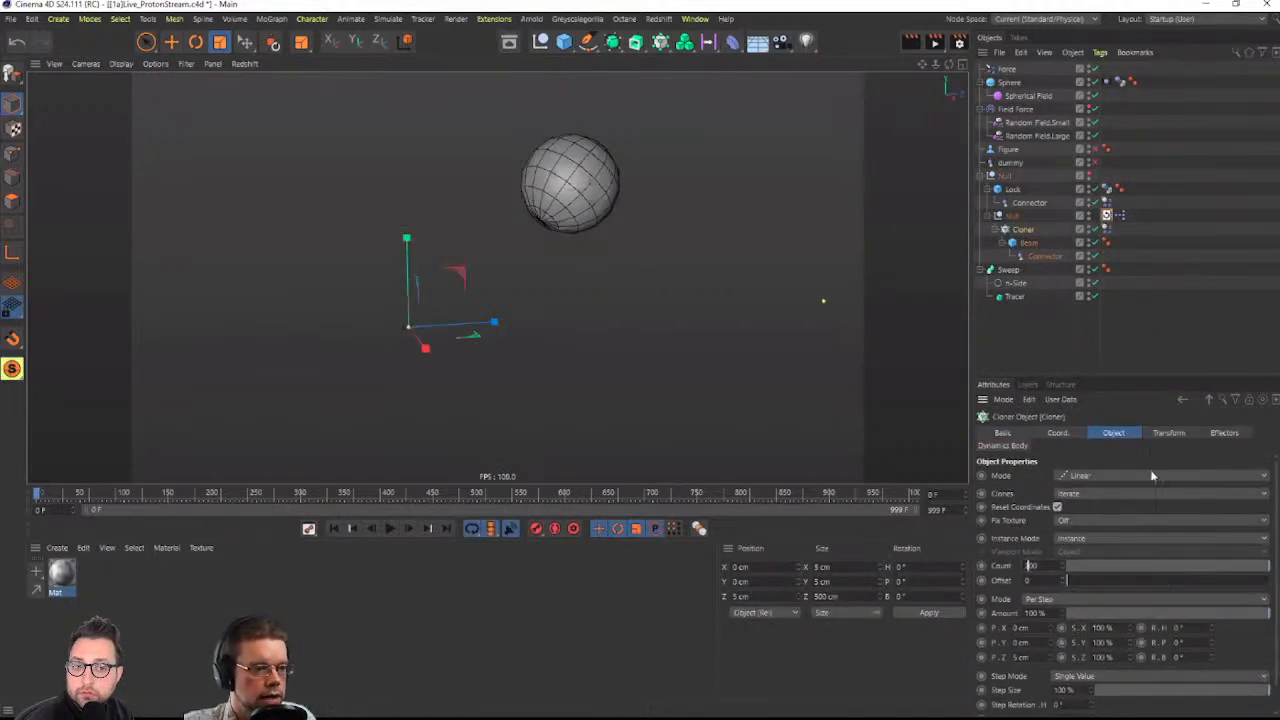
key("Return")
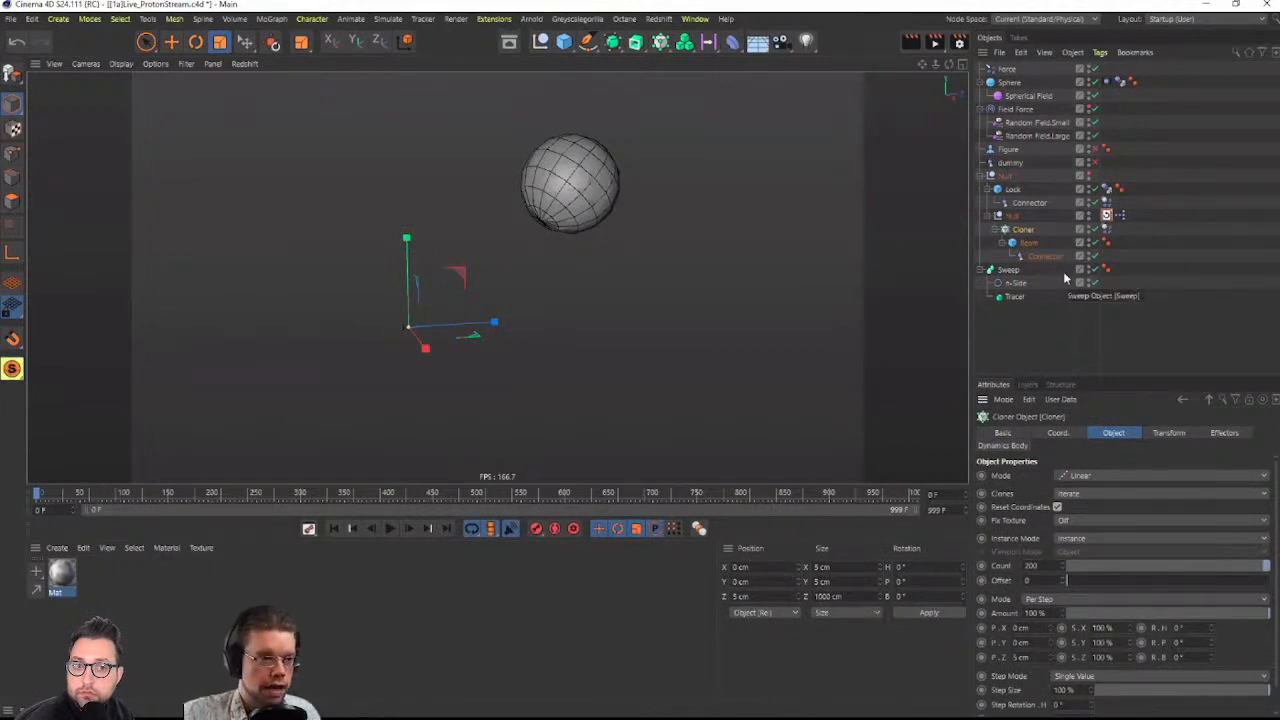
Add a Cube and rename it Tail
left_click(563, 44)
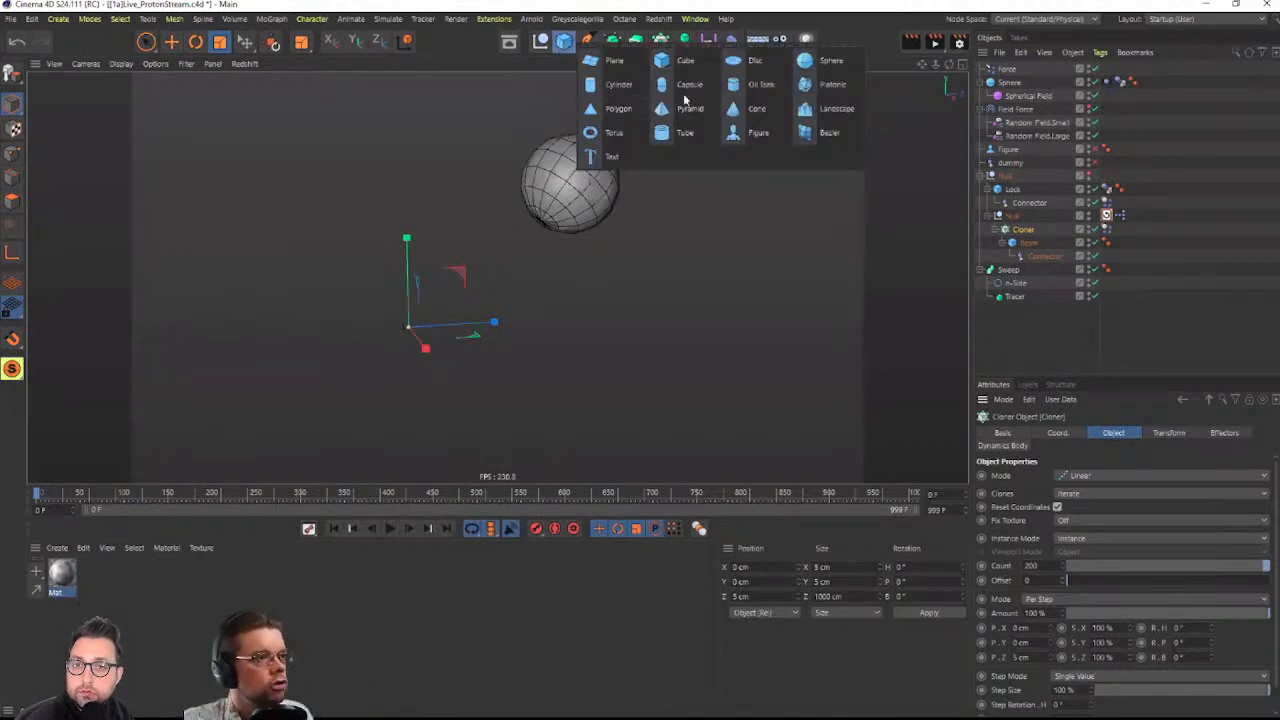
left_click(681, 68)
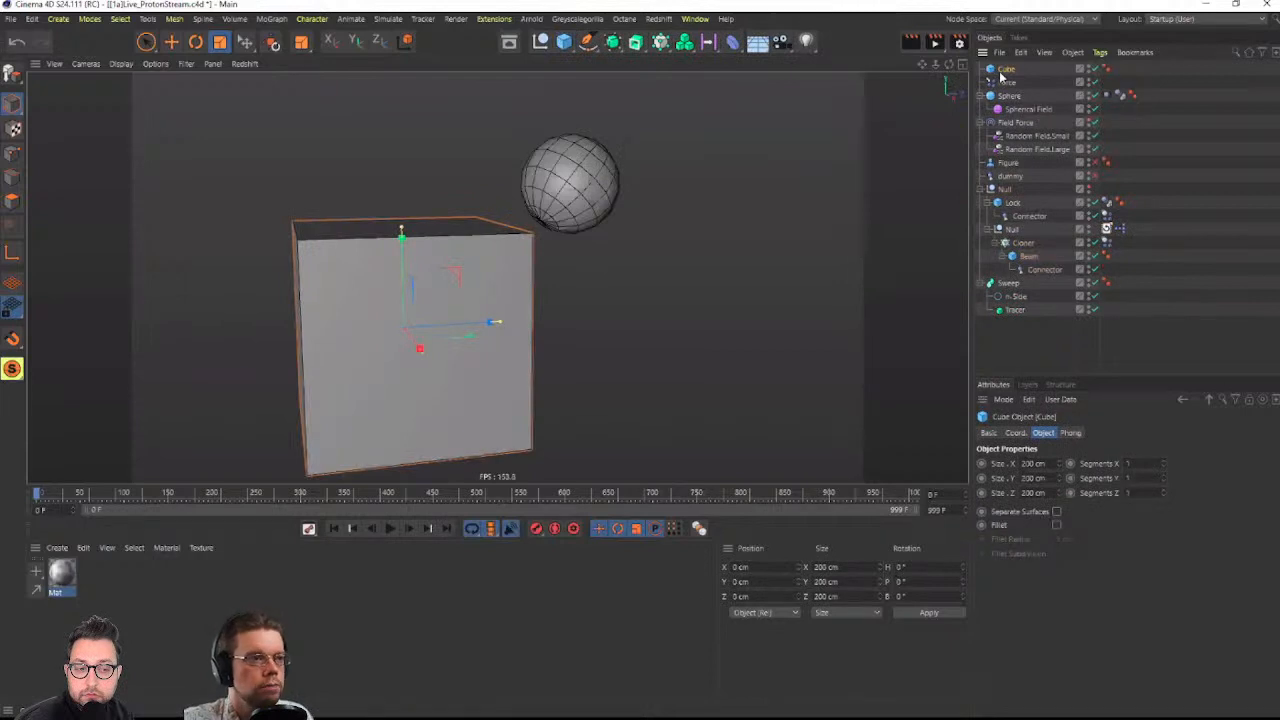
double_click(1006, 69)
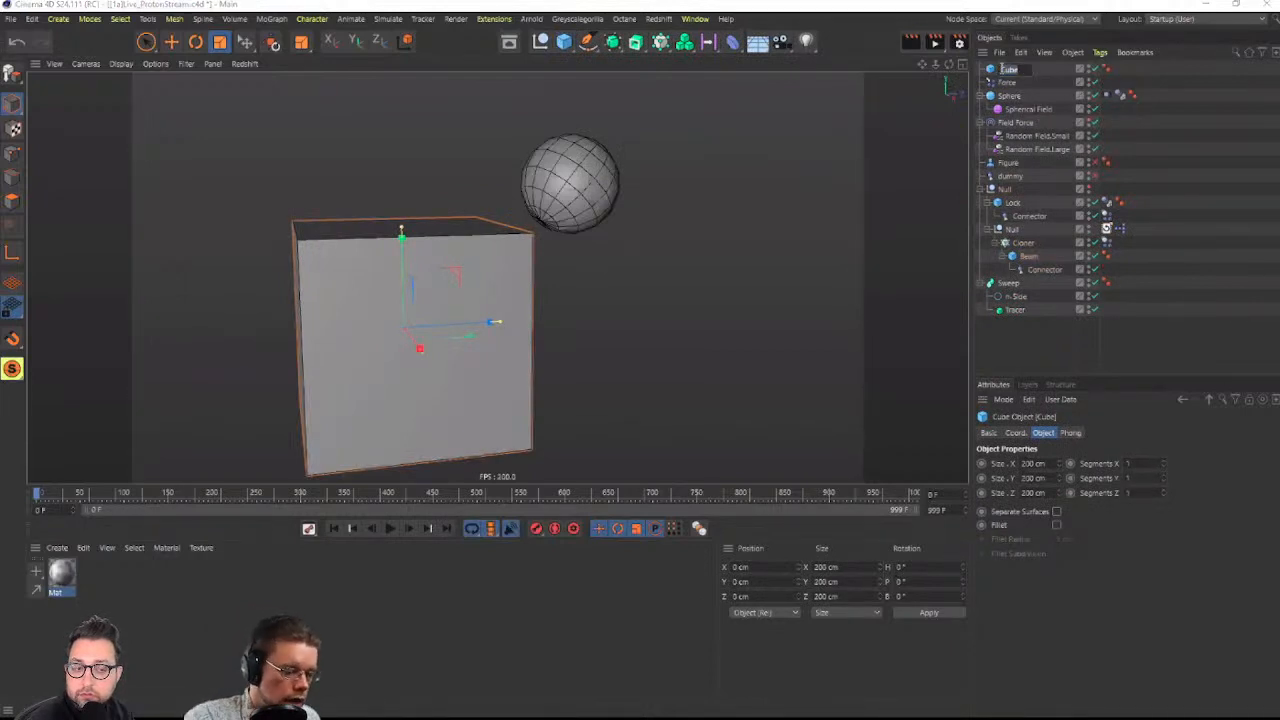
type("T")
type("ail")
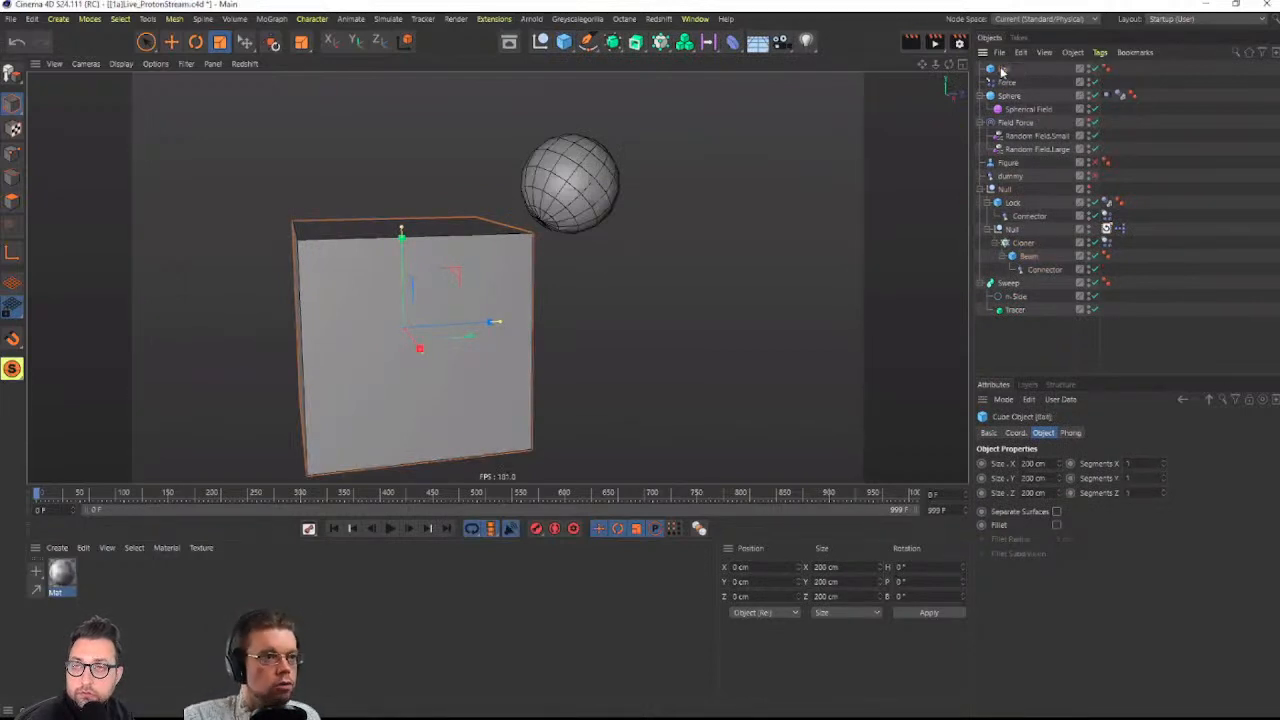
Name the new cube Rail, convert it to an editable polygon object, and switch to polygon editing
key("Return")
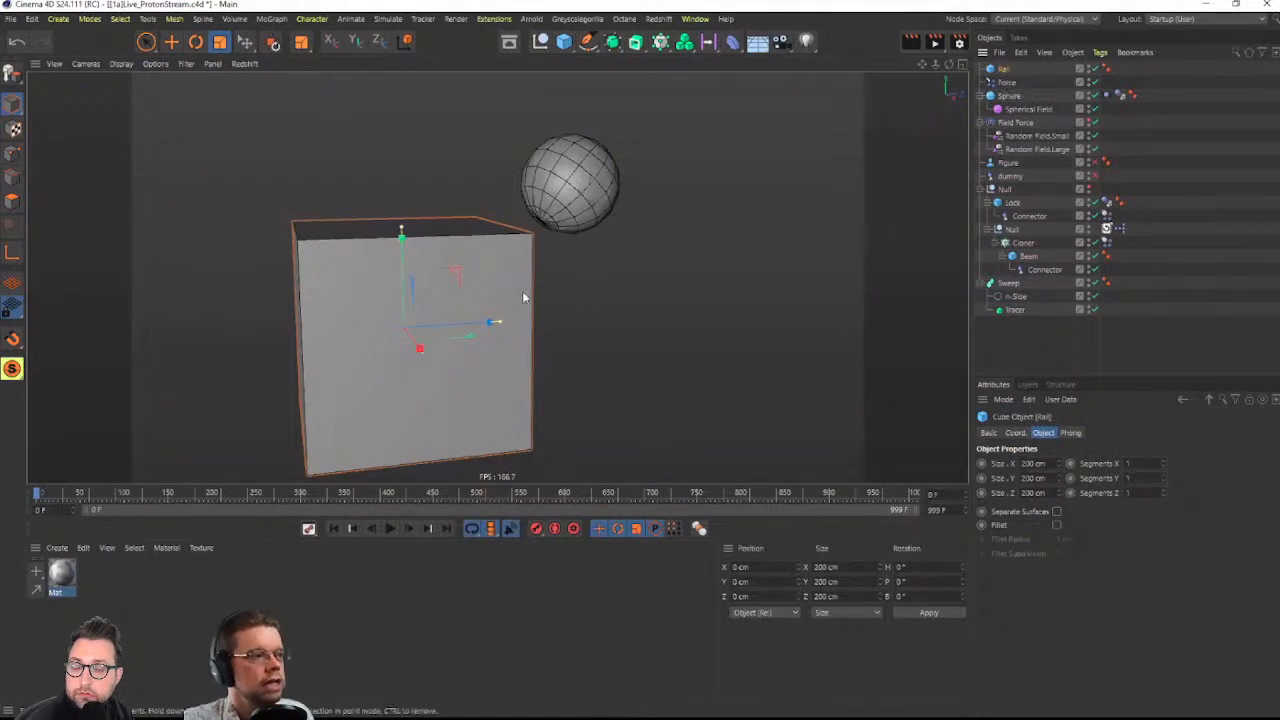
key("c")
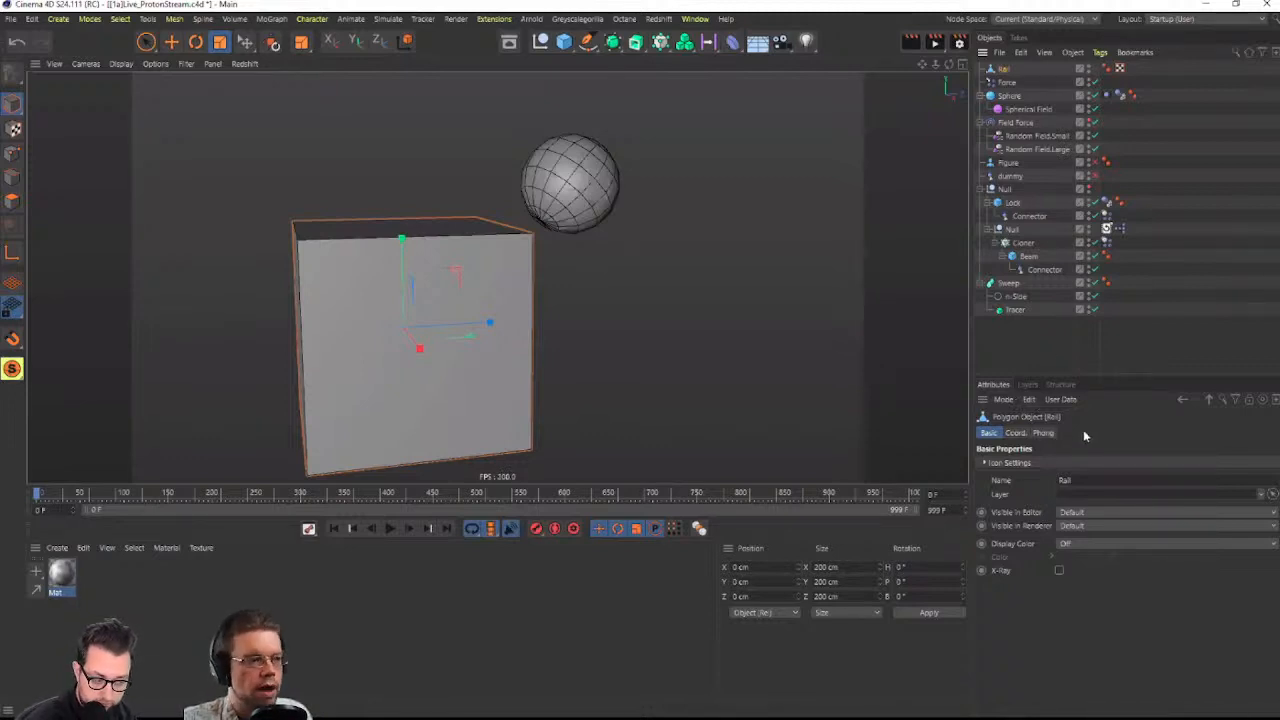
left_click(12, 200)
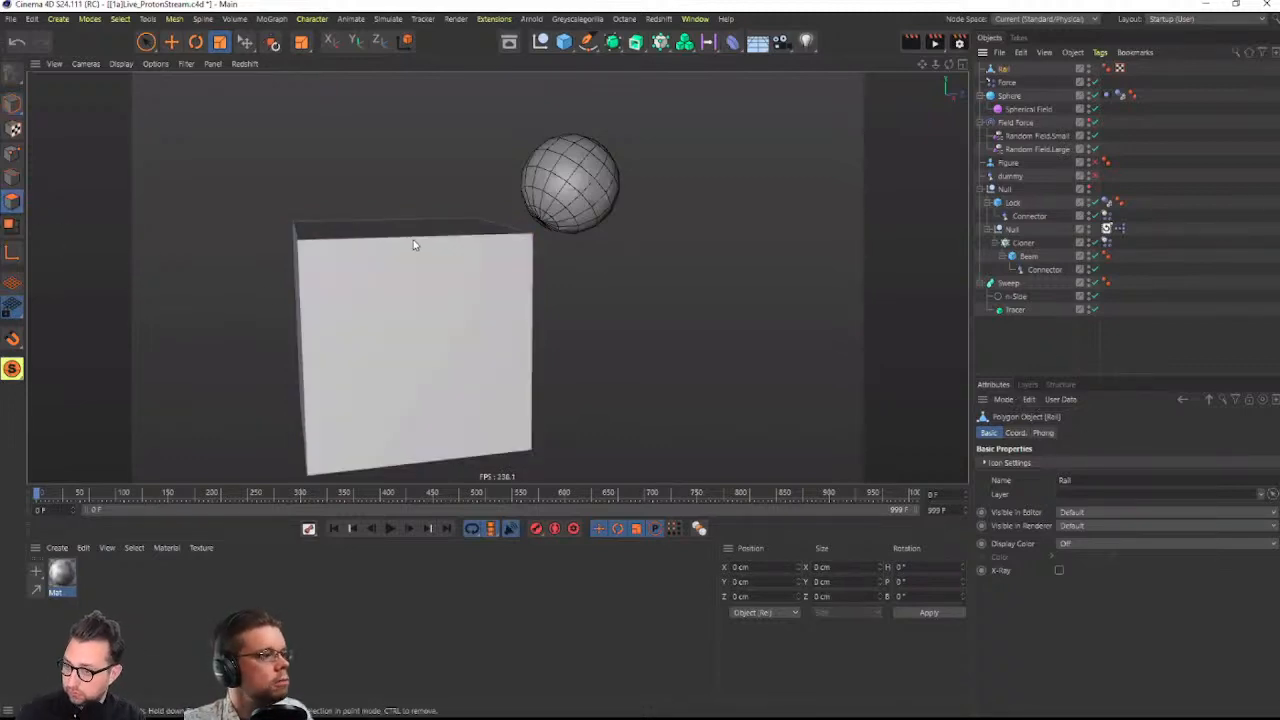
Scale down one side face of the Rail cube and extrude it about 39.4 cm outward
left_click(463, 338)
left_click_drag(463, 338, 584, 447)
key("e")
key("t")
key("d")
left_click_drag(703, 425, 750, 420)
left_click_drag(545, 406, 317, 366, "alt")
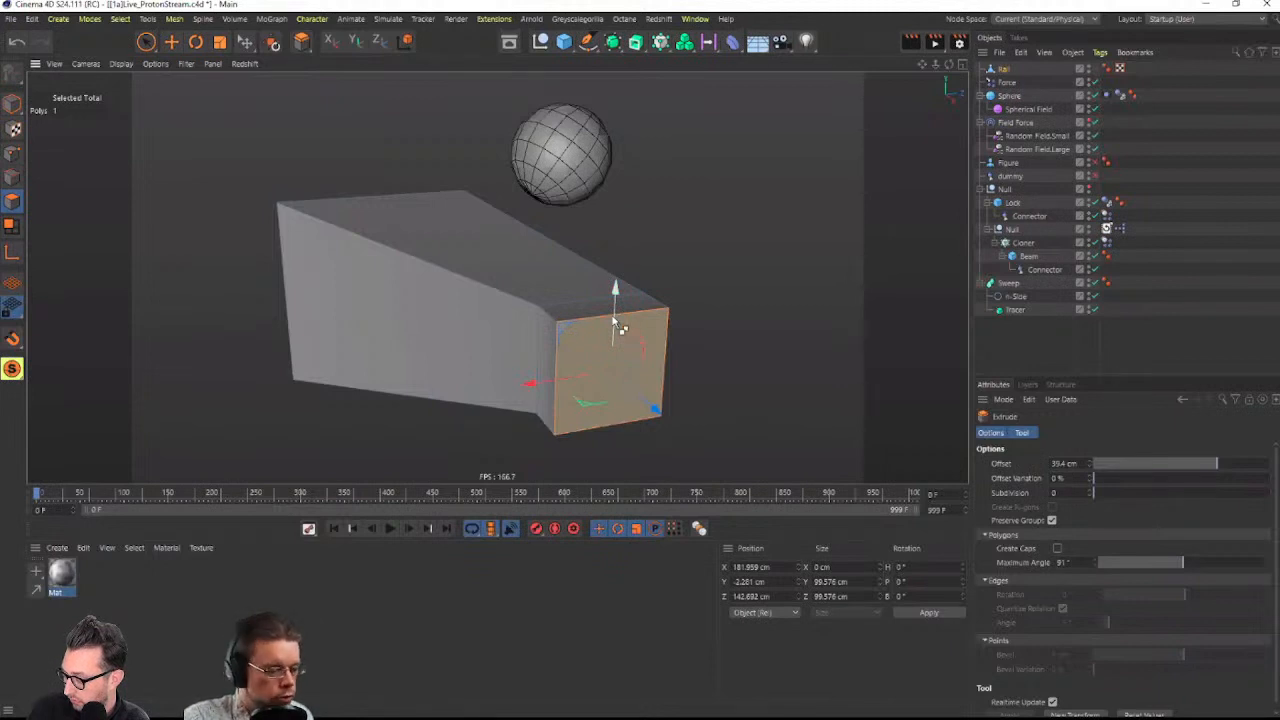
Delete all polygons of the Rail object so it stays an empty polygon object, and return to model mode
key("u")
key("i")
key("Delete")
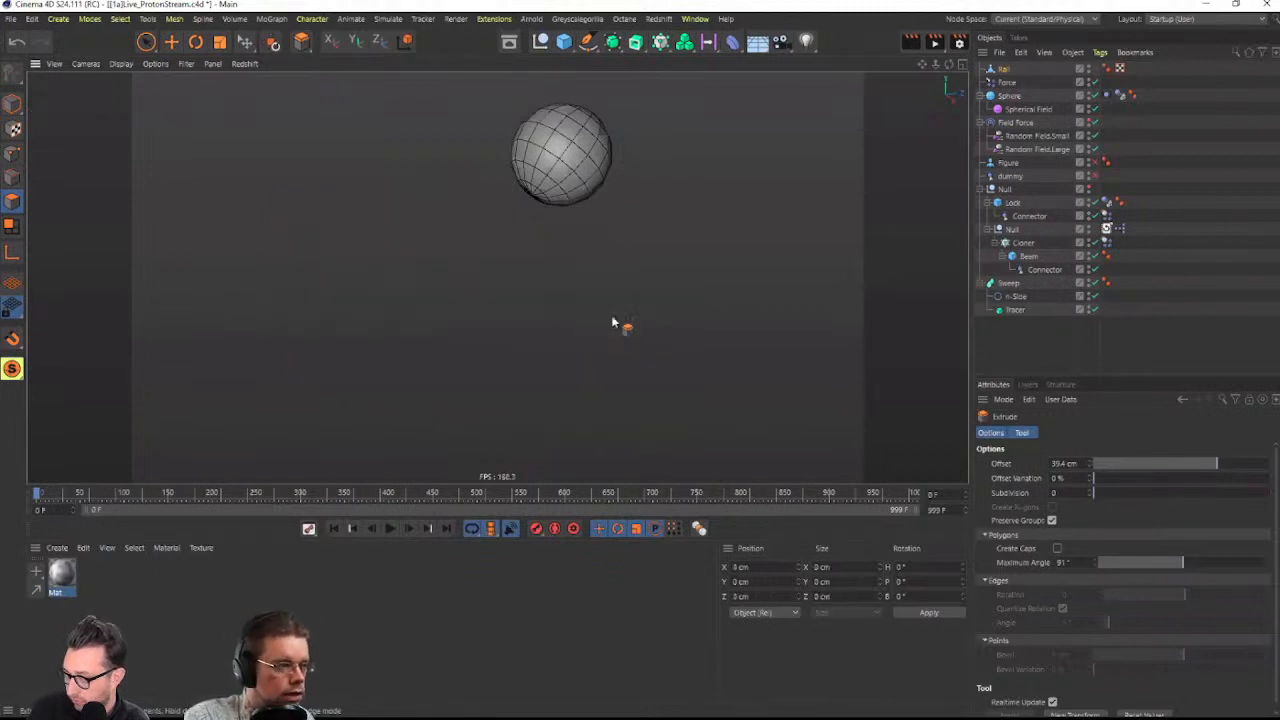
left_click(992, 70)
left_click(12, 104)
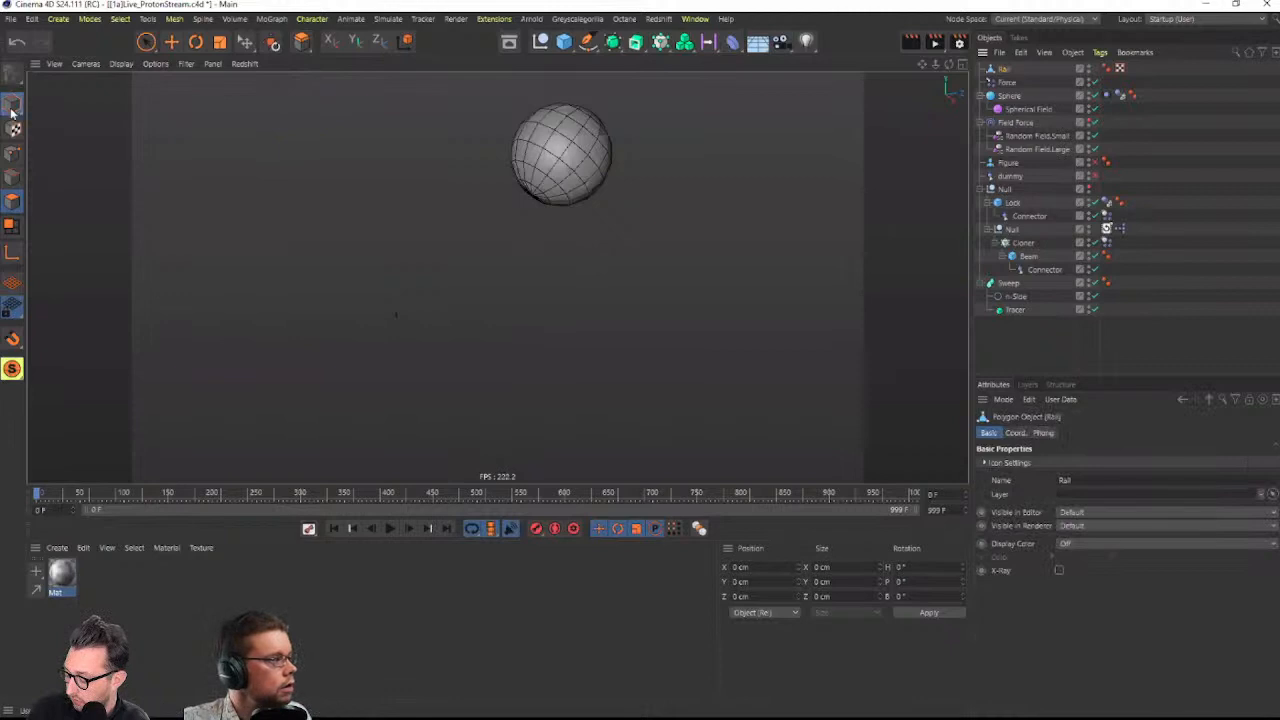
Make Rail a child of Beam below its Connector and reset its position to the parent's origin
left_click_drag(1007, 70, 1049, 277)
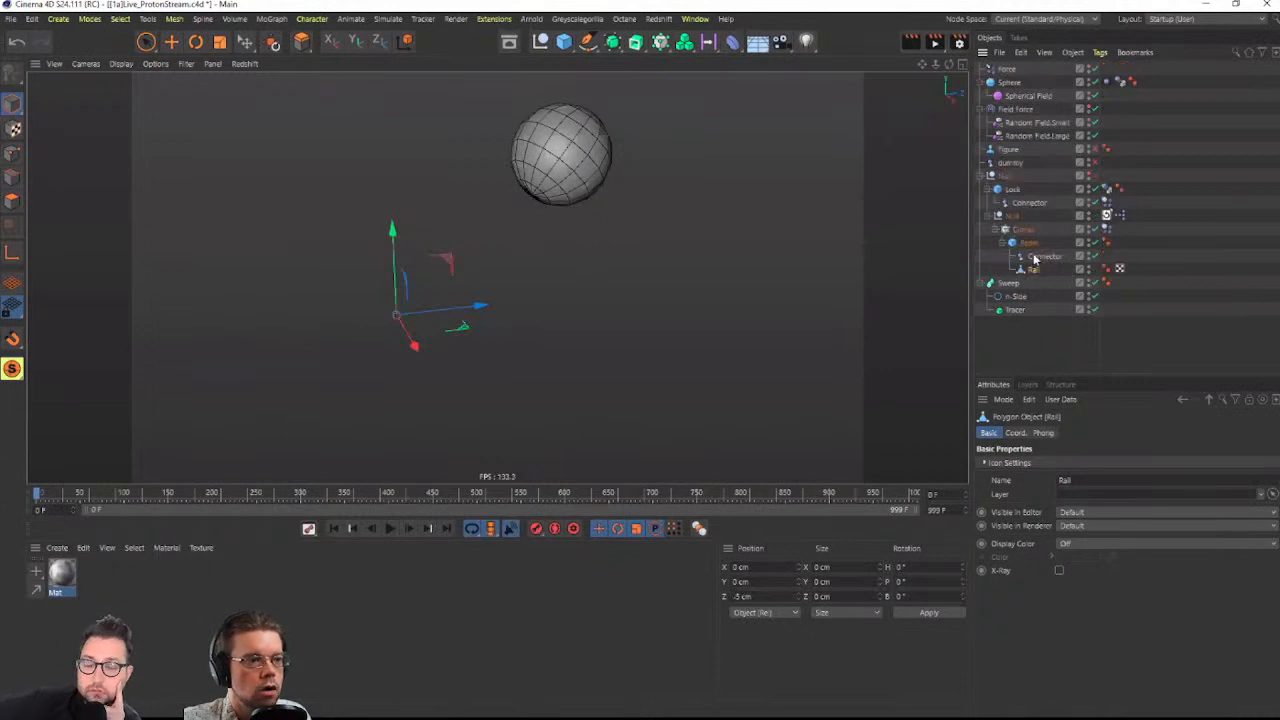
left_click(271, 44)
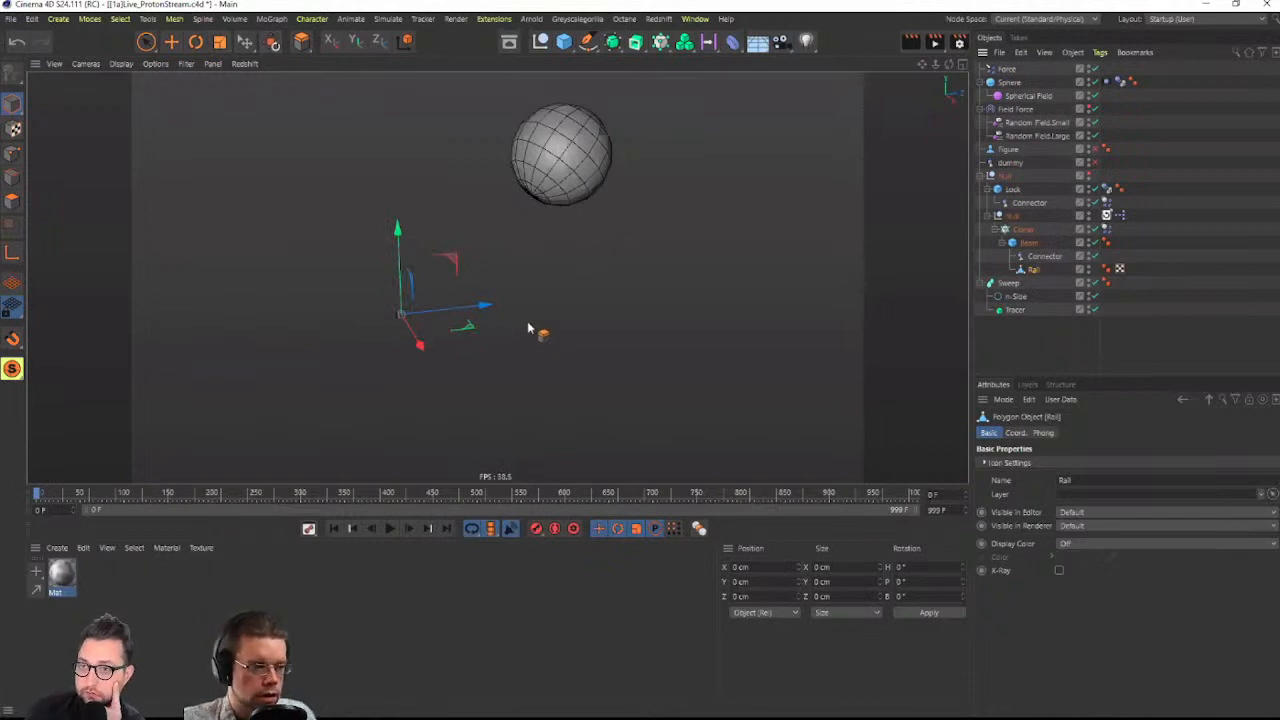
right_click_drag(404, 309, 592, 297, "alt")
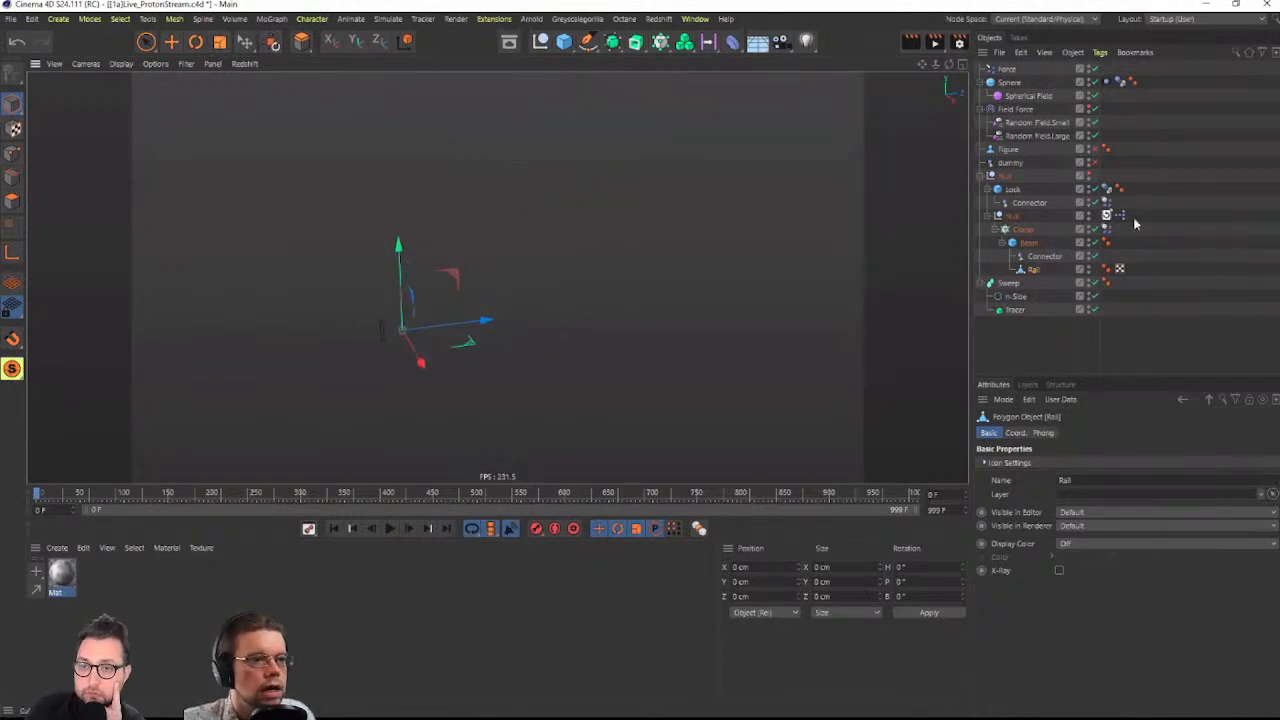
Make the beam's outer Null visible in the viewport and move Rail up 5 cm in Y
left_click(1090, 174)
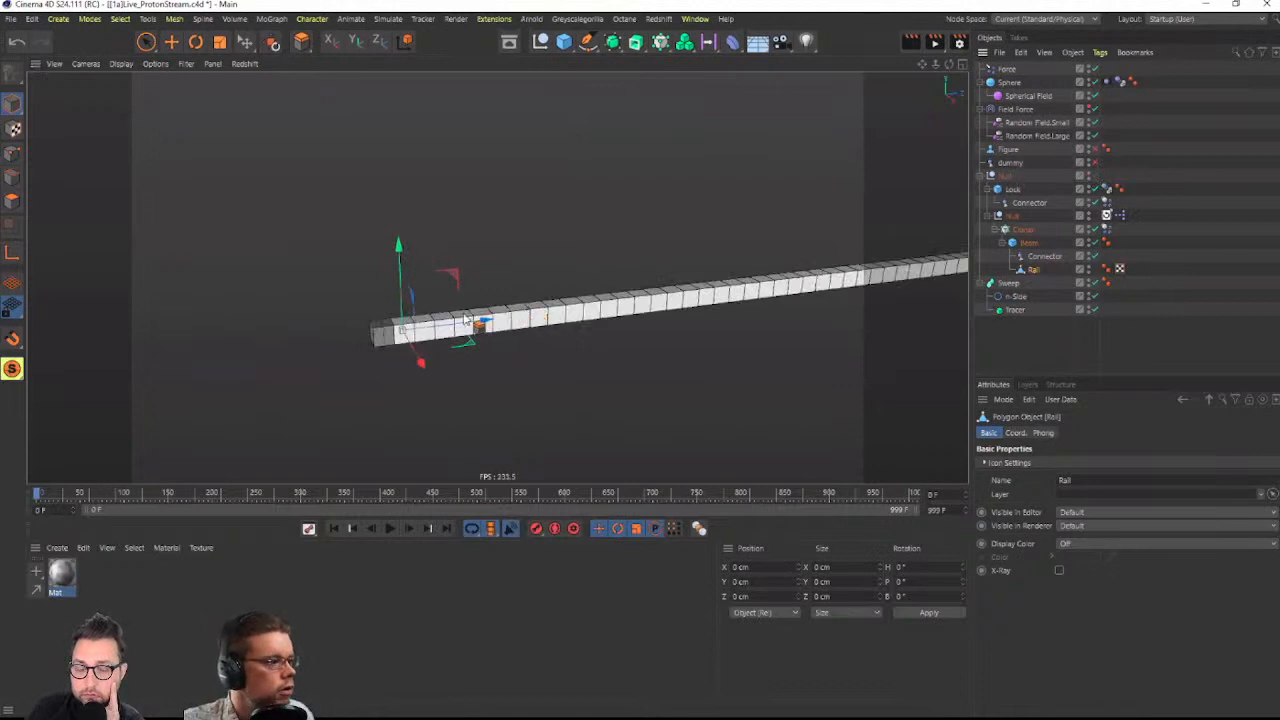
right_click_drag(422, 327, 496, 311, "alt")
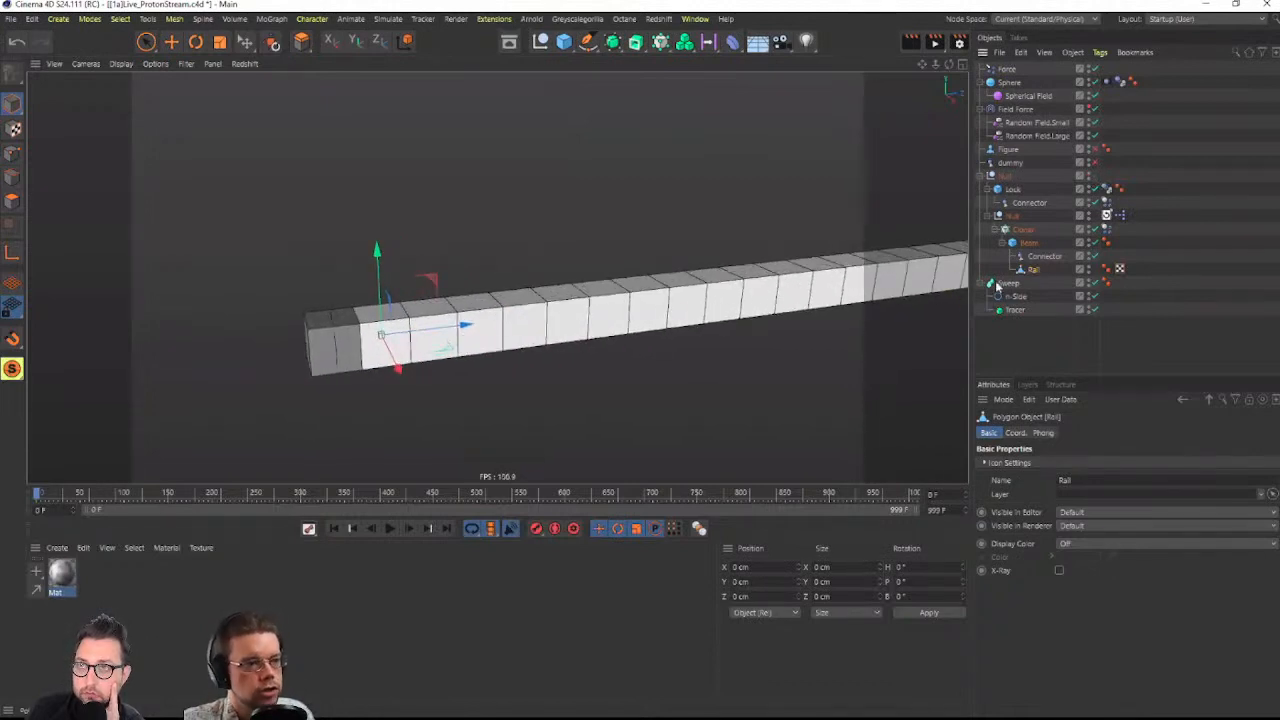
key("e")
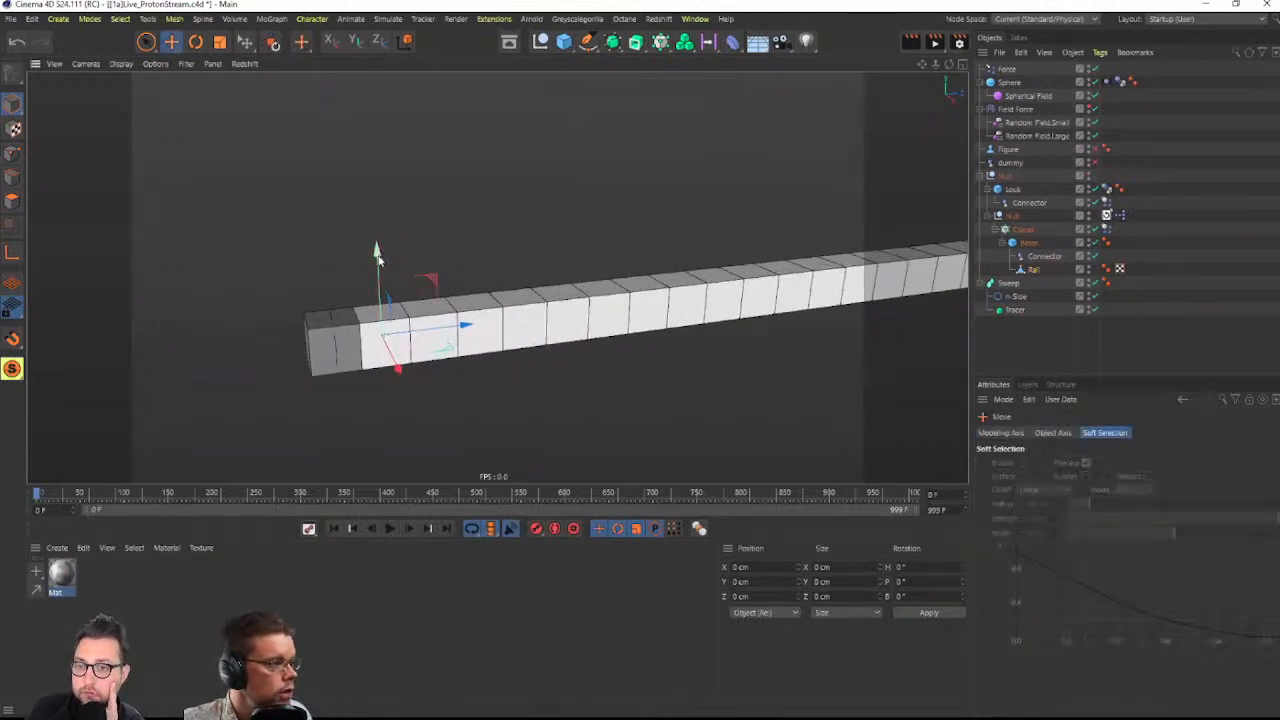
left_click_drag(378, 257, 381, 233)
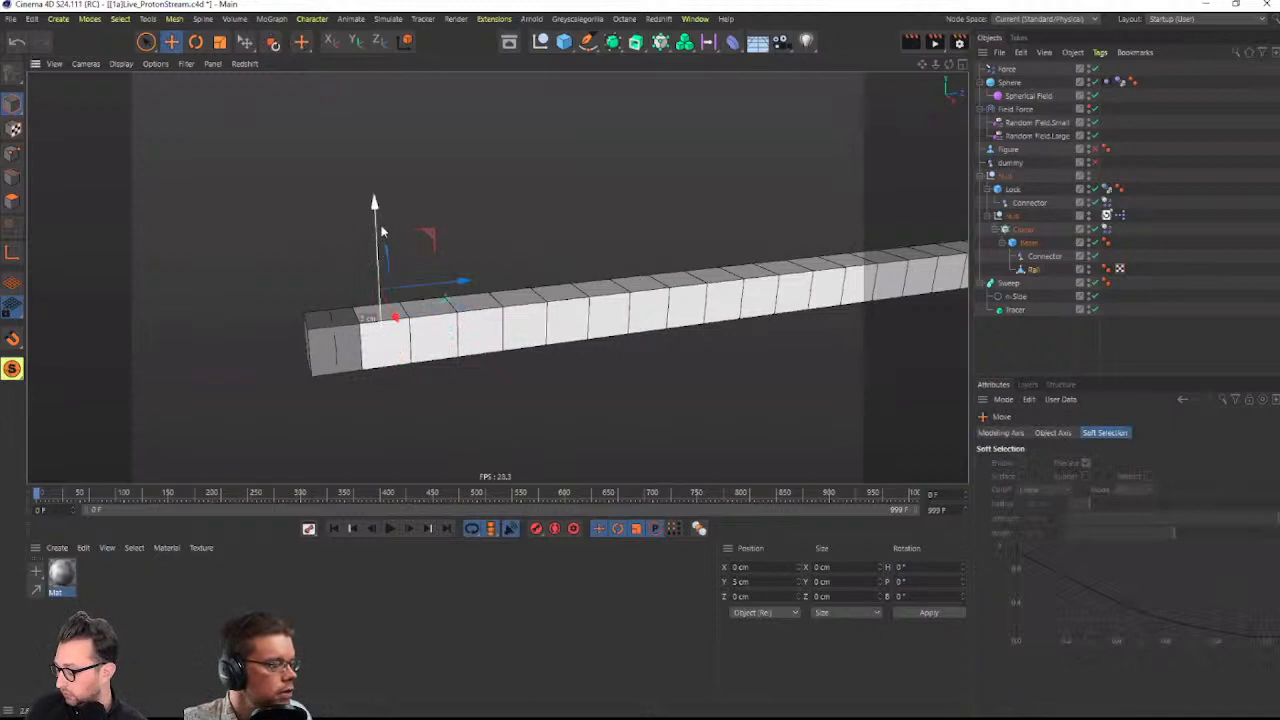
left_click_drag(386, 309, 377, 345, "alt")
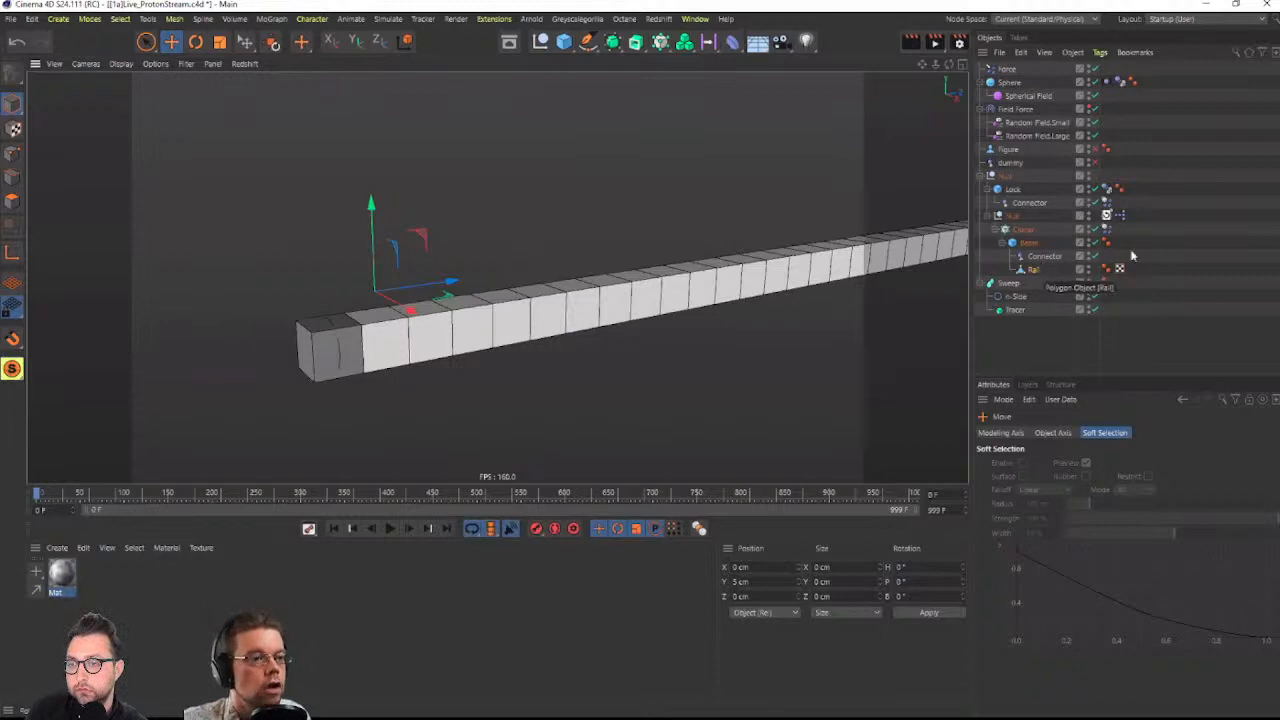
Copy the Cloner's Dynamics Body tag onto Rail and turn off the copy's Enabled option
left_click_drag(1107, 230, 1144, 266, "ctrl")
left_click(1036, 434)
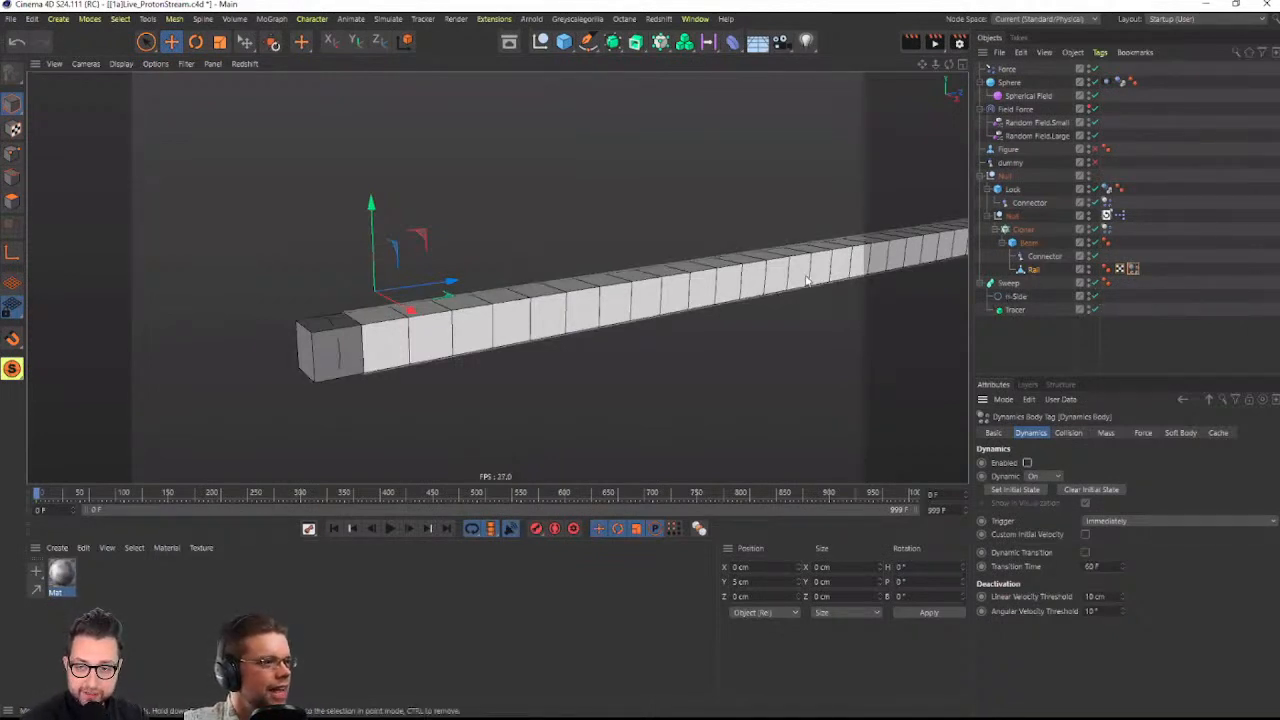
scroll(664, 300, "down", 5)
left_click_drag(665, 300, 580, 289, "alt")
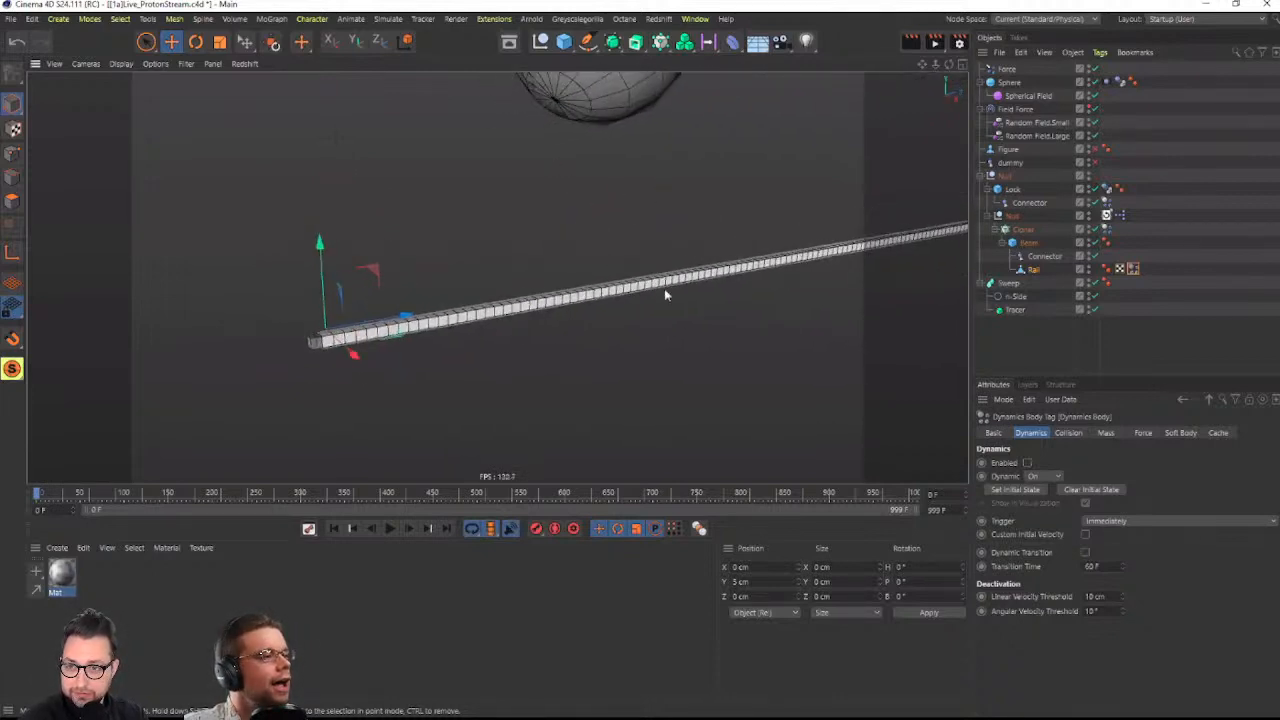
Convert the Cloner into editable objects, expand it, and disable the Connector of the last Beam clone
left_click(1106, 215)
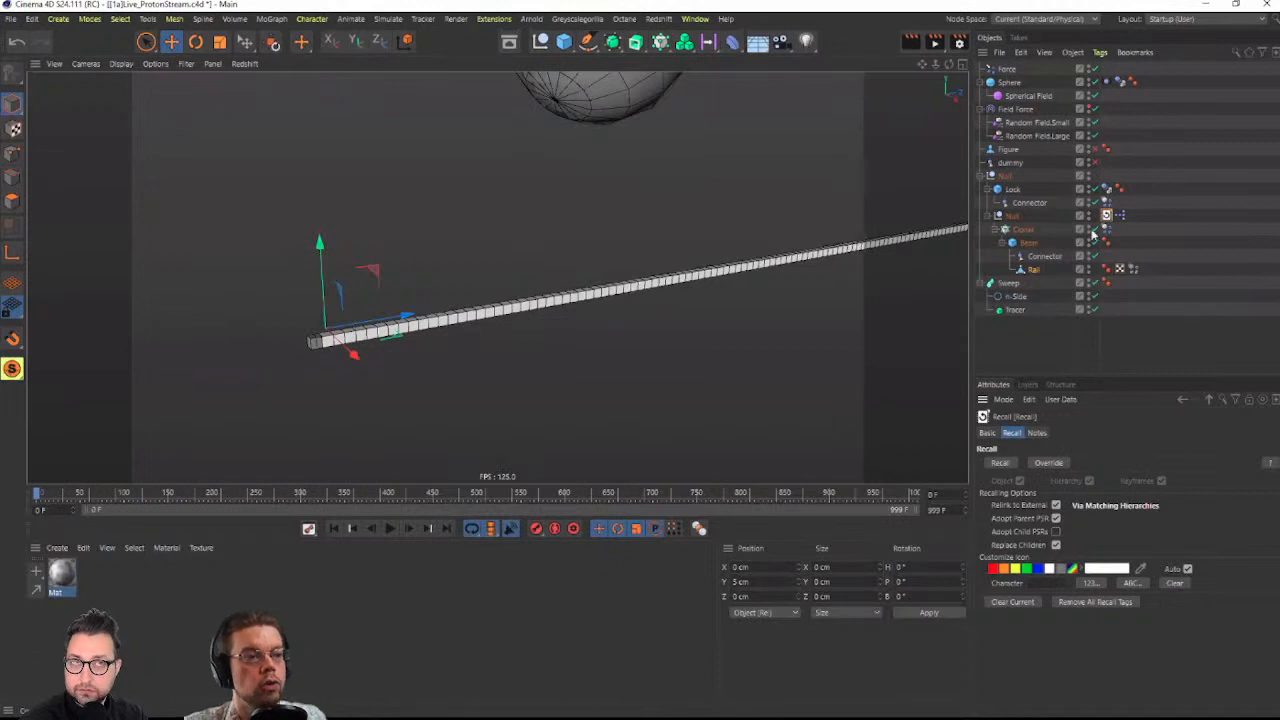
left_click(1022, 232)
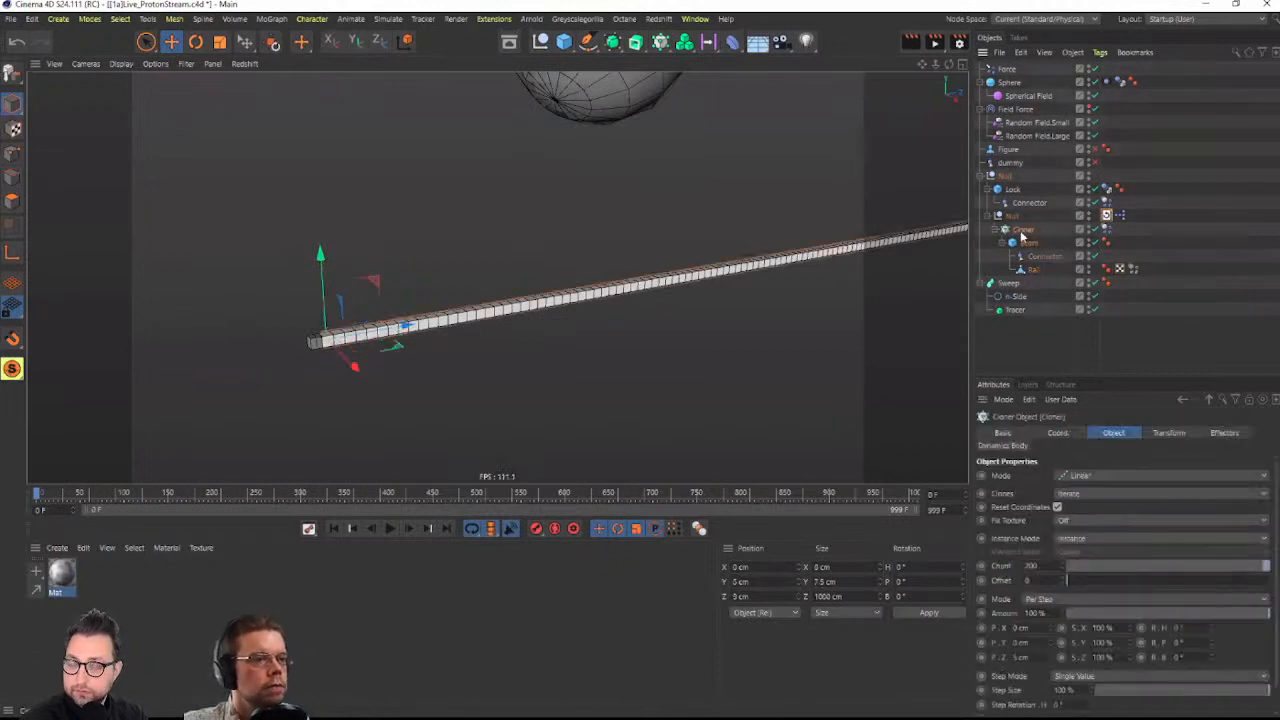
key("c")
left_click(996, 230)
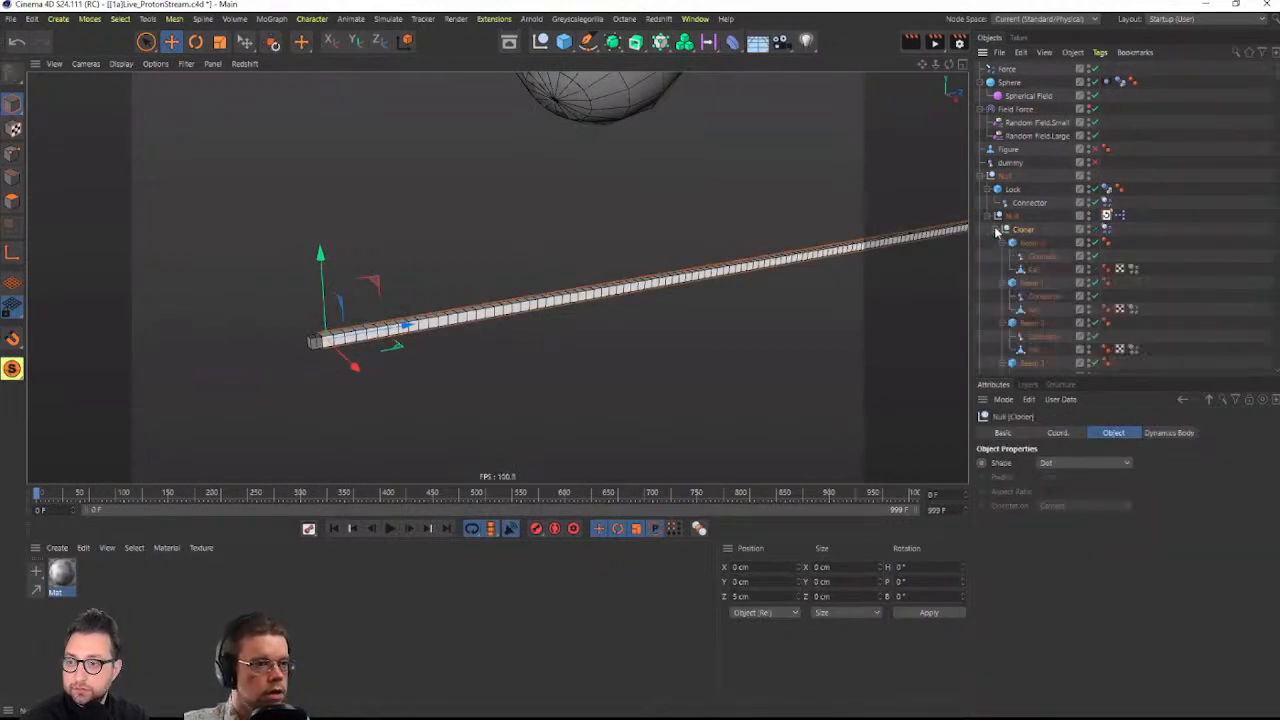
scroll(1107, 248, "down", 5)
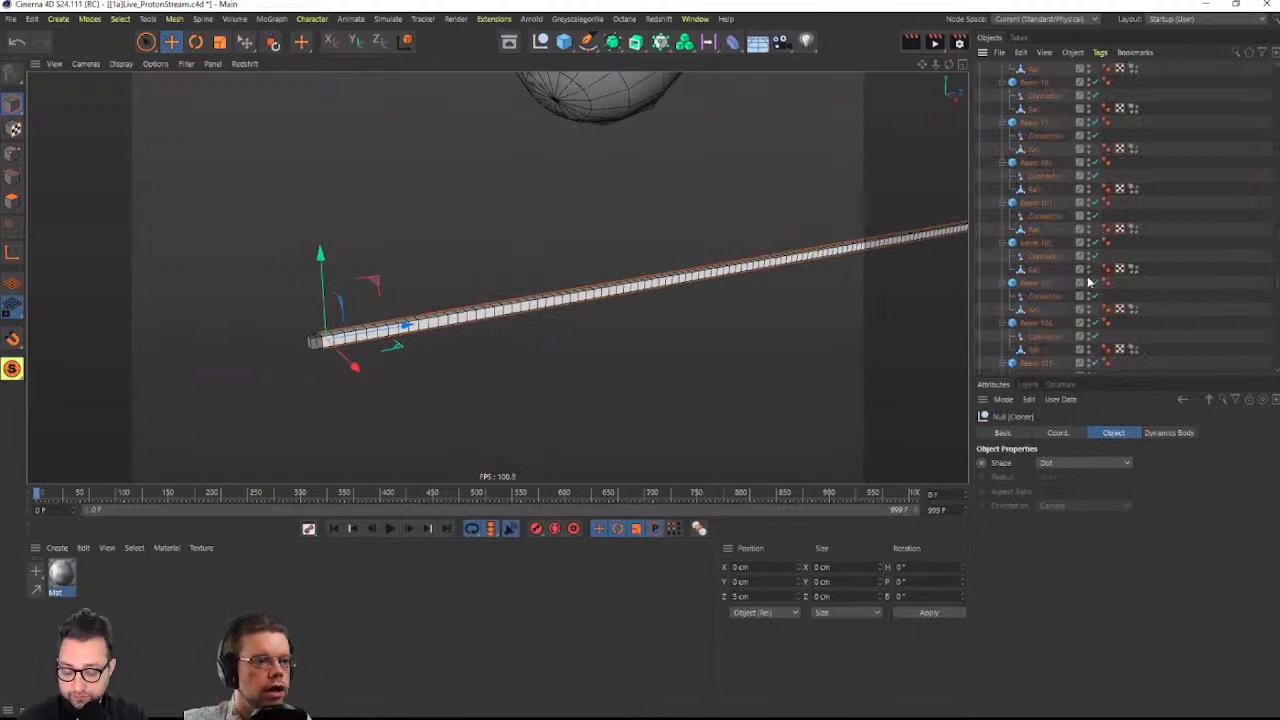
scroll(1082, 292, "down", 2)
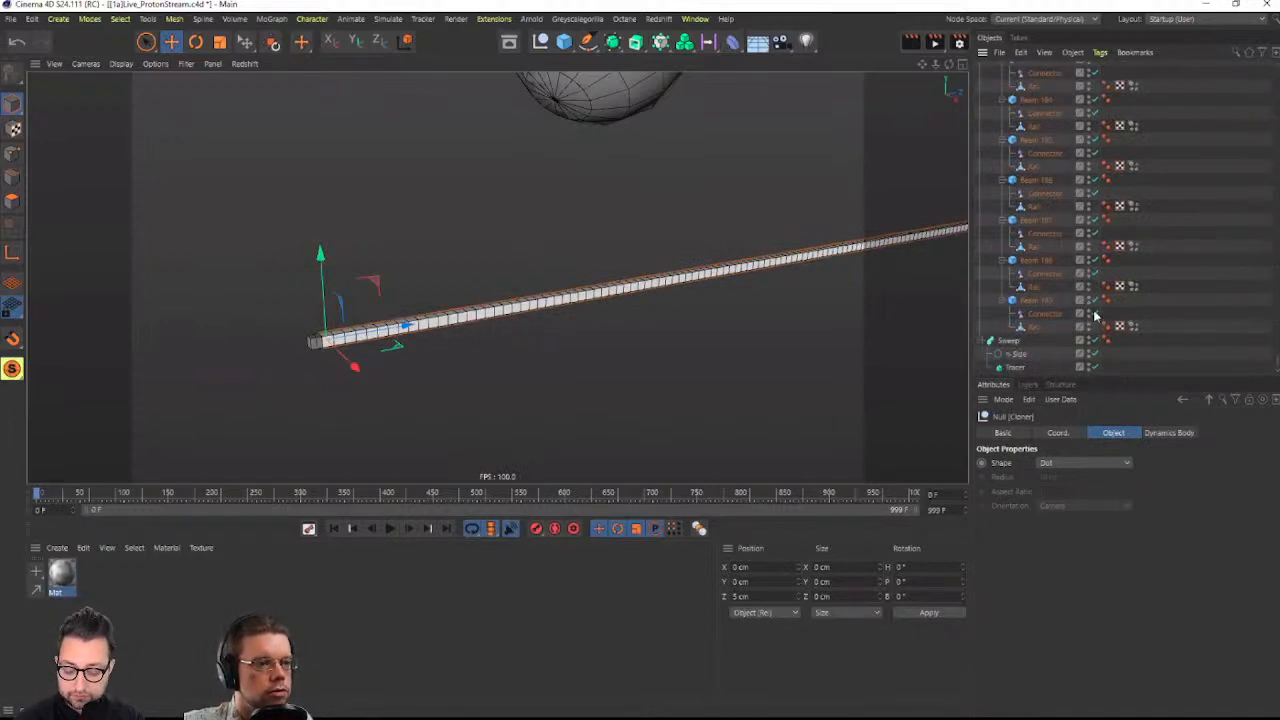
mouse_move(660, 297)
left_mouse_down("alt")
mouse_move(692, 306)
mouse_move(641, 303)
mouse_move(666, 306)
mouse_move(640, 330)
left_mouse_up("alt")
Play the simulation briefly, return to the first frame, and undo the Cloner's conversion
left_click(390, 528)
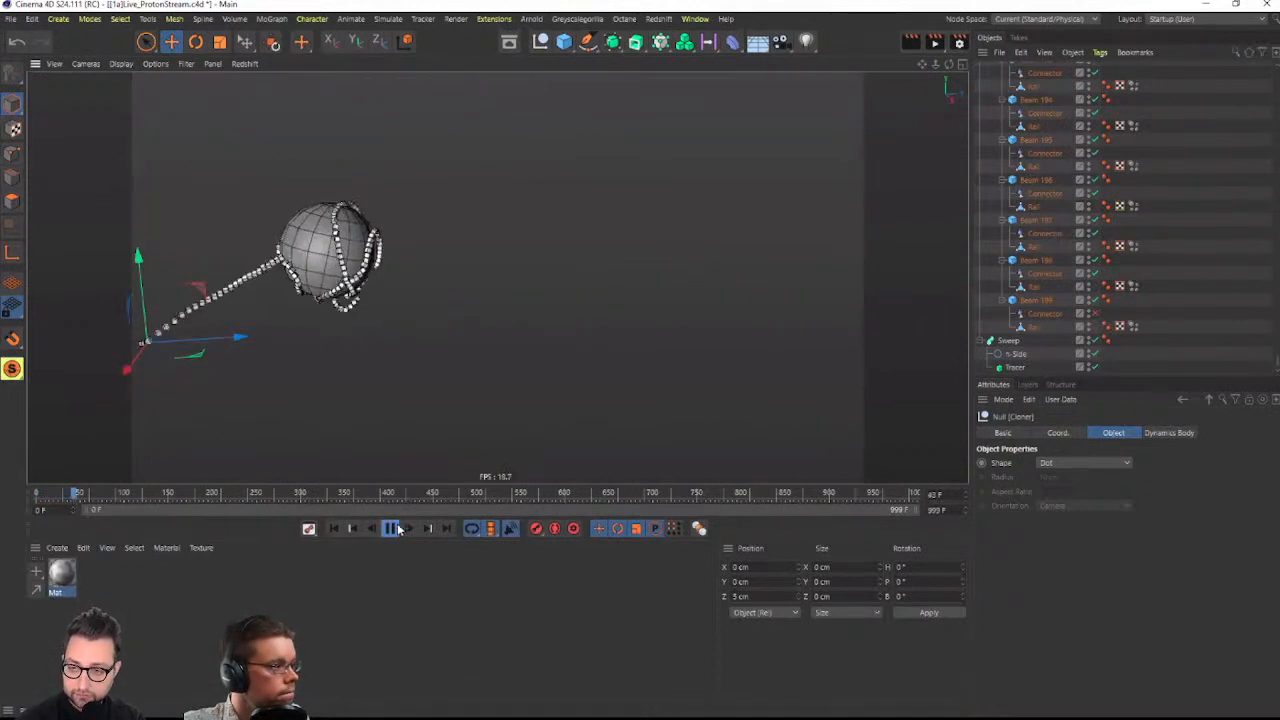
left_click(390, 528)
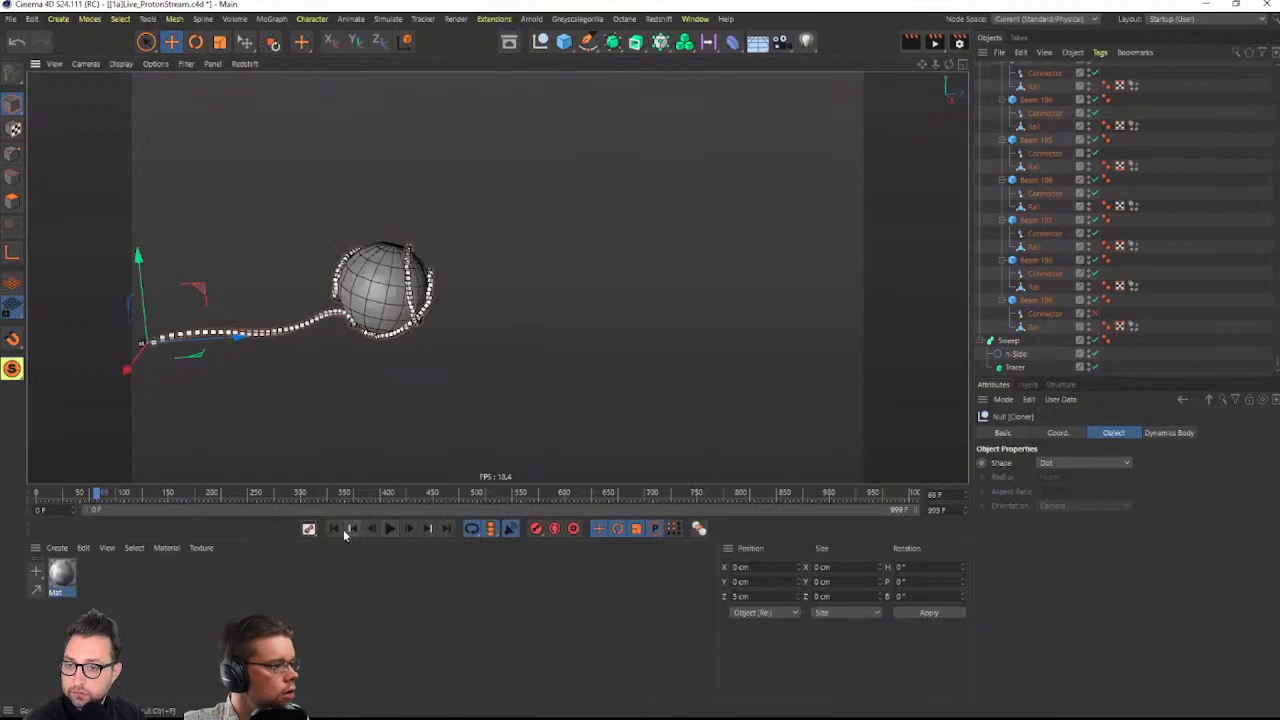
scroll(1151, 236, "up", 3)
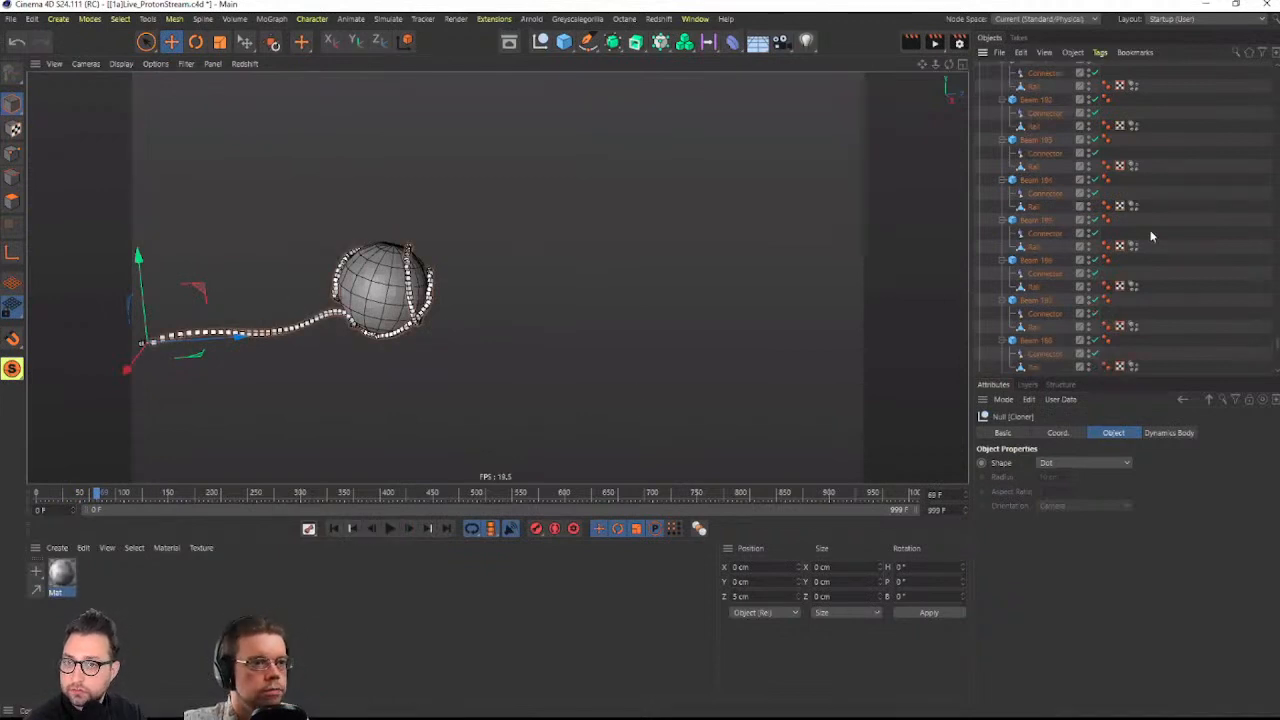
scroll(1149, 231, "up", 5)
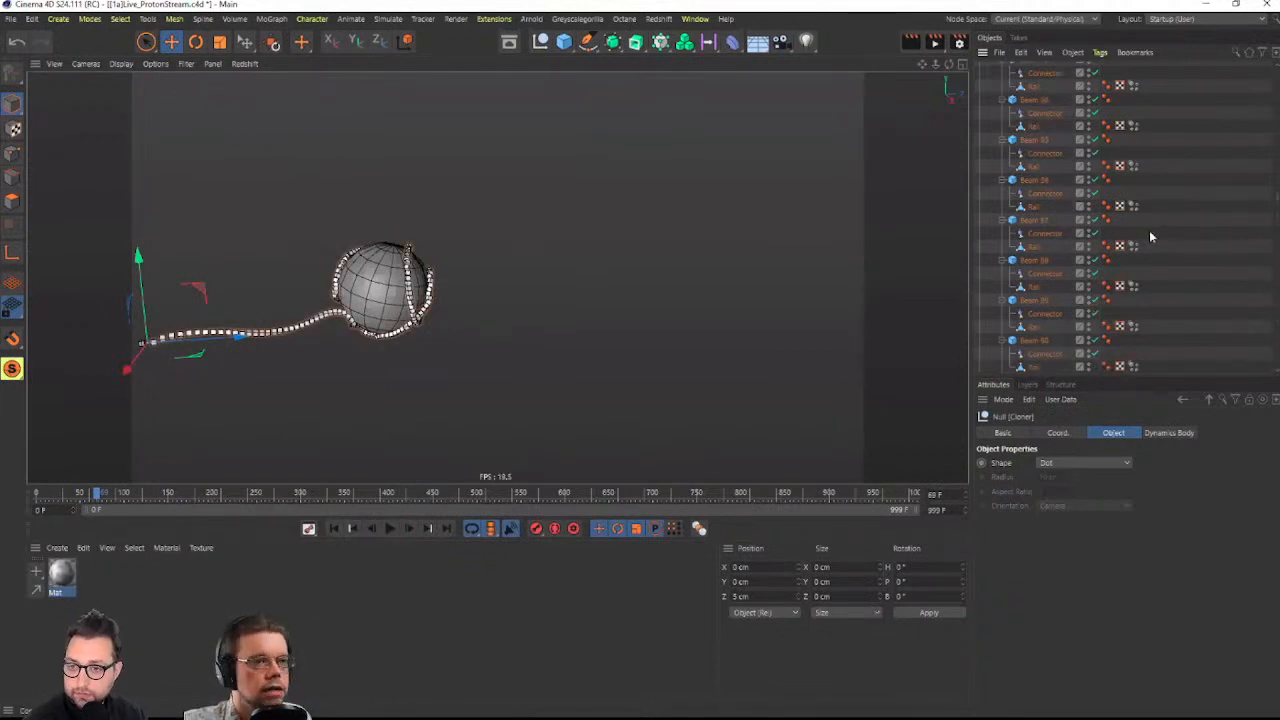
left_click(334, 529)
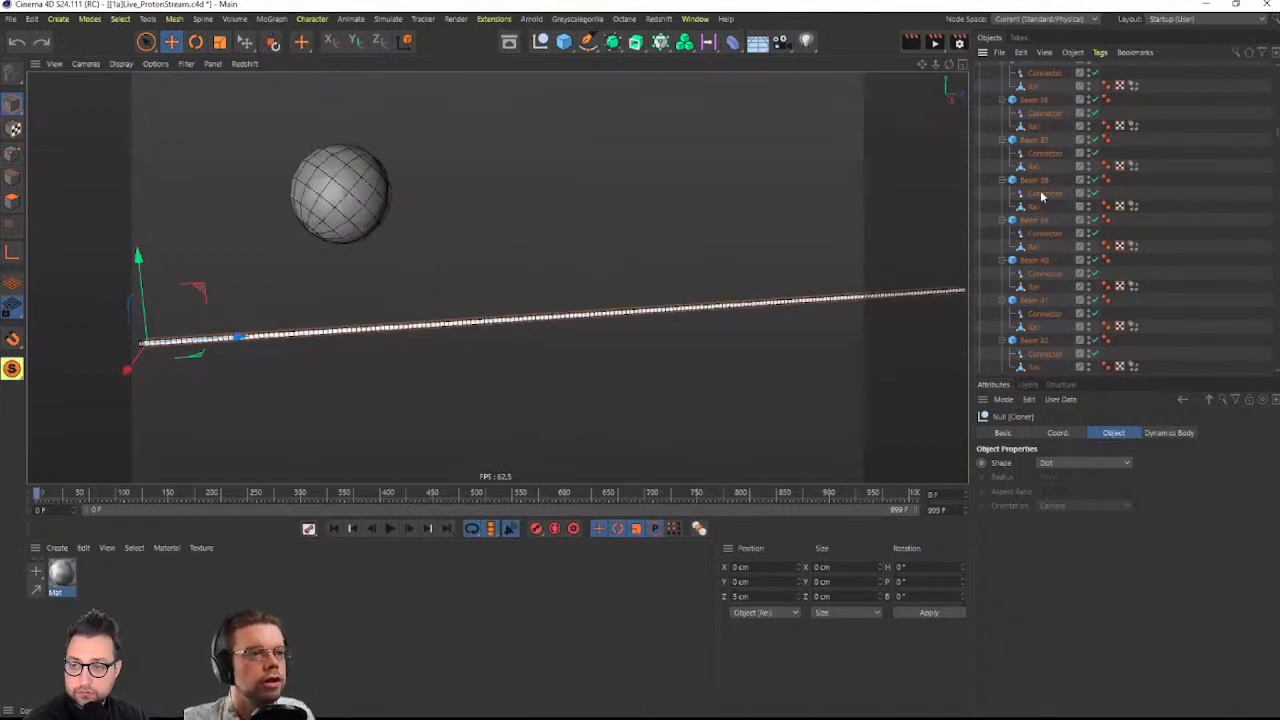
key("ctrl+z")
Set the Beam cube's X and Y sizes to 15 cm
left_click(1028, 243)
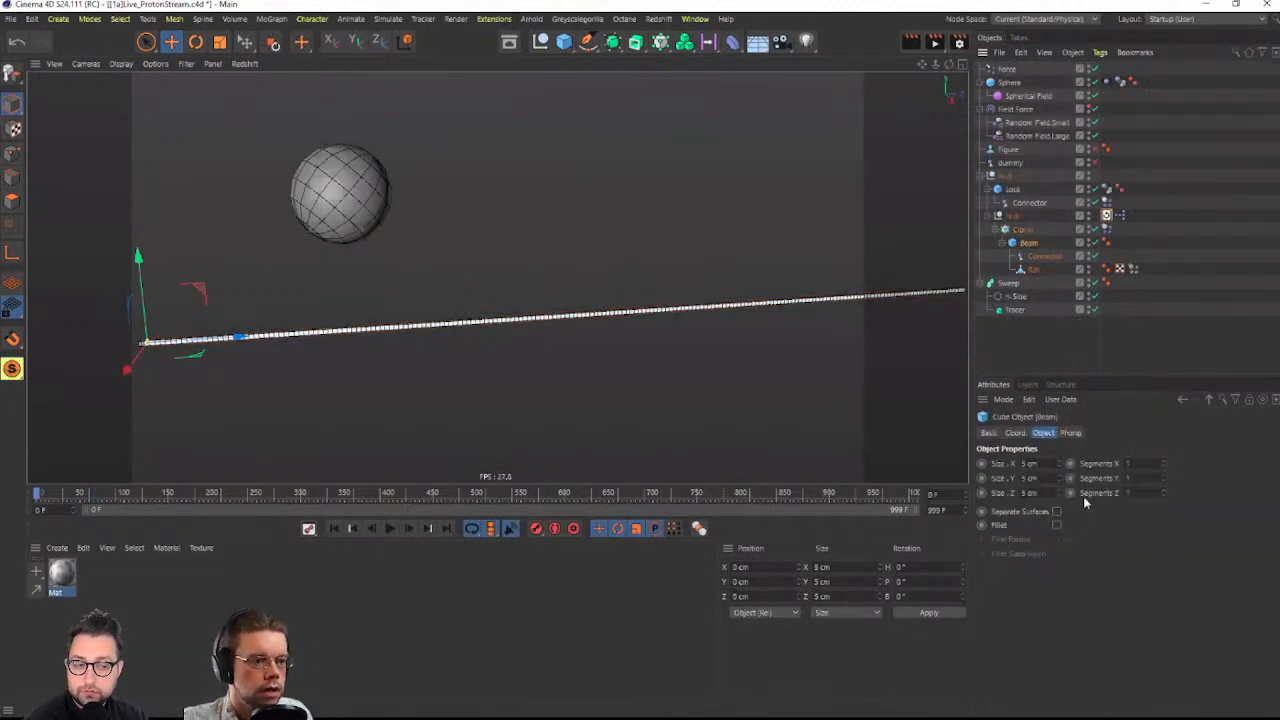
left_click_drag(1052, 462, 1014, 463)
type("1")
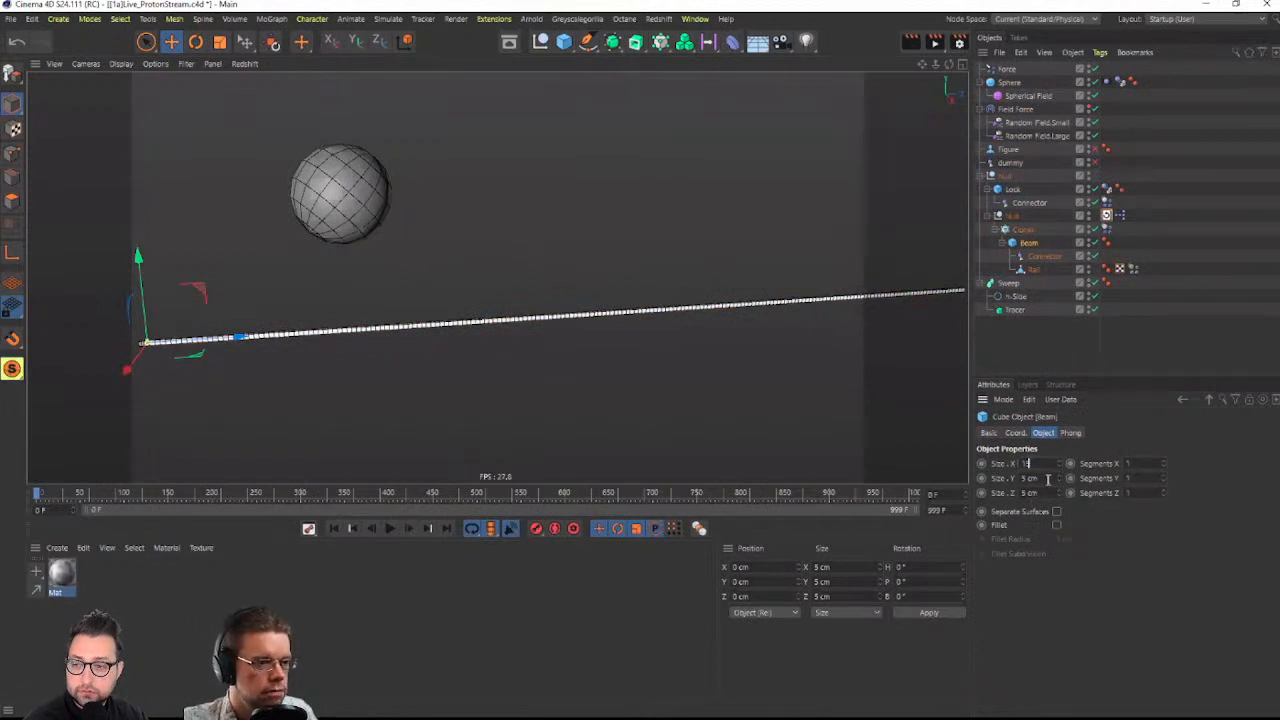
key("Tab")
type("15")
key("Return")
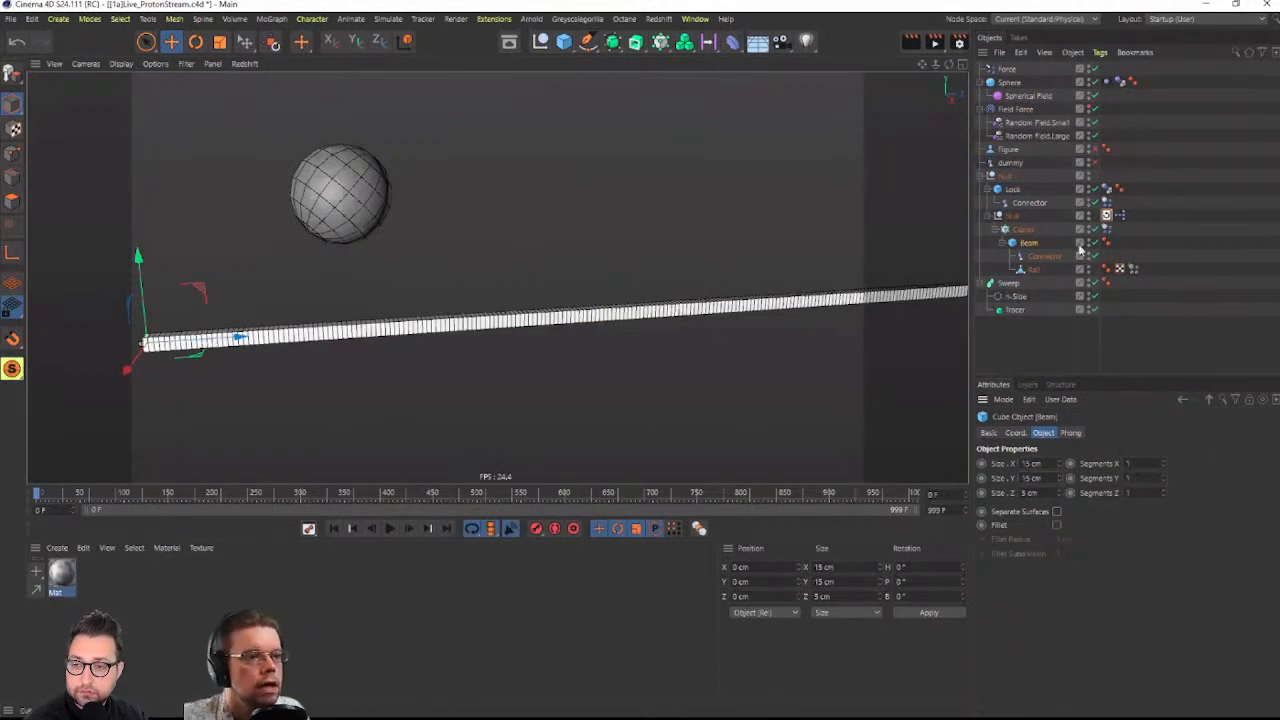
Convert the Cloner with the resized Beam into editable objects and expand its hierarchy of Beam clones
left_click(1108, 230)
left_click(1024, 230)
left_click(1107, 216)
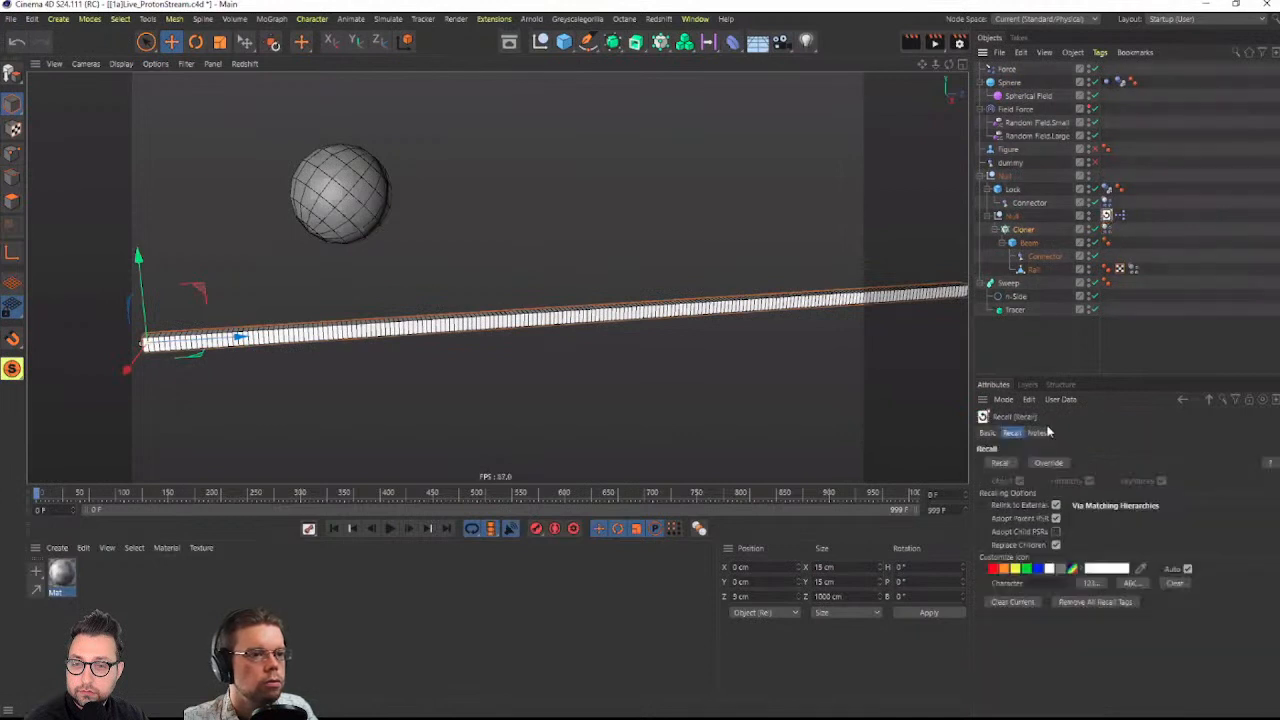
left_click(1020, 228)
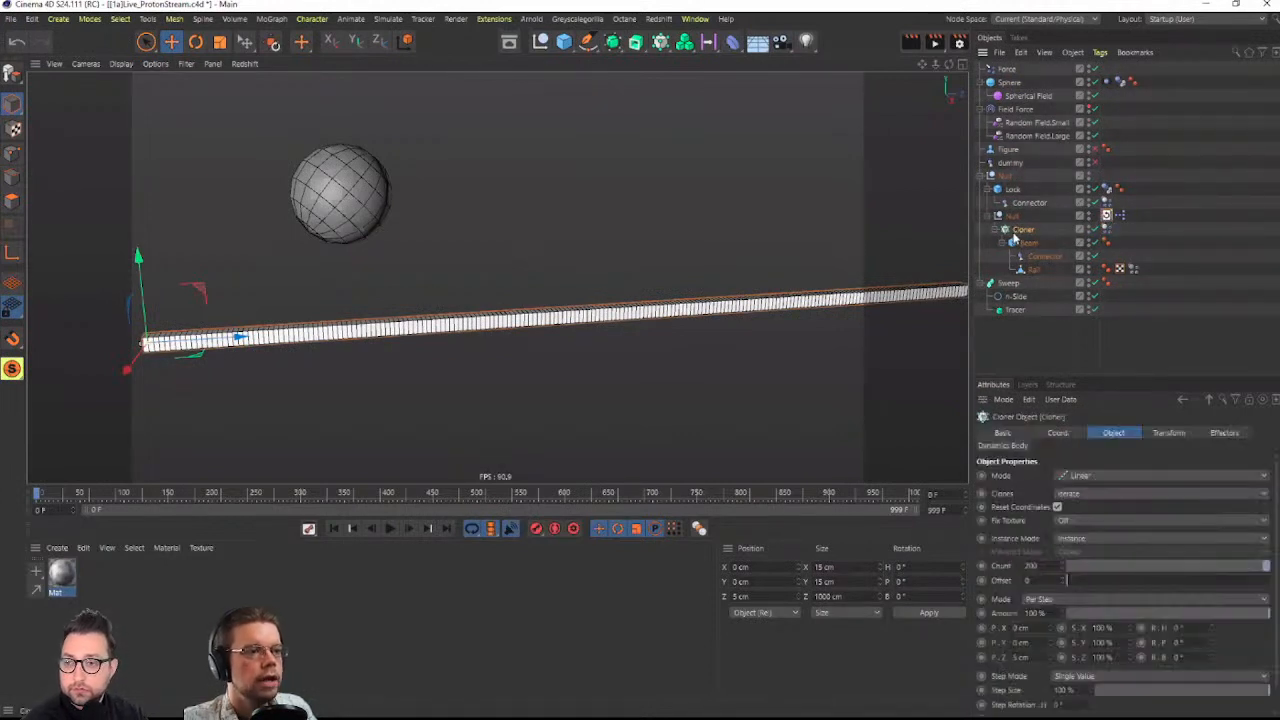
left_click(993, 230)
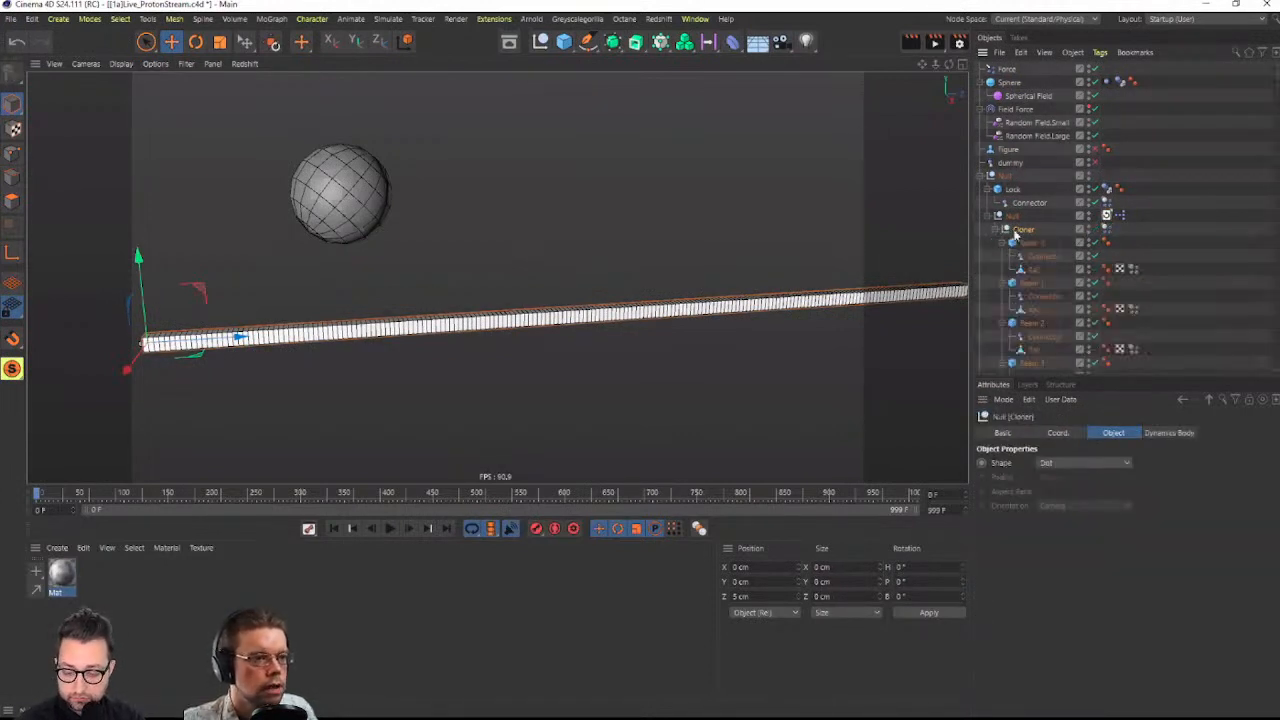
scroll(1135, 225, "down", 3)
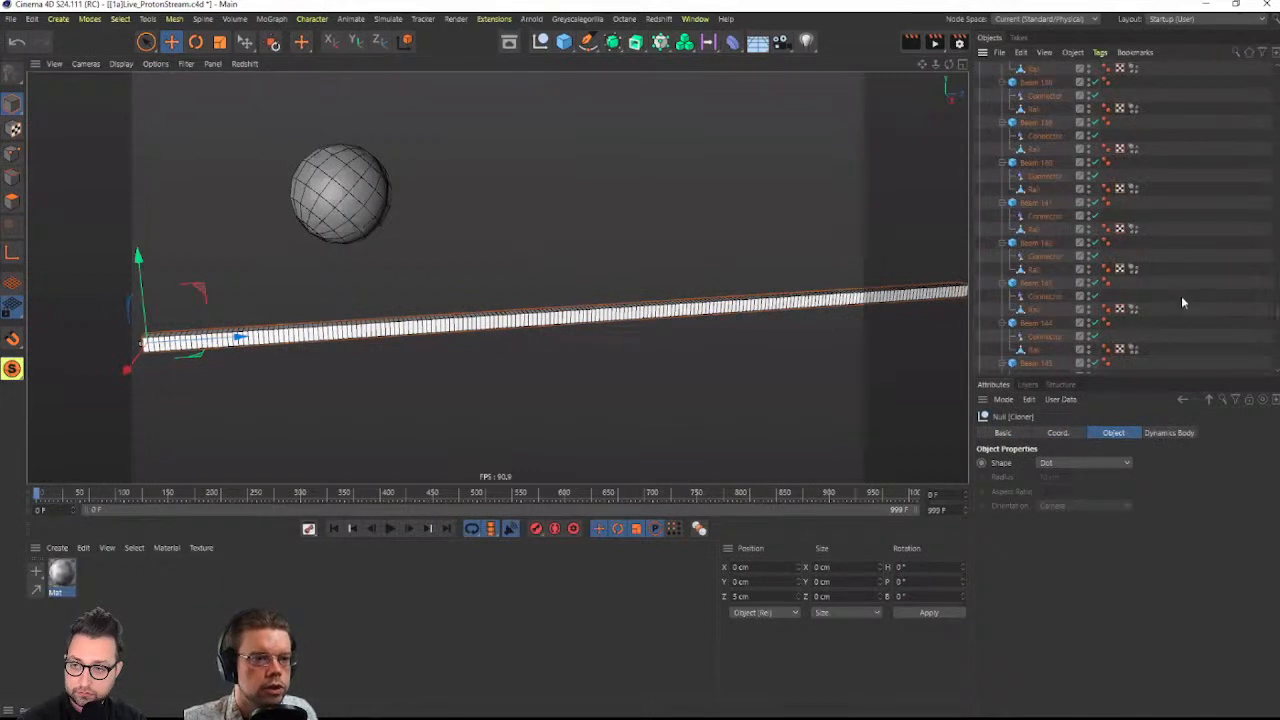
scroll(1183, 310, "down", 2)
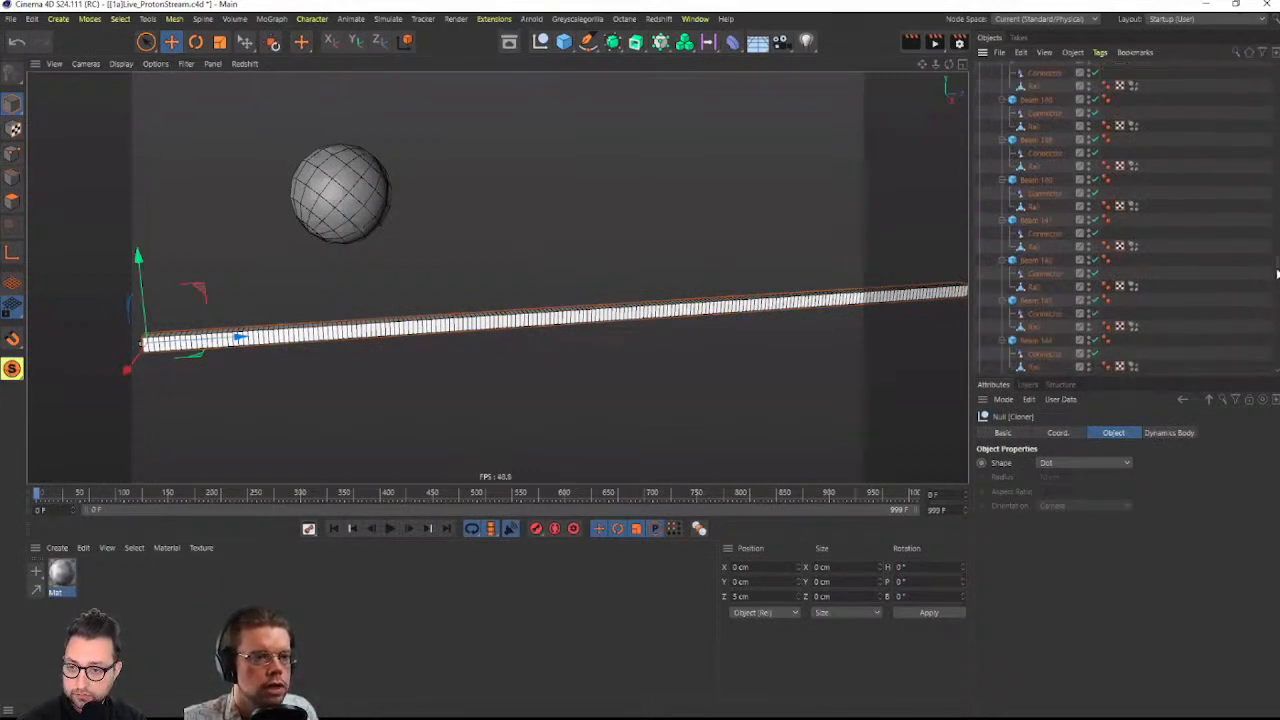
left_click_drag(1277, 273, 1277, 79)
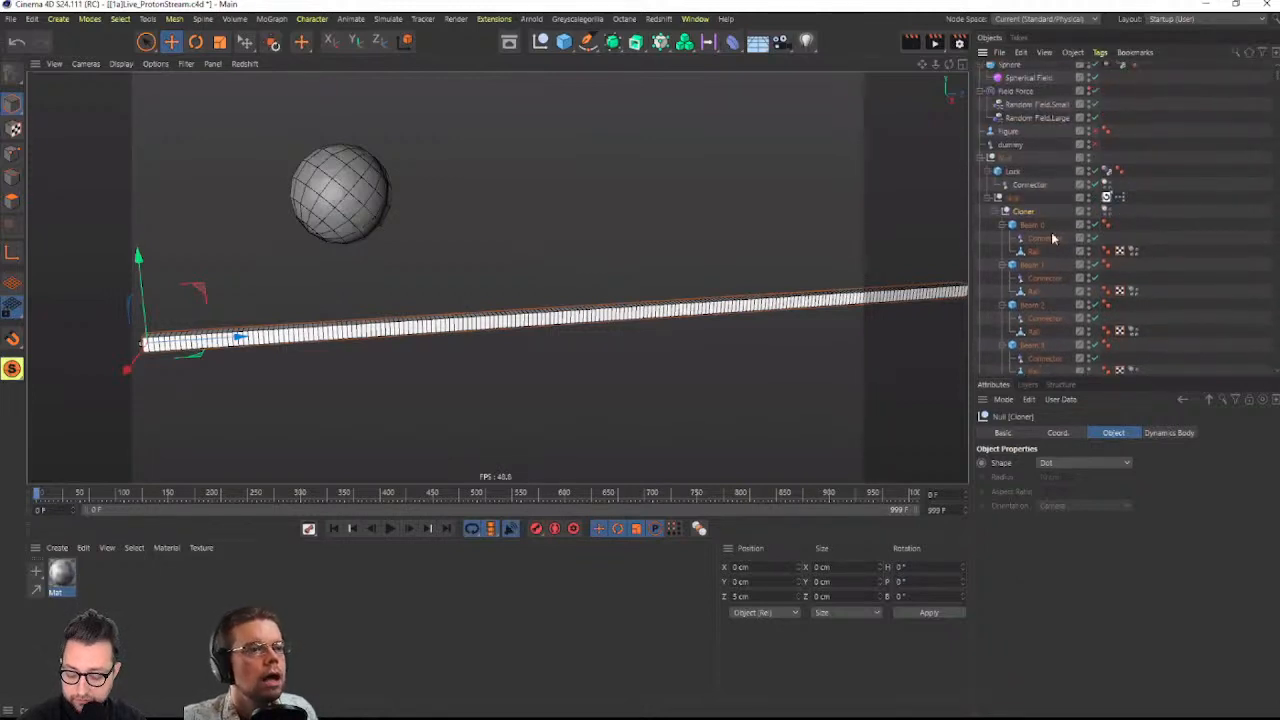
Check the Force and Collision settings of the Cloner's Dynamics Body tag, and replace that tag with the one from the Lock's Connector
left_click(1106, 211)
left_click(1105, 432)
left_click(1143, 432)
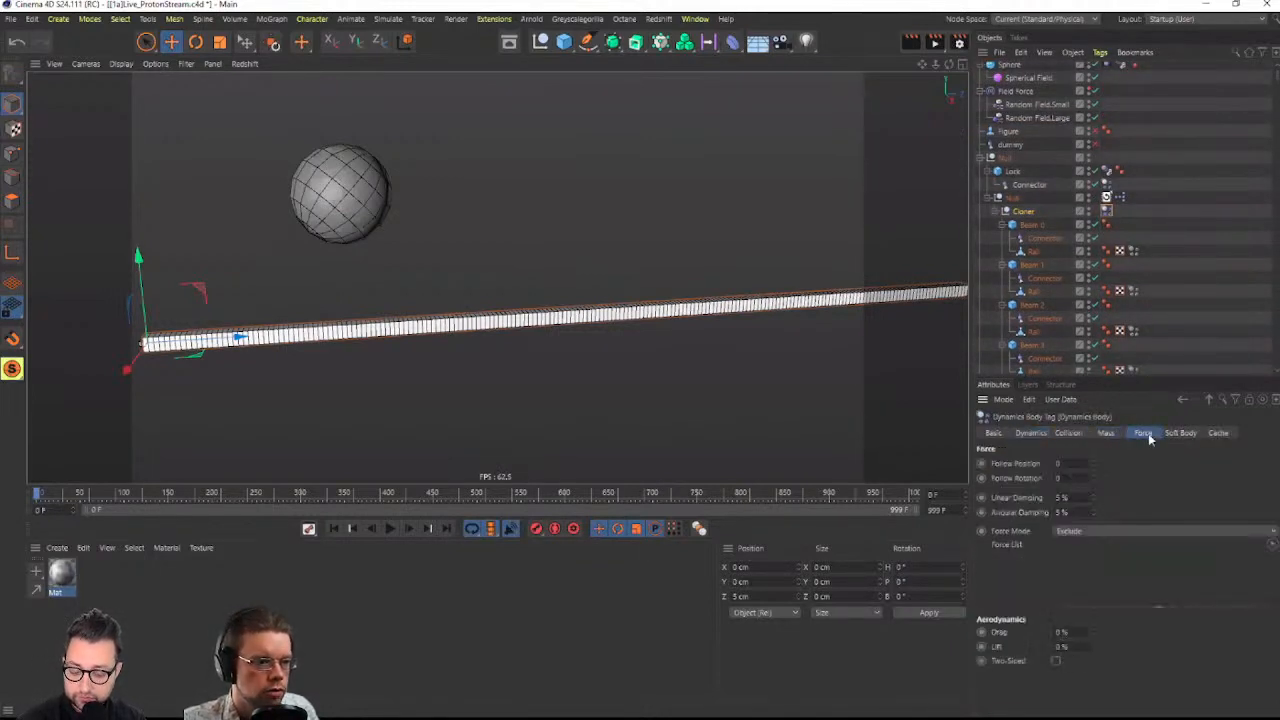
left_click(1084, 631)
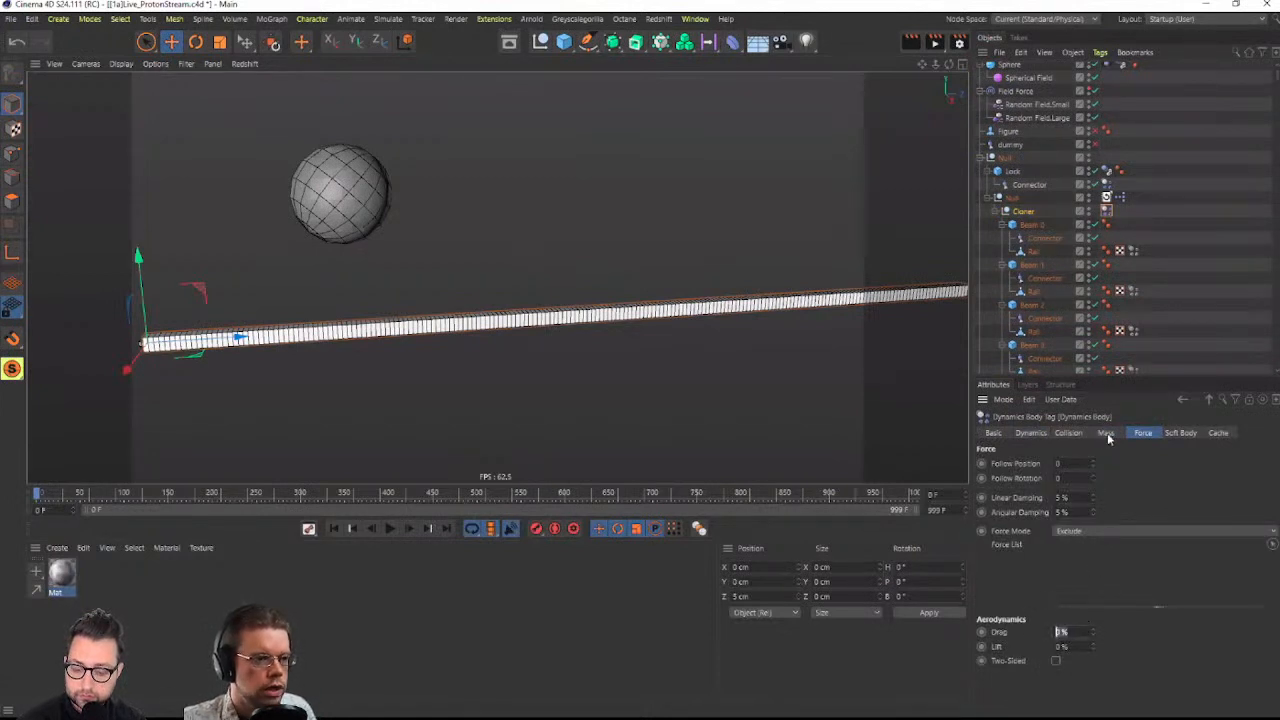
left_click(1070, 432)
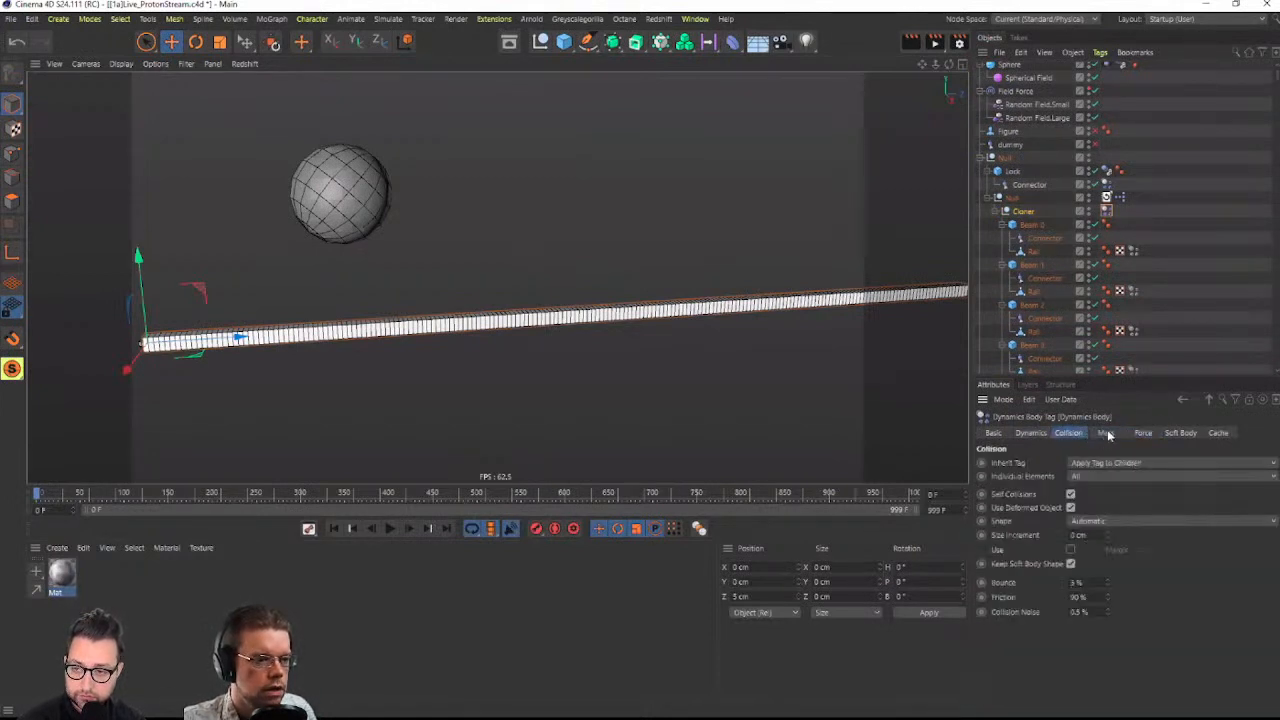
left_click(1107, 186)
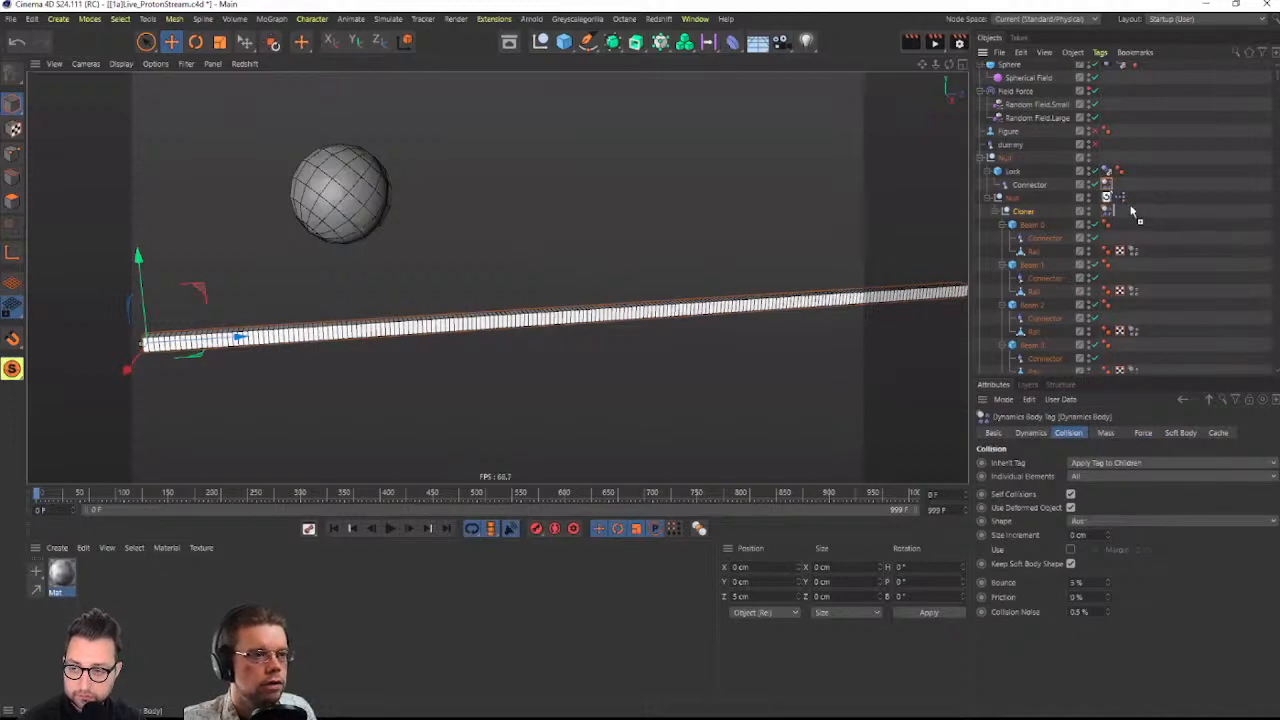
left_click(1107, 211)
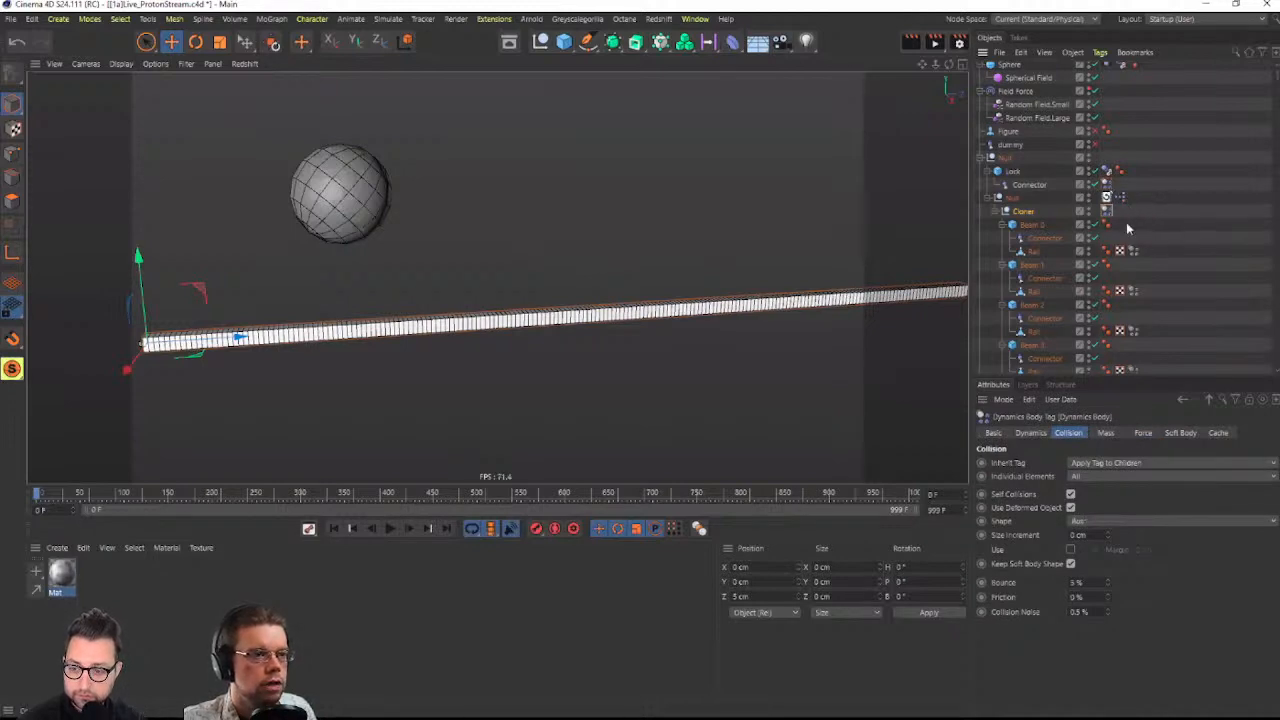
left_click(1142, 433)
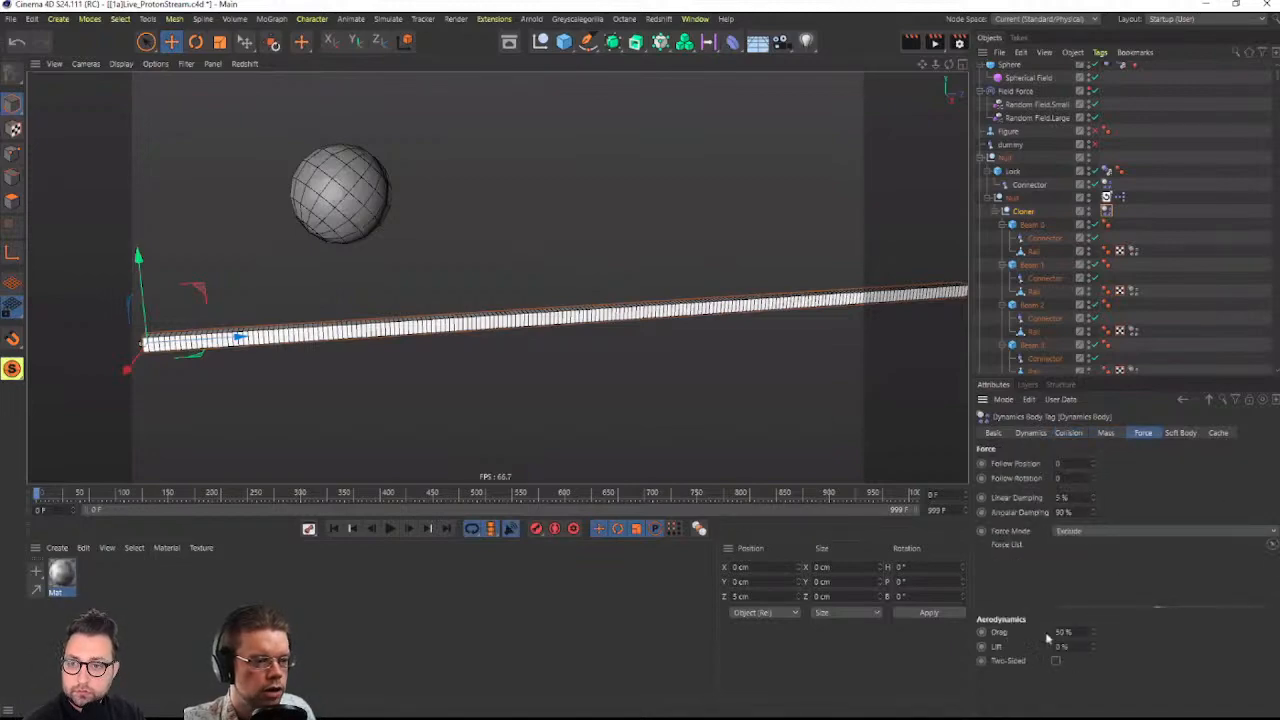
Play the simulation with the replaced Dynamics Body tag, return to the first frame, and view the beam's locked end closely
left_click(388, 529)
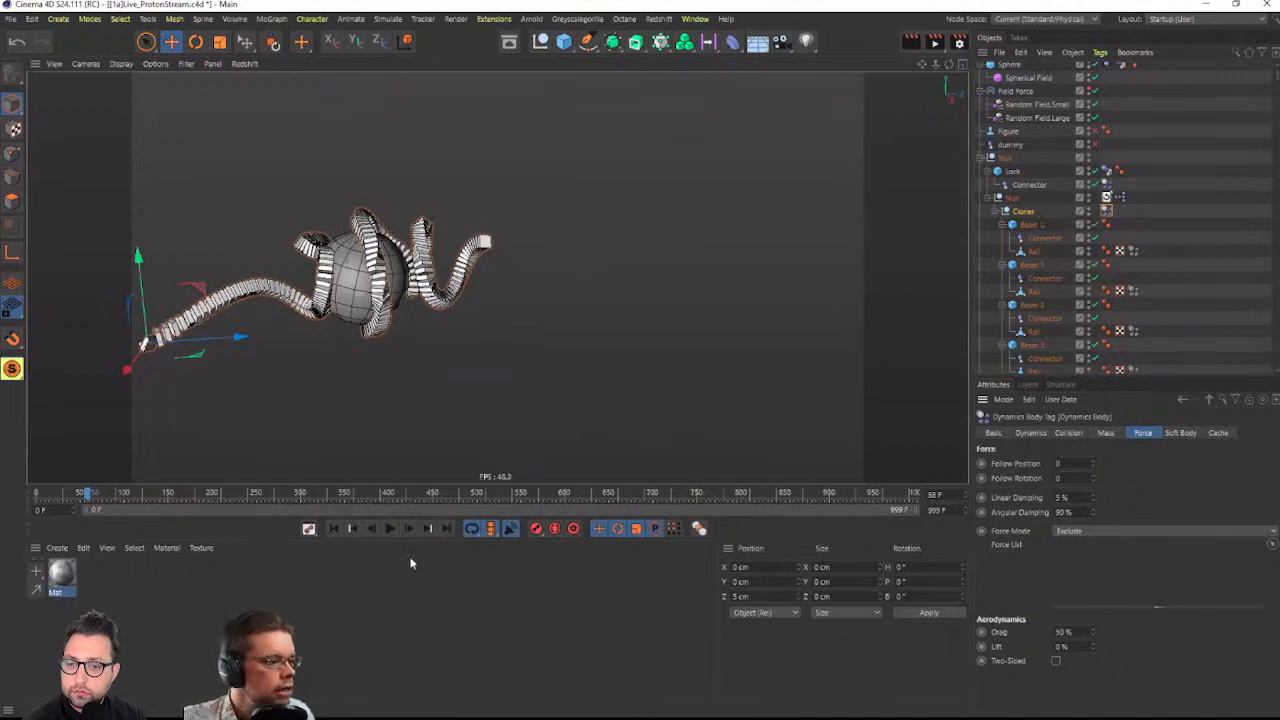
left_click(333, 530)
middle_click_drag(340, 331, 530, 328, "alt")
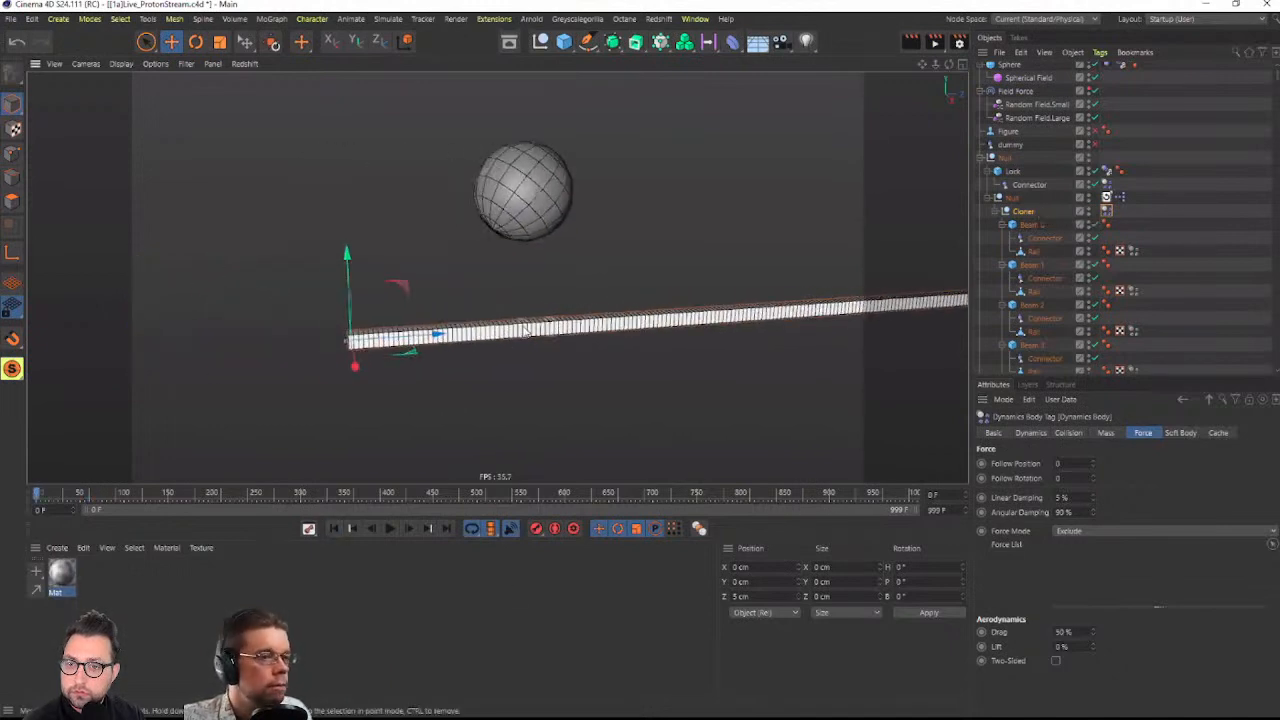
left_click_drag(480, 335, 513, 340, "alt")
scroll(513, 340, "up", 5)
middle_click_drag(529, 323, 630, 303, "alt")
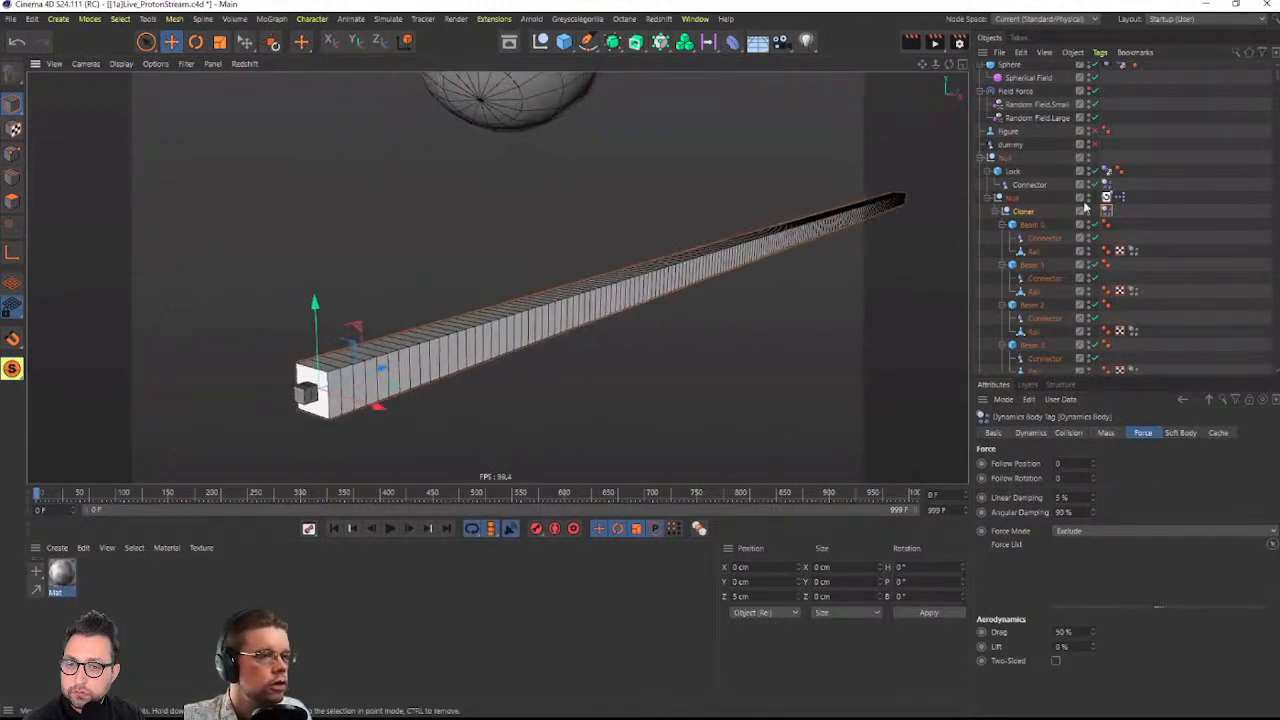
Examine the Lock's Connector, its object properties and its ragdoll cone at the start of the beam
left_click(1029, 185)
scroll(297, 395, "up", 3)
scroll(297, 395, "up", 3)
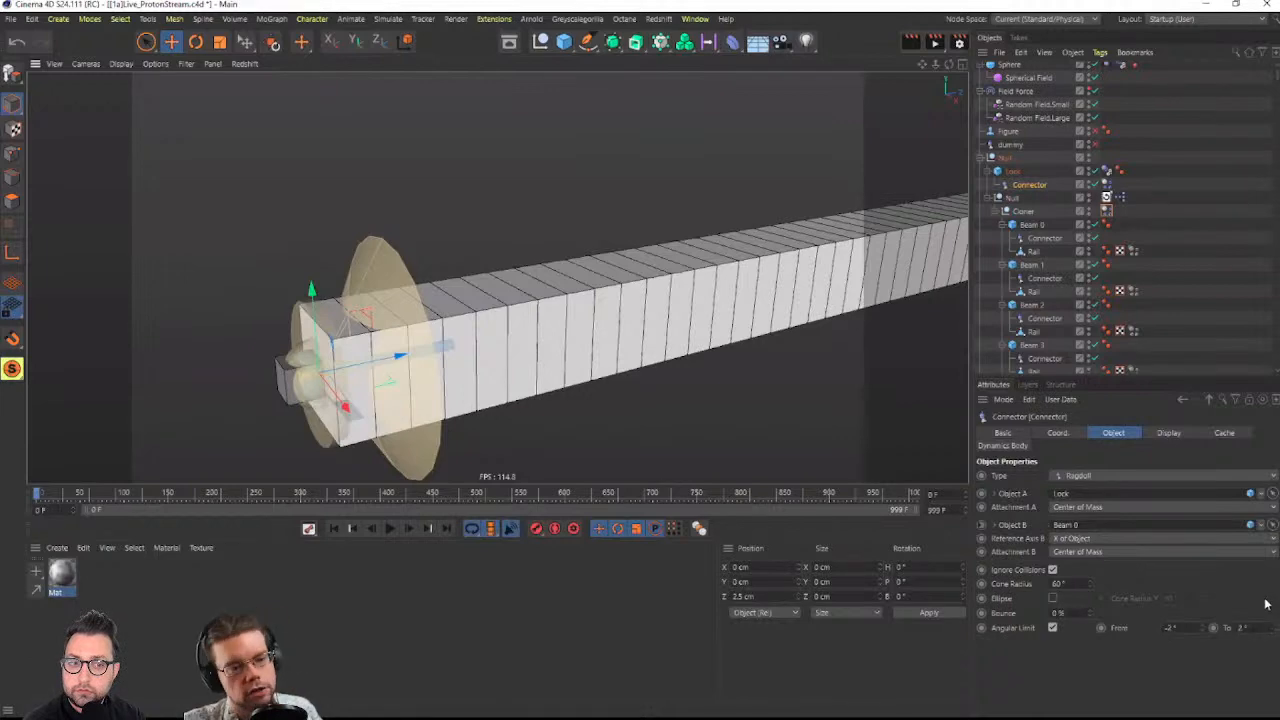
left_click_drag(640, 380, 481, 358, "alt")
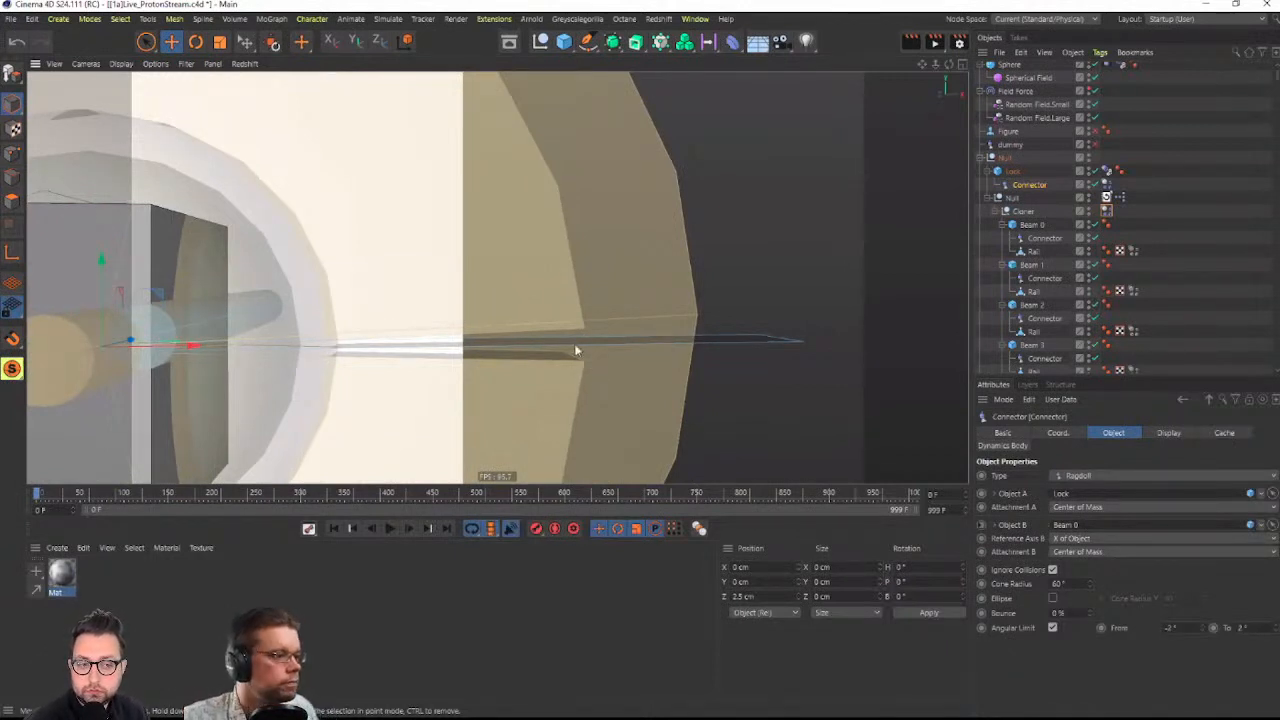
left_click_drag(577, 351, 511, 334, "alt")
right_click_drag(511, 334, 425, 364, "alt")
left_click_drag(425, 364, 478, 358, "alt")
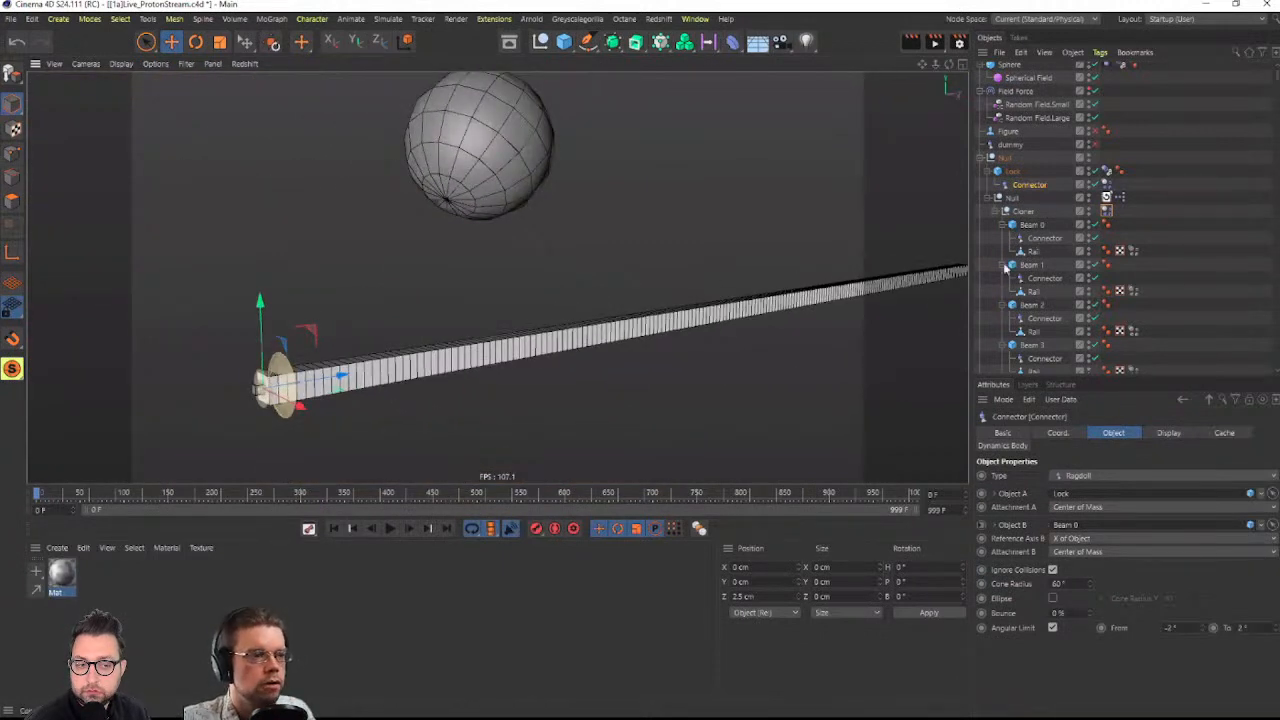
Play the simulation again, inspect the beam segments near the Lock, and return to the first frame
left_click(390, 529)
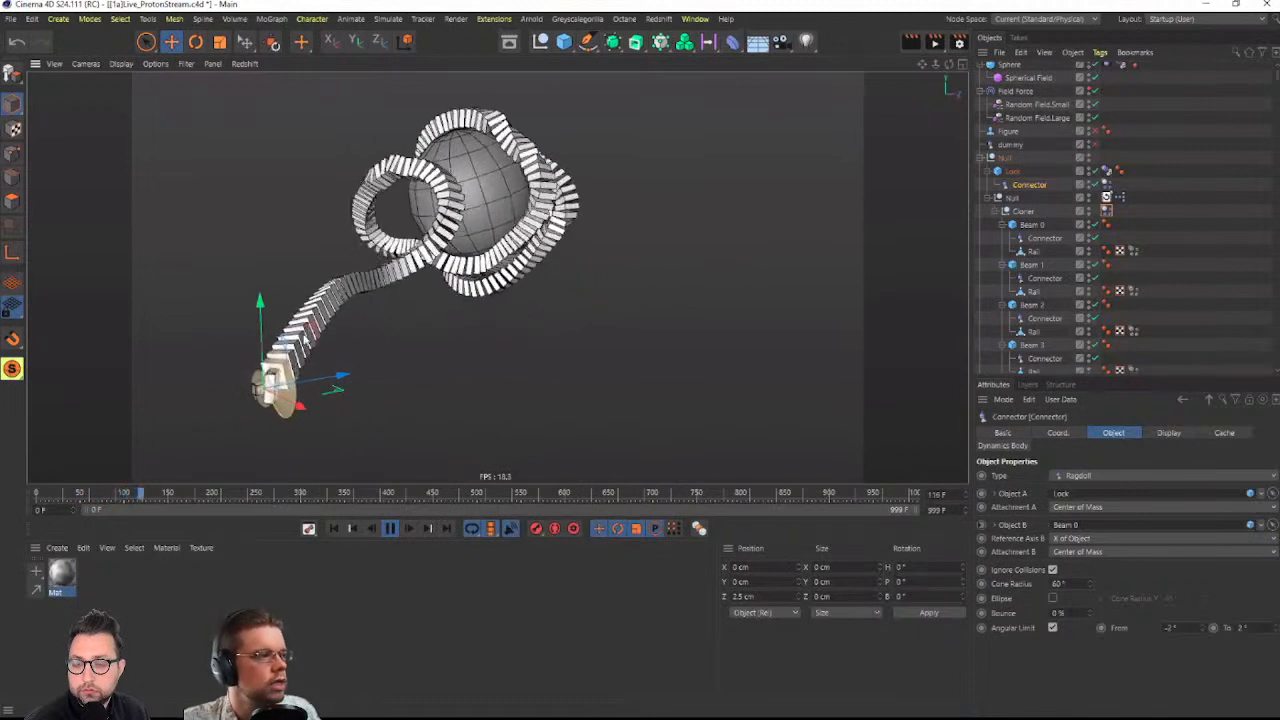
left_click_drag(305, 340, 376, 259, "alt")
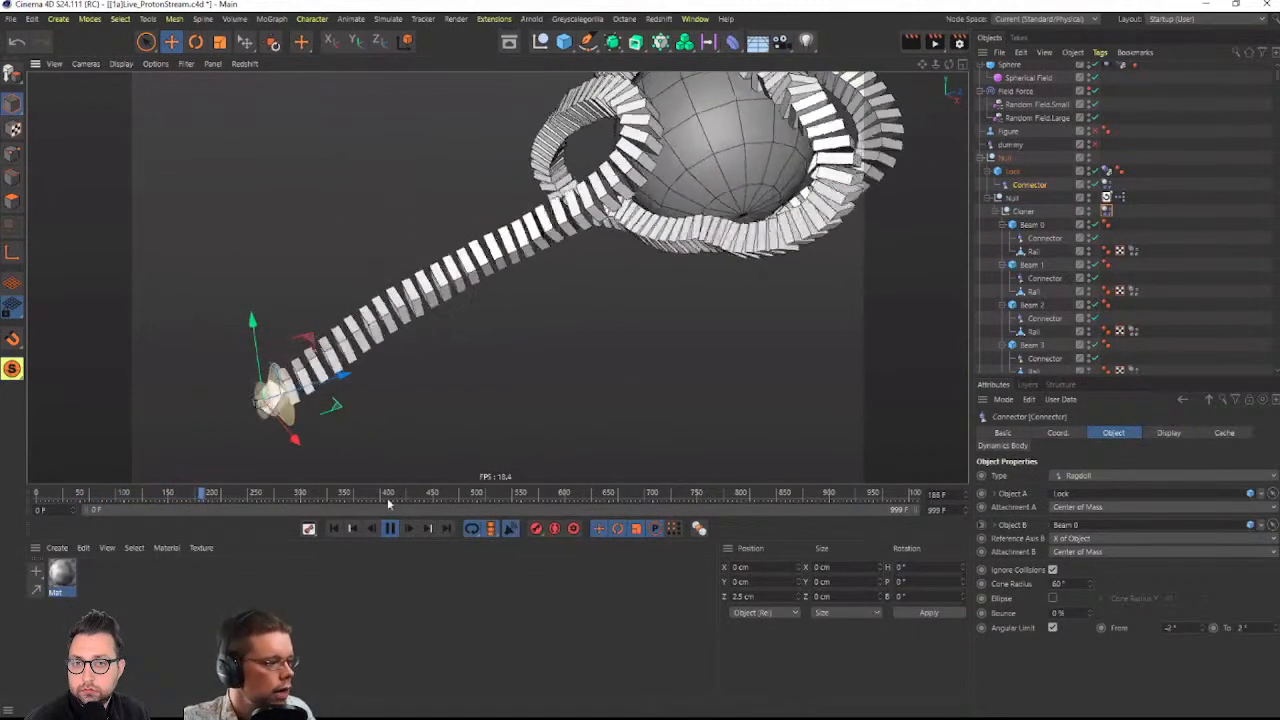
left_click(391, 529)
left_click(336, 529)
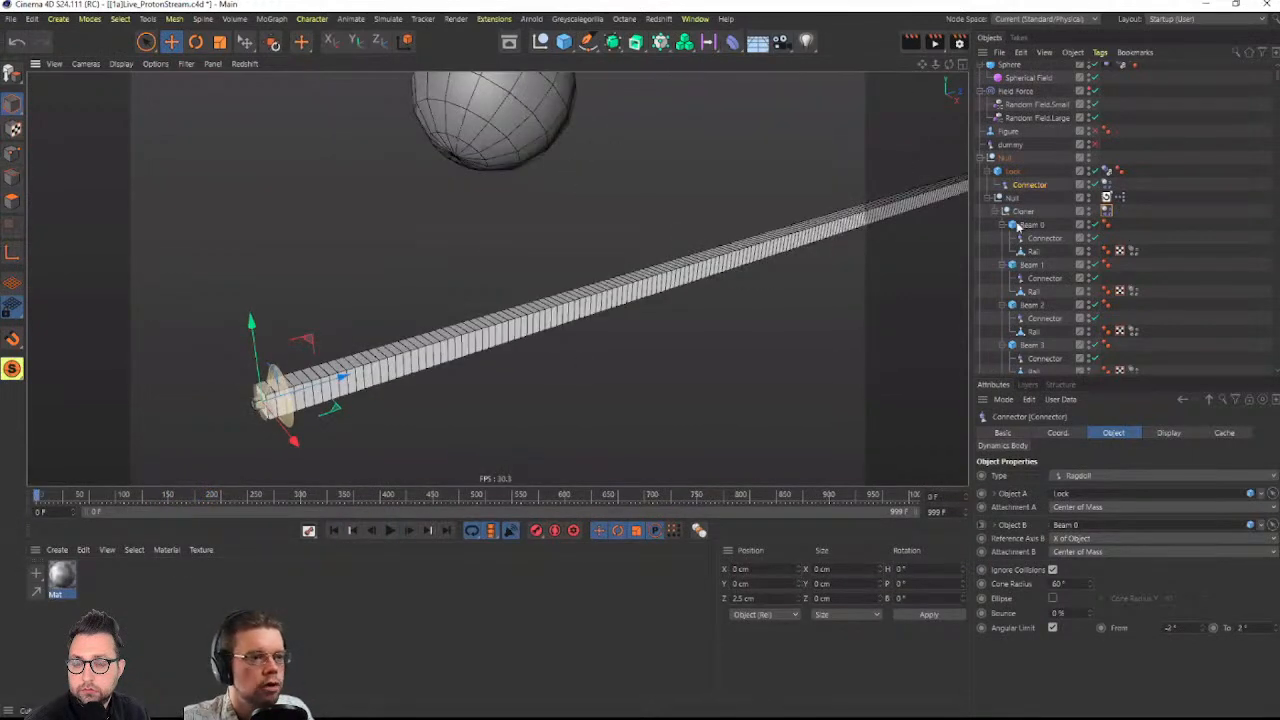
Lock the attribute display on the Sweep's Tracer and collapse all Beam clones inside the Cloner hierarchy
left_click(998, 212)
left_click(1013, 271)
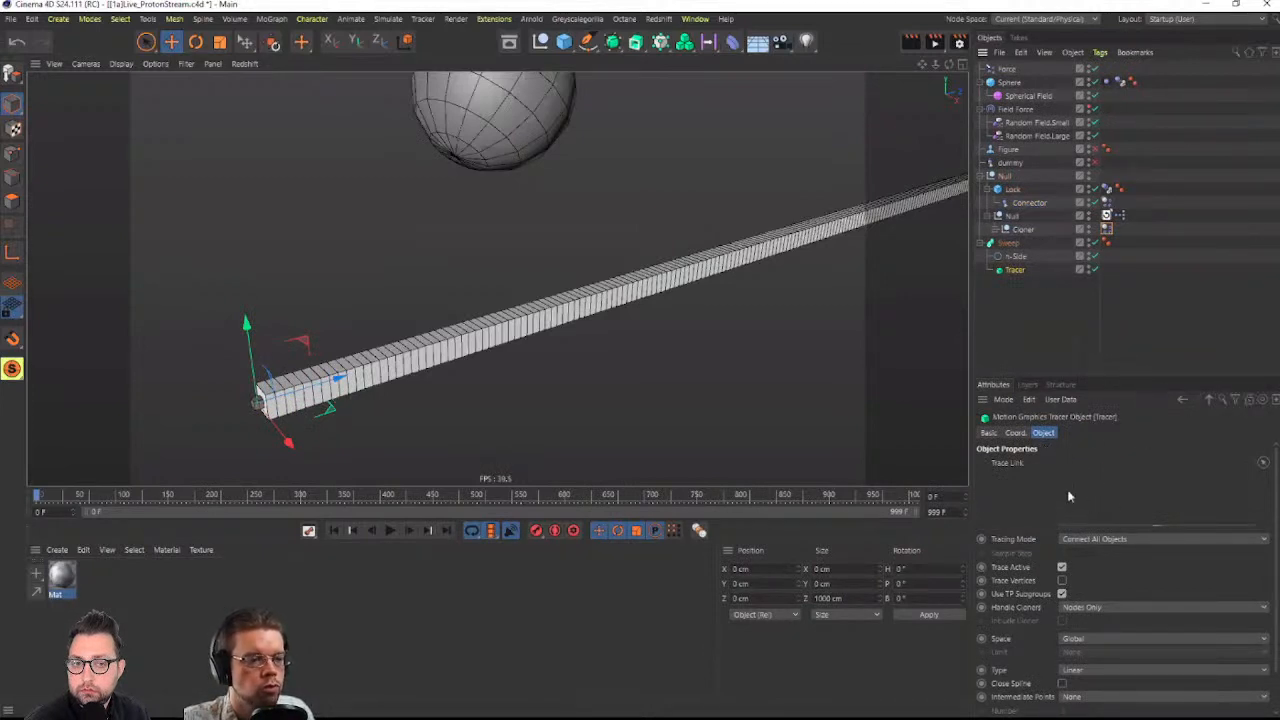
left_click(1250, 400)
left_click(1016, 257)
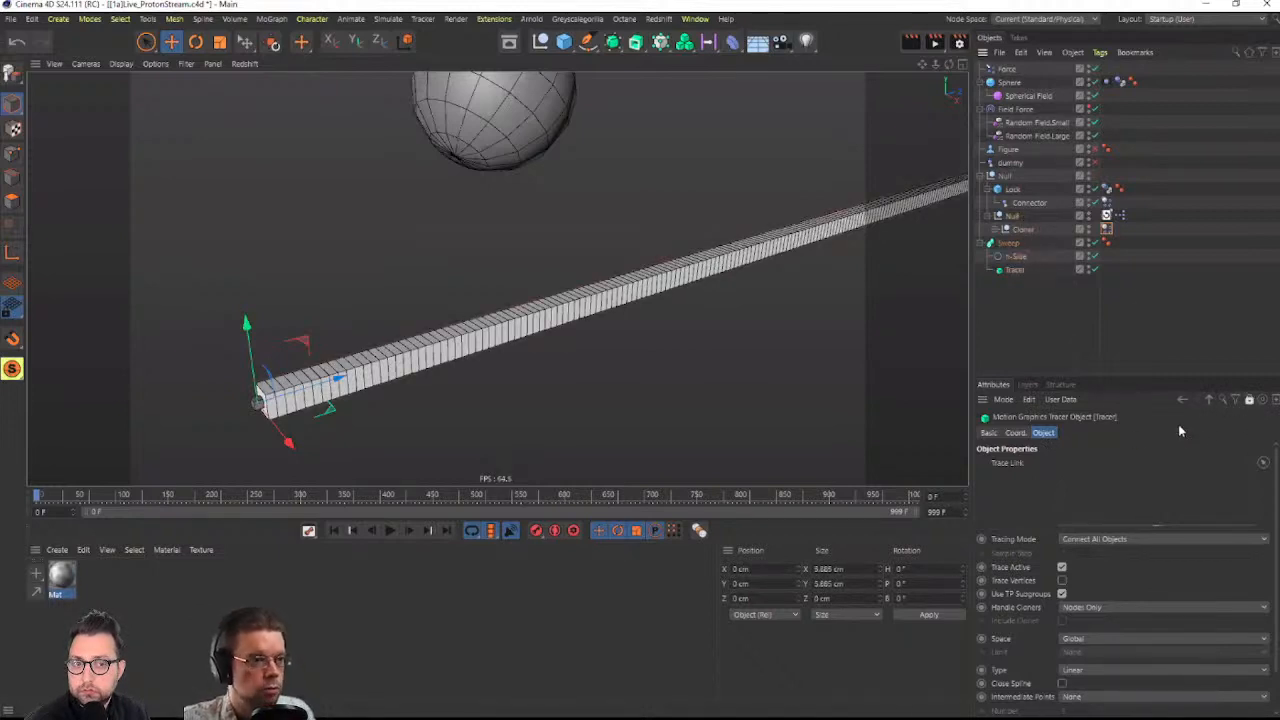
left_click(998, 230)
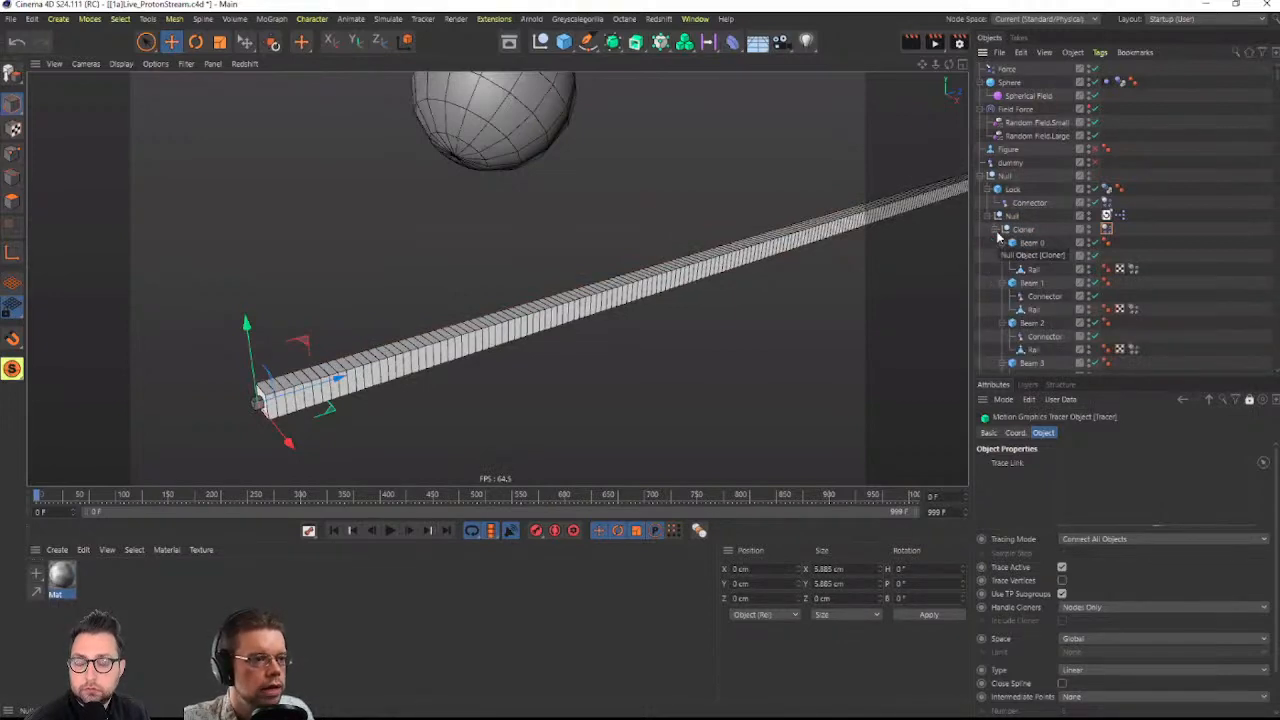
left_click(996, 231, "ctrl")
left_click(996, 231)
Add all clones from Beam 0 to Beam 199 to the Tracer's Trace Link list, and unlock the attribute display
left_click(1029, 244)
scroll(1024, 255, "down", 18)
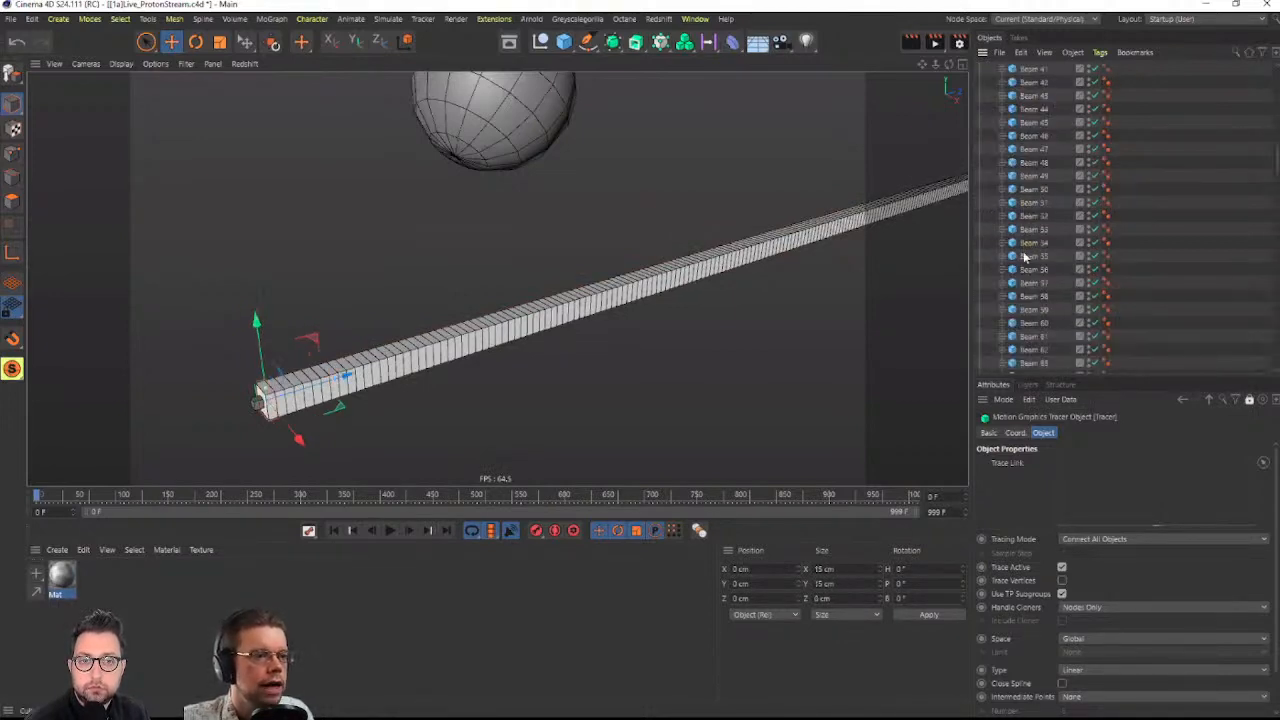
scroll(1030, 270, "down", 20)
left_click(1033, 326, "shift")
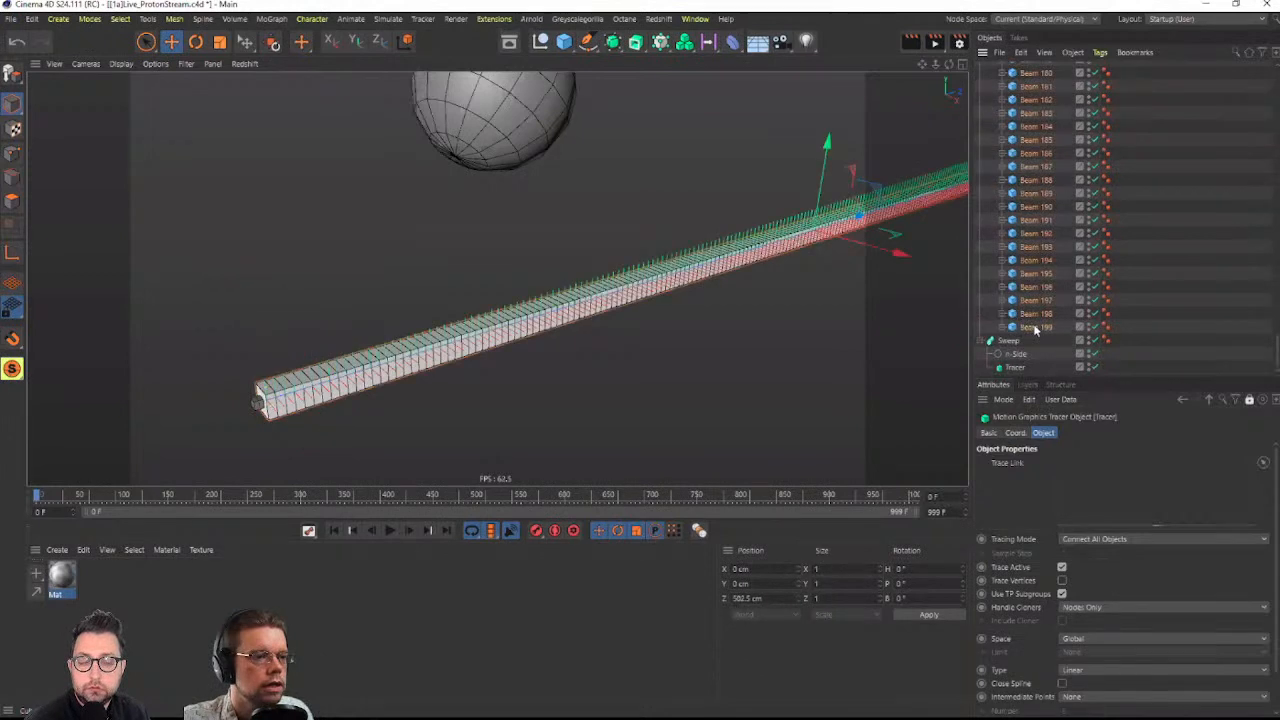
left_click_drag(1033, 326, 1104, 494)
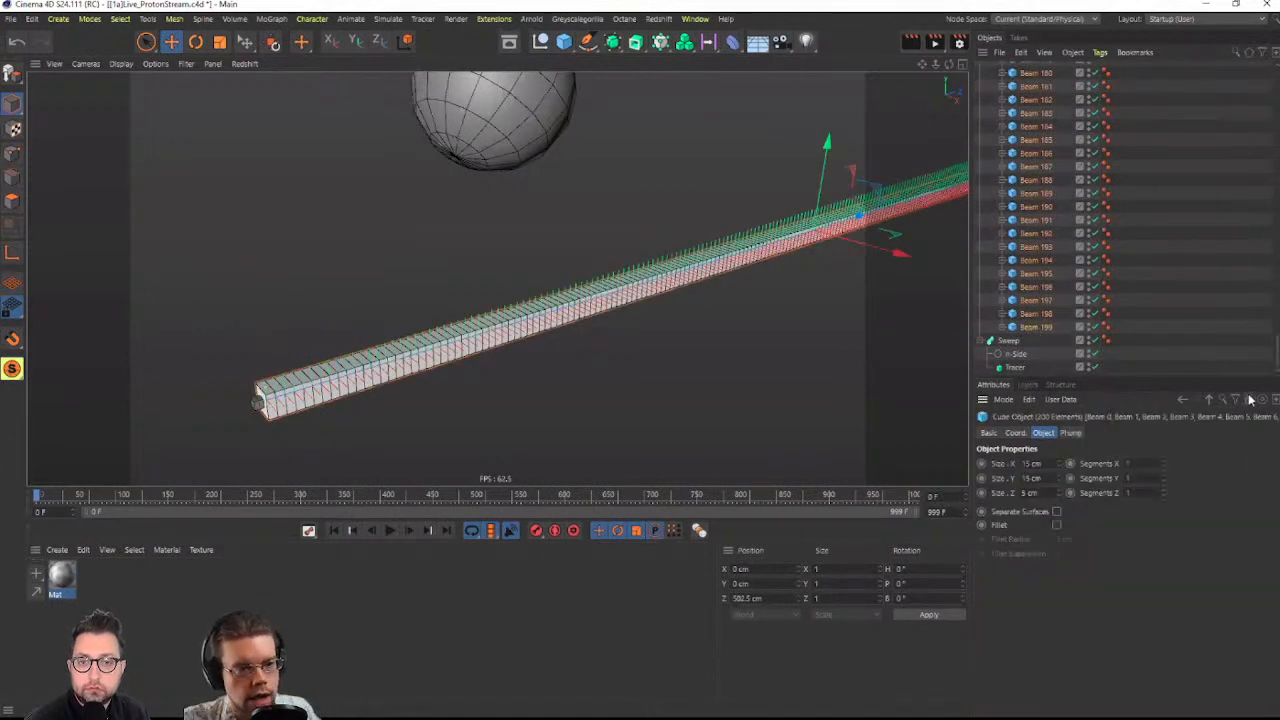
left_click(1218, 340)
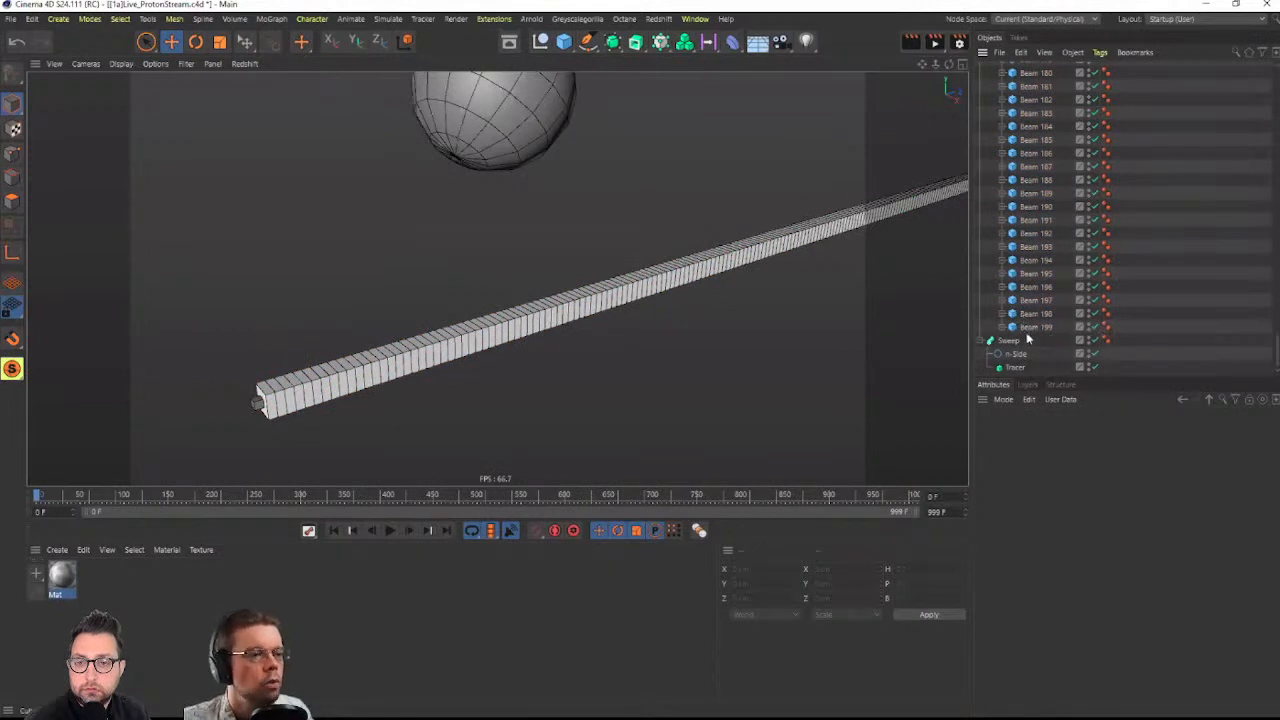
Duplicate the Tracer outside the Sweep and reset the copy's Trace Link list to its default
left_click(1017, 369)
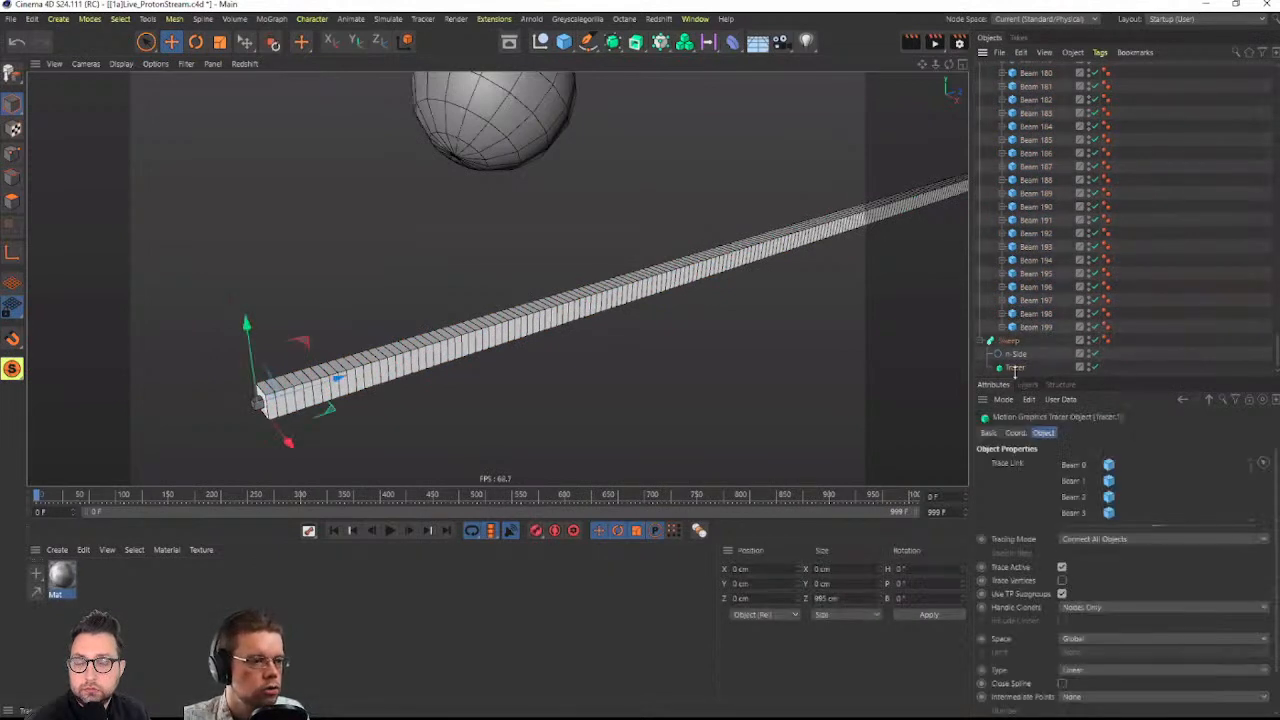
left_click_drag(1016, 369, 1010, 333, "ctrl")
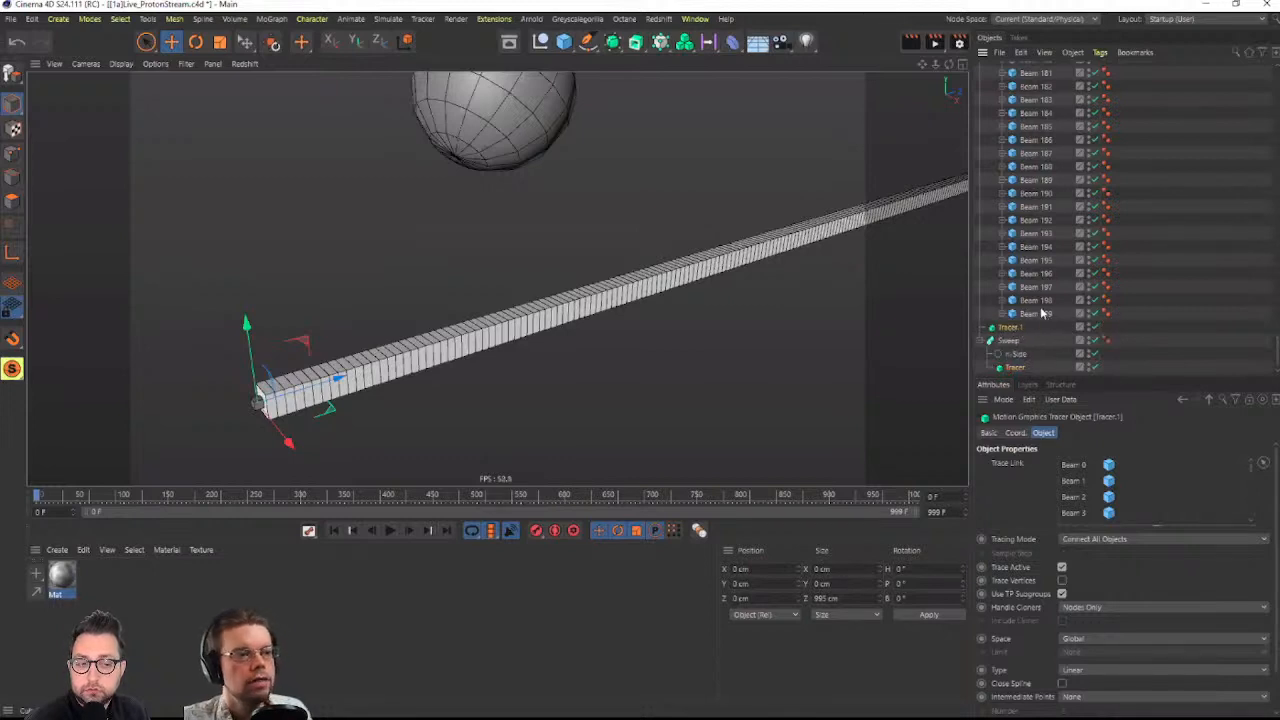
right_click(1045, 470)
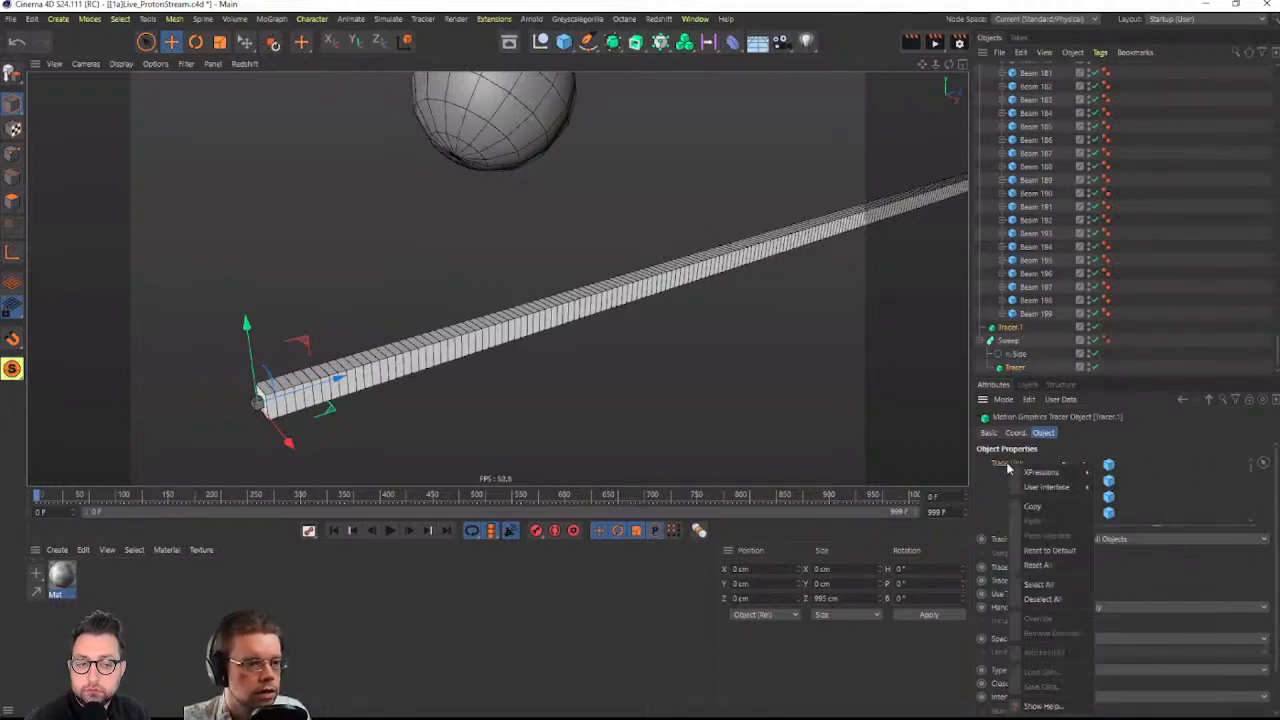
left_click(1051, 551)
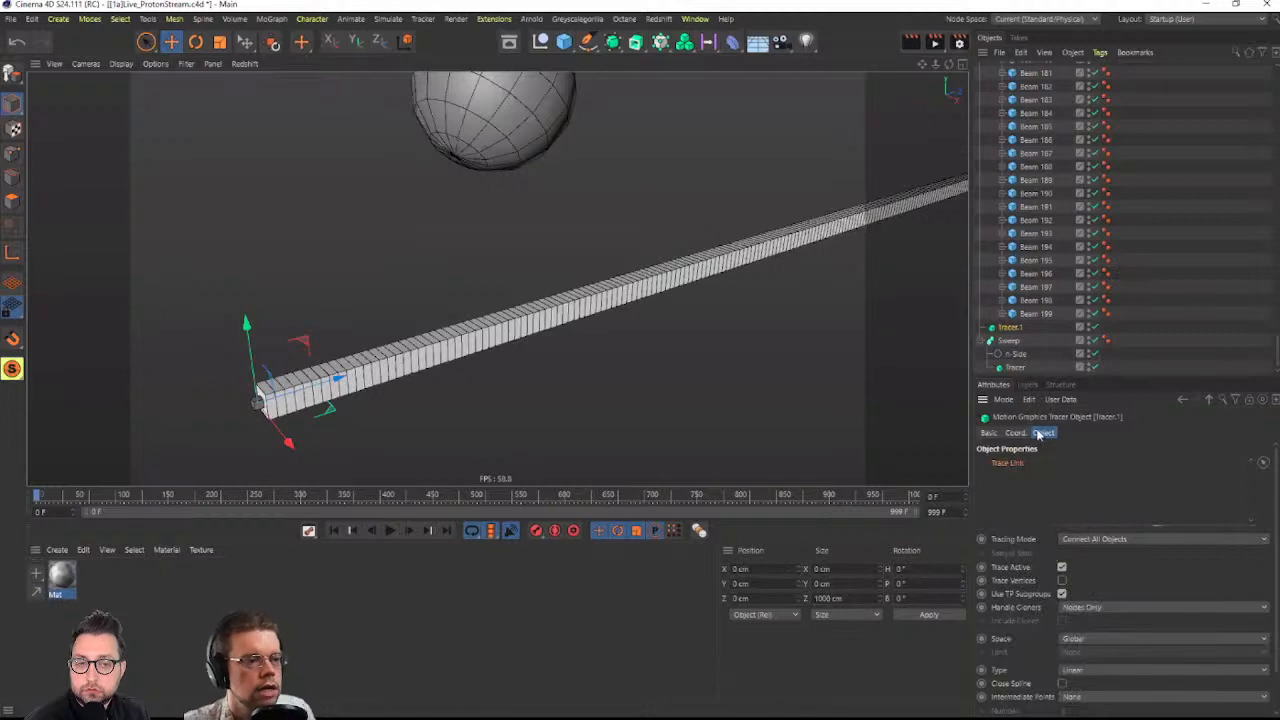
Expand Beam 195 through Beam 199 and select the Rail objects of Beams 195, 196 and 197 individually
left_click(1001, 314)
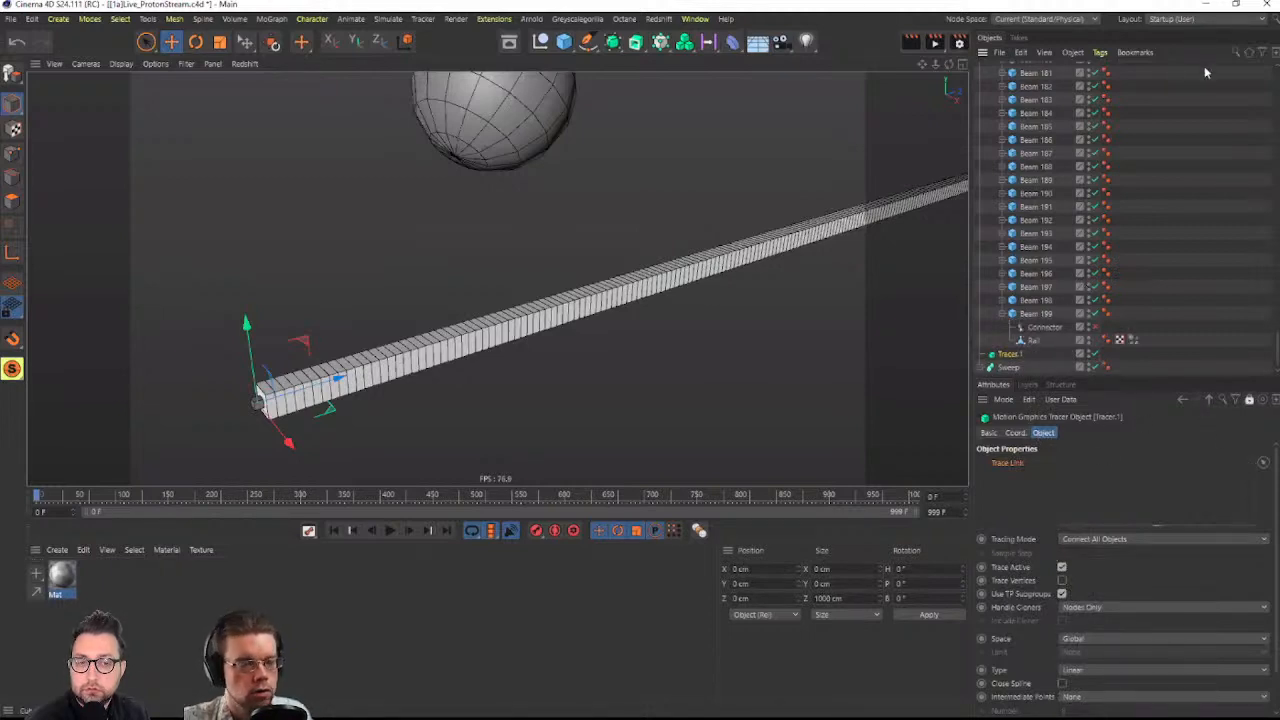
left_click(1001, 300)
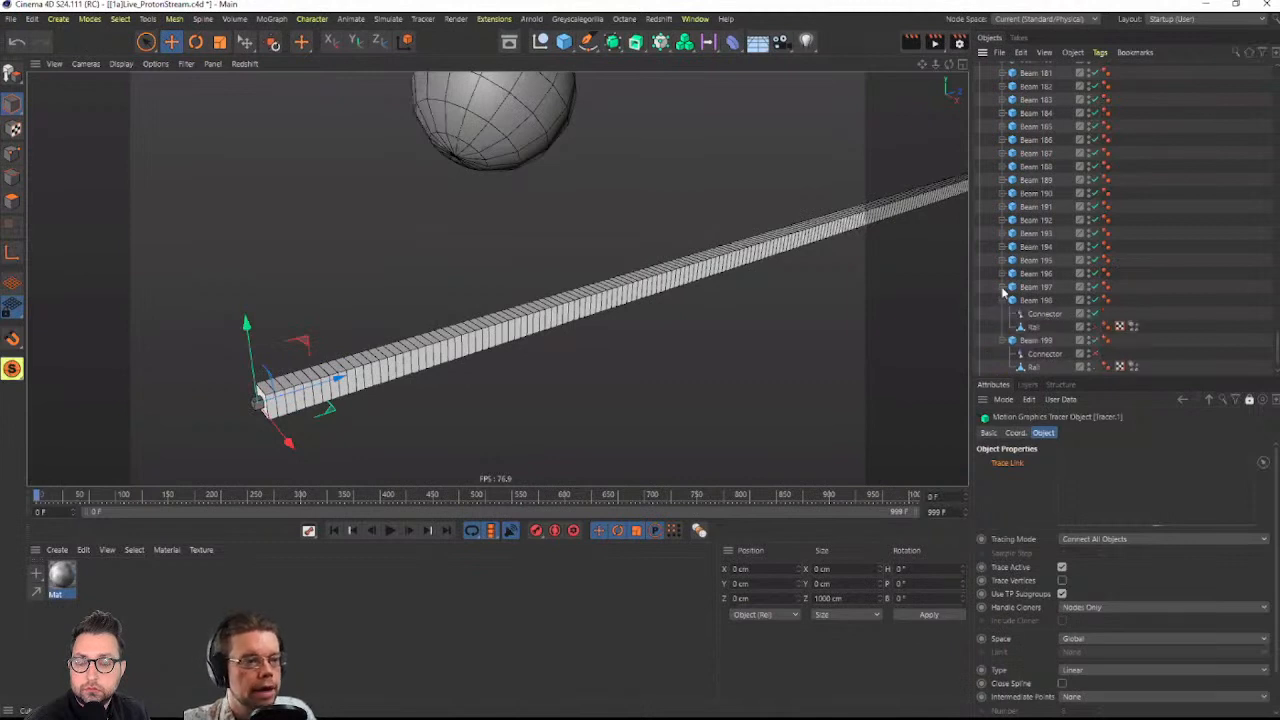
left_click(1002, 287)
left_click(1003, 273)
left_click(1004, 260)
left_click(1046, 291)
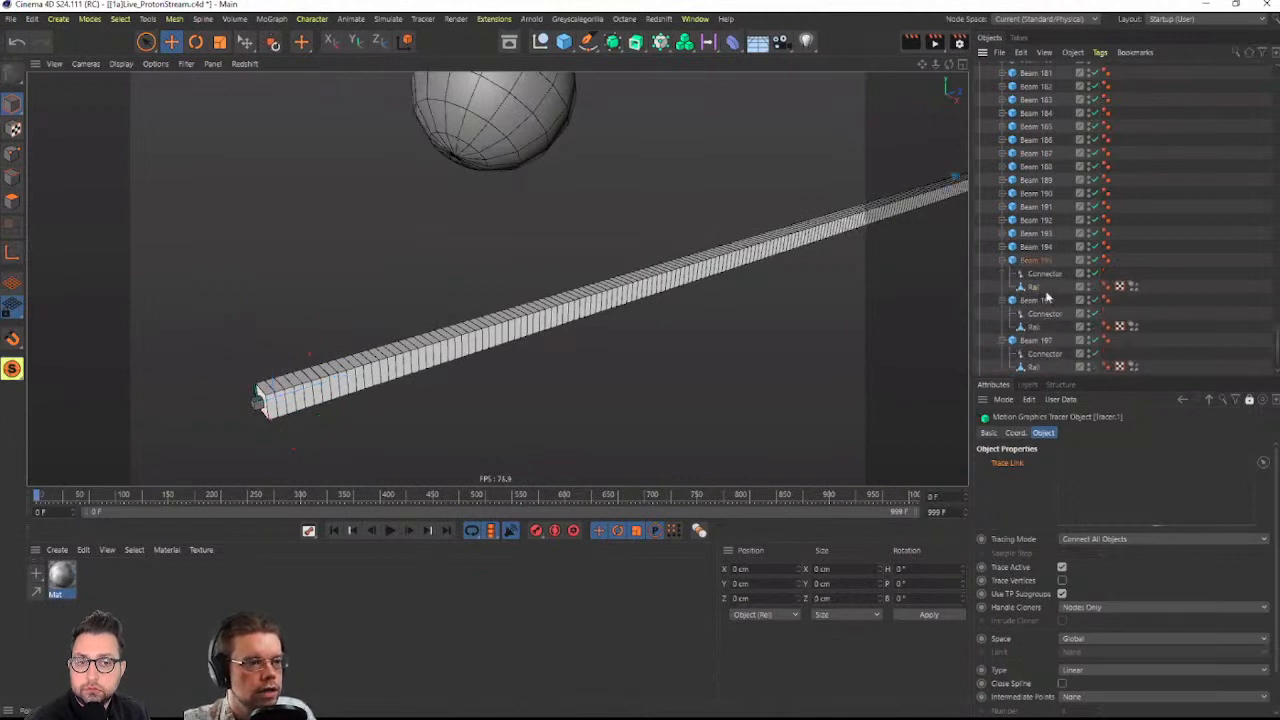
left_click(1034, 327, "ctrl")
left_click(1036, 368, "ctrl")
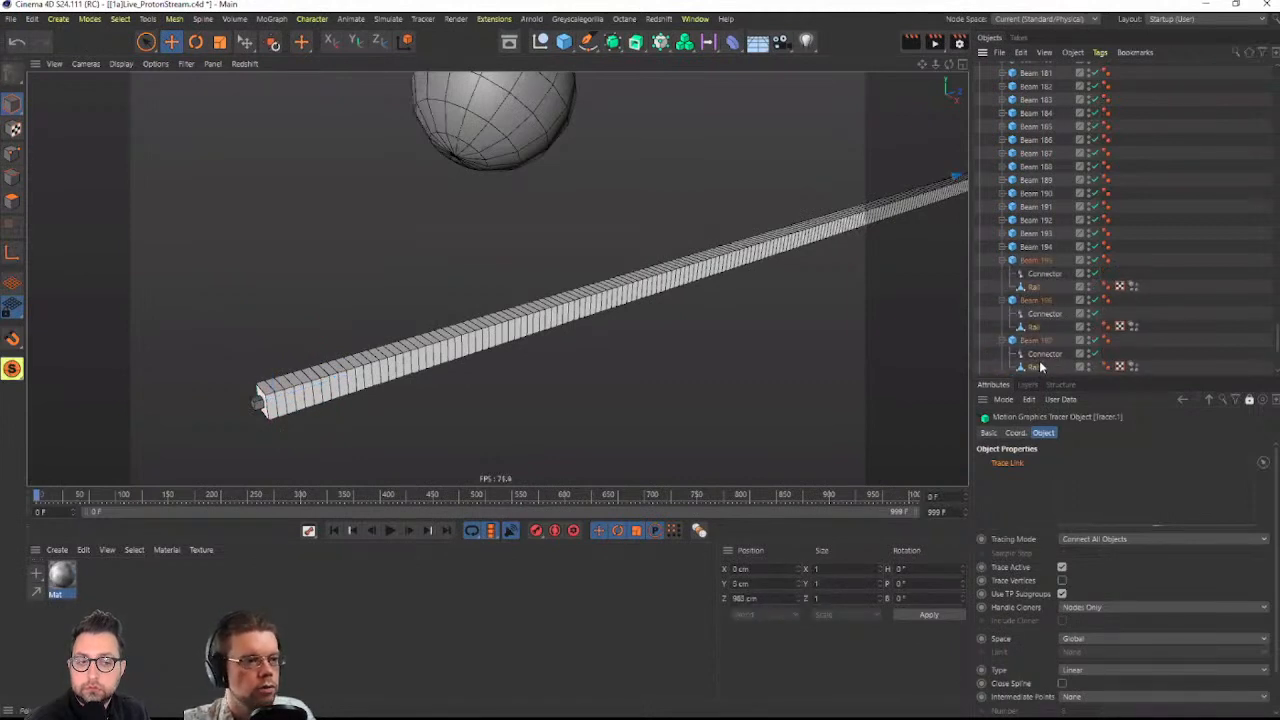
Filter the object list by "rail" and select every Rail object from the first to the last
left_click(1238, 54)
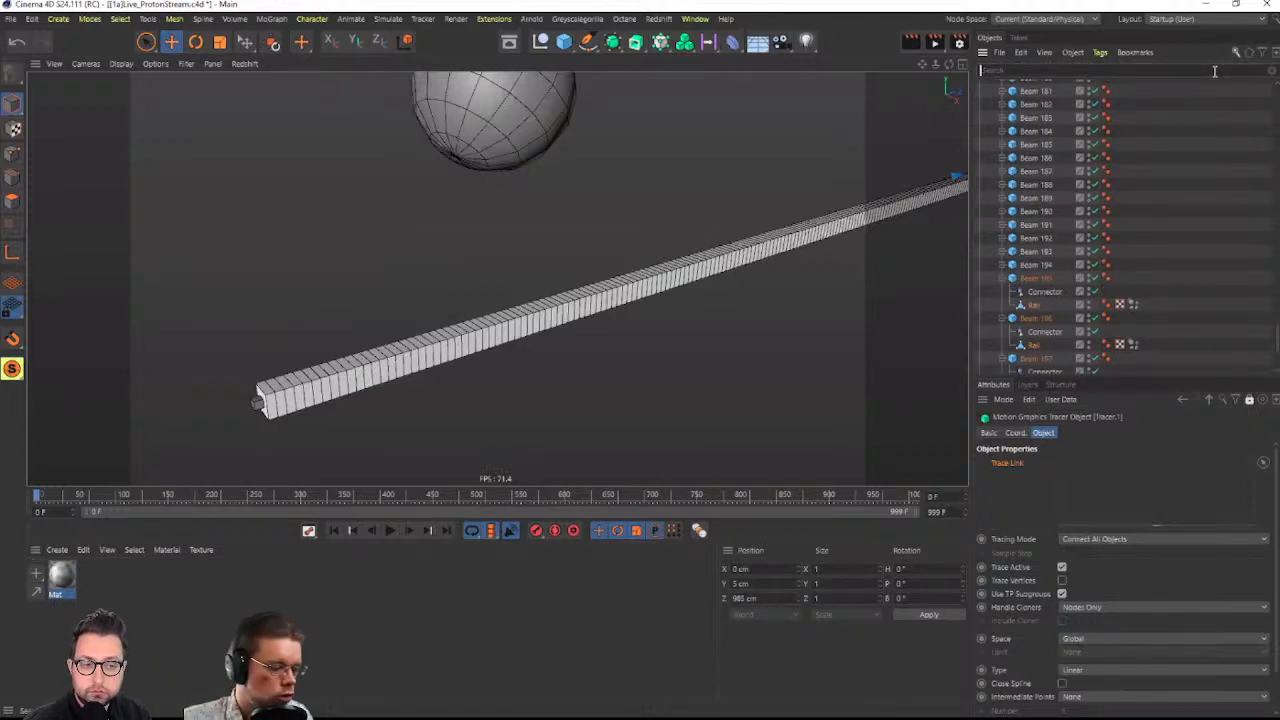
type("rail")
scroll(1037, 200, "up", 20)
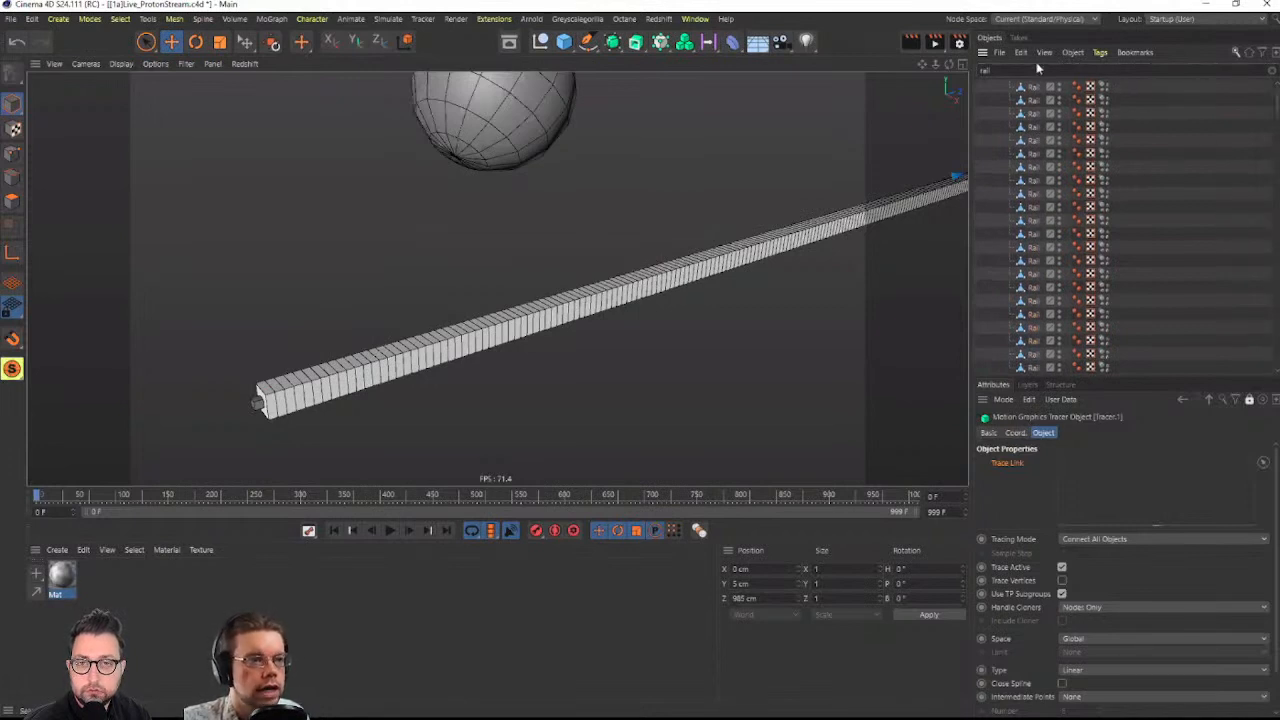
left_click(1033, 89)
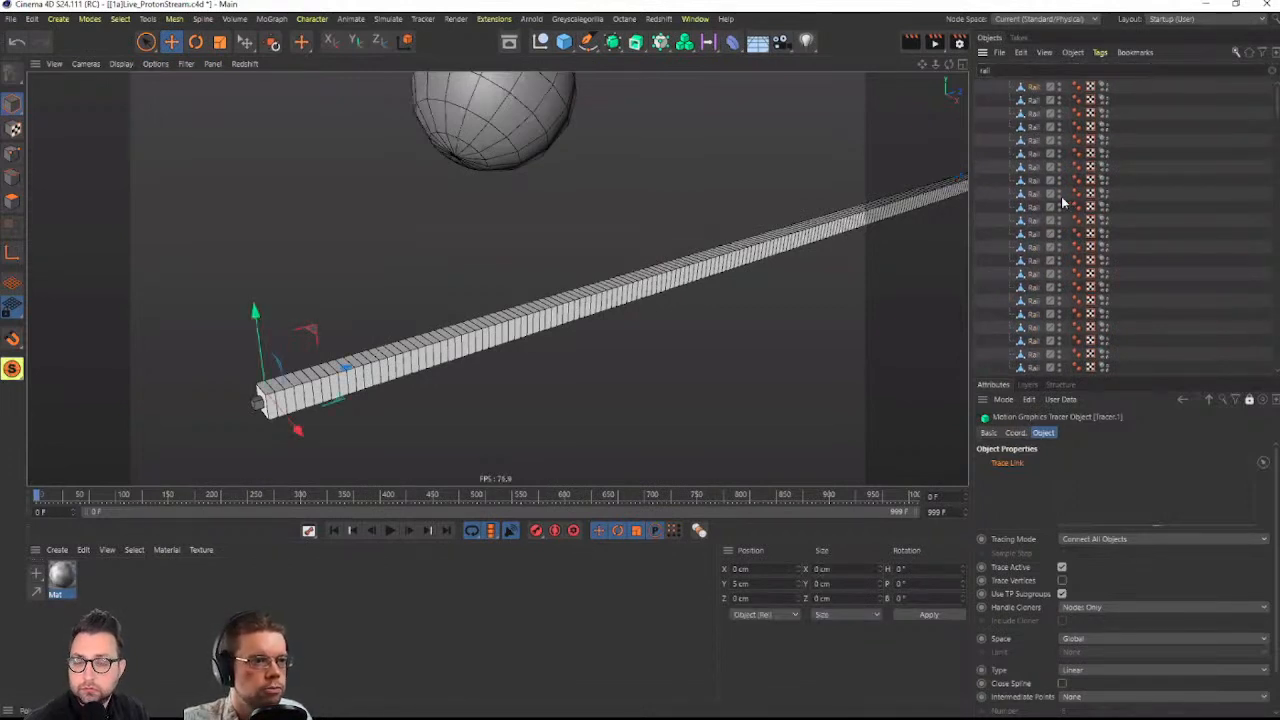
scroll(1050, 220, "down", 10)
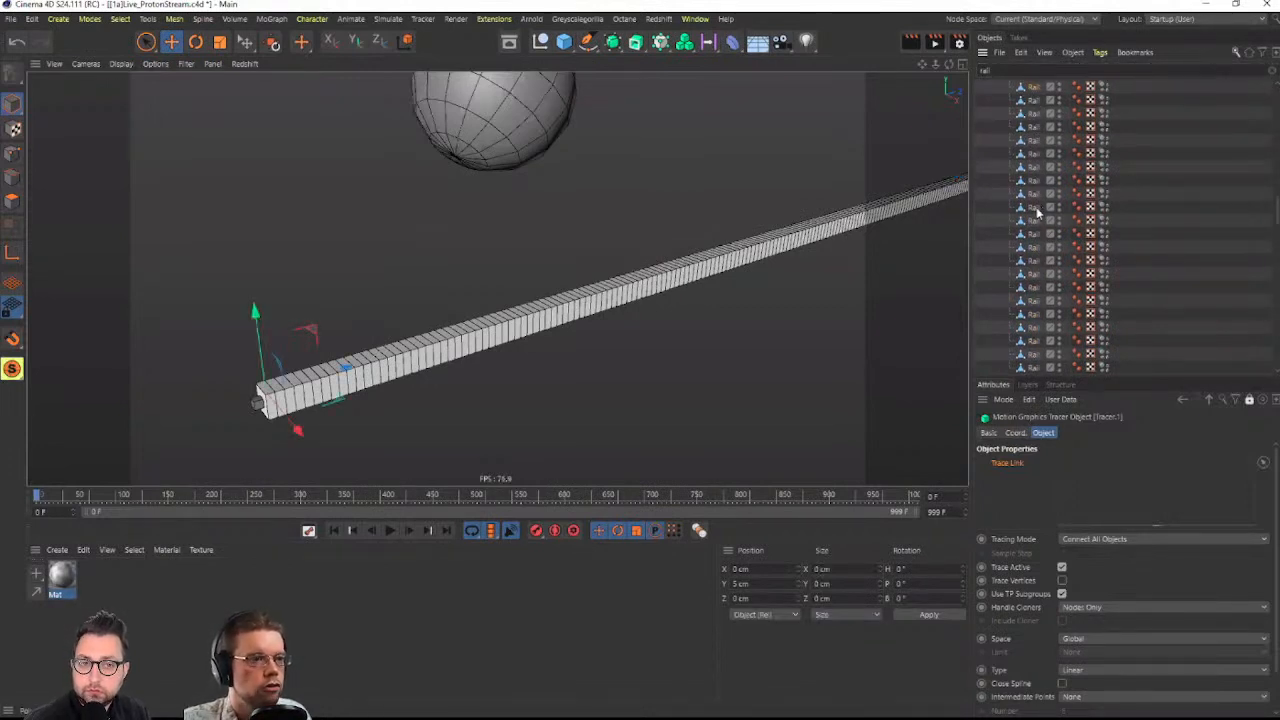
left_click(1033, 367, "shift")
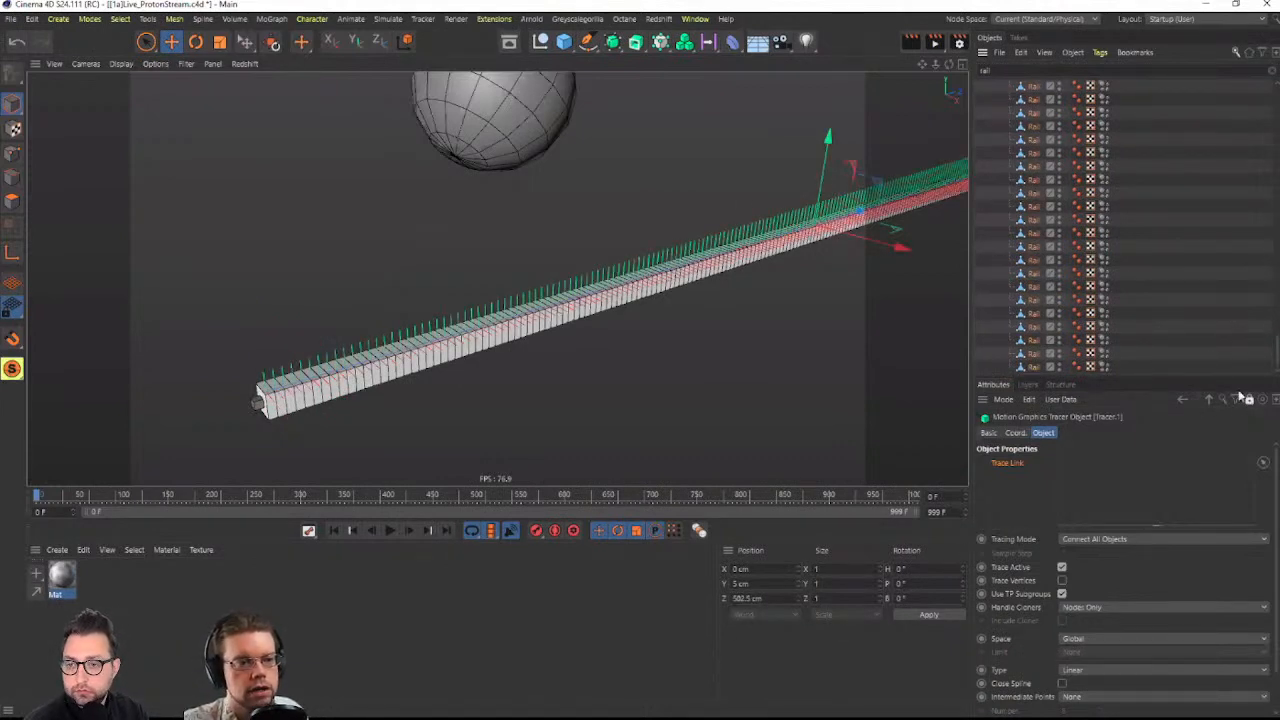
Add all selected Rail objects to the duplicated Tracer's Trace Link list and clear the object filter
left_click_drag(1105, 479, 1106, 481)
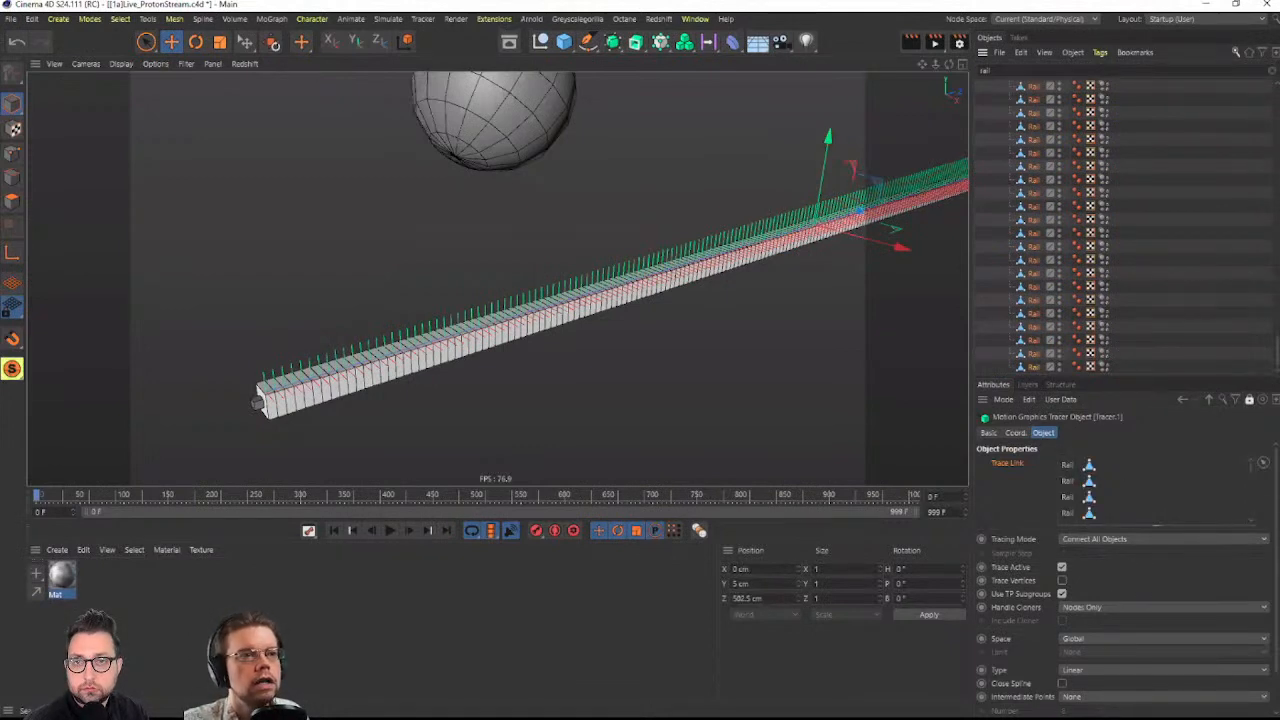
left_click(1272, 71)
left_click(1167, 191)
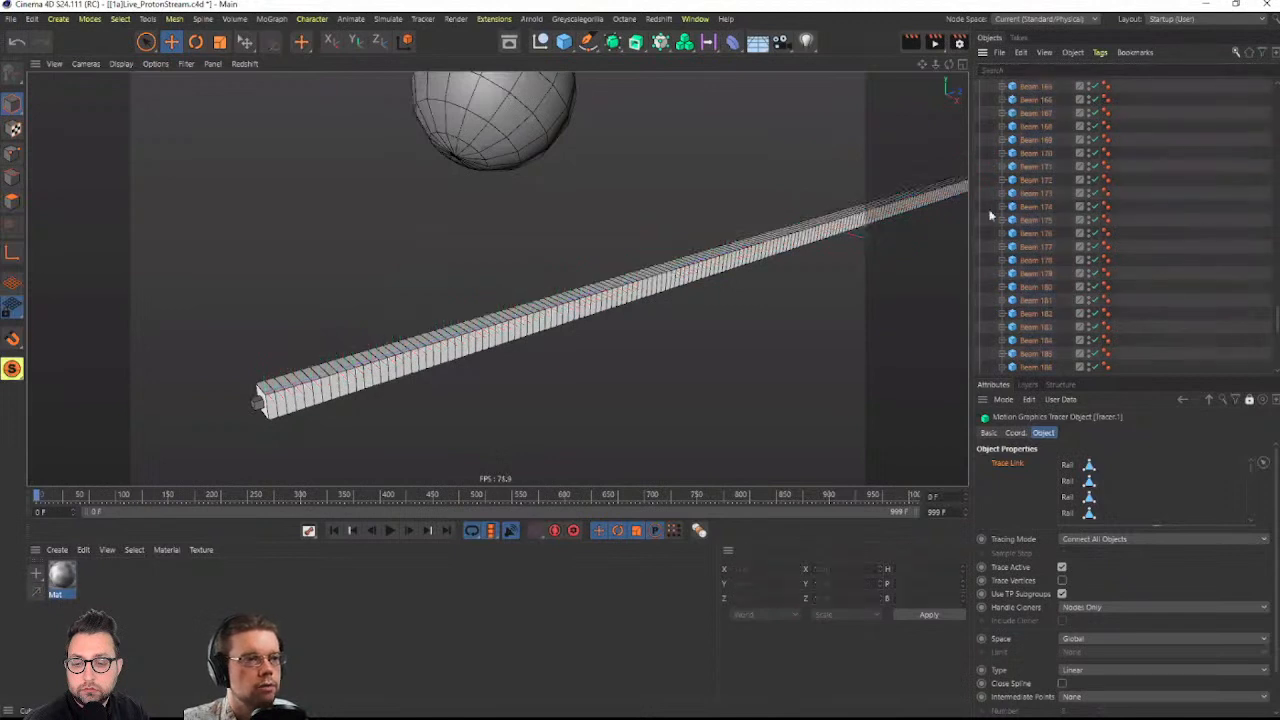
Hide the top-level Null hierarchy in the viewport and disable the Sweep generator
scroll(1041, 225, "up", 20)
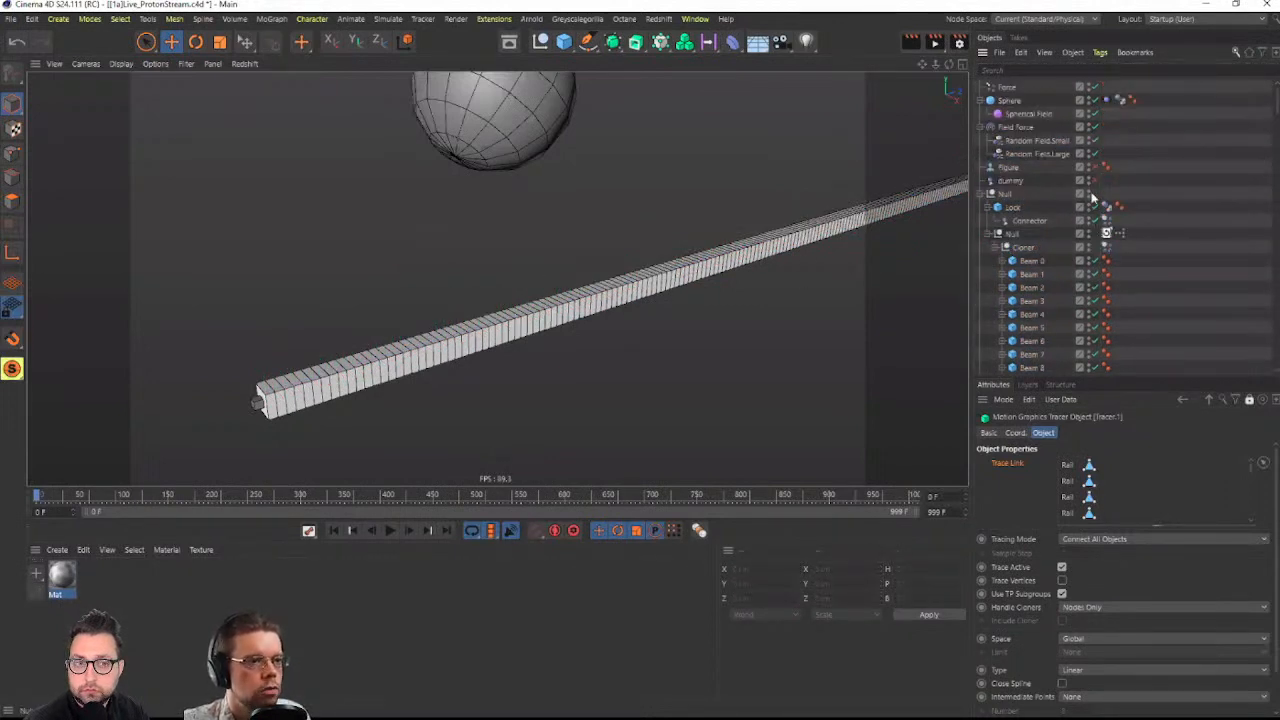
left_click(1090, 193)
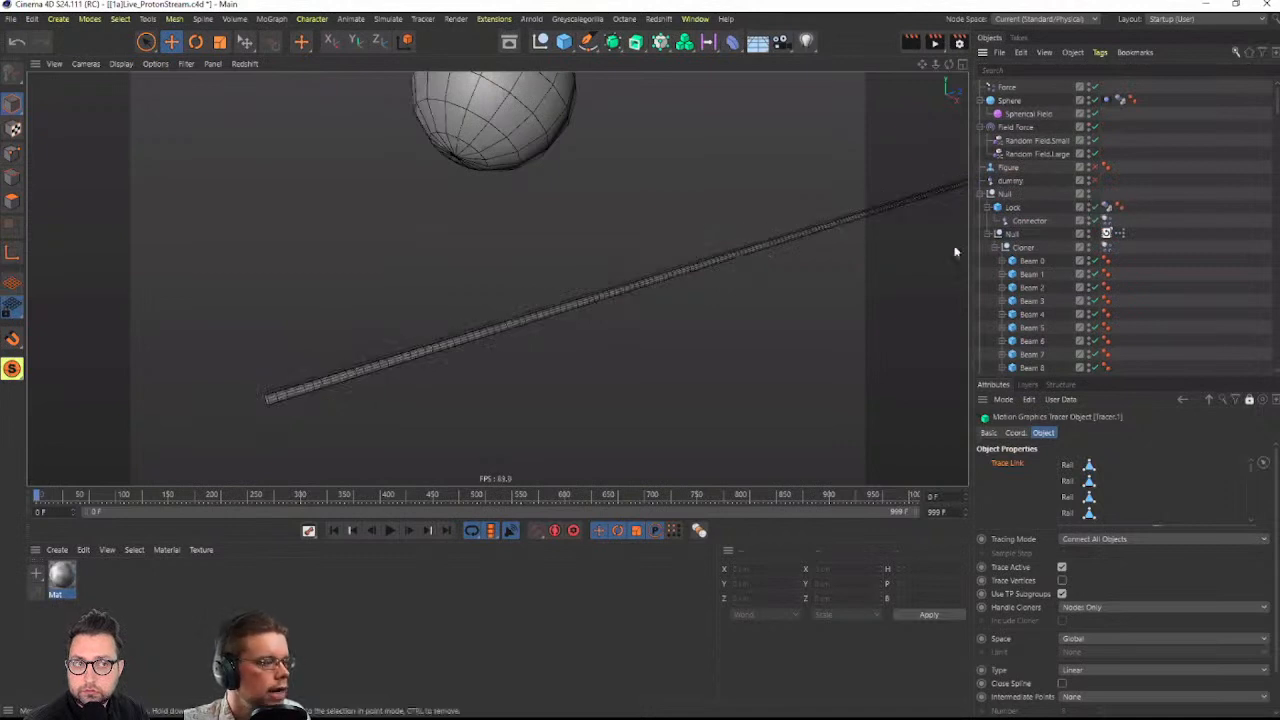
scroll(1026, 305, "down", 20)
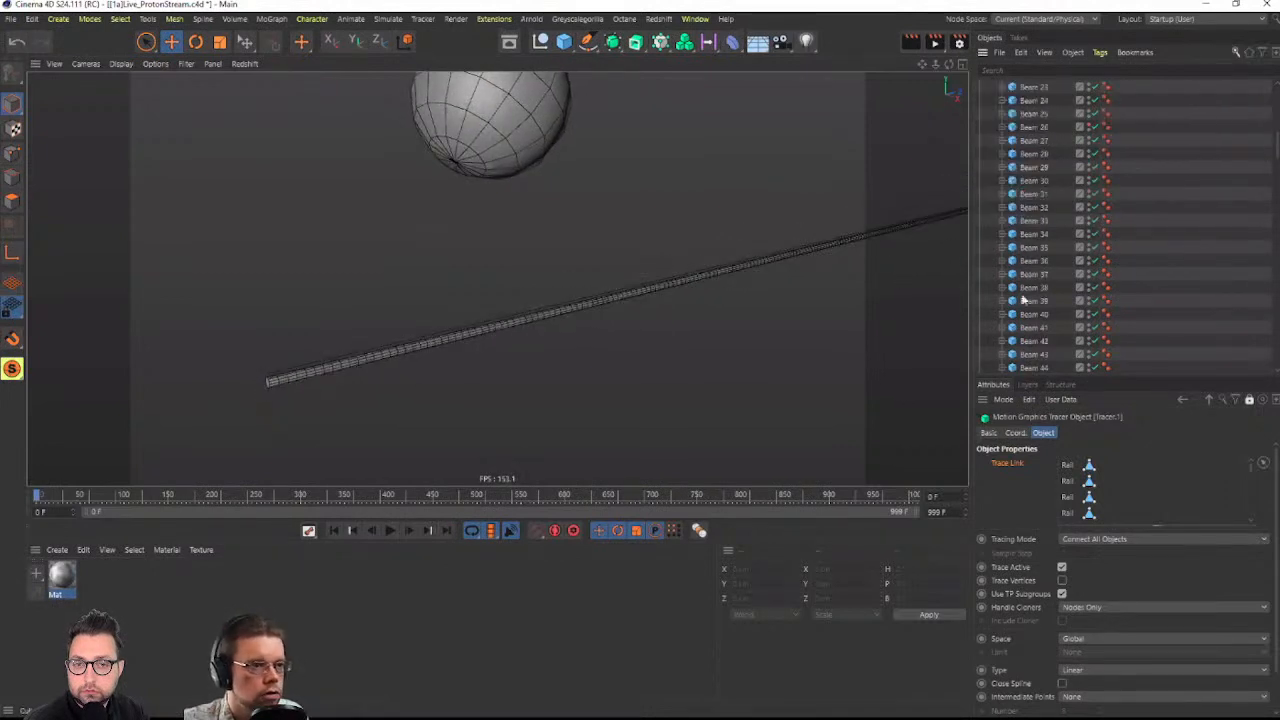
scroll(1027, 311, "down", 8)
left_click(1010, 341)
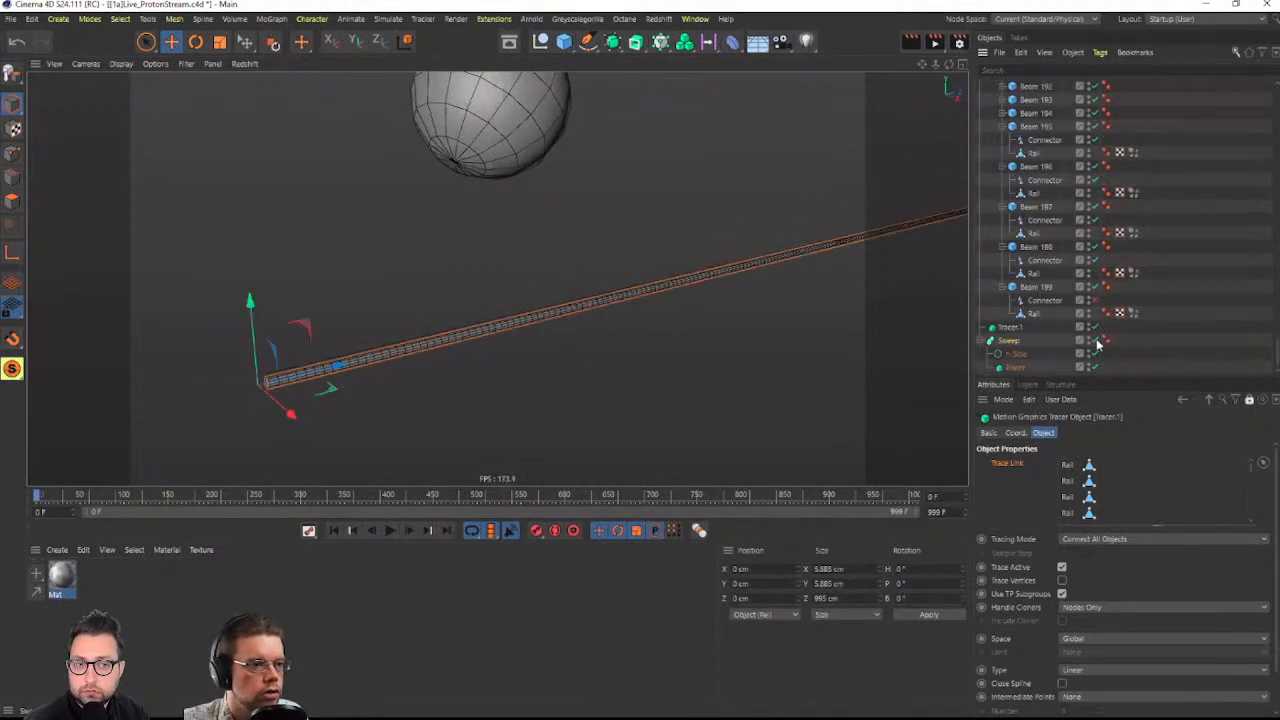
left_click(1143, 299)
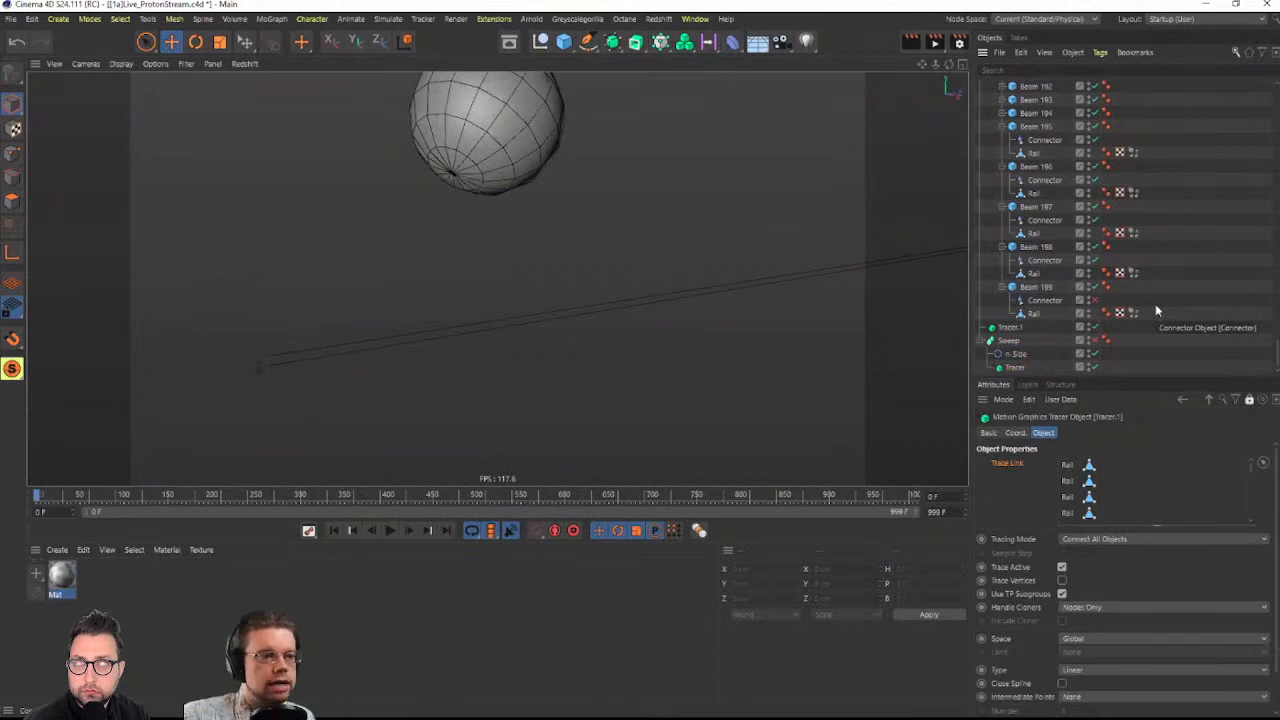
Rename the Tracer outside the Sweep as Rail and the Tracer inside the Sweep as Stream
left_click(1002, 337)
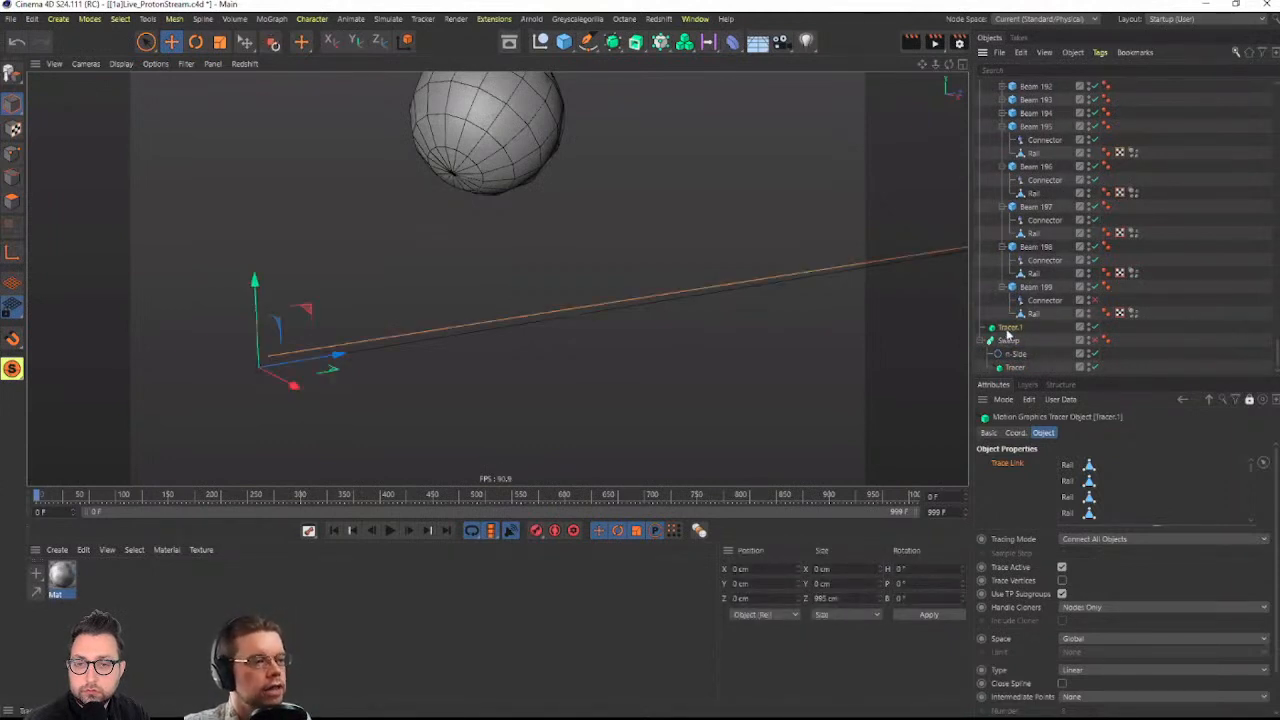
double_click(1010, 328)
type("Rail")
key("Return")
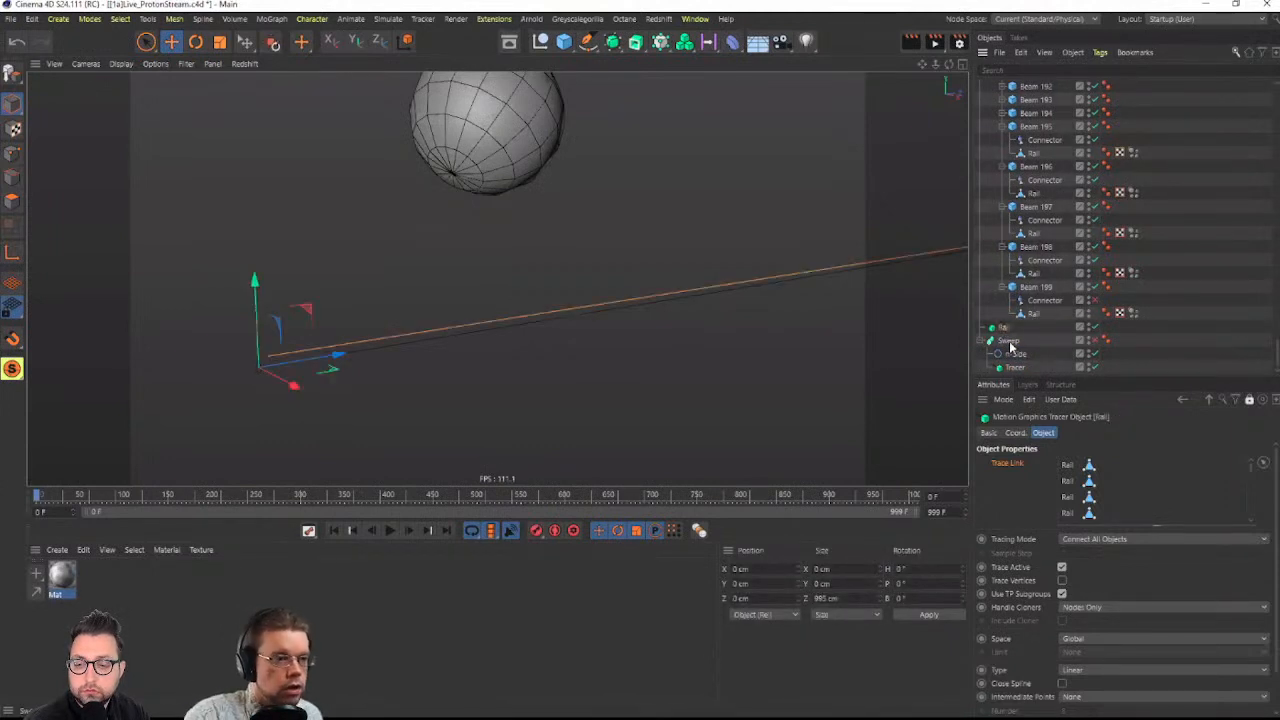
double_click(1016, 367)
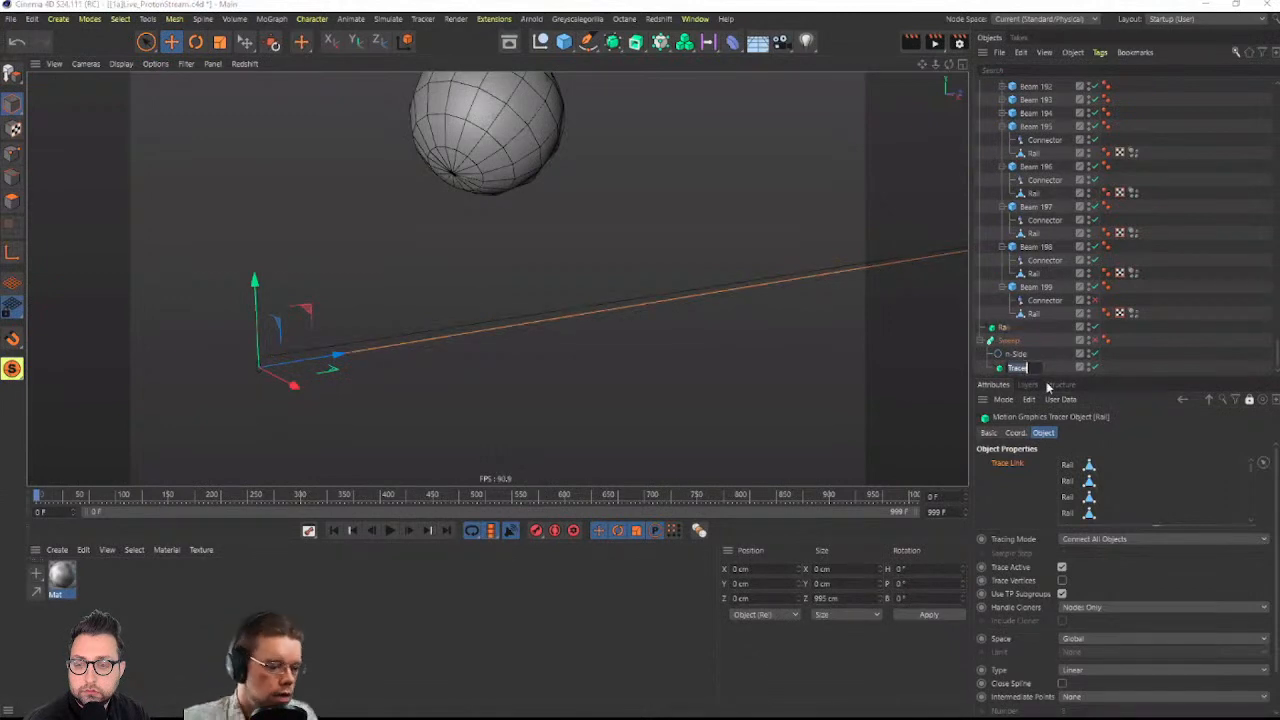
type("Beam")
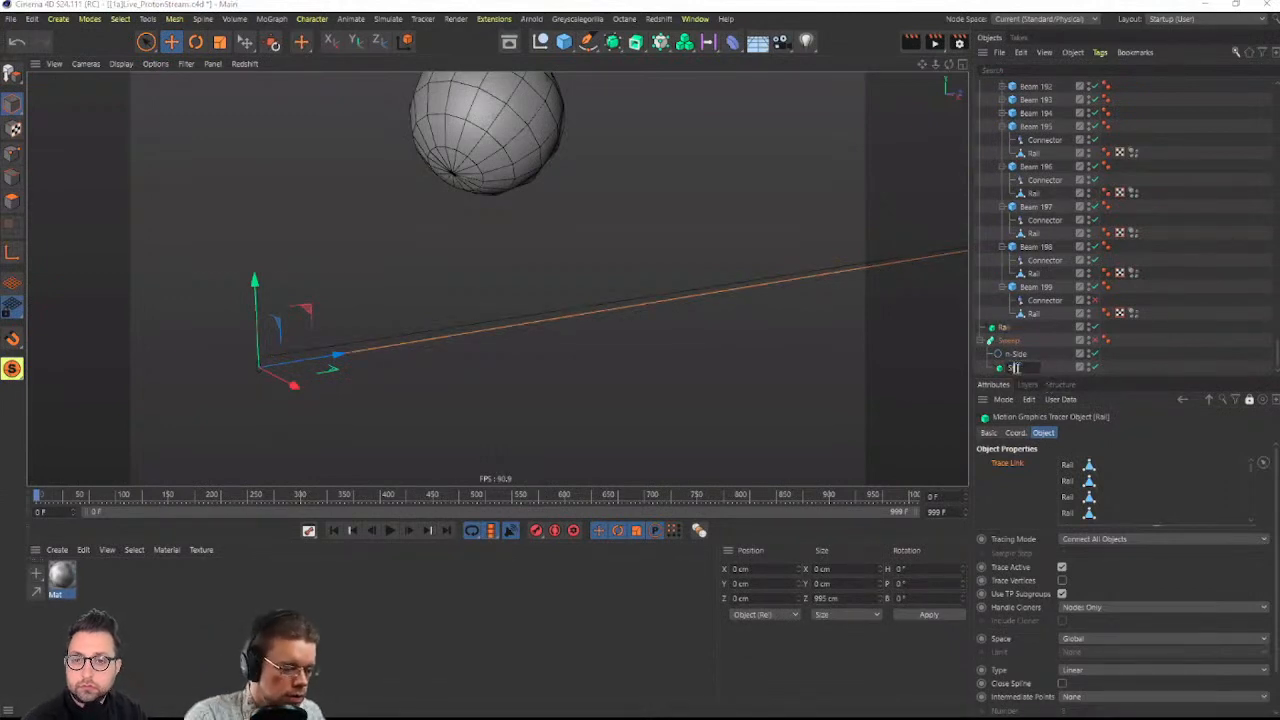
key("Return")
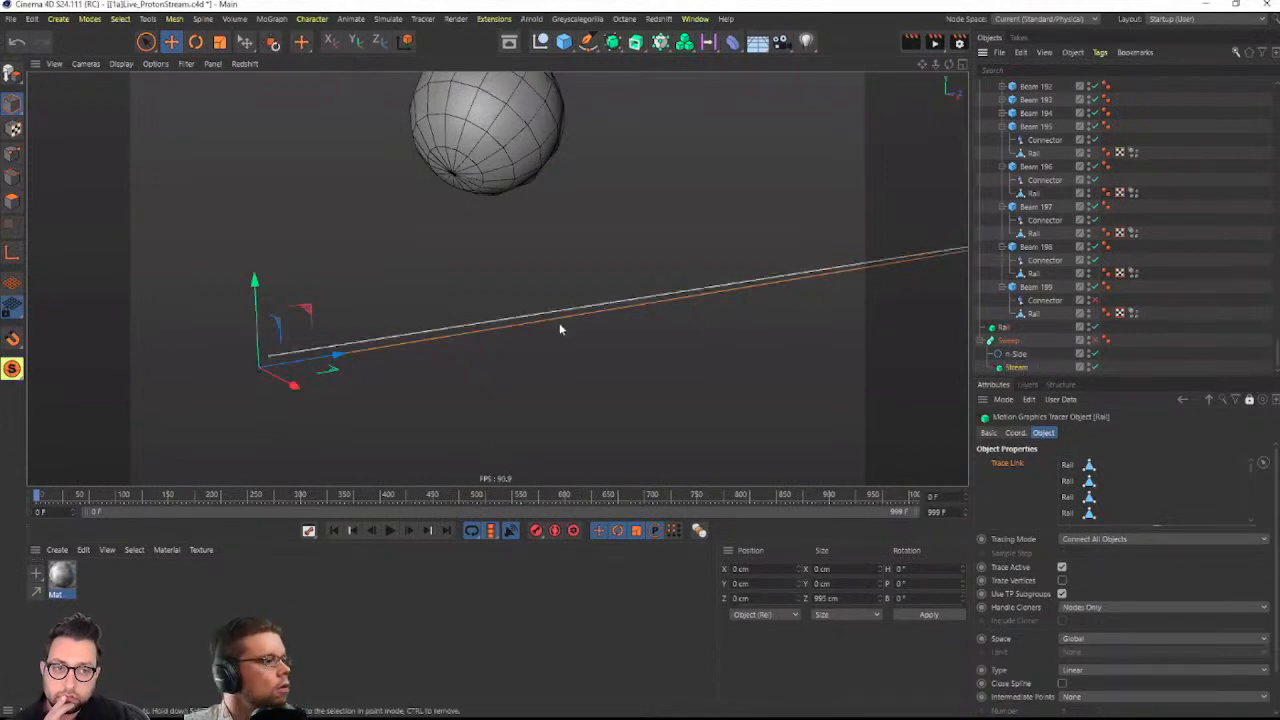
Turn on the Rail tracer's Display Color and set it to cyan with hue 192°, saturation 84% and value 100%
left_click(988, 432)
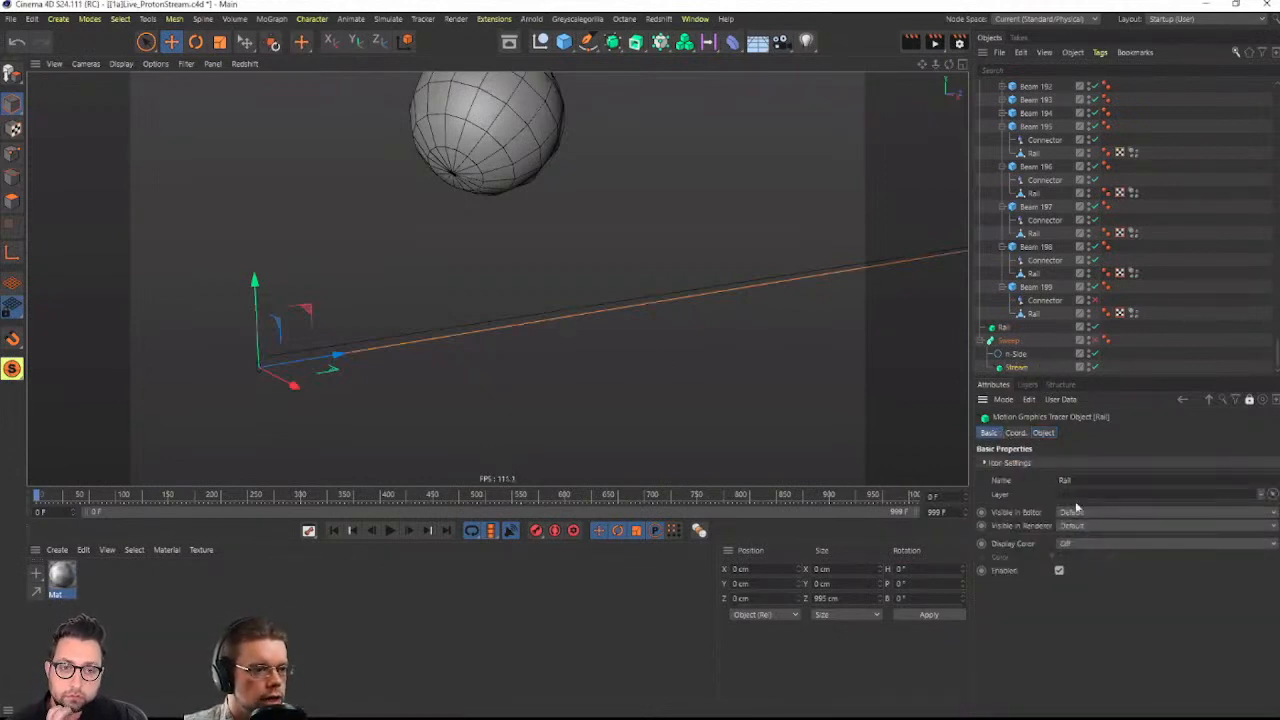
left_click(1068, 543)
left_click(1068, 586)
left_click(1085, 557)
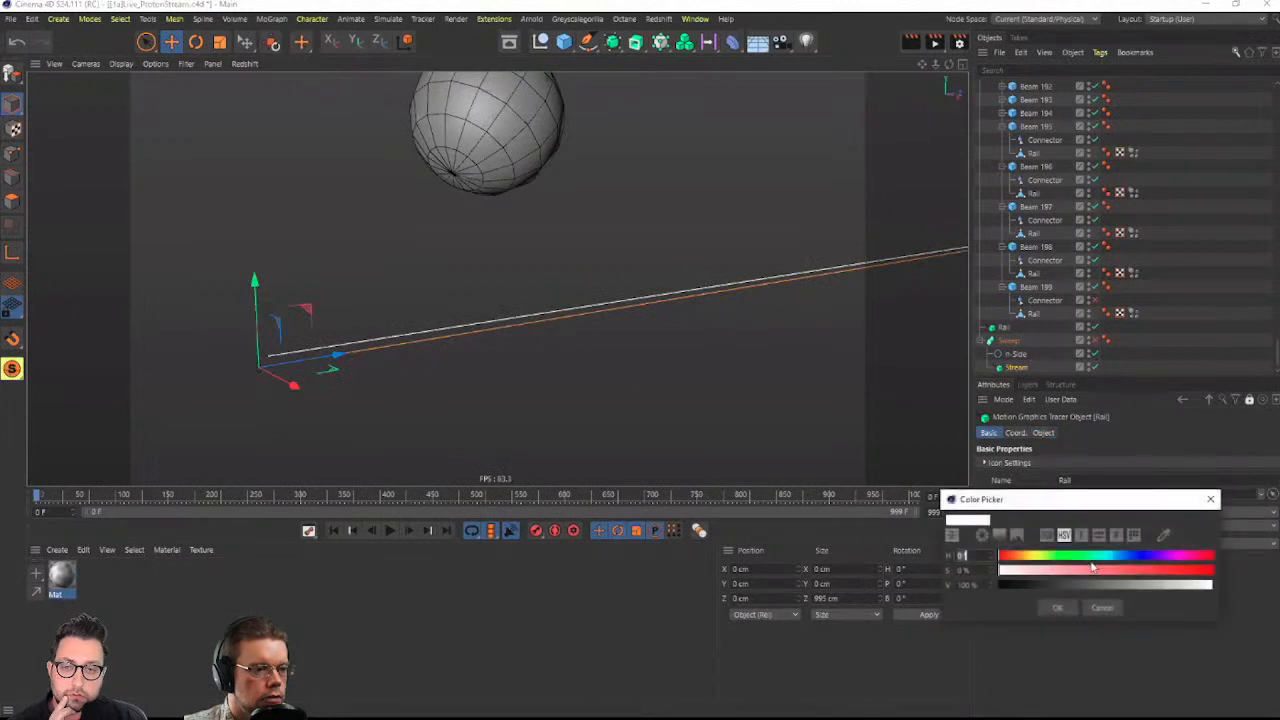
left_click_drag(1092, 567, 1194, 576)
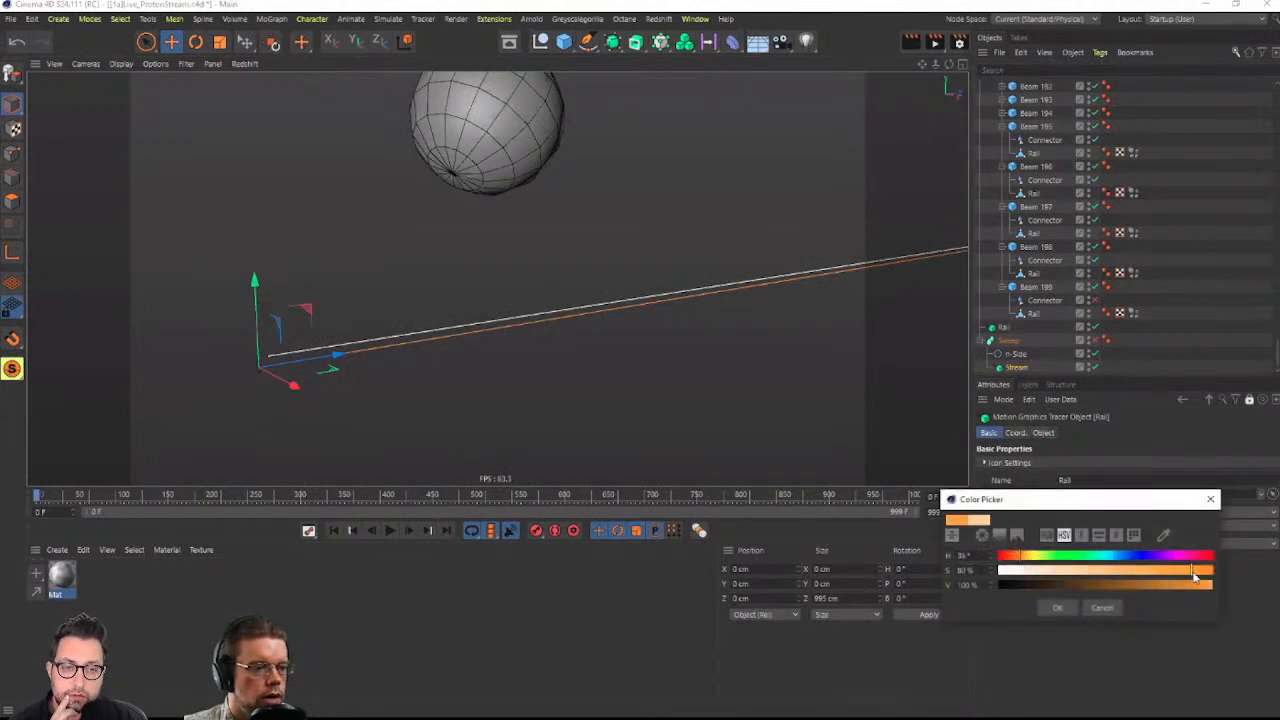
left_click(1058, 608)
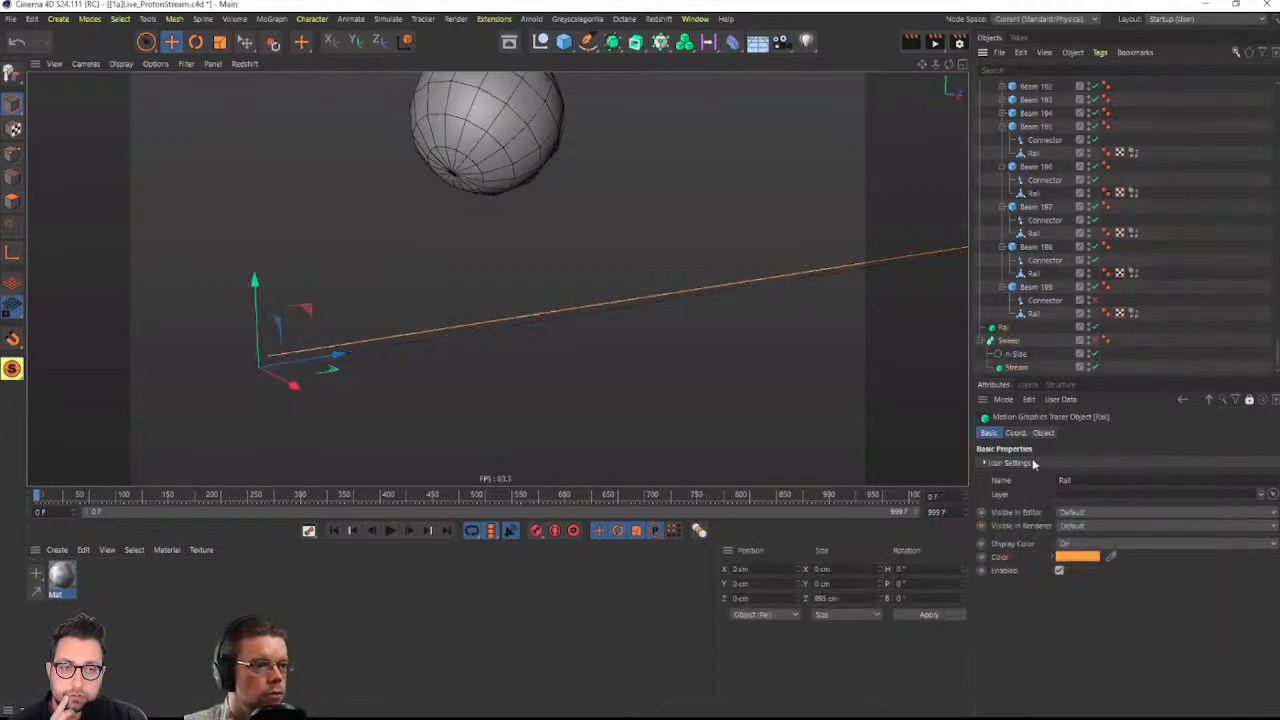
left_click(1088, 557)
left_click(1120, 558)
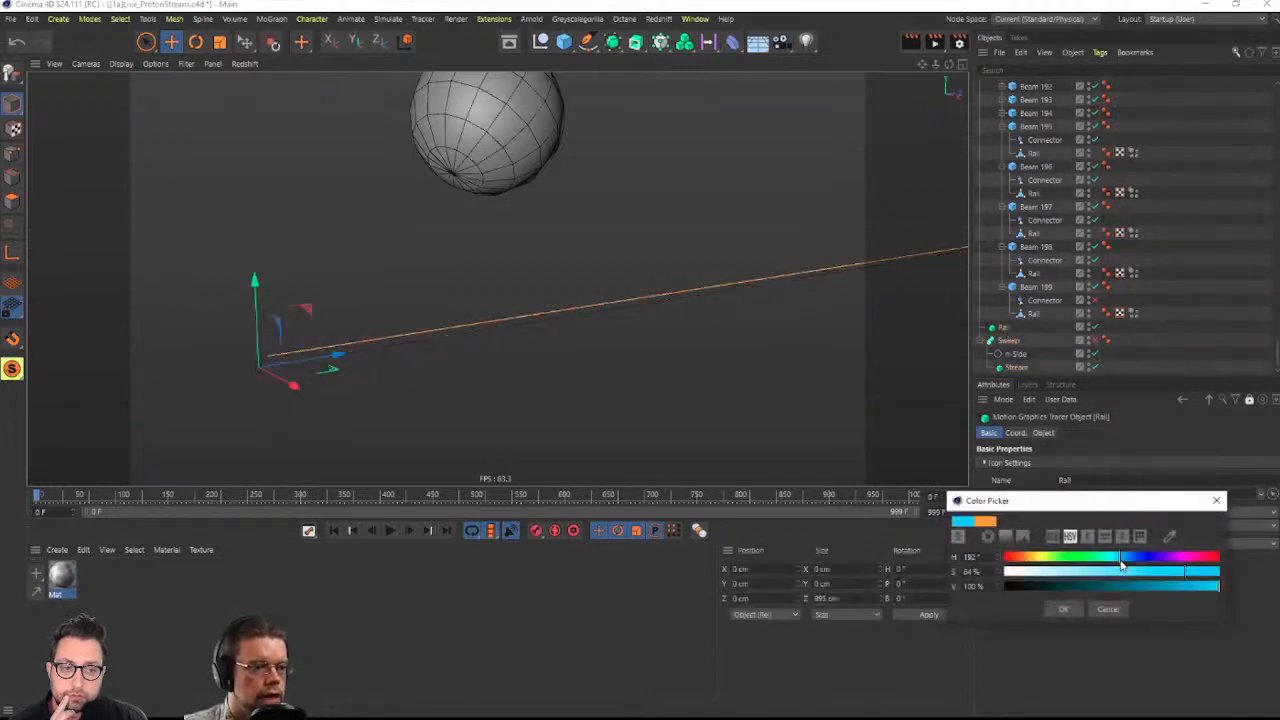
left_click(1068, 609)
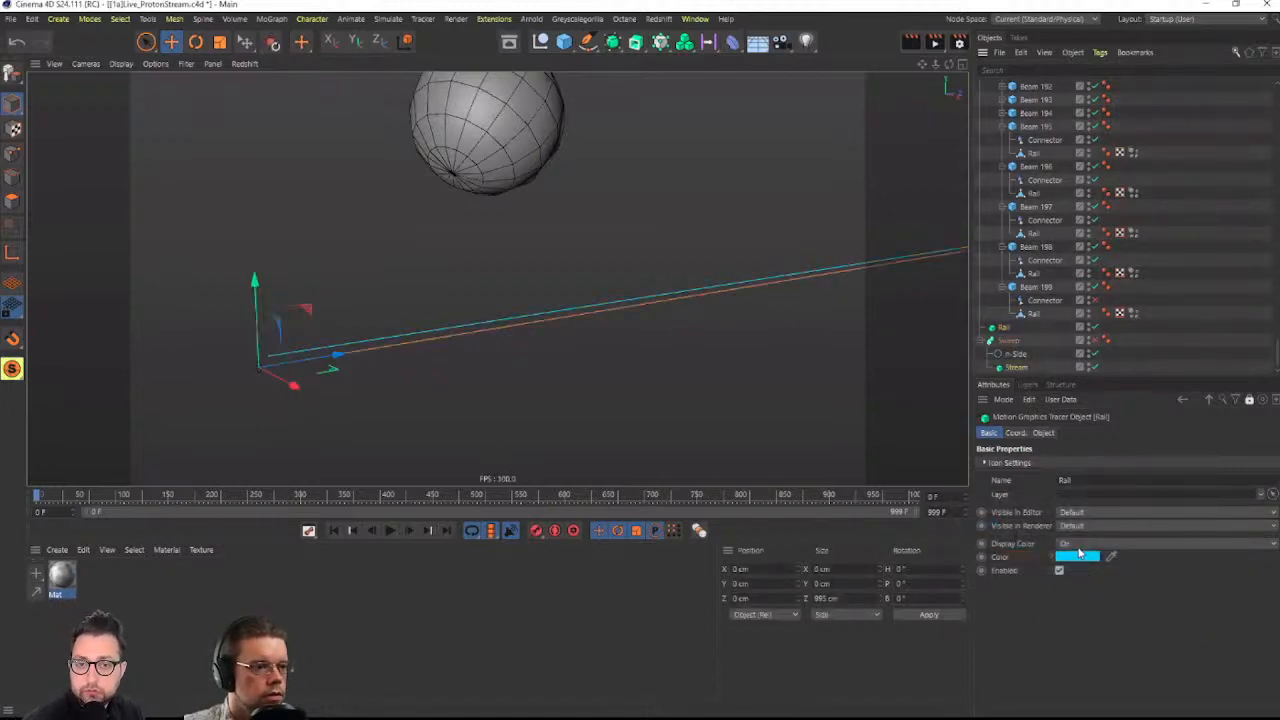
Unlock the attribute display, turn on the Stream tracer's Display Color, and set it to red-orange
left_click(1249, 400)
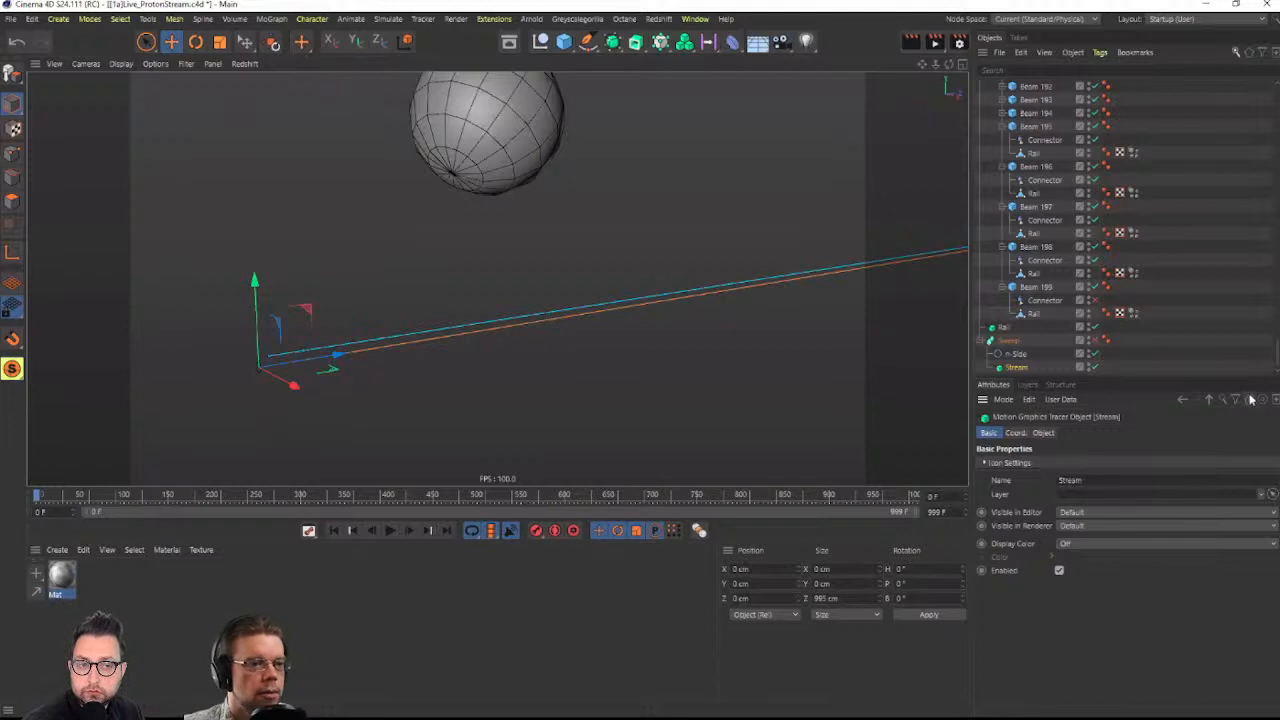
left_click(1092, 545)
left_click(1078, 587)
left_click(1079, 559)
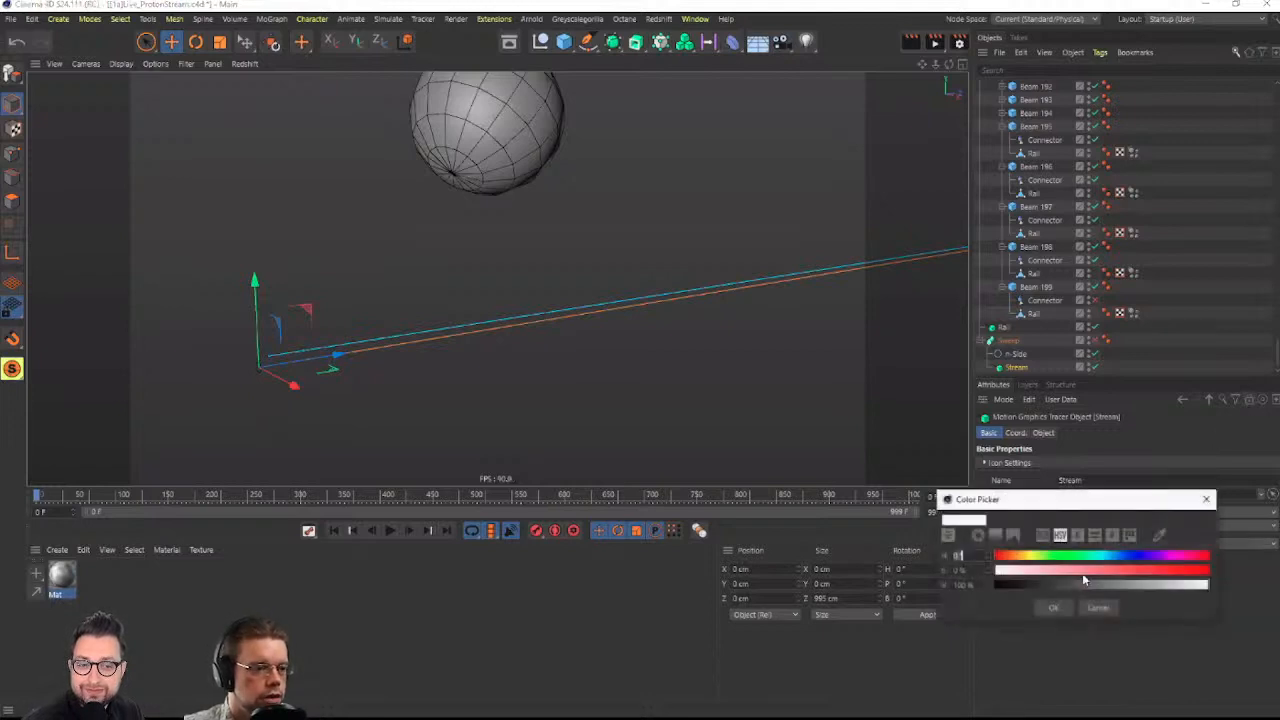
left_click_drag(1083, 572, 1159, 581)
left_click_drag(1008, 563, 1013, 561)
left_click(1058, 609)
left_click(603, 351)
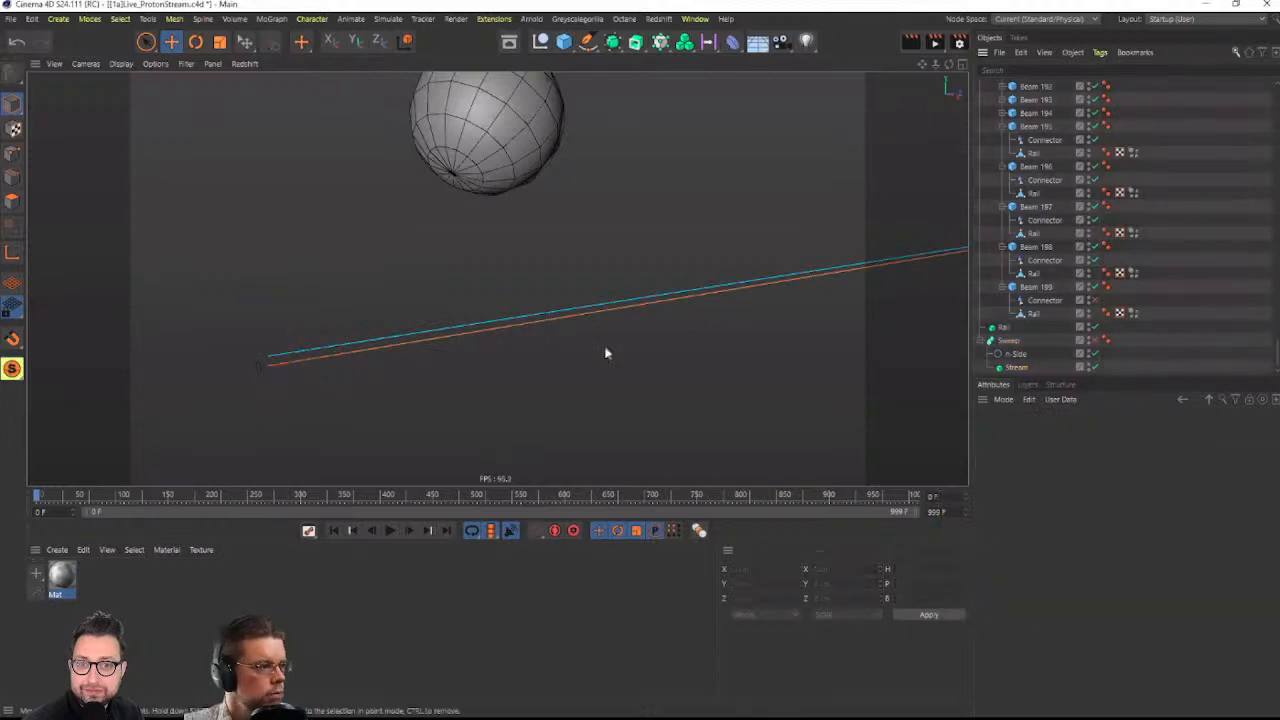
Play the simulation to check how both coloured splines wrap around the sphere, and rewind to frame 0
scroll(684, 340, "down", 3)
middle_click_drag(648, 261, 619, 340, "alt")
scroll(619, 340, "down", 1)
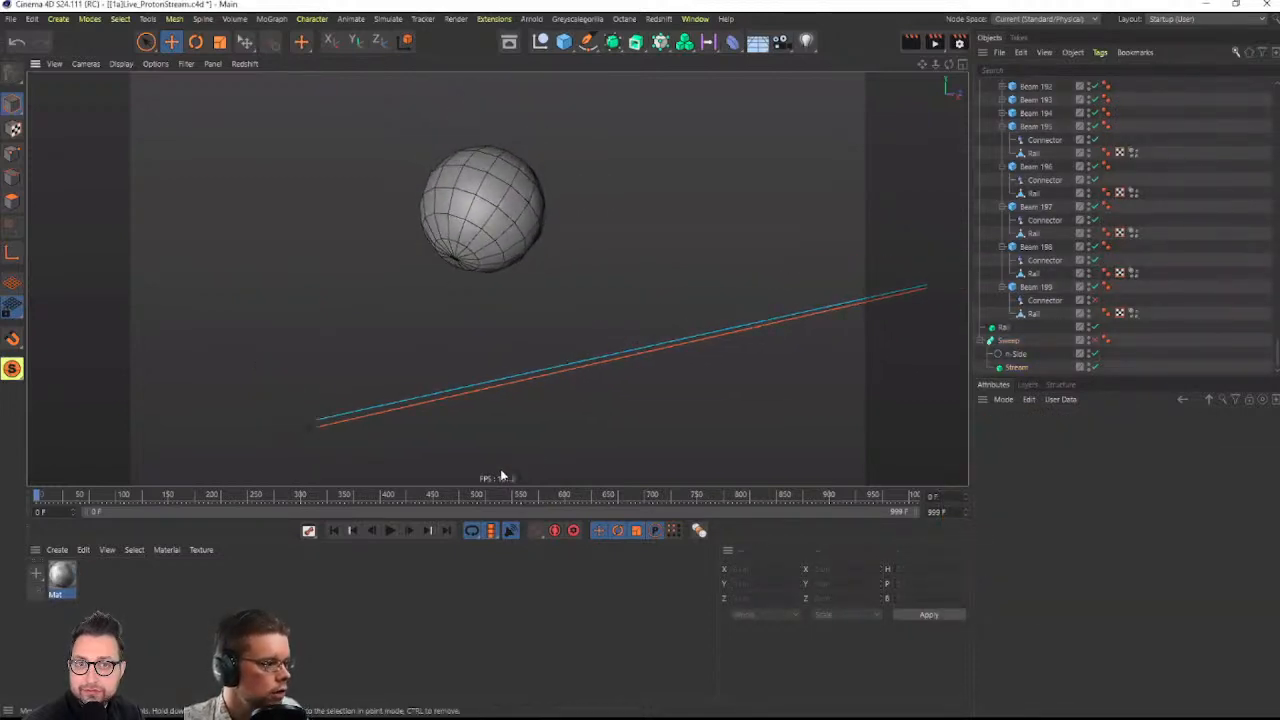
left_click(391, 531)
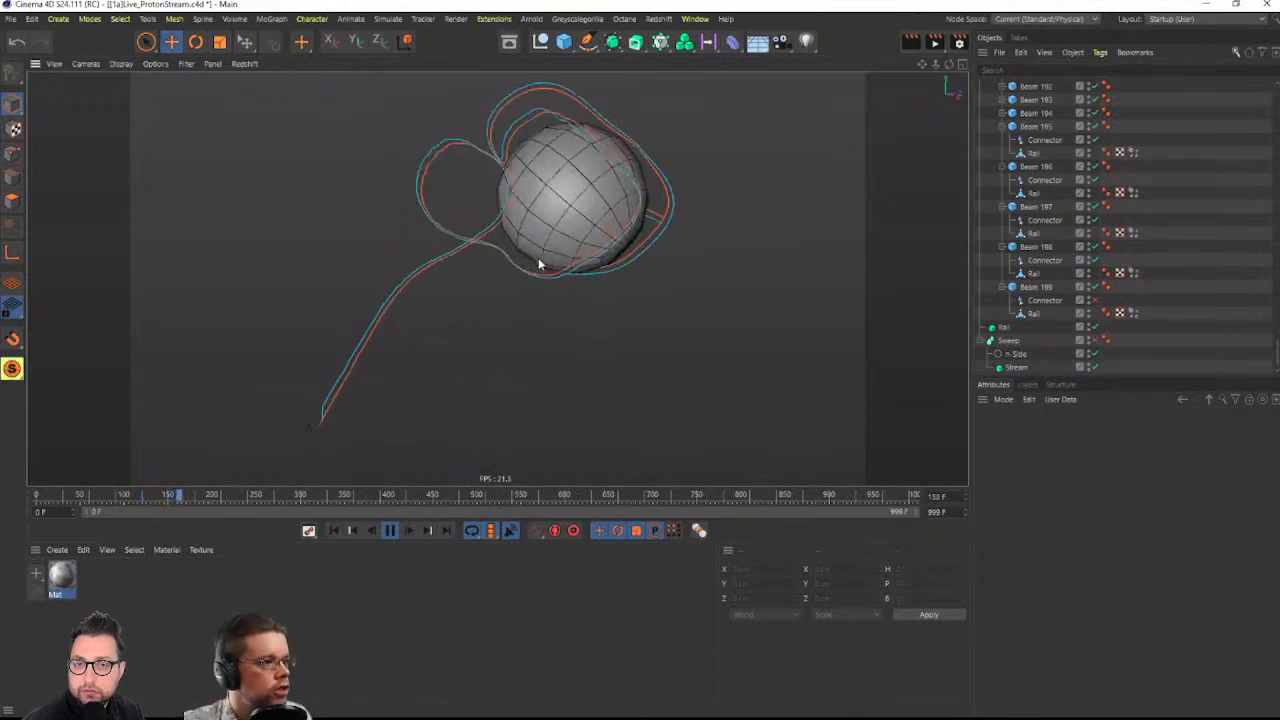
left_click(390, 530)
left_click(334, 530)
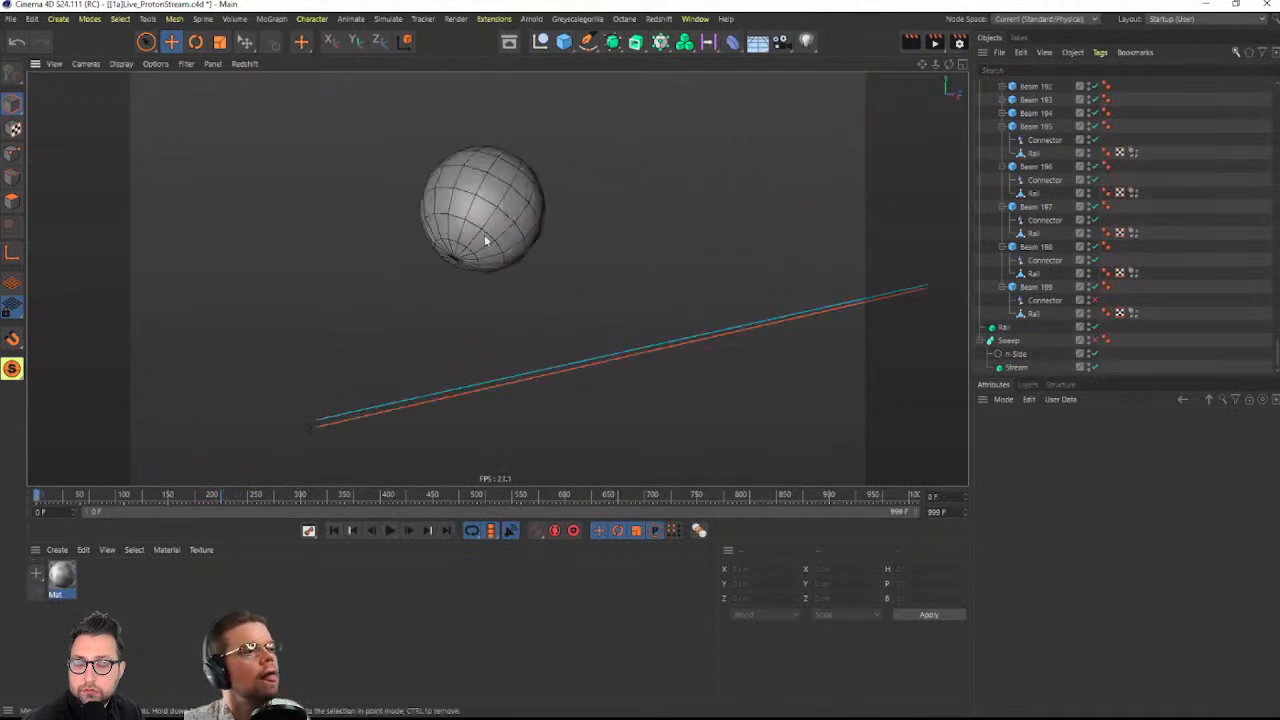
Collapse the Null, Field Force and Sphere hierarchies in the object list
middle_click_drag(485, 240, 535, 286, "alt")
scroll(1040, 145, "up", 15)
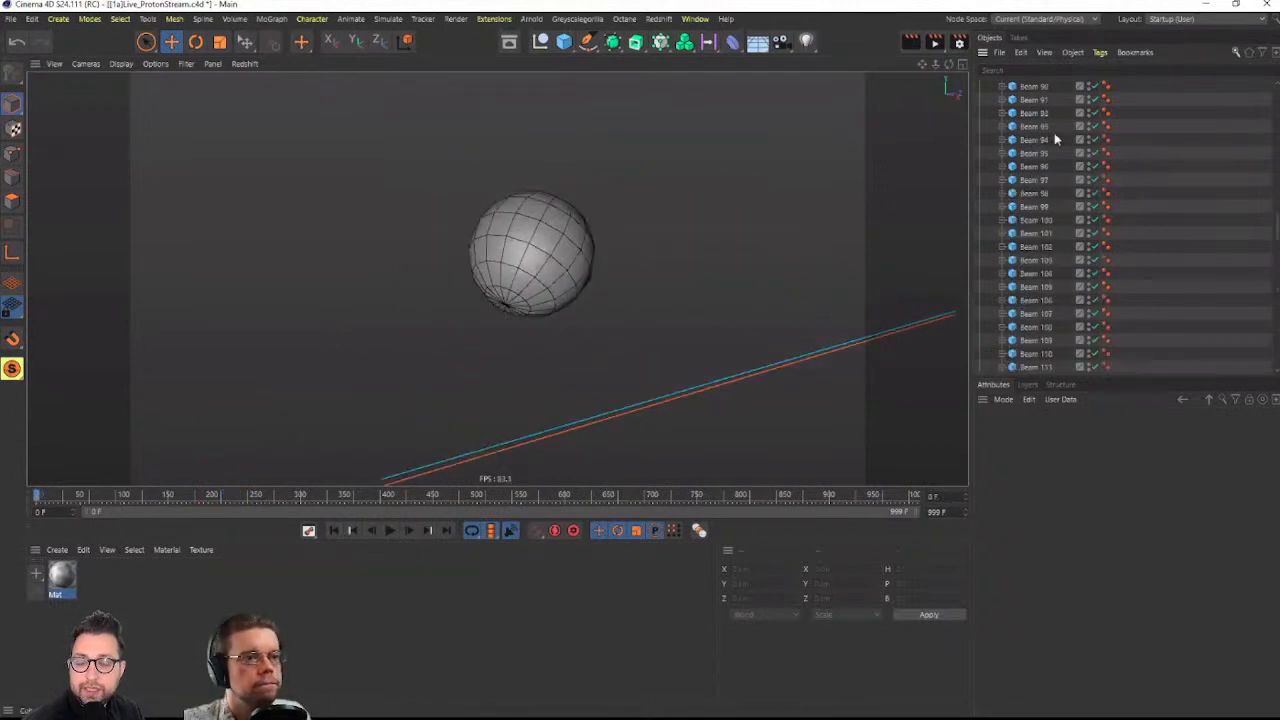
scroll(1040, 148, "up", 3)
left_click(988, 194)
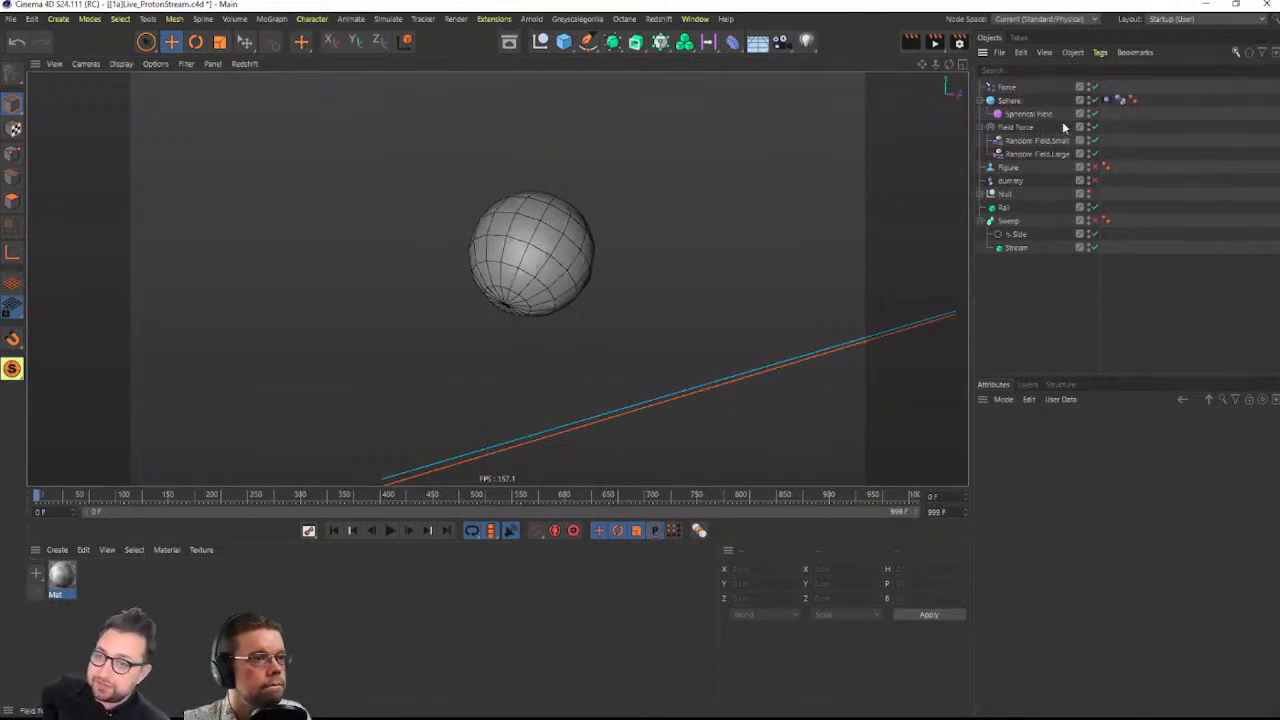
left_click(989, 128)
left_click(982, 100)
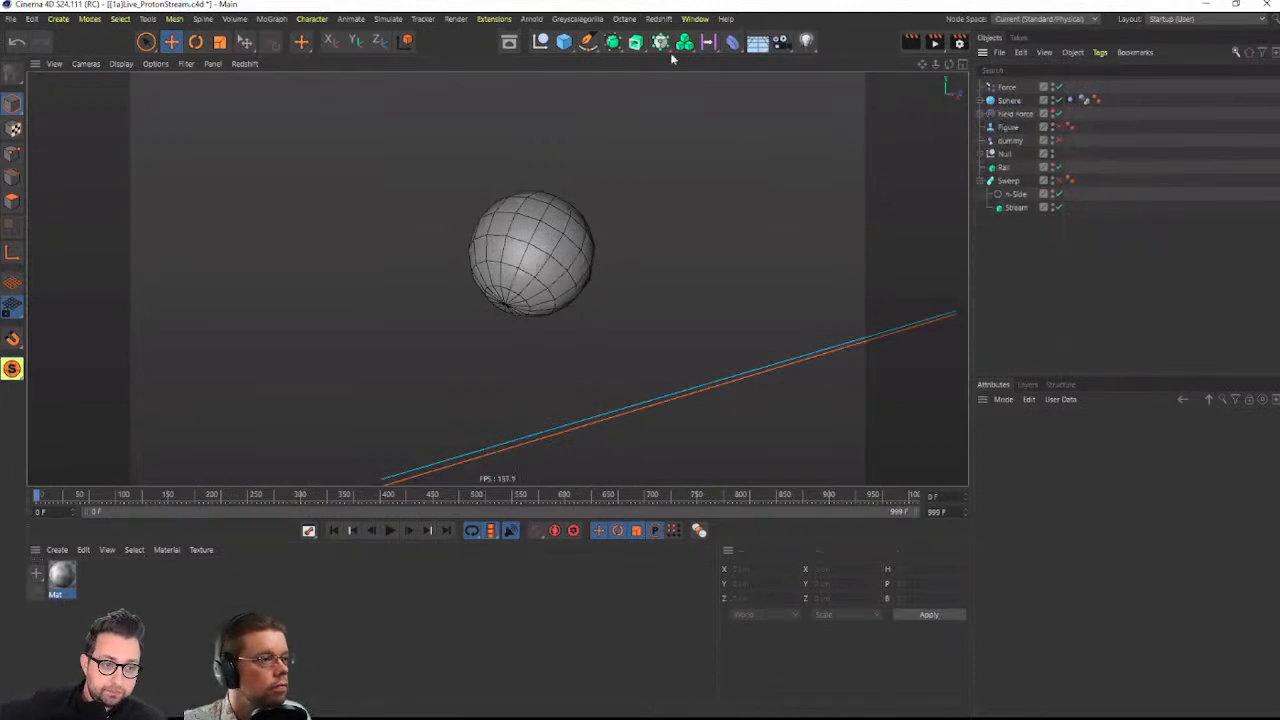
Play the simulation, pause it at frame 116, and examine the Rail and Stream splines around the sphere from several angles
left_click_drag(580, 277, 497, 280, "alt")
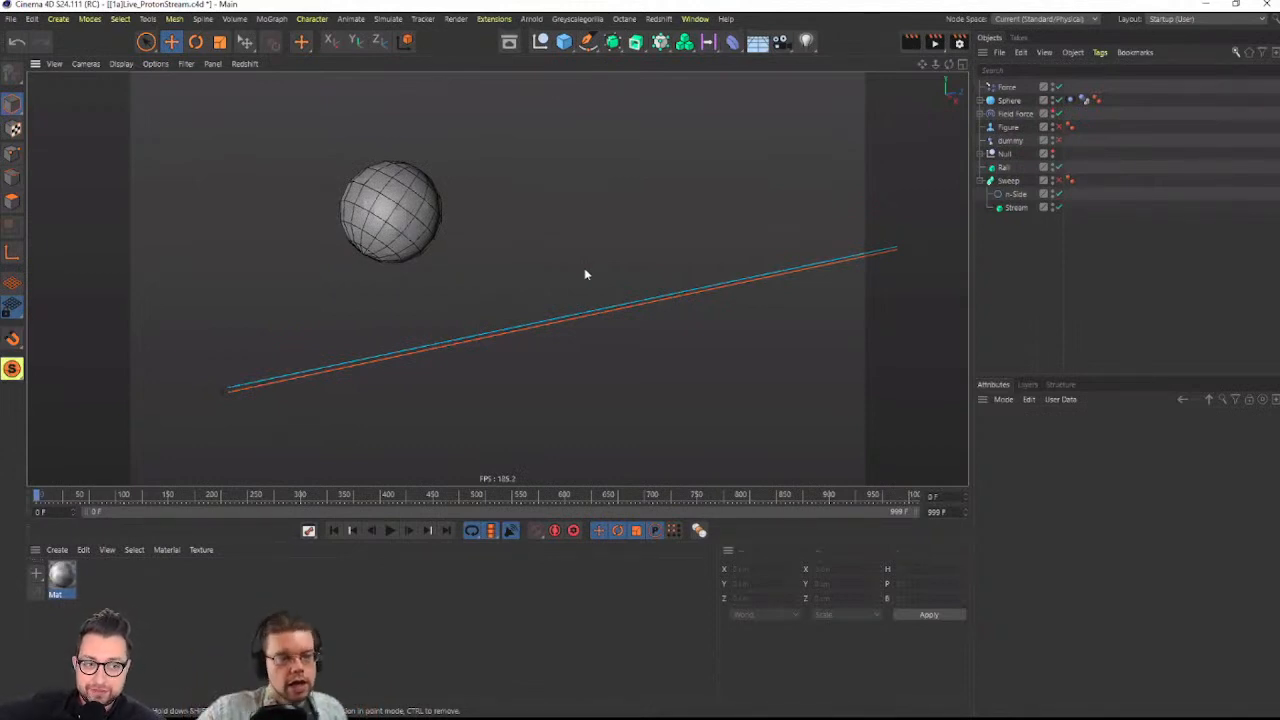
left_click(391, 531)
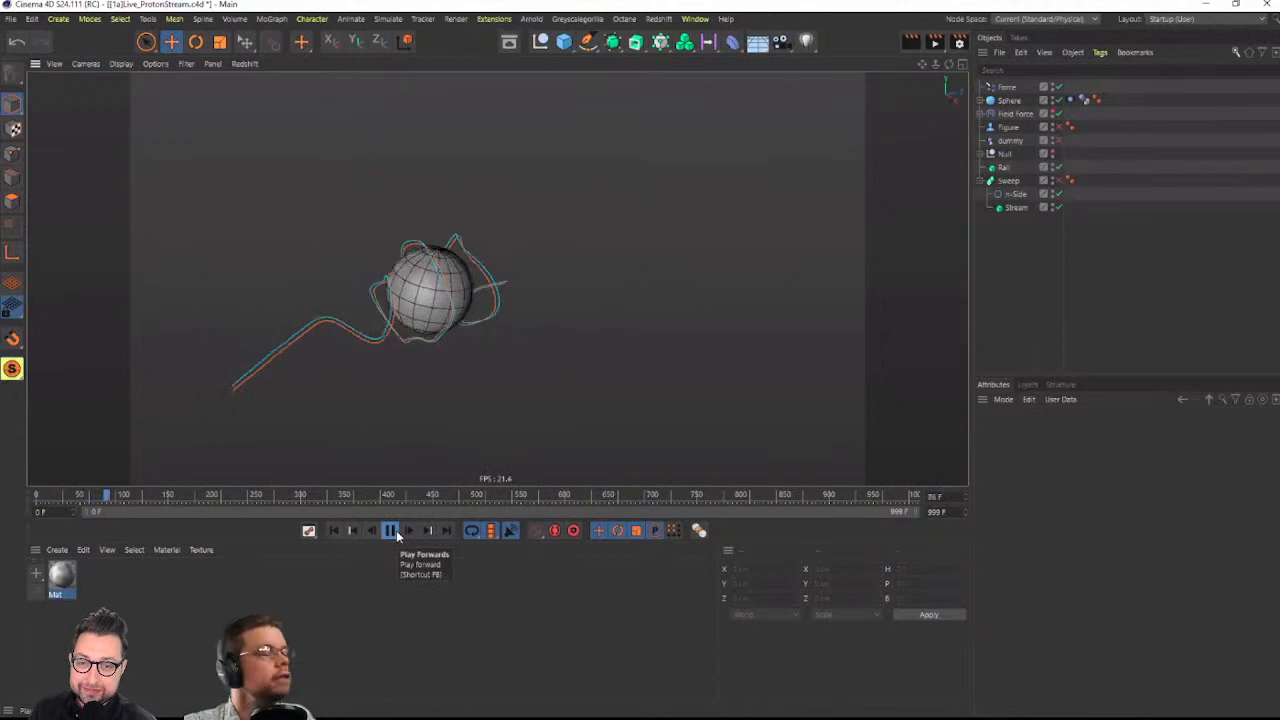
left_click(389, 531)
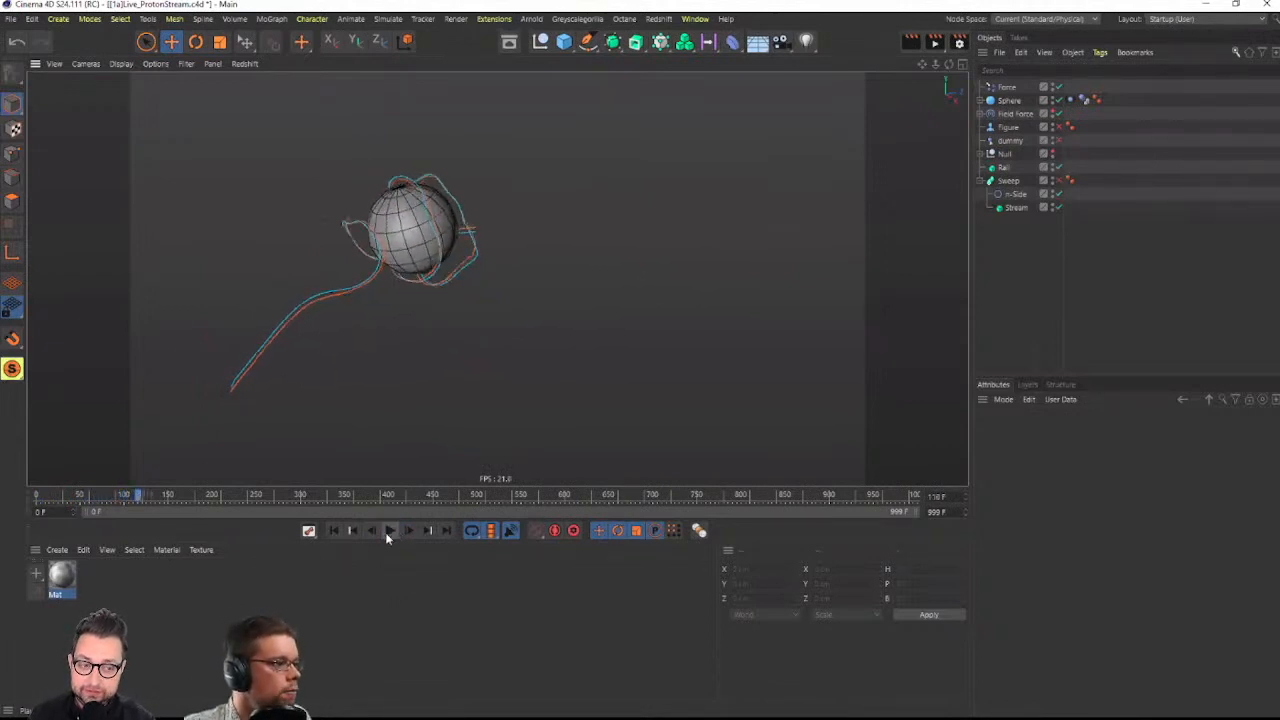
left_click_drag(423, 255, 428, 224, "alt")
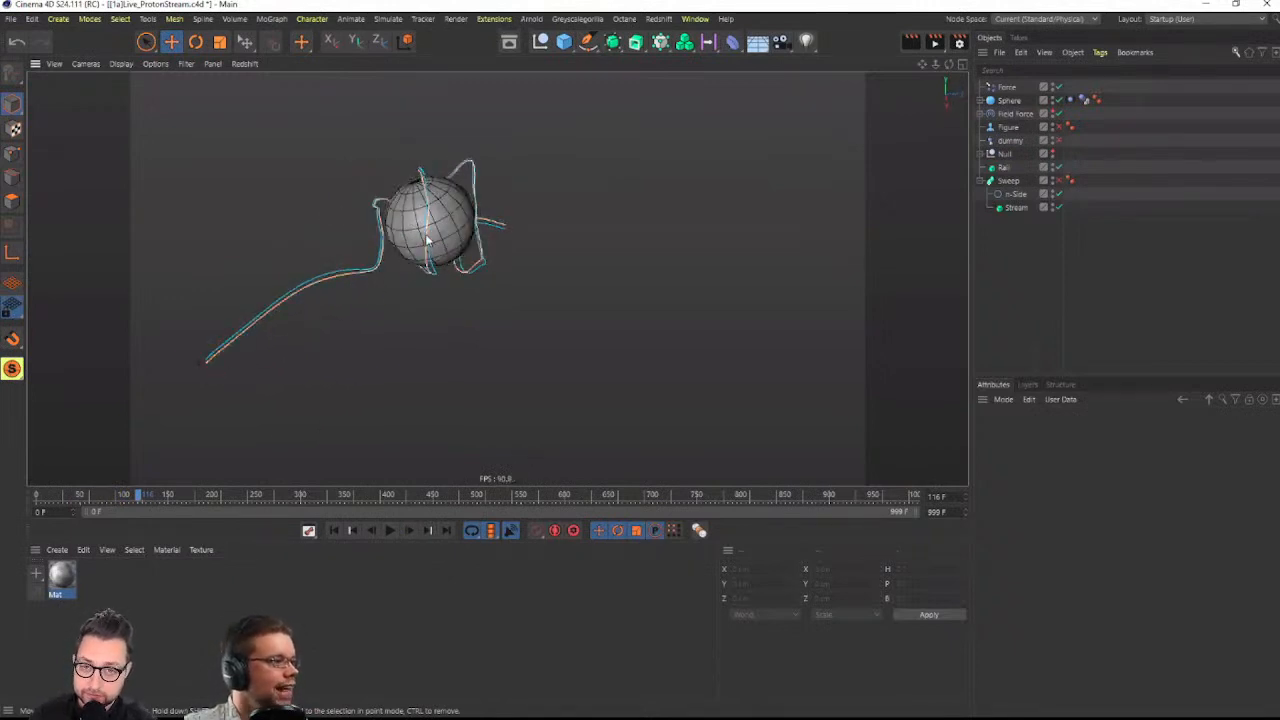
left_click_drag(427, 240, 450, 219, "alt")
middle_click_drag(450, 219, 546, 277, "alt")
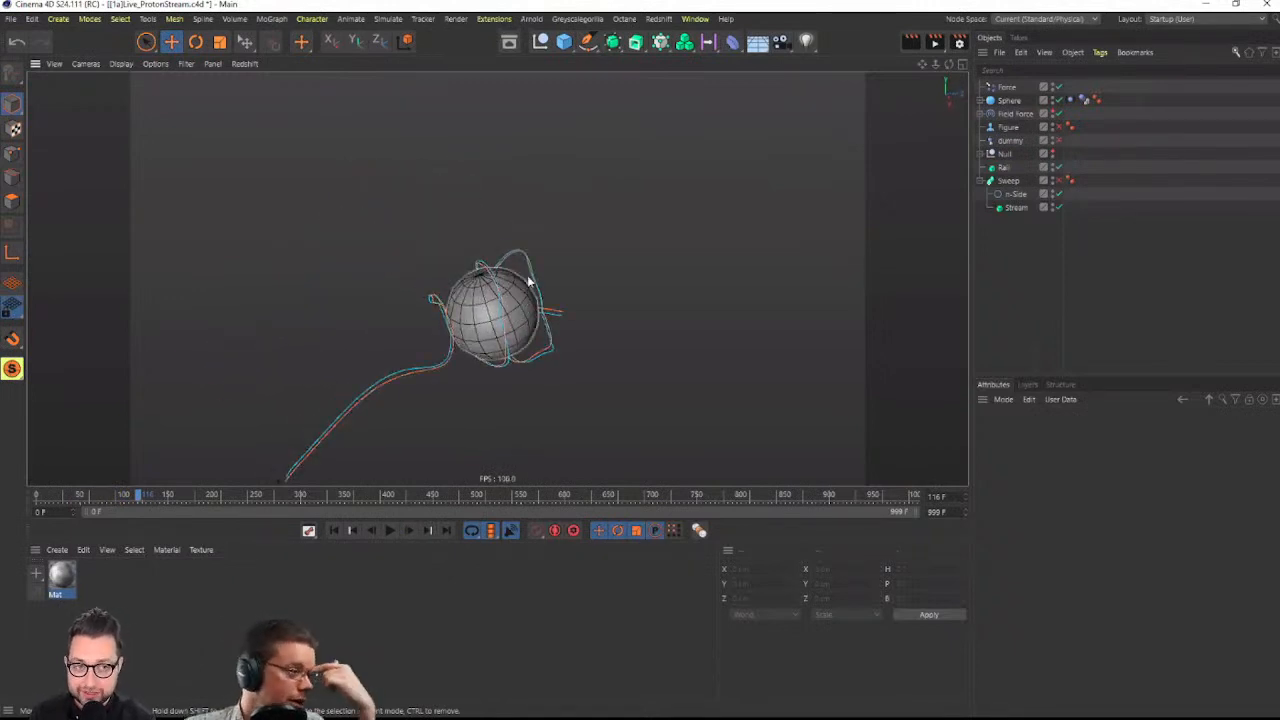
left_click_drag(546, 277, 562, 226, "alt")
Search the asset library for "goat" and close the library again
left_click(509, 42)
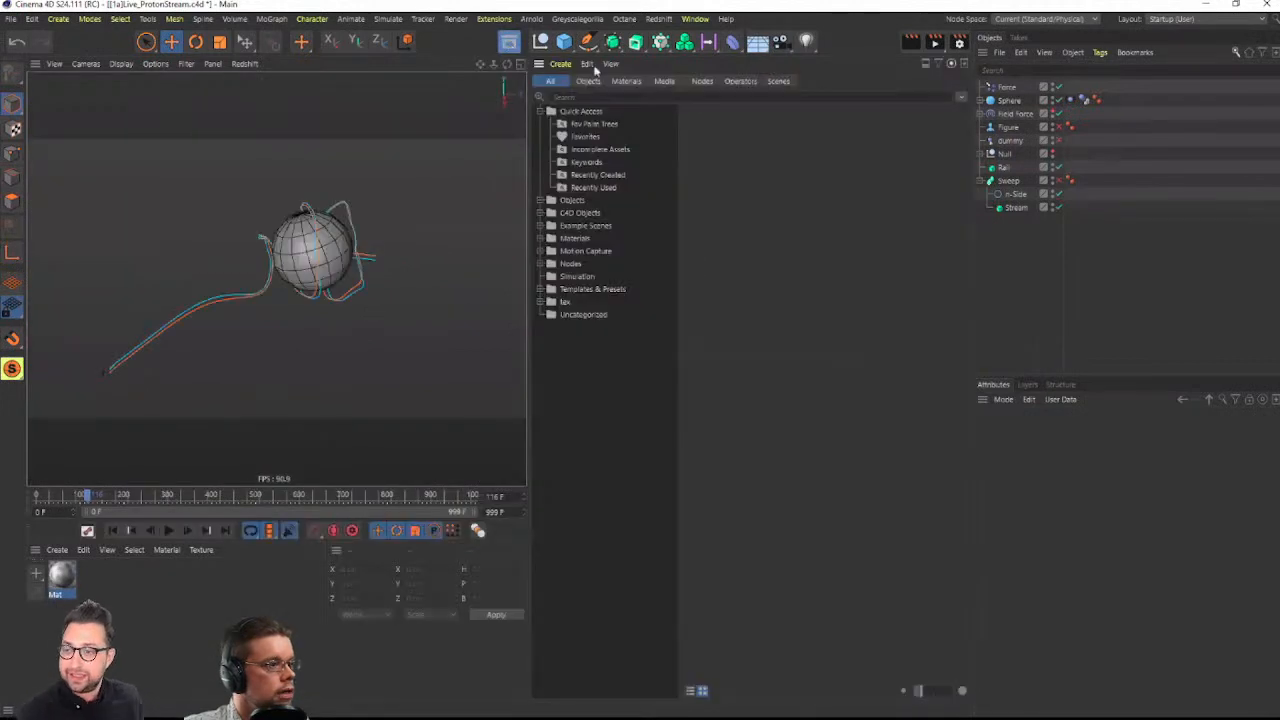
type("goat")
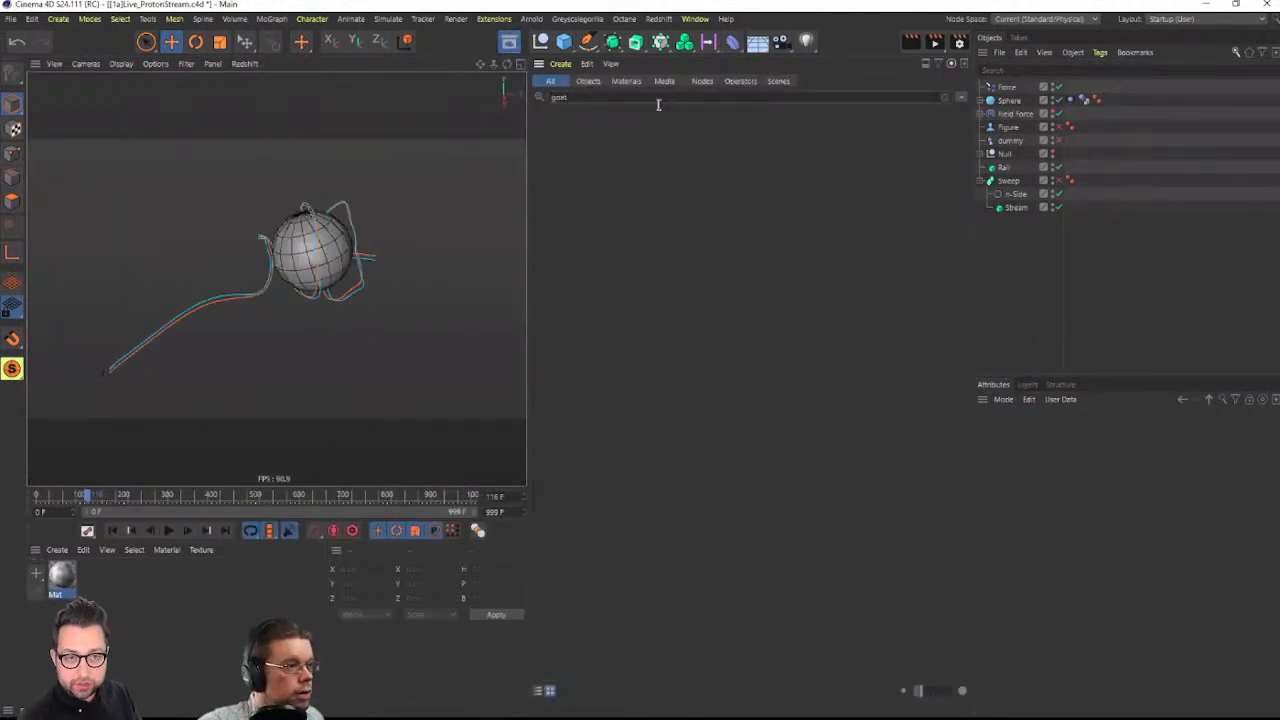
left_click(513, 42)
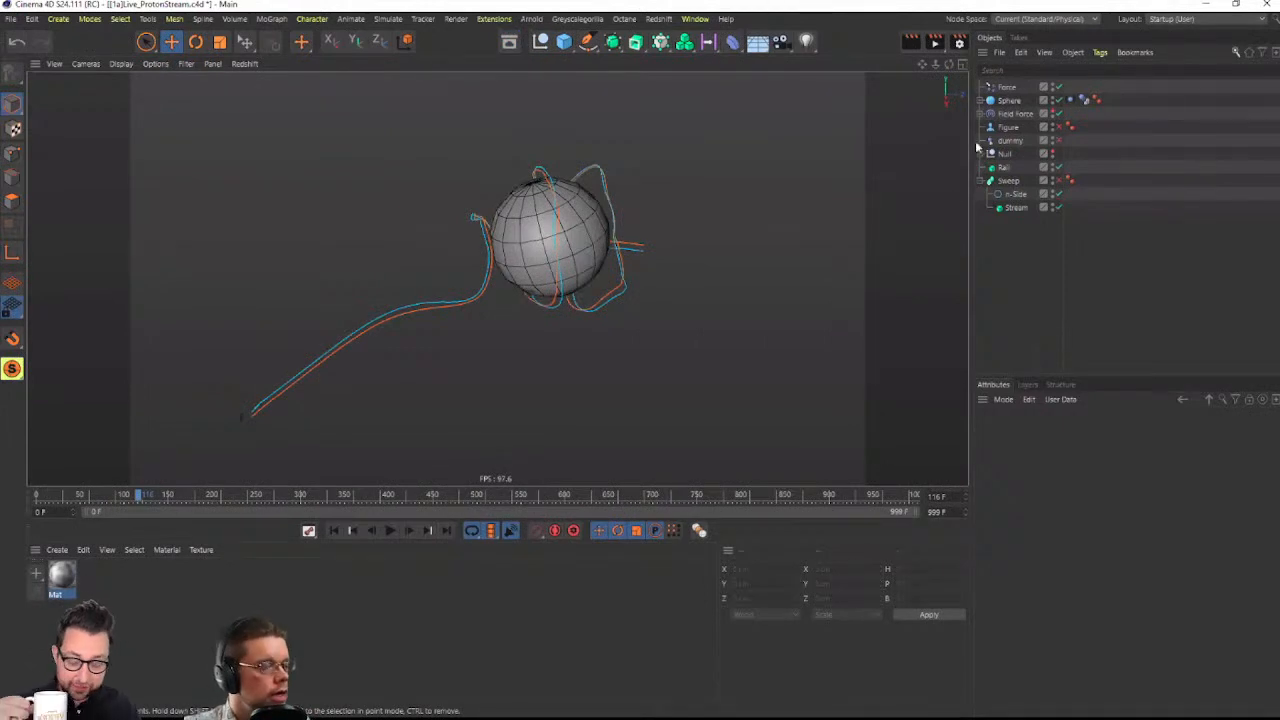
Create a Helix spline with a start radius and end radius of 15 cm
left_click(599, 50)
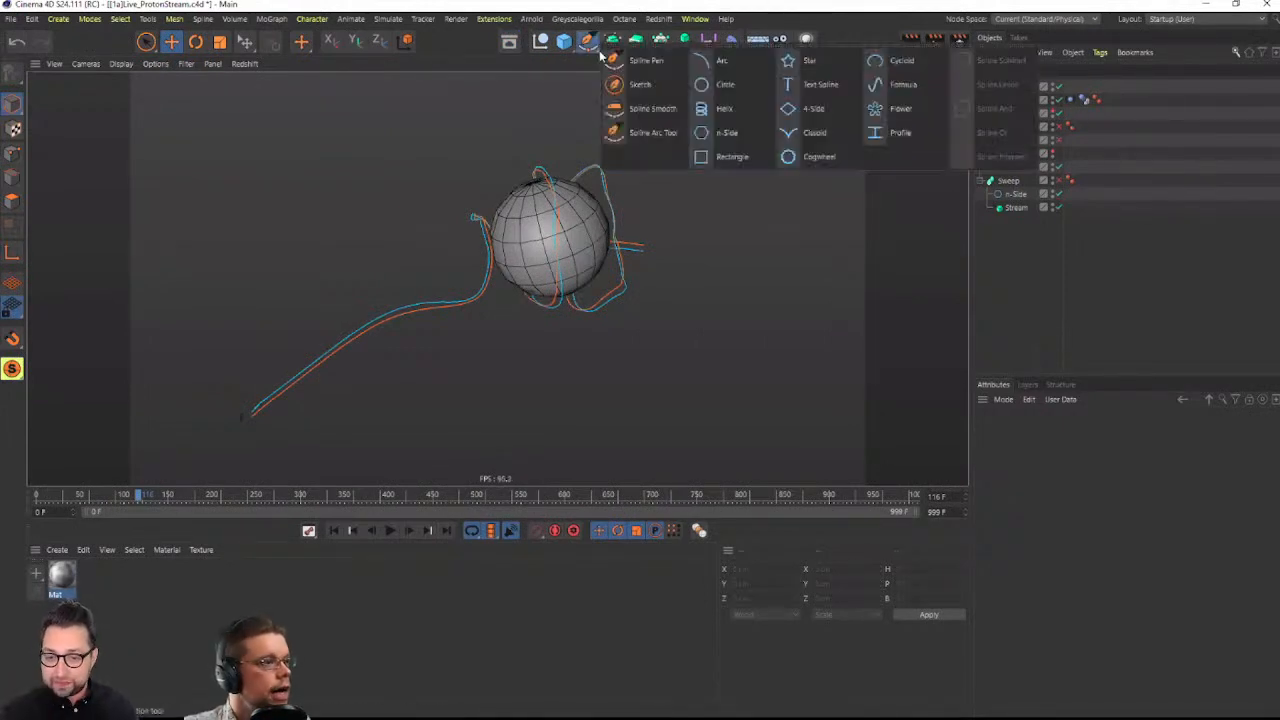
left_click(724, 110)
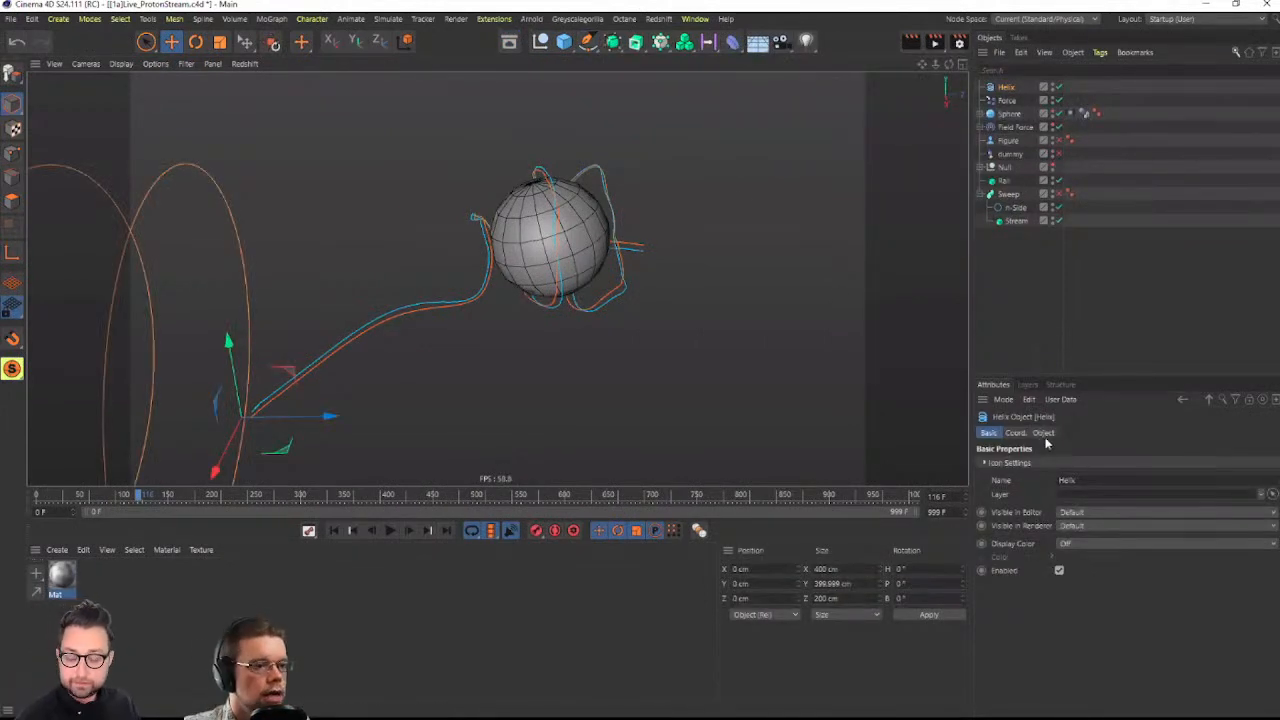
left_click(1044, 433)
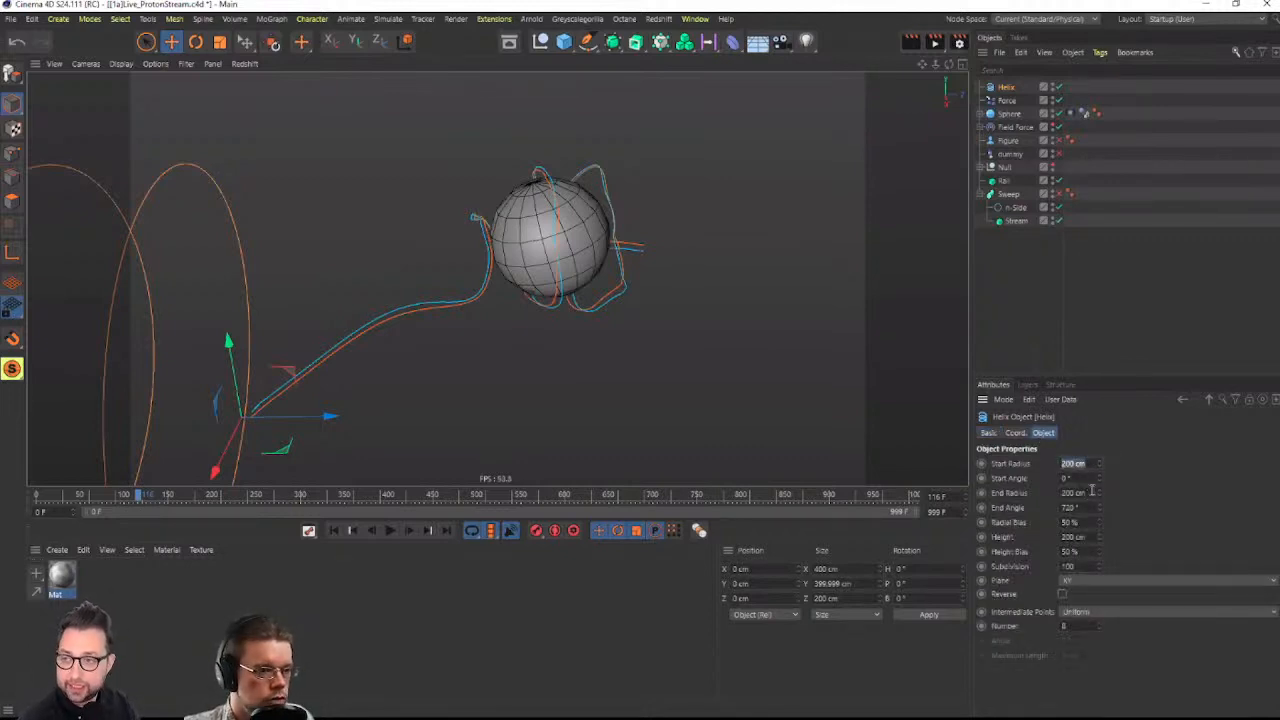
type("15")
key("Return")
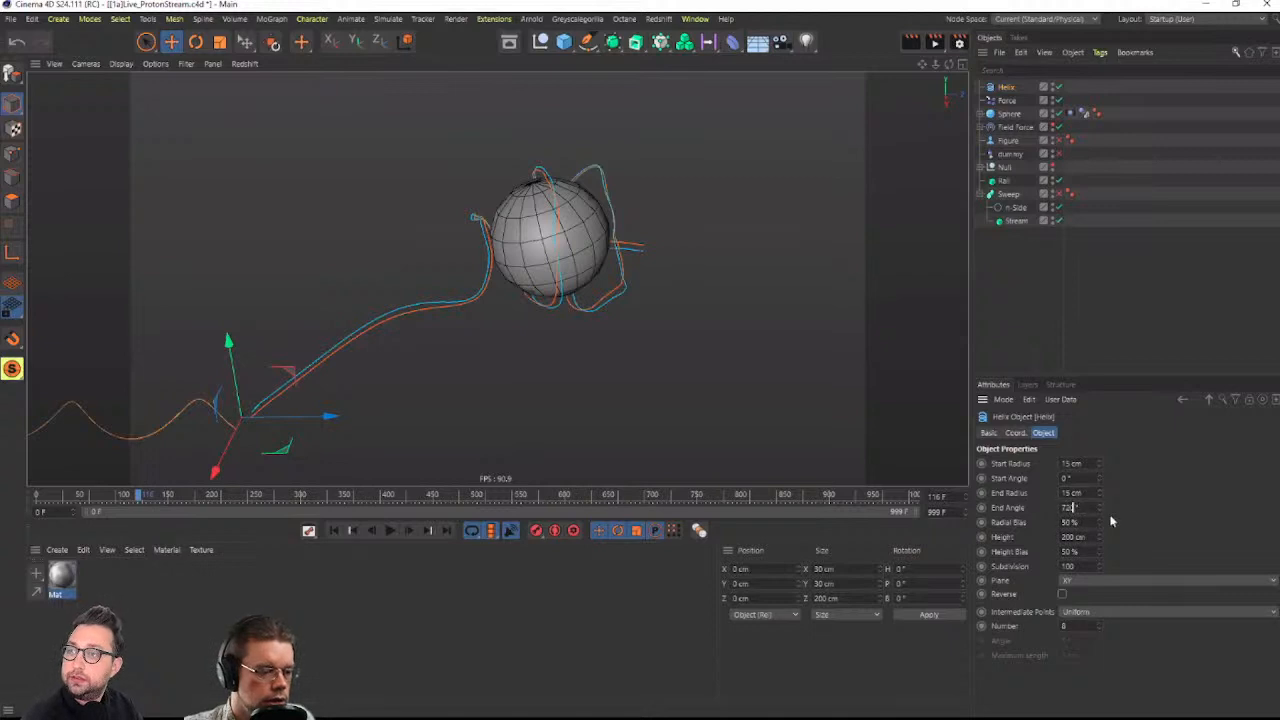
Extend the Helix with an end angle of 7200° and a height of 2000 cm
type("0")
key("Return")
type("0")
key("Return")
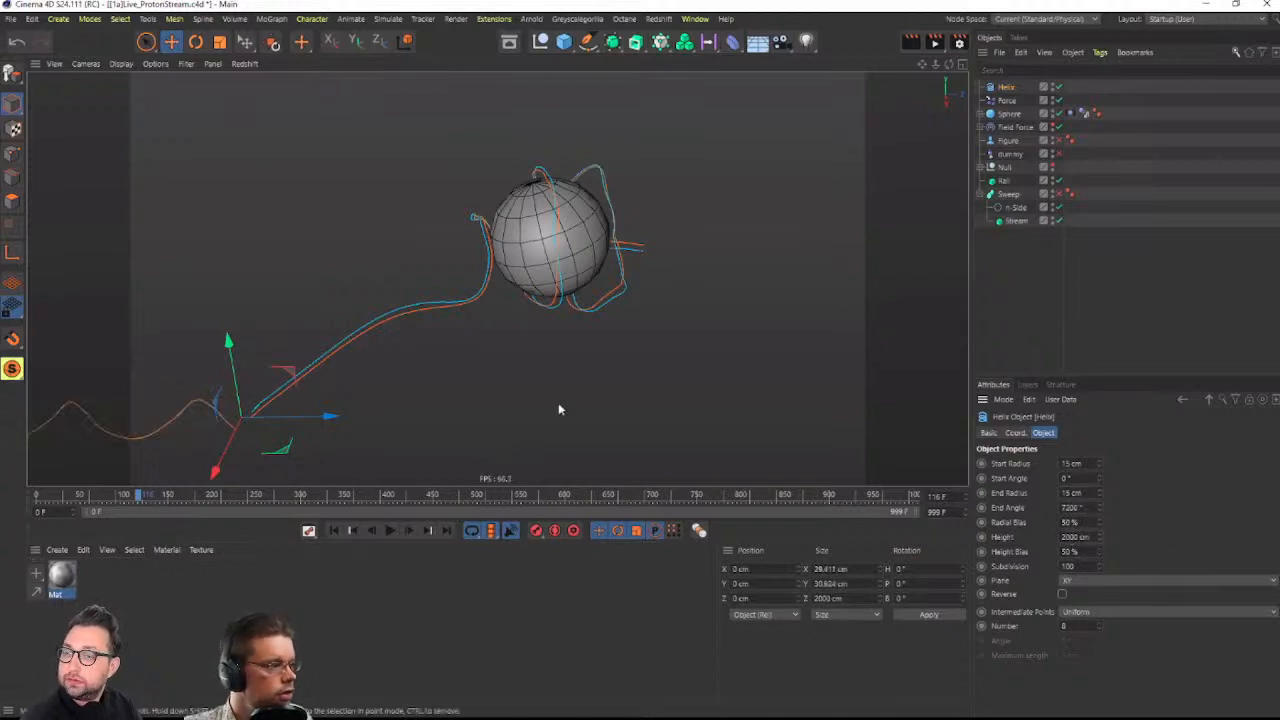
middle_click_drag(376, 365, 415, 336, "alt")
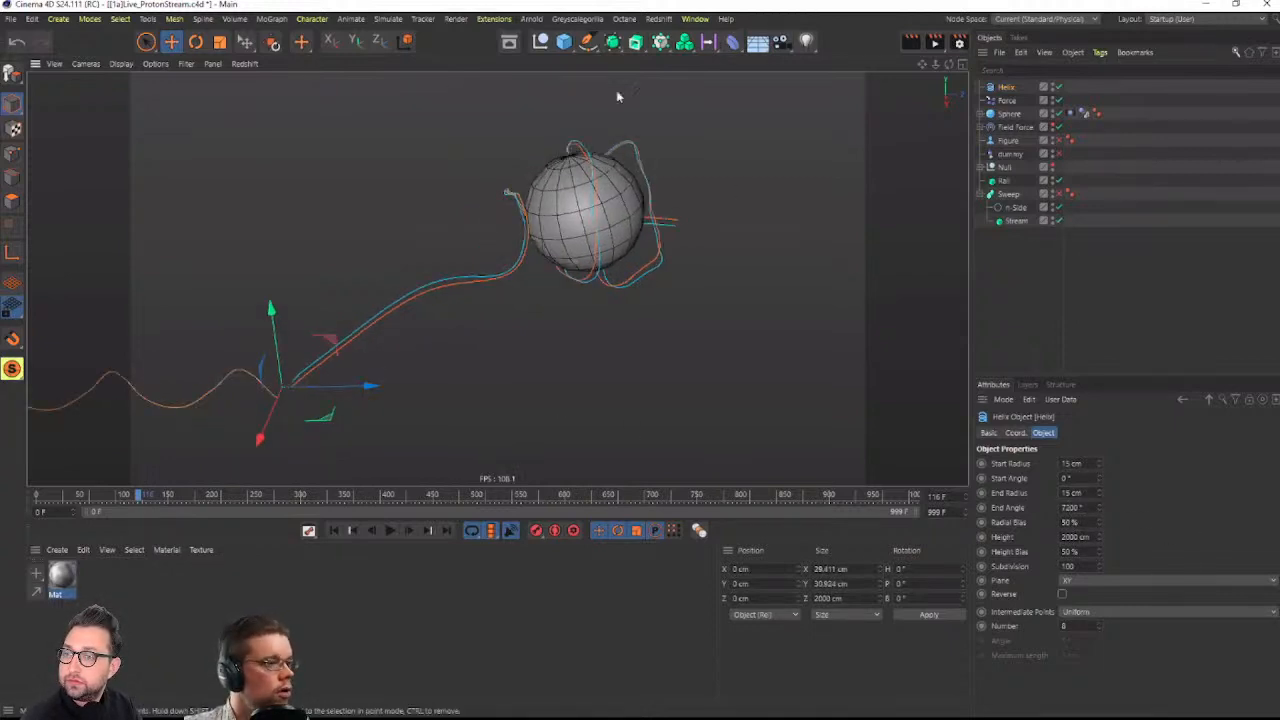
Add a Spline Wrap deformer under the Helix, with axis +Z, Stream as its spline and Rail as its rail
left_click(731, 42)
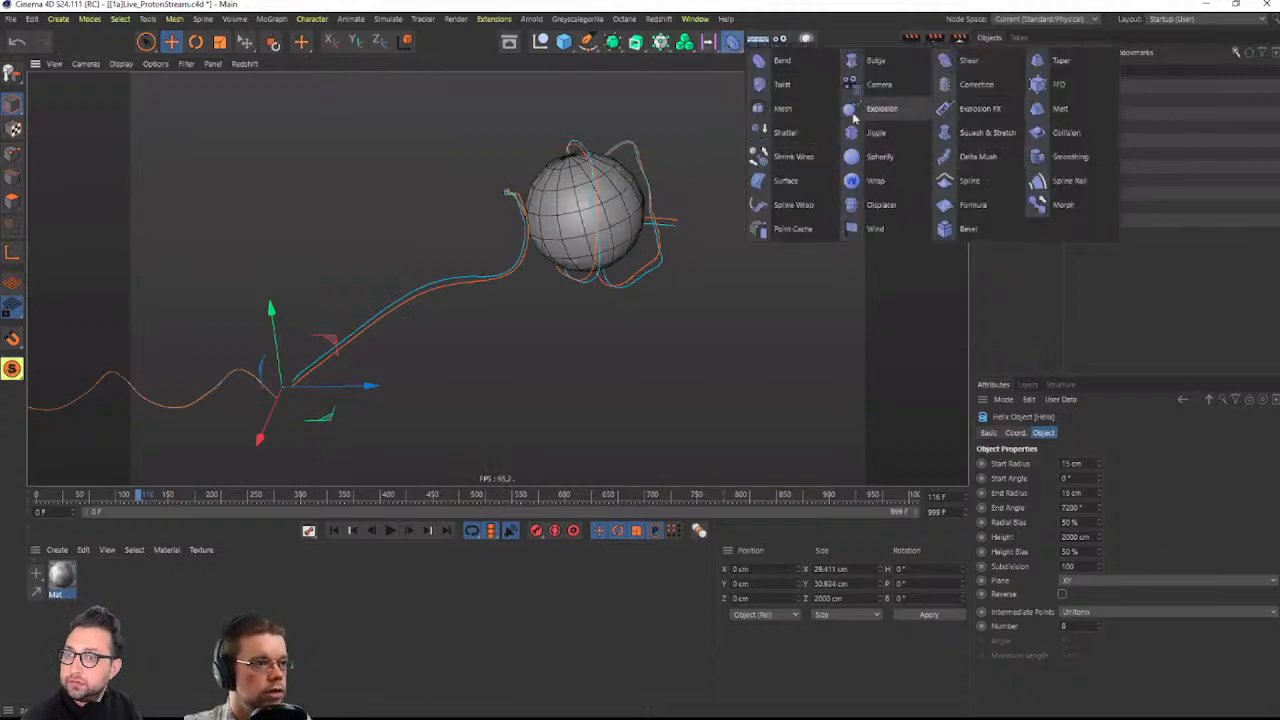
left_click(790, 204)
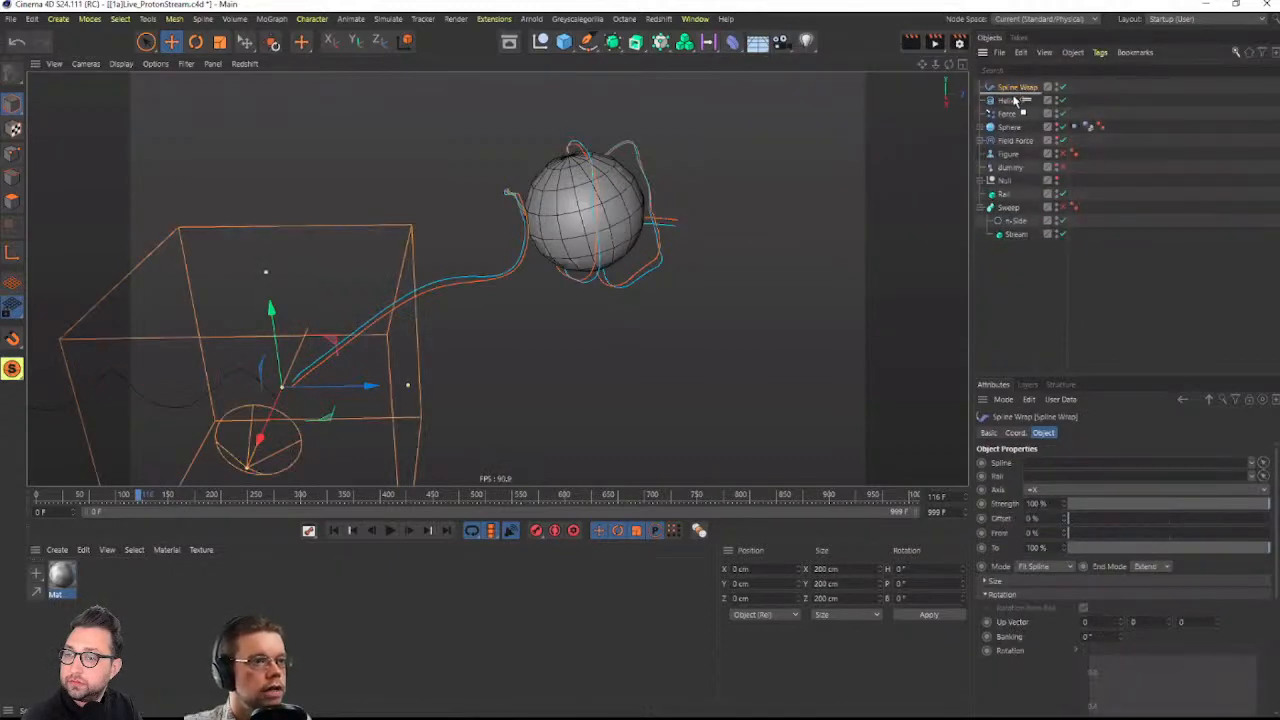
left_click_drag(1015, 100, 1005, 97)
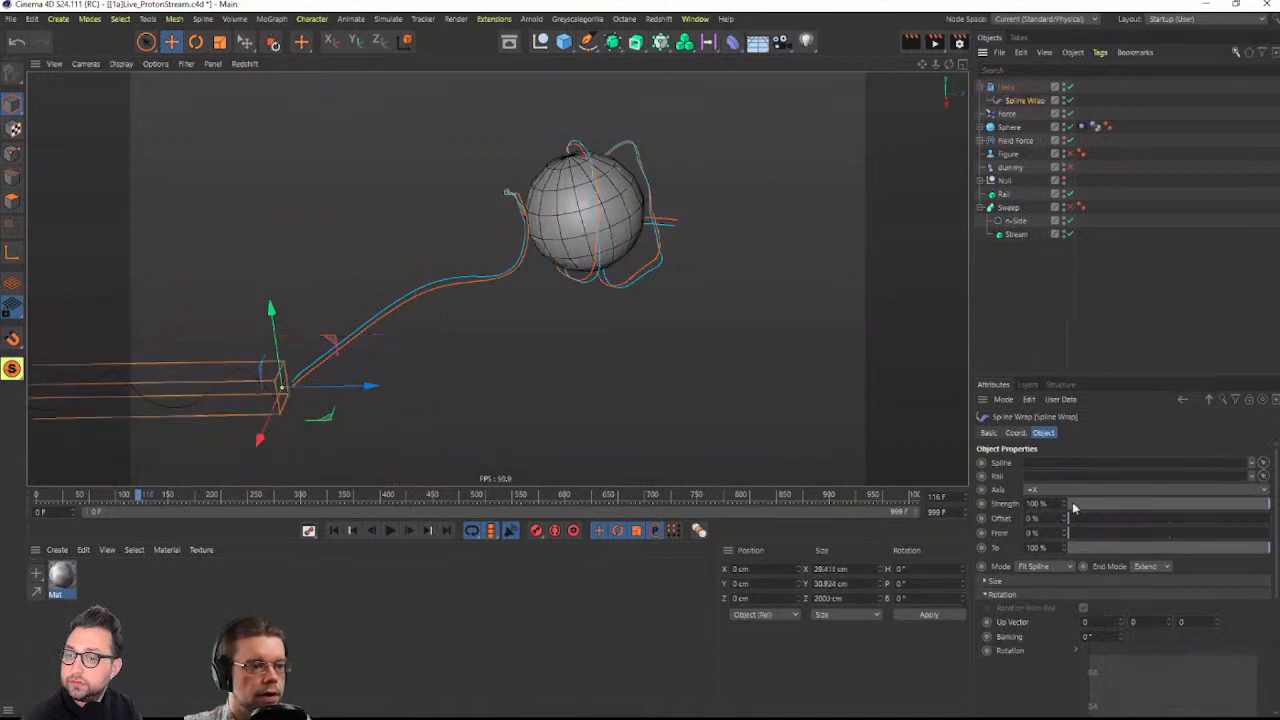
left_click(1045, 488)
left_click(1054, 556)
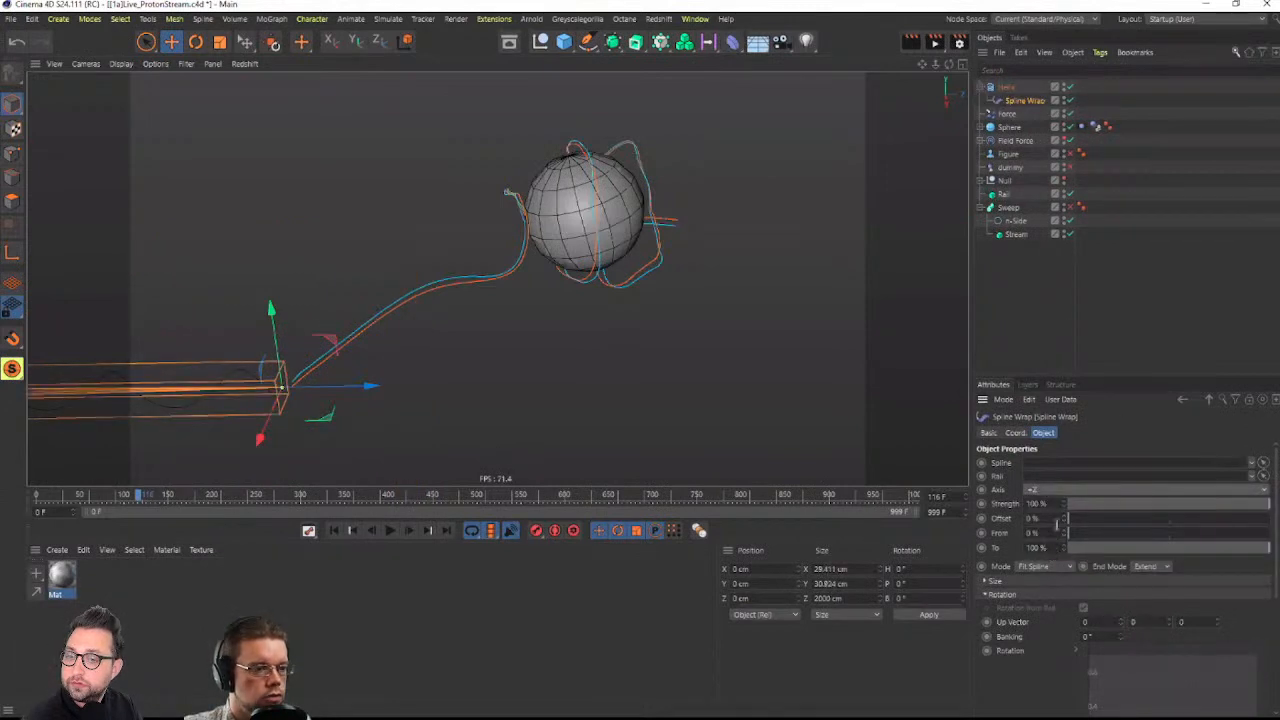
left_click_drag(1013, 237, 1038, 450)
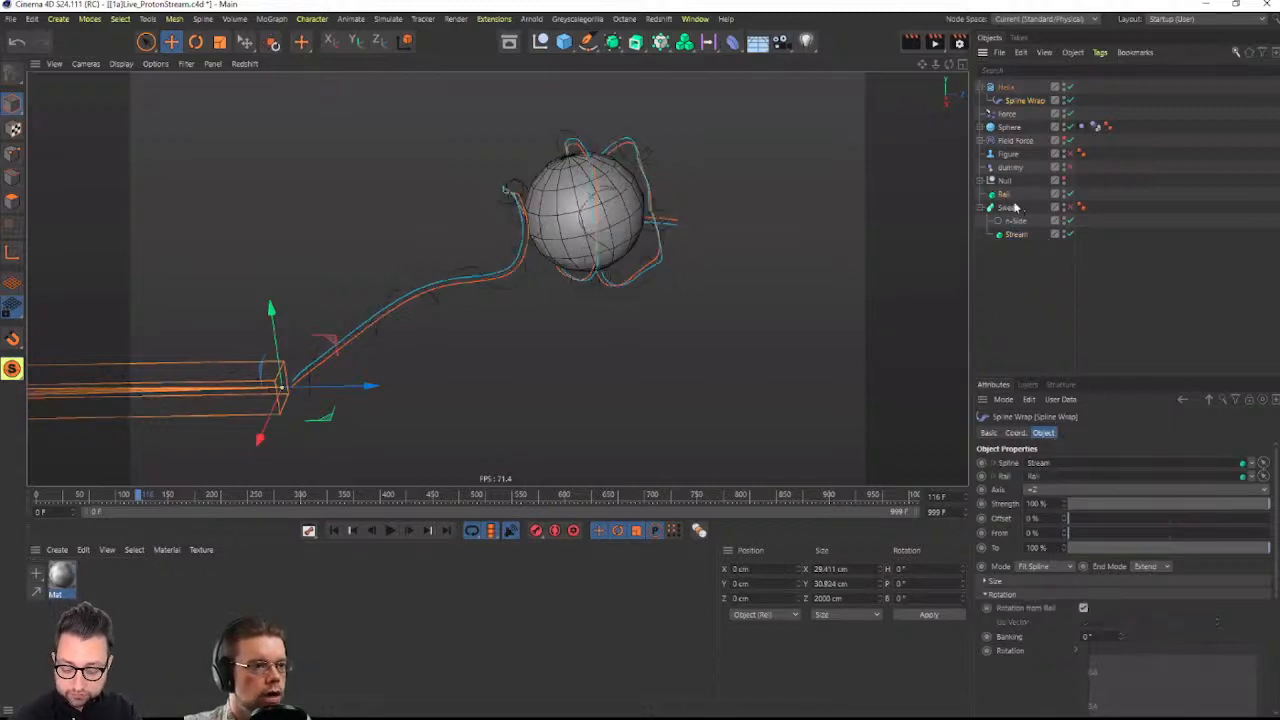
Reorder the object list so Rail sits below the Sweep group and the Helix comes after Rail
left_click_drag(1027, 280, 1012, 284)
left_click(1028, 256)
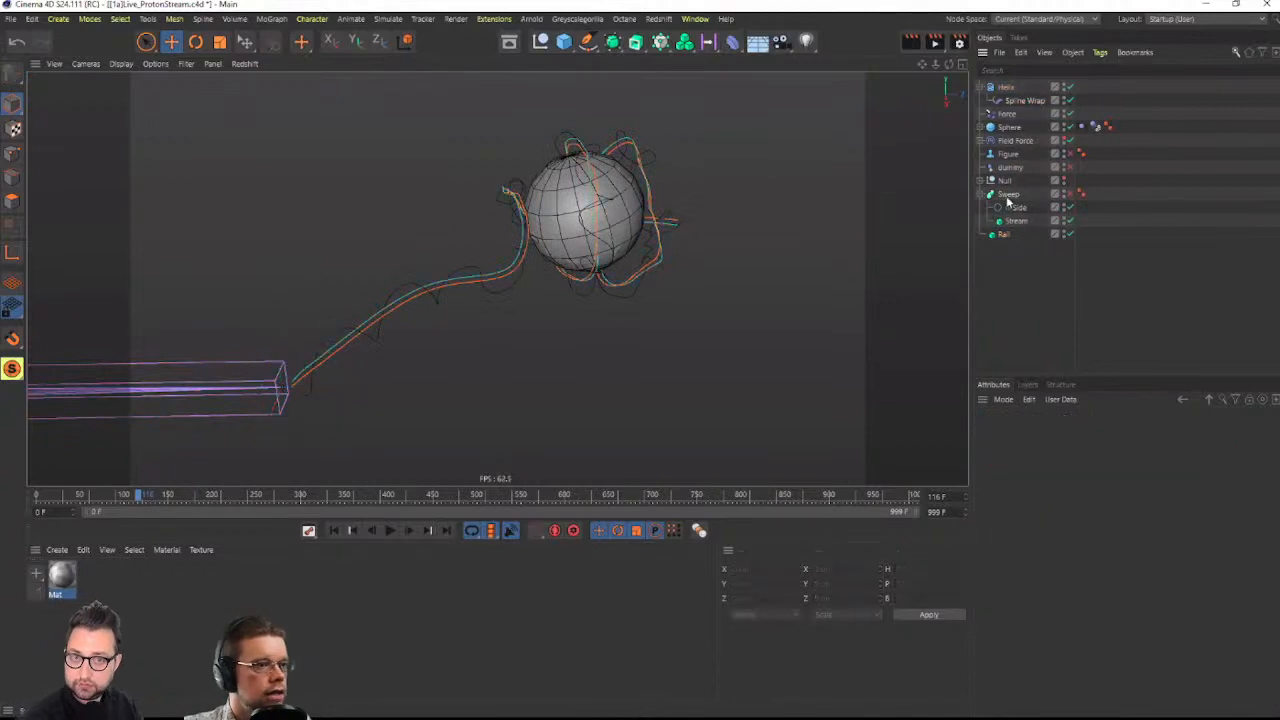
left_click(1001, 180)
left_click(1006, 234)
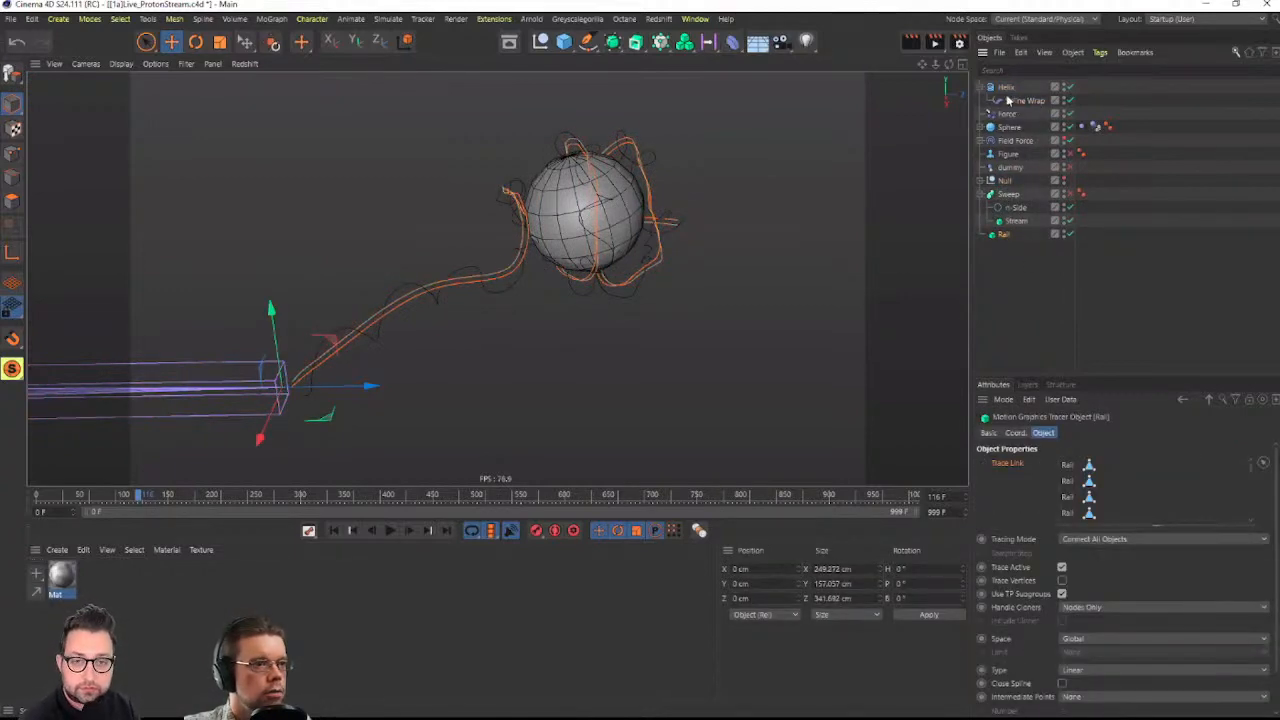
left_click_drag(1033, 278, 1010, 243)
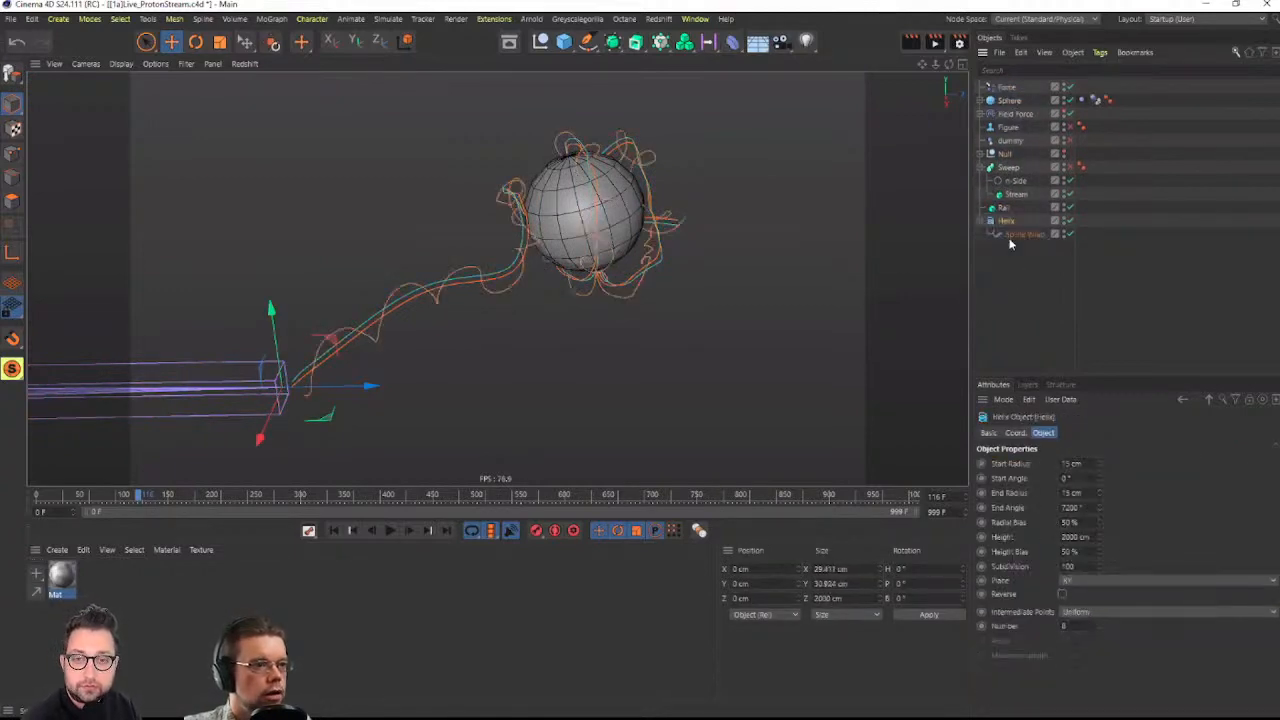
Turn on the Helix's display color, set it to cyan, and deselect the Helix to check the color
left_click(988, 432)
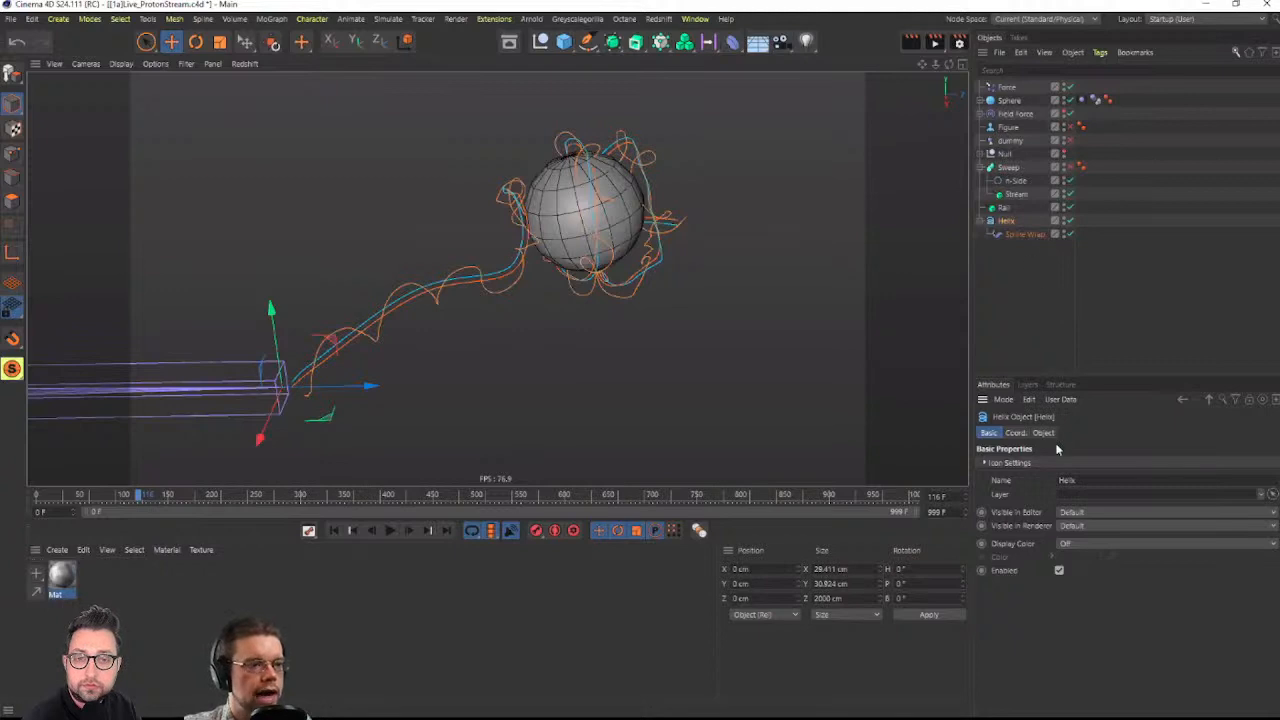
left_click(1072, 544)
left_click(1080, 580)
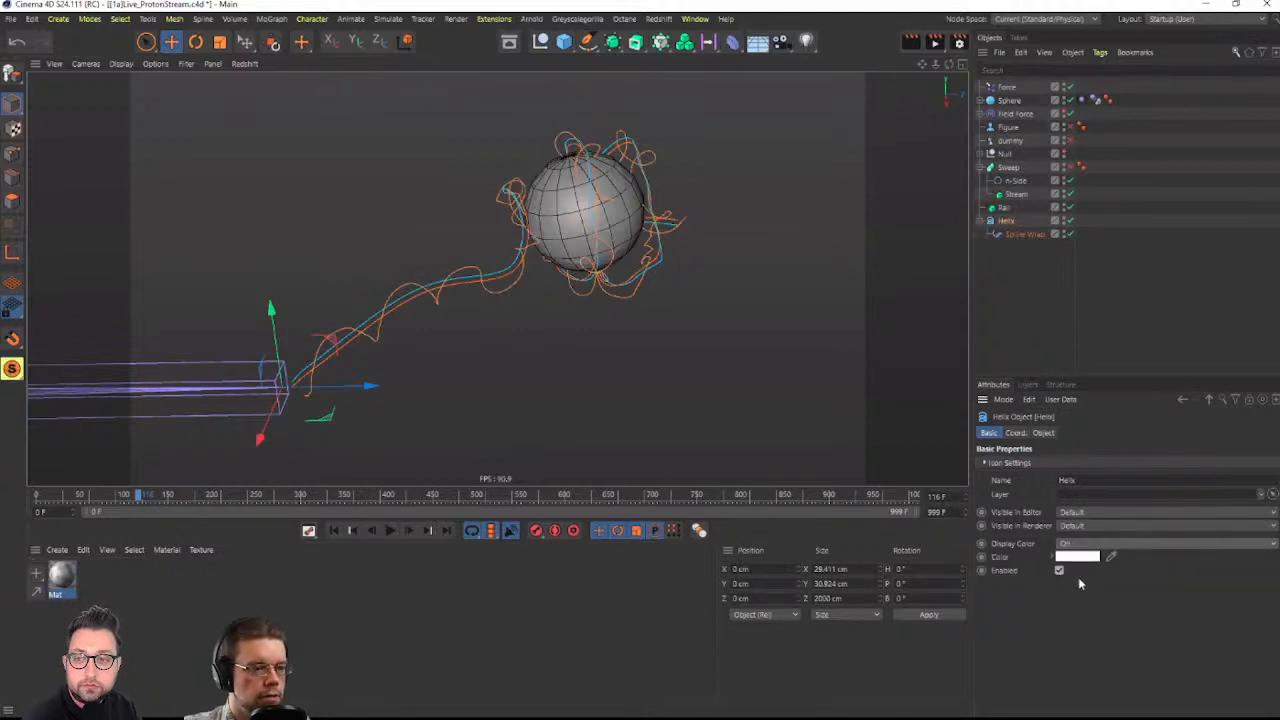
left_click(1072, 556)
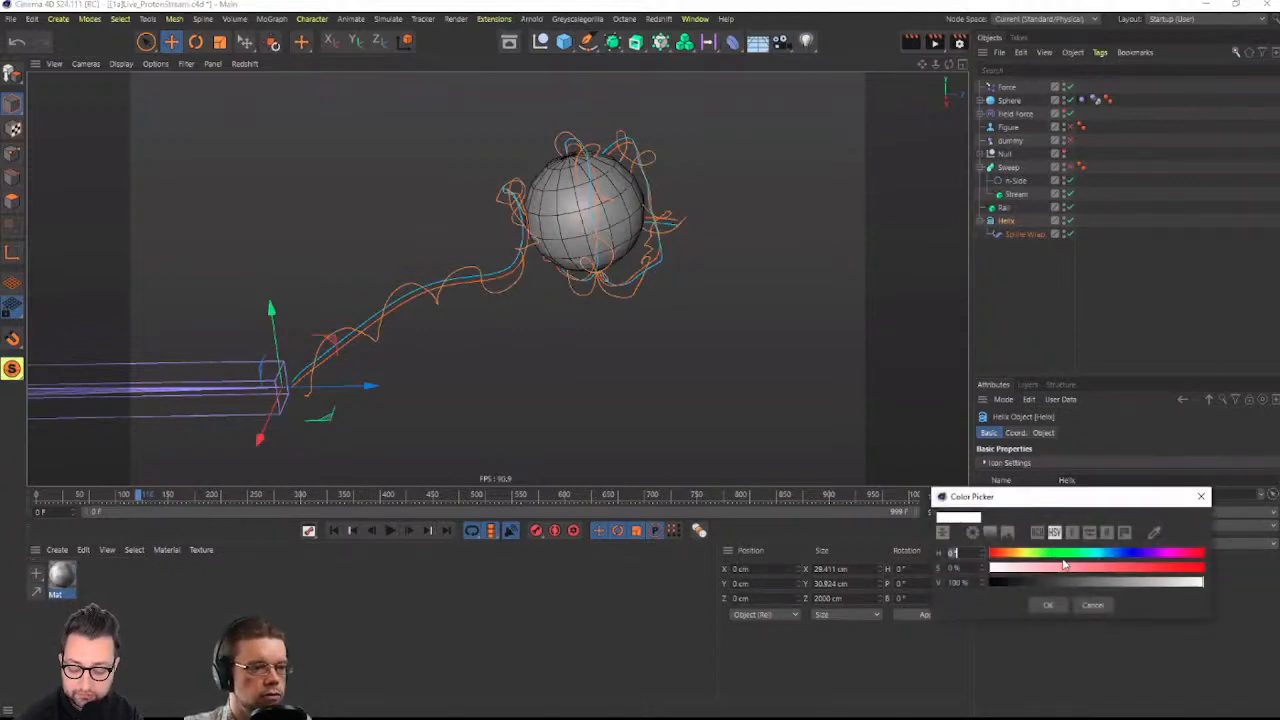
left_click(1097, 553)
left_click(1142, 567)
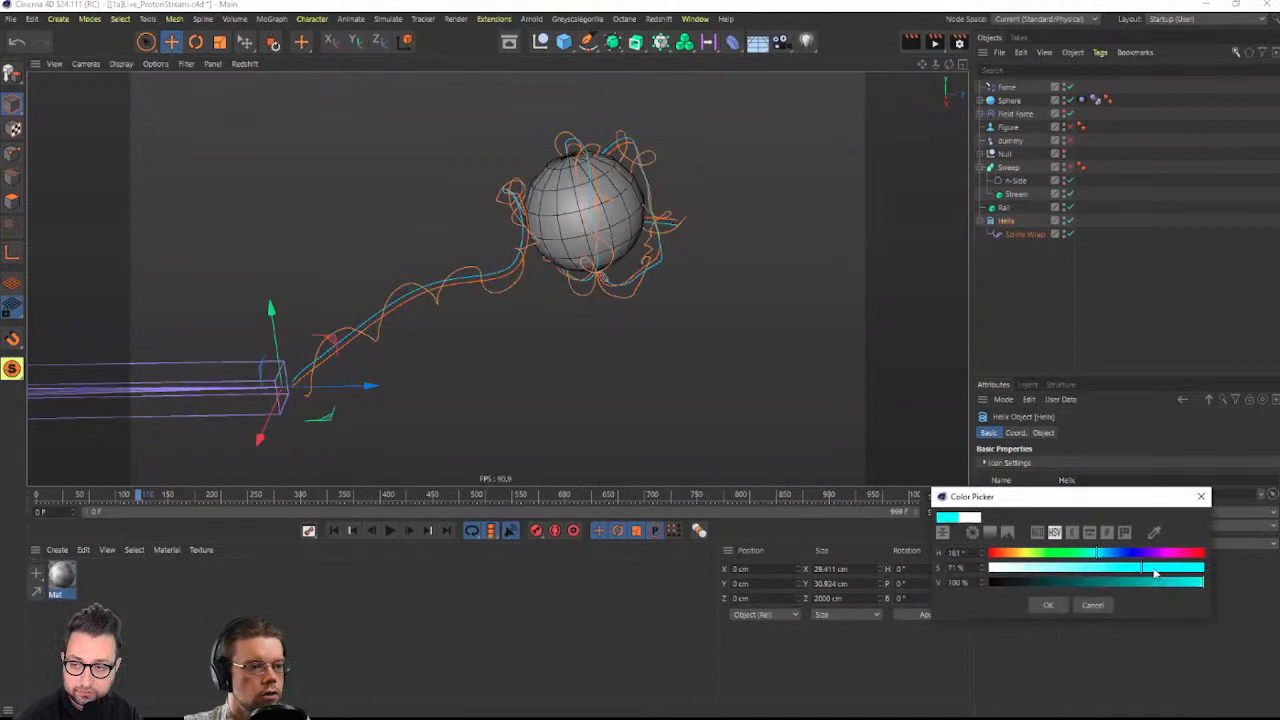
left_click(1050, 605)
left_click(1100, 371)
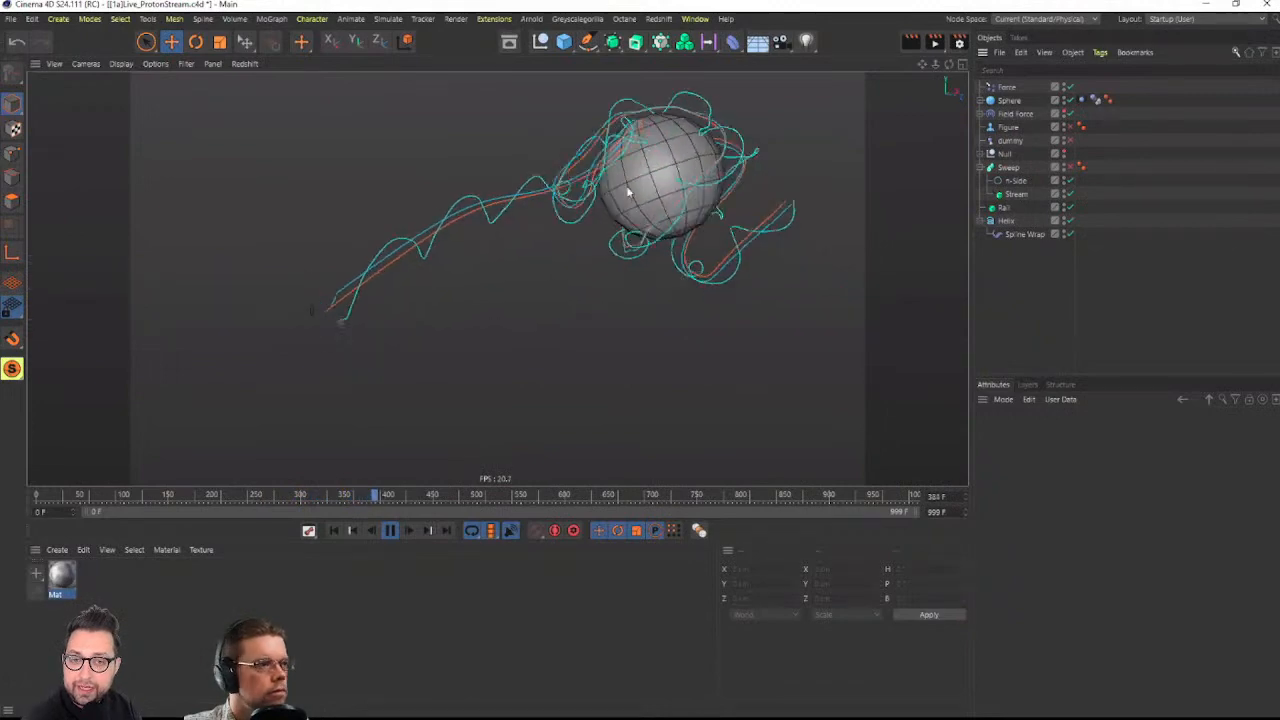
Reduce the Helix's start and end radius to 5 cm while the simulation plays
left_click(1006, 221)
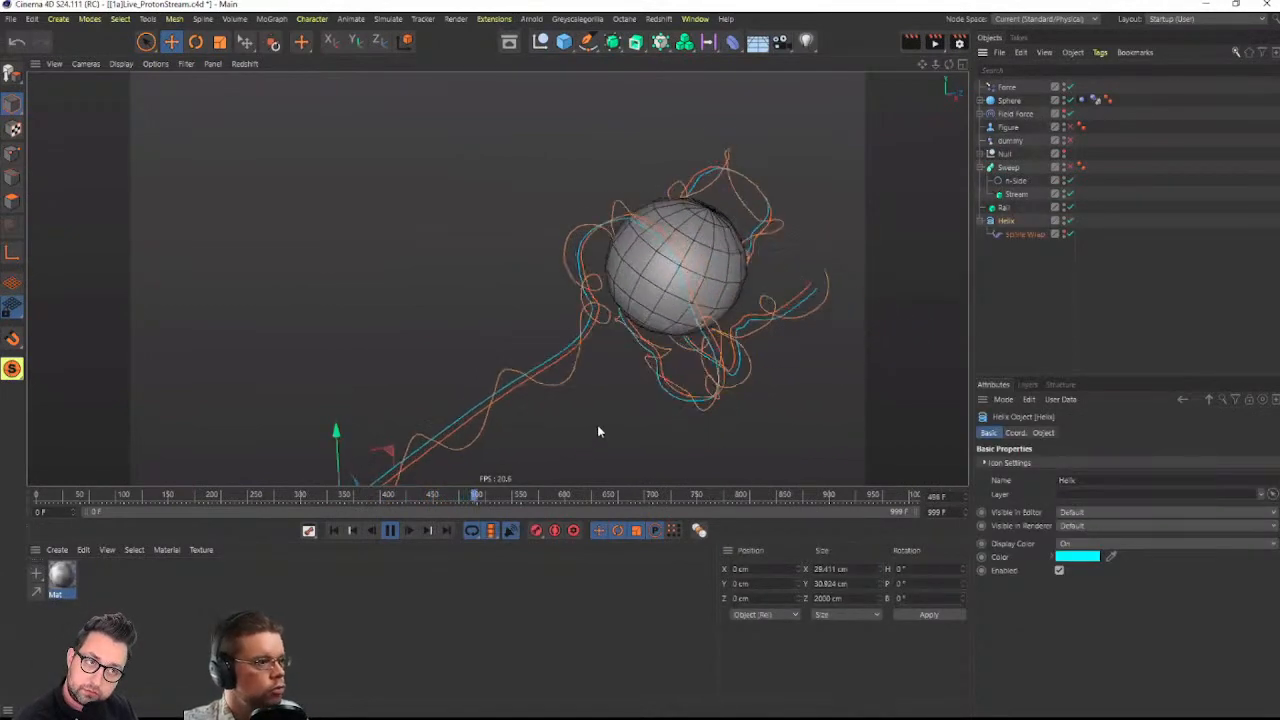
left_click(1042, 432)
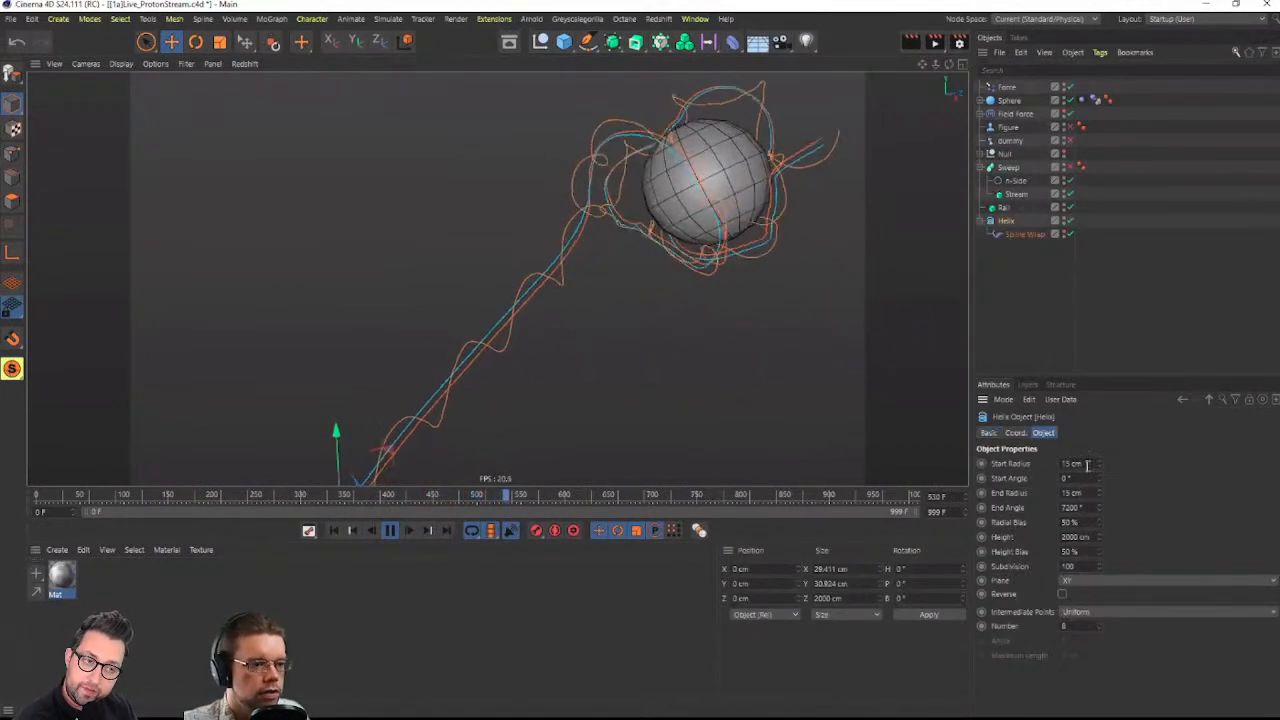
left_click_drag(1088, 465, 1057, 491)
type("5")
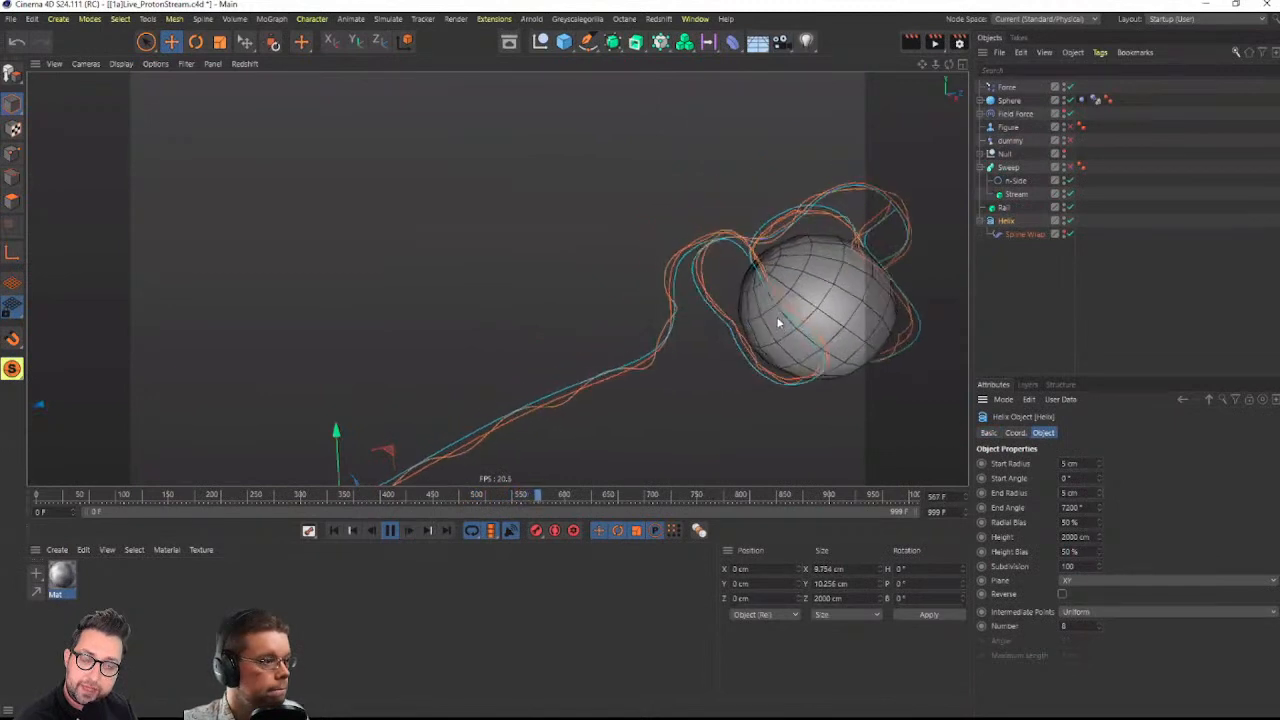
Stop the playback, rewind to frame 0 and inspect the helix wrapped along the straight stream
left_click(391, 531)
left_click(333, 531)
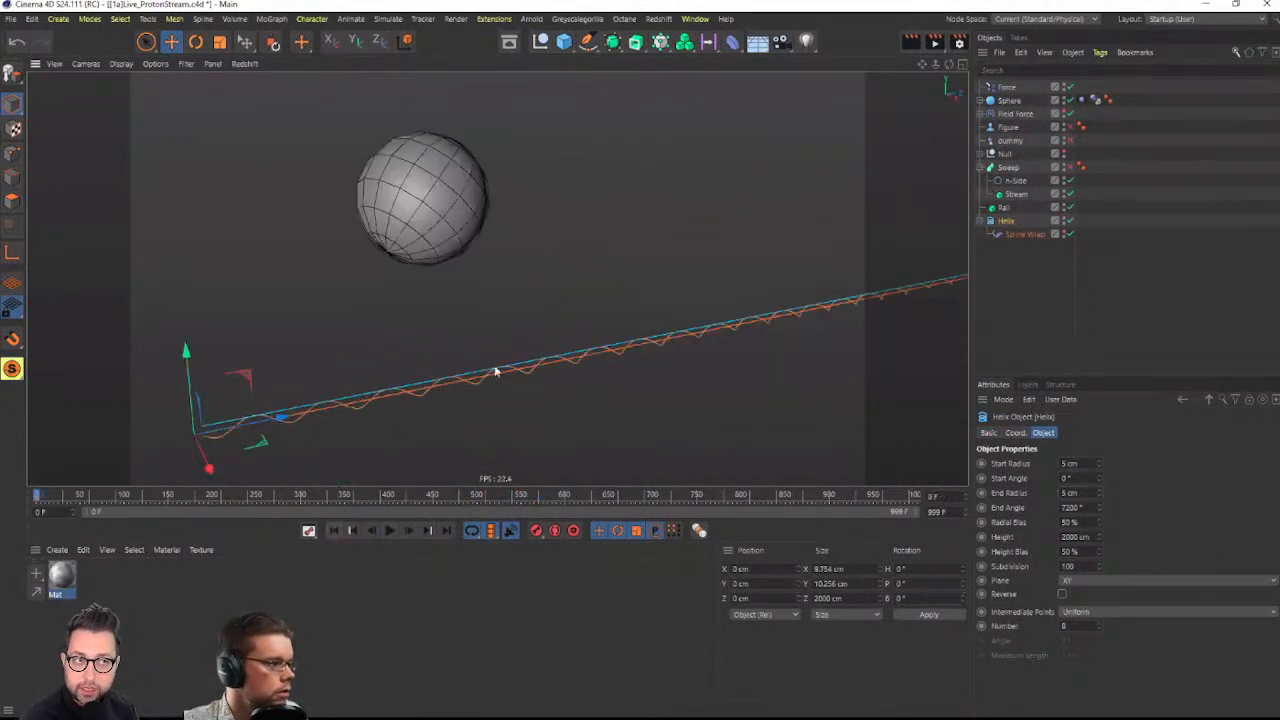
scroll(530, 315, "down", 5)
scroll(542, 320, "up", 1)
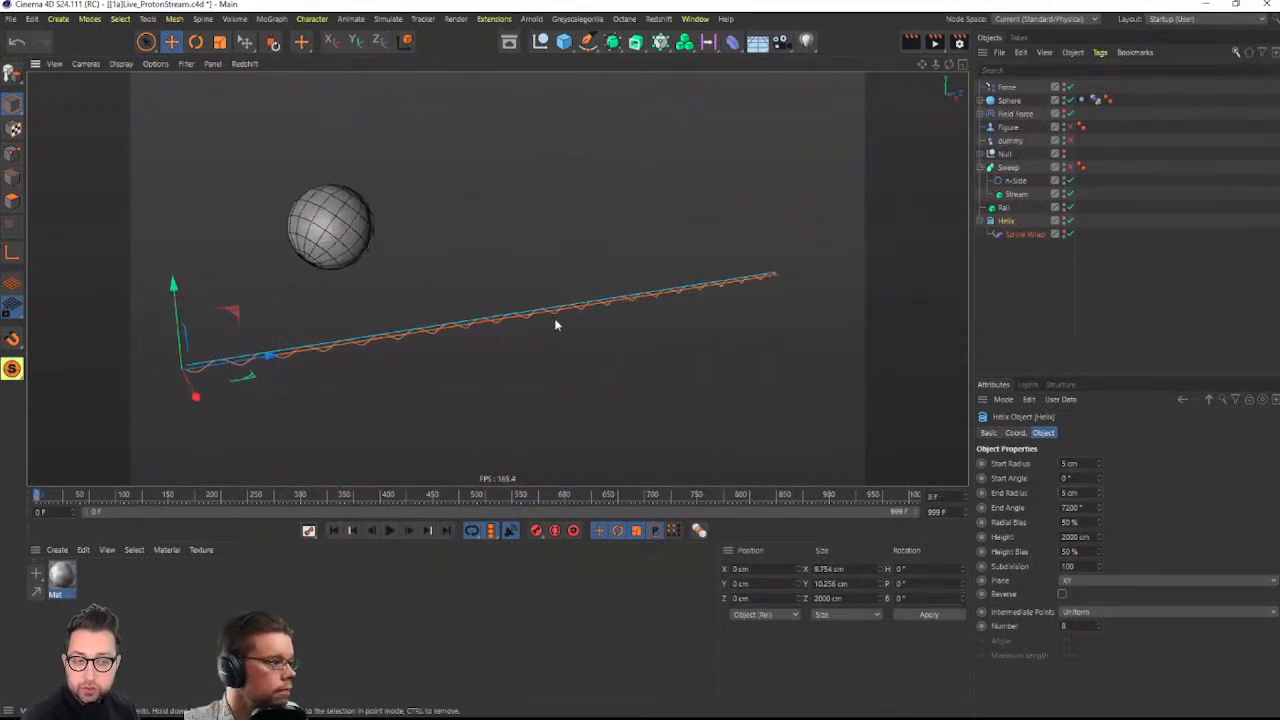
left_click_drag(523, 311, 550, 297, "alt")
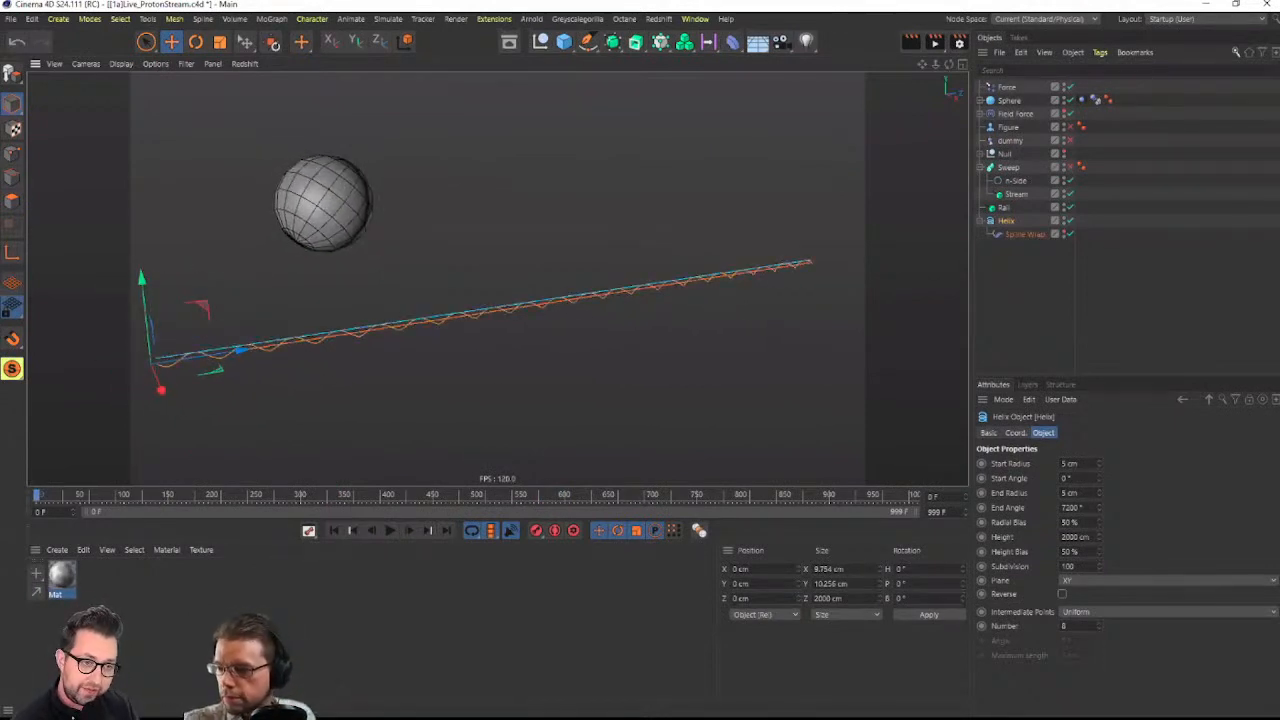
left_click_drag(555, 308, 607, 296, "alt")
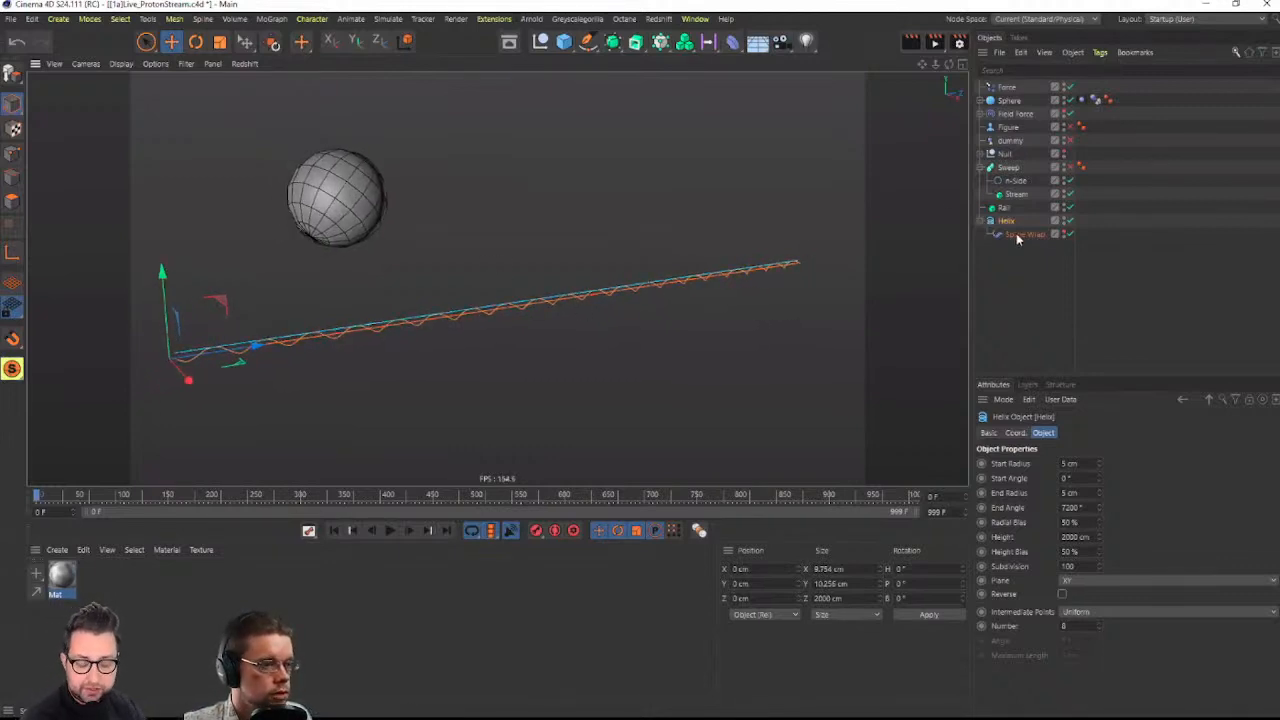
left_click(733, 42)
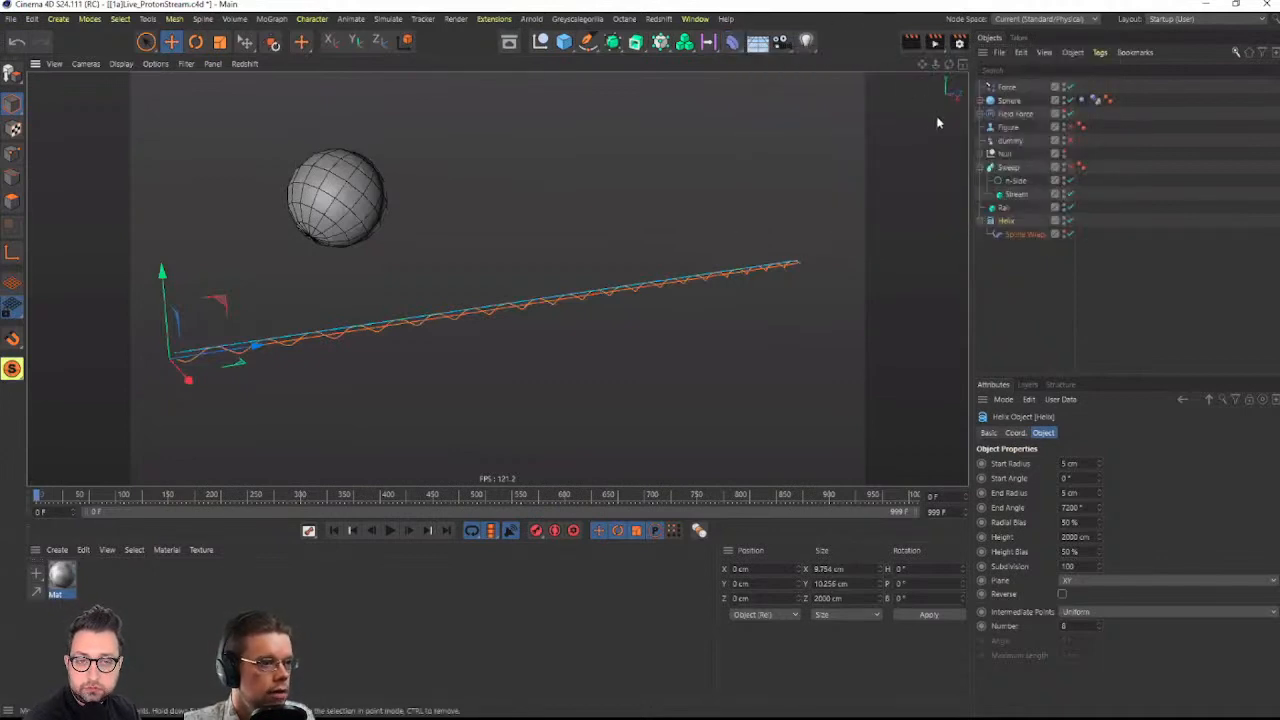
Set the Helix's start and end radius to 2 cm
double_click(1068, 463)
type("2")
key("Tab")
type("3")
key("Return")
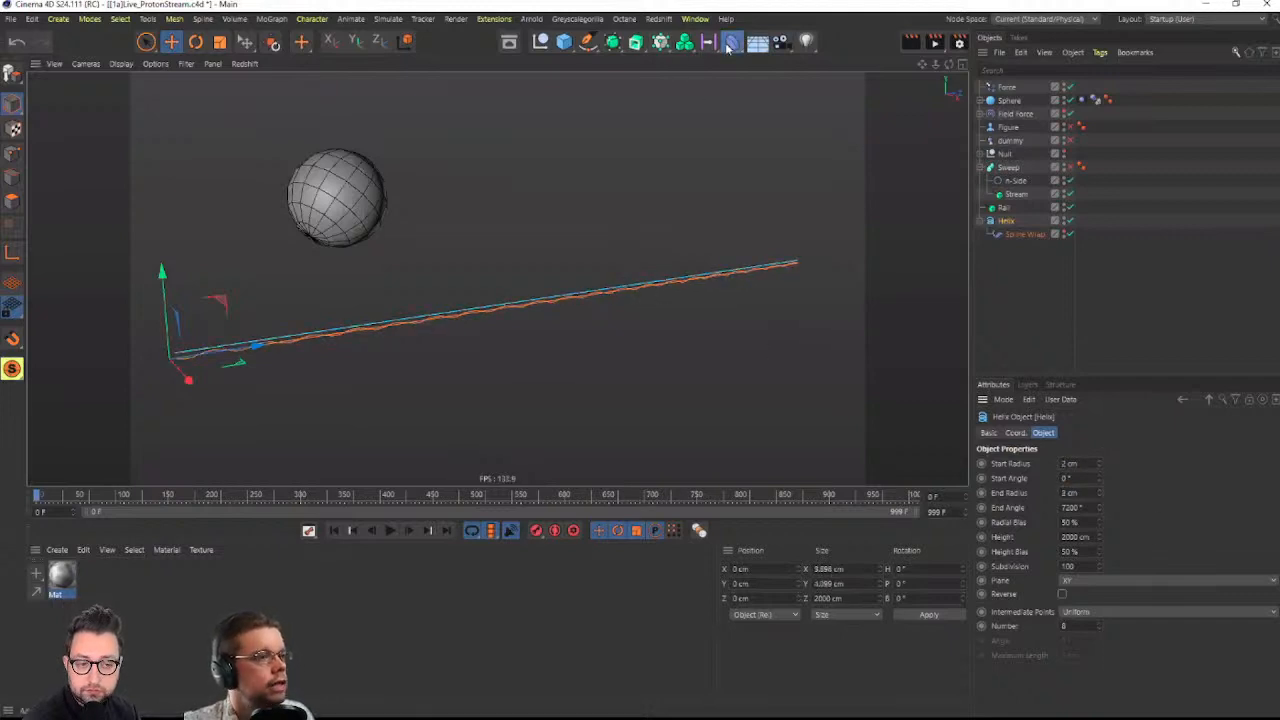
Add a Random effector under the Helix, above the Spline Wrap, and disable the Spline Wrap
left_click(662, 42)
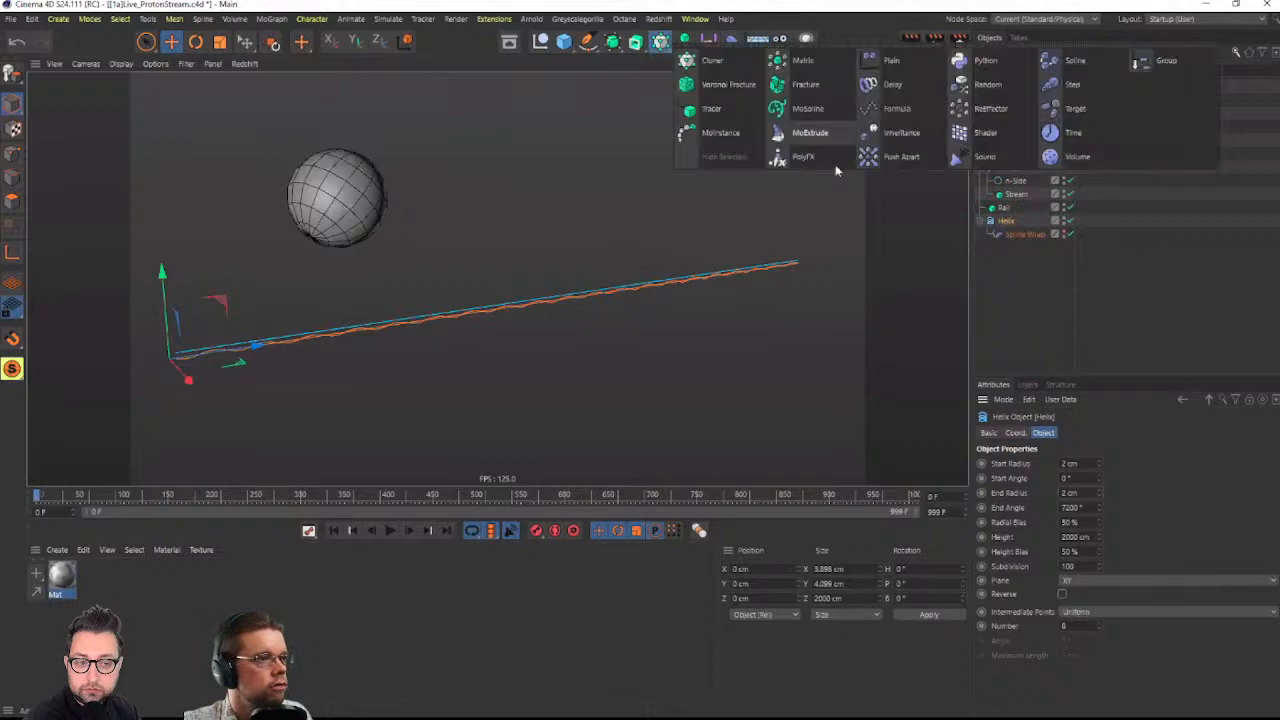
left_click(976, 88)
left_click_drag(1010, 88, 1007, 244)
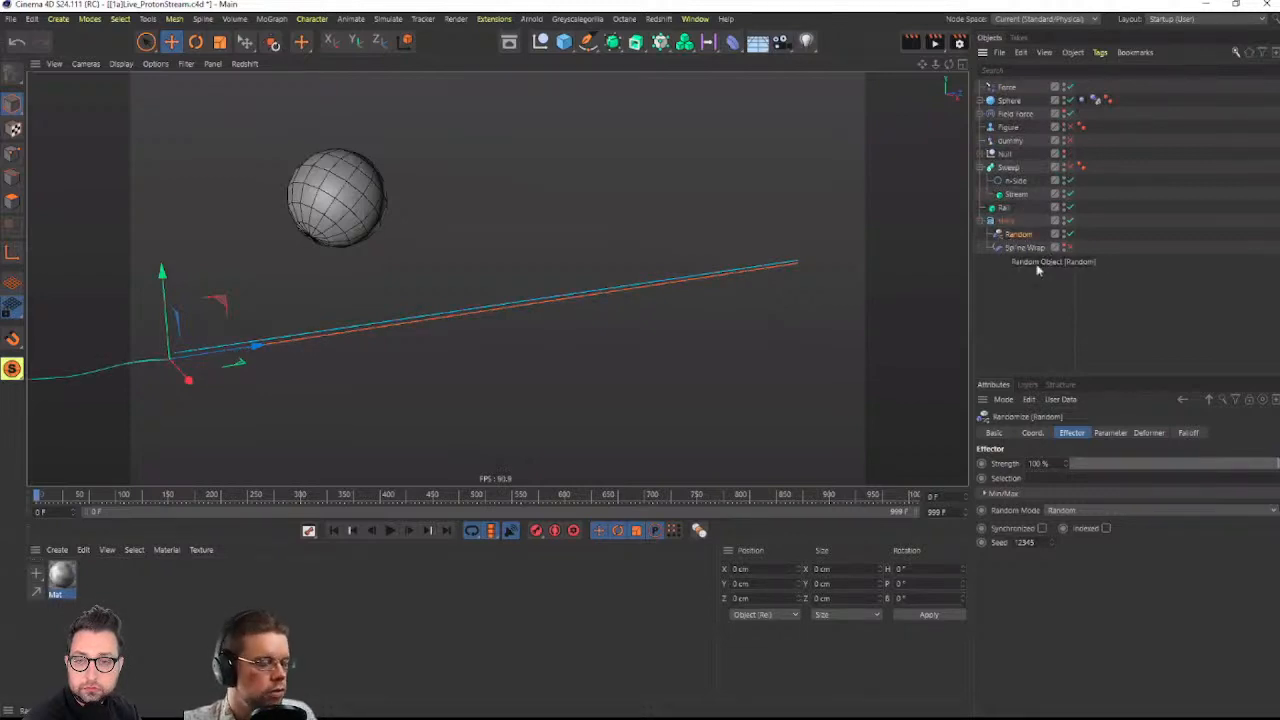
Set the Random effector's deformation so that it displaces the Helix's individual points
left_click(1150, 433)
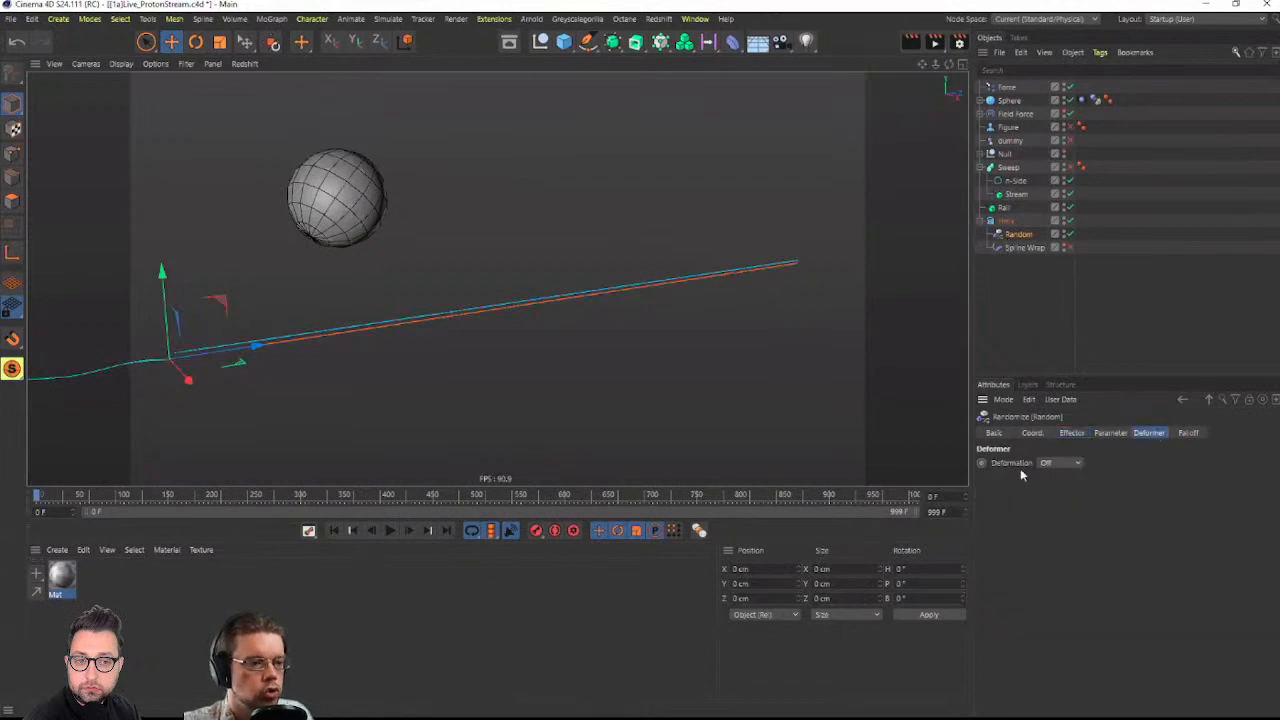
left_click(1058, 463)
left_click(1050, 507)
left_click_drag(477, 372, 600, 300, "alt")
Lower the Random effector's strength to 15 % and play the simulation briefly to check the jitter
left_click(1072, 433)
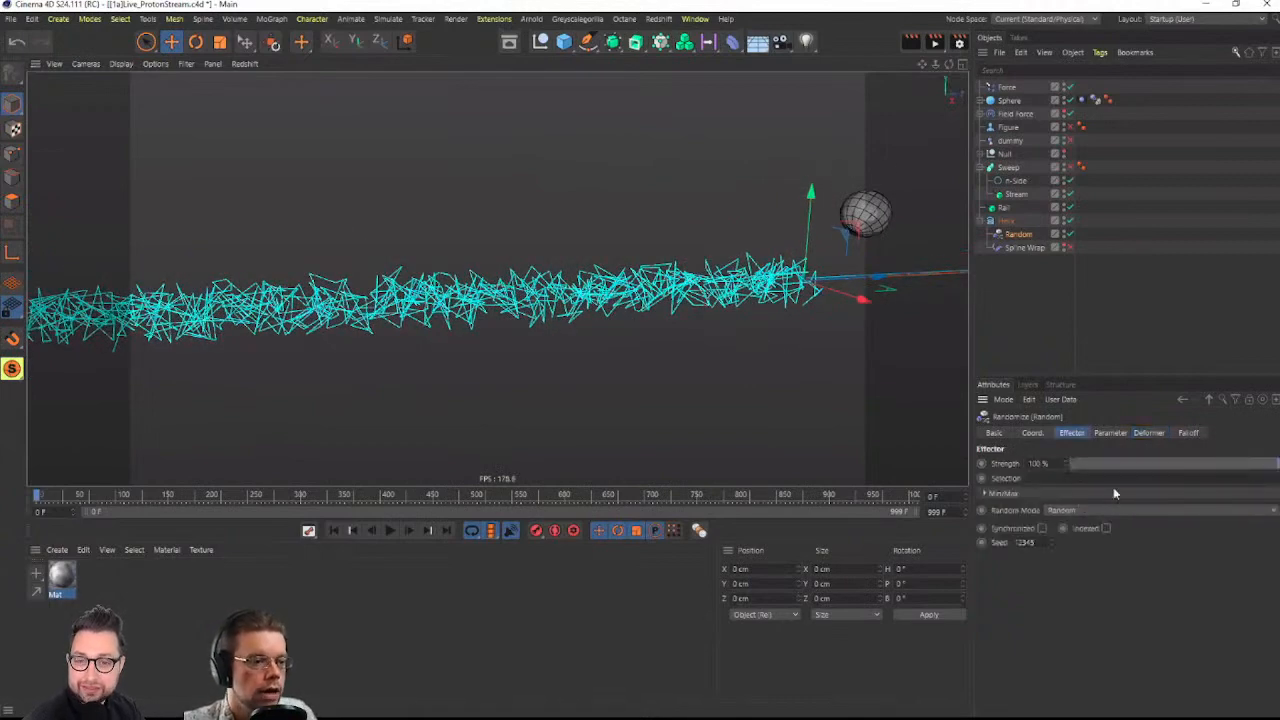
left_click_drag(1221, 471, 1101, 470)
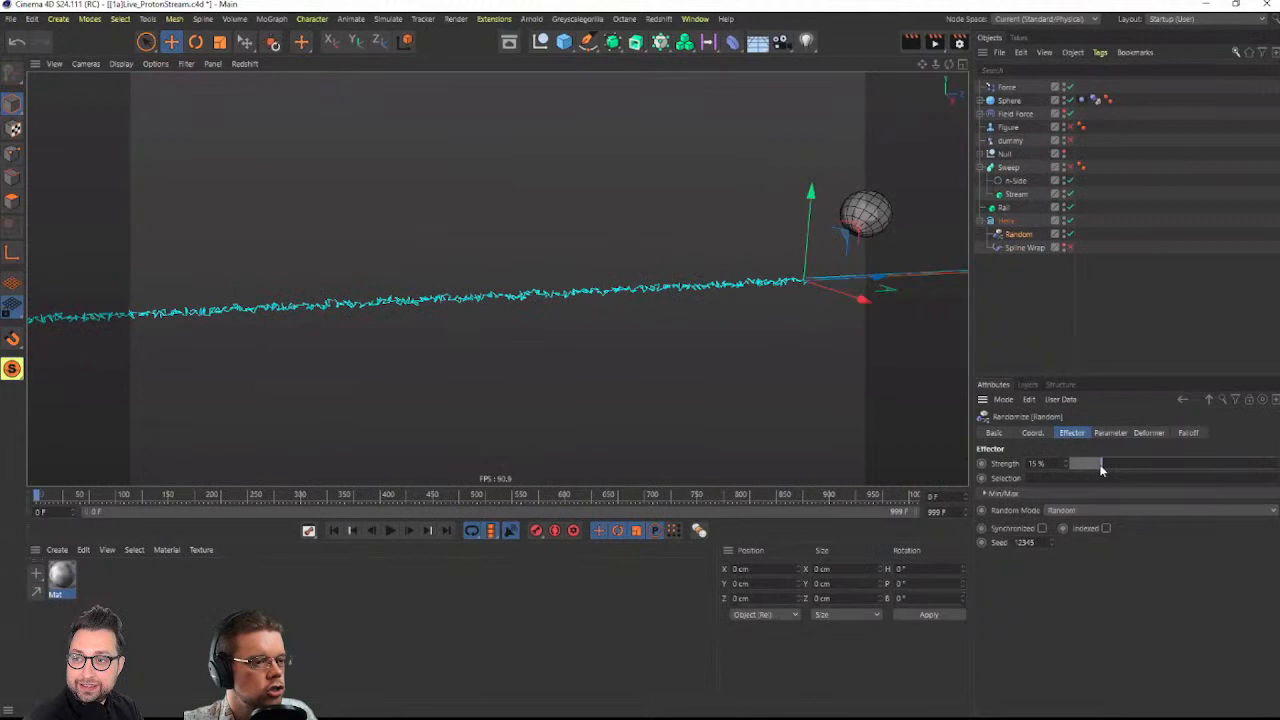
left_click(391, 531)
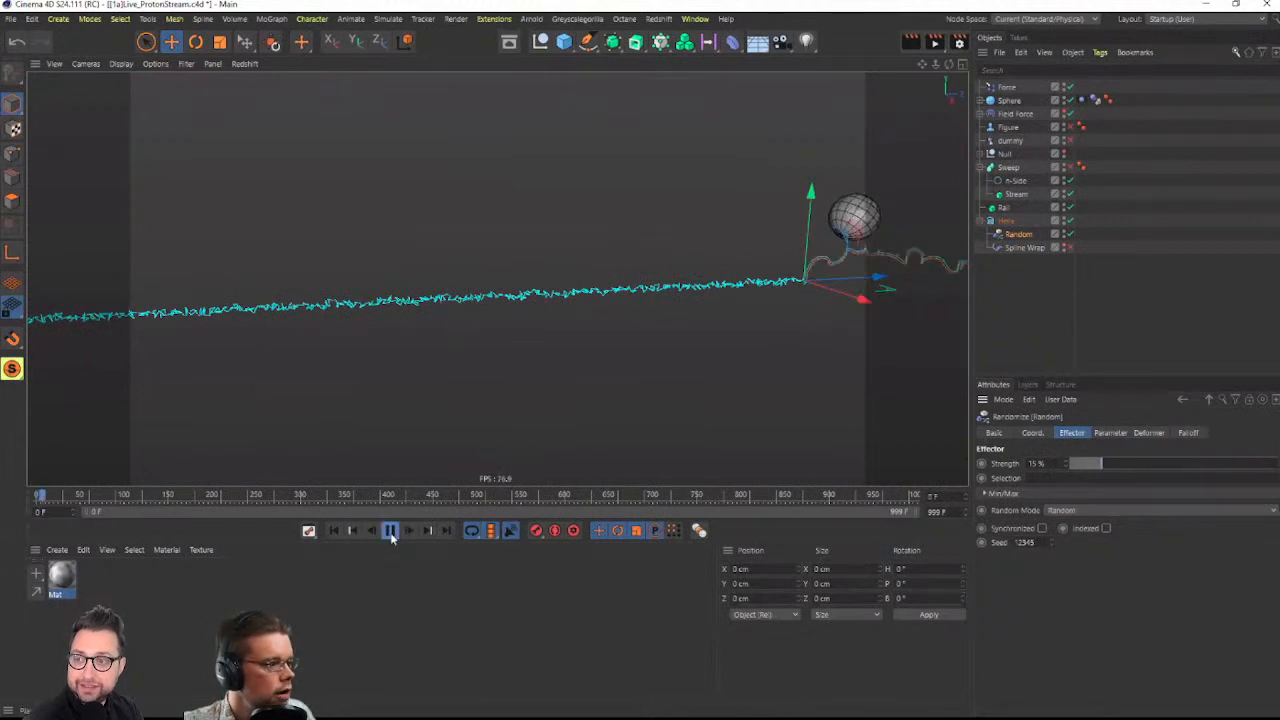
left_click(391, 531)
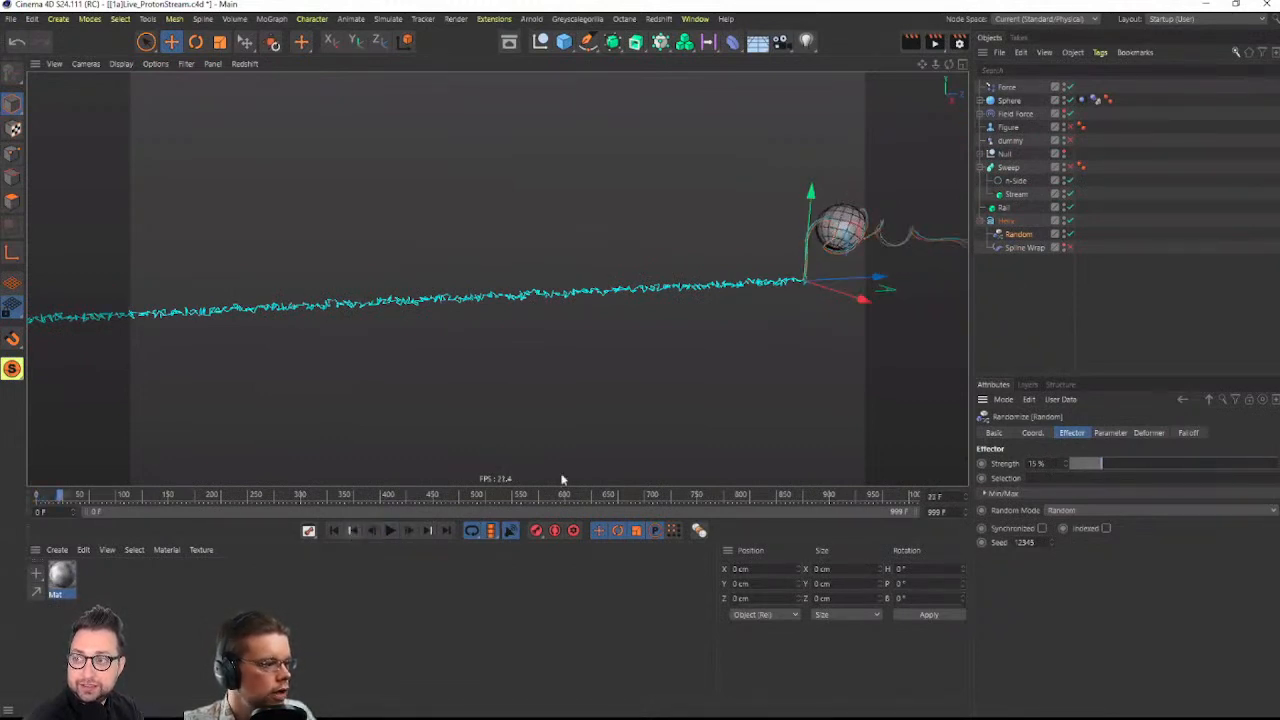
Re-enable the Spline Wrap, play the simulation to inspect the jittered Helix around the sphere, and return to frame 0
left_click(1068, 247)
key("h")
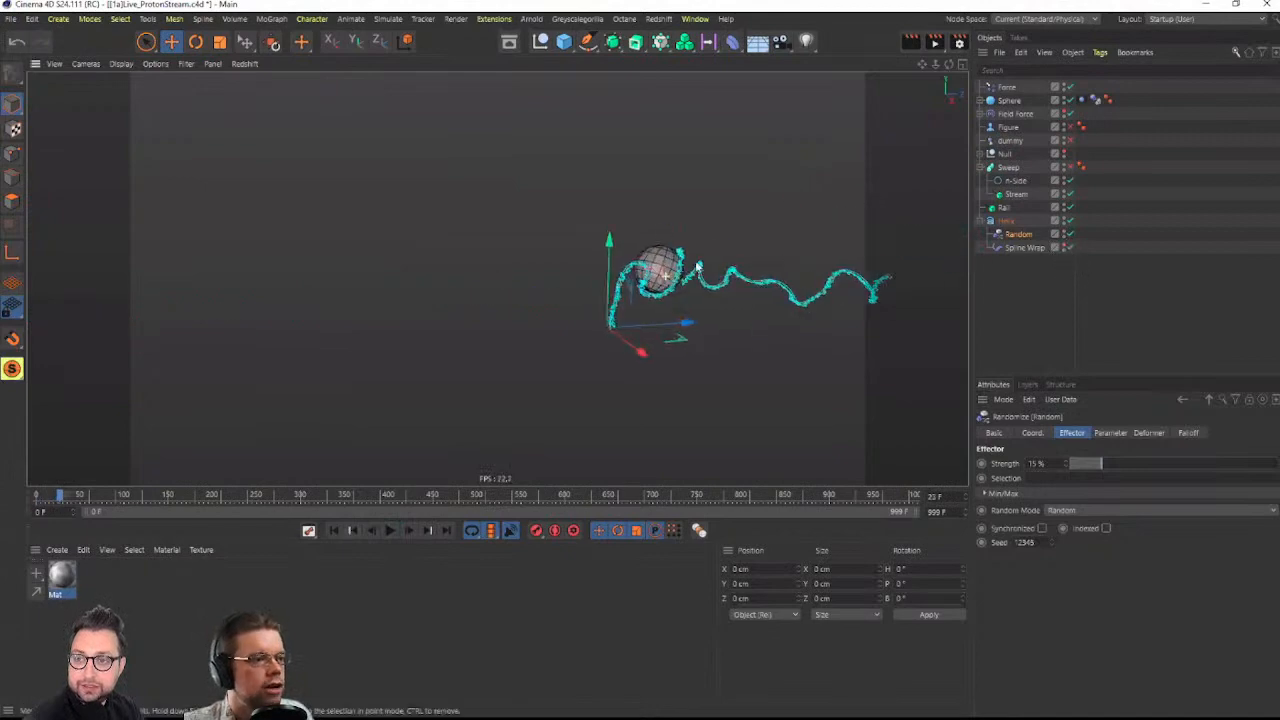
scroll(698, 267, "up", 5)
left_click(391, 531)
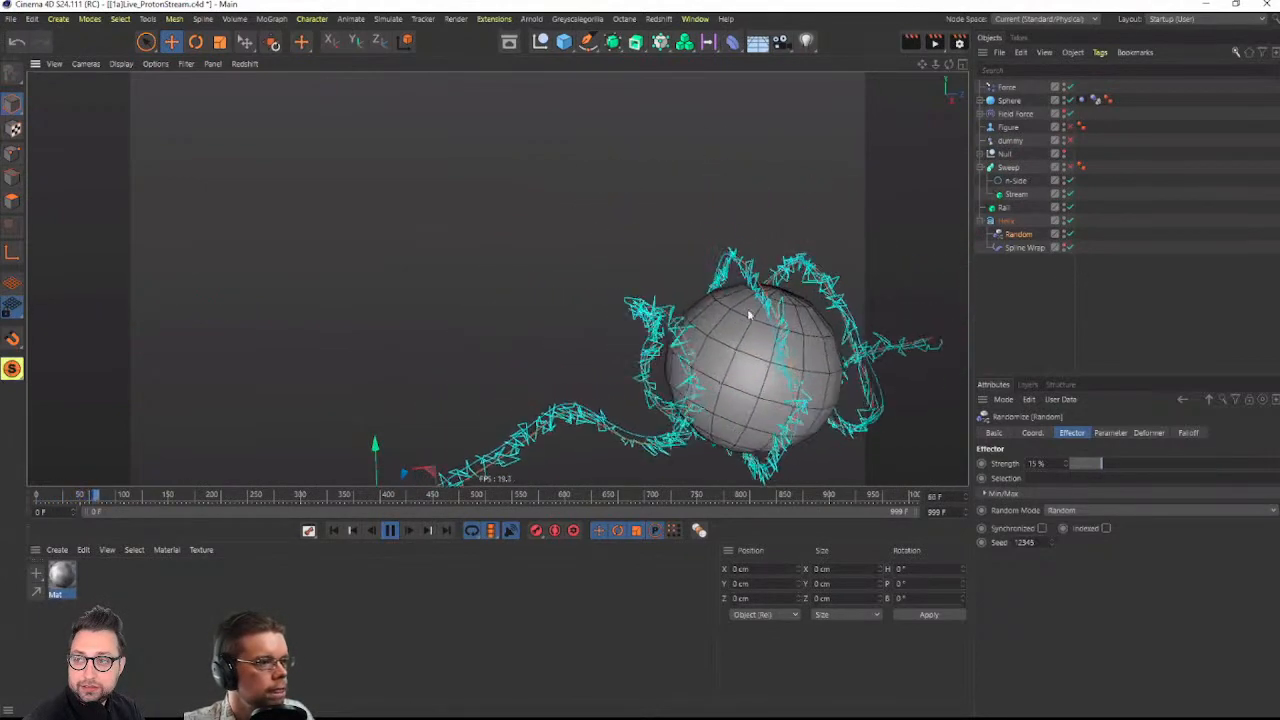
key("h")
right_click_drag(686, 272, 563, 342, "alt")
left_click(391, 531)
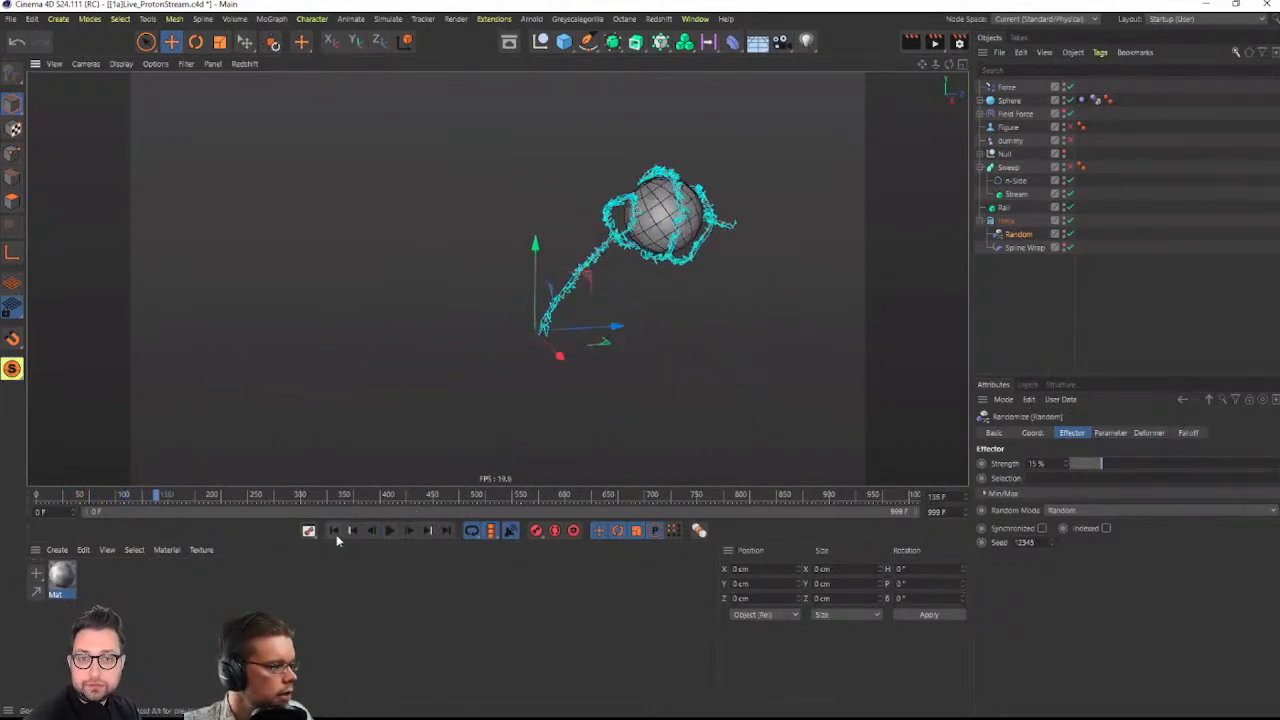
left_click(334, 531)
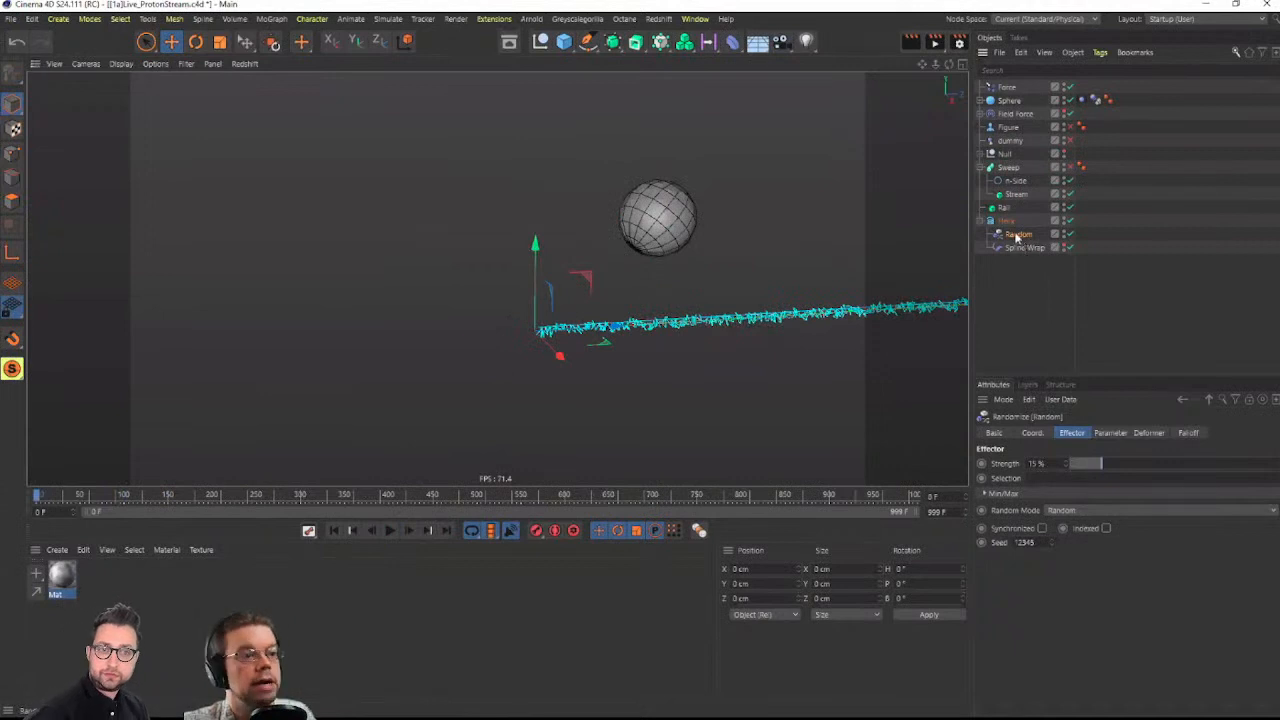
Change the Random effector's random mode to Noise
left_click_drag(759, 333, 832, 375, "alt")
right_click_drag(708, 328, 747, 320, "alt")
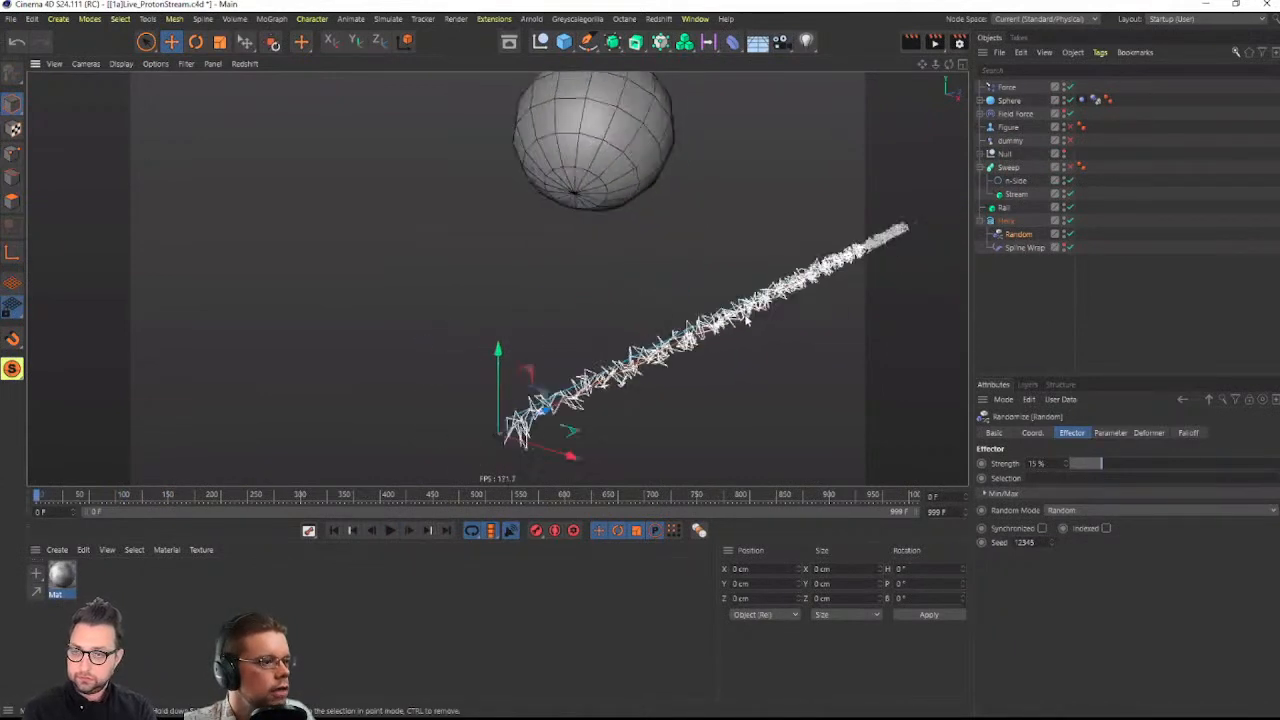
mouse_move(747, 320)
left_mouse_down()
mouse_move(791, 300)
mouse_move(768, 306)
left_mouse_up()
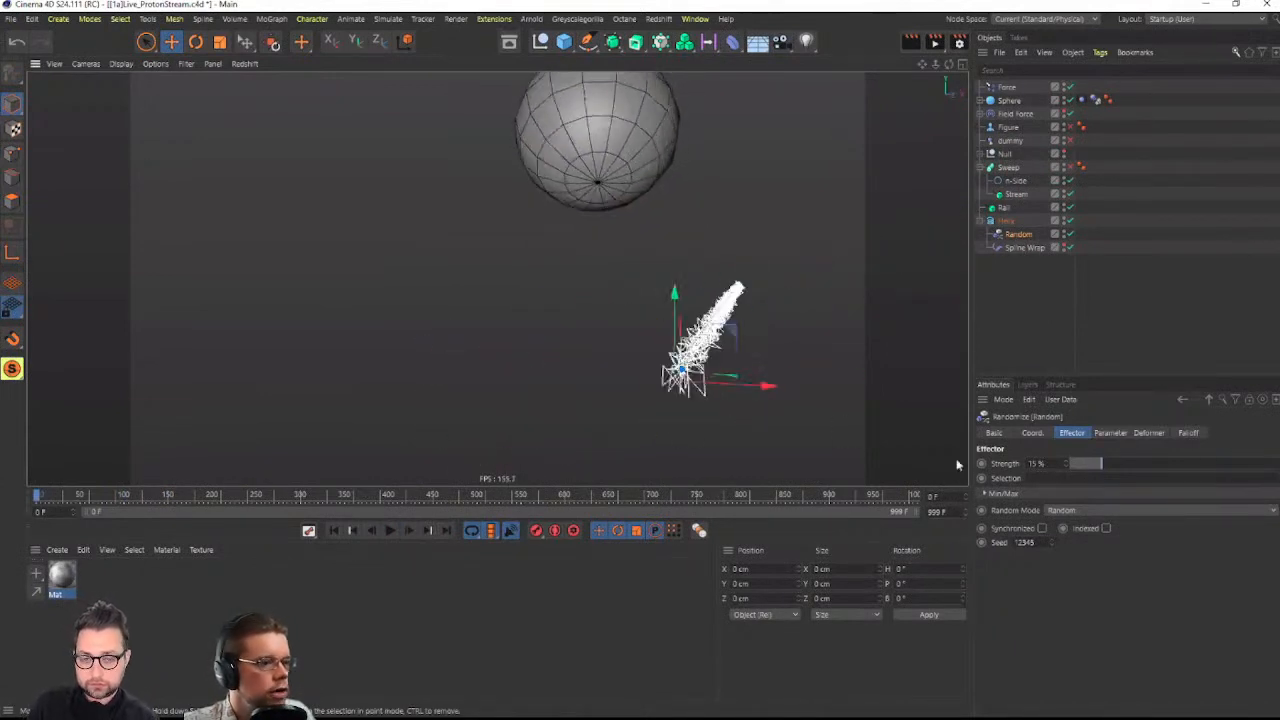
left_click(1060, 511)
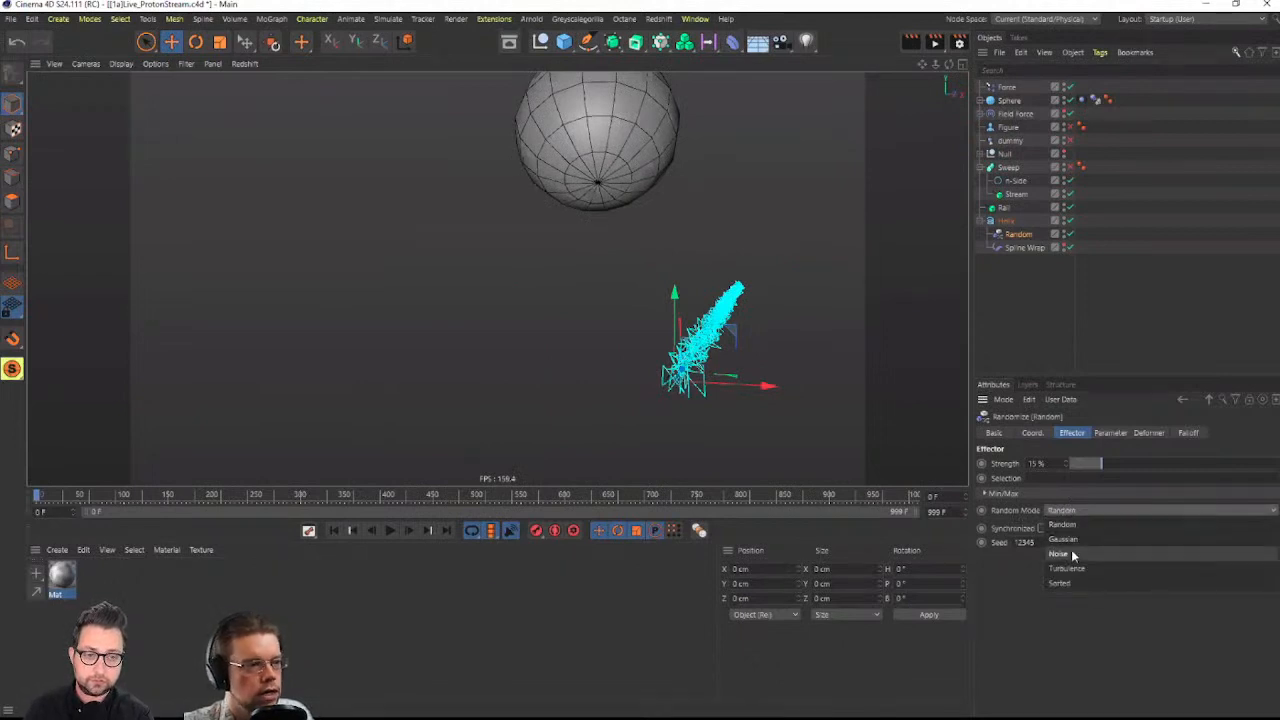
left_click(1073, 554)
Set the Random effector's P.Z displacement to 0 cm
left_click_drag(709, 362, 383, 376, "alt")
left_click(1110, 432)
left_click(1057, 531)
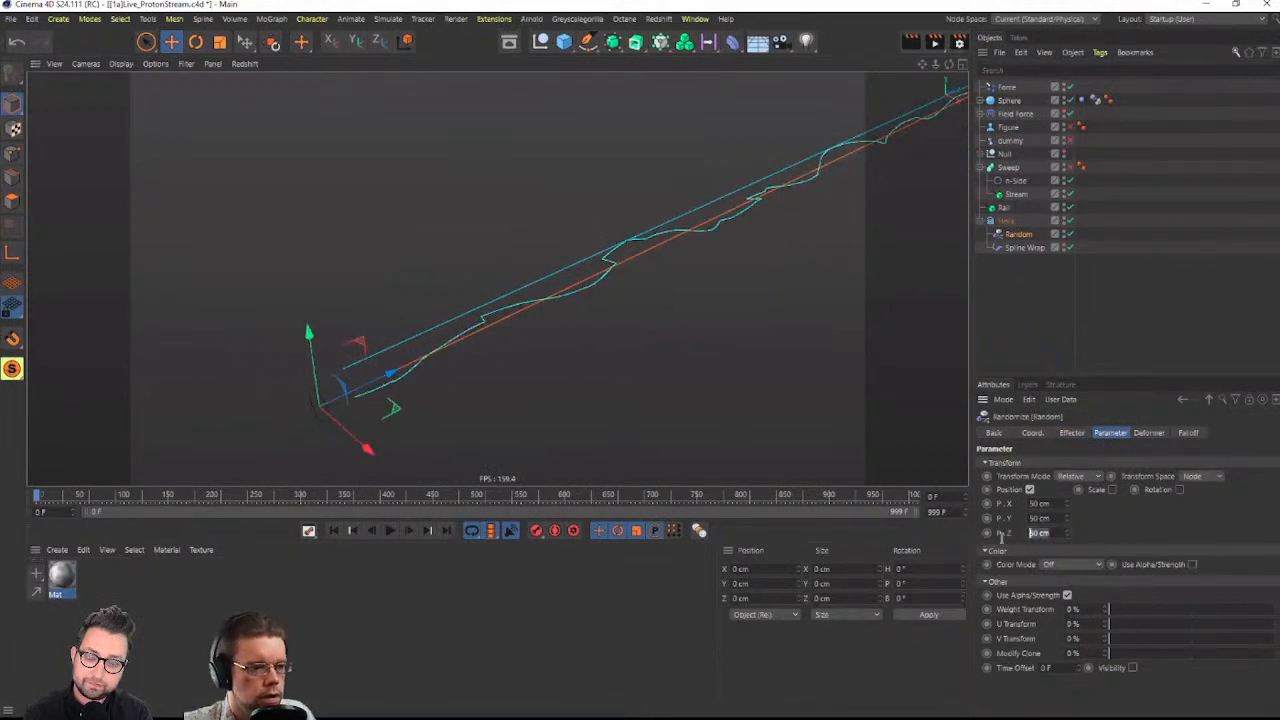
key("Return")
Try a noise scale of about 1296 % on the Random effector and bring its strength down to 0 %
left_click_drag(843, 243, 735, 233, "alt")
scroll(737, 233, "down", 2)
left_click(1071, 432)
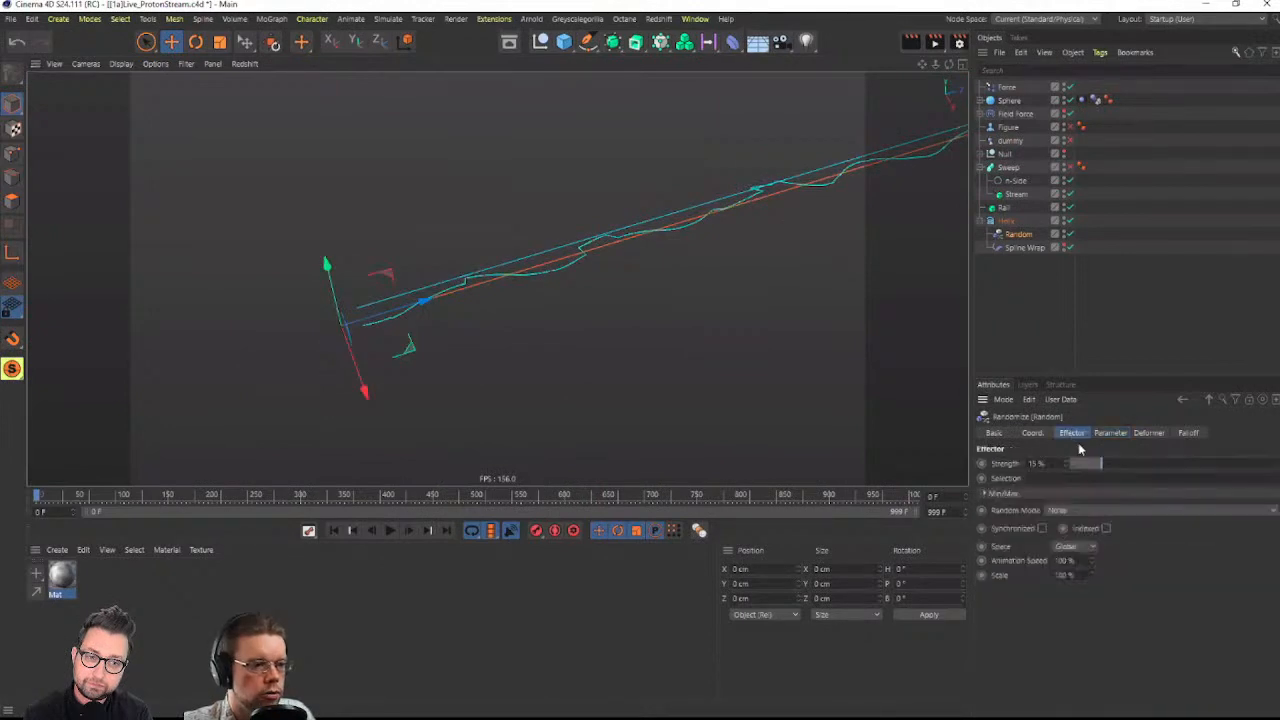
mouse_move(1092, 575)
left_mouse_down()
mouse_move(1200, 575)
mouse_move(1092, 577)
left_mouse_up()
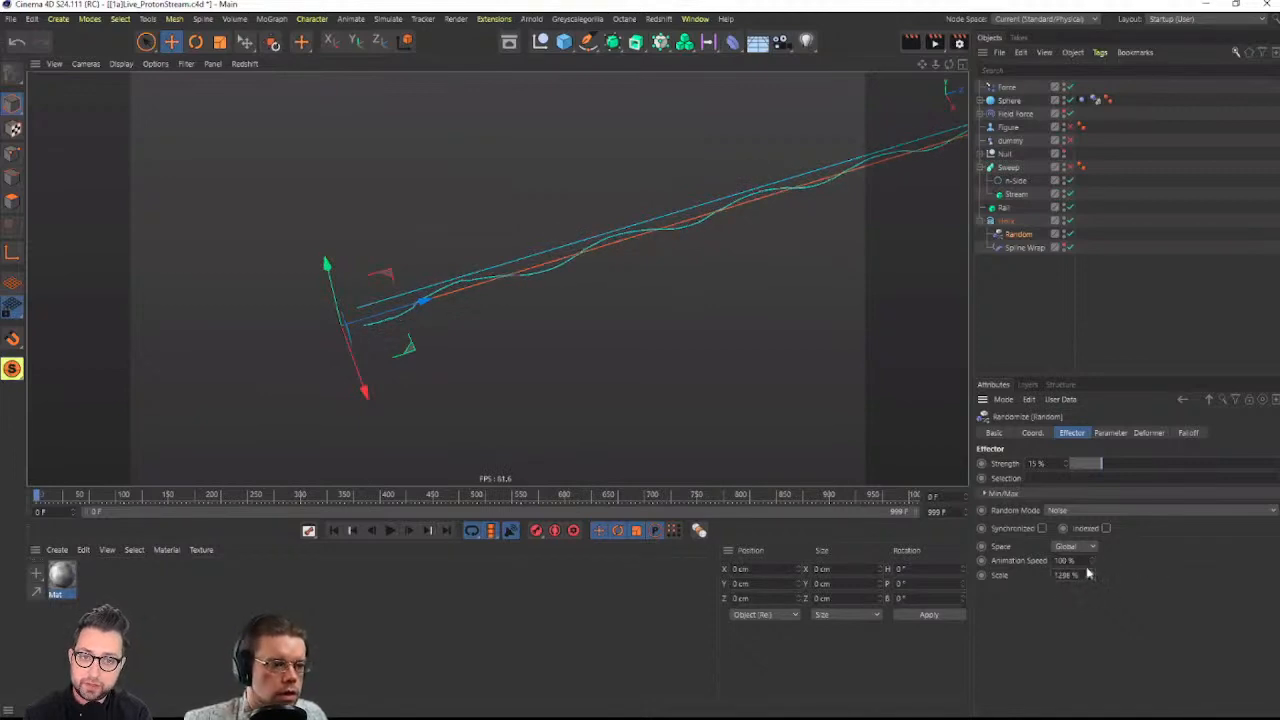
middle_click_drag(770, 210, 645, 303, "alt")
scroll(645, 303, "down", 4)
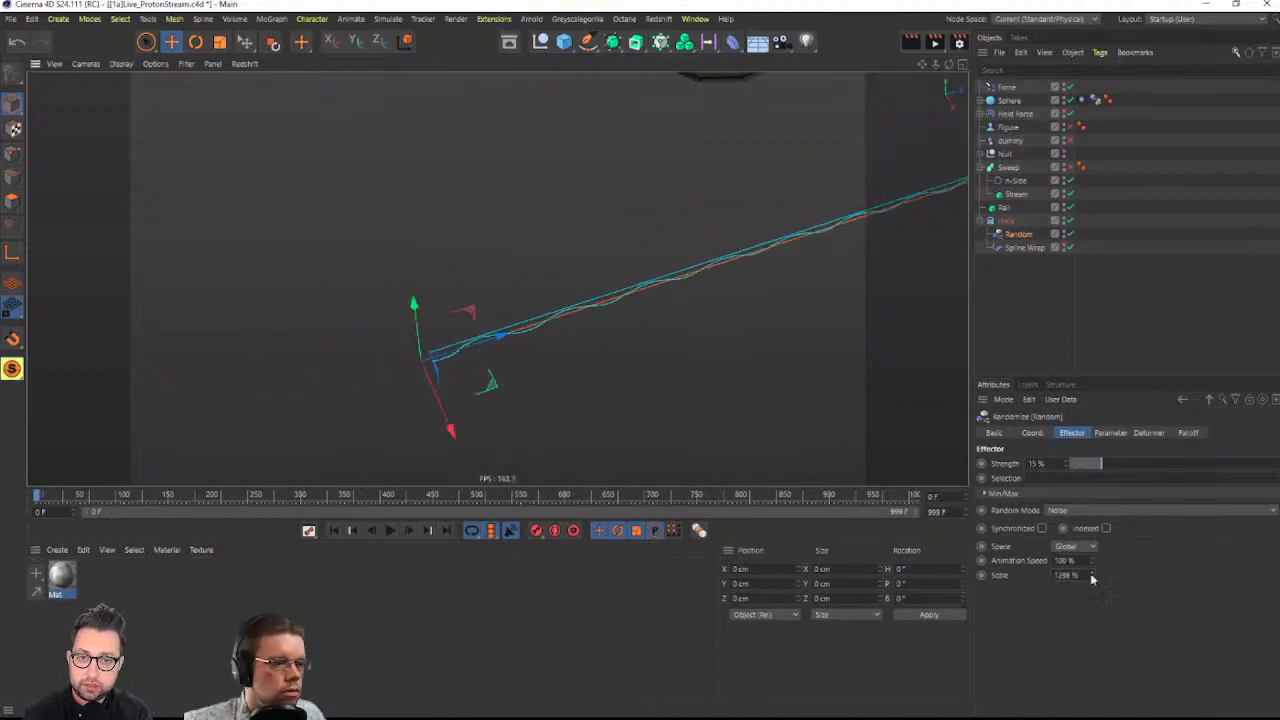
left_click_drag(1101, 464, 1278, 474)
left_click_drag(1147, 482, 1015, 453)
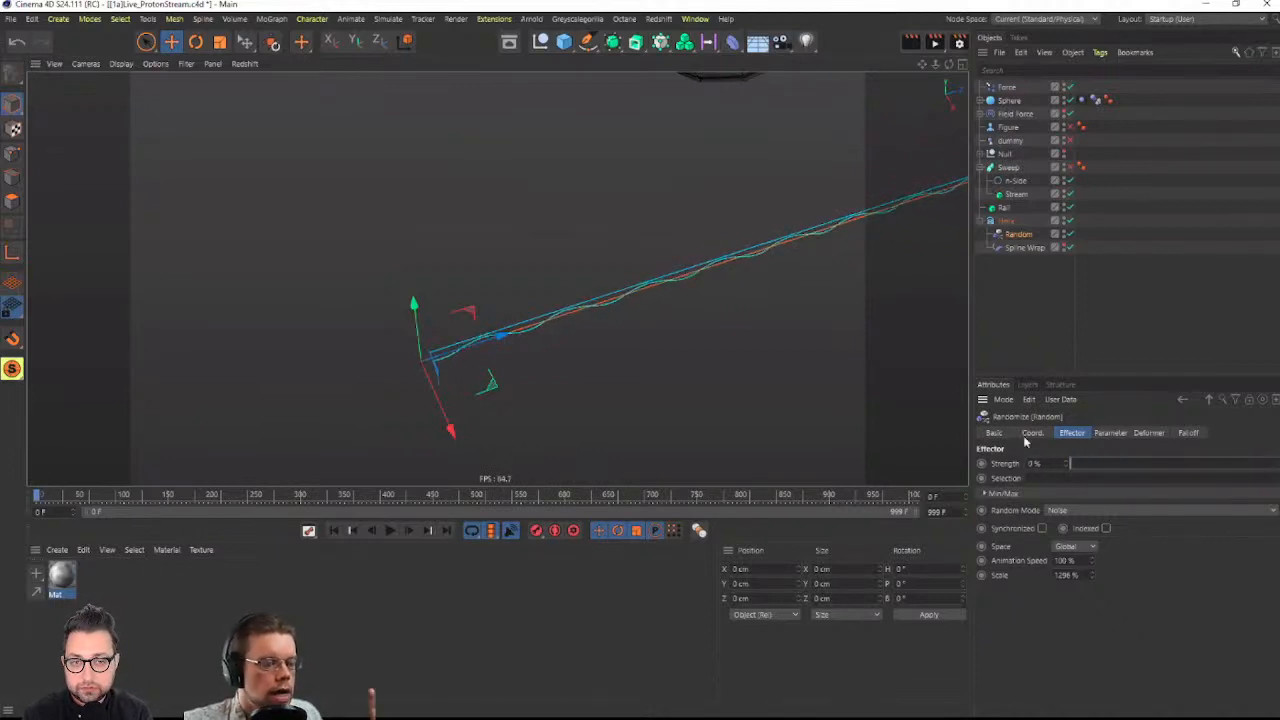
Set the Random effector's position offset to P.X 0 cm and P.Y 56 cm, with the transform space set to Effector
left_click_drag(727, 326, 650, 262, "alt")
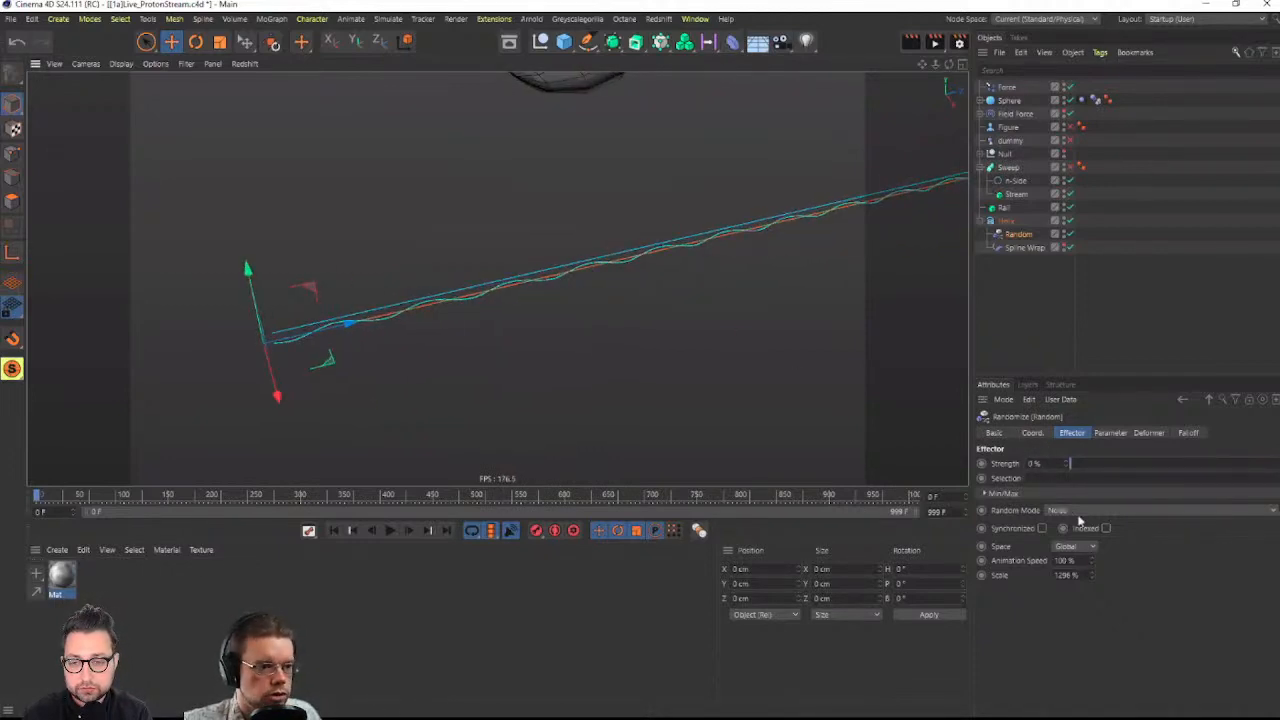
left_click(1110, 432)
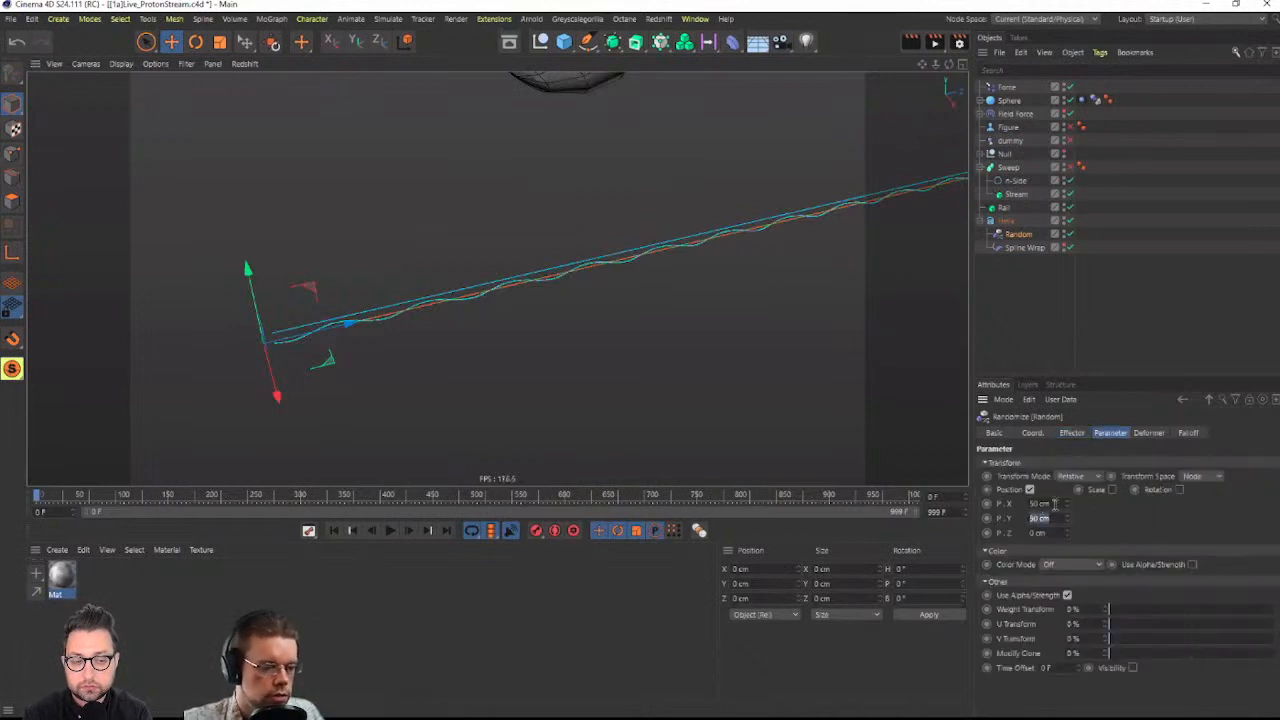
type("0")
key("Return")
left_click_drag(1055, 504, 981, 515)
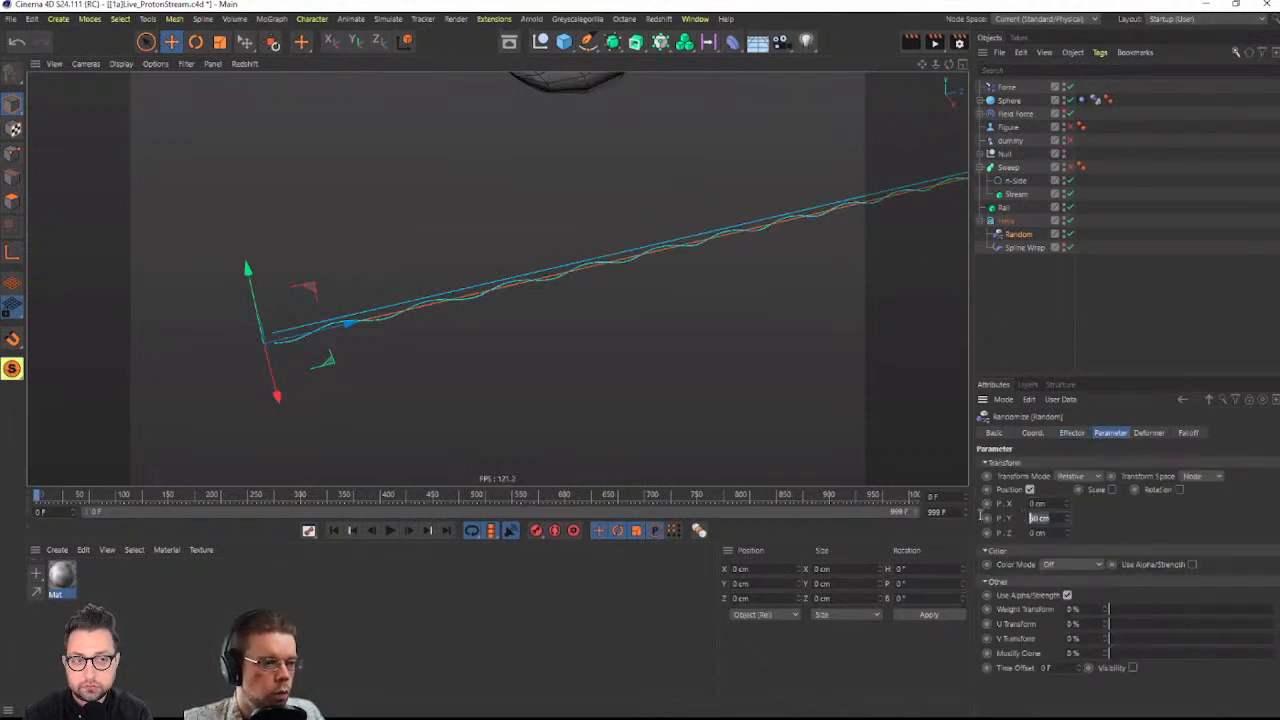
left_click(1178, 477)
left_click(1198, 506)
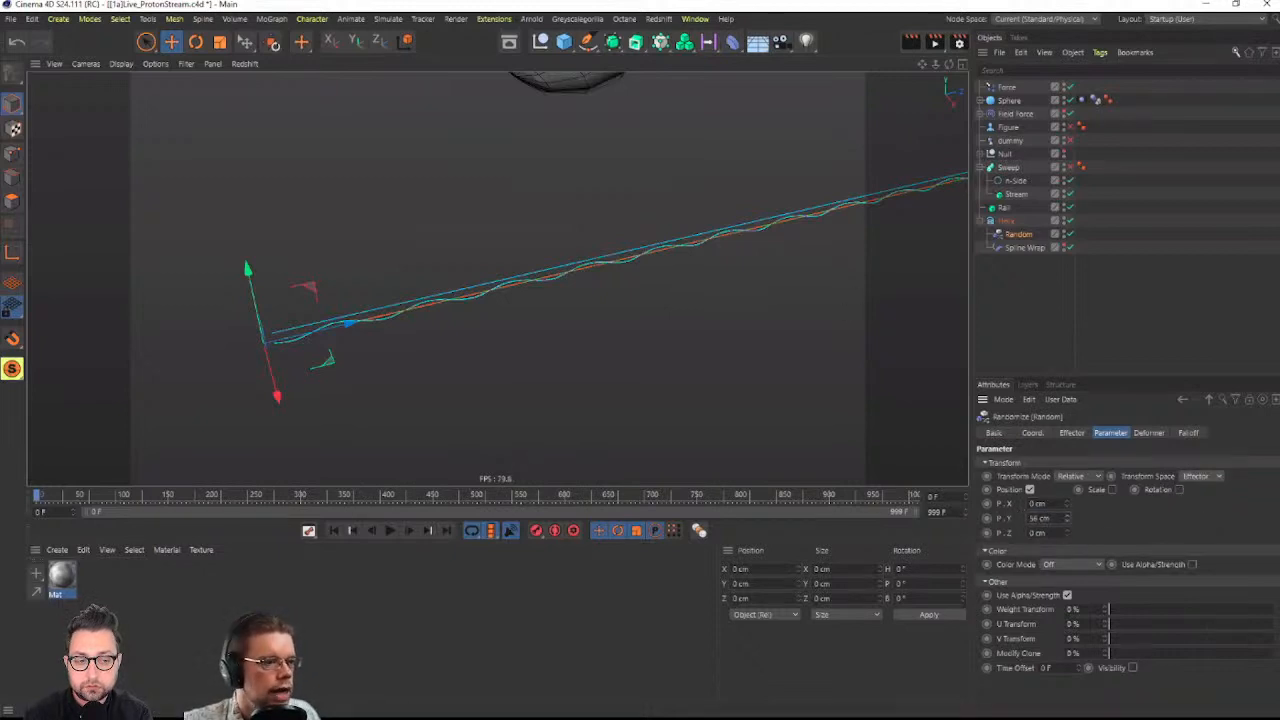
Reset the Random effector's noise scale to 100 % and raise its strength to 100 %
left_click_drag(671, 206, 677, 338, "alt")
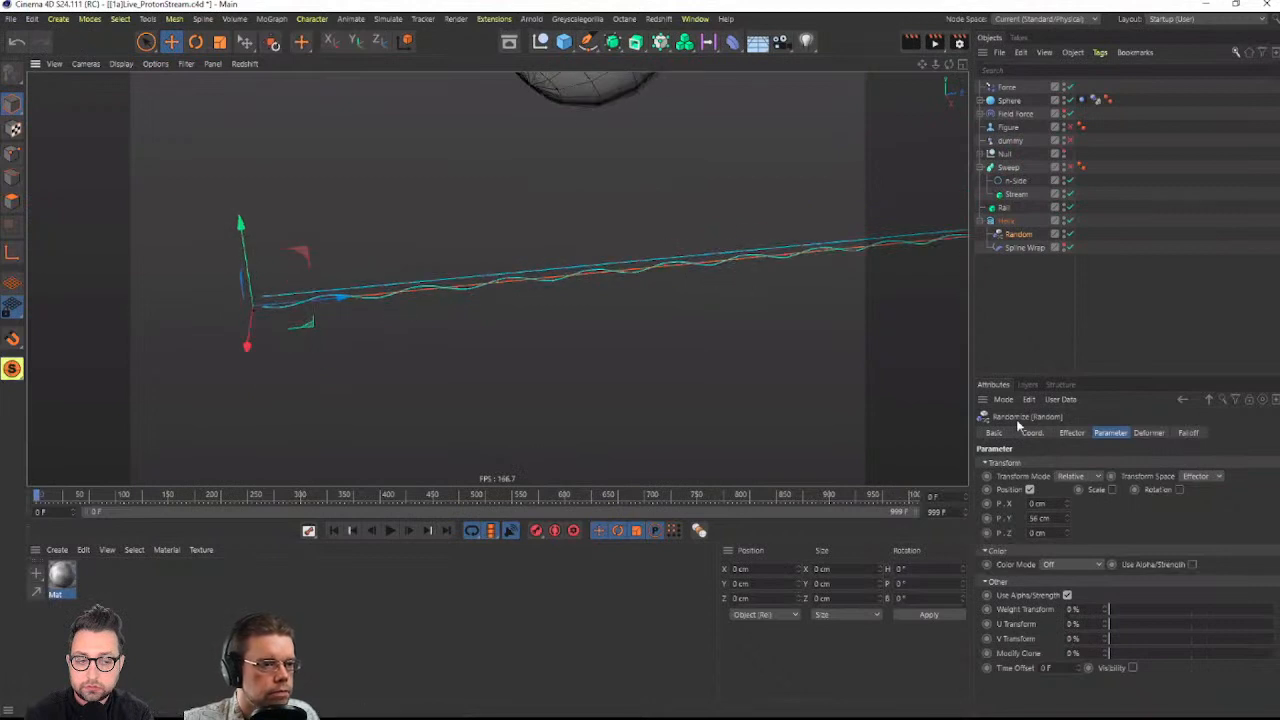
left_click(1072, 433)
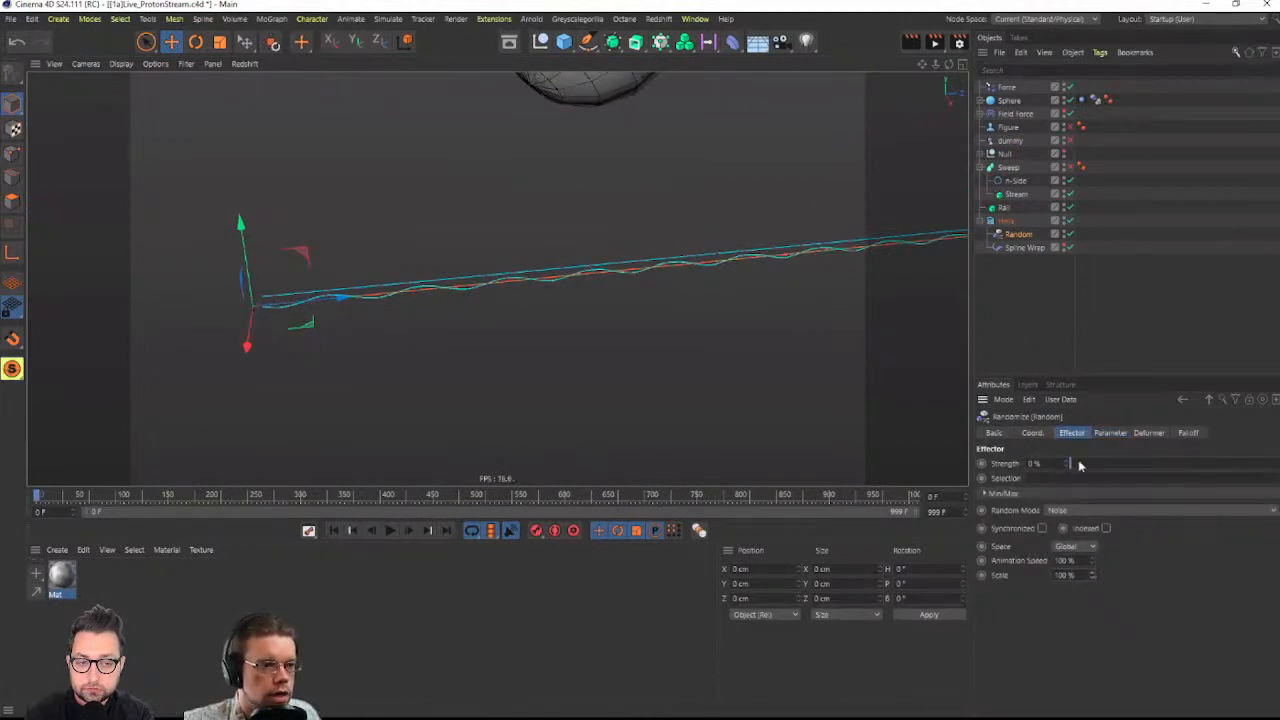
left_click_drag(1079, 465, 1250, 464)
scroll(757, 251, "down", 5)
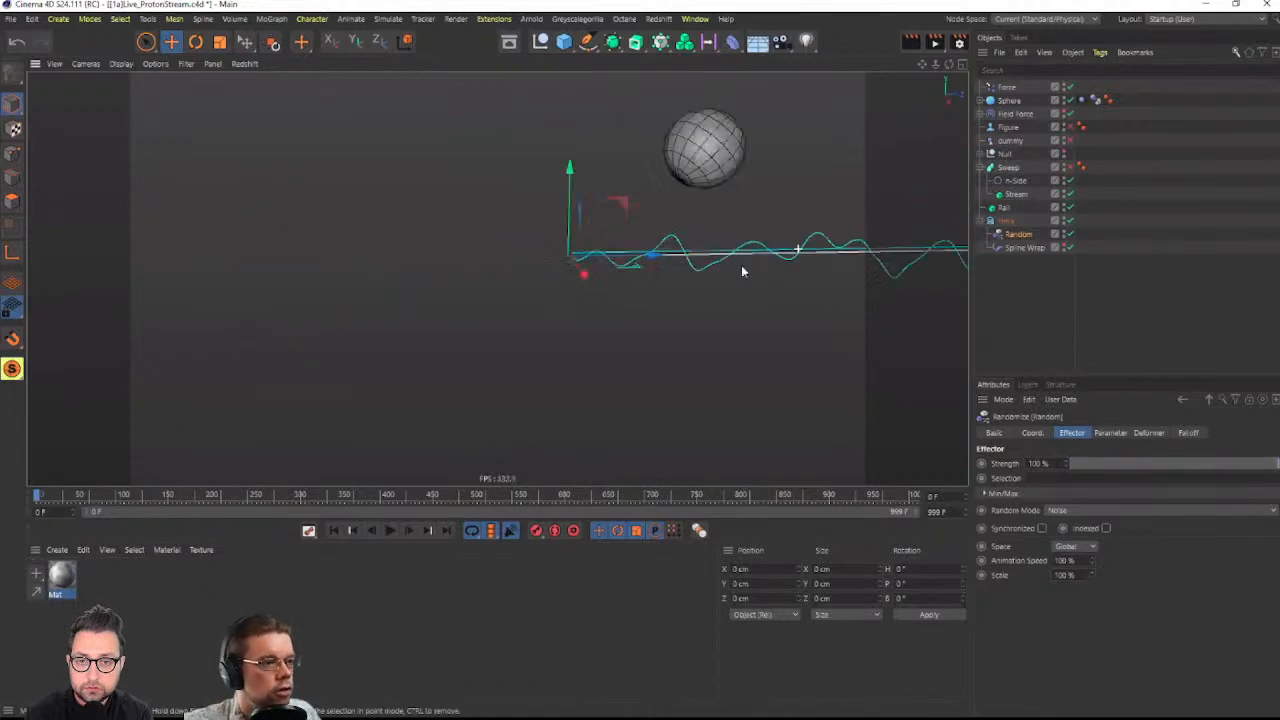
left_click_drag(741, 270, 636, 328, "alt")
scroll(666, 286, "up", 4)
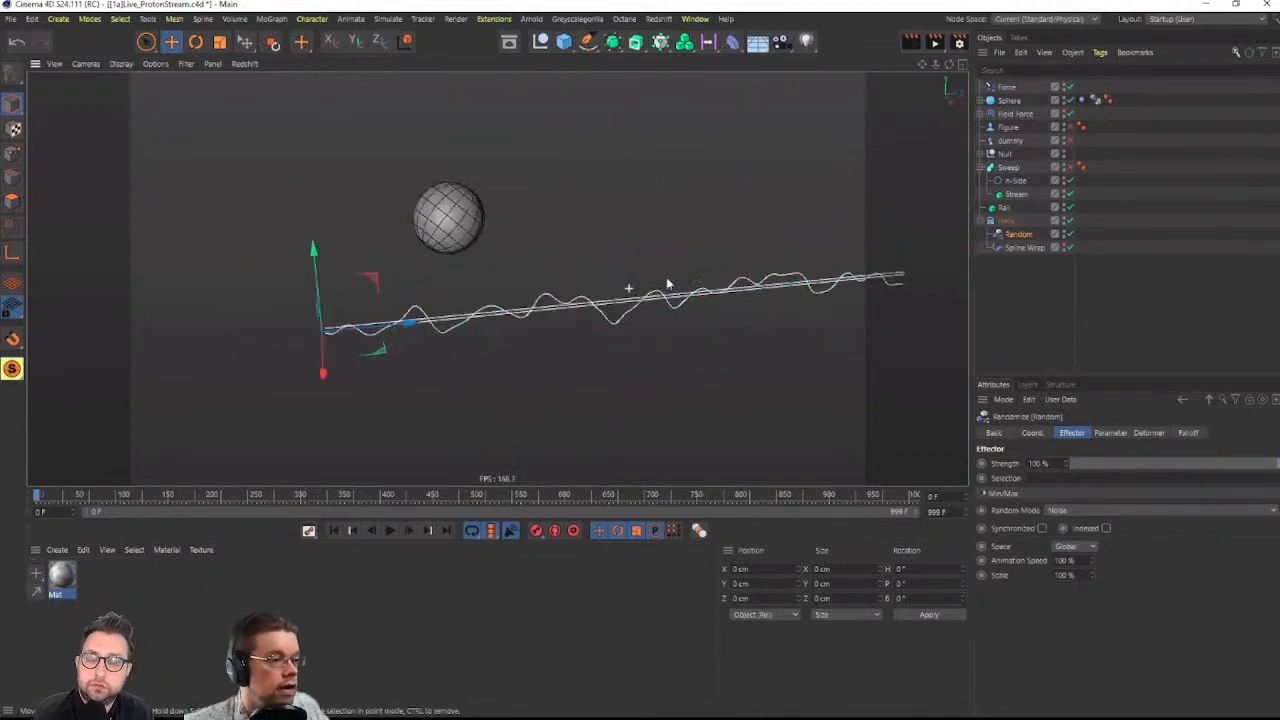
Rename the Random effector as Random.Y, play the simulation briefly and return to frame 0
double_click(1020, 235)
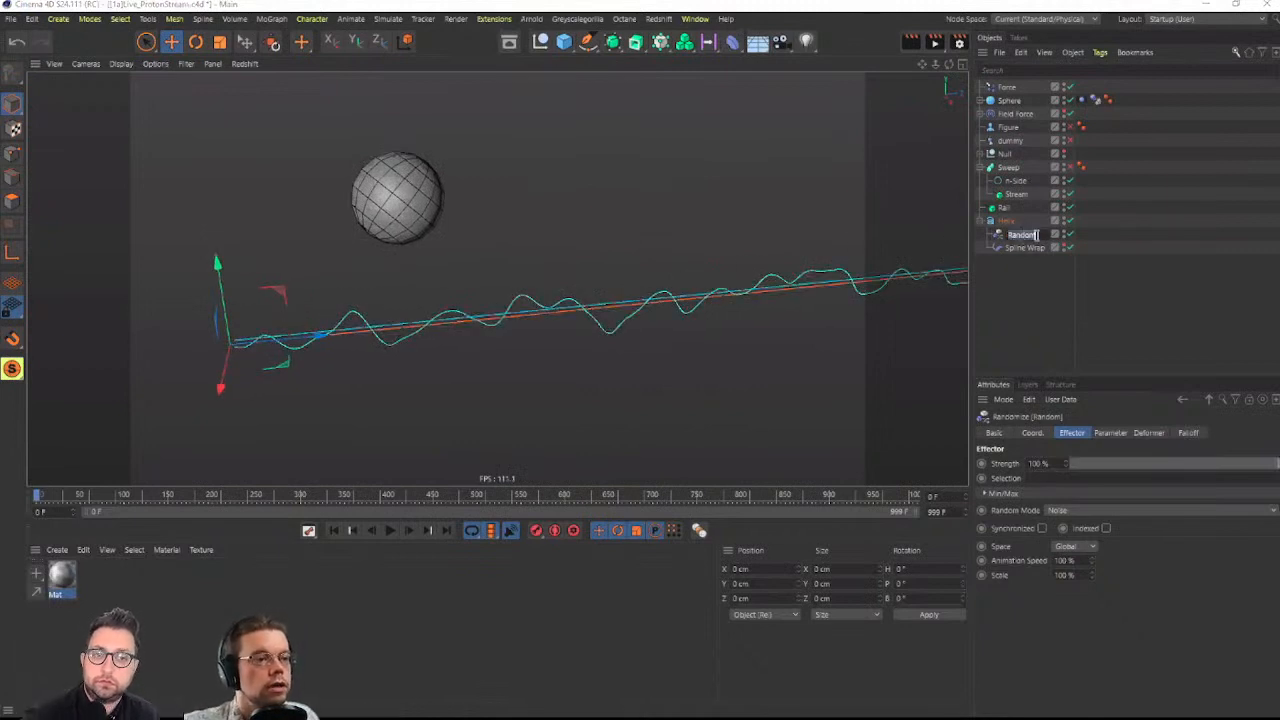
type(".Y")
key("Return")
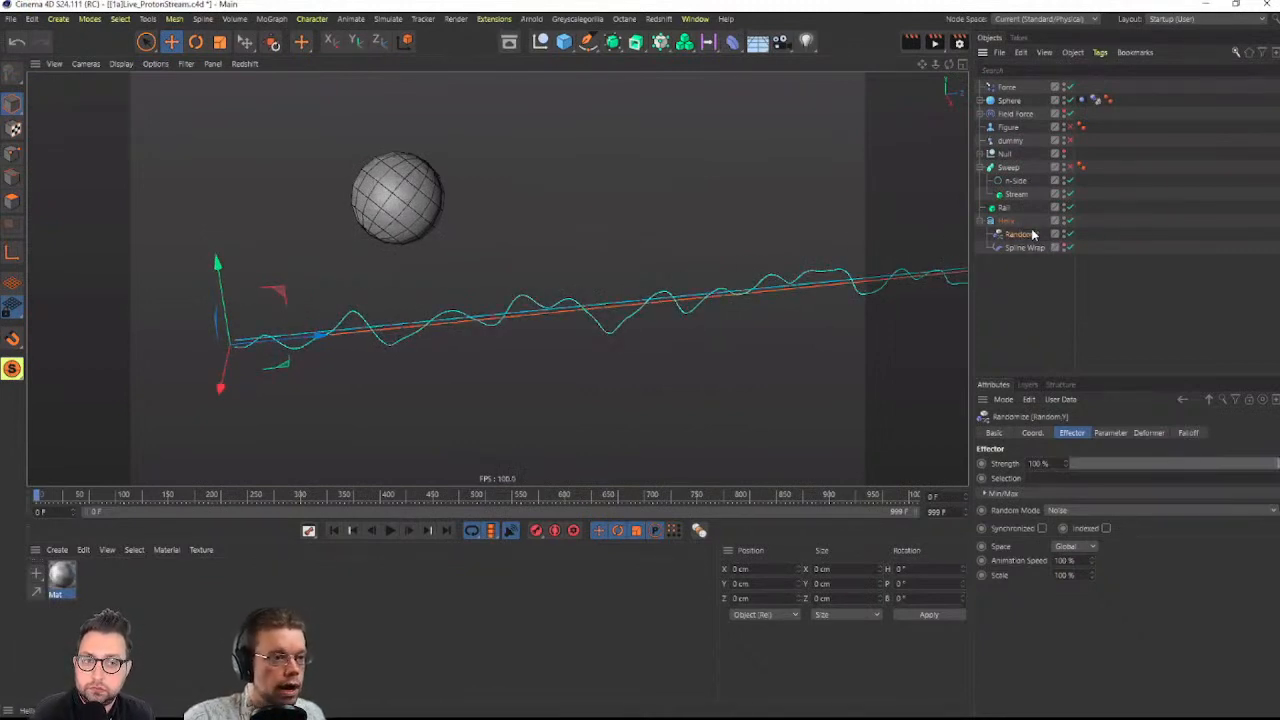
left_click(390, 532)
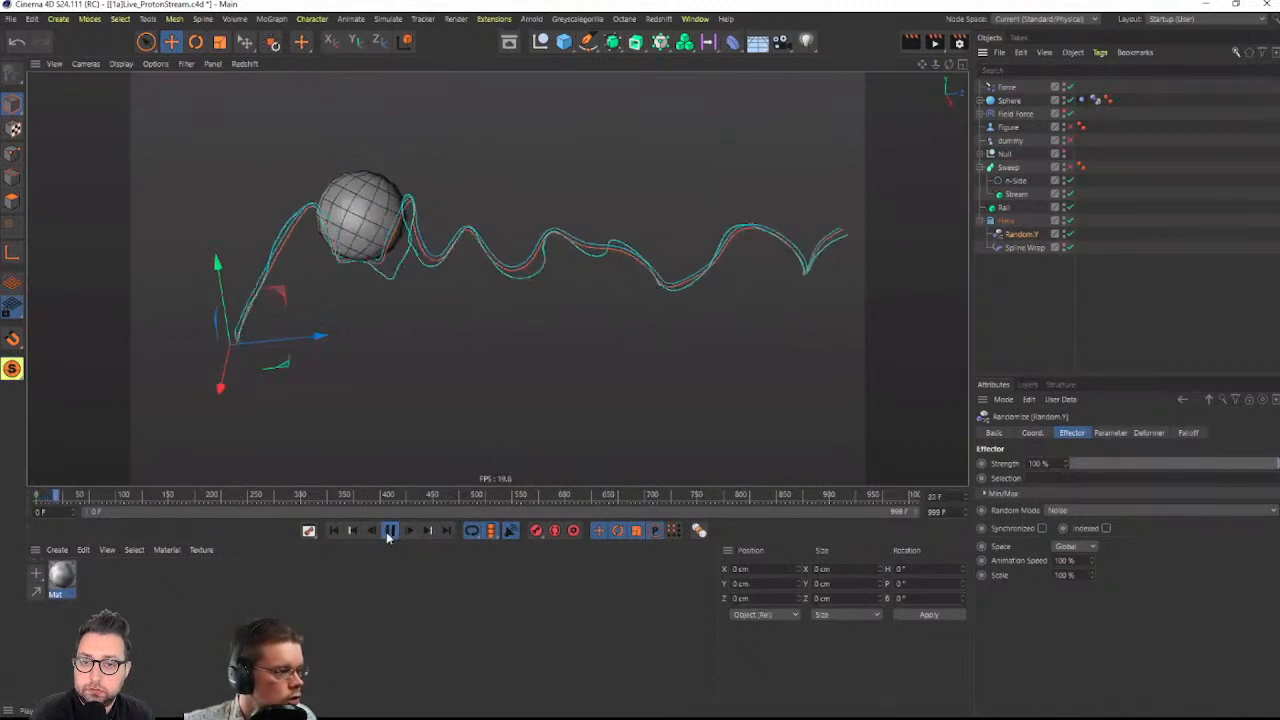
left_click(333, 531)
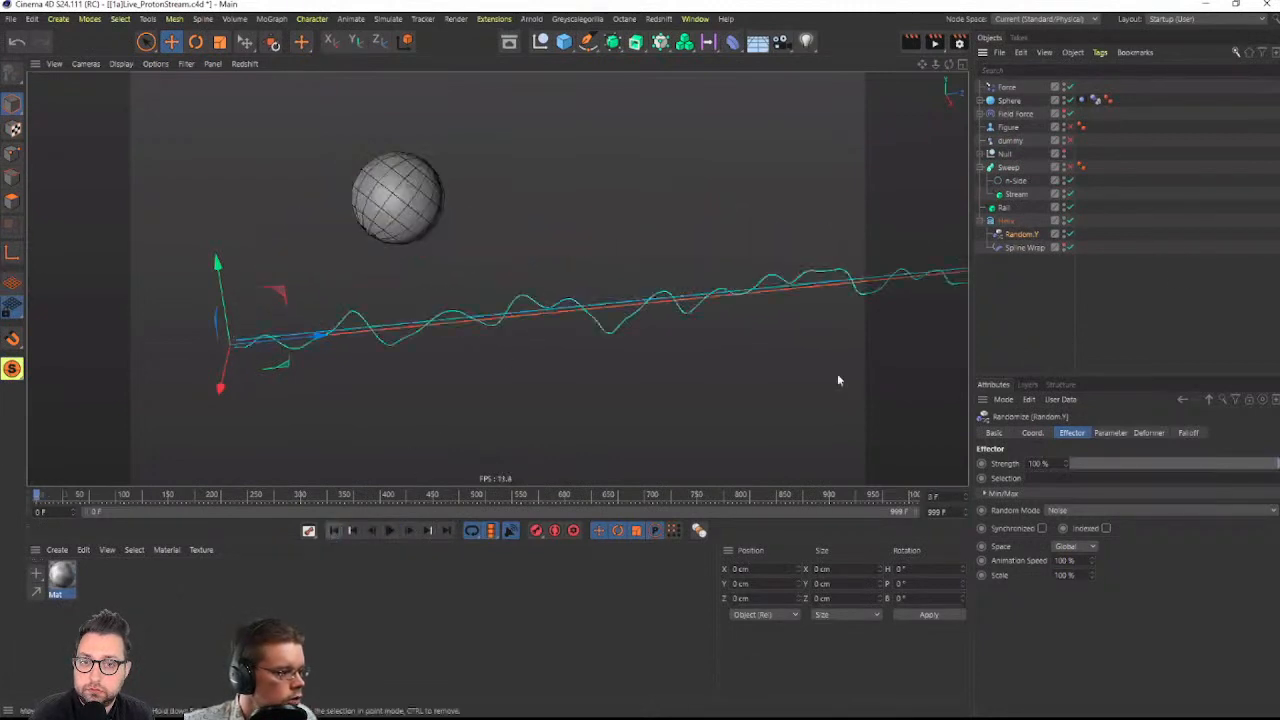
Disable the Spline Wrap and play the simulation to examine the noise motion on the straight Helix
left_click(1069, 248)
left_click_drag(257, 371, 673, 424, "alt")
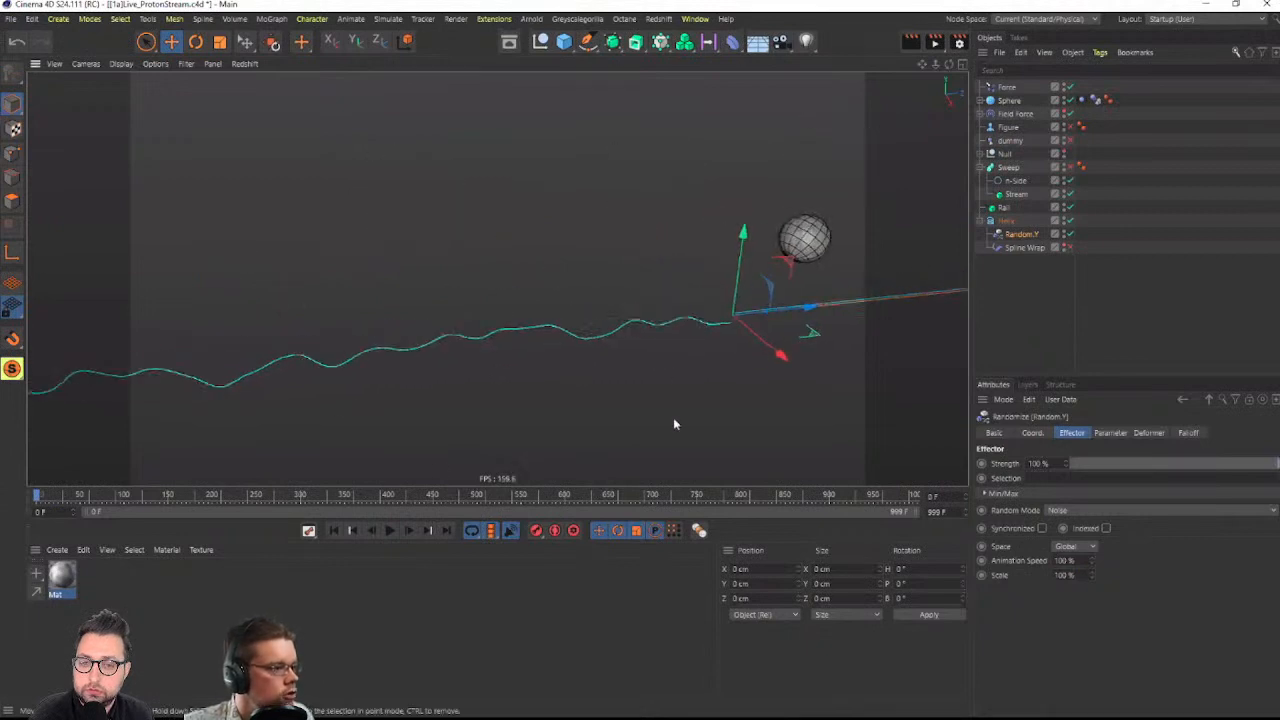
left_click(390, 531)
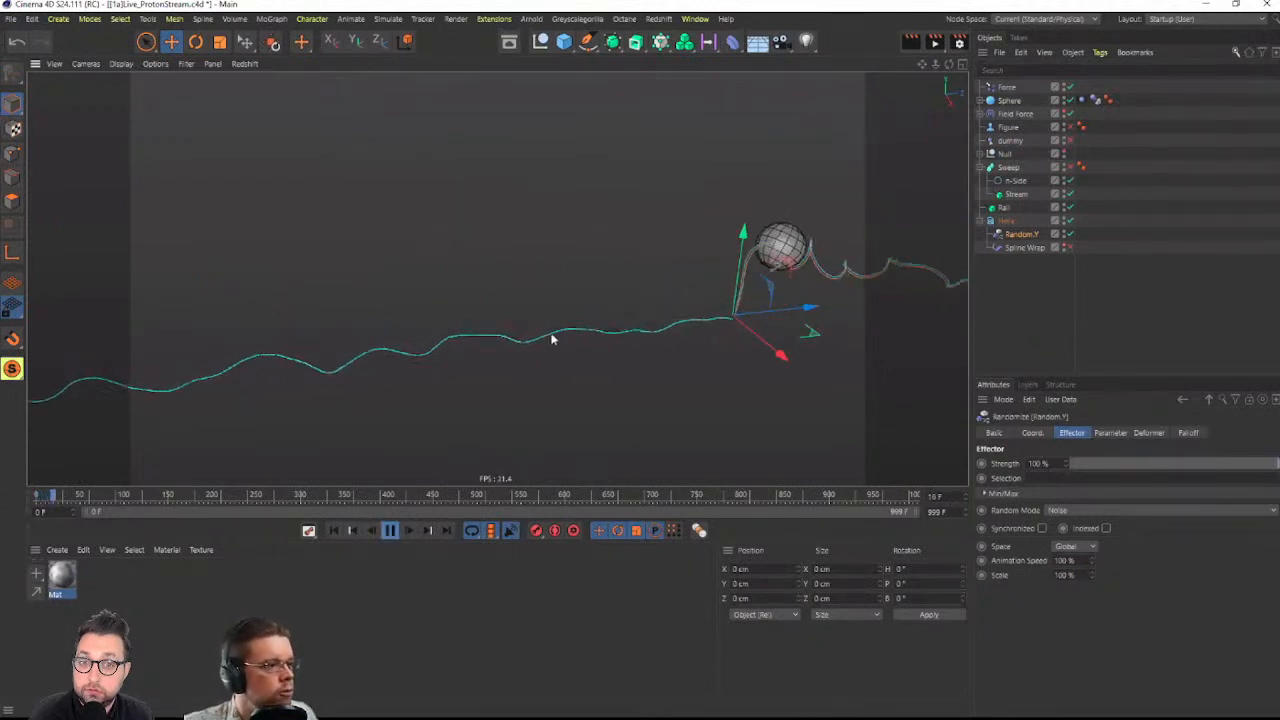
middle_click_drag(578, 318, 755, 275, "alt")
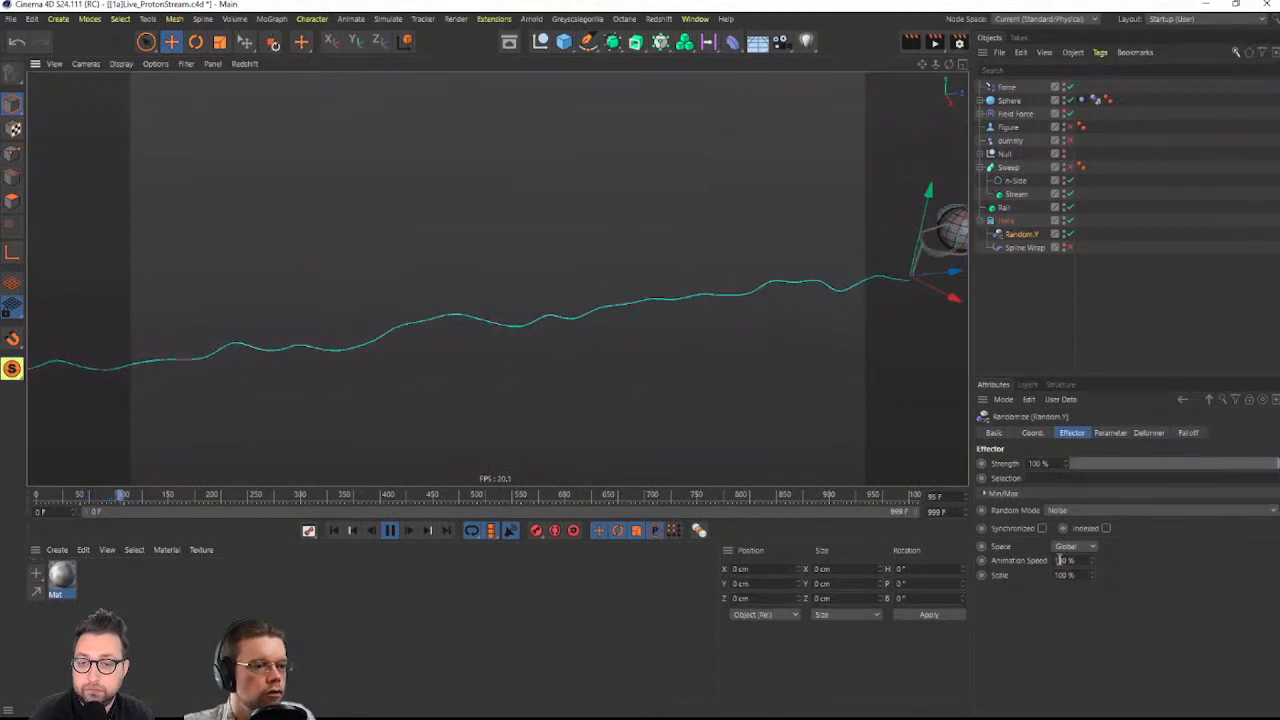
Set Random.Y's animation speed to 200 % and reduce its noise scale to about 55 %, then stop playback and rewind to frame 0
left_click_drag(1060, 561, 1092, 591)
type("2")
key("Return")
key("ctrl+z")
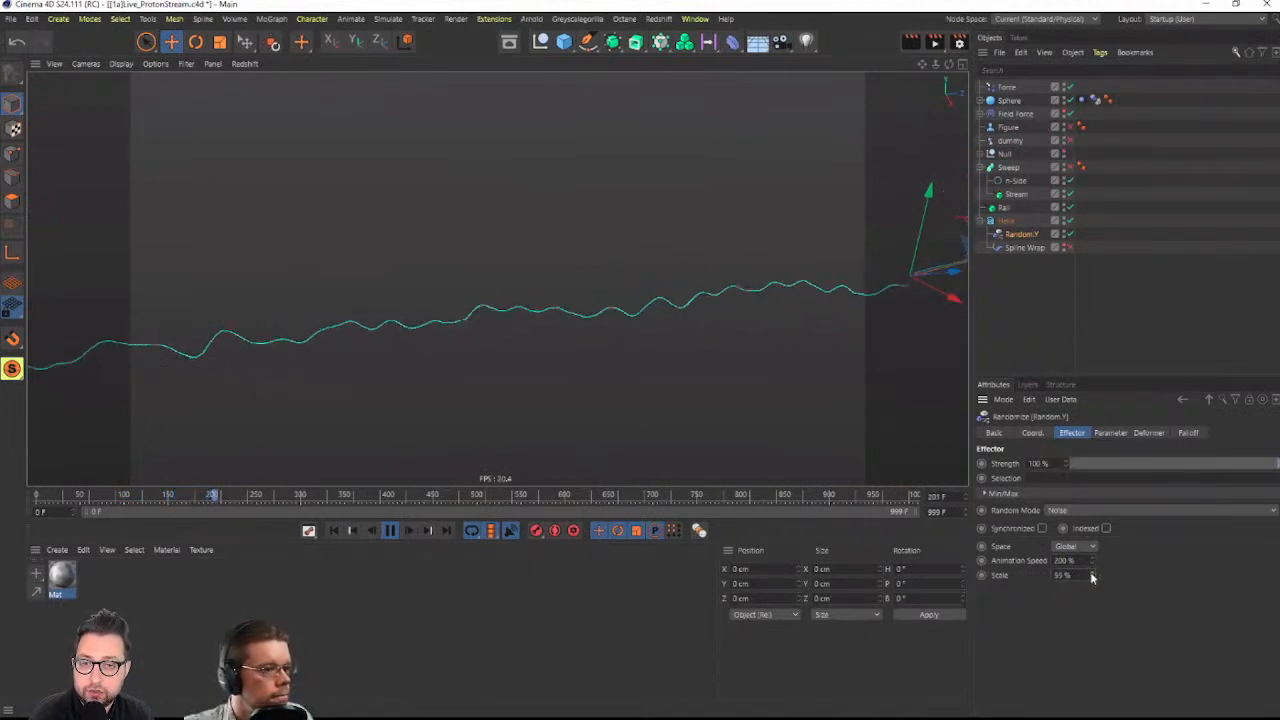
left_click(395, 532)
left_click(334, 532)
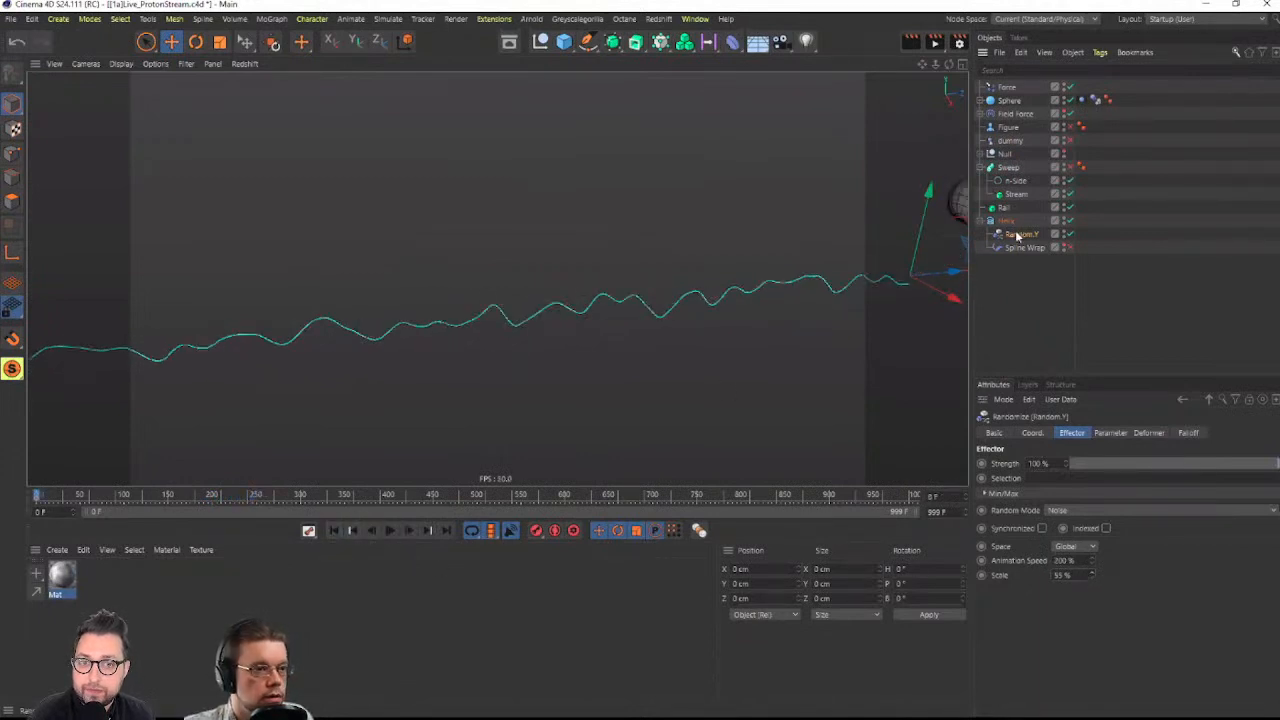
Duplicate the Random.Y effector directly below itself under the Helix and rename the copy as Random.X
left_click_drag(1017, 236, 1016, 242, "ctrl")
left_click_drag(771, 312, 594, 260, "alt")
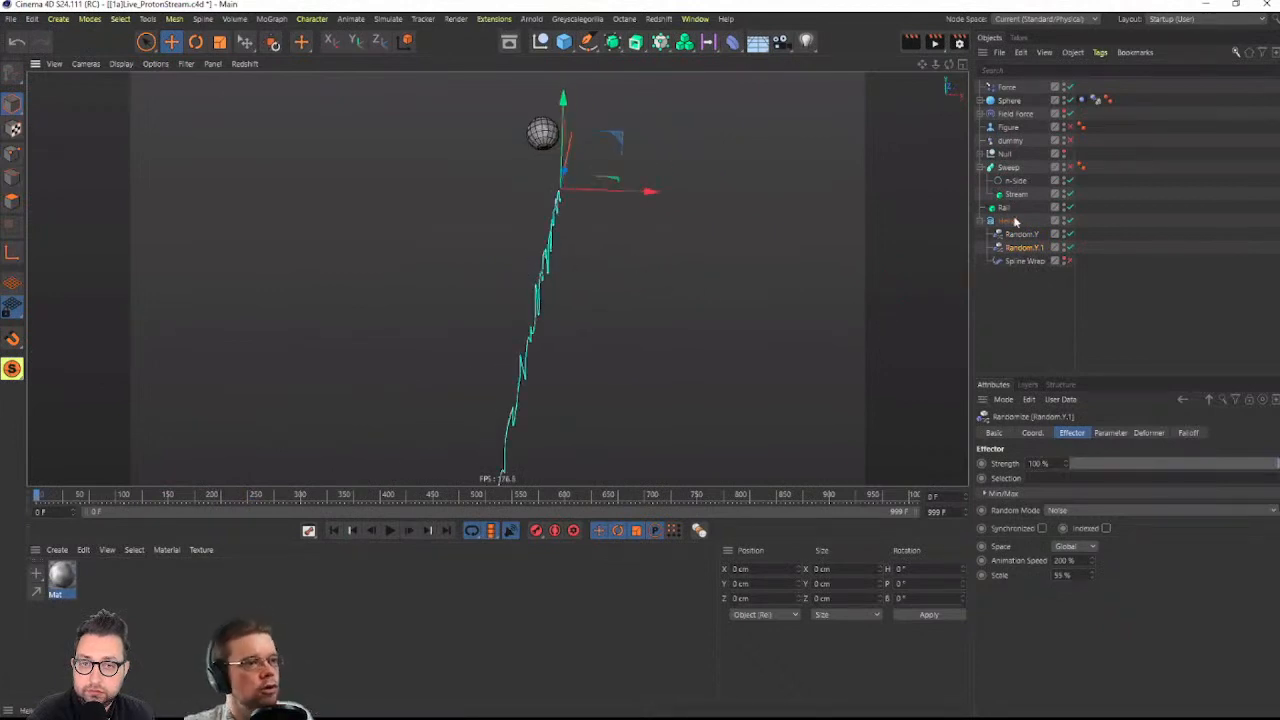
double_click(1027, 251)
left_click(1050, 250)
key("BackSpace")
key("BackSpace")
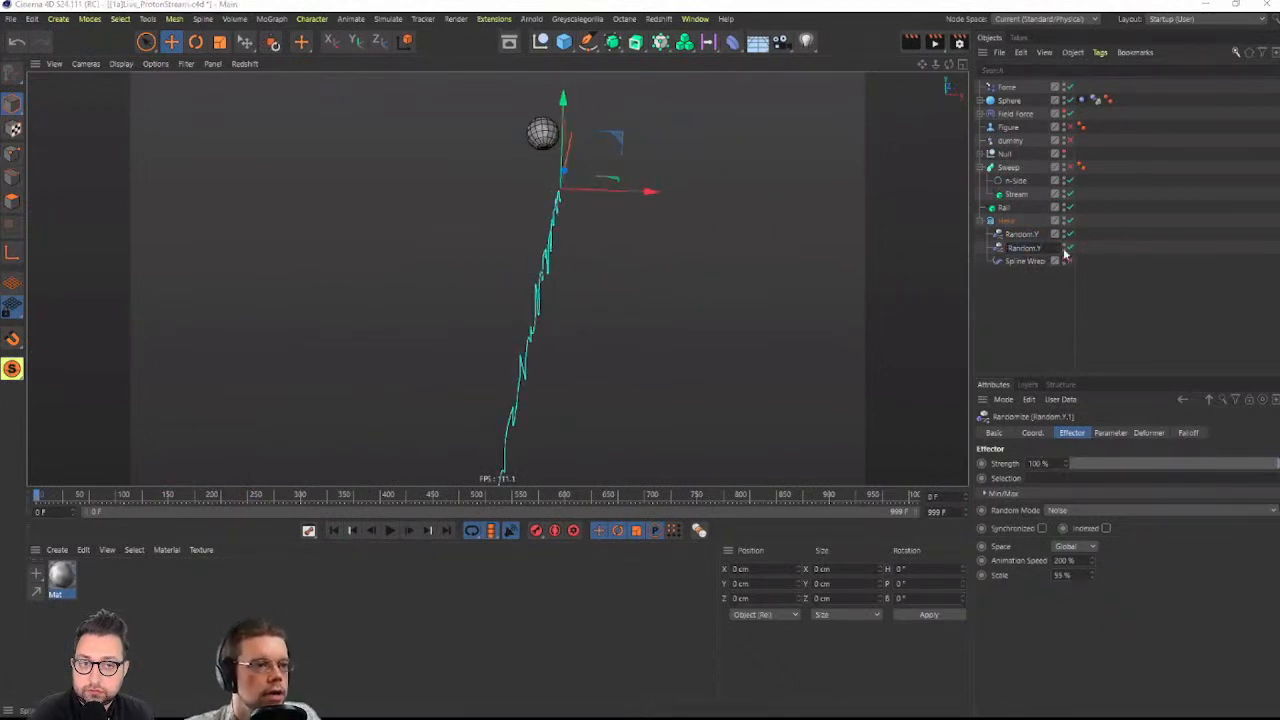
type("X")
key("Return")
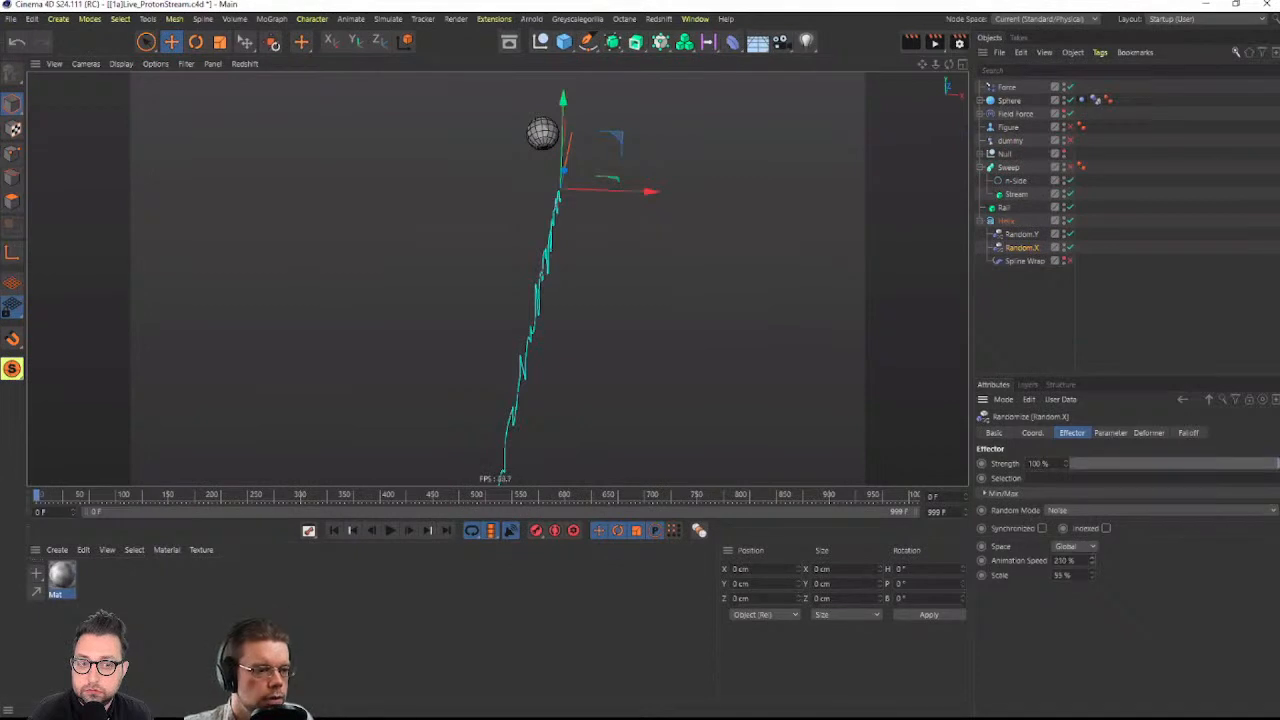
Give Random.X a 210 % animation speed and a slightly different noise scale, with P.X at 56 cm and P.Y at 0 cm
left_click_drag(1091, 577, 1083, 581)
left_click(1110, 433)
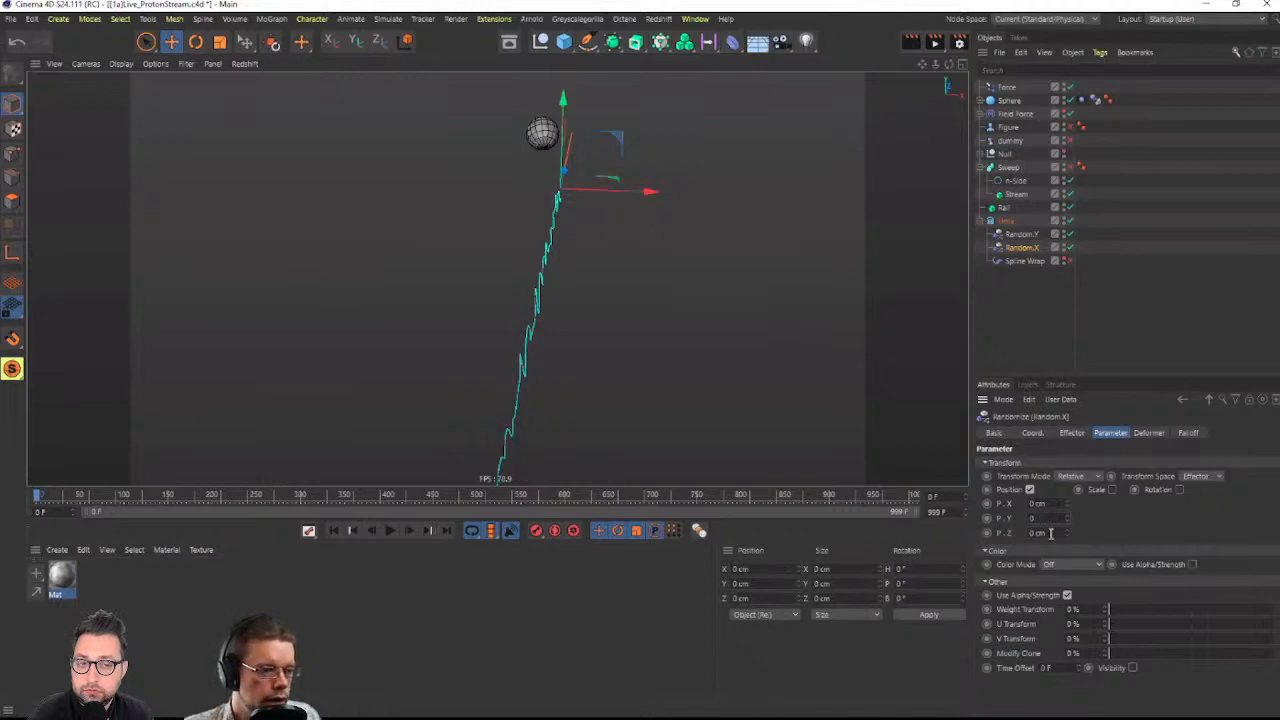
key("Tab")
left_click_drag(1050, 504, 1006, 502)
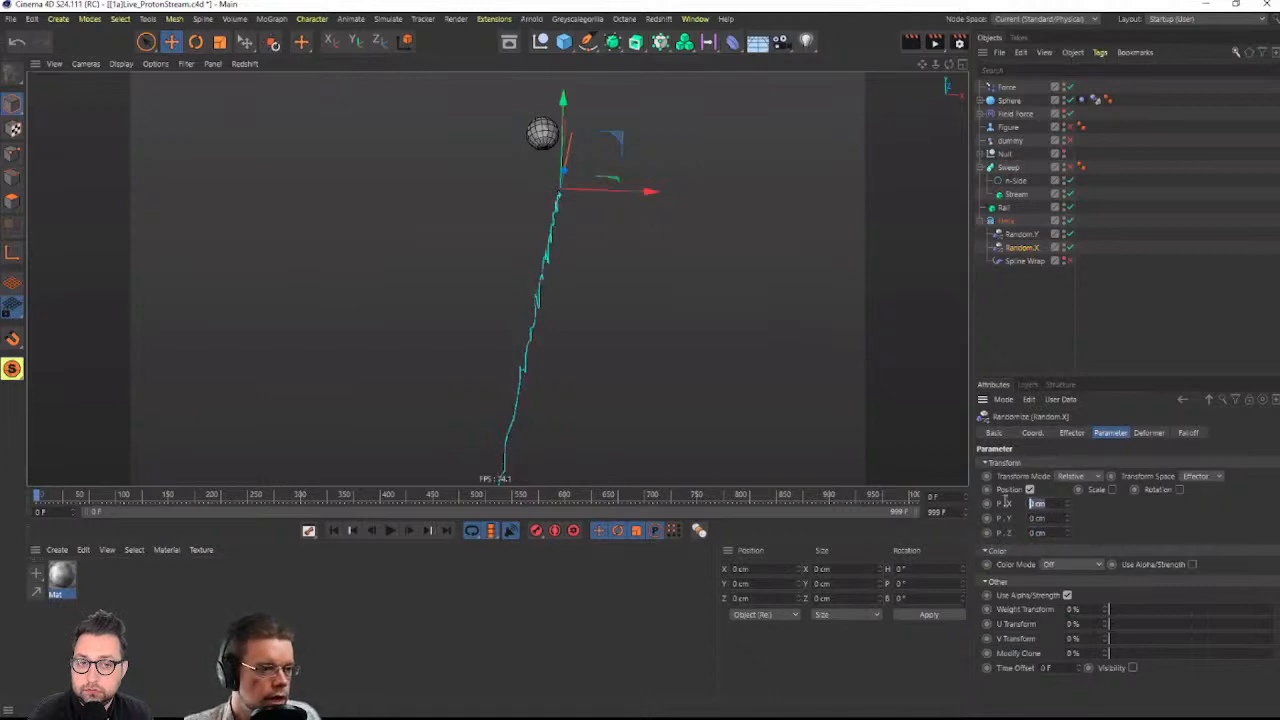
left_click_drag(535, 362, 521, 331, "alt")
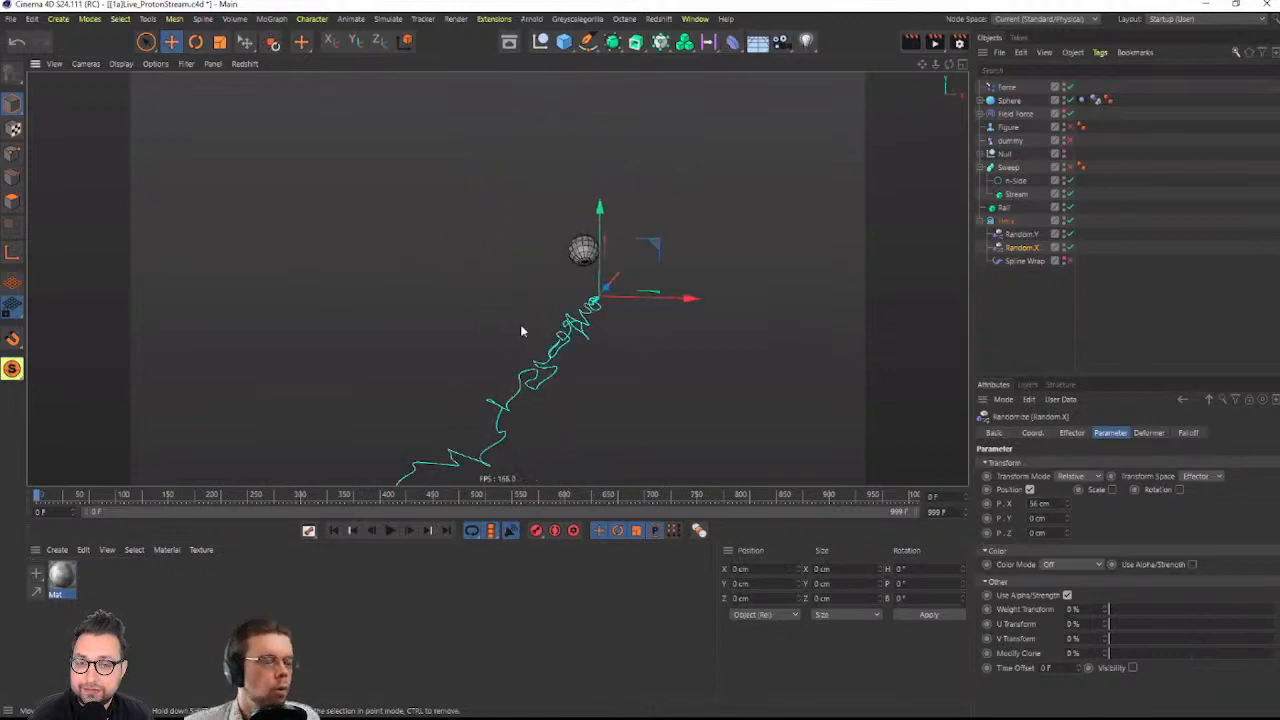
Play the simulation to examine the combined X and Y noise on the straight Helix, then rewind to frame 0
left_click_drag(571, 417, 531, 383, "alt")
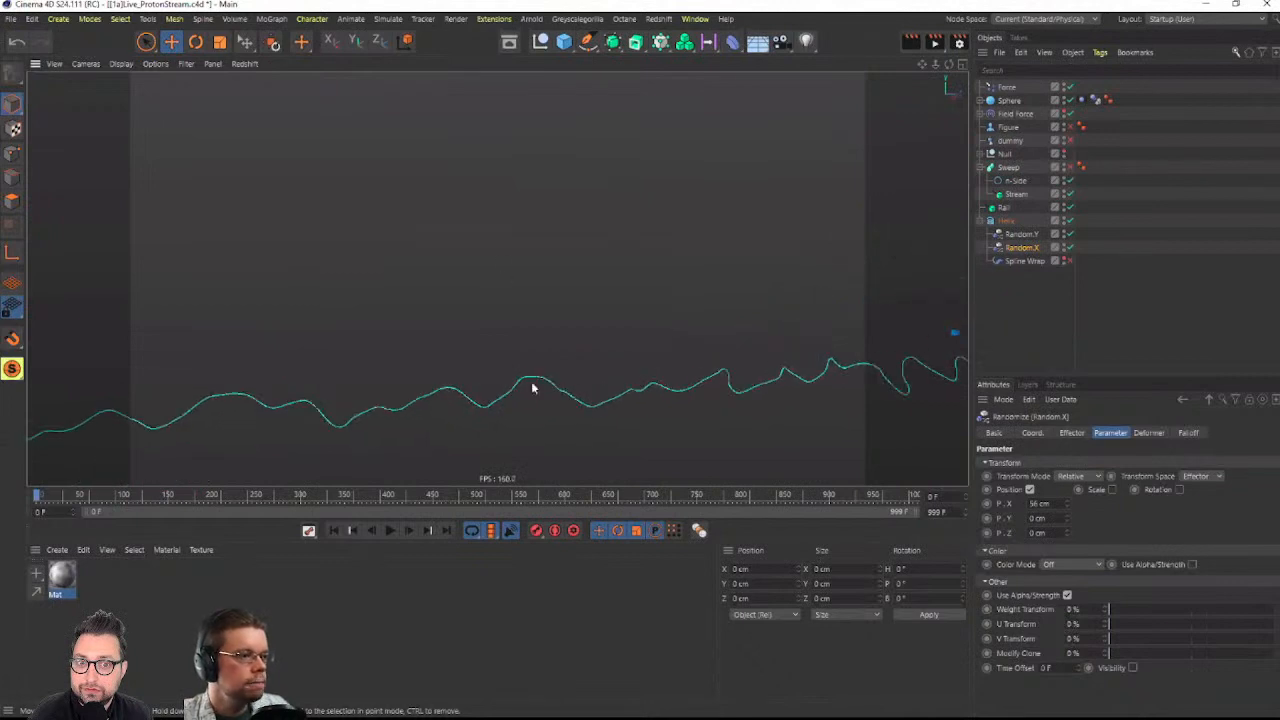
left_click(392, 531)
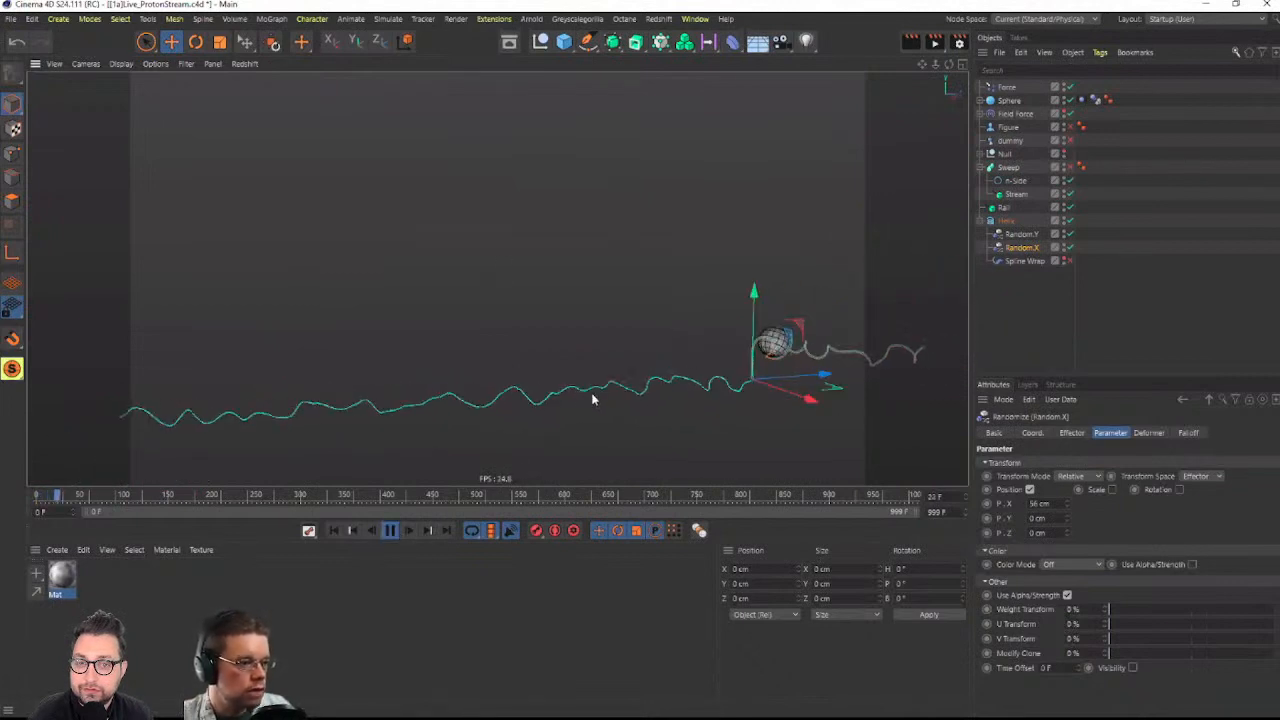
left_click(335, 531)
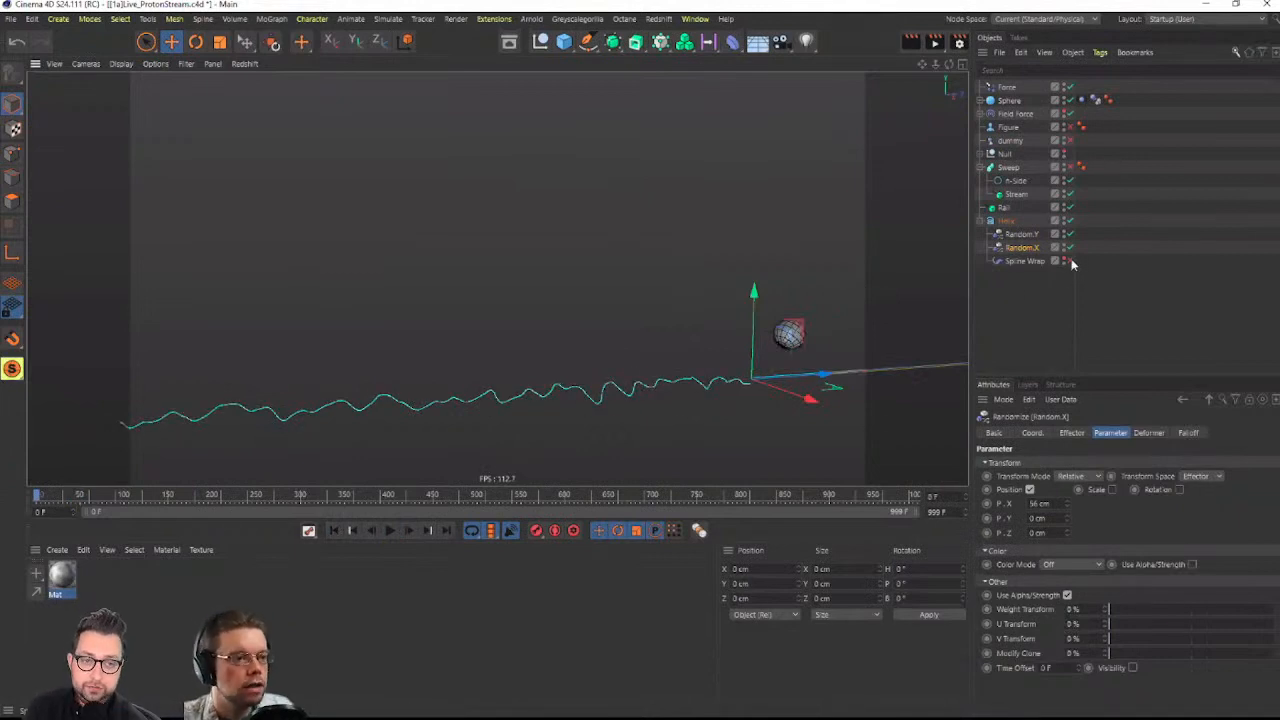
Re-enable the Spline Wrap under the Helix and show its bounding box settings
left_click(1045, 262)
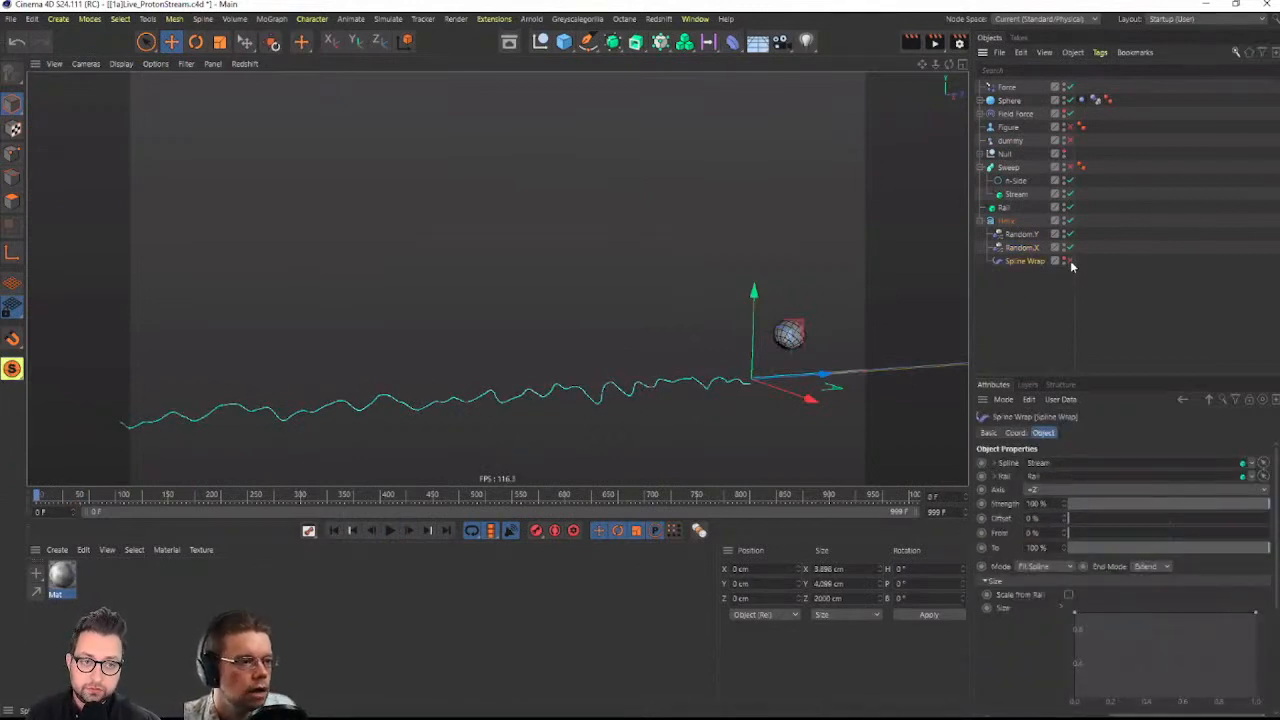
left_click(1071, 262)
middle_click_drag(886, 380, 629, 374, "alt")
right_click_drag(629, 374, 726, 360, "alt")
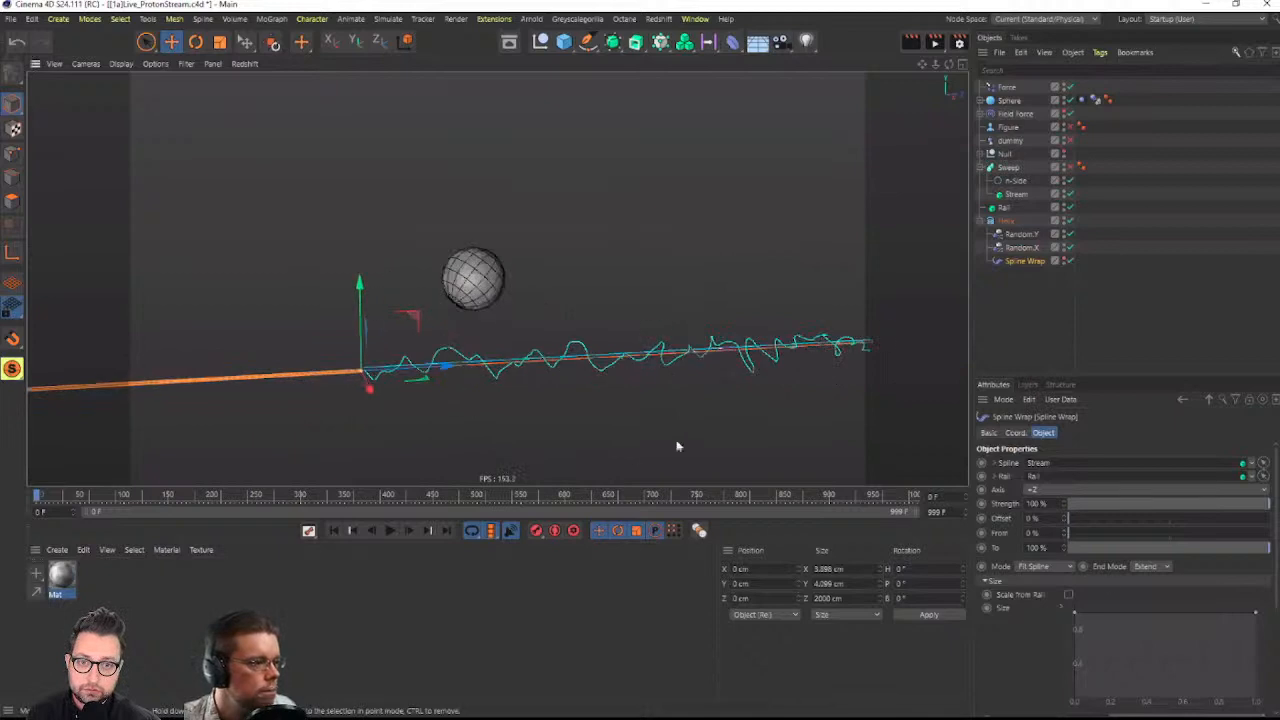
scroll(1044, 625, "down", 5)
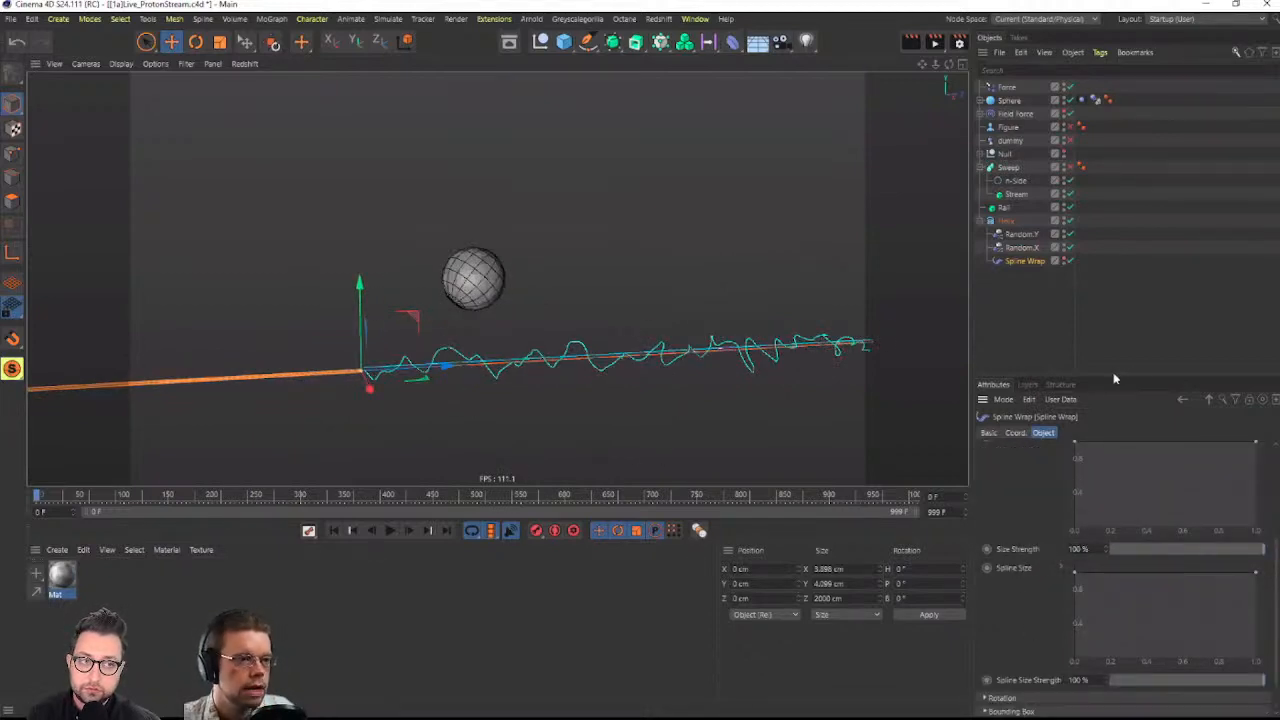
left_click_drag(1127, 376, 1127, 222)
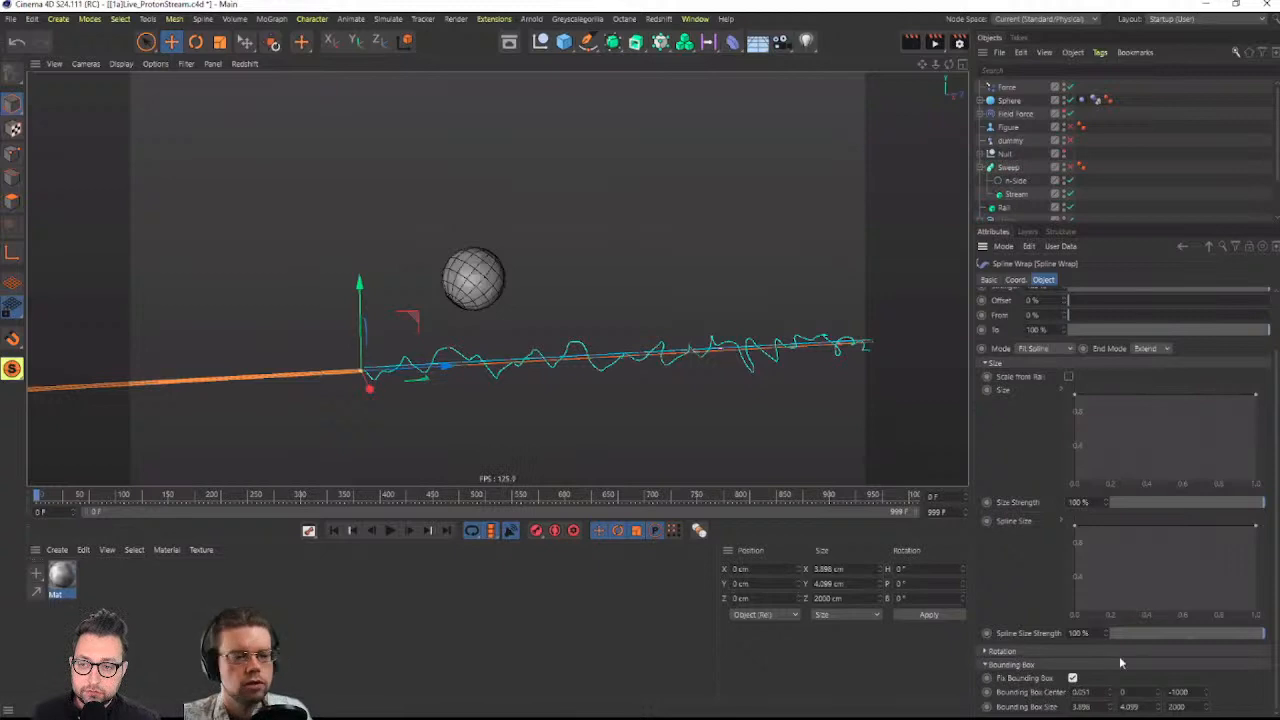
Play the simulation to examine how the noisy, wrapped Helix follows the splines around the sphere, then rewind to frame 0
left_click(390, 533)
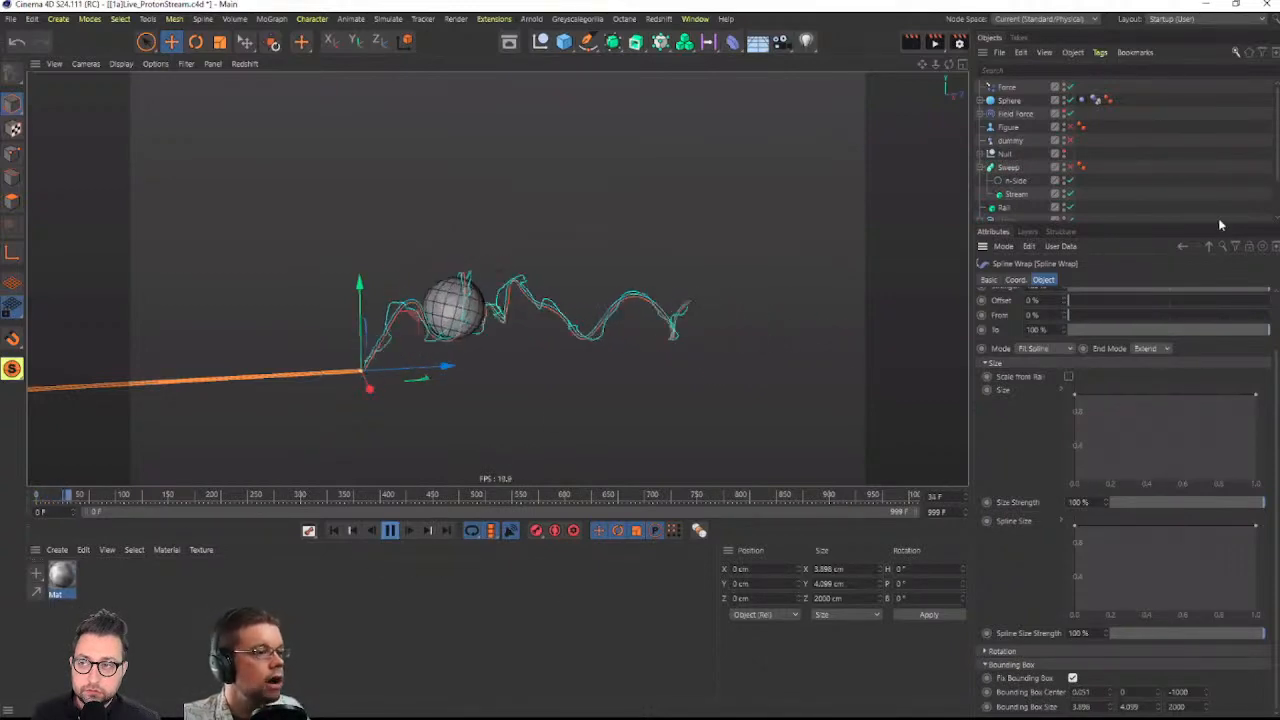
left_click(1146, 187)
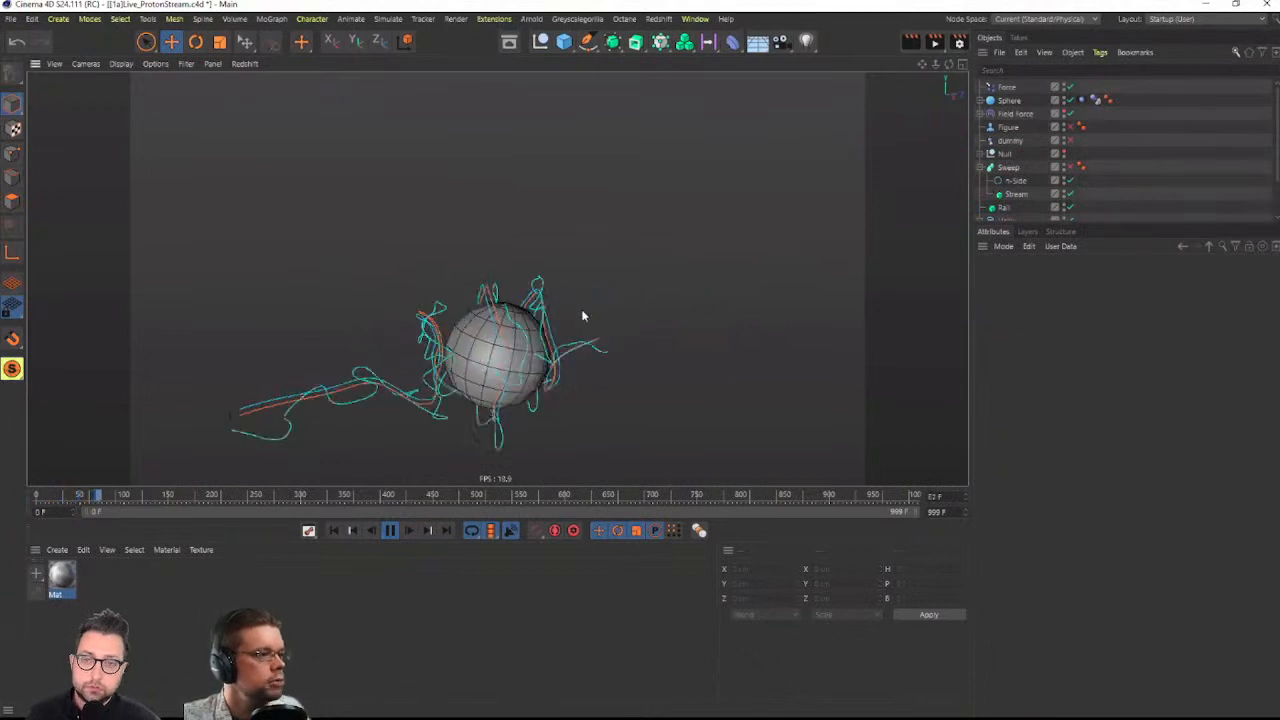
scroll(1020, 200, "down", 2)
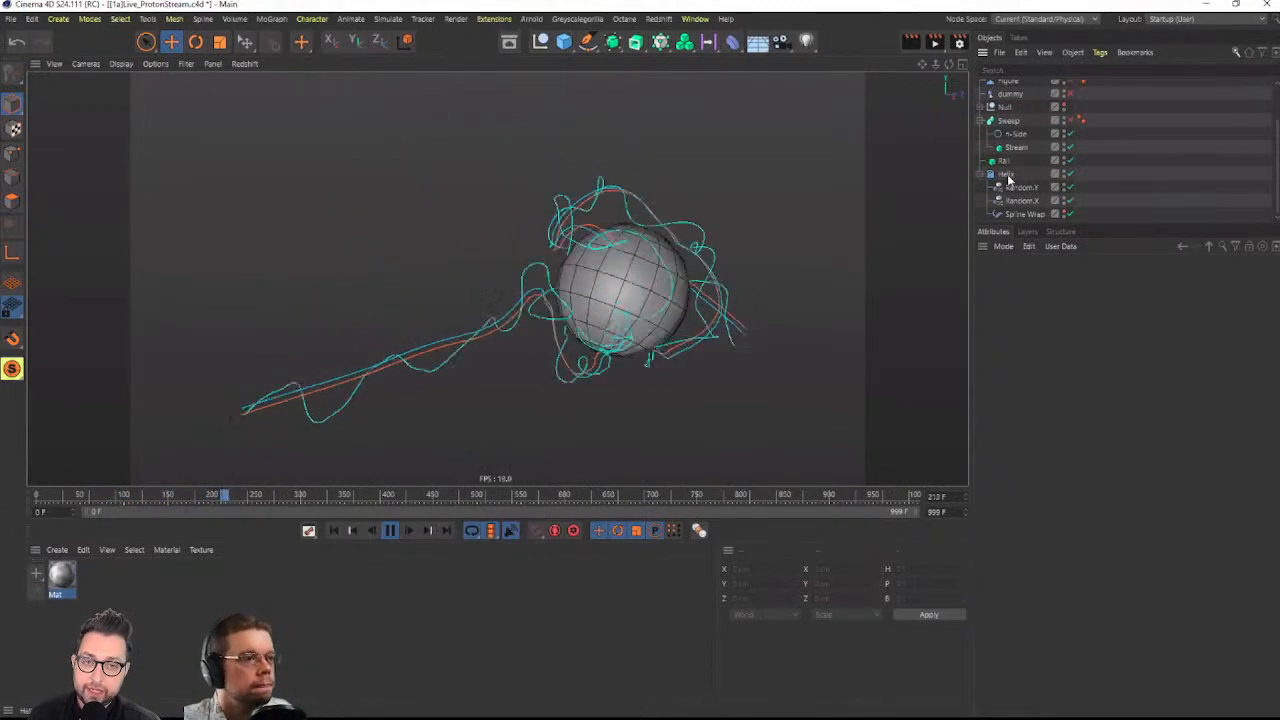
left_click(390, 531)
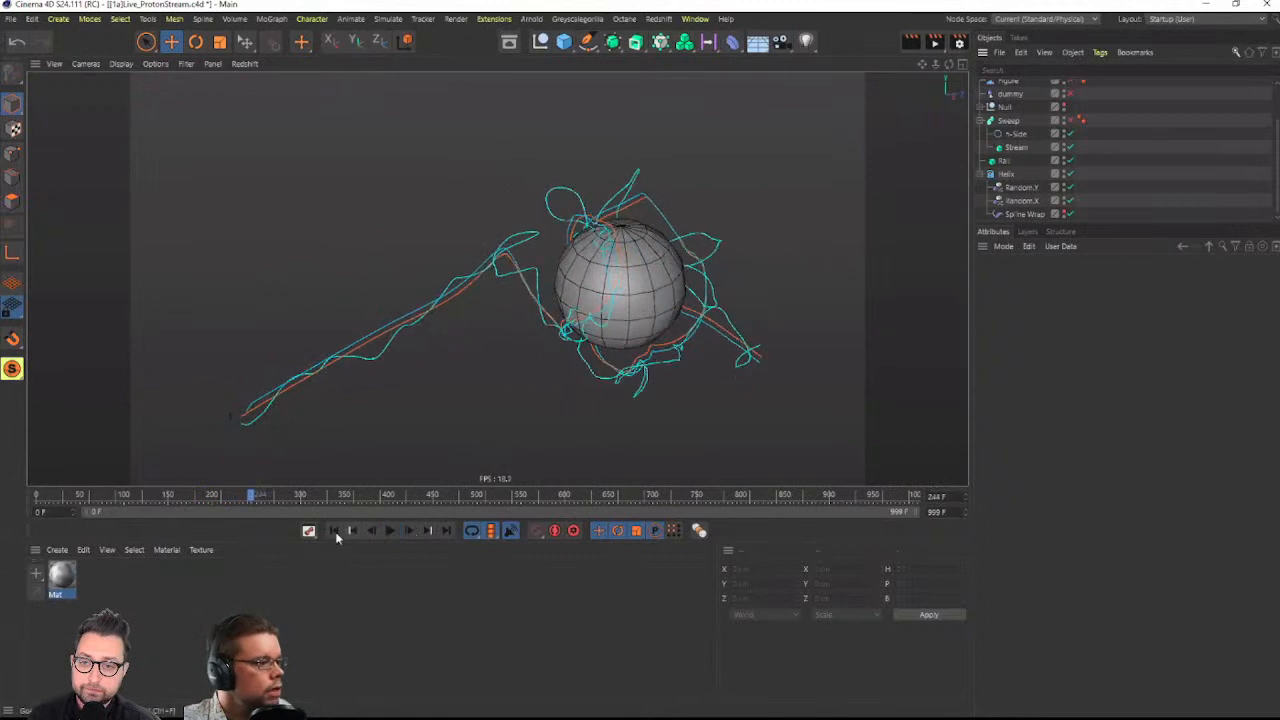
left_click(334, 531)
scroll(672, 392, "down", 5)
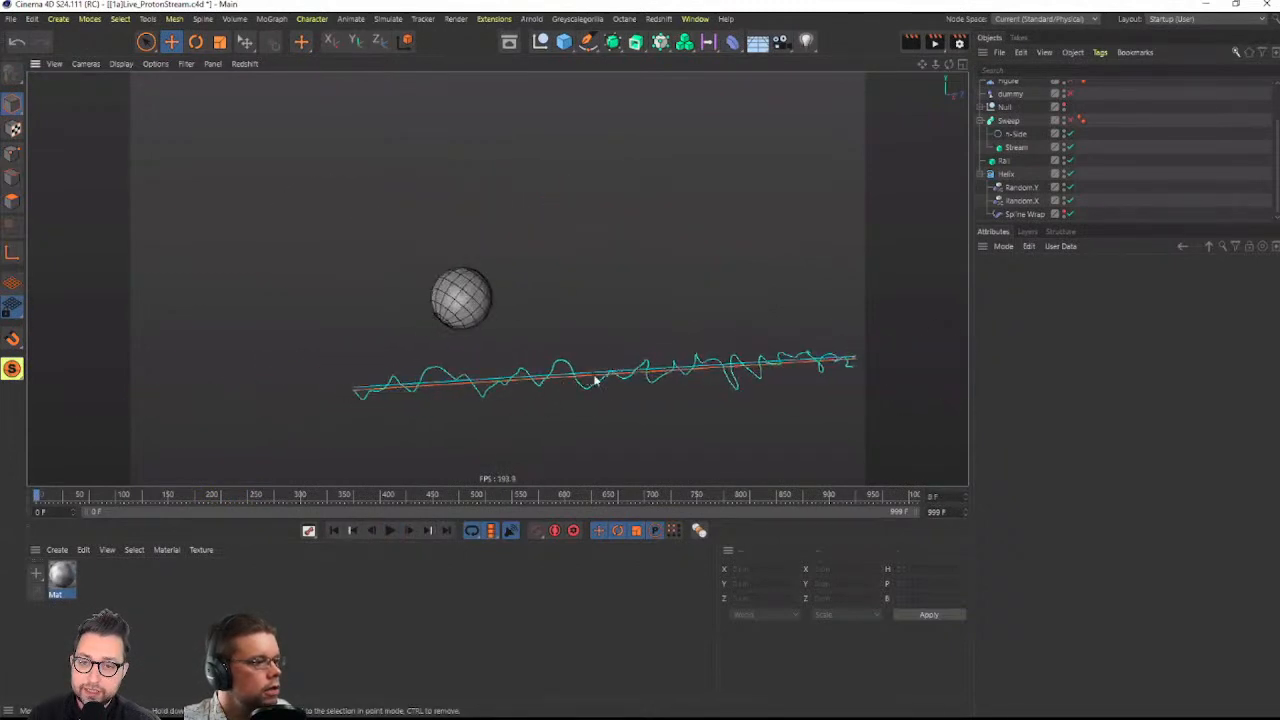
scroll(713, 350, "up", 3)
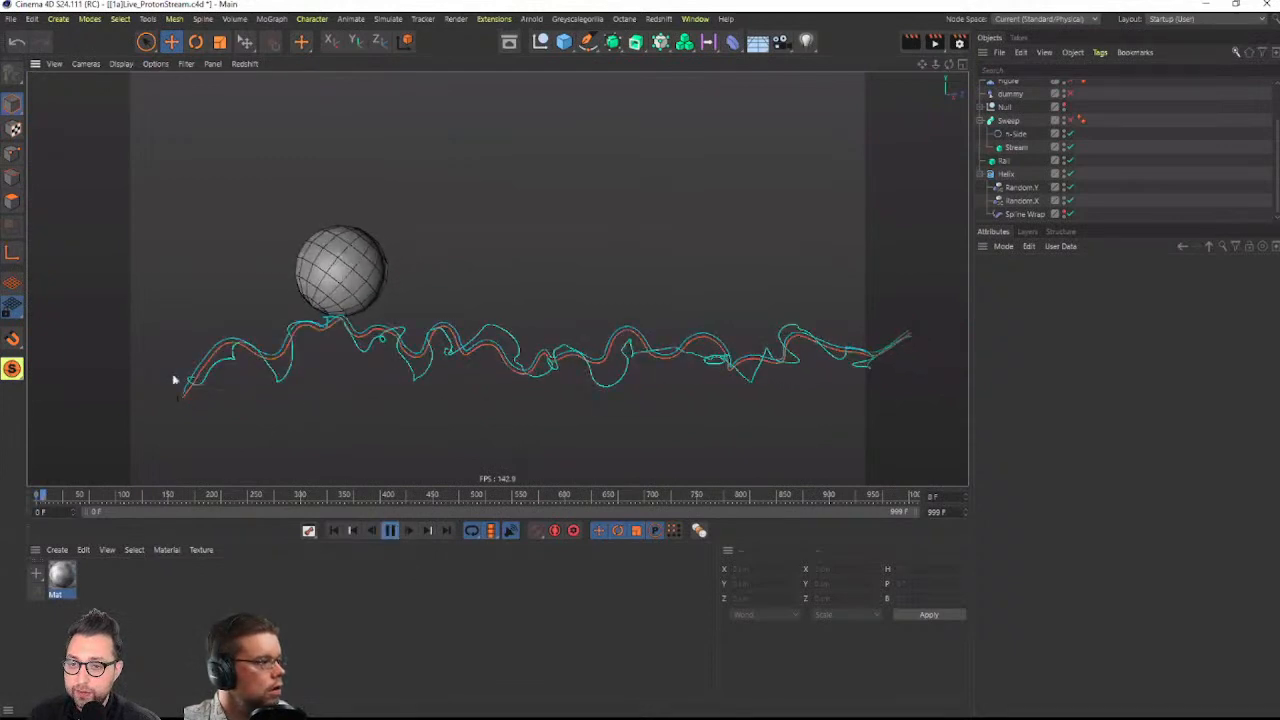
left_click(390, 530)
left_click(333, 530)
middle_click_drag(523, 313, 673, 343, "alt")
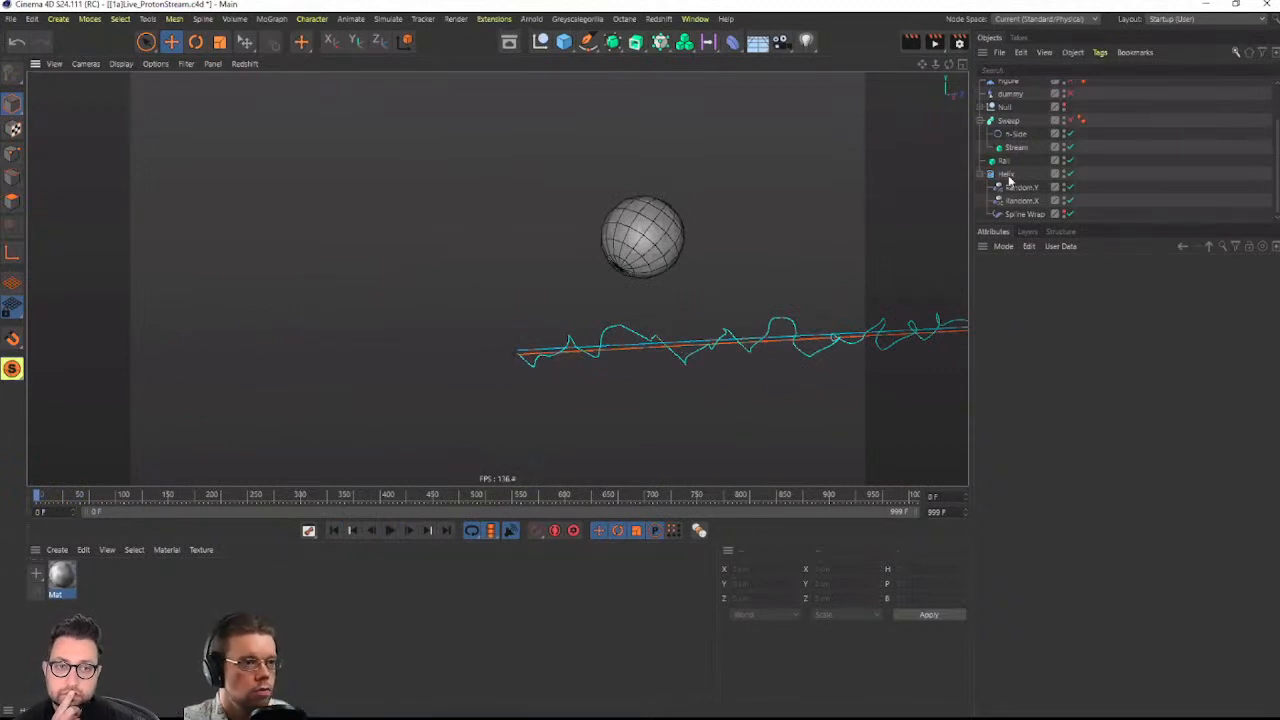
Disable the Spline Wrap and add a shared Spherical Field to the falloff of Random.Y and Random.X
left_click(1068, 215)
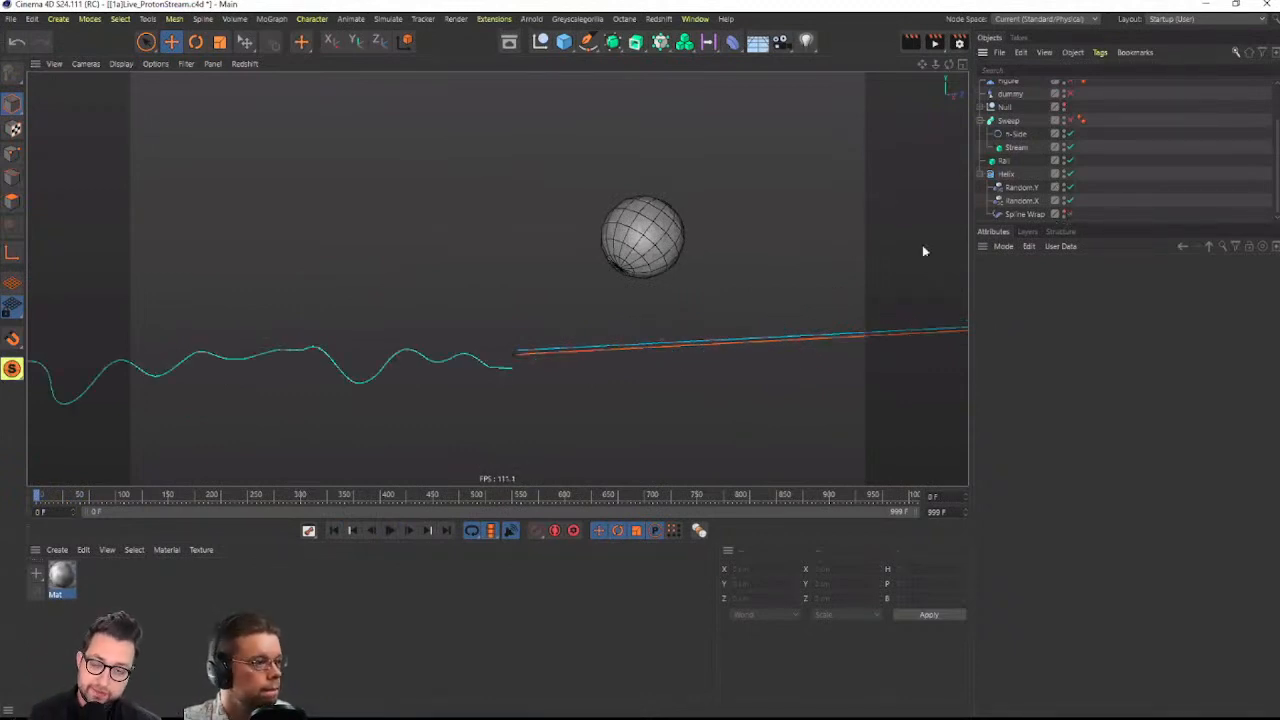
left_click_drag(529, 357, 507, 362, "alt")
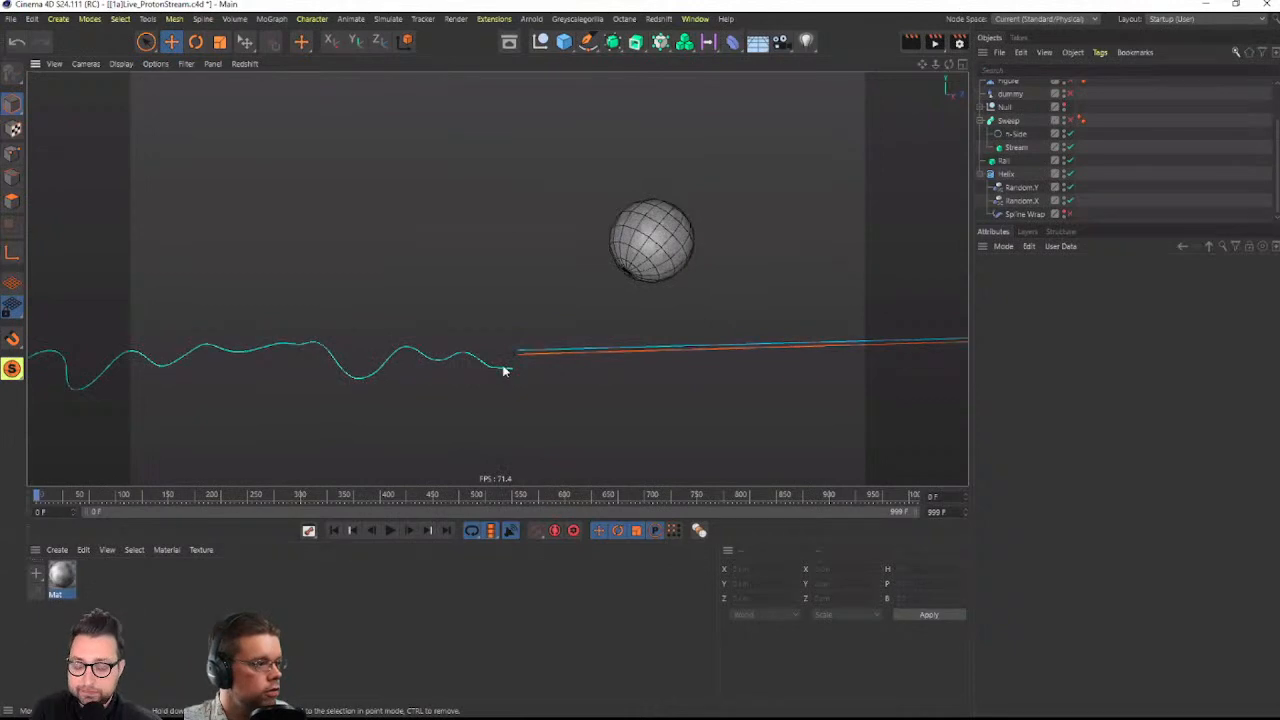
right_click_drag(514, 359, 588, 345, "alt")
left_click_drag(522, 351, 505, 352, "alt")
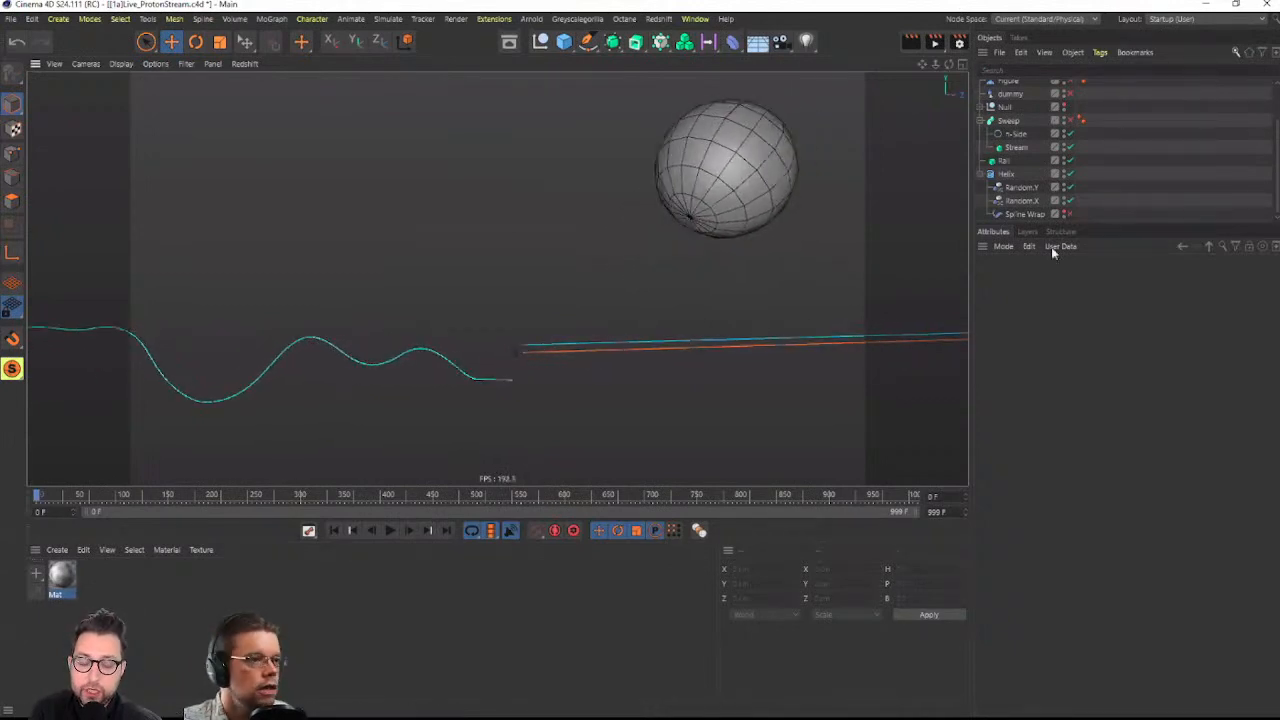
left_click(1036, 190)
left_click(1026, 201, "shift")
left_click(1188, 280)
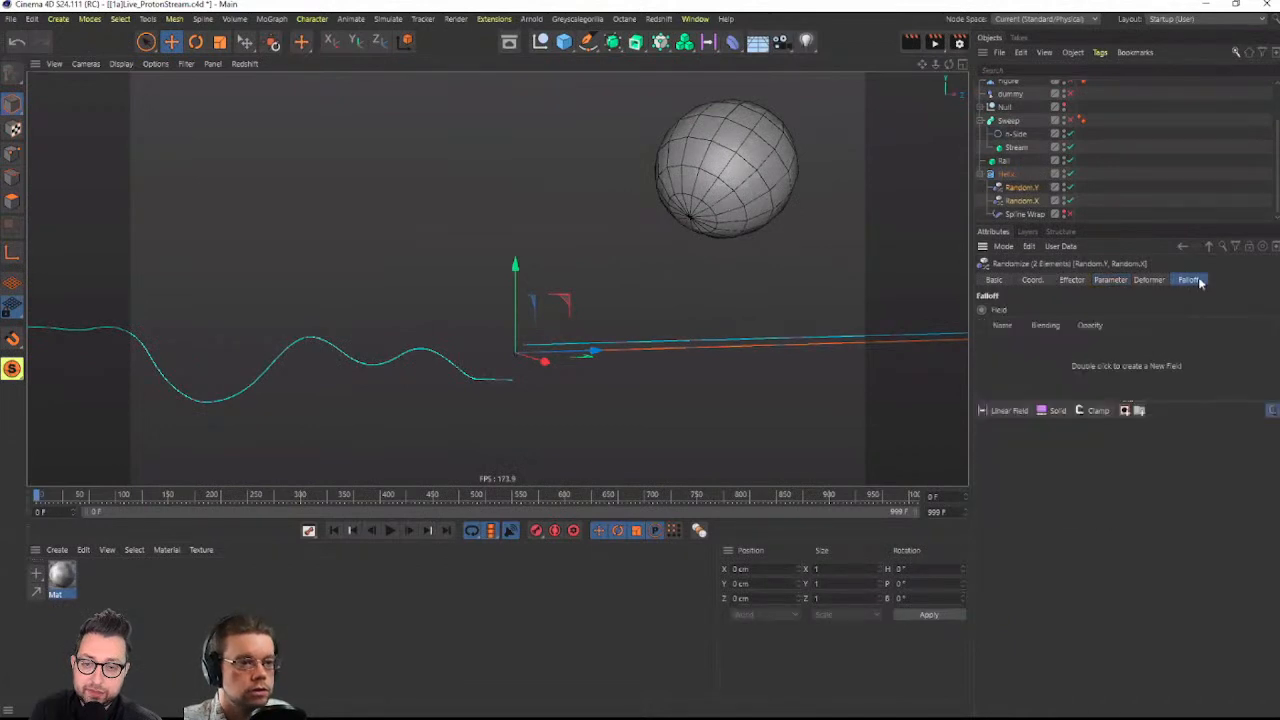
left_click(1004, 411)
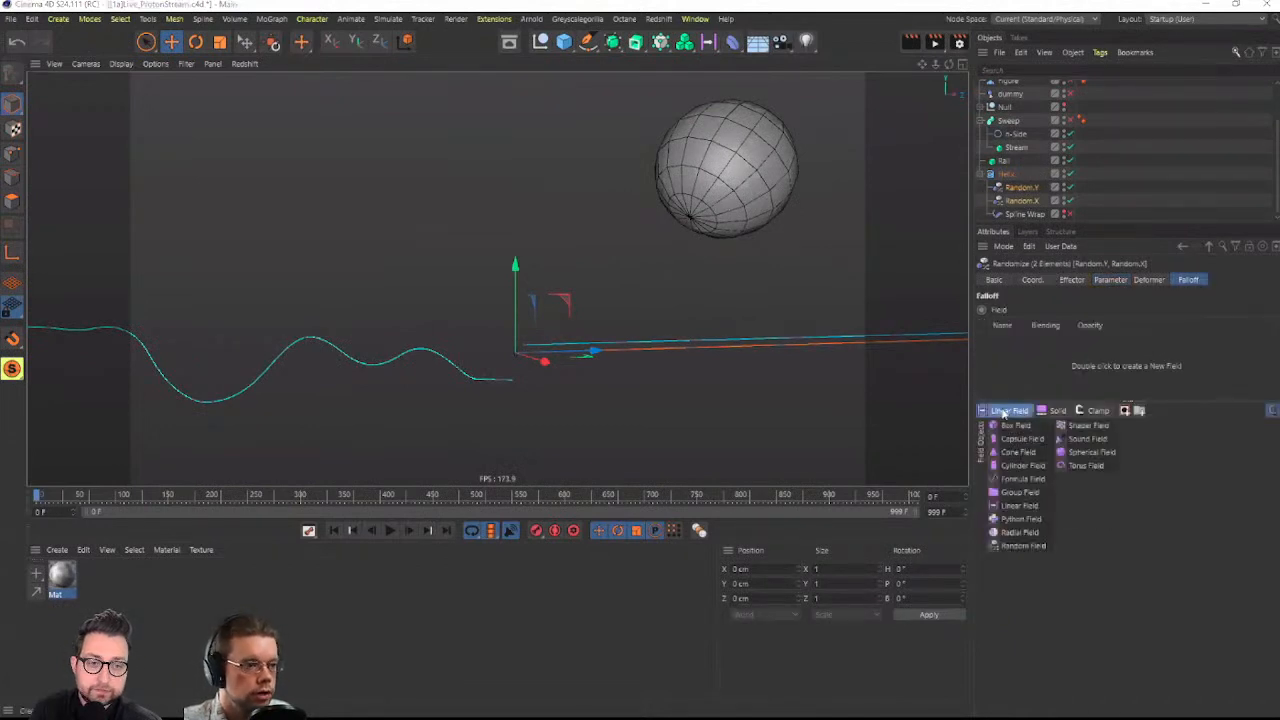
left_click(1088, 453)
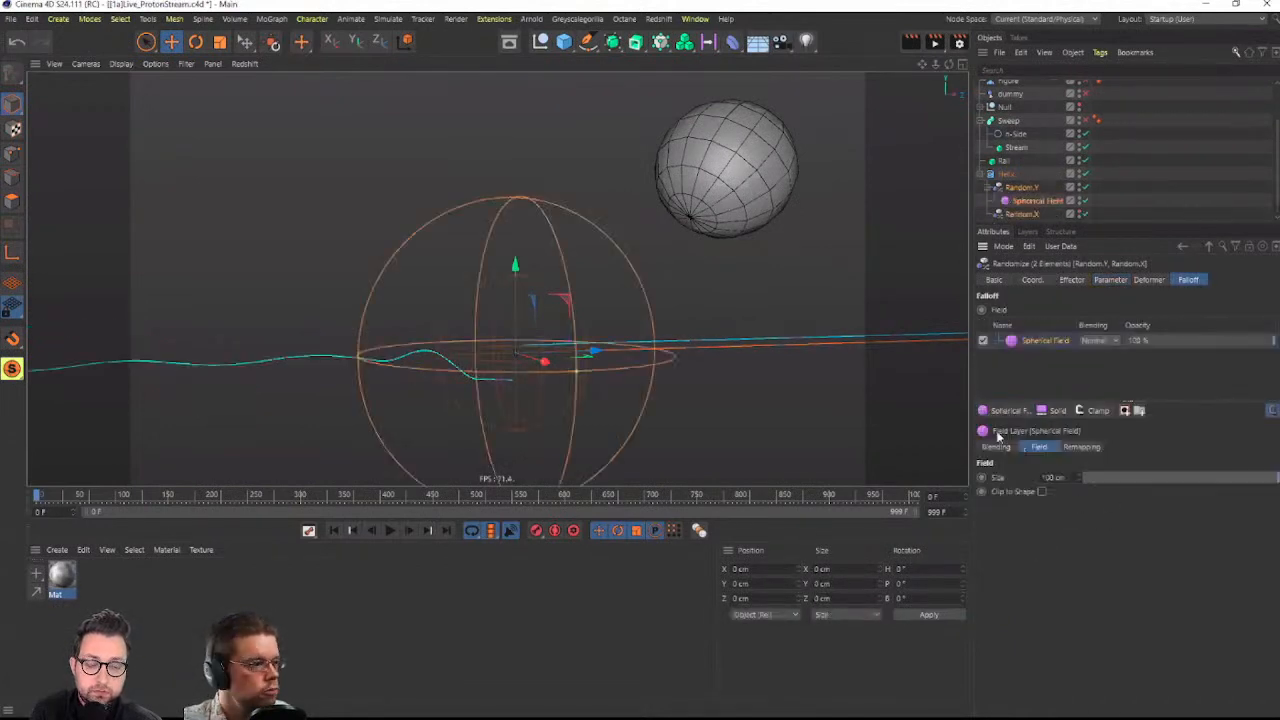
Invert the remapping of the Spherical Field under Random.Y
left_click(1037, 202)
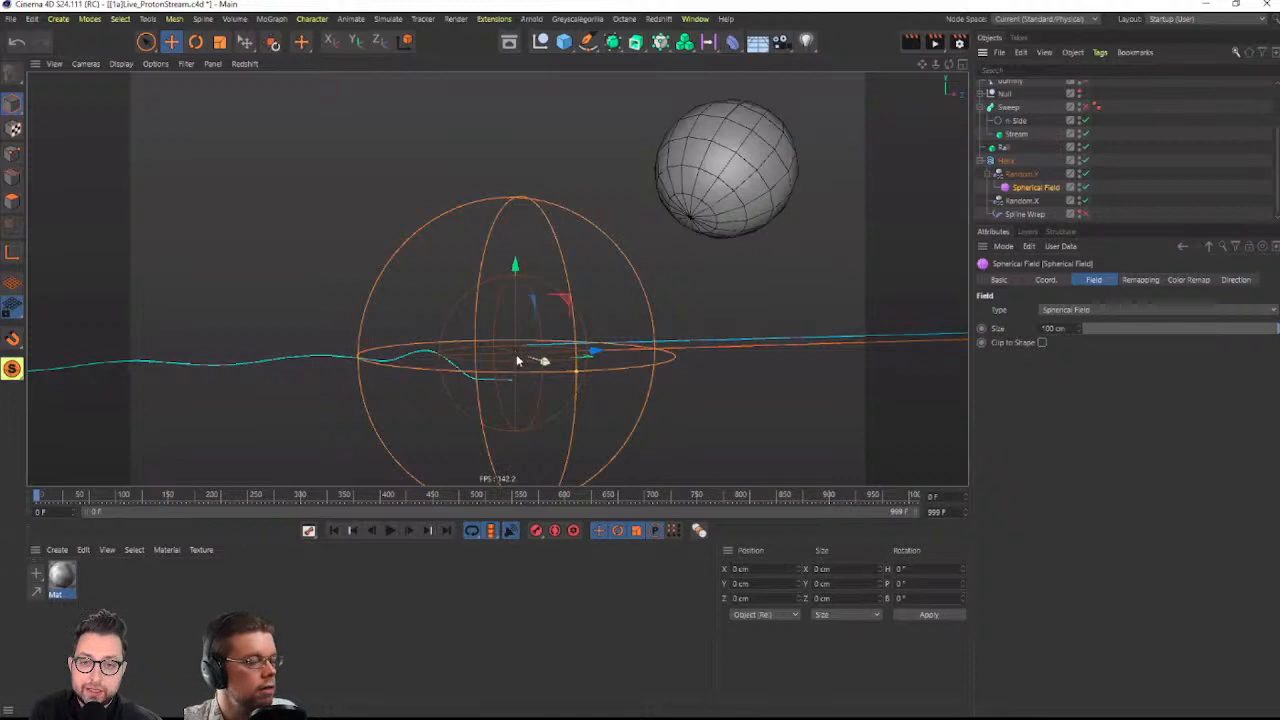
left_click(1139, 279)
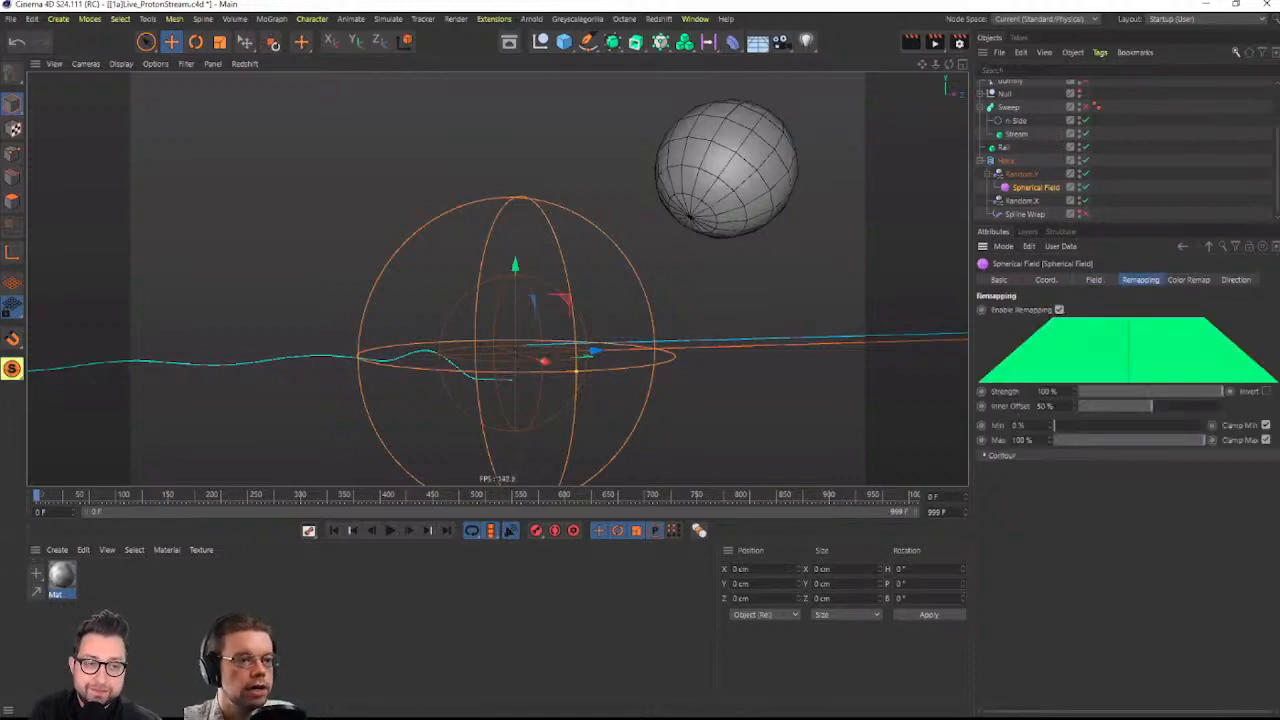
left_click(1266, 391)
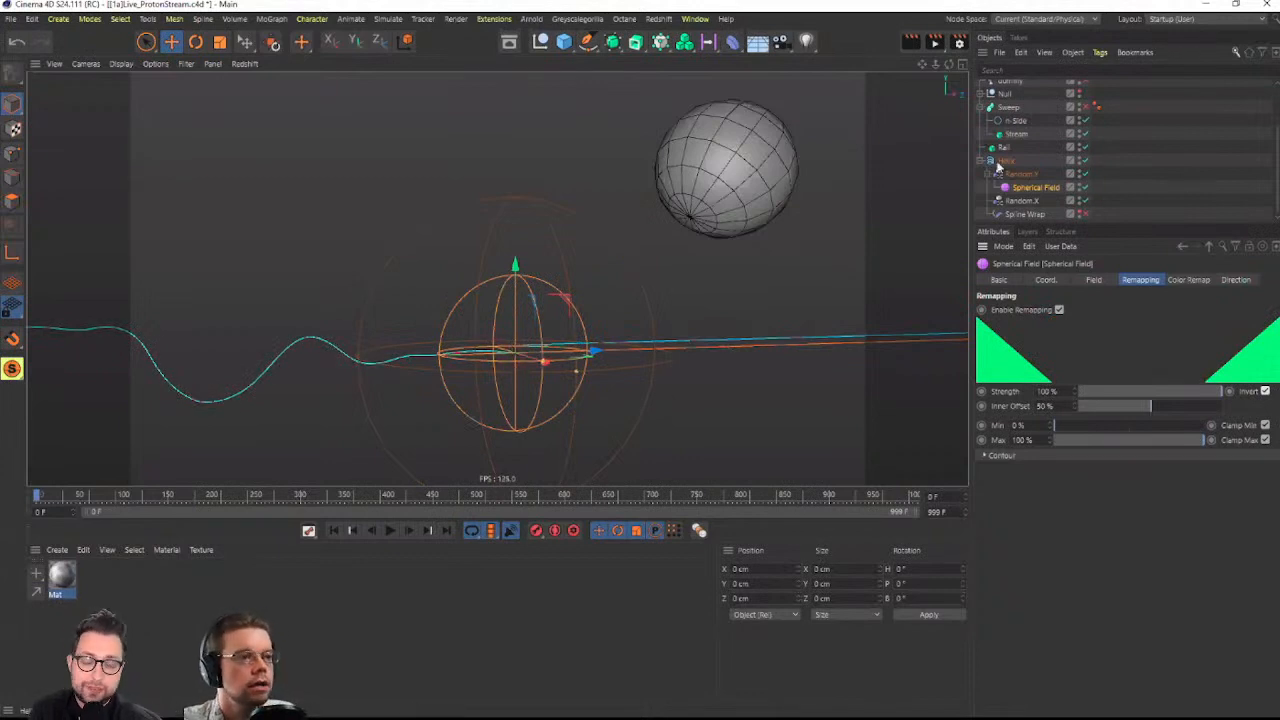
Re-enable the Spline Wrap and enlarge the Spherical Field to about 356 cm with an inner offset of about 39 %
scroll(700, 274, "down", 5)
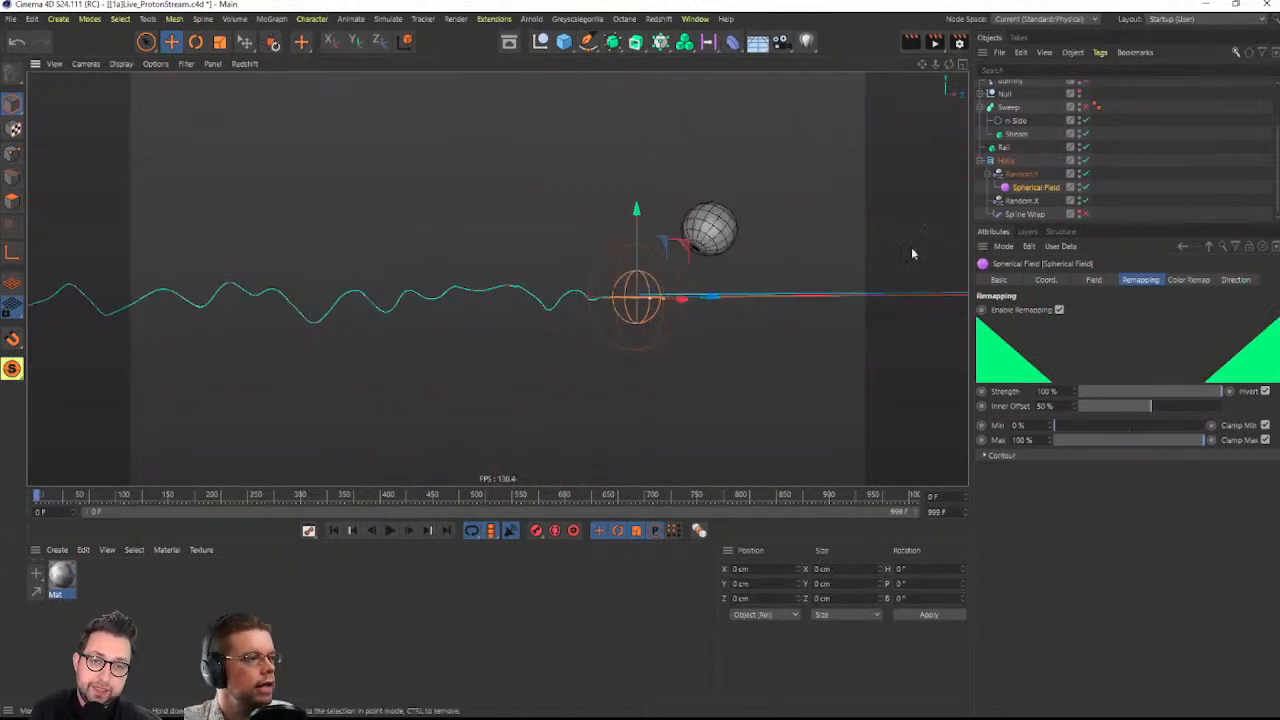
left_click(1085, 215)
left_click_drag(800, 299, 770, 432, "alt")
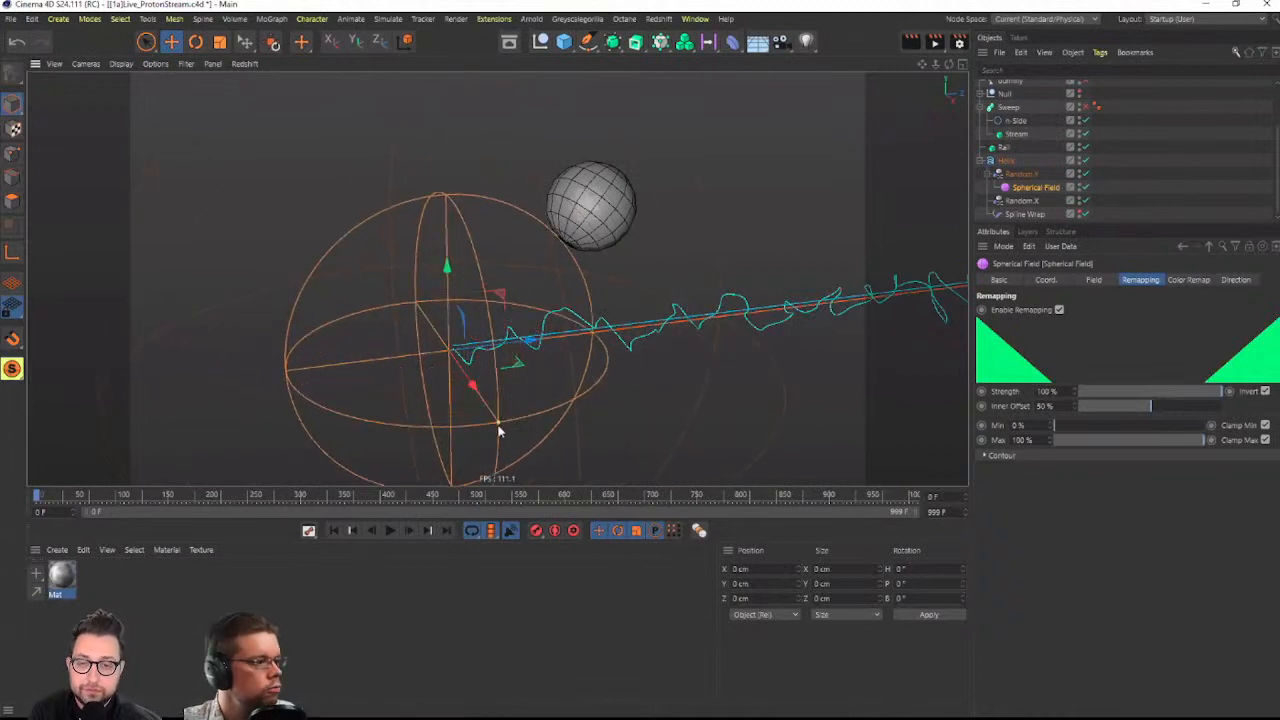
mouse_move(500, 432)
left_mouse_down()
mouse_move(606, 466)
mouse_move(517, 457)
mouse_move(487, 410)
left_mouse_up()
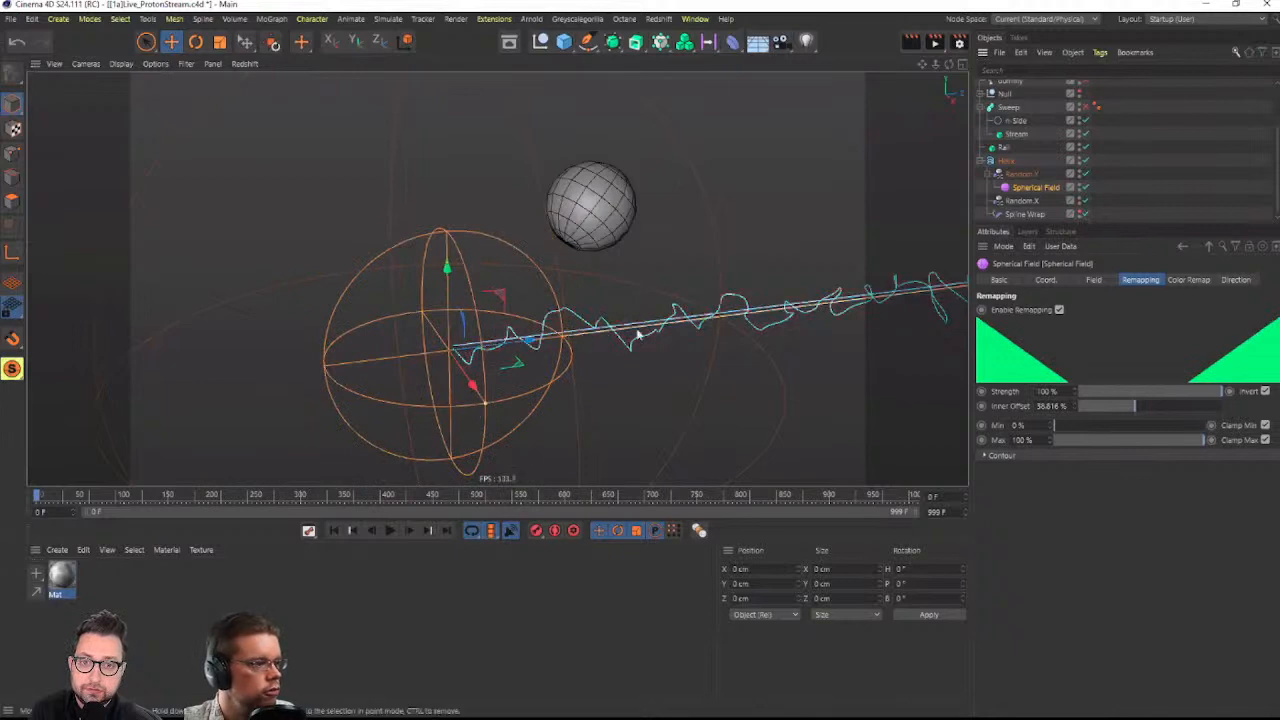
Check Random.X's falloff and play the simulation to examine the noise near the beam's start, then rewind to frame 0
left_click(1022, 200)
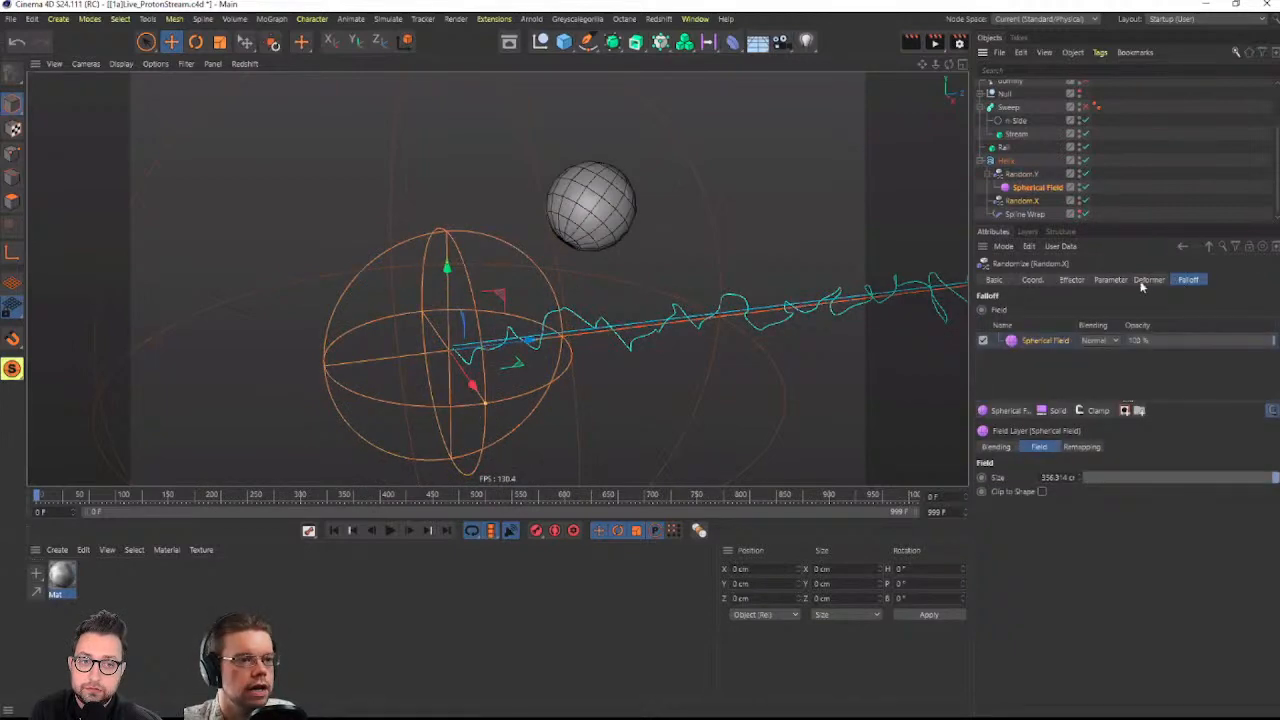
left_click_drag(608, 334, 340, 322, "alt")
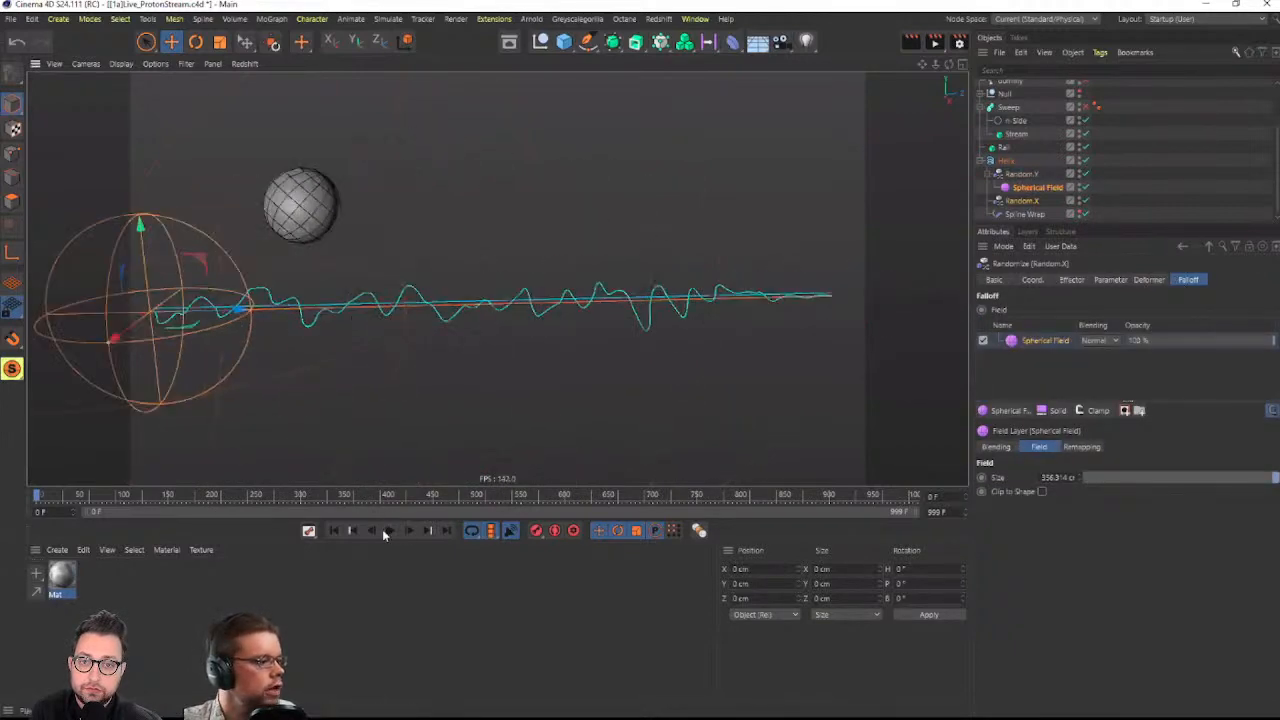
middle_click_drag(426, 209, 541, 233, "alt")
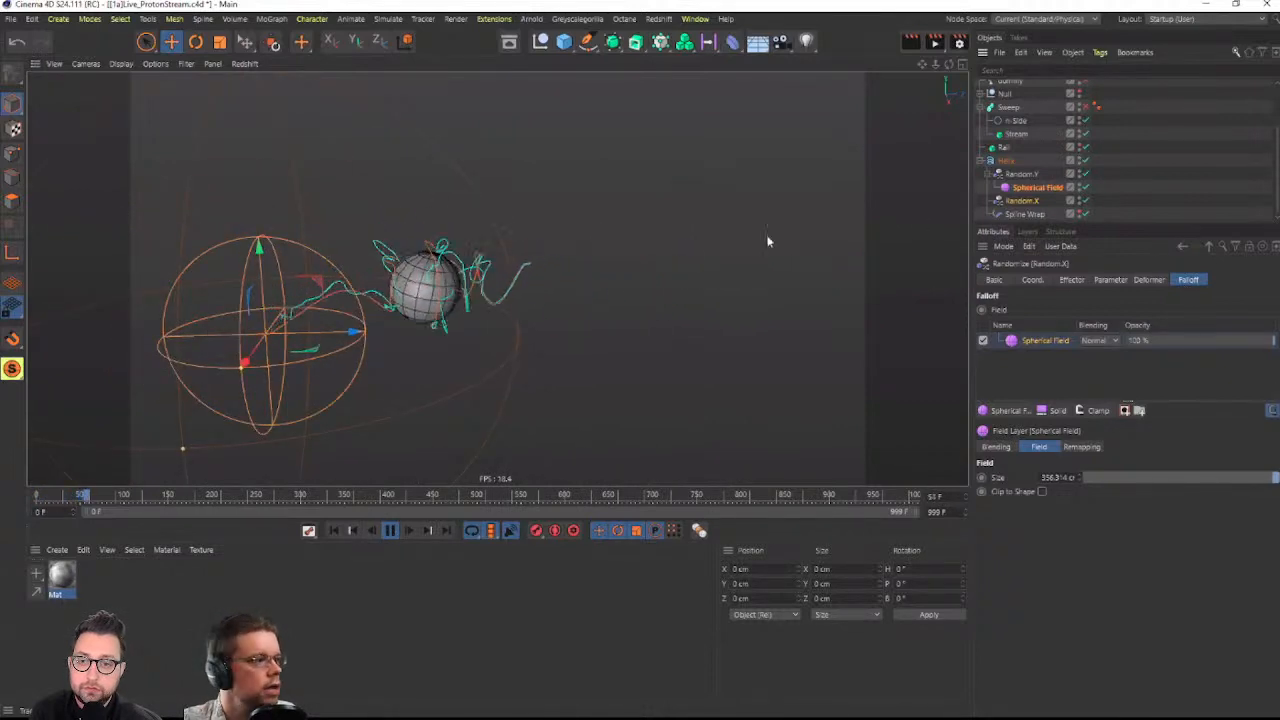
middle_click_drag(450, 323, 516, 321, "alt")
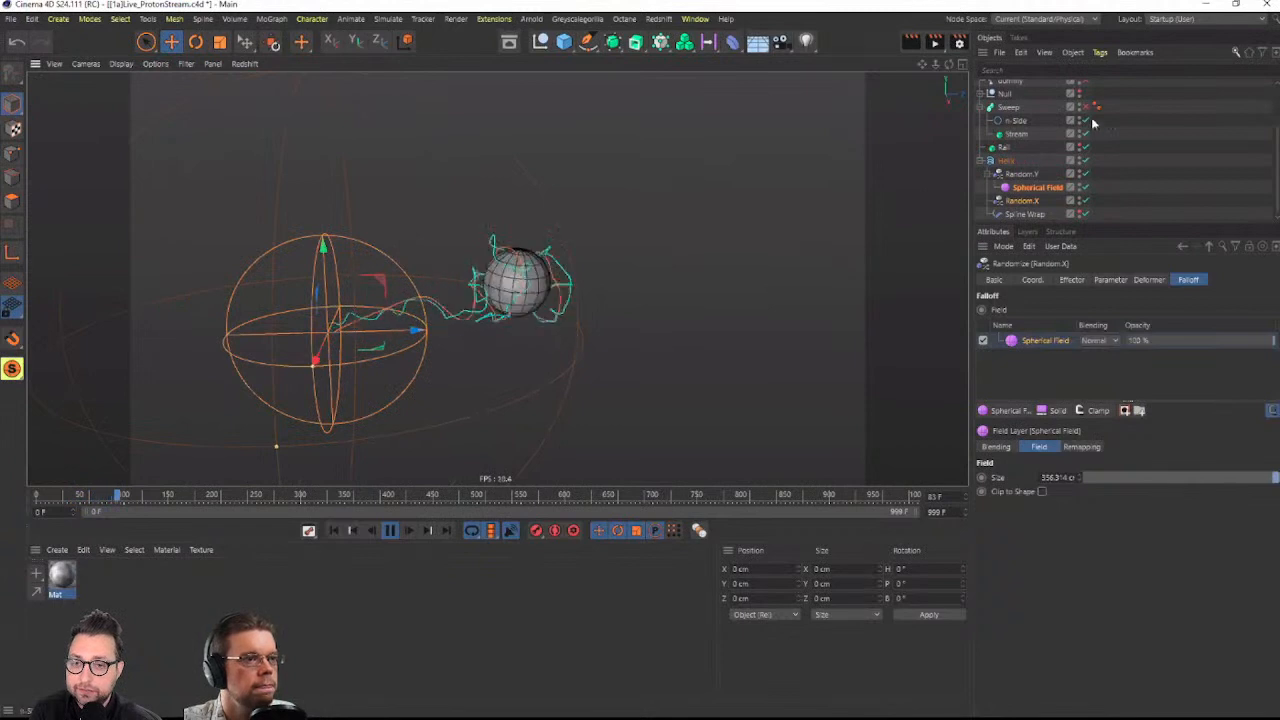
left_click(389, 535)
left_click(334, 532)
middle_click_drag(380, 360, 519, 371, "alt")
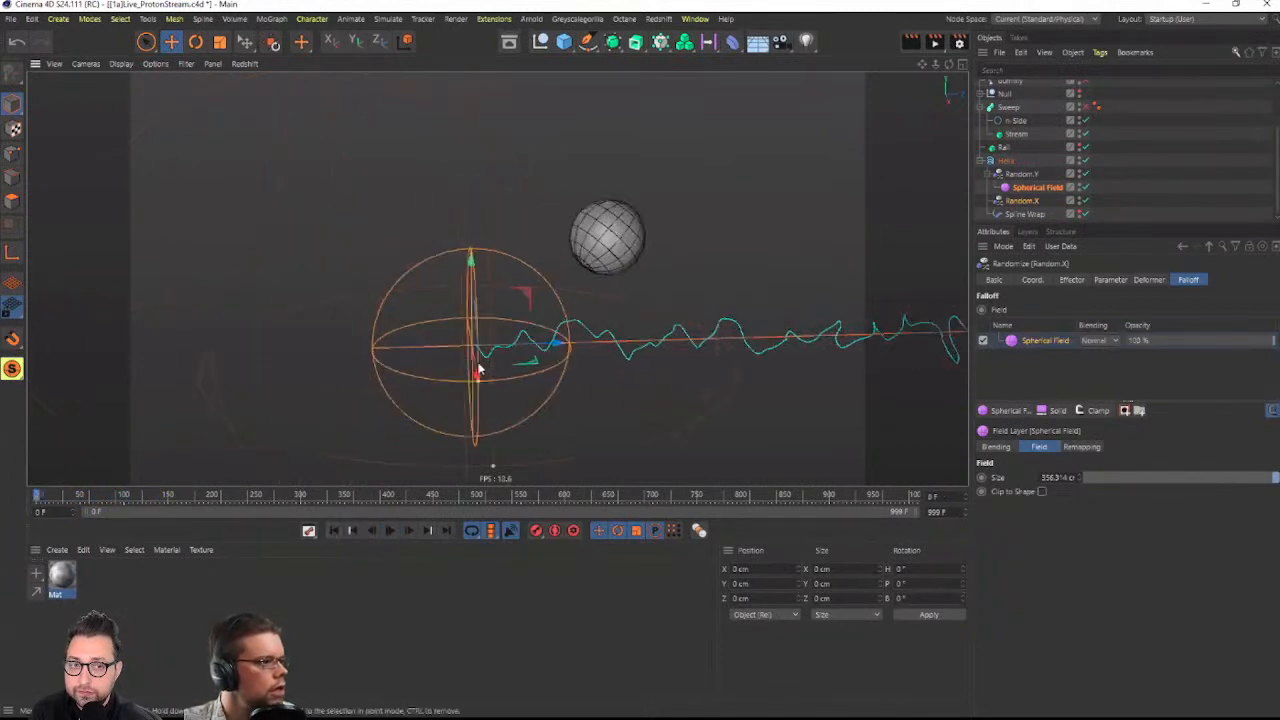
left_click_drag(478, 364, 501, 375, "alt")
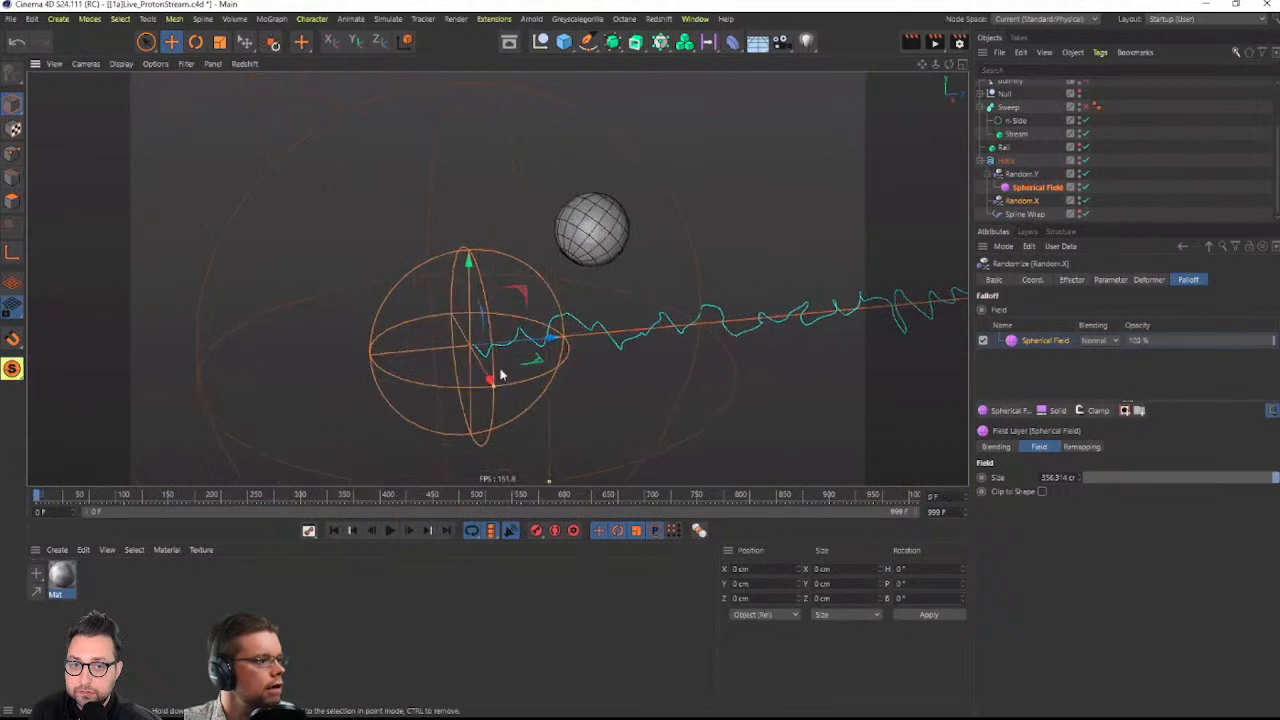
Select the Spherical Field and disable the Spline Wrap to examine the falloff along the straight Helix
left_click(1037, 188)
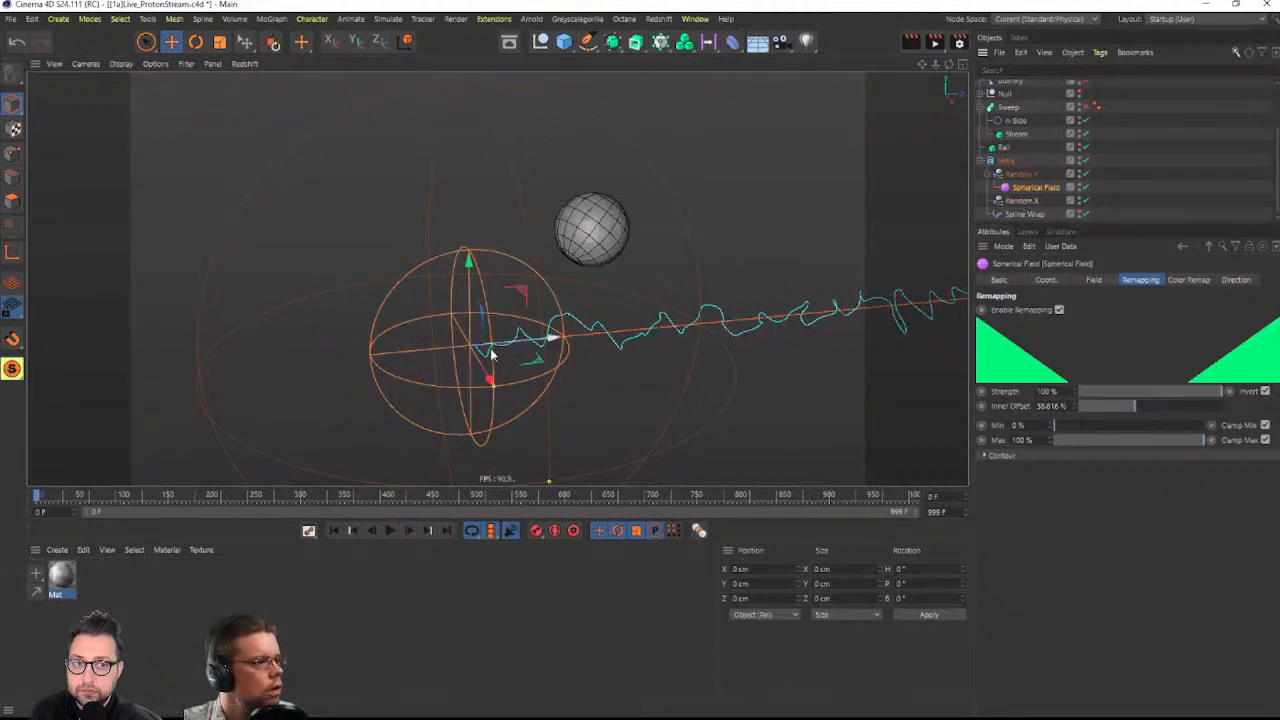
left_click(1086, 214)
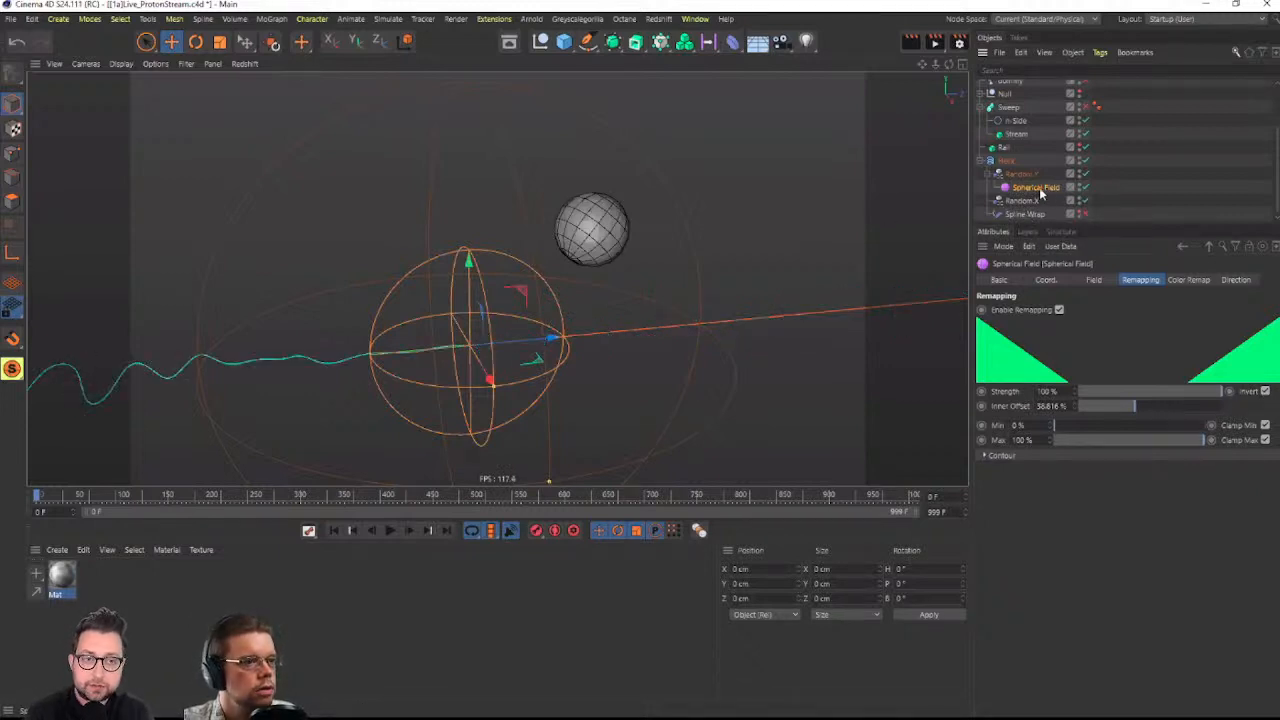
left_click_drag(464, 304, 405, 348, "alt")
scroll(405, 348, "down", 4)
mouse_move(430, 350)
middle_mouse_down("alt")
mouse_move(607, 378)
mouse_move(692, 412)
middle_mouse_up("alt")
right_click_drag(692, 412, 507, 485, "alt")
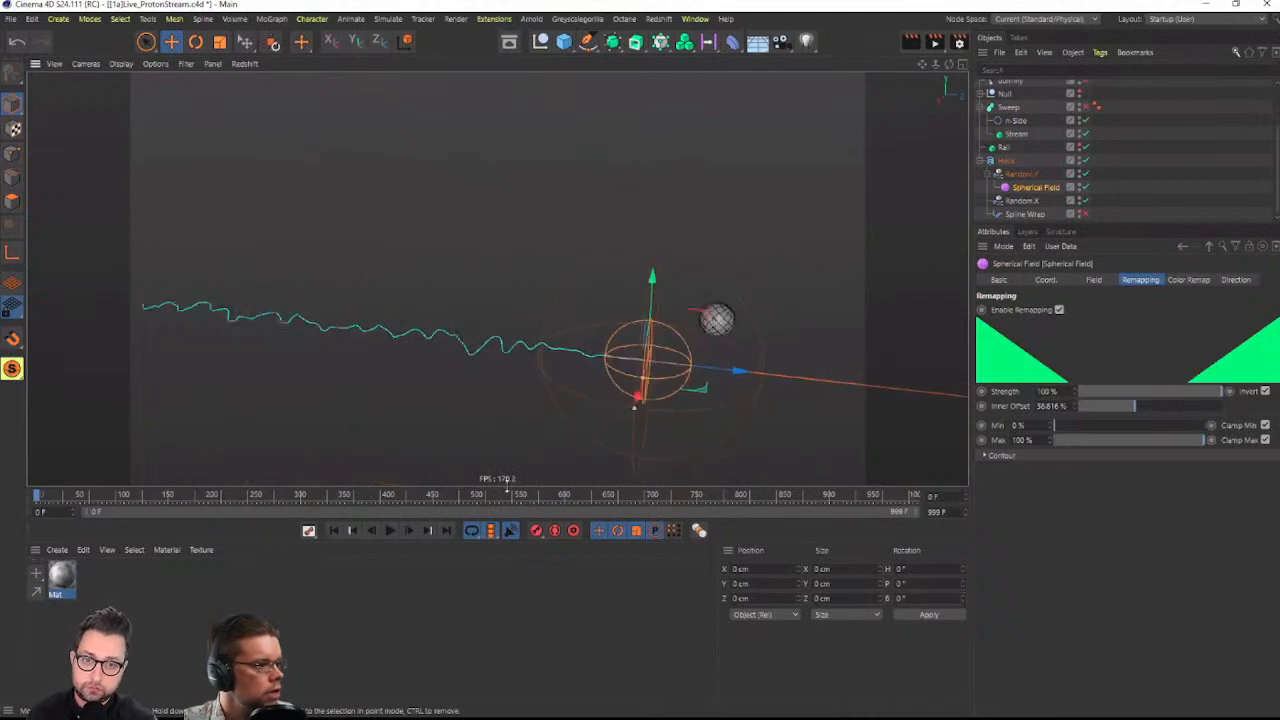
Re-enable the Spline Wrap and play the simulation to examine the Helix wrapping around the sphere
left_click(392, 531)
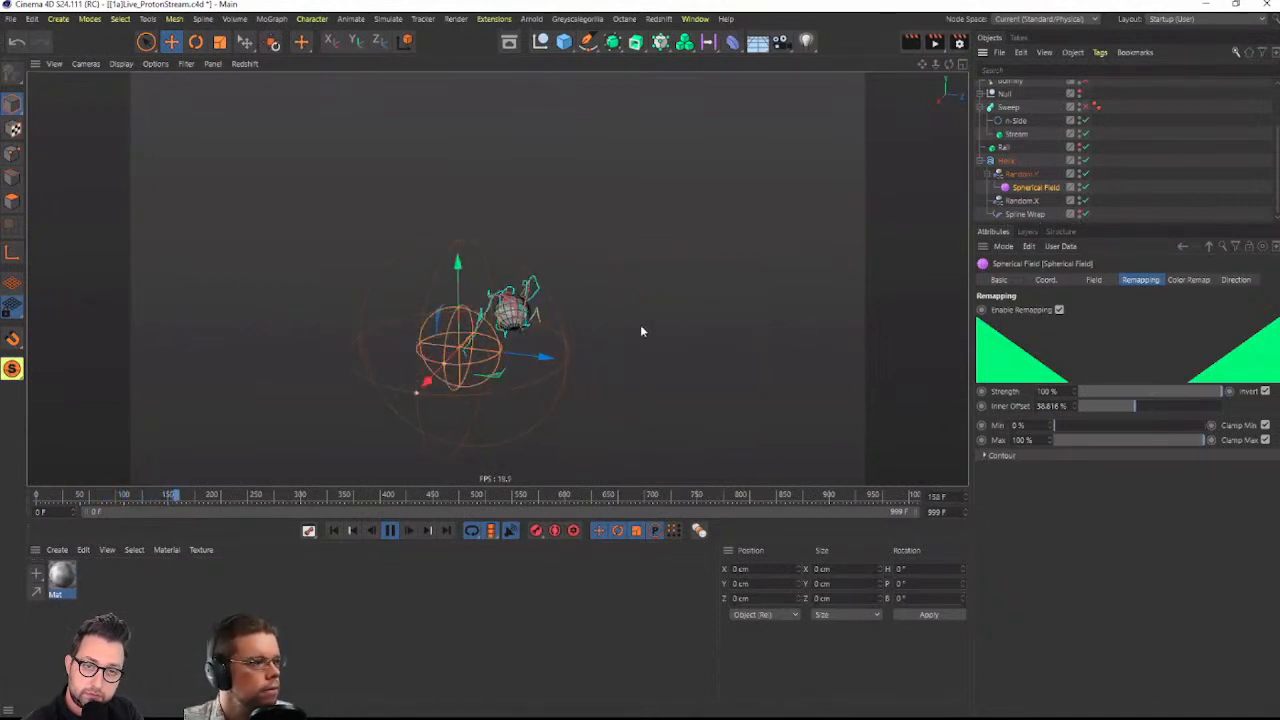
right_click_drag(540, 336, 742, 316, "alt")
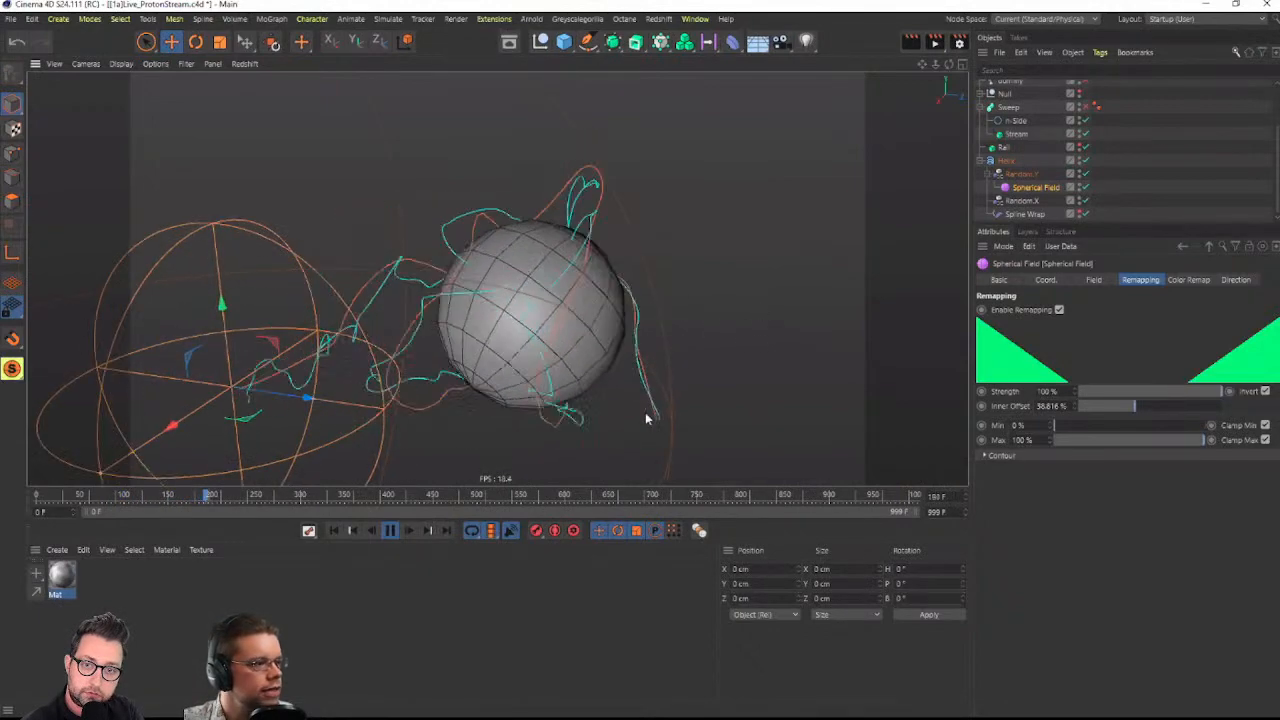
right_click_drag(707, 409, 517, 444, "alt")
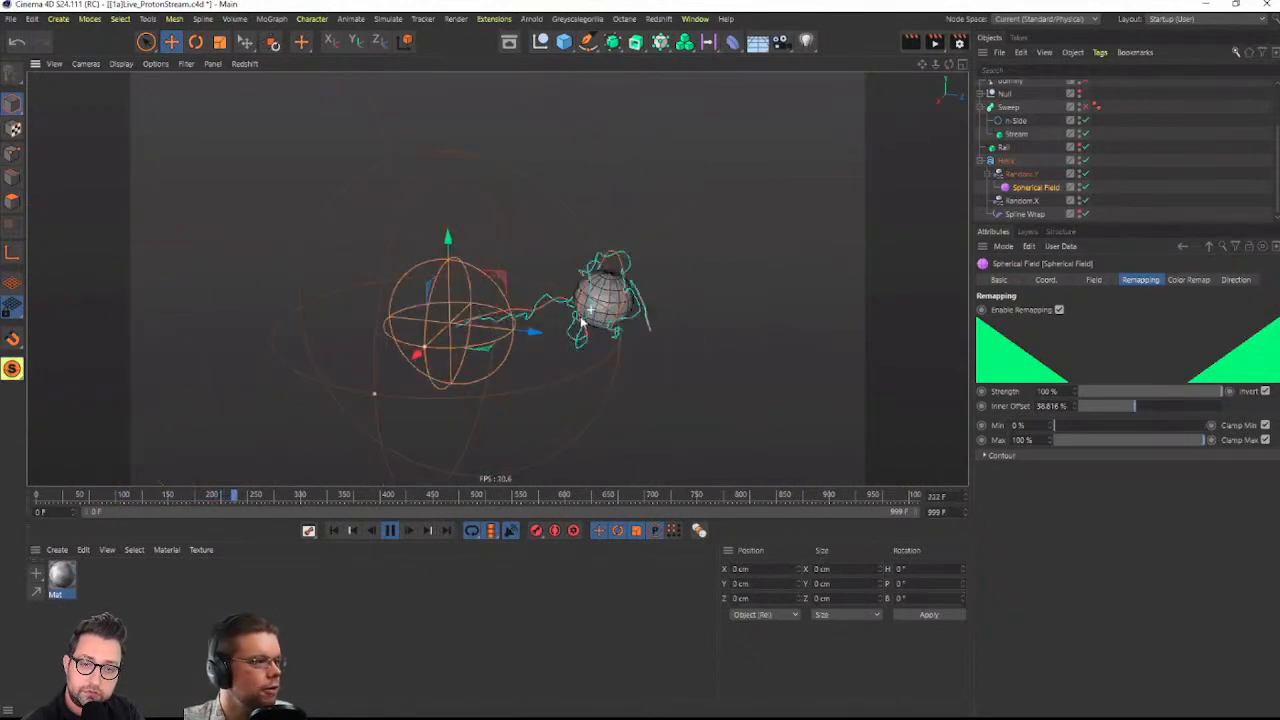
Set the Spline Wrap's axis to -Z so the Spherical Field fades the noise at the beam's origin
left_click(1024, 214)
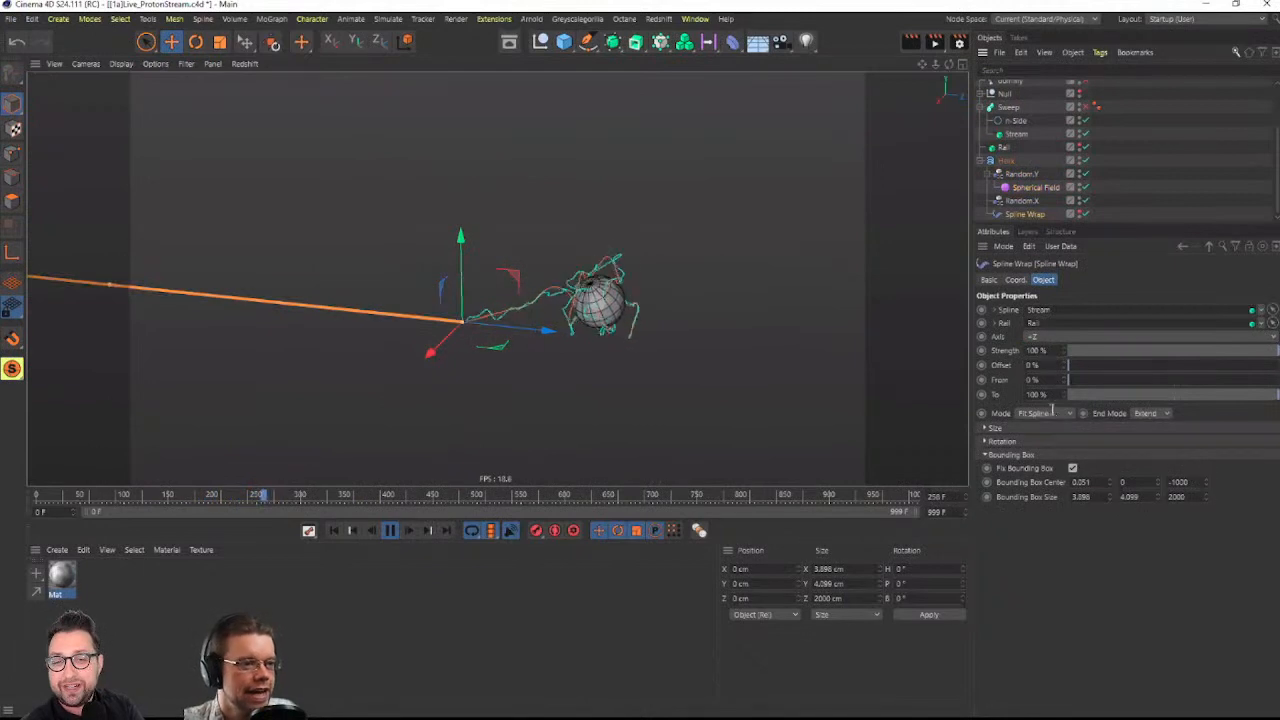
left_click(1038, 337)
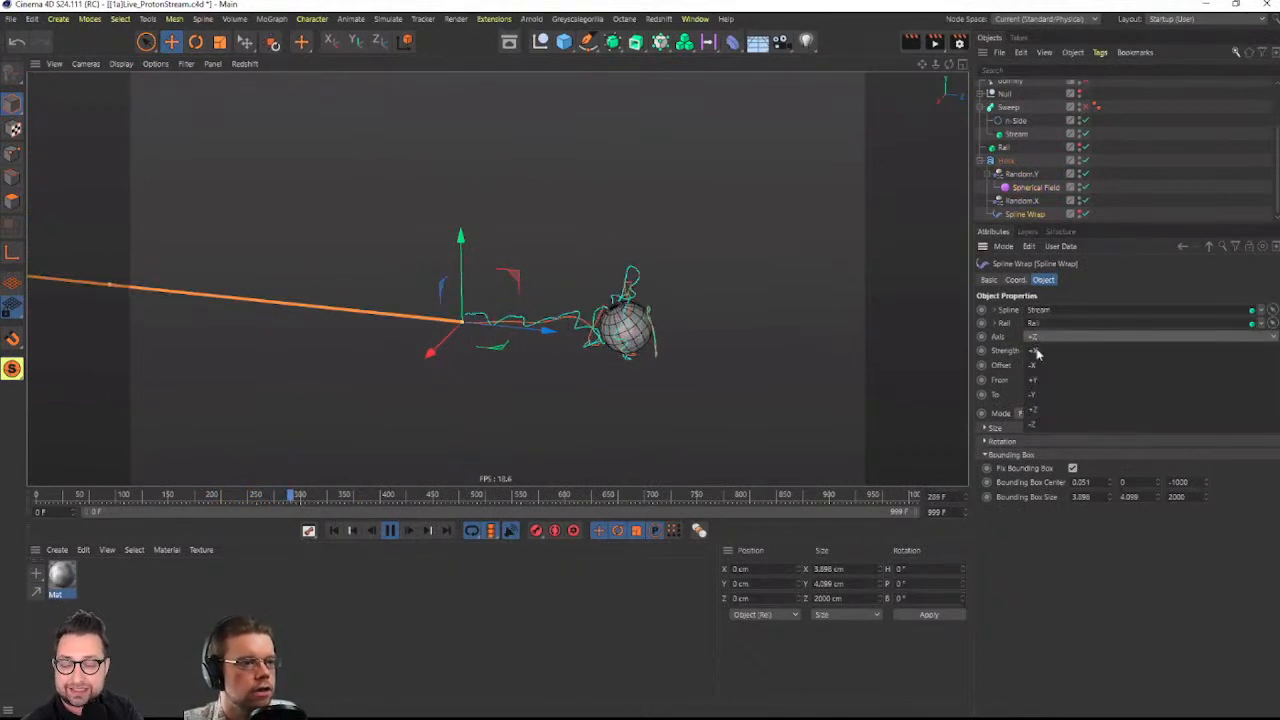
left_click(1057, 426)
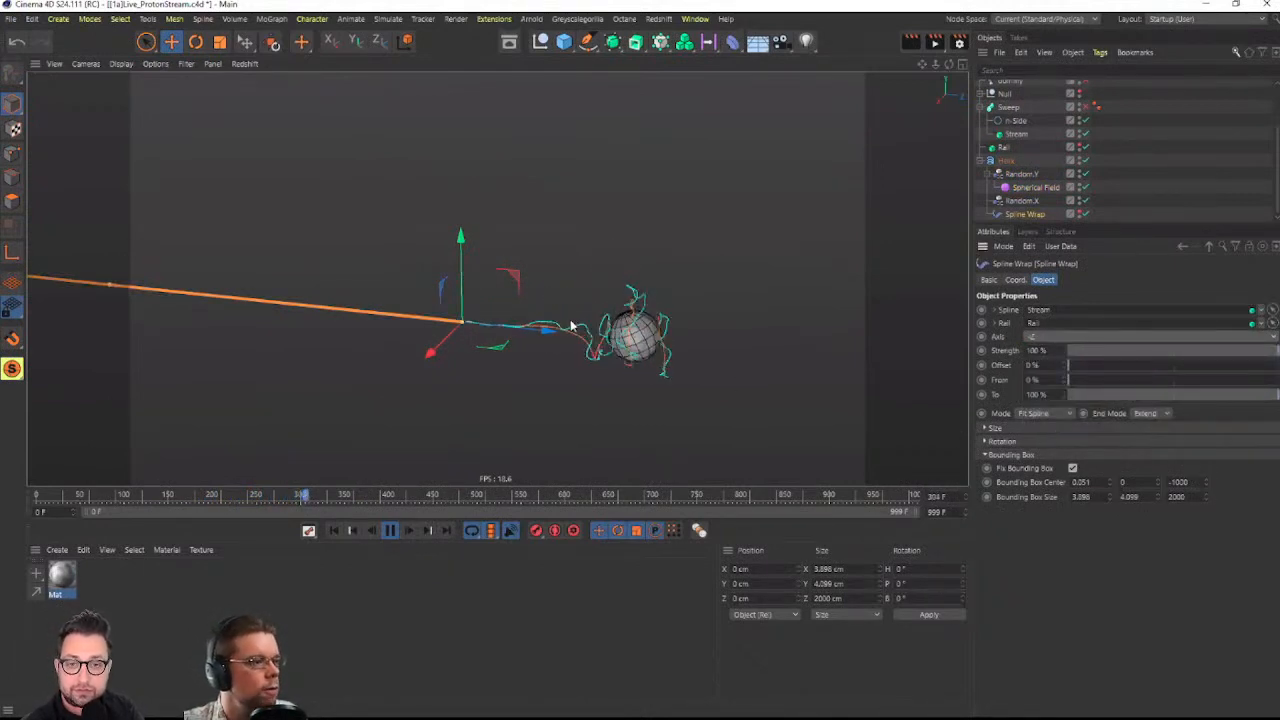
left_click_drag(473, 332, 391, 322, "alt")
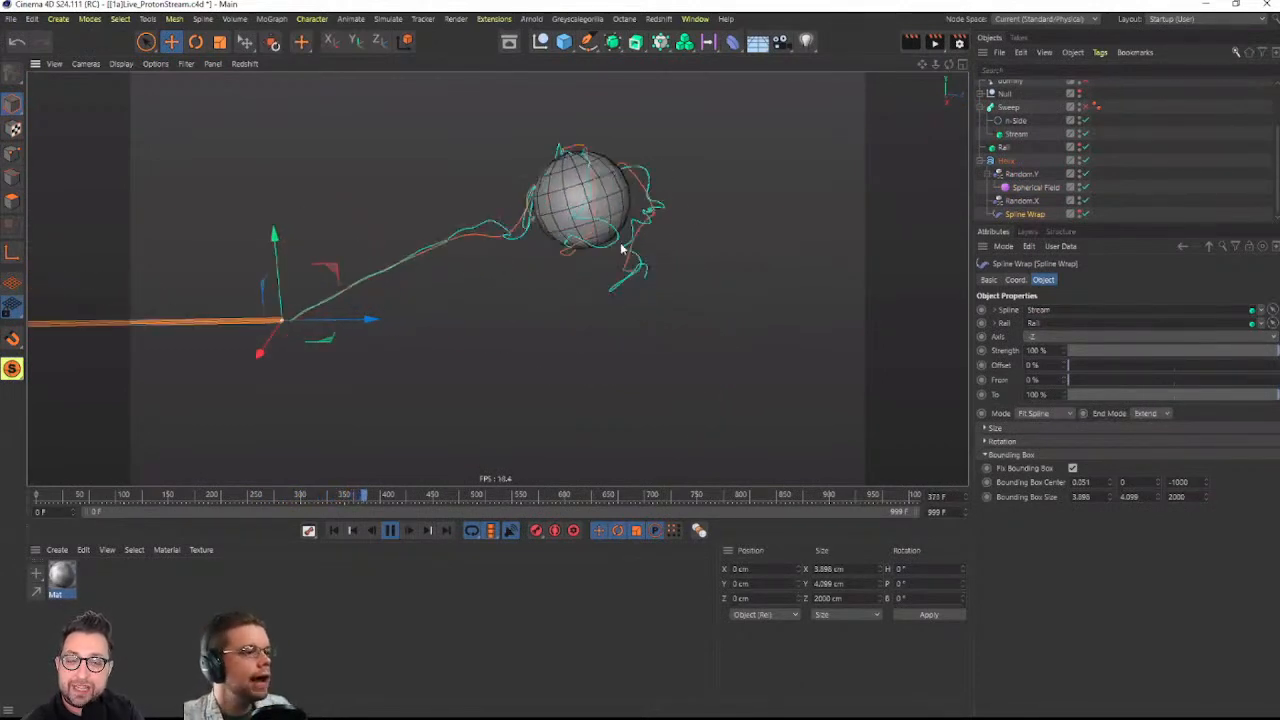
Try rescaling the Spherical Field under Random.Y while the simulation plays
scroll(620, 248, "down", 5)
left_click(1020, 190)
key("t")
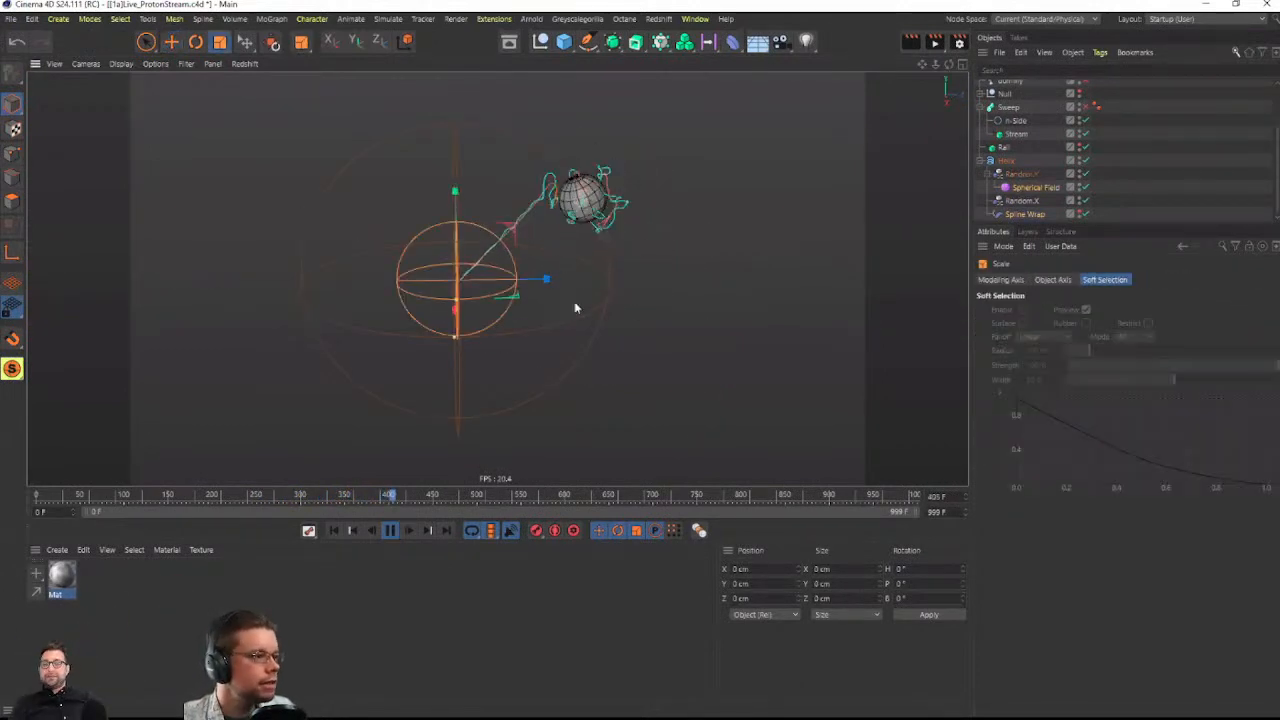
left_click_drag(574, 301, 249, 435)
left_click_drag(424, 412, 1122, 330)
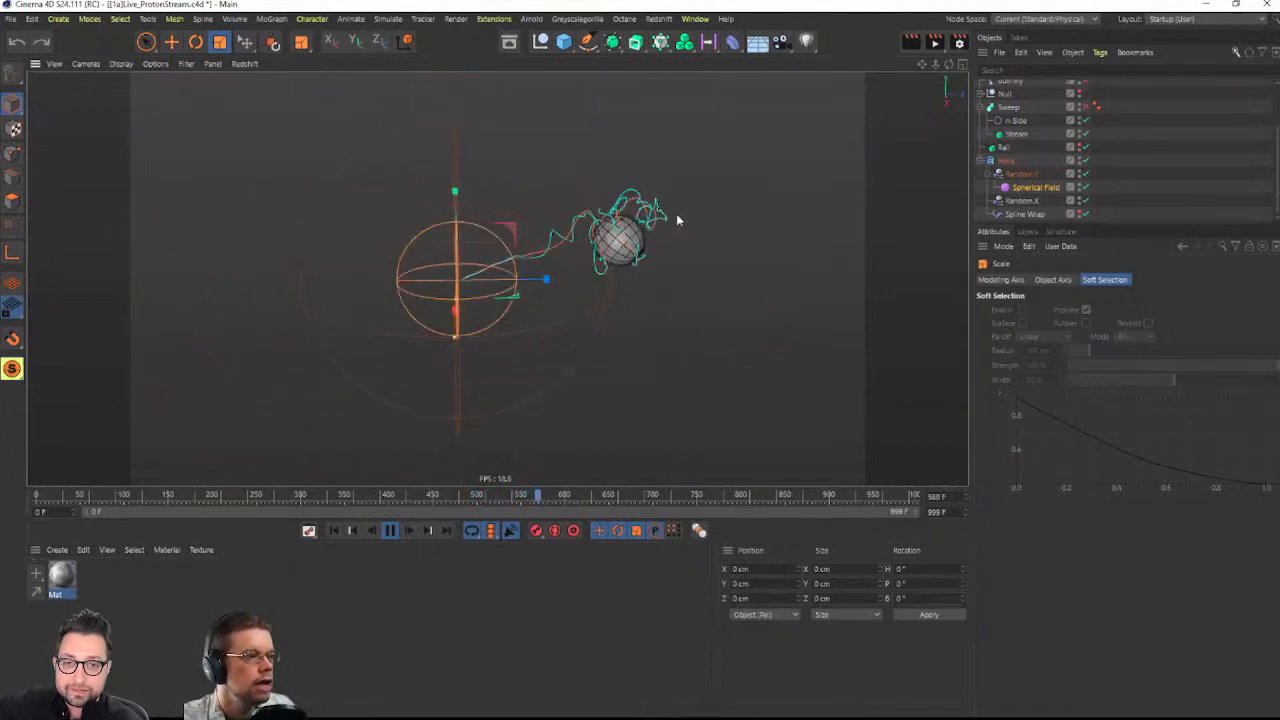
Deselect the Spherical Field, examine the noise along the beam during playback, and pause the simulation
left_click(1132, 187)
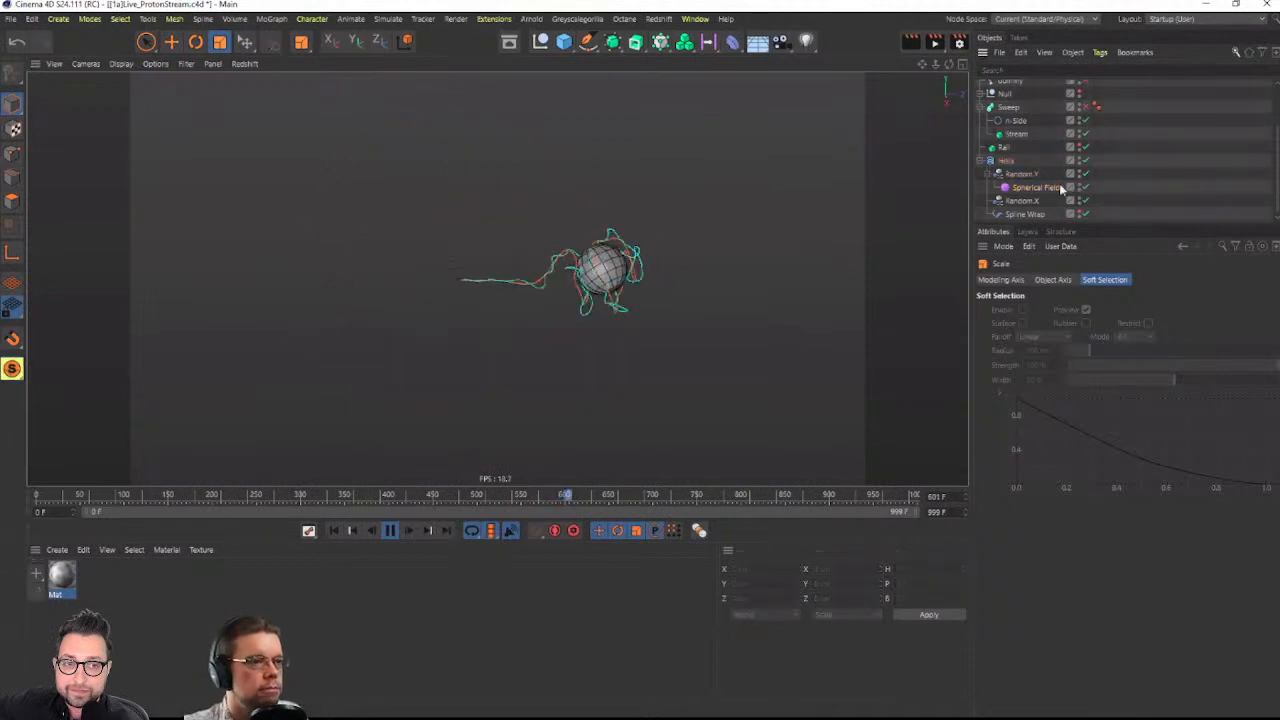
right_click_drag(600, 266, 734, 235, "alt")
left_click_drag(734, 235, 675, 303, "alt")
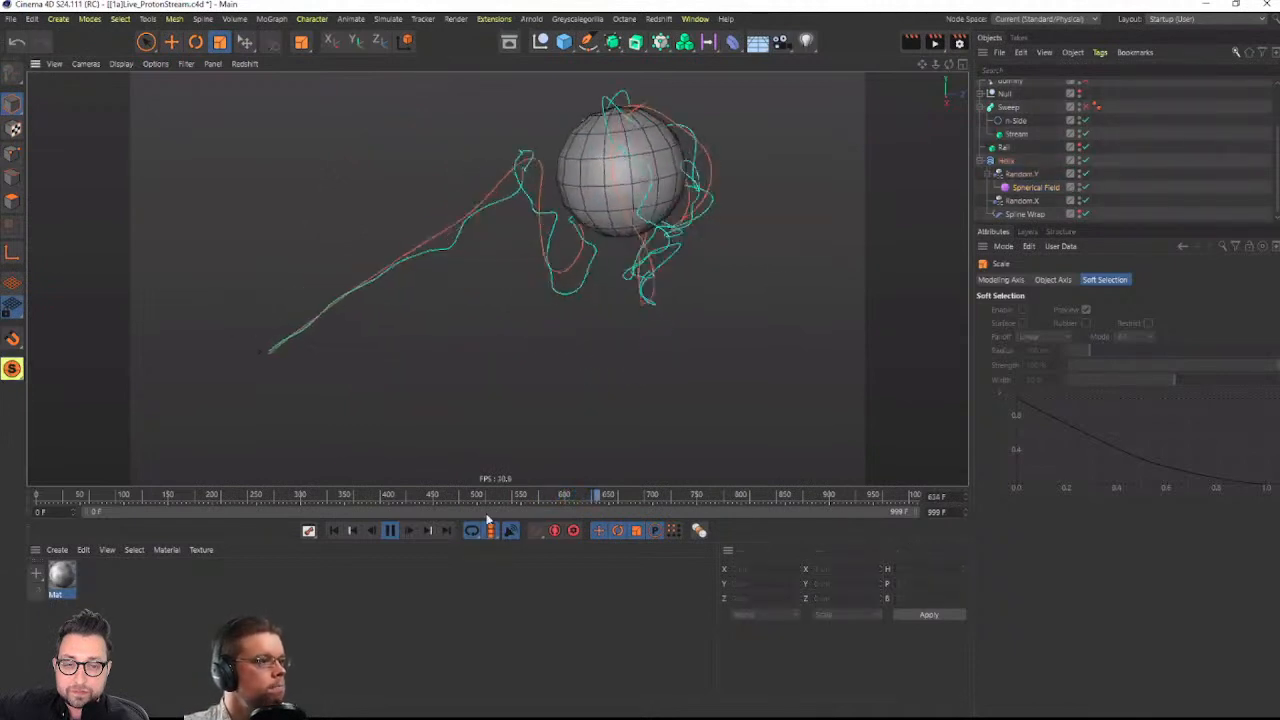
left_click(393, 533)
scroll(636, 187, "down", 5)
middle_click_drag(618, 160, 518, 305, "alt")
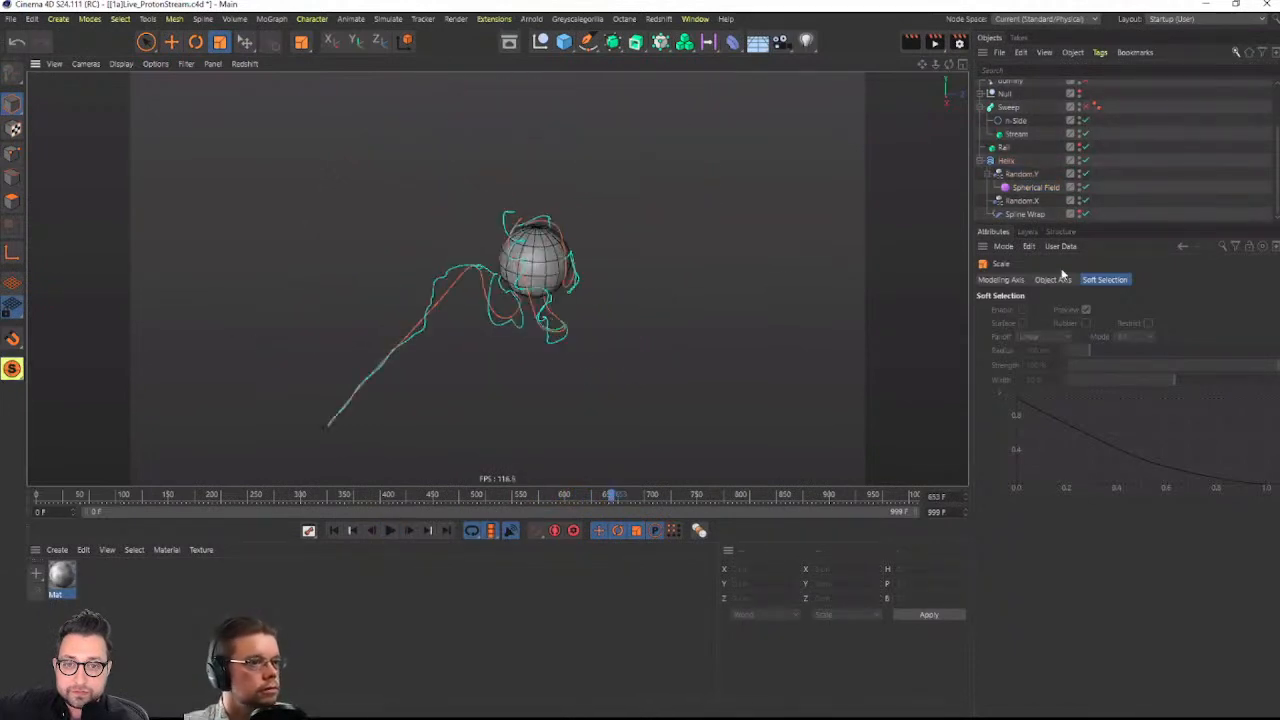
Compare the Spherical Field's remapping with the falloff settings of Random.X
left_click(1035, 188)
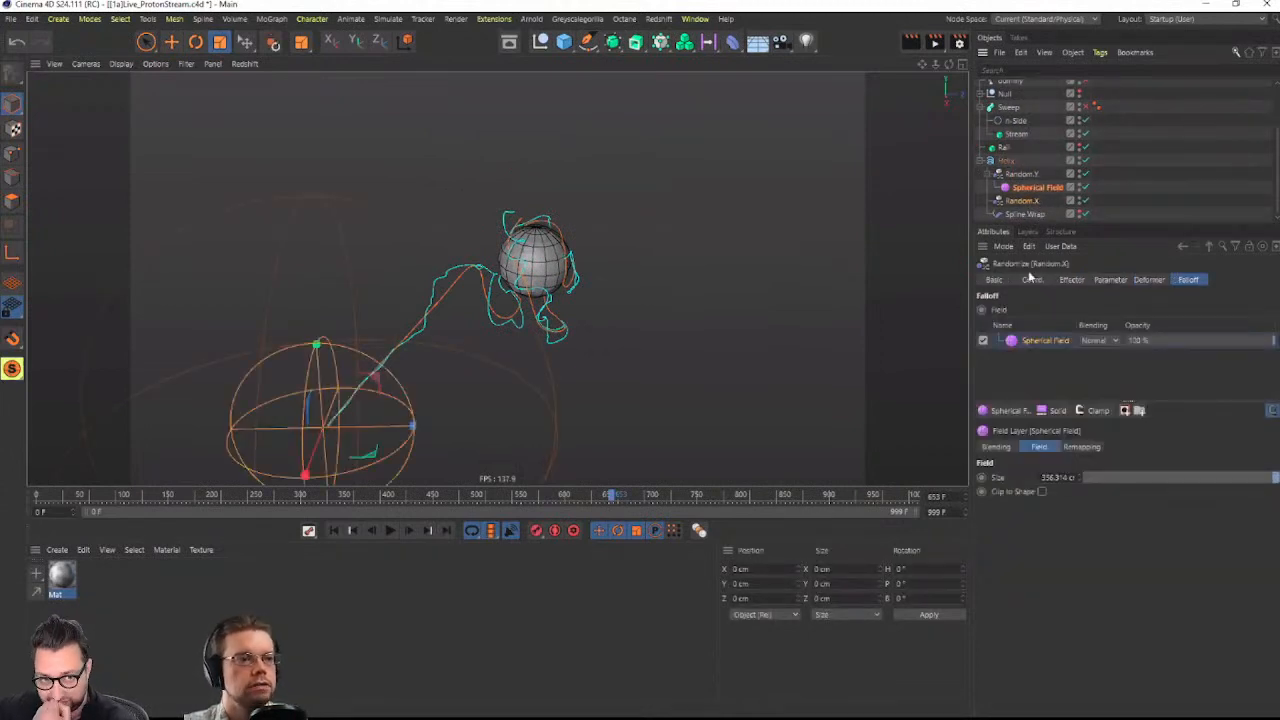
left_click(1026, 190, "ctrl")
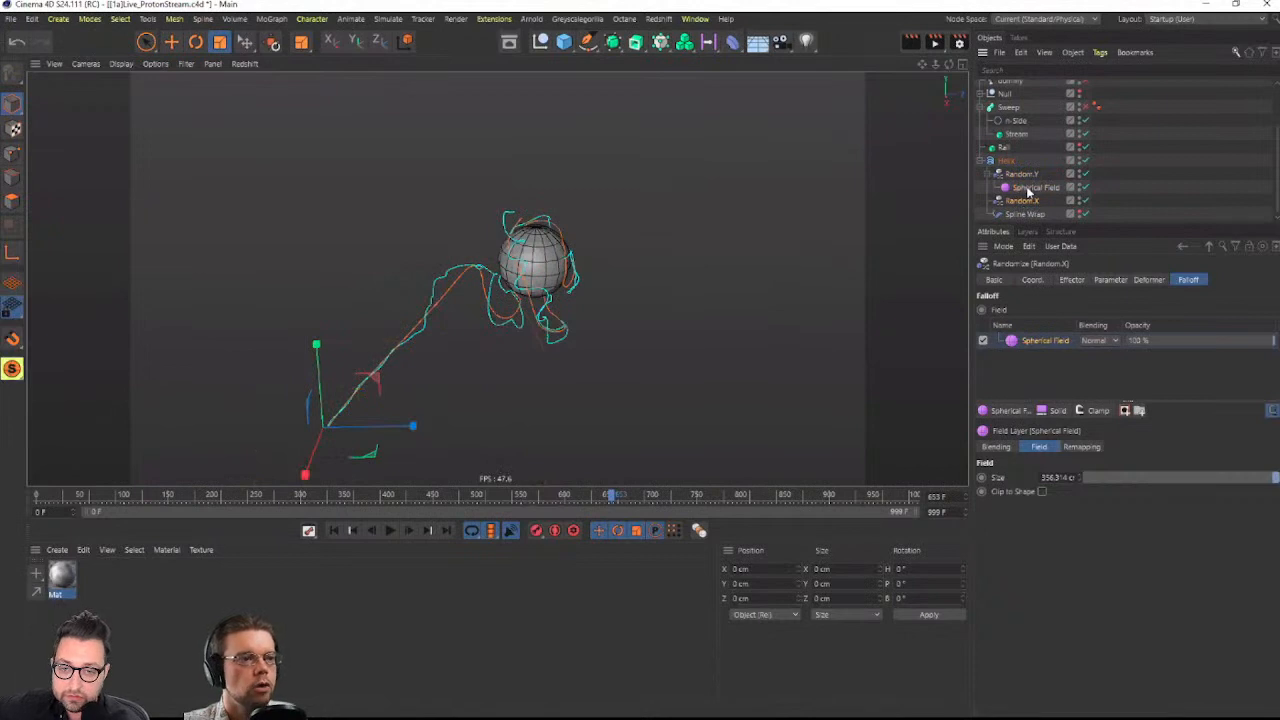
left_click(1030, 190)
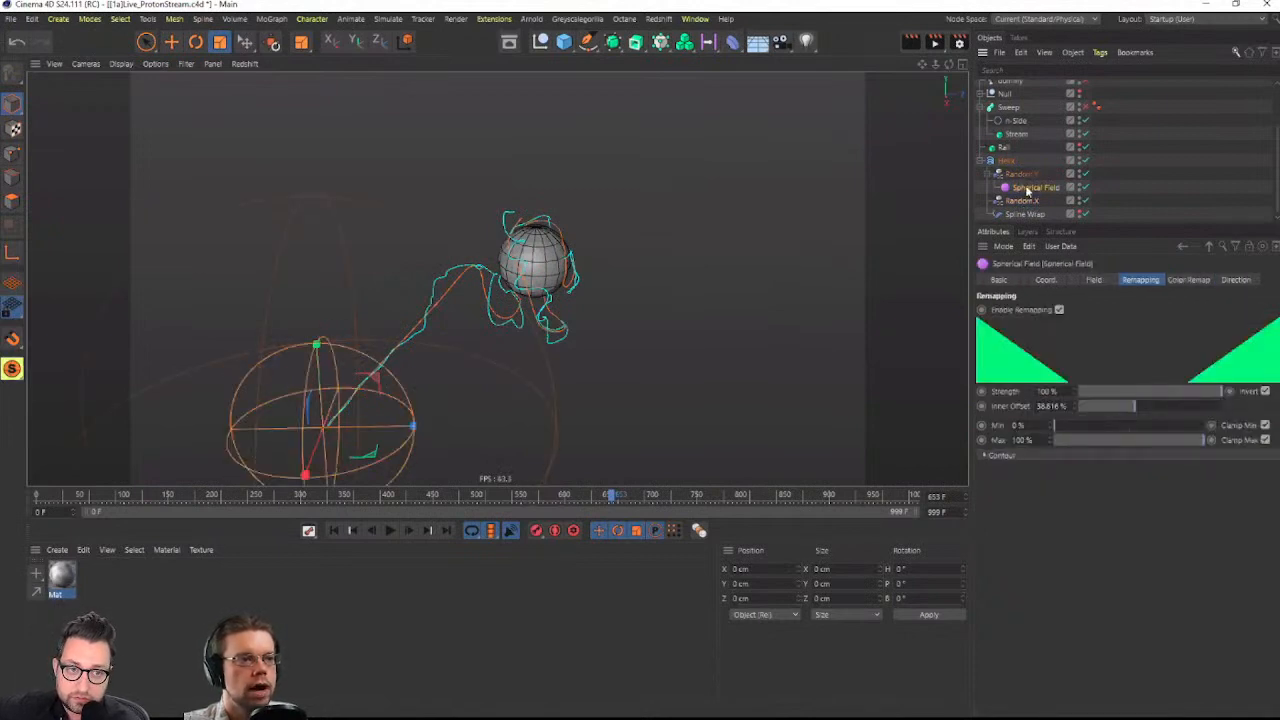
left_click(1025, 204)
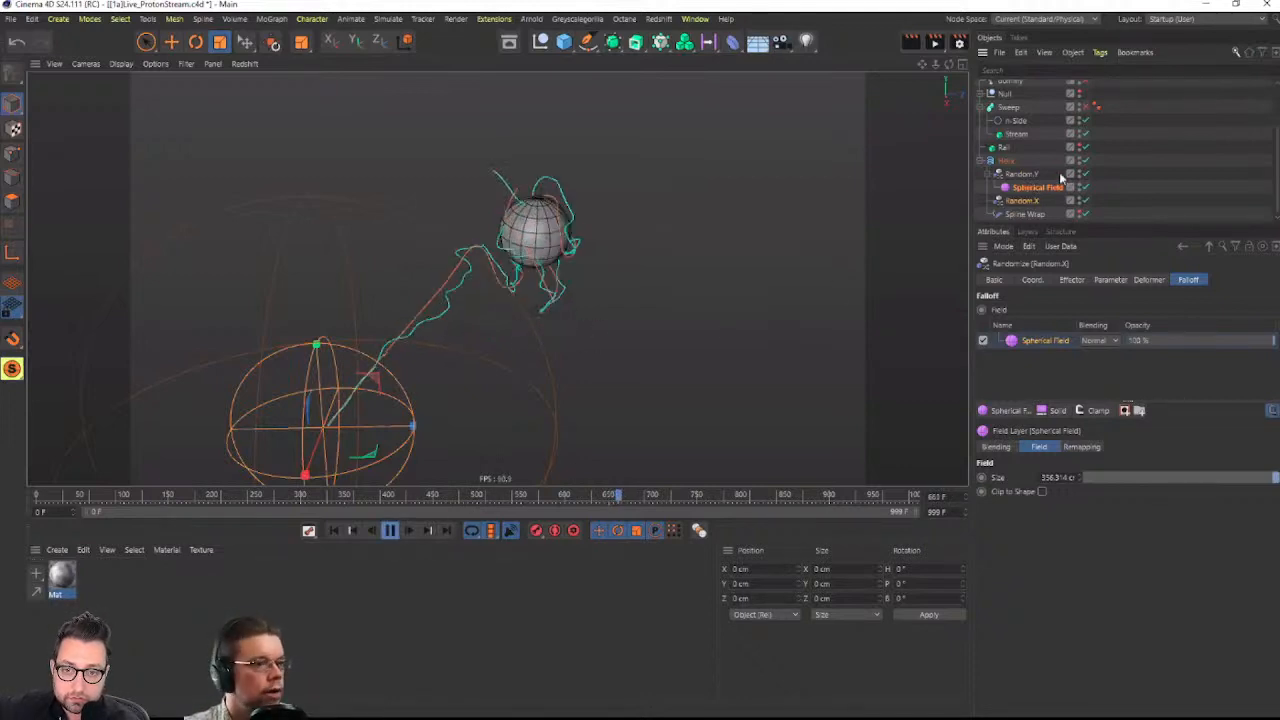
Enable the Sweep around the Stream, check it during playback, and rewind the simulation to frame 0
scroll(1032, 150, "up", 3)
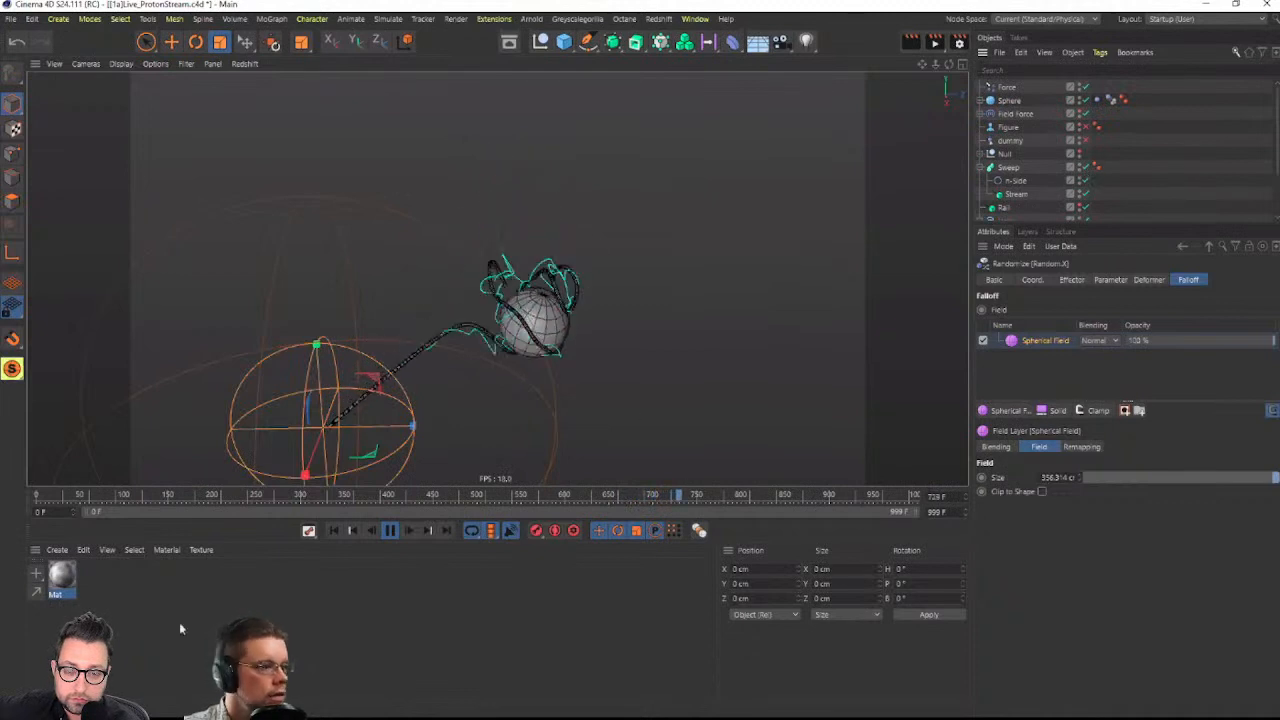
left_click(390, 530)
left_click(334, 530)
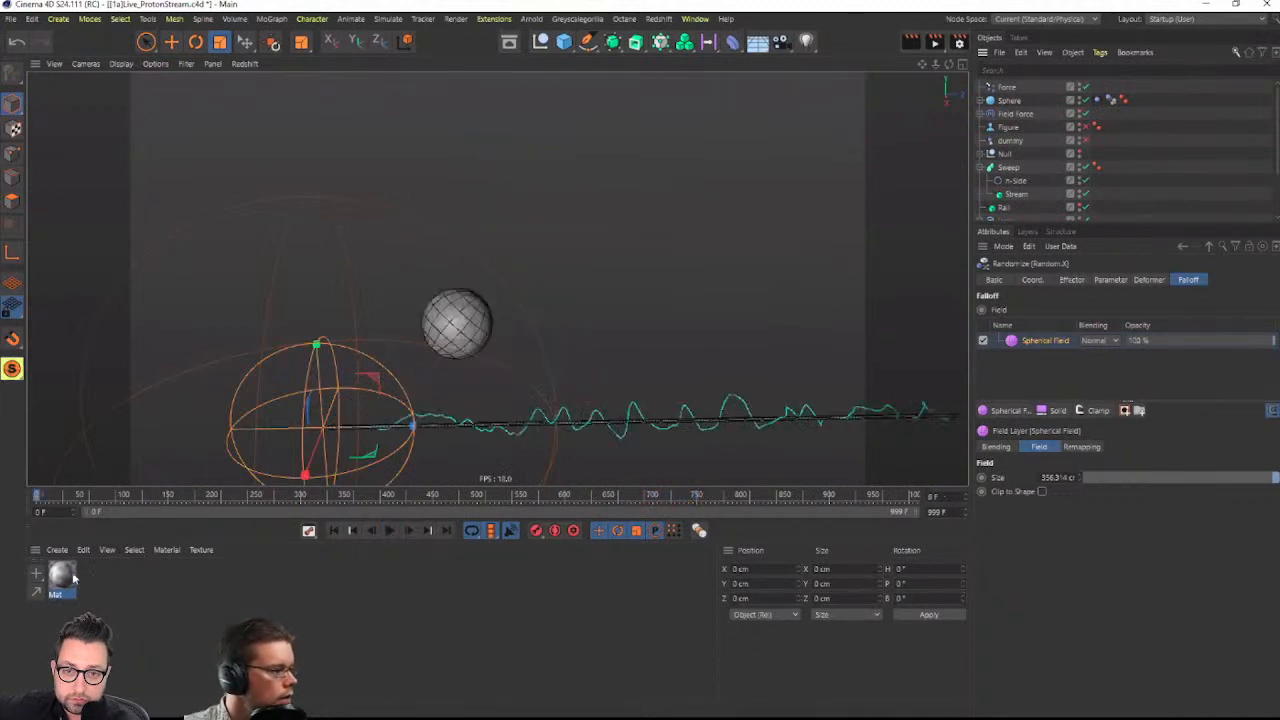
Create a new material, assign it to the Sweep, and open it for editing
double_click(109, 591)
left_click_drag(1093, 127, 1108, 166)
left_click(72, 577)
double_click(62, 575)
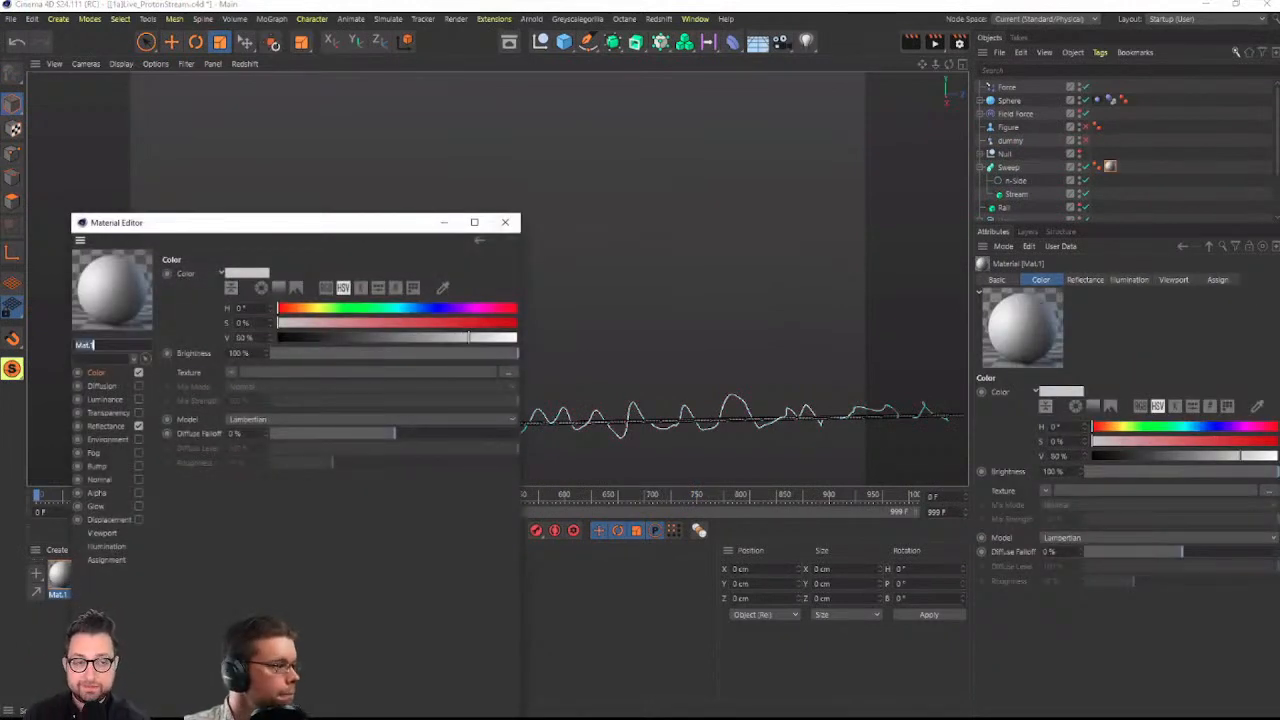
Enable the Luminance channel and disable the Reflectance channel of the Sweep's material
left_click(138, 399)
left_click(138, 400)
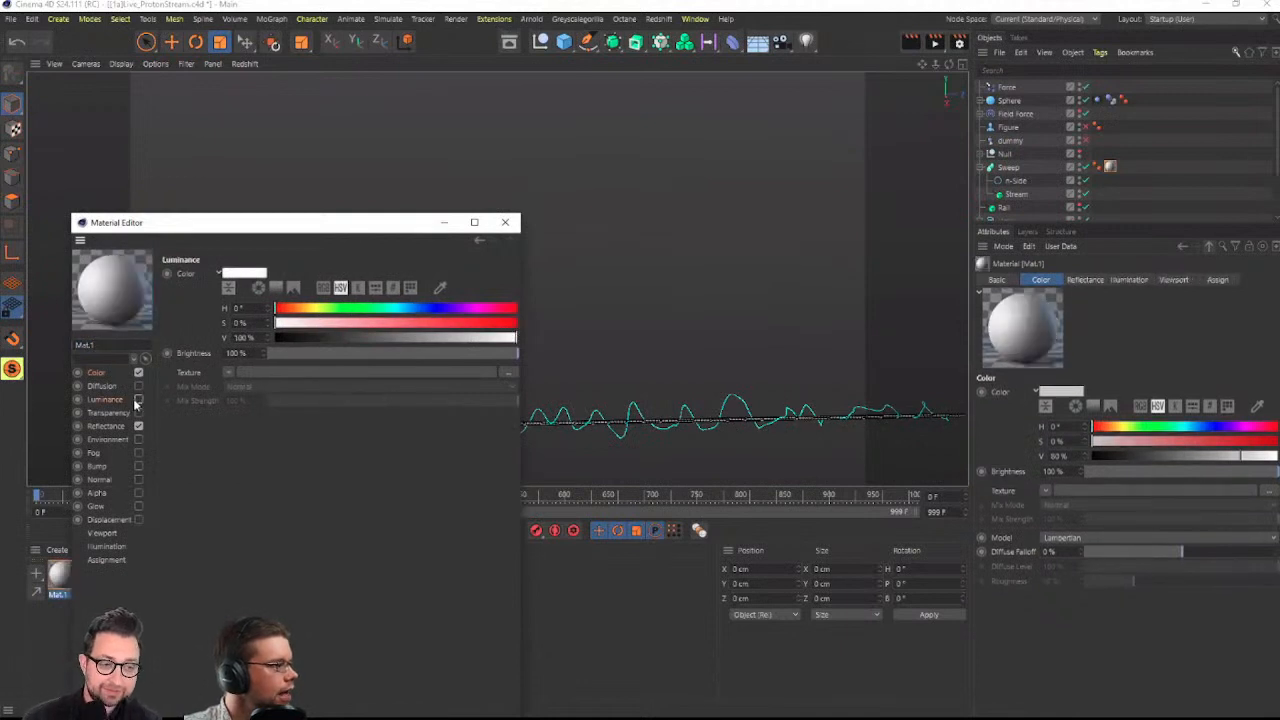
left_click(139, 400)
Set the material's Color channel to a saturated orange with hue 26° and value 100 %
left_click(115, 372)
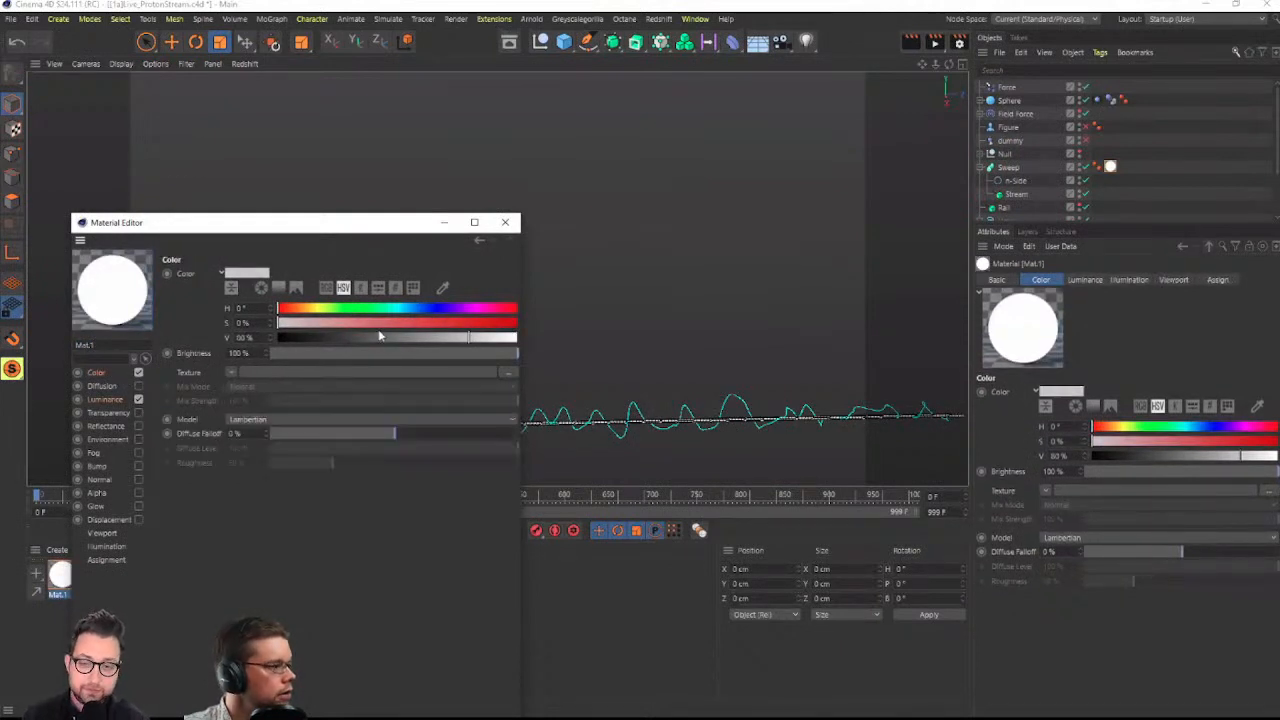
left_click_drag(386, 325, 519, 338)
left_click_drag(290, 309, 298, 319)
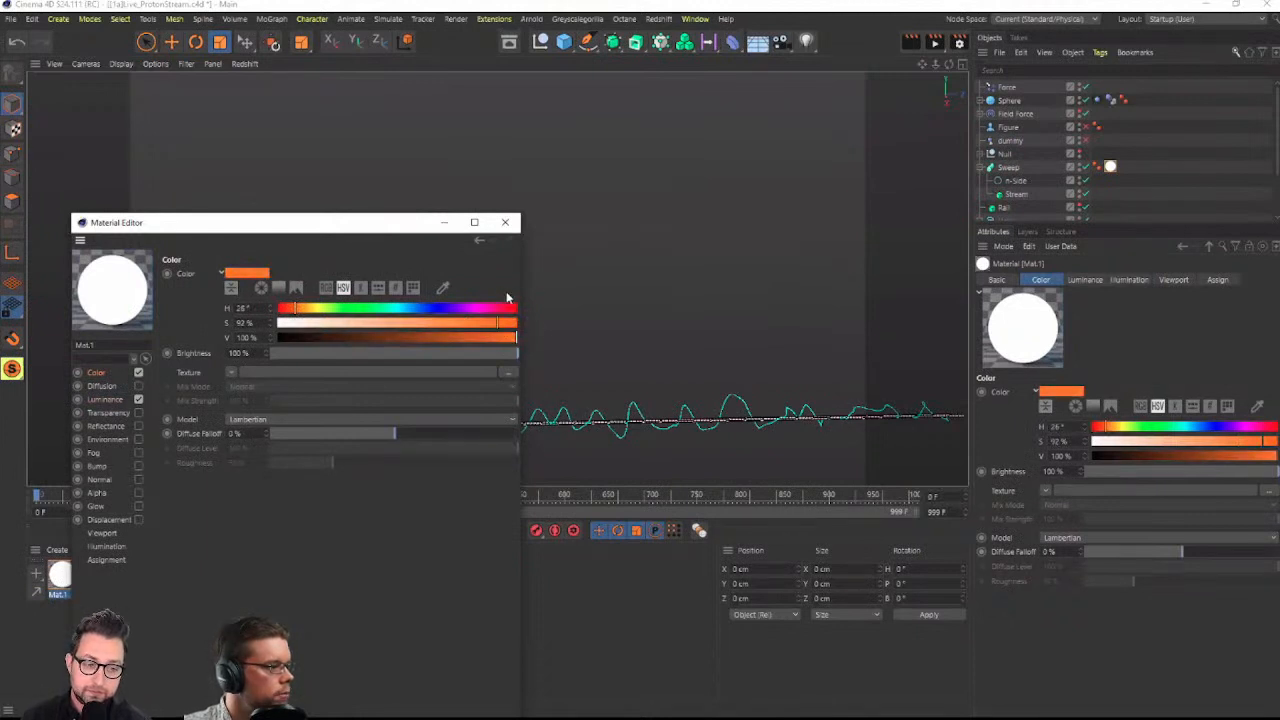
Set the material's Luminance color to pink with hue 325°, saturation 92 % and value 100 %, and close the material
left_click(114, 400)
left_click_drag(489, 322, 501, 327)
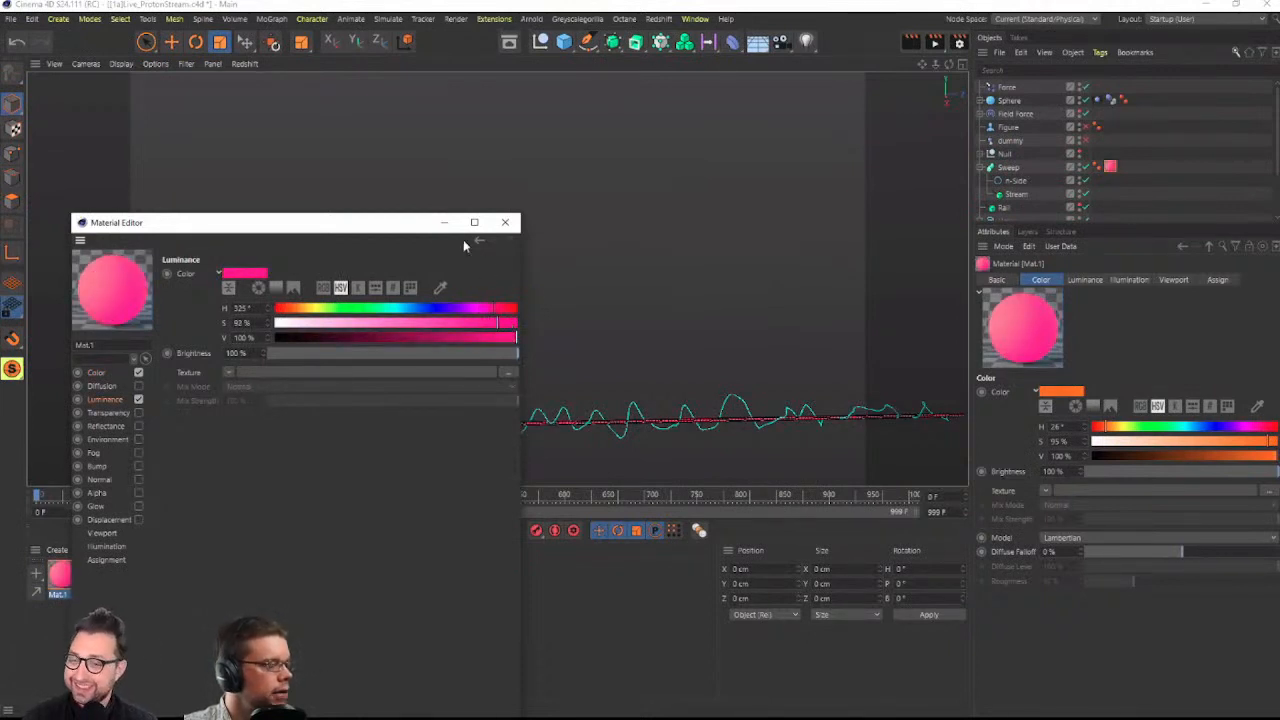
left_click_drag(478, 308, 503, 308)
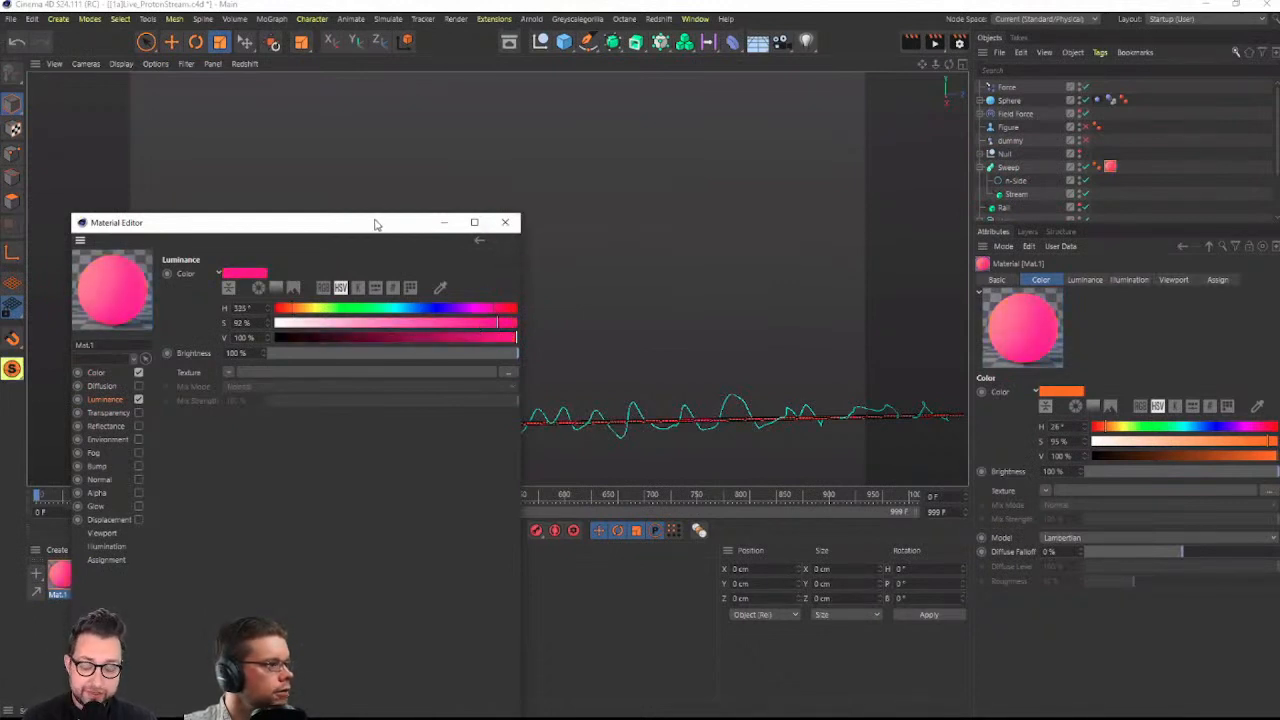
left_click_drag(375, 224, 556, 164)
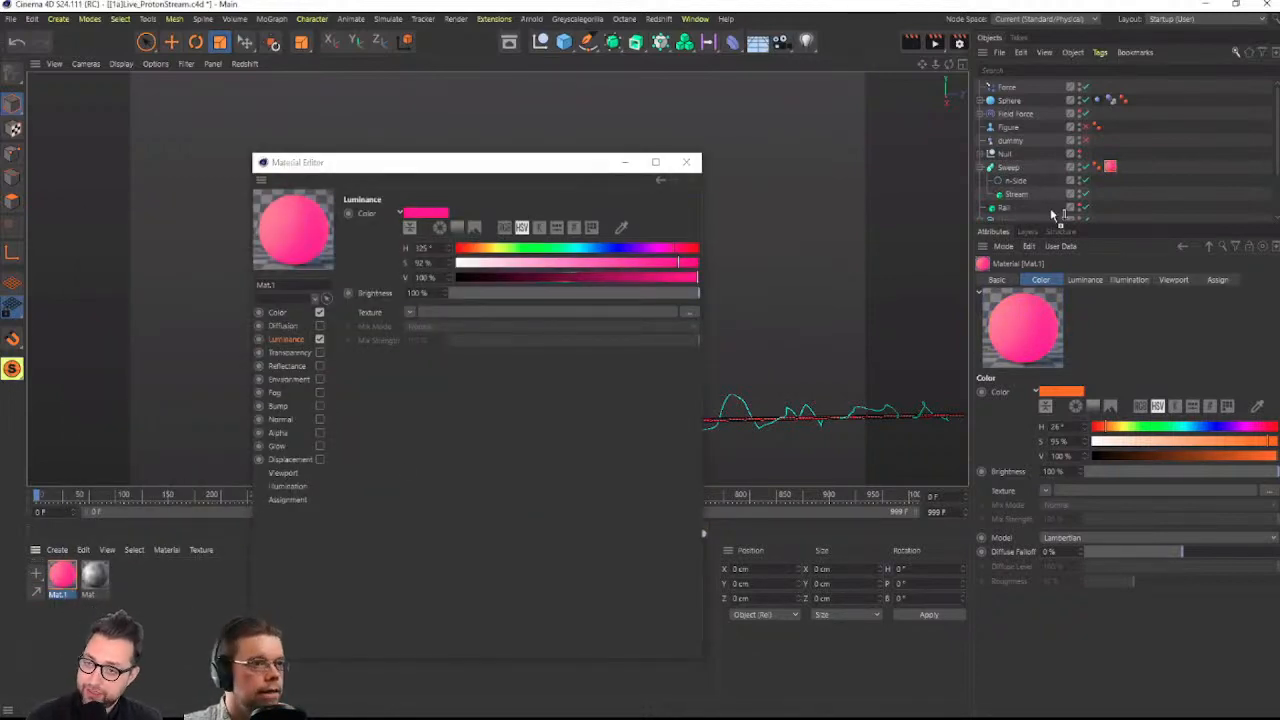
left_click(686, 162)
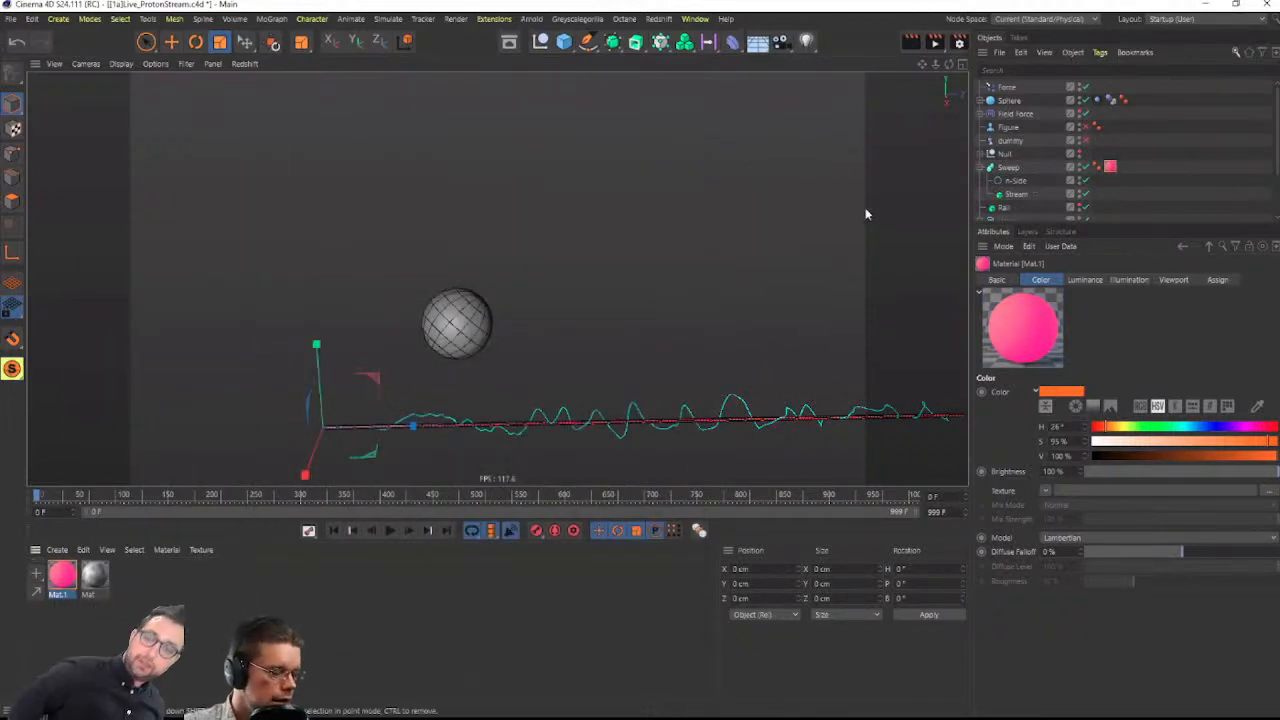
Reopen the Sweep's material and change its Luminance color to orange with hue 20°
scroll(634, 414, "up", 3)
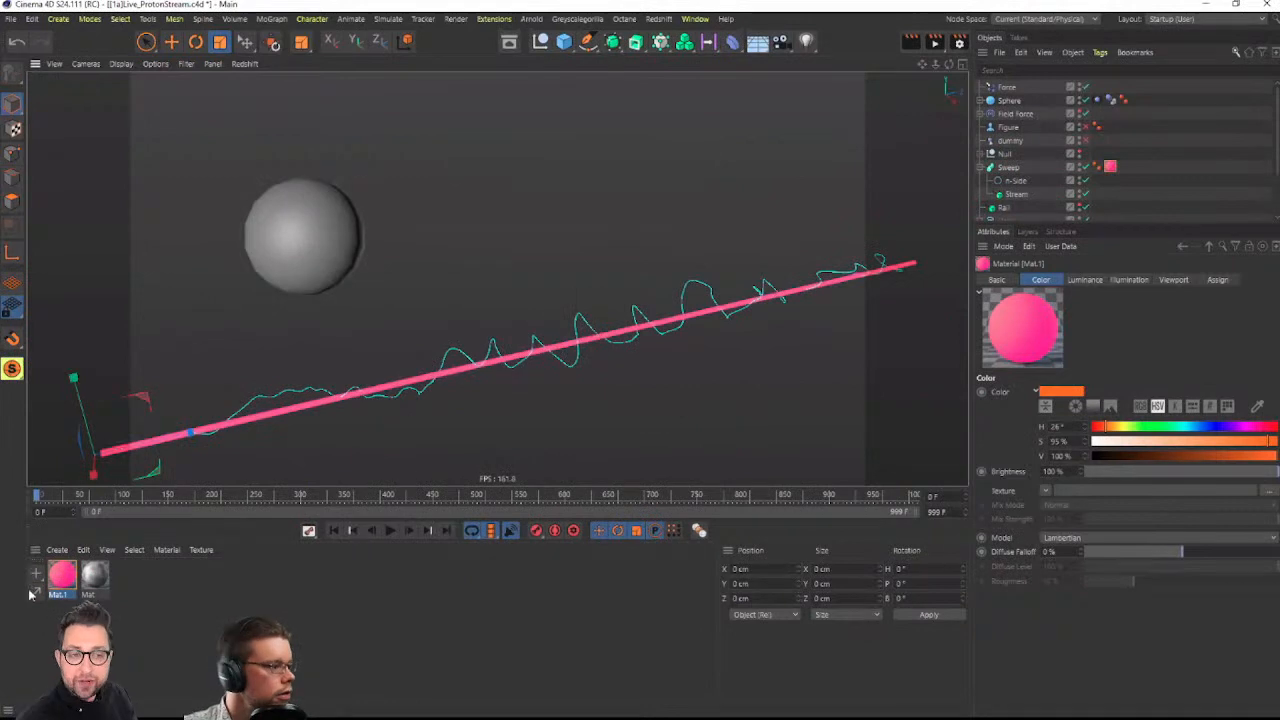
double_click(62, 574)
left_click_drag(340, 227, 1000, 230)
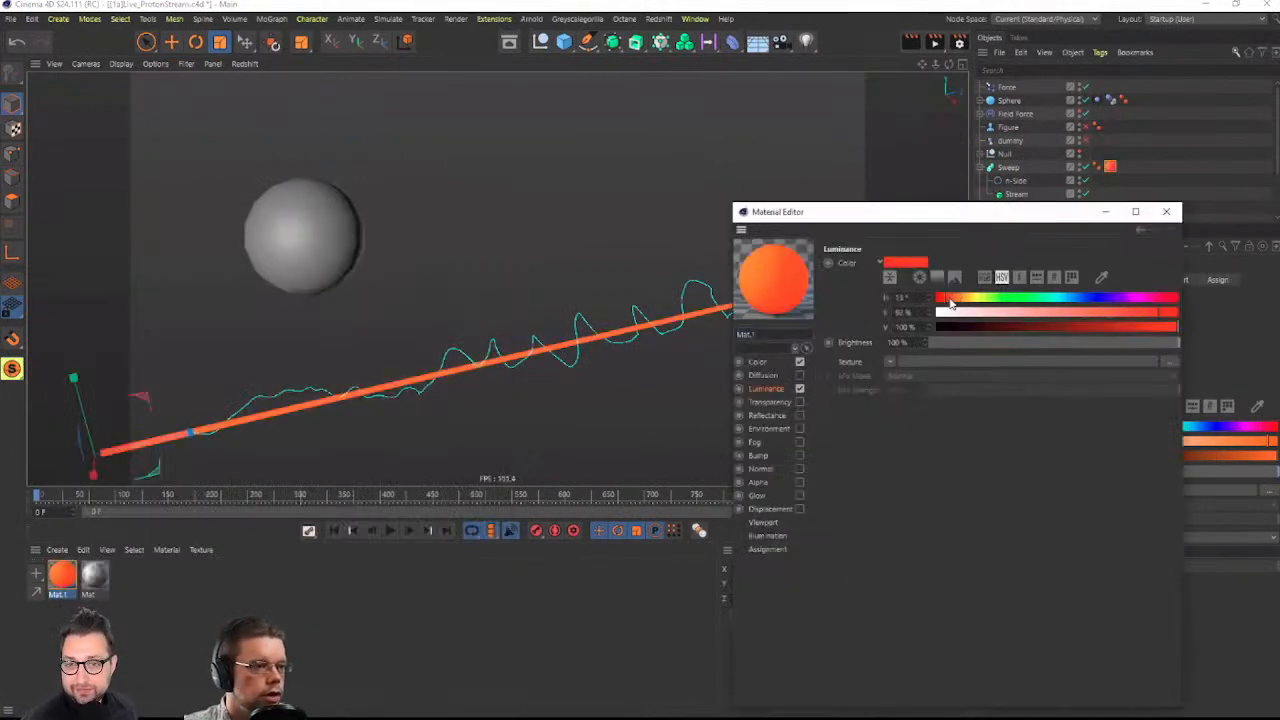
left_click(952, 299)
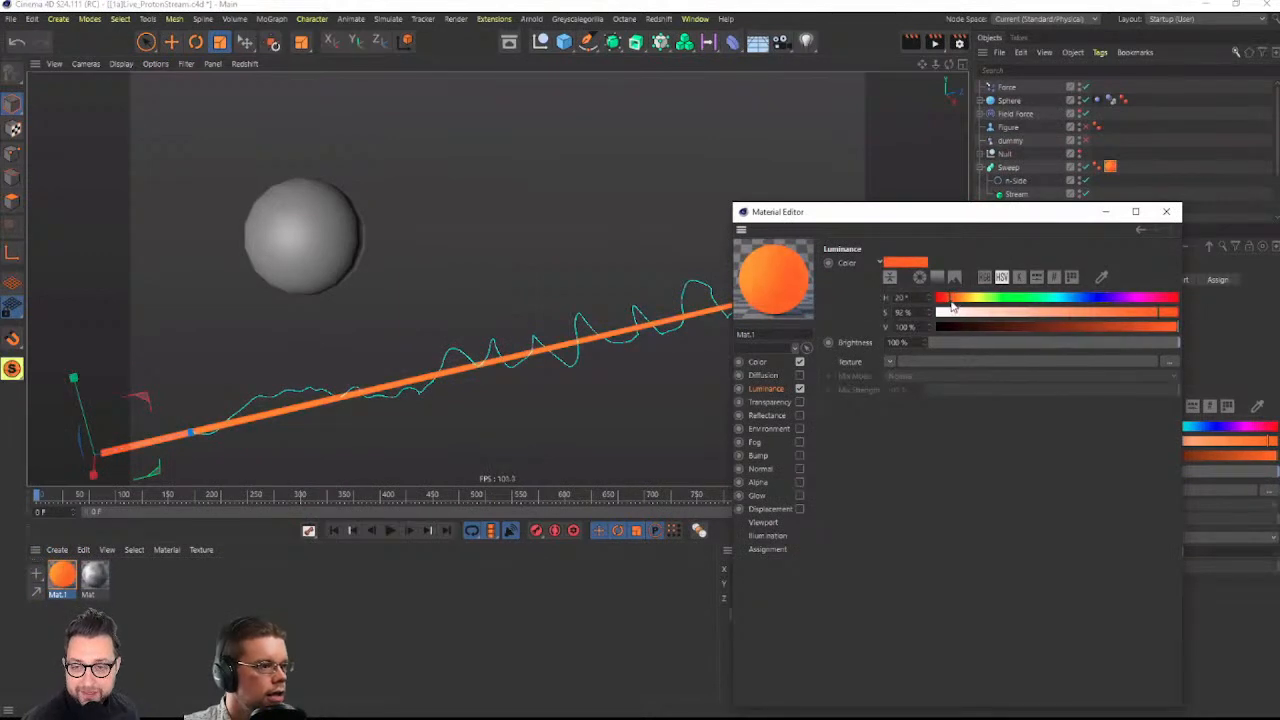
left_click(1168, 213)
Deselect all objects and play the simulation to examine the orange Sweep wrapping around the sphere, then pause it
scroll(1030, 200, "down", 2)
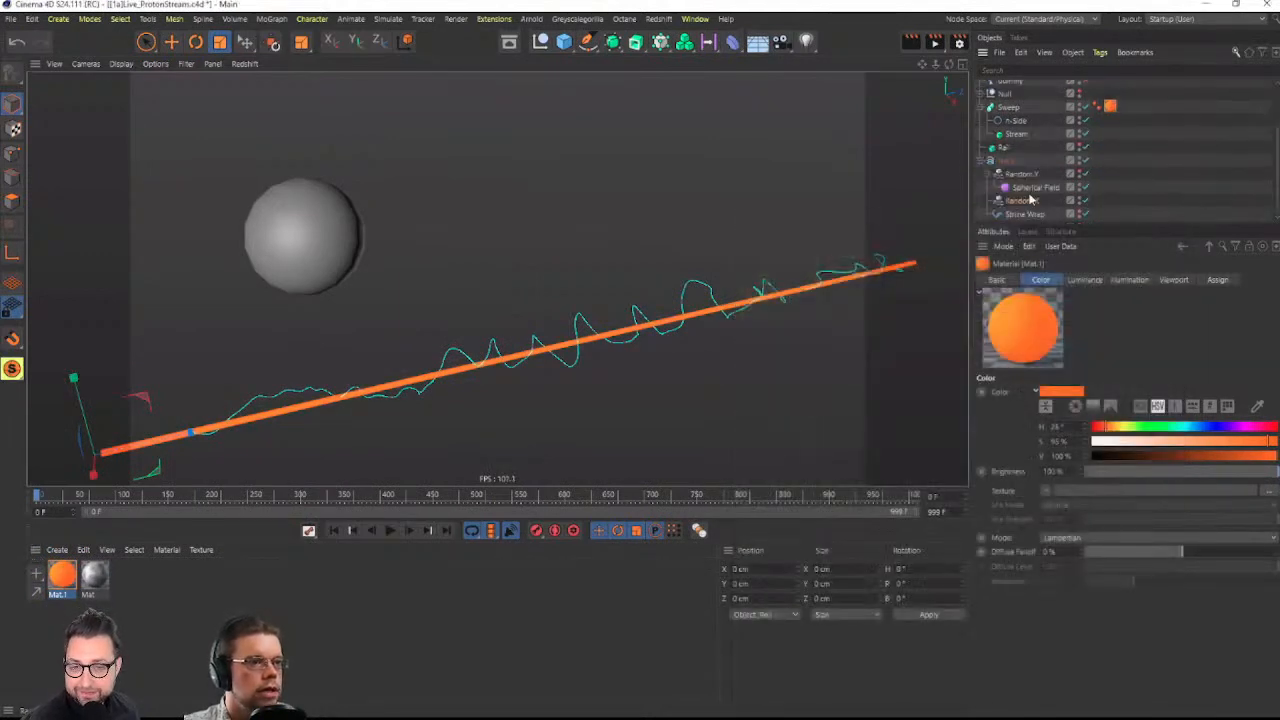
left_click_drag(580, 343, 624, 362, "alt")
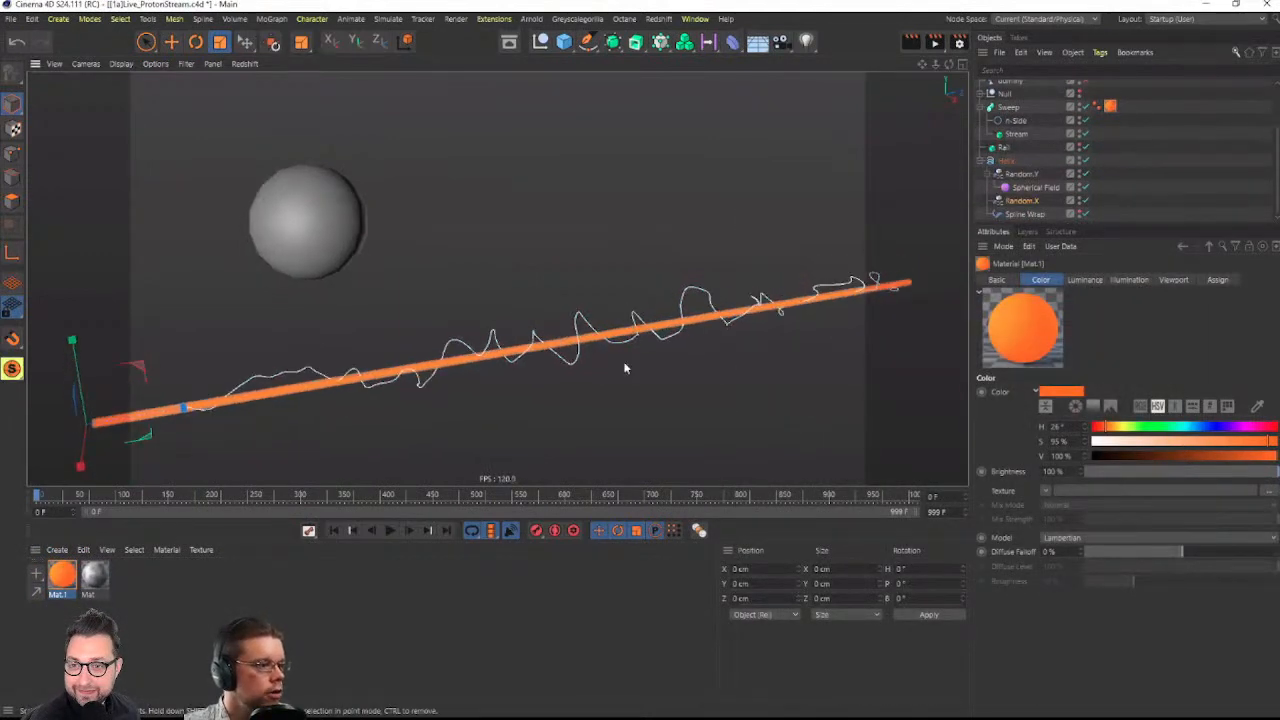
left_click(1122, 189)
left_click(388, 531)
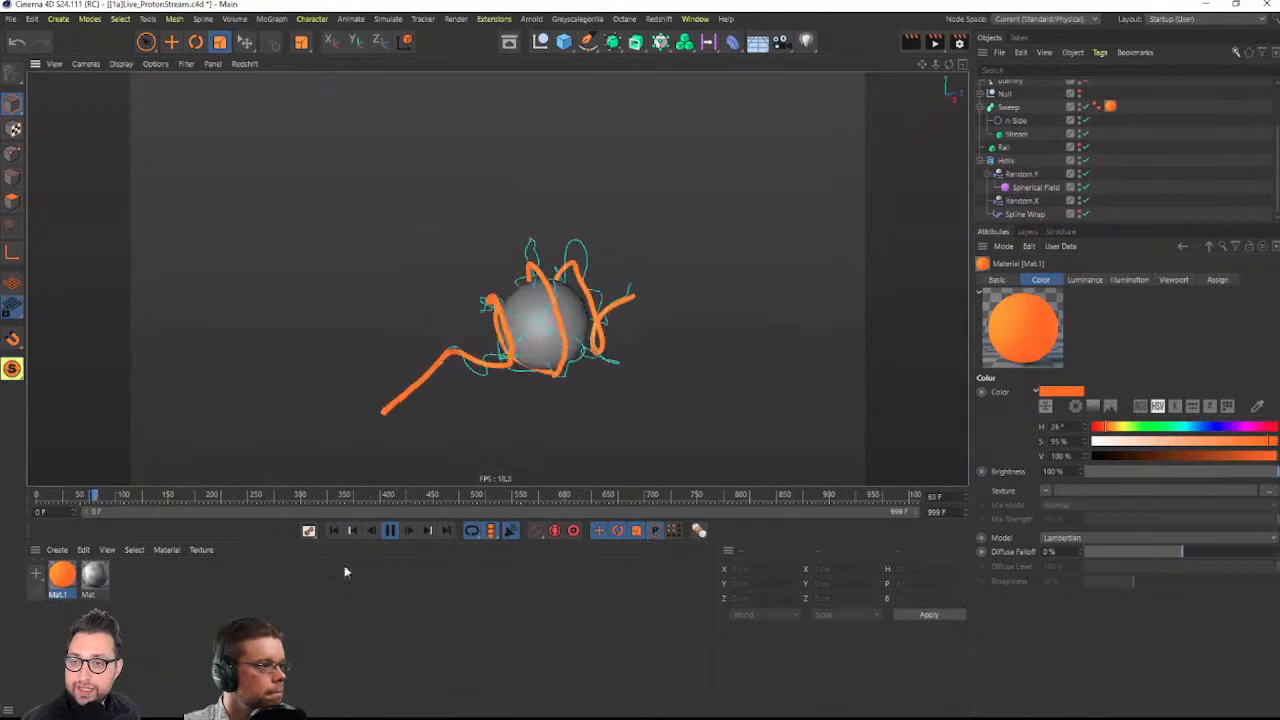
left_click(390, 531)
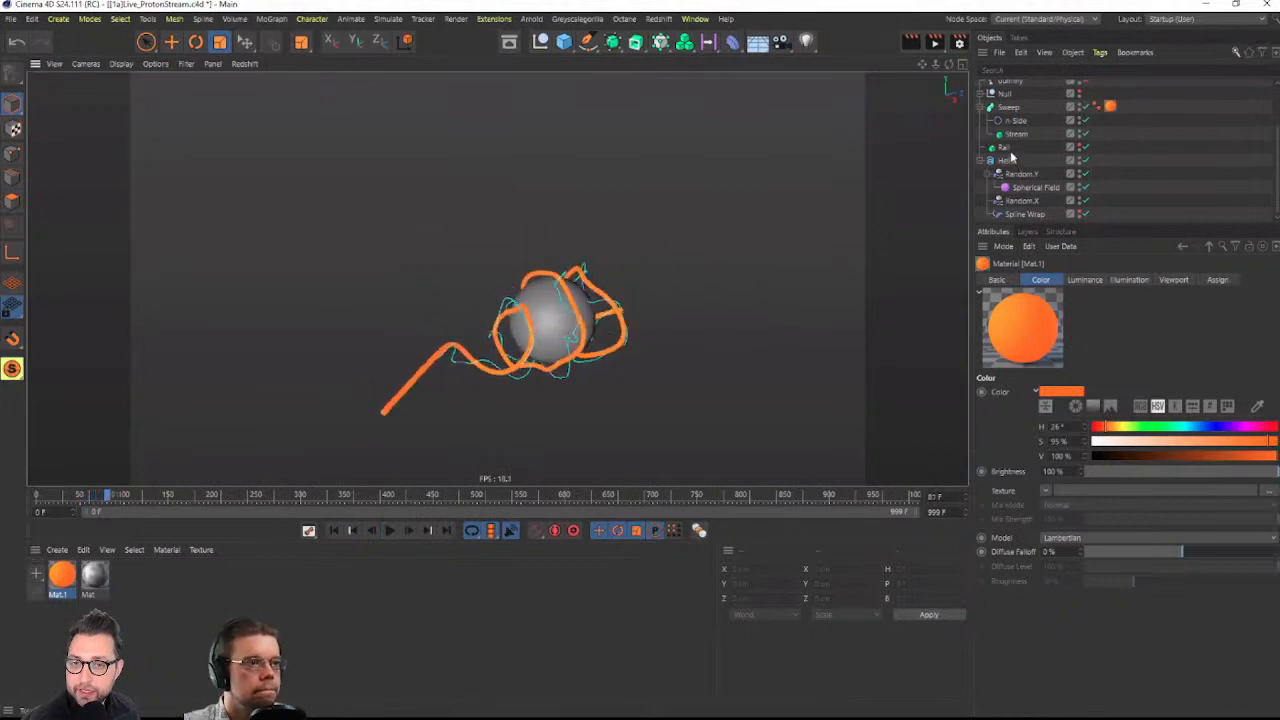
Set the Rail tracer's display color to a fully saturated blue with hue 234° and value 100 %
left_click(1008, 149)
left_click(989, 280)
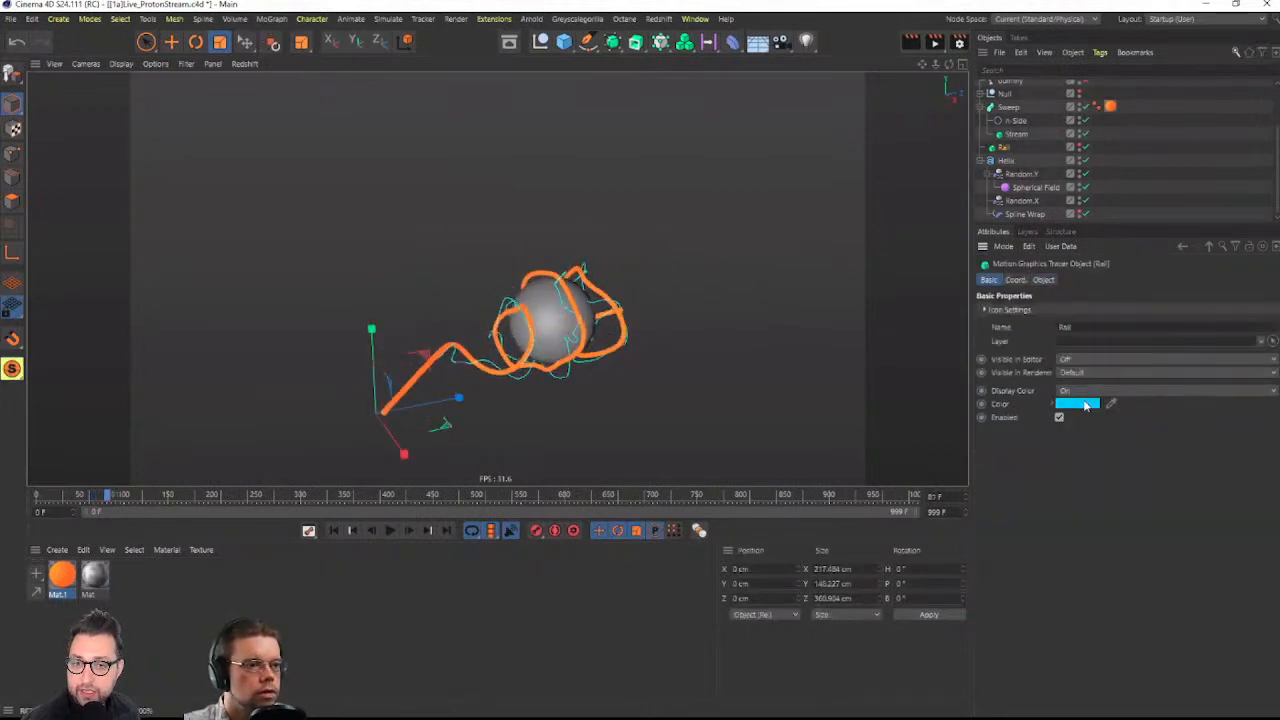
left_click(1080, 404)
left_click(1140, 400)
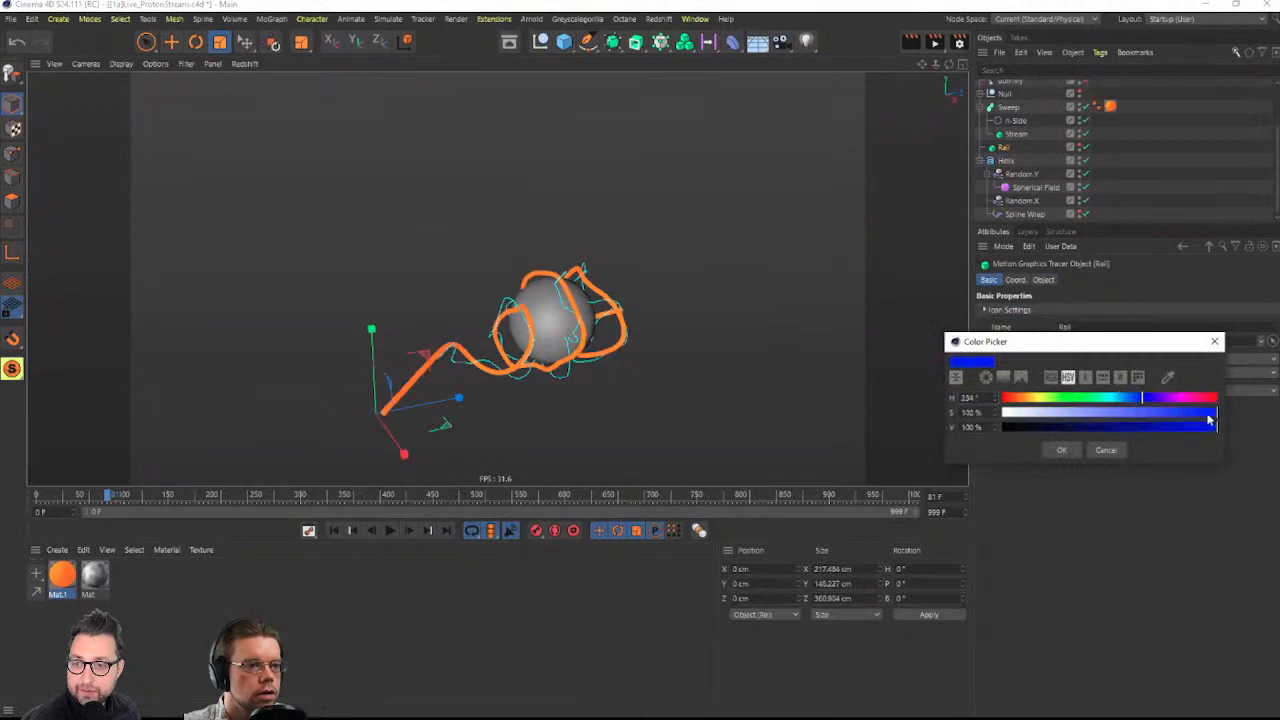
left_click(1070, 450)
left_click(1180, 208)
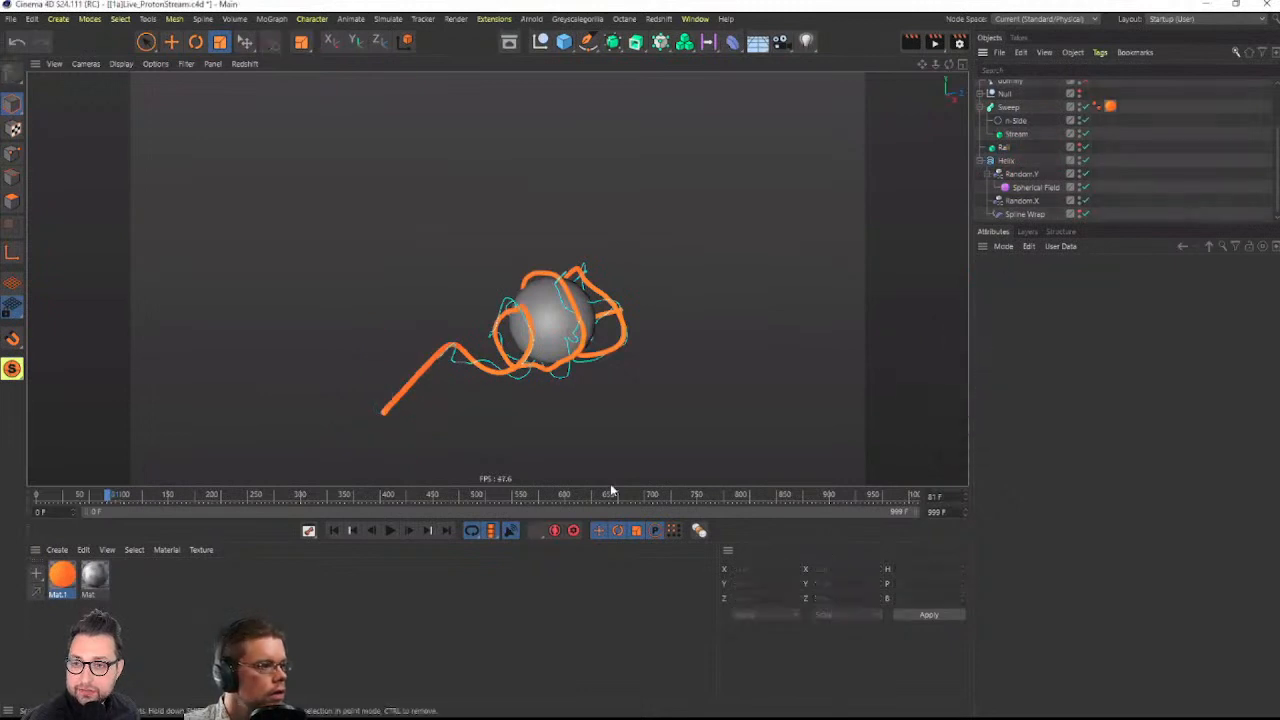
Try a fully saturated blue as the Helix's display color
left_click(1015, 134)
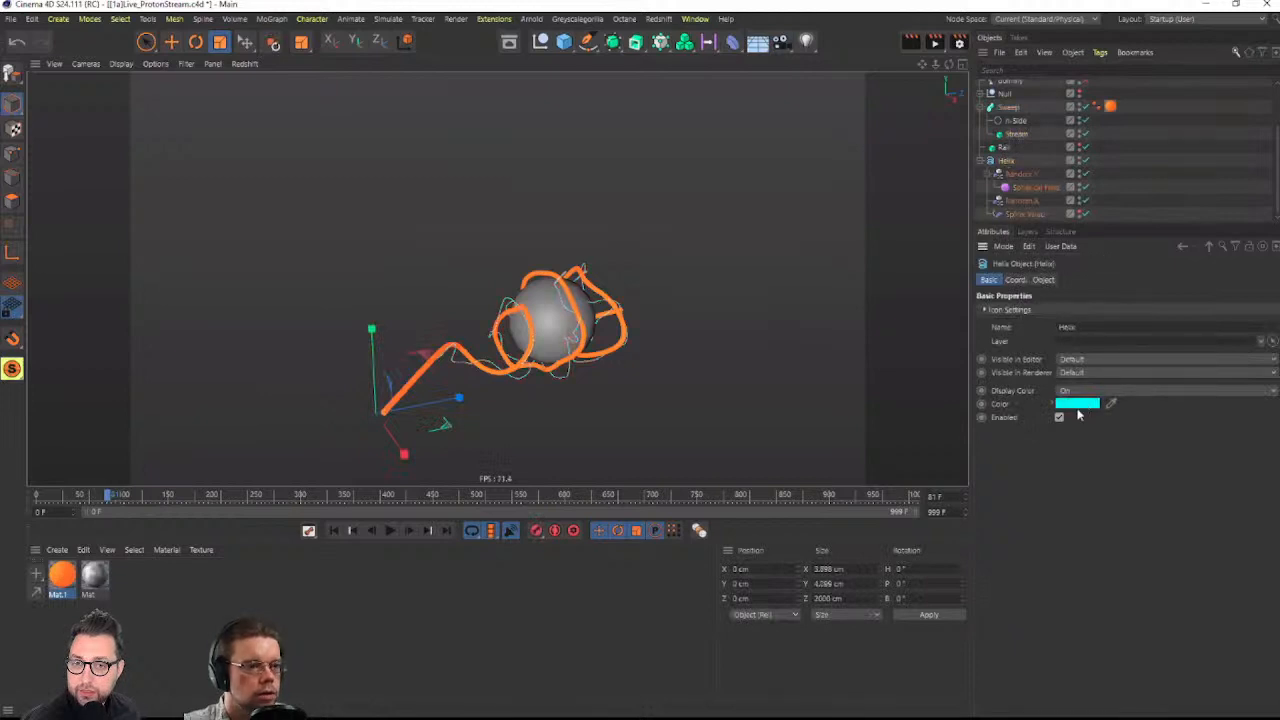
left_click(1077, 405)
left_click_drag(1128, 404, 1140, 404)
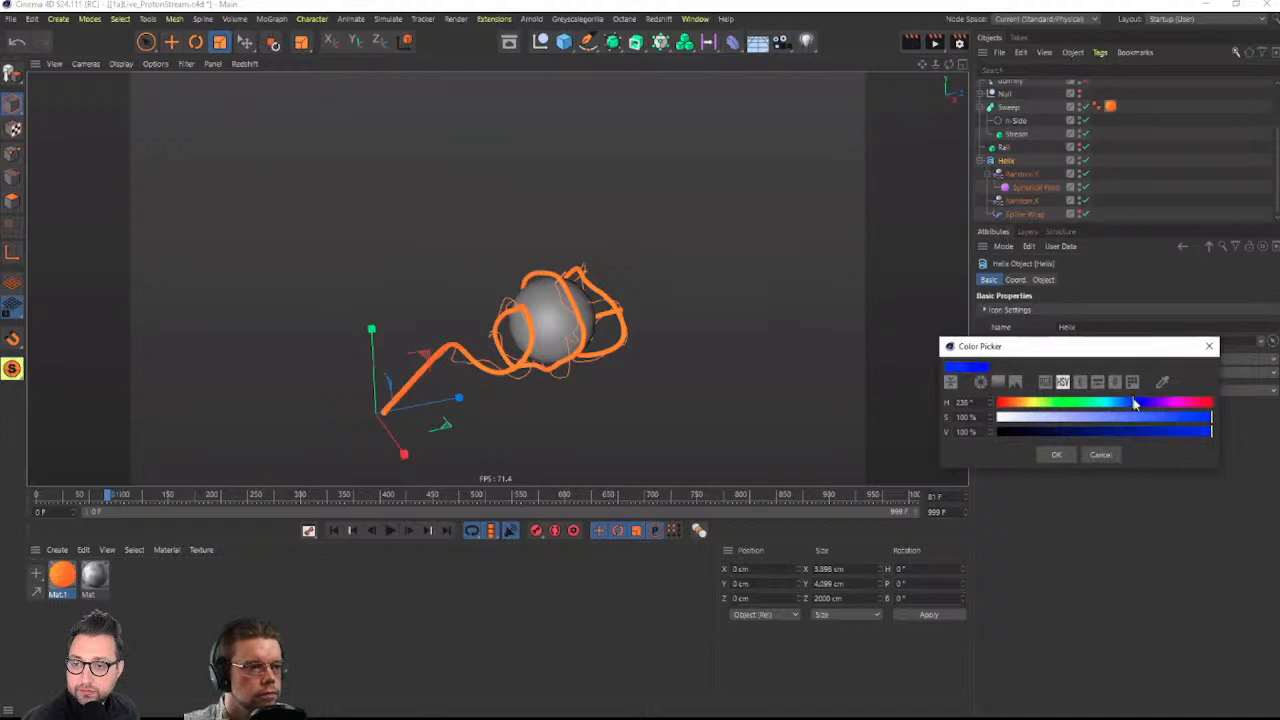
left_click(1058, 454)
left_click(1150, 205)
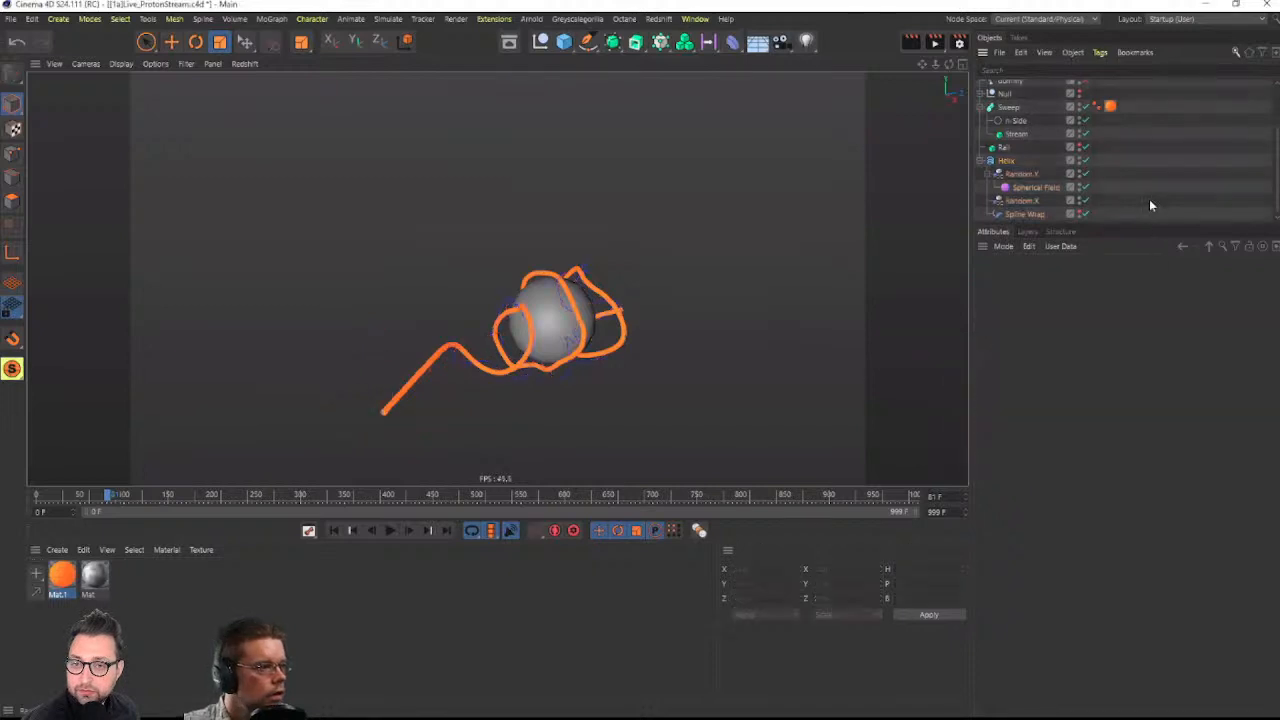
Examine the blue Helix along the orange Sweep up close and during playback, and return the simulation to frame 0
left_click_drag(638, 355, 639, 345, "alt")
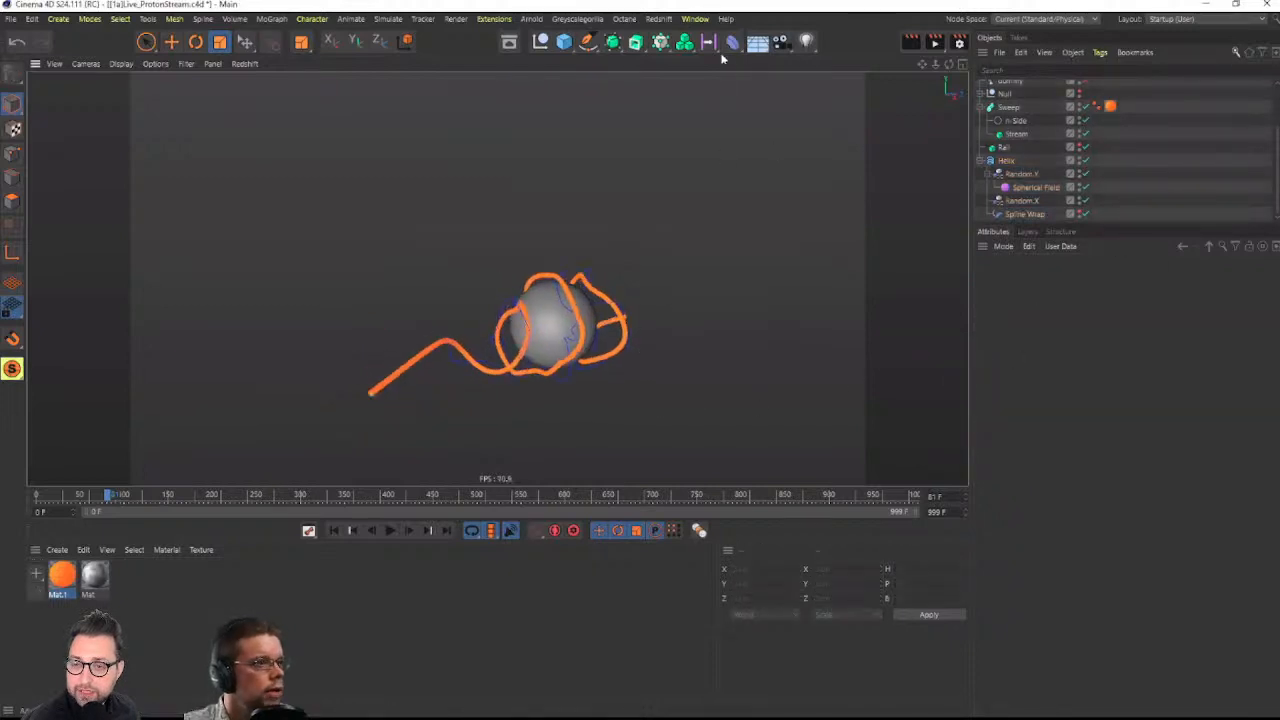
scroll(550, 325, "up", 8)
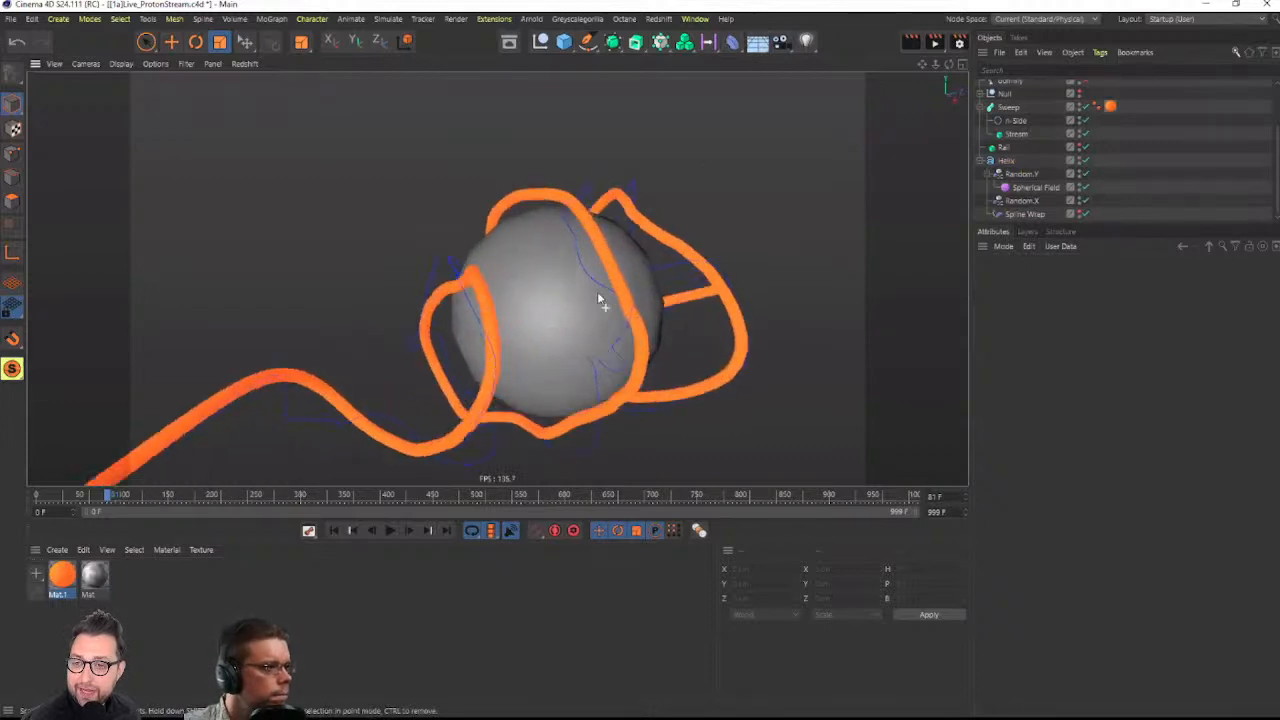
scroll(580, 282, "down", 5)
left_click_drag(580, 290, 502, 293, "alt")
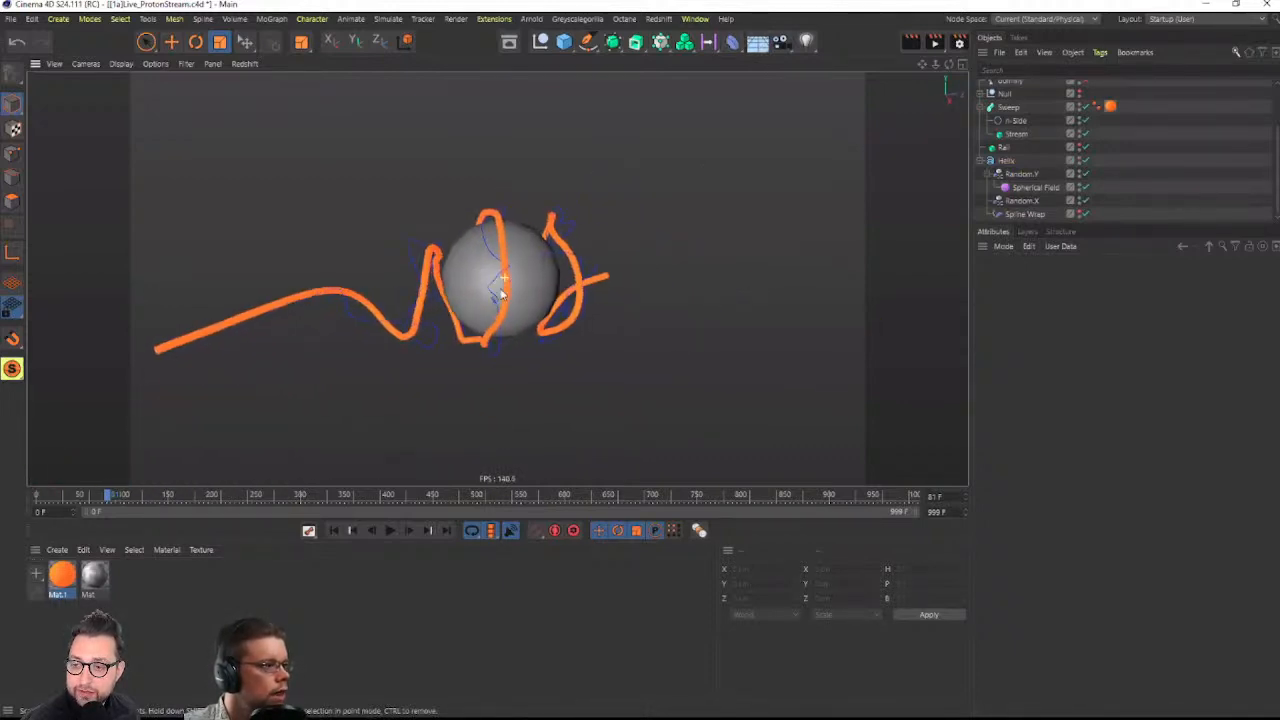
left_click(389, 531)
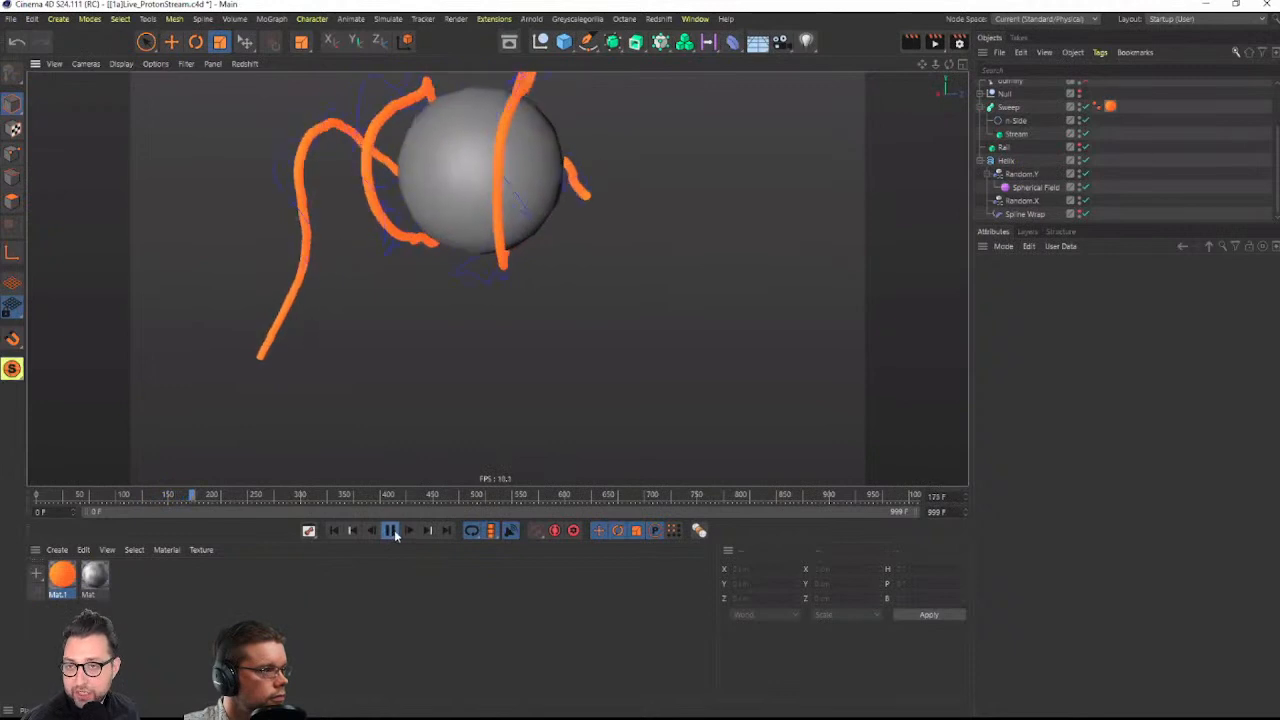
left_click(334, 531)
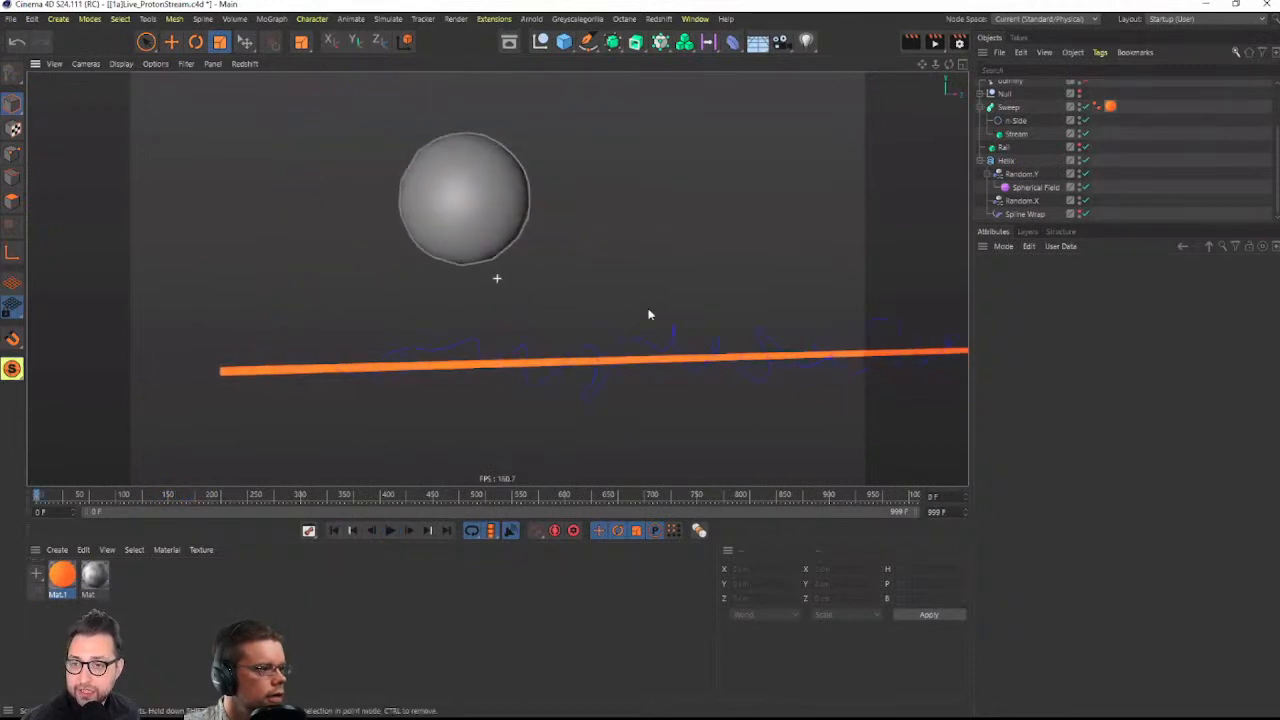
left_click_drag(648, 314, 651, 357, "alt")
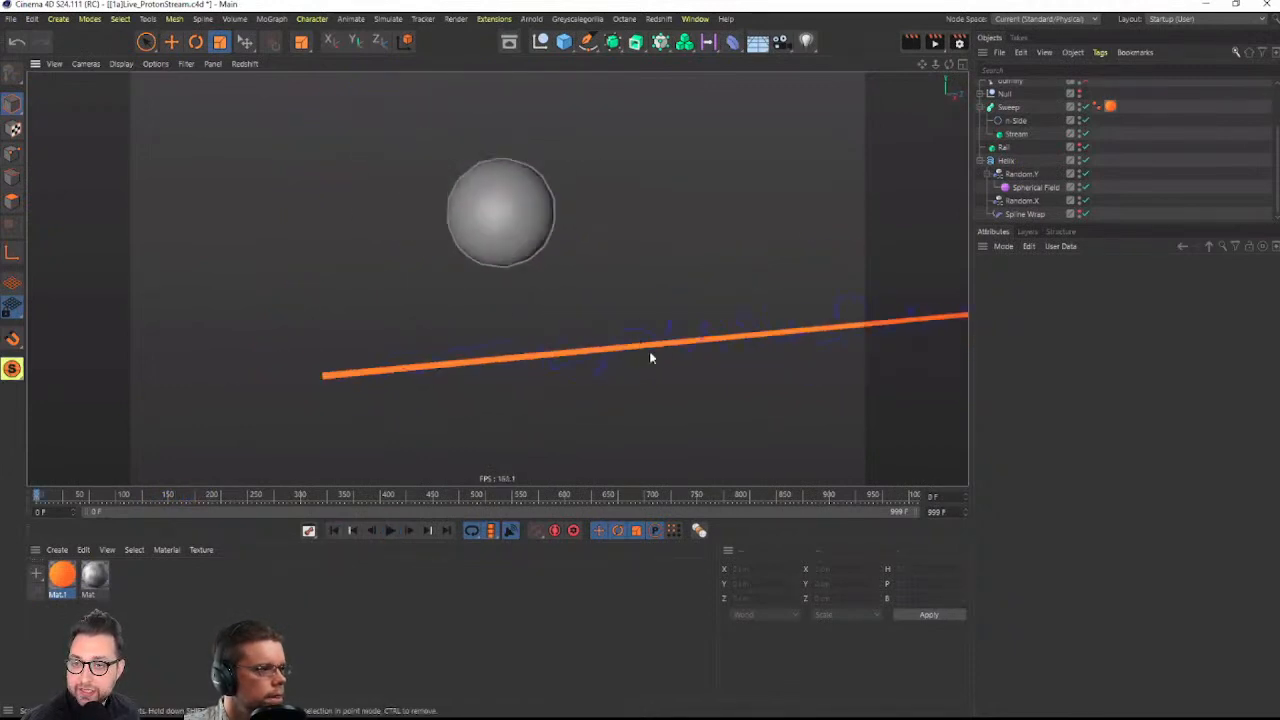
Change the Helix's display color back to cyan and preview the simulation, returning to frame 0
left_click(1012, 161)
left_click(662, 449)
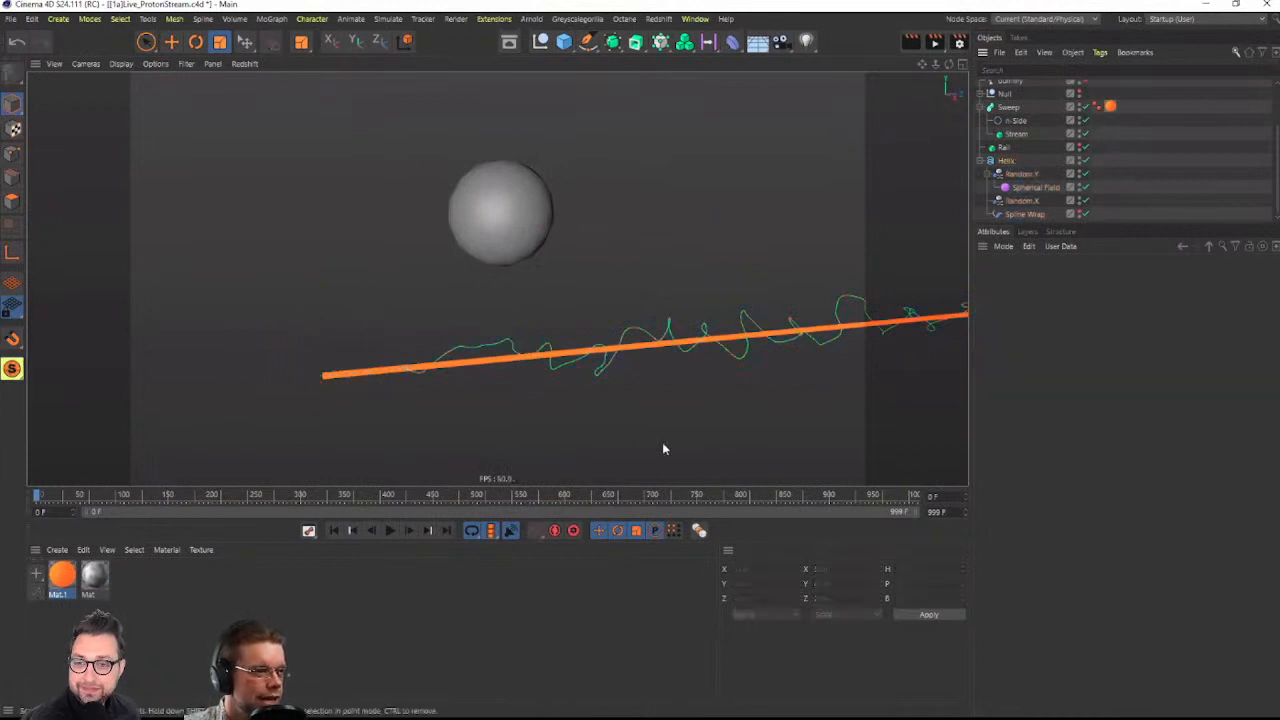
left_click(390, 530)
left_click(333, 530)
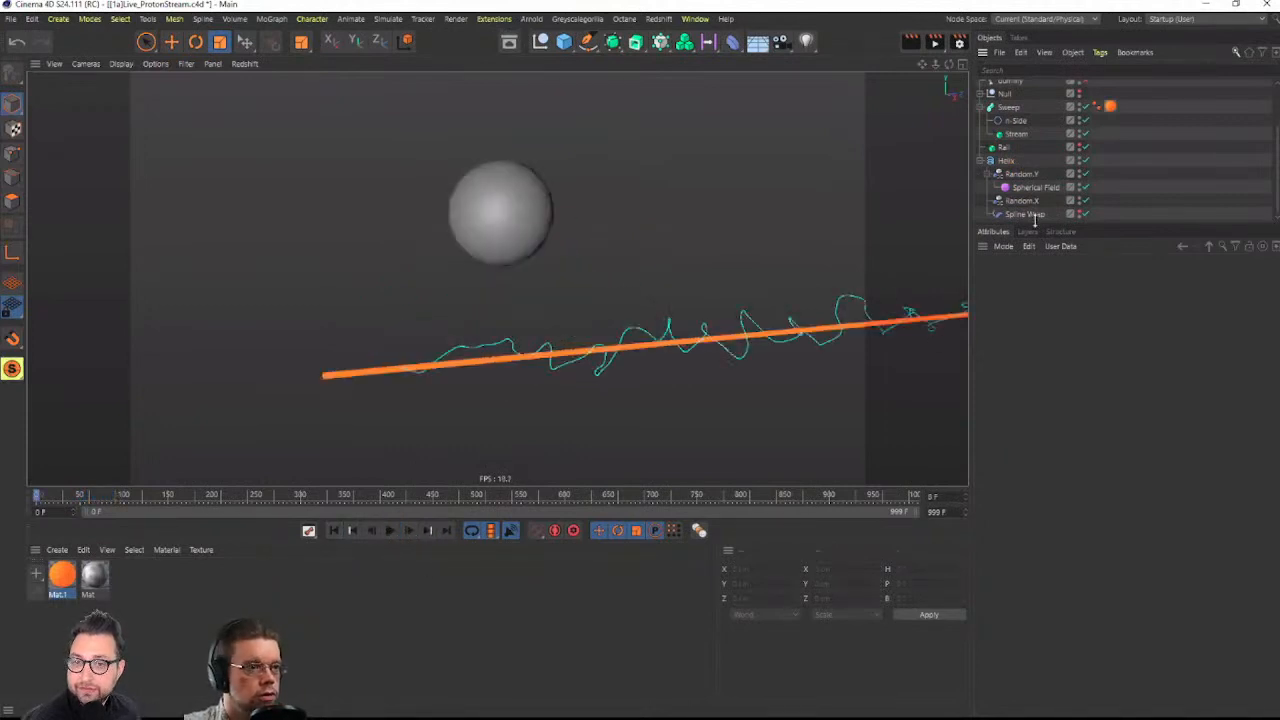
Add a null named Proton Stream and place it at the end of the object hierarchy
left_click_drag(1035, 222, 1040, 446)
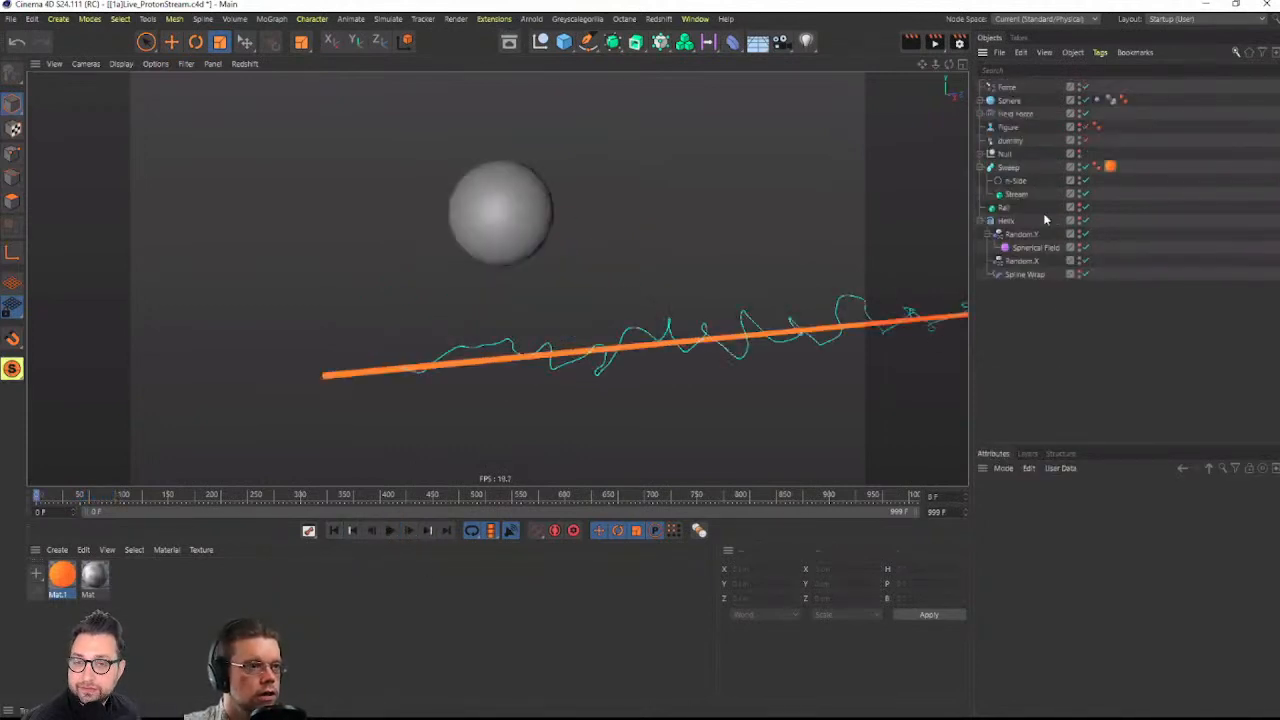
left_click(542, 42)
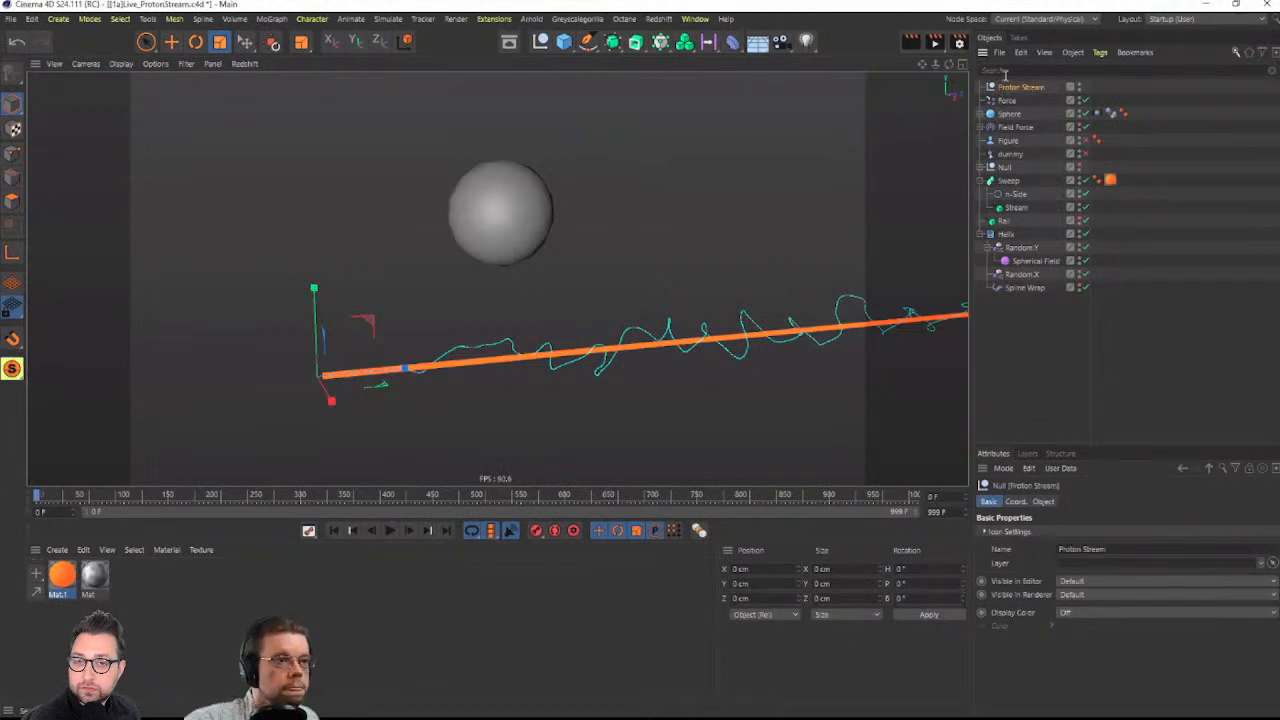
left_click_drag(1020, 94, 1032, 308)
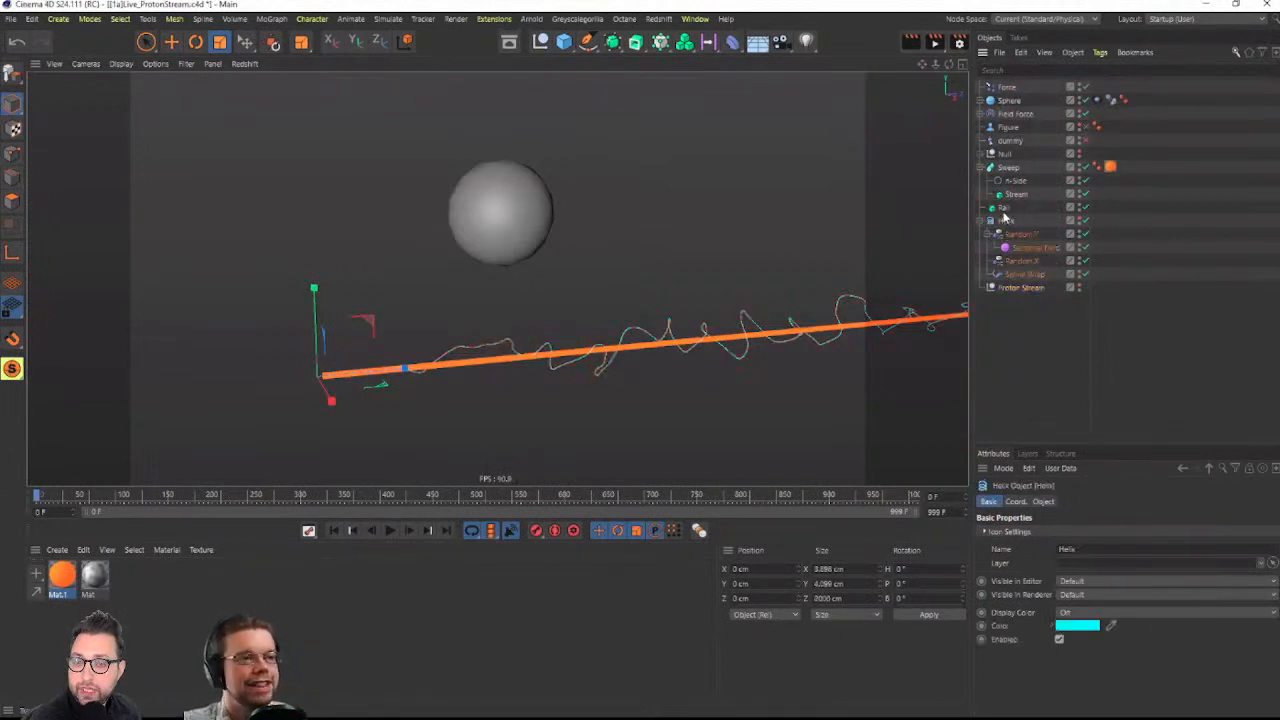
Group the dummy, Null, Sweep, Rail and Helix objects under the Proton Stream null
left_click(1007, 167, "ctrl")
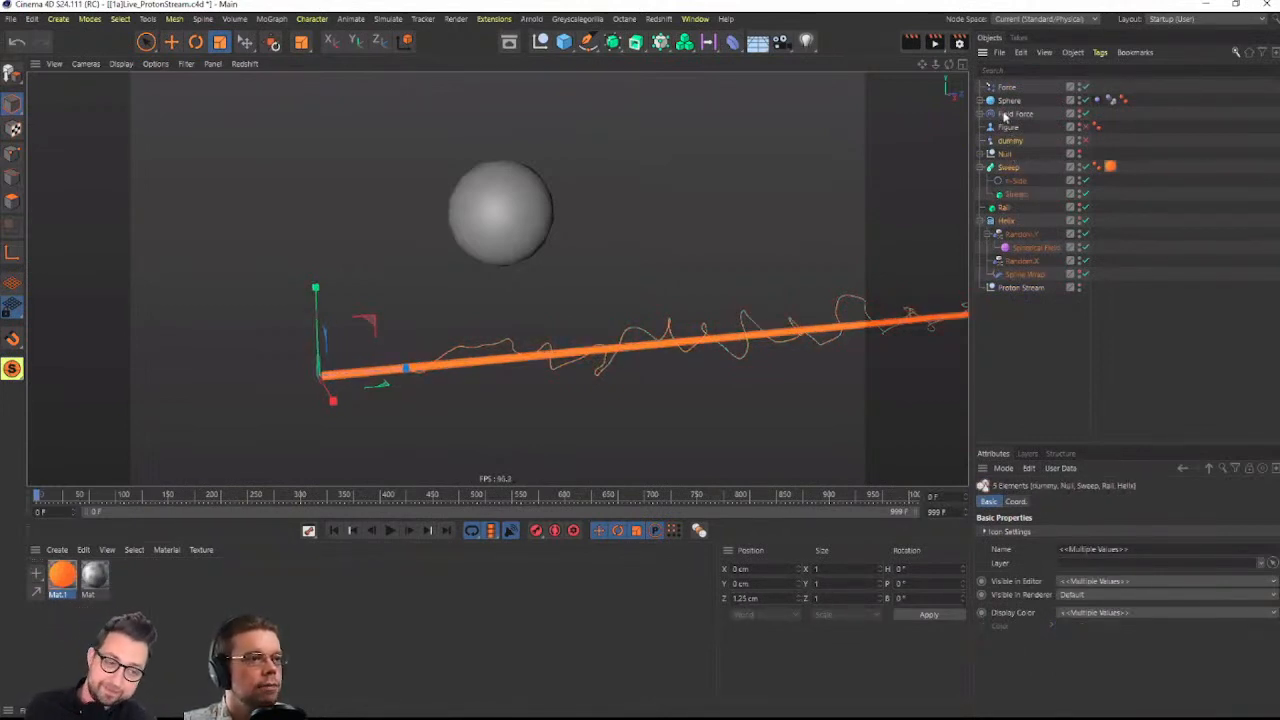
left_click(985, 221)
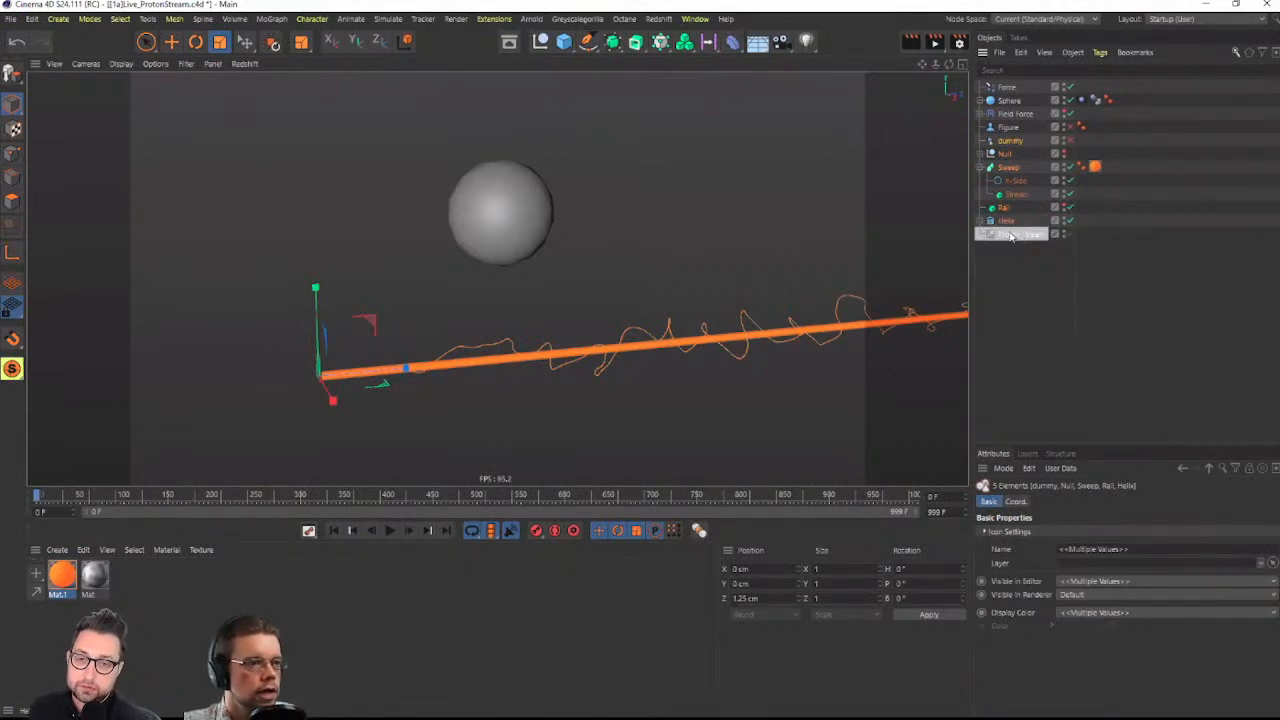
left_click(1019, 141)
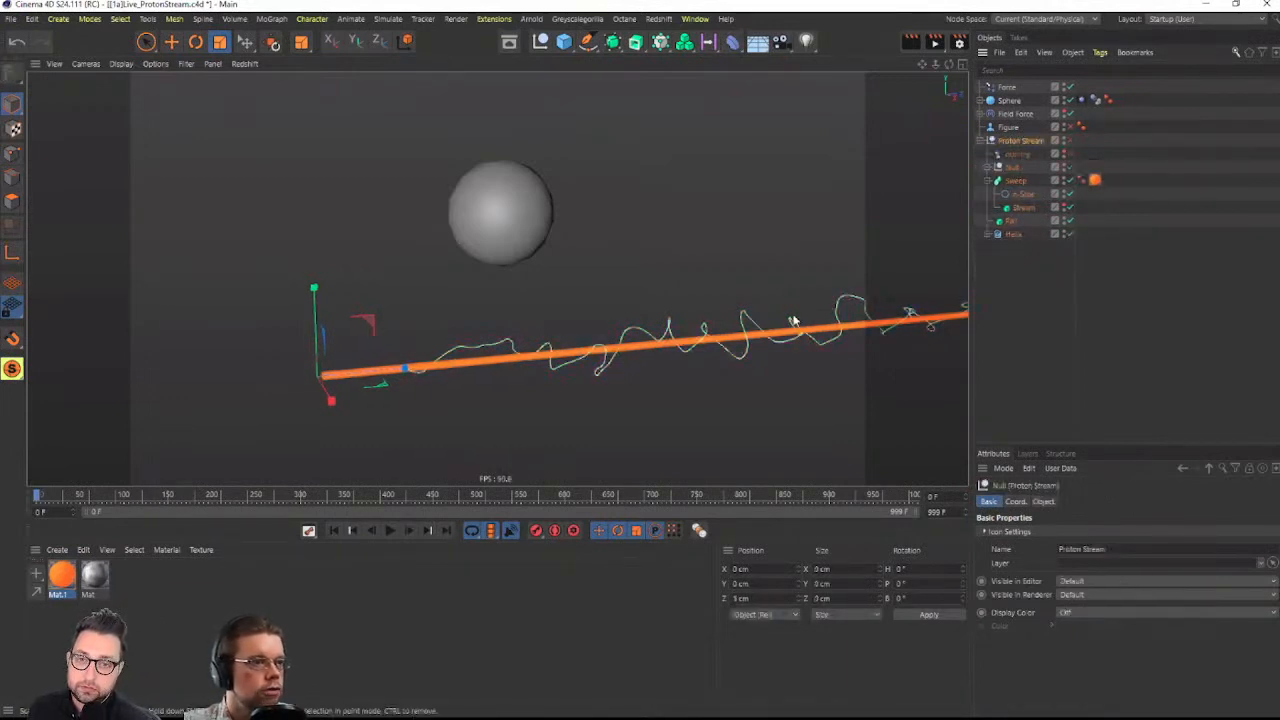
Collapse the Proton Stream group and duplicate it
middle_click_drag(567, 351, 438, 345, "alt")
scroll(641, 326, "down", 5)
middle_click_drag(643, 328, 576, 356, "alt")
scroll(569, 364, "up", 2)
left_click_drag(576, 357, 544, 346, "alt")
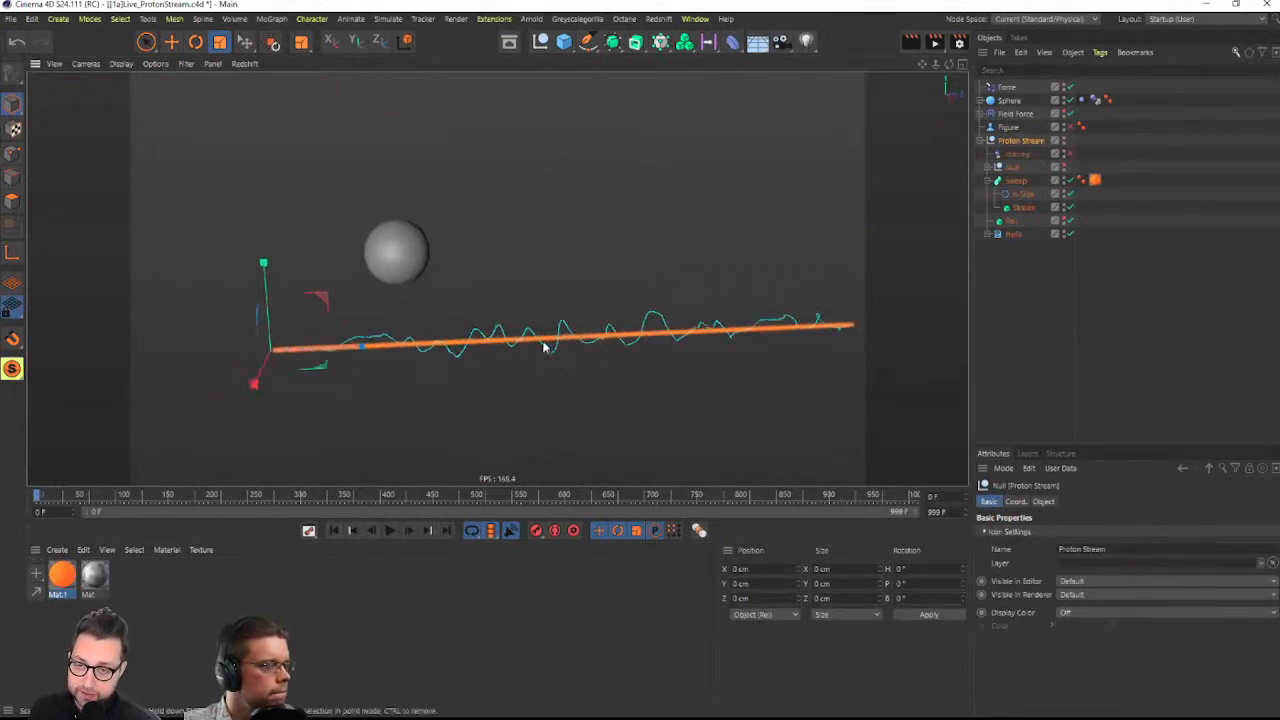
left_click(986, 141)
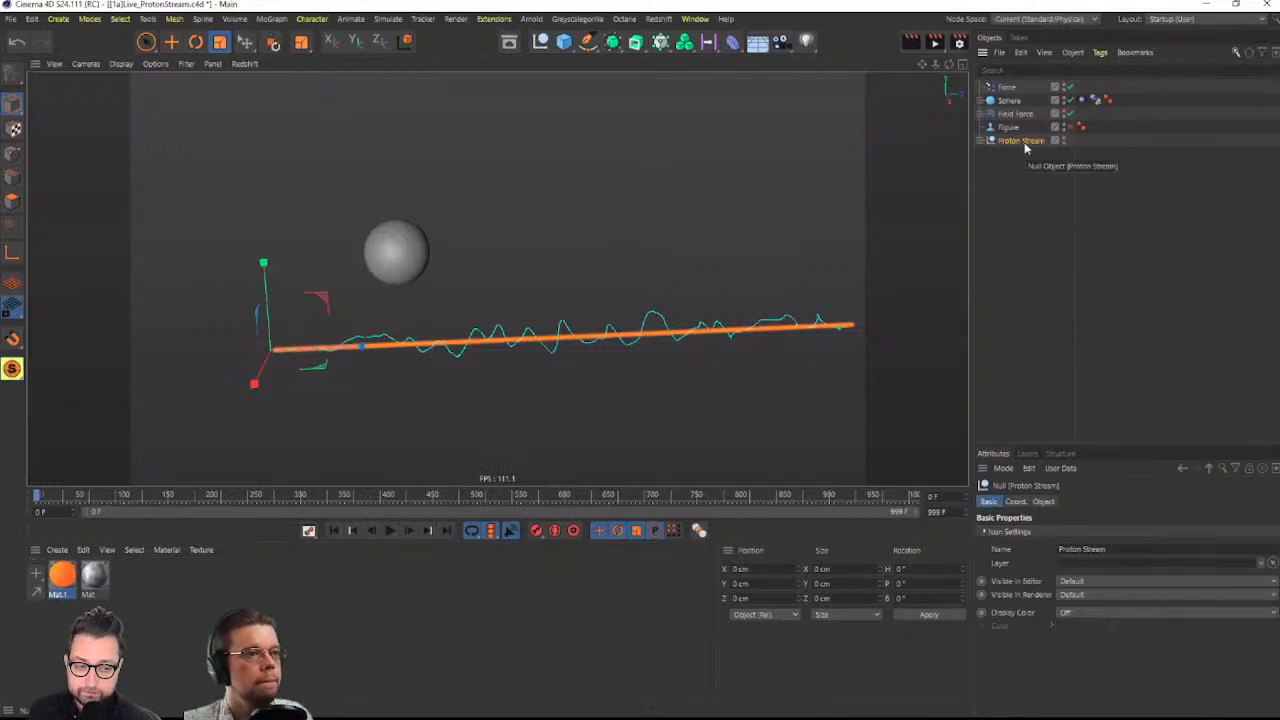
key("ctrl+c")
key("ctrl+v")
Rotate the Proton Stream copy to a heading of 180° and move it to about -208 cm in X and 690 cm in Z
key("r")
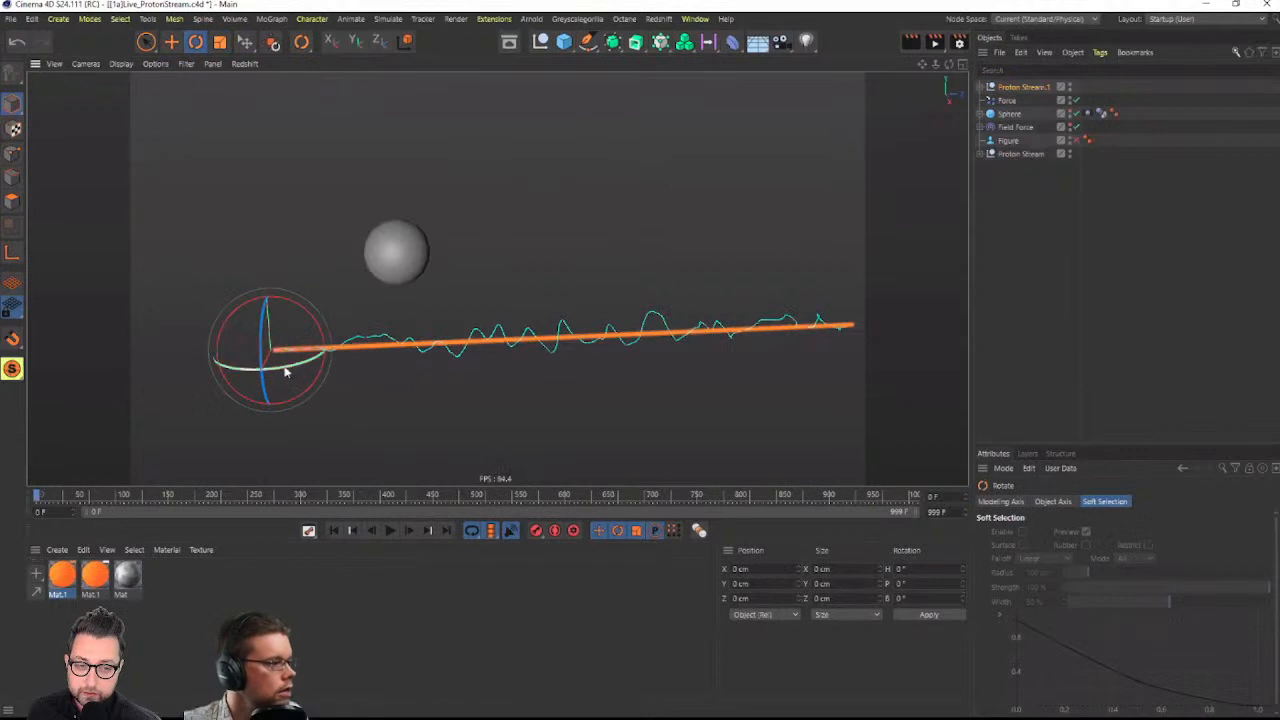
left_click_drag(285, 372, 223, 235)
key("e")
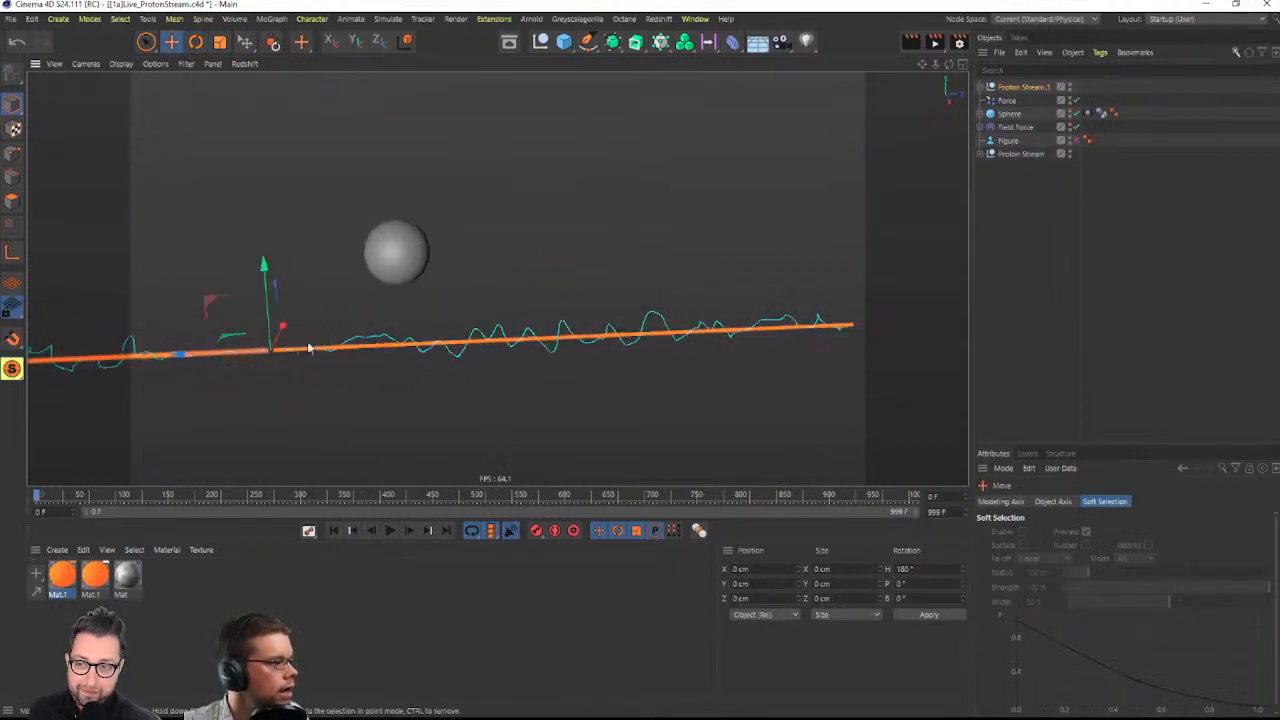
left_click_drag(283, 328, 297, 294)
left_click_drag(212, 320, 458, 328)
Play the simulation and examine from several angles how the two opposing proton streams wrap around the sphere
left_click(389, 531)
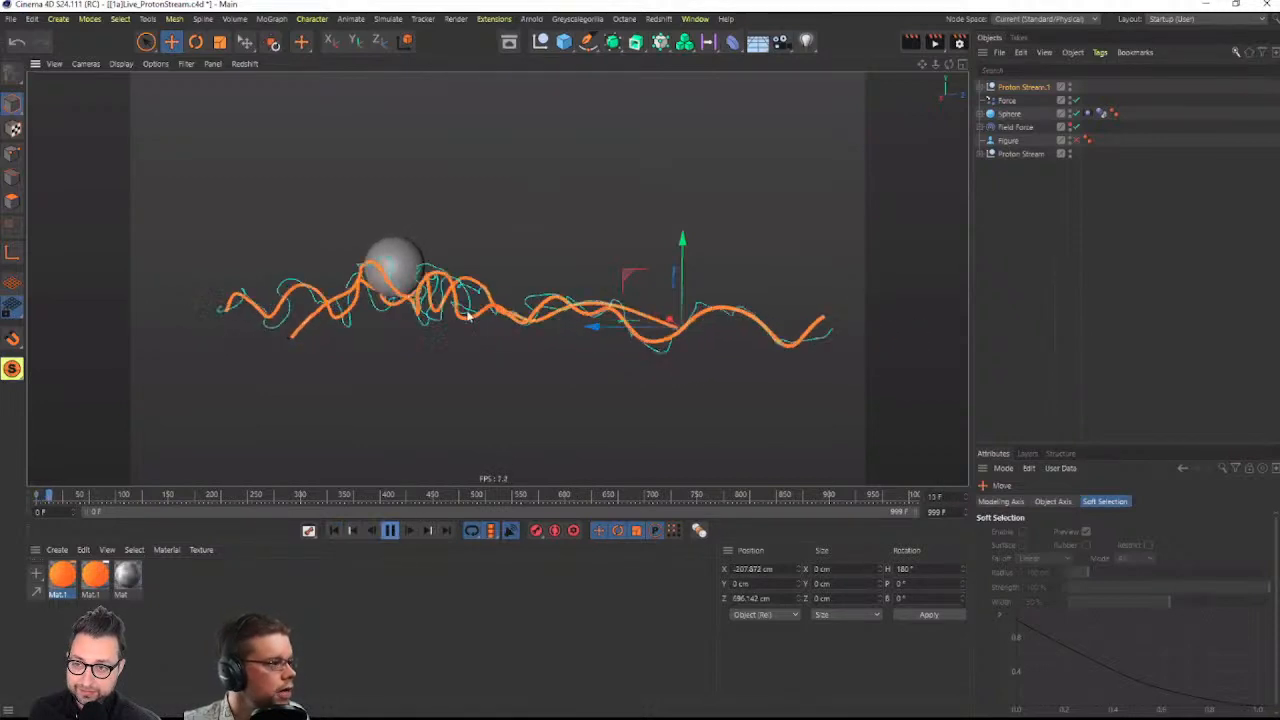
middle_click_drag(544, 318, 694, 317, "alt")
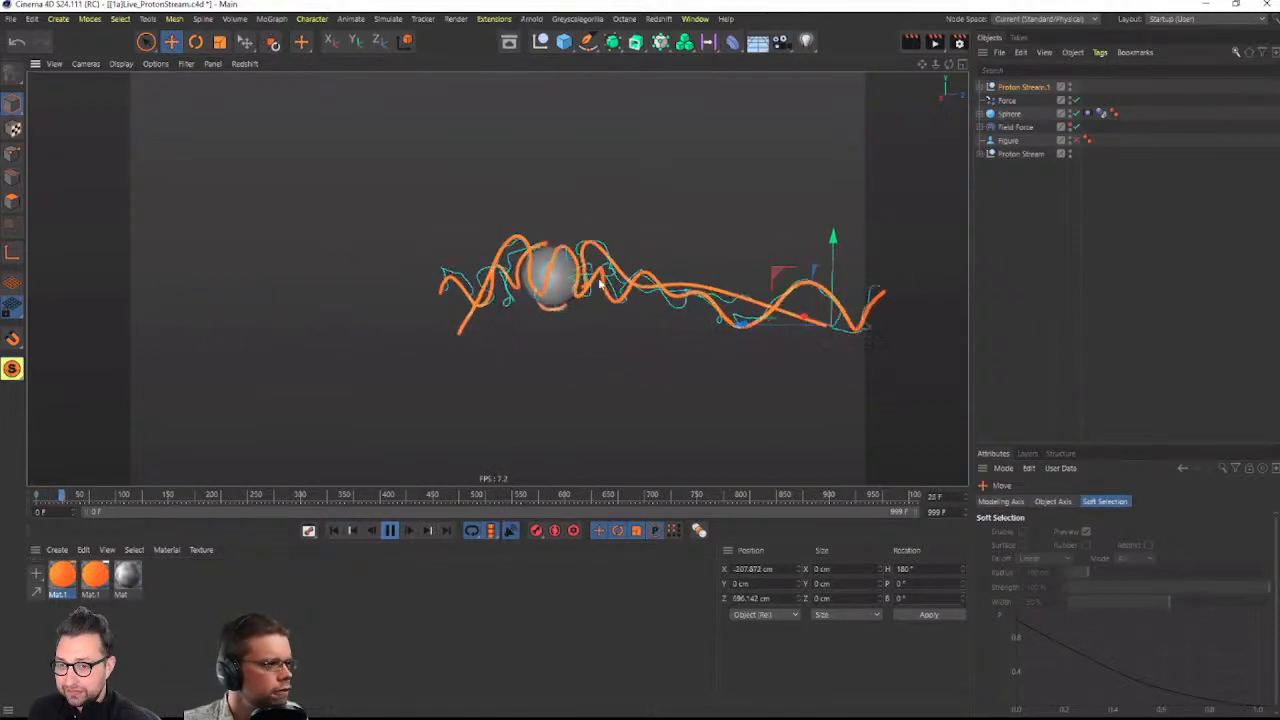
left_click_drag(567, 278, 563, 326, "alt")
right_click_drag(556, 273, 702, 208, "alt")
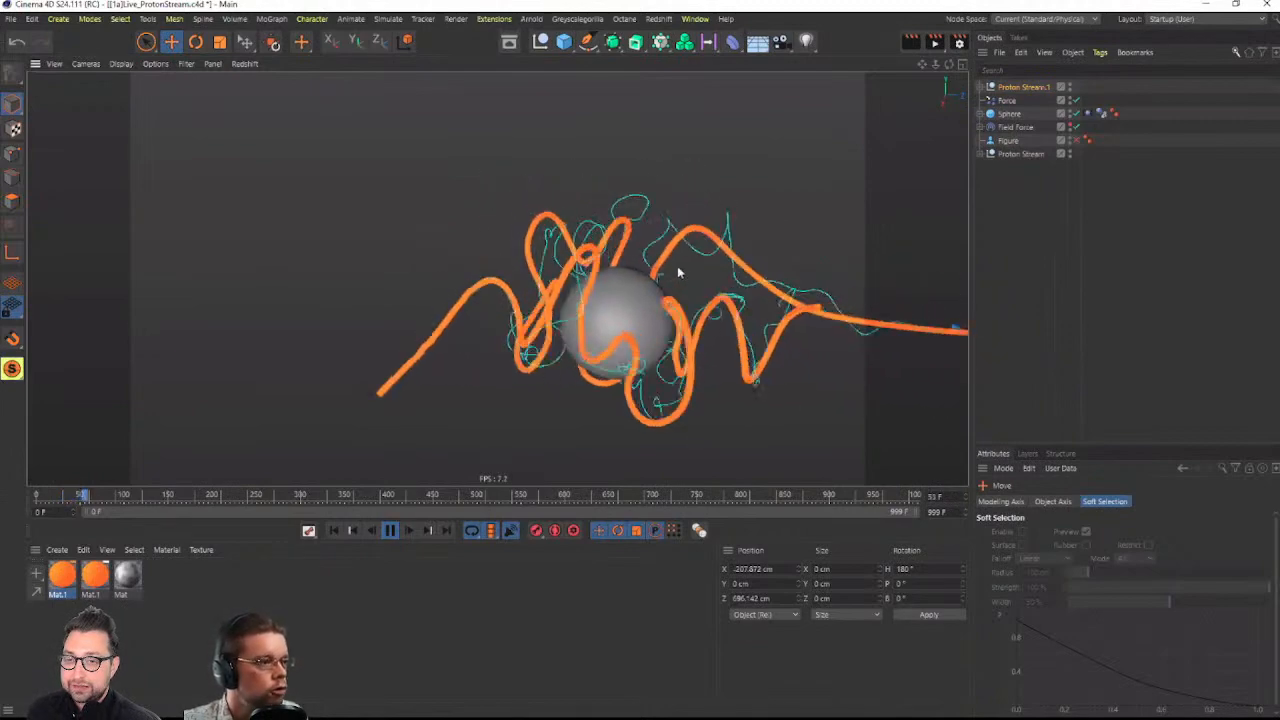
left_click_drag(659, 320, 751, 377, "alt")
middle_click_drag(745, 377, 616, 294, "alt")
right_click_drag(616, 294, 547, 323, "alt")
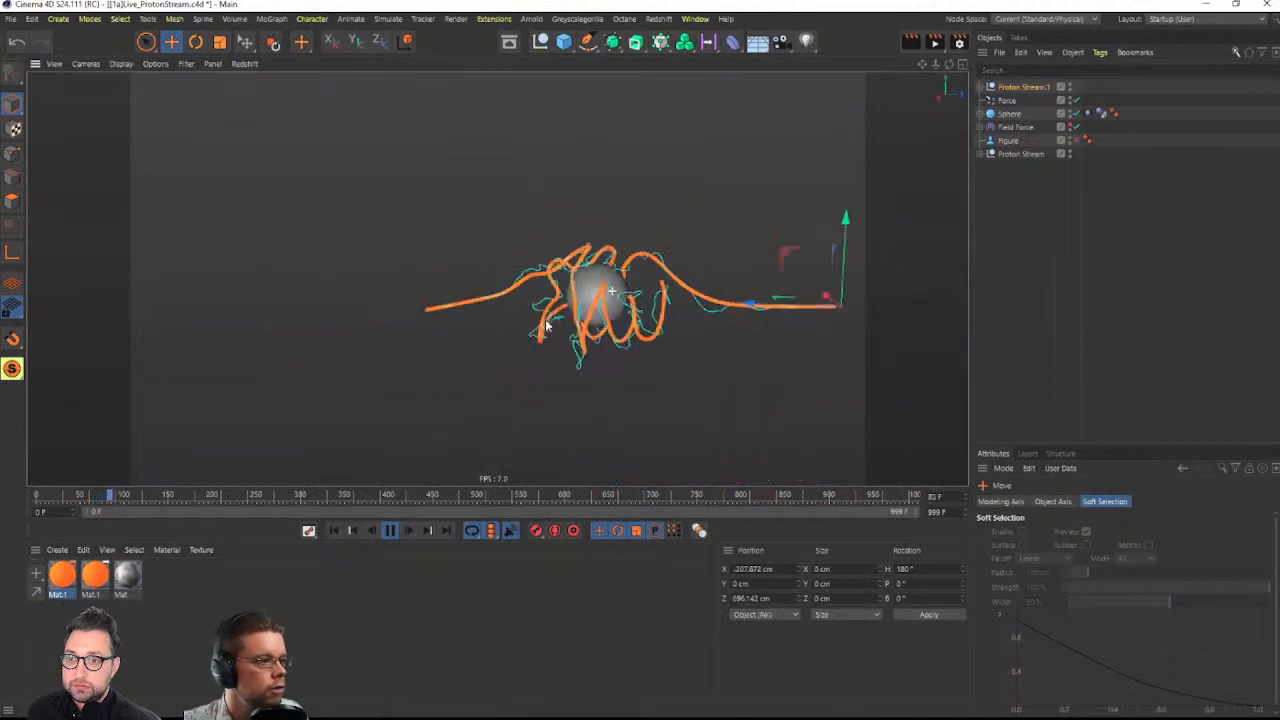
left_click_drag(643, 309, 677, 324, "alt")
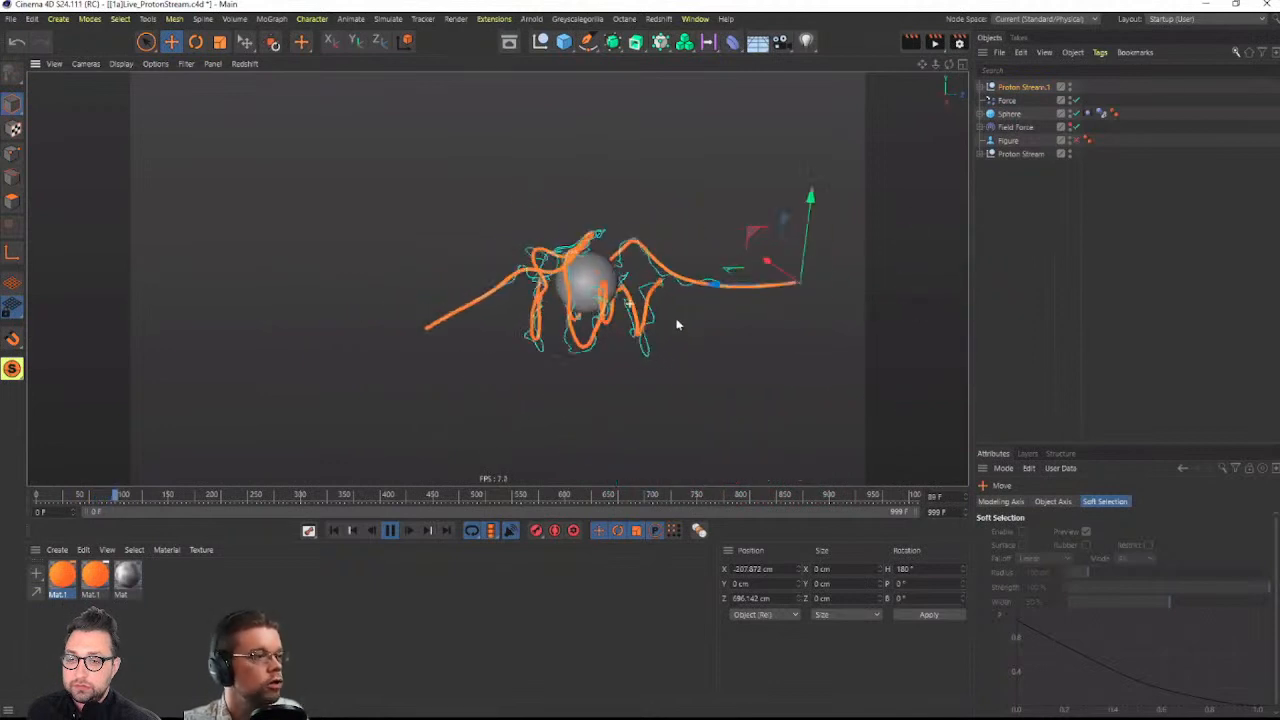
Scale the sphere to about 212 cm while the simulation runs, and pause playback
left_click(1009, 113)
key("t")
left_click_drag(661, 332, 577, 357)
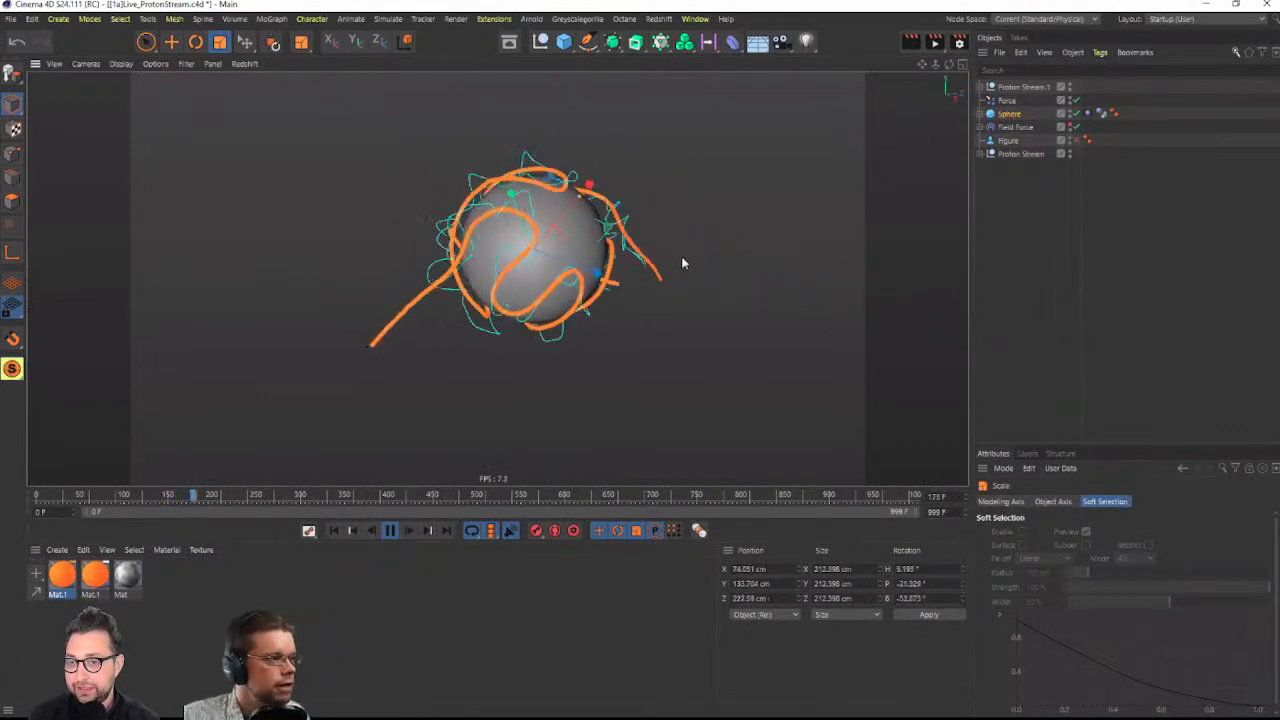
left_click(393, 532)
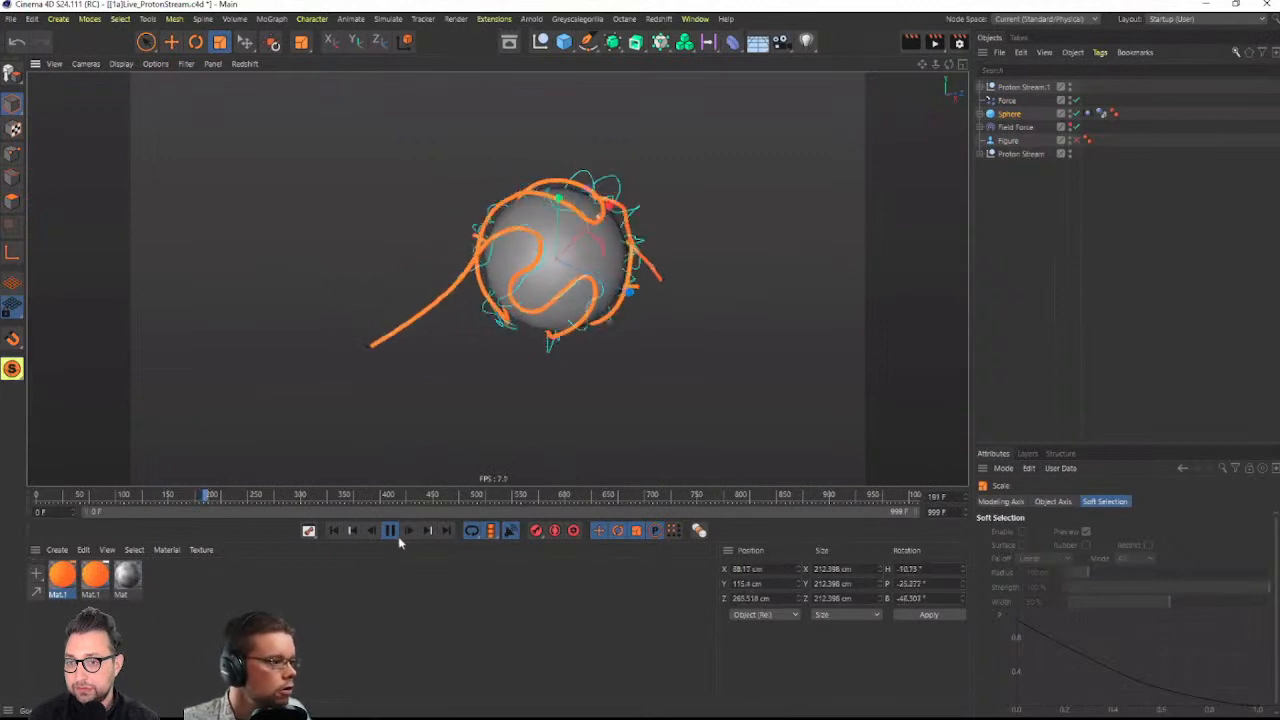
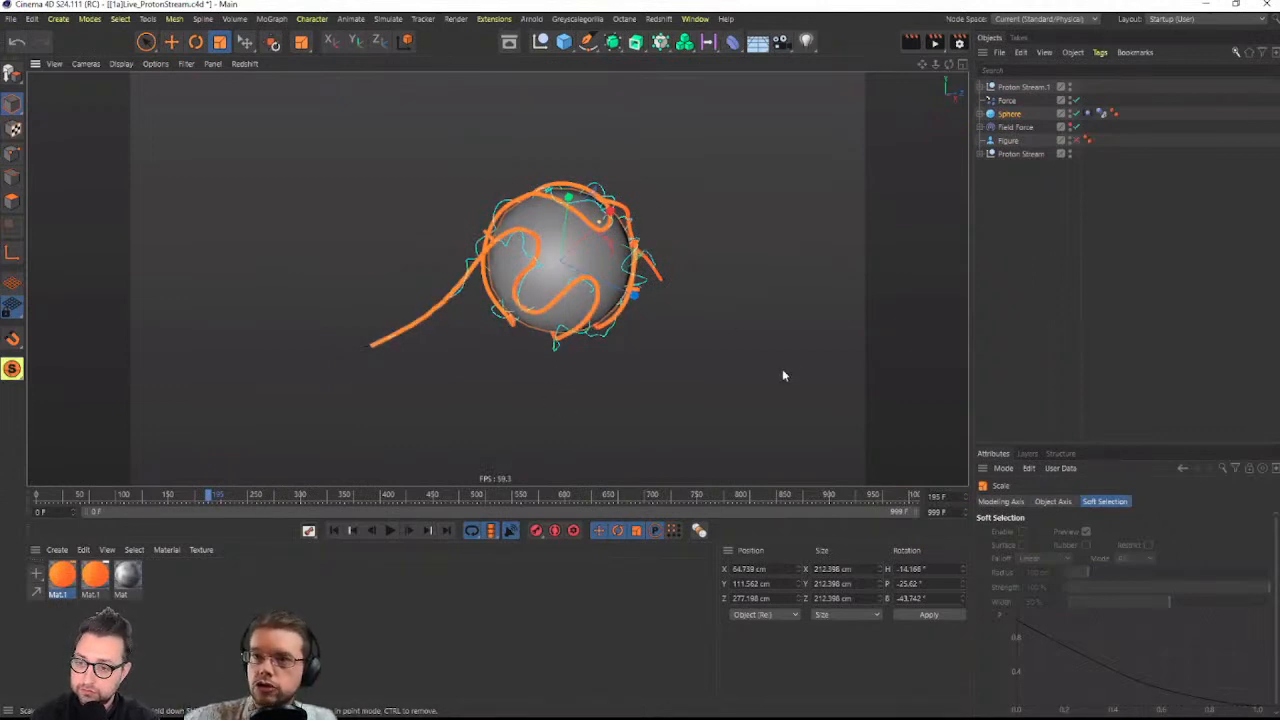
Examine from several angles and up close how the paused opposing beams wrap around the enlarged sphere
left_click_drag(585, 269, 606, 283, "alt")
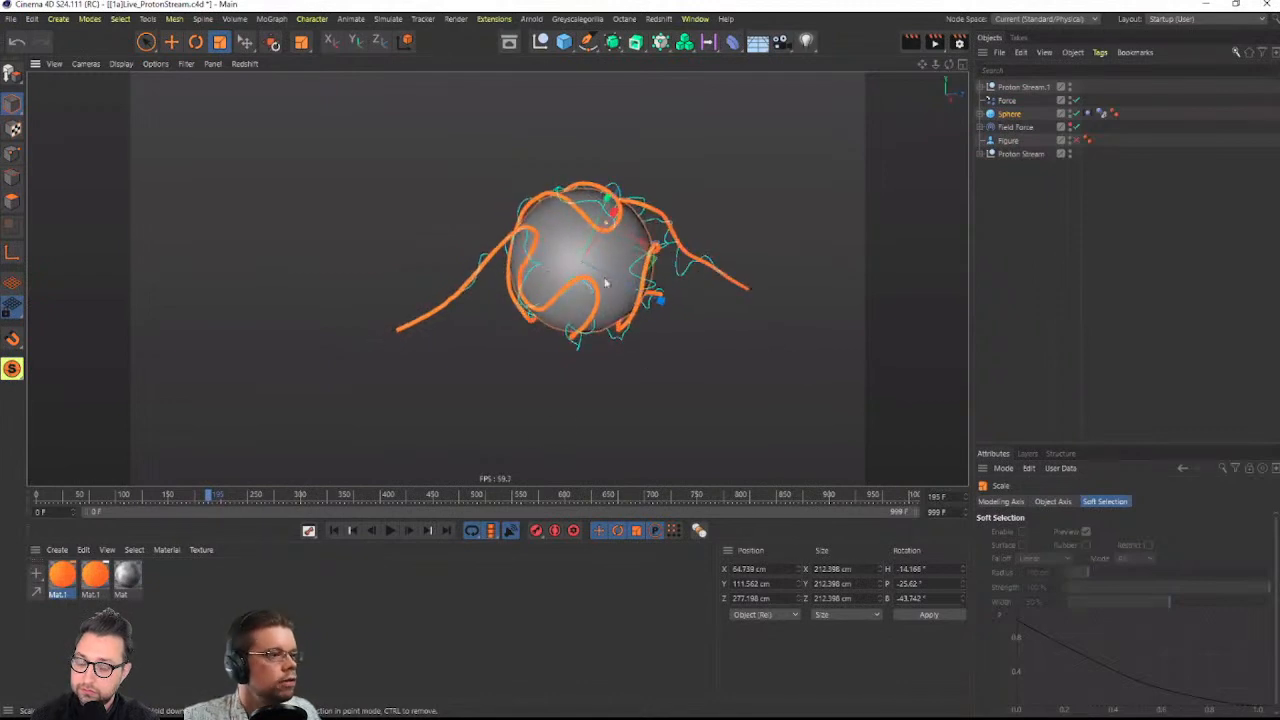
middle_click_drag(606, 283, 549, 291, "alt")
scroll(549, 291, "up", 3)
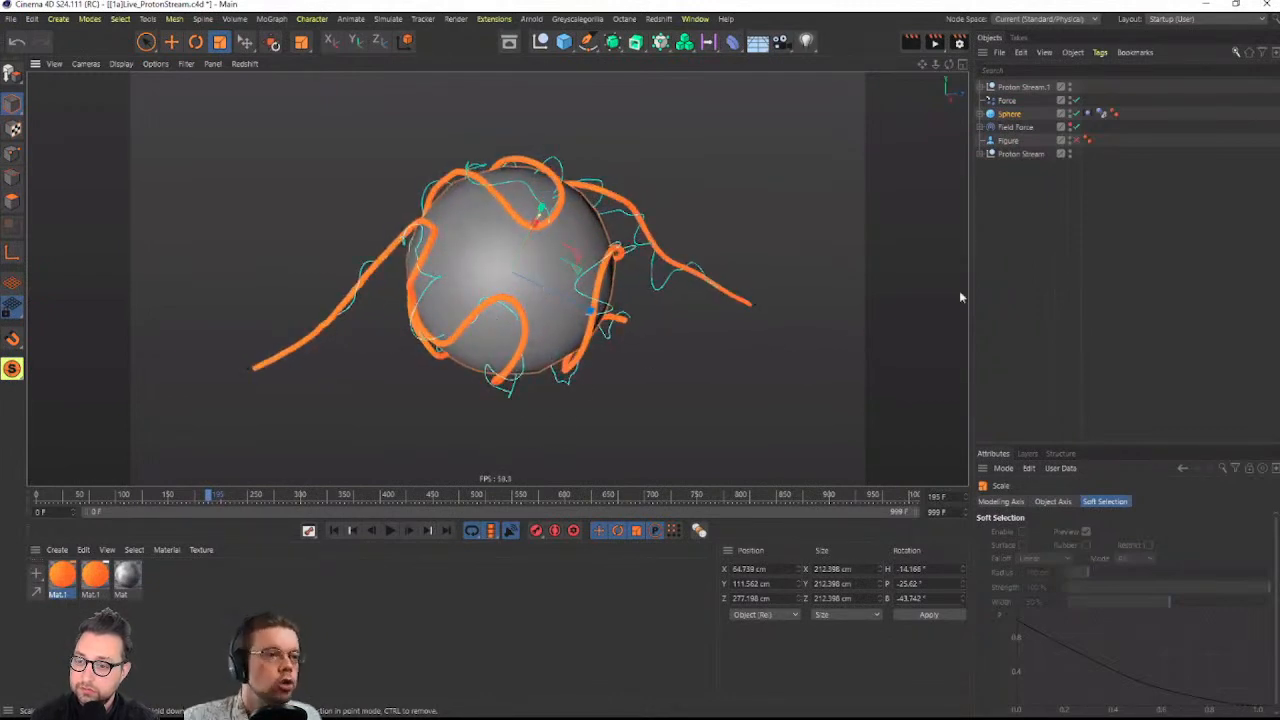
left_click(1014, 127)
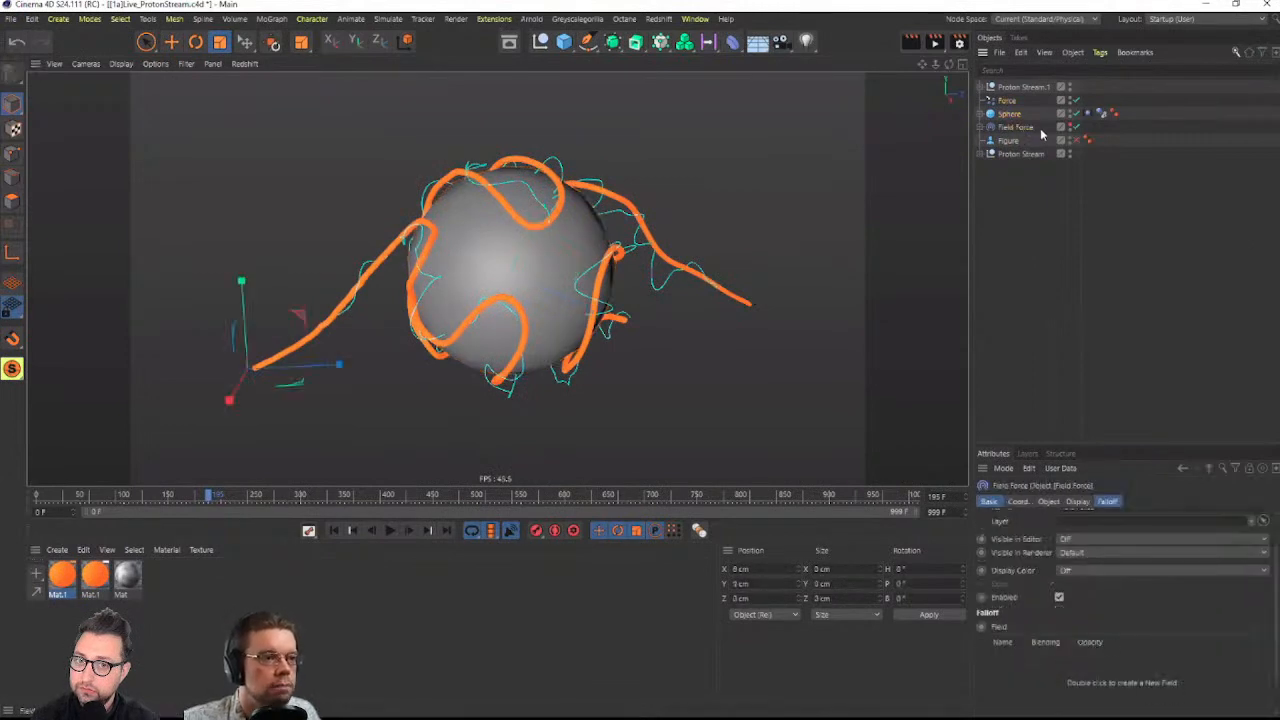
left_click_drag(555, 271, 500, 261, "alt")
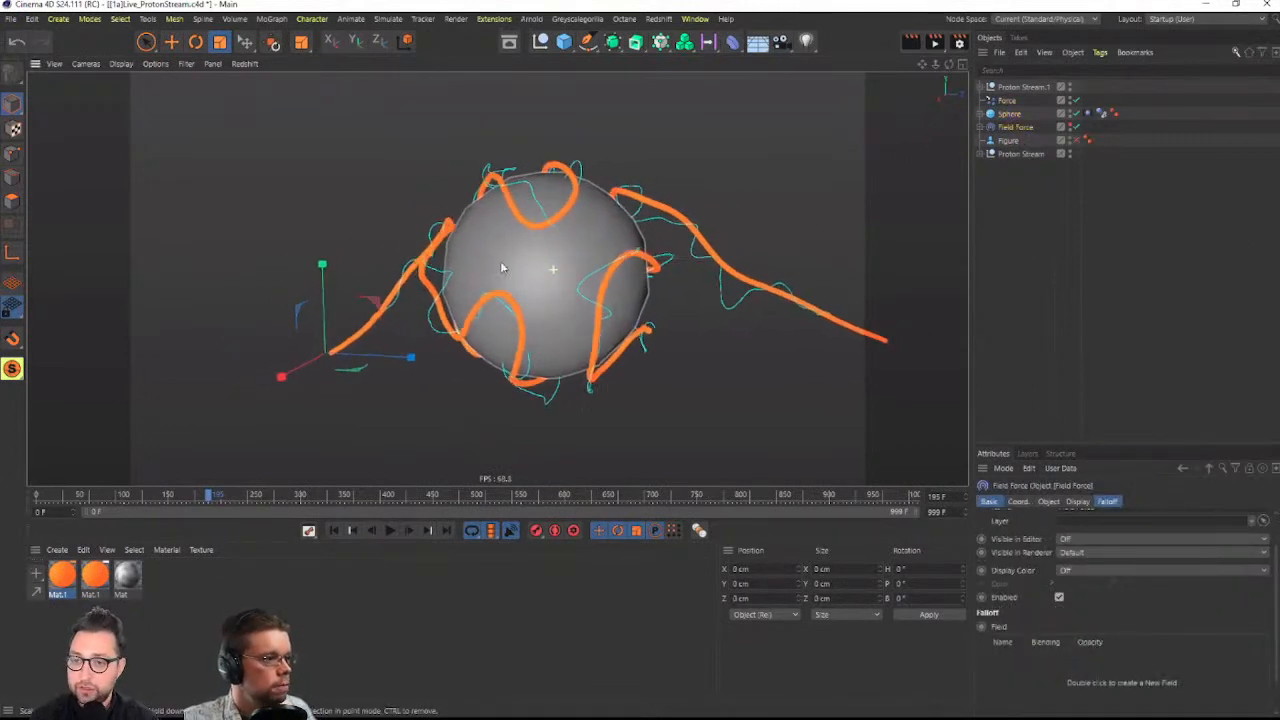
middle_click_drag(528, 272, 478, 286, "alt")
right_click_drag(478, 286, 530, 270, "alt")
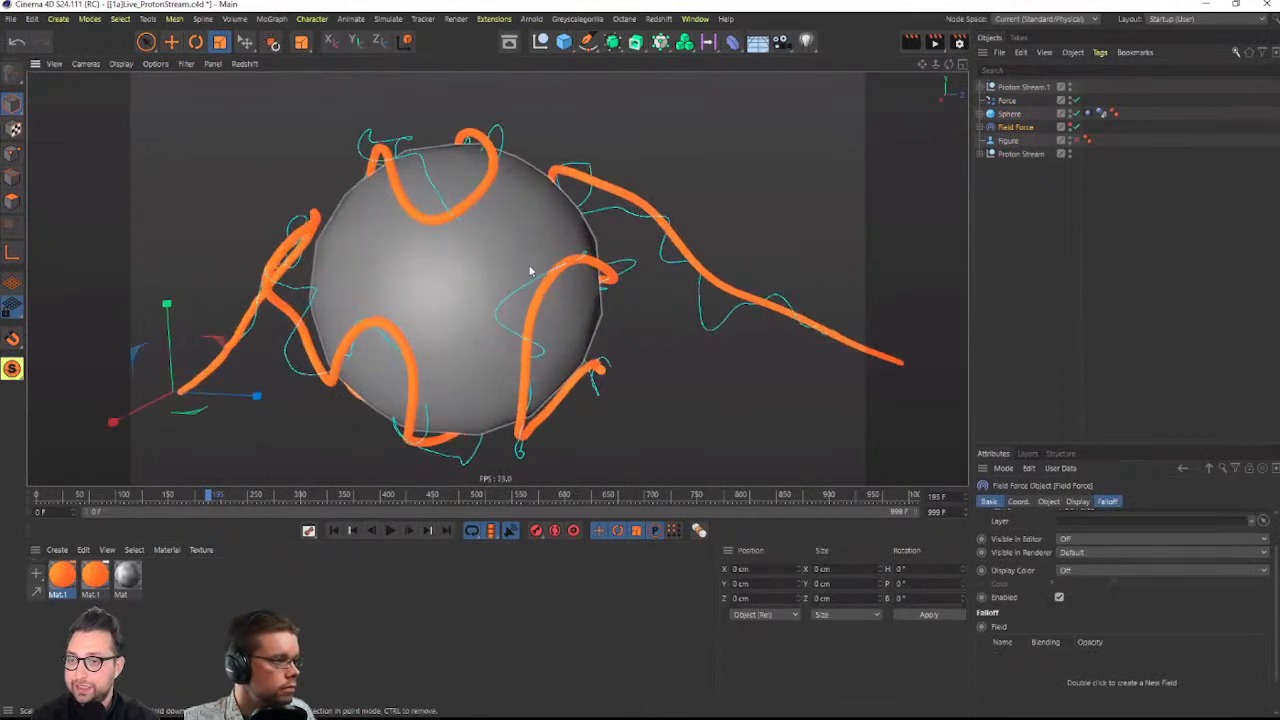
Resume the simulation and delete the duplicated Proton Stream group
left_click(388, 530)
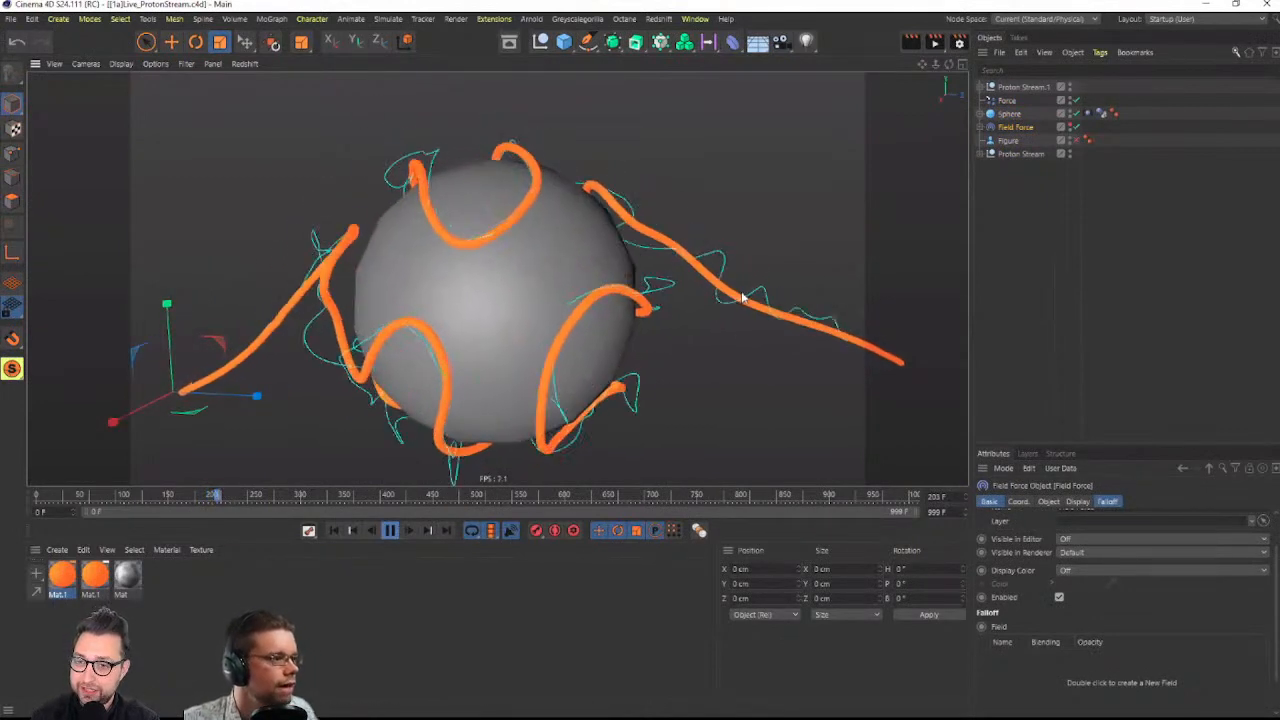
left_click_drag(546, 286, 543, 314, "alt")
right_click_drag(567, 296, 515, 298, "alt")
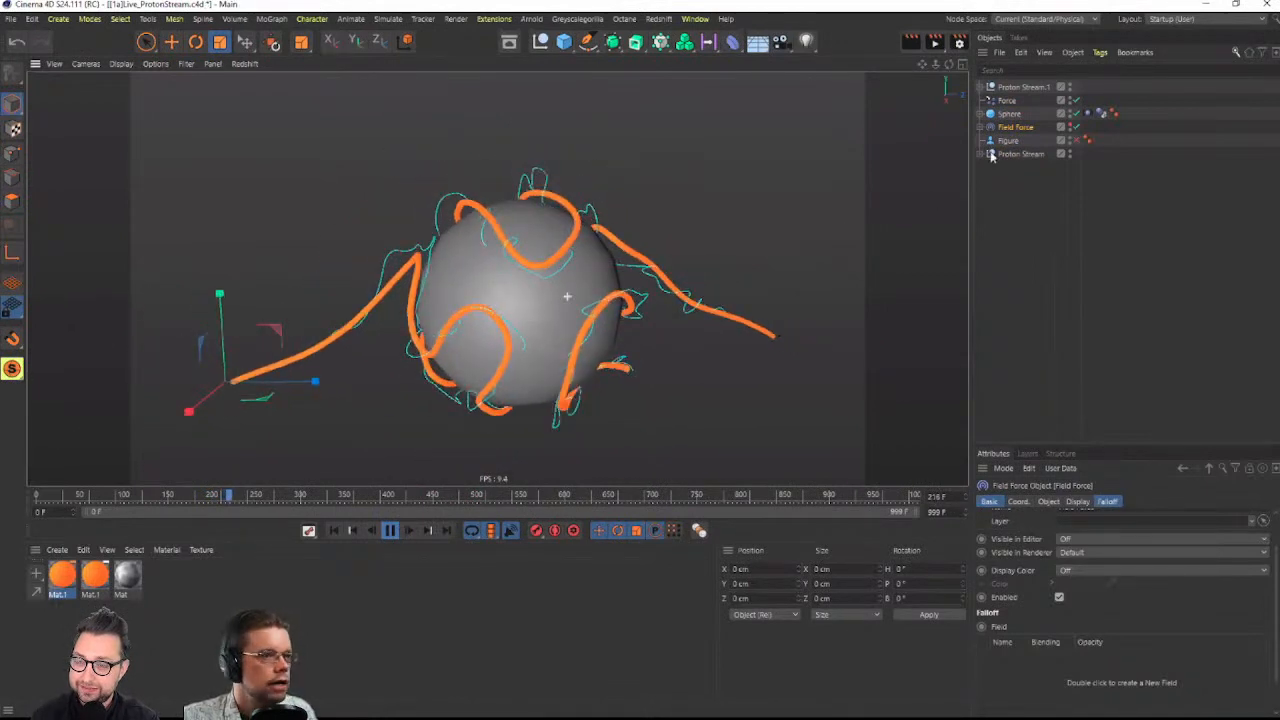
left_click(1015, 87)
key("Delete")
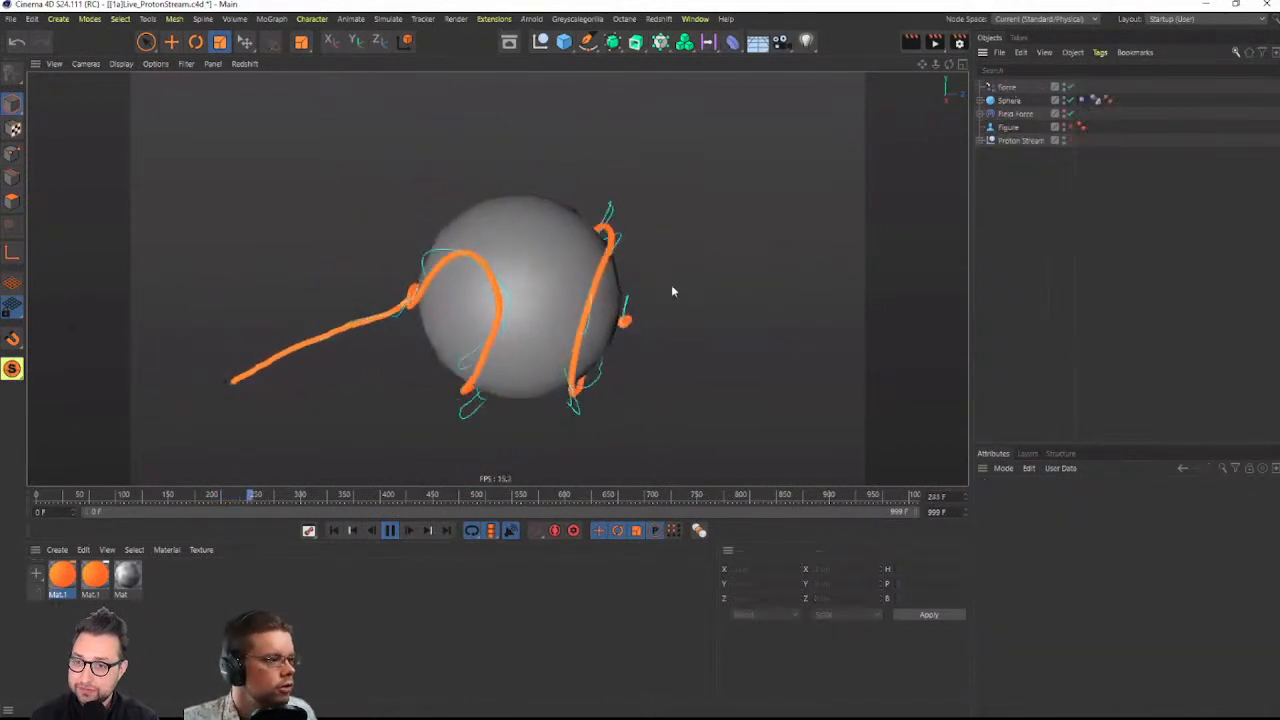
Reduce the sphere's radius to about 85 cm while the simulation plays
left_click(999, 101)
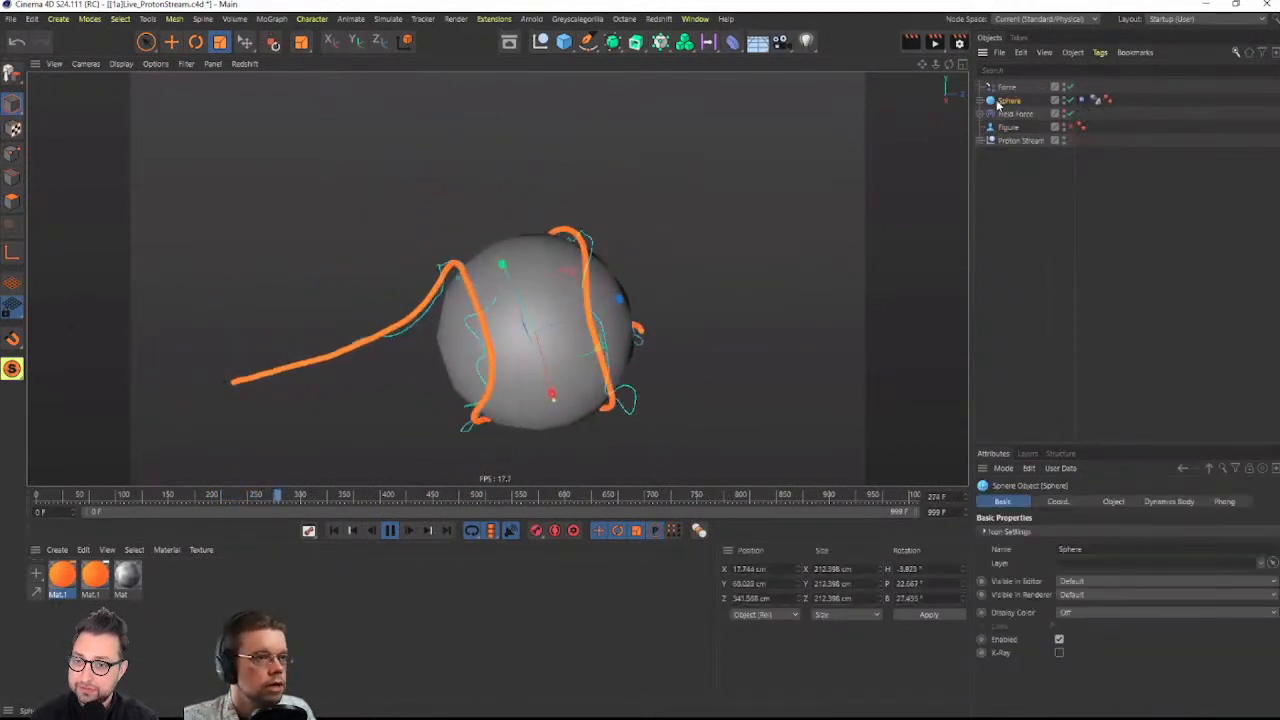
left_click(980, 101)
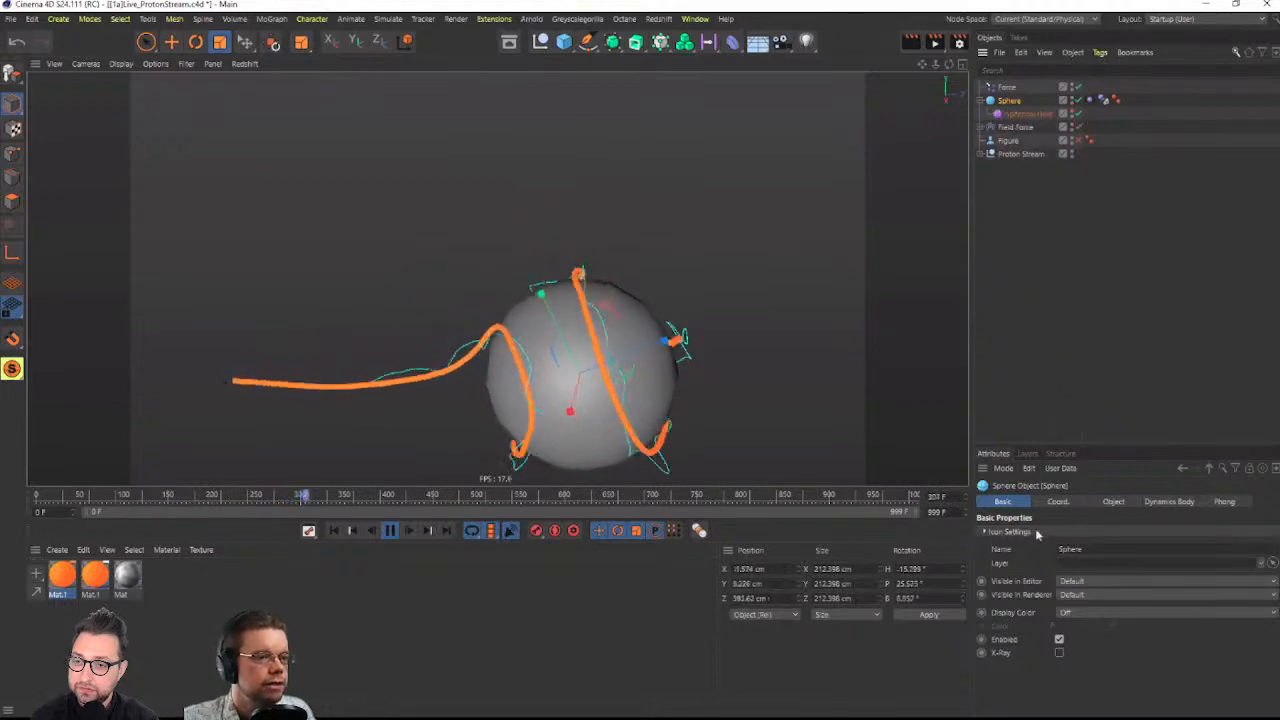
left_click(1113, 501)
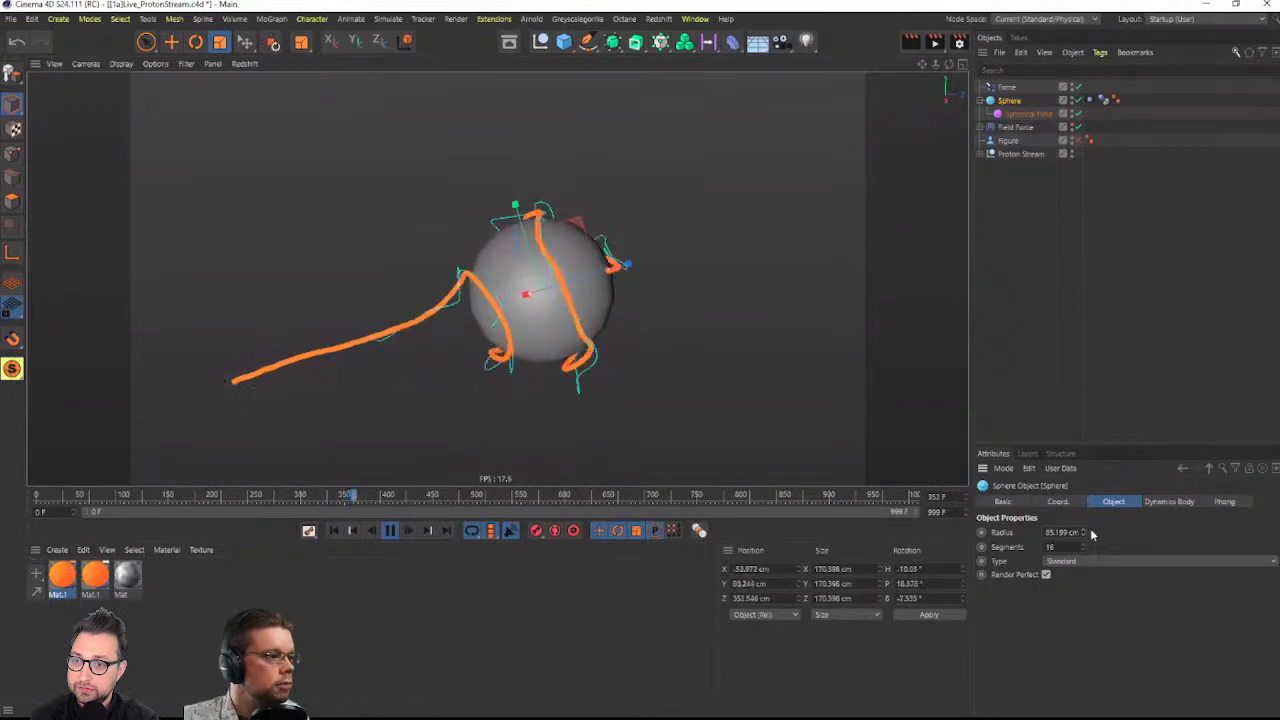
Enlarge the n-Side profile inside the Proton Stream's Sweep to about 8.6 cm to thicken the orange core
left_click(979, 155)
left_click(1020, 208)
left_click_drag(700, 264, 879, 257)
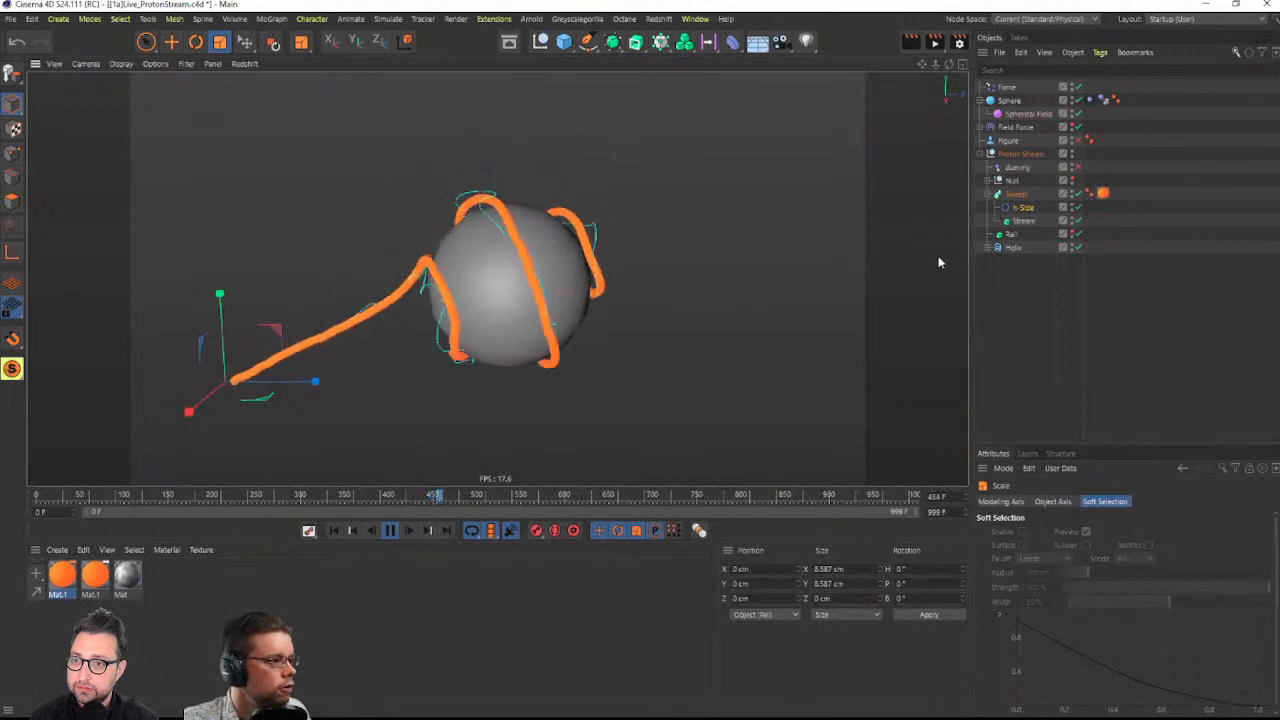
left_click_drag(514, 309, 308, 304, "alt")
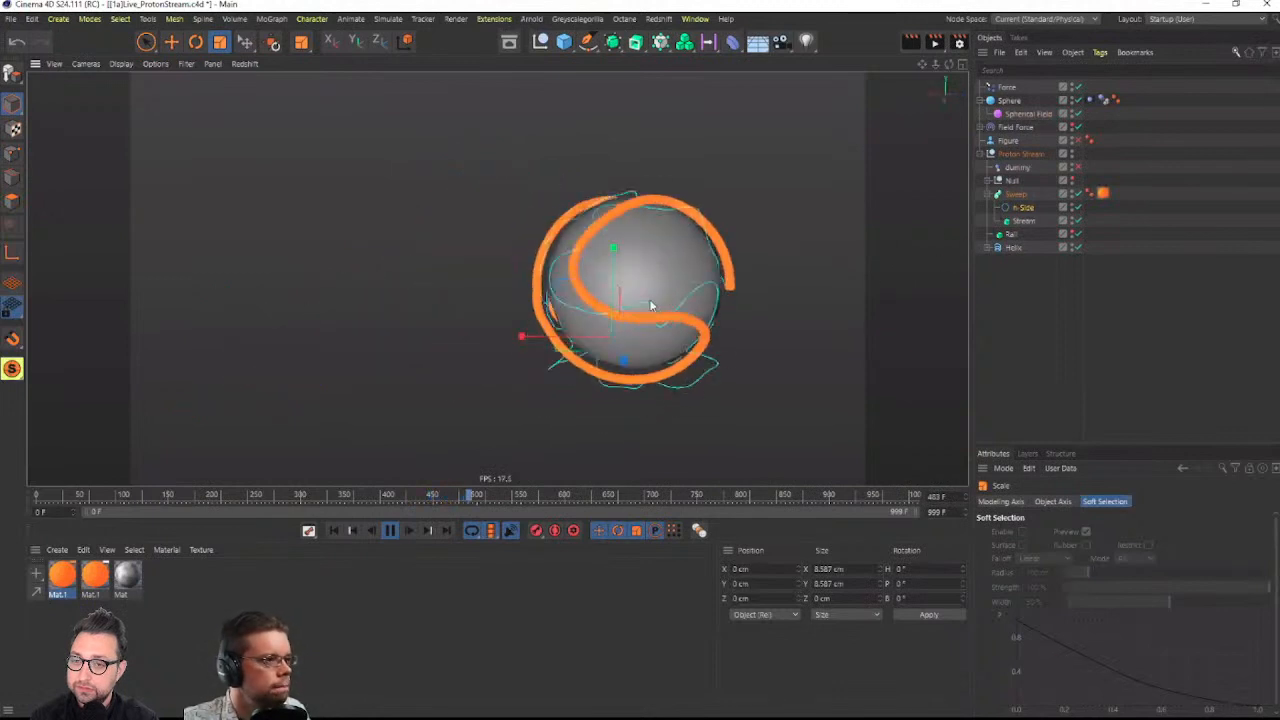
left_click_drag(651, 305, 800, 300, "alt")
Raise the Field Force's layer opacities to about 74.7% for Random Field.Small and 84.4% for Random Field.Large
left_click(980, 127)
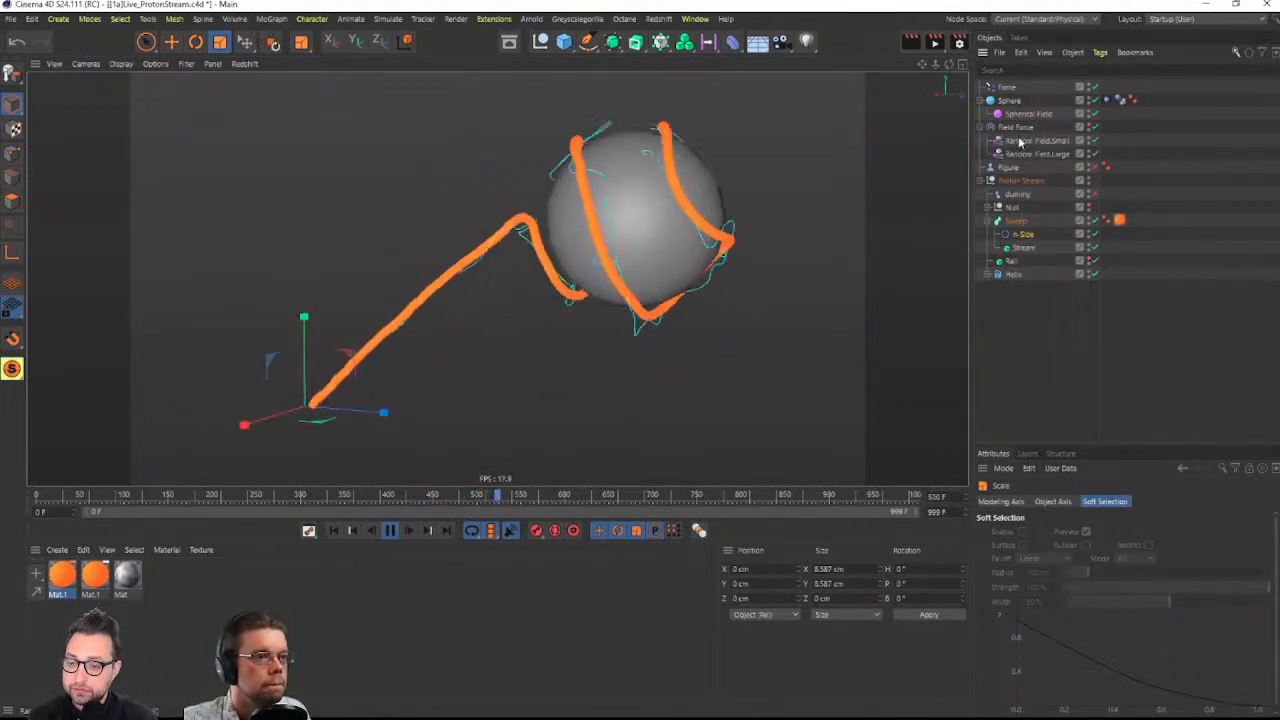
left_click(1021, 141)
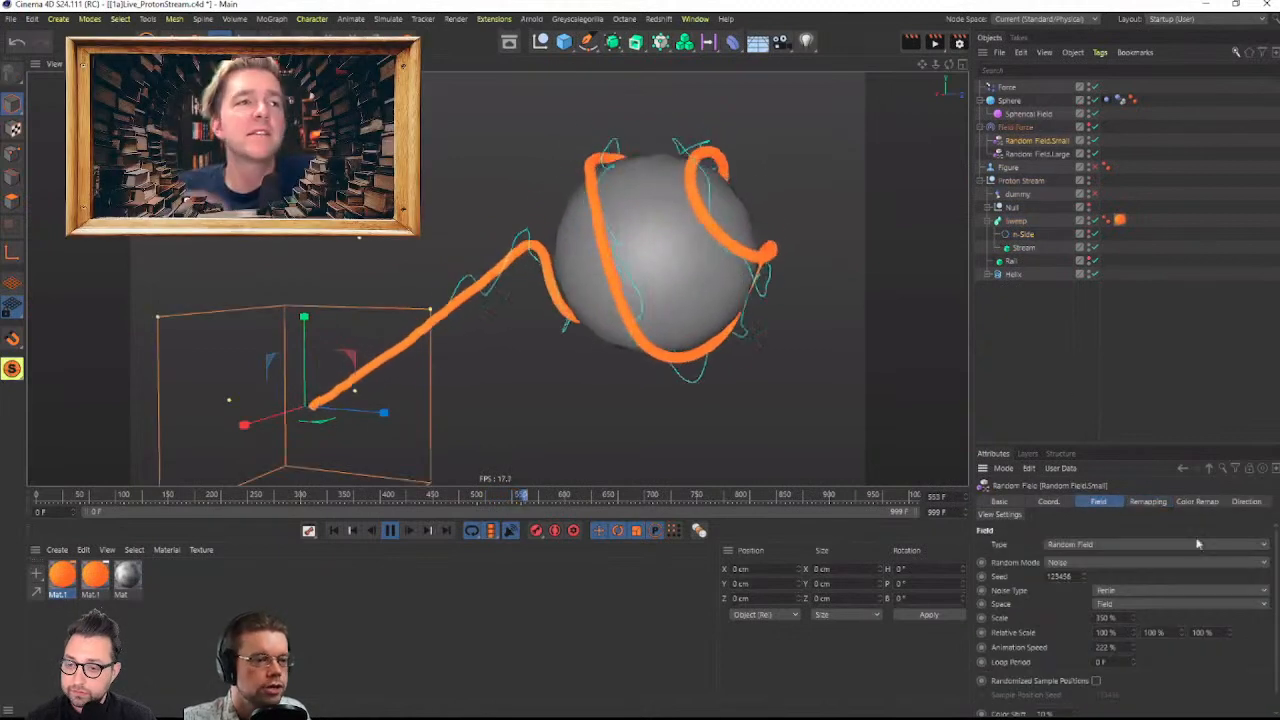
left_click(1014, 128)
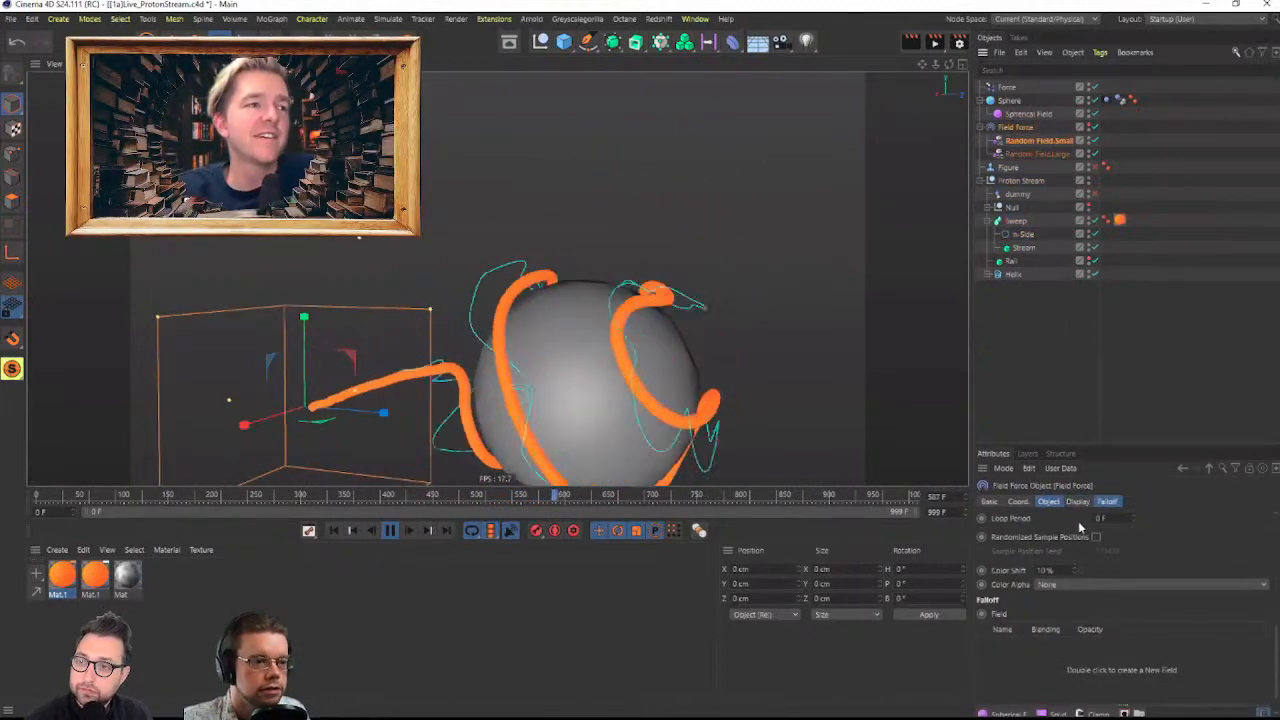
left_click(1052, 501)
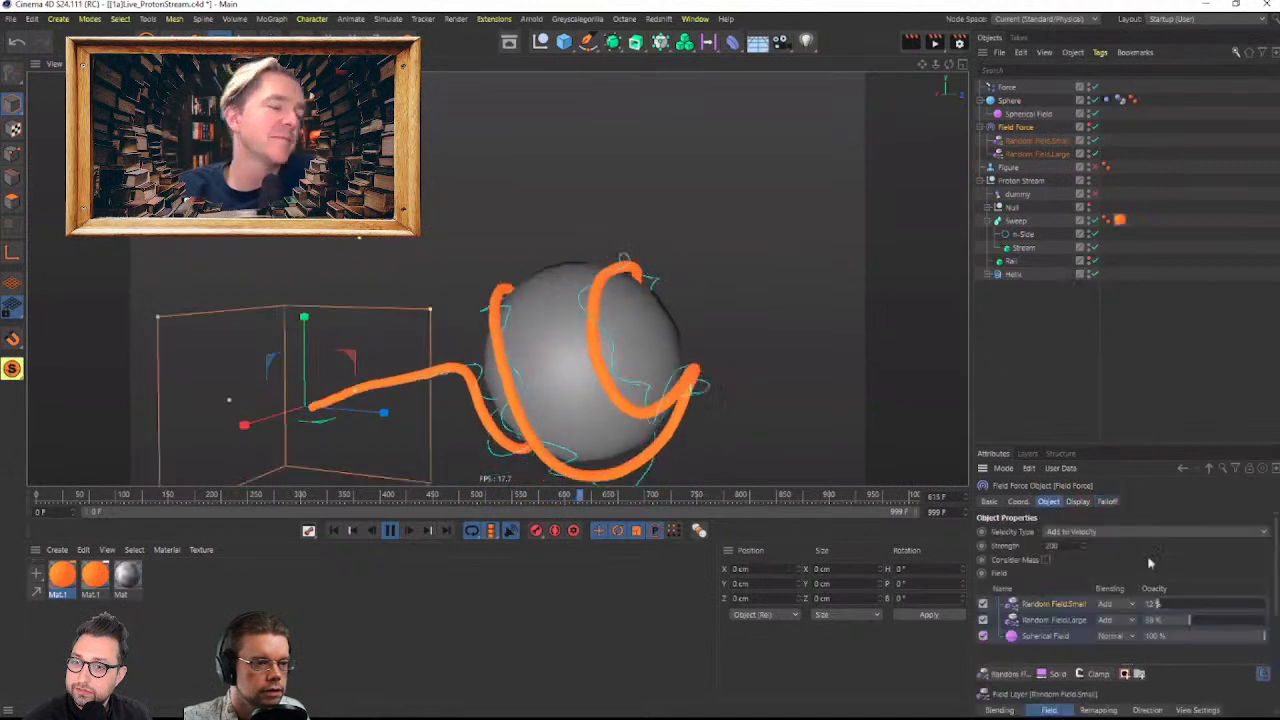
left_click(1191, 605)
left_click(1212, 619)
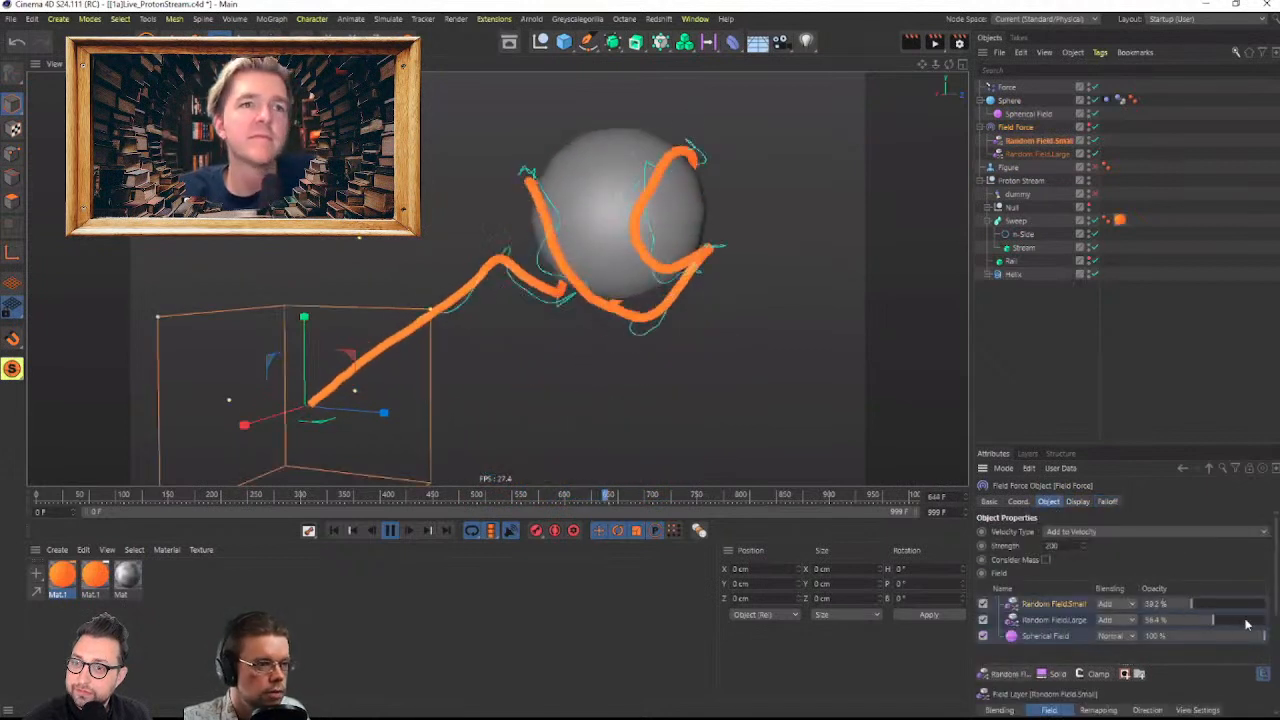
left_click(1236, 605)
left_click(1248, 619)
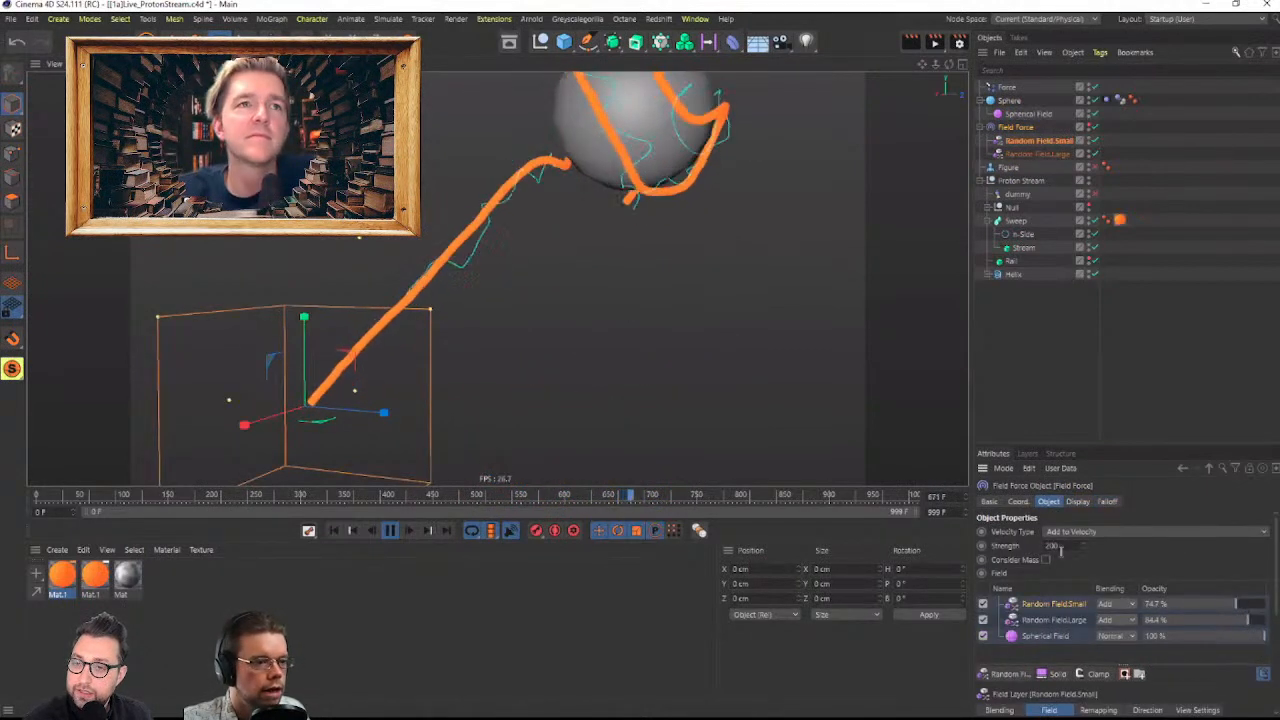
Set the Field Force's strength to 500
left_click_drag(1061, 549, 1008, 551)
type("500")
key("Return")
middle_click_drag(671, 190, 667, 298, "alt")
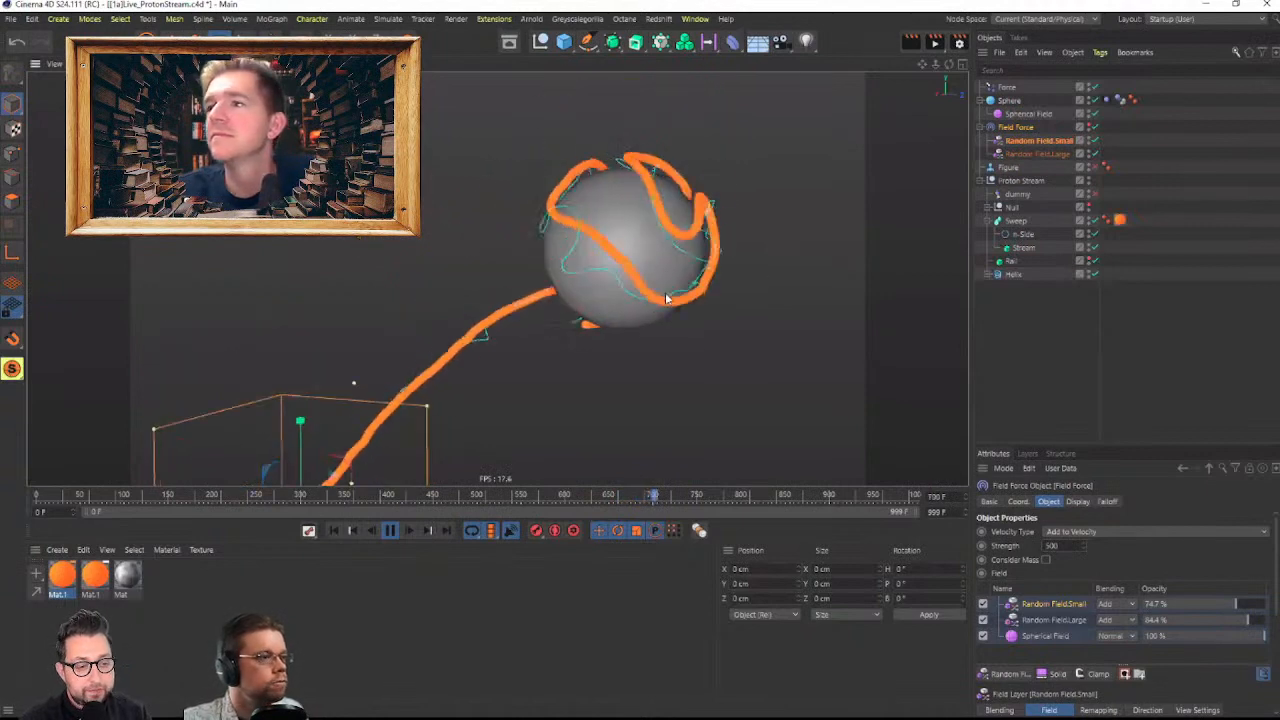